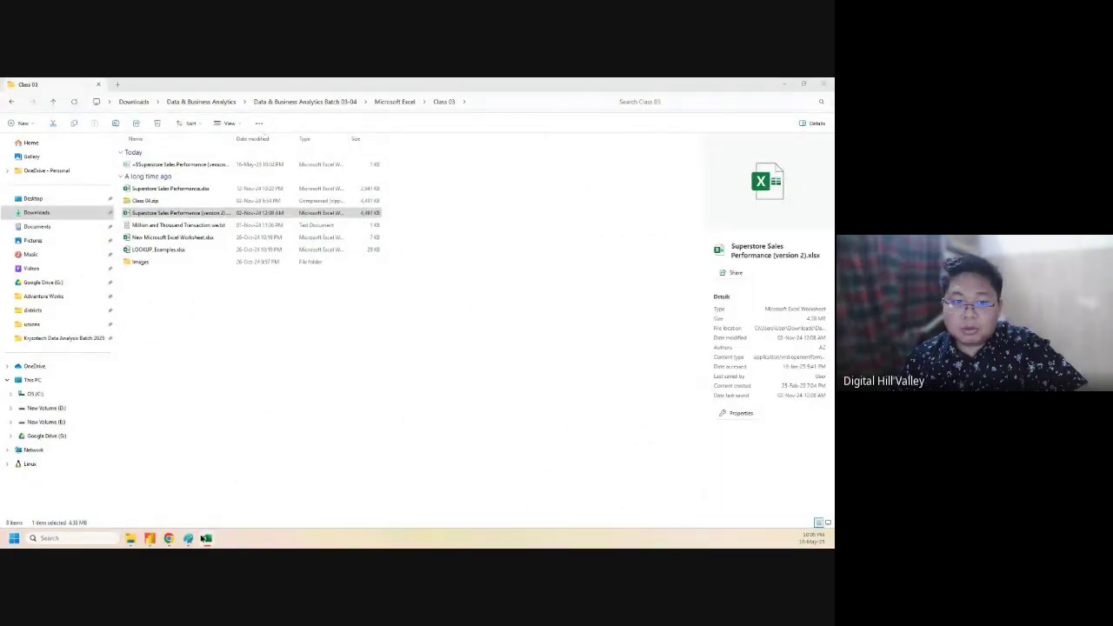
- Bring the open Superstore Sales Performance workbook window to the front from the taskbar
mouse_move(205, 538)
click(174, 509)
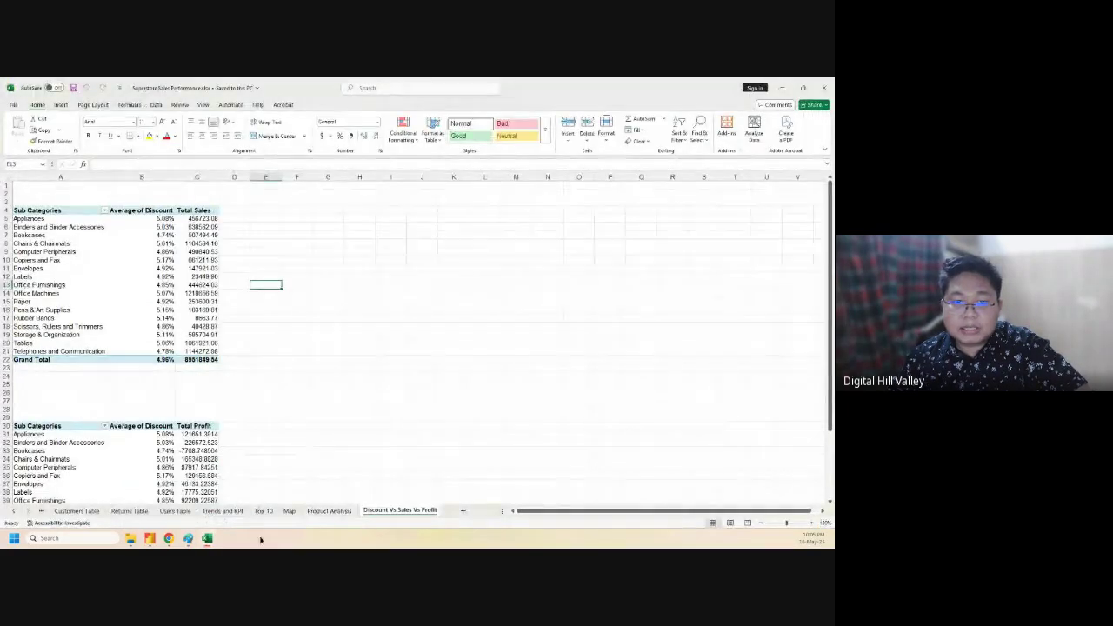
- AutoFit columns A–G on the Trends and KPI sheet so the KPI headings in A1:G2 fit
click(224, 513)
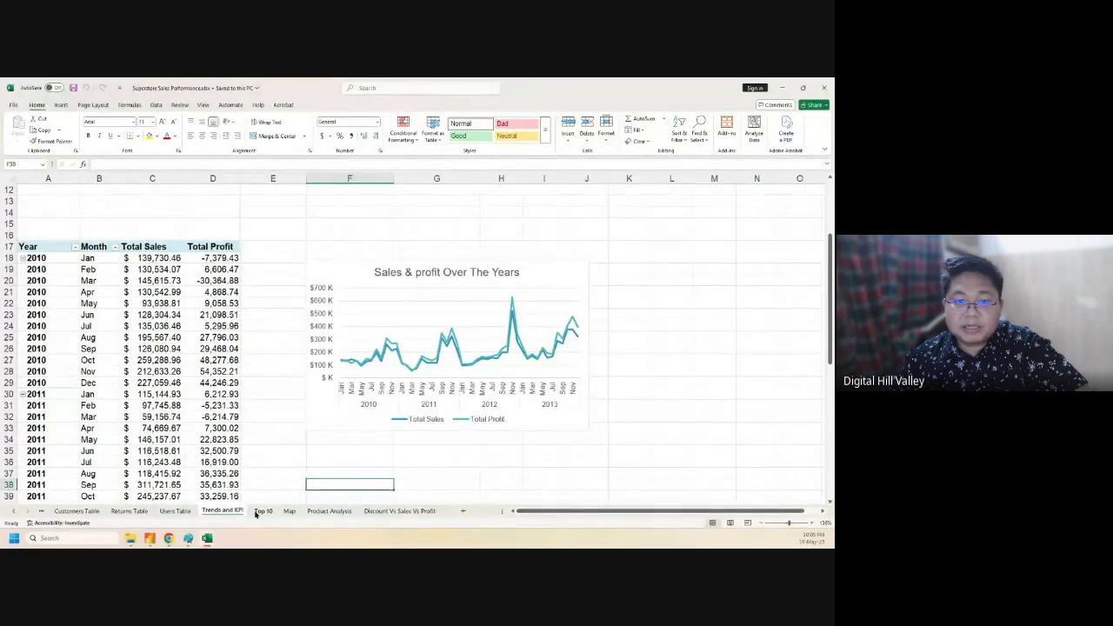
scroll(56, 228, up, 4)
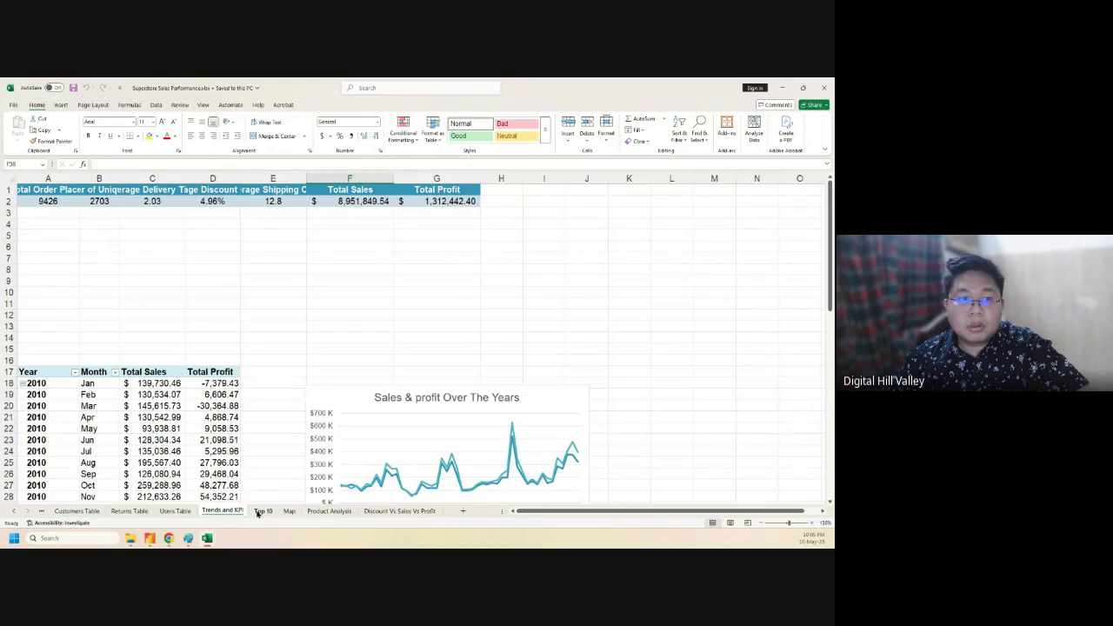
click(24, 222)
click(31, 190)
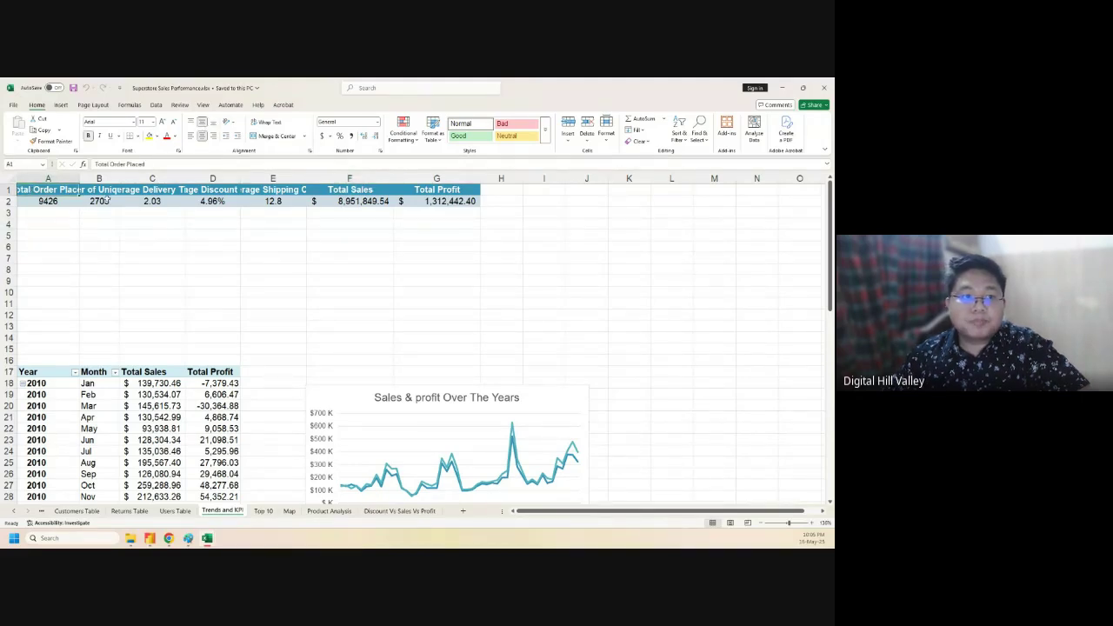
drag(92, 189, 478, 205)
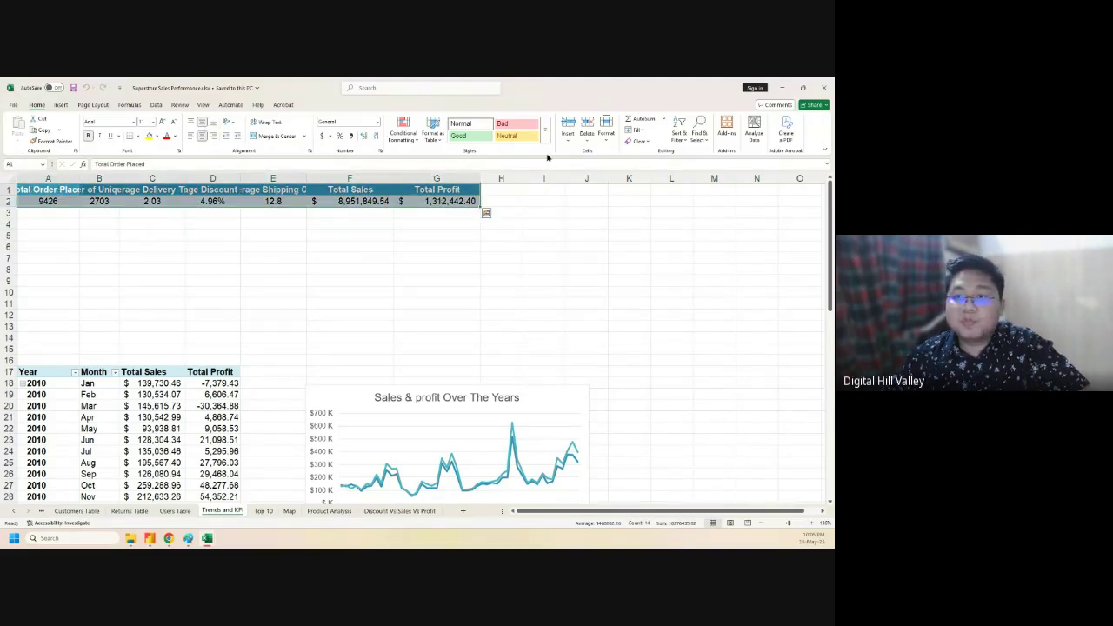
click(606, 133)
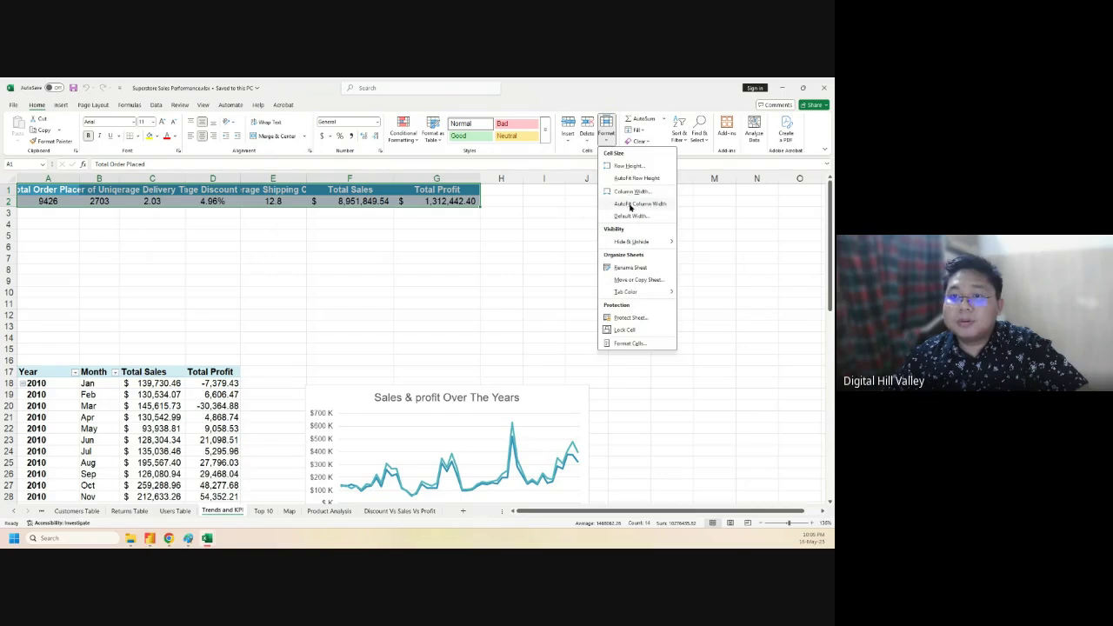
click(635, 203)
click(407, 270)
click(525, 322)
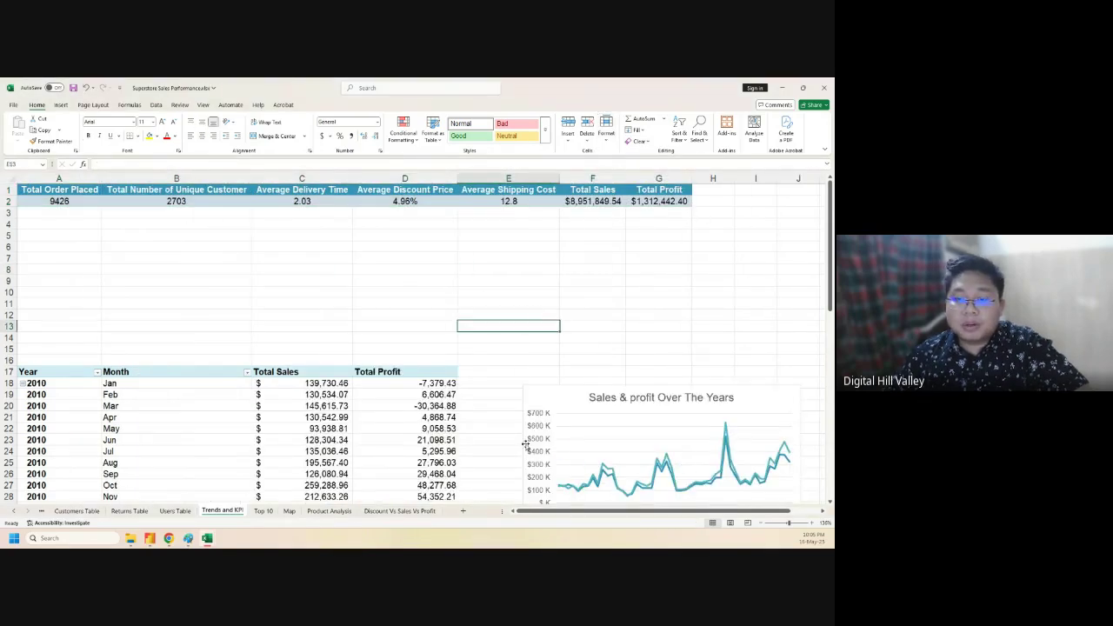
- Browse the Top 10, Map and Product Analysis sheets, then return to Discount Vs Sales Vs Profit
click(262, 511)
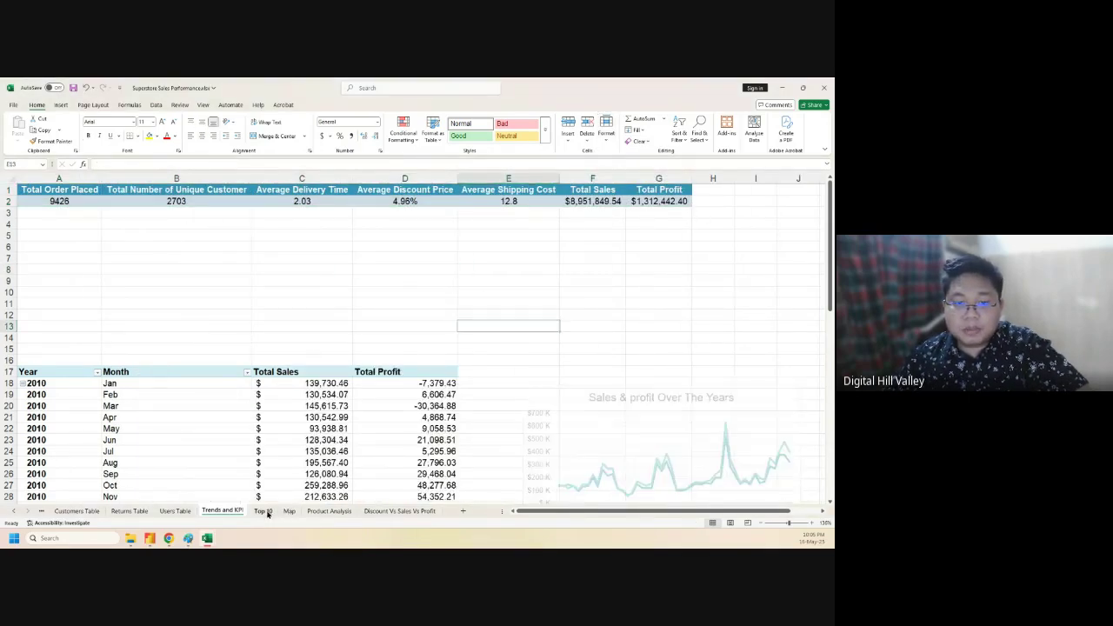
scroll(355, 357, up, 3)
scroll(442, 365, down, 7)
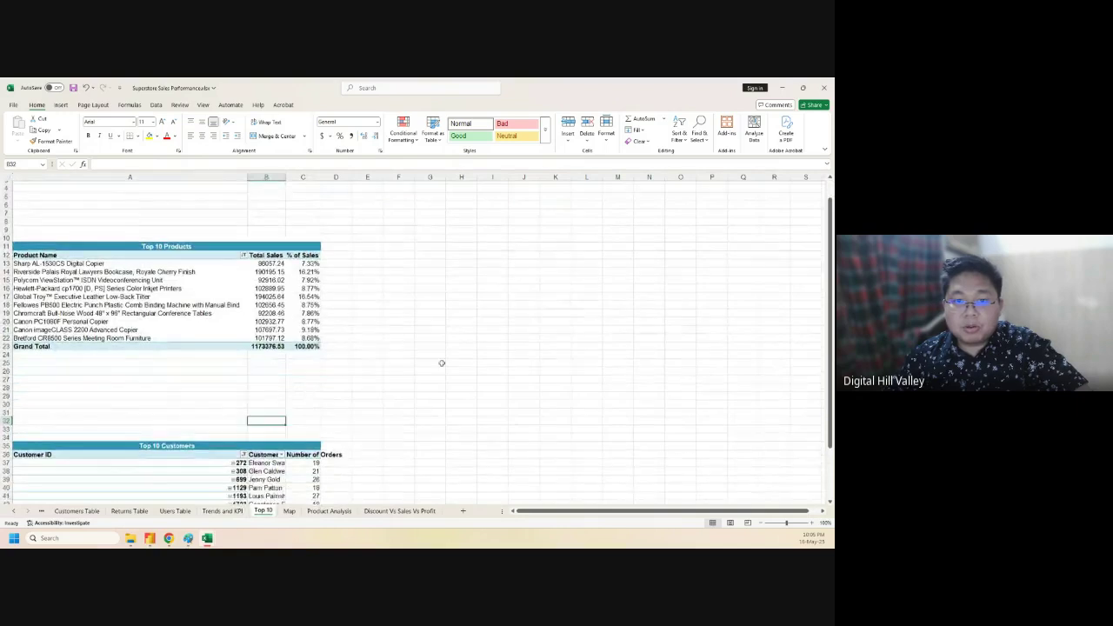
click(289, 510)
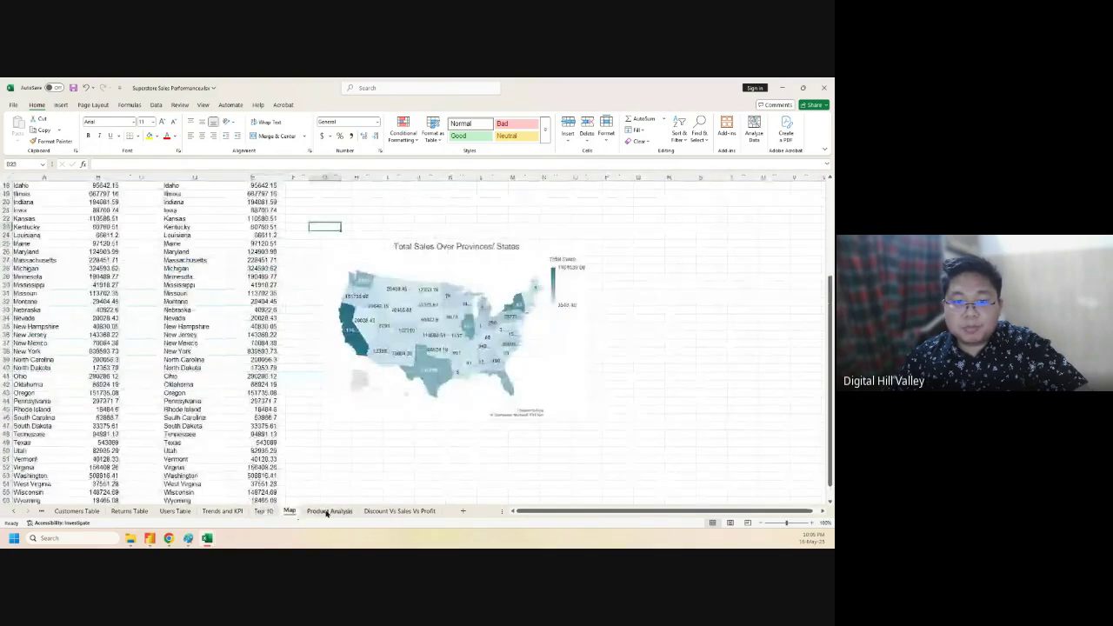
click(328, 510)
click(393, 510)
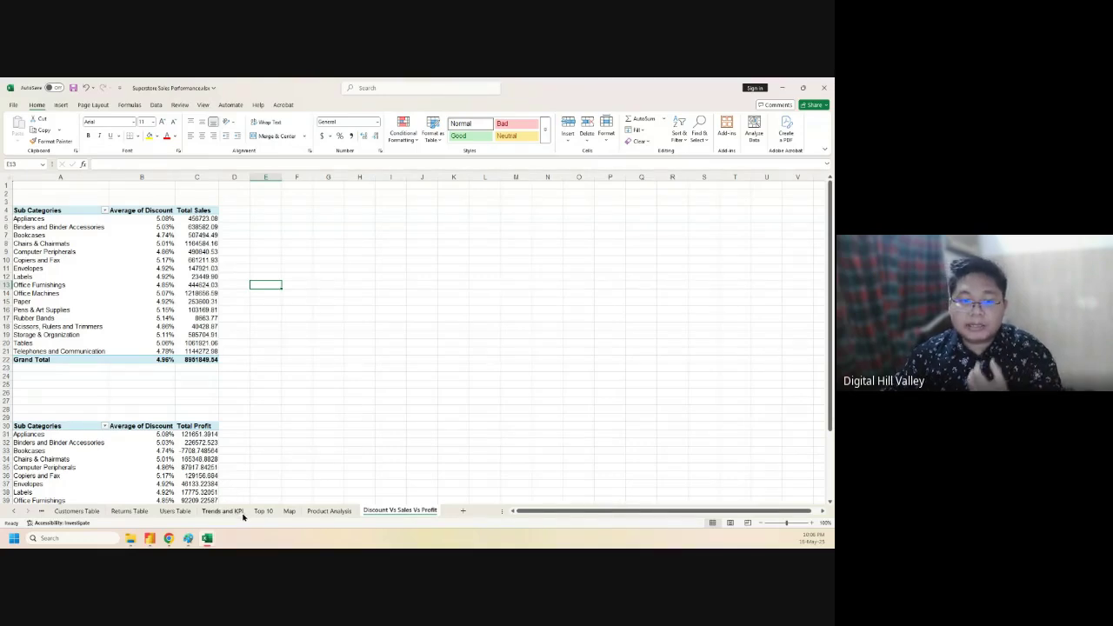
- Add a new blank worksheet and name it 'Executive Dashboard'
click(463, 511)
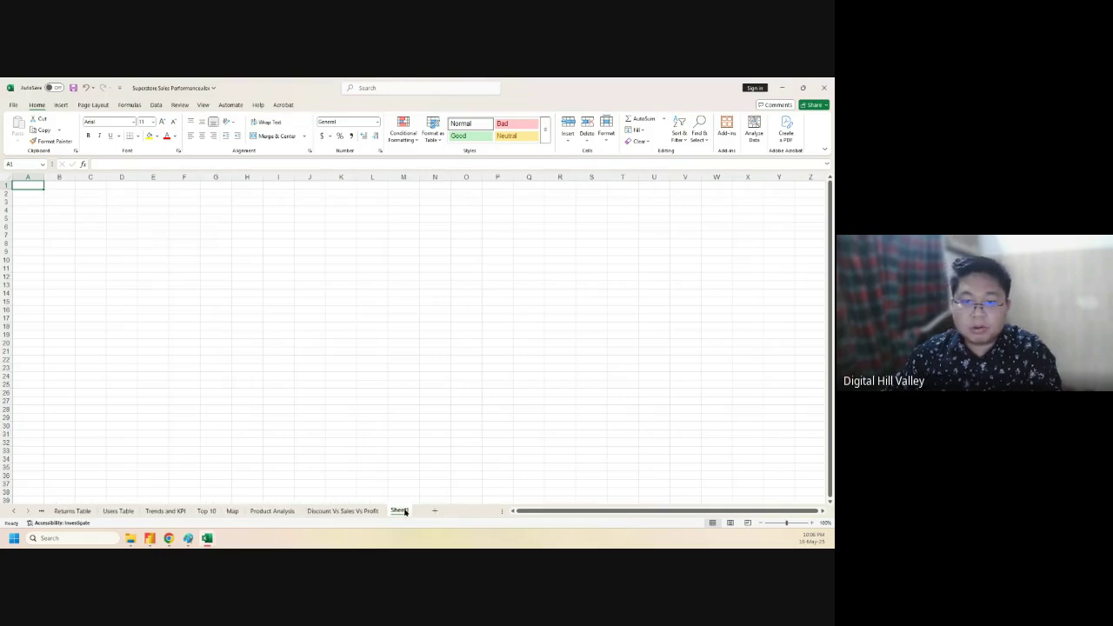
double_click(399, 511)
text(Exe)
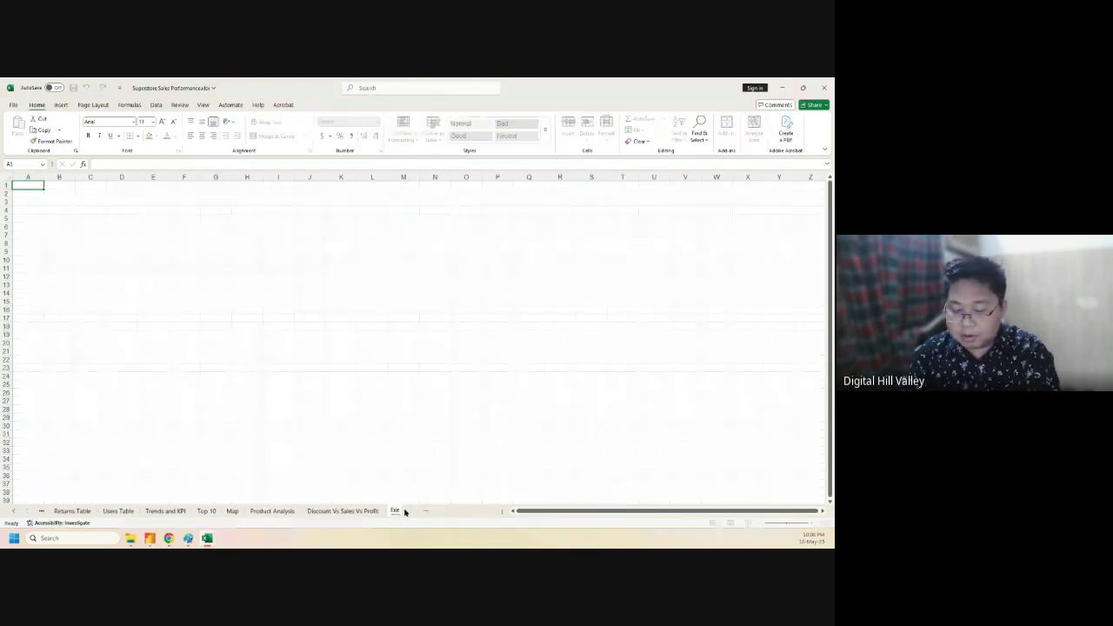
text(cutive Dashboard)
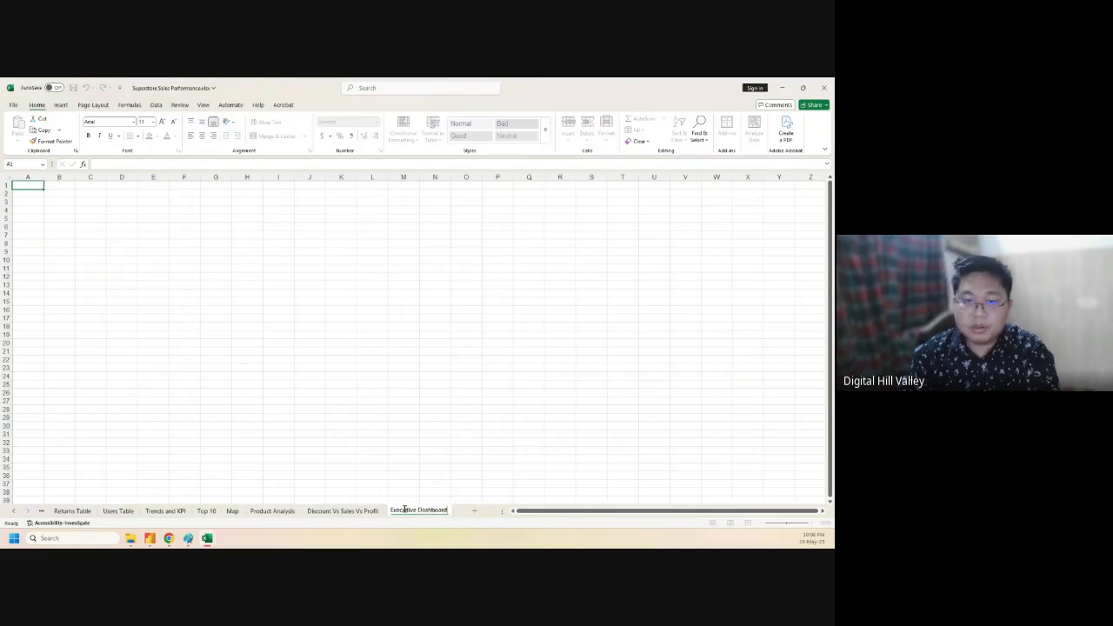
key(Return)
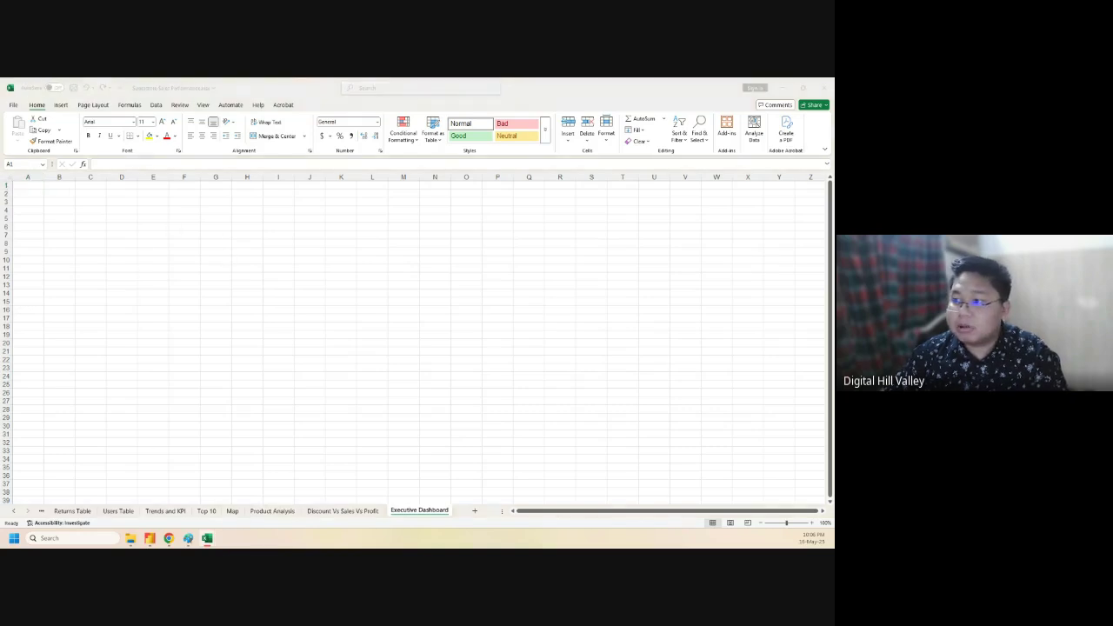
click(208, 264)
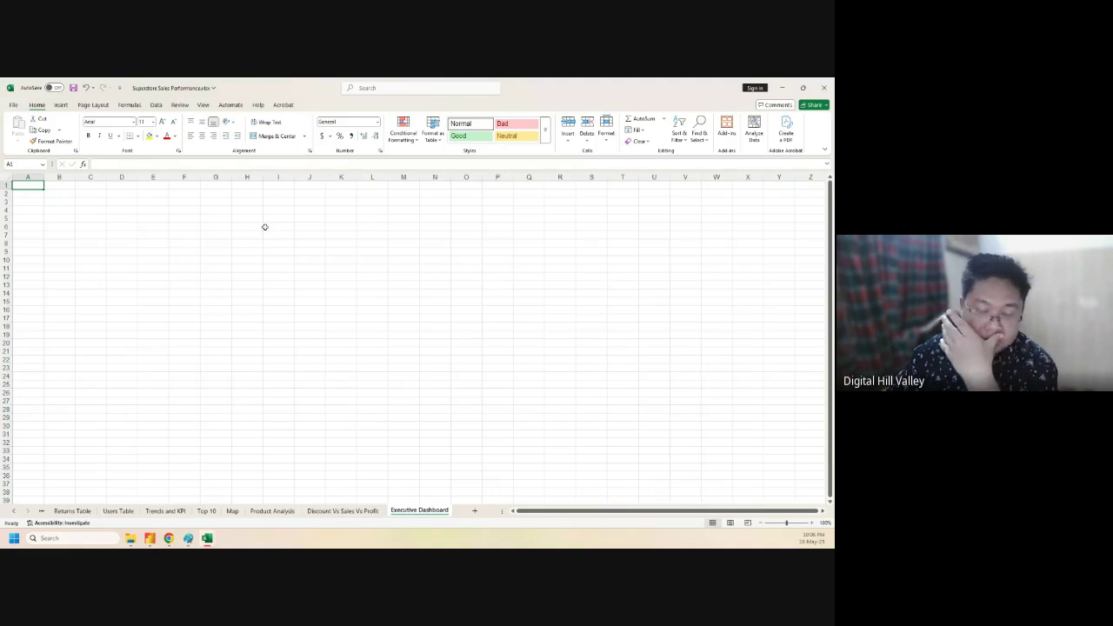
click(61, 105)
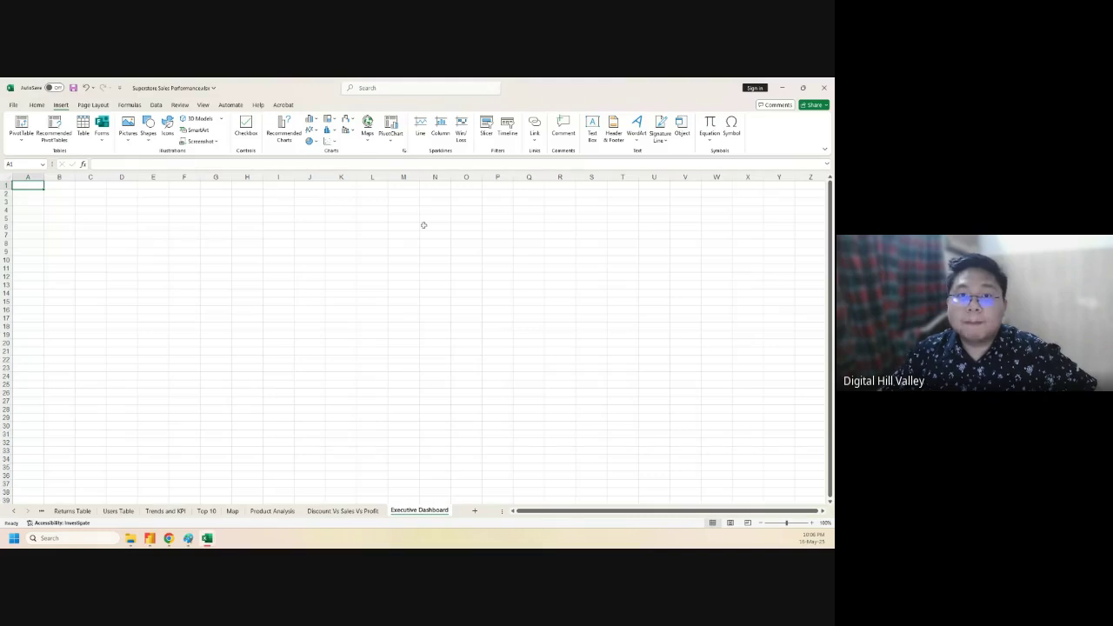
- Insert a blue rounded rectangle near the sheet's top-left and stretch it wider
click(148, 134)
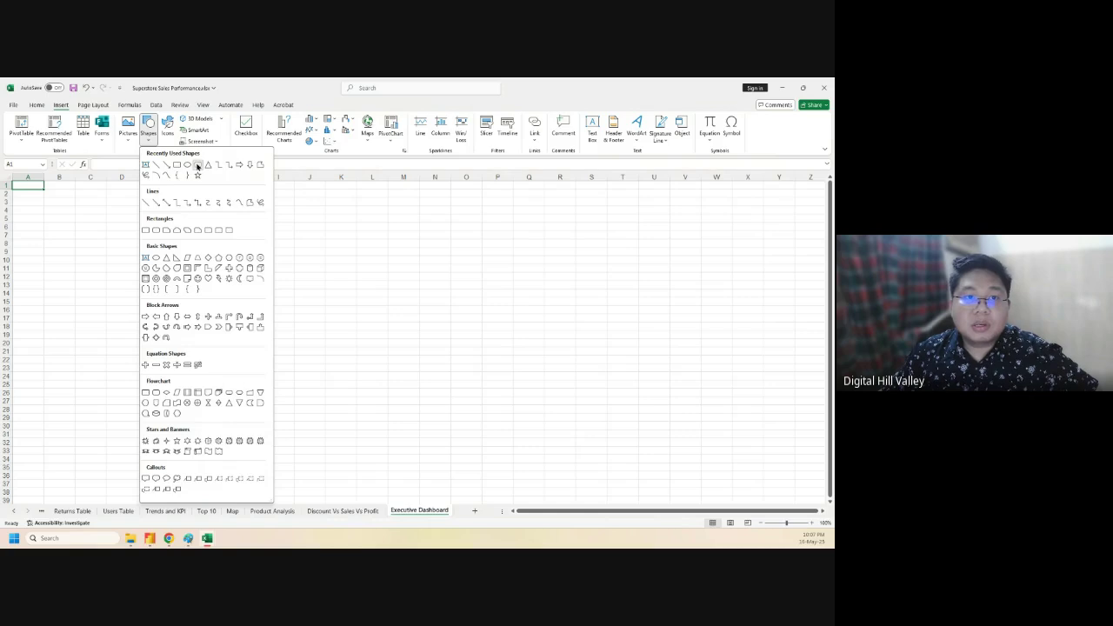
click(197, 165)
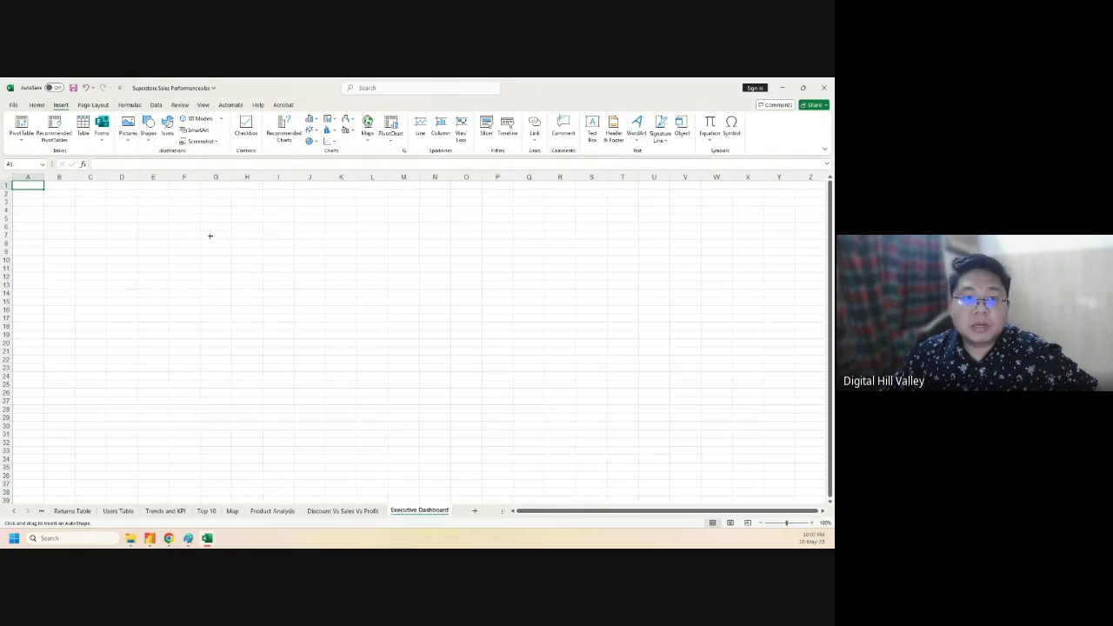
click(99, 245)
drag(142, 265, 177, 240)
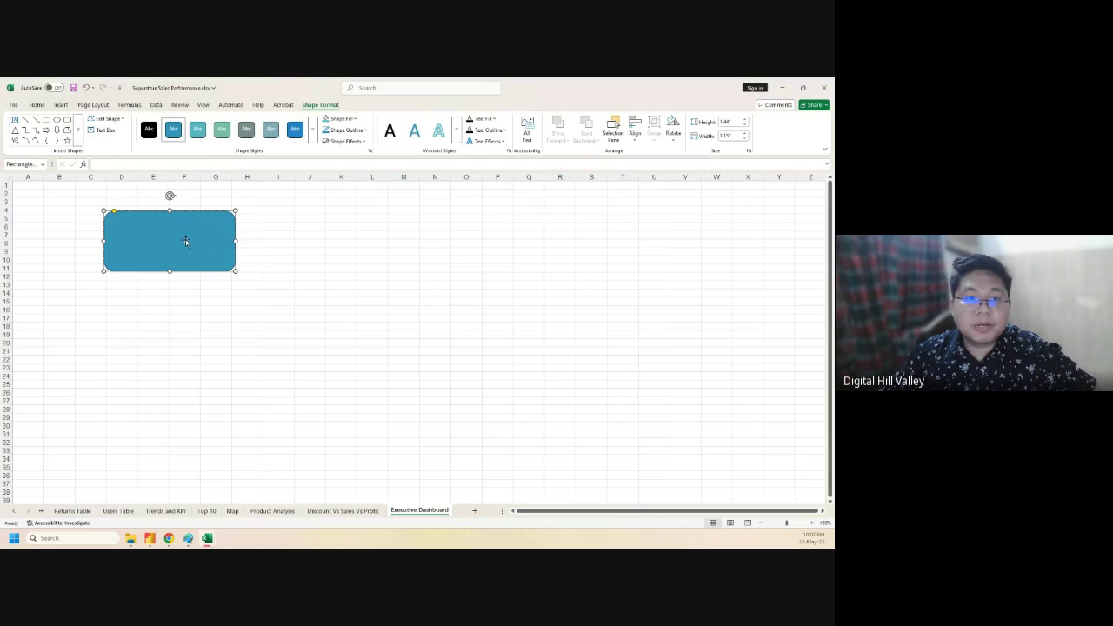
right_click(177, 239)
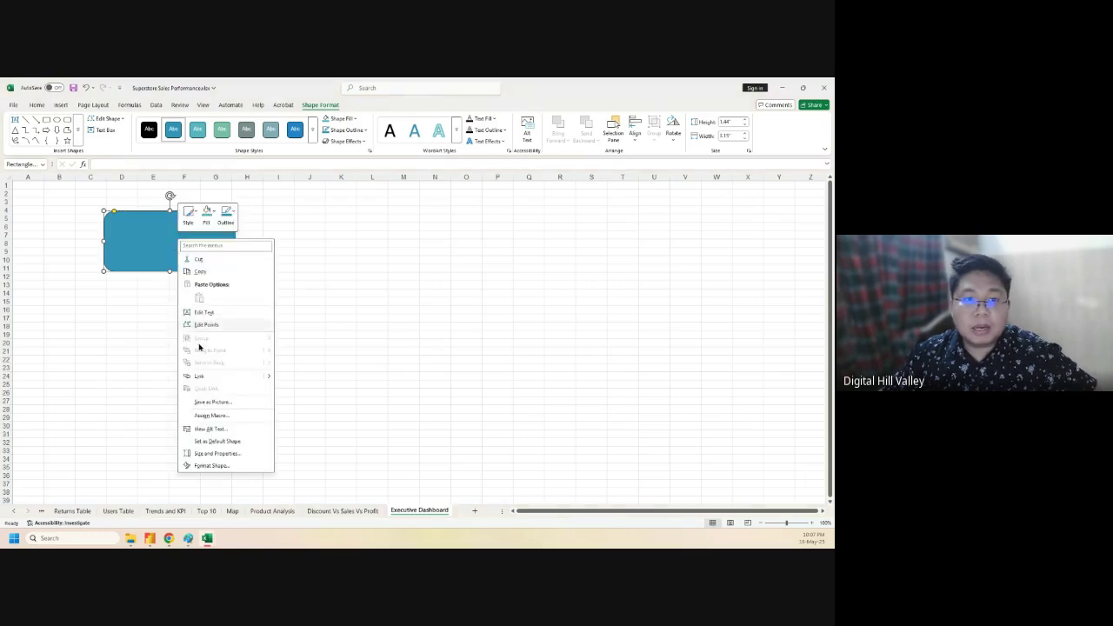
click(205, 314)
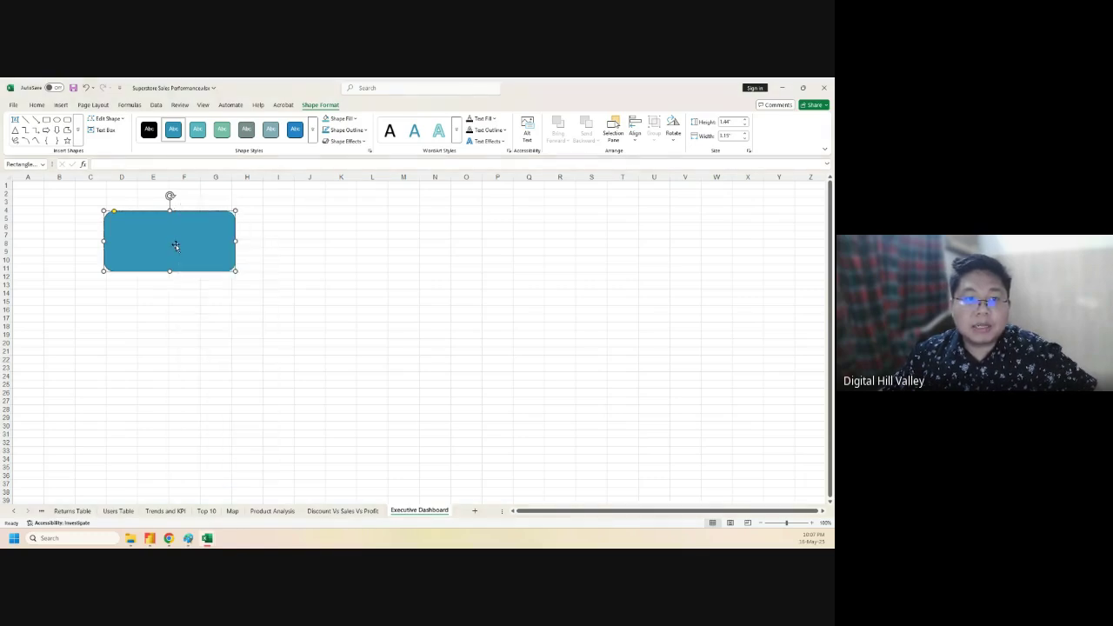
click(159, 324)
click(185, 251)
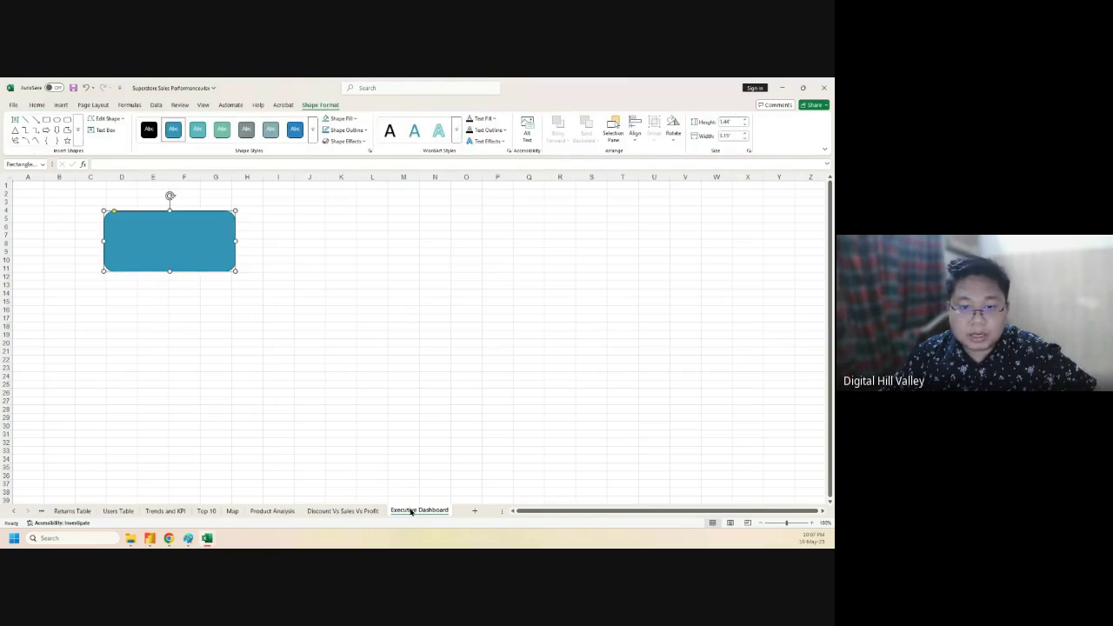
- Move the Executive Dashboard sheet tab between Trends and KPI and Top 10
drag(235, 513, 233, 512)
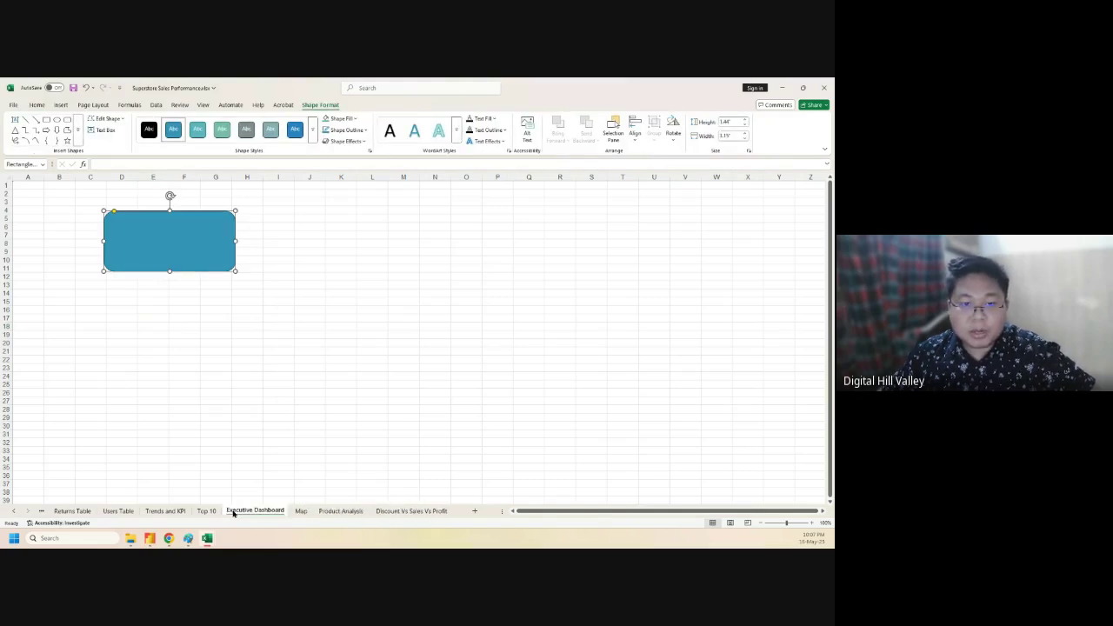
click(208, 511)
scroll(239, 483, up, 8)
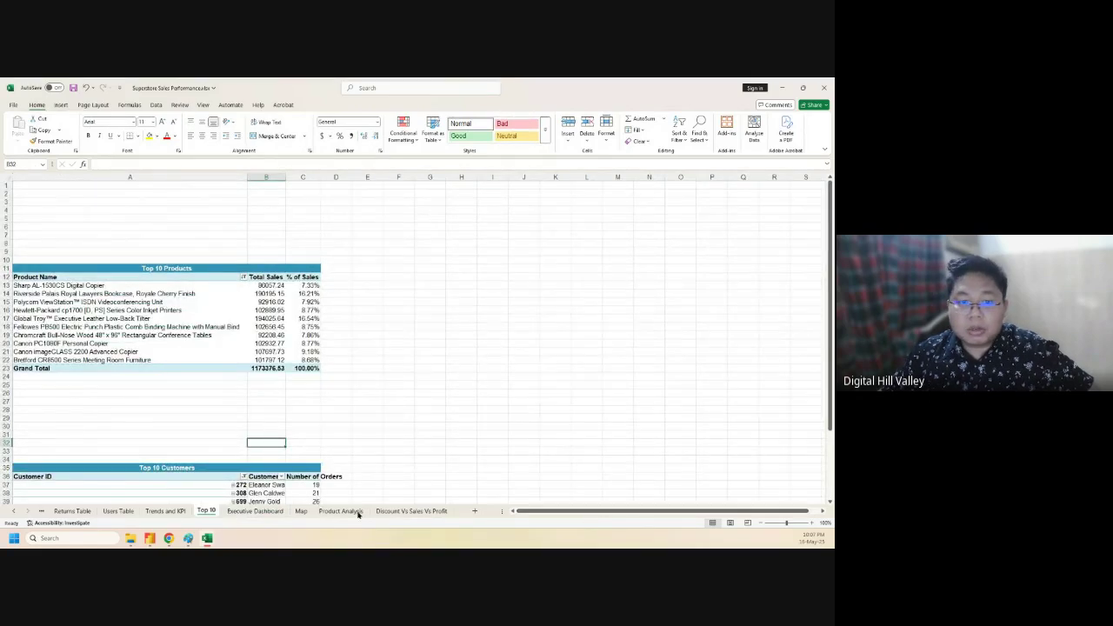
click(176, 513)
mouse_move(252, 511)
mouse_down()
mouse_move(177, 514)
mouse_move(268, 514)
mouse_up()
click(167, 514)
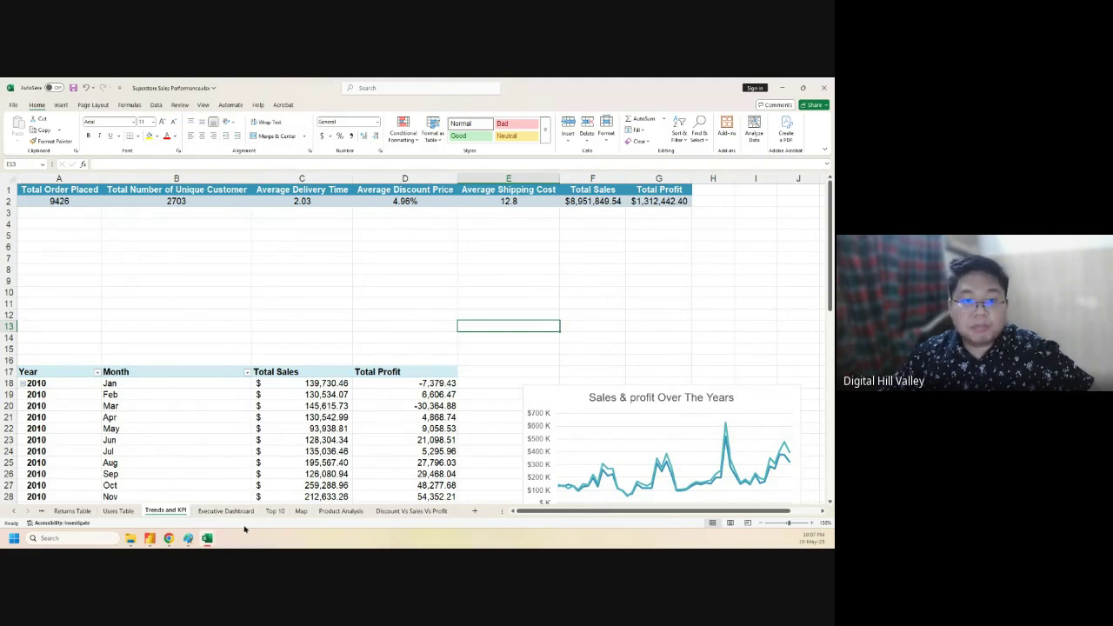
click(239, 514)
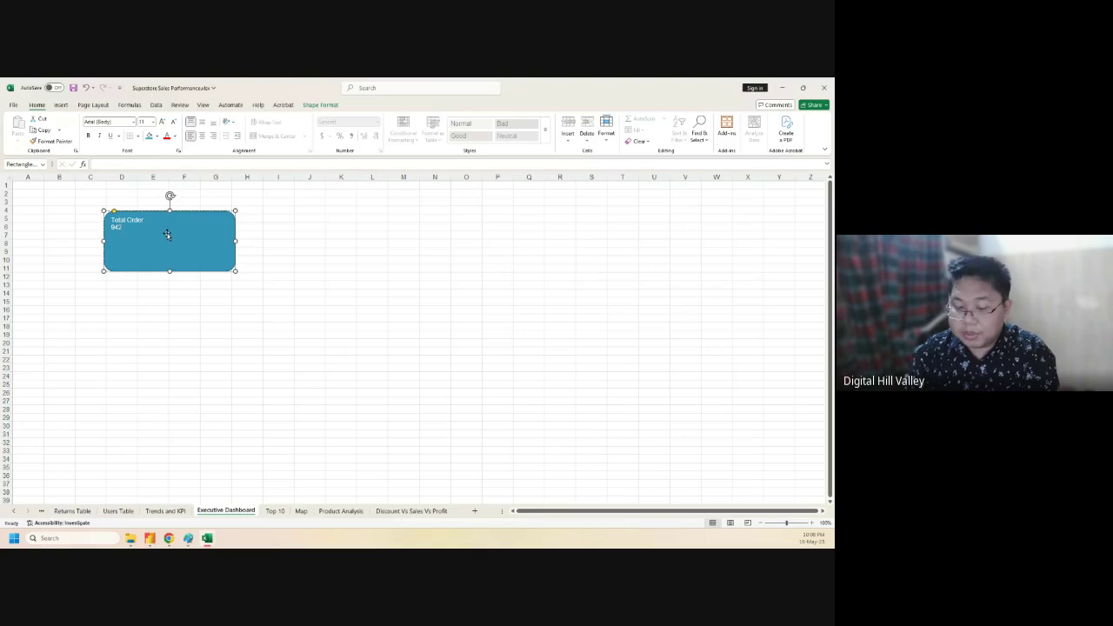
- Center the card's text horizontally and vertically and enlarge it to size 28
key(ctrl+a)
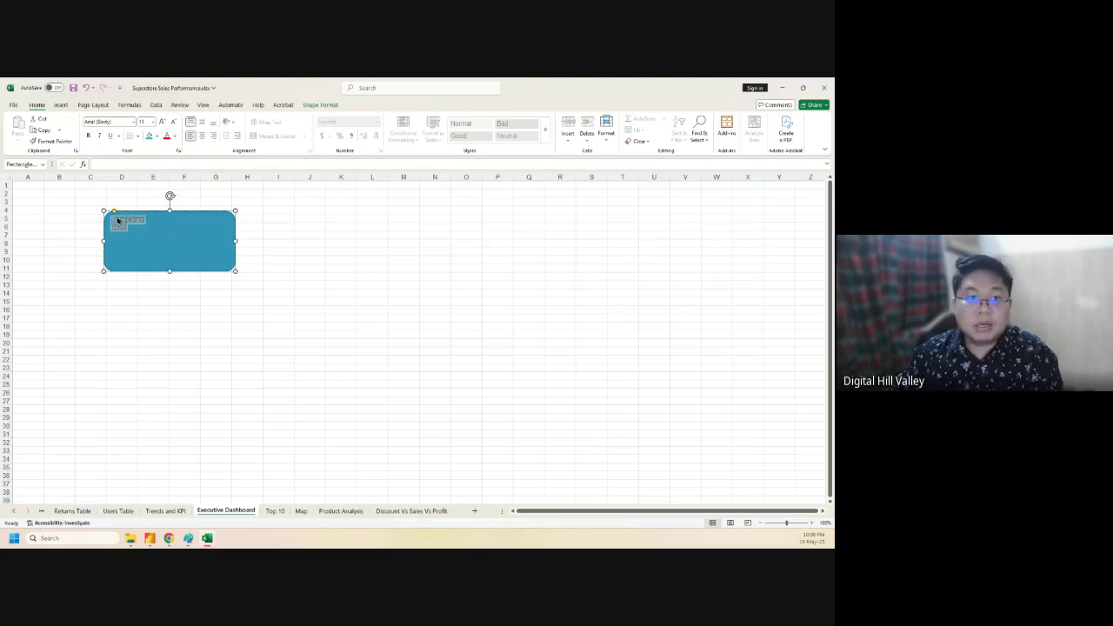
click(202, 136)
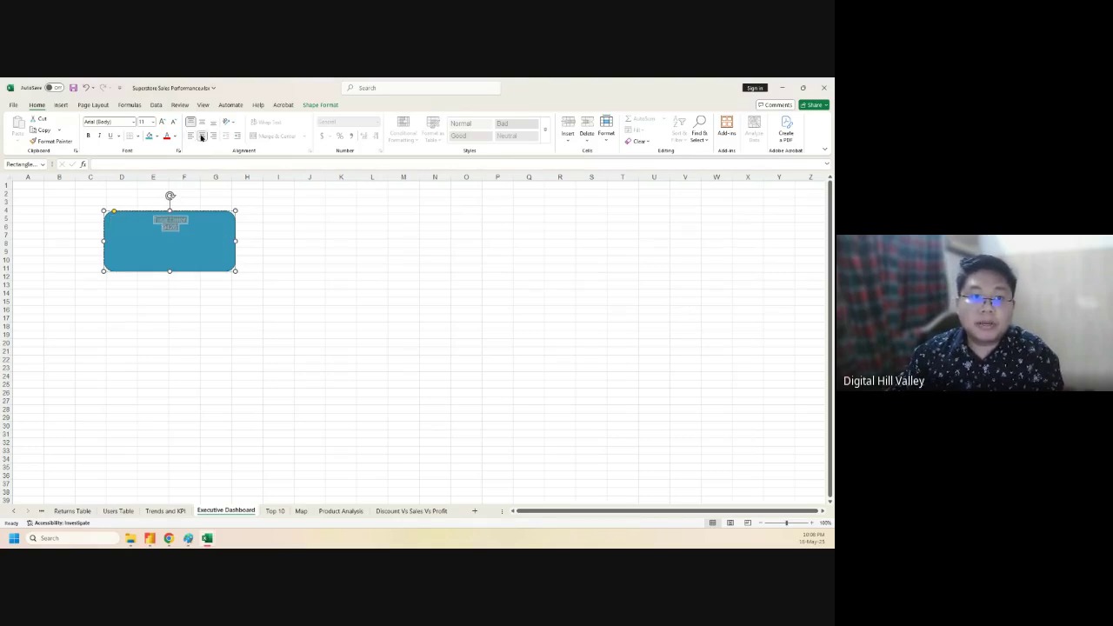
click(203, 123)
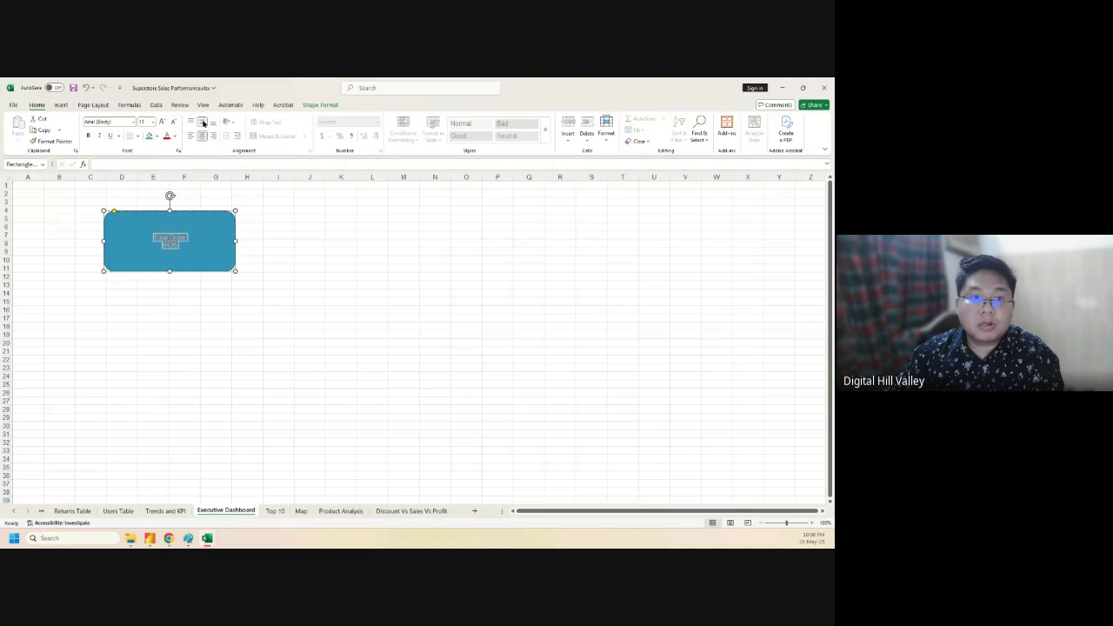
click(162, 122)
click(162, 122)
click(163, 123)
click(163, 122)
click(163, 123)
click(162, 123)
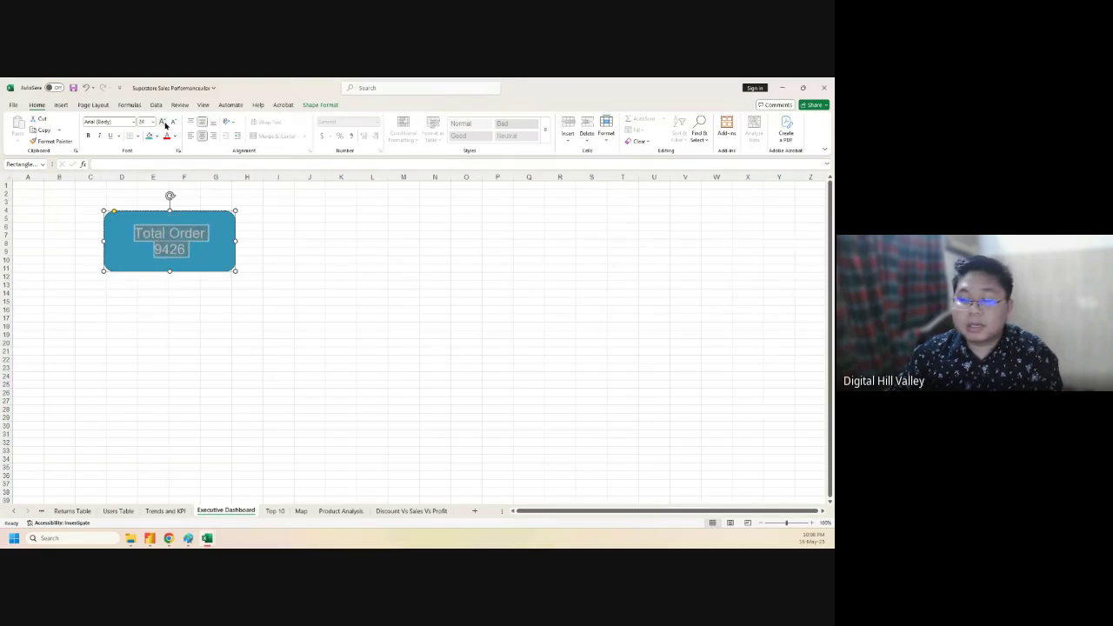
click(162, 122)
click(208, 220)
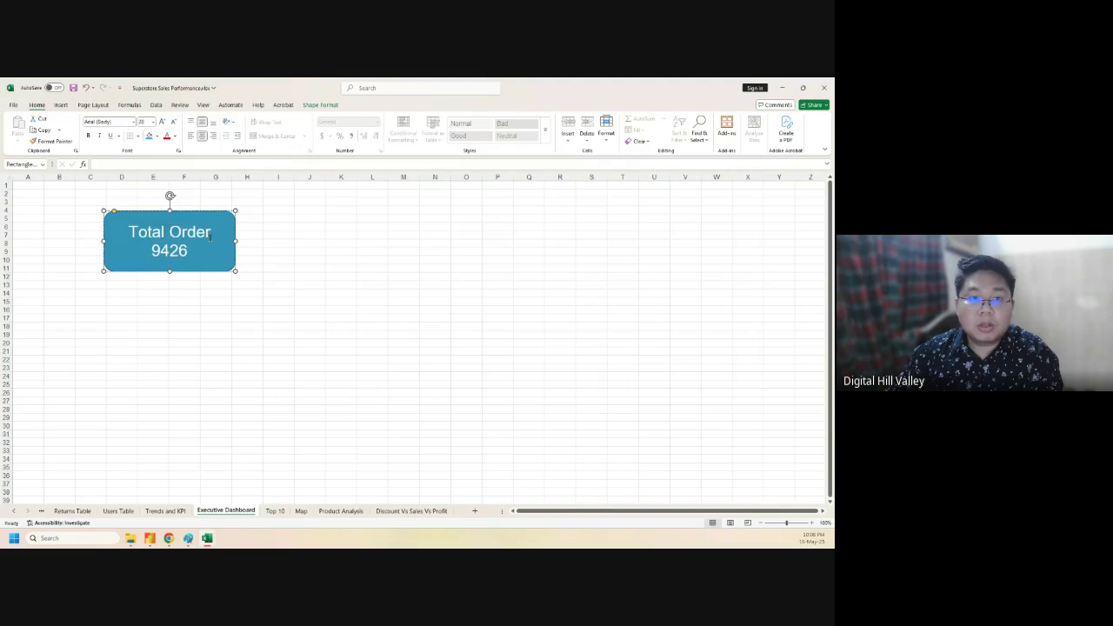
- Make the 'Total Order' heading in the card bold
mouse_move(213, 233)
mouse_down()
mouse_move(203, 234)
mouse_move(215, 236)
mouse_up()
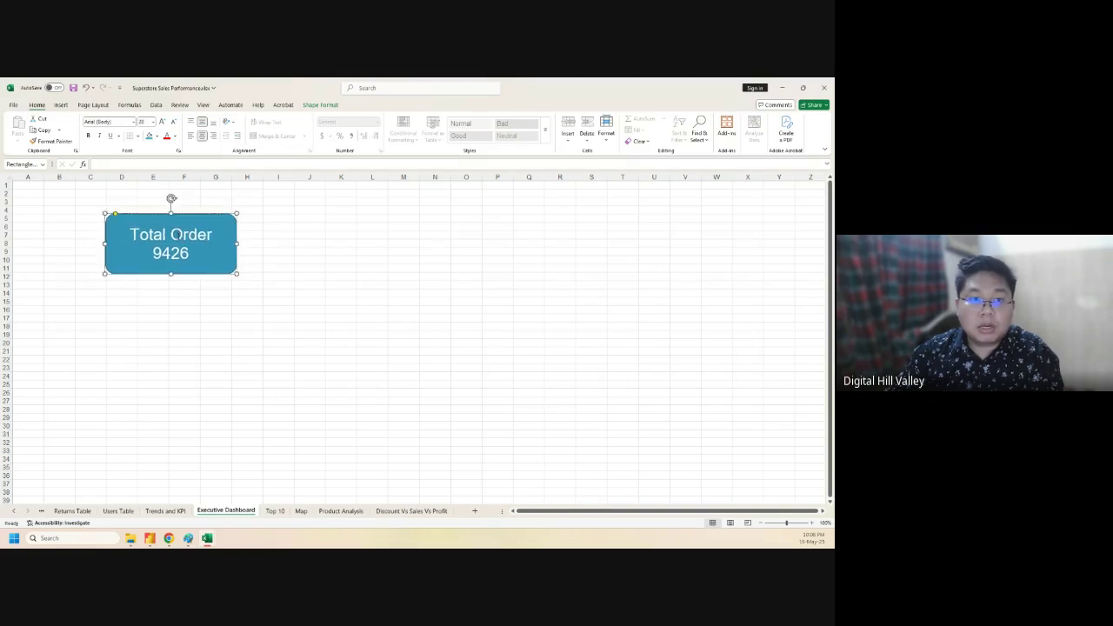
click(180, 240)
key(ctrl+a)
click(209, 235)
drag(211, 235, 133, 228)
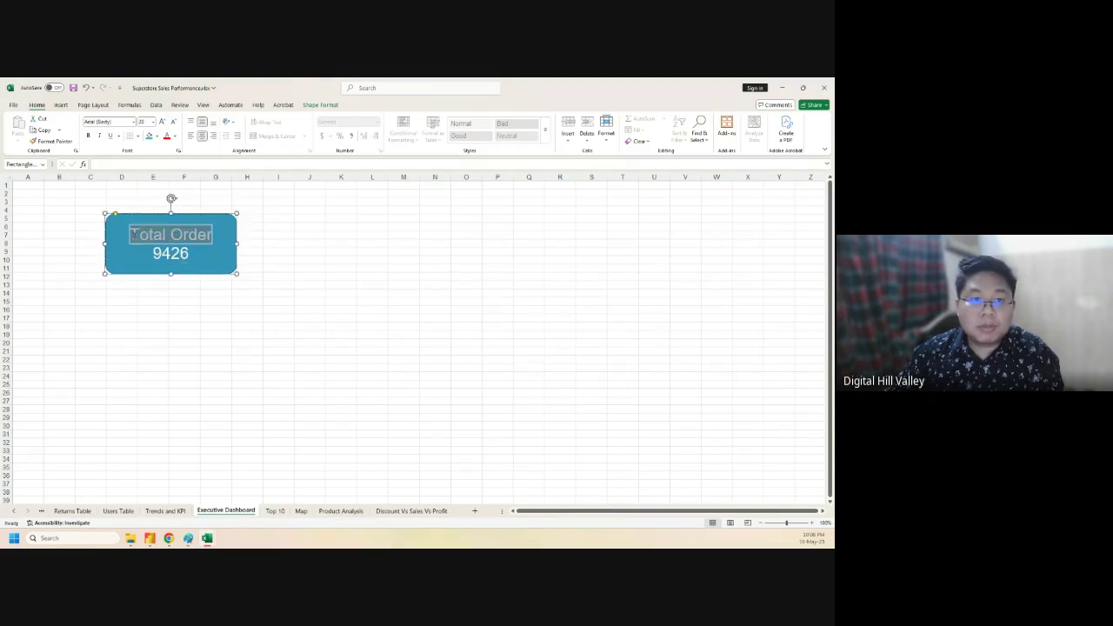
click(88, 136)
click(220, 317)
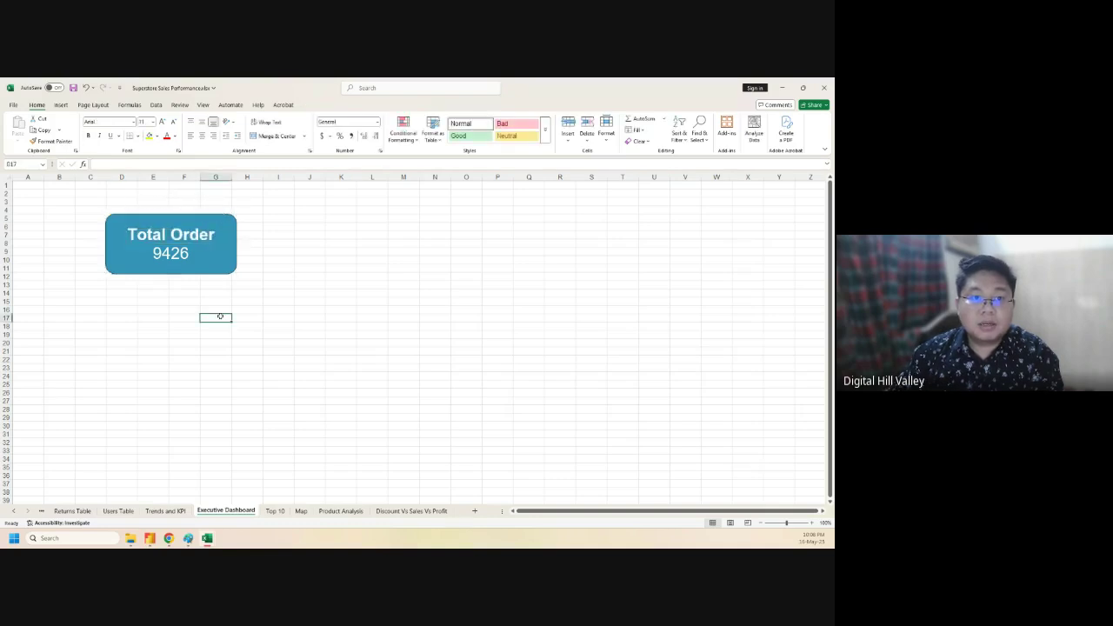
click(118, 273)
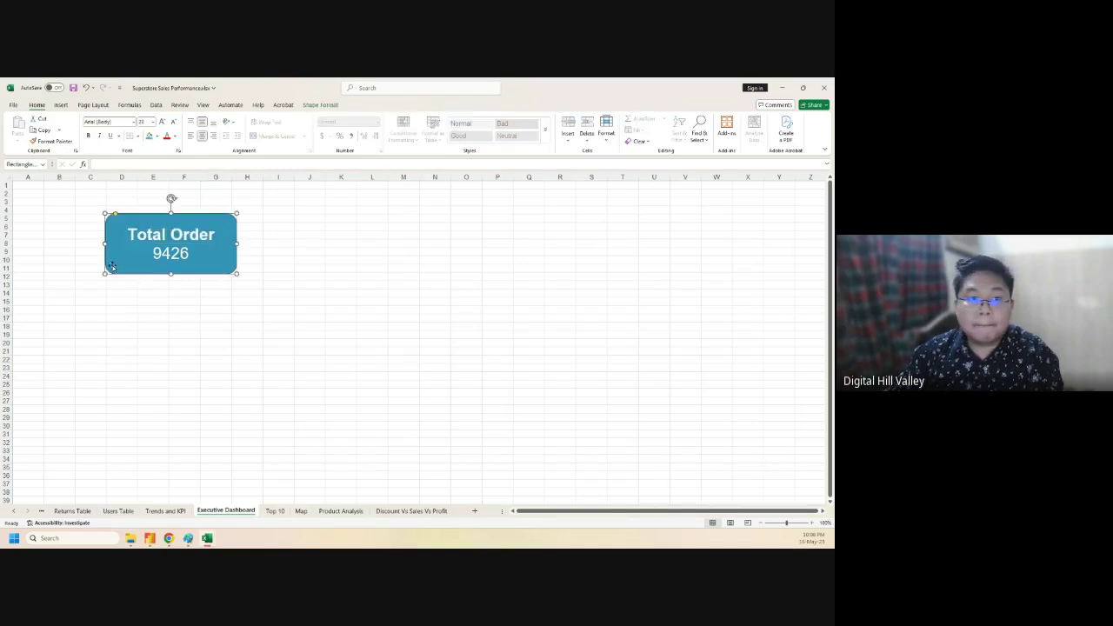
- Resize the Total Order card so it is shorter and slightly wider
drag(170, 275, 172, 261)
mouse_move(102, 237)
mouse_down()
mouse_move(135, 238)
mouse_move(114, 239)
mouse_up()
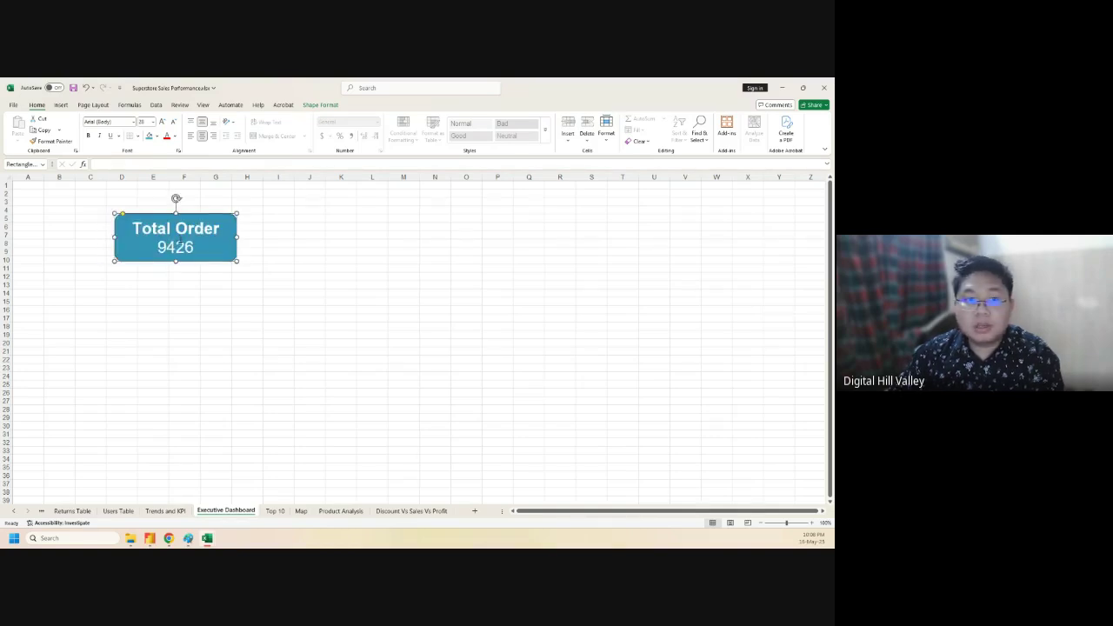
drag(238, 236, 244, 236)
drag(178, 227, 197, 237)
click(279, 311)
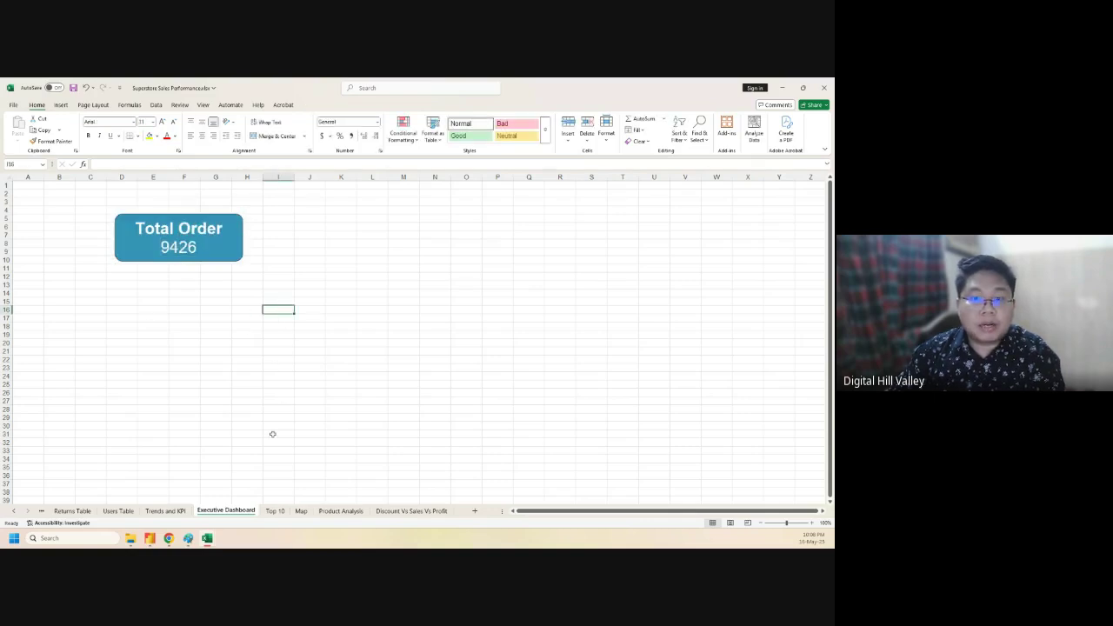
drag(628, 515, 622, 515)
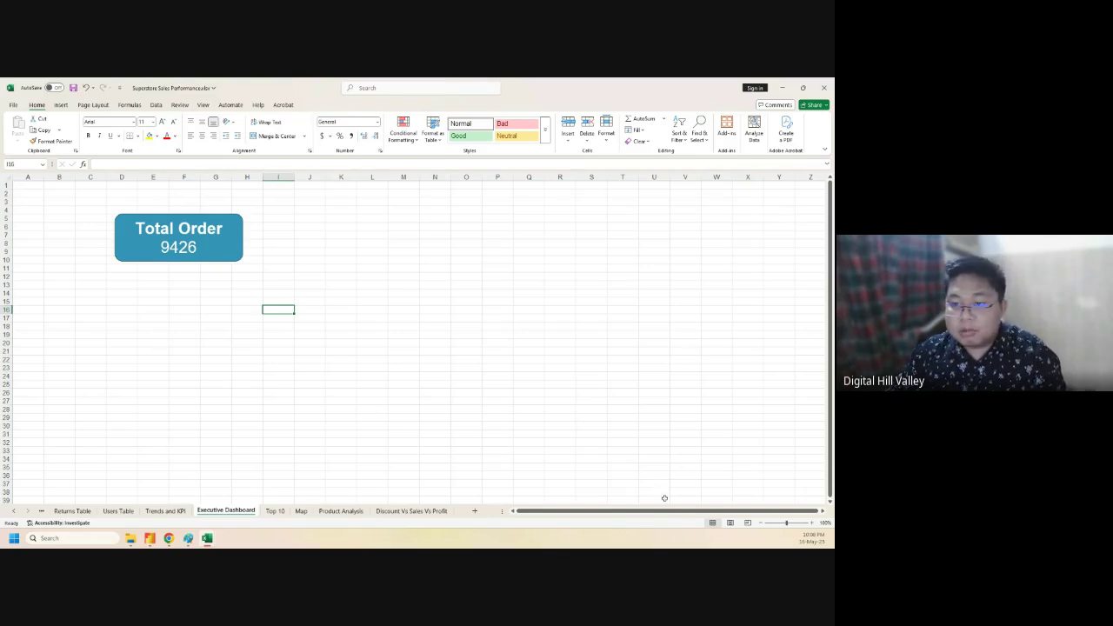
click(818, 177)
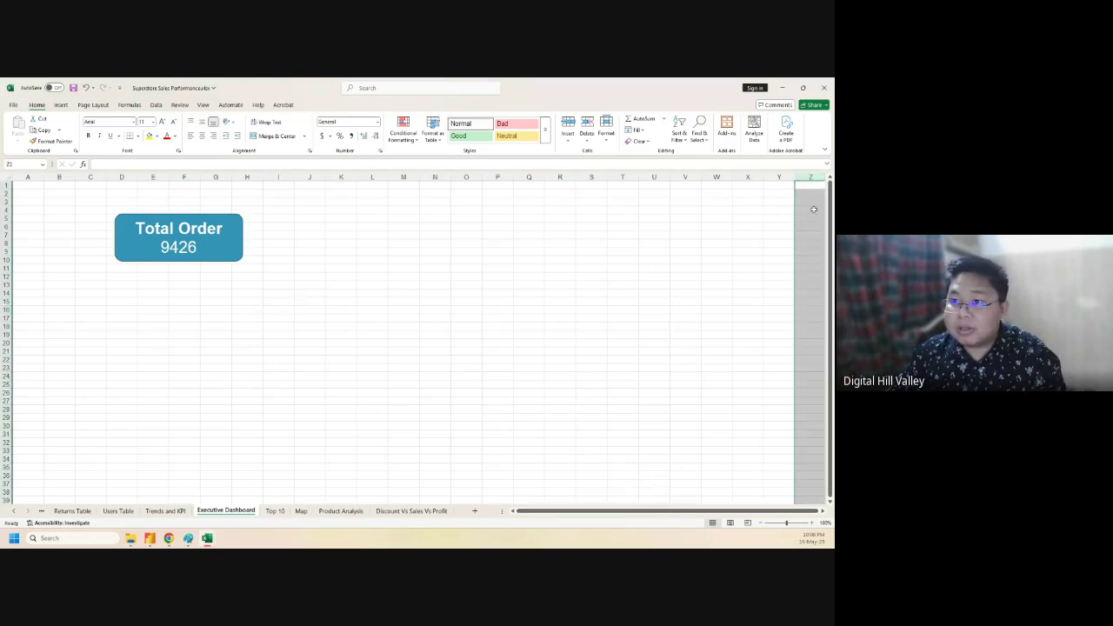
drag(693, 511, 742, 509)
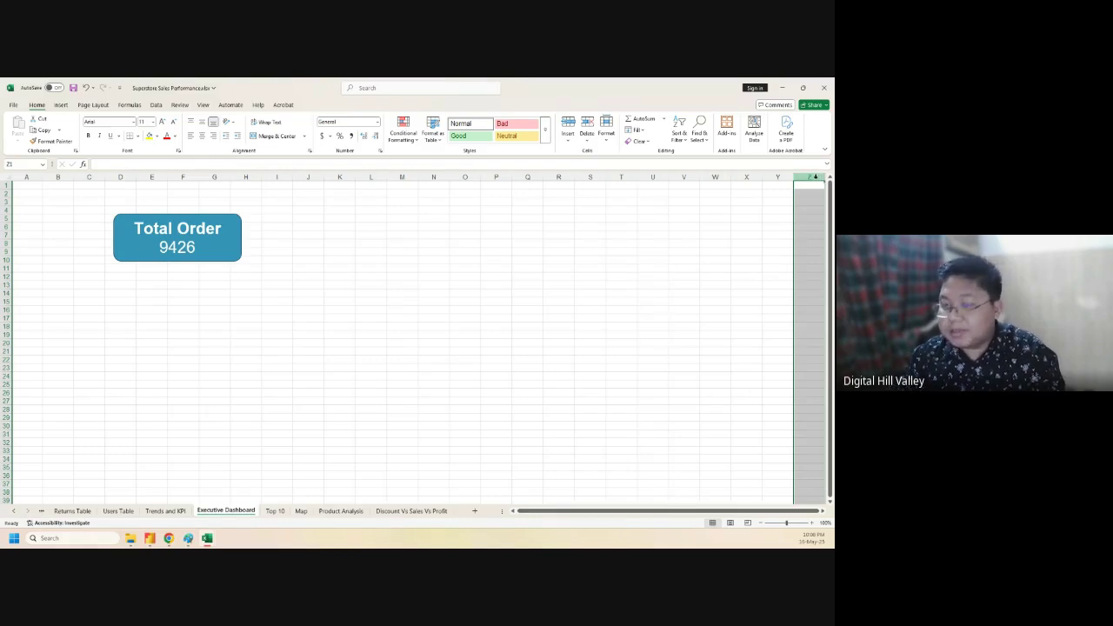
- Hide all columns from Z through the sheet's last column
key(ctrl+shift+Right)
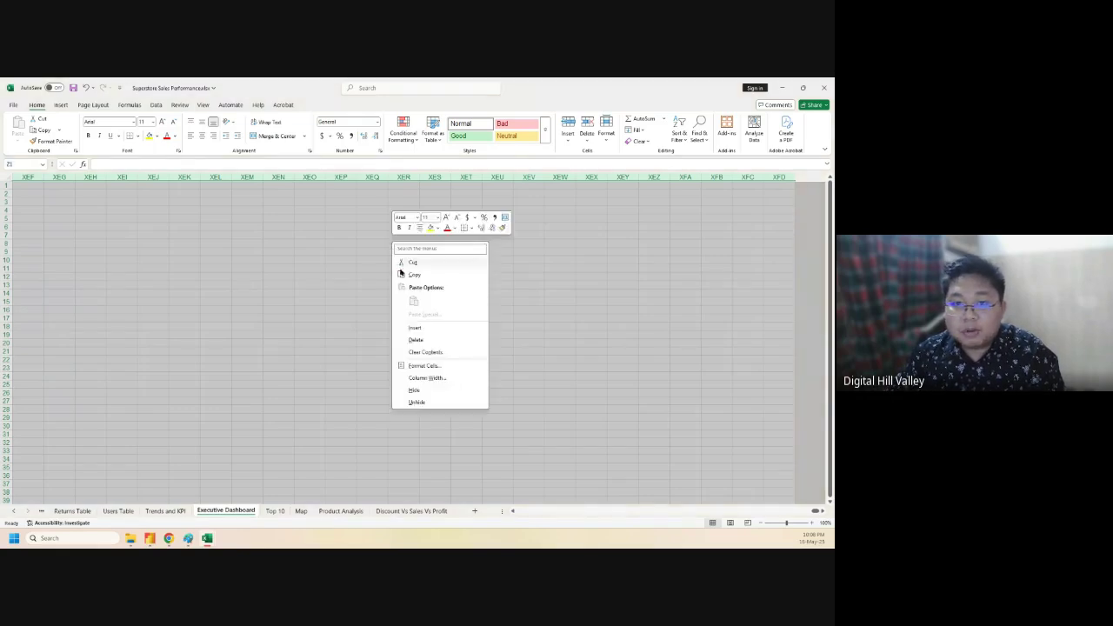
click(417, 341)
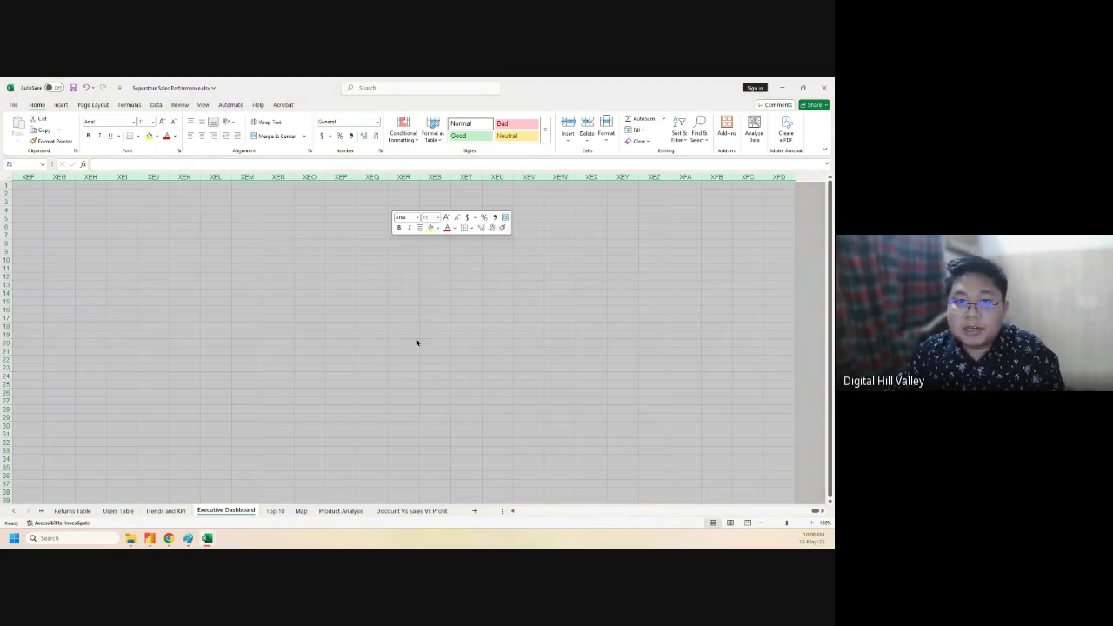
right_click(542, 295)
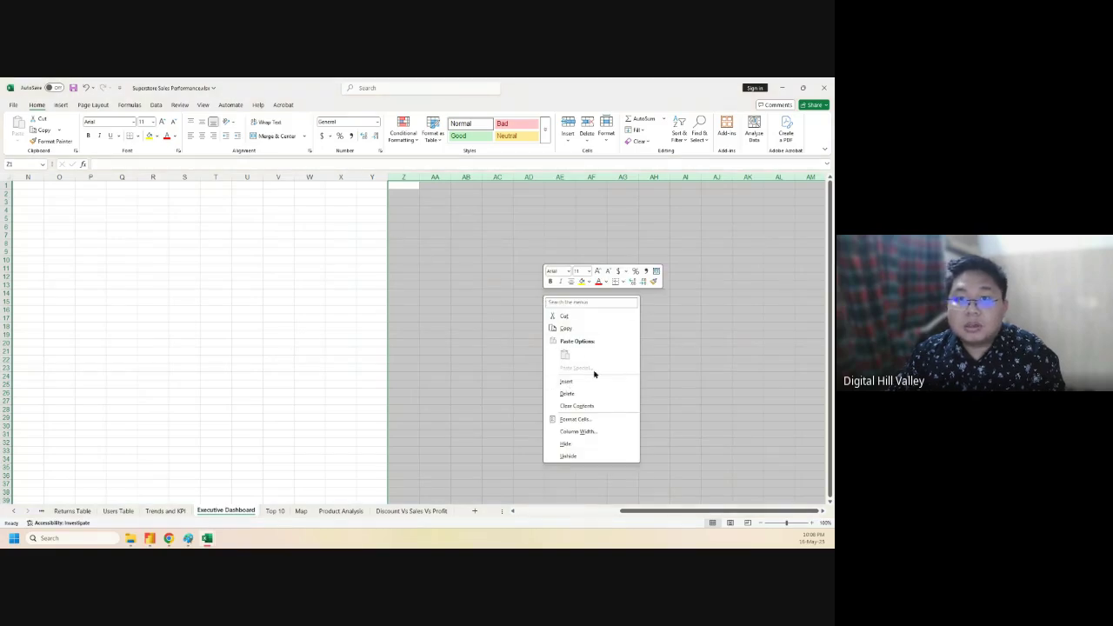
click(582, 396)
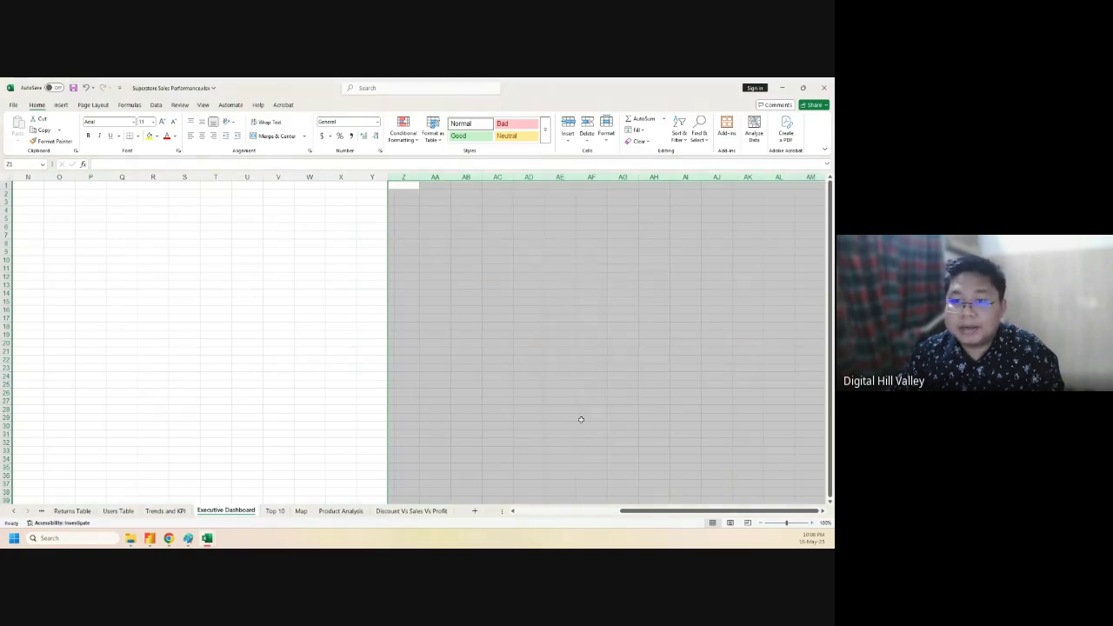
right_click(481, 263)
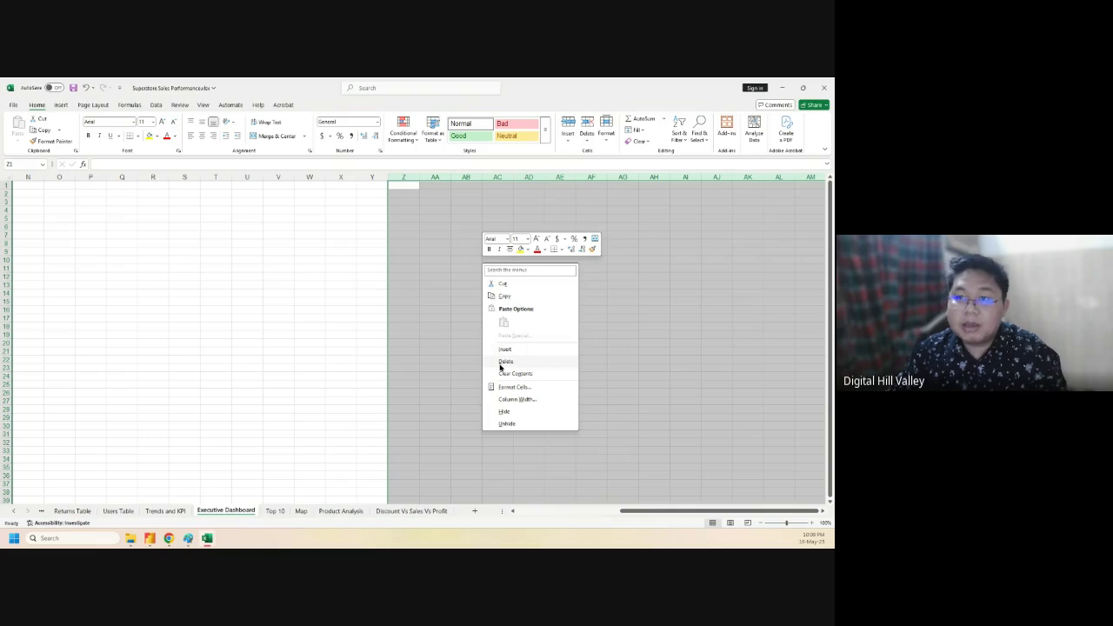
click(507, 410)
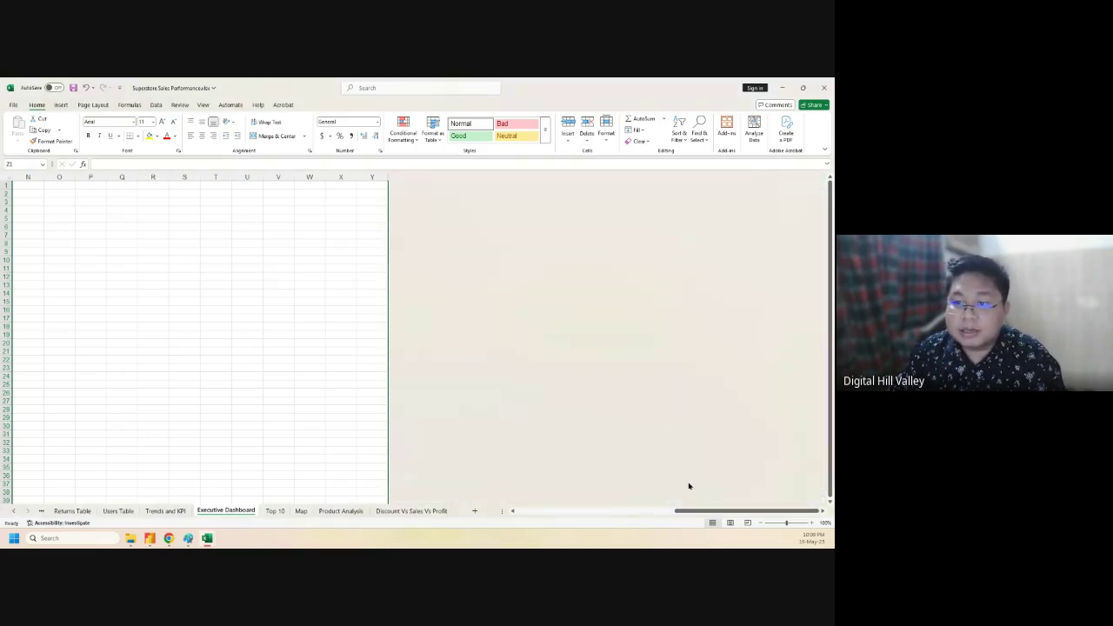
drag(699, 507, 585, 512)
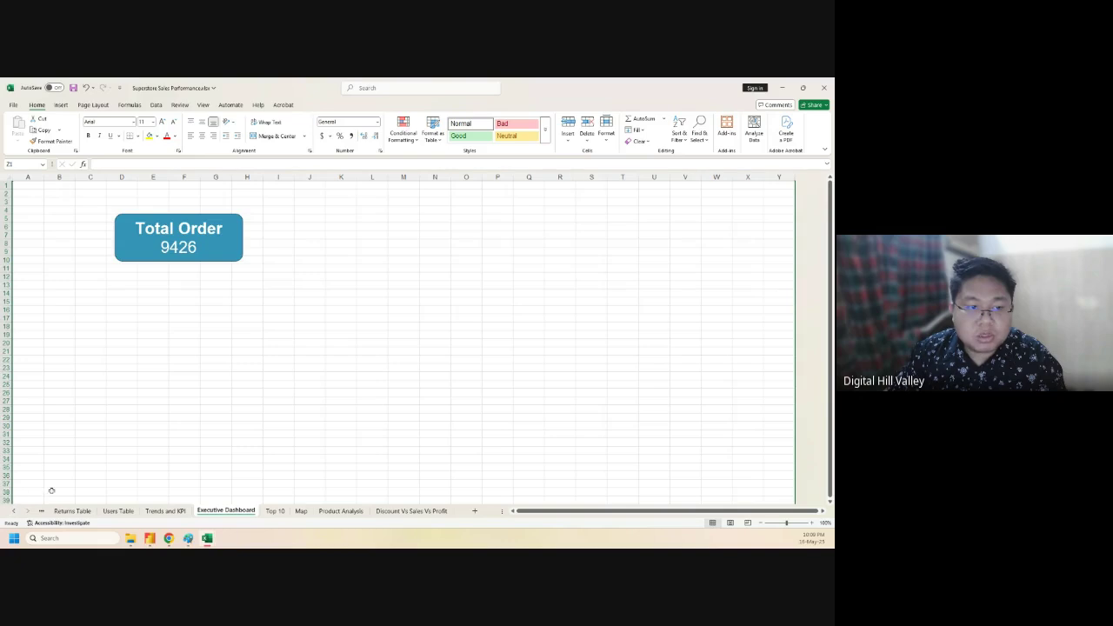
- Hide rows 40 through the last row of the dashboard sheet
scroll(12, 486, down, 2)
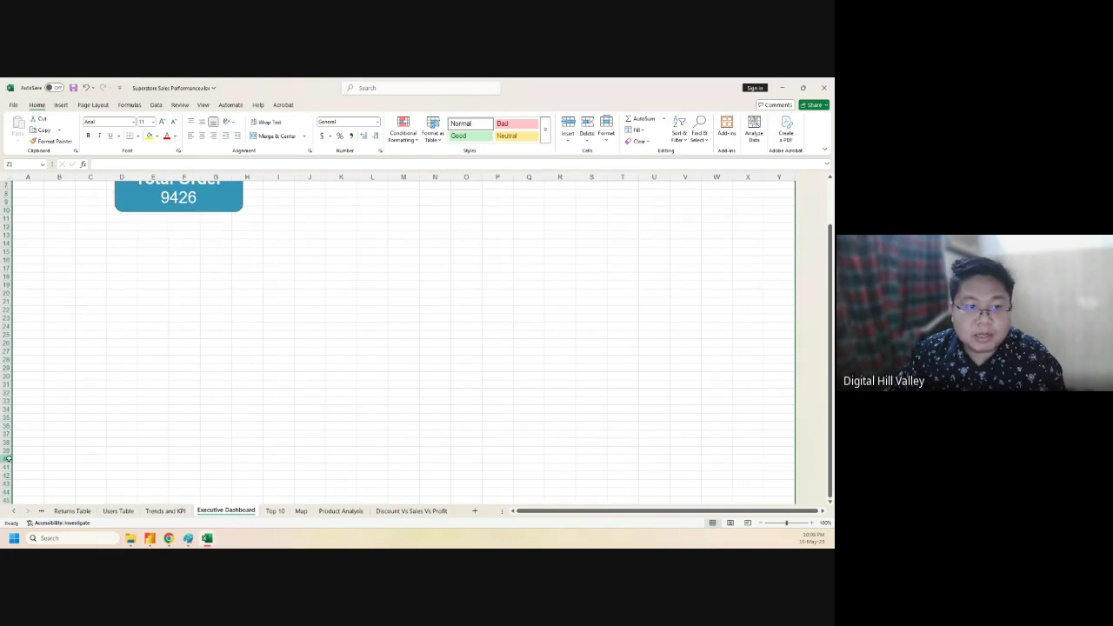
click(6, 459)
key(ctrl+shift+Down)
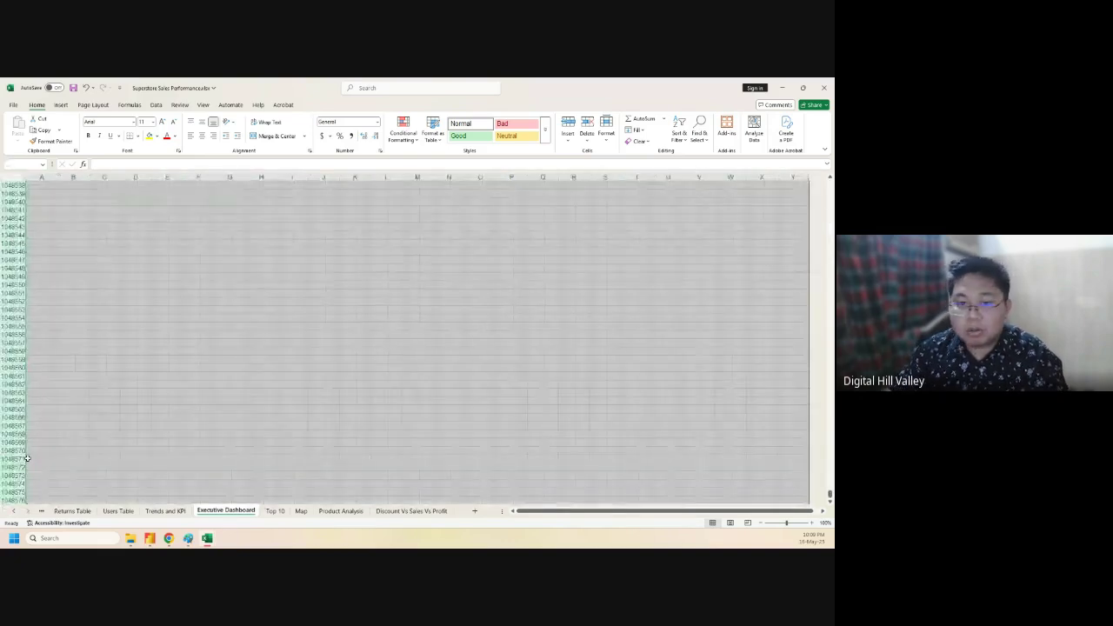
right_click(113, 372)
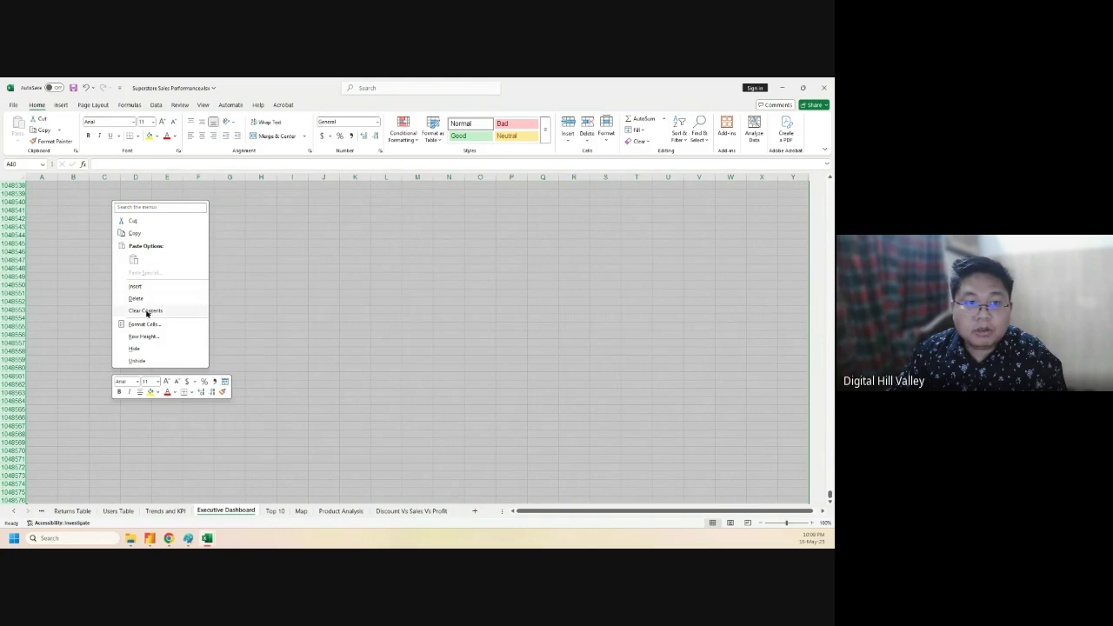
click(135, 348)
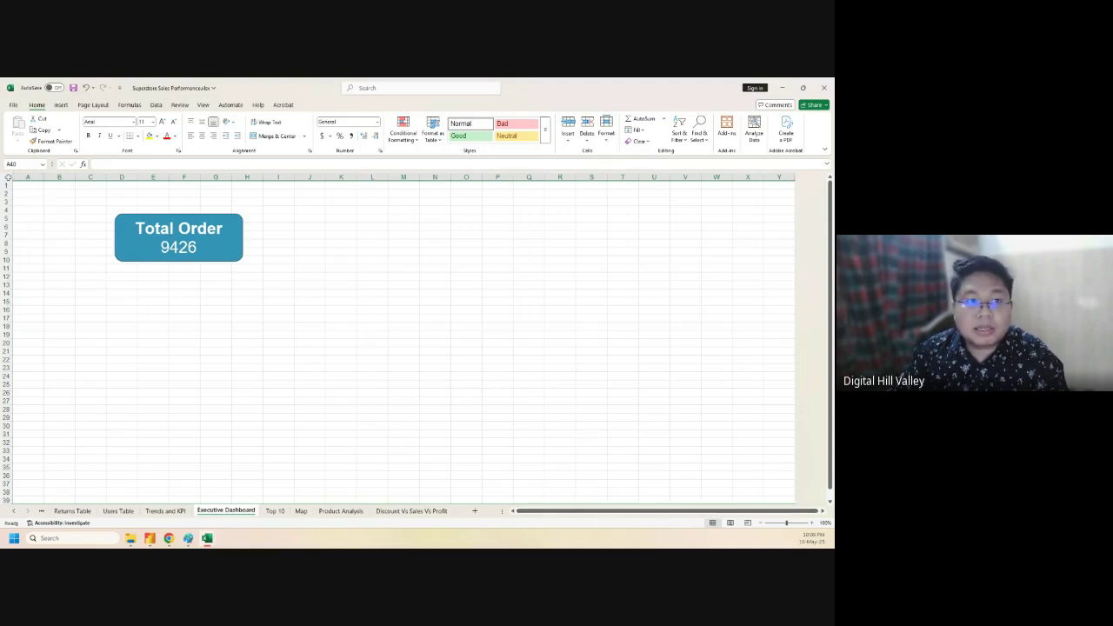
click(8, 177)
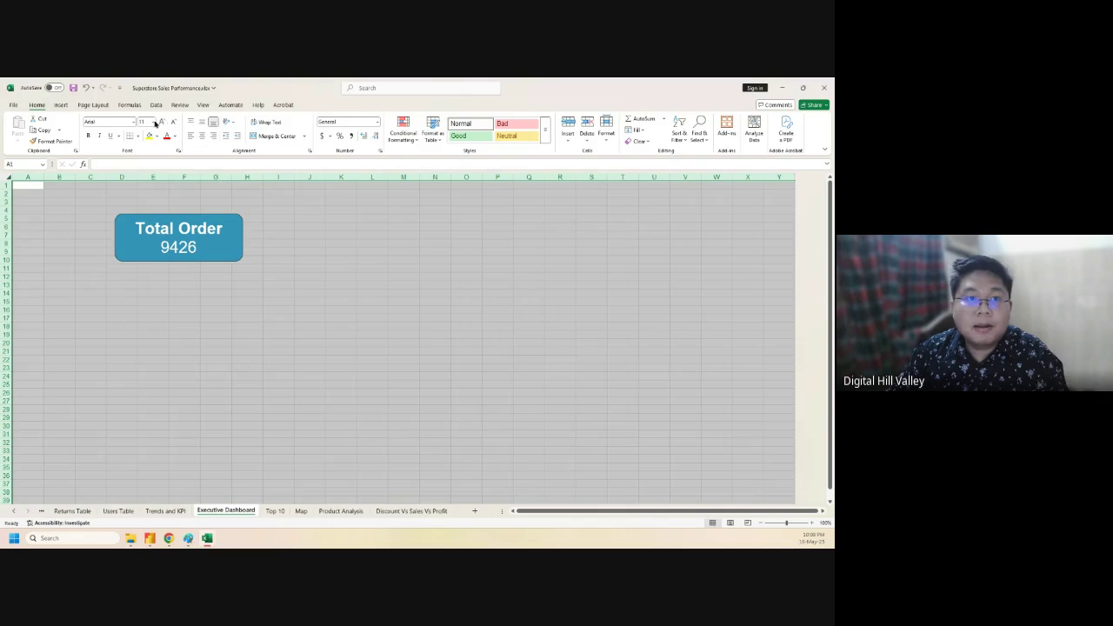
click(199, 106)
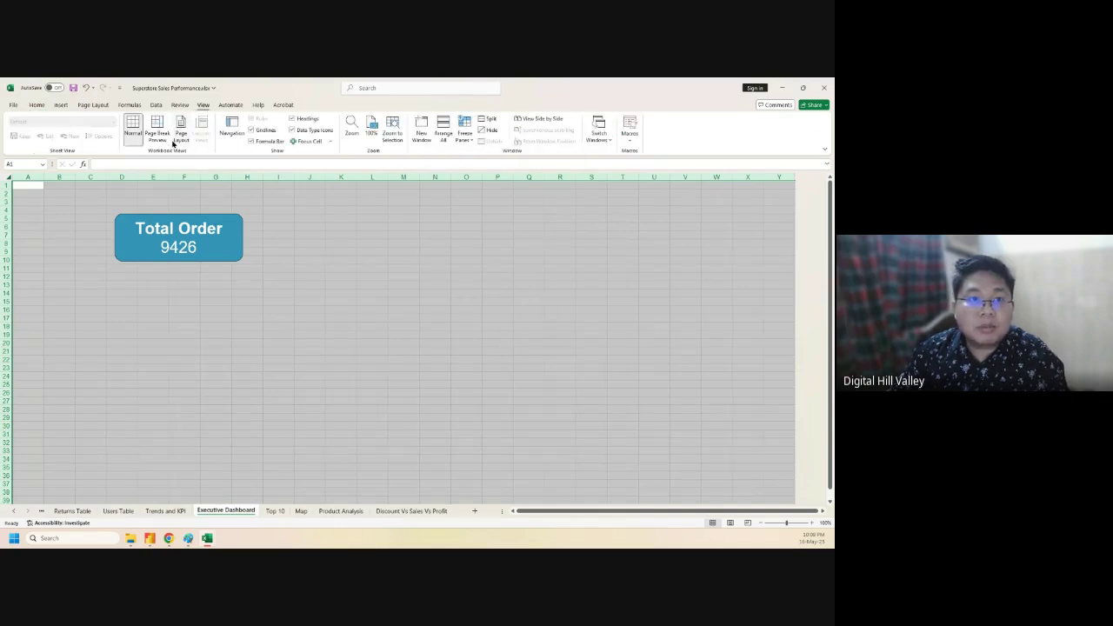
click(251, 130)
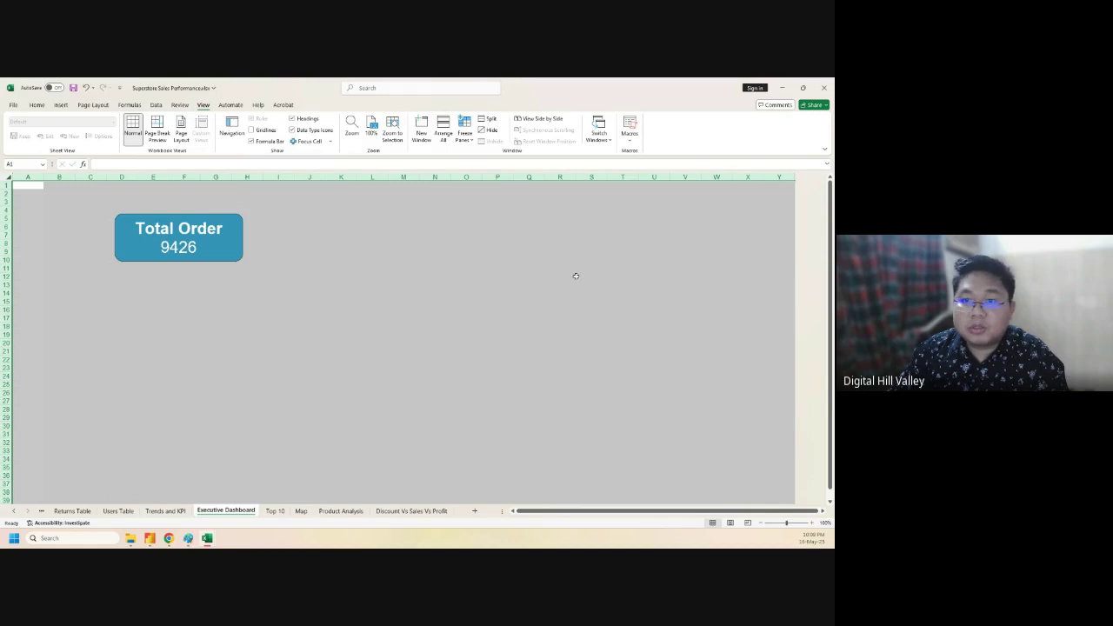
click(560, 299)
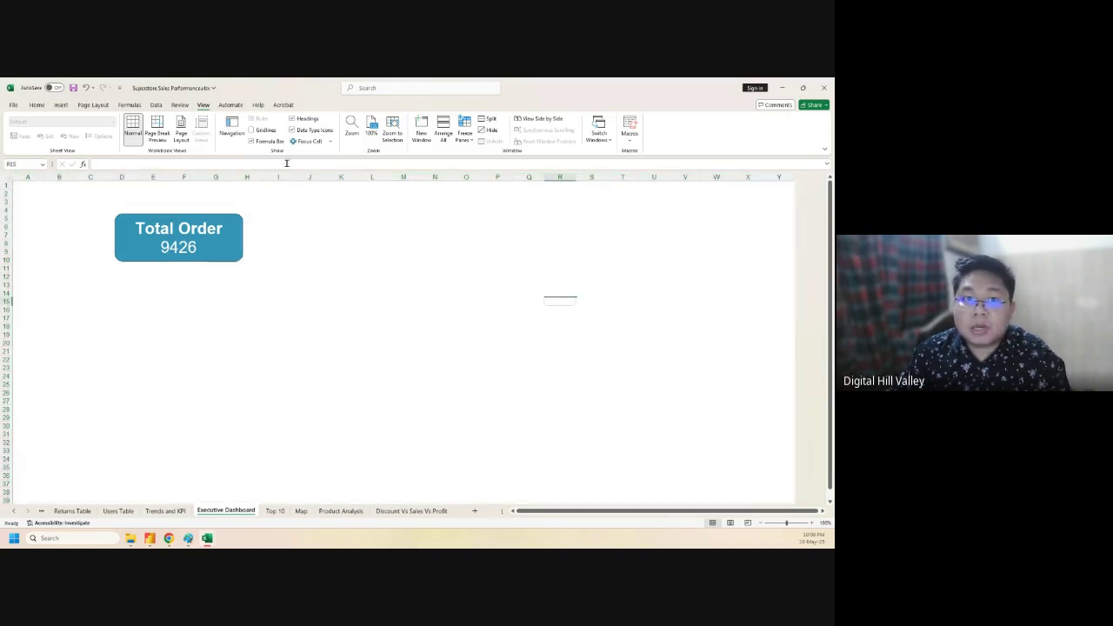
click(252, 131)
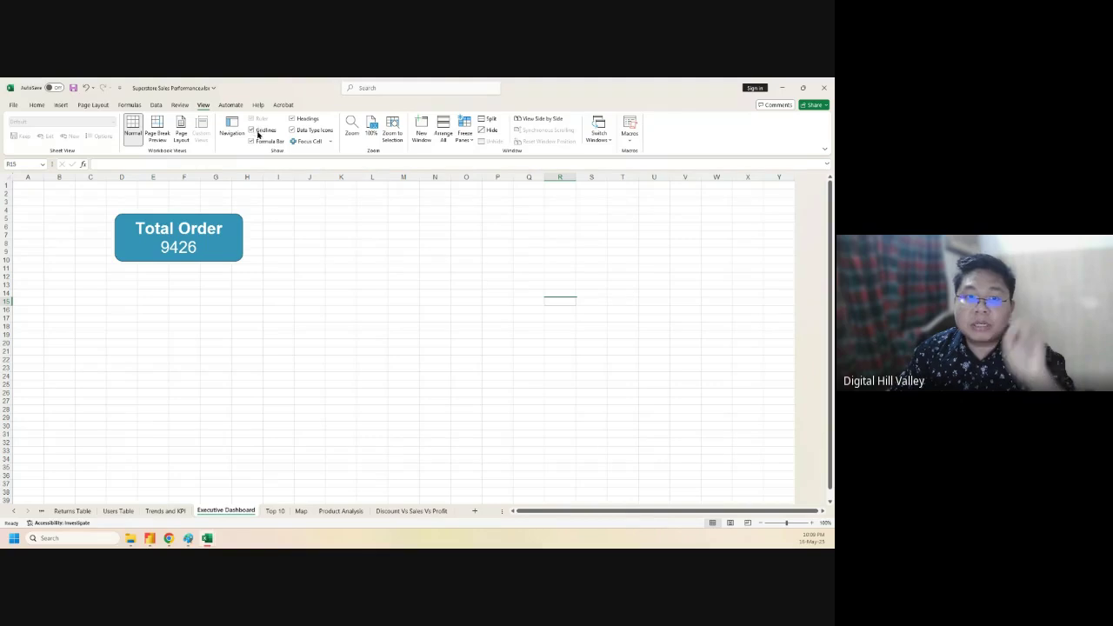
key(Up)
key(Left)
key(Left)
key(Left)
key(Left)
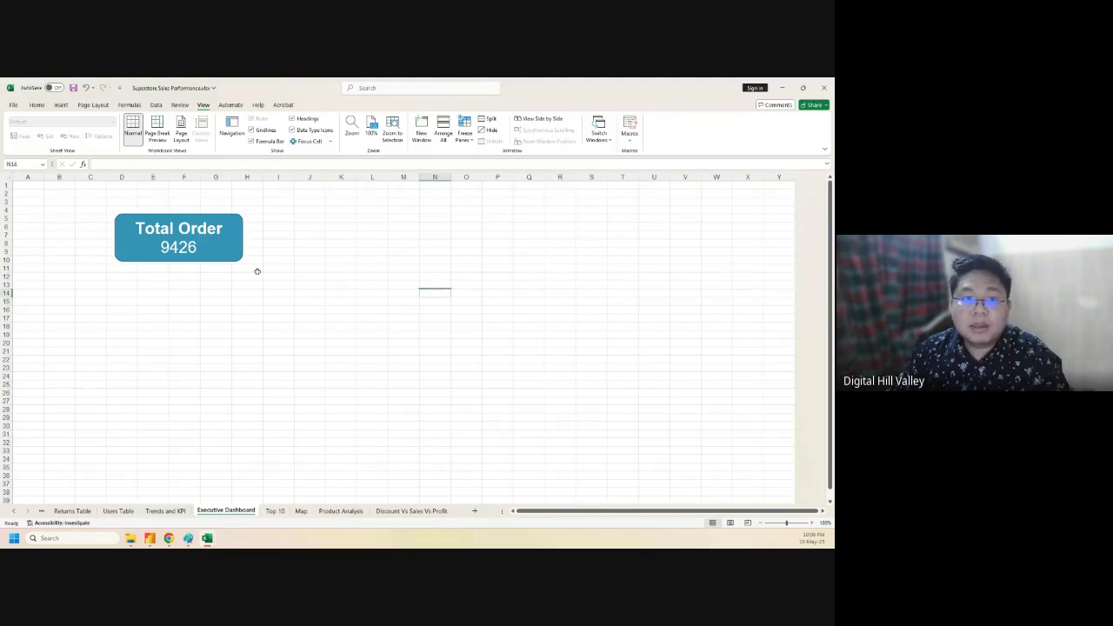
- Duplicate the Total Order card three times, spreading the copies to the right
click(173, 223)
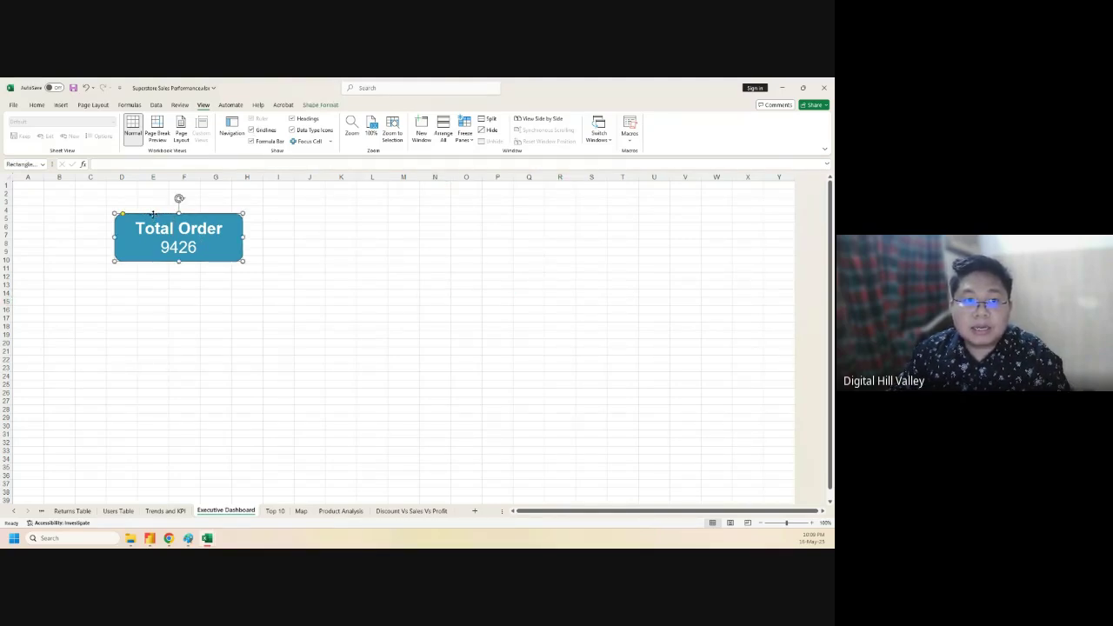
key(ctrl+d)
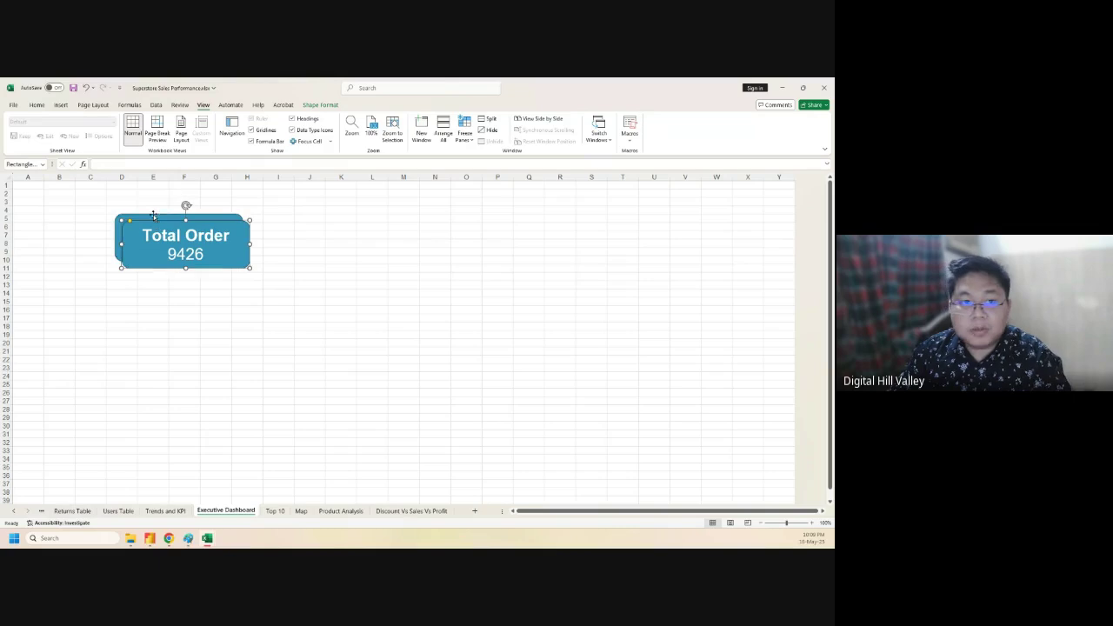
drag(157, 223, 292, 228)
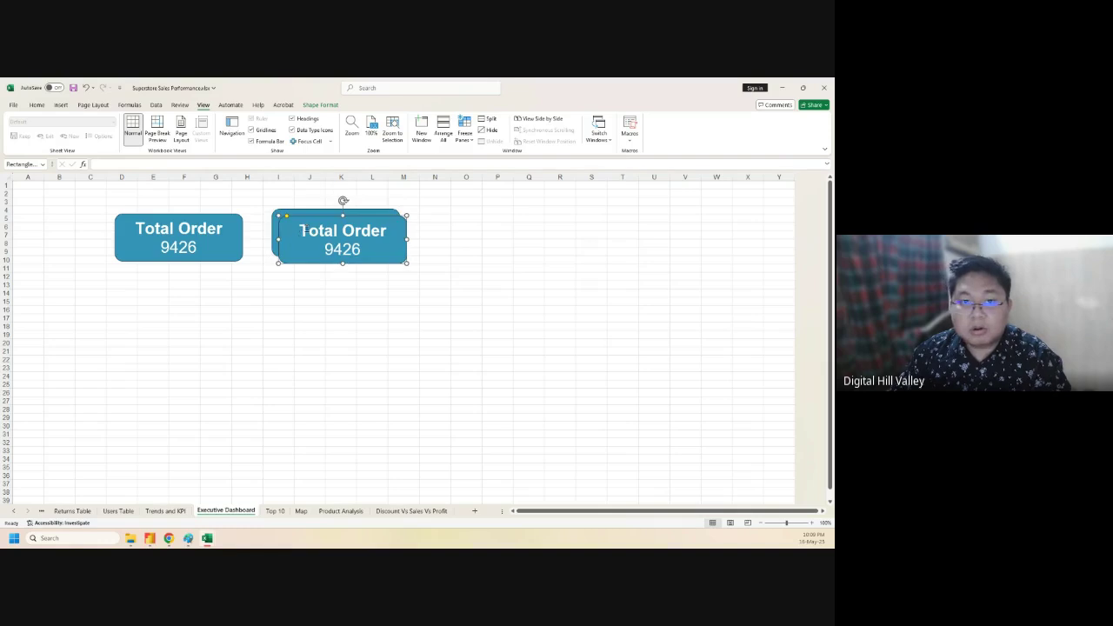
key(ctrl+d)
drag(334, 233, 456, 215)
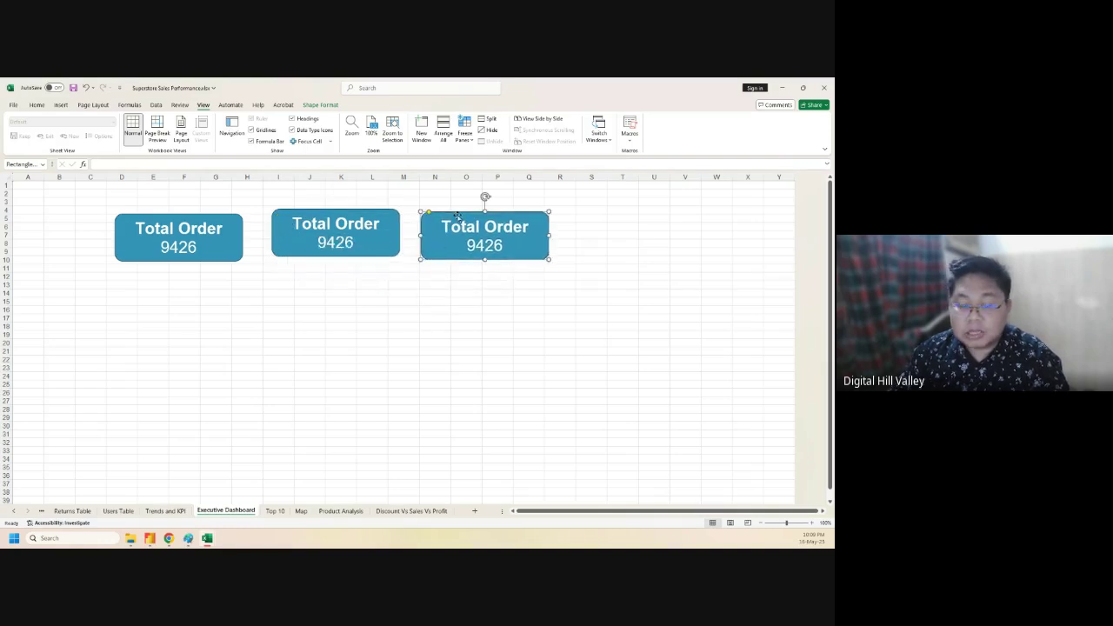
key(ctrl+d)
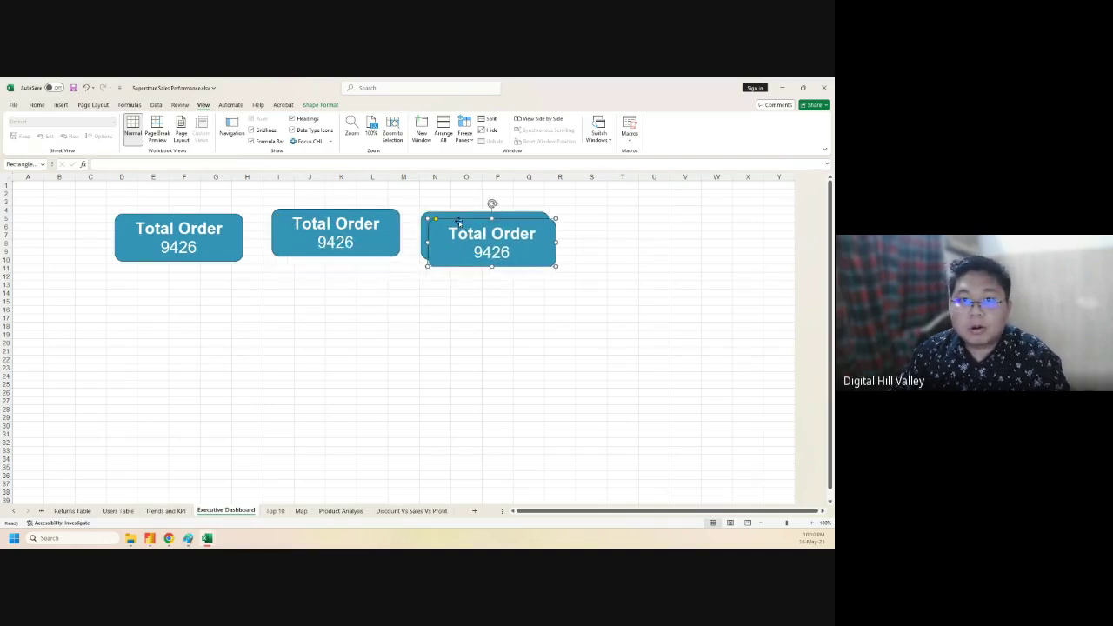
drag(458, 220, 560, 267)
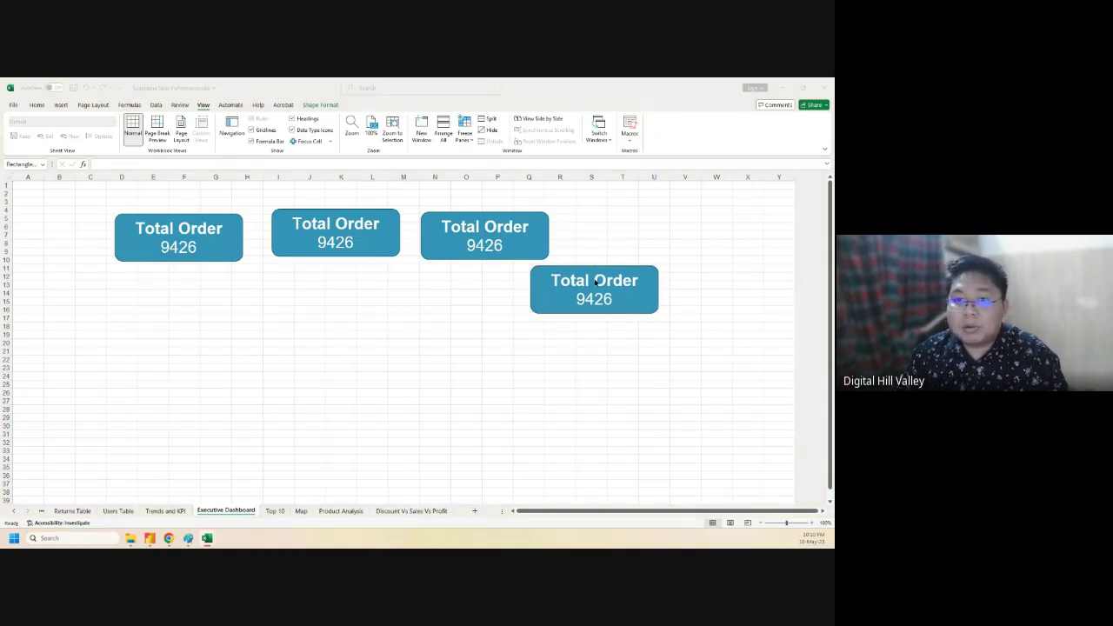
drag(577, 271, 681, 207)
- Align all four cards in one row along the top and select them together
click(175, 217)
drag(174, 212, 178, 190)
drag(310, 209, 313, 192)
drag(467, 213, 505, 188)
drag(677, 206, 679, 190)
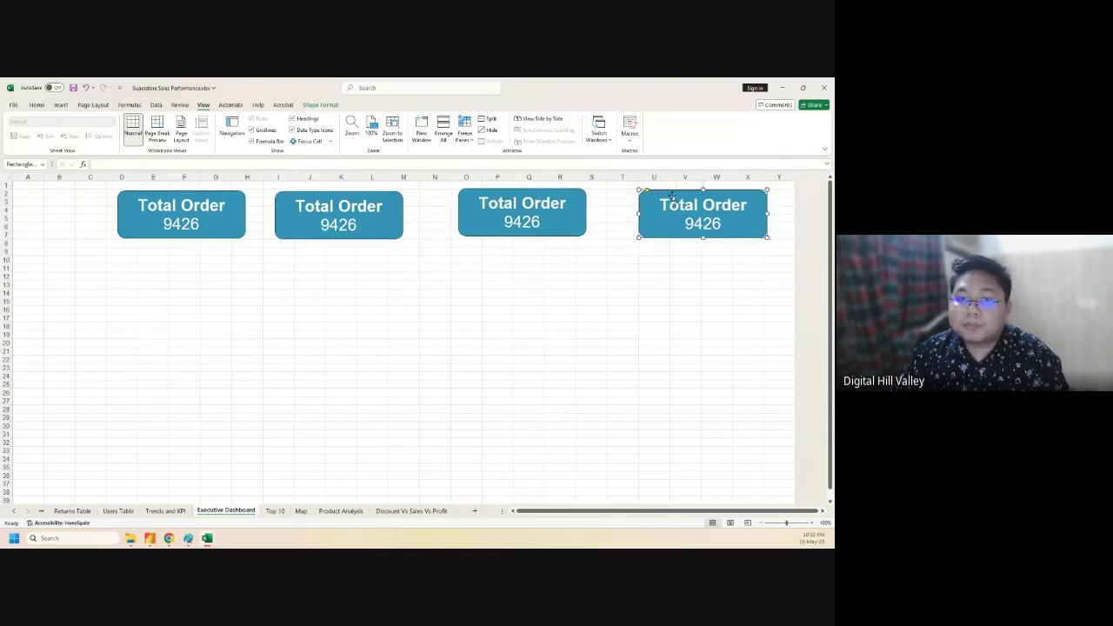
click(176, 201)
ctrl+click(331, 207)
ctrl+click(498, 211)
ctrl+click(656, 217)
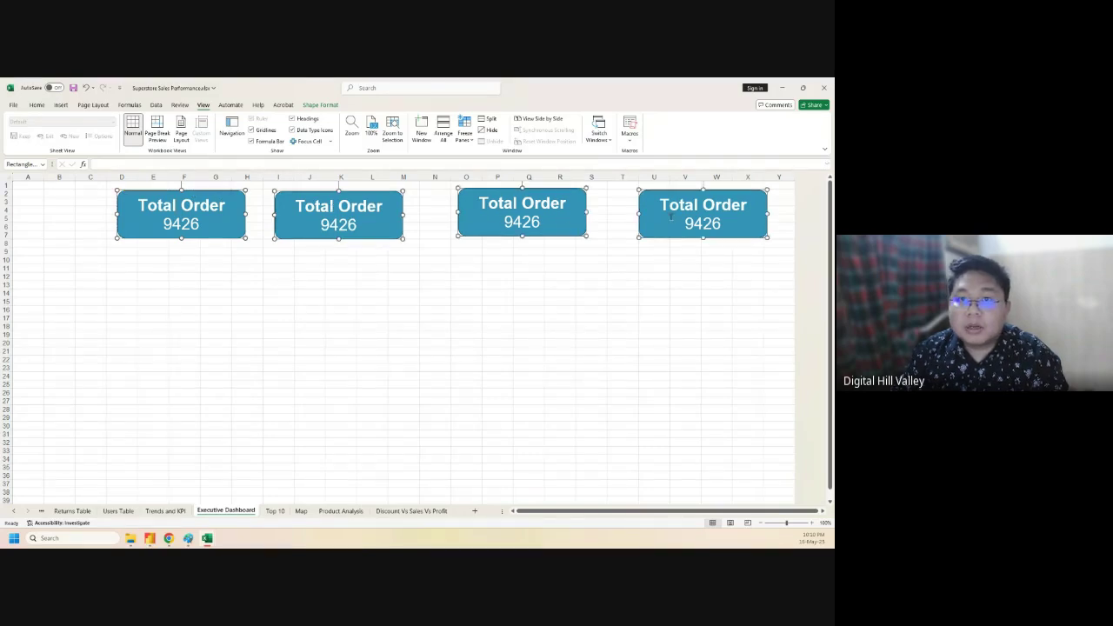
- Align the four Total Order cards on their middles and distribute them horizontally, then deselect
click(319, 105)
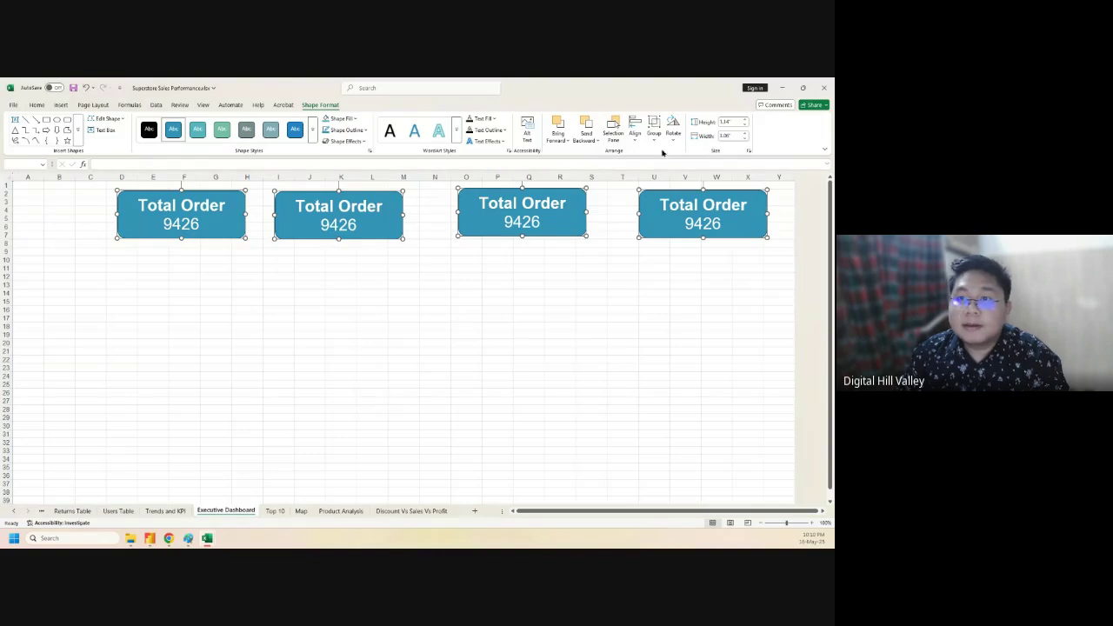
click(635, 132)
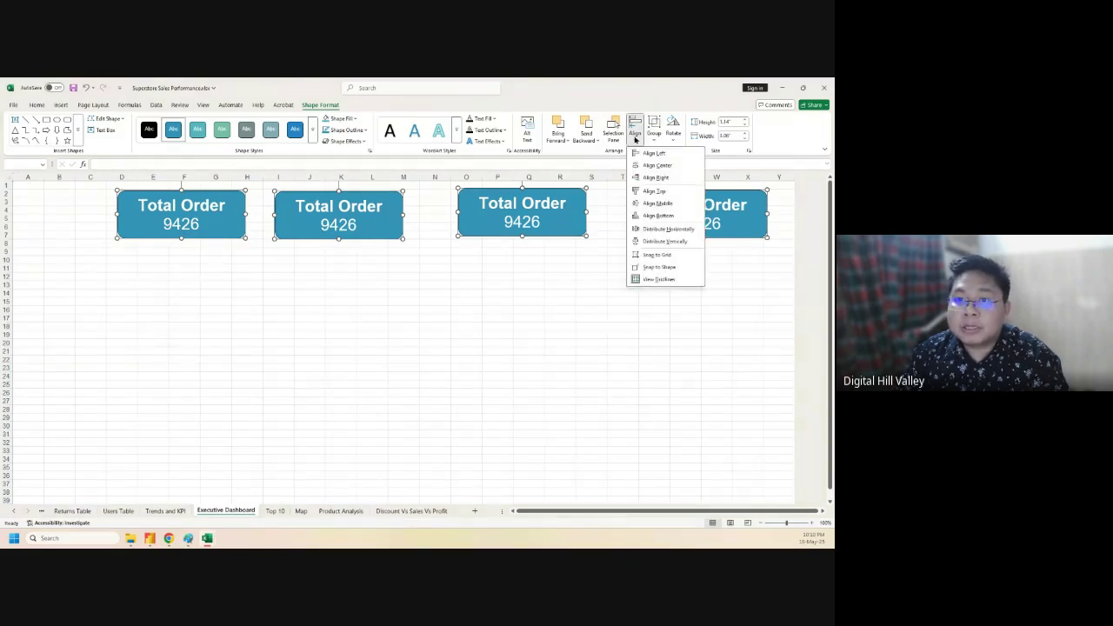
click(655, 204)
click(634, 142)
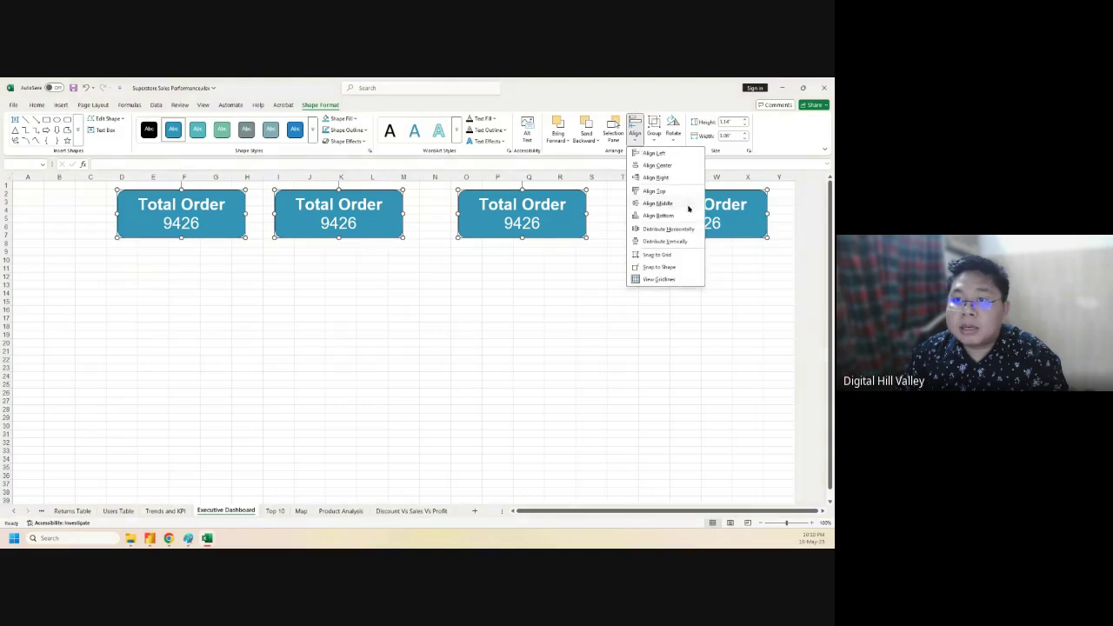
click(669, 230)
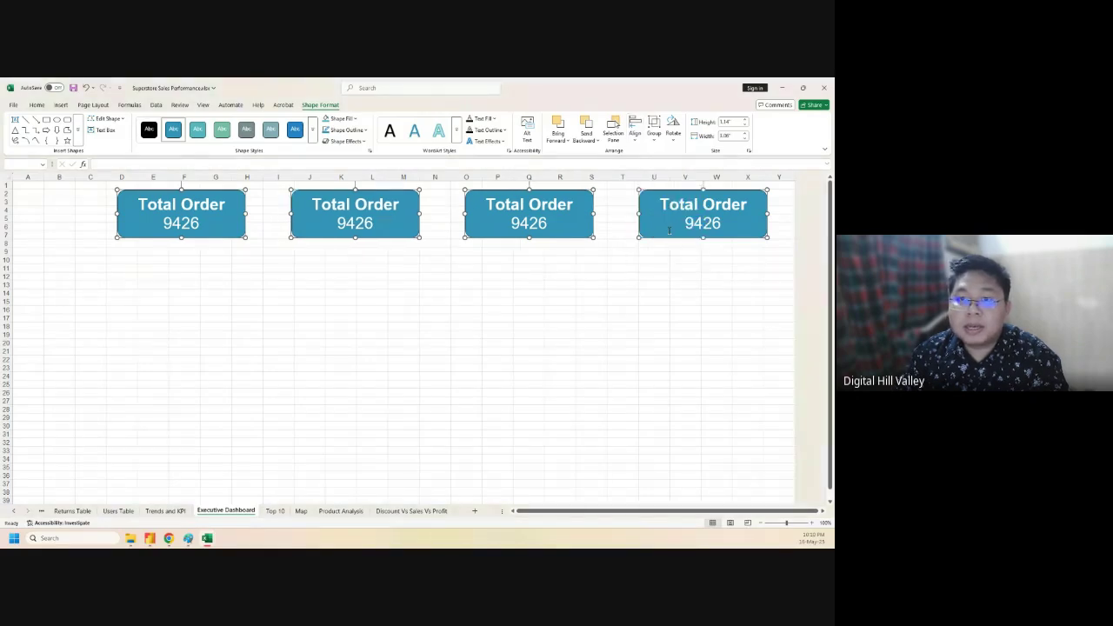
click(332, 371)
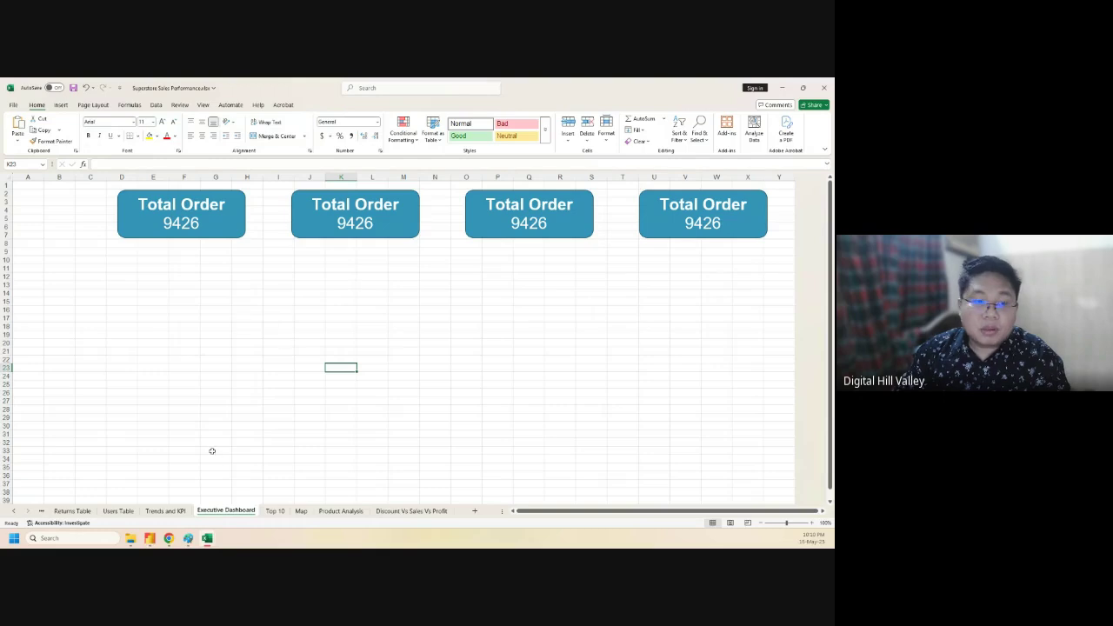
click(174, 512)
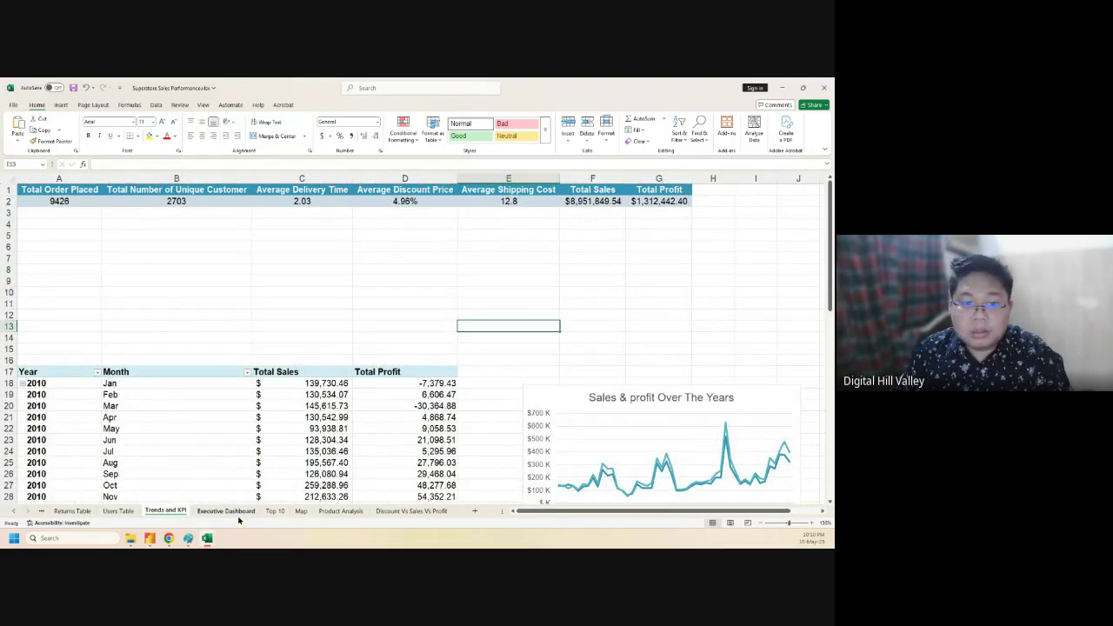
click(230, 511)
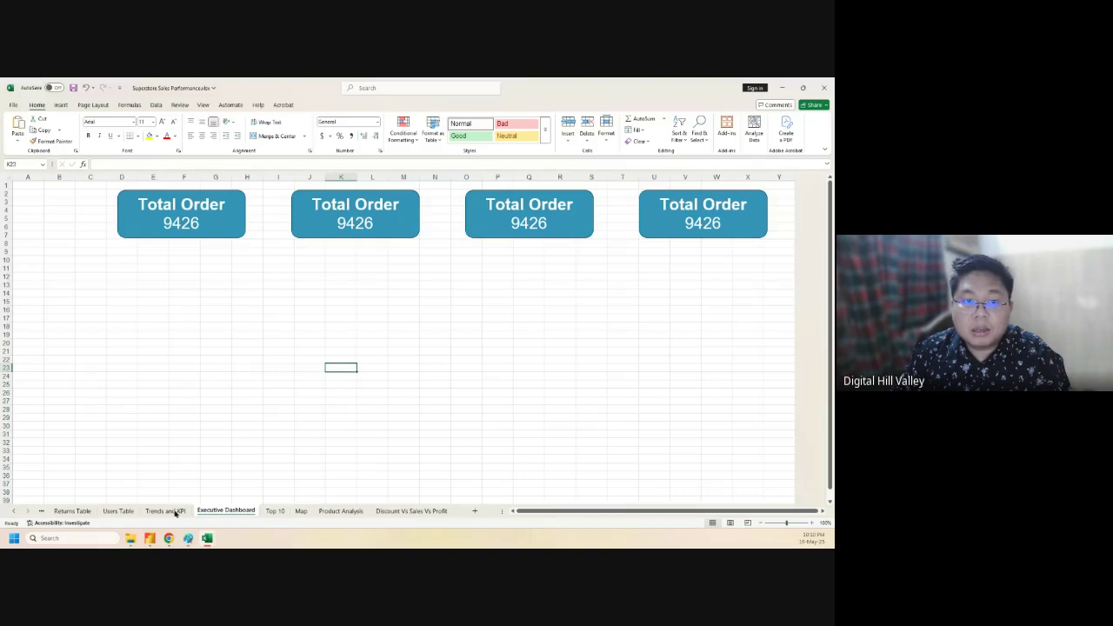
click(165, 511)
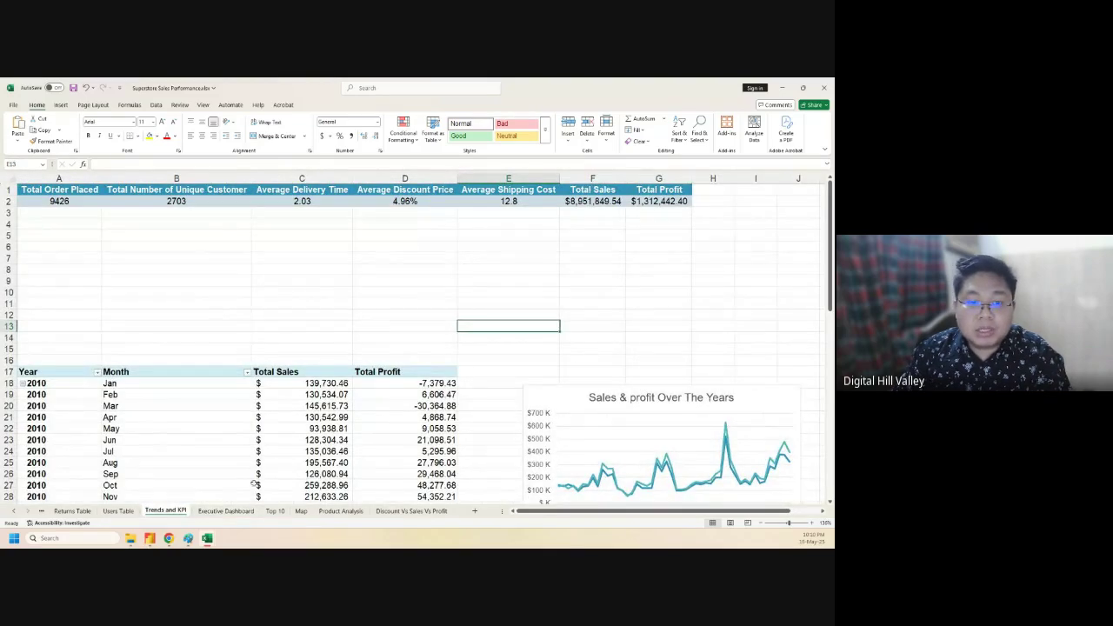
click(243, 511)
click(348, 205)
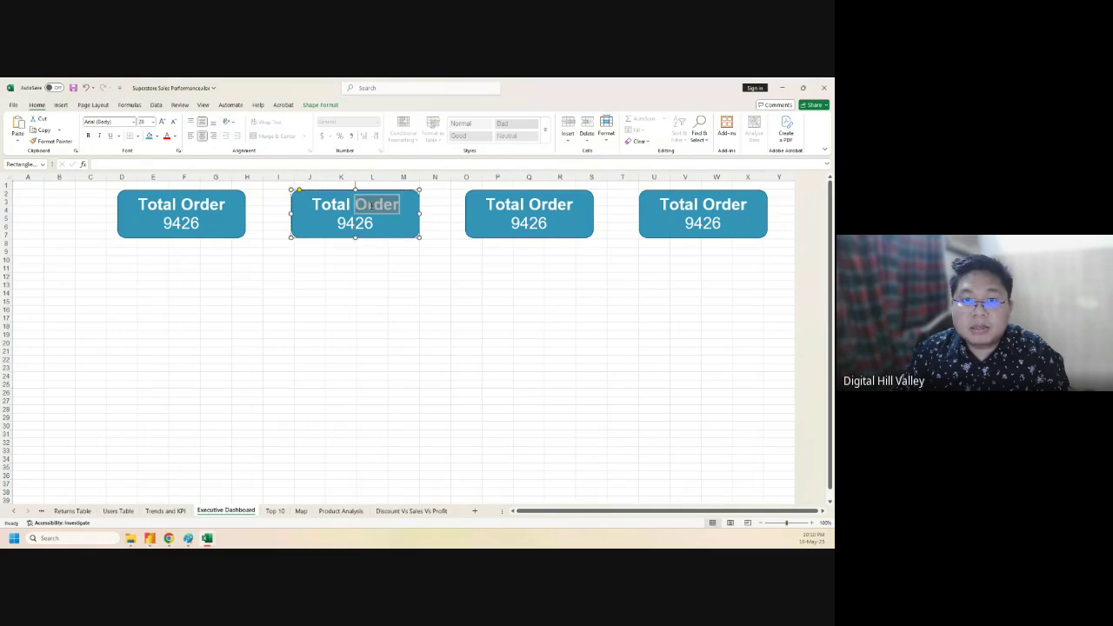
- Replace the second card's Total Order title with 'Unique Customer'
drag(401, 204, 313, 205)
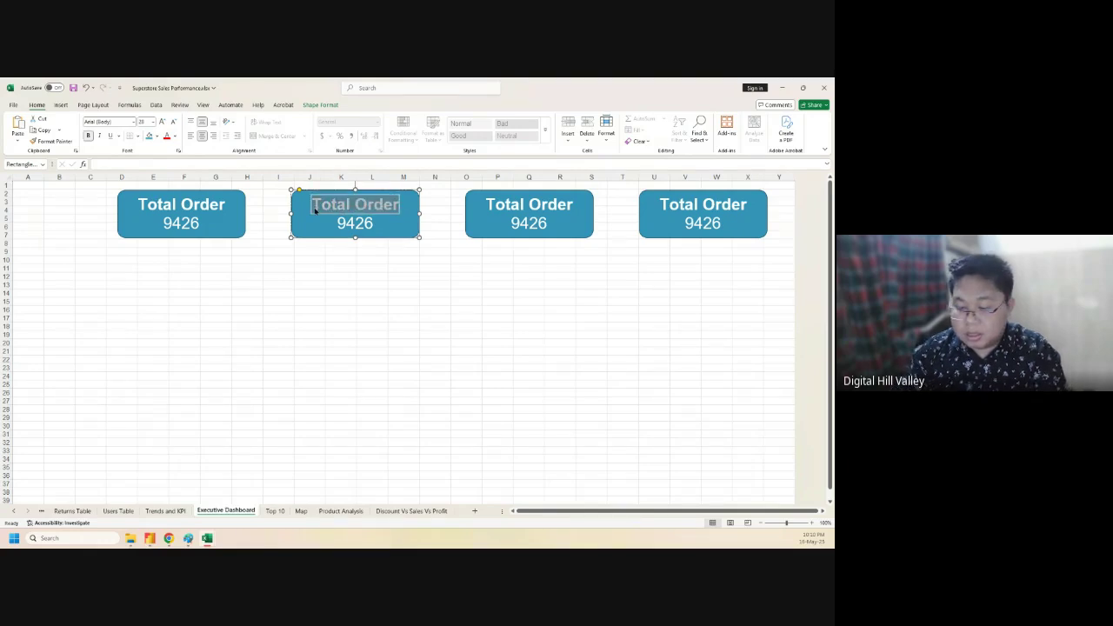
text(Unique Customer)
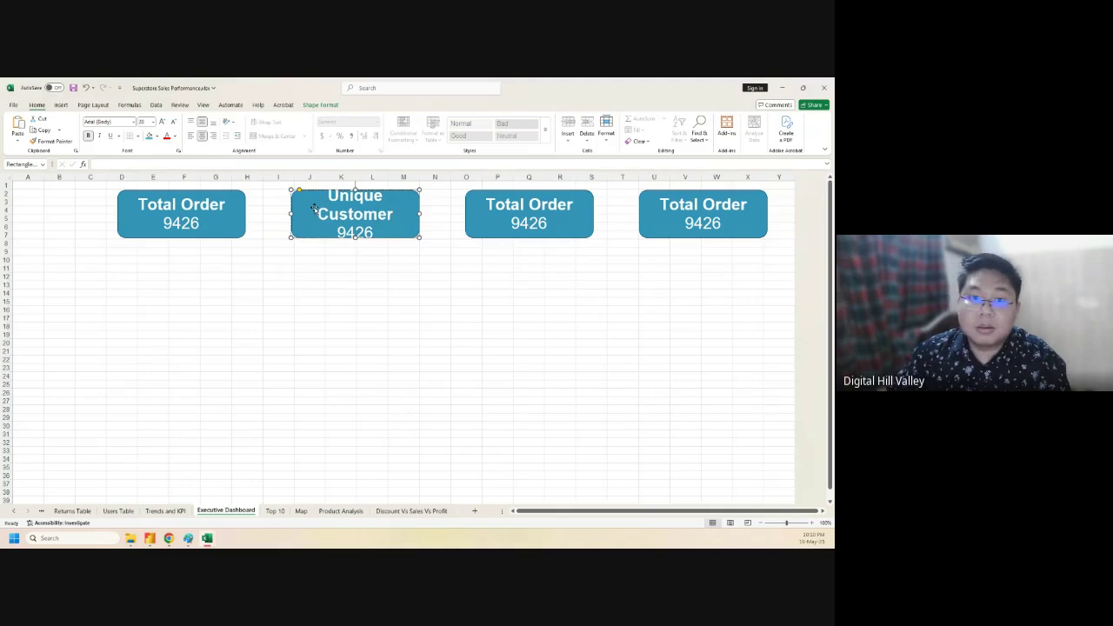
key(ctrl+a)
click(393, 216)
drag(397, 215, 382, 217)
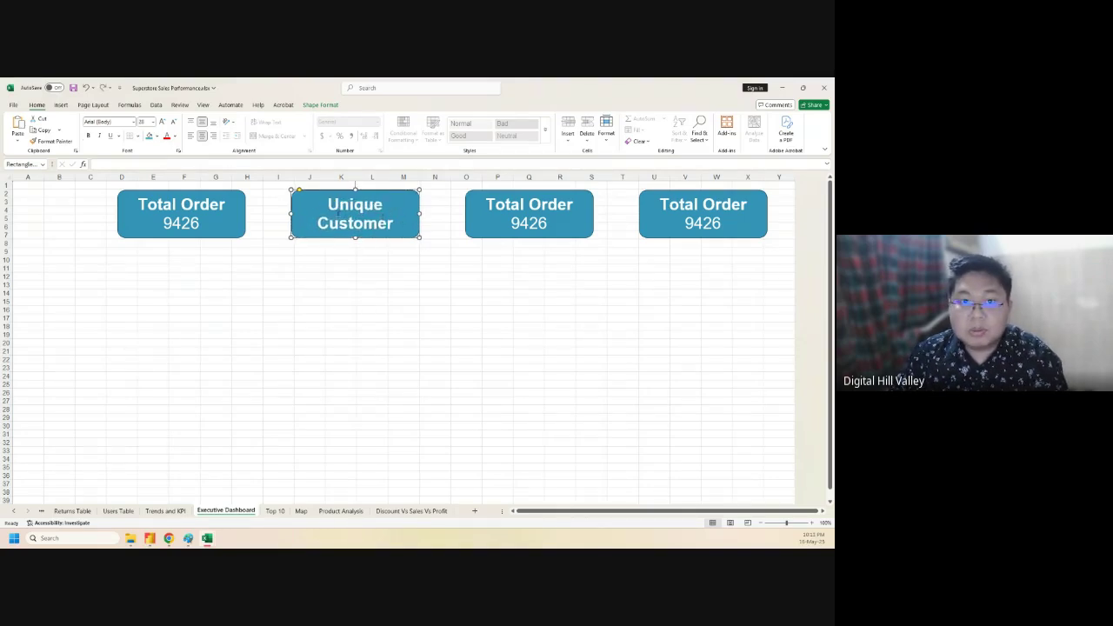
- Decrease the Unique Customer title's font size two steps so it fits on one line
click(332, 204)
key(ctrl+a)
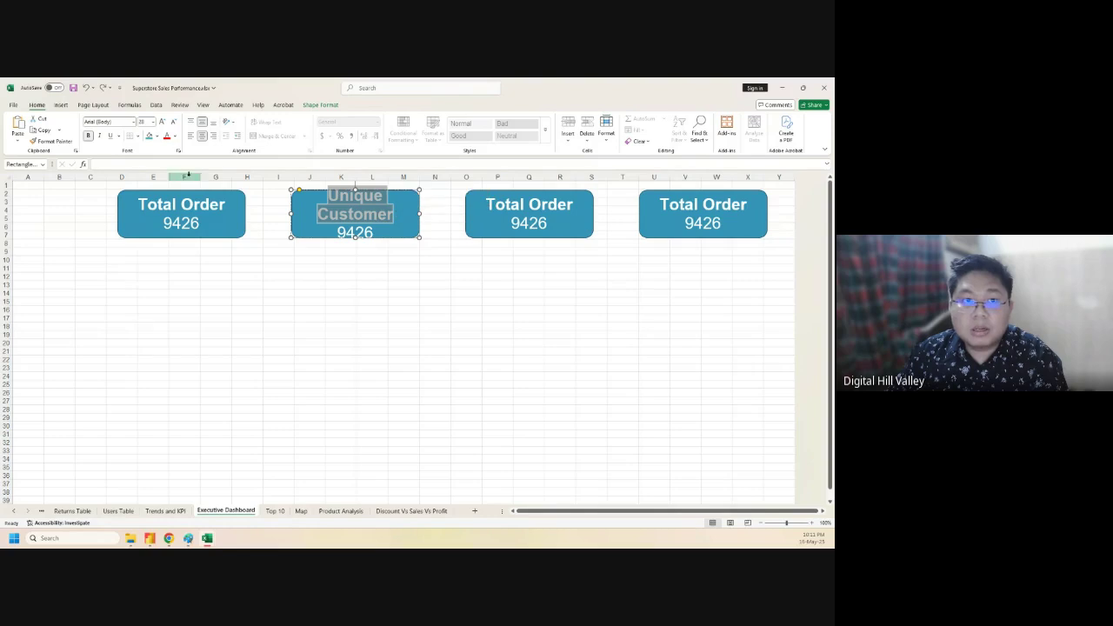
click(175, 123)
click(175, 122)
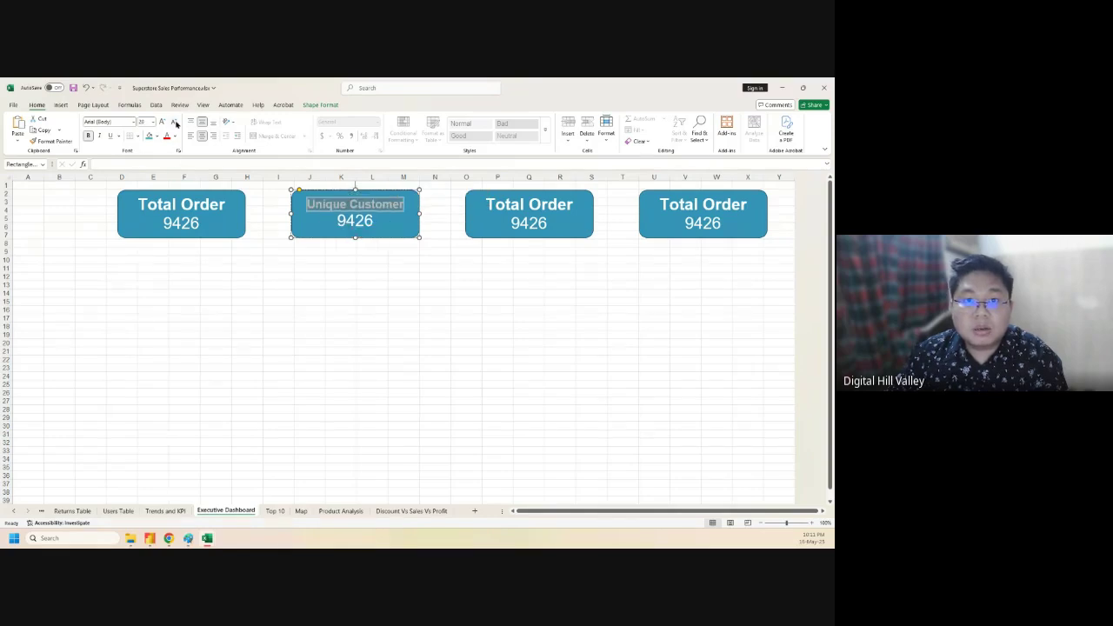
click(289, 308)
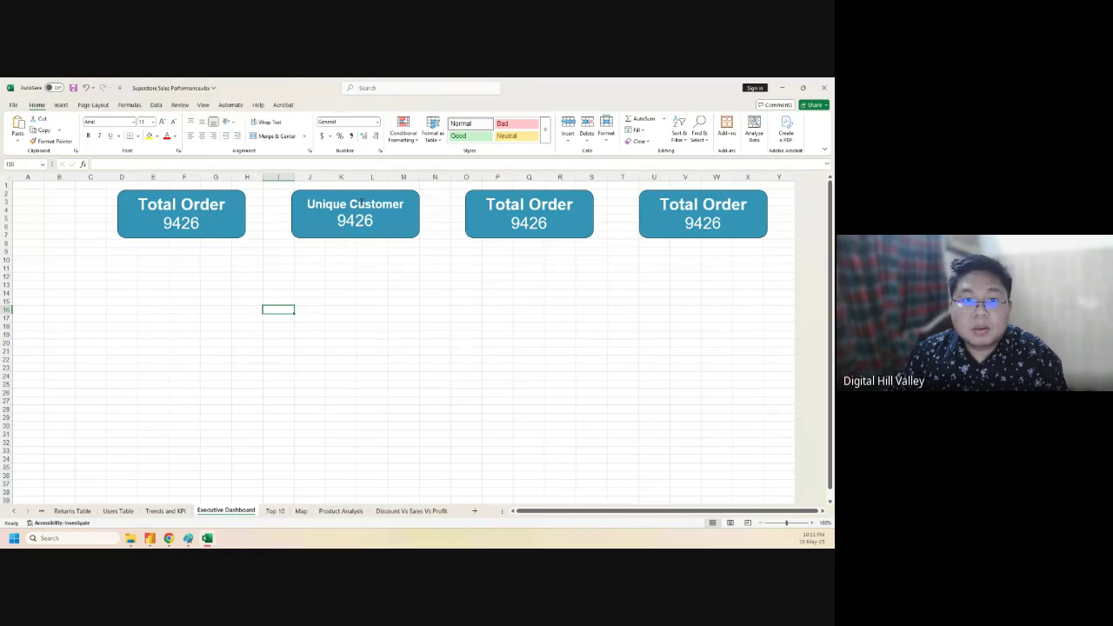
click(355, 204)
drag(185, 204, 137, 204)
- Shrink the first card's Total Order title two font steps, then go to the Trends and KPI sheet
key(Escape)
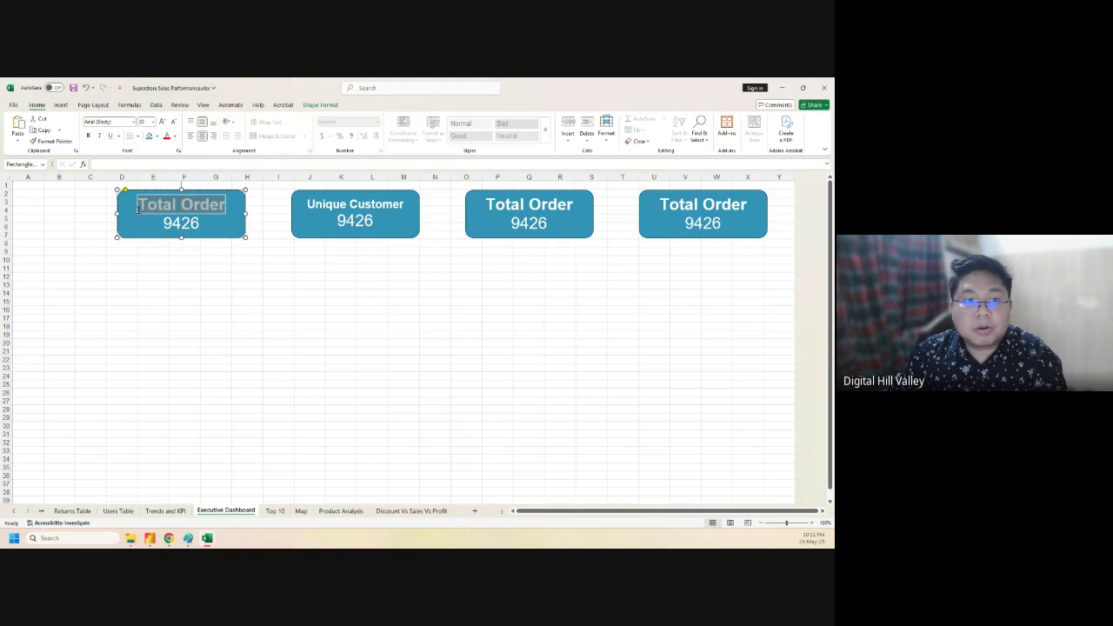
click(175, 122)
click(175, 122)
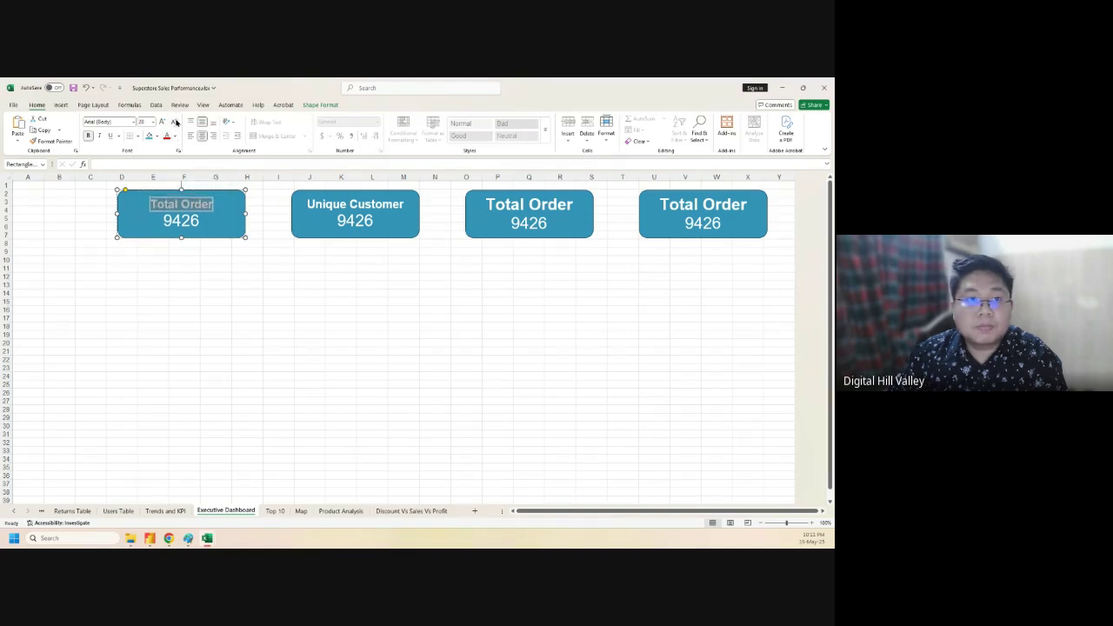
click(234, 310)
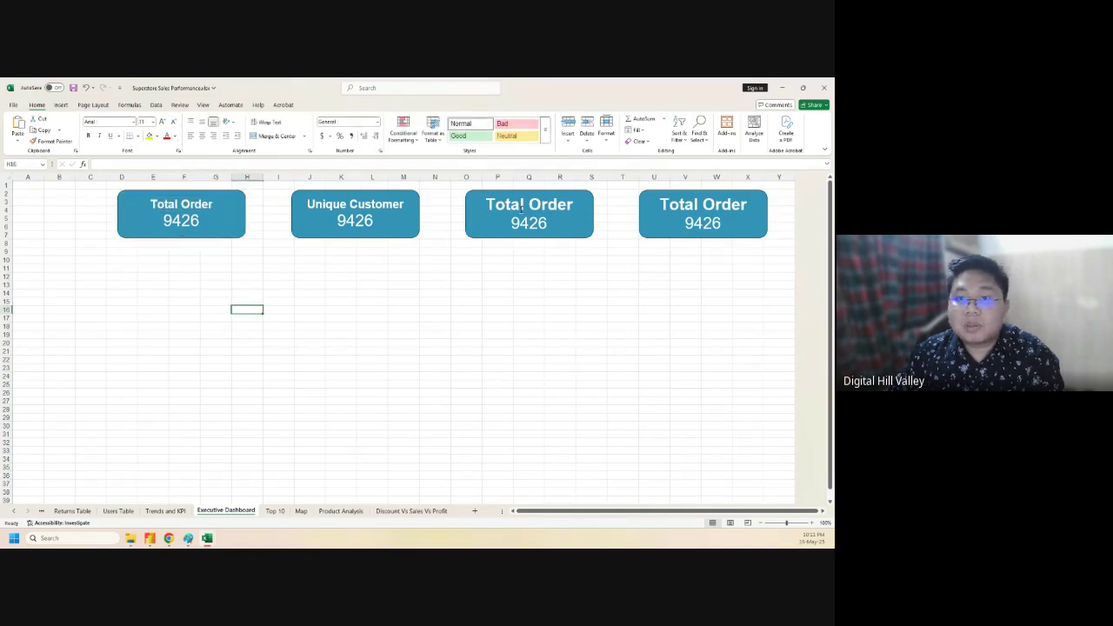
click(178, 511)
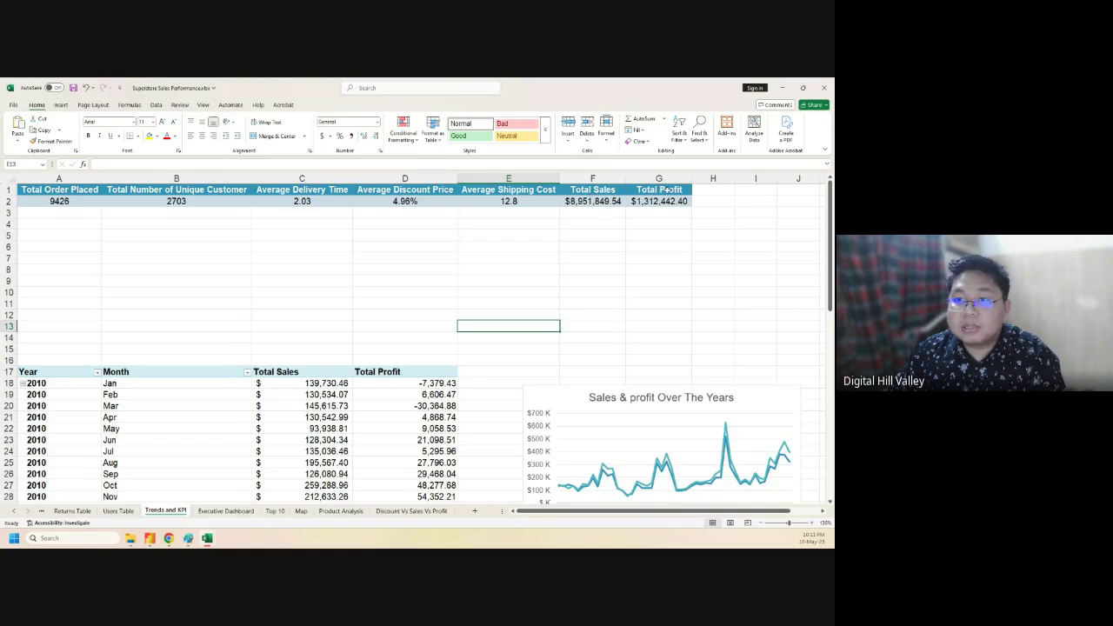
- Read the raw Total Sales value 8951849.54 in F2 on Trends and KPI, then go back to the dashboard
click(226, 511)
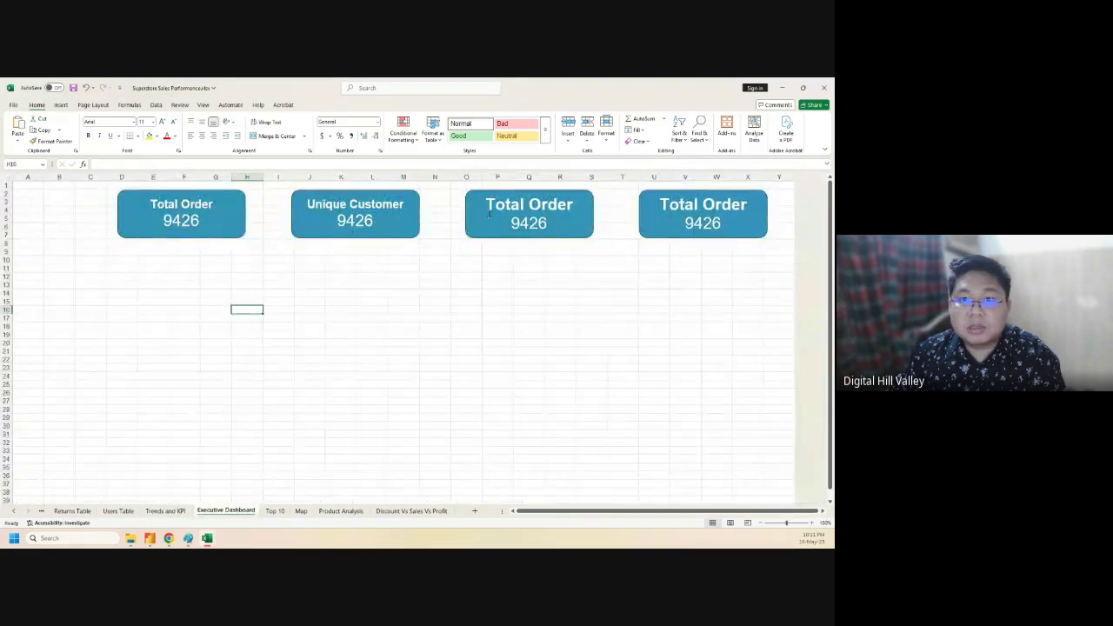
click(166, 511)
click(572, 201)
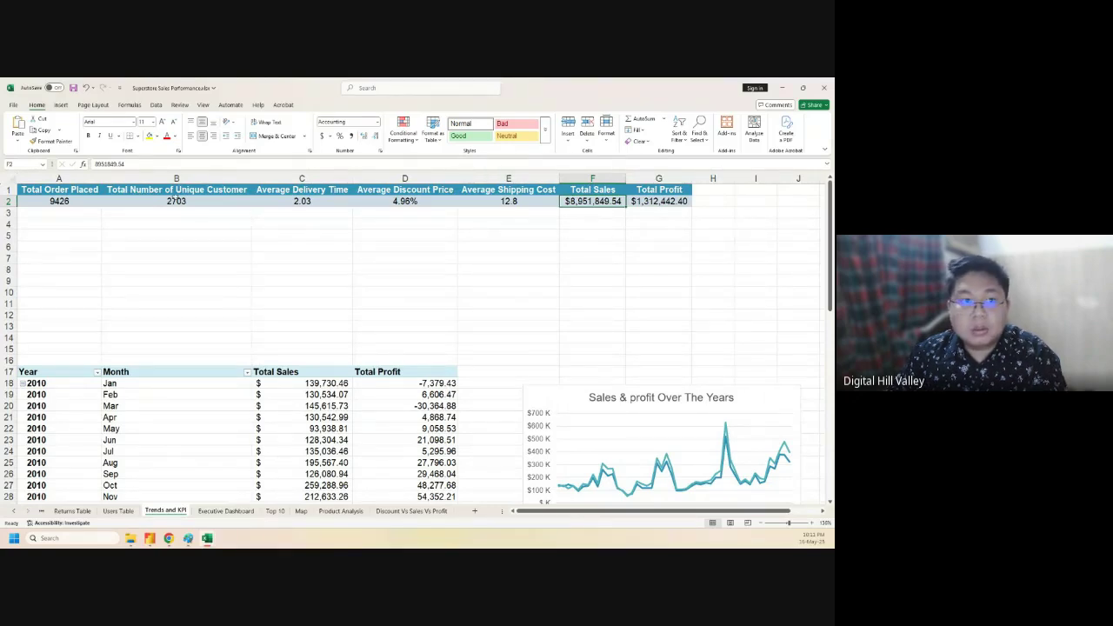
drag(142, 164, 94, 165)
key(super+c)
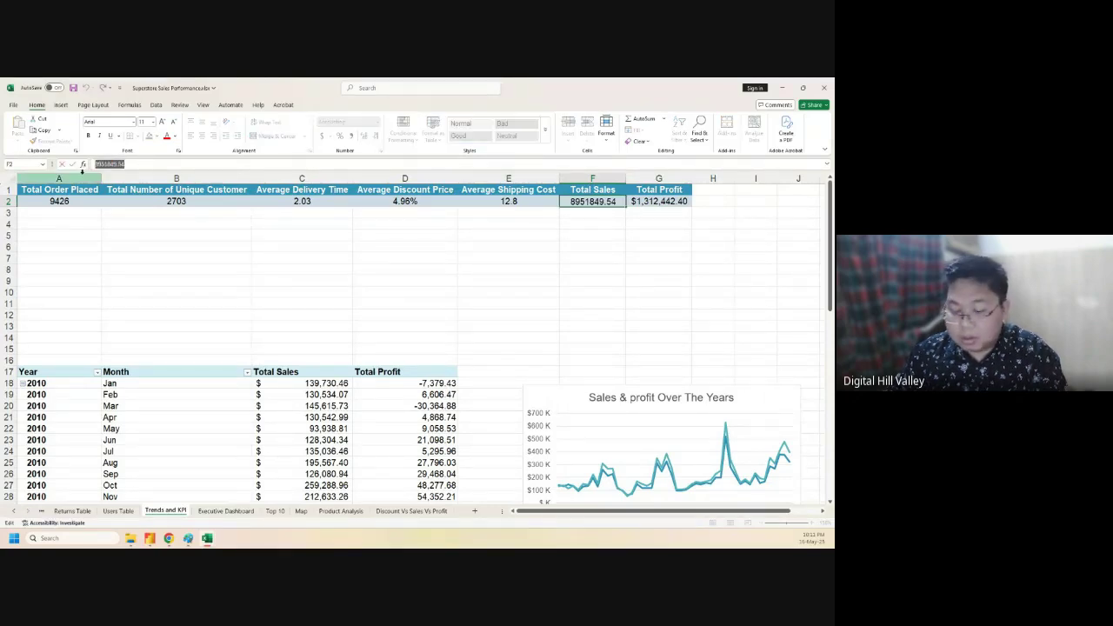
click(309, 323)
click(224, 510)
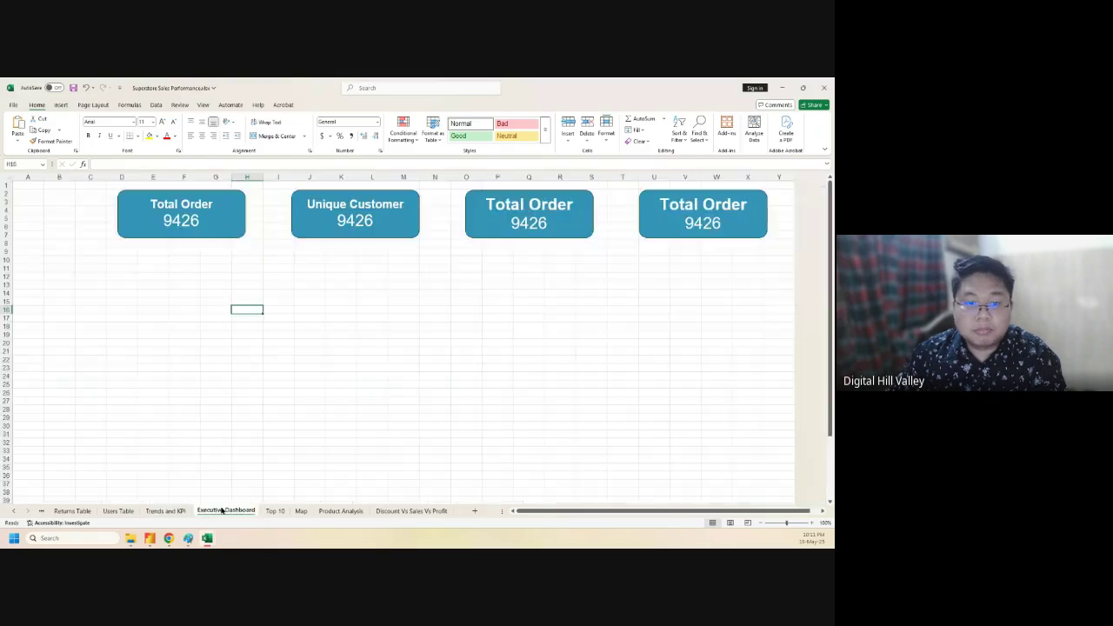
click(538, 204)
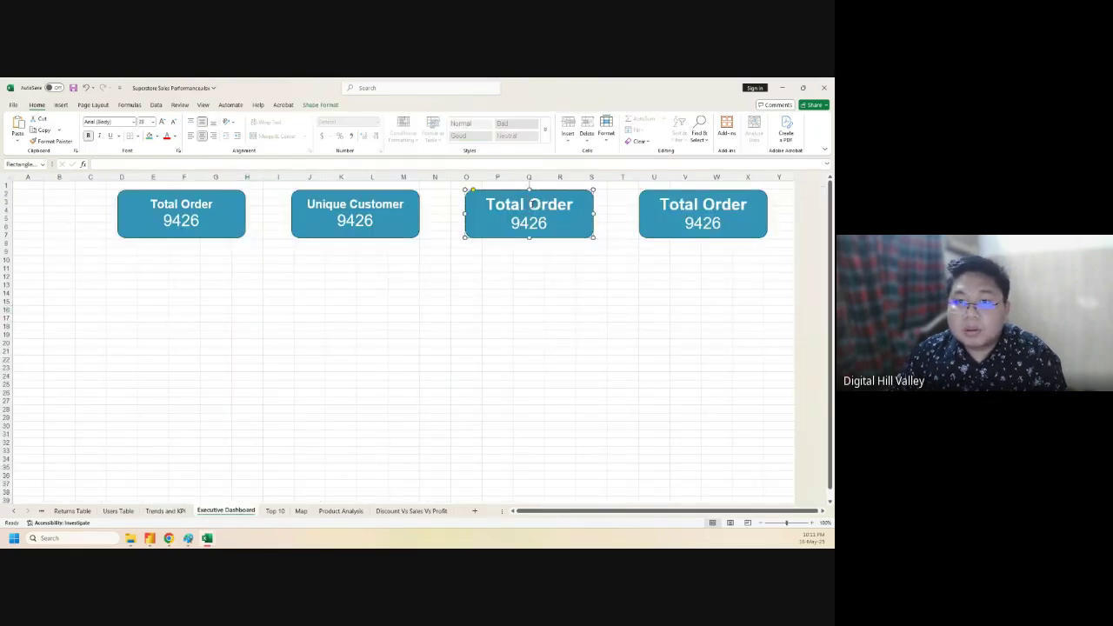
- Retitle the third card 'Total Sales' and reduce its title font three steps
drag(533, 204, 570, 203)
text(Sales)
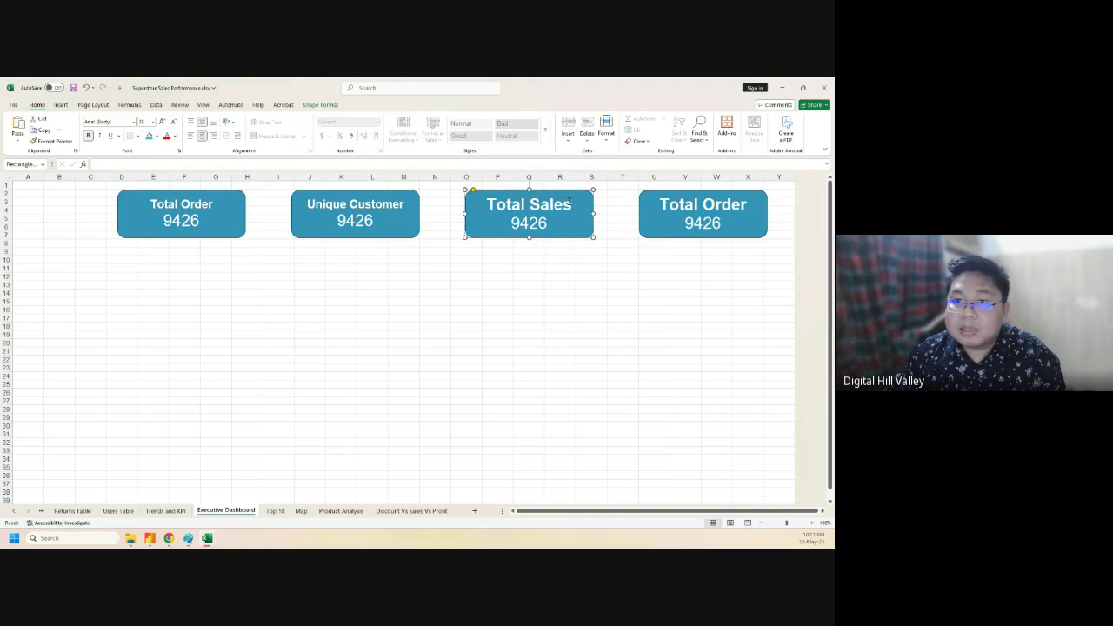
drag(571, 204, 486, 203)
click(174, 123)
click(174, 122)
click(174, 123)
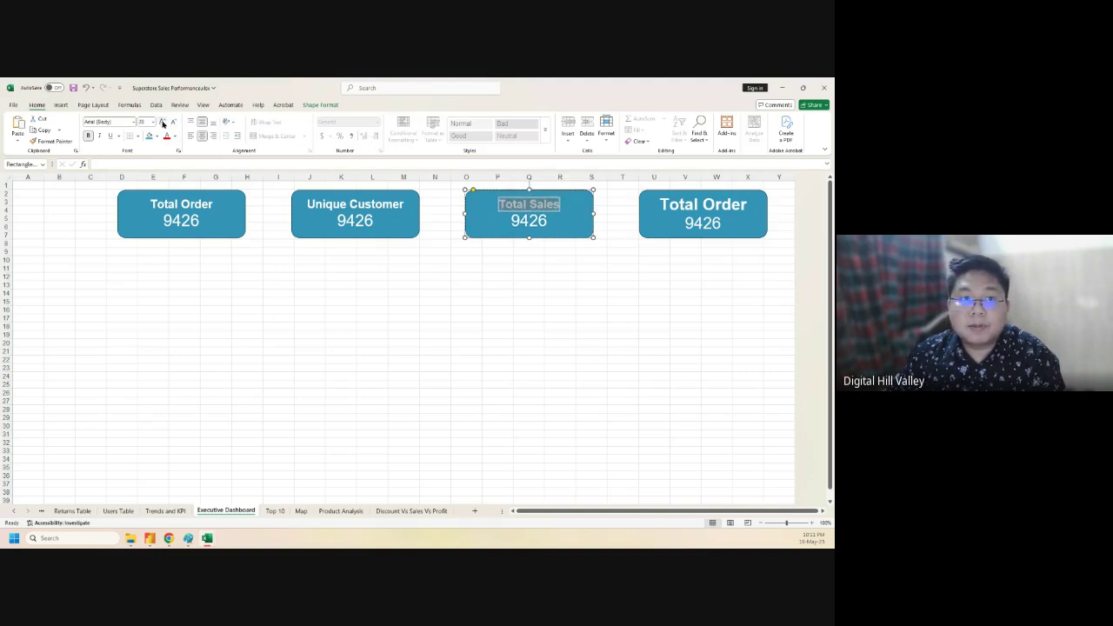
- Replace the card's 9426 value with 8951849.54 from clipboard history
drag(513, 220, 547, 222)
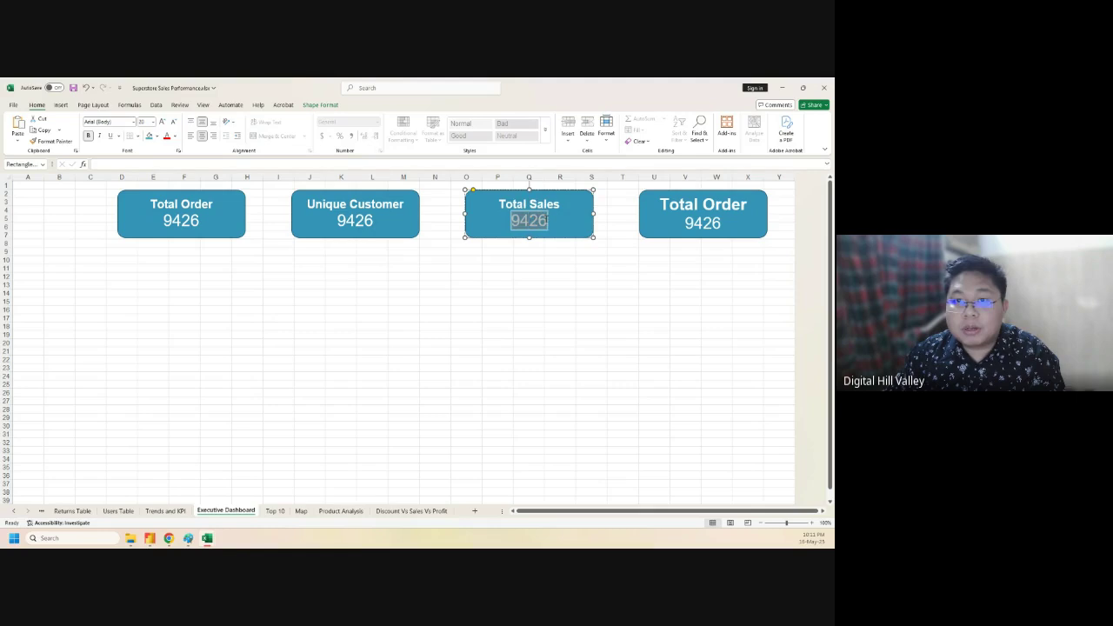
key(super+v)
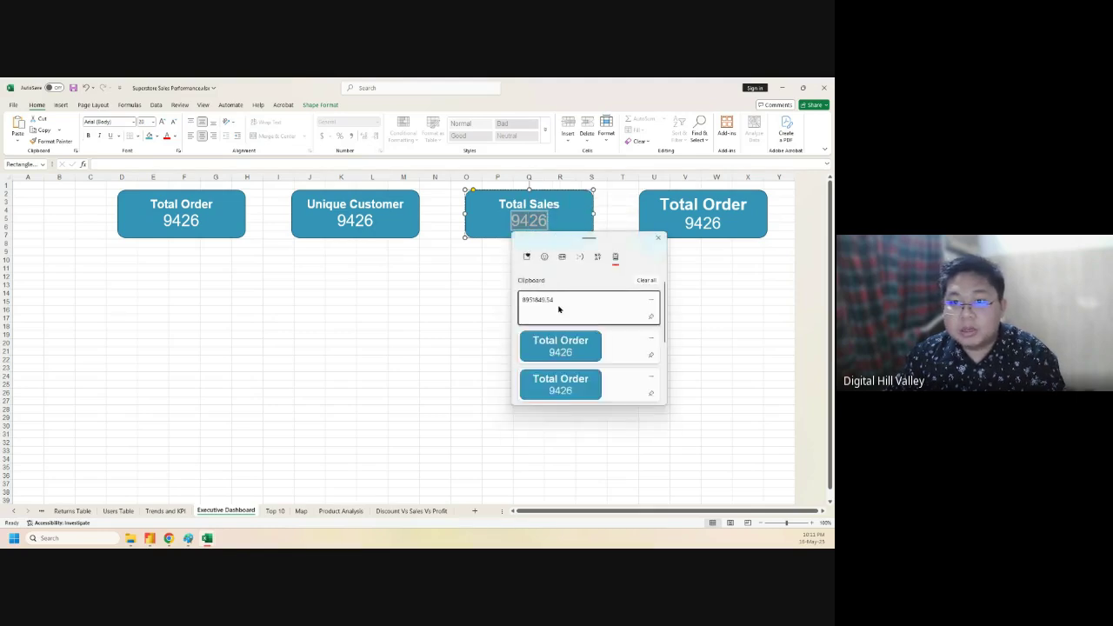
click(559, 305)
drag(571, 222, 486, 221)
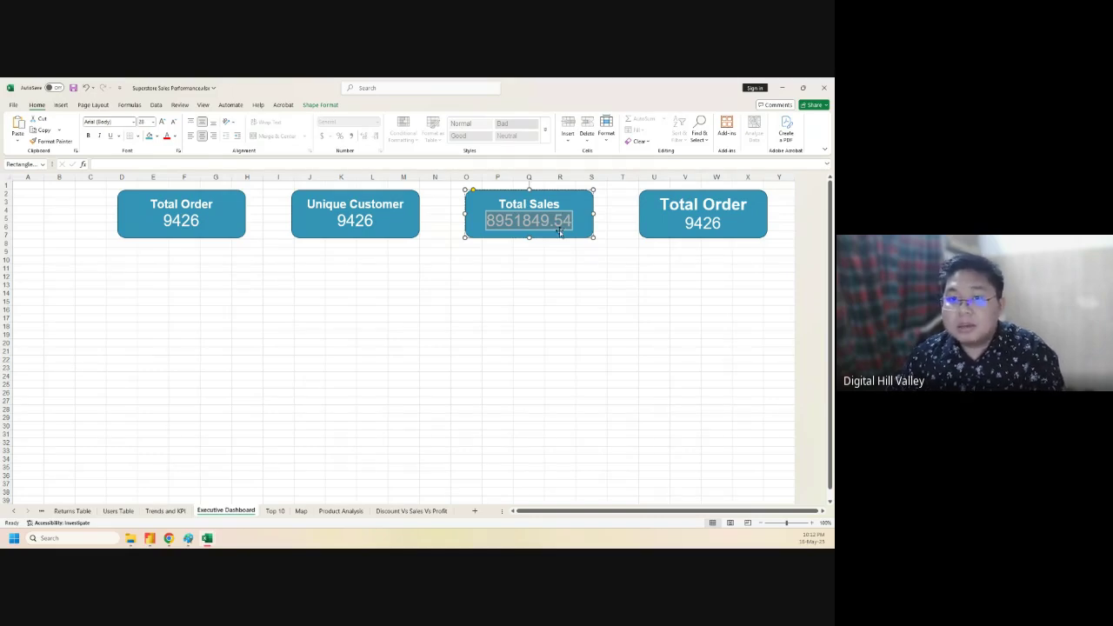
click(546, 283)
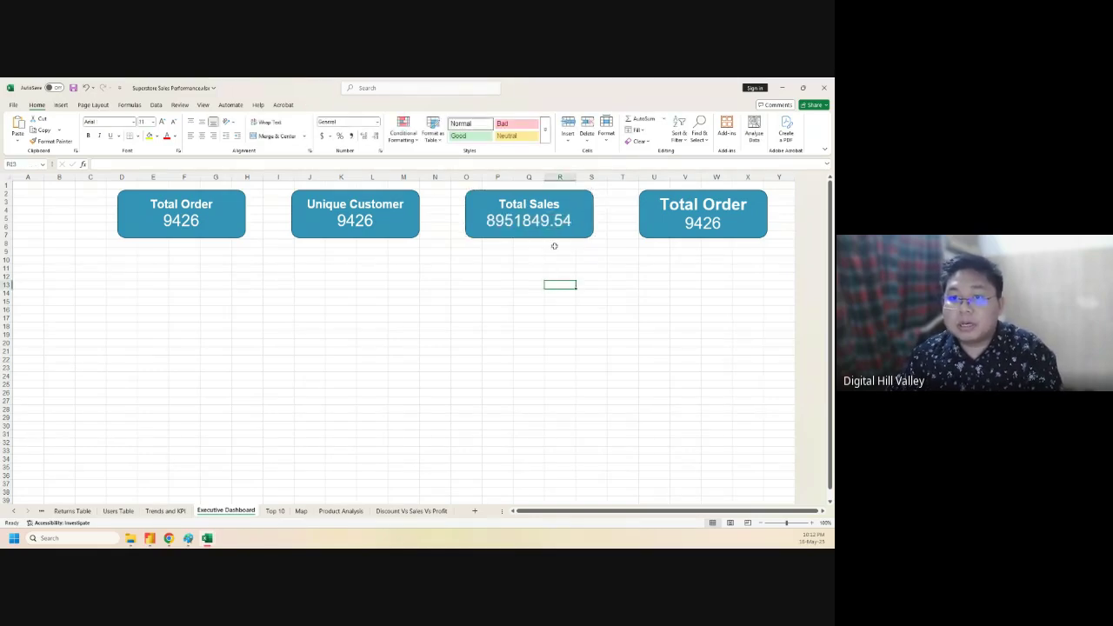
- Inspect the Custom number format codes for the Total Sales cell F2, then cancel without changes
click(164, 511)
click(590, 201)
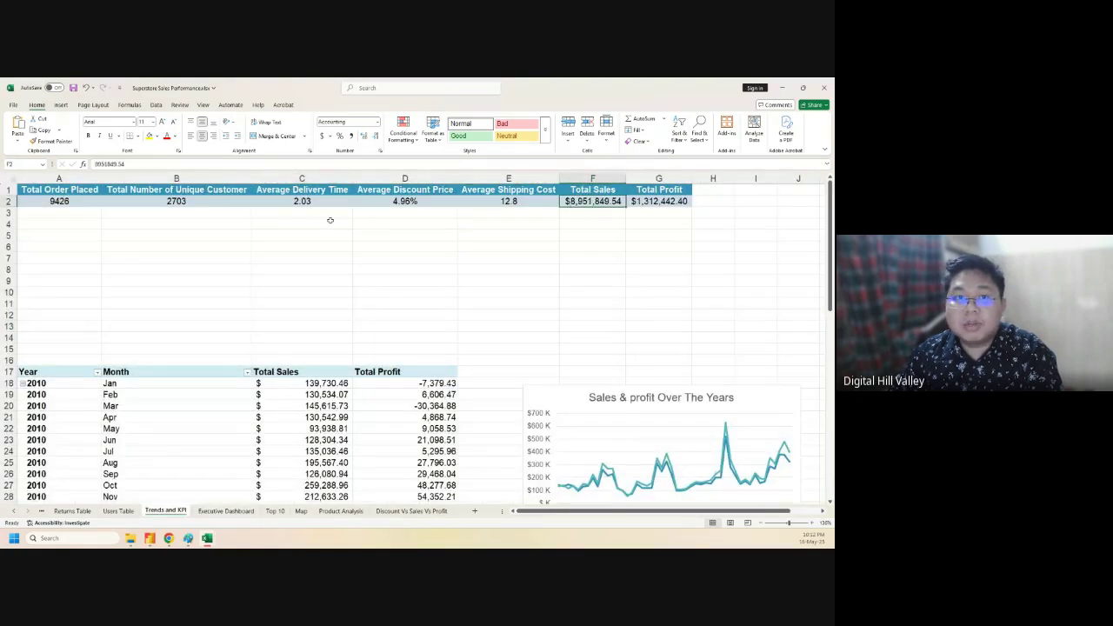
click(380, 152)
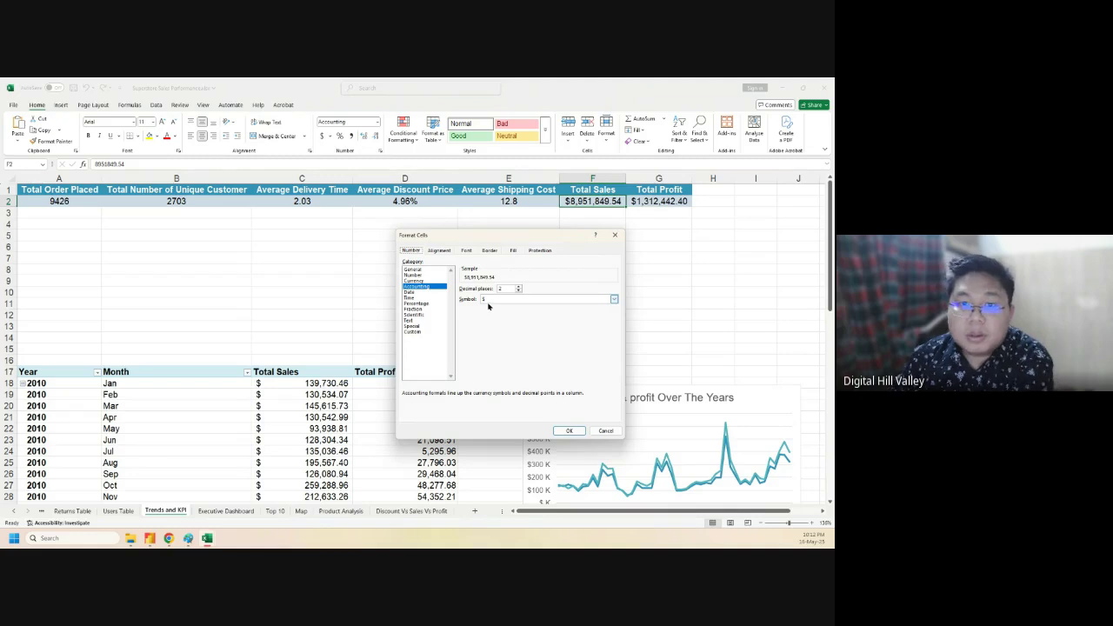
click(416, 333)
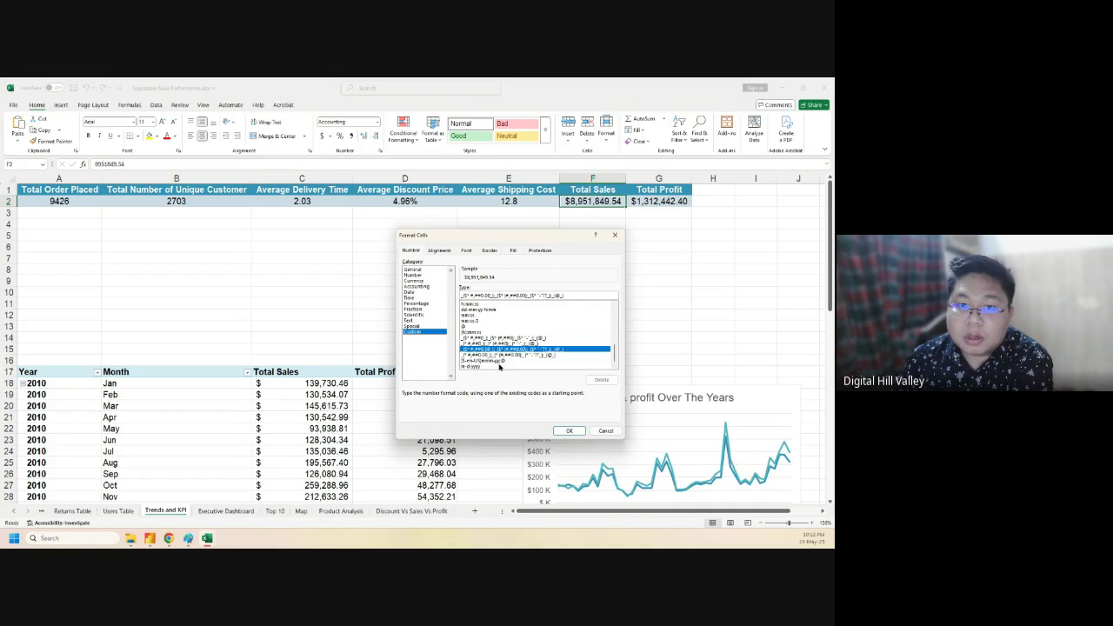
click(490, 355)
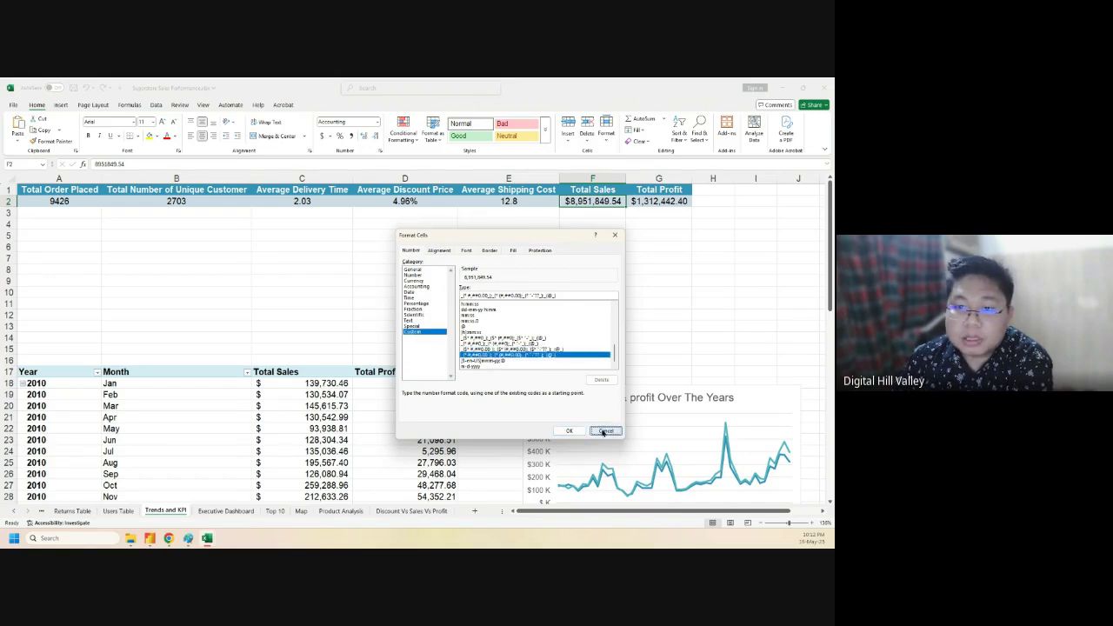
click(601, 430)
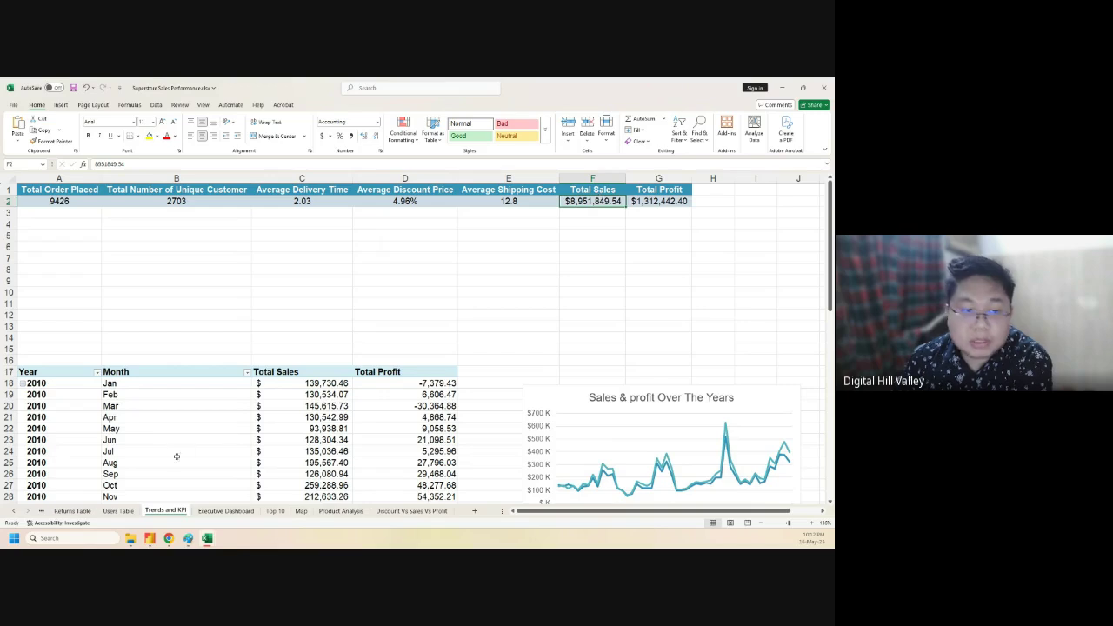
- Open the note 'Million and Thousand Transaction we.txt' from File Explorer
click(131, 538)
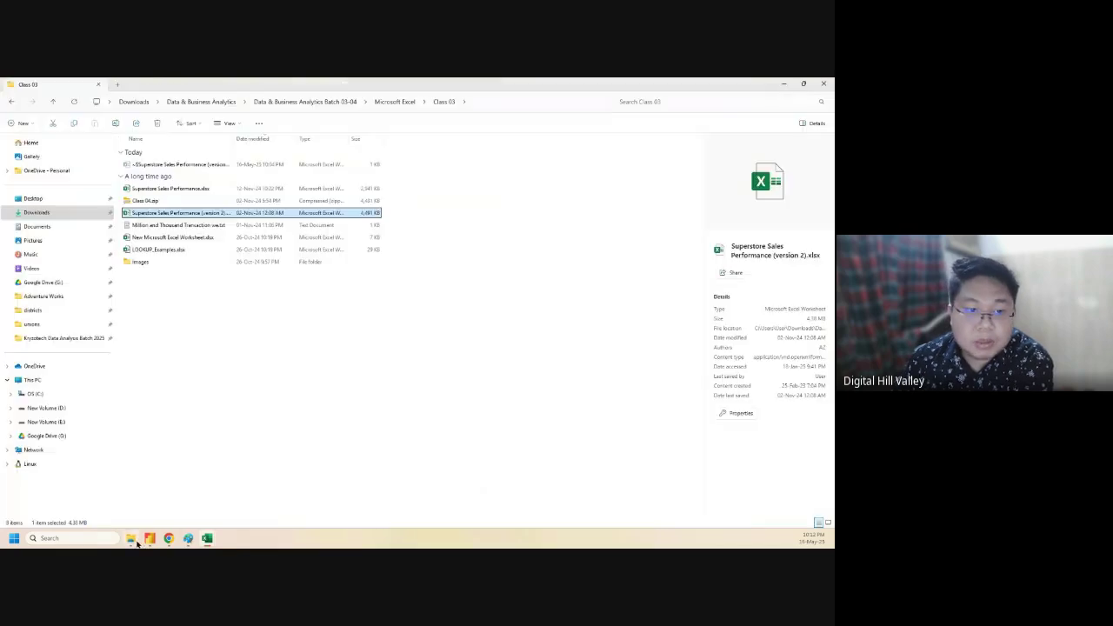
click(177, 227)
drag(176, 228, 537, 331)
key(Return)
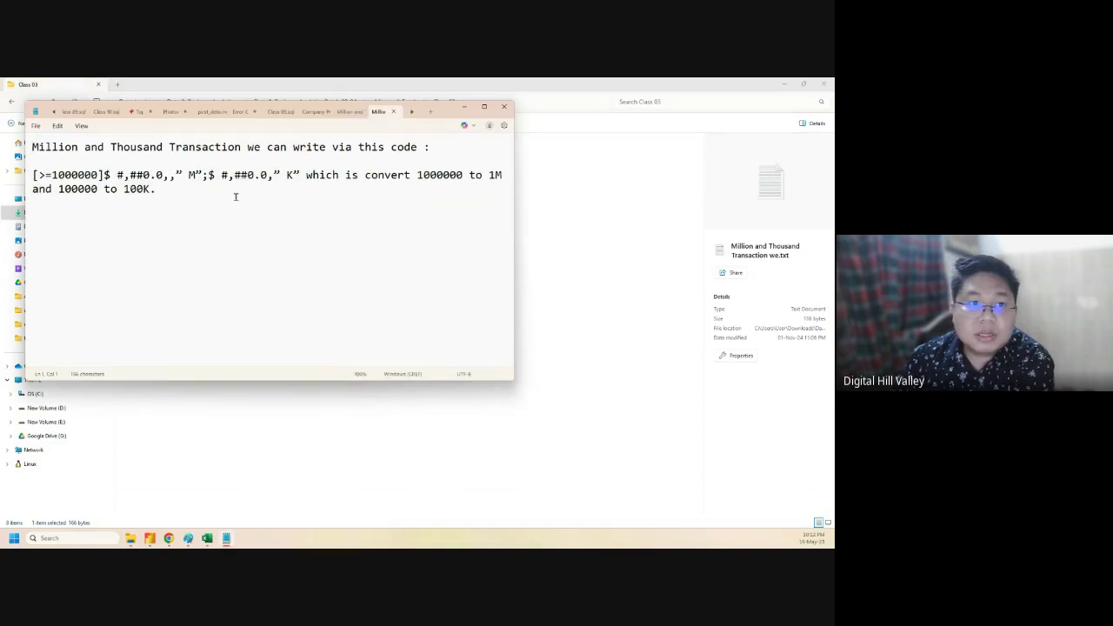
- Copy the million-and-thousand format code from the note, then minimize Notepad and File Explorer
drag(33, 176, 298, 174)
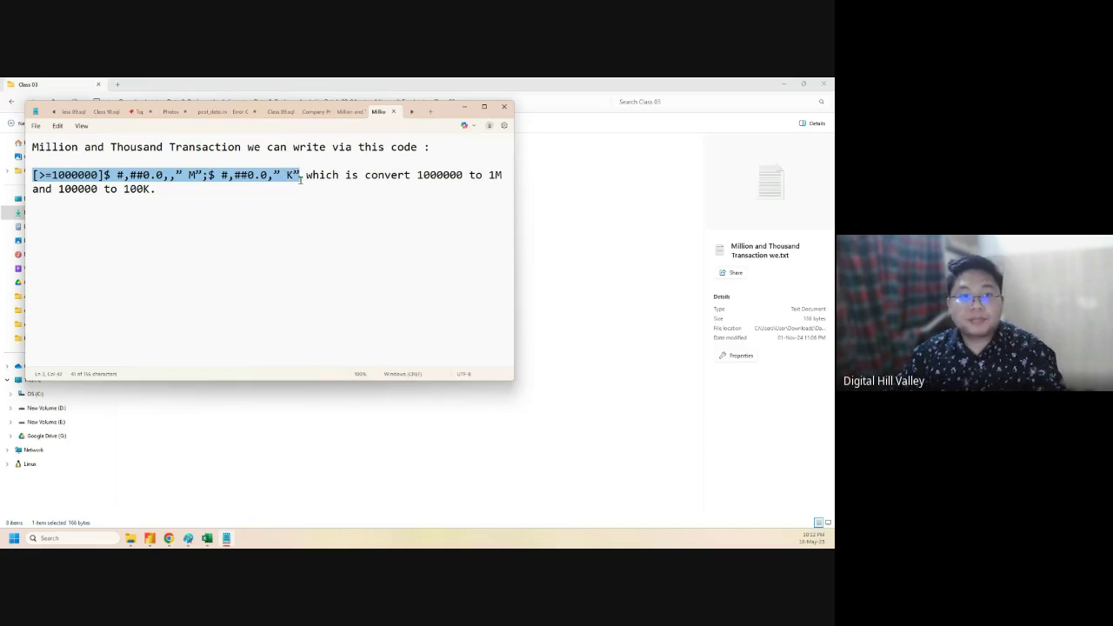
key(ctrl+x)
key(ctrl+z)
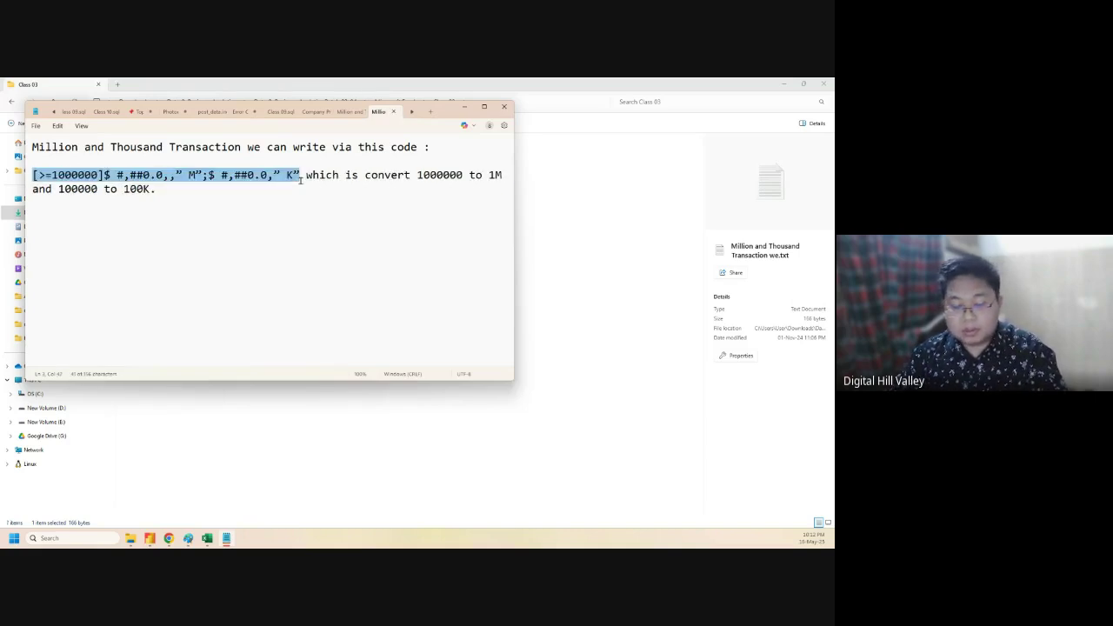
click(464, 106)
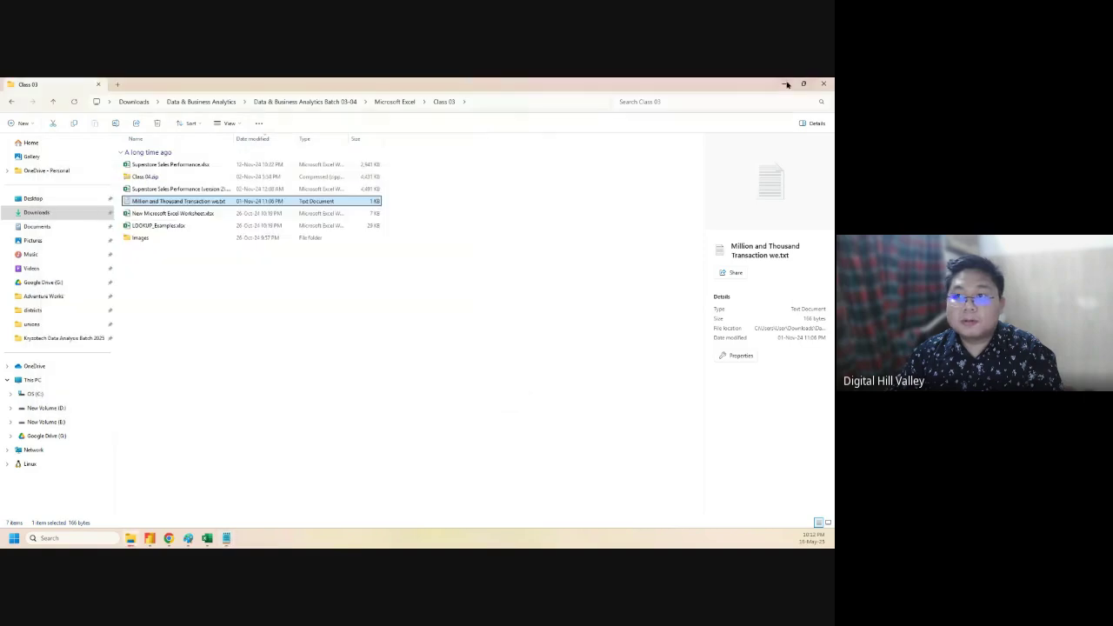
click(785, 84)
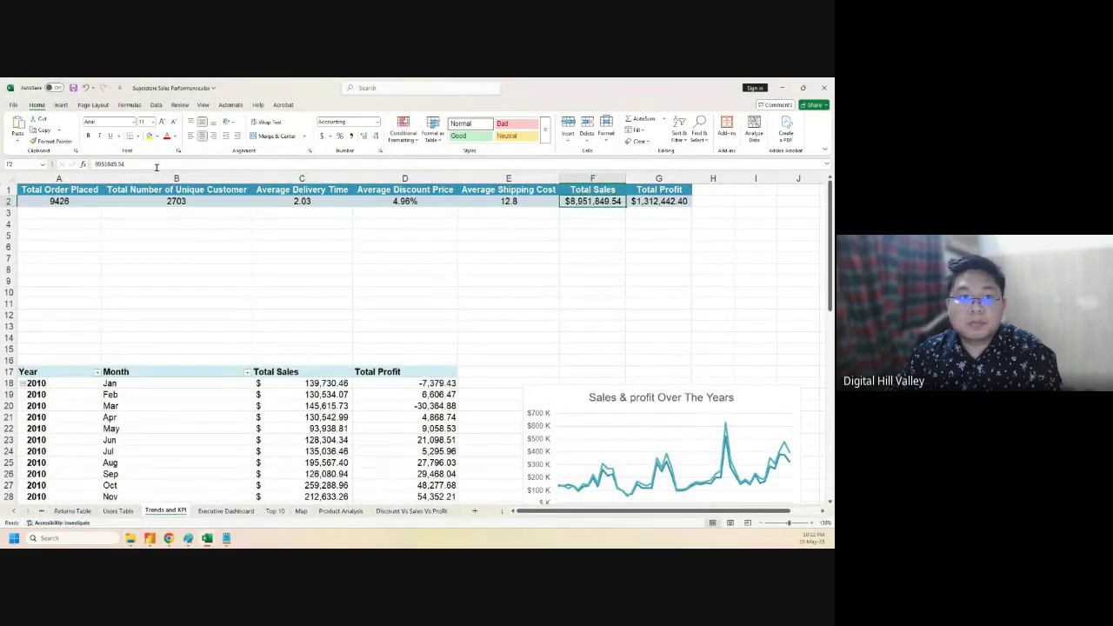
- Paste the million-and-thousand code as F2's custom format; Excel rejects it as invalid
click(379, 150)
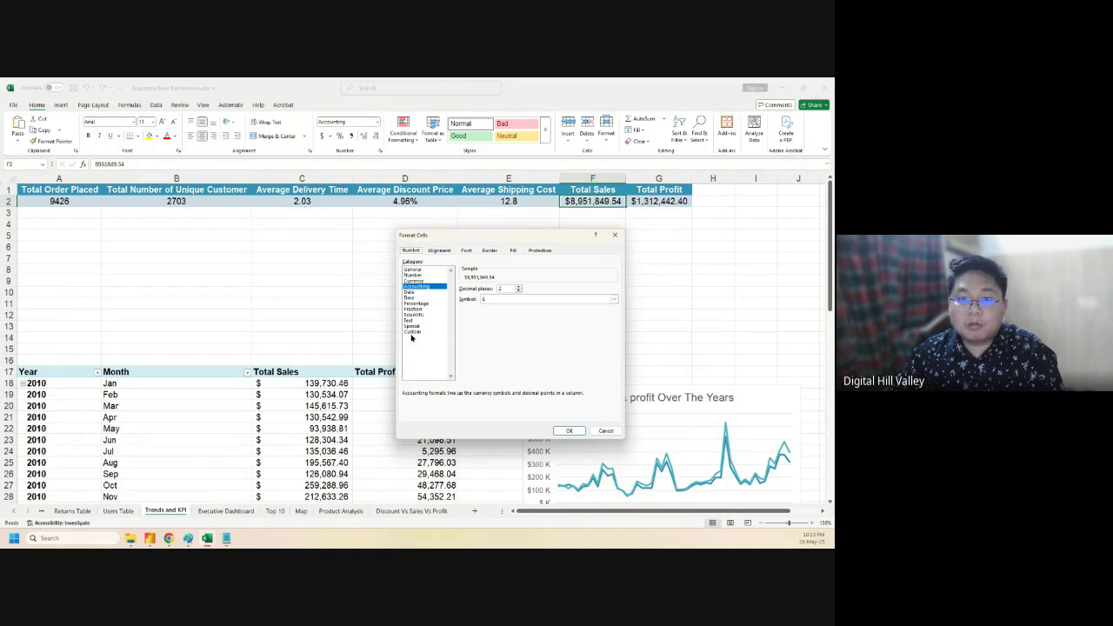
drag(576, 295, 449, 294)
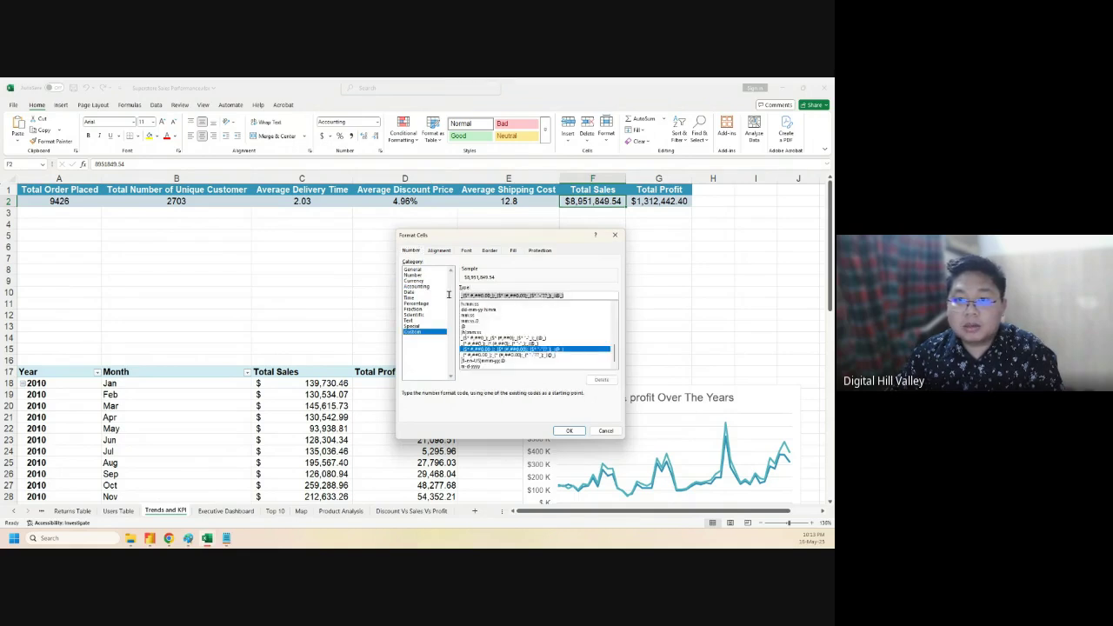
key(BackSpace)
key(ctrl+v)
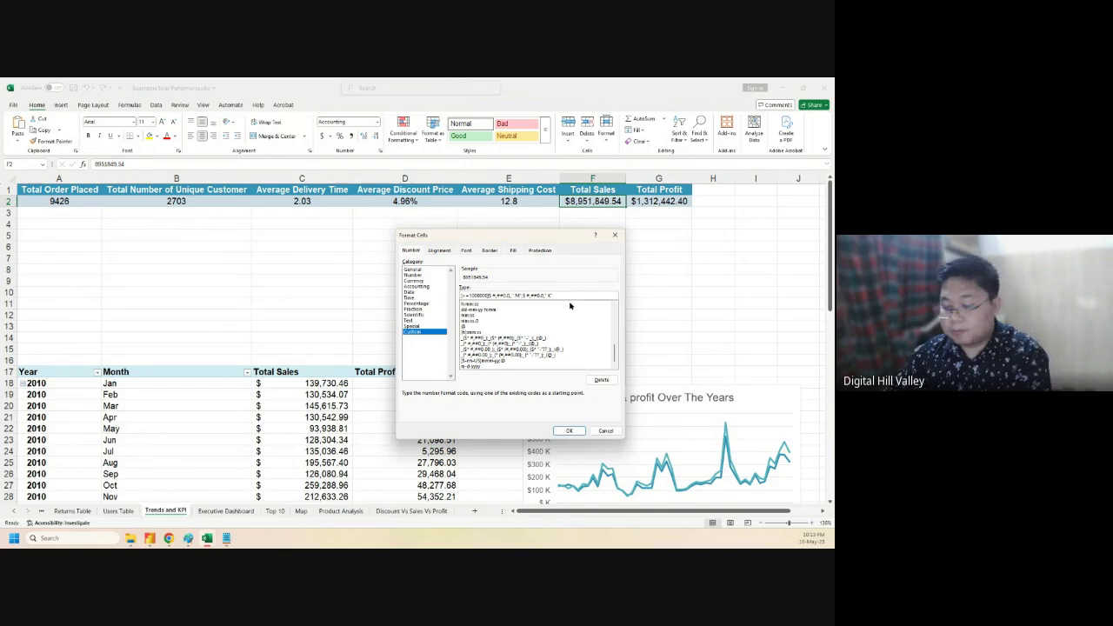
key(Return)
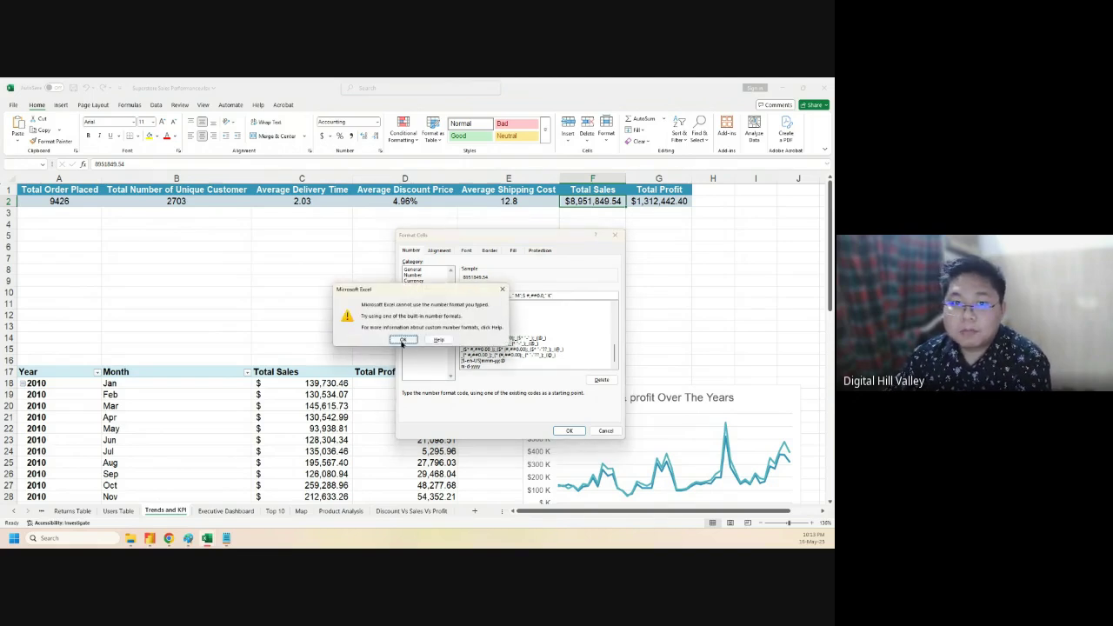
click(402, 339)
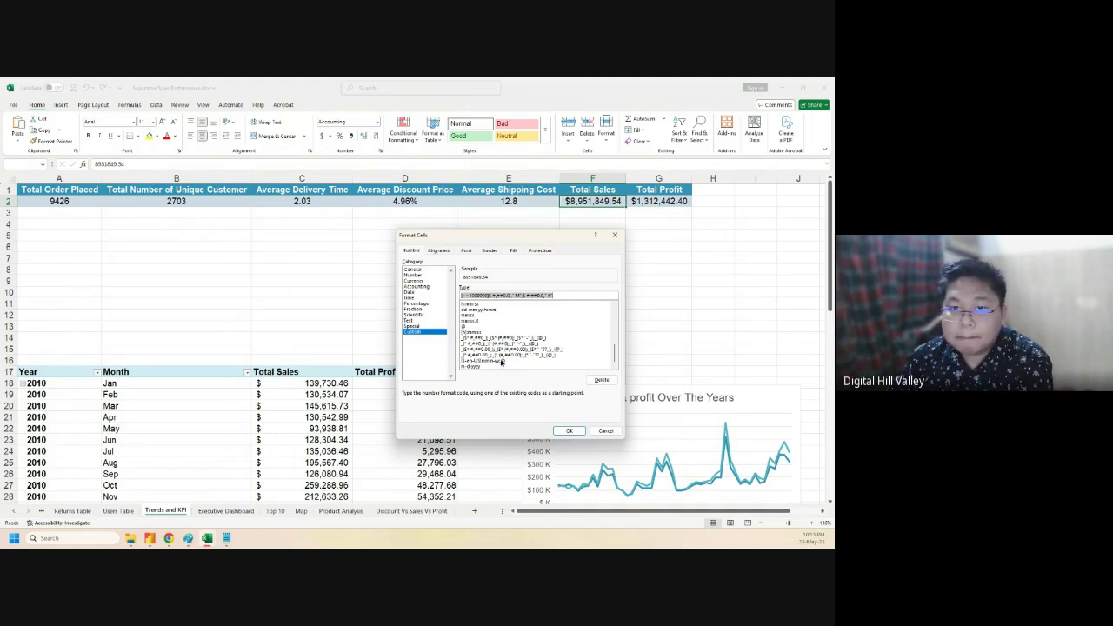
click(502, 362)
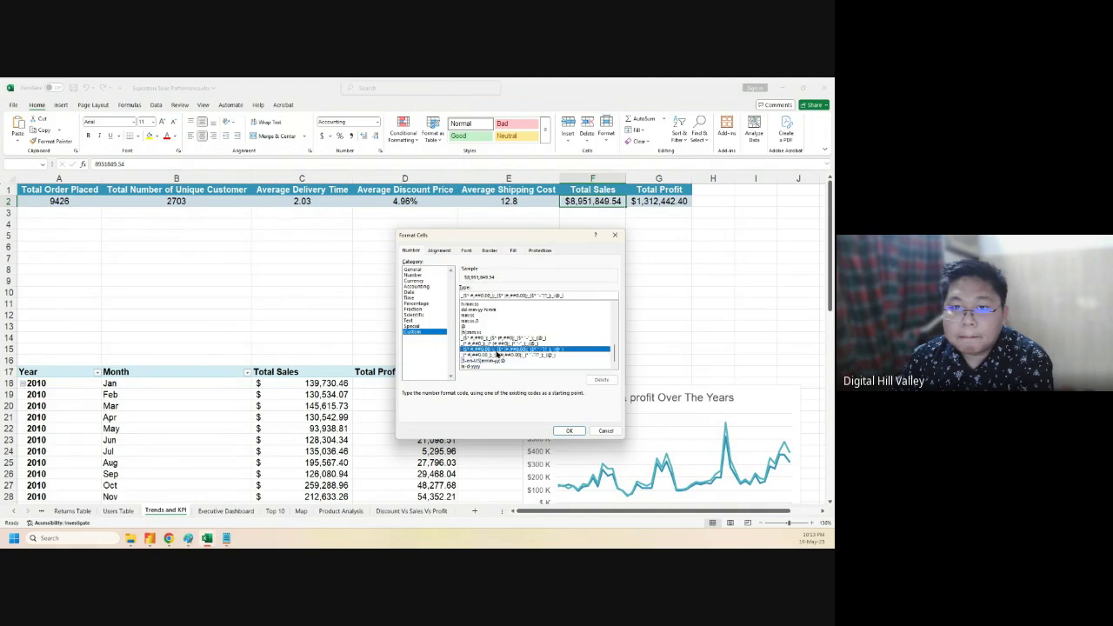
click(420, 326)
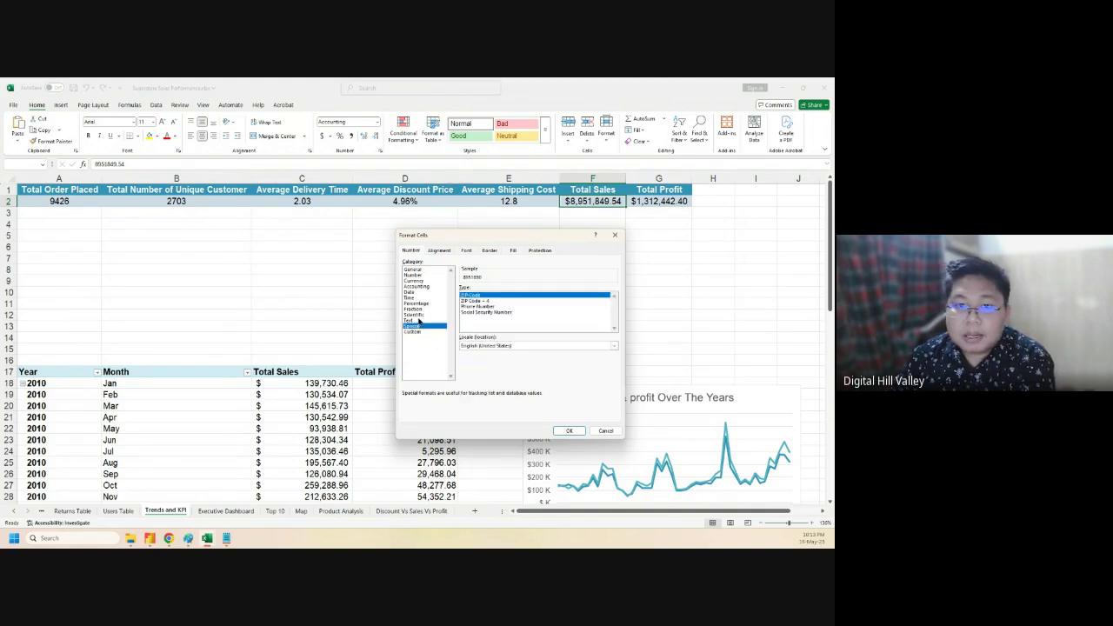
- Browse the Text, Accounting, Date, Number, Special and Custom format categories for F2
click(419, 321)
click(416, 286)
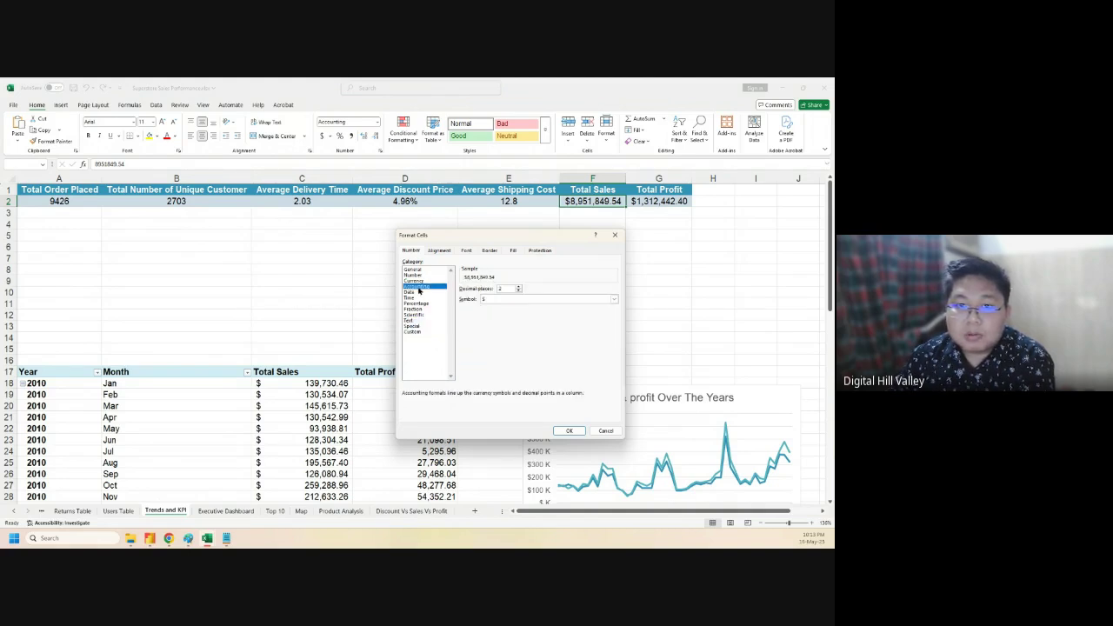
click(491, 299)
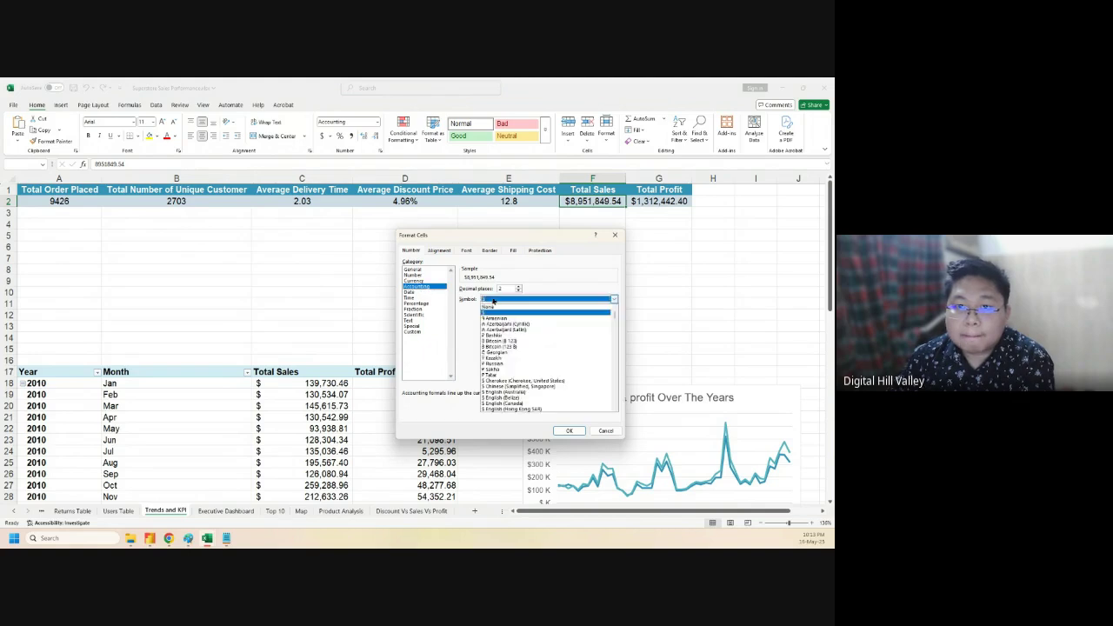
click(493, 300)
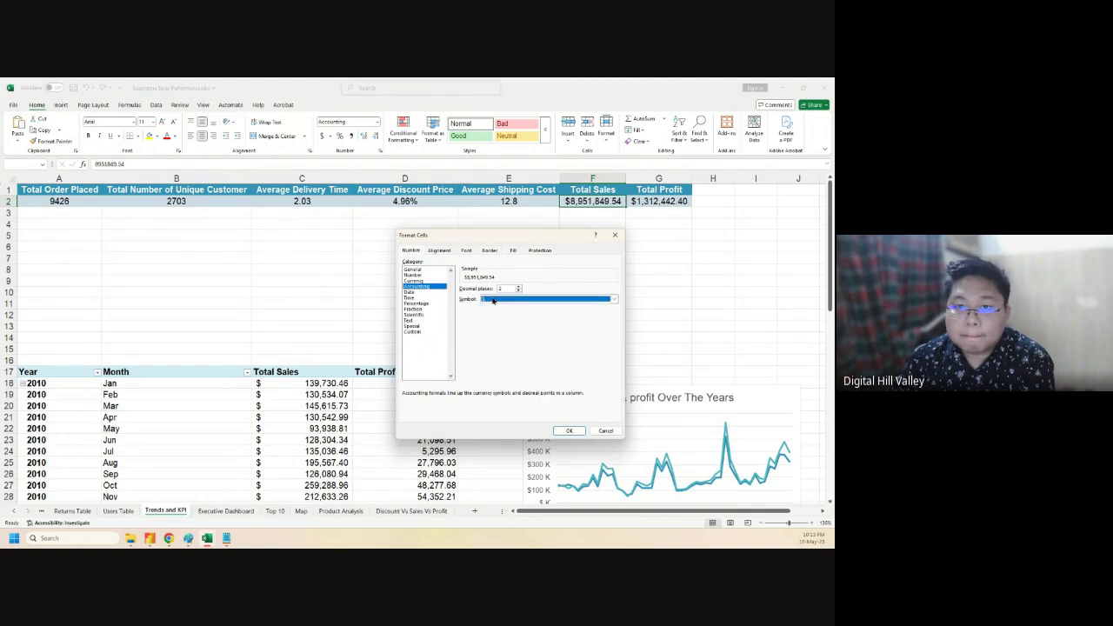
click(418, 295)
click(420, 276)
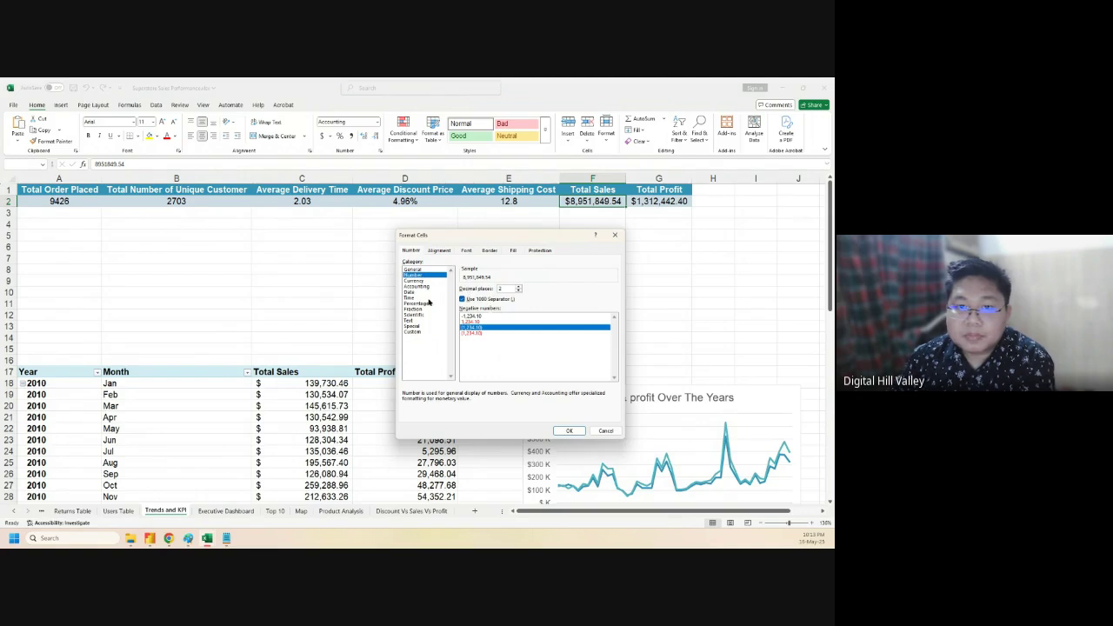
click(421, 326)
click(416, 332)
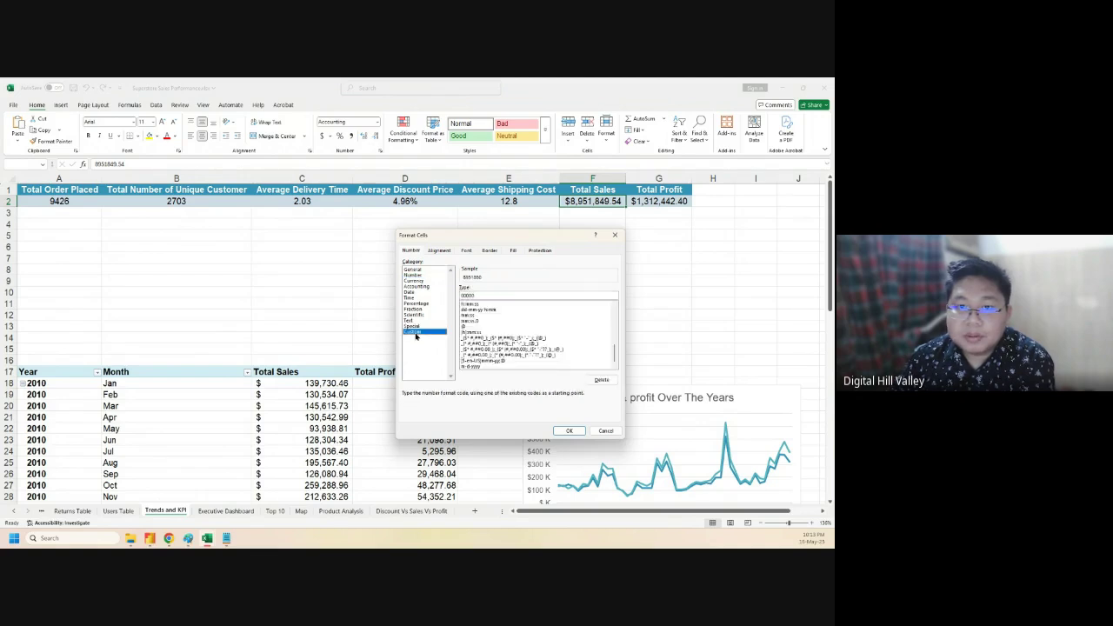
- Retry the pasted million-and-thousand custom code, dismiss the invalid-format error and cancel
double_click(499, 296)
click(499, 297)
double_click(499, 297)
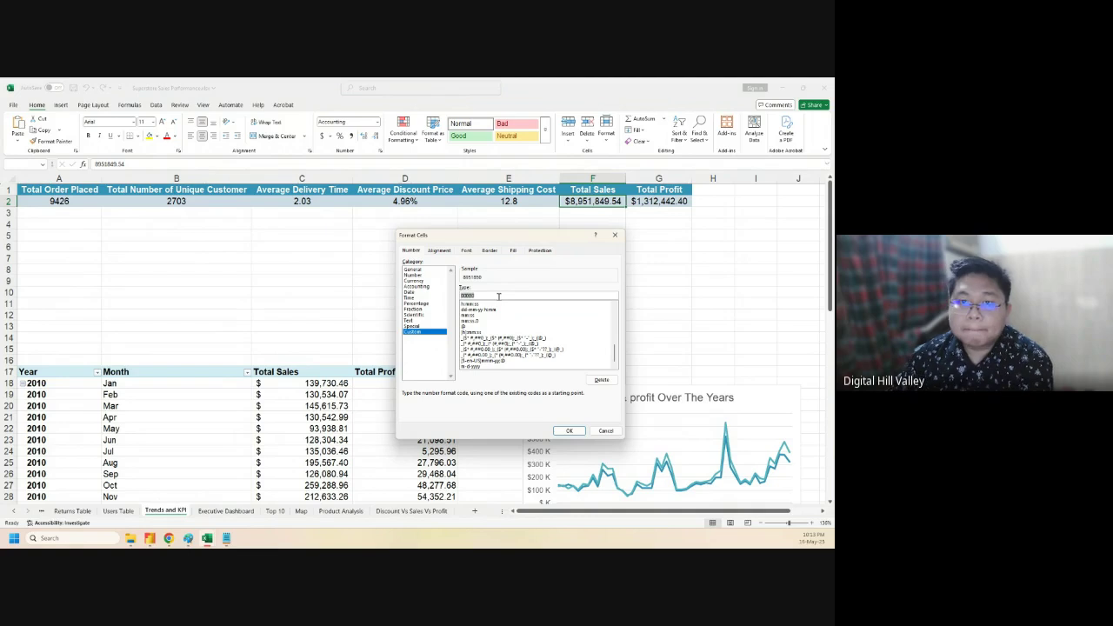
key(ctrl+v)
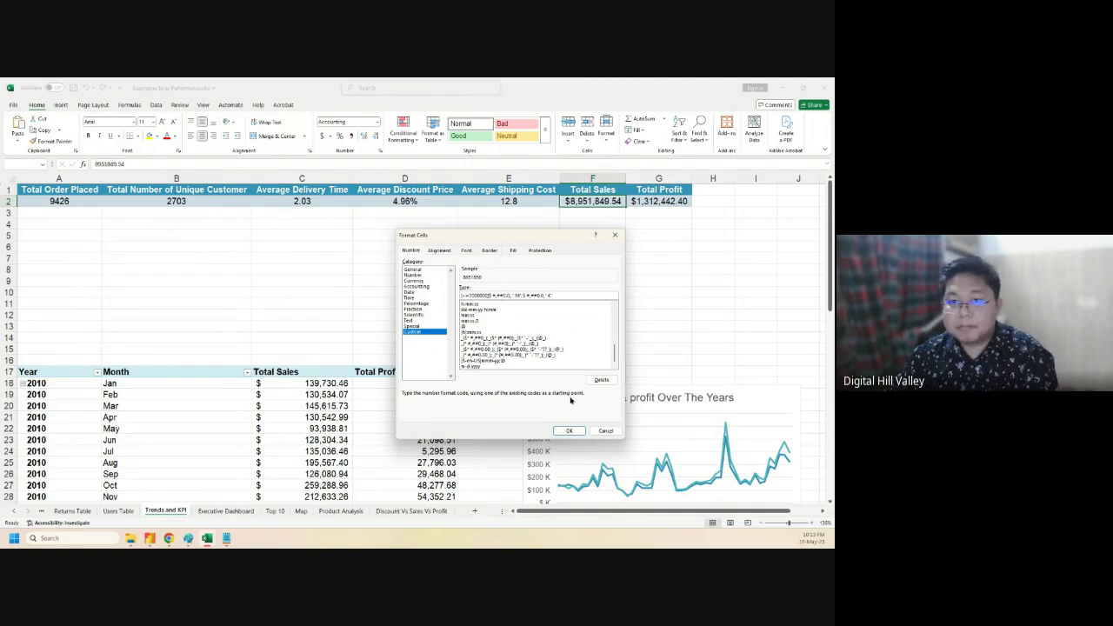
click(565, 430)
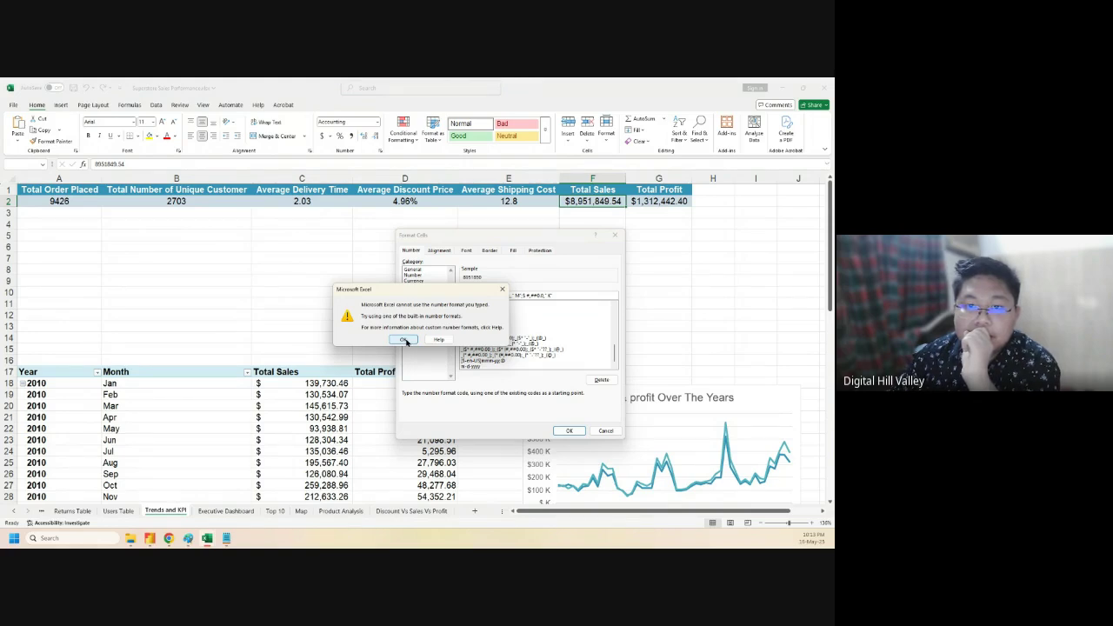
click(405, 341)
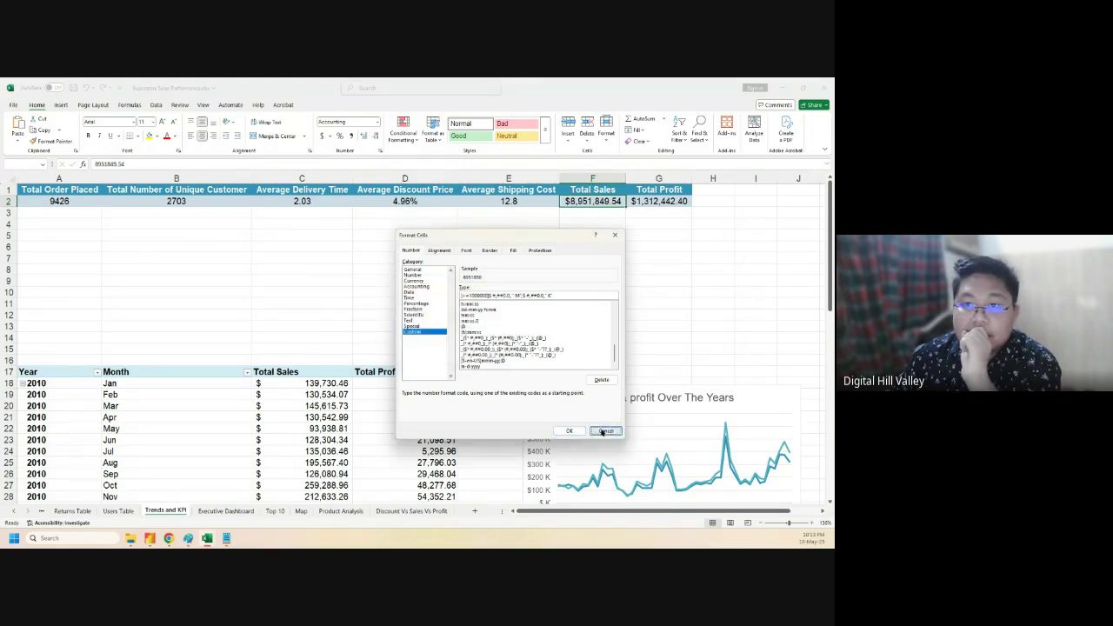
click(606, 431)
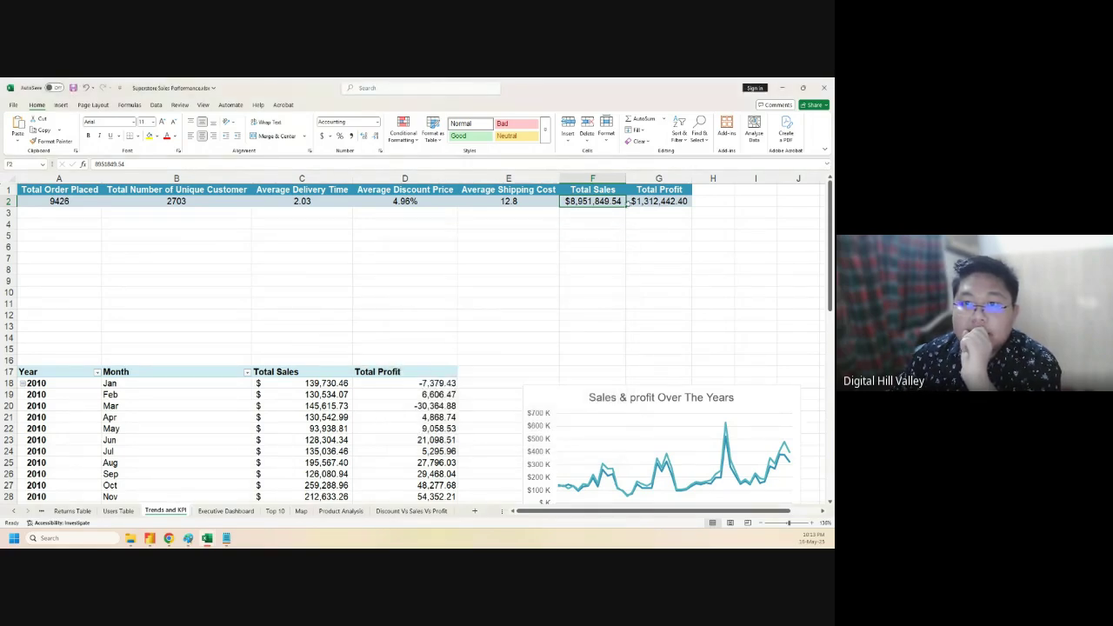
- Apply the plain Number format to F2 so it shows 8,951,849.54
click(381, 152)
click(413, 275)
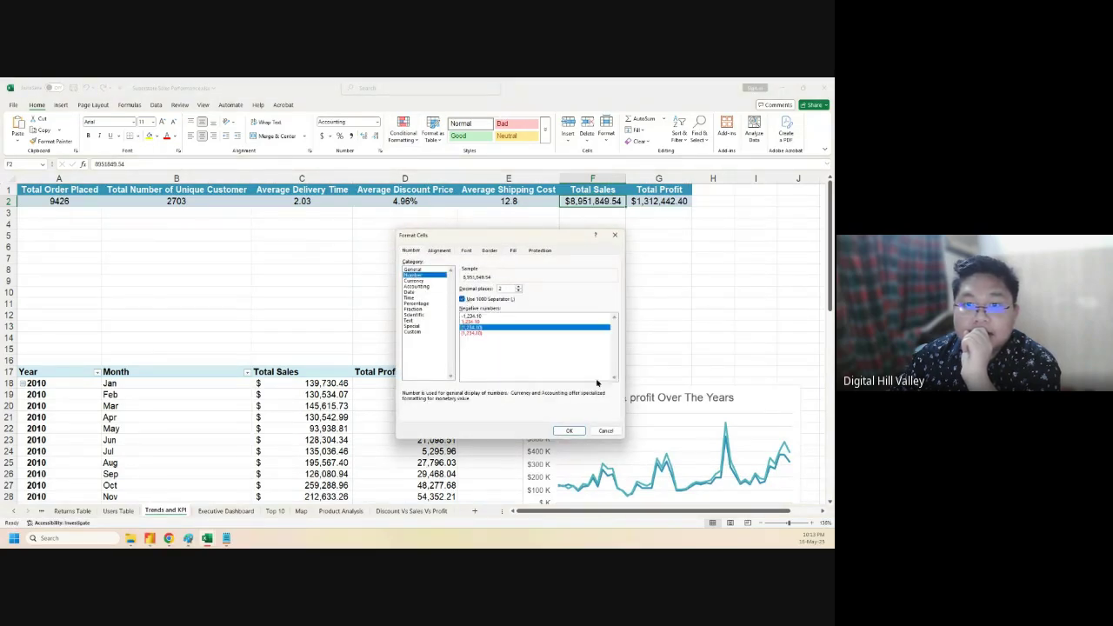
click(569, 431)
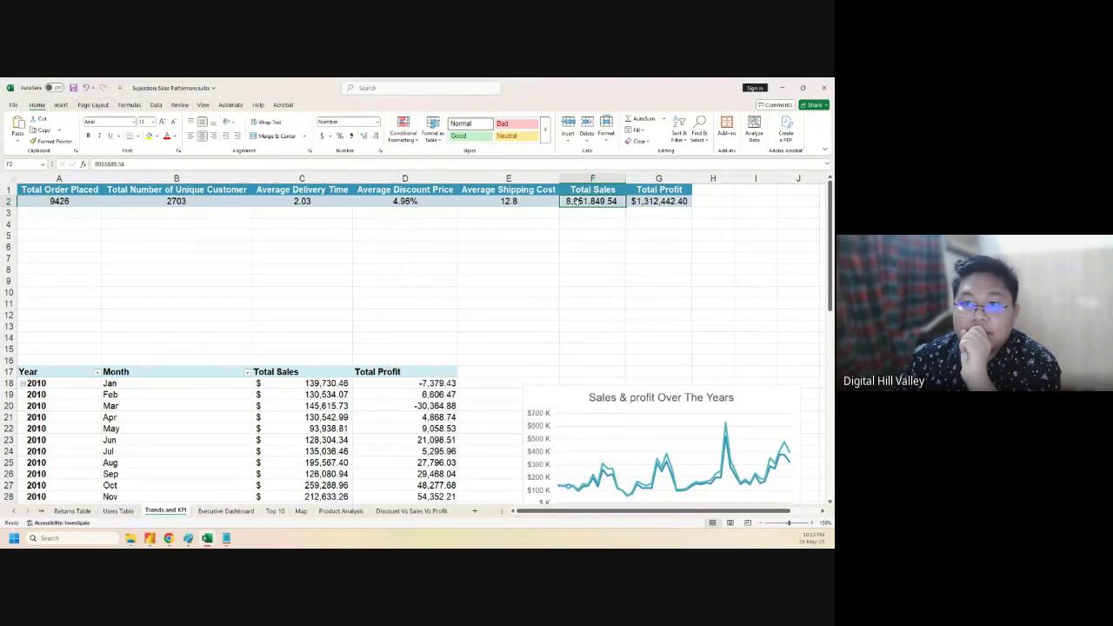
- Attempt the pasted custom millions code once more, dismiss the warning and cancel
click(381, 151)
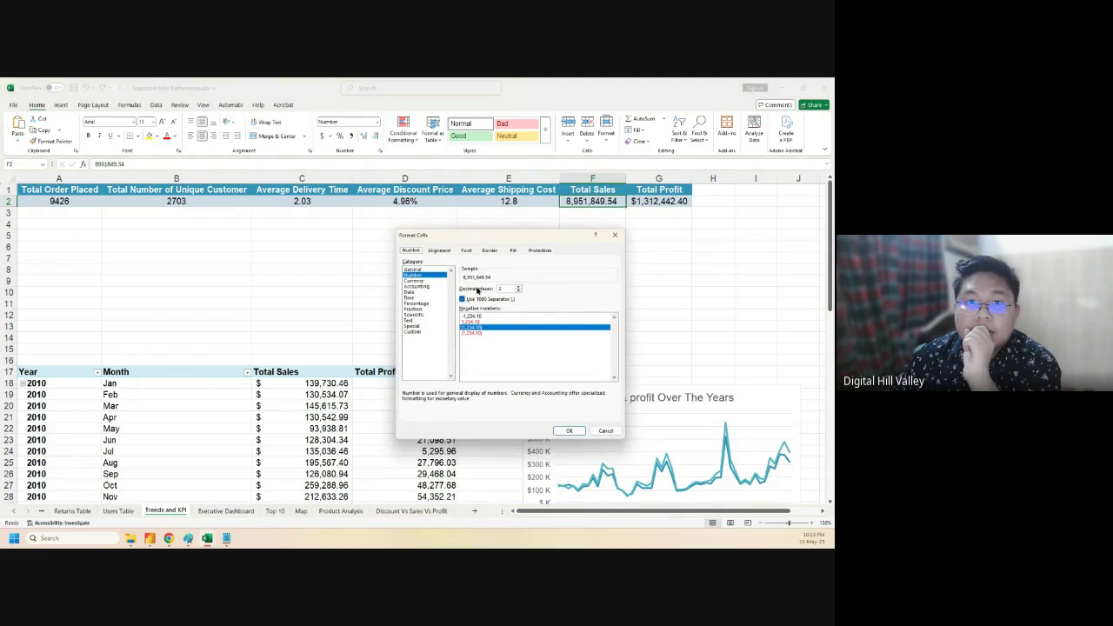
click(416, 332)
click(520, 295)
key(ctrl+v)
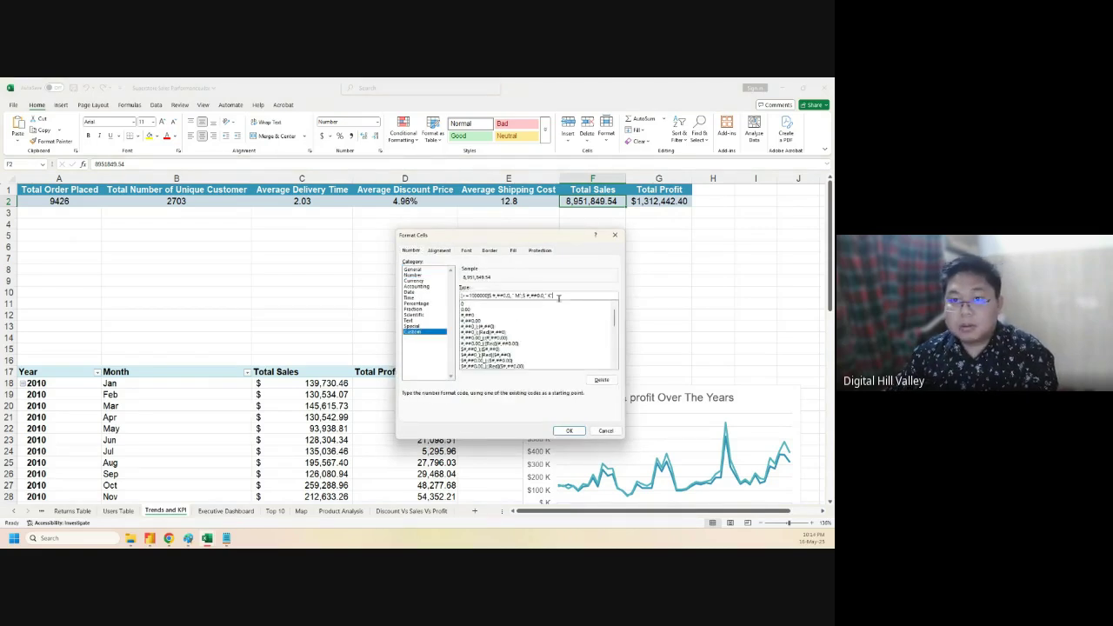
click(568, 431)
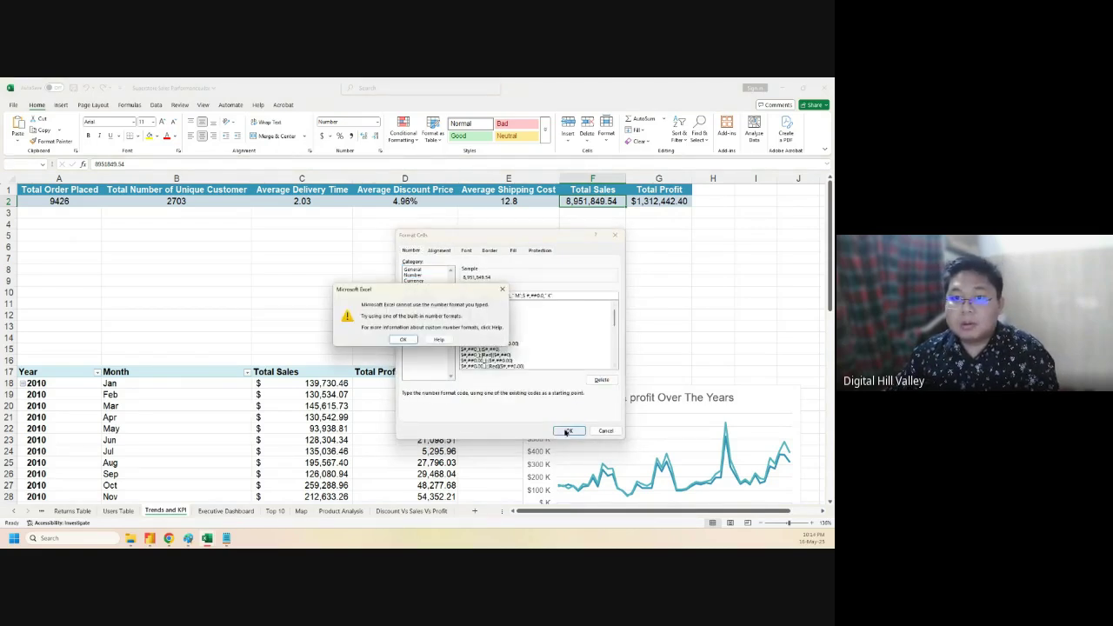
click(409, 342)
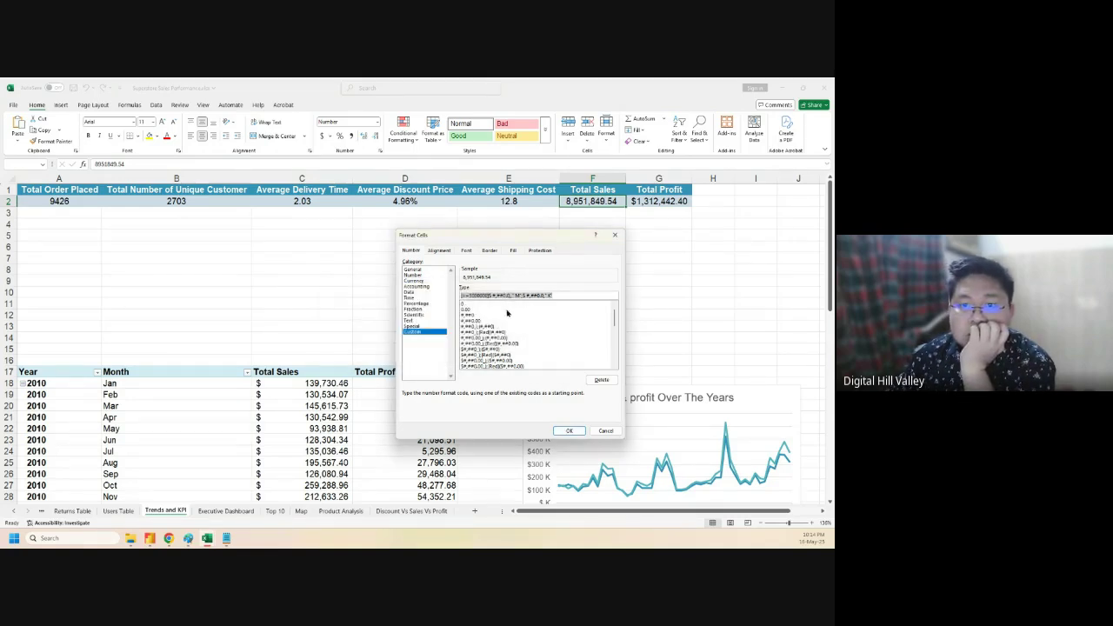
click(609, 432)
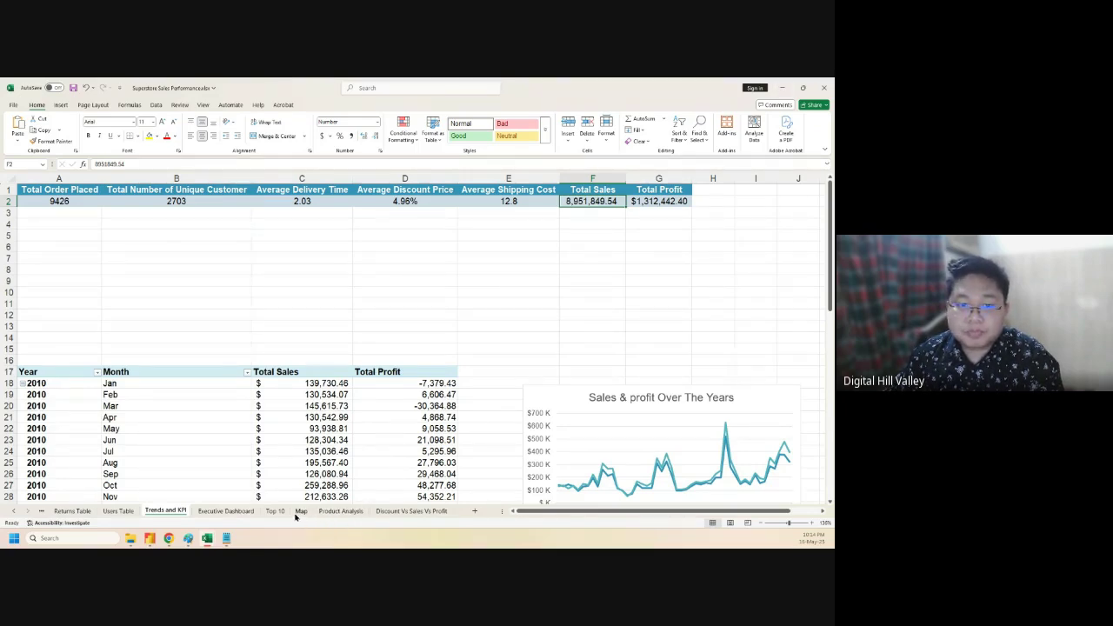
- Change the Total Sales card's value on the Executive Dashboard to 8.9 M
click(225, 511)
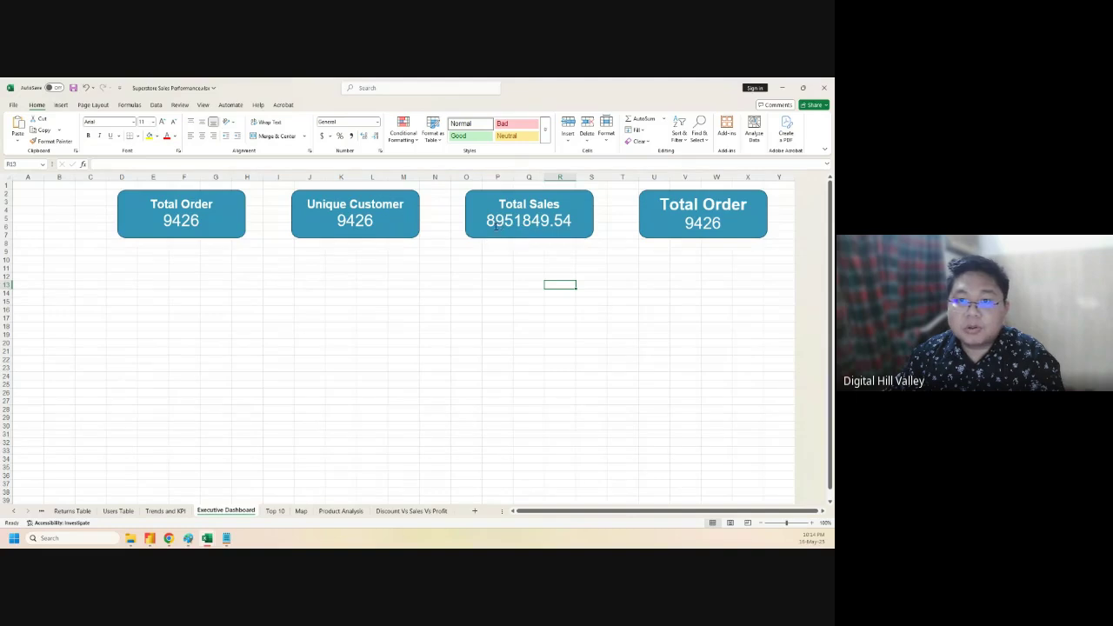
drag(497, 220, 569, 224)
text(8)
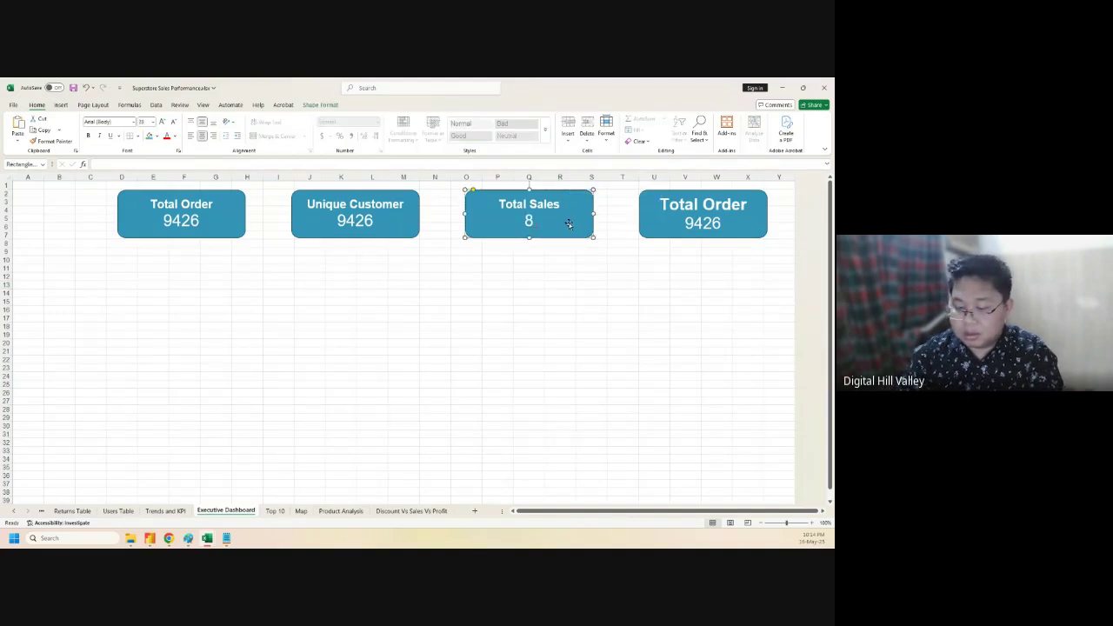
text(.9 M)
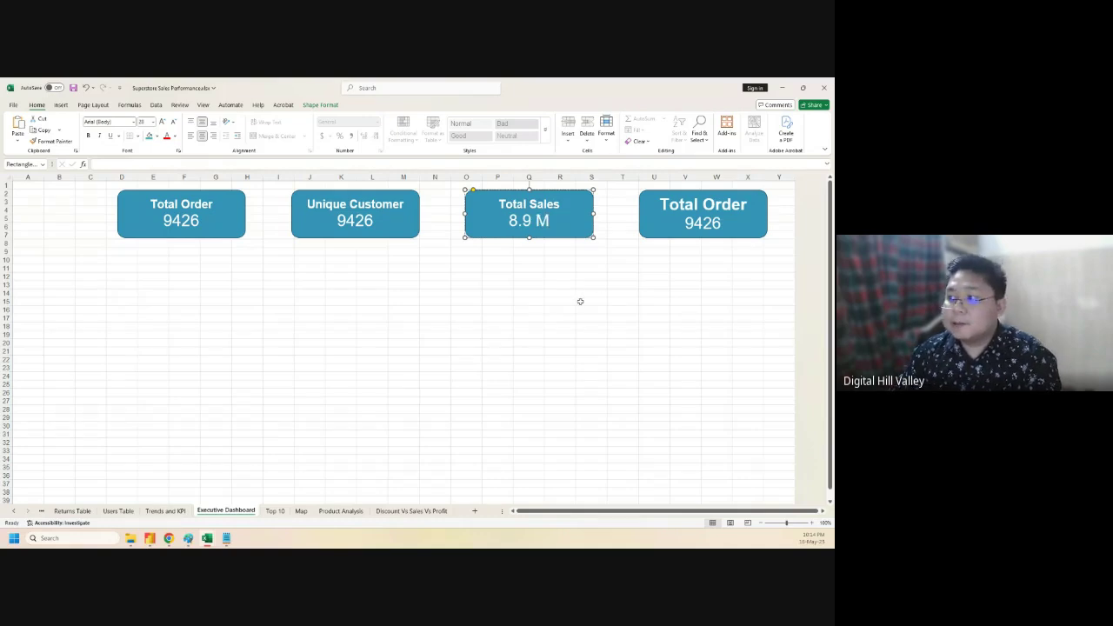
click(580, 301)
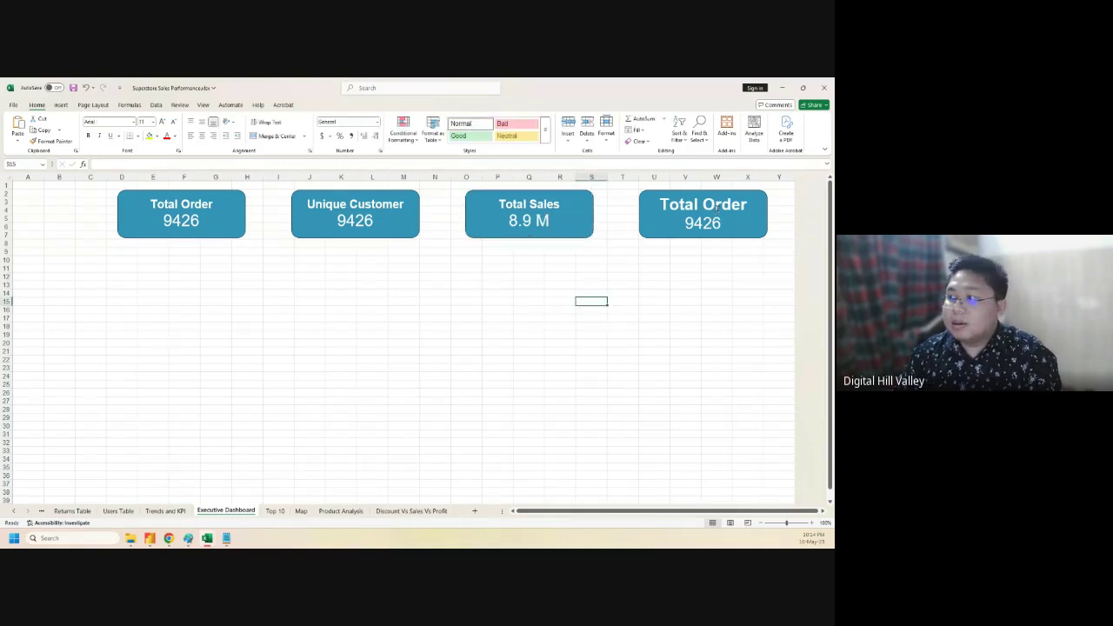
- Rename the fourth card Total Profit and set its value to 1.3 M, per G2
drag(704, 204, 745, 208)
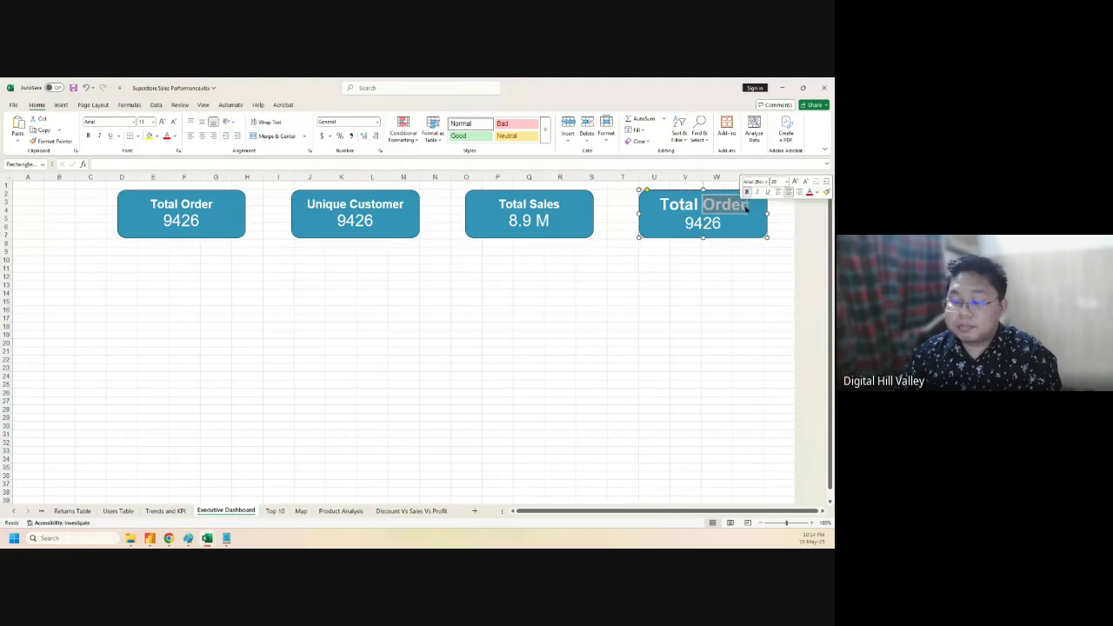
text(Profit)
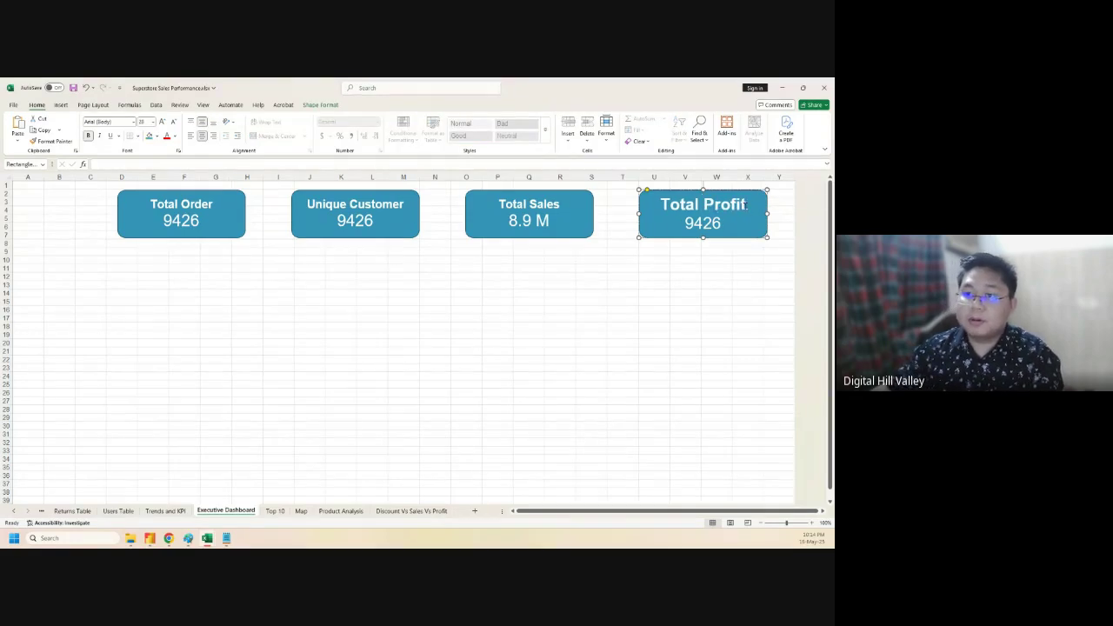
click(575, 289)
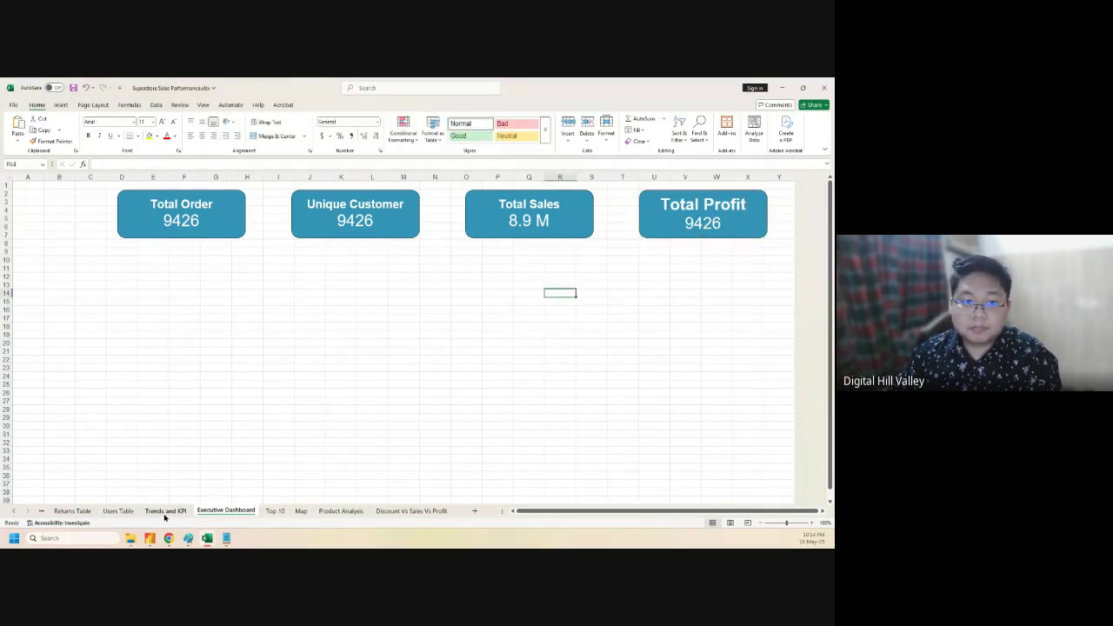
click(165, 510)
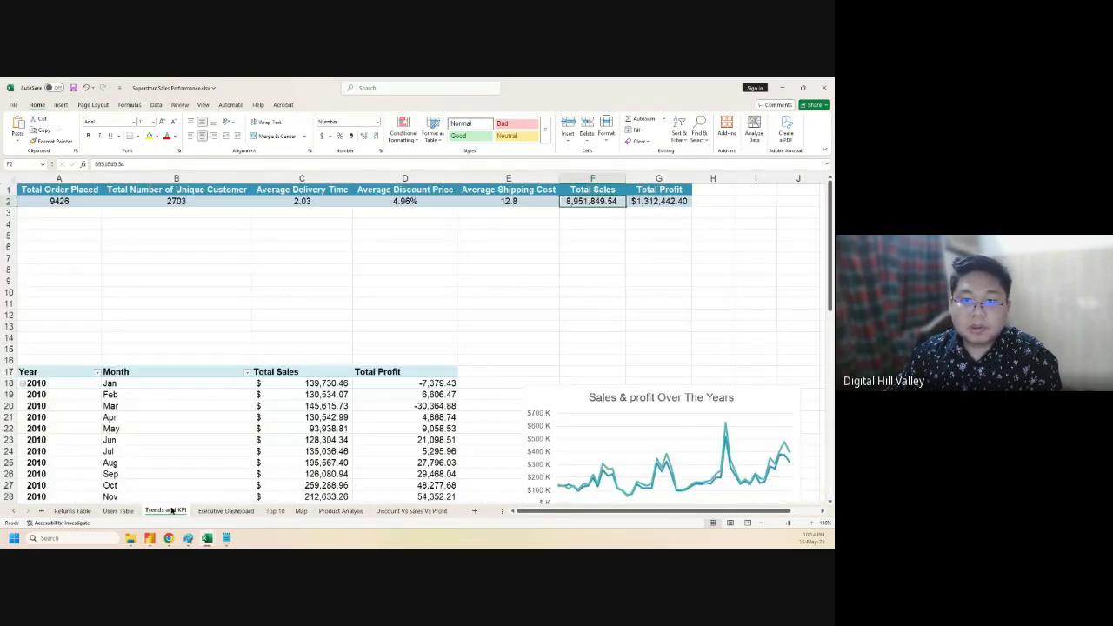
click(663, 201)
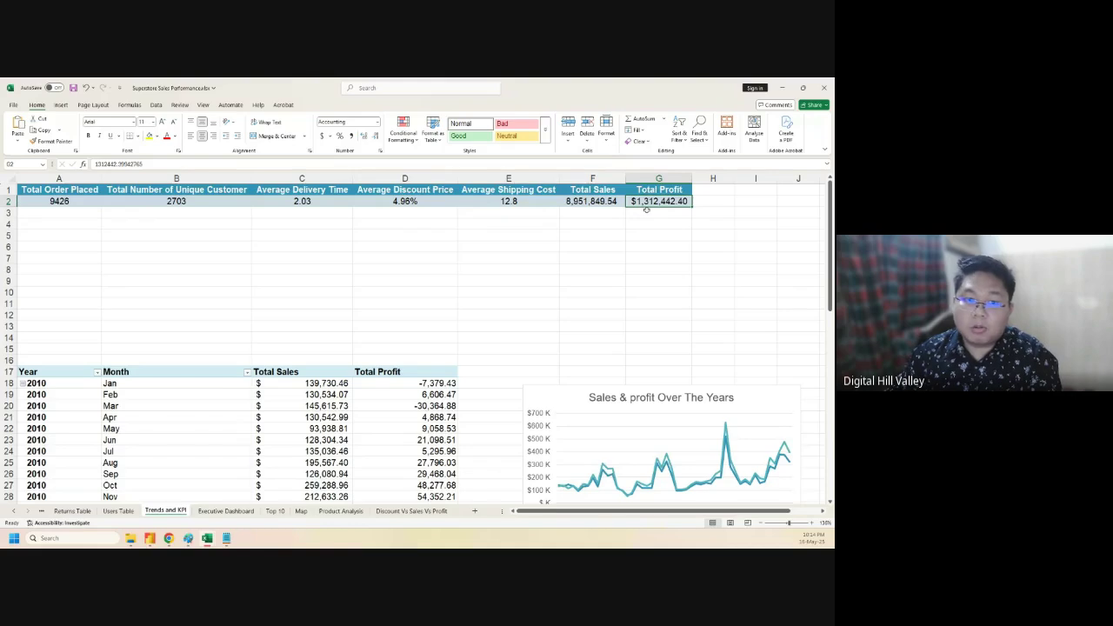
click(225, 510)
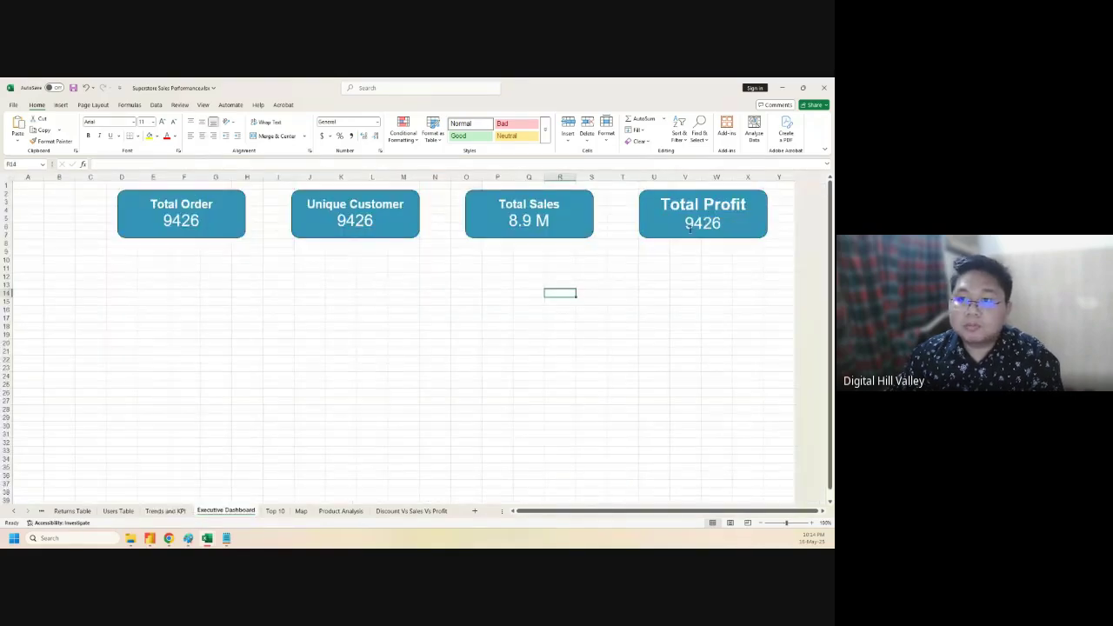
drag(687, 224, 723, 219)
text(1.3 M)
click(254, 293)
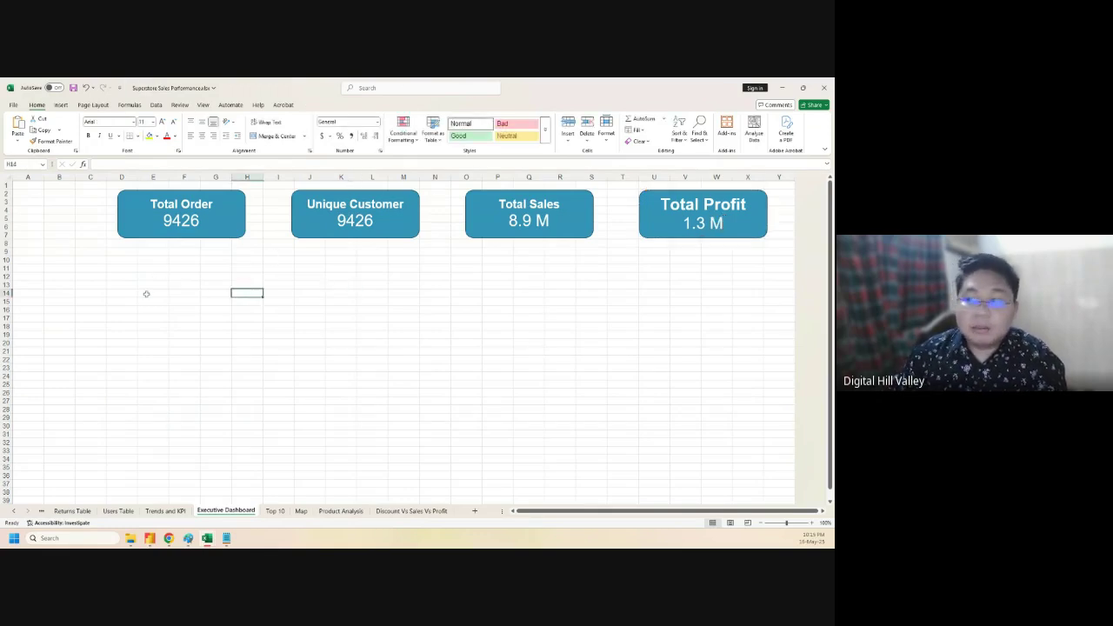
click(46, 225)
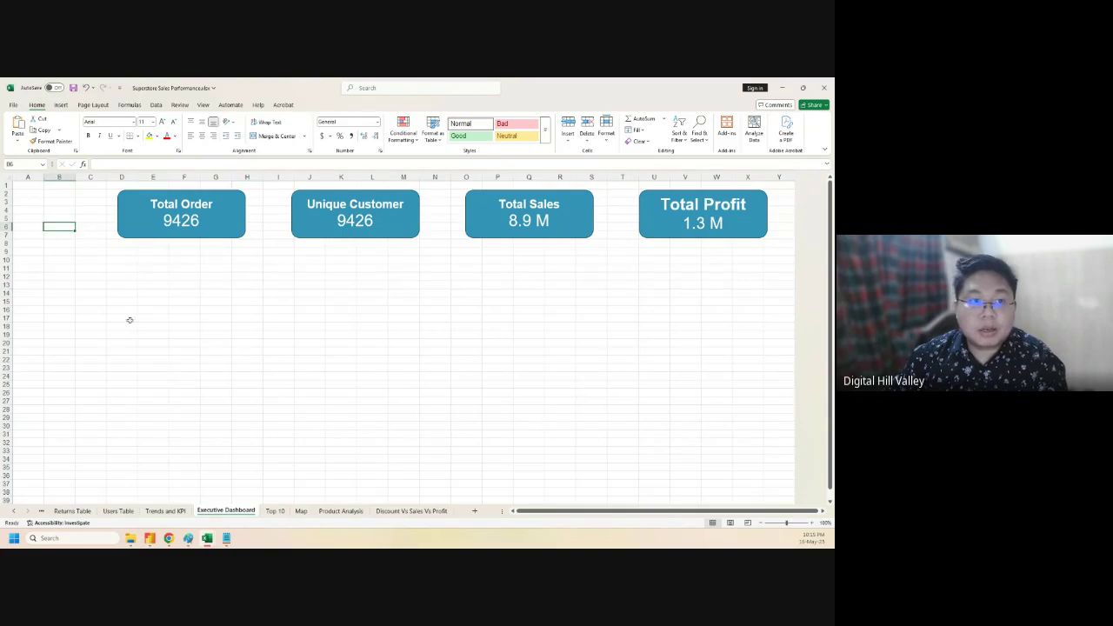
click(131, 537)
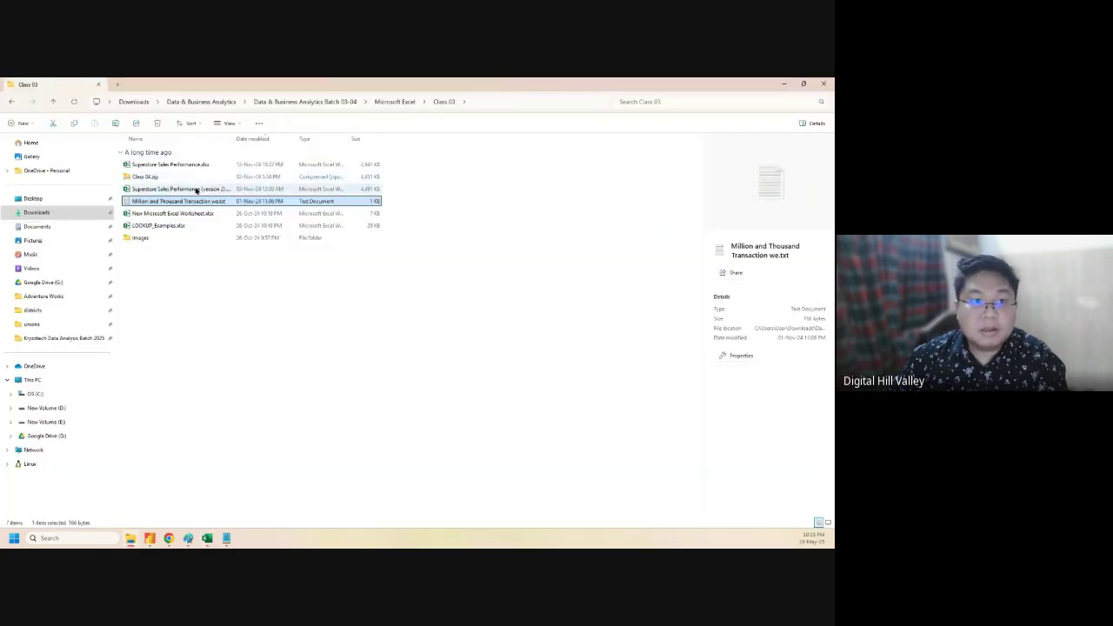
- Navigate Explorer to Data & Business Analytics > Batch 05 > Microsoft Excel > Class 03, then minimize it
click(219, 107)
double_click(181, 167)
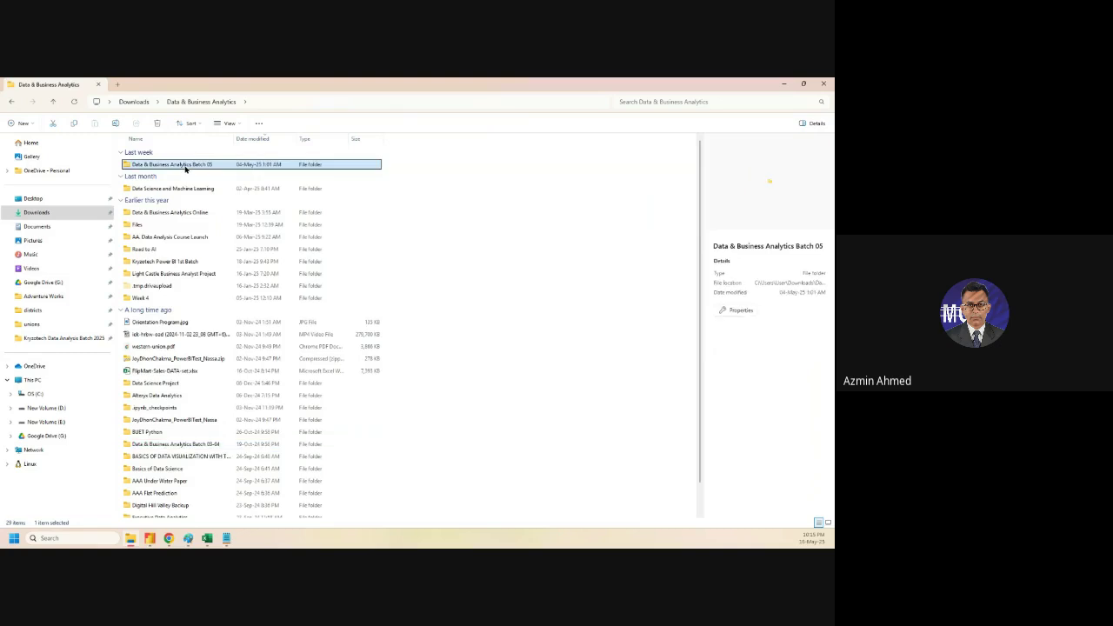
click(169, 167)
double_click(168, 166)
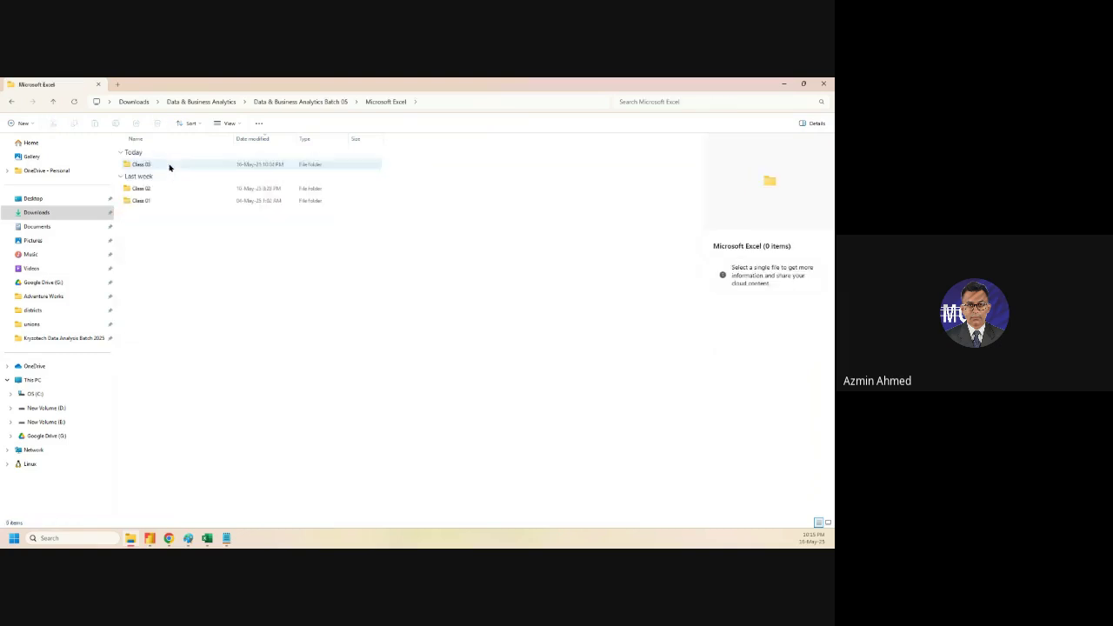
click(180, 167)
double_click(180, 167)
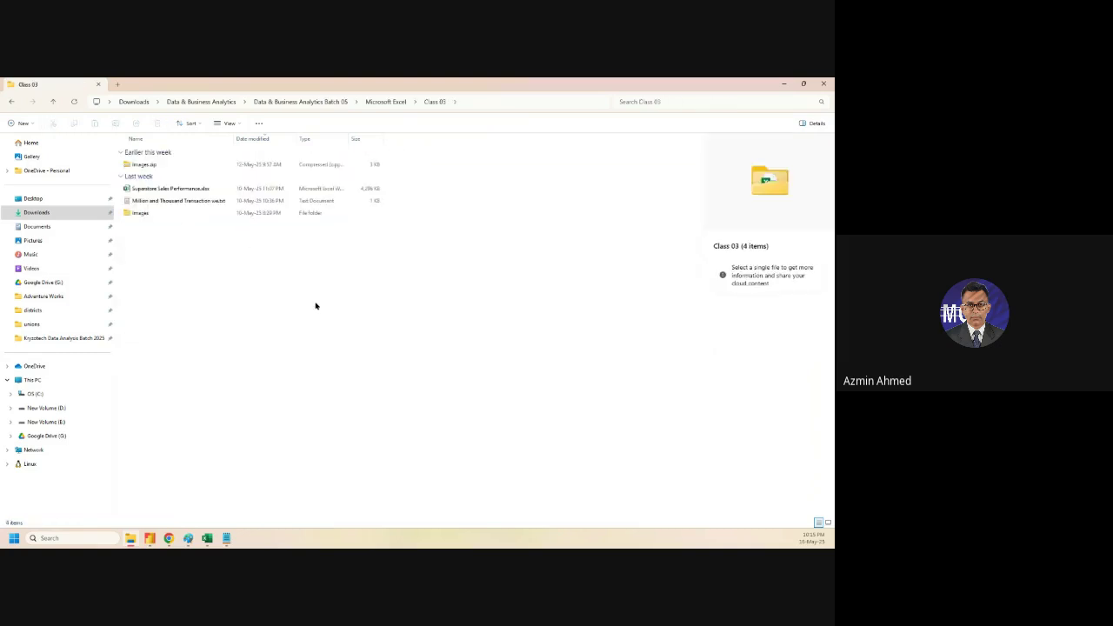
click(786, 85)
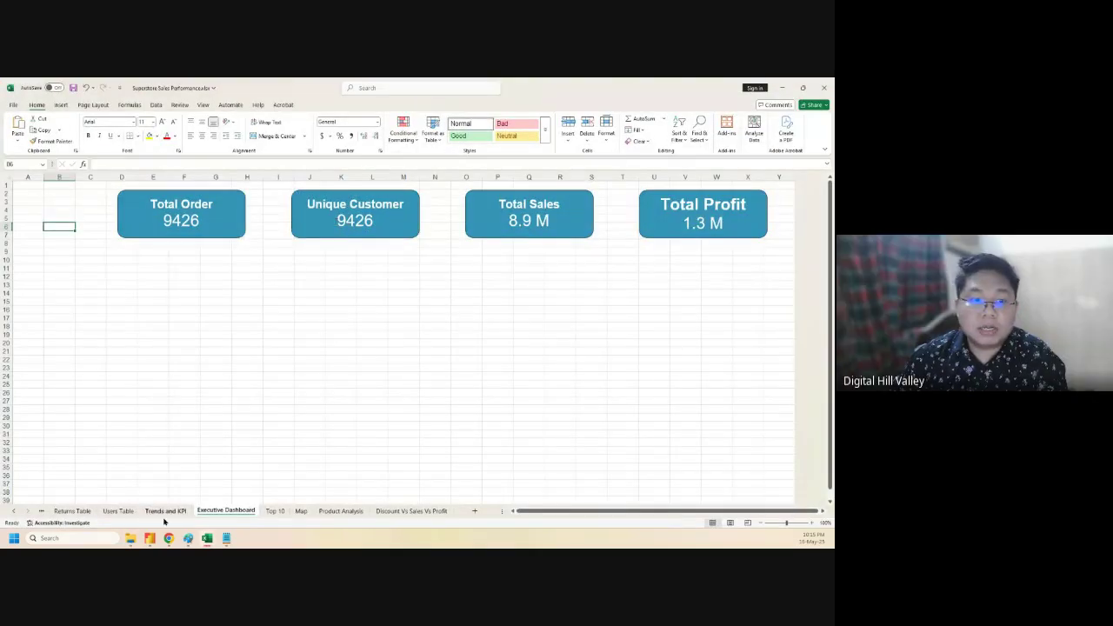
- Replace 9426 with 2703 in the Executive Dashboard's Unique Customer card
click(165, 510)
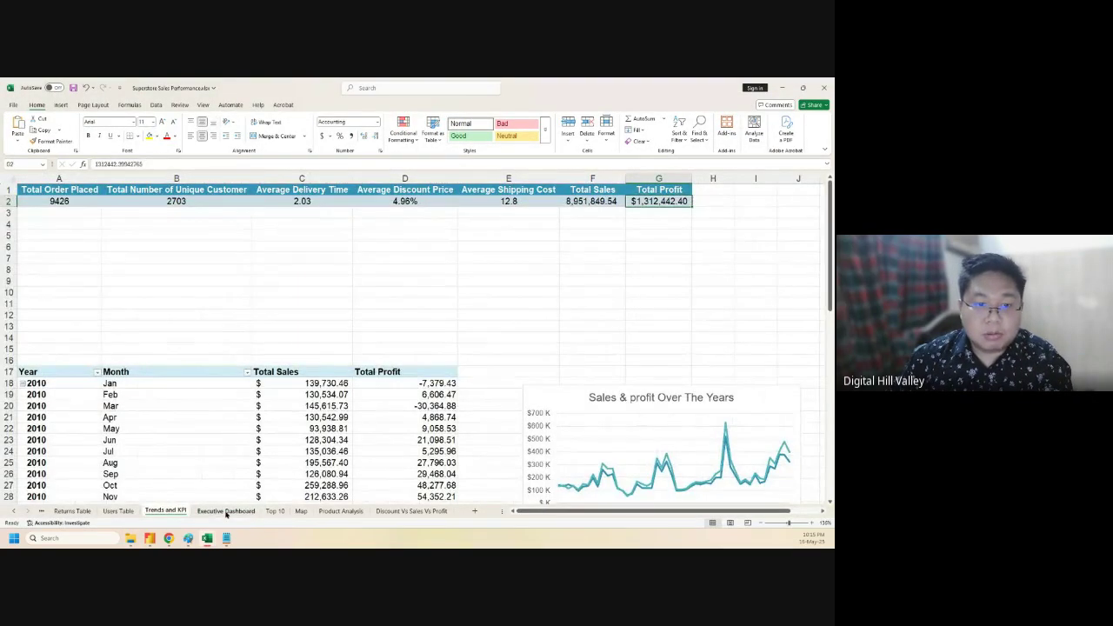
click(225, 510)
drag(339, 223, 375, 223)
text(2703)
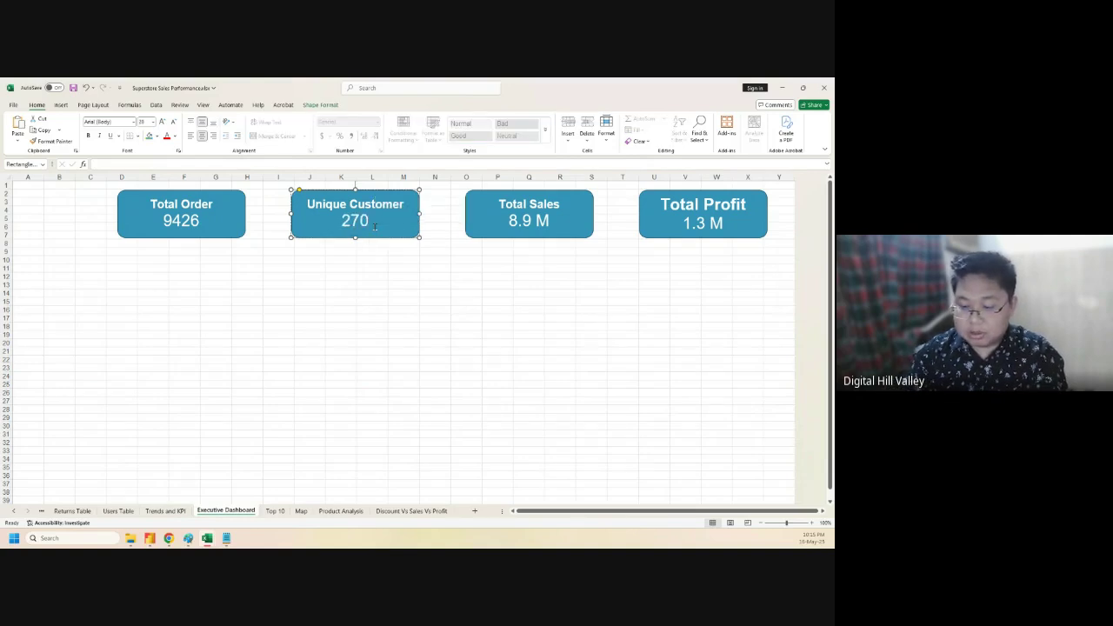
click(357, 252)
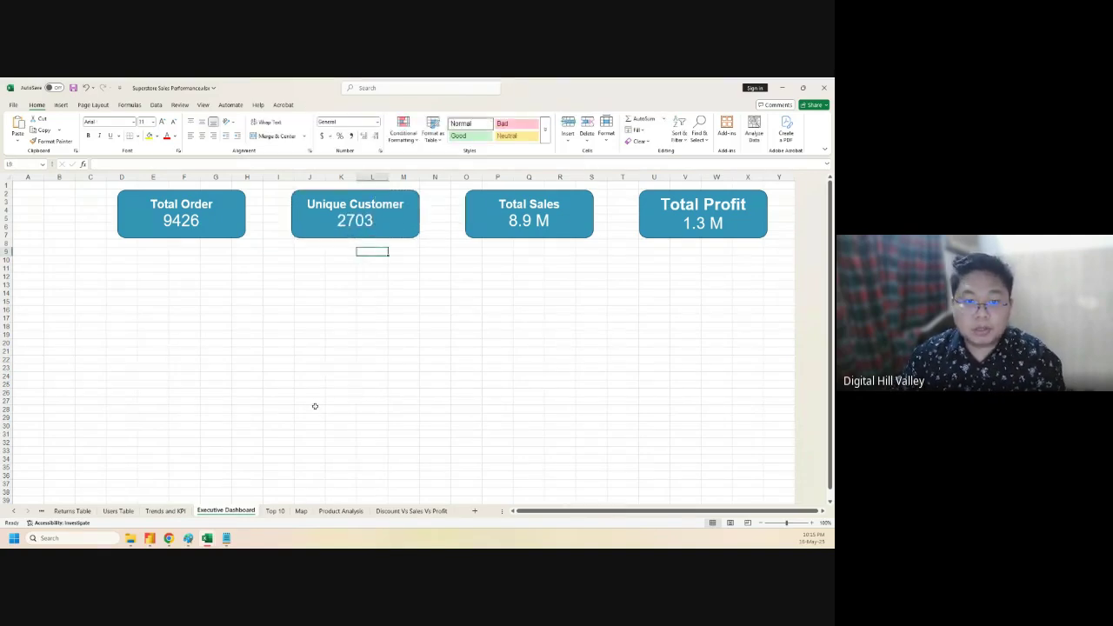
click(148, 538)
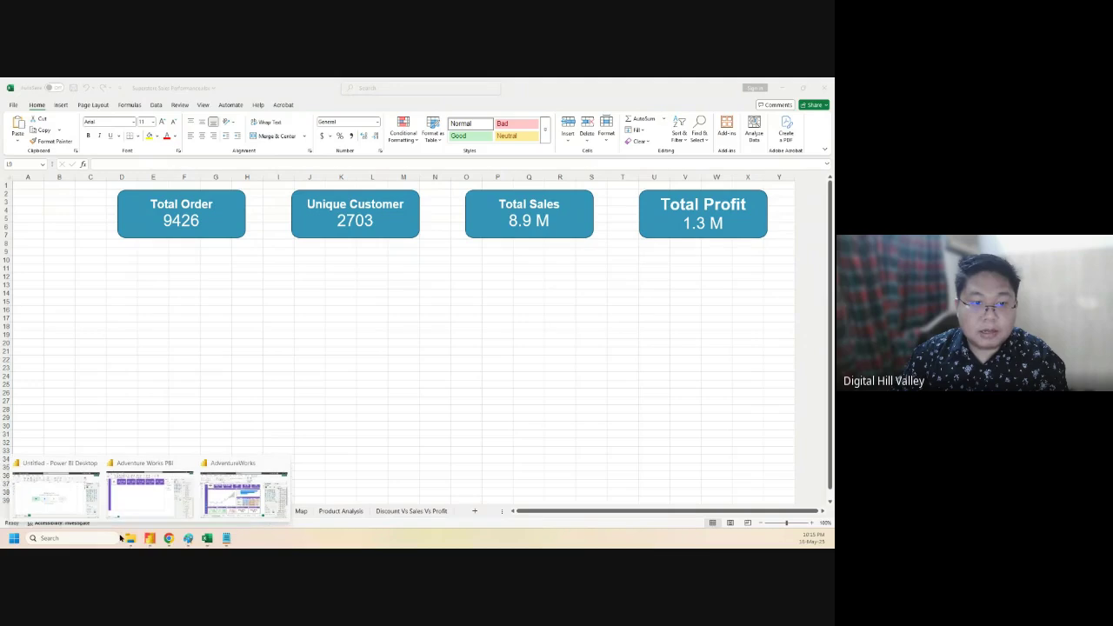
click(130, 538)
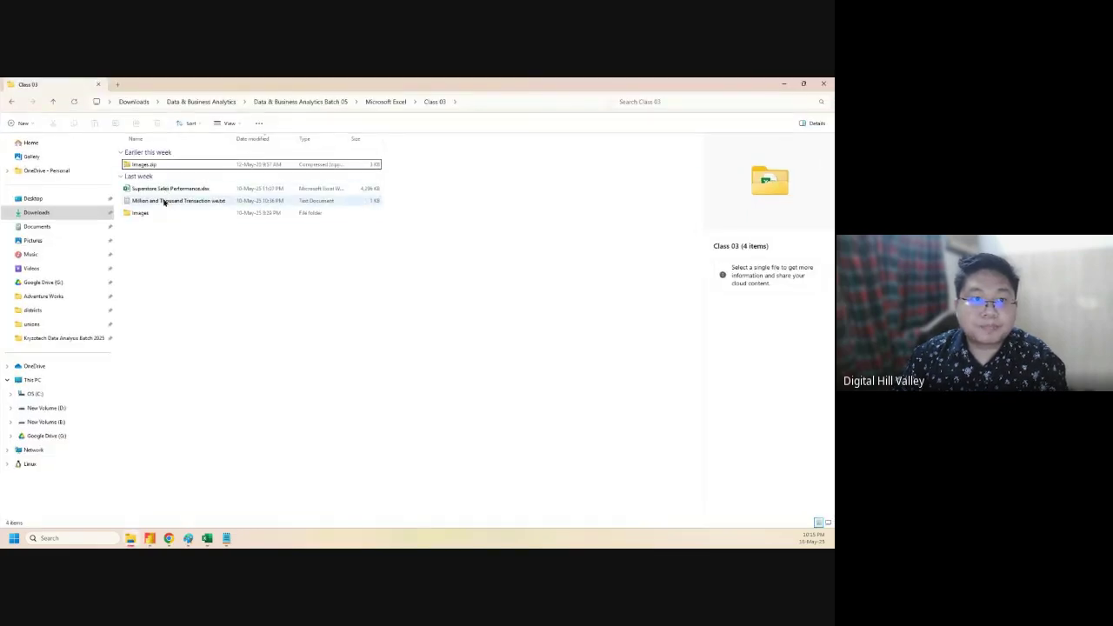
- Check the shopping, database and Product icon SVGs in the Images folder, then minimize Explorer
double_click(150, 213)
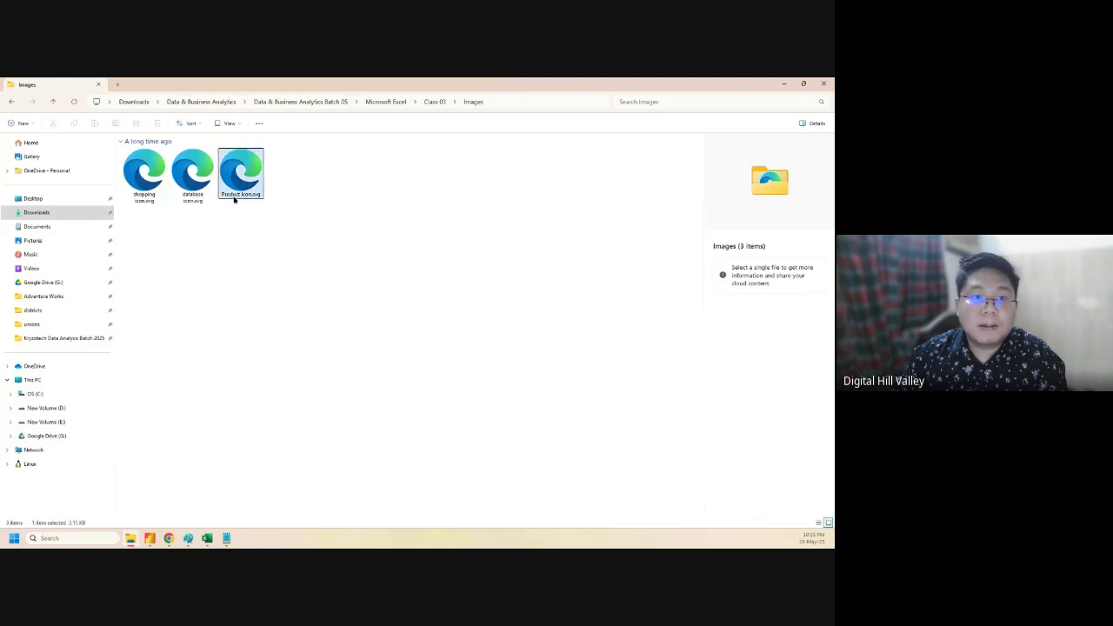
click(240, 191)
click(198, 189)
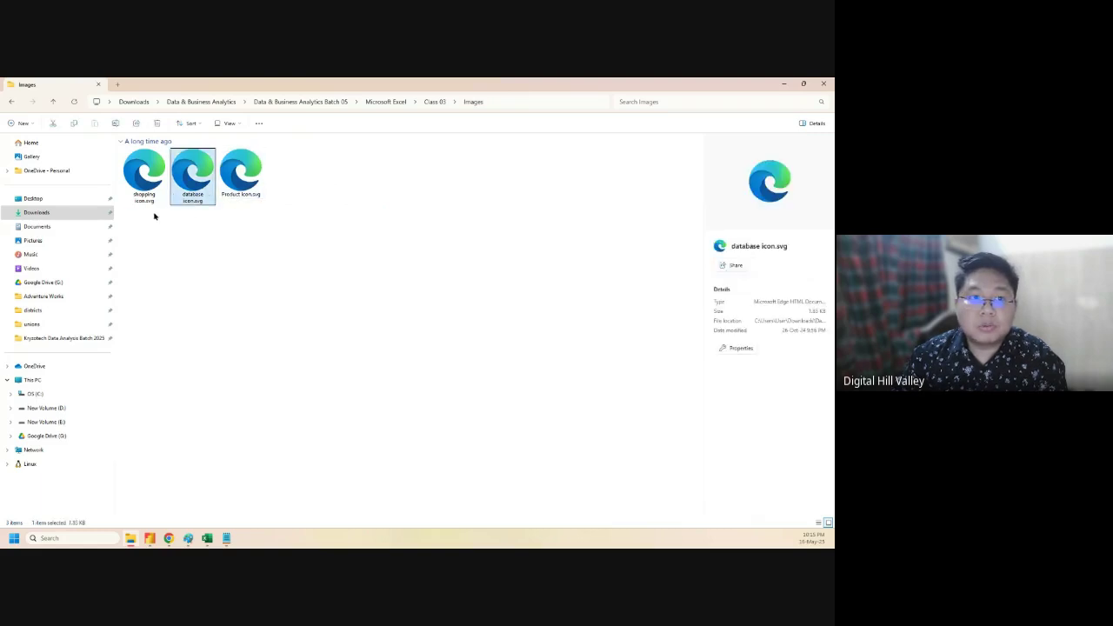
click(145, 178)
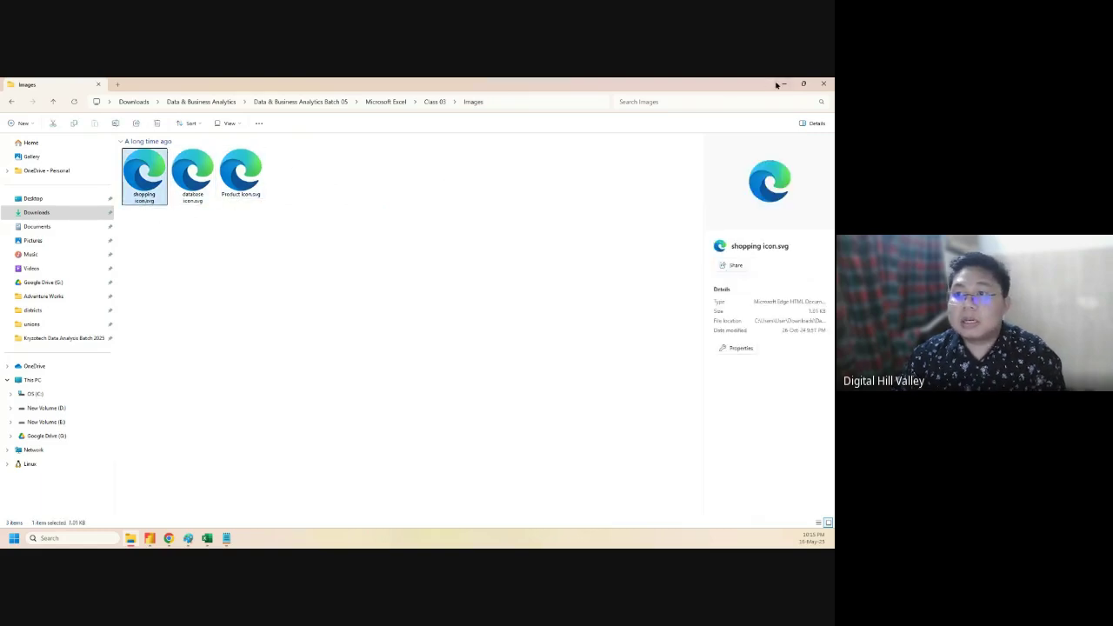
click(782, 84)
mouse_move(171, 540)
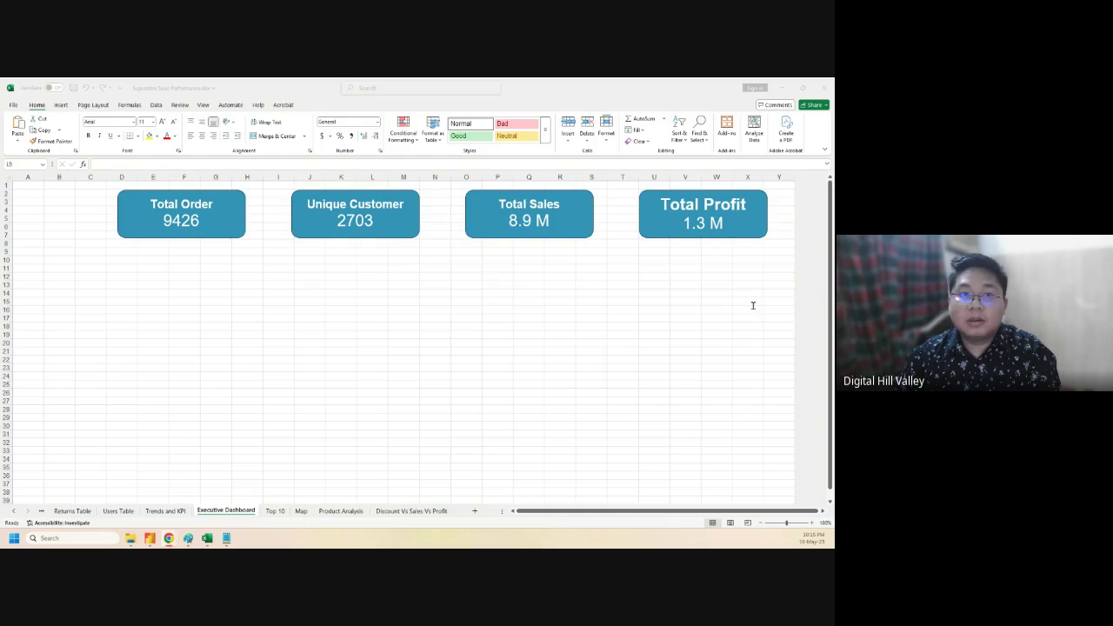
key(alt+Tab)
- Search Google Images for 'superstore logo'
click(332, 107)
text(superstore log)
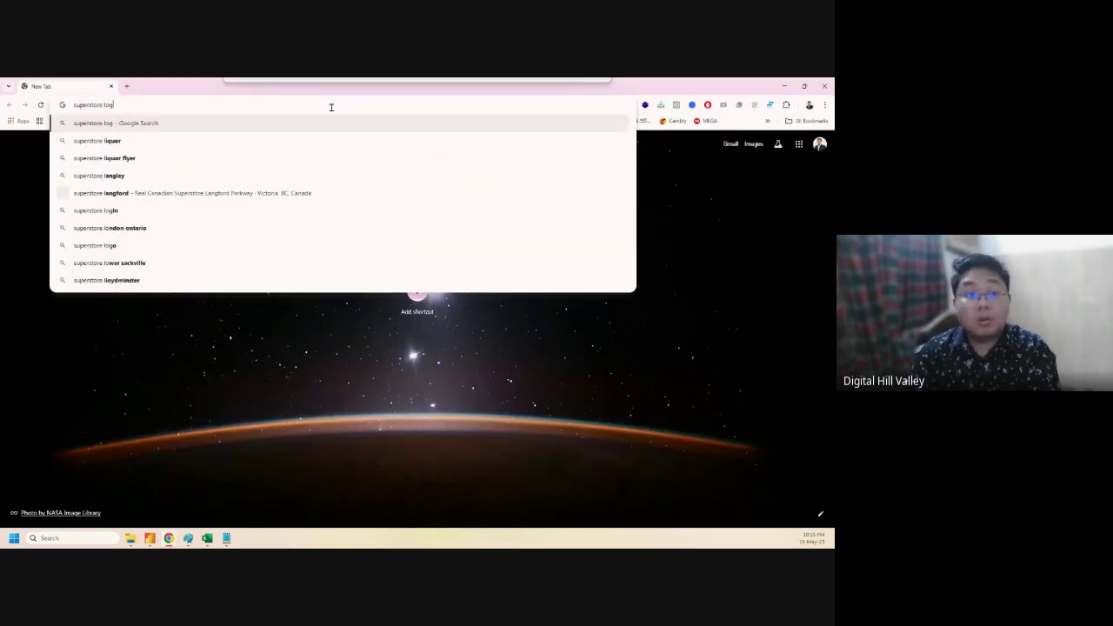
text(o)
key(Return)
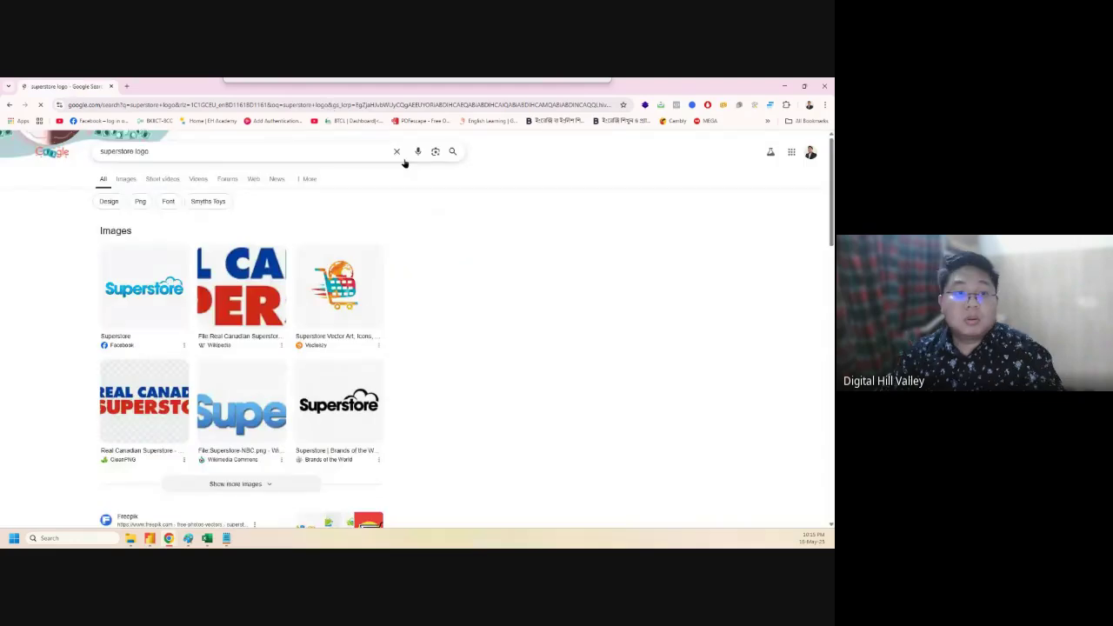
click(127, 179)
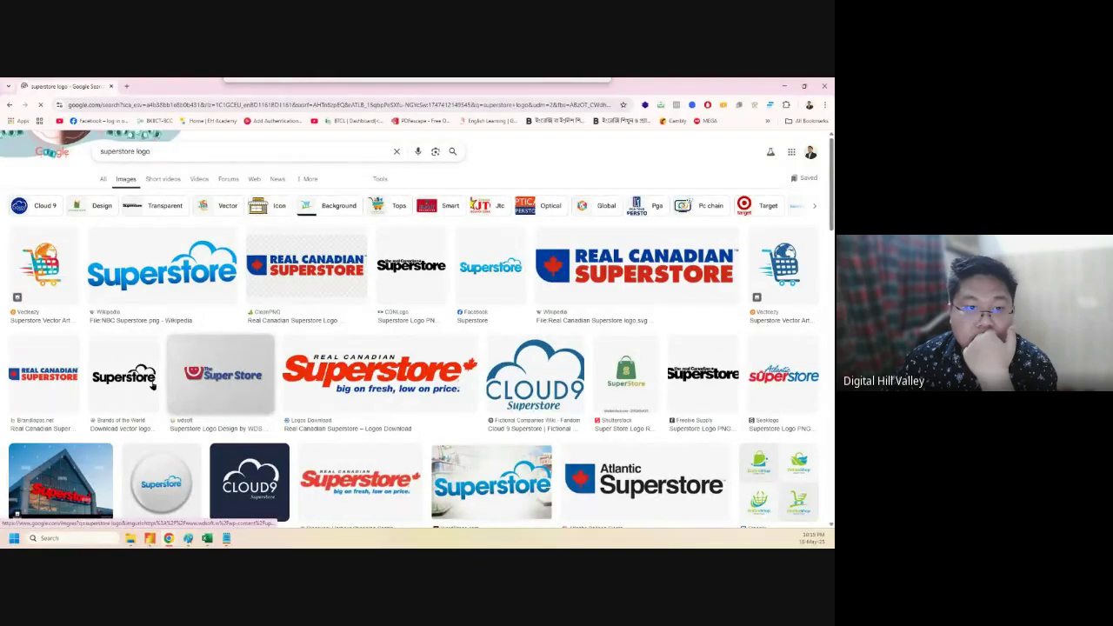
- Open the blue Superstore logo result and copy the image
scroll(672, 349, down, 3)
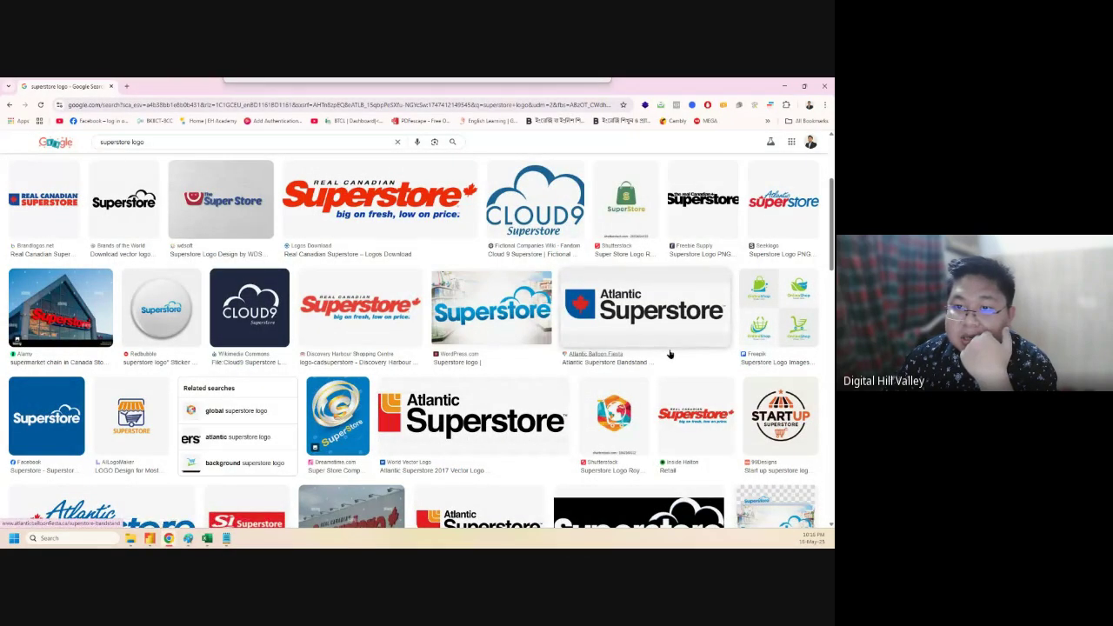
scroll(670, 354, down, 3)
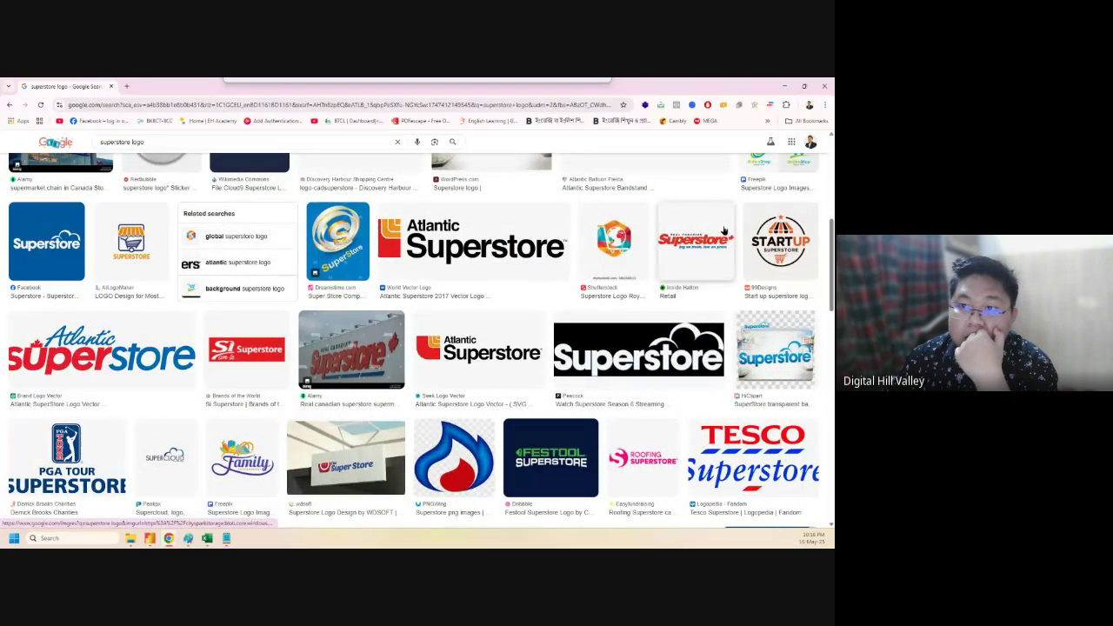
drag(417, 252, 42, 241)
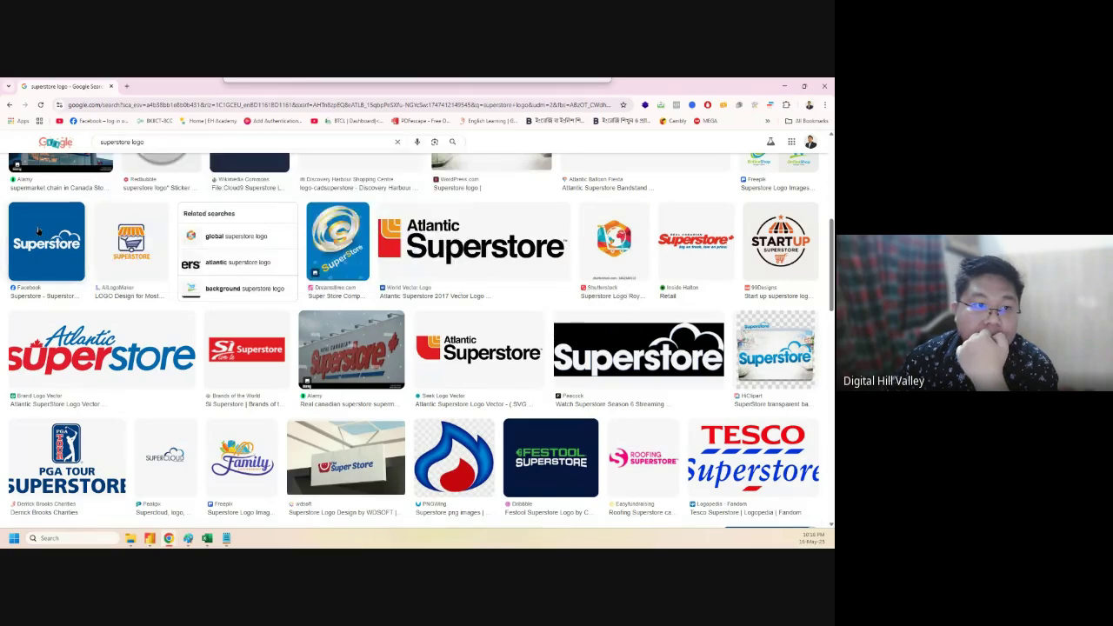
click(41, 240)
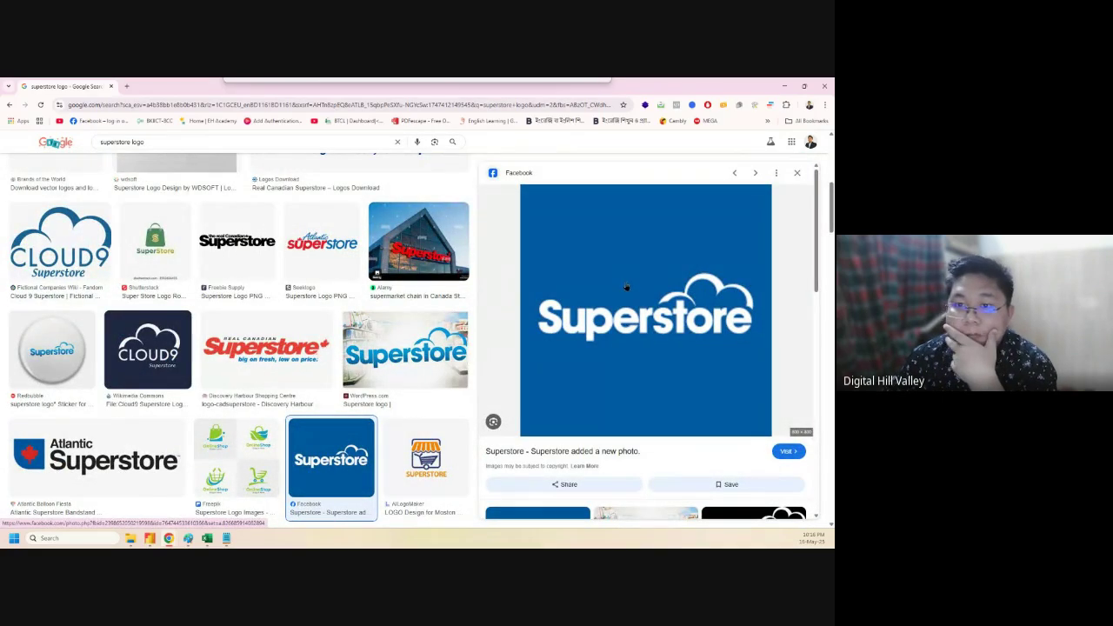
right_click(627, 277)
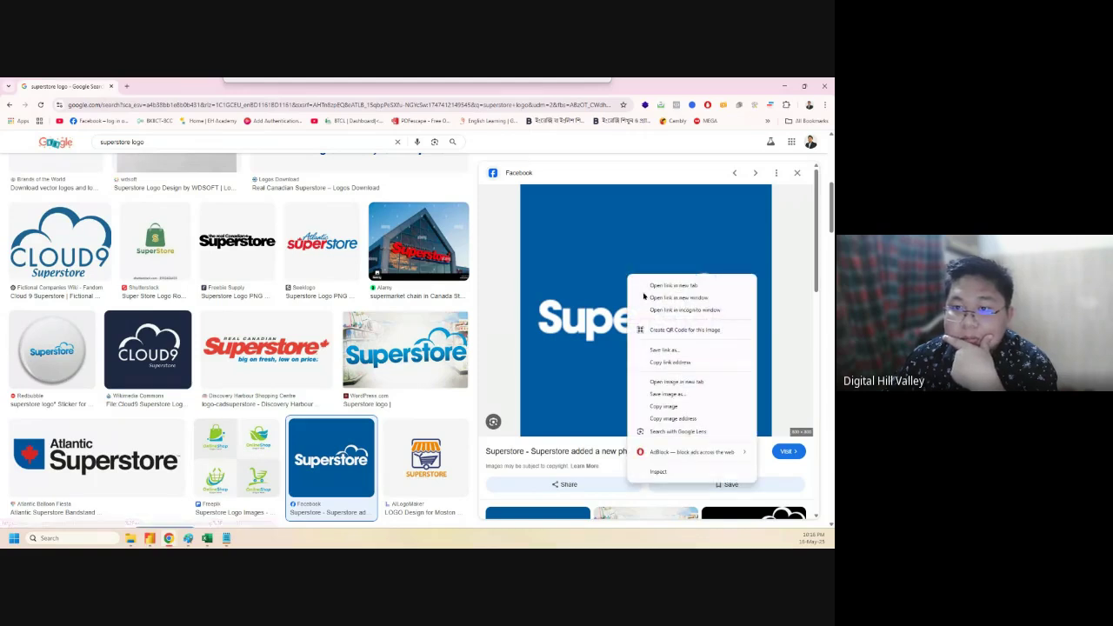
click(674, 406)
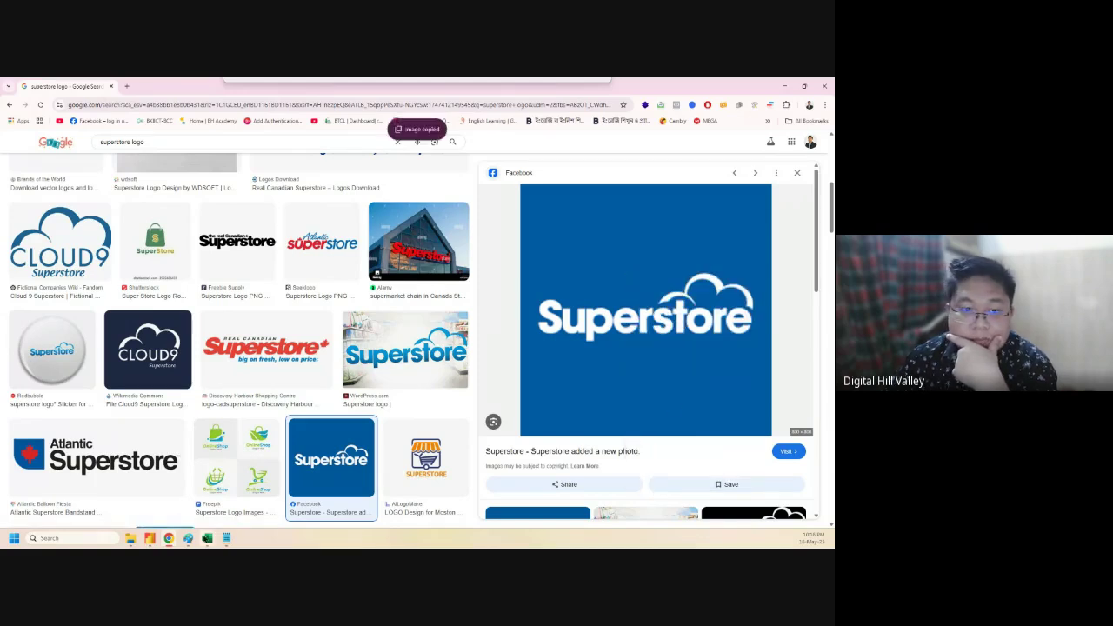
mouse_move(207, 539)
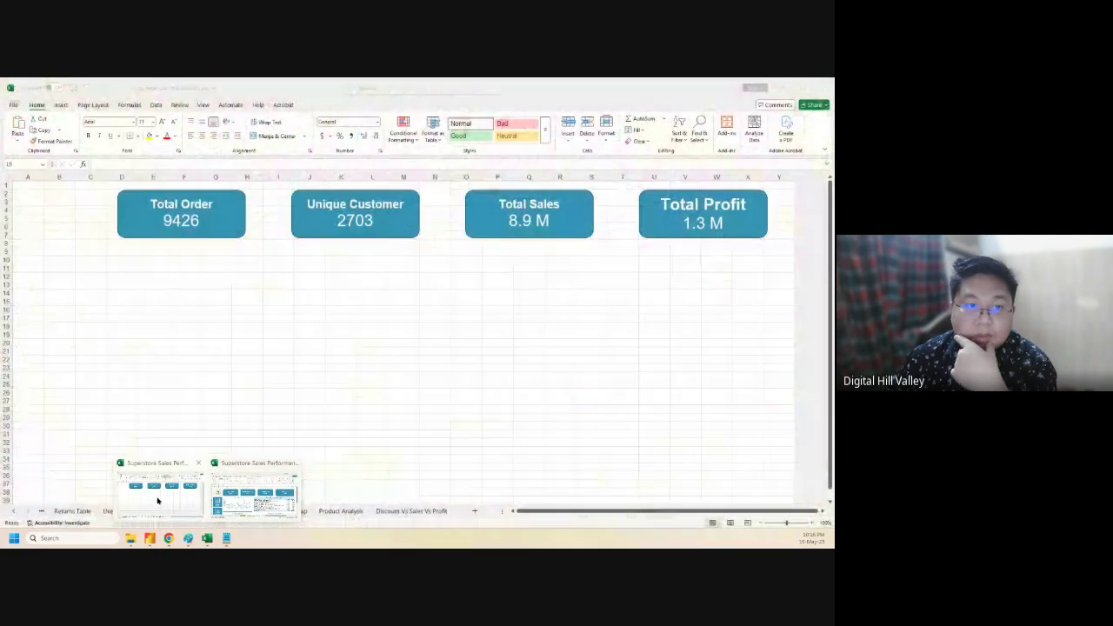
click(252, 504)
- Paste the Superstore logo, shrink it and place it in the dashboard's top-left corner
click(154, 309)
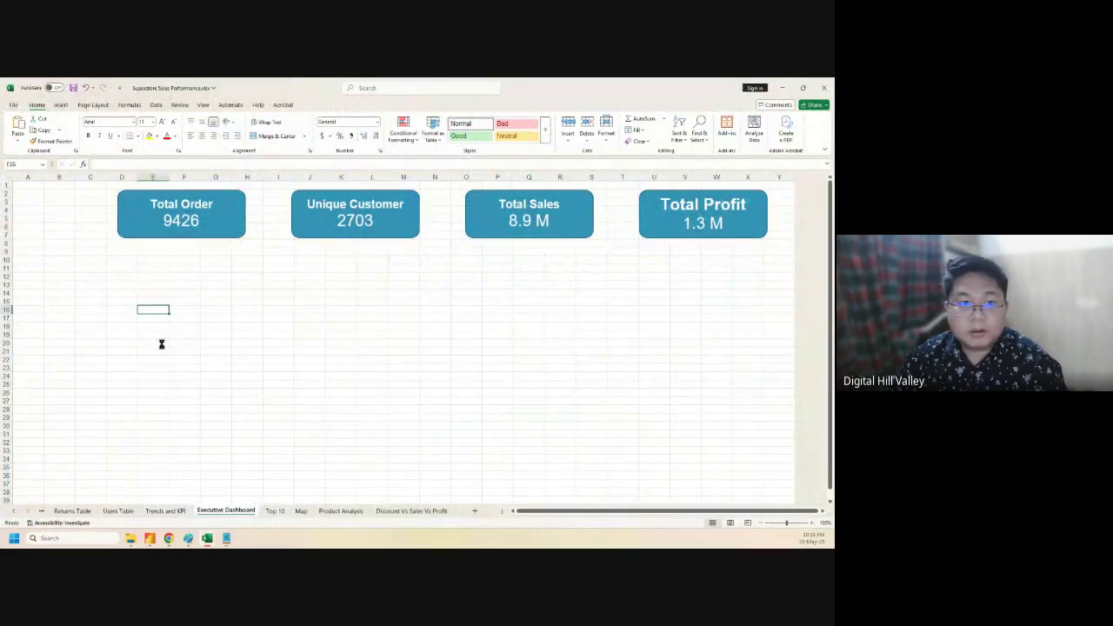
key(ctrl+v)
drag(211, 381, 114, 318)
drag(61, 278, 57, 213)
click(208, 366)
click(412, 324)
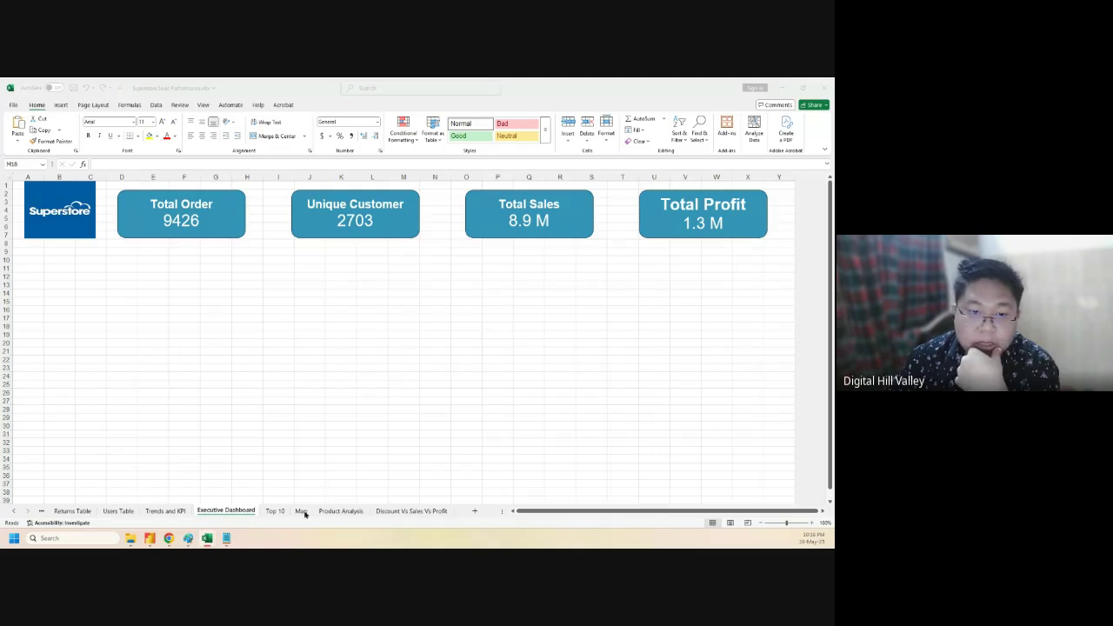
- Paste the Sales & profit Over The Years chart from Trends and KPI at G20, beneath the cards
click(165, 510)
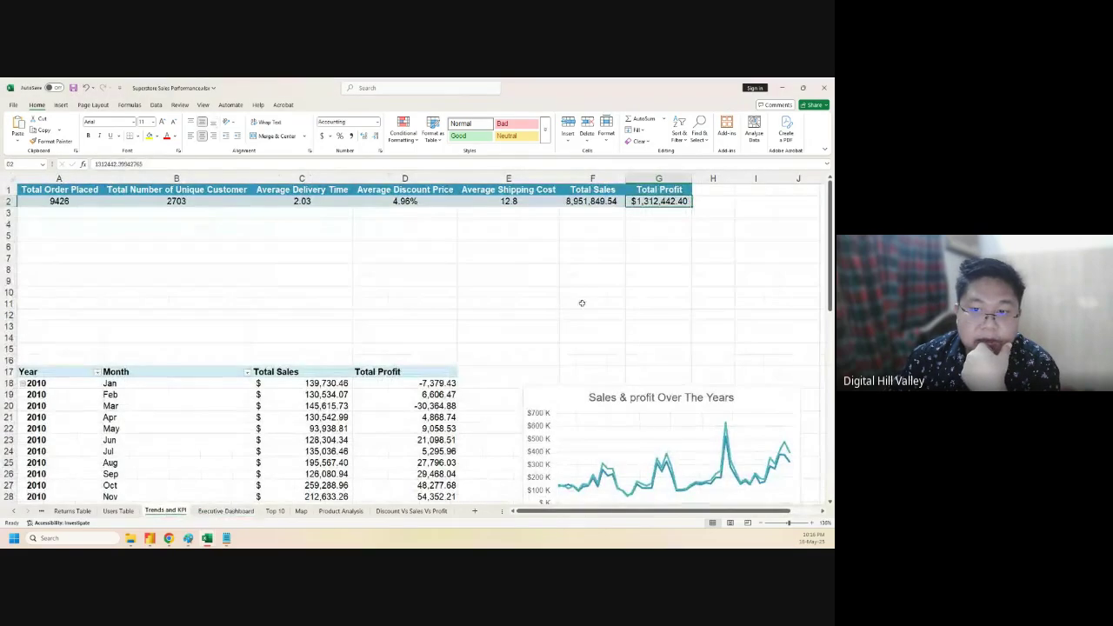
scroll(600, 304, down, 4)
click(560, 255)
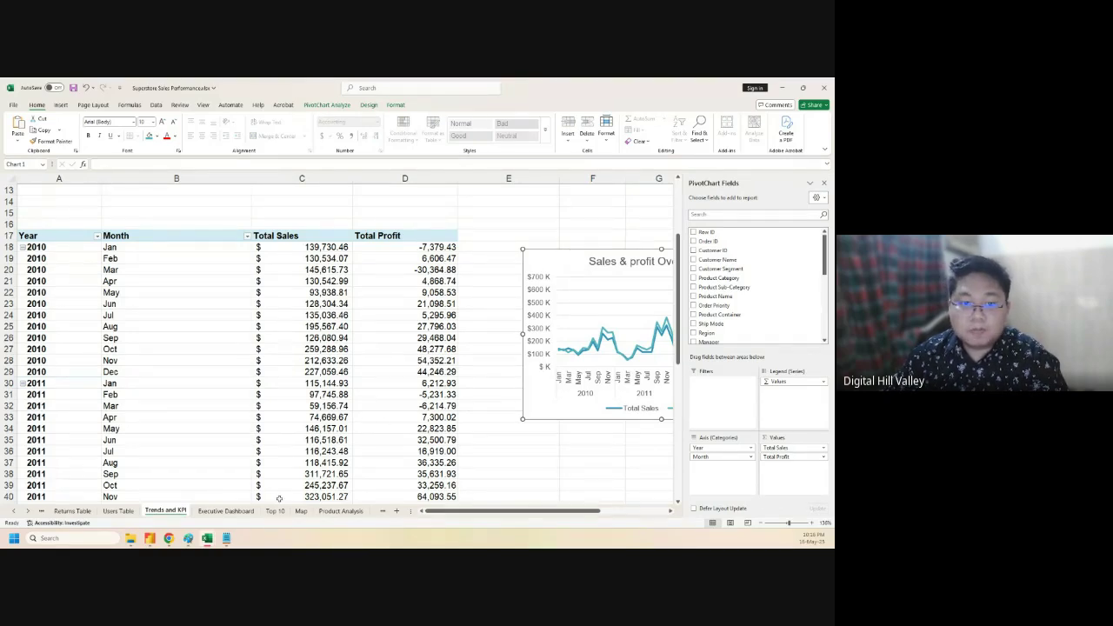
click(225, 510)
click(216, 342)
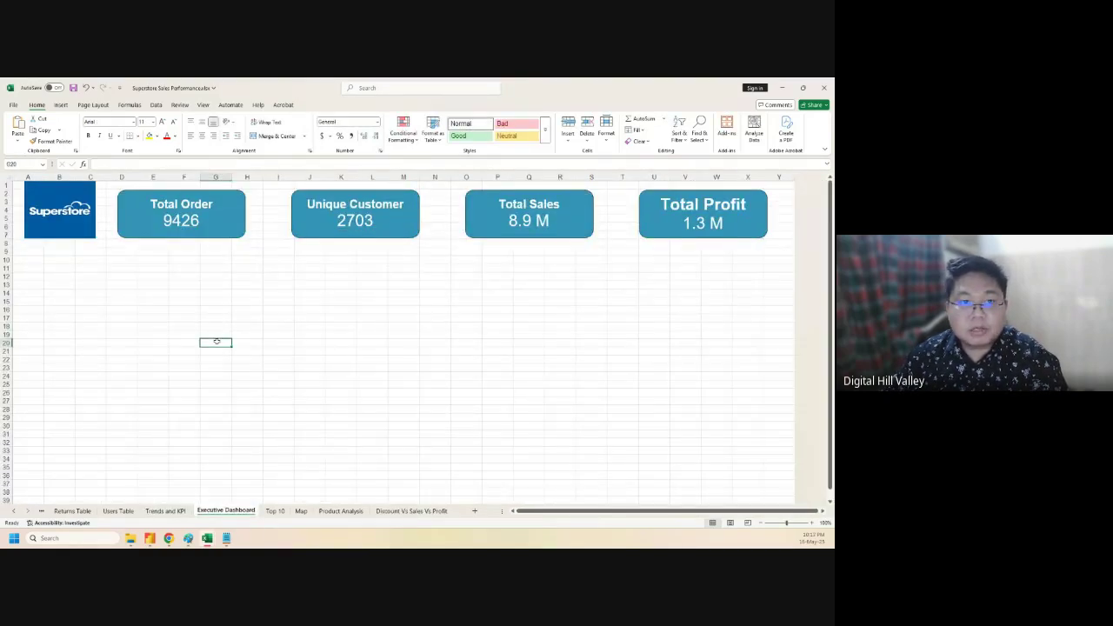
key(ctrl+v)
drag(233, 353, 151, 270)
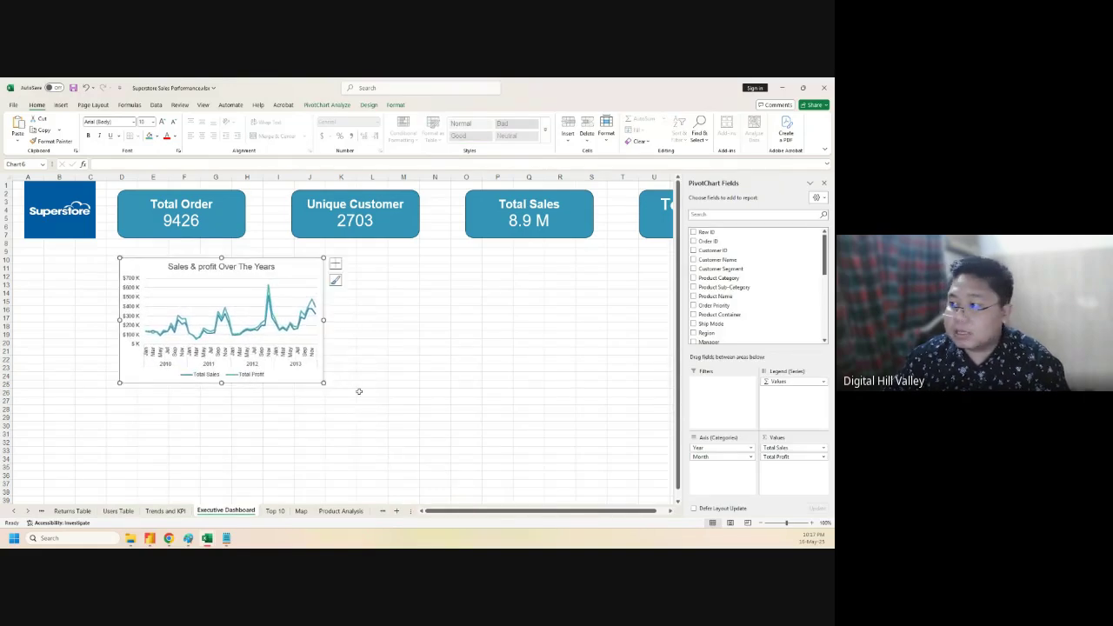
click(274, 510)
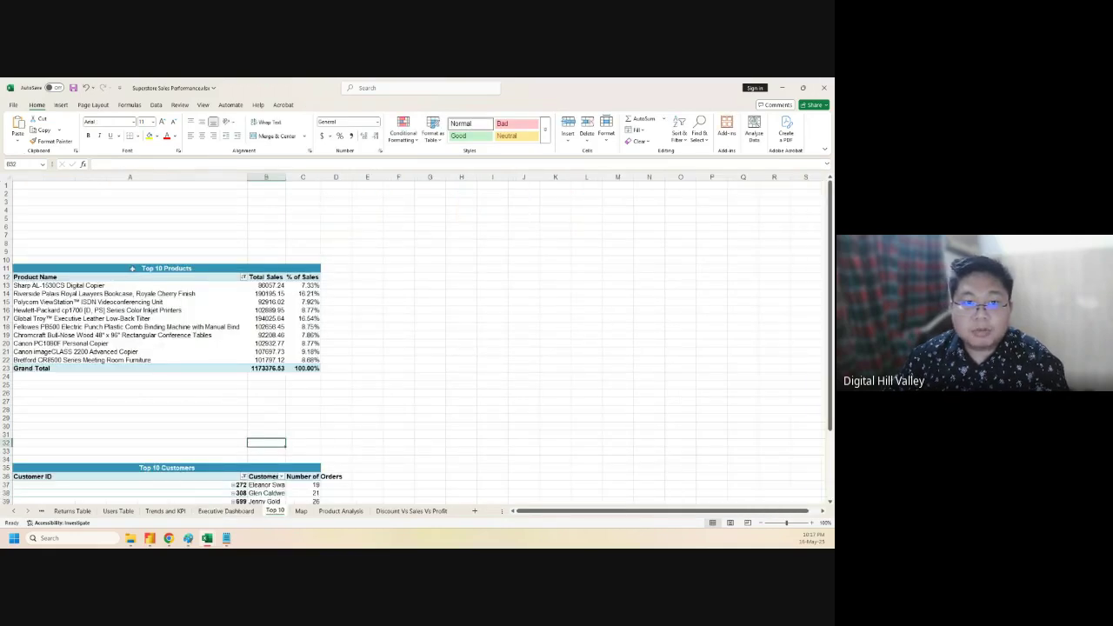
- Copy the Top 10 Products table from the Top 10 sheet and paste it on the dashboard at O17
click(132, 268)
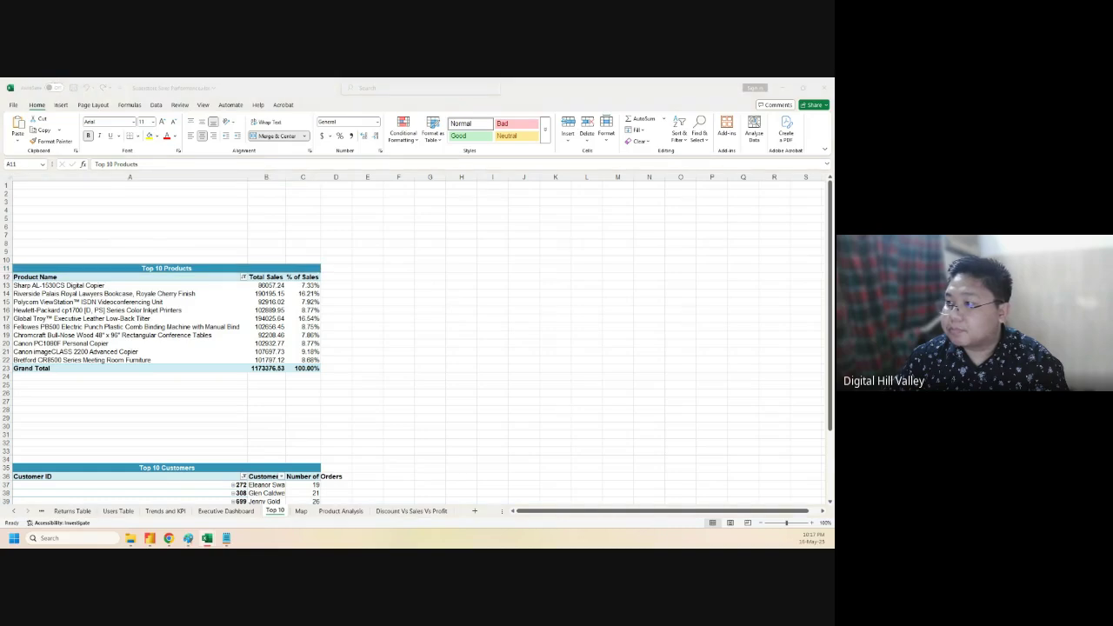
click(67, 271)
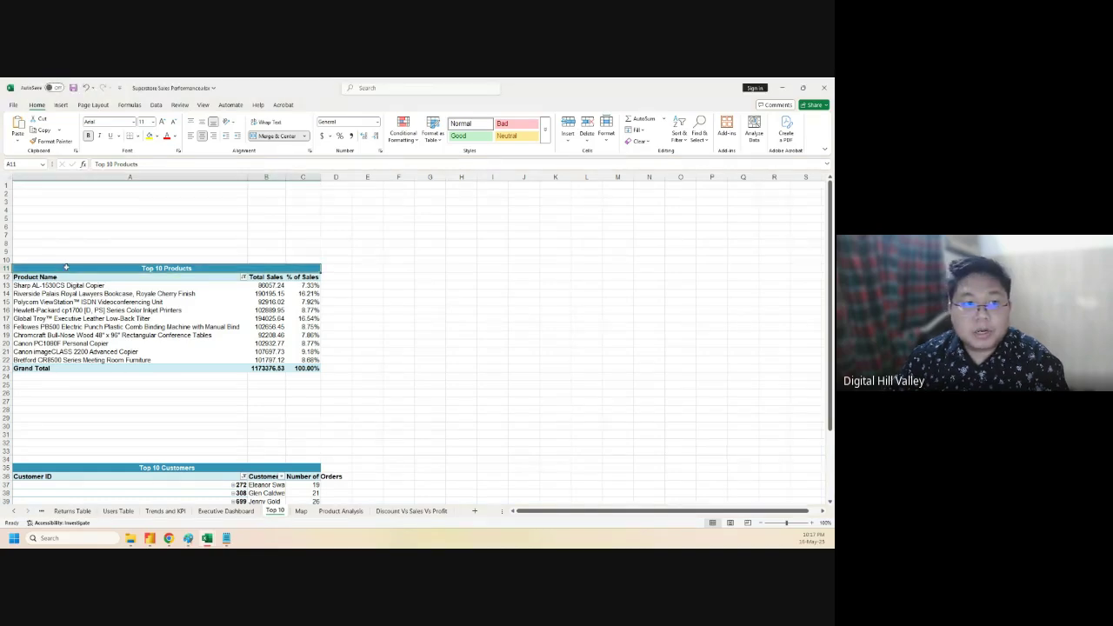
drag(65, 272, 166, 368)
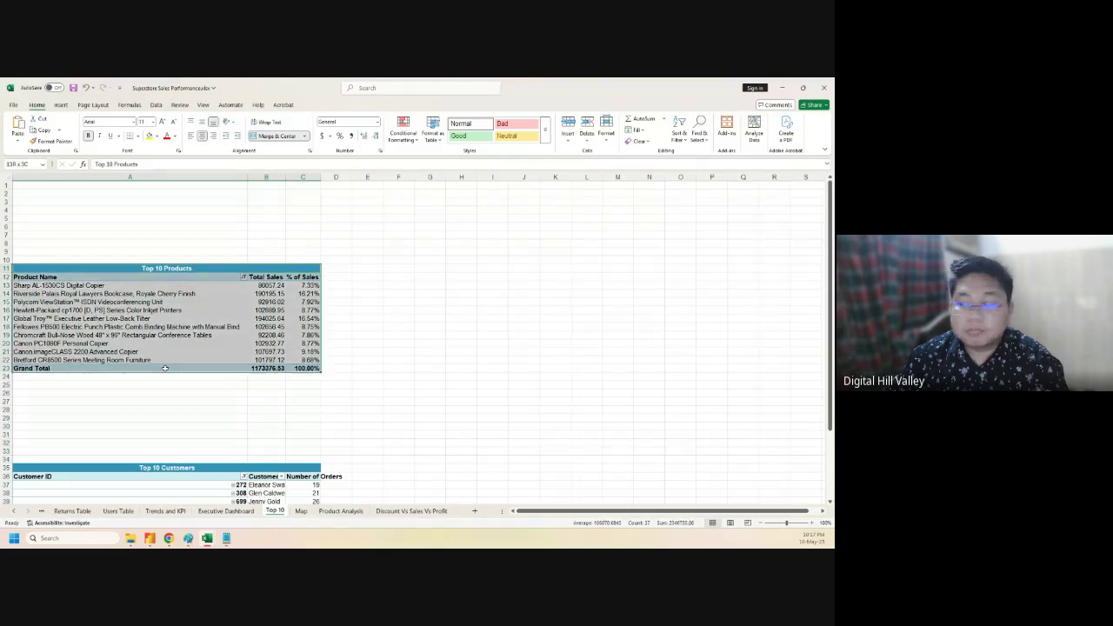
key(ctrl+c)
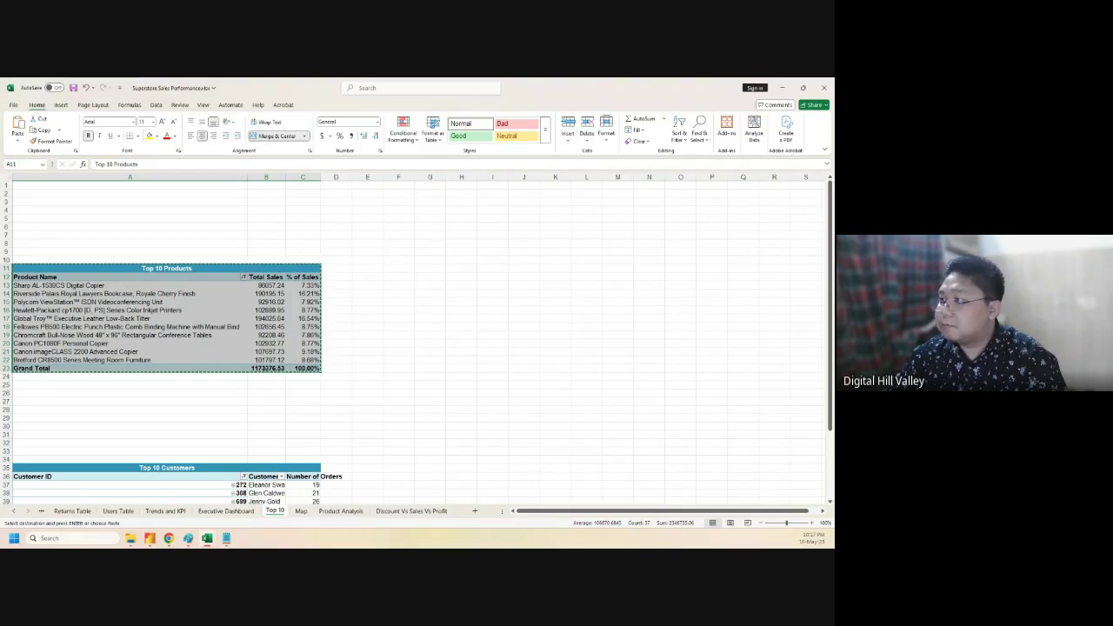
key(alt+Tab)
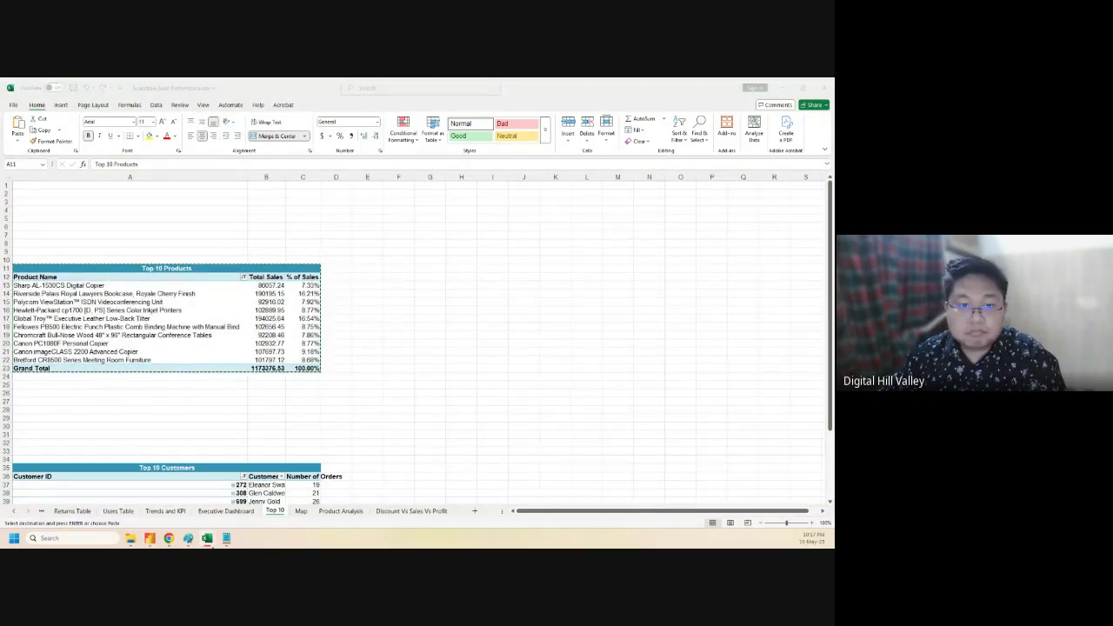
click(229, 515)
click(229, 513)
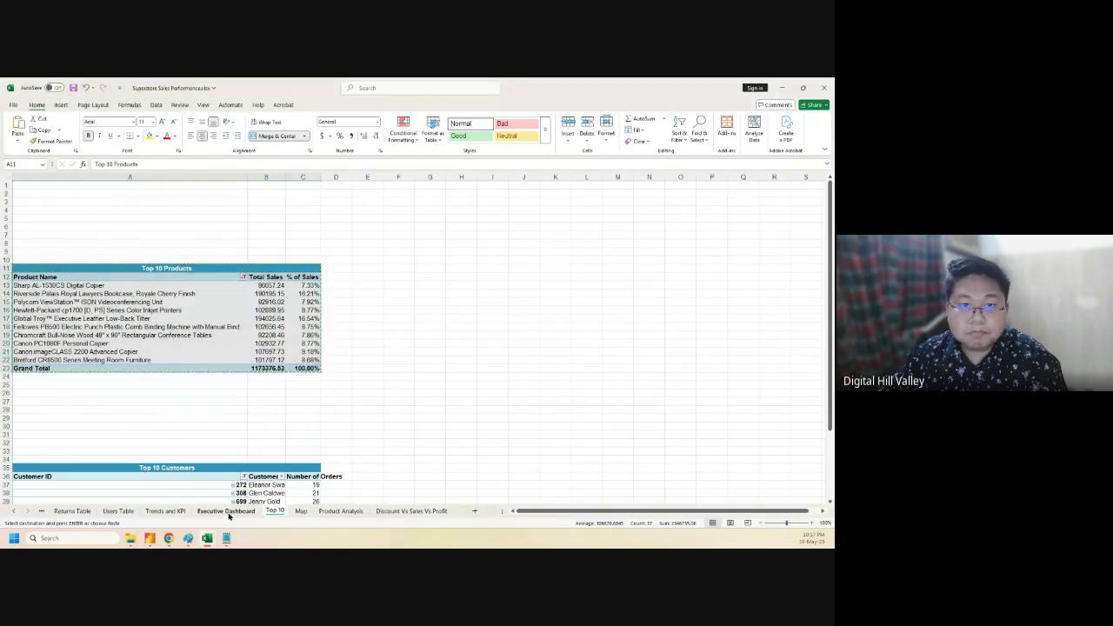
key(ctrl+v)
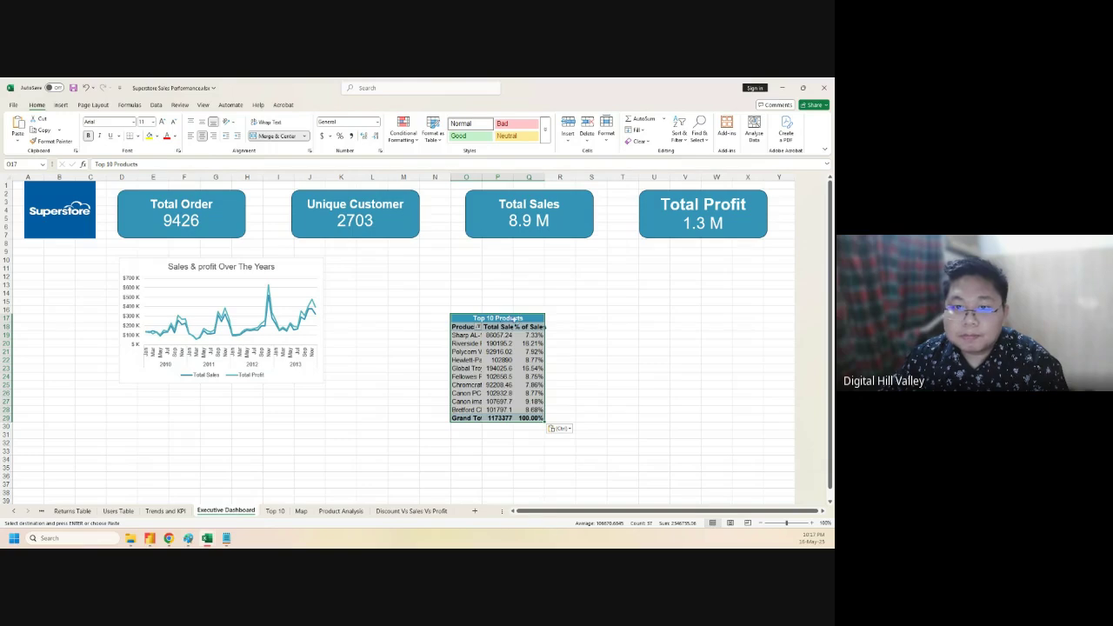
- Widen column O and paste the Top 10 Products table at O10, accepting the unmerge warning
click(606, 135)
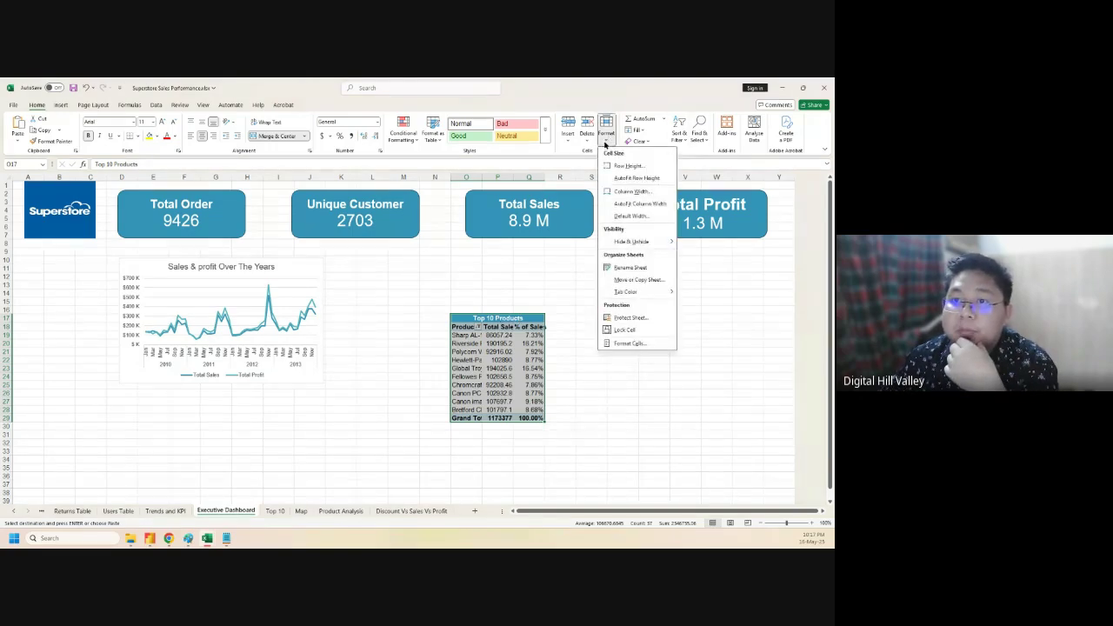
click(640, 203)
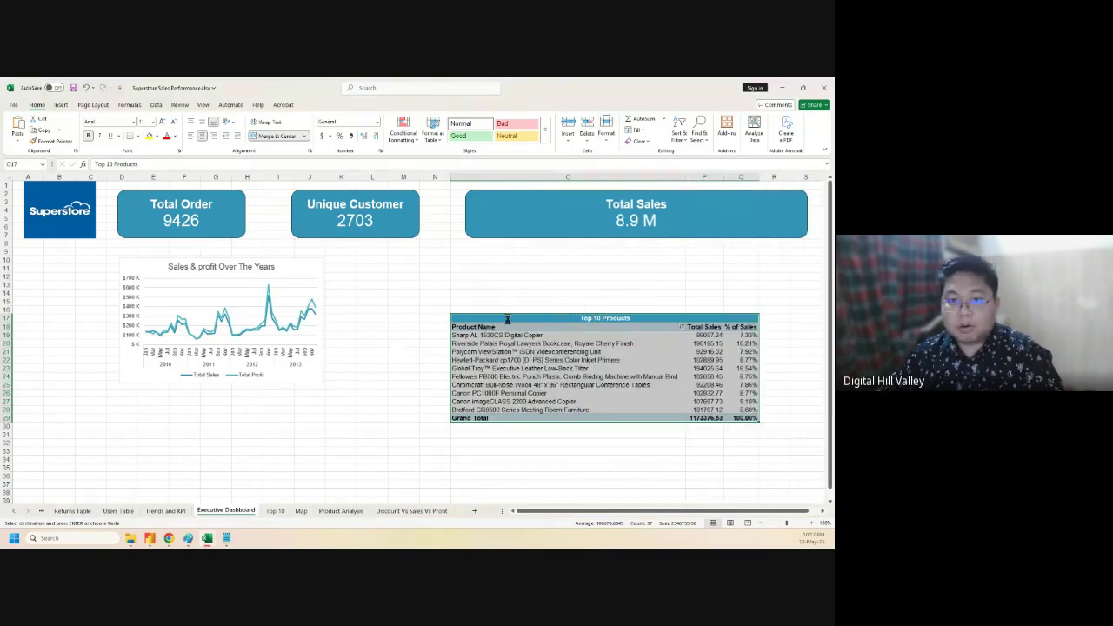
click(459, 259)
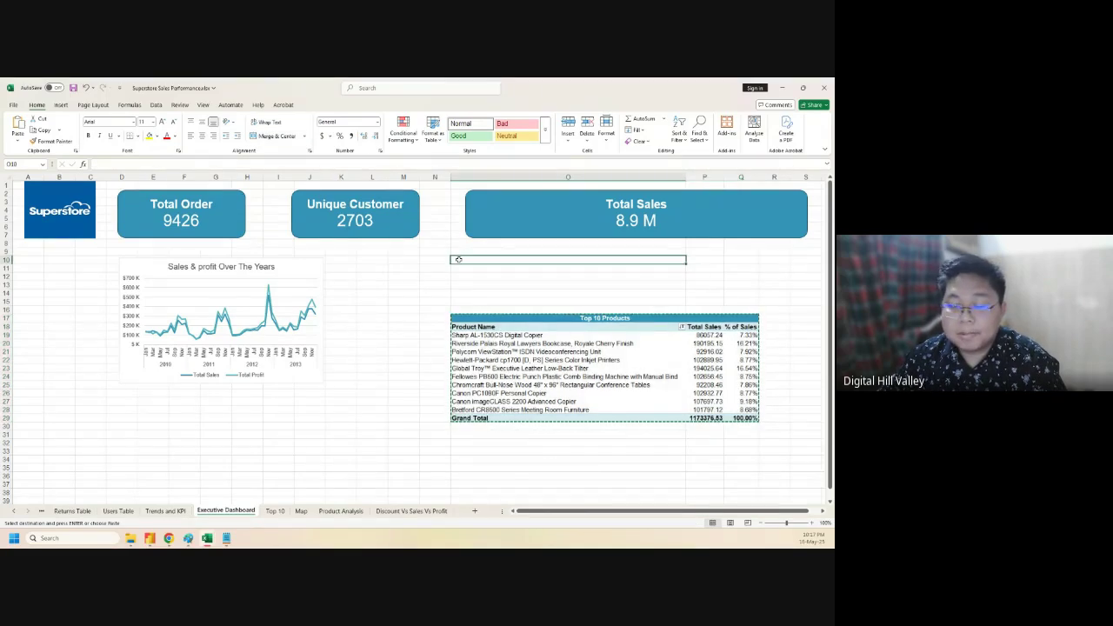
key(ctrl+v)
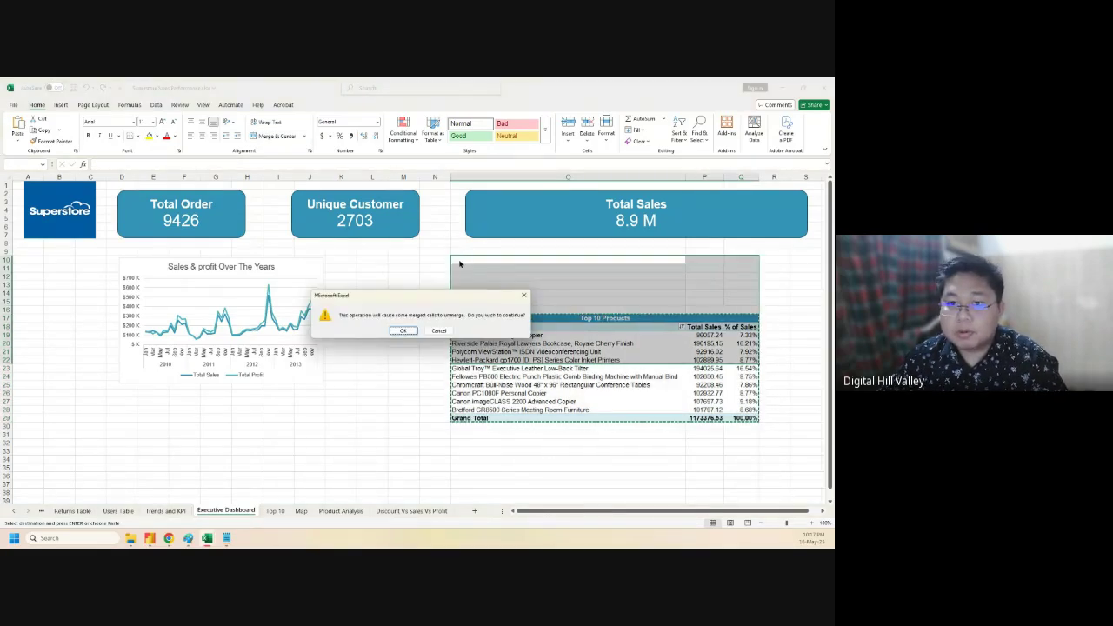
click(402, 331)
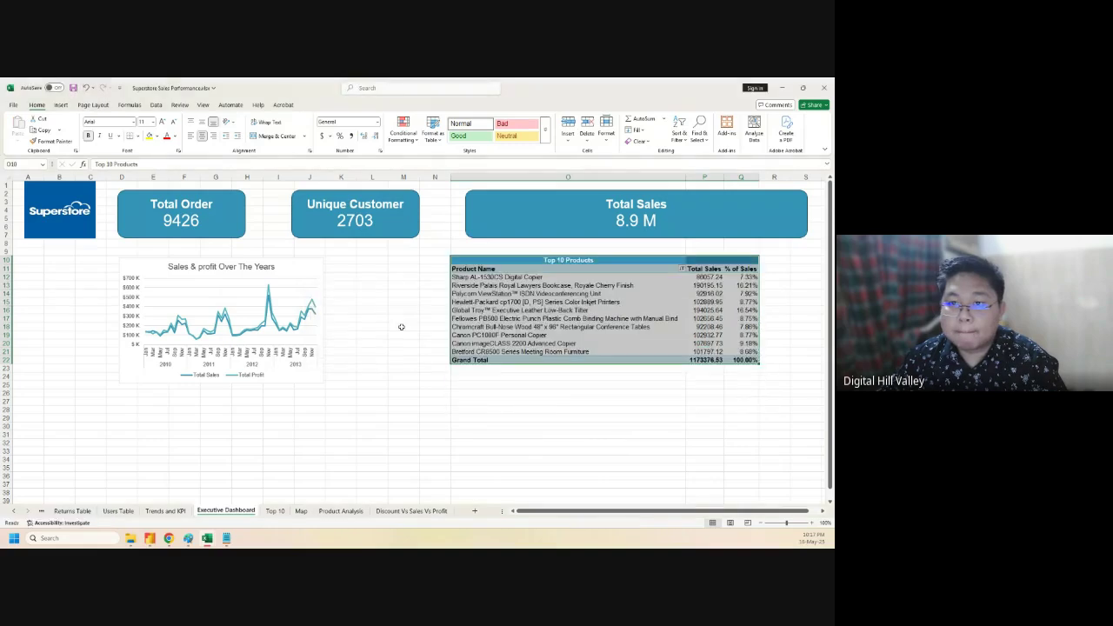
click(548, 407)
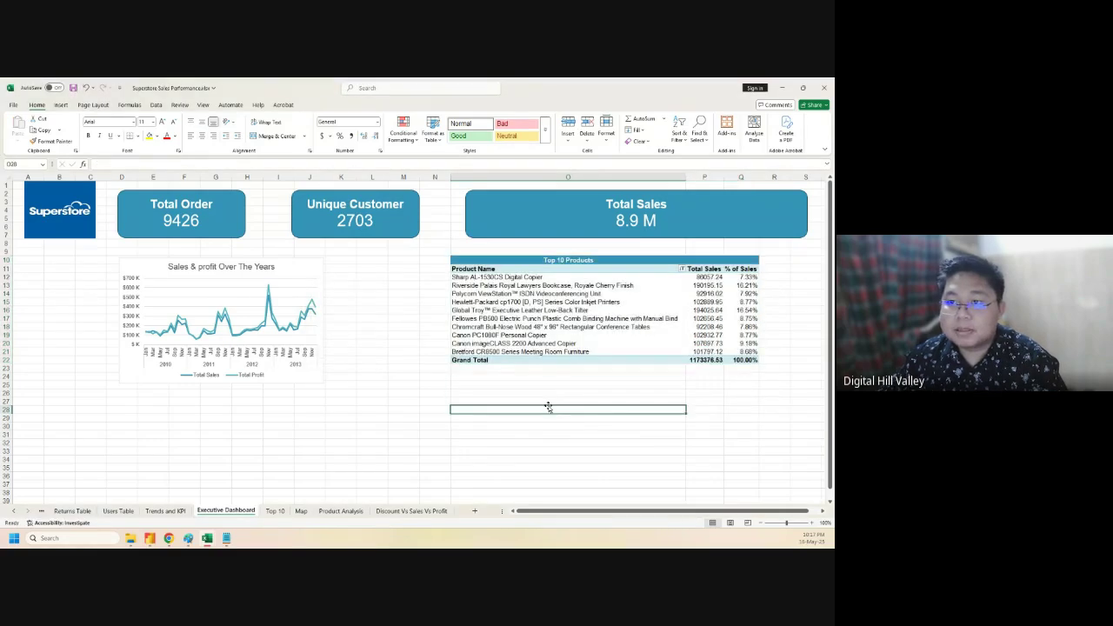
click(654, 208)
- Narrow the Total Sales card, move Unique Customer aside, and set Total Sales in the first slot
drag(810, 213, 563, 220)
click(692, 226)
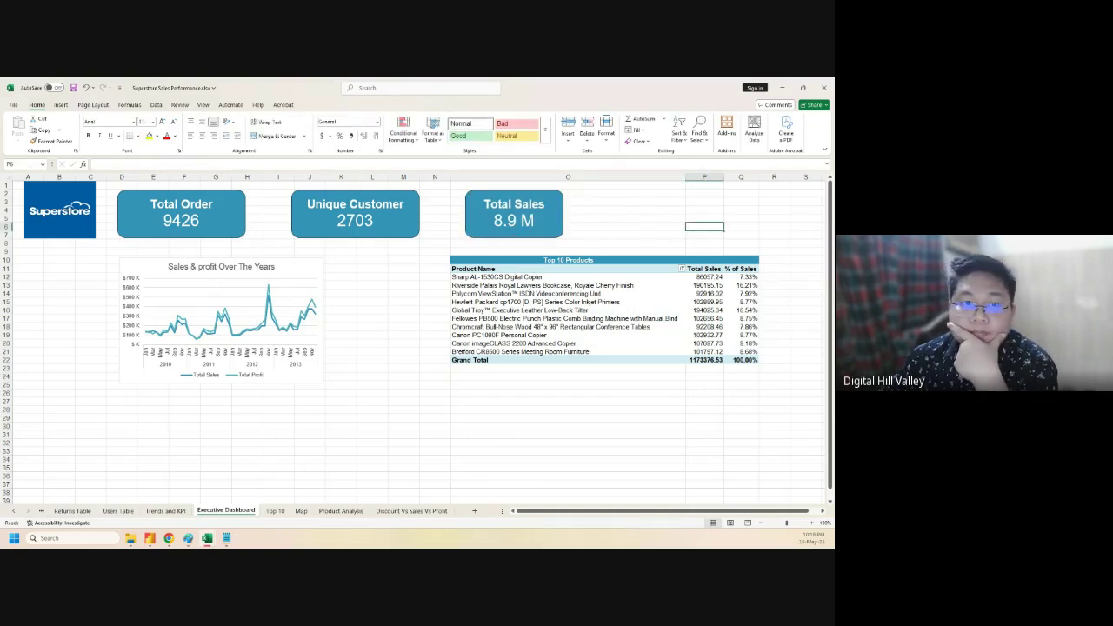
drag(318, 196, 143, 196)
click(486, 200)
drag(486, 200, 160, 192)
drag(213, 215, 246, 215)
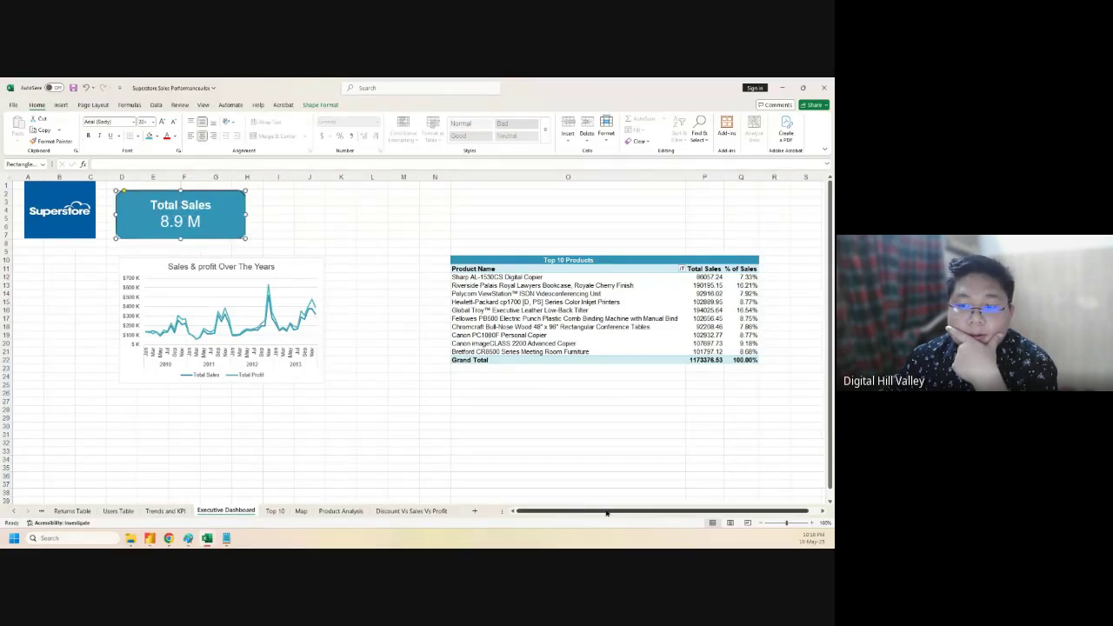
drag(609, 515, 583, 518)
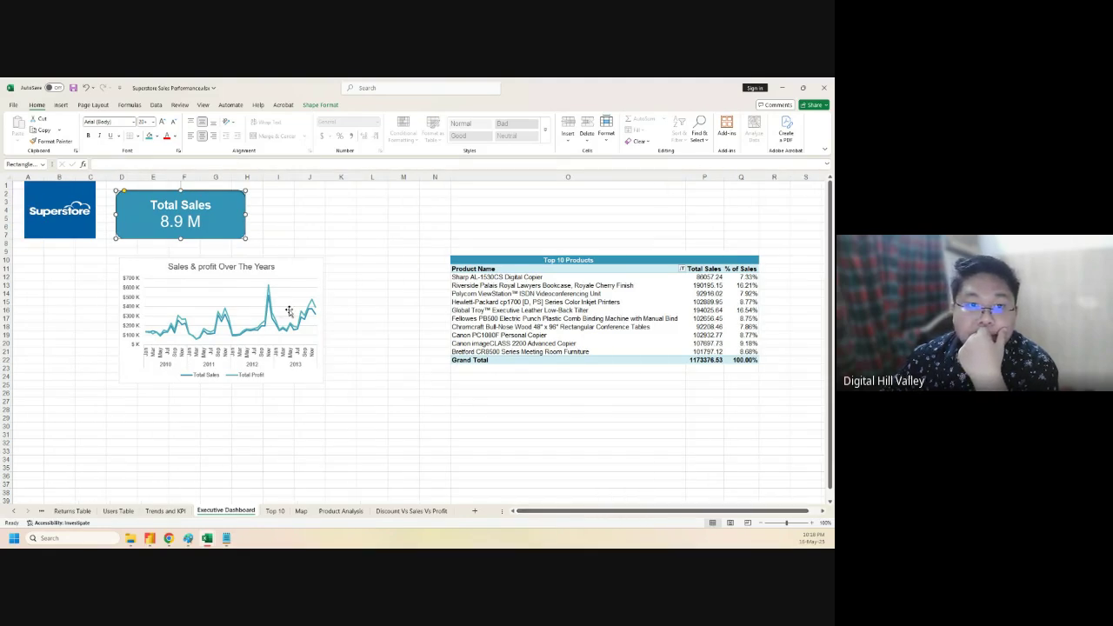
click(211, 265)
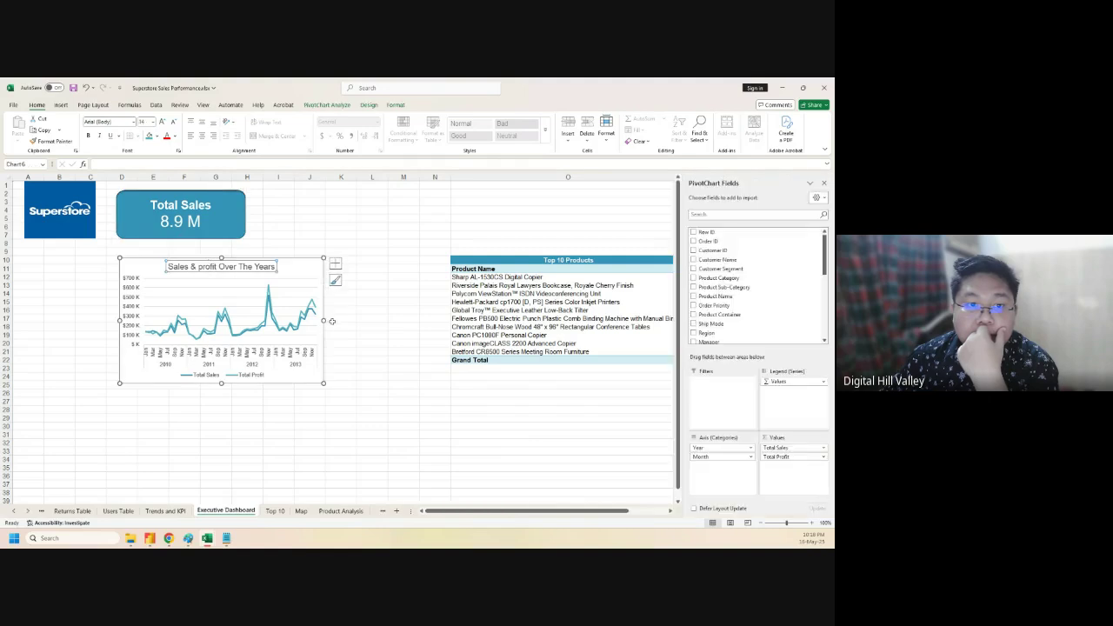
- Widen the Sales & profit chart to the right and make it shorter
click(299, 271)
drag(323, 321, 384, 330)
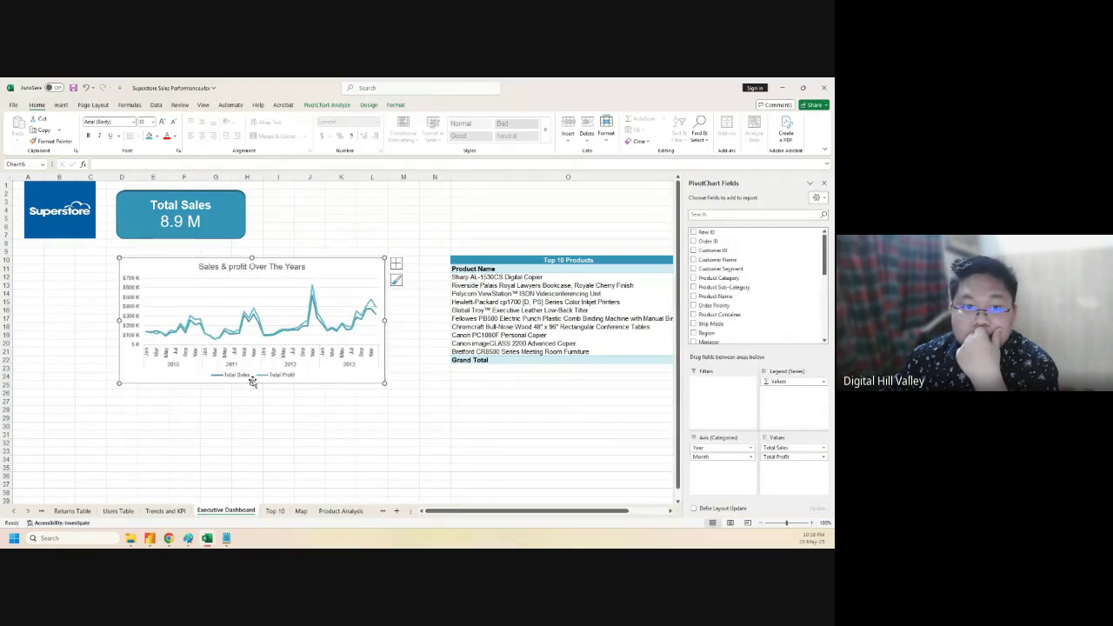
drag(252, 384, 258, 366)
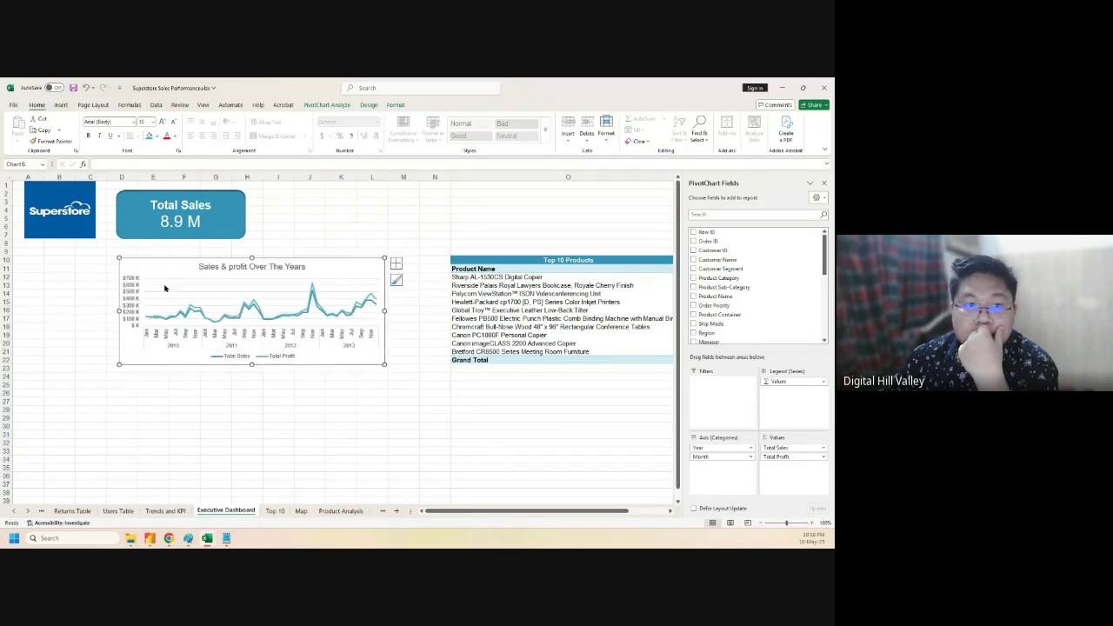
drag(172, 265, 171, 266)
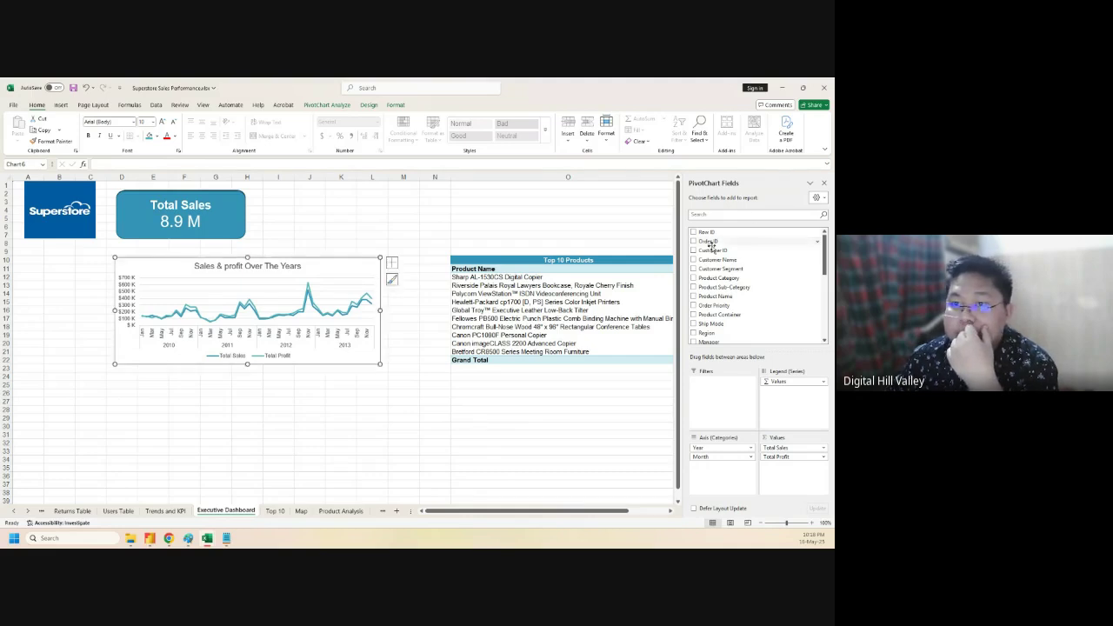
- Apply an Offset: Bottom Right shadow to the chart through Shape Effects
click(368, 105)
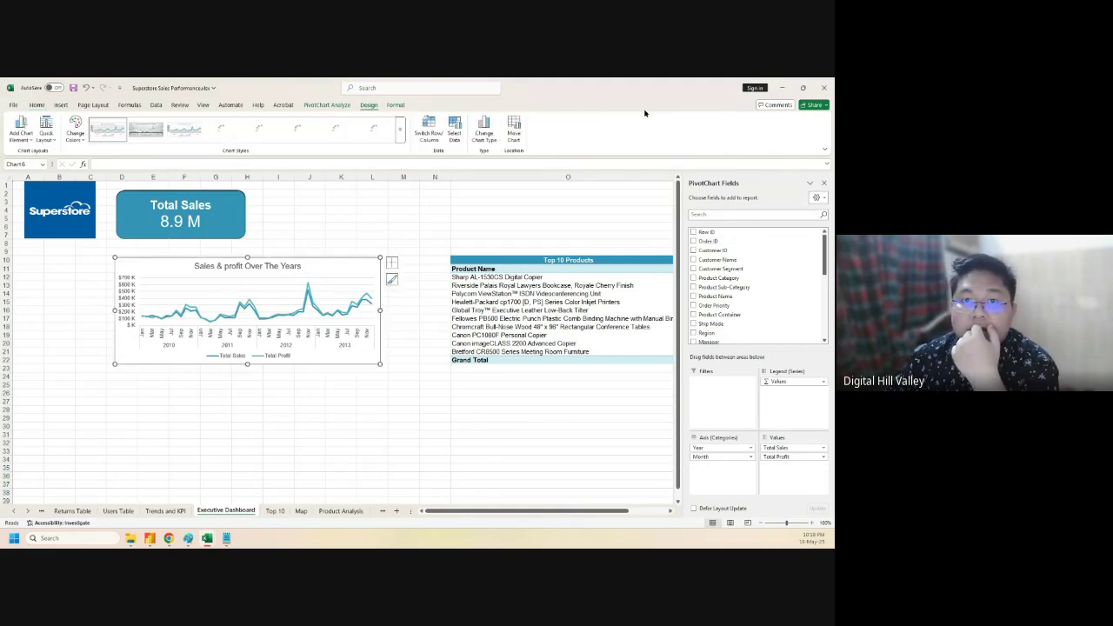
click(396, 105)
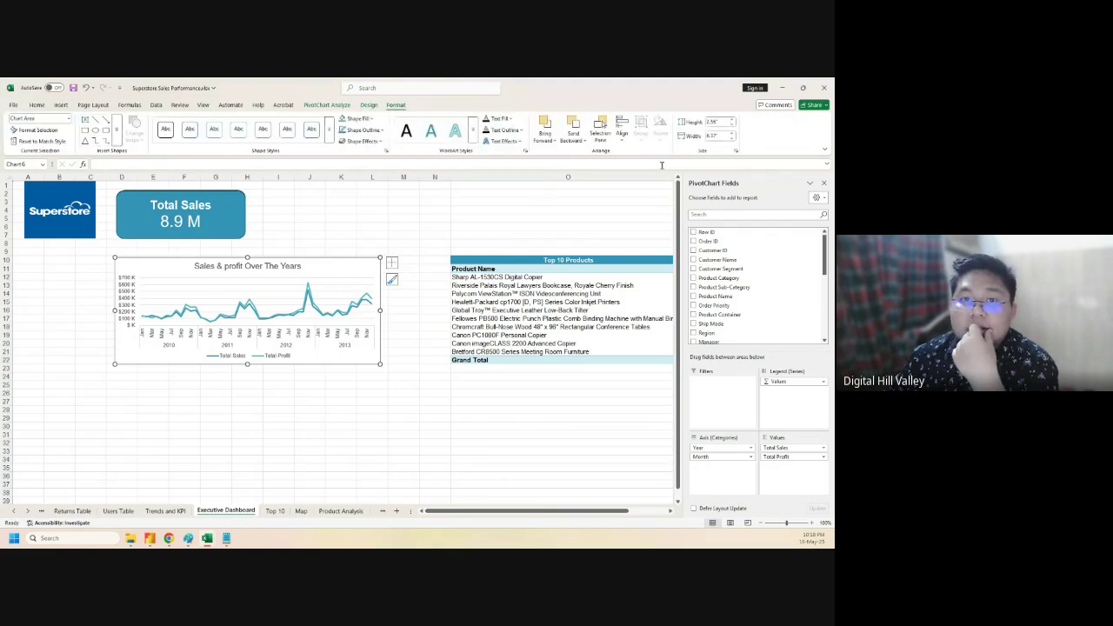
click(364, 141)
mouse_move(372, 178)
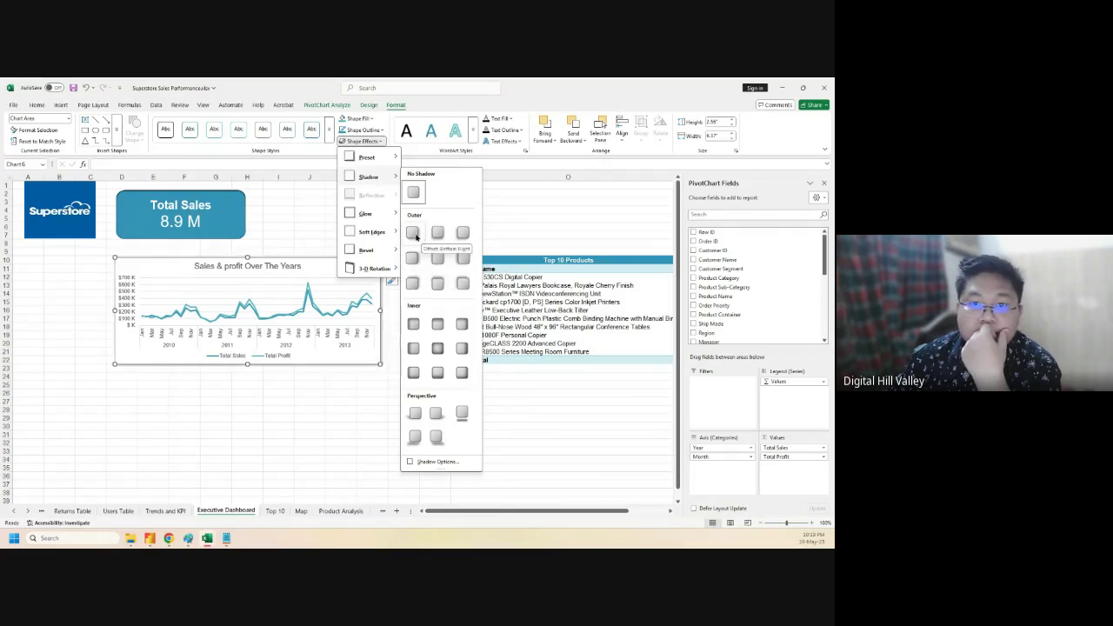
click(415, 235)
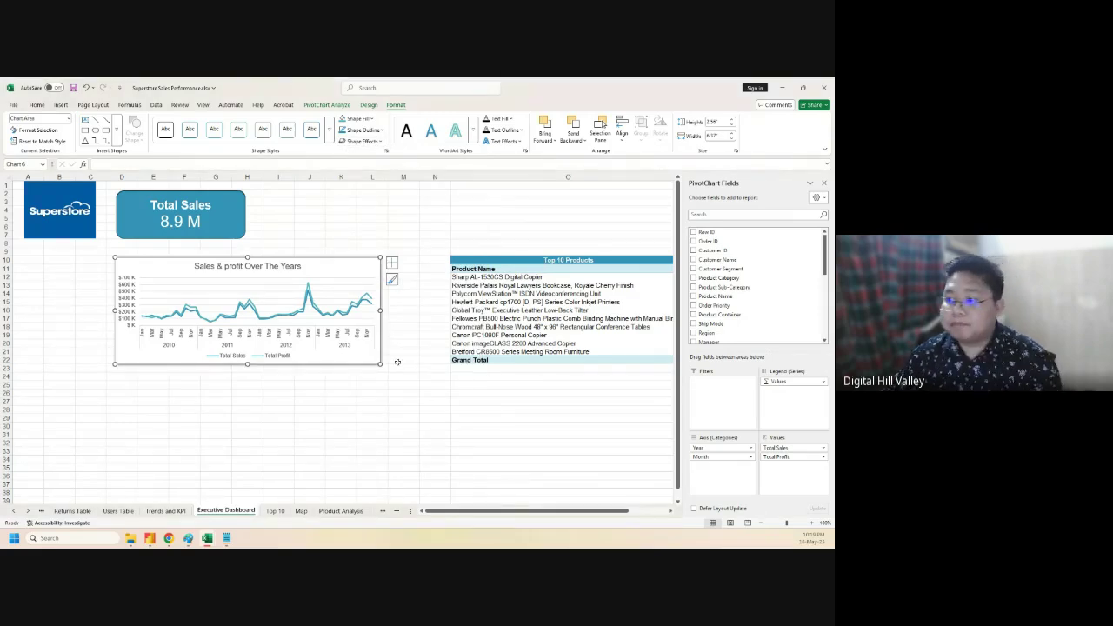
click(278, 409)
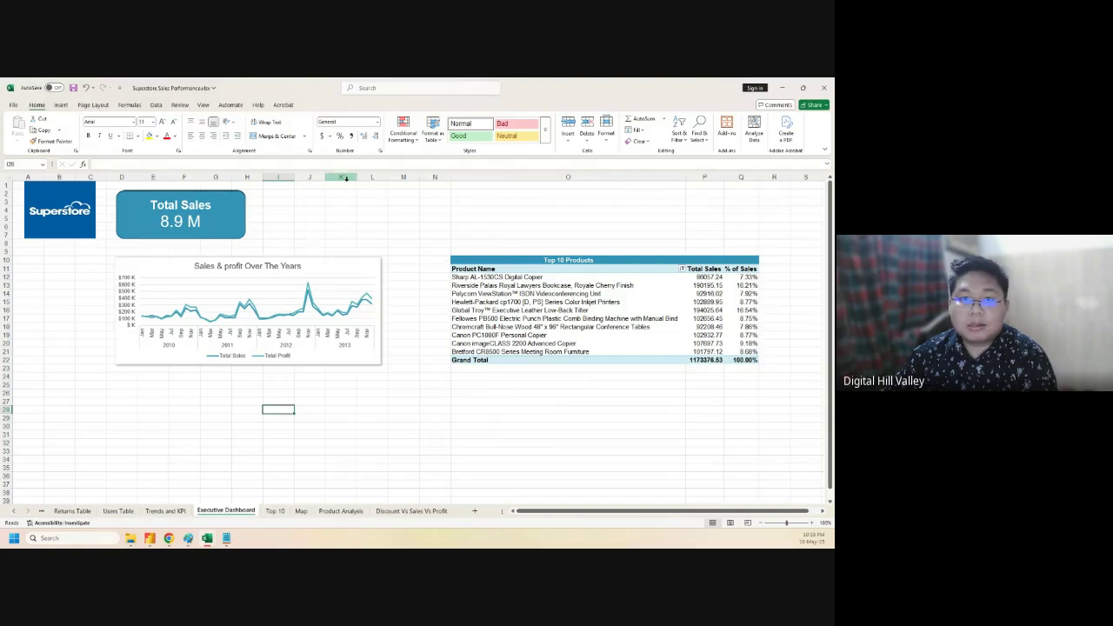
- Delete the empty columns M and N before the Top 10 Products table
drag(403, 176, 426, 176)
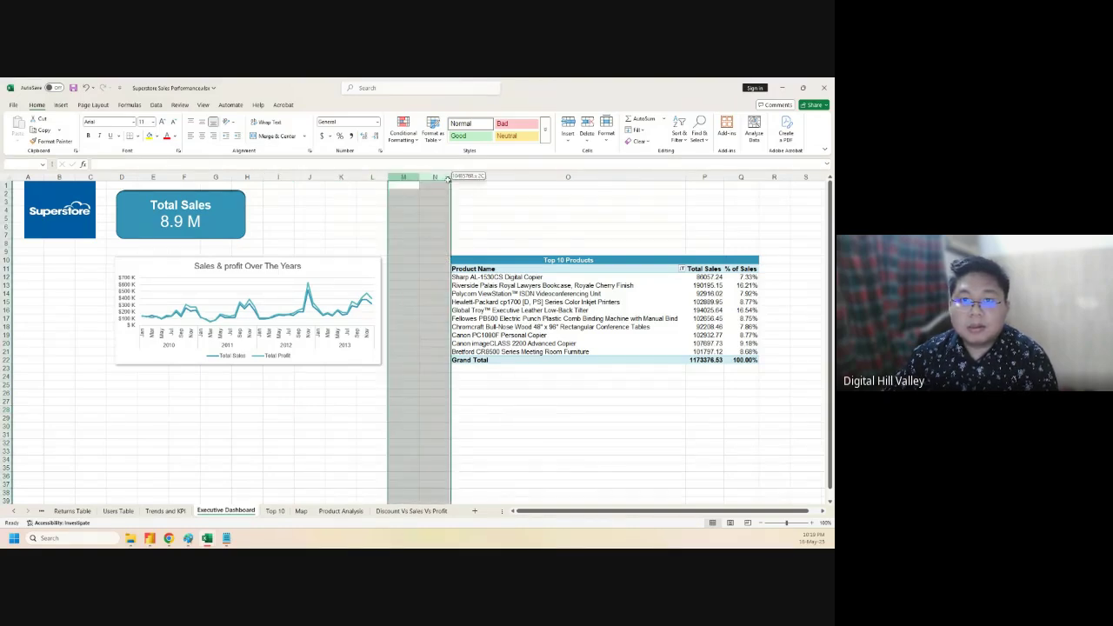
right_click(426, 177)
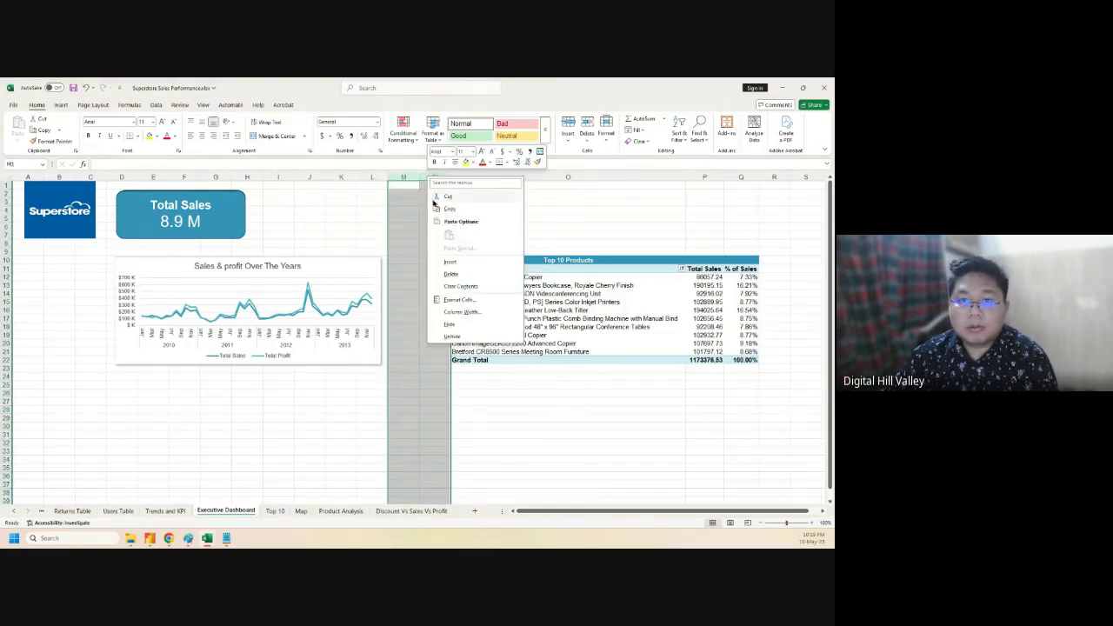
click(446, 275)
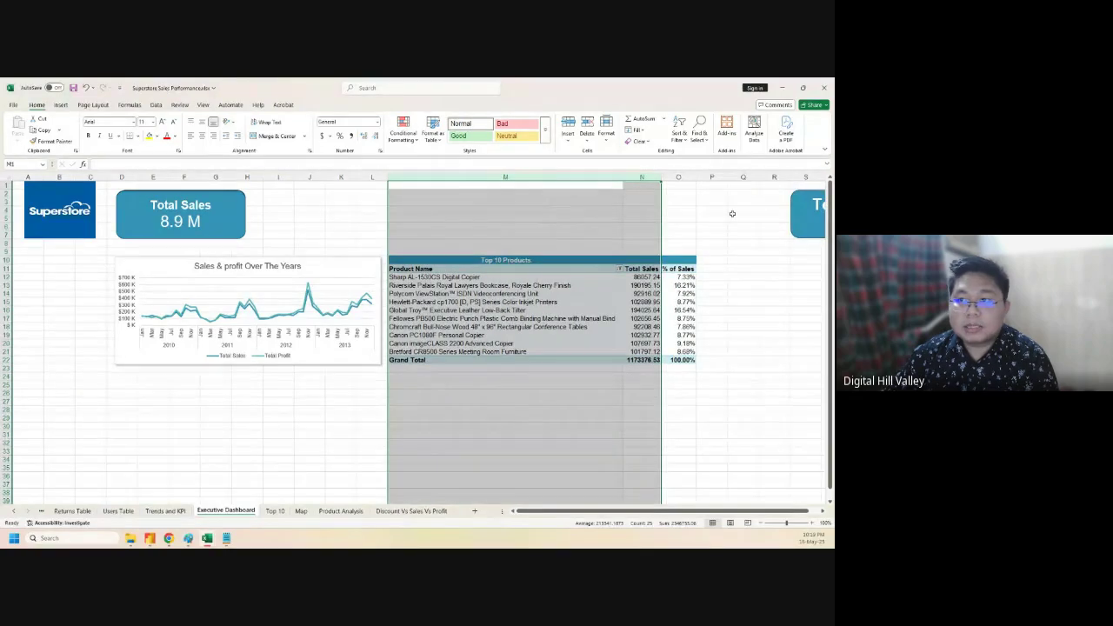
click(743, 209)
- Drag the Total Profit card so it sits over the Total Sales card
scroll(695, 512, right, 1)
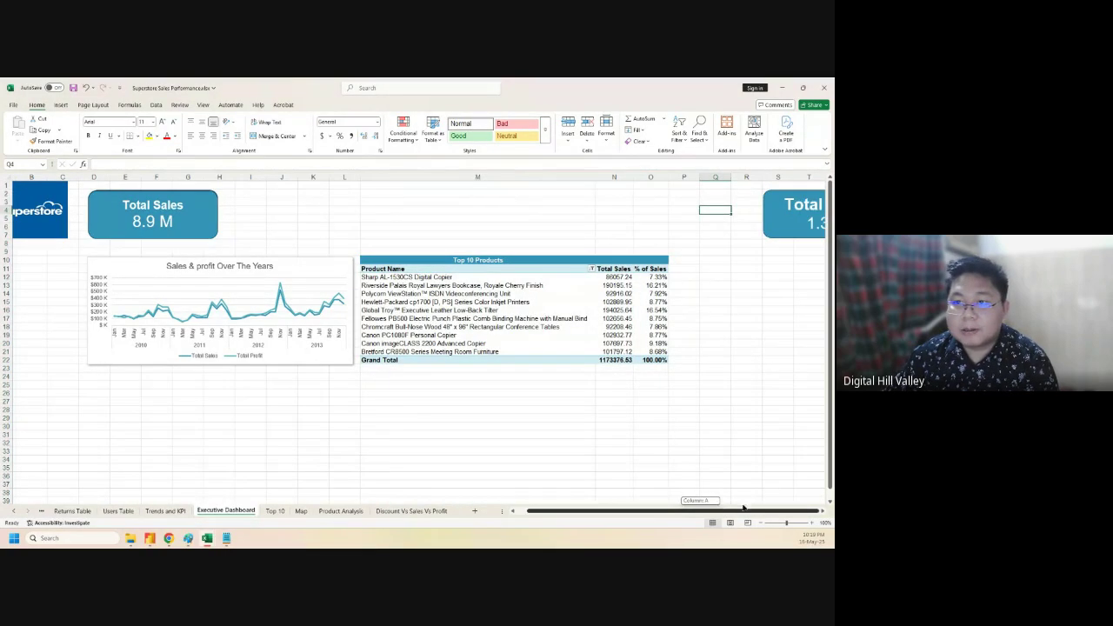
click(784, 224)
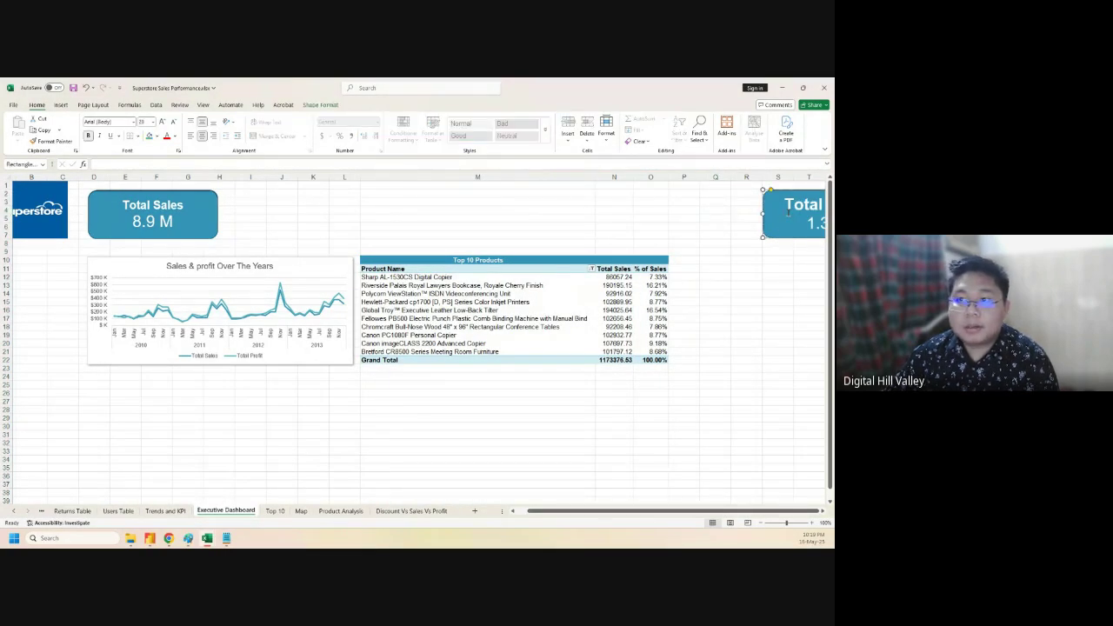
drag(786, 196, 110, 192)
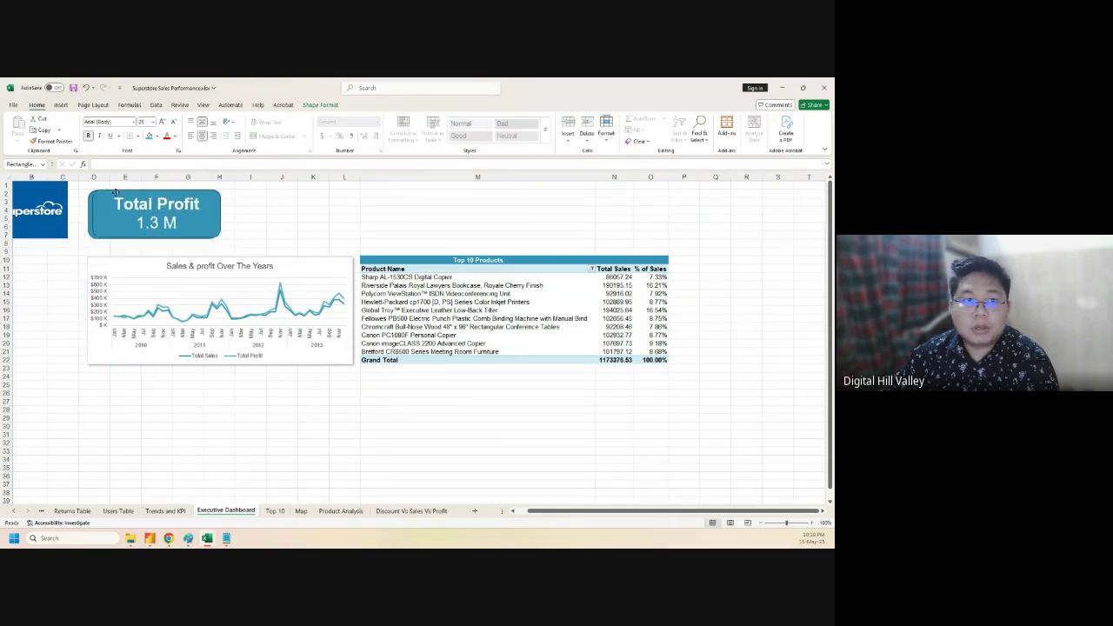
click(757, 233)
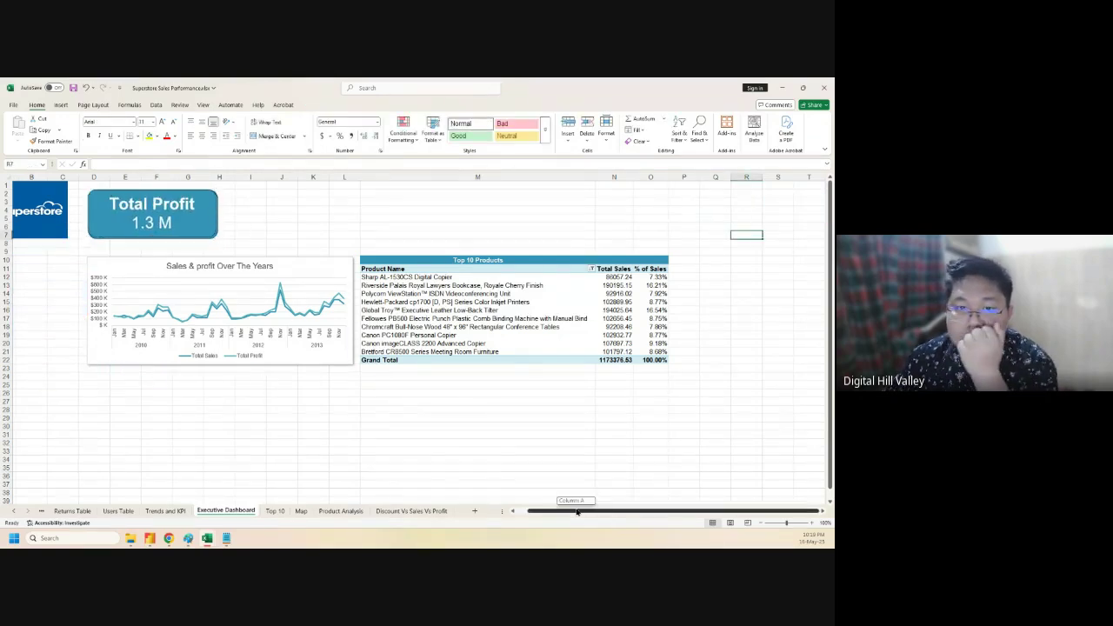
scroll(570, 509, left, 2)
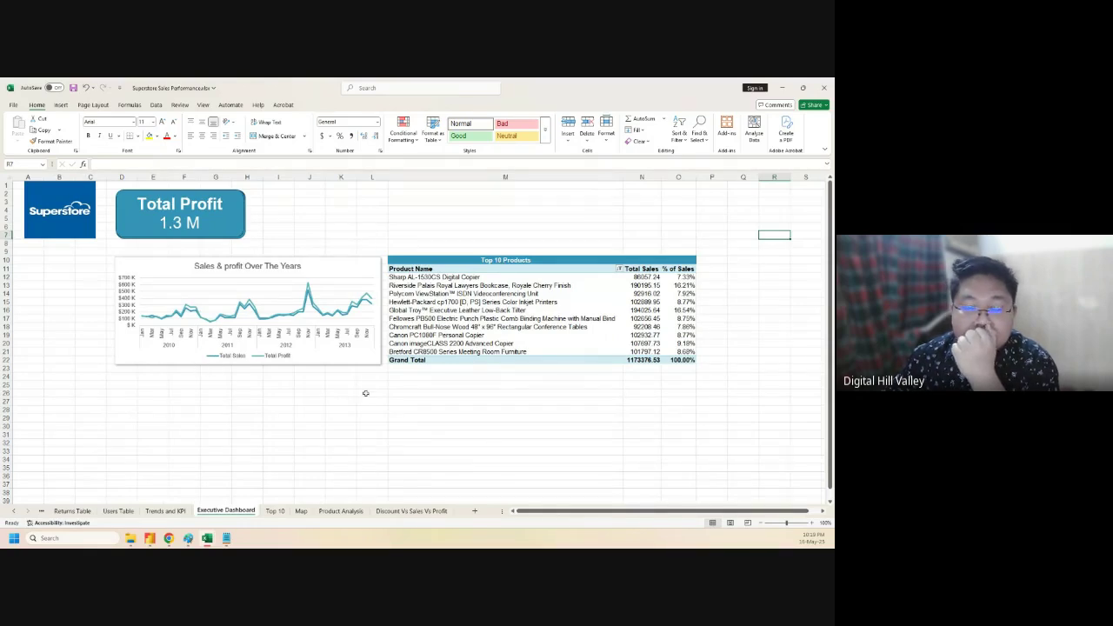
scroll(830, 398, down, 3)
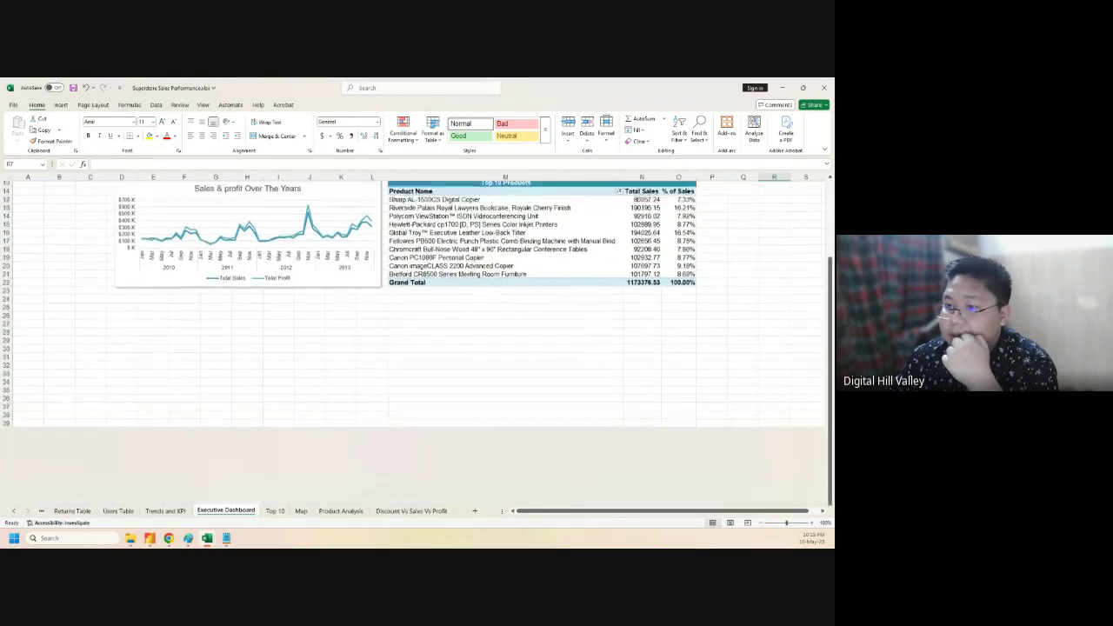
scroll(830, 398, up, 3)
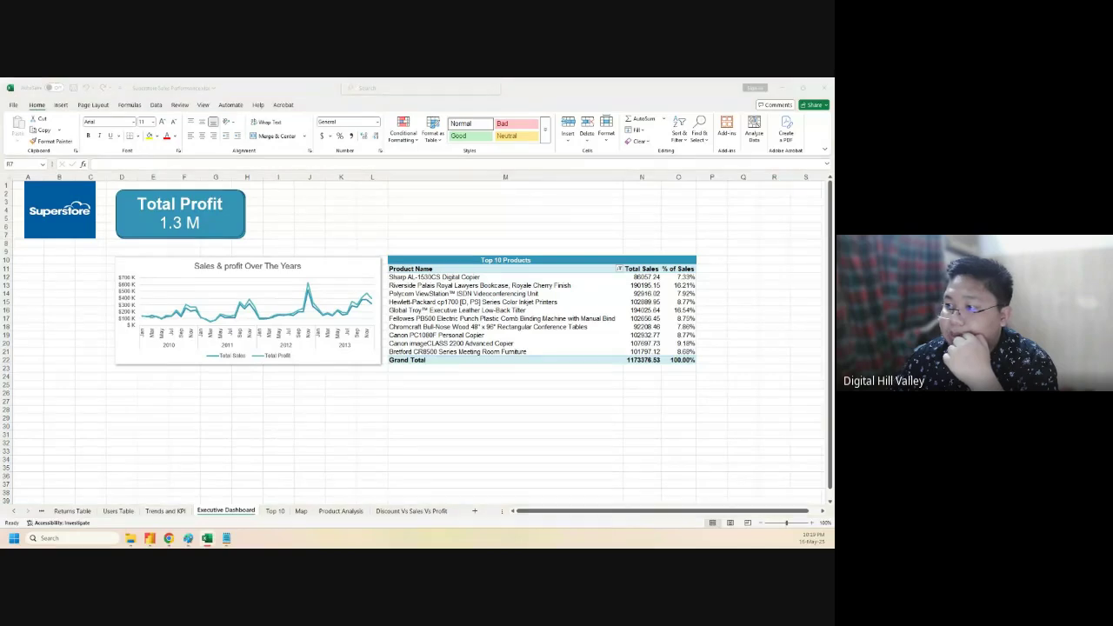
click(277, 513)
- Add the Sales field to the Top 10 Customers pivot values, giving Sum of Sales totalling 833738.61
scroll(525, 342, down, 6)
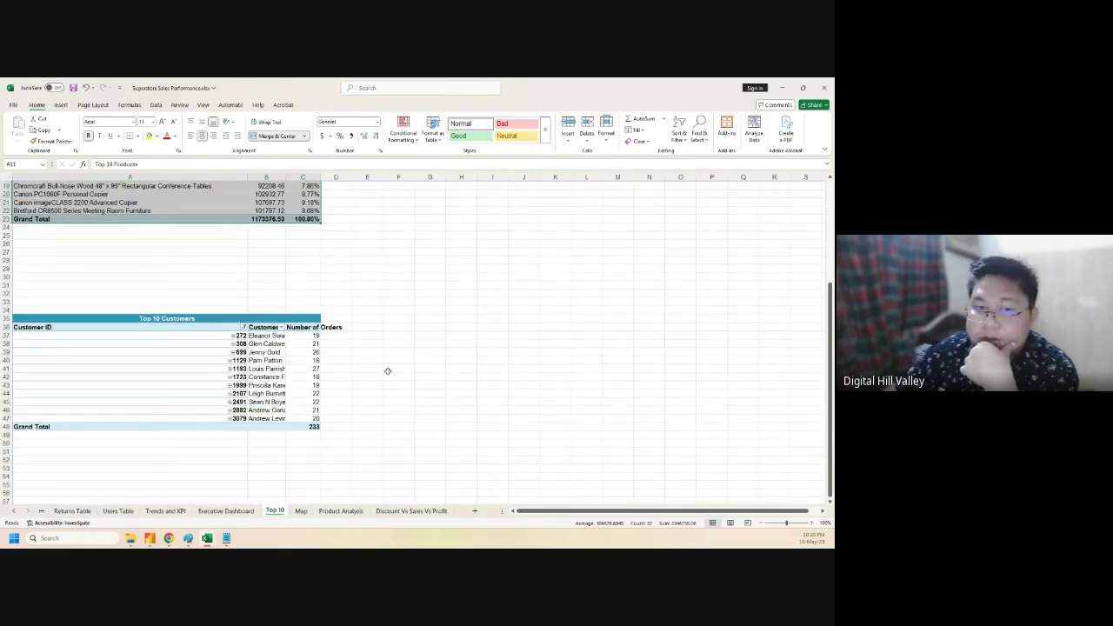
click(160, 368)
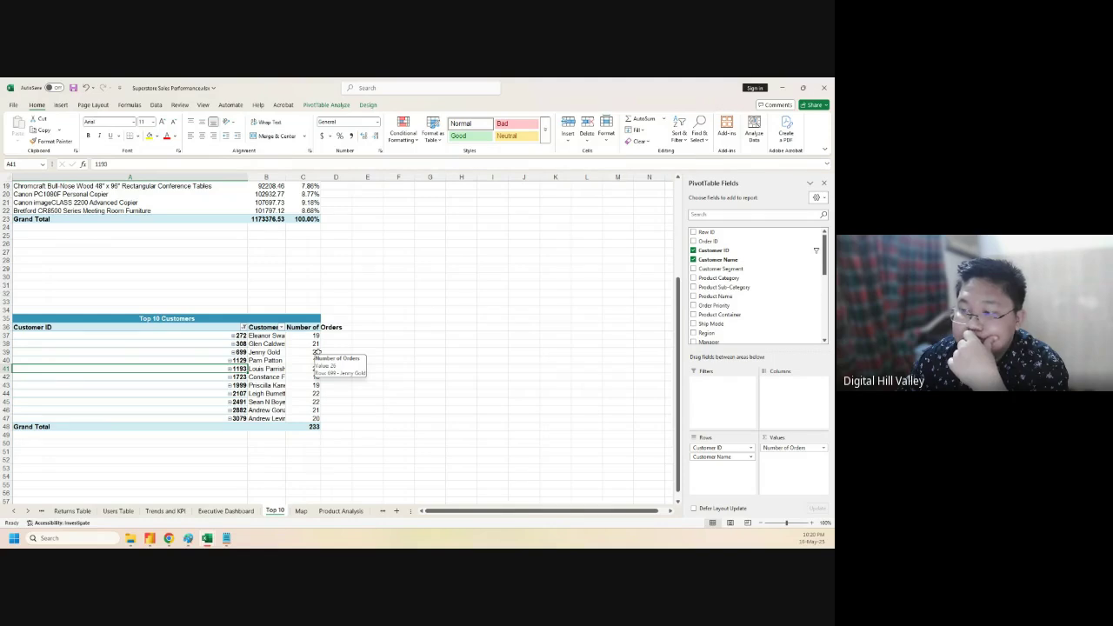
click(314, 351)
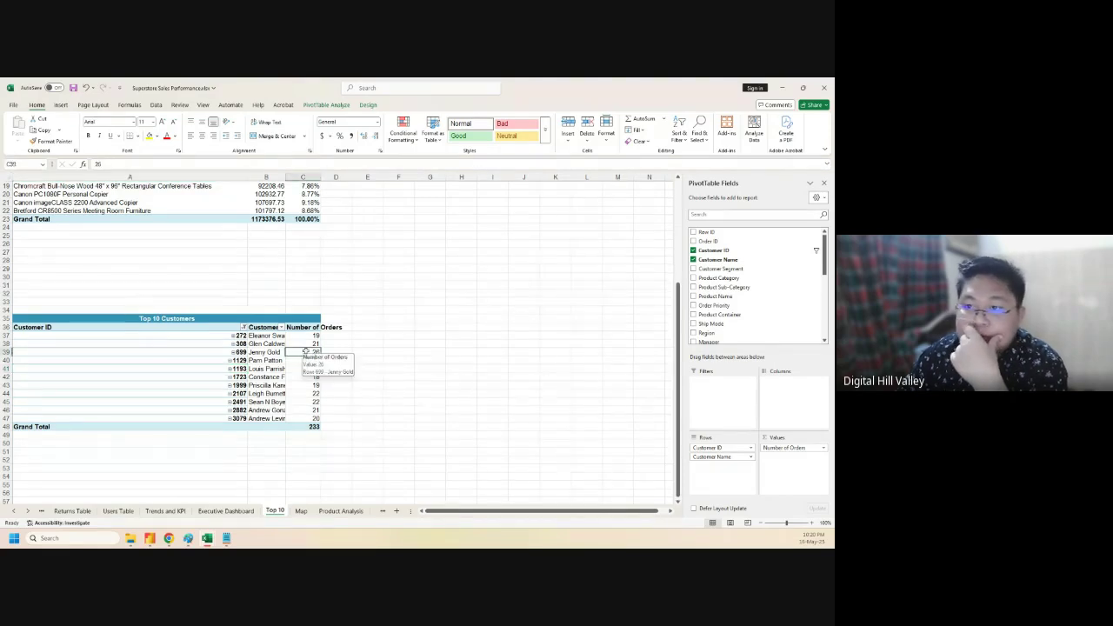
scroll(758, 326, down, 3)
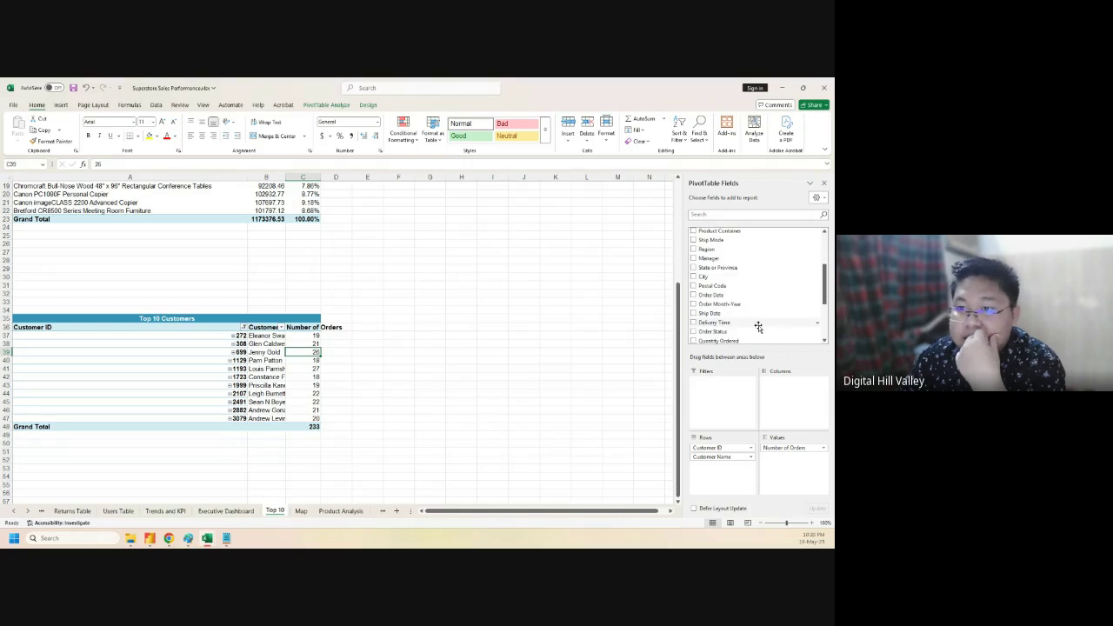
scroll(758, 327, down, 2)
scroll(758, 329, down, 2)
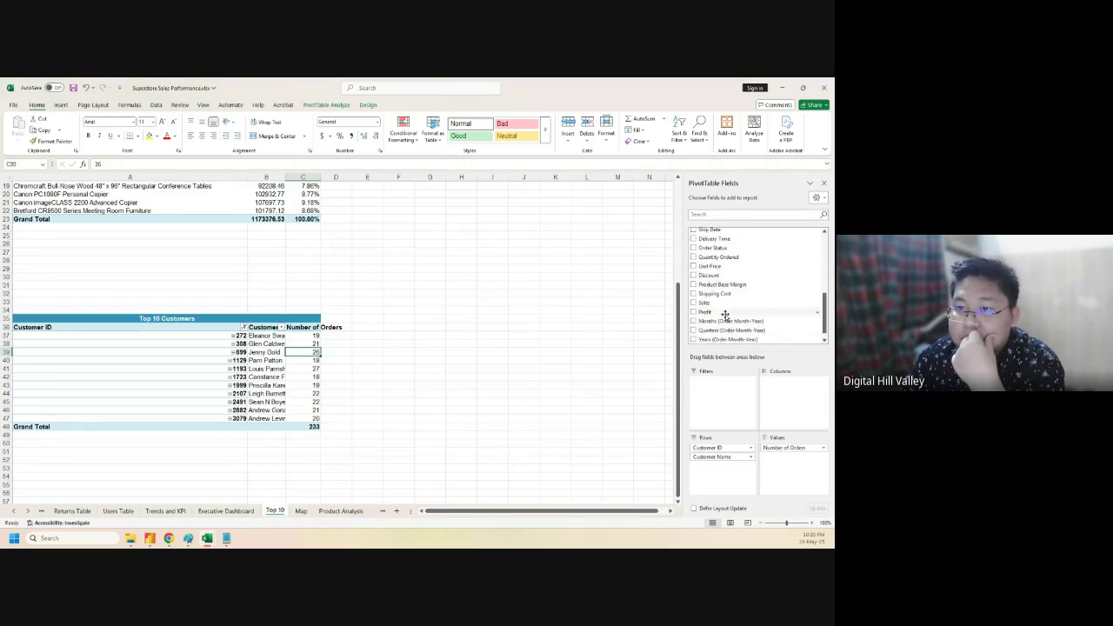
drag(725, 303, 793, 459)
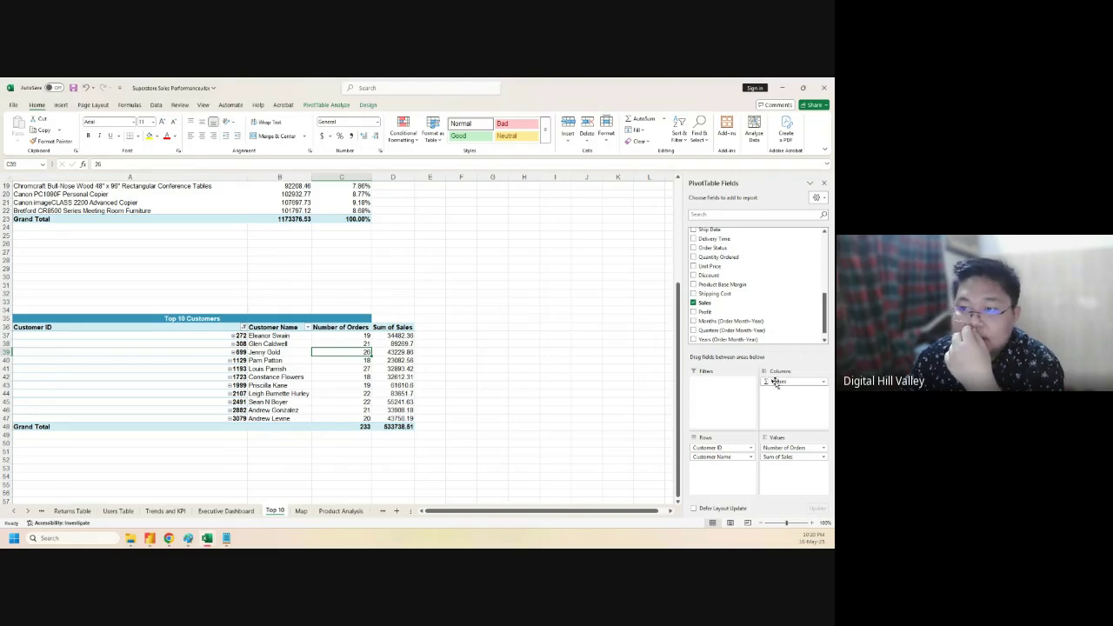
click(787, 458)
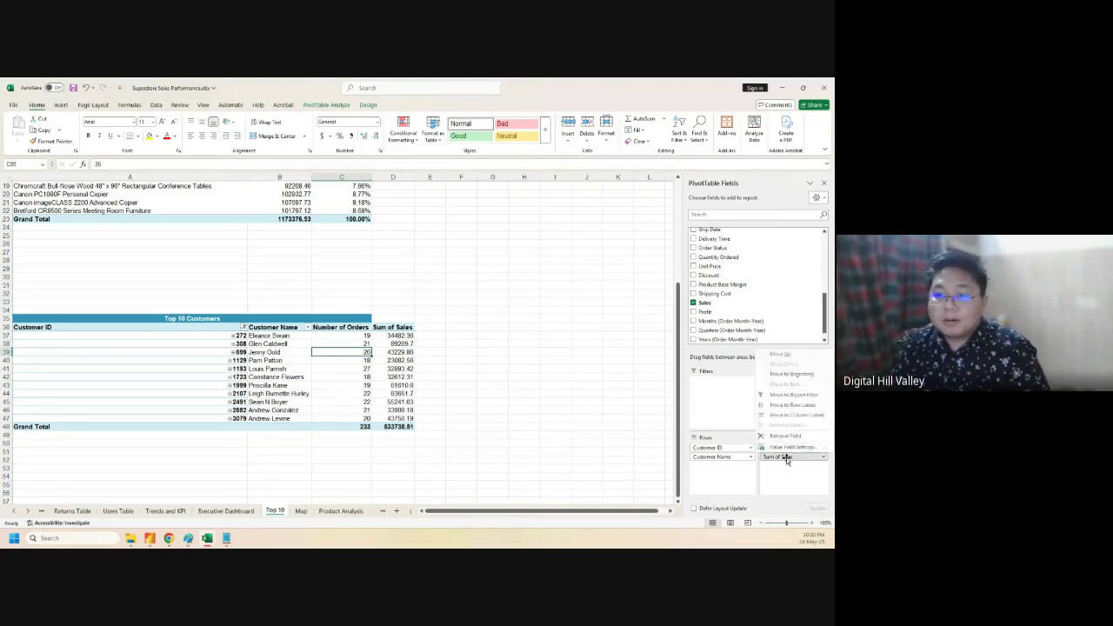
click(579, 425)
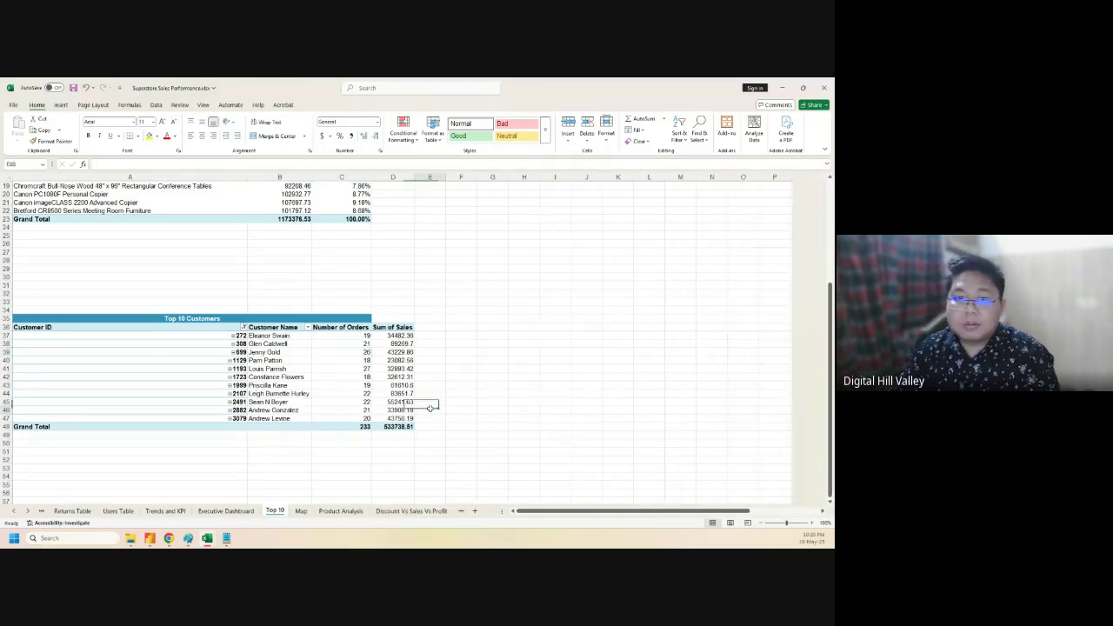
- Give the Sum of Sales value field the custom name 'Total Sales'
double_click(392, 327)
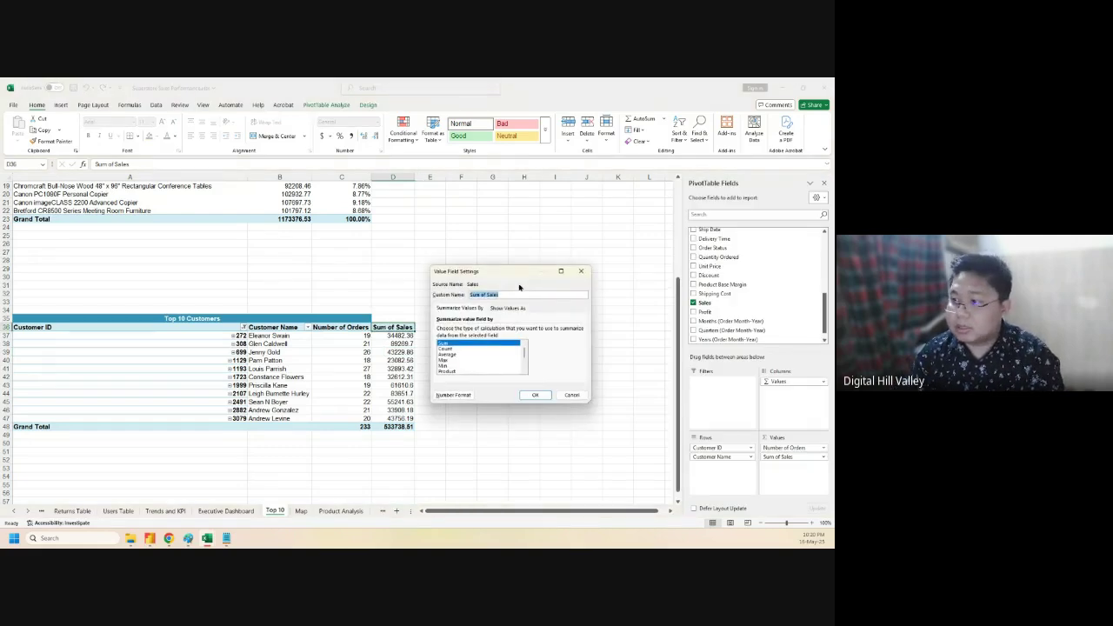
text(T)
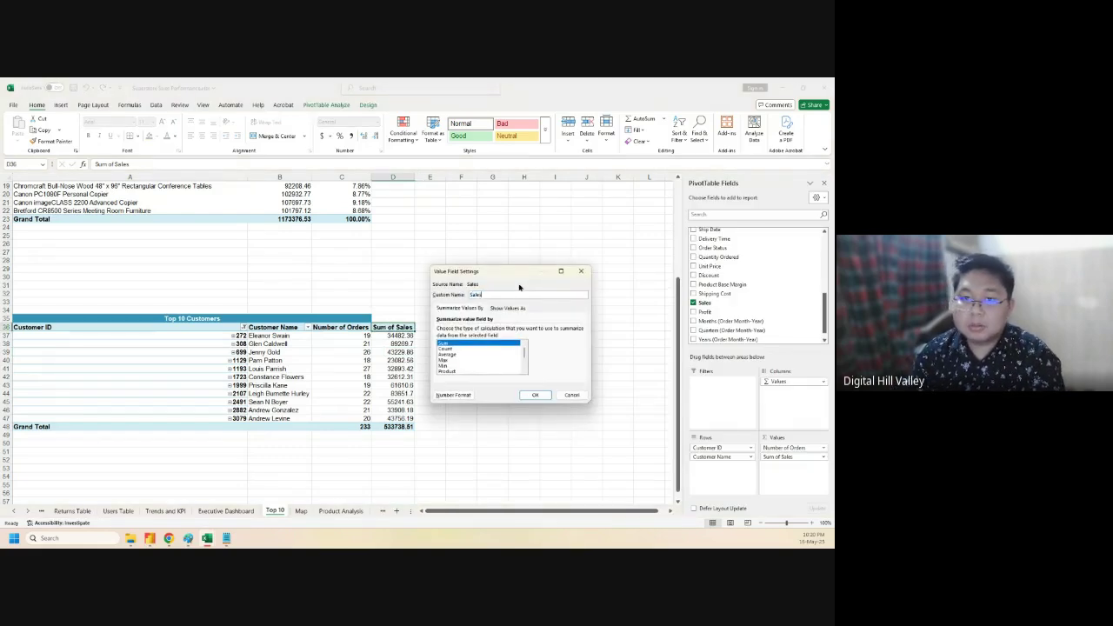
text(ales)
key(Return)
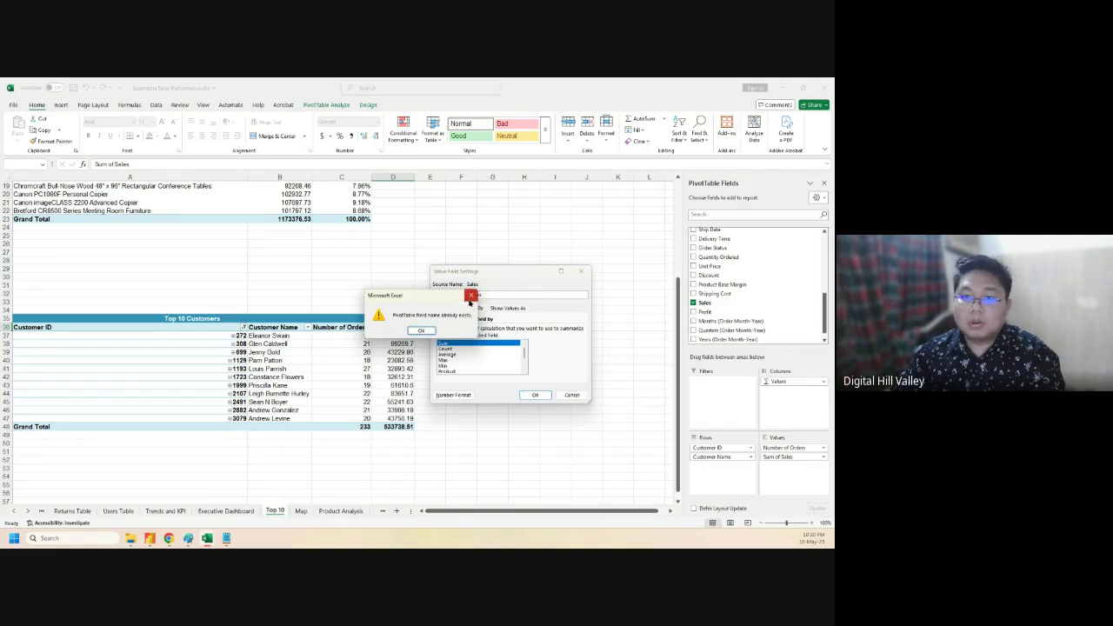
key(Return)
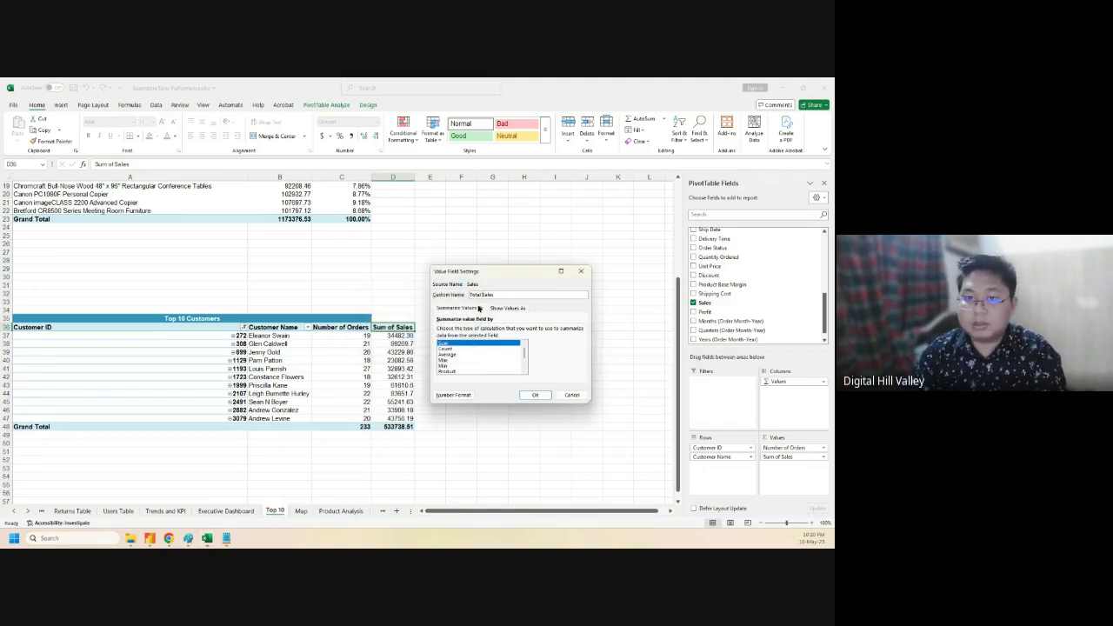
key(Return)
click(480, 369)
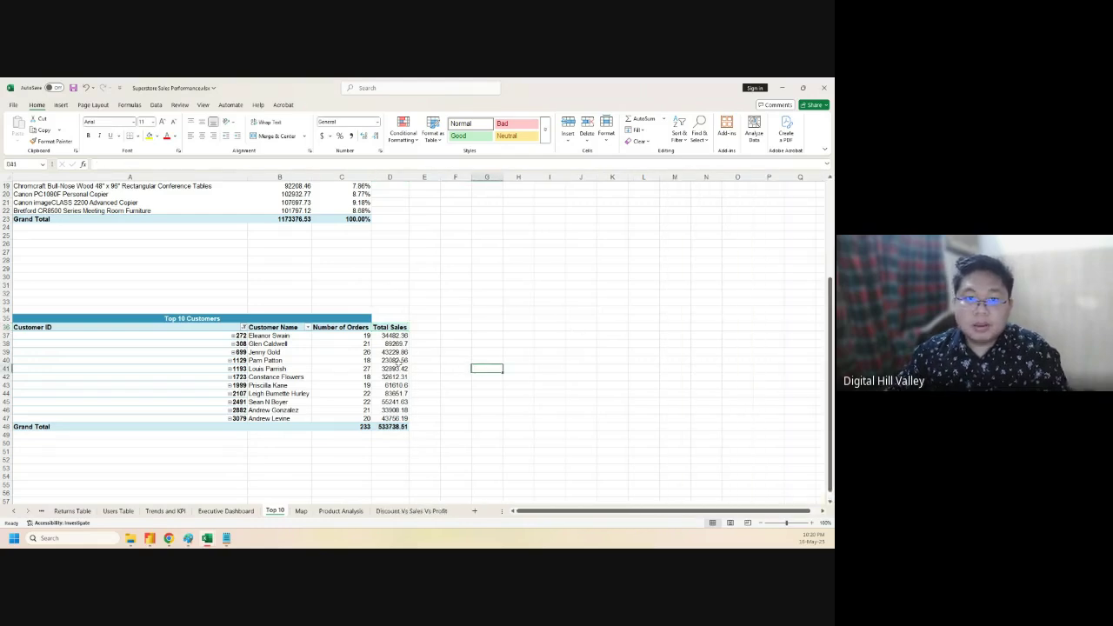
- Select customer names B36:B47 together with Total Sales D36:D47 as chart data
click(449, 370)
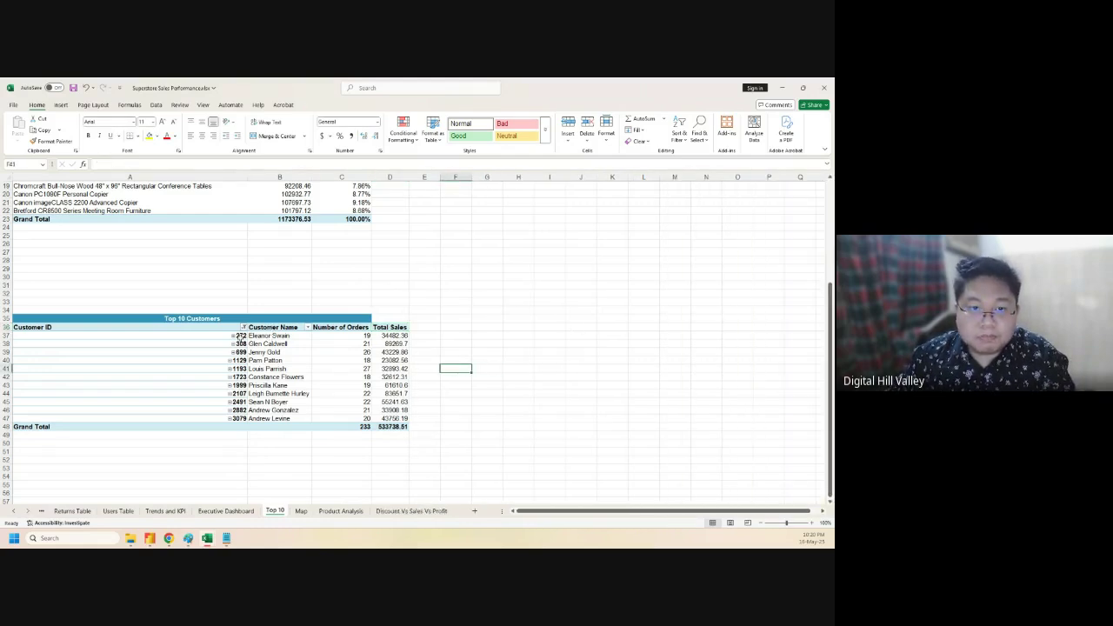
click(265, 336)
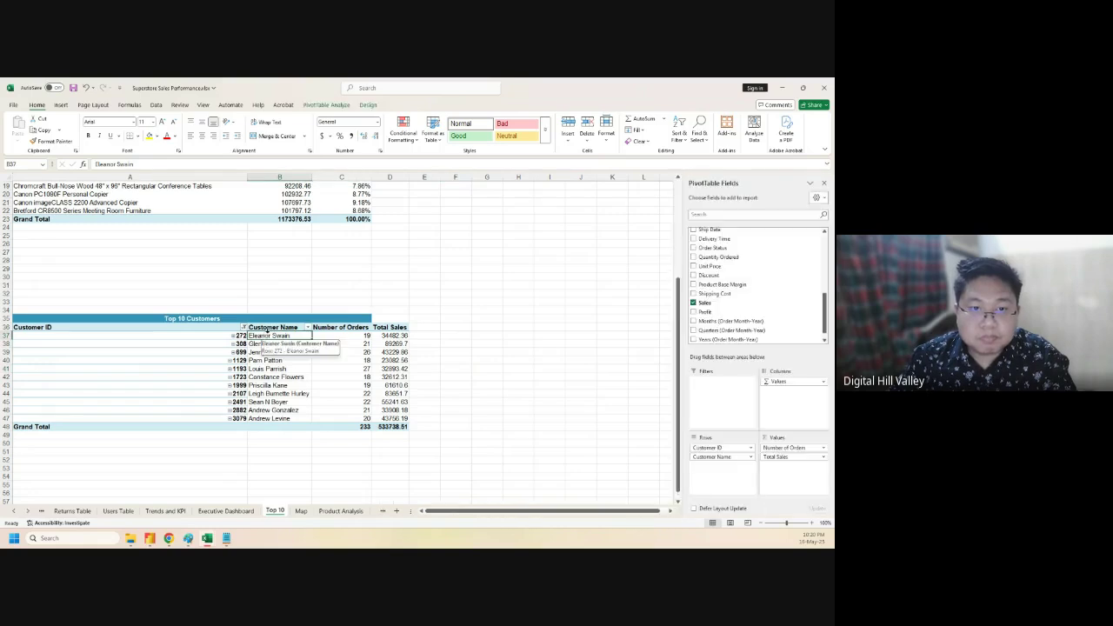
drag(270, 328, 273, 419)
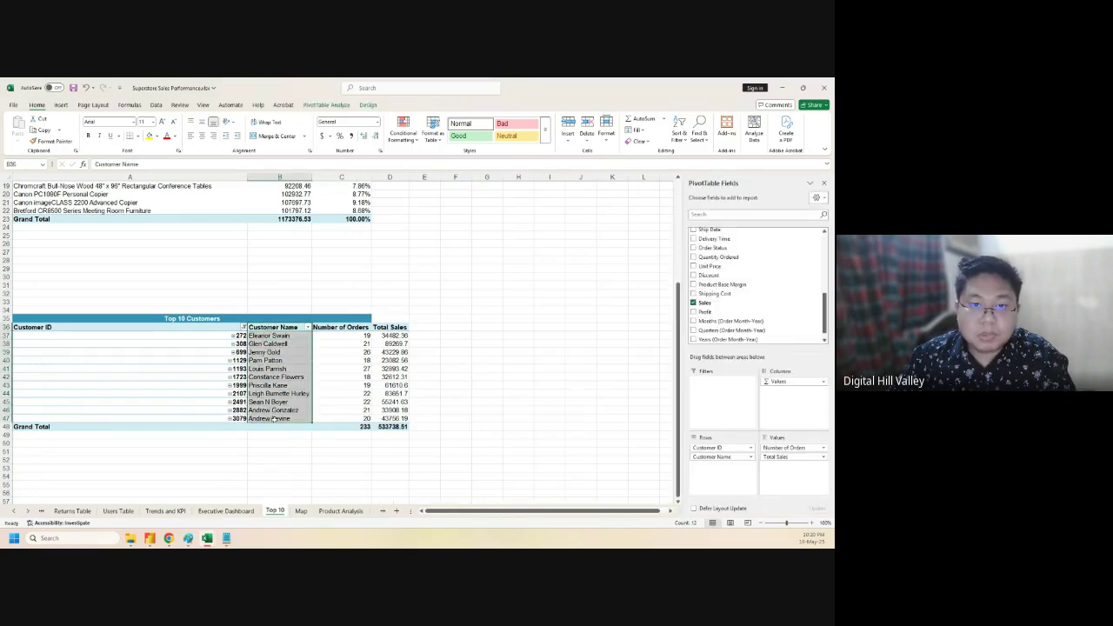
drag(392, 328, 390, 360)
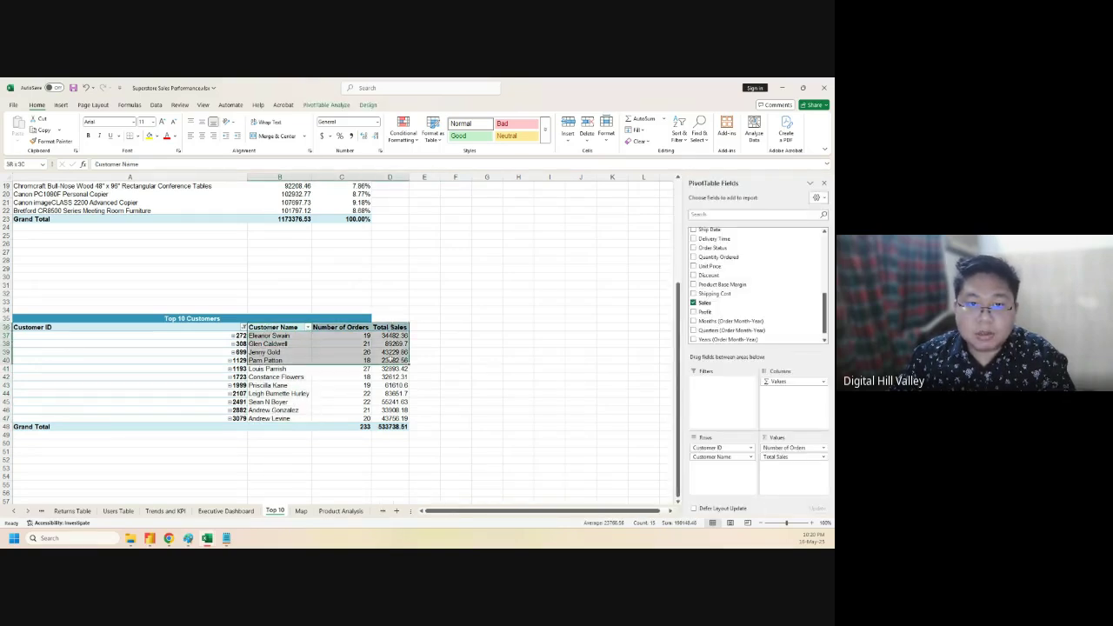
drag(279, 327, 277, 419)
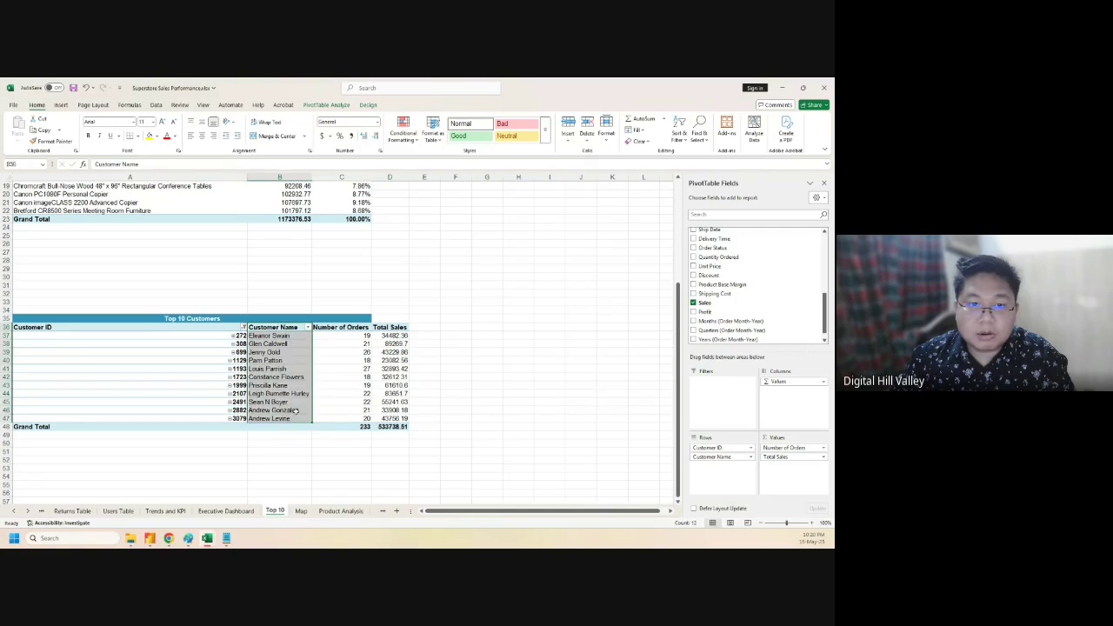
click(390, 326)
drag(300, 346, 280, 419)
drag(392, 327, 392, 418)
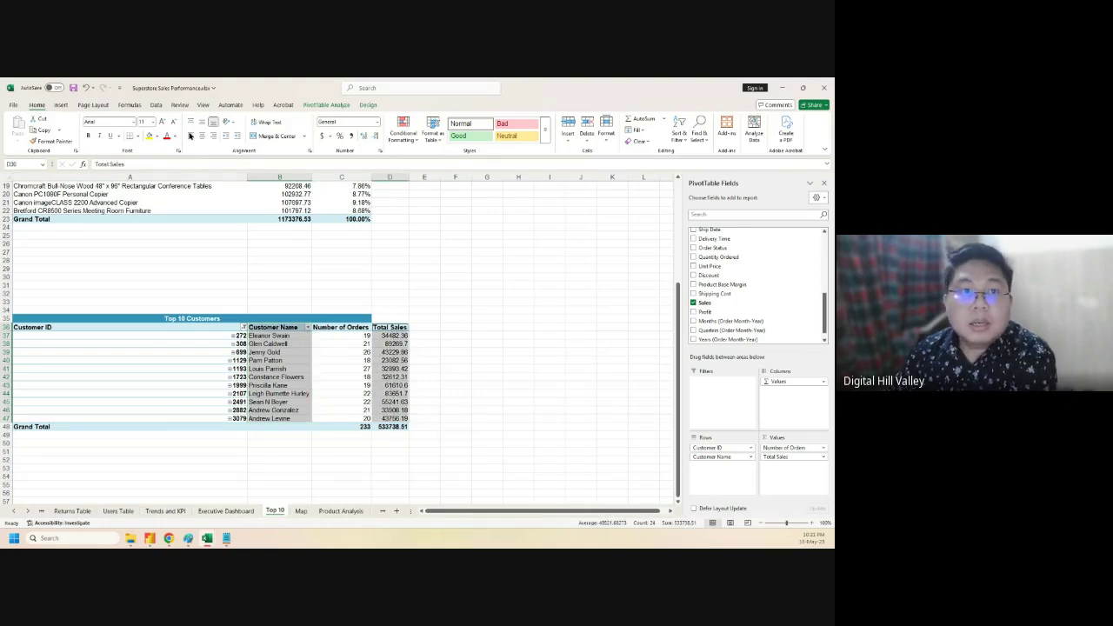
click(62, 106)
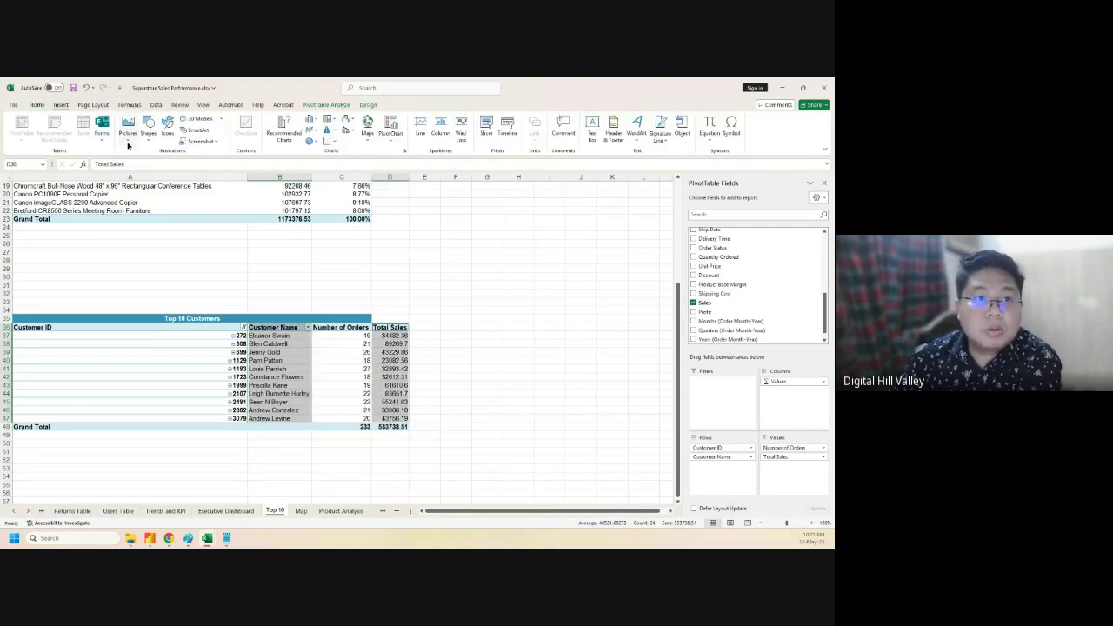
- Insert a Clustered Column pivot chart from the All Charts list in Recommended Charts
click(284, 126)
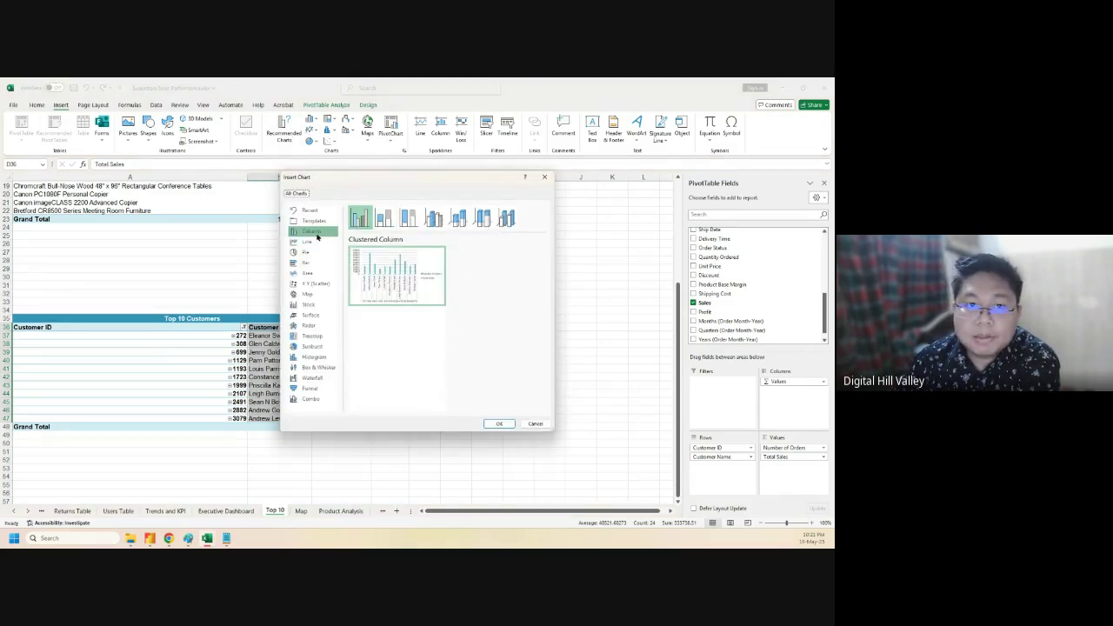
mouse_move(391, 281)
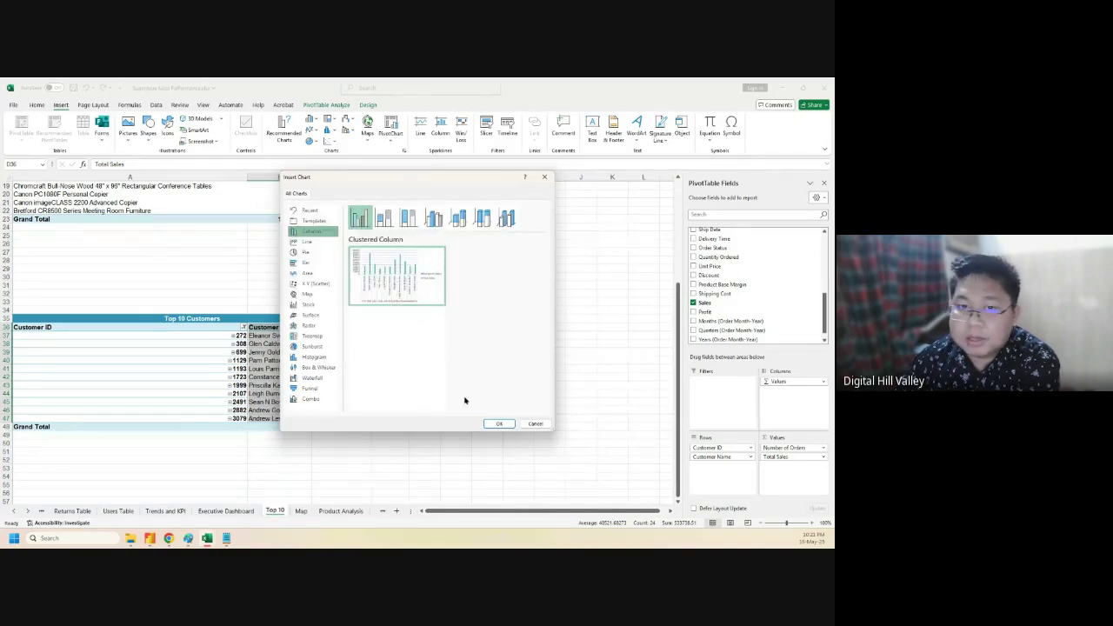
click(499, 424)
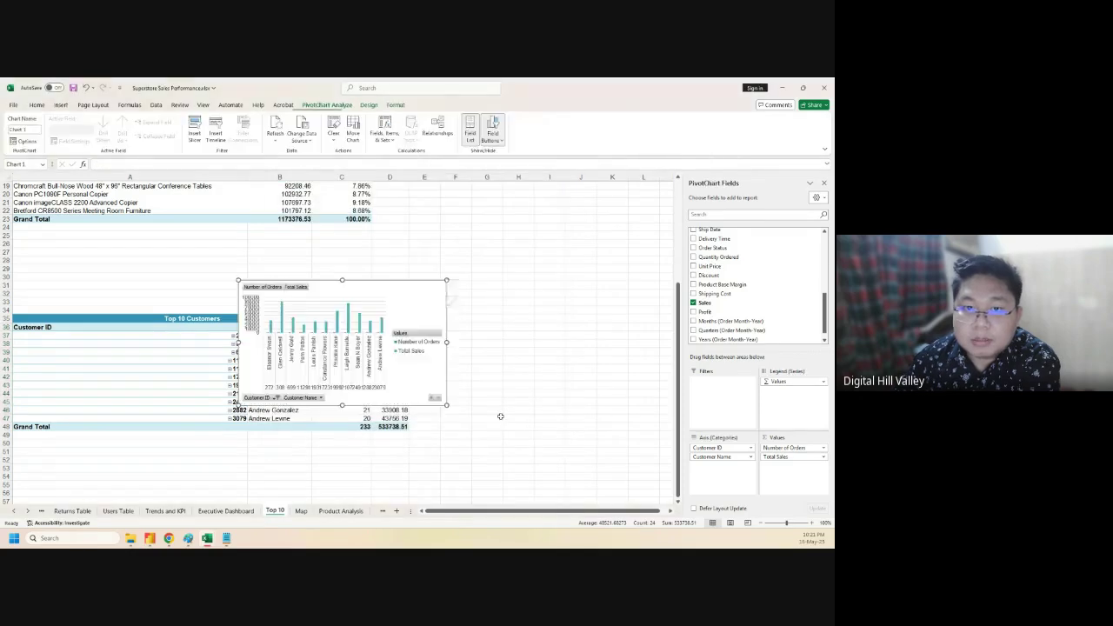
- Hide the chart's field buttons, move it right of the pivot table, and remove the legend
click(492, 129)
drag(405, 286, 598, 260)
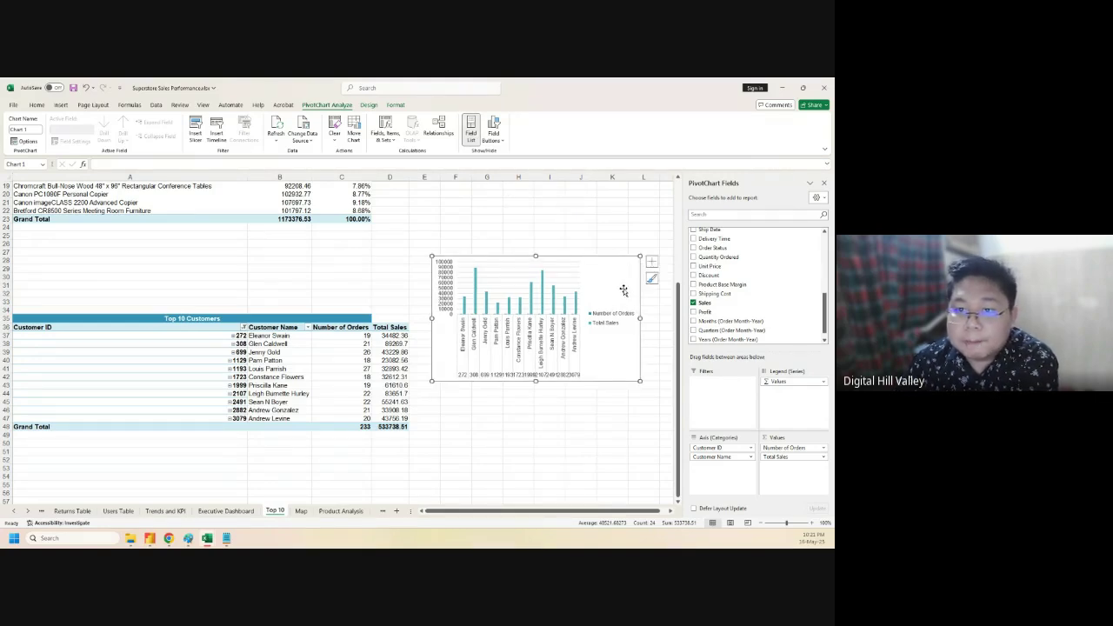
click(652, 263)
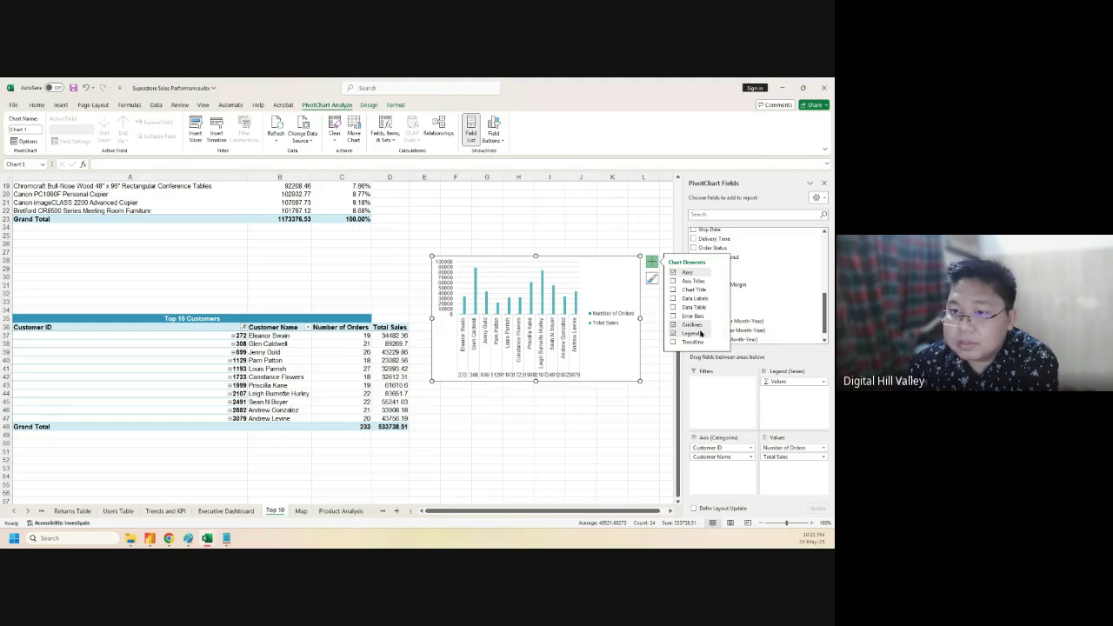
click(673, 333)
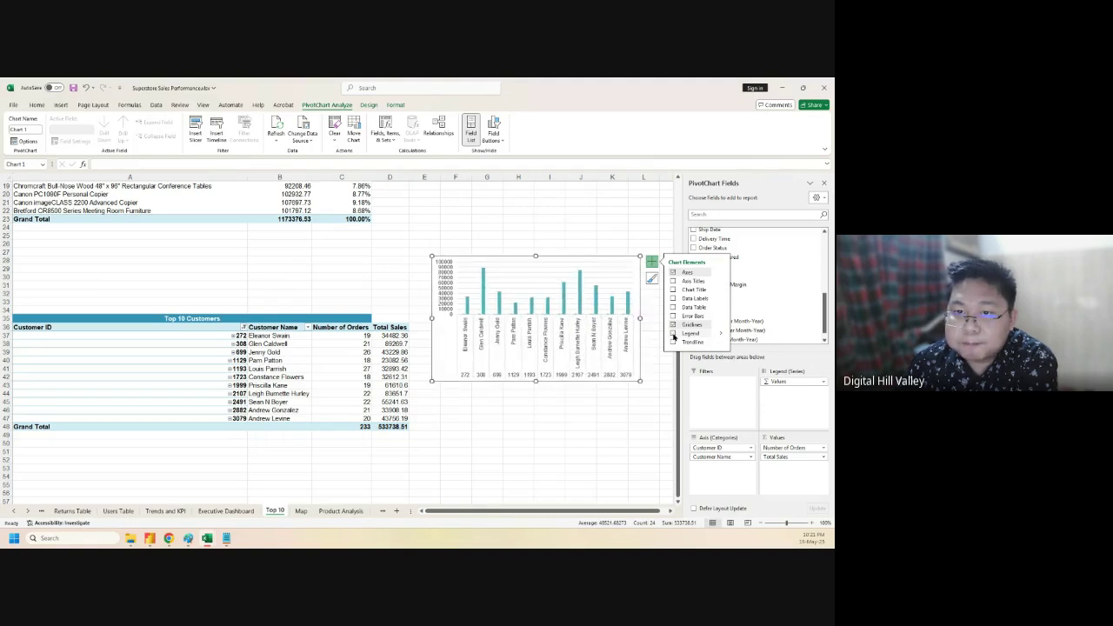
- Add a chart title and Outside End data labels to the columns
click(672, 290)
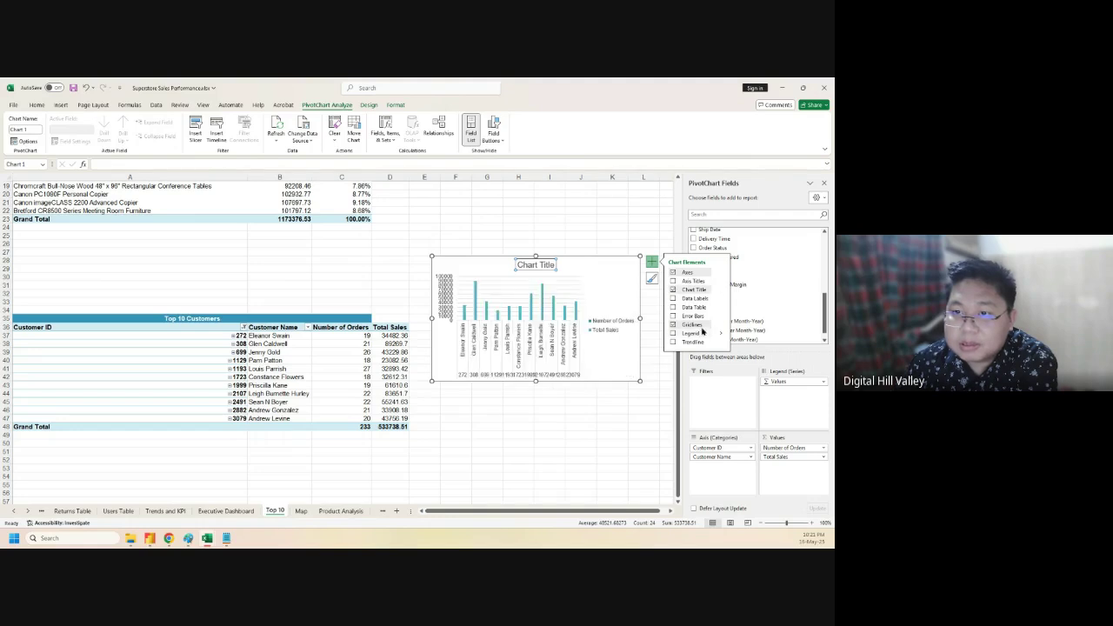
click(721, 299)
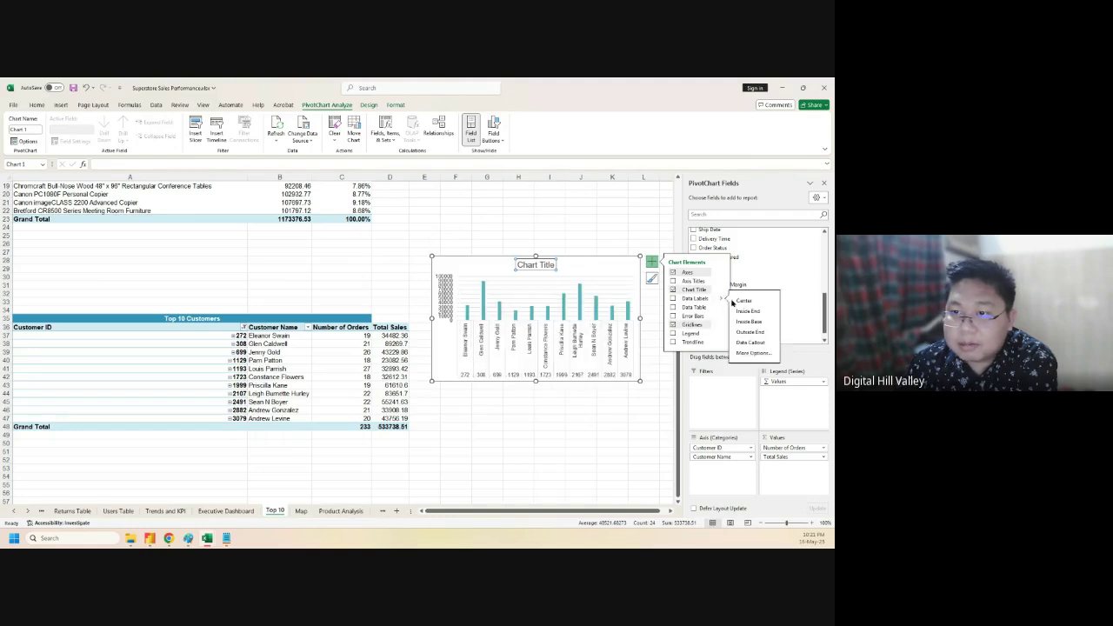
click(749, 333)
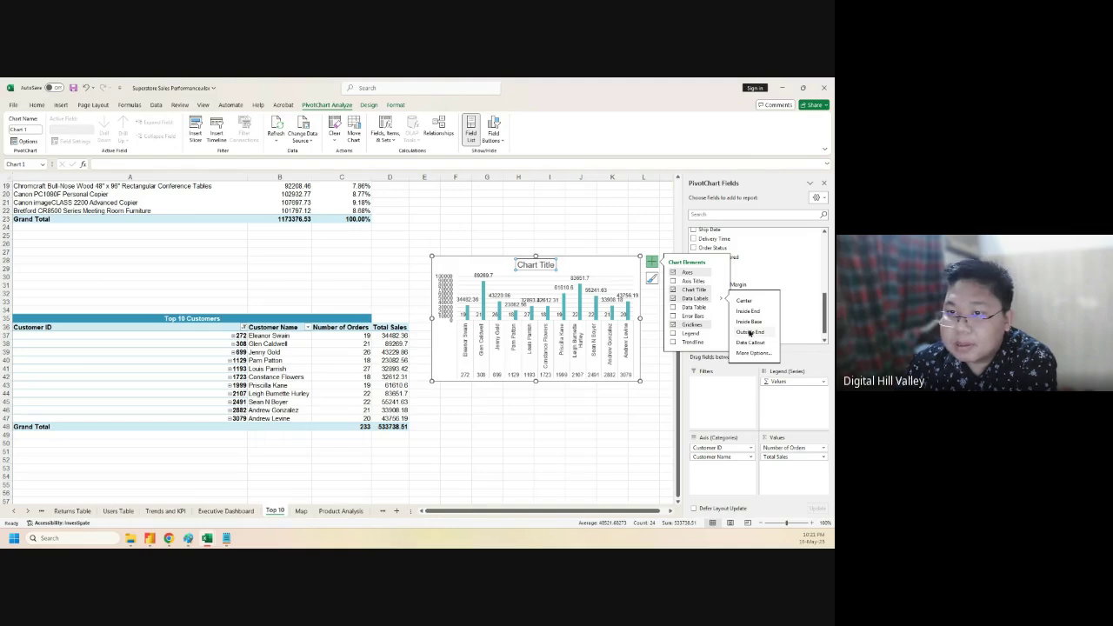
click(750, 353)
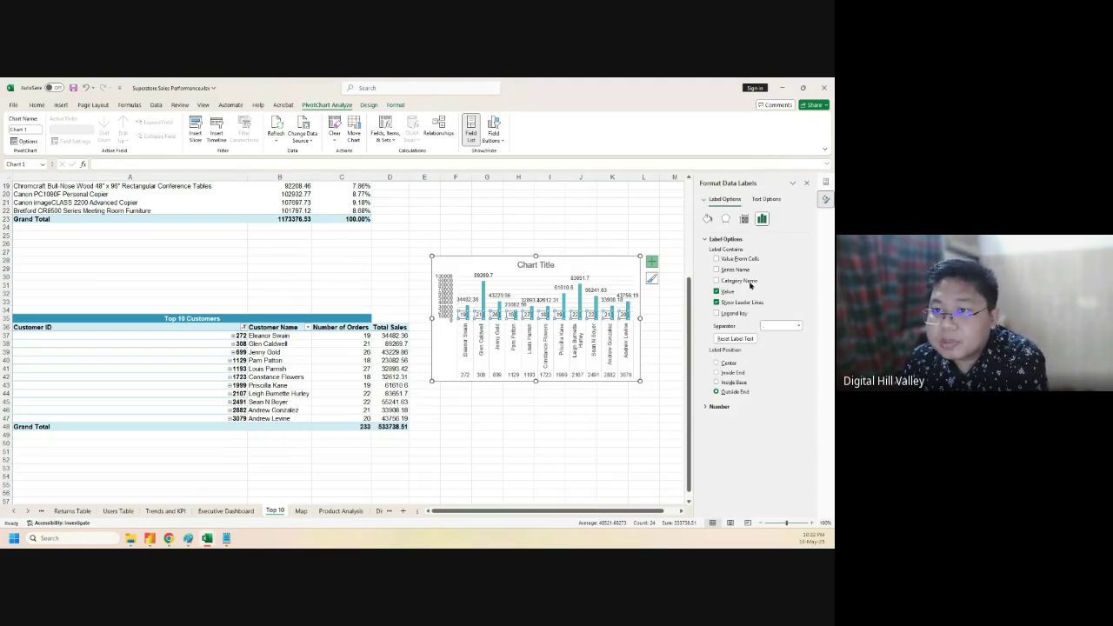
- Format the data labels with a Custom $ thousands number format instead of General
click(716, 407)
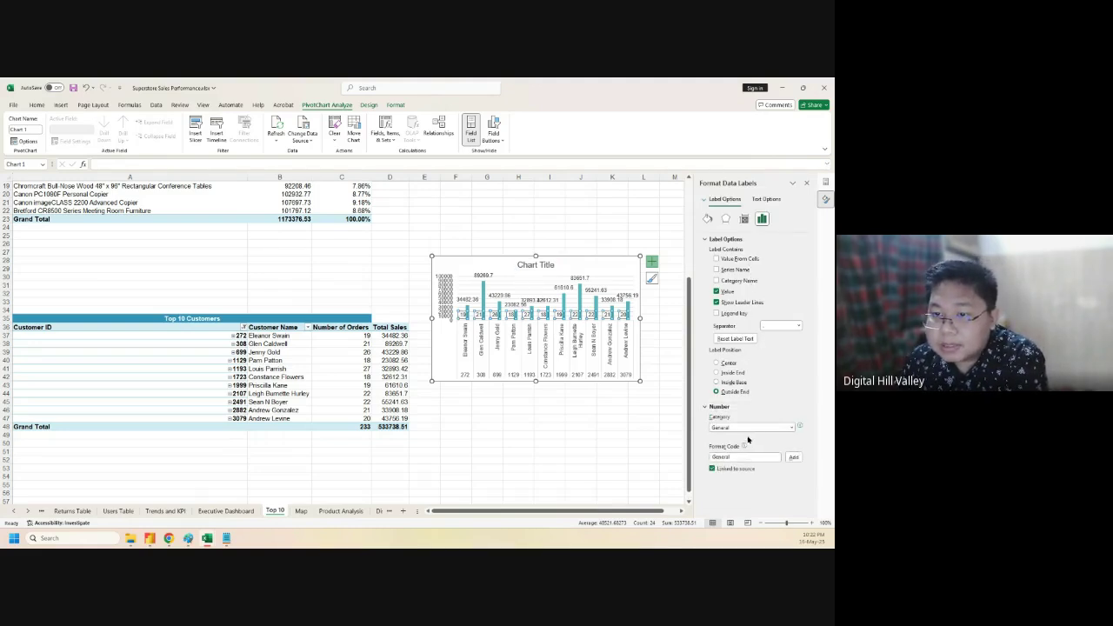
click(790, 428)
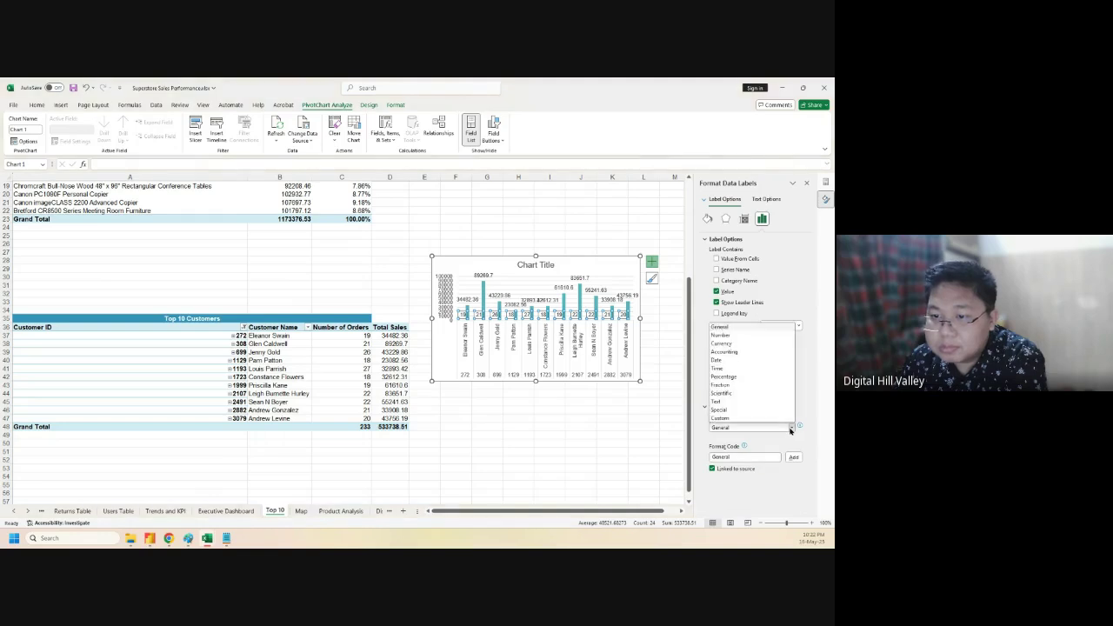
click(738, 355)
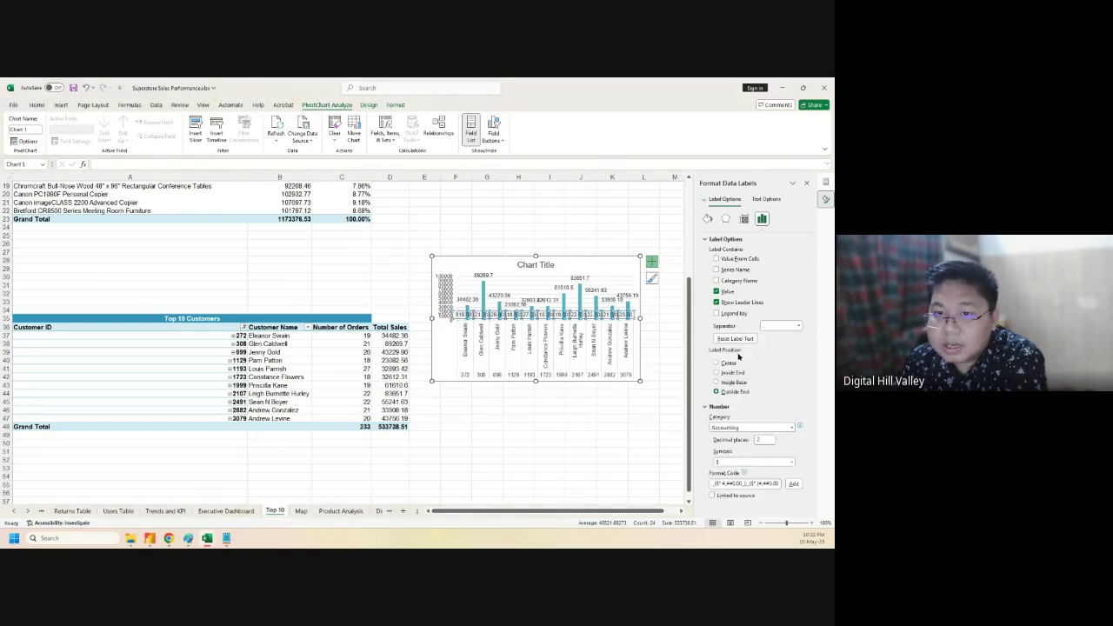
click(778, 428)
click(754, 423)
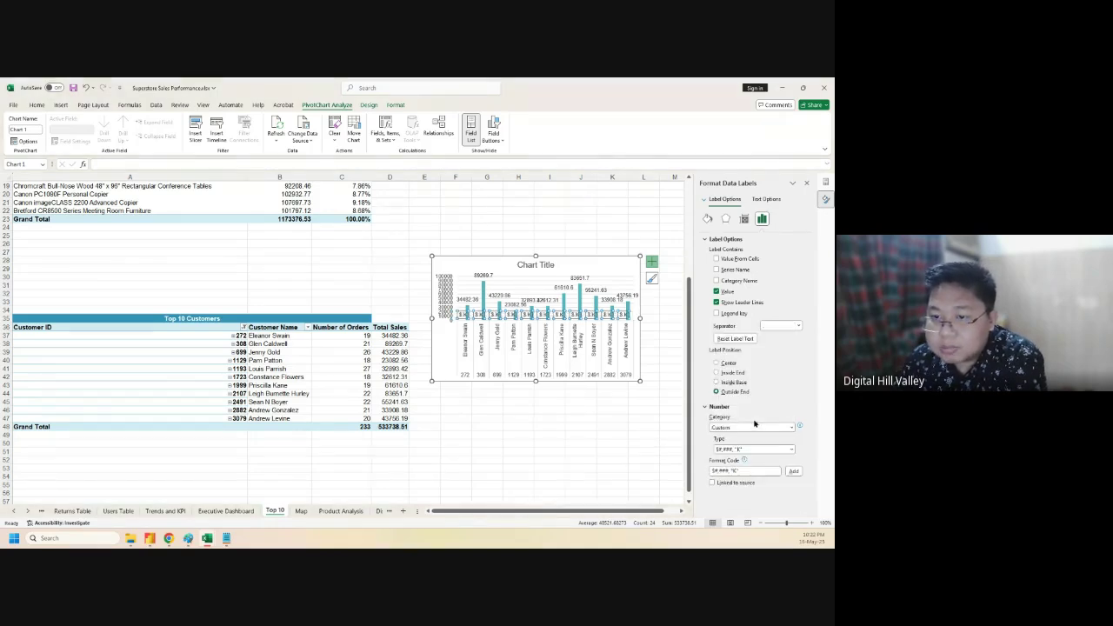
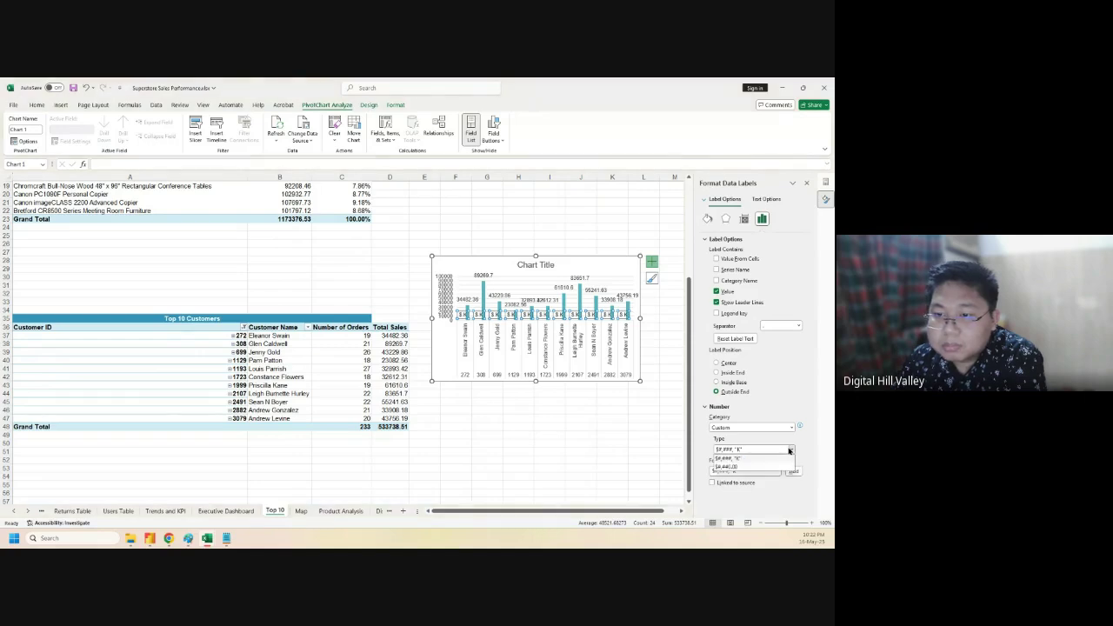
- Apply the custom $#,###, "K" format to the column chart's data labels so they read like $89 K
click(796, 472)
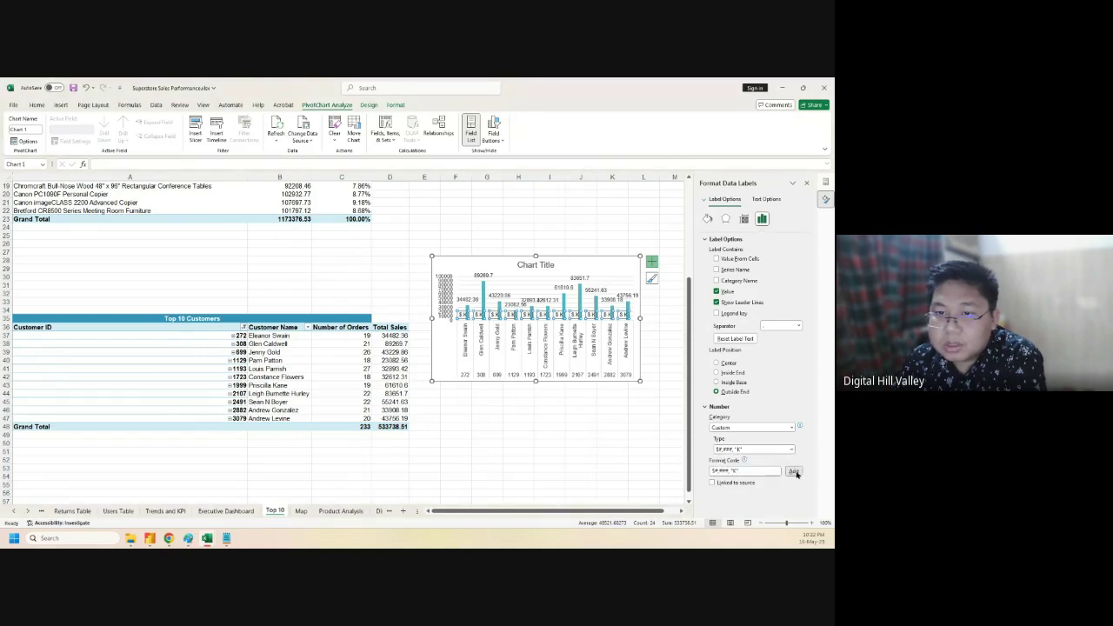
click(713, 482)
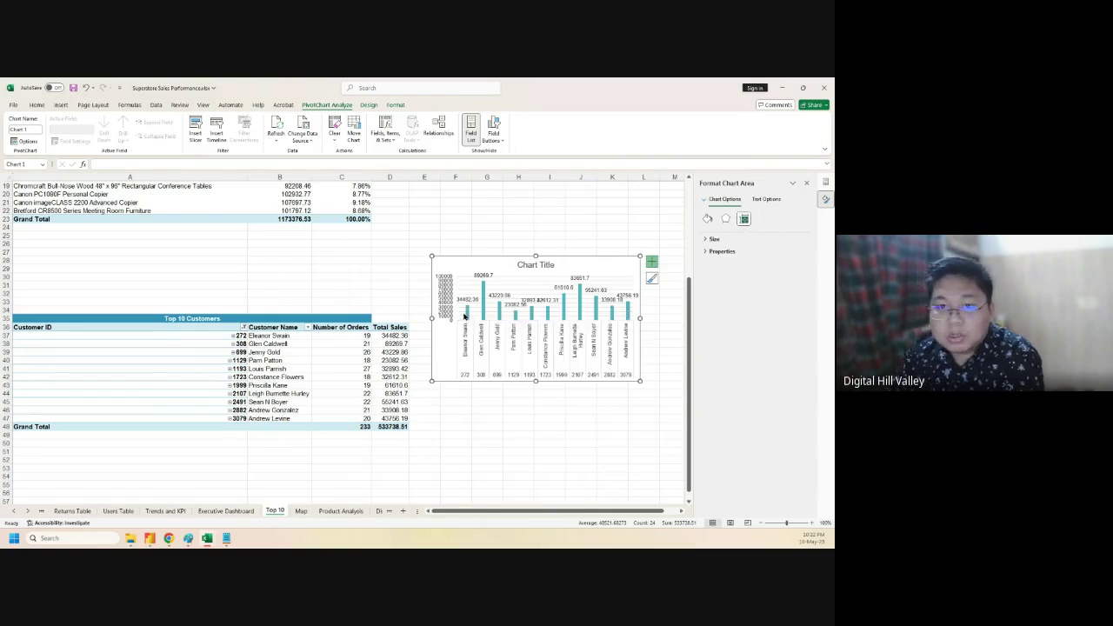
click(472, 299)
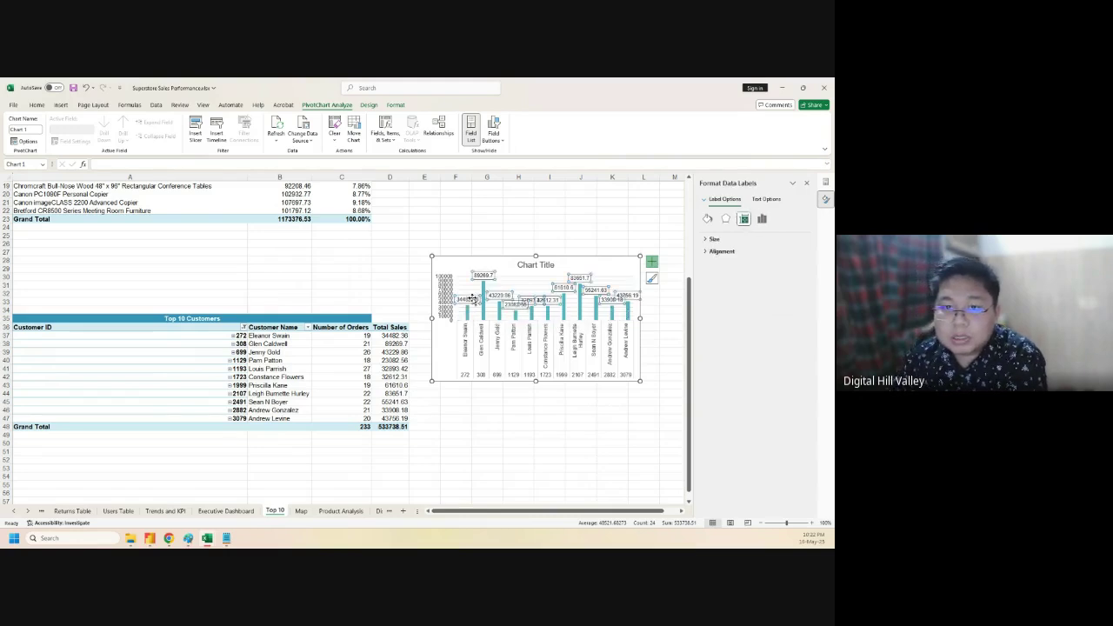
click(722, 254)
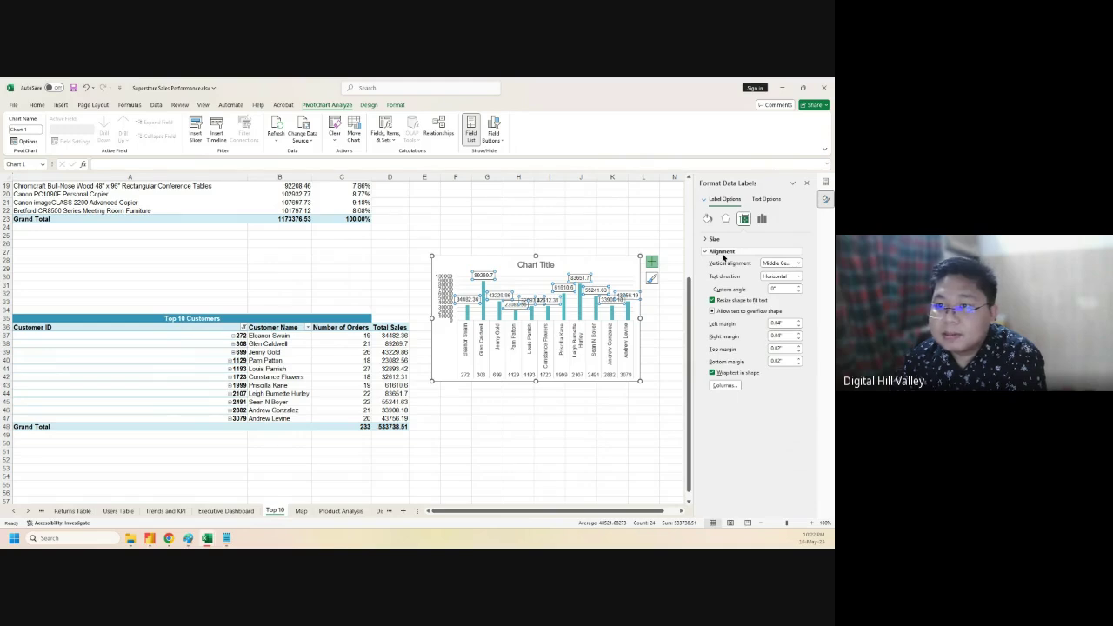
click(723, 240)
click(725, 220)
click(707, 220)
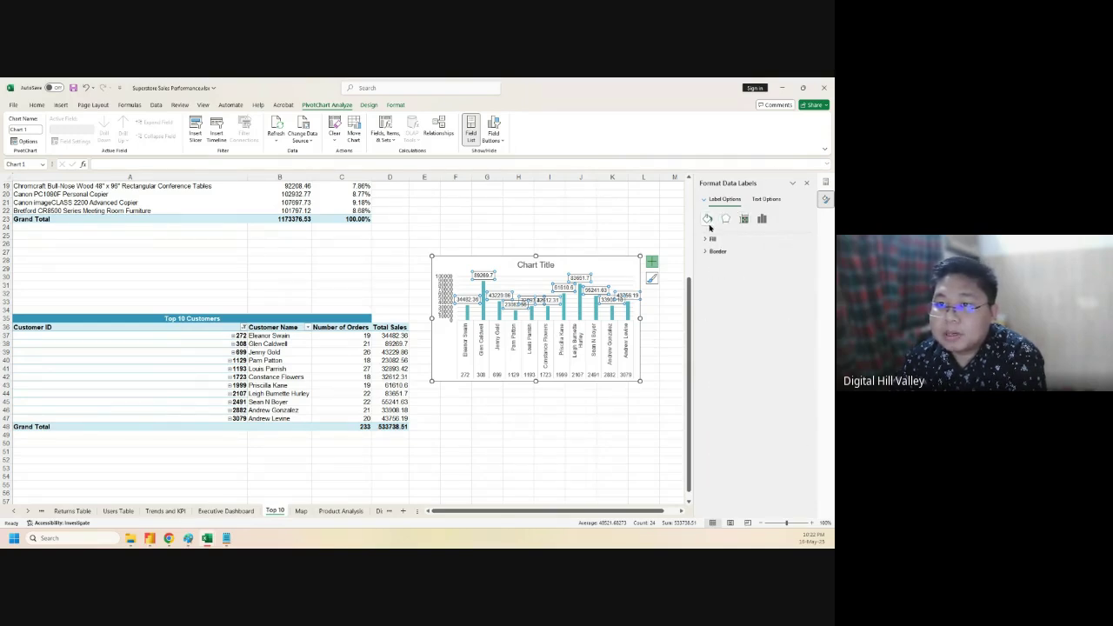
click(762, 218)
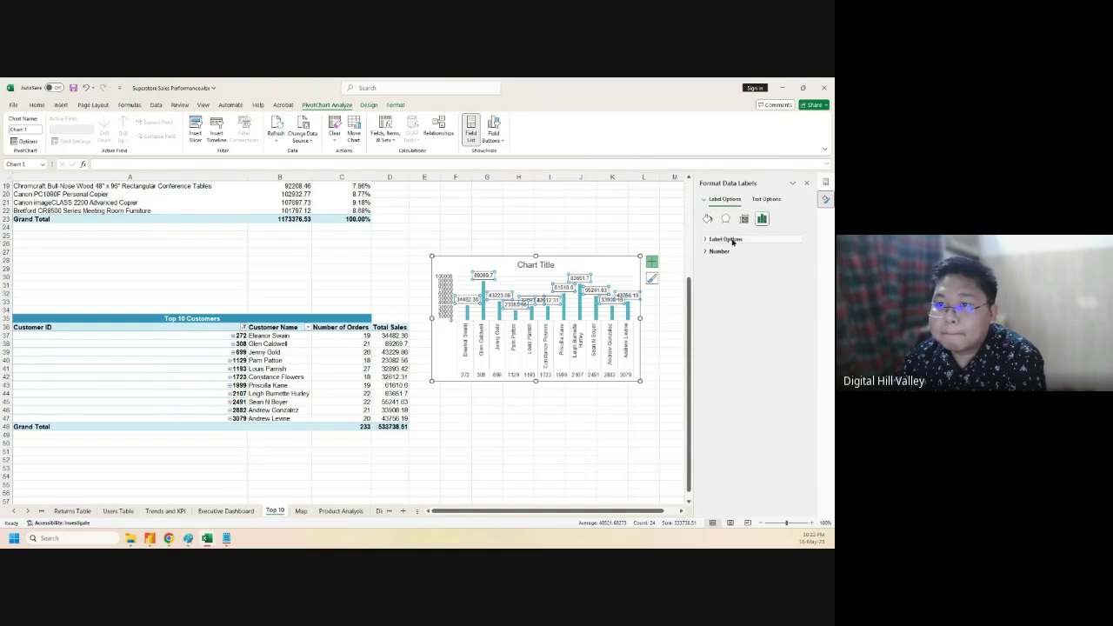
click(716, 251)
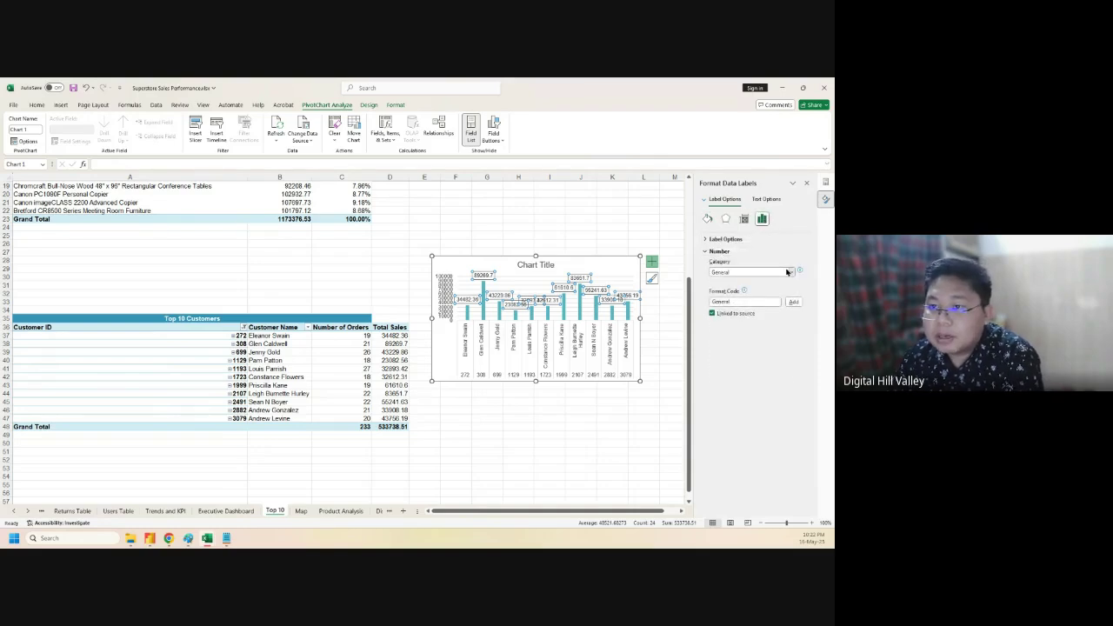
click(787, 272)
click(782, 373)
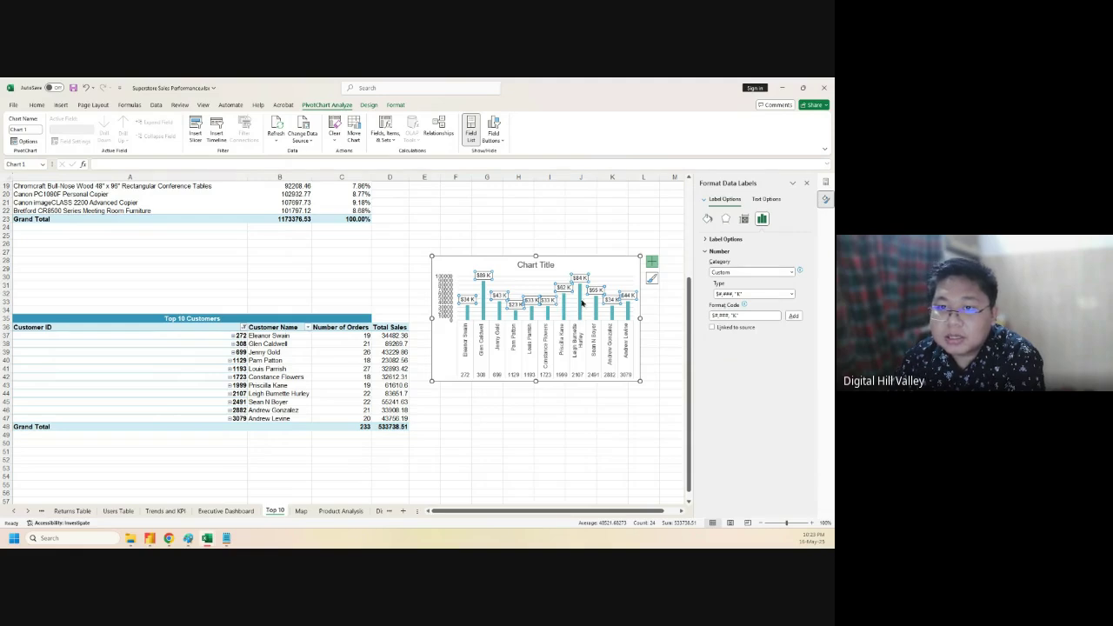
click(500, 376)
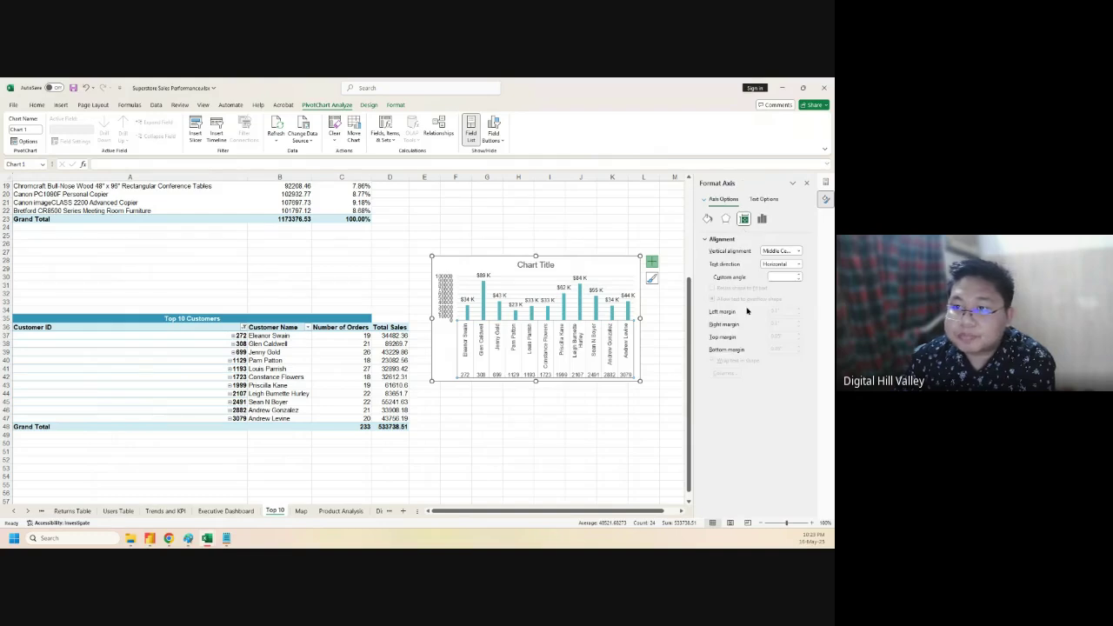
- Review the horizontal axis's fill and line settings in Format Axis
click(707, 219)
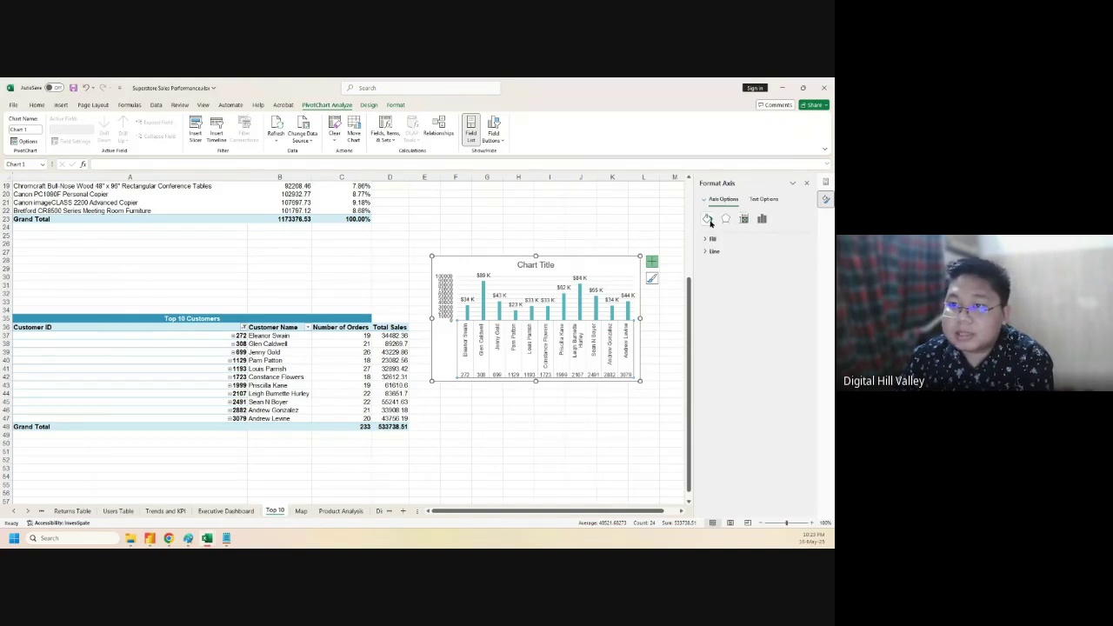
click(709, 240)
click(708, 240)
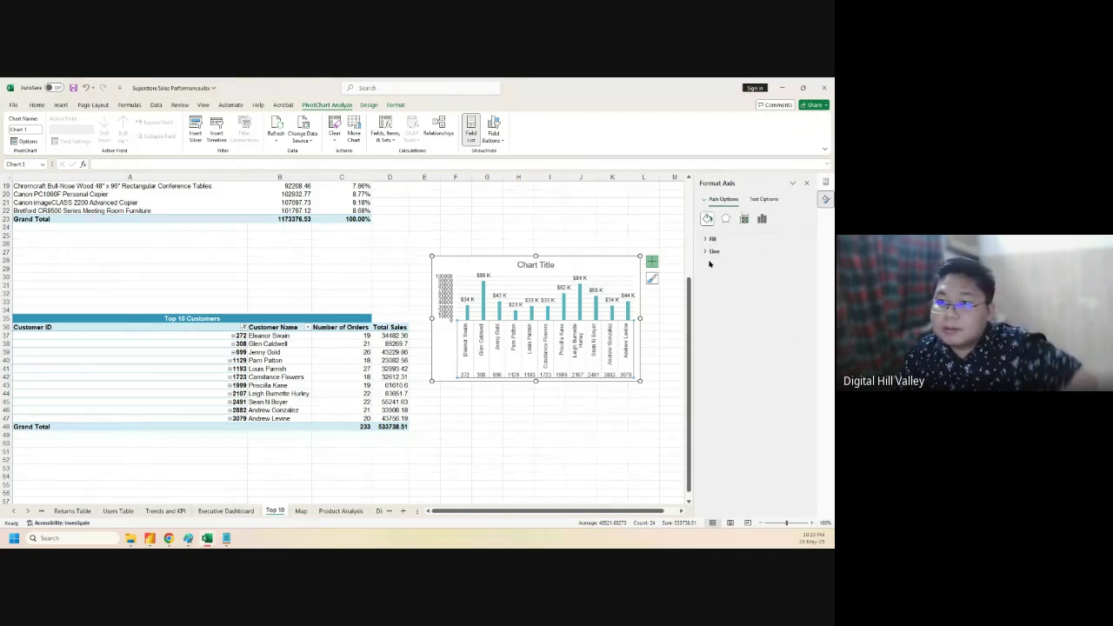
click(711, 252)
click(761, 218)
- Toggle the axis's Multi-level Category Labels off and back on, then bring up Chart Elements
click(717, 240)
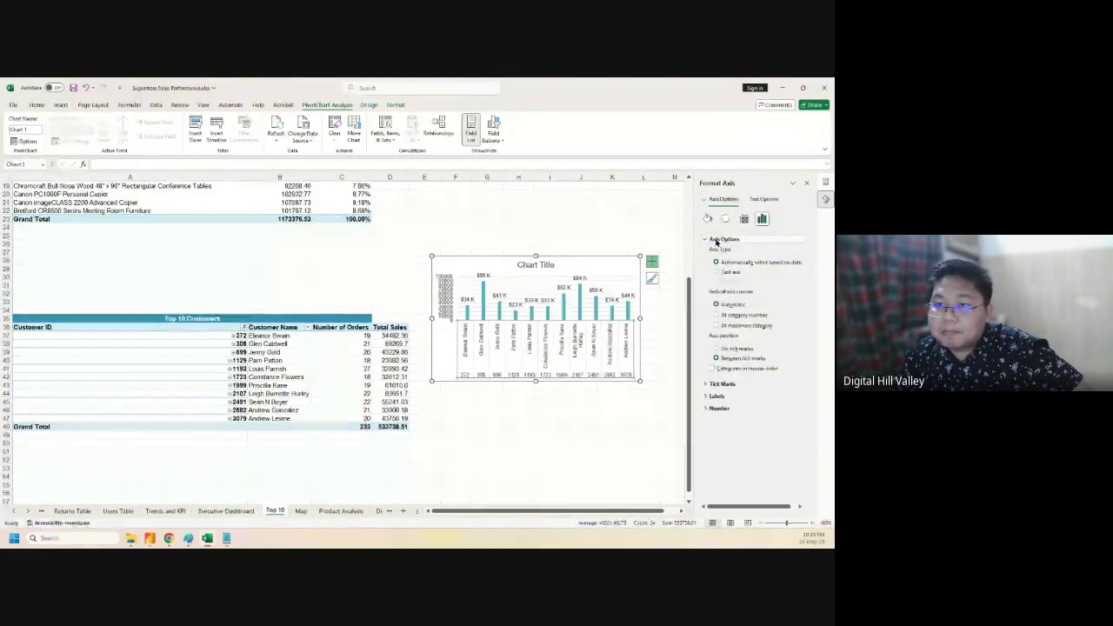
click(715, 396)
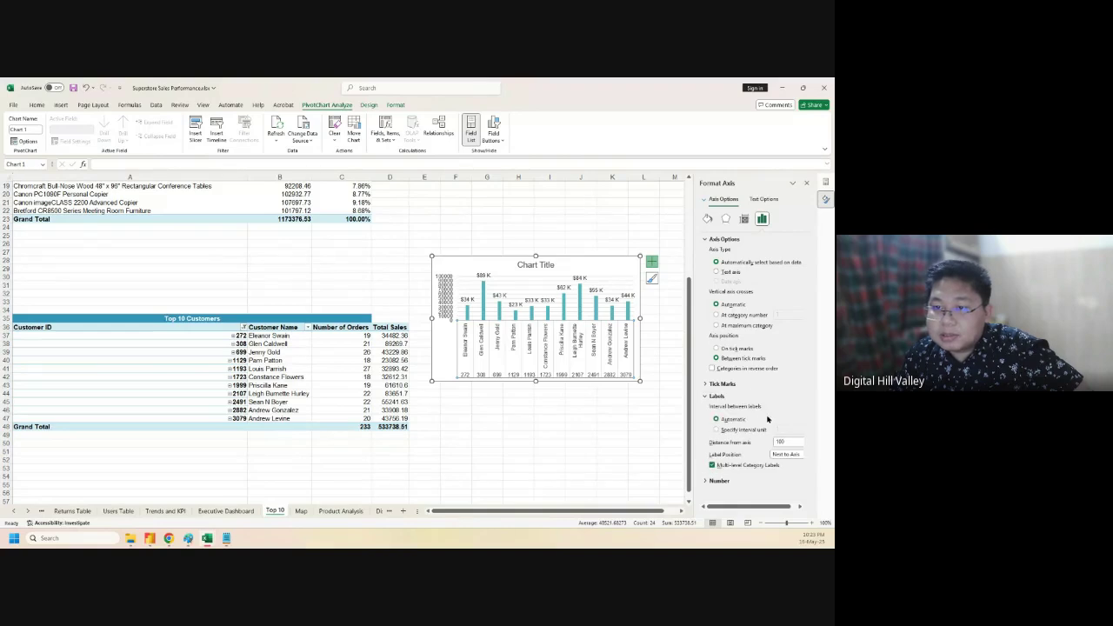
click(712, 465)
click(712, 465)
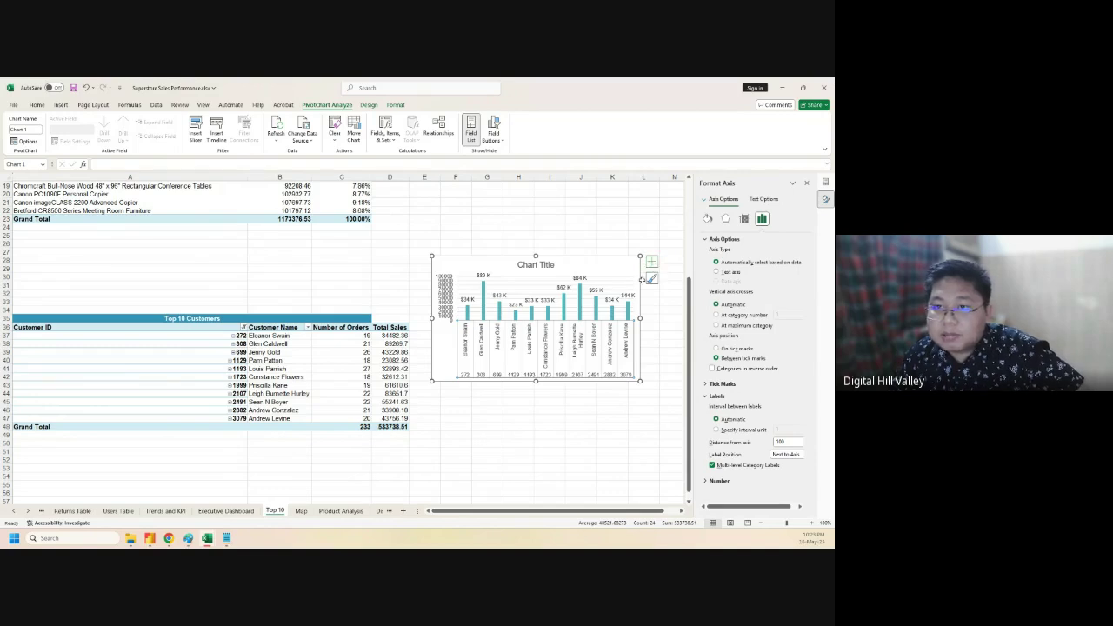
click(651, 262)
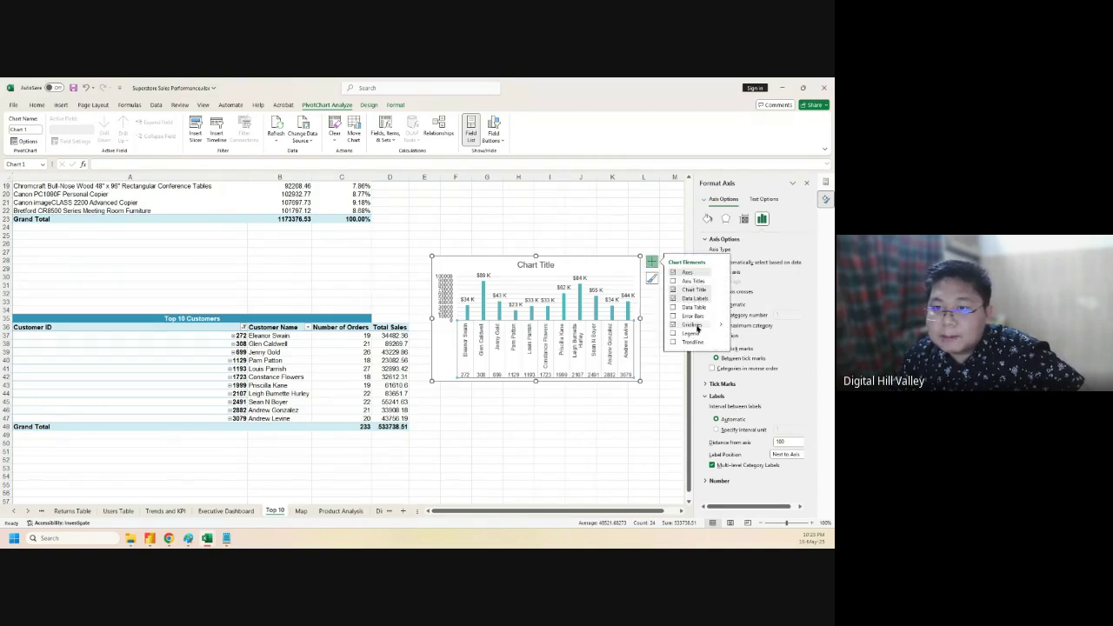
mouse_move(720, 300)
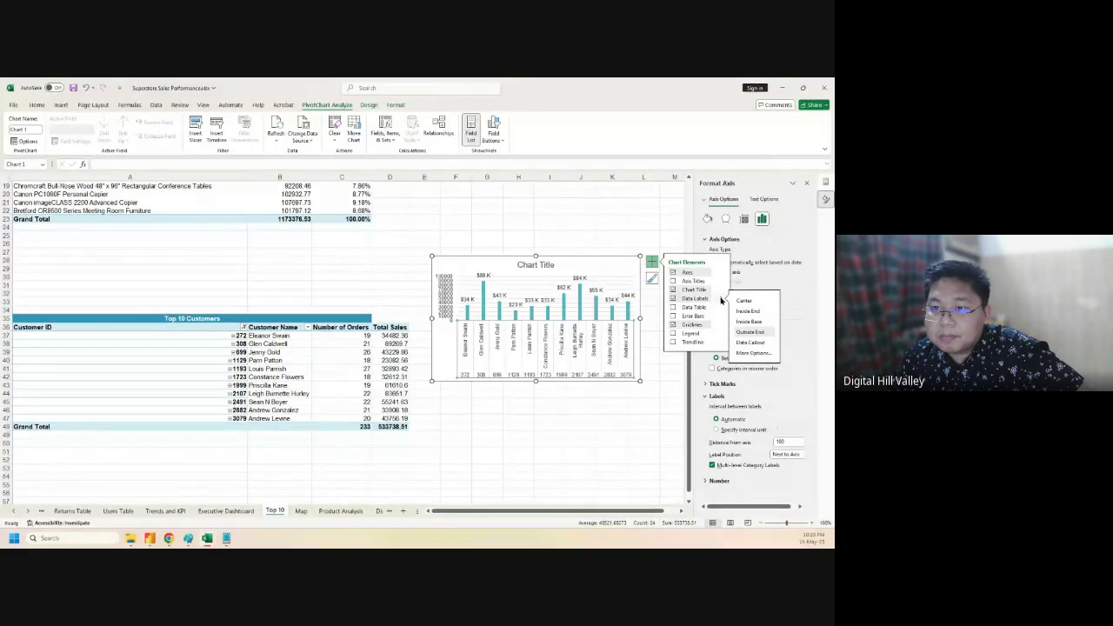
mouse_move(718, 277)
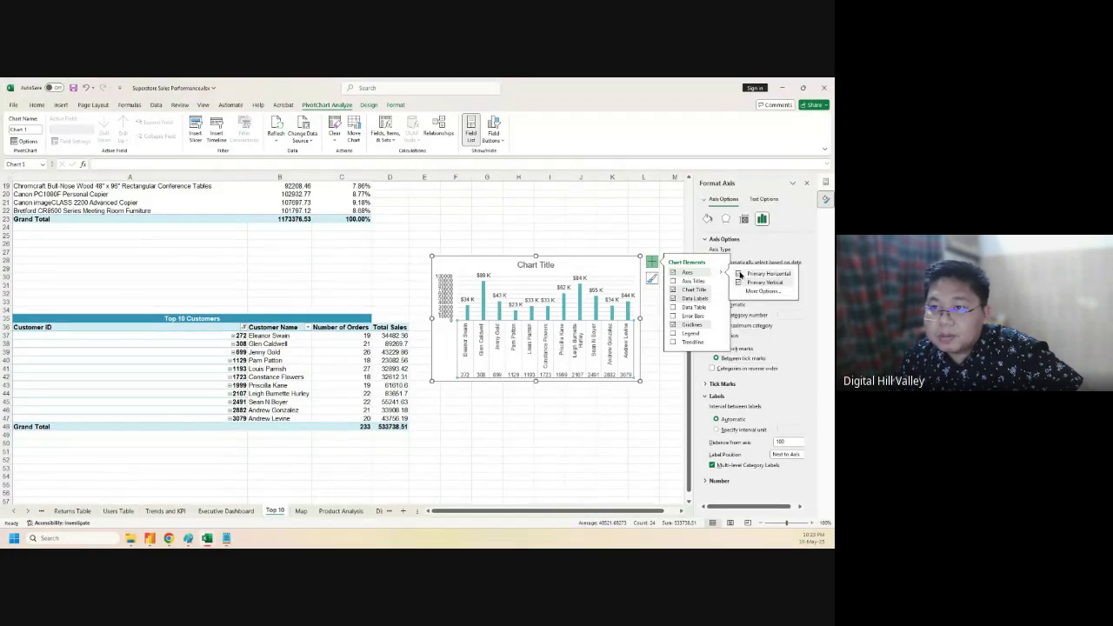
click(738, 274)
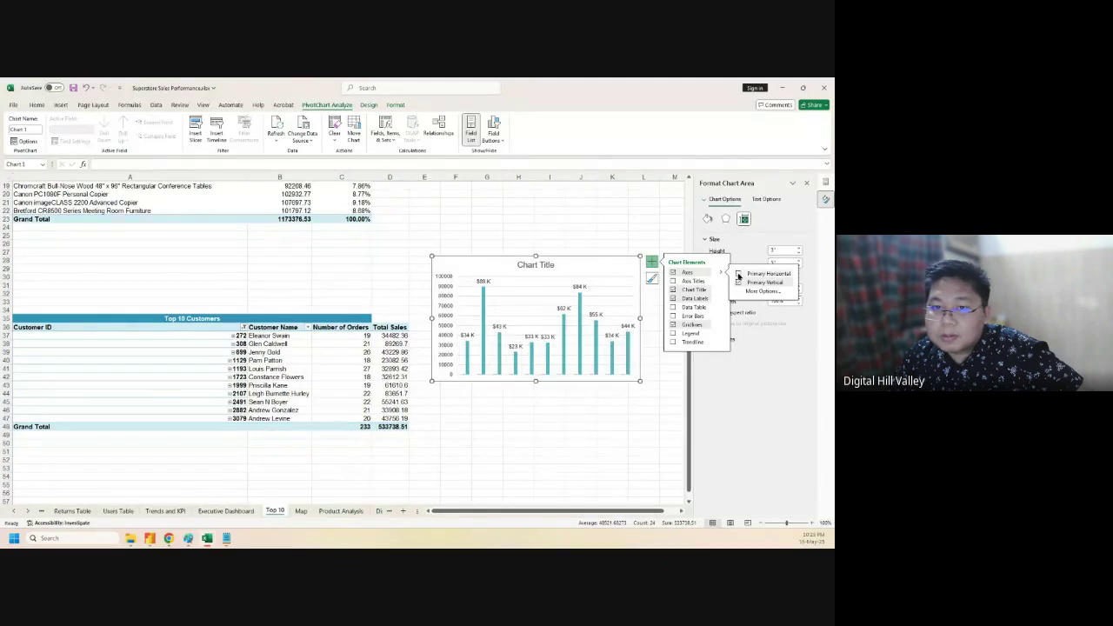
click(738, 274)
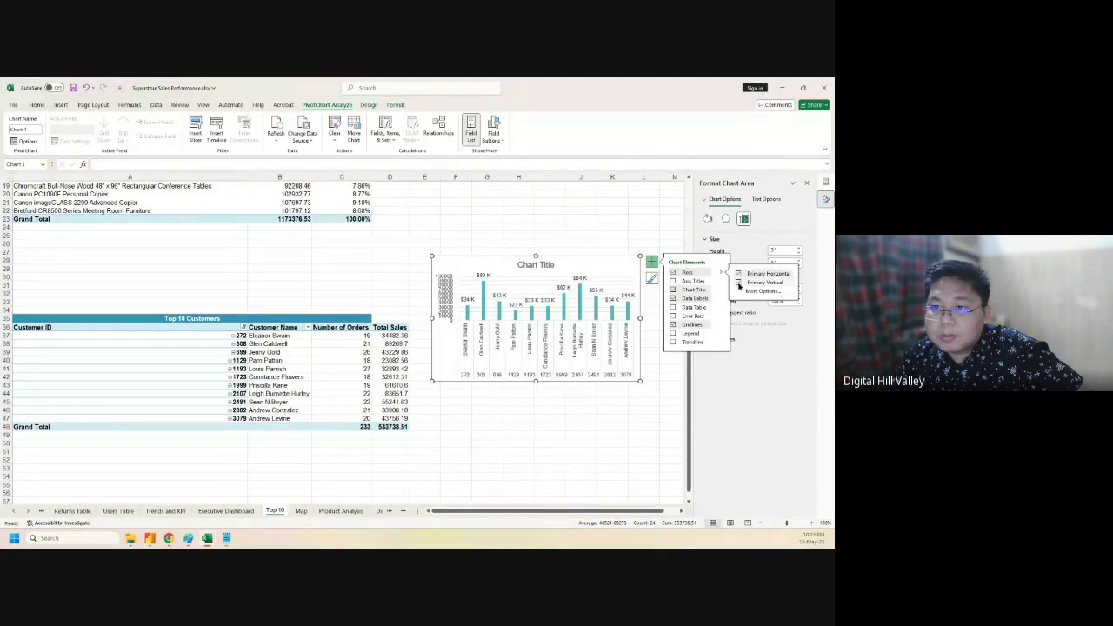
click(758, 292)
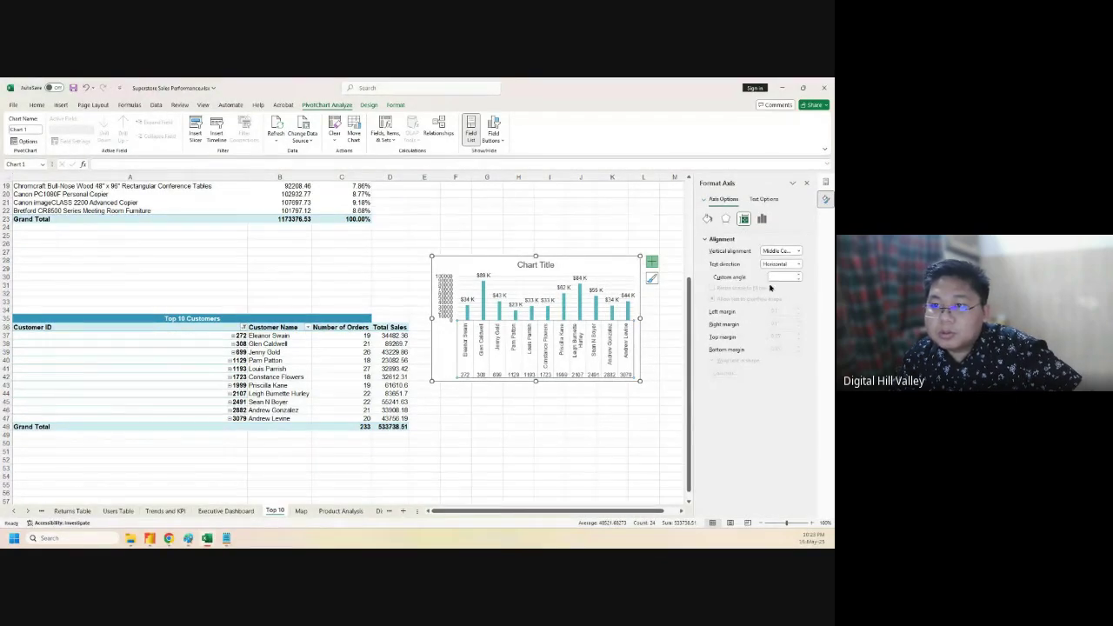
click(798, 264)
click(798, 264)
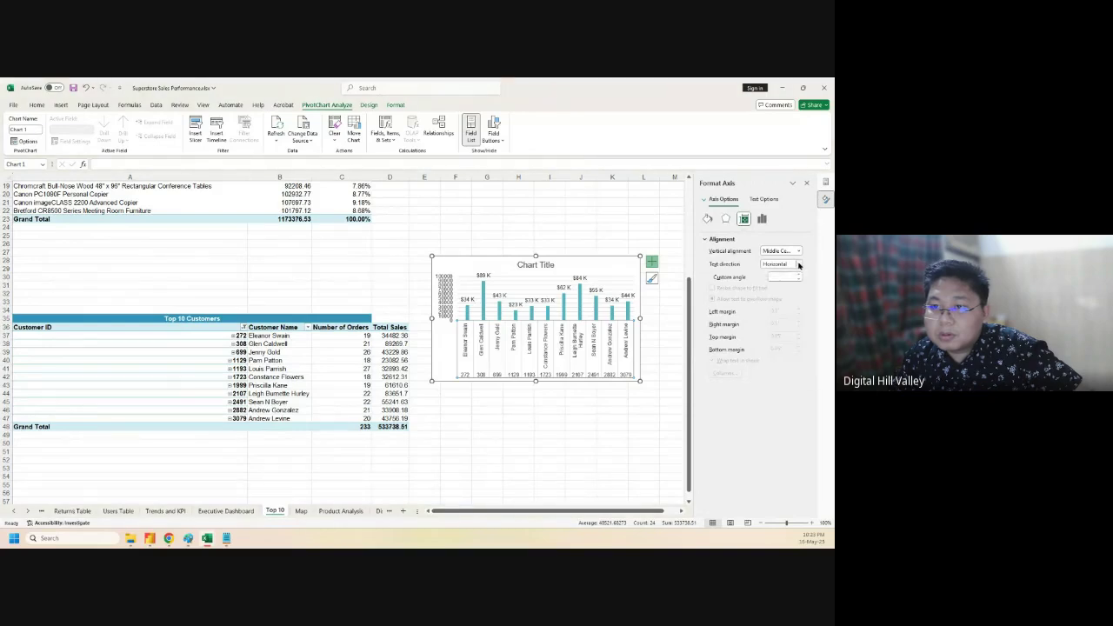
click(541, 375)
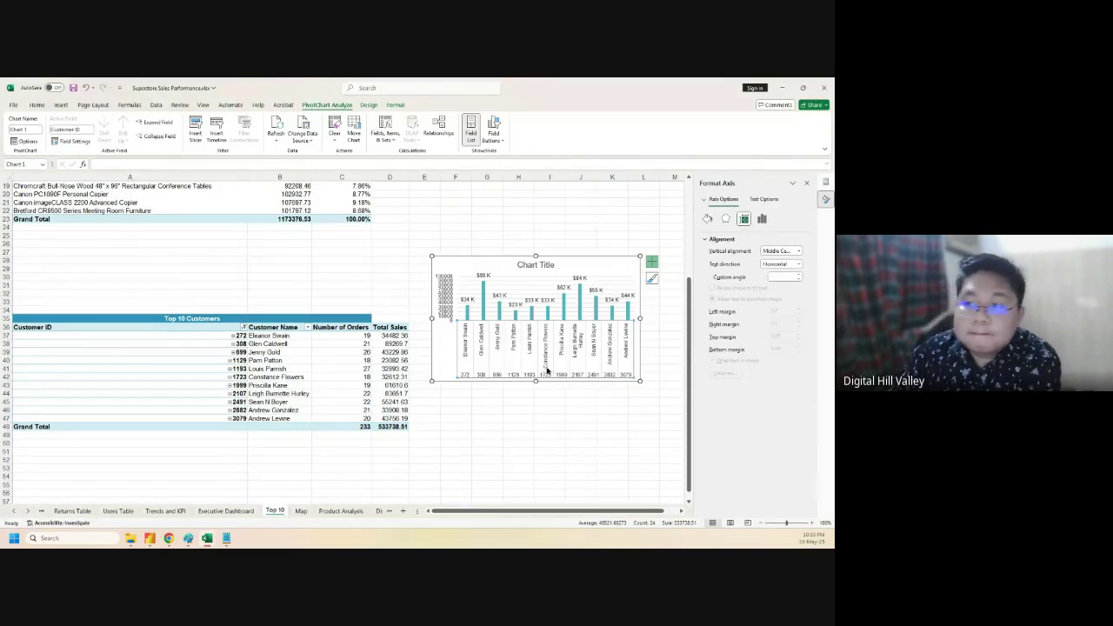
click(505, 367)
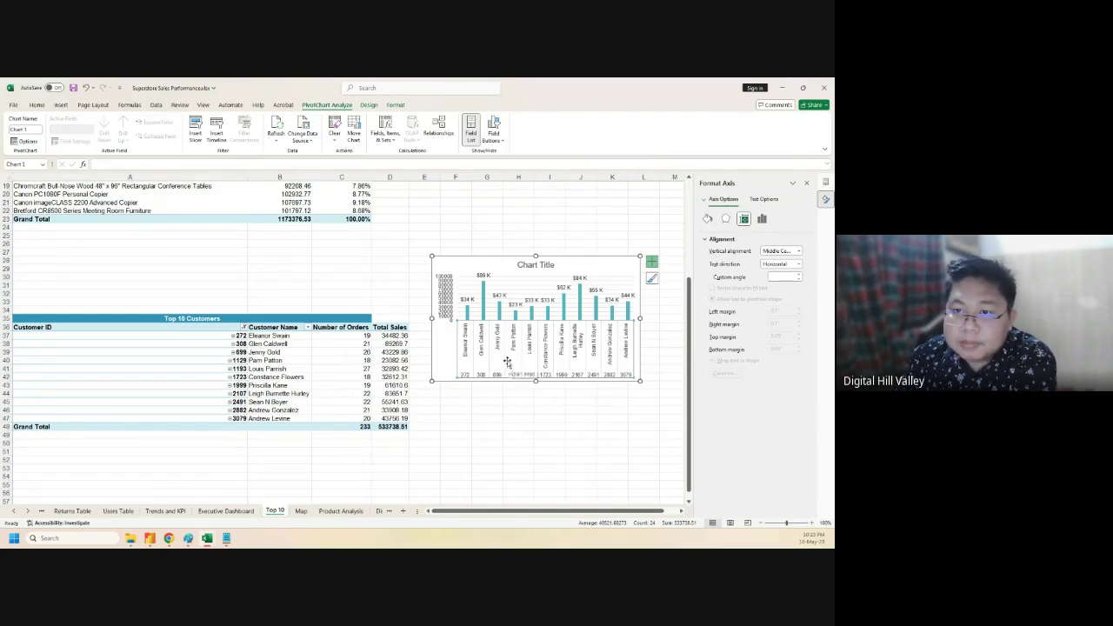
right_click(509, 366)
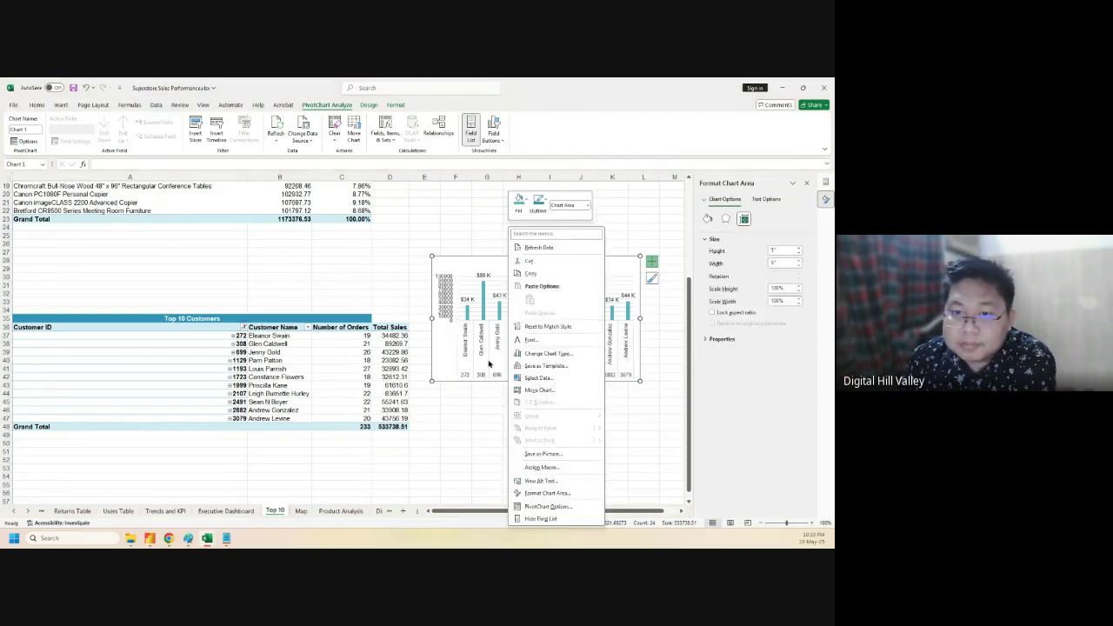
click(536, 378)
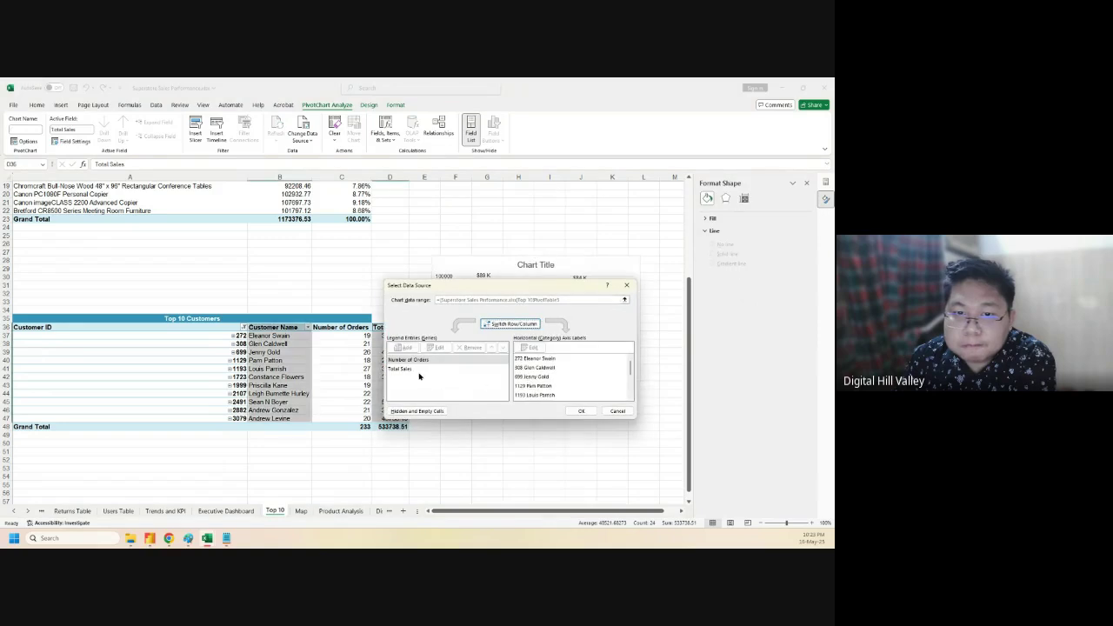
click(523, 358)
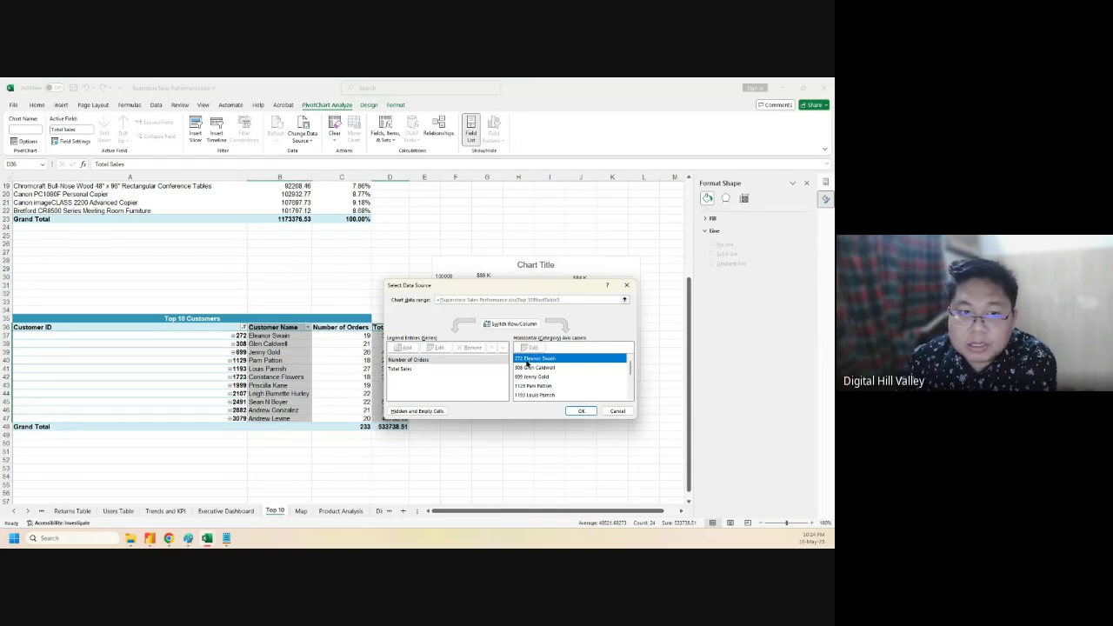
click(614, 411)
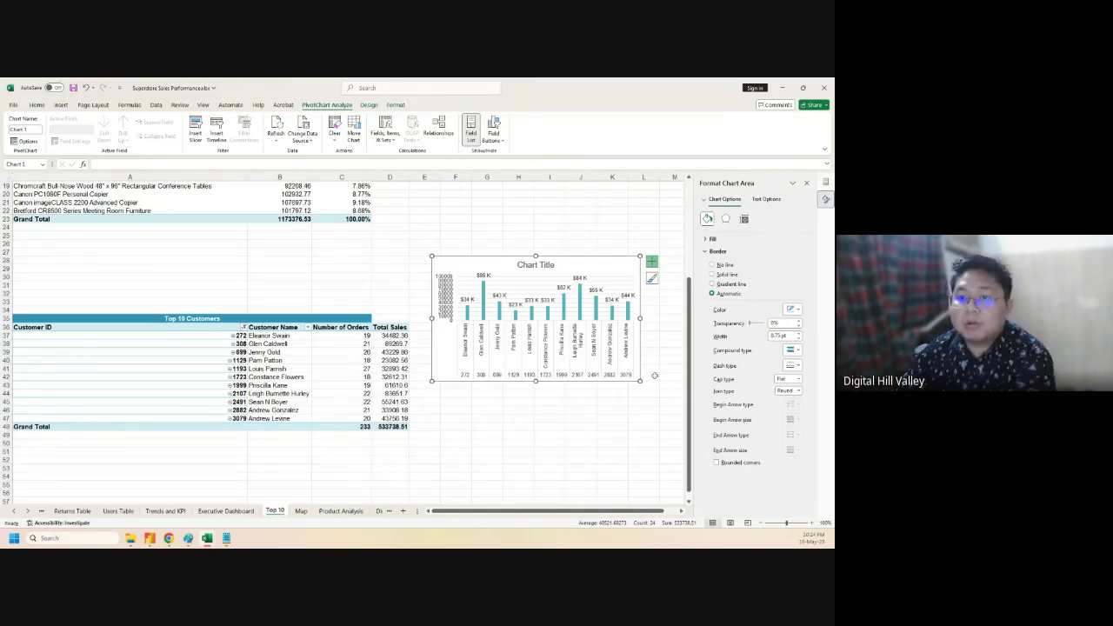
- Select the customers chart's title on the Top 10 sheet after a brief look at the Executive Dashboard
click(674, 375)
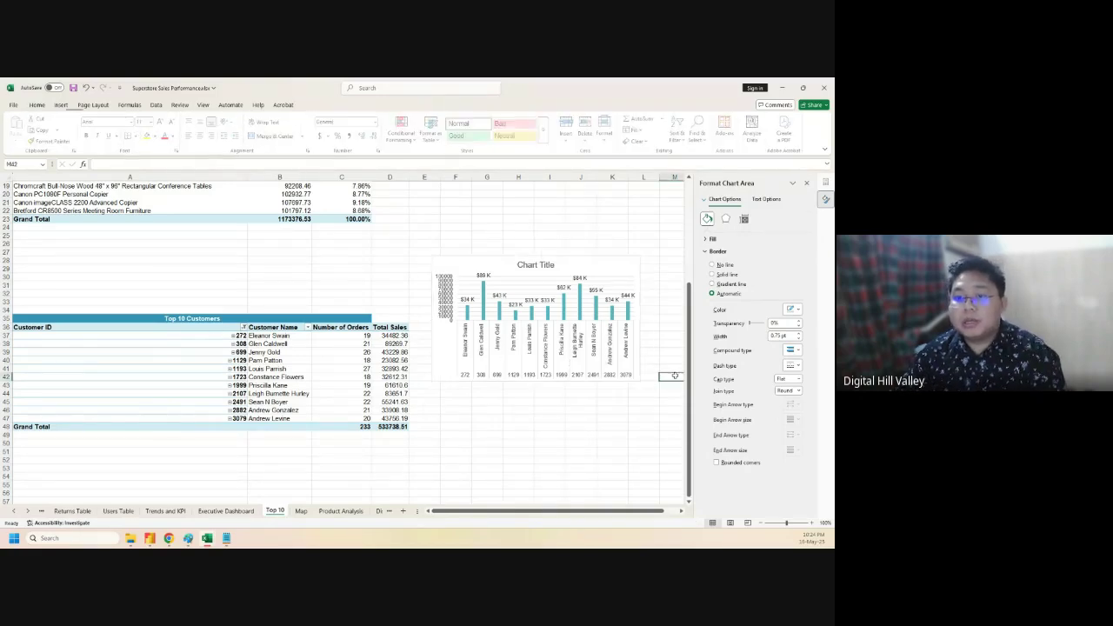
click(499, 263)
click(529, 265)
click(532, 267)
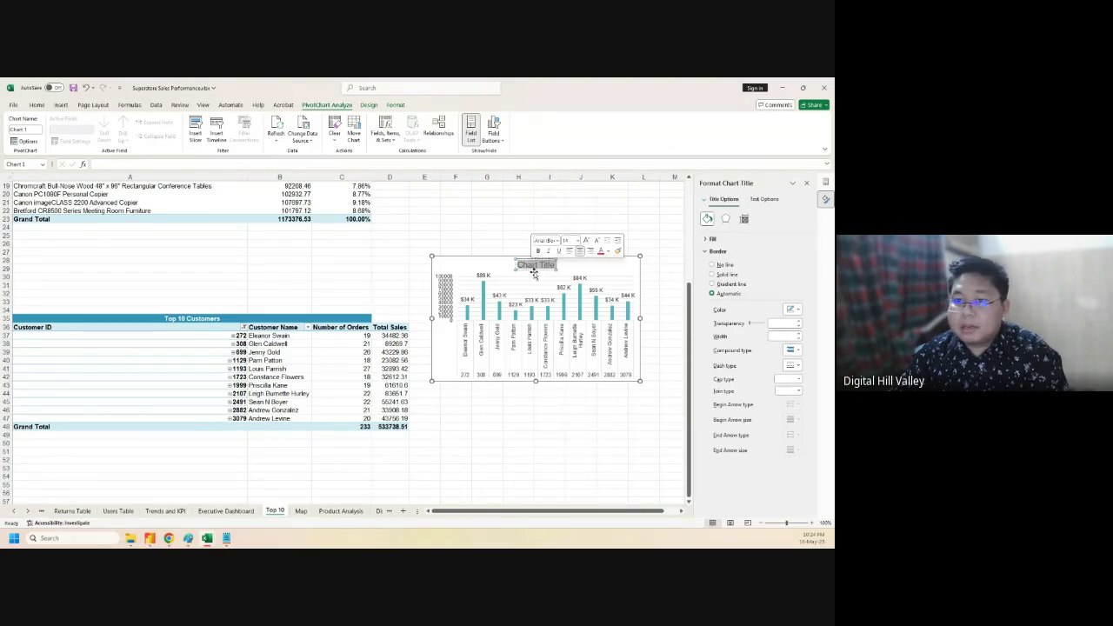
click(226, 511)
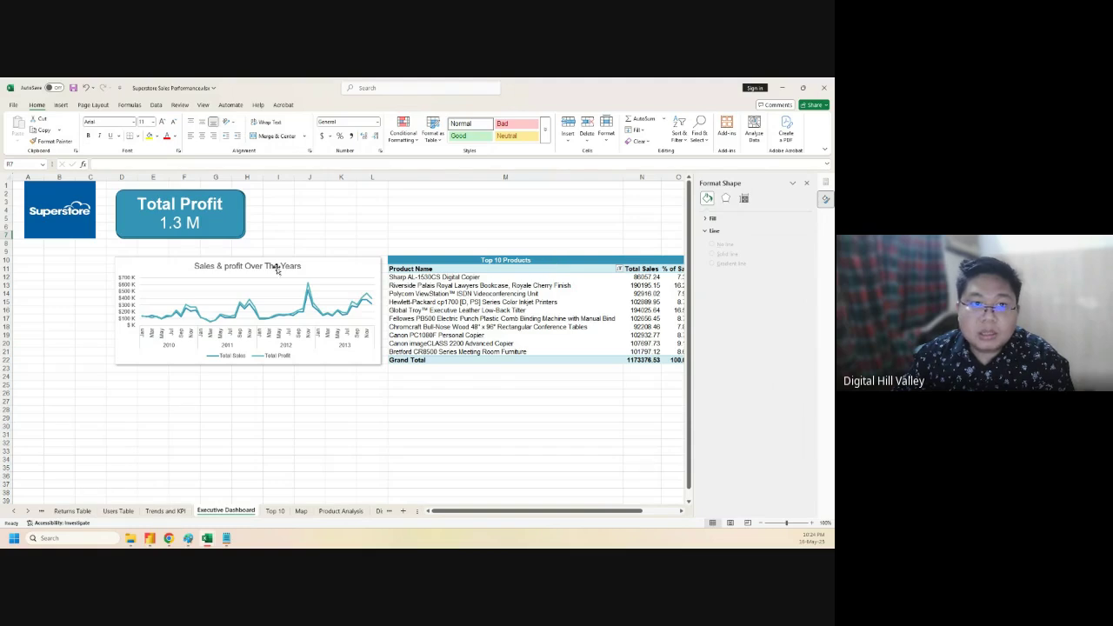
click(274, 511)
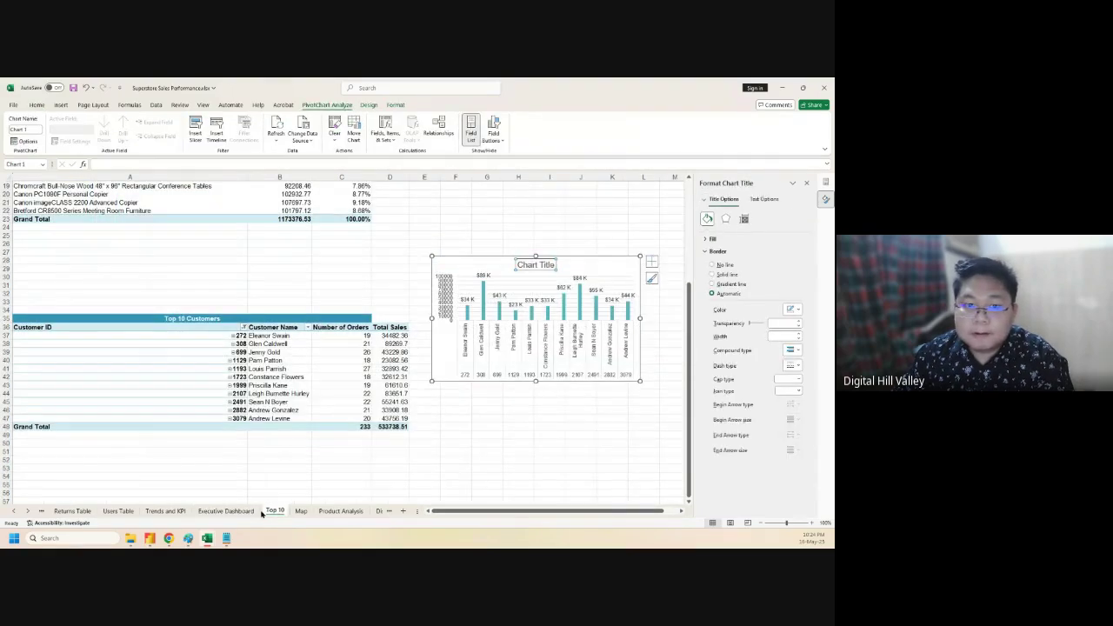
- Retitle the chart 'Top 10 Customers Based on Sales' and cut it from the Top 10 sheet
triple_click(529, 265)
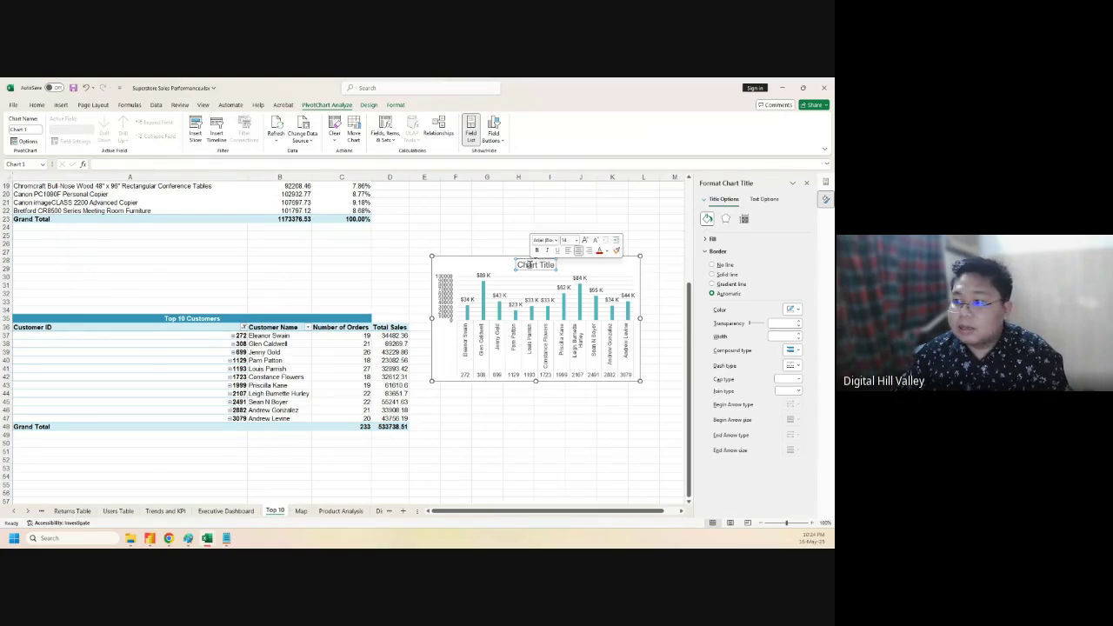
text(Top)
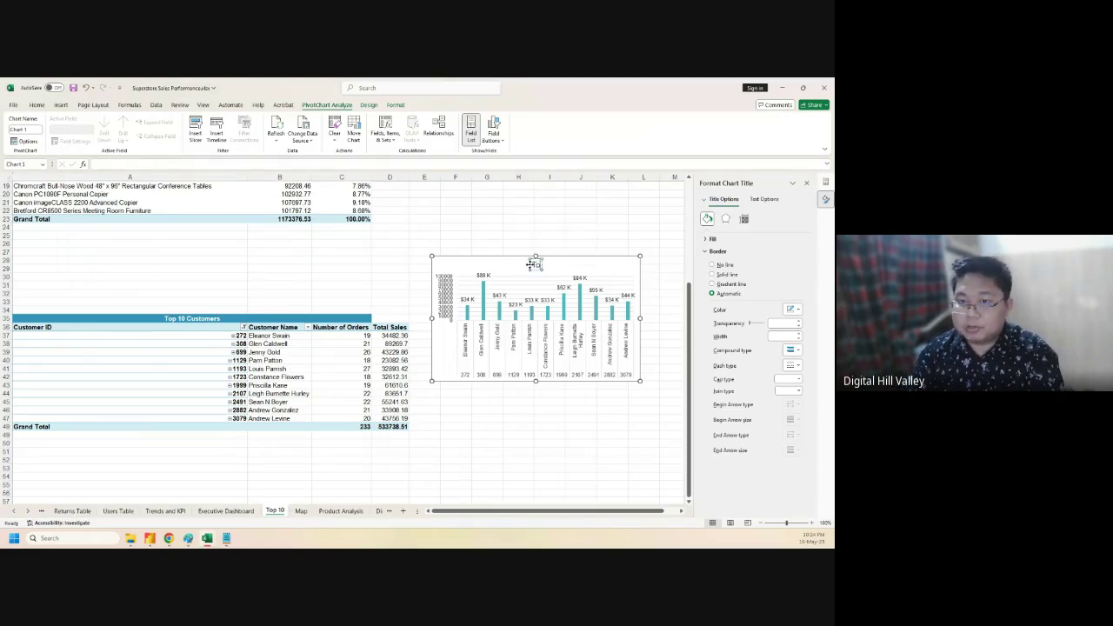
text( 10)
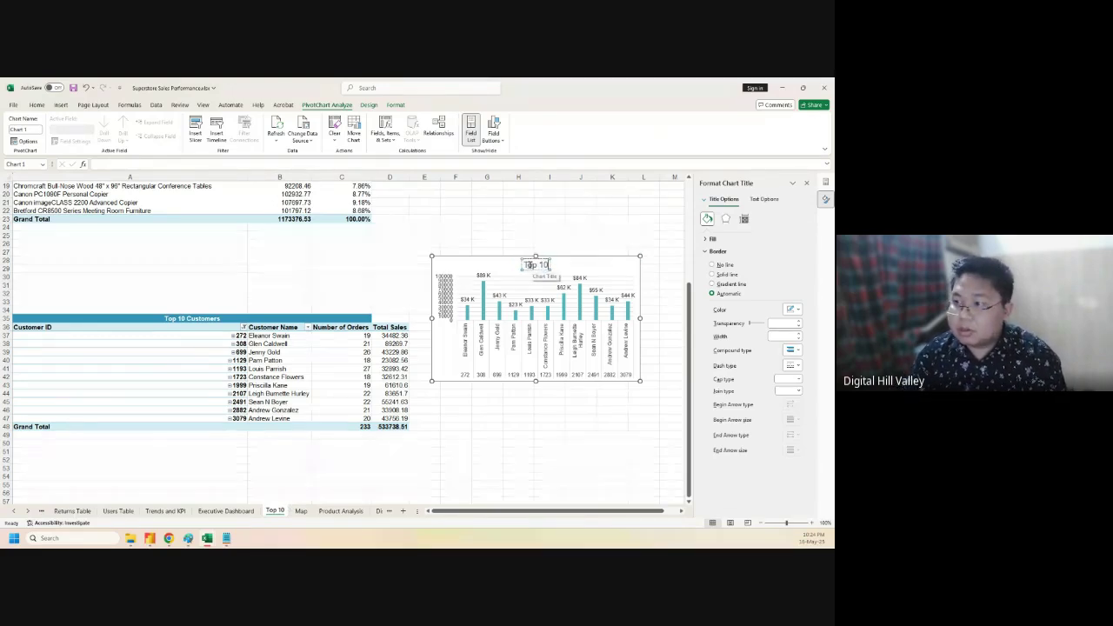
text( Customers)
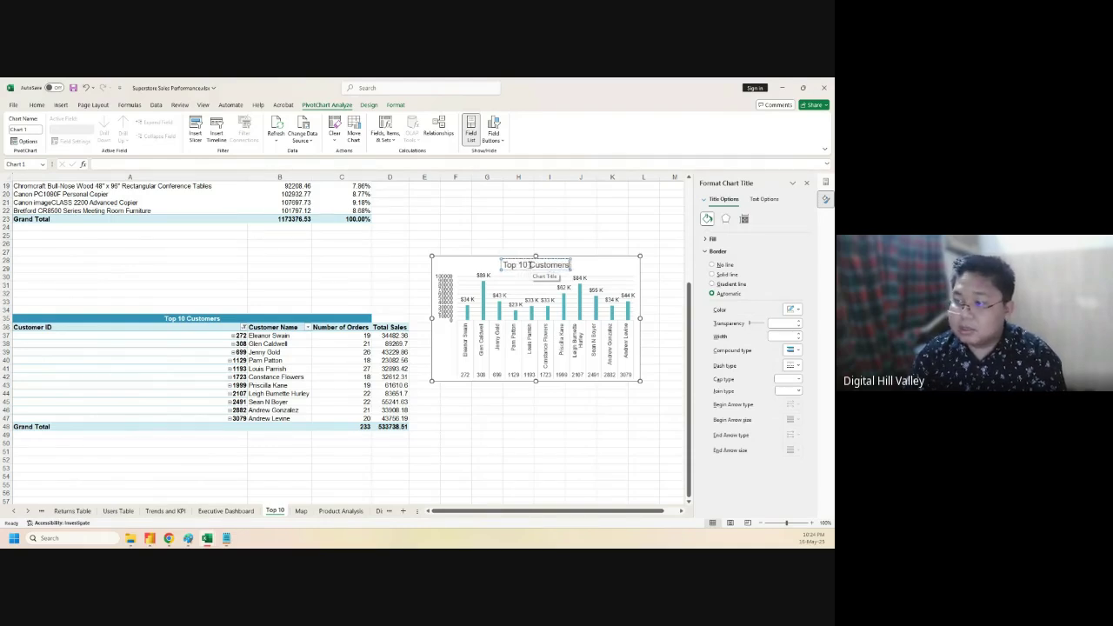
text( Based on)
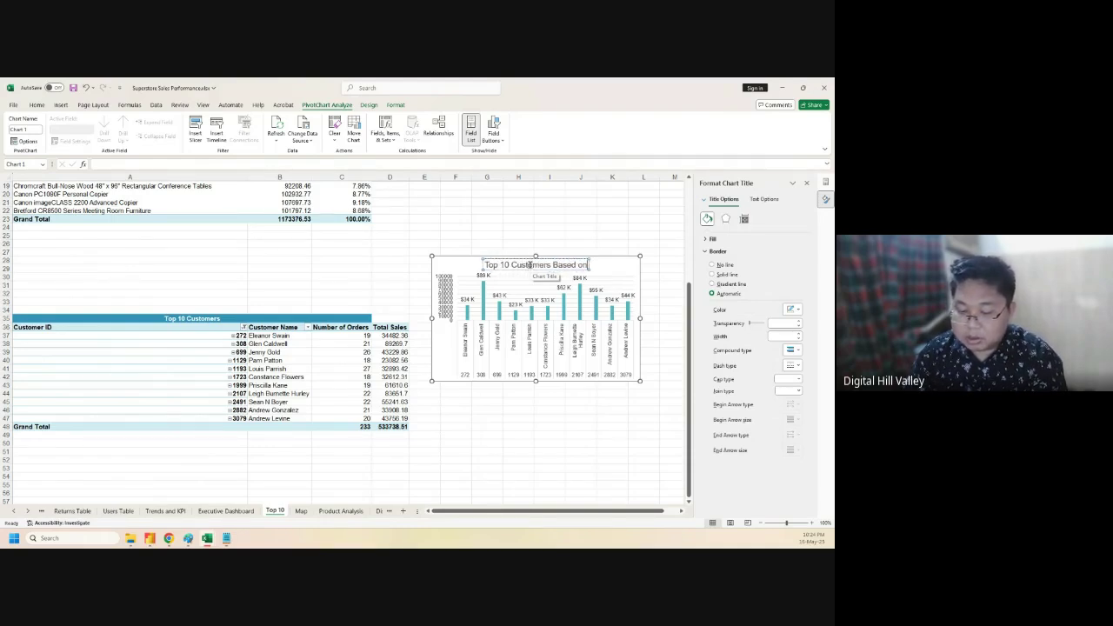
text( Sales)
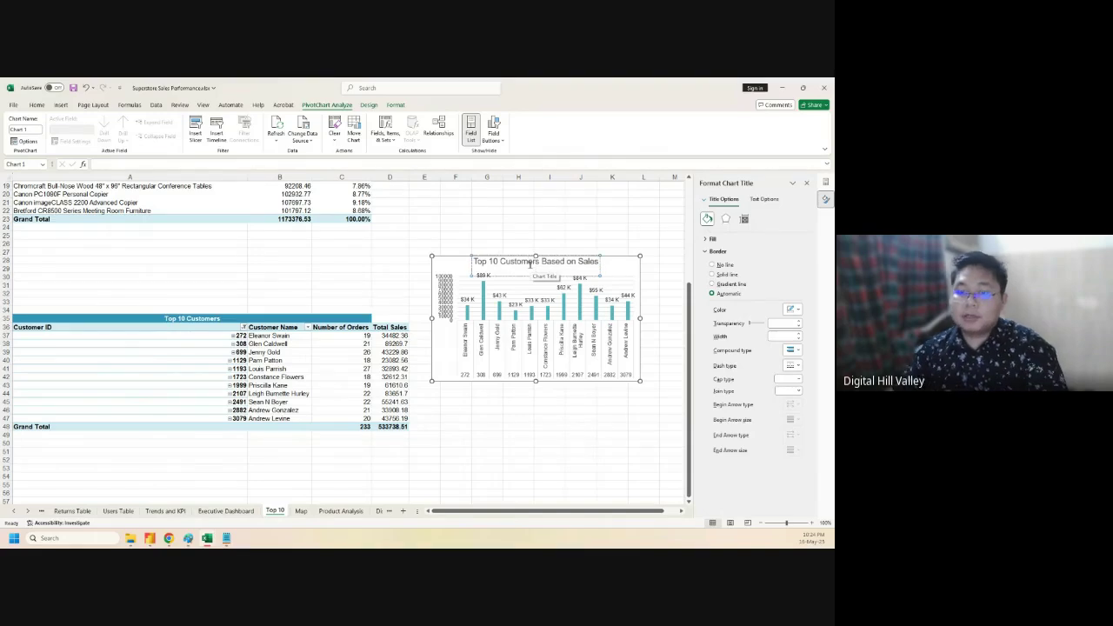
click(540, 220)
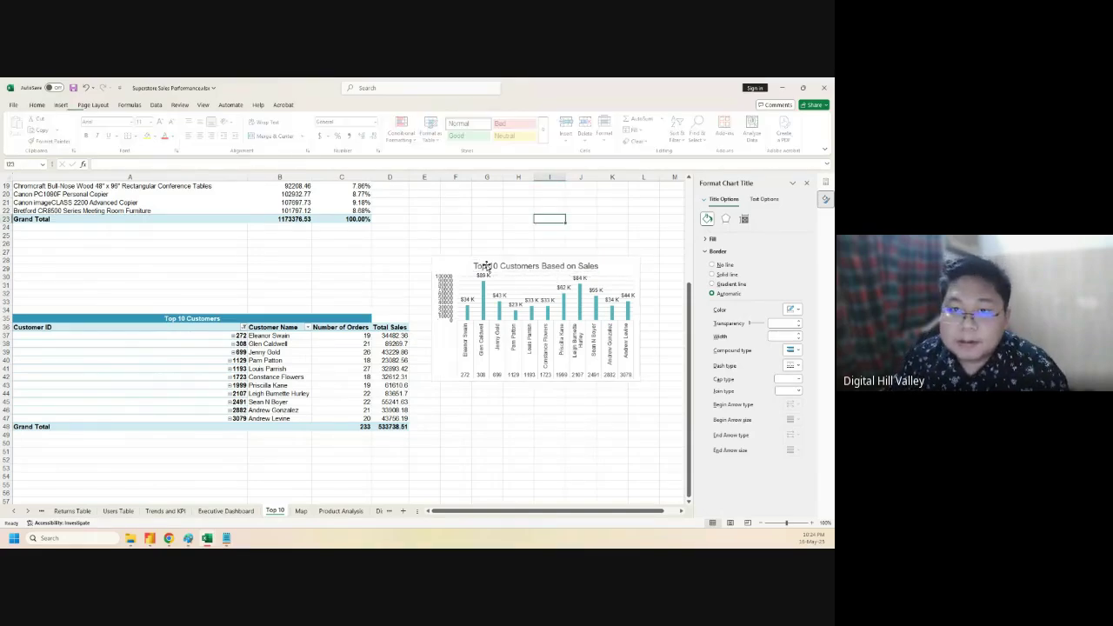
click(459, 265)
key(Delete)
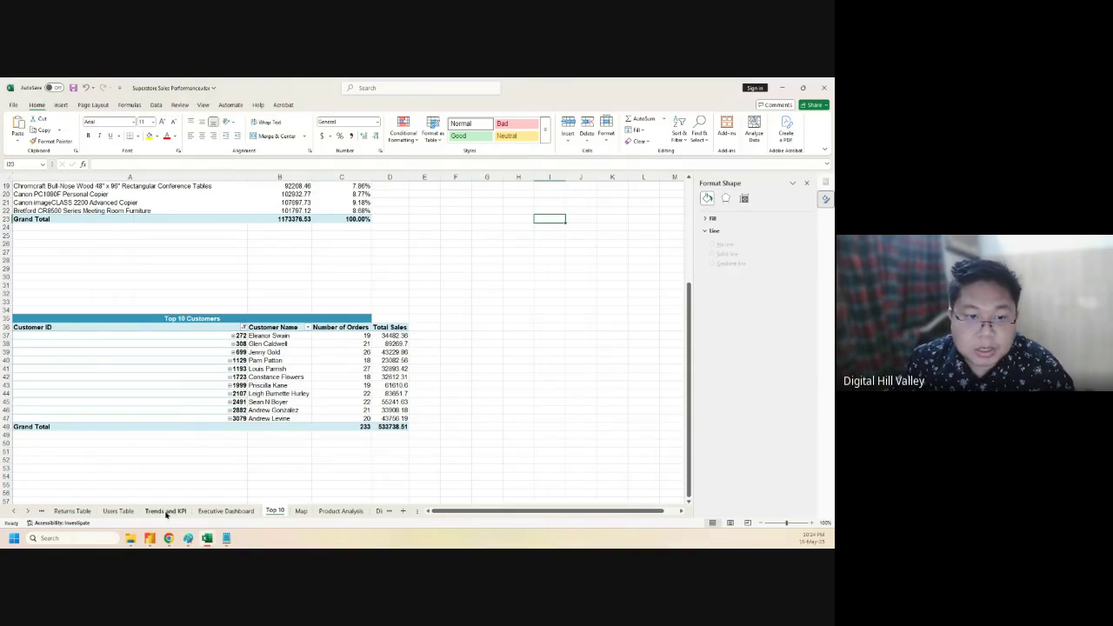
- Paste the customers chart on the Executive Dashboard under the sales chart, resized to its width
click(225, 511)
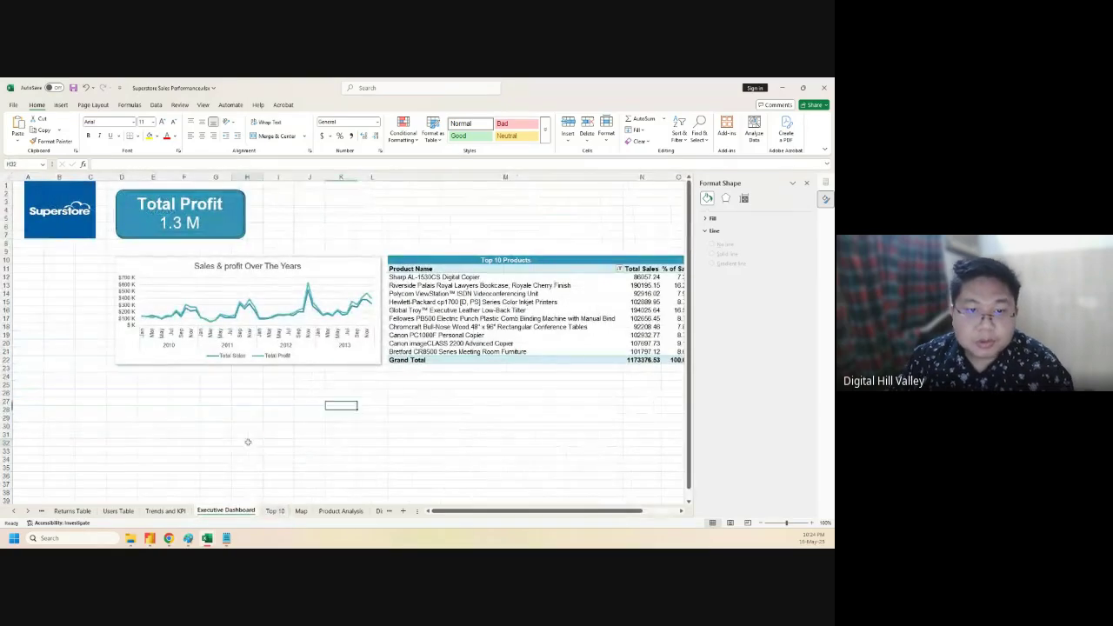
click(248, 442)
key(ctrl+v)
drag(271, 435, 154, 376)
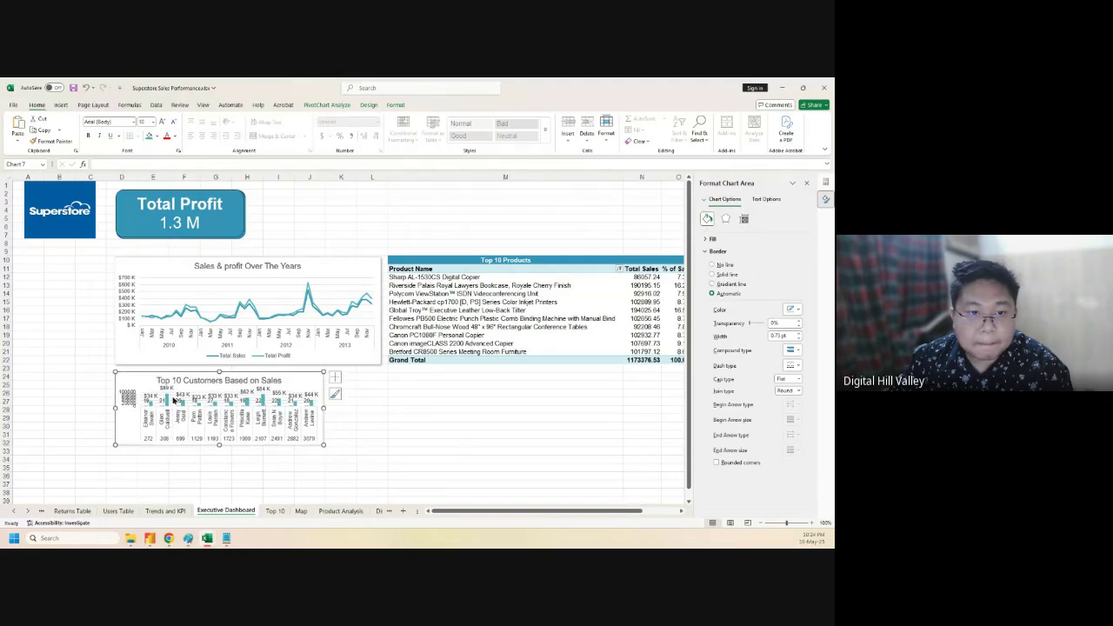
drag(220, 447, 221, 498)
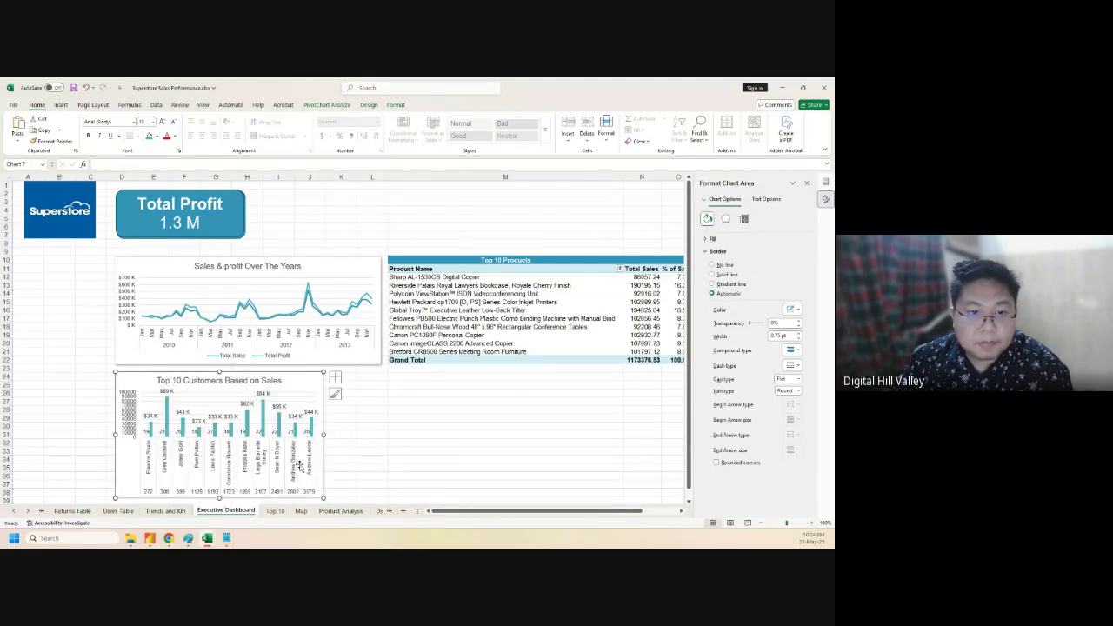
drag(325, 433, 381, 432)
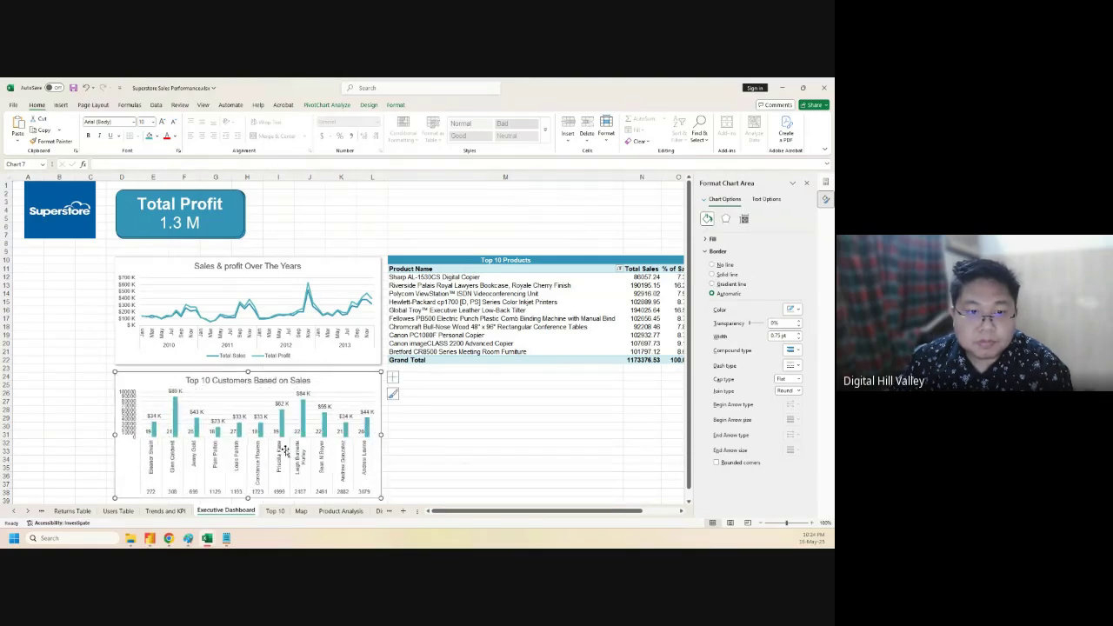
click(146, 432)
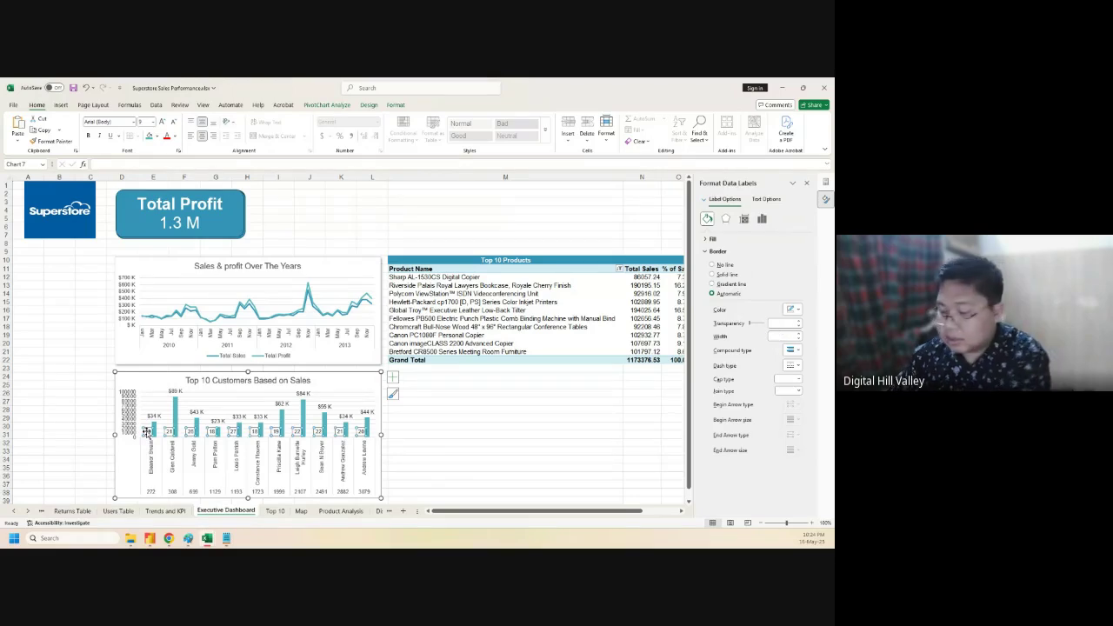
- Delete the small order-count data labels from the customers chart's bars
key(Delete)
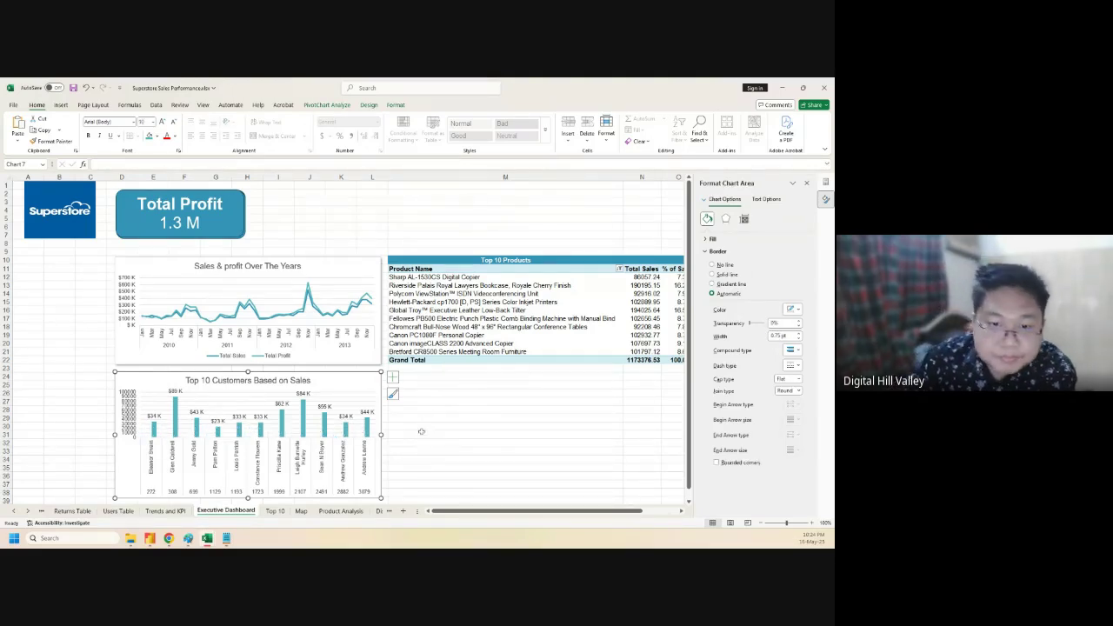
click(368, 492)
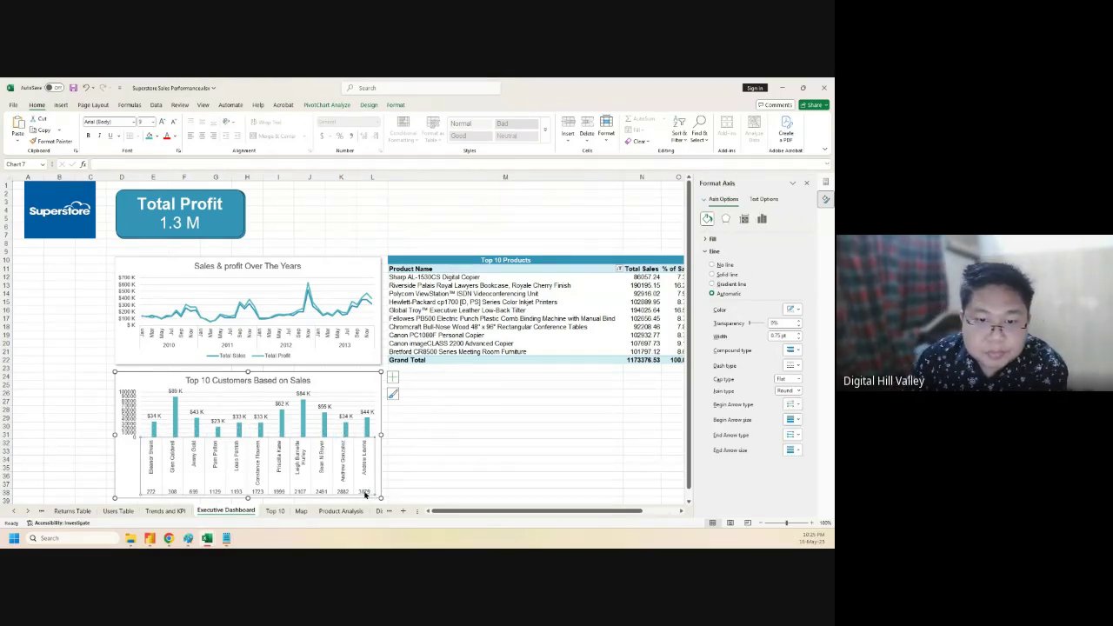
key(ctrl+z)
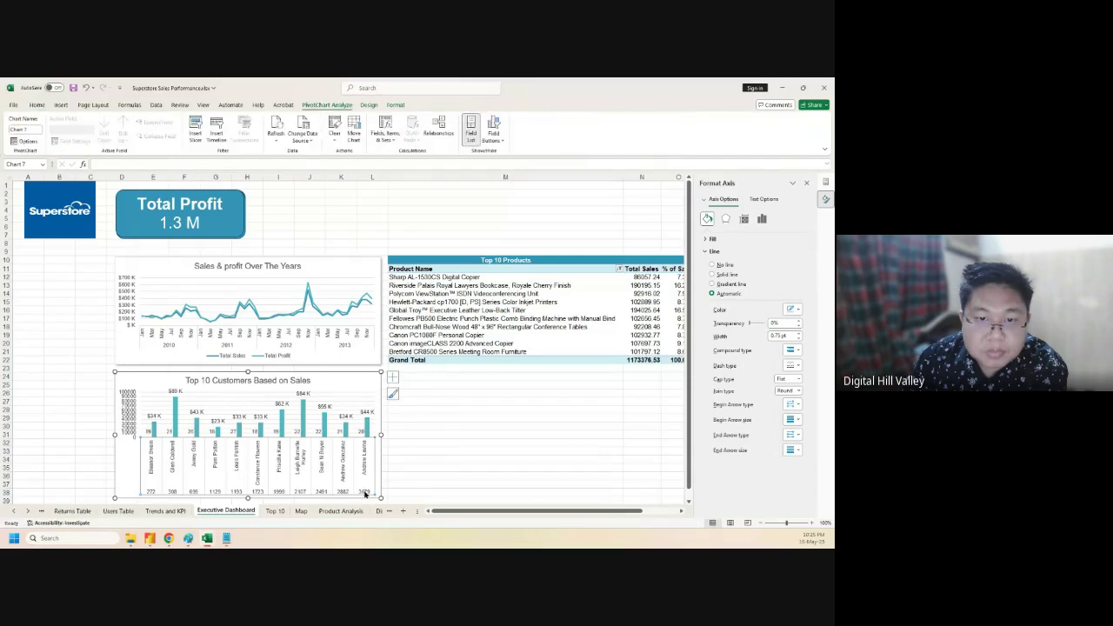
click(336, 429)
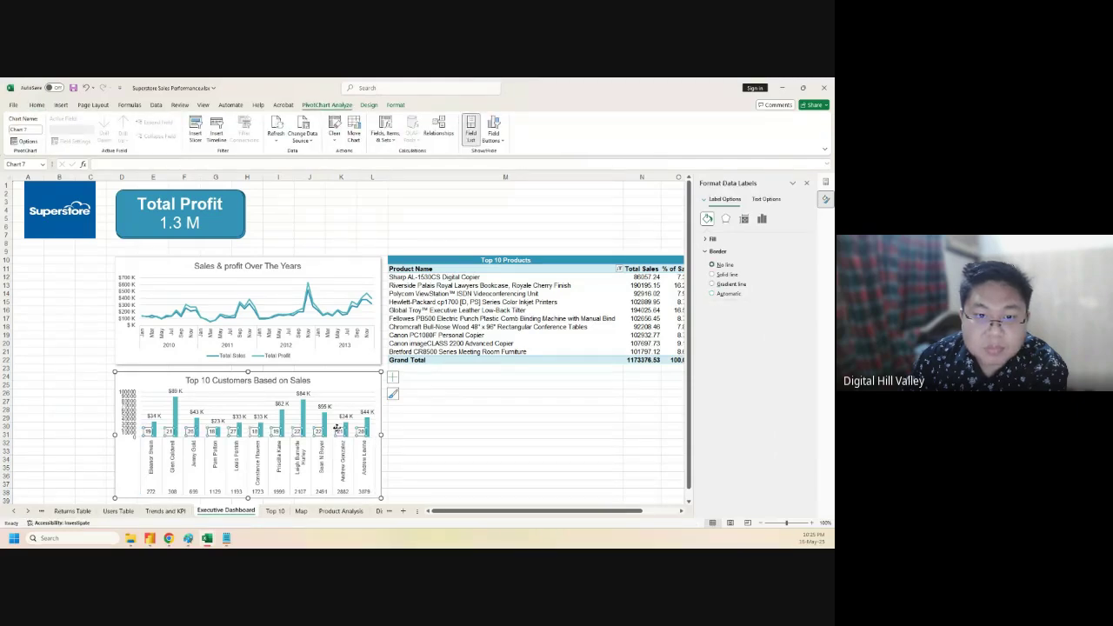
key(Delete)
click(436, 442)
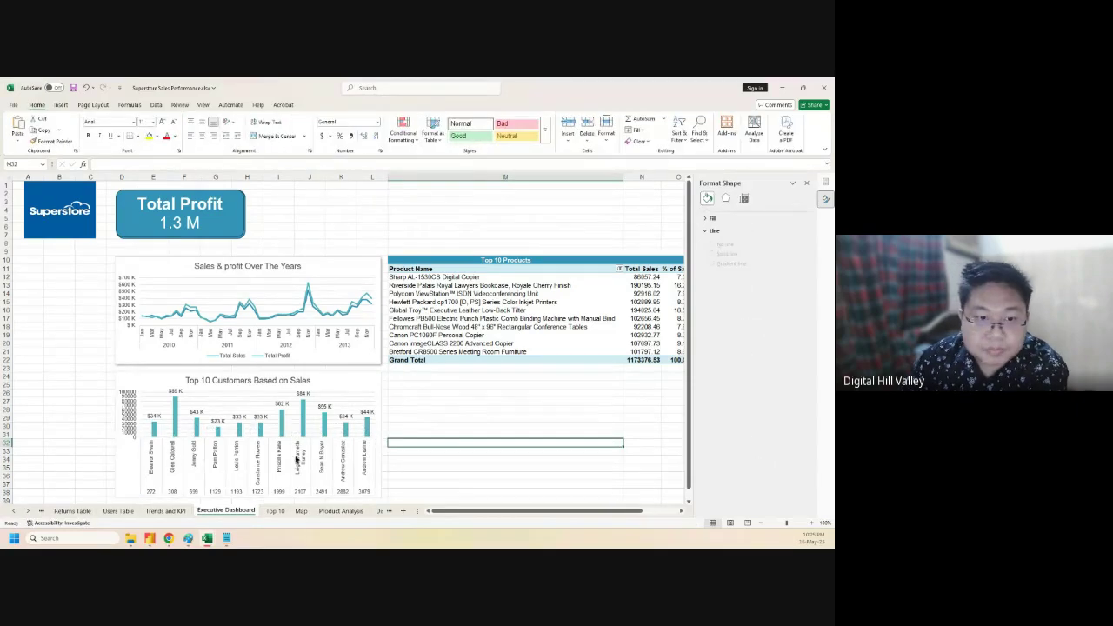
- Make the customers chart slightly taller by adjusting its bottom and top edges
click(172, 381)
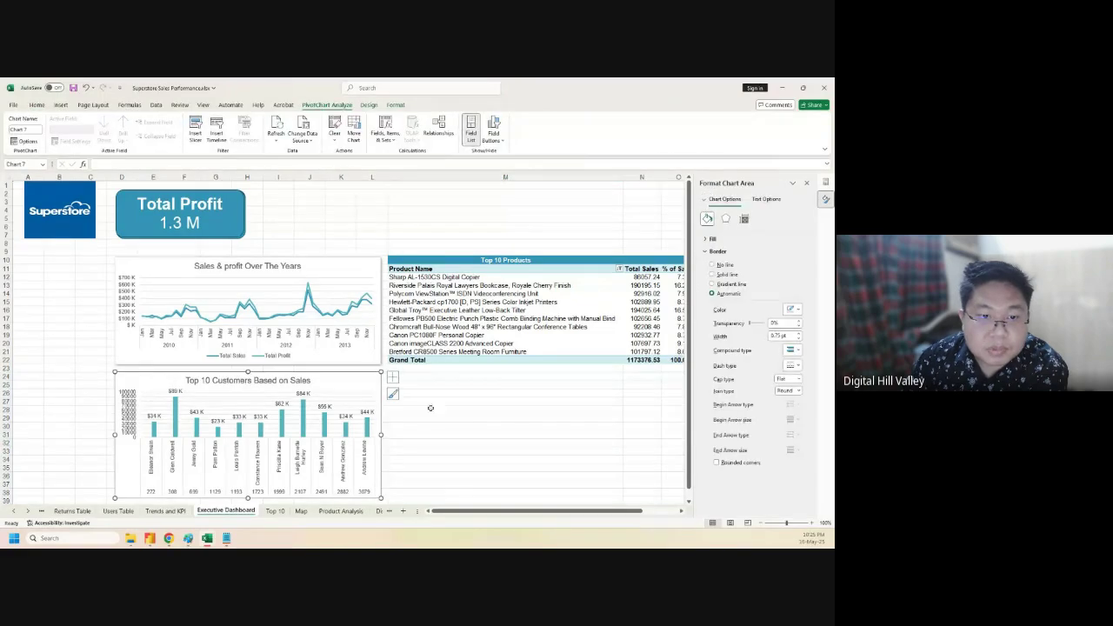
scroll(519, 392, down, 4)
scroll(247, 383, up, 3)
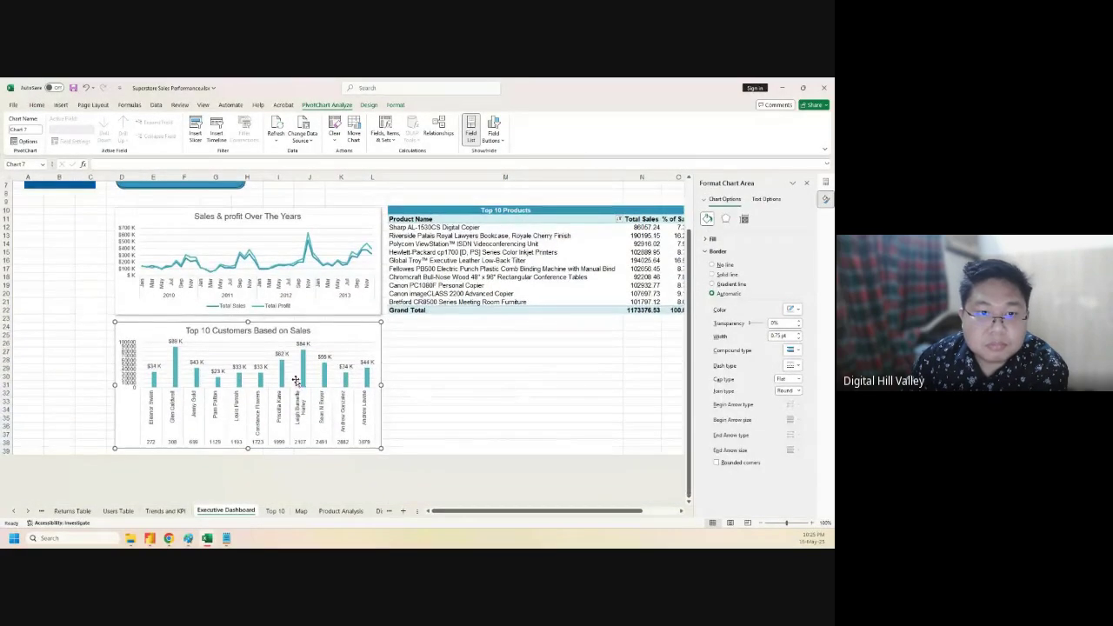
drag(247, 449, 248, 454)
drag(248, 322, 248, 319)
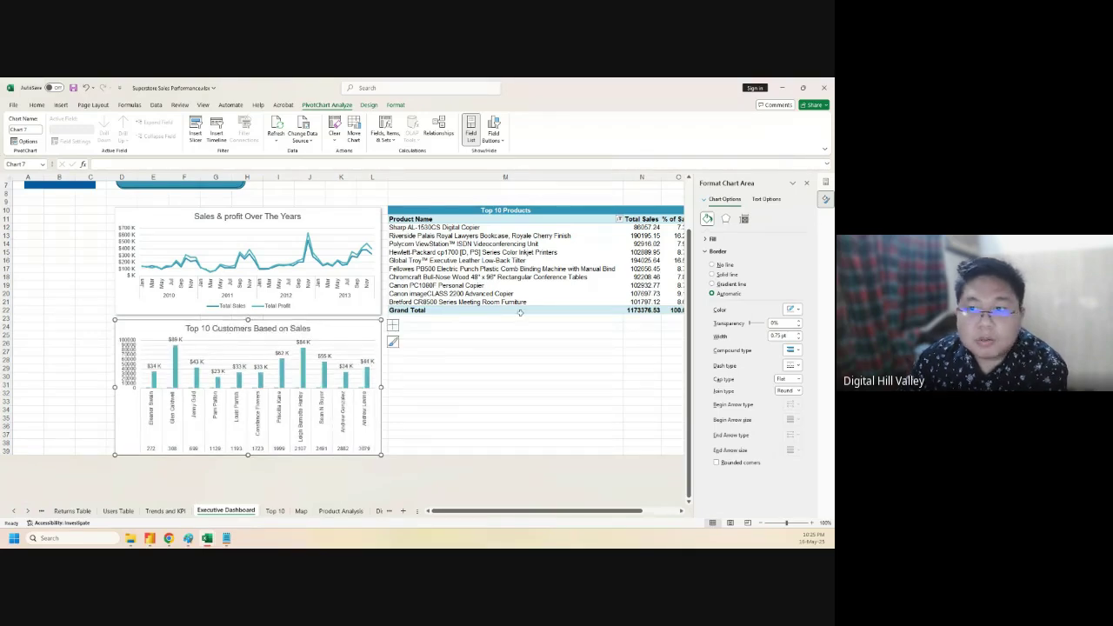
click(370, 105)
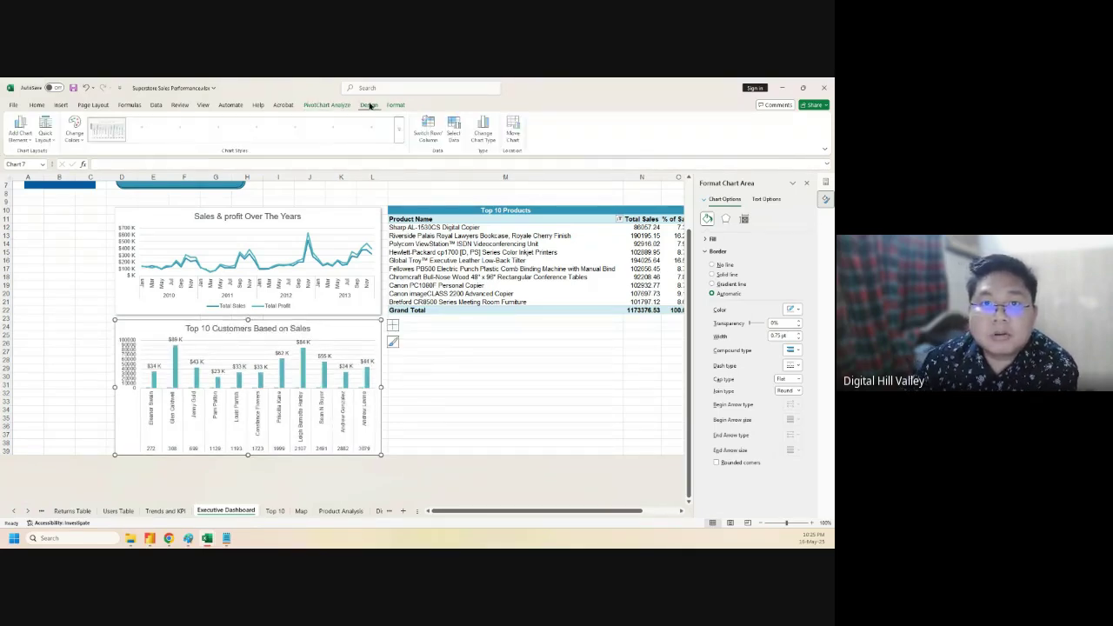
- Add an Outer shadow preset to the Top 10 Customers chart through Shape Effects
click(393, 105)
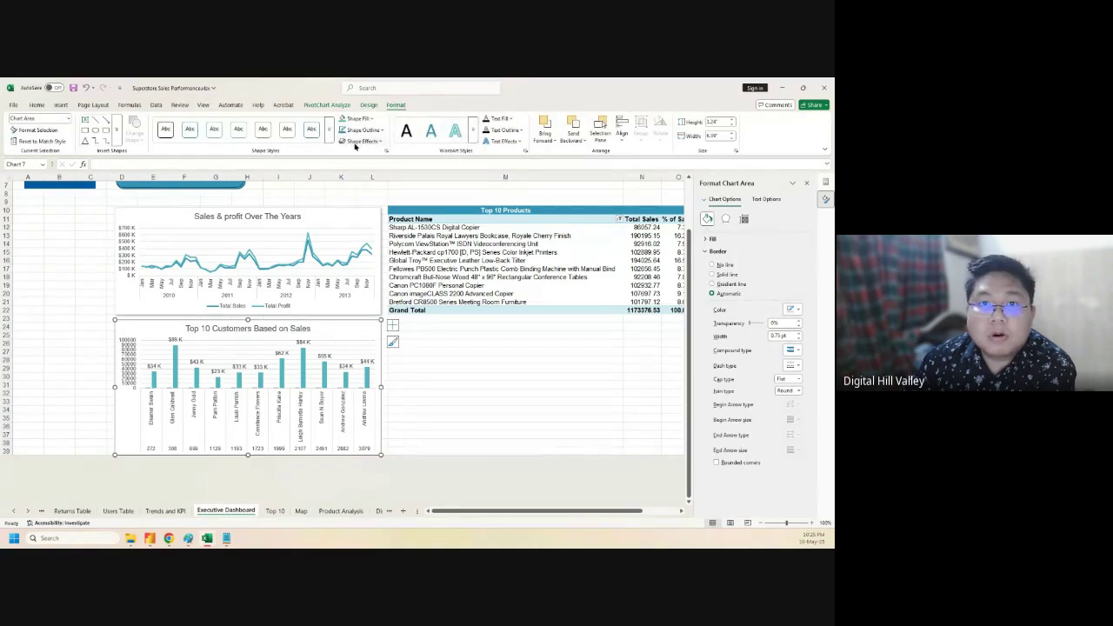
click(362, 141)
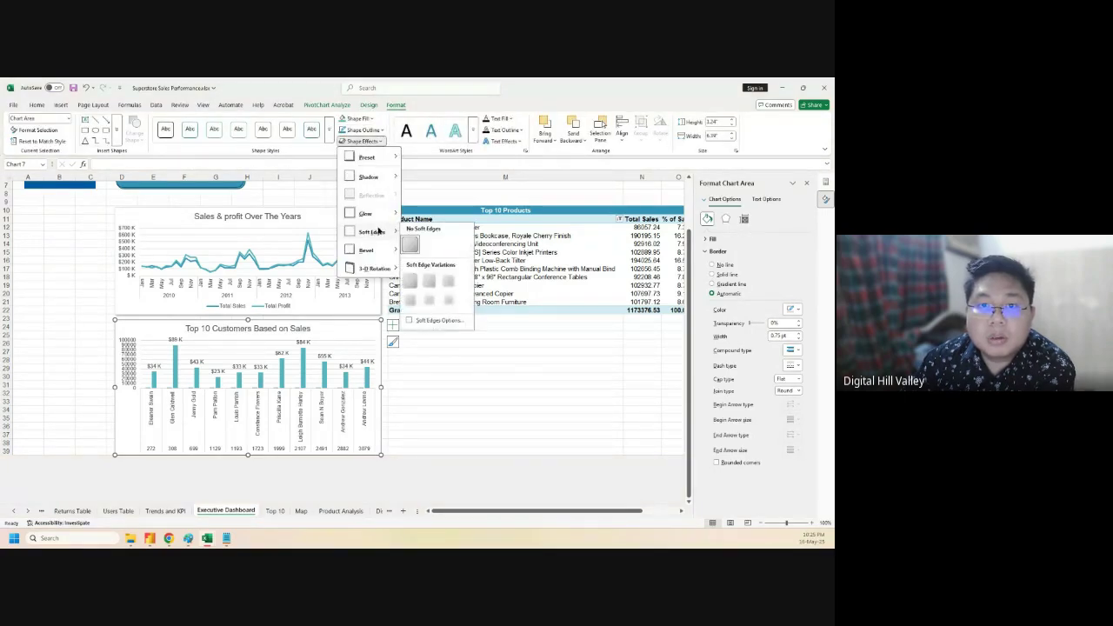
mouse_move(385, 177)
click(412, 231)
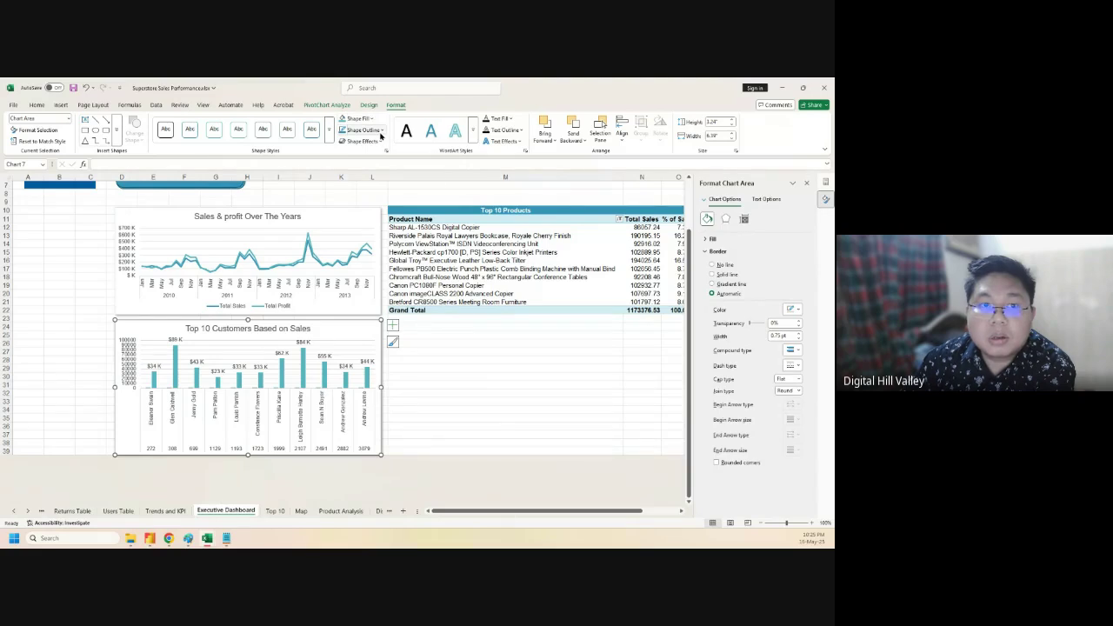
click(380, 135)
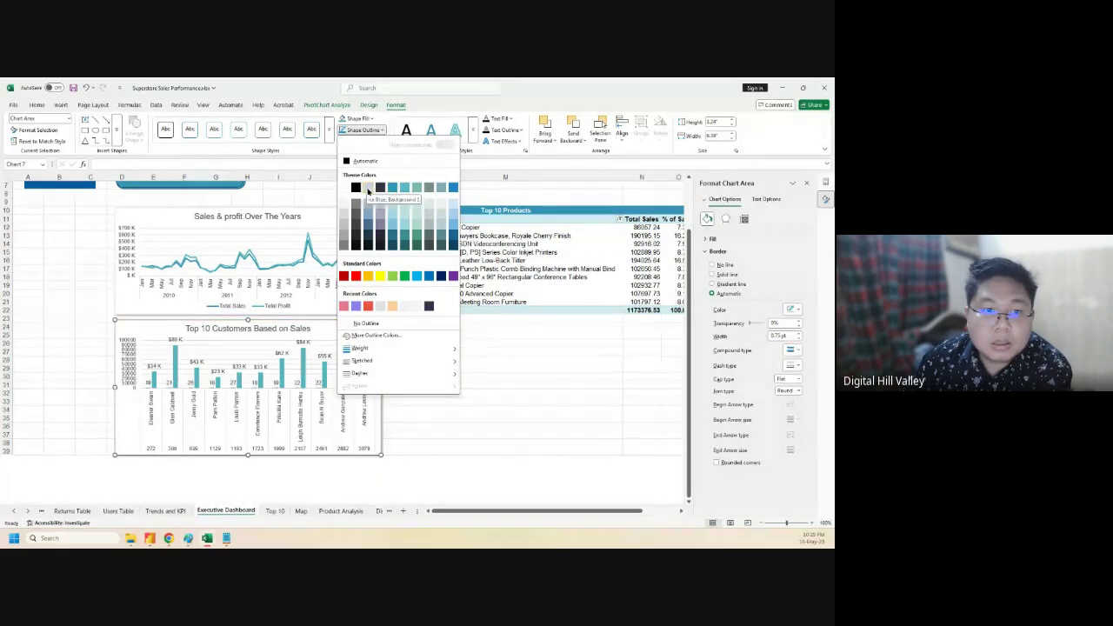
click(513, 365)
click(452, 391)
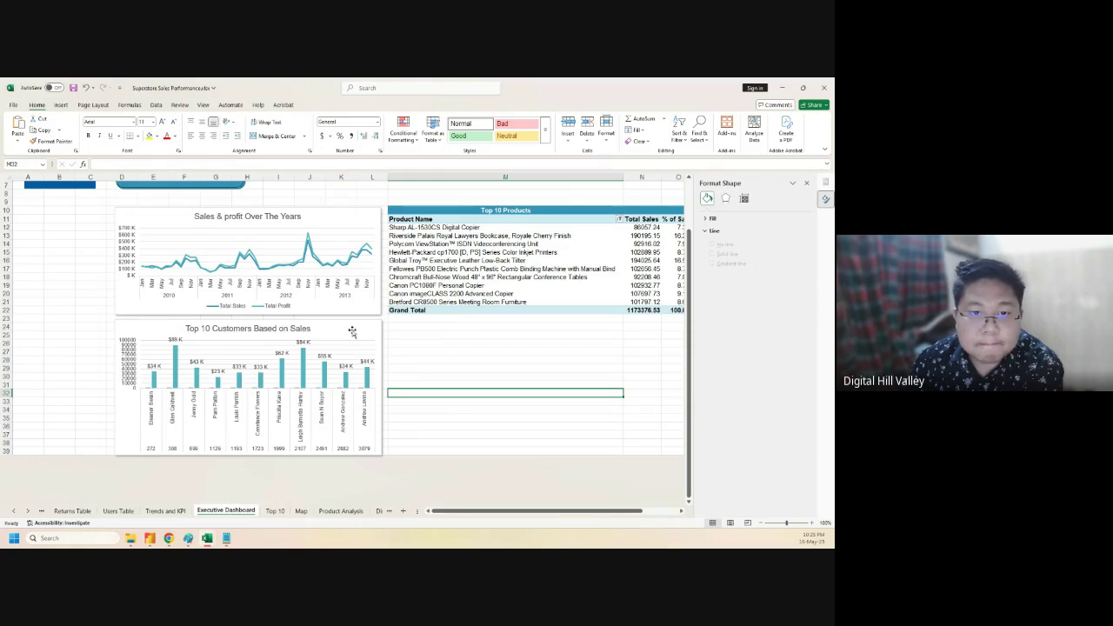
click(358, 339)
- On the Top 10 sheet, remove Number of Orders and Customer ID from the customers pivot
click(165, 510)
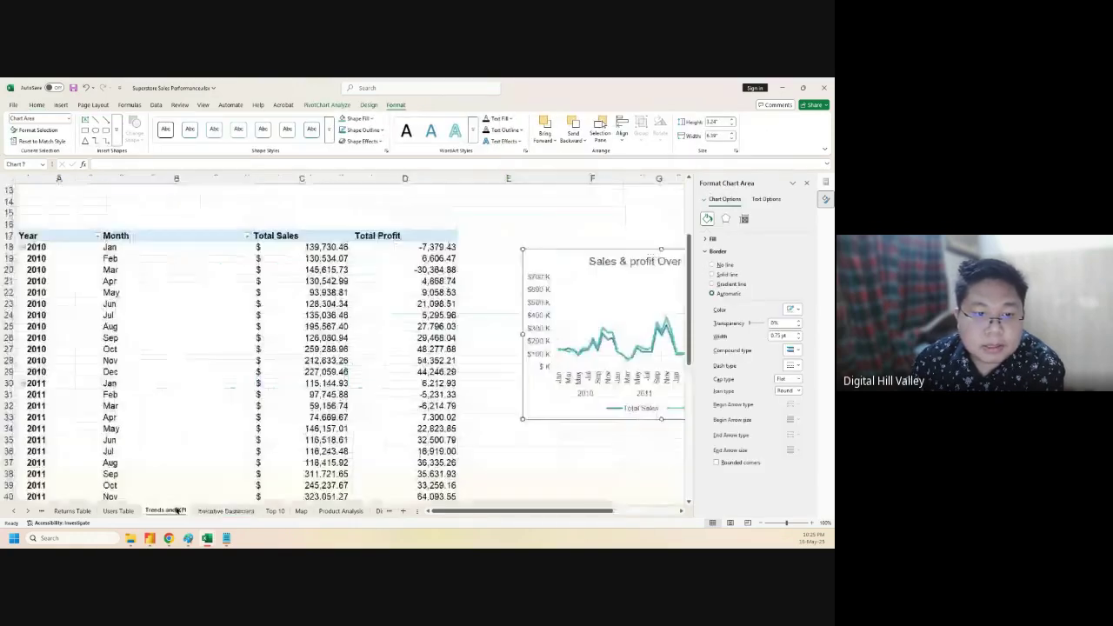
click(274, 511)
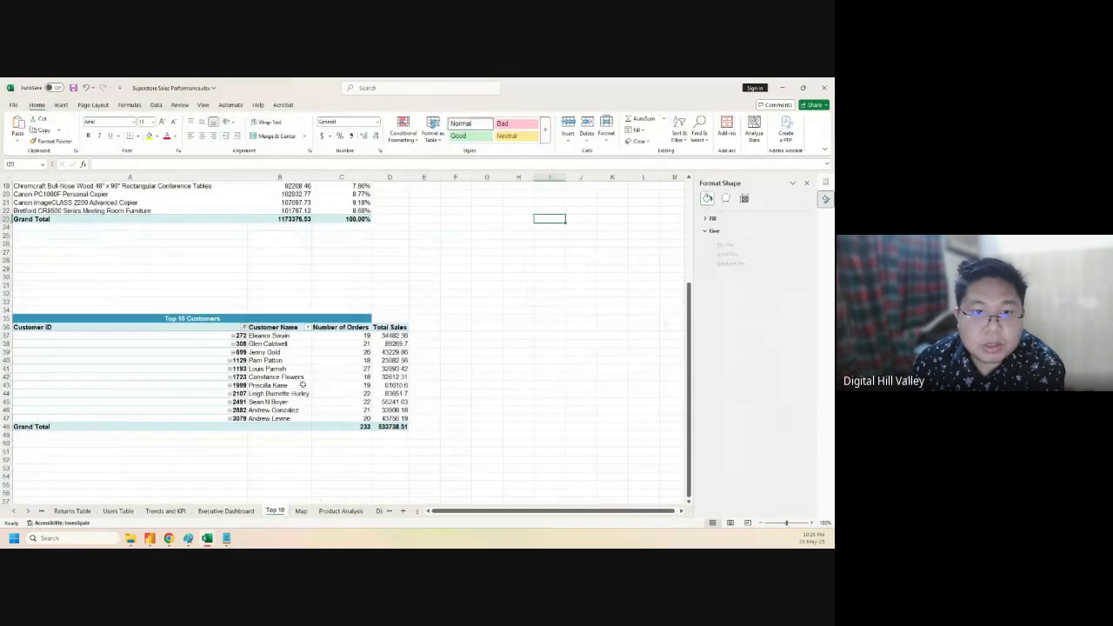
drag(346, 327, 344, 410)
click(344, 391)
right_click(346, 392)
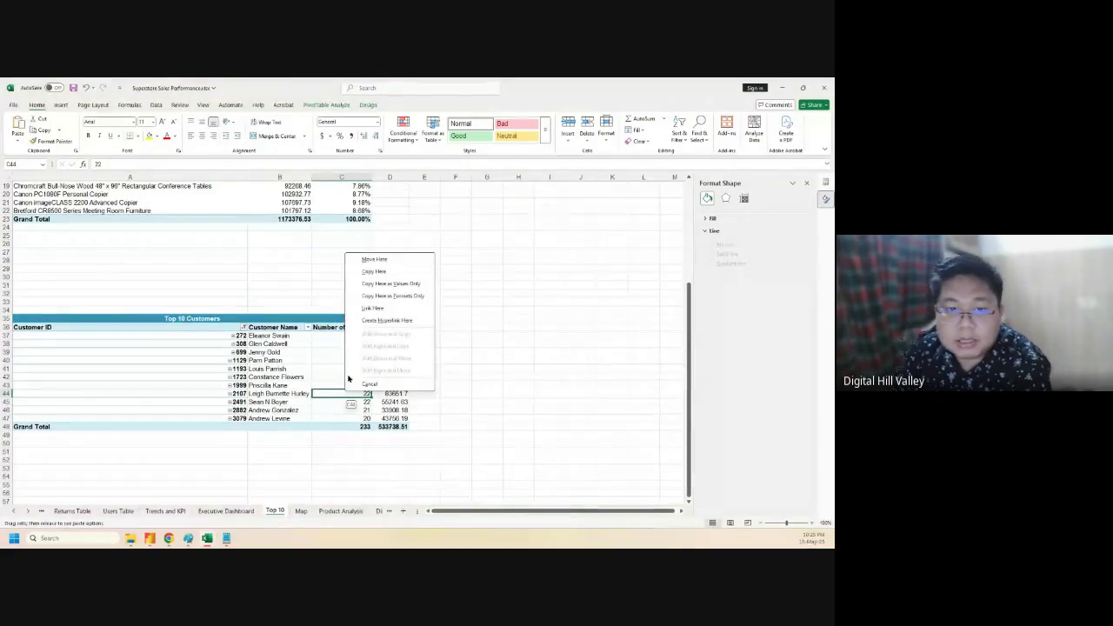
click(325, 372)
right_click(326, 372)
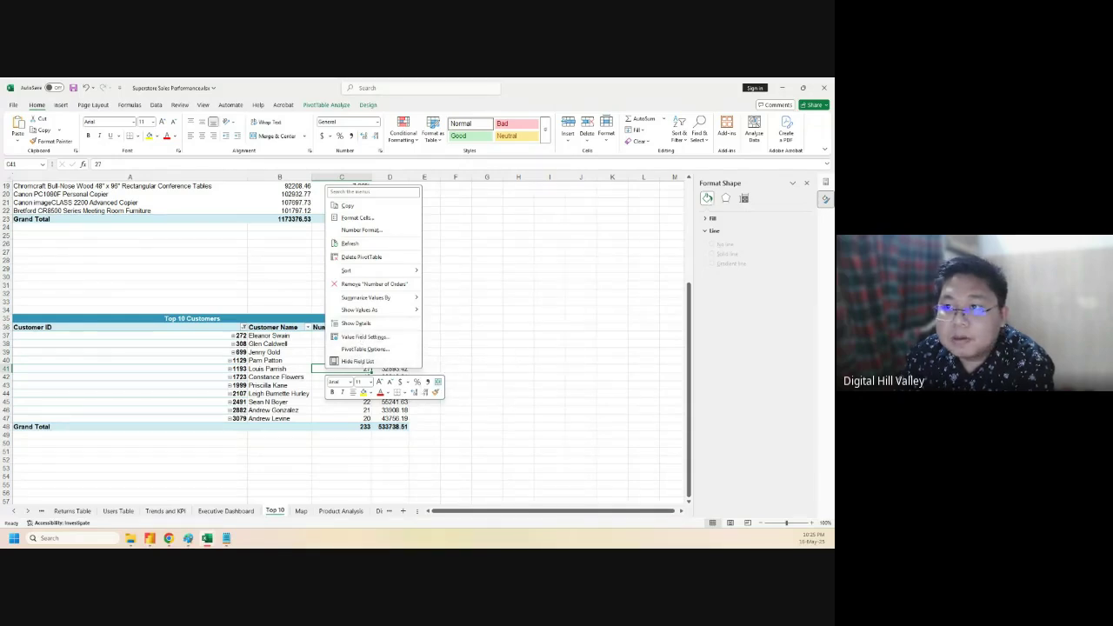
click(824, 184)
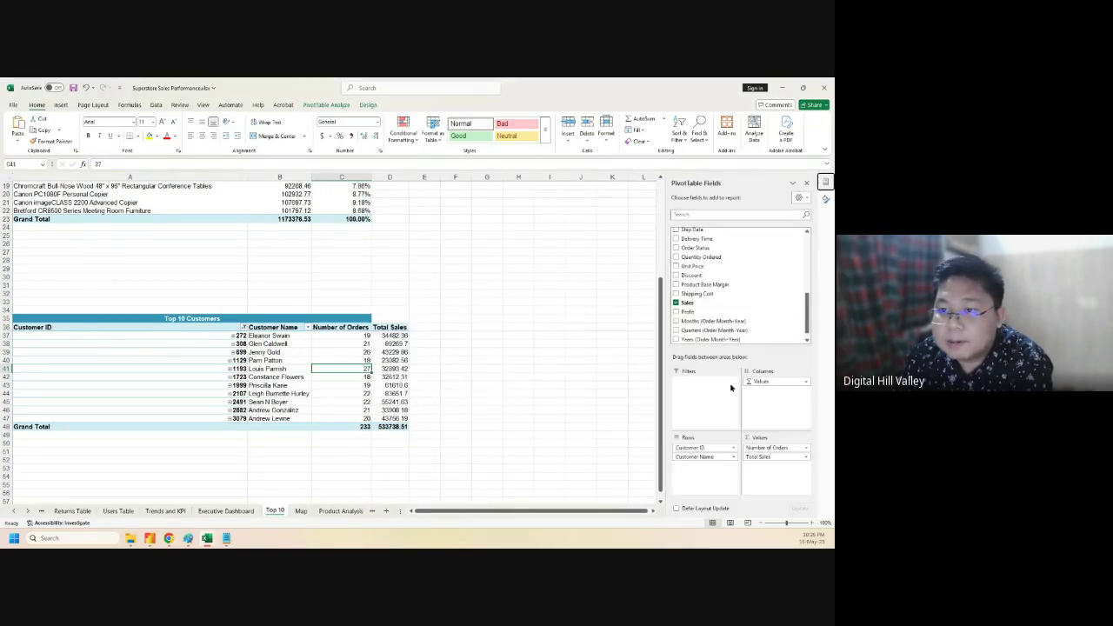
click(806, 448)
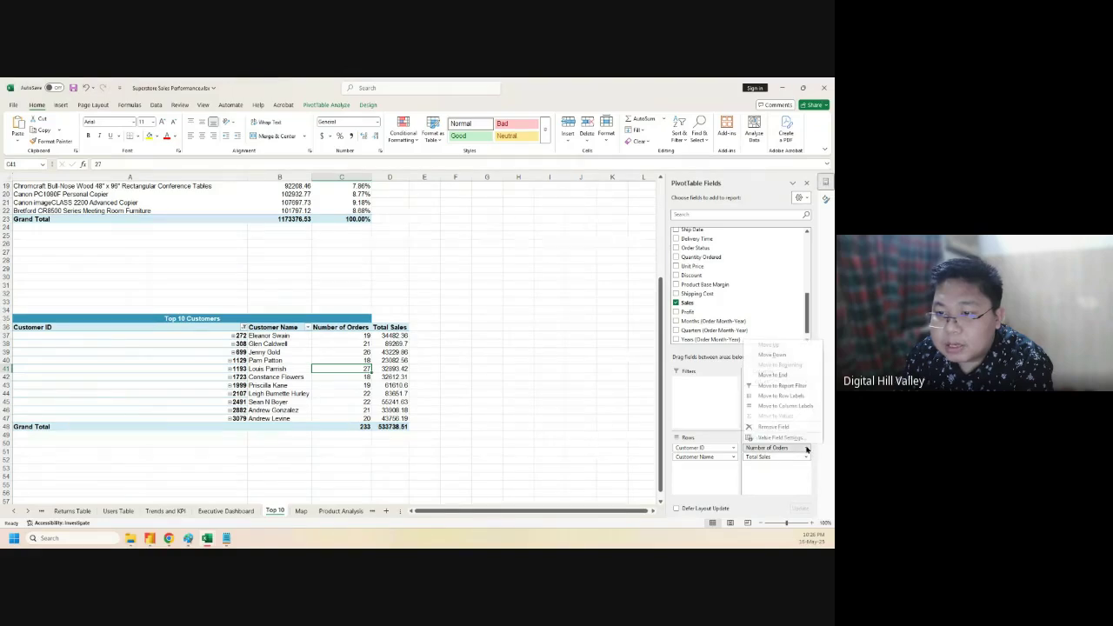
click(777, 431)
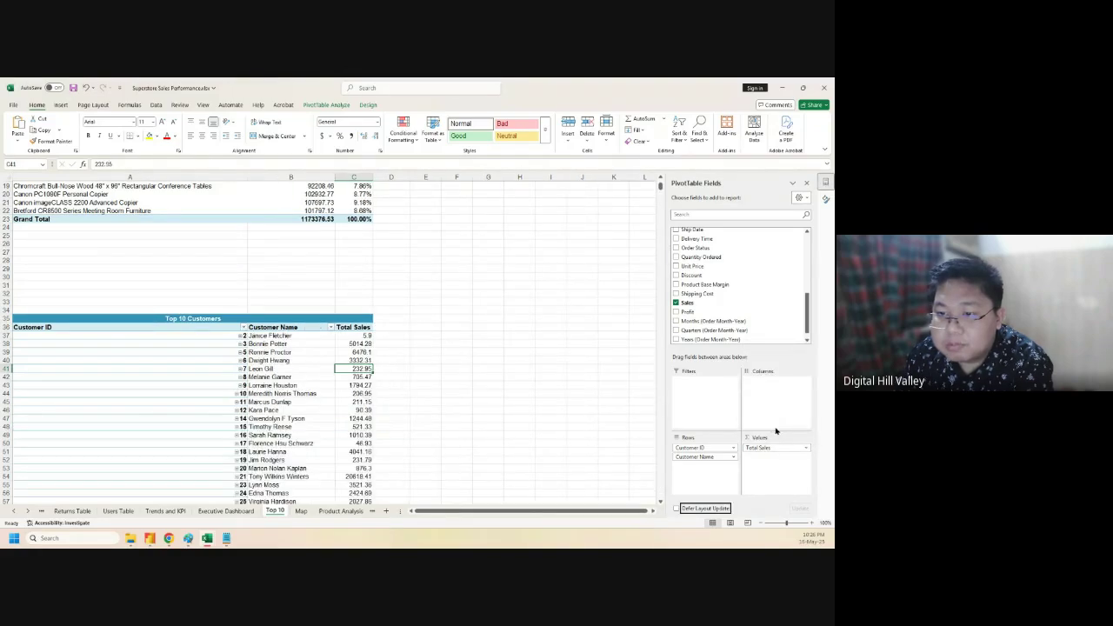
click(732, 448)
click(702, 427)
- Filter Customer Name to the top 10 customers by Total Sales
scroll(186, 406, down, 5)
scroll(186, 406, up, 5)
click(96, 328)
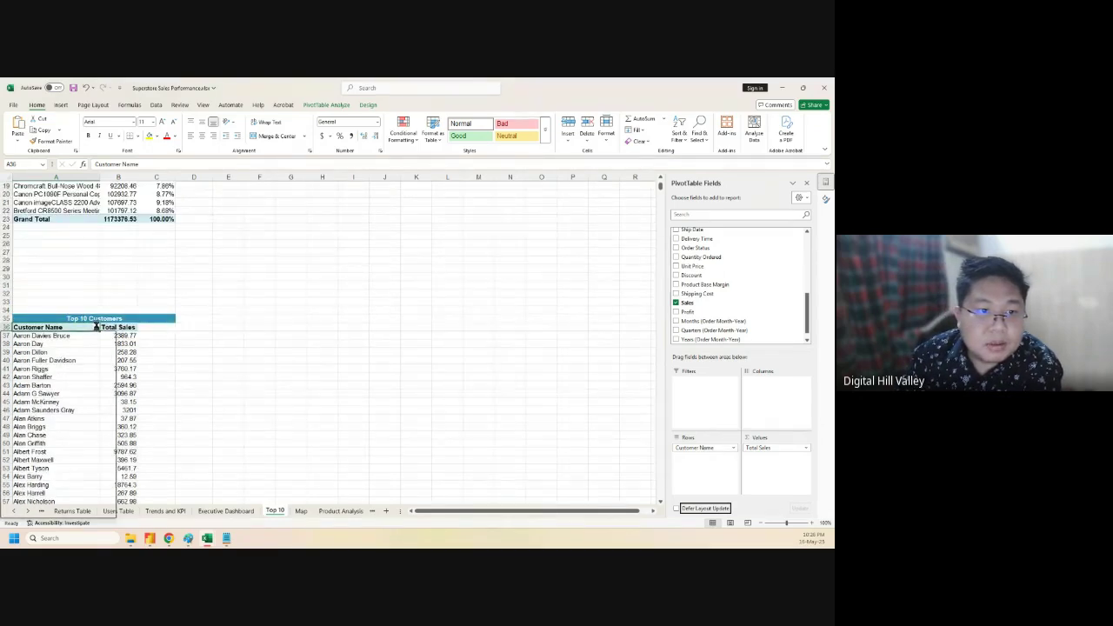
mouse_move(83, 401)
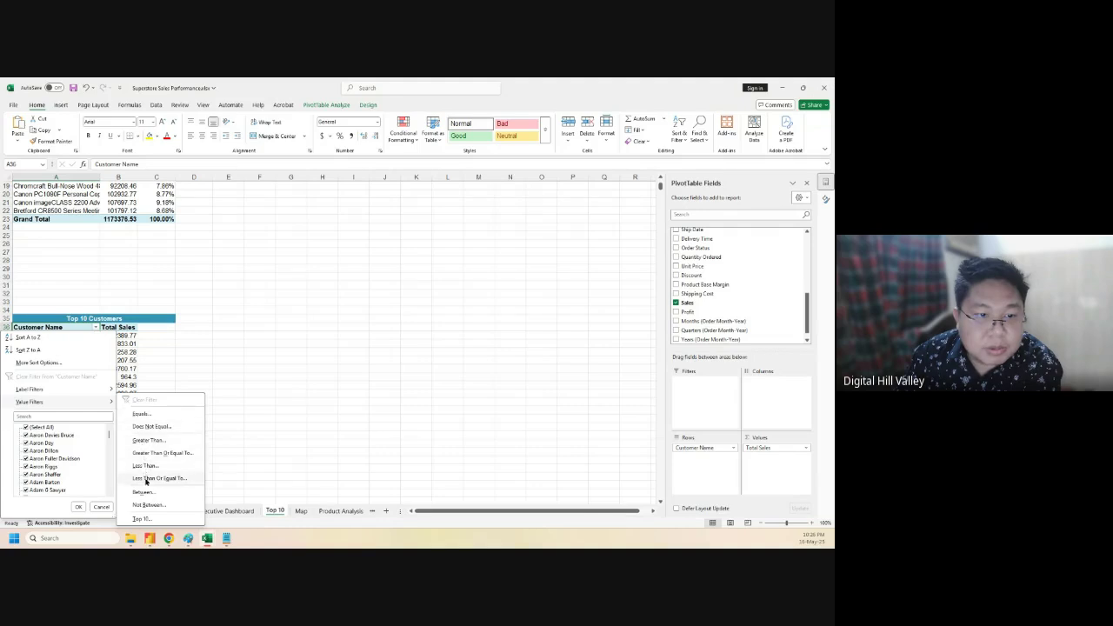
click(141, 518)
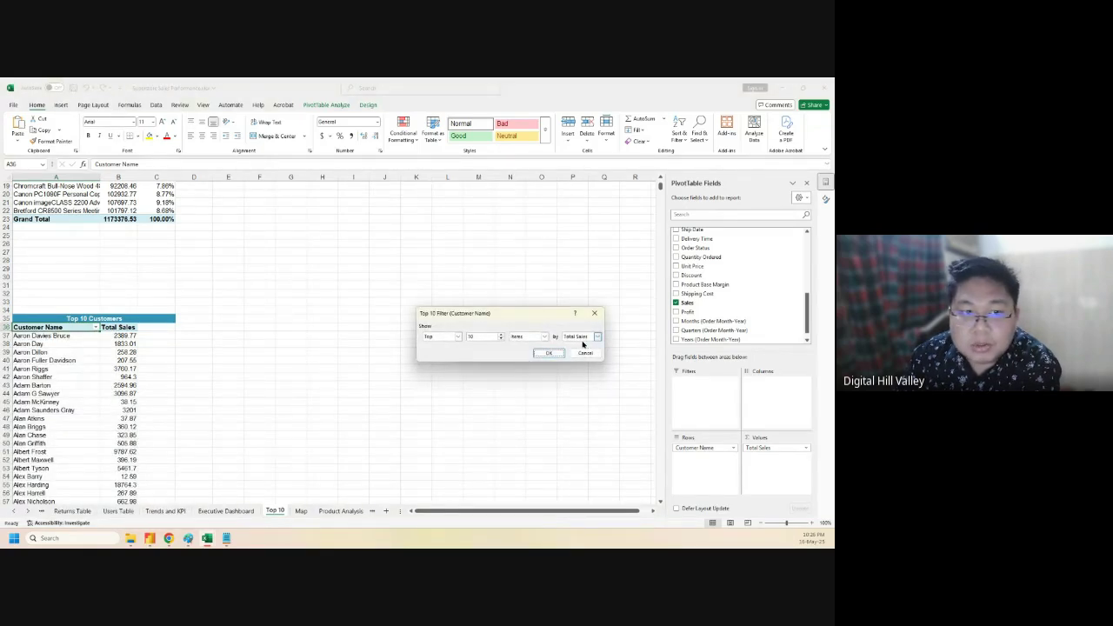
click(548, 353)
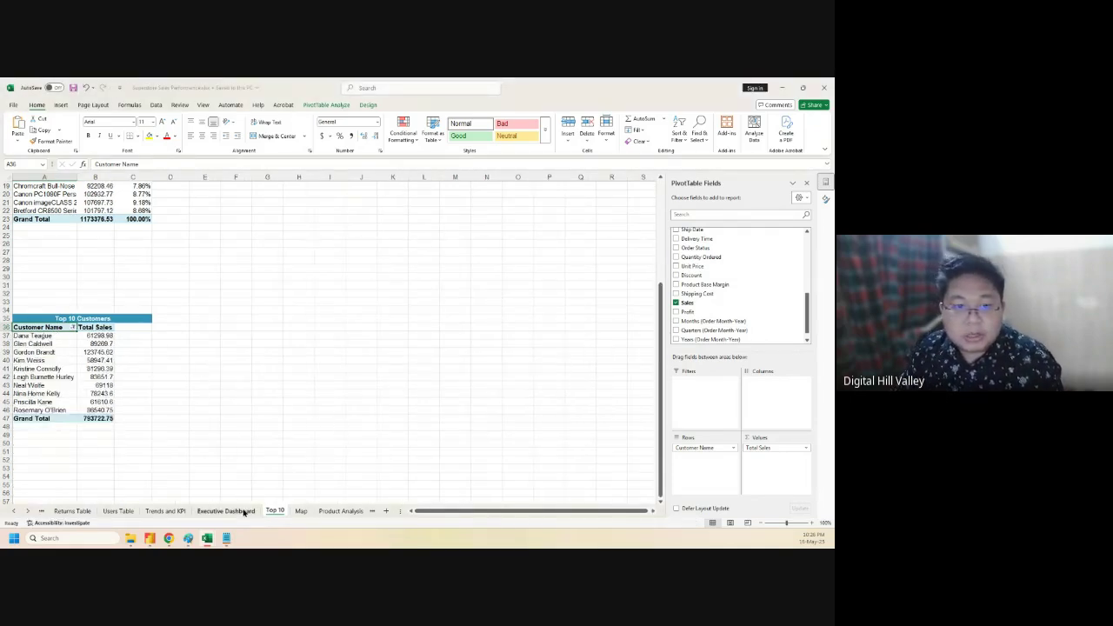
click(225, 510)
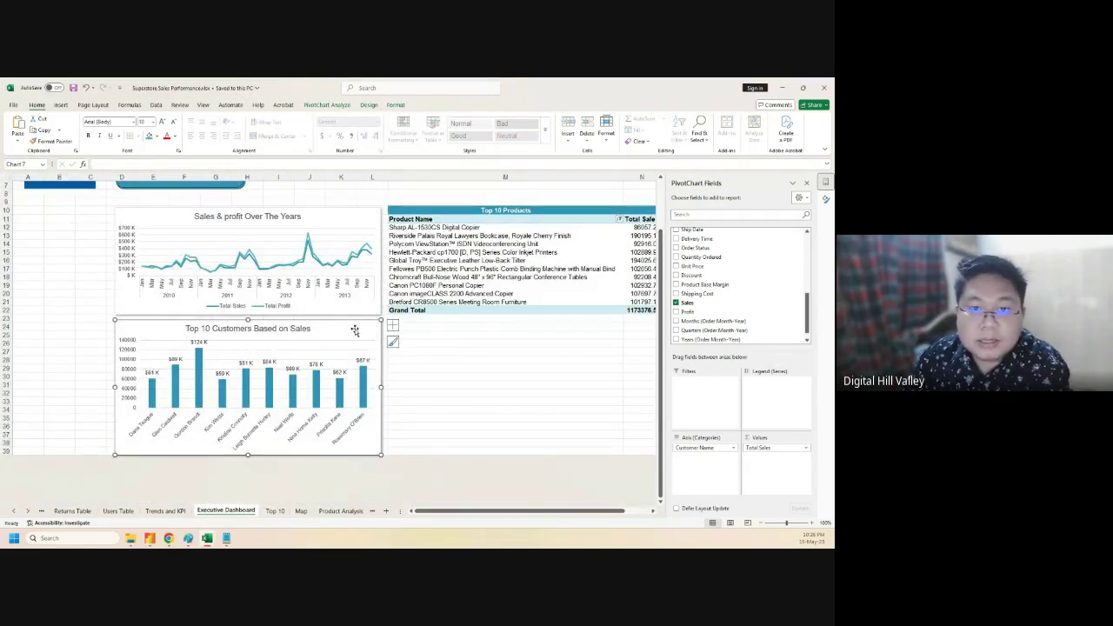
- Check the dashboard charts, close the Format Shape pane, and move to the Map sheet
scroll(442, 355, up, 2)
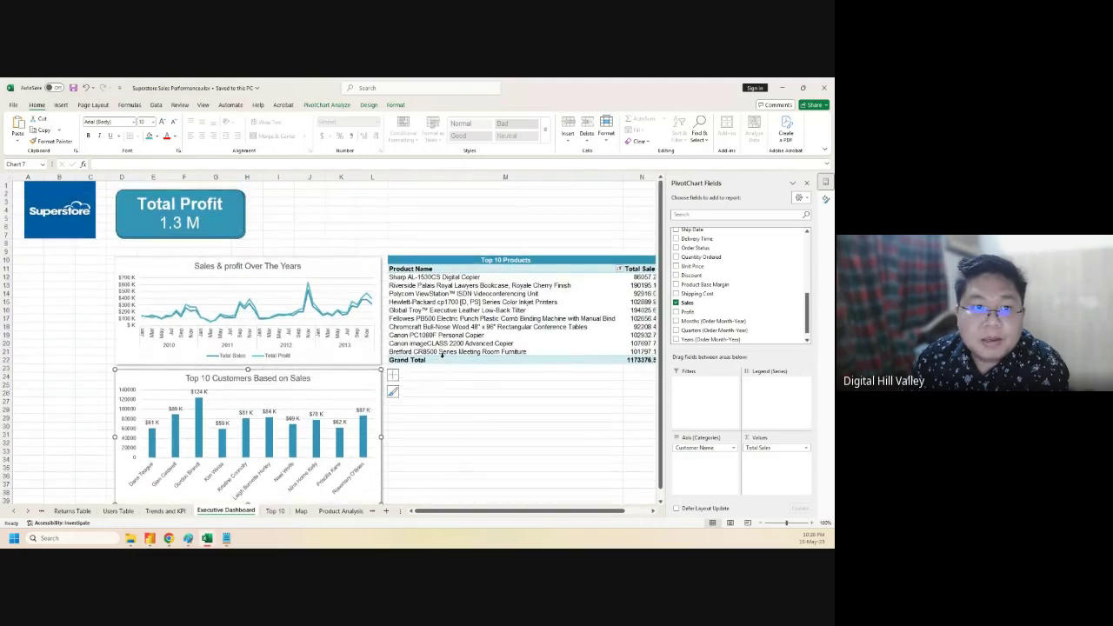
click(222, 264)
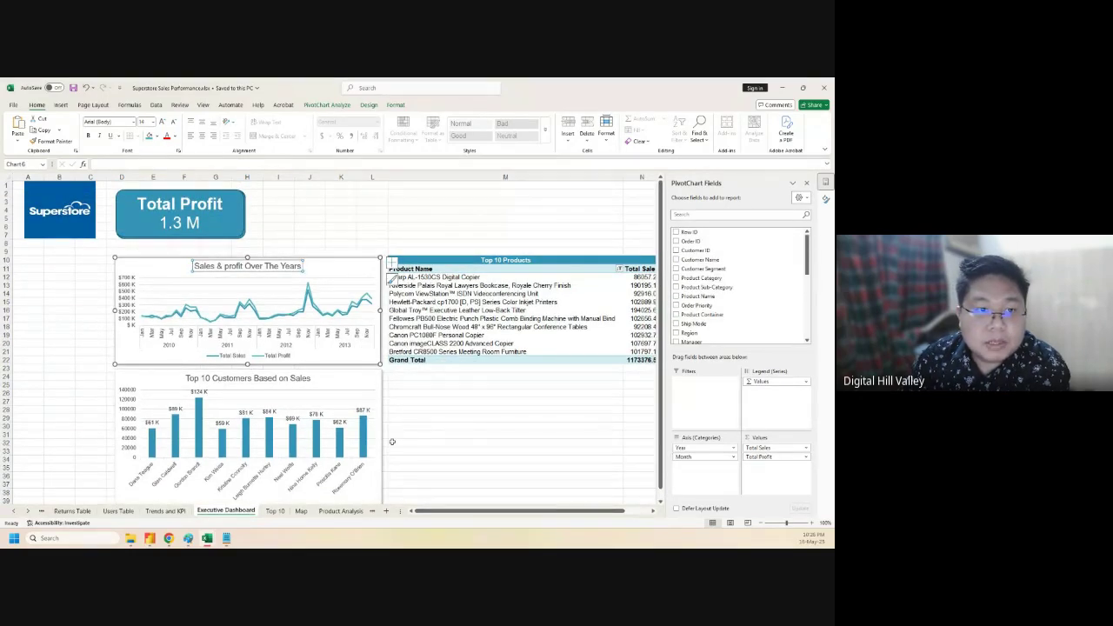
click(45, 431)
click(505, 409)
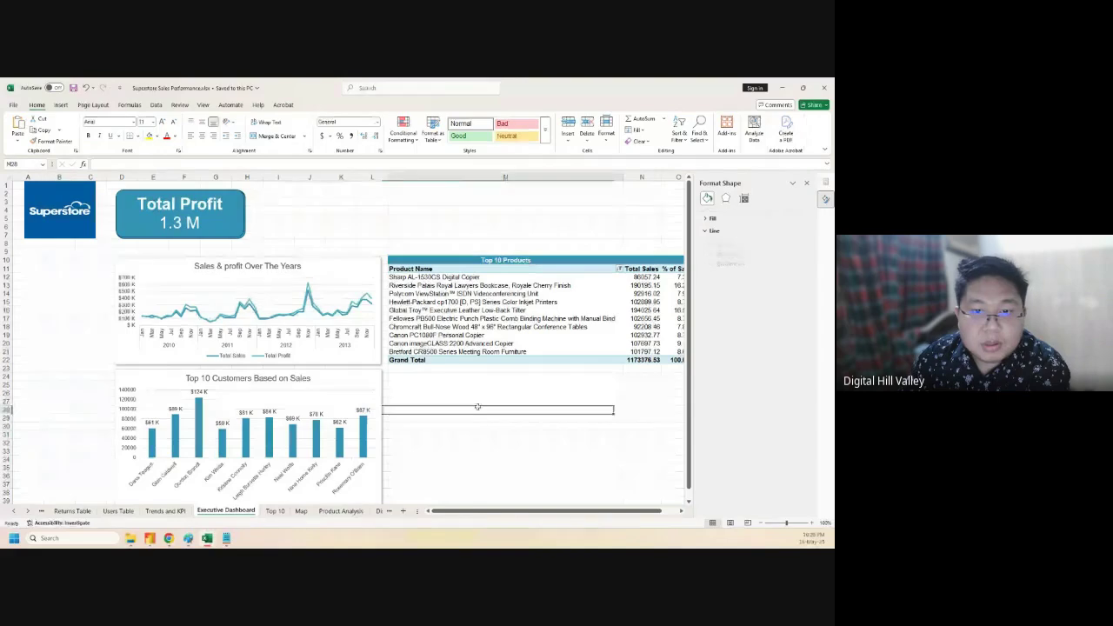
click(807, 183)
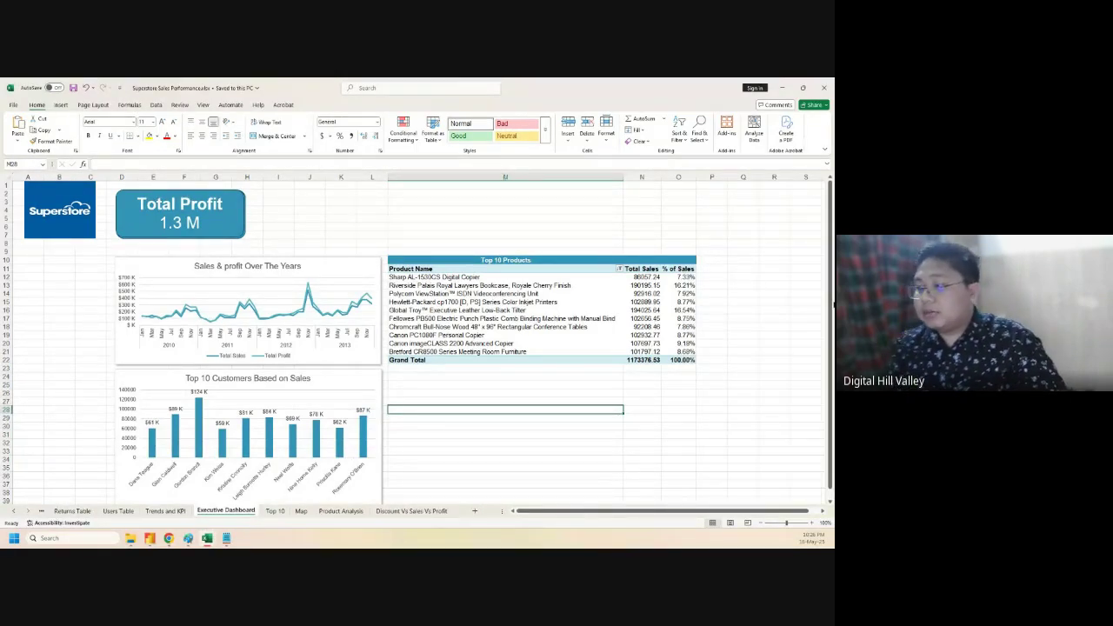
scroll(417, 339, down, 3)
scroll(417, 339, up, 3)
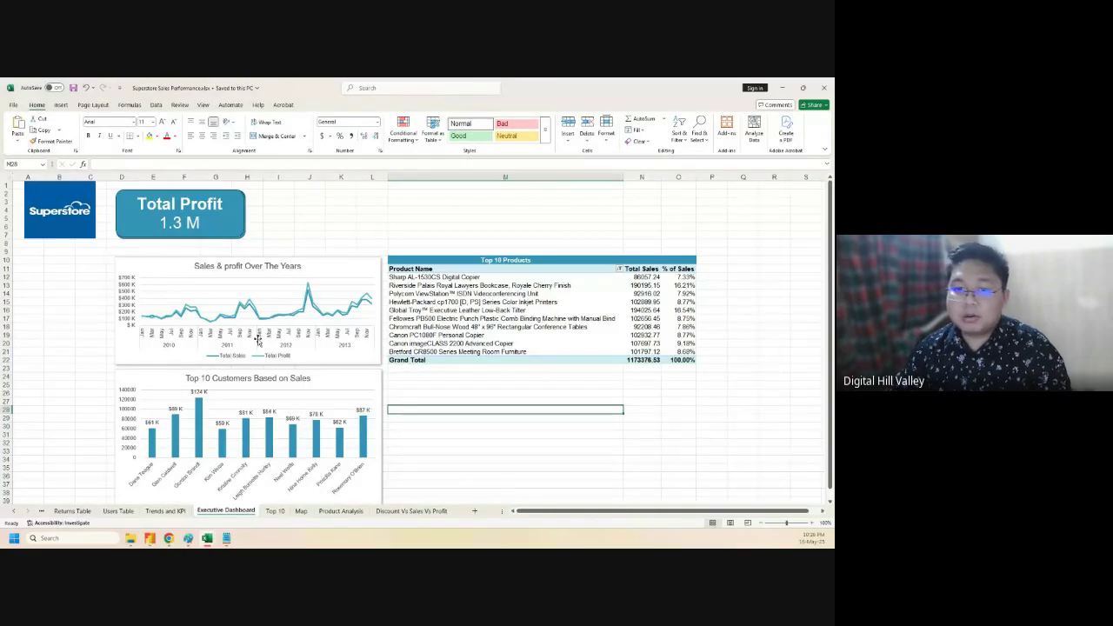
key(Up)
key(Up)
key(Up)
key(Up)
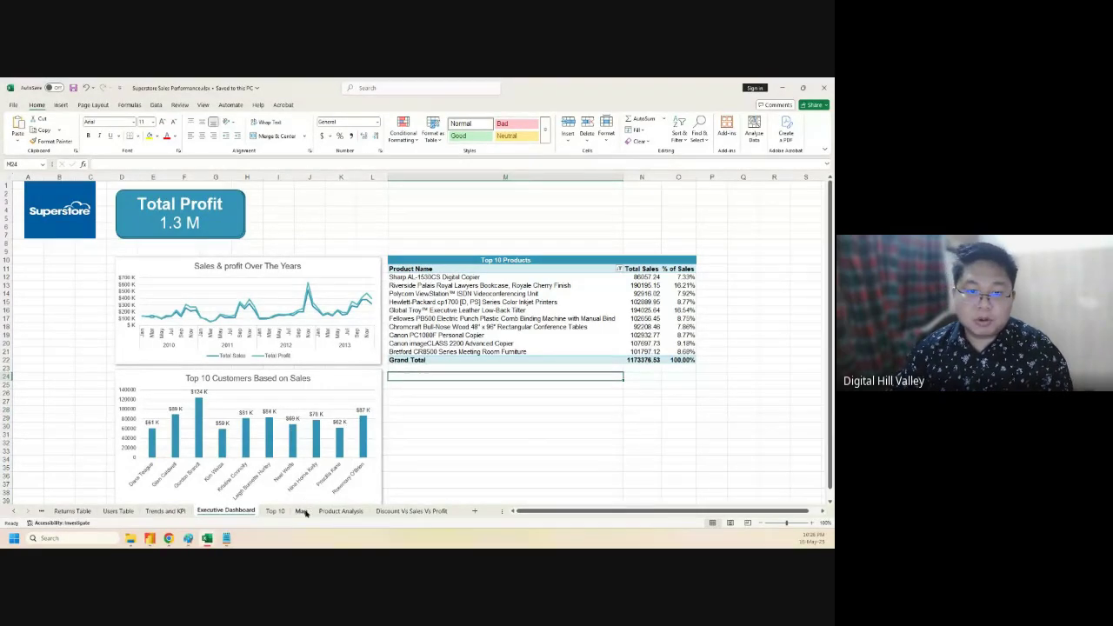
click(301, 510)
click(379, 253)
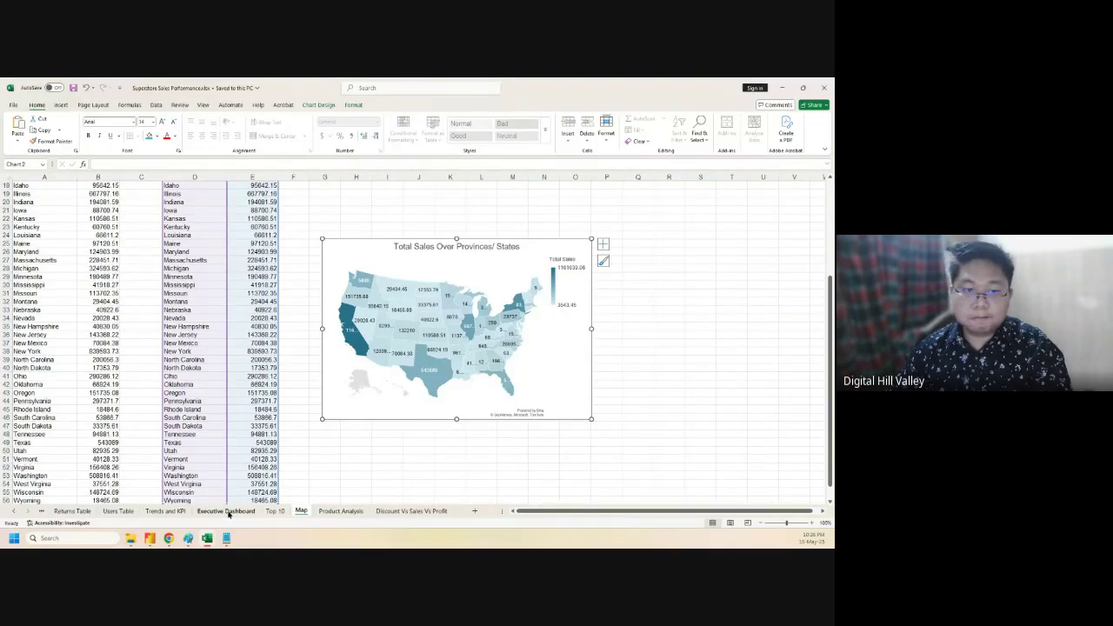
click(228, 511)
click(477, 405)
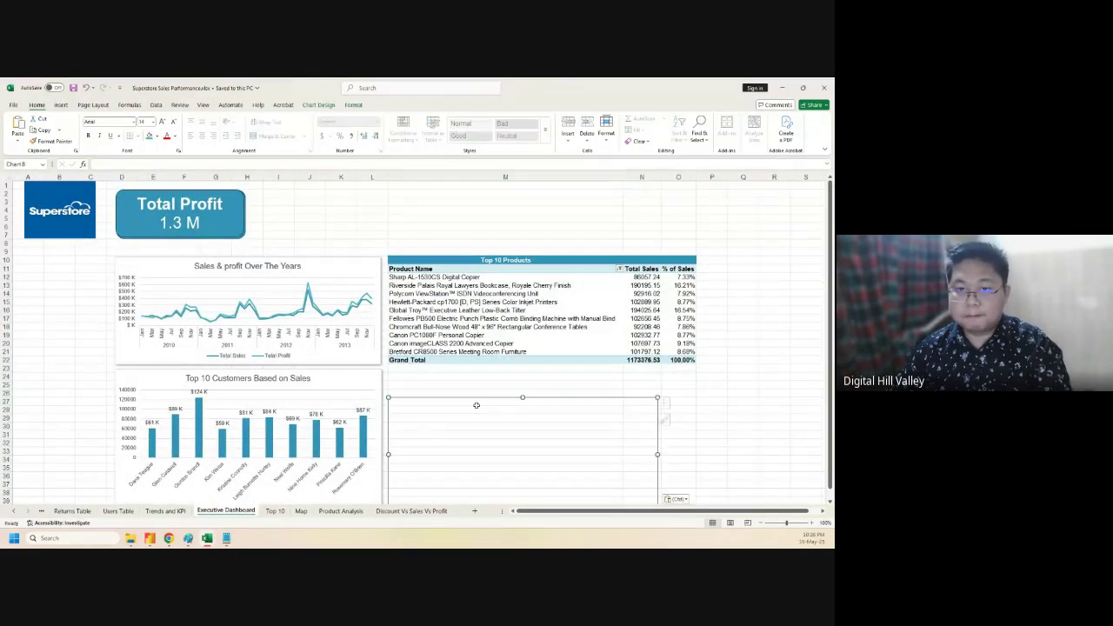
drag(414, 403, 415, 374)
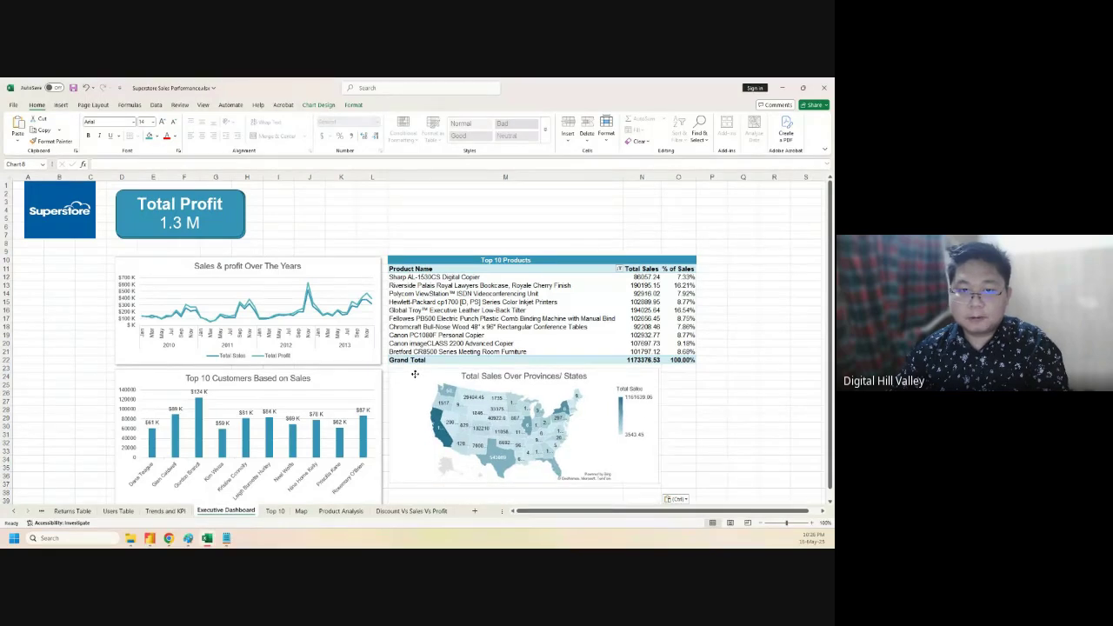
click(350, 104)
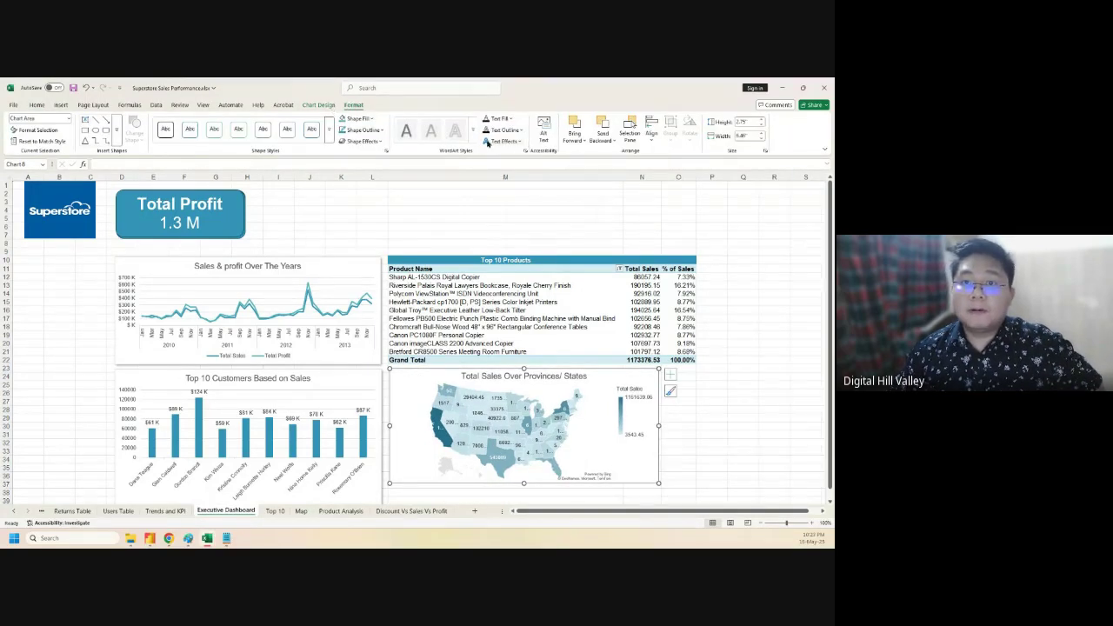
click(366, 140)
mouse_move(375, 178)
click(413, 235)
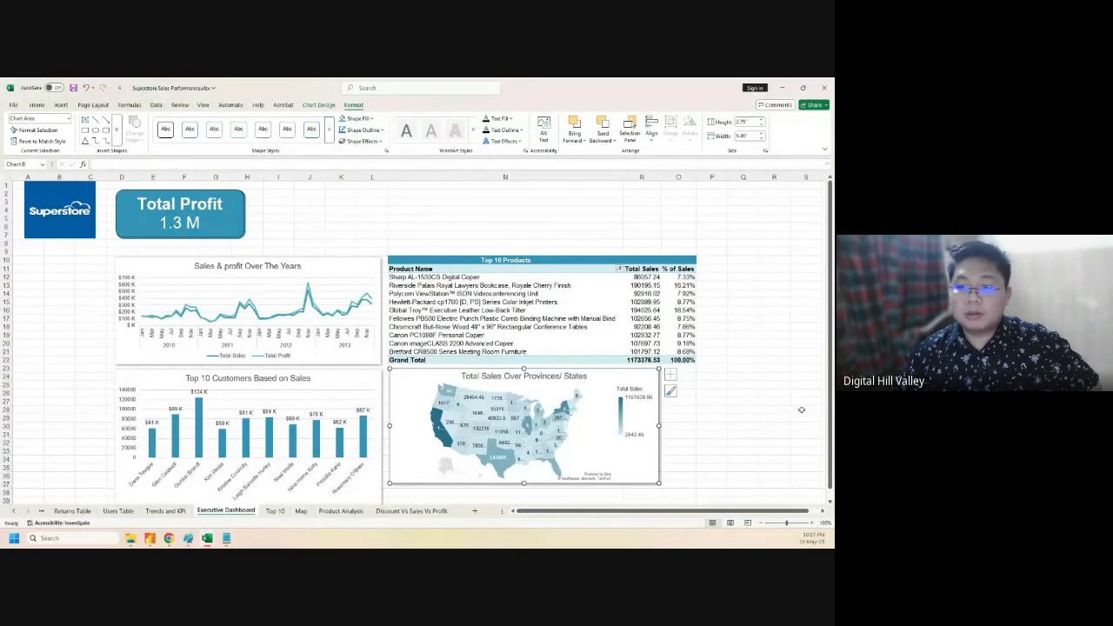
click(712, 434)
drag(616, 380, 613, 379)
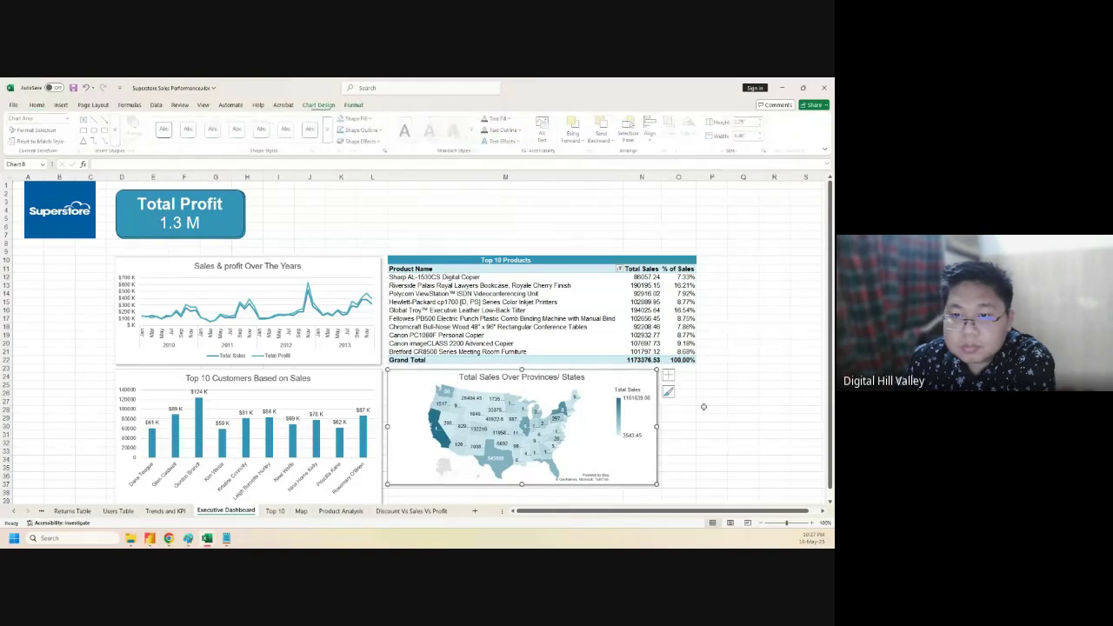
drag(694, 429, 696, 428)
scroll(557, 374, down, 5)
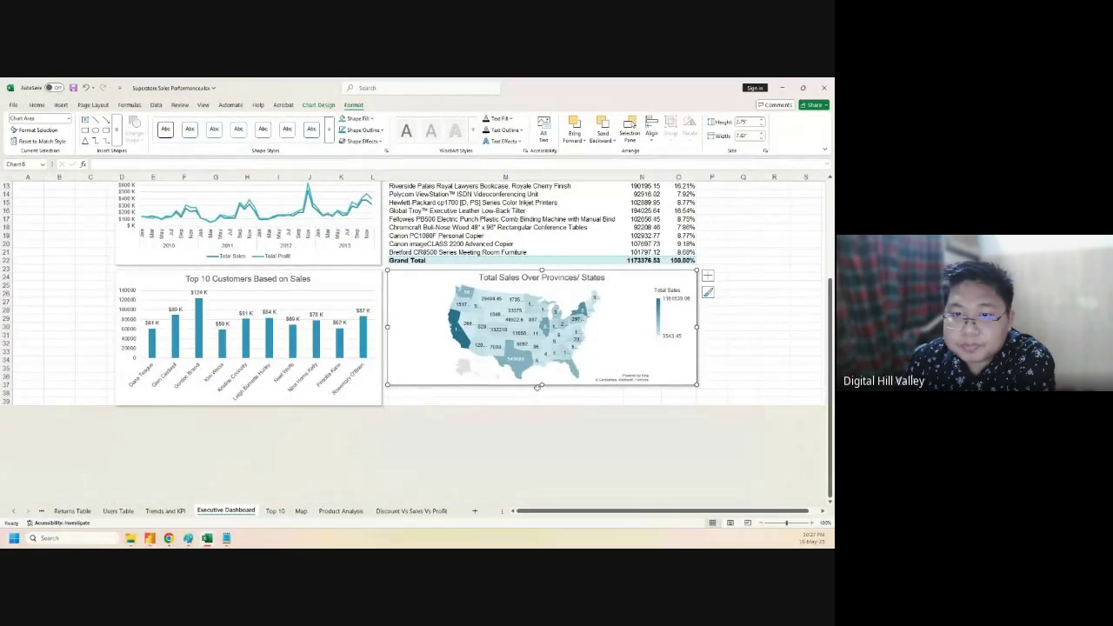
drag(542, 385, 539, 404)
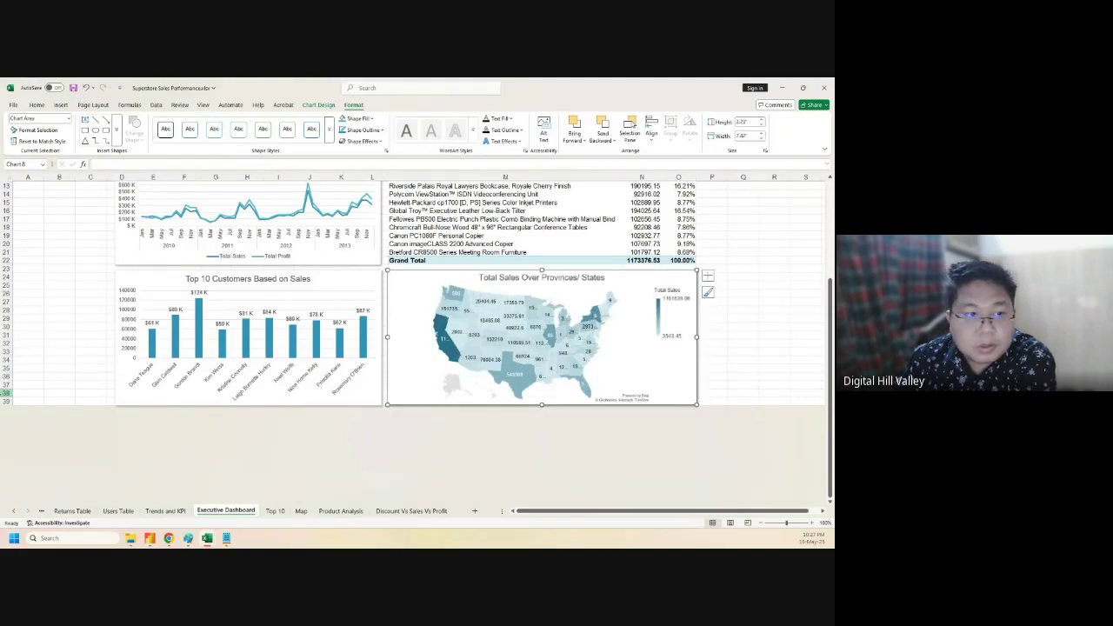
drag(5, 326, 6, 380)
right_click(5, 380)
click(51, 282)
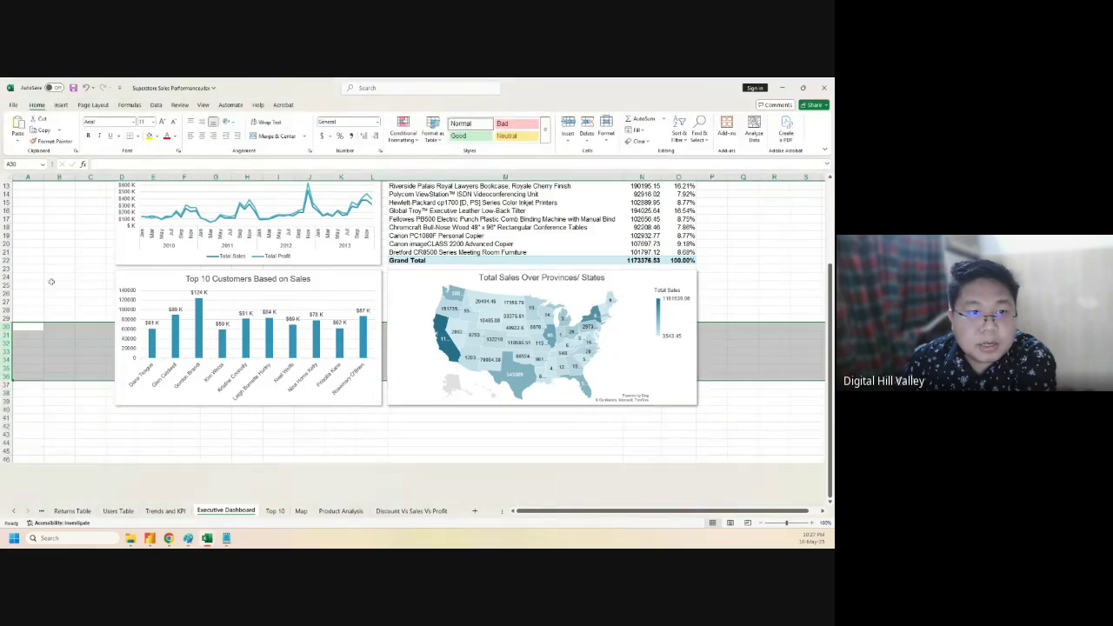
click(52, 426)
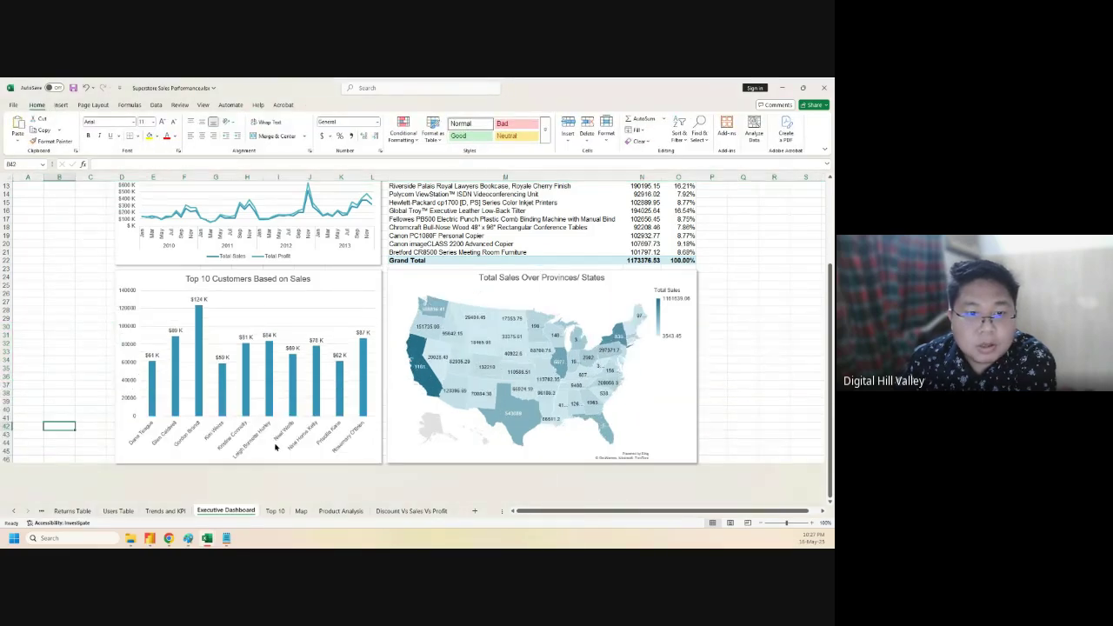
click(175, 455)
drag(248, 462, 250, 432)
click(496, 453)
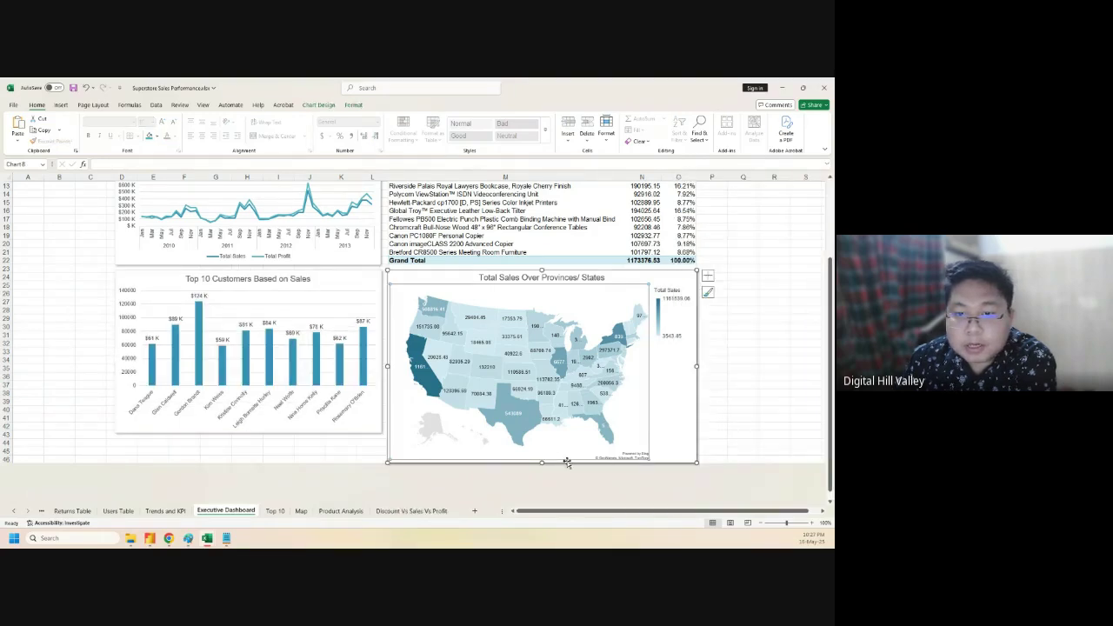
drag(542, 462, 549, 432)
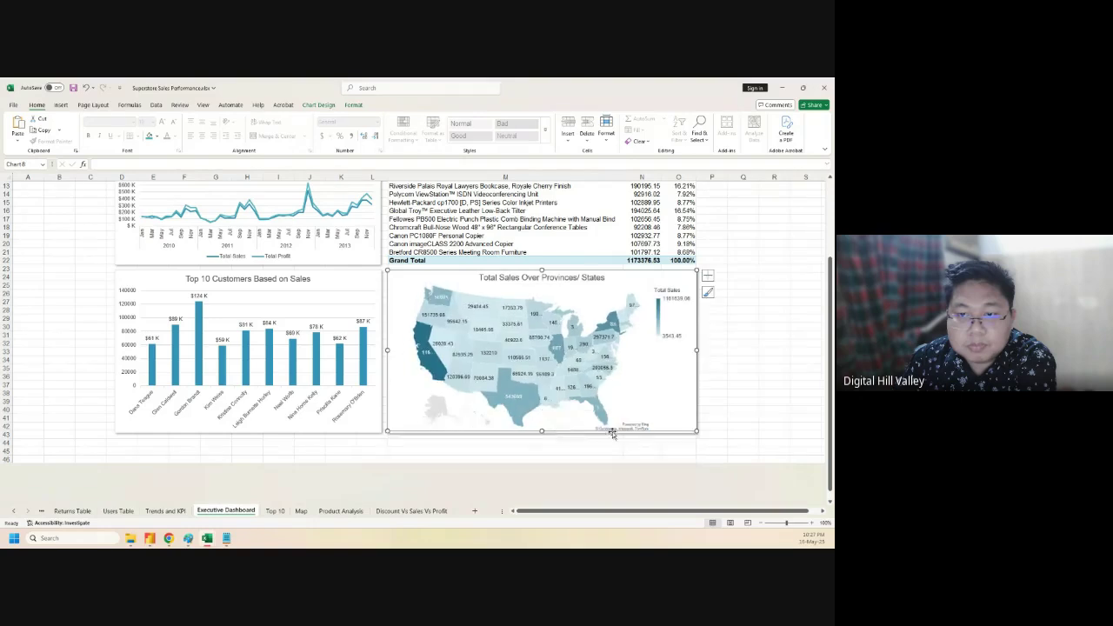
click(742, 401)
scroll(732, 375, up, 4)
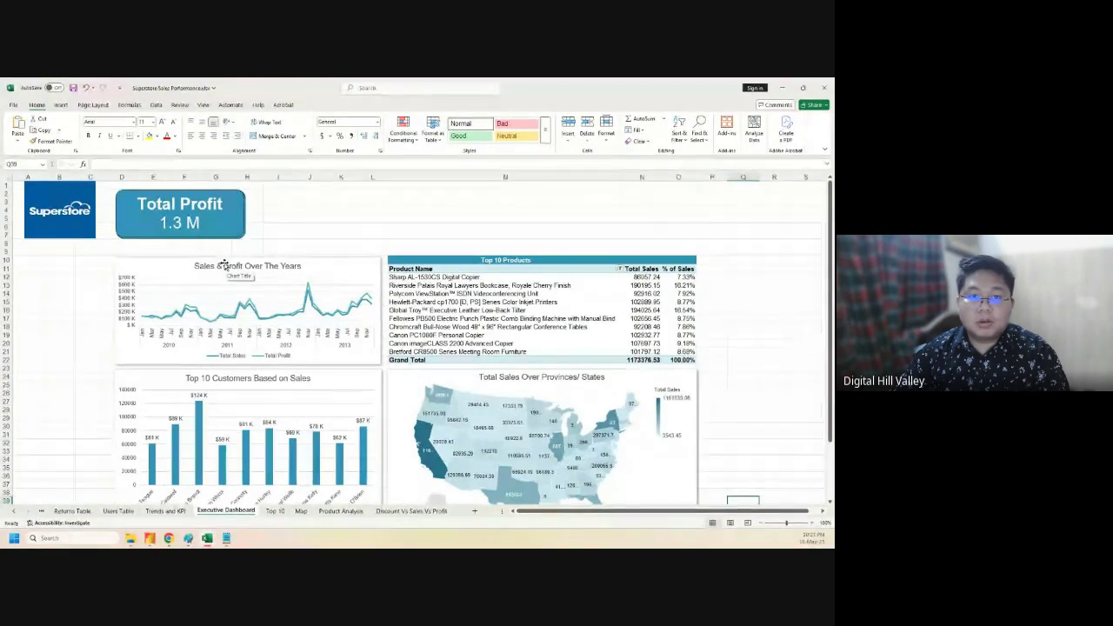
click(619, 269)
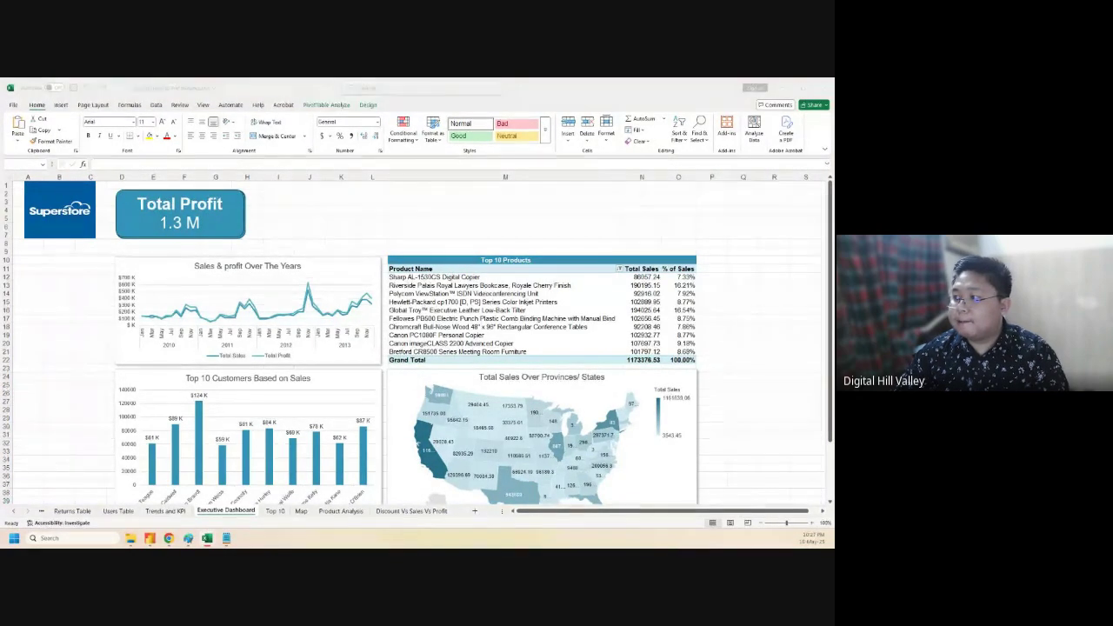
click(729, 369)
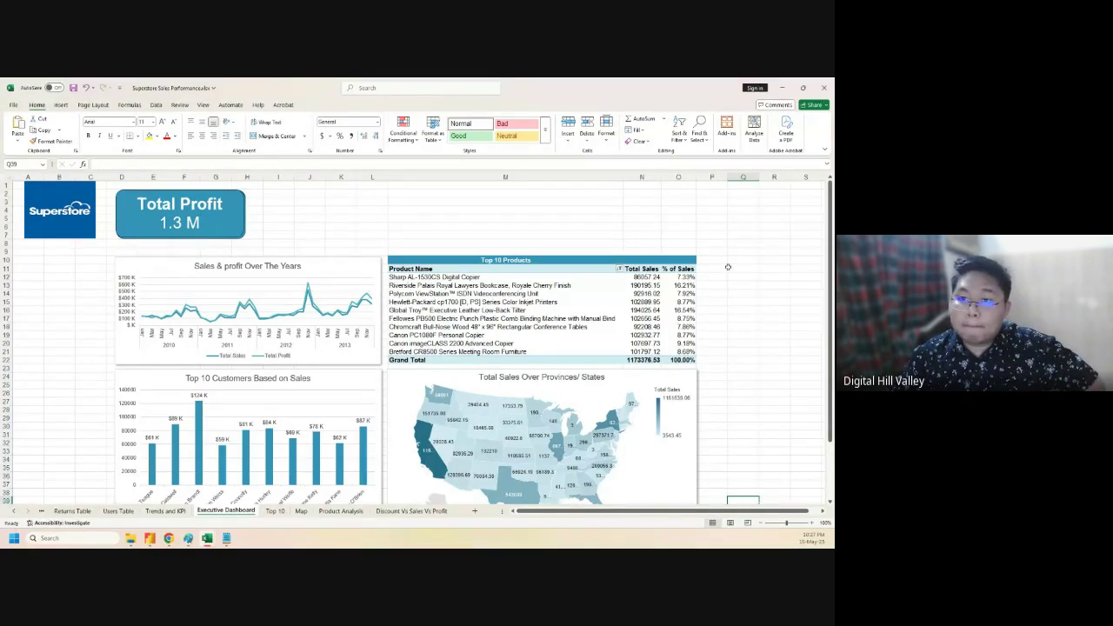
click(605, 260)
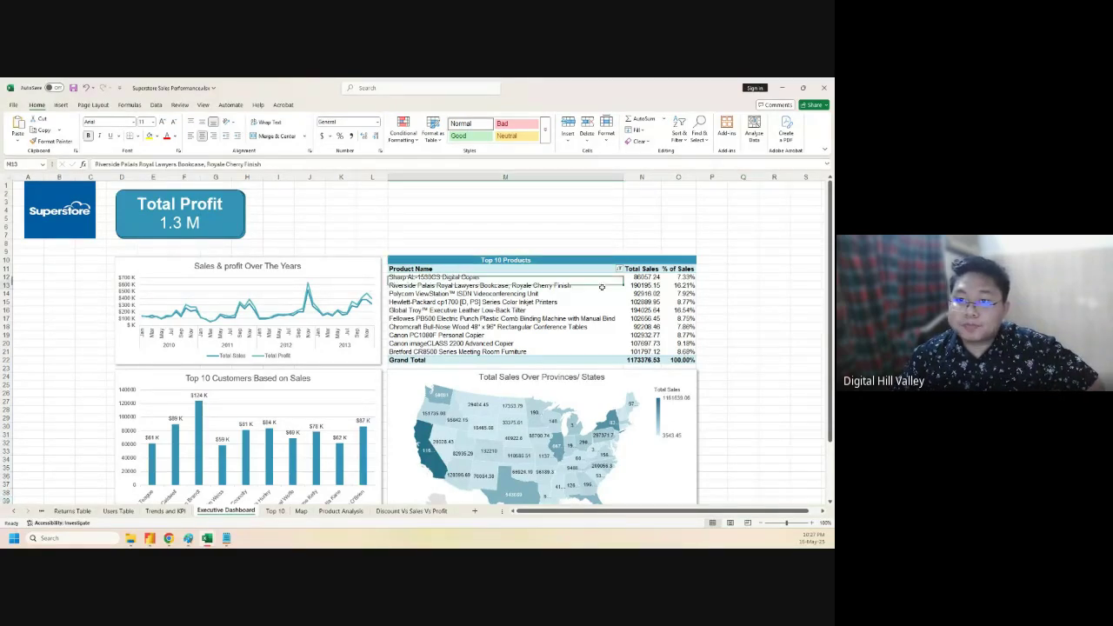
click(602, 287)
click(824, 184)
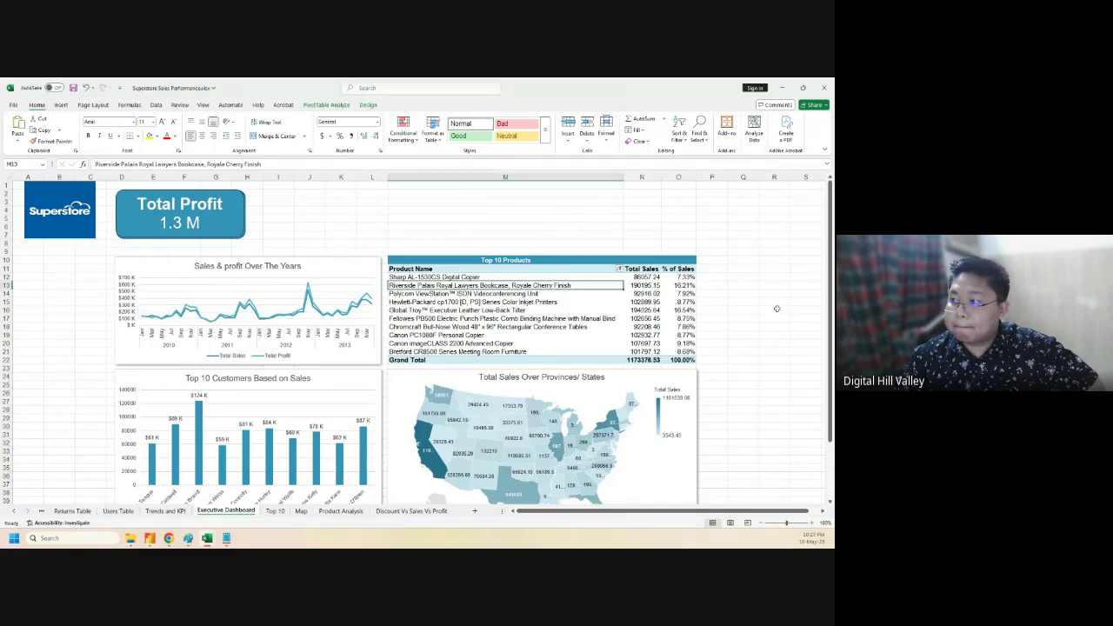
- Select the Delivered and Returned percentages and preview pie and doughnut charts without inserting one
click(339, 510)
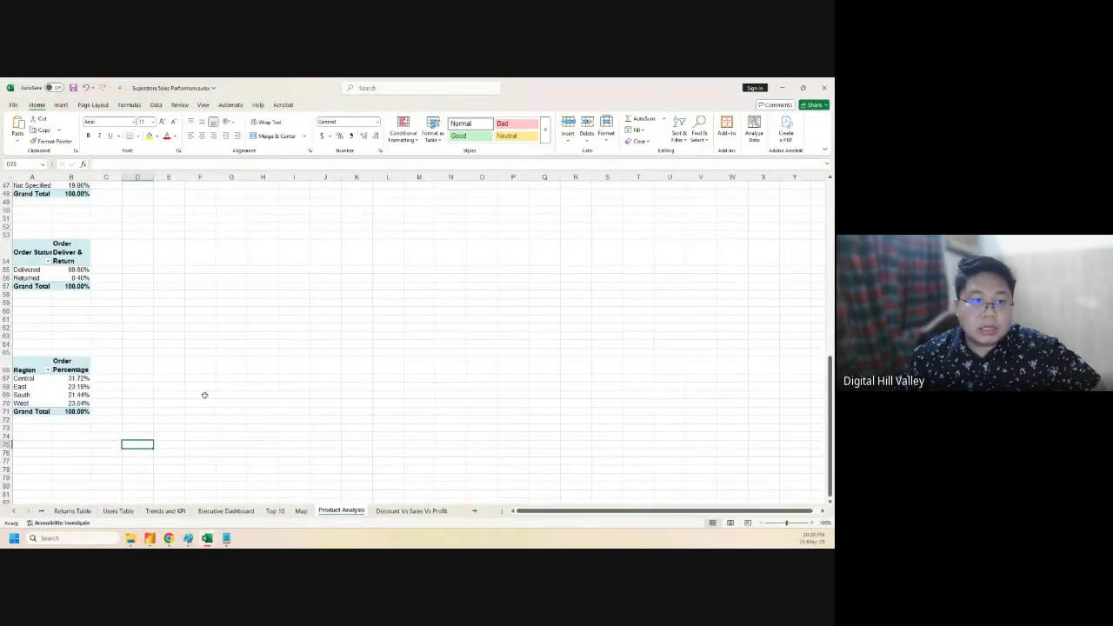
scroll(216, 404, up, 4)
scroll(217, 404, down, 2)
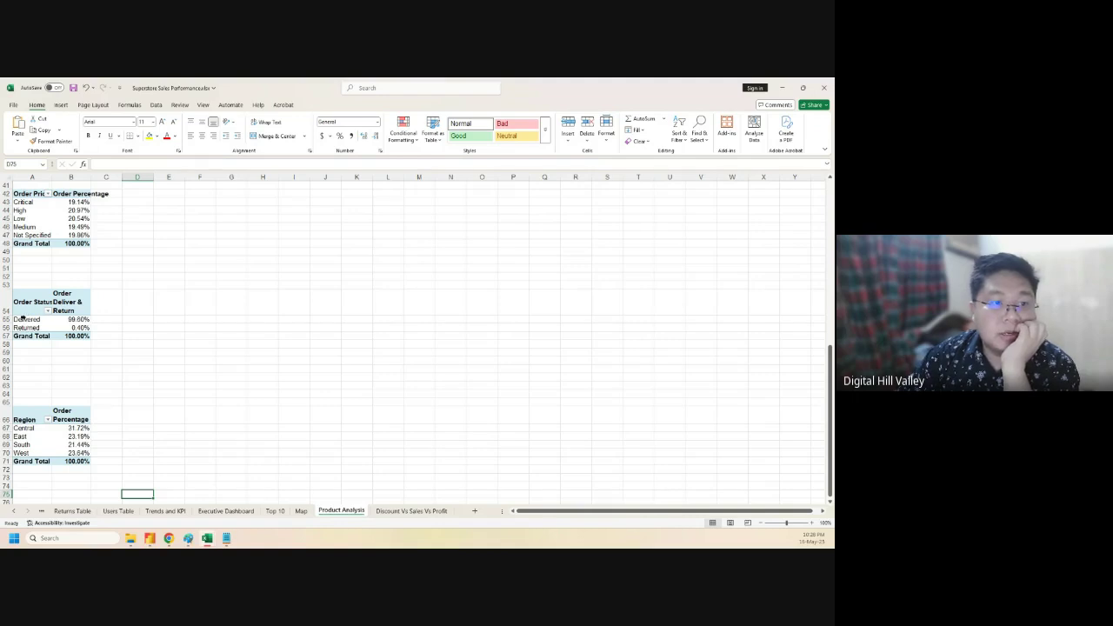
drag(28, 318, 82, 327)
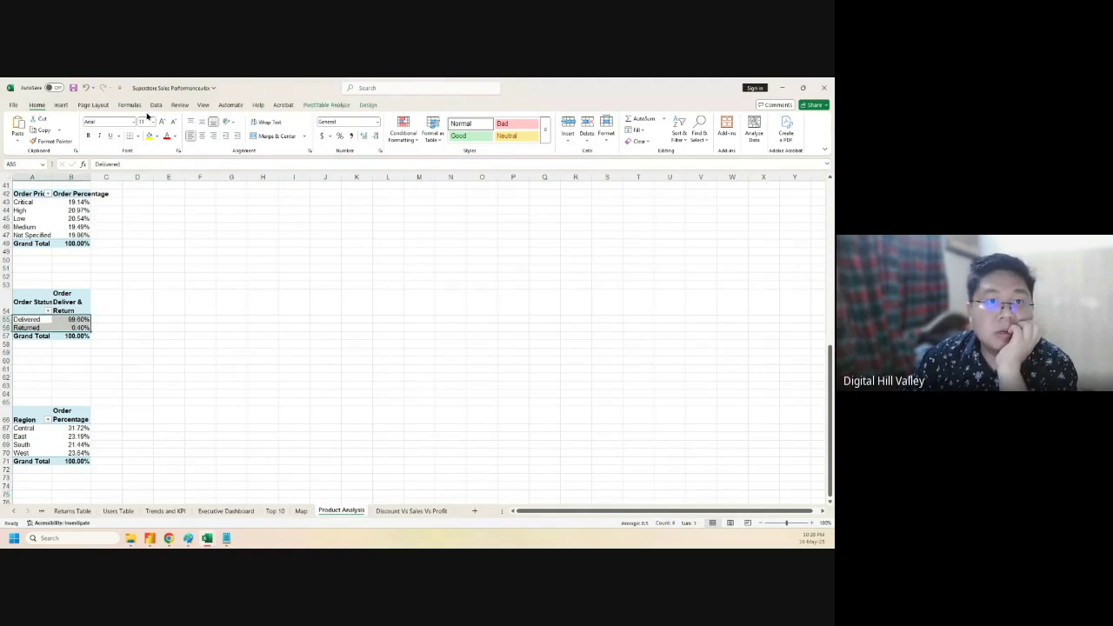
click(60, 105)
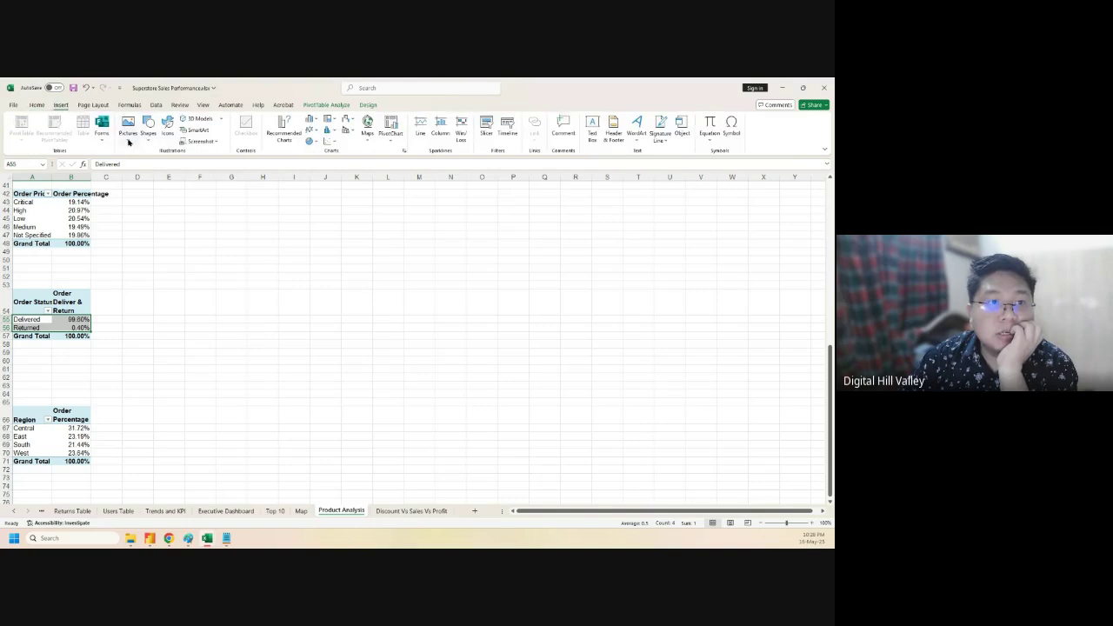
click(284, 126)
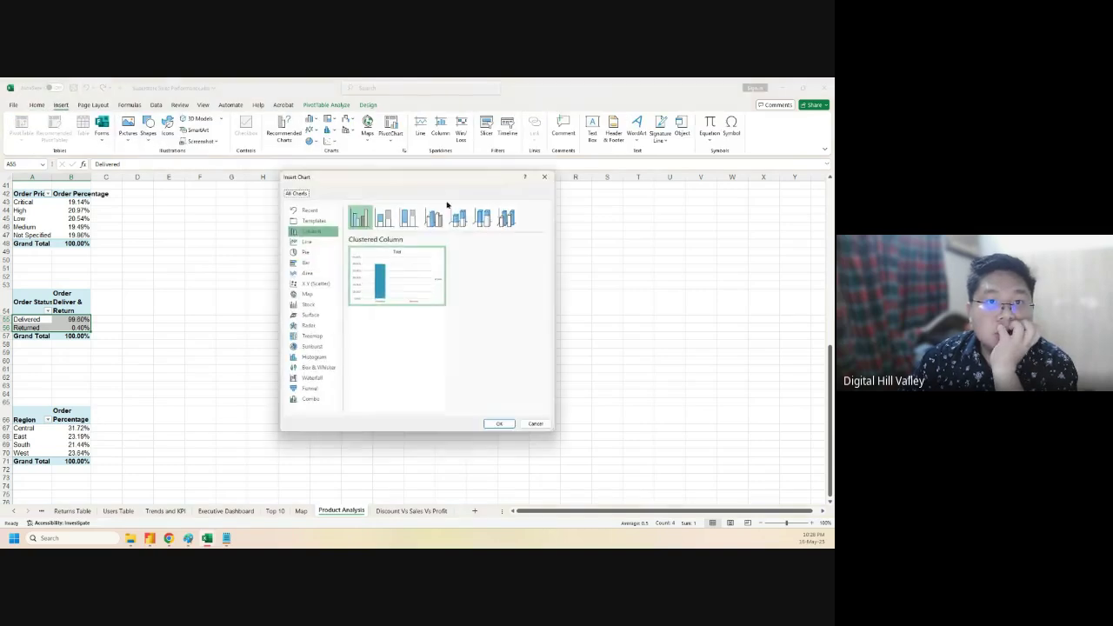
click(305, 252)
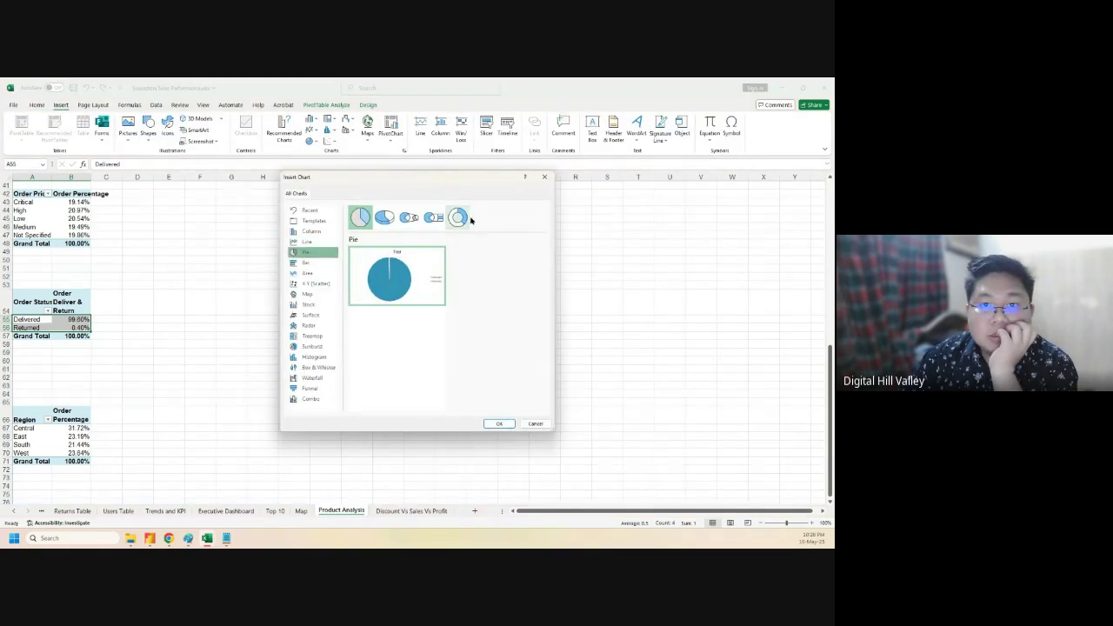
click(456, 220)
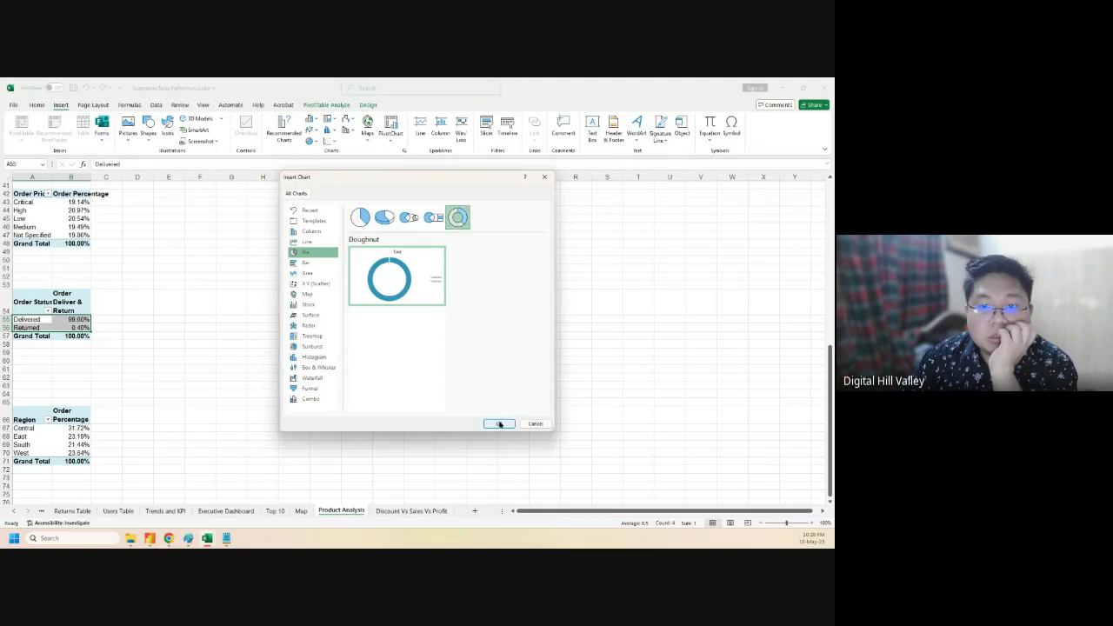
mouse_move(416, 272)
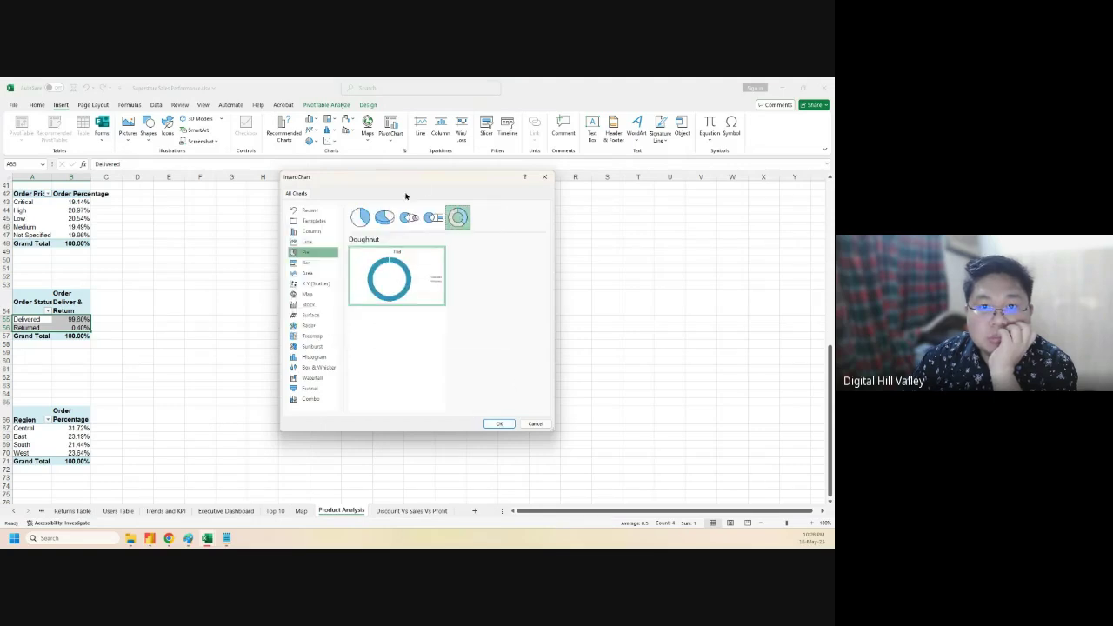
click(359, 217)
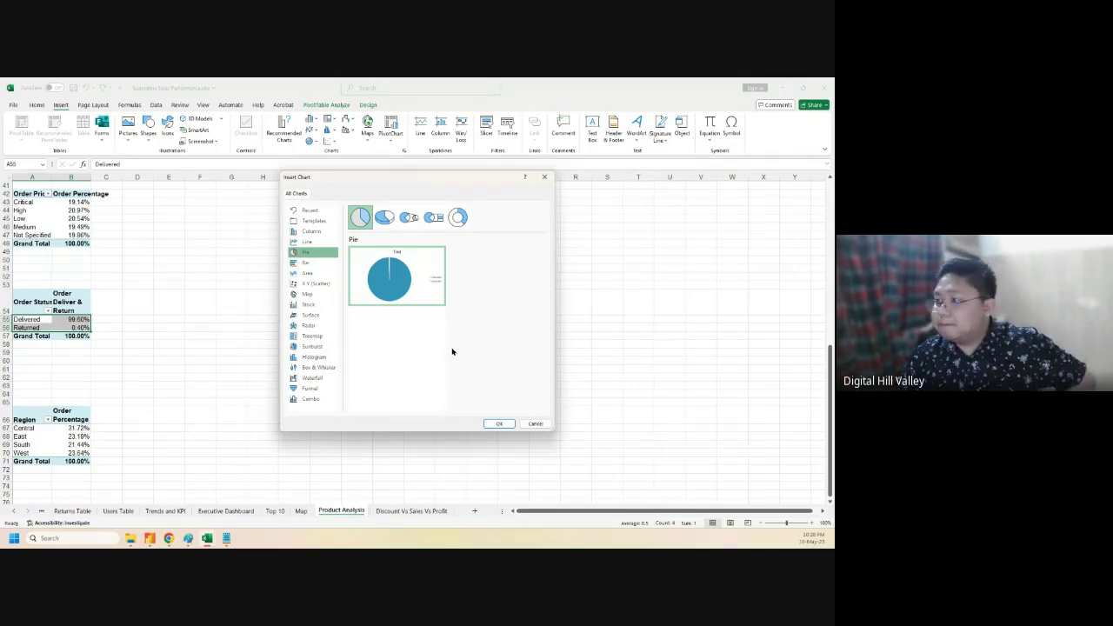
click(535, 424)
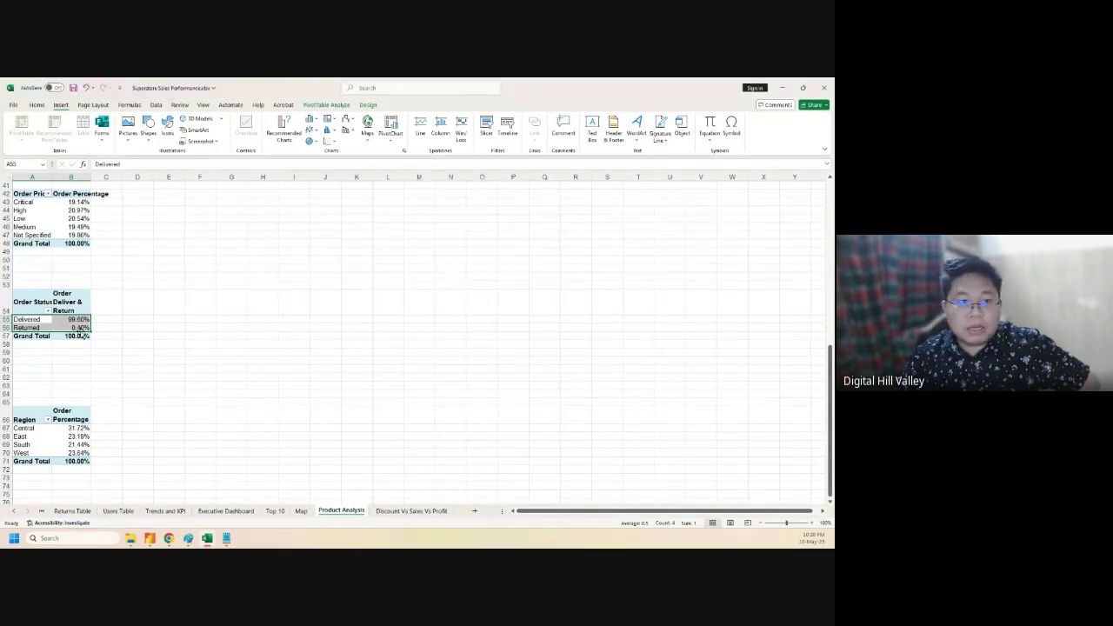
click(162, 413)
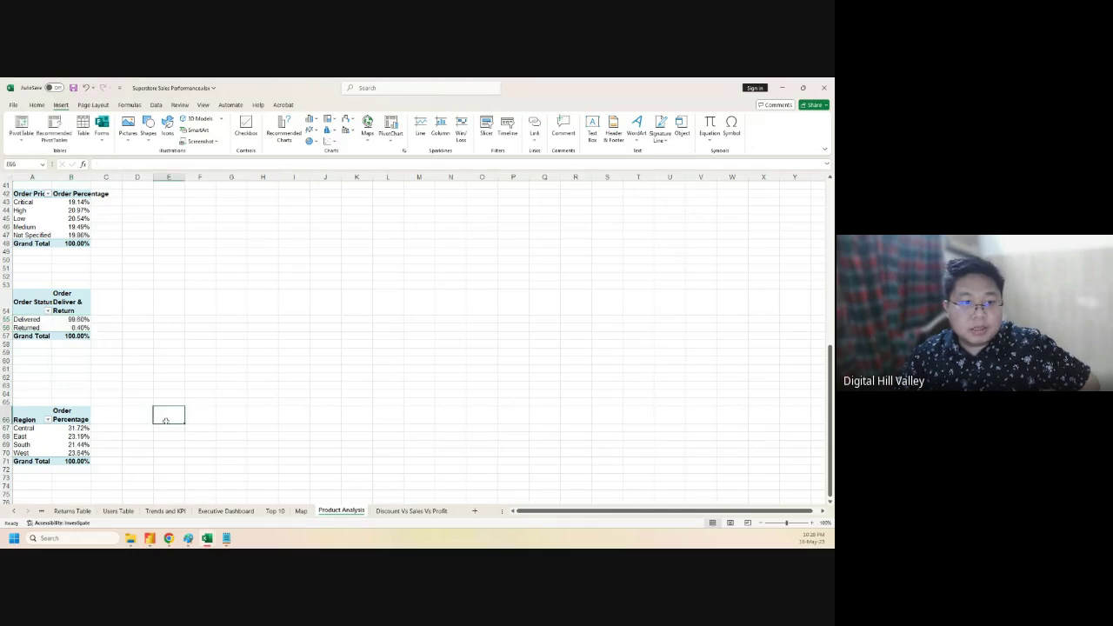
scroll(166, 420, down, 2)
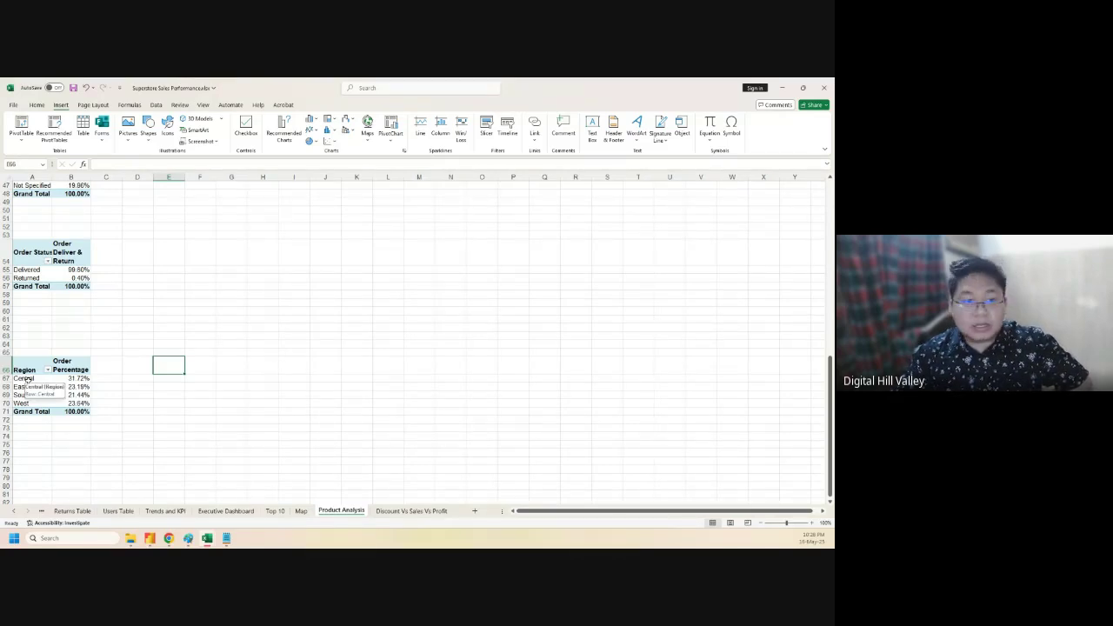
drag(28, 380, 74, 404)
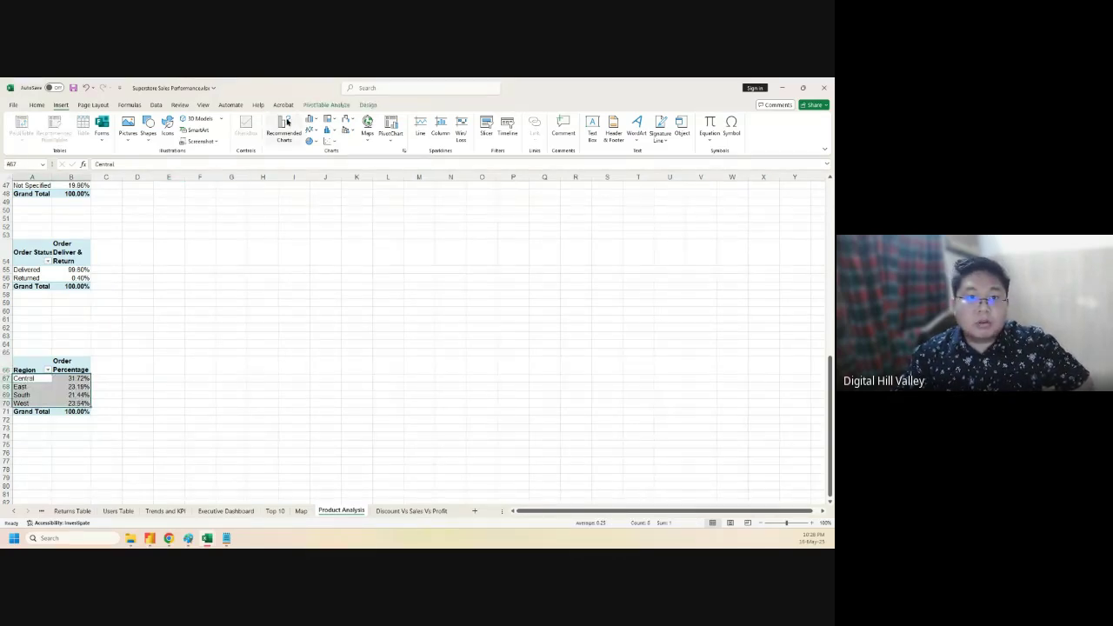
click(310, 141)
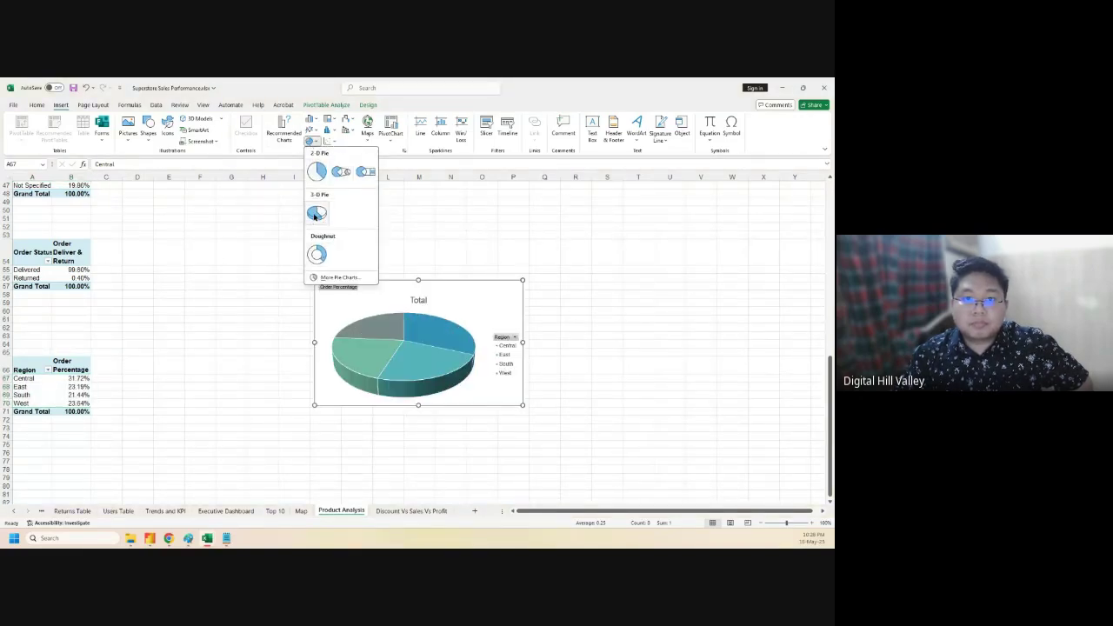
click(316, 170)
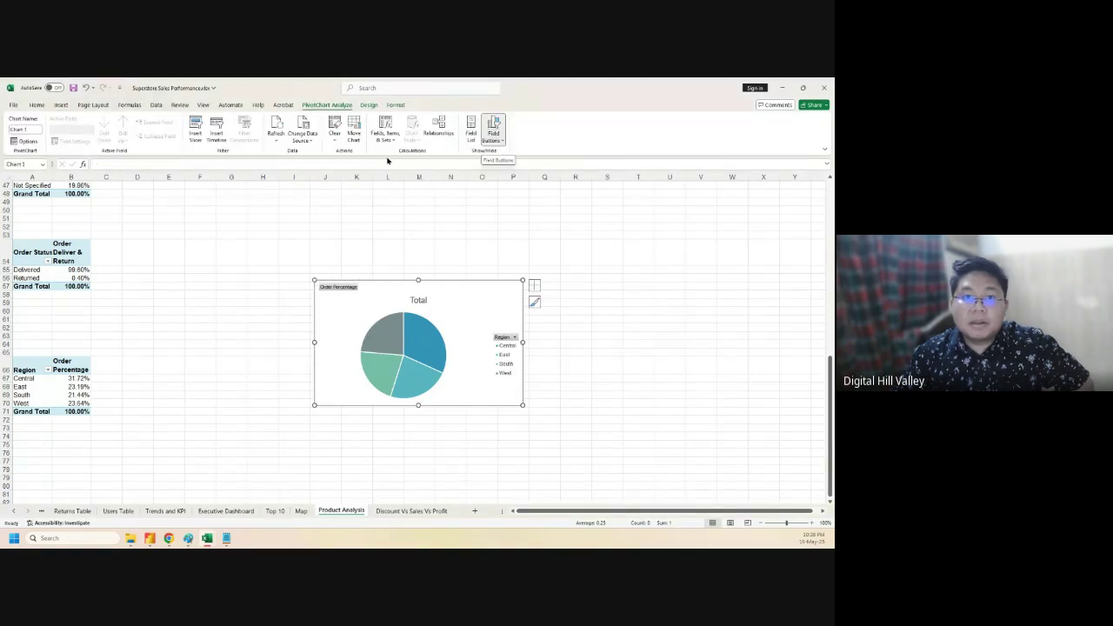
key(Delete)
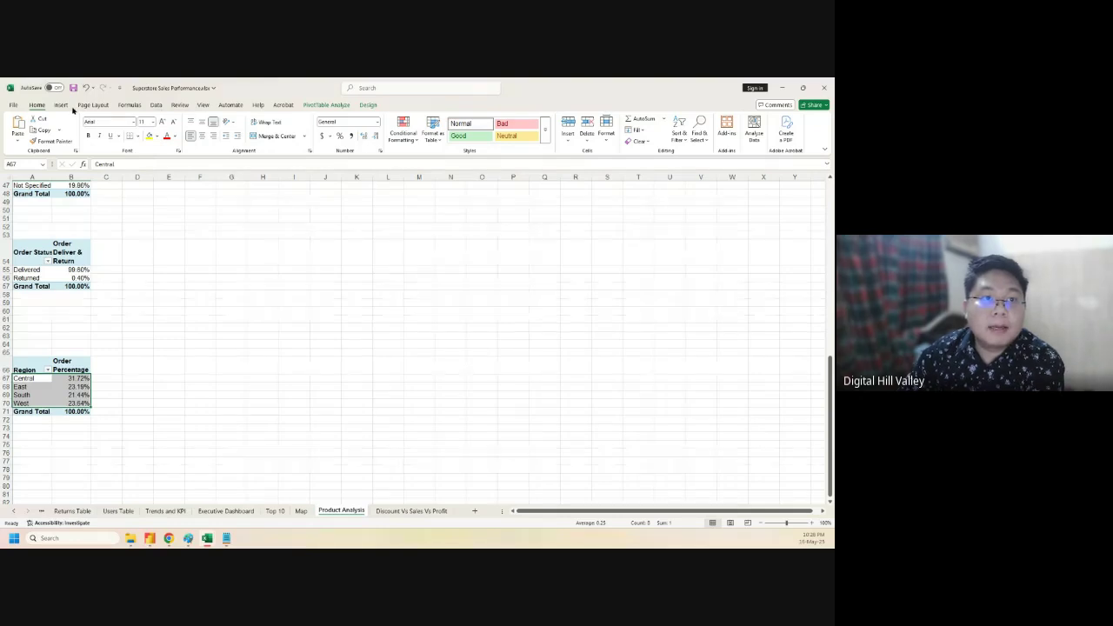
click(61, 105)
click(284, 128)
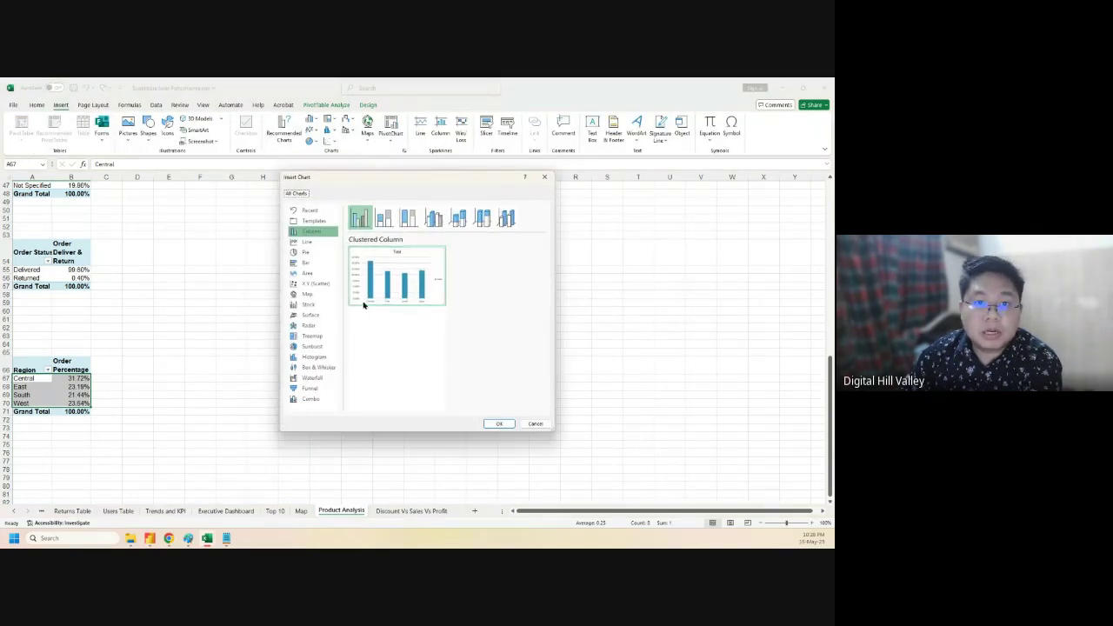
click(313, 284)
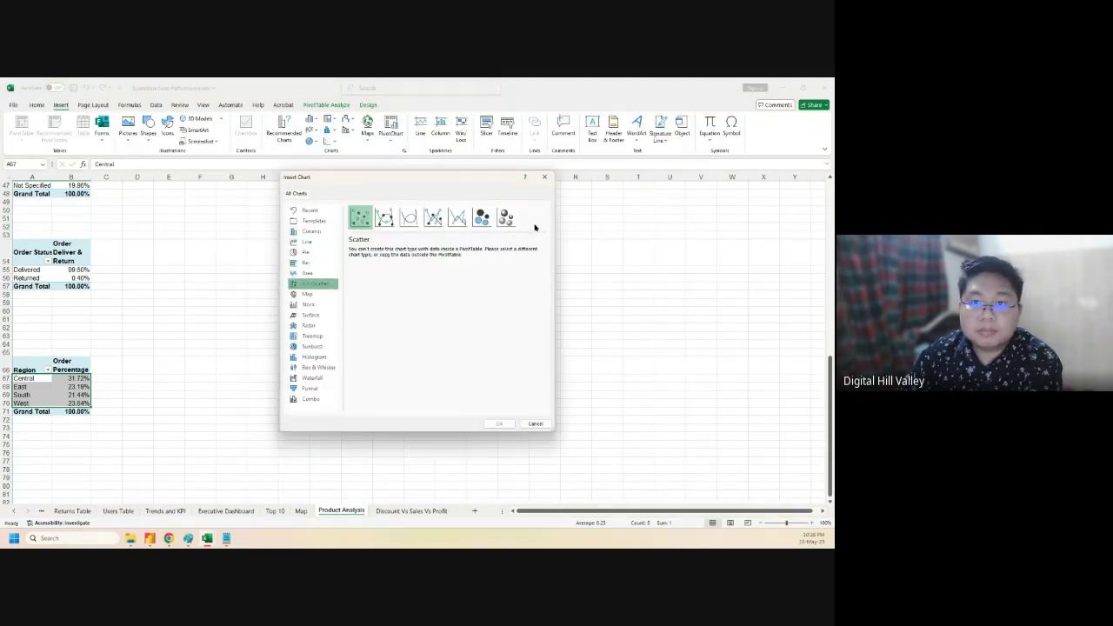
click(482, 218)
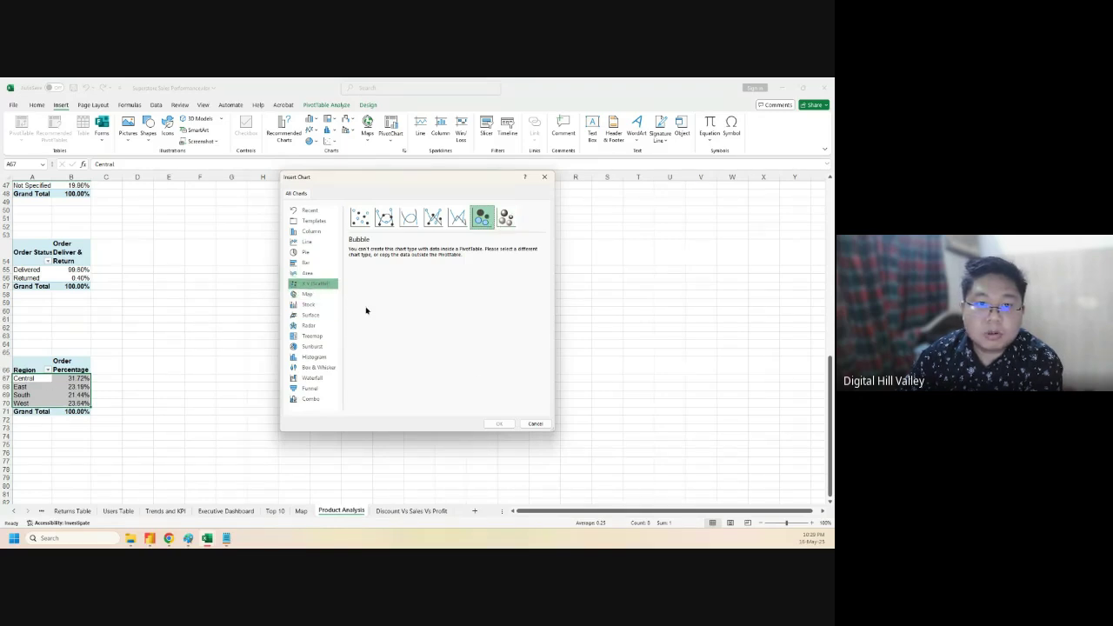
click(306, 253)
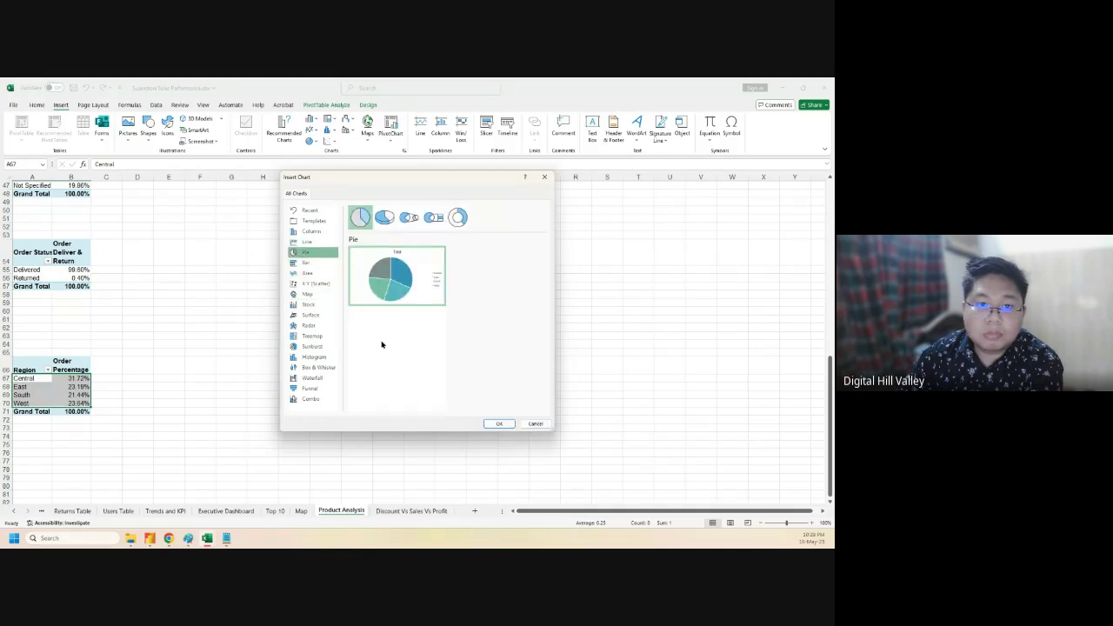
click(535, 423)
click(231, 395)
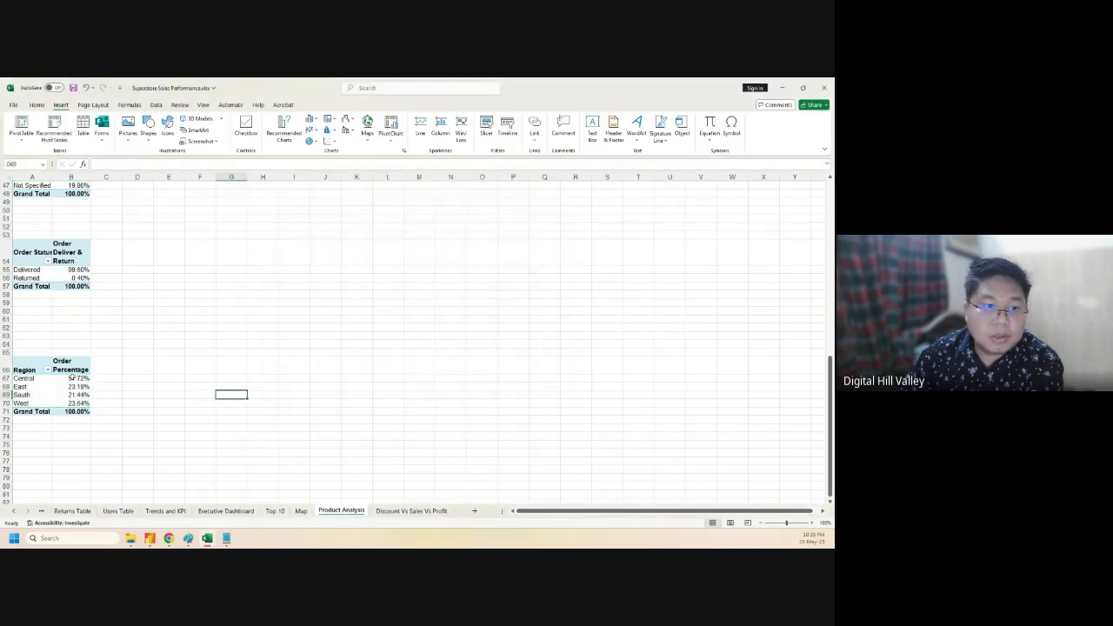
- Paste the Region pivot as plain values at D66 and bold the copied headers
drag(31, 367, 68, 409)
key(ctrl+c)
click(137, 365)
key(ctrl+v)
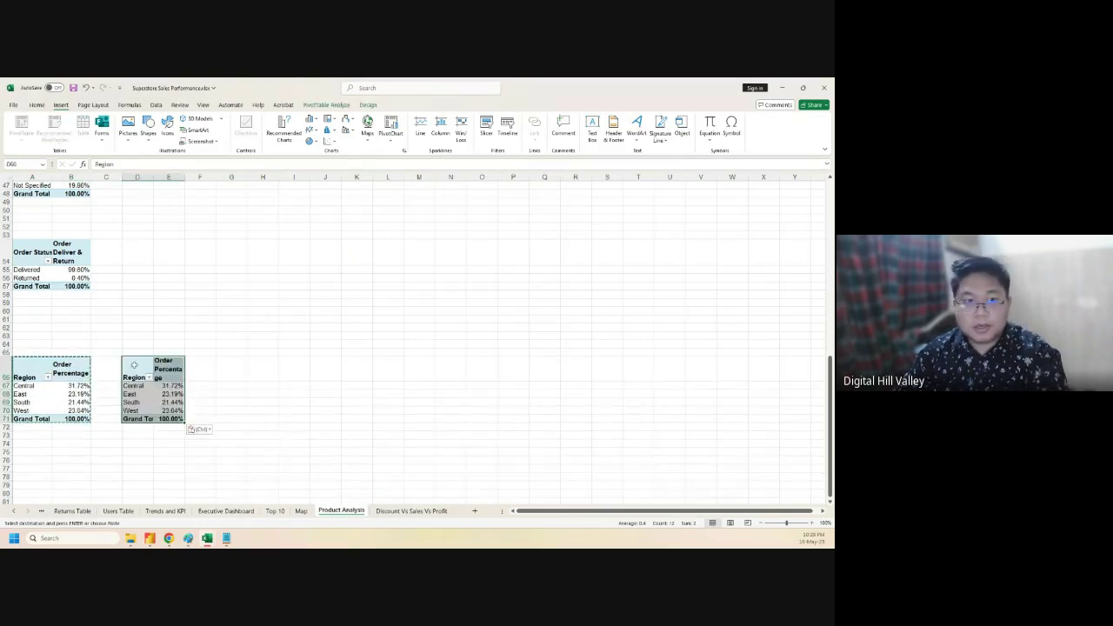
click(197, 430)
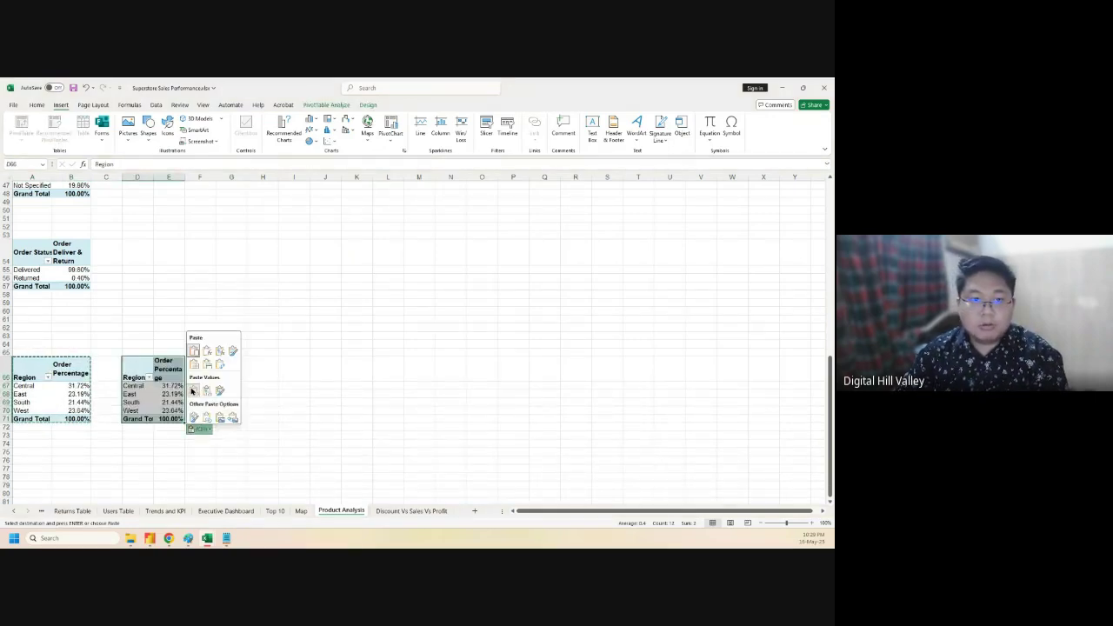
click(193, 390)
drag(136, 370, 169, 369)
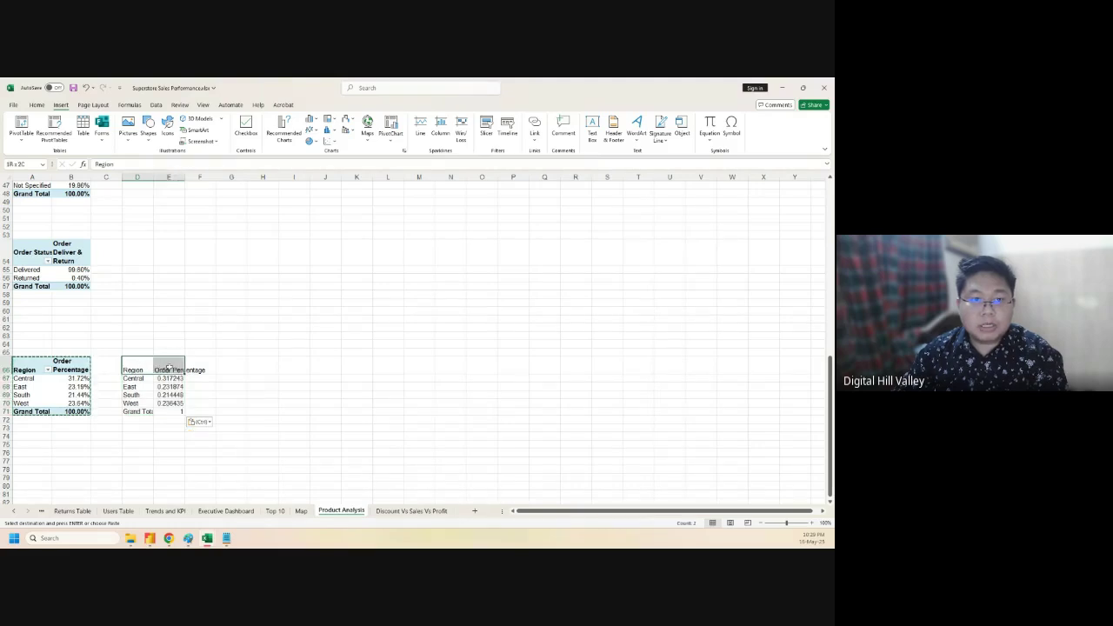
click(38, 105)
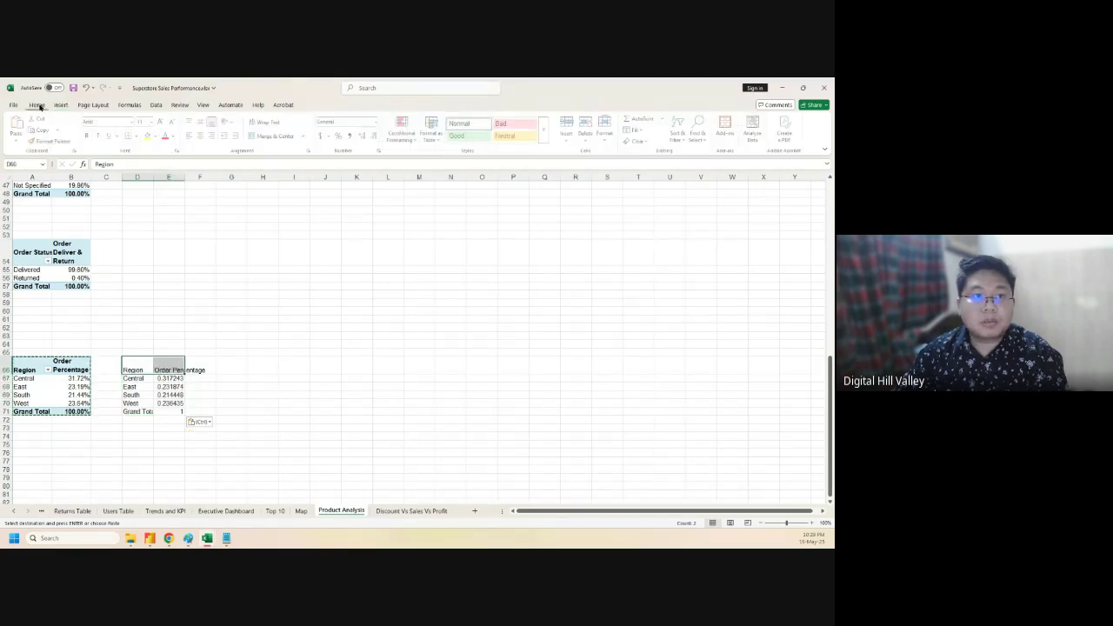
click(88, 136)
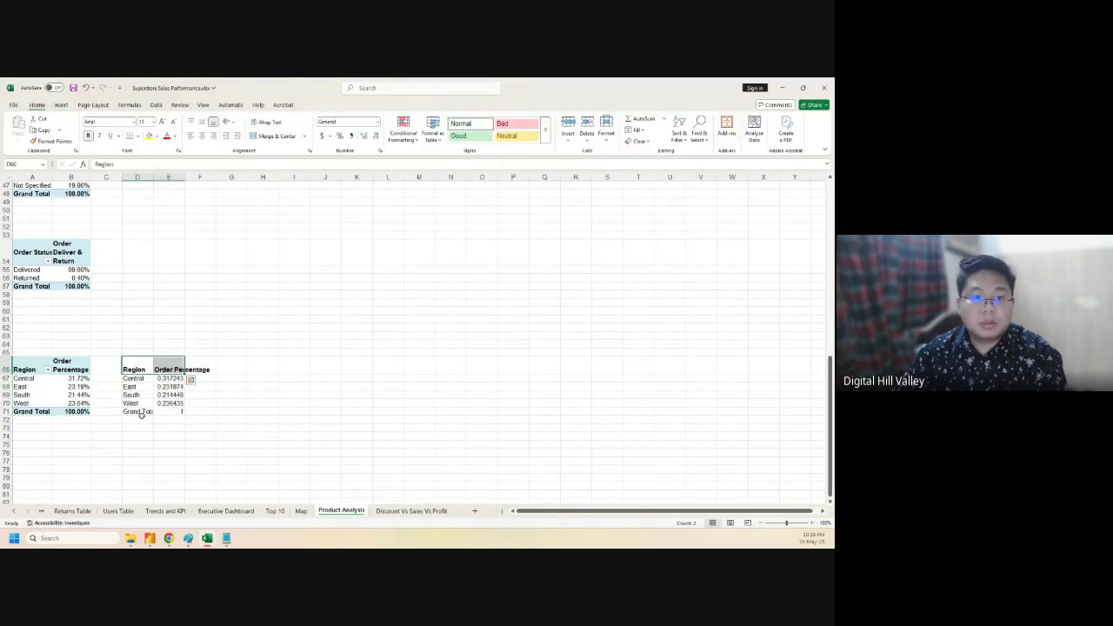
- Clear the copy's Grand Total row and select the remaining D66:E70 table
drag(141, 418, 170, 411)
key(Delete)
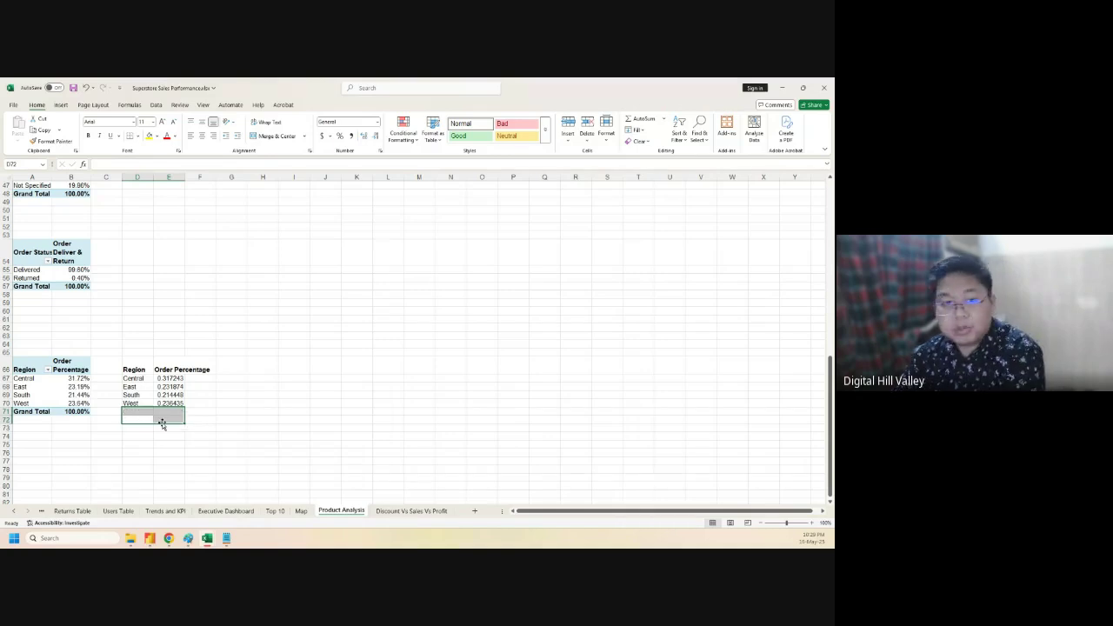
click(217, 419)
drag(129, 372, 169, 403)
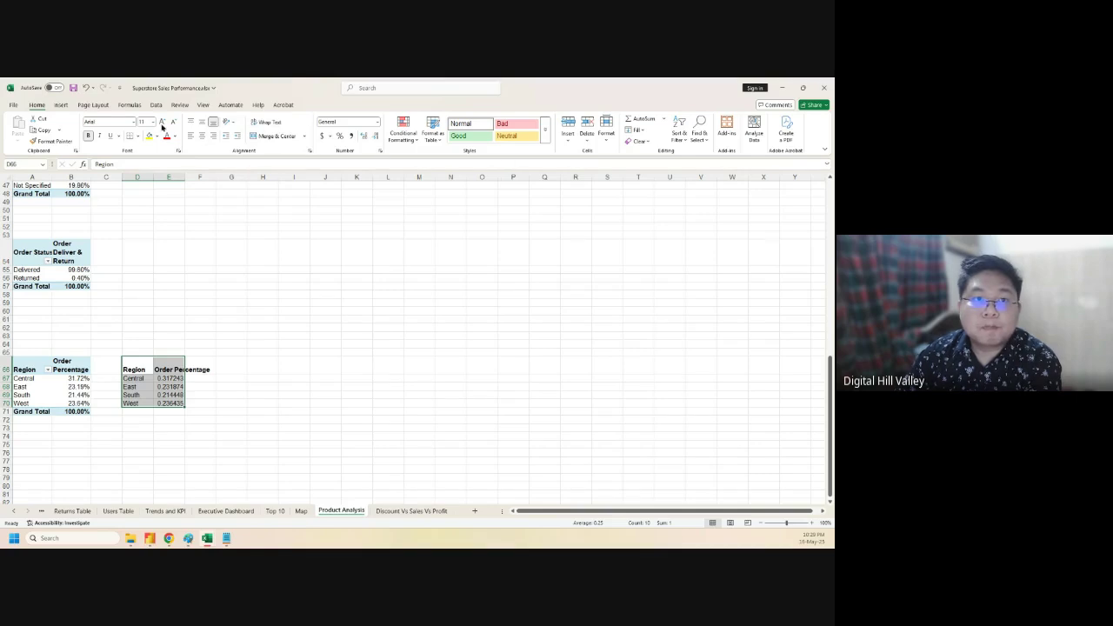
- Preview the bubble and 3-D bubble chart types, then cancel without inserting a chart
click(61, 105)
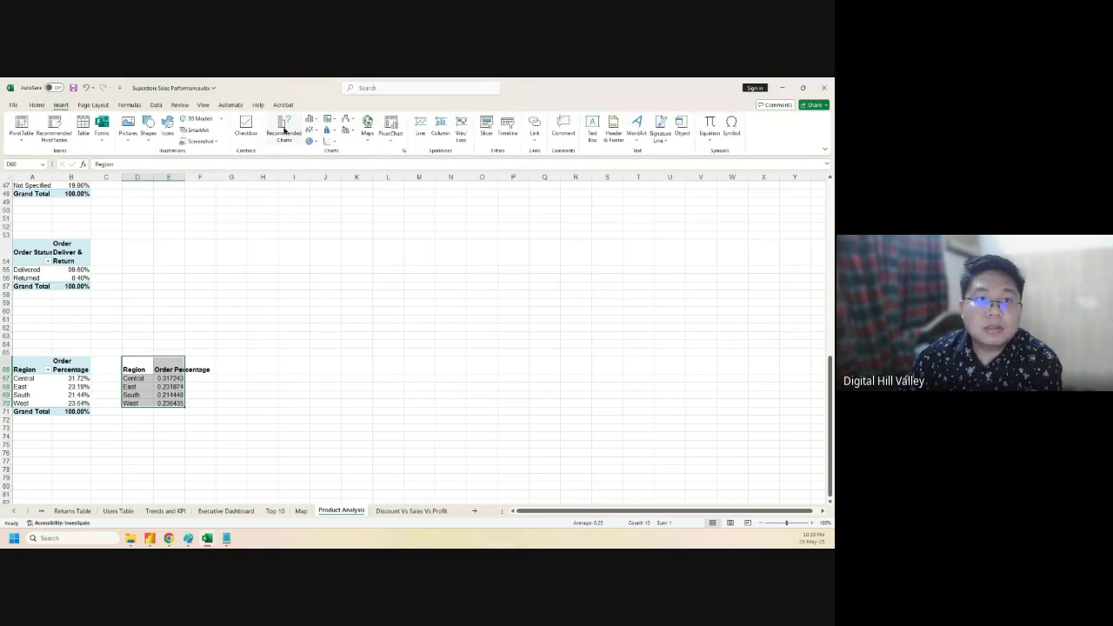
click(282, 128)
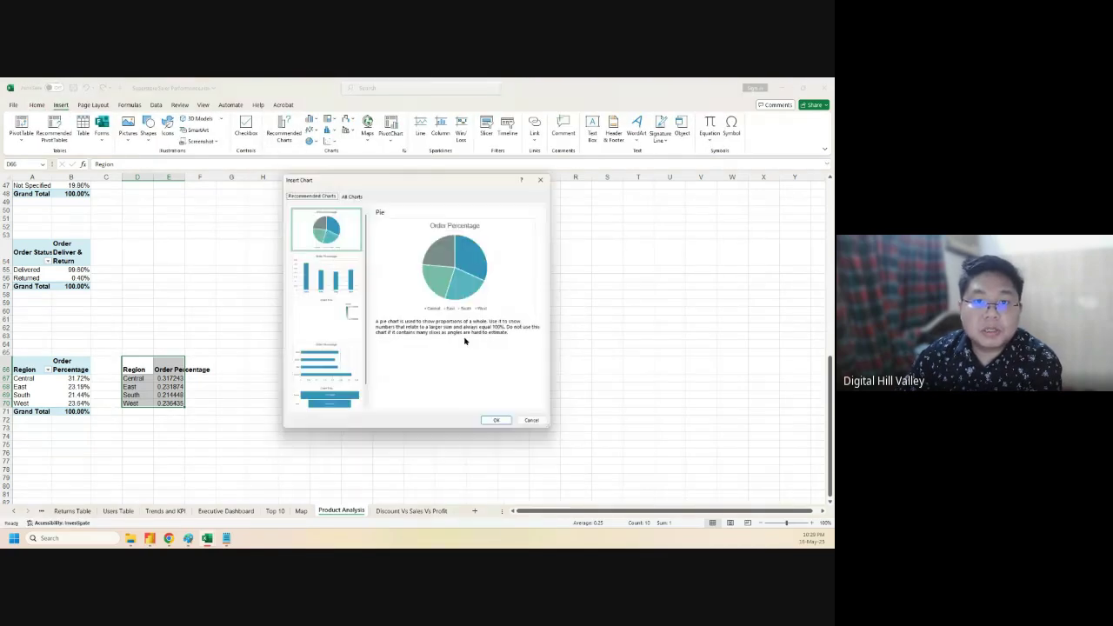
click(352, 193)
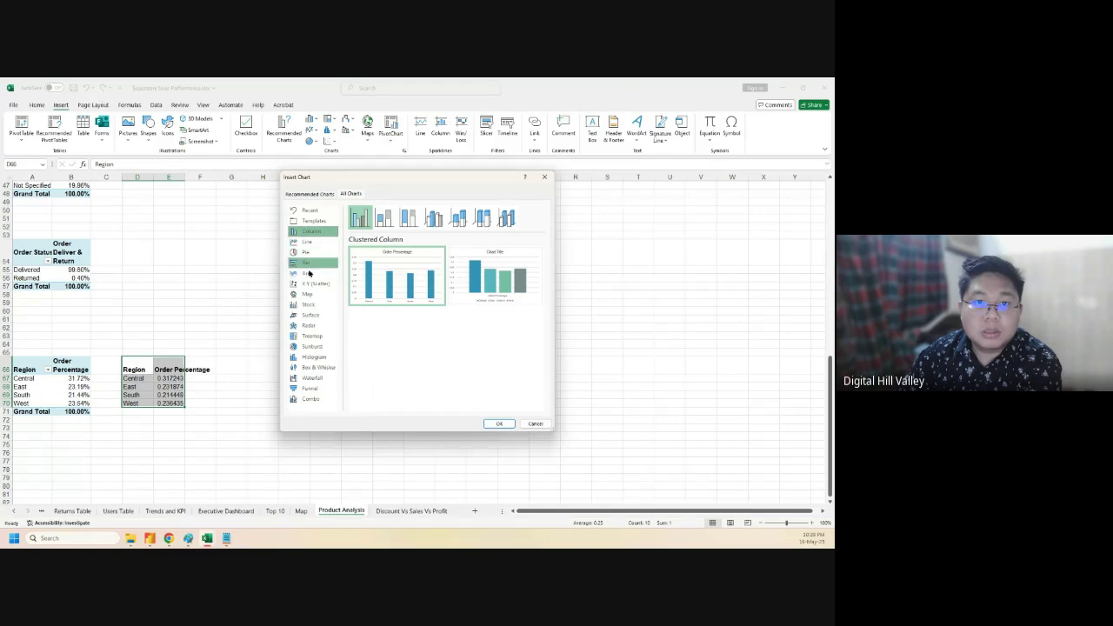
click(313, 283)
click(483, 217)
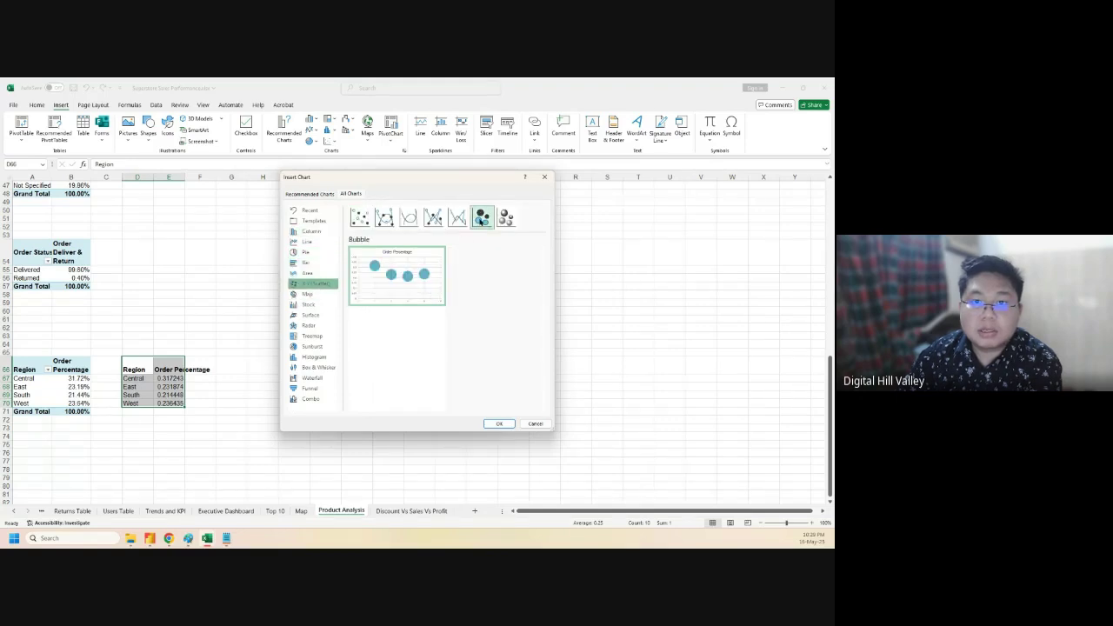
mouse_move(416, 278)
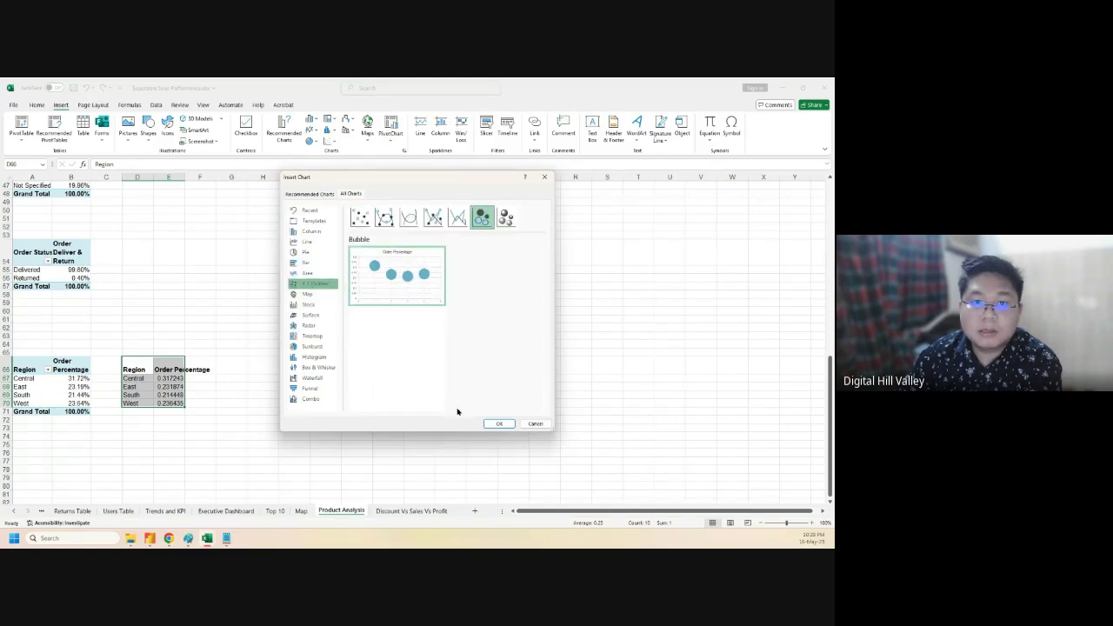
click(507, 219)
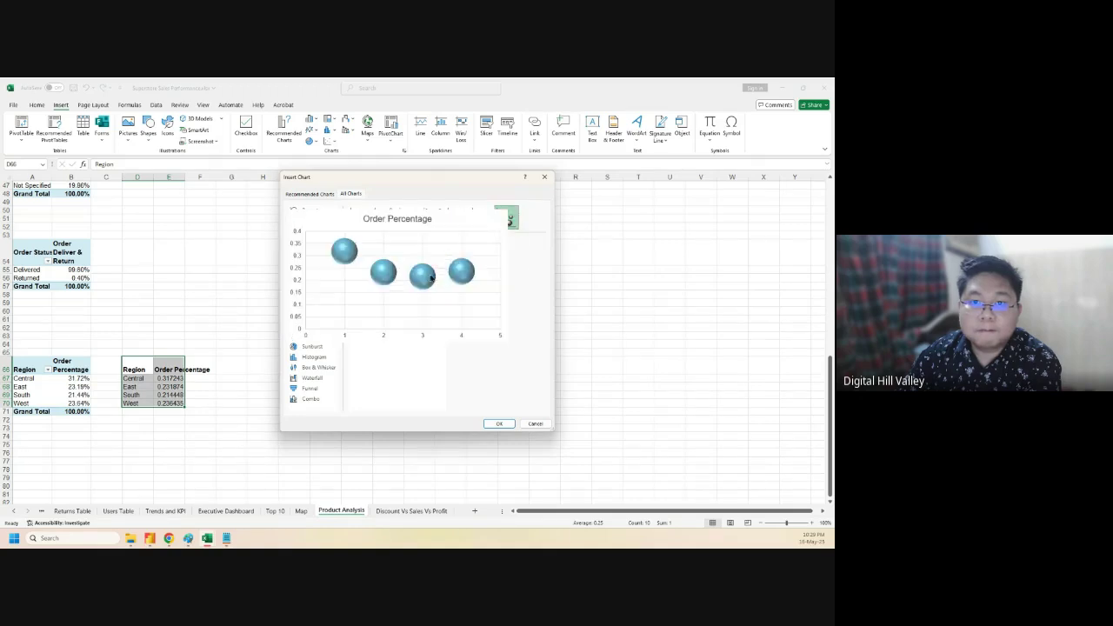
click(483, 219)
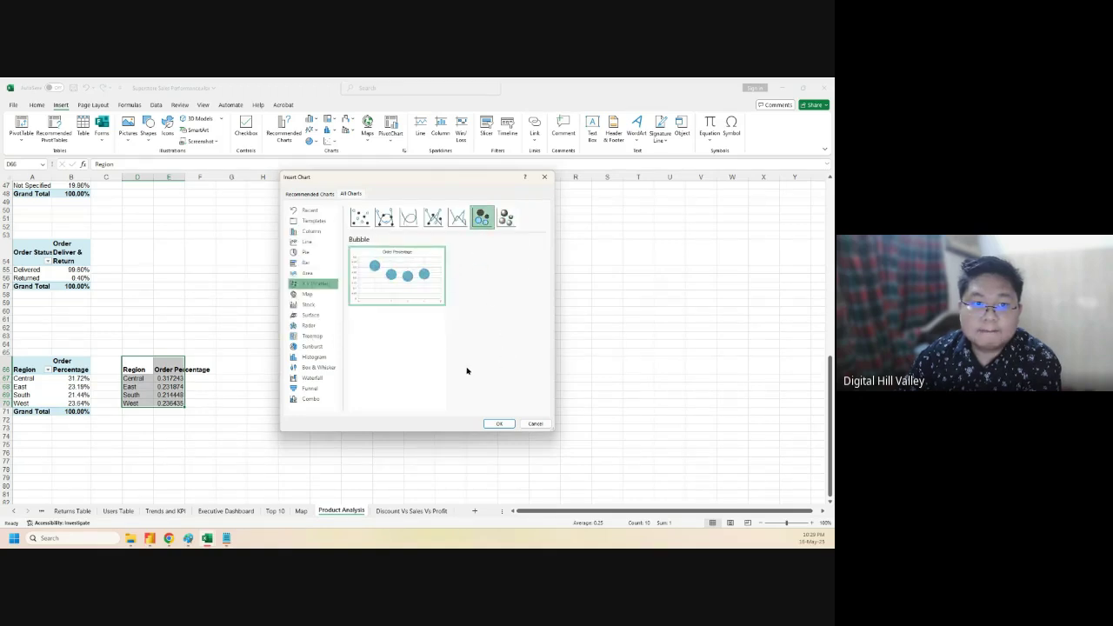
click(535, 424)
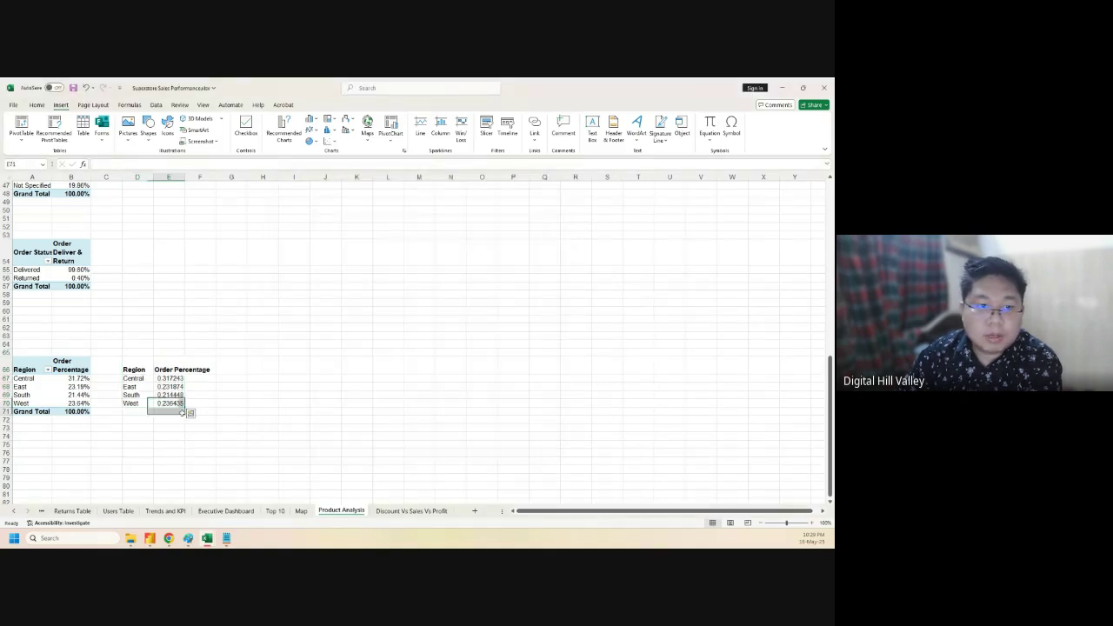
- Format the Order Percentage cells E67:E70 with Percent Style (32%, 23%, 21%, 24%)
drag(169, 379, 171, 404)
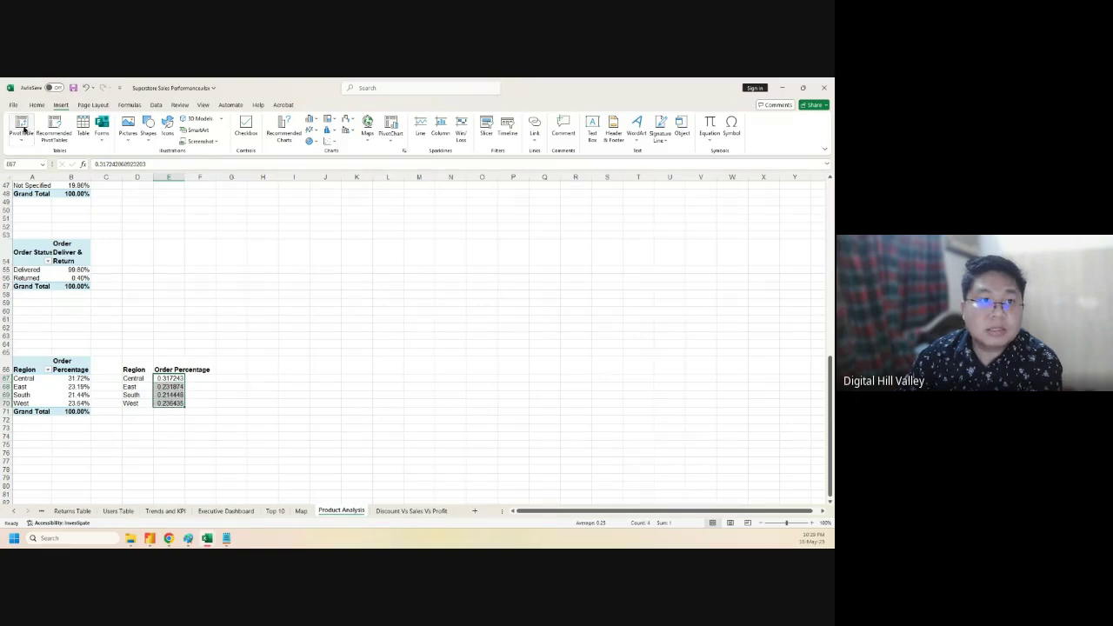
click(36, 104)
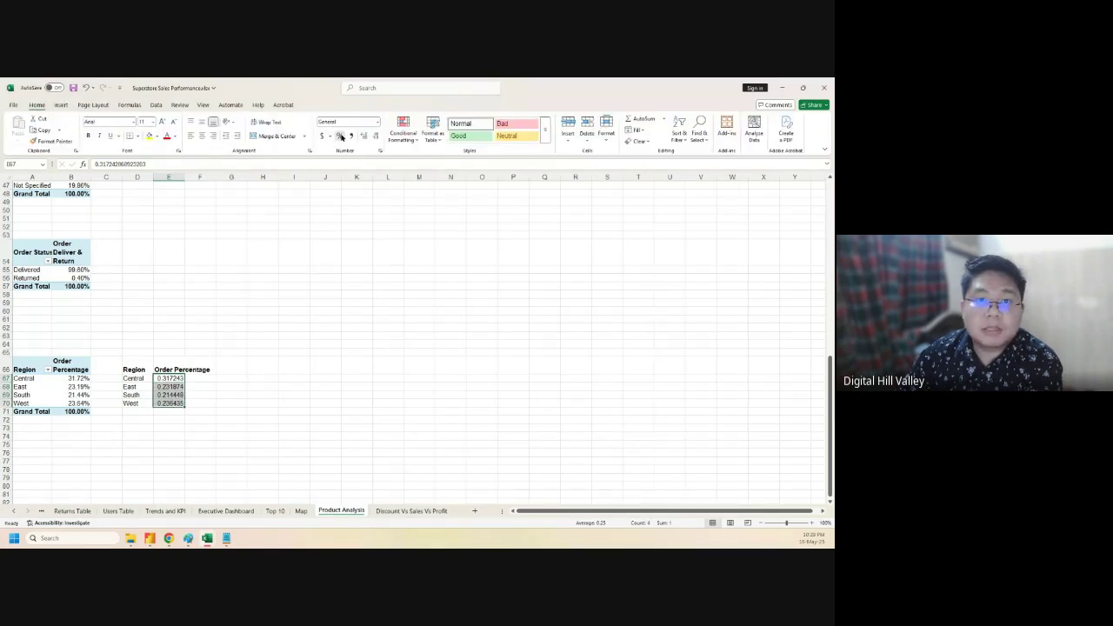
click(341, 136)
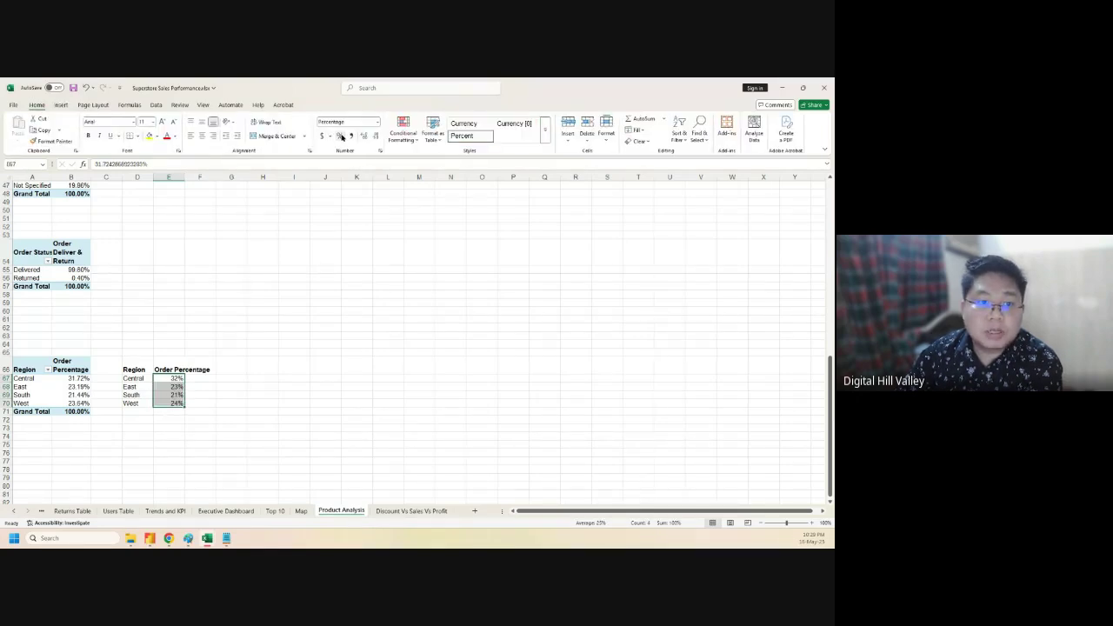
- Give the percentages two decimal places (31.72%, 23.19%) and select the Region table D66:E70
click(380, 151)
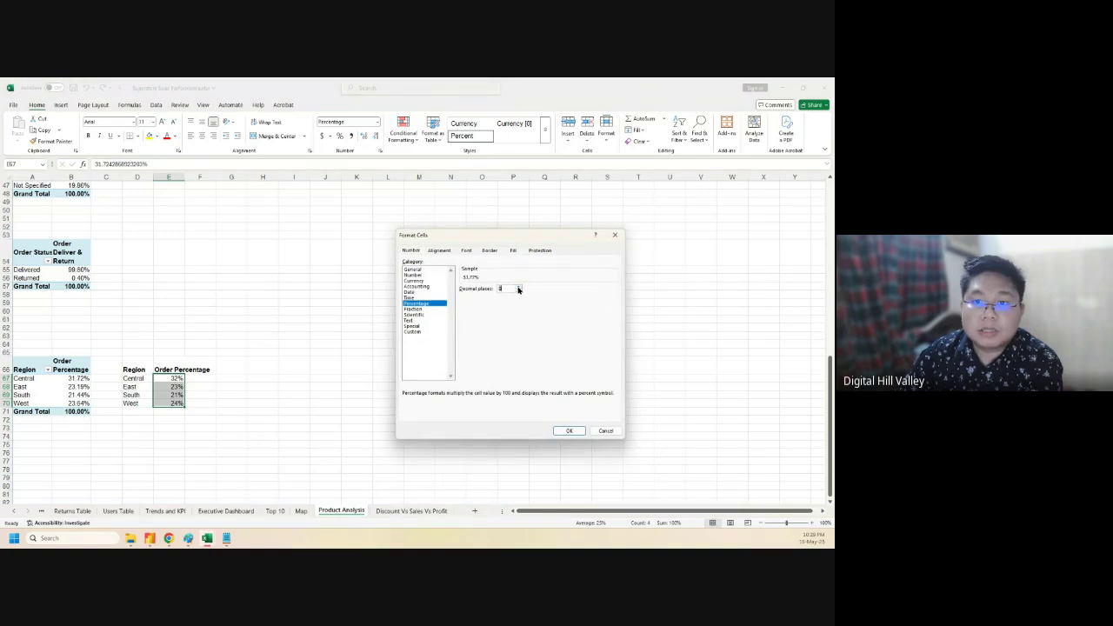
click(569, 430)
click(249, 371)
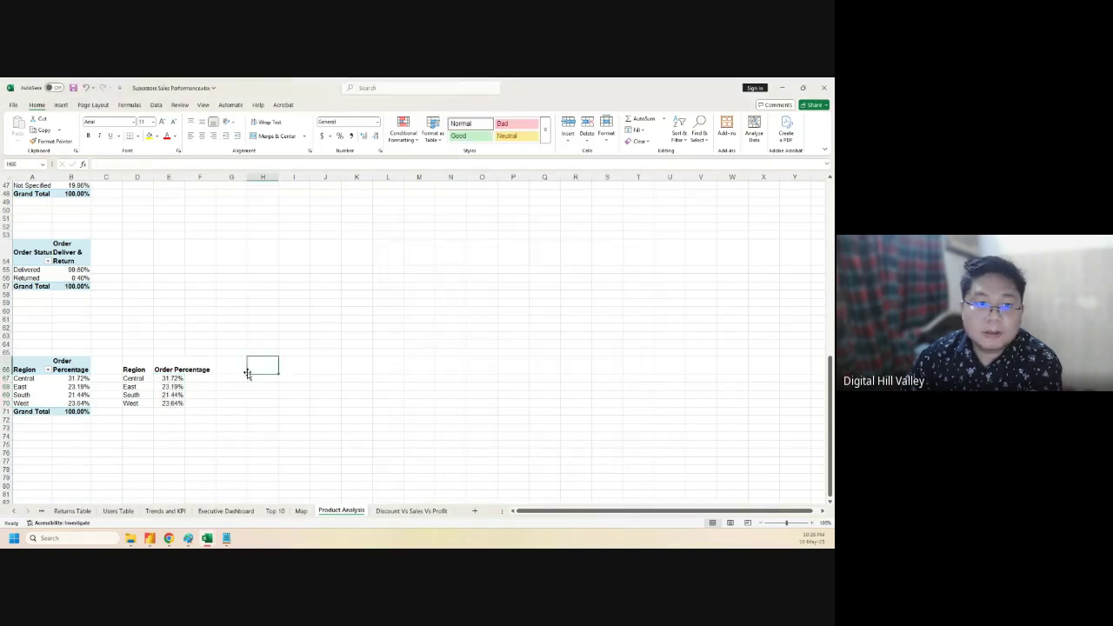
drag(134, 371, 172, 402)
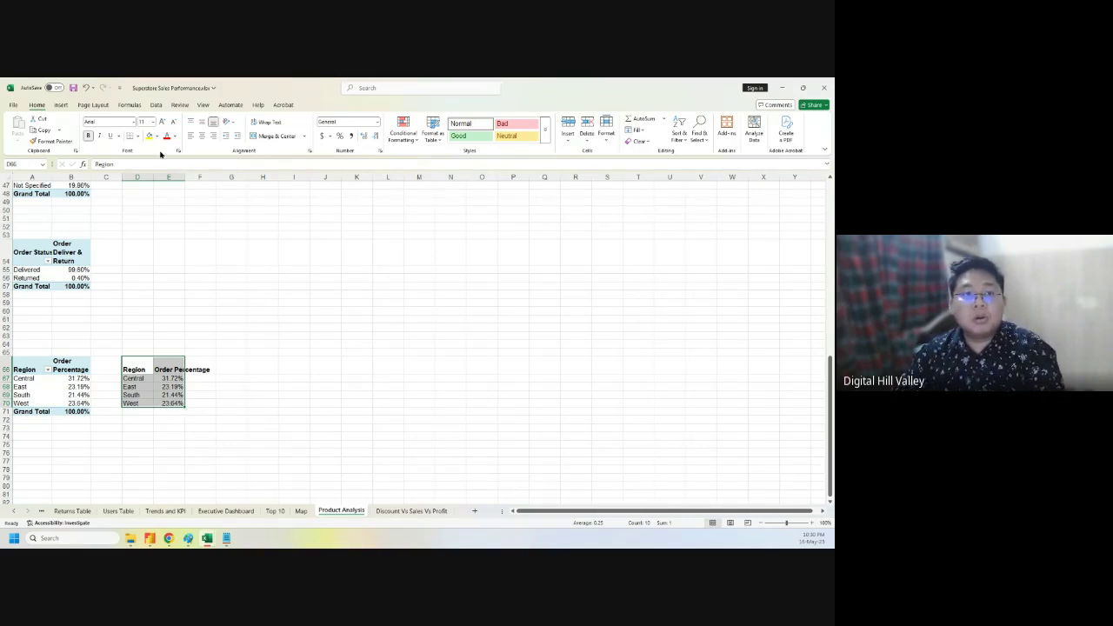
click(61, 105)
click(285, 128)
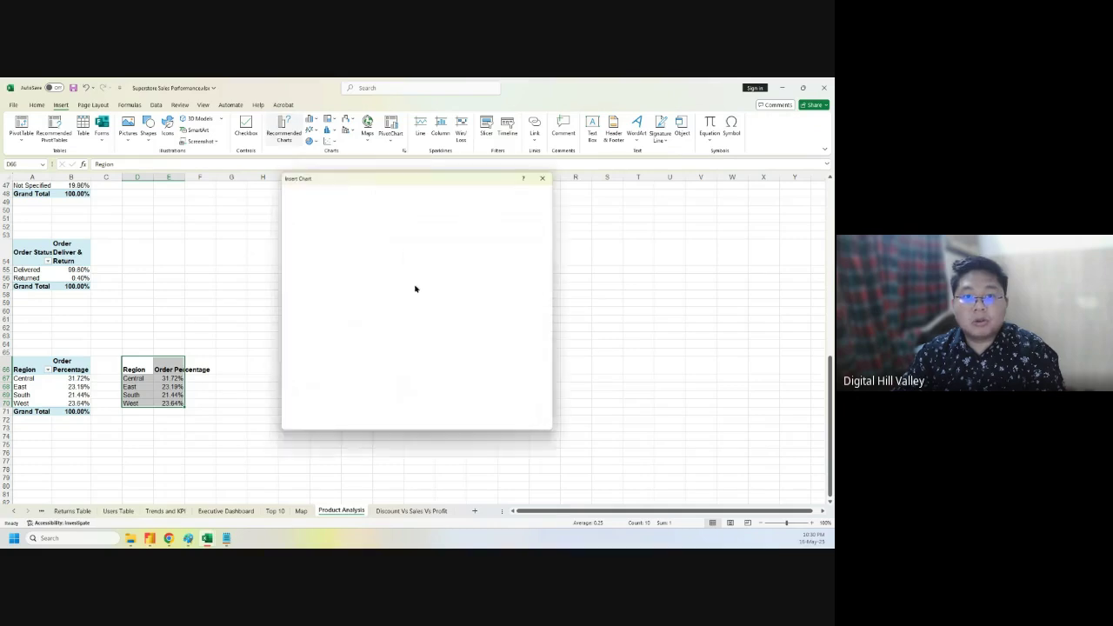
click(362, 194)
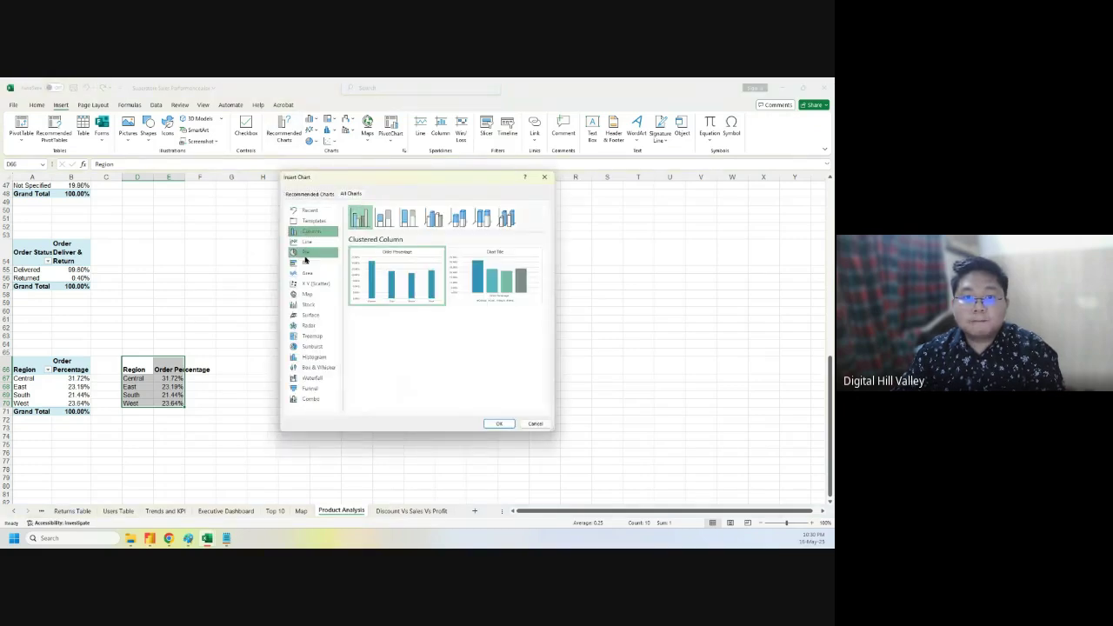
click(309, 284)
click(483, 217)
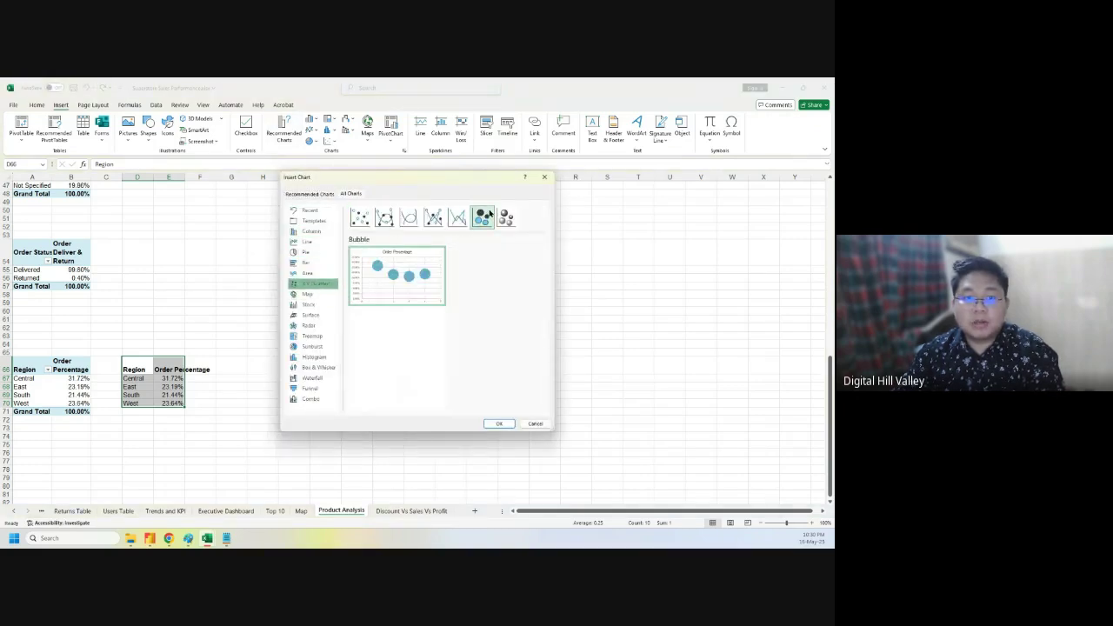
click(507, 425)
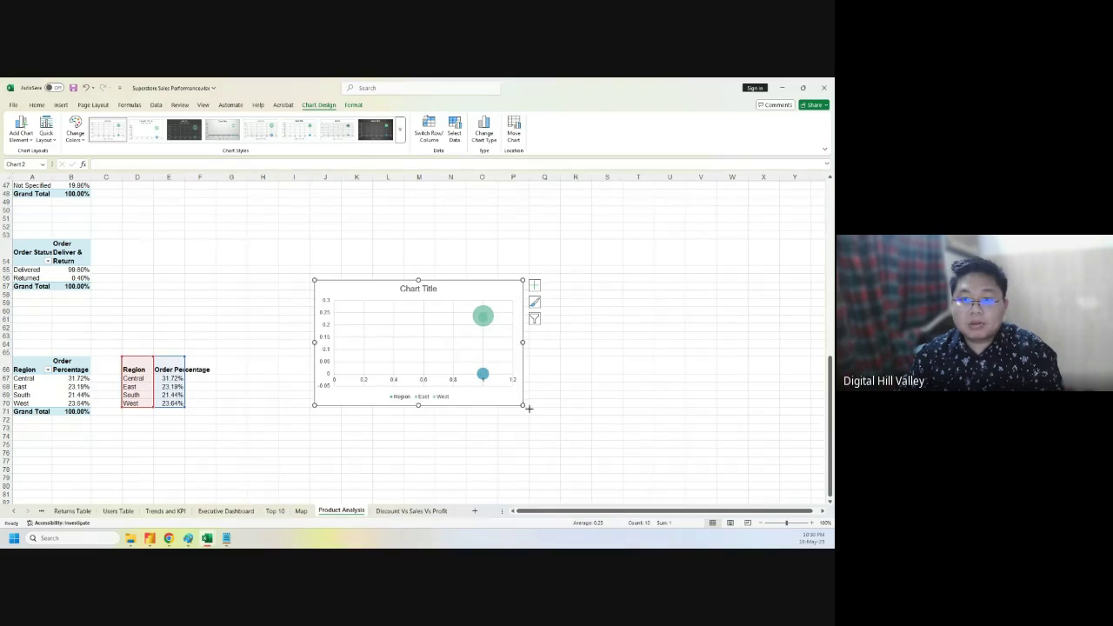
drag(522, 405, 615, 453)
click(557, 332)
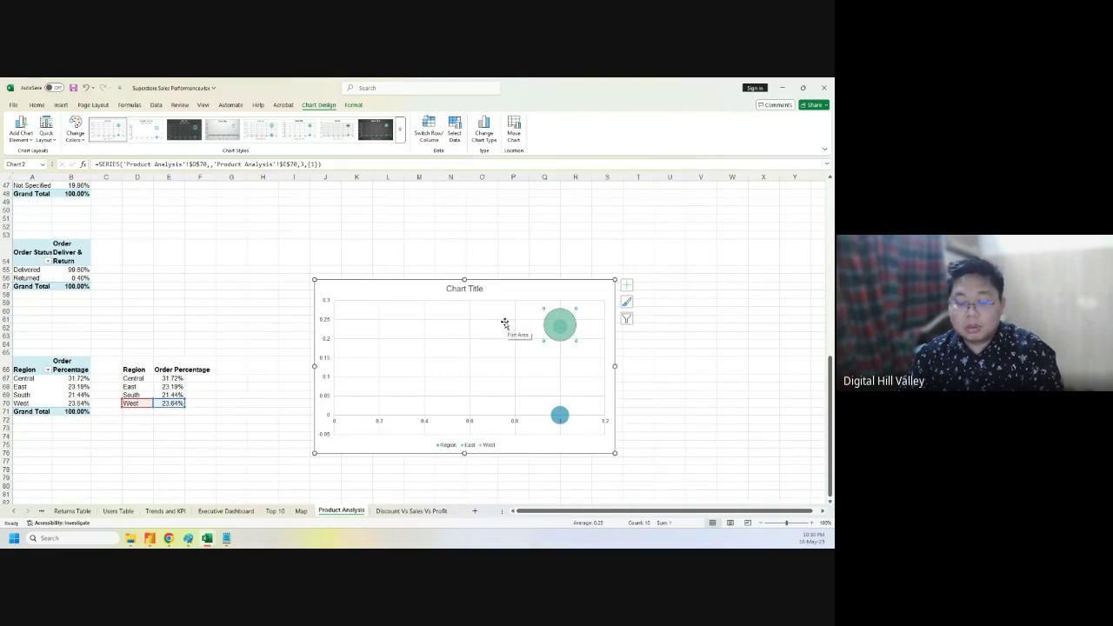
key(ctrl+z)
key(ctrl+z)
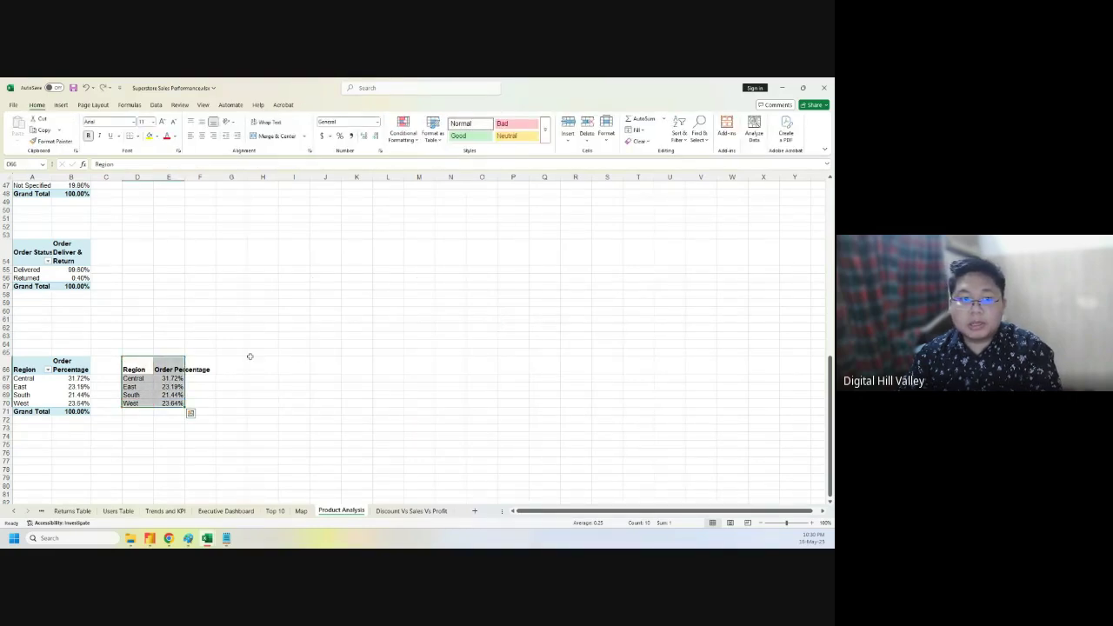
drag(132, 379, 166, 404)
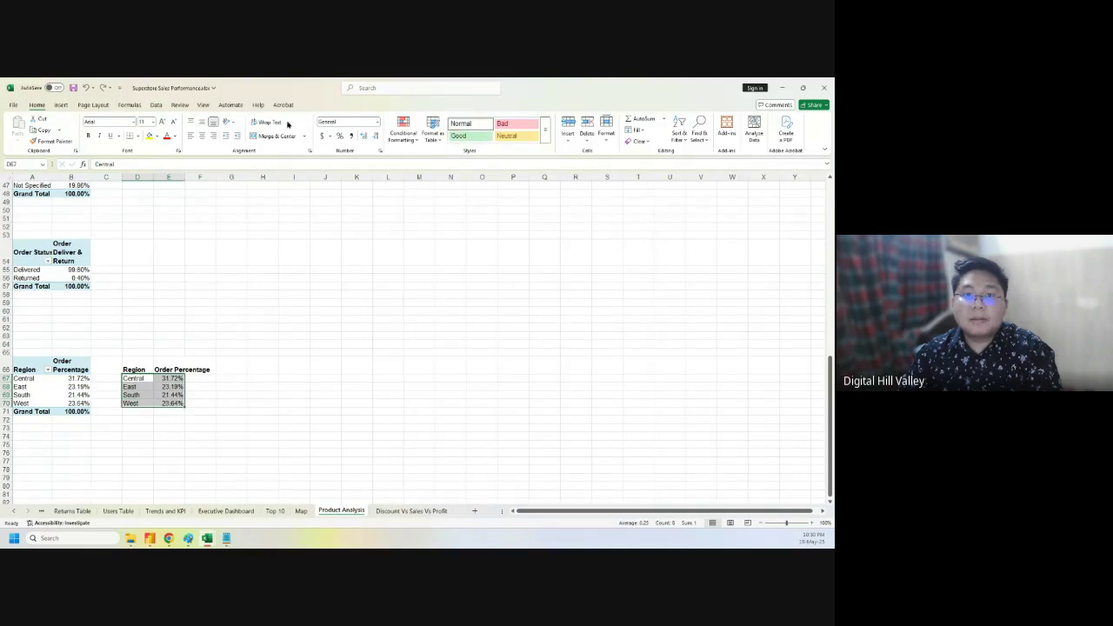
- Insert a plain bubble chart of the region list from X Y (Scatter) and enlarge it
click(64, 105)
click(298, 128)
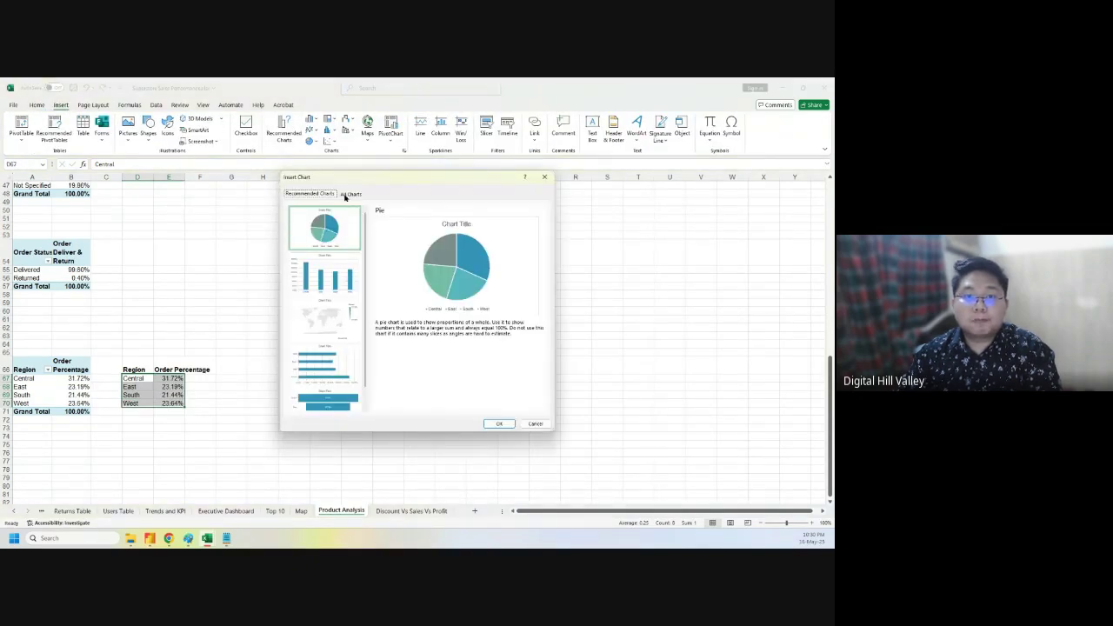
click(348, 195)
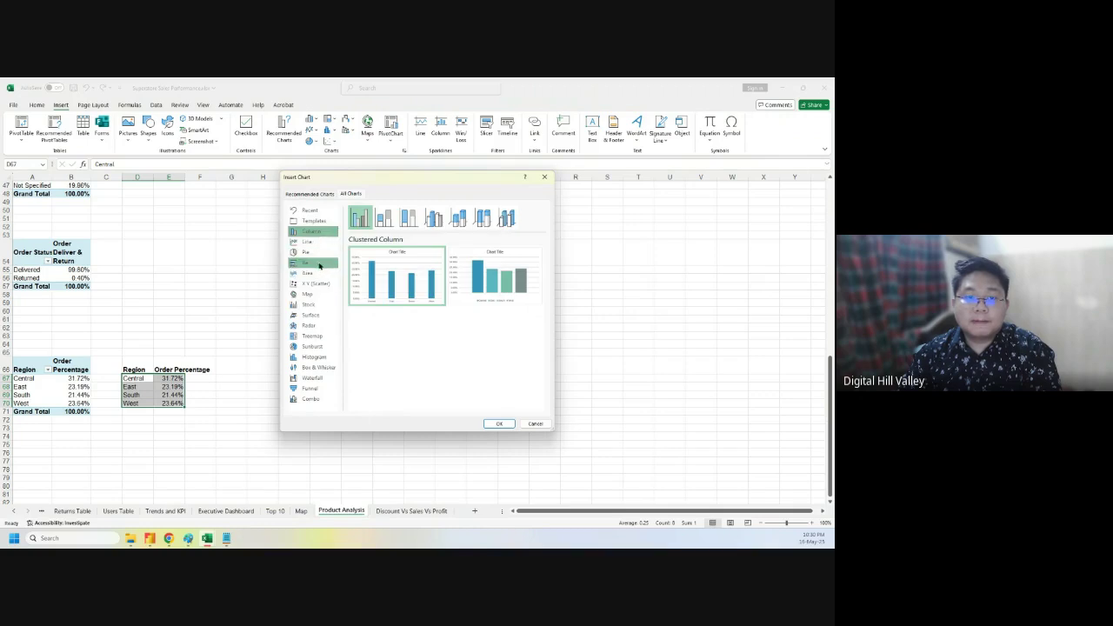
click(315, 283)
click(480, 219)
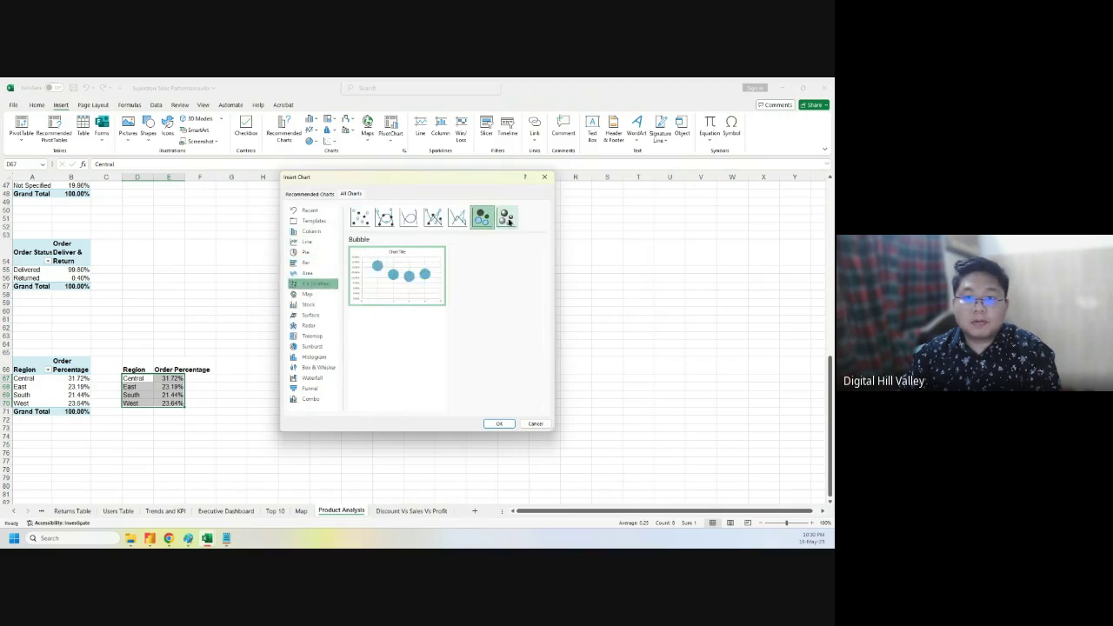
click(506, 219)
click(480, 219)
mouse_move(406, 288)
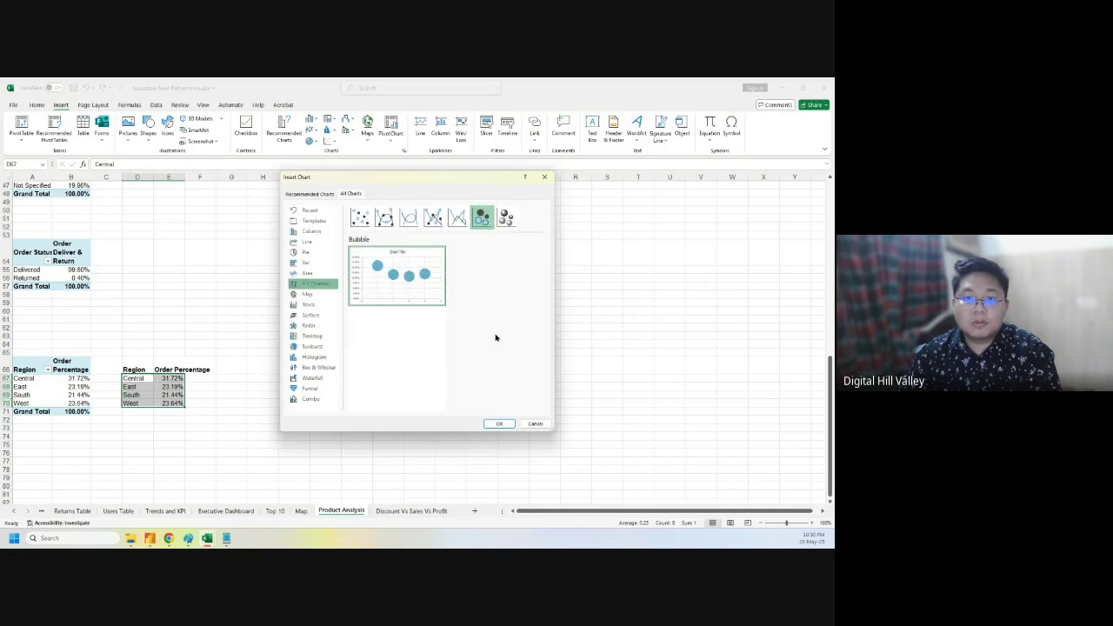
click(499, 423)
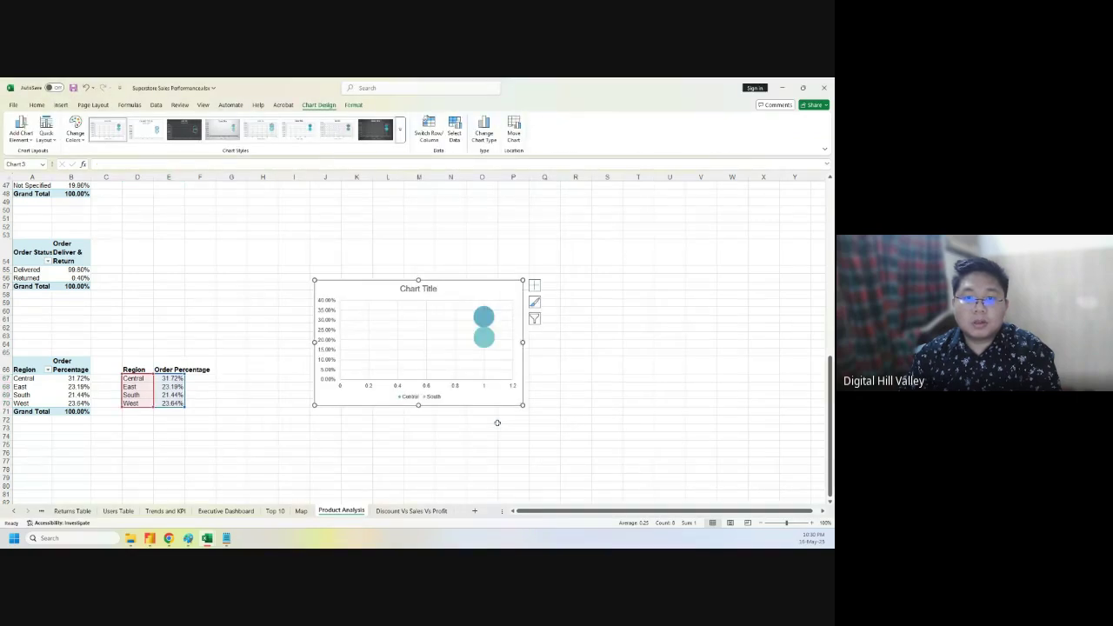
drag(521, 406, 561, 439)
- Inspect the chart's series and source data, then delete the bubble chart
click(516, 355)
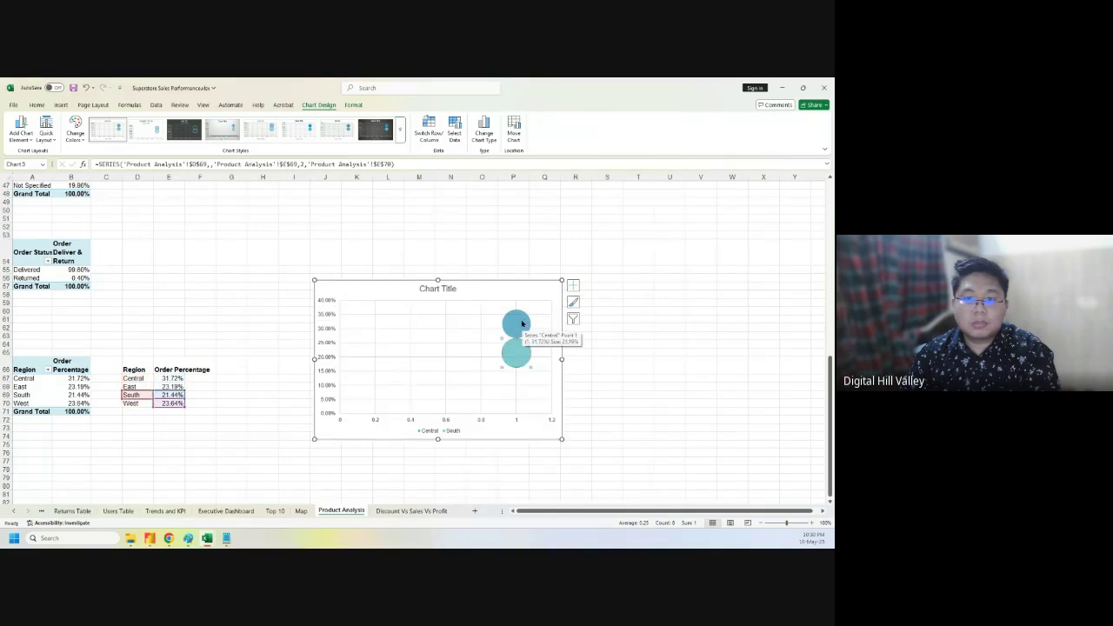
click(551, 432)
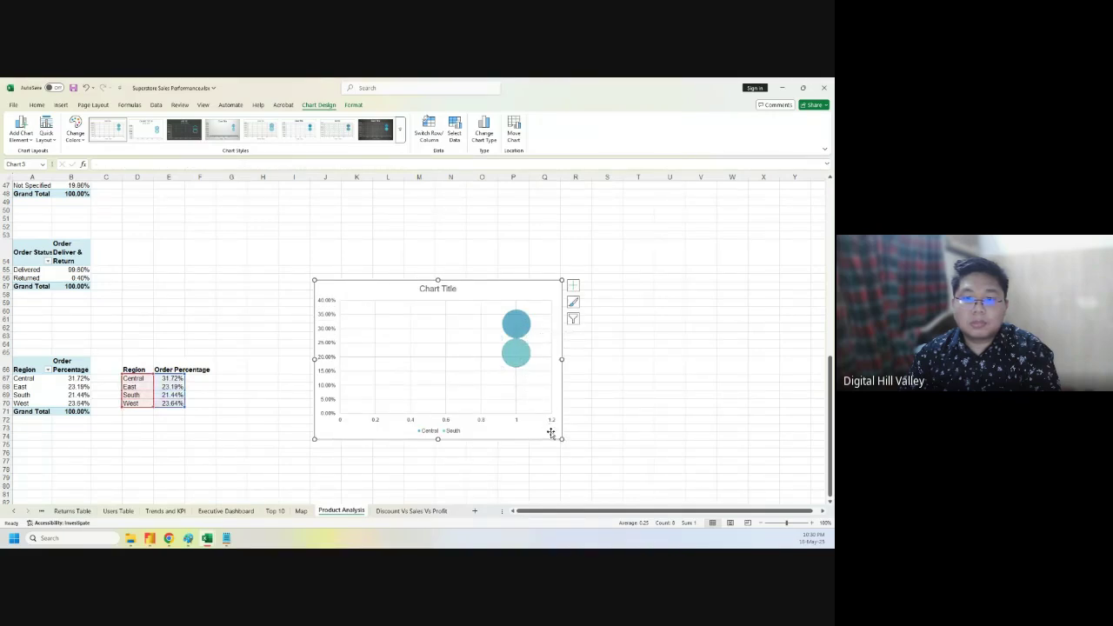
click(573, 285)
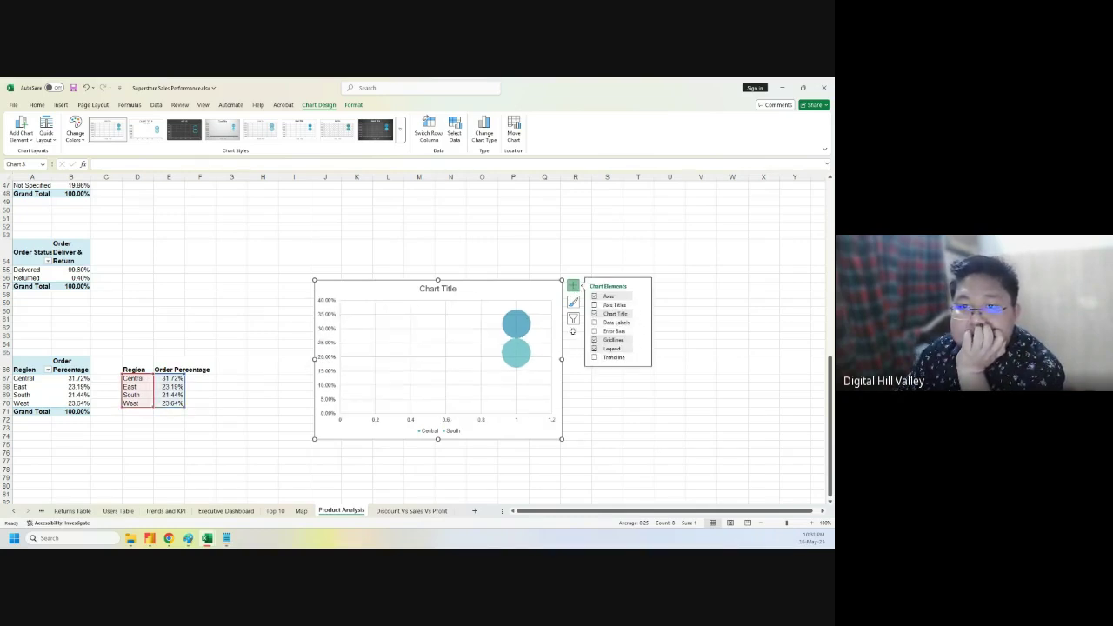
right_click(521, 296)
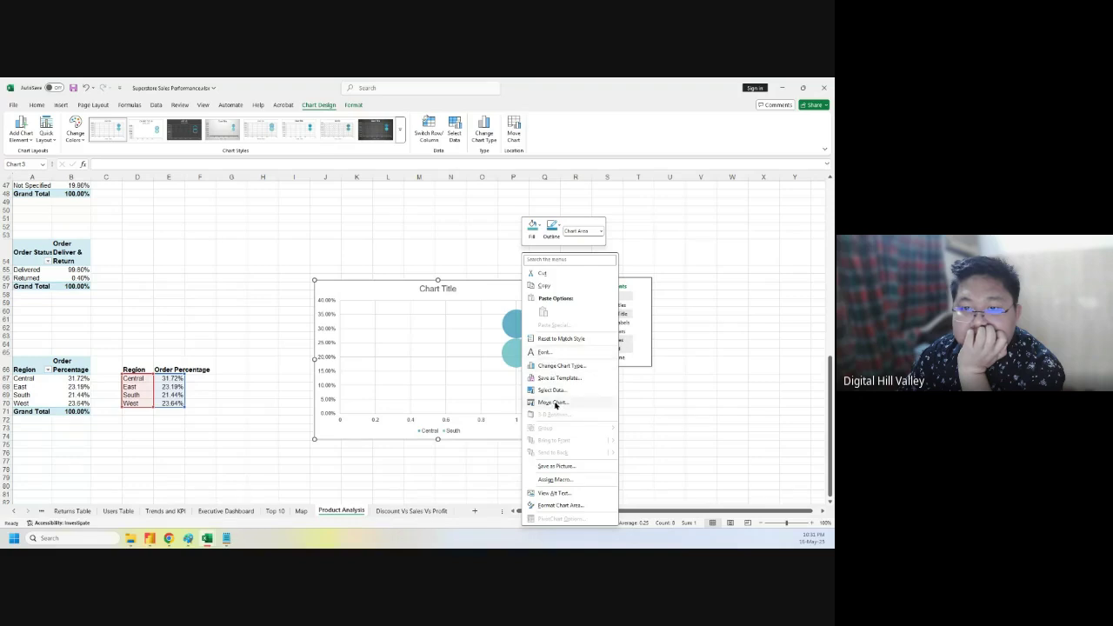
click(555, 390)
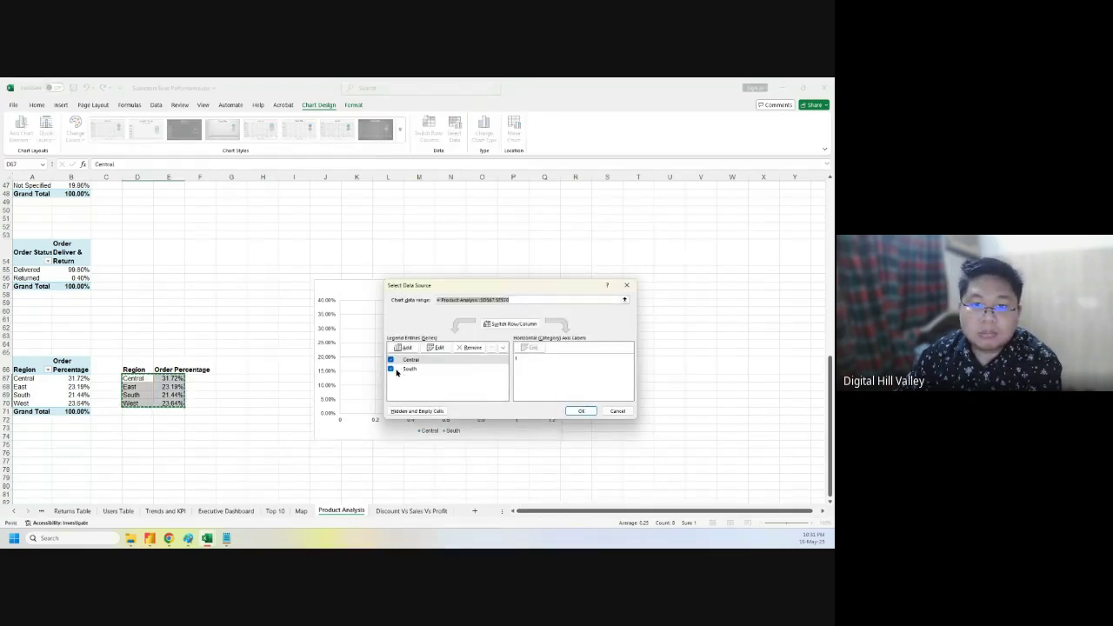
click(614, 410)
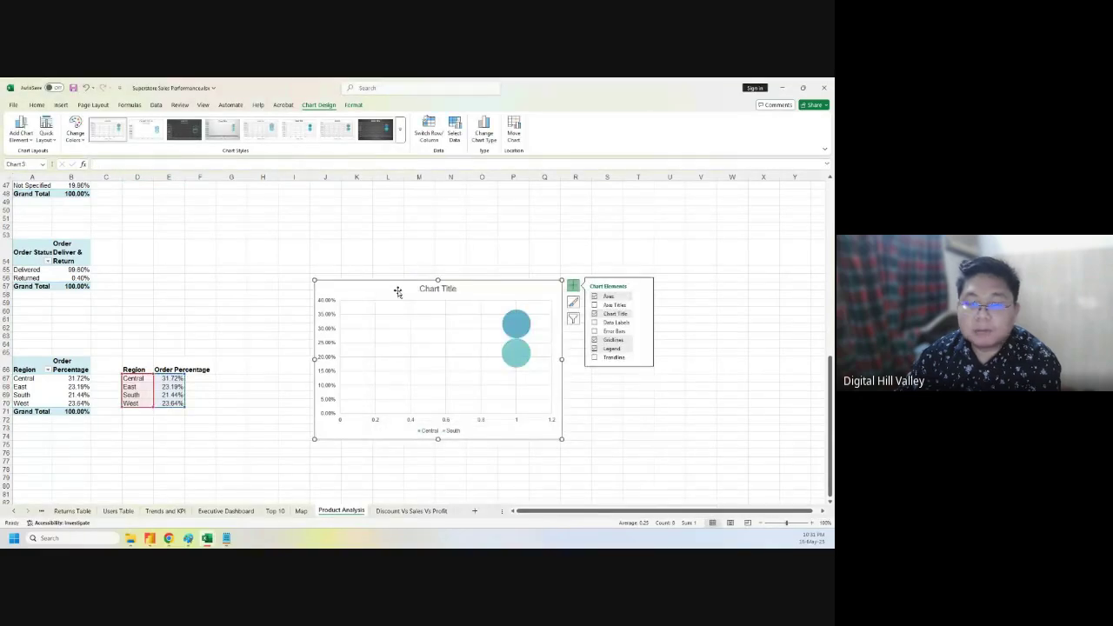
key(Delete)
click(244, 384)
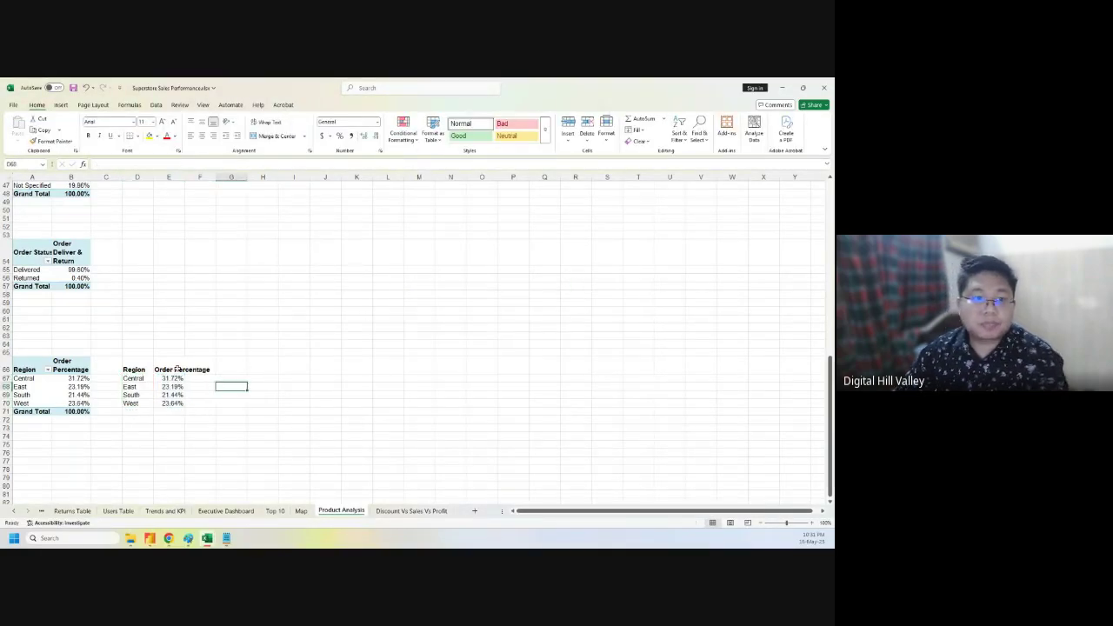
- Format the four-region list as a table, then undo the table formatting
drag(133, 369, 181, 369)
click(158, 402)
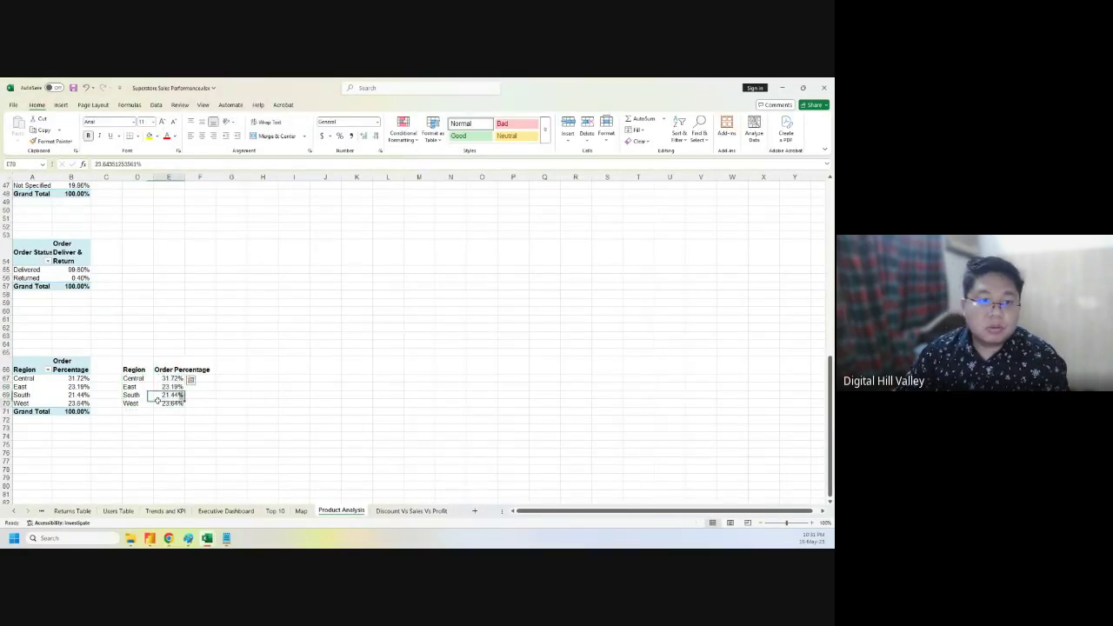
click(140, 388)
key(ctrl+t)
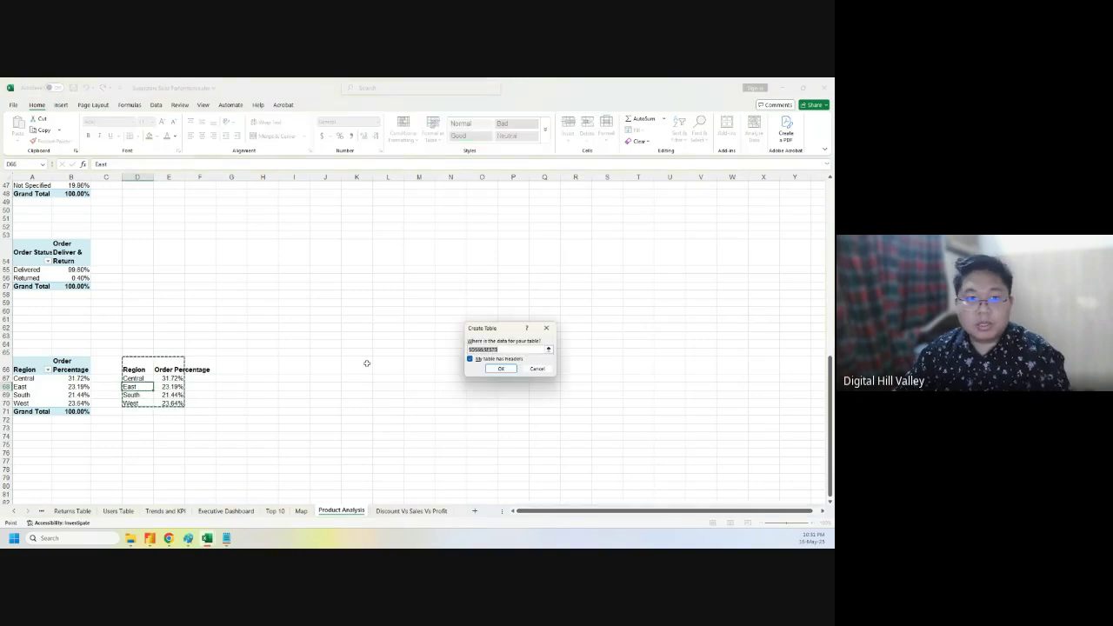
click(501, 369)
click(309, 408)
drag(132, 369, 187, 403)
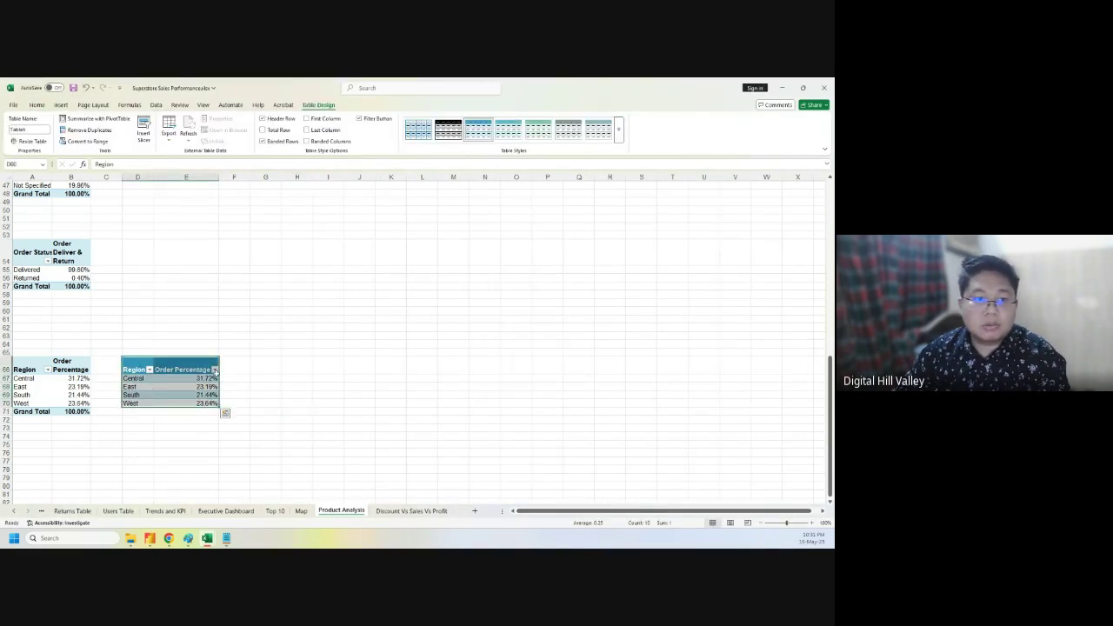
click(159, 403)
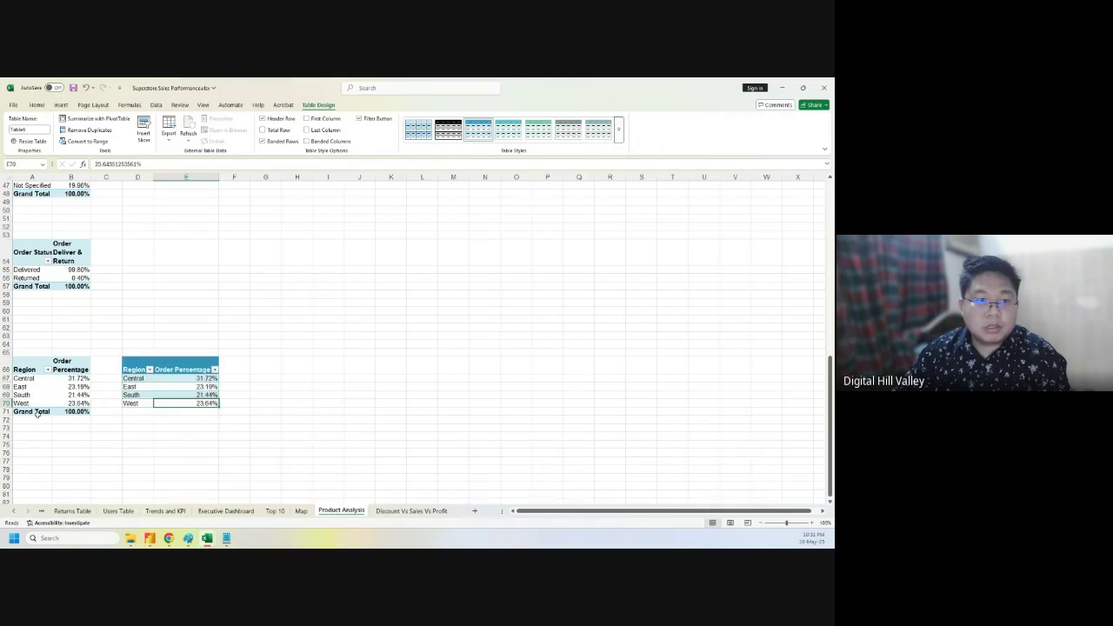
drag(36, 412, 64, 412)
key(ctrl+z)
key(ctrl+z)
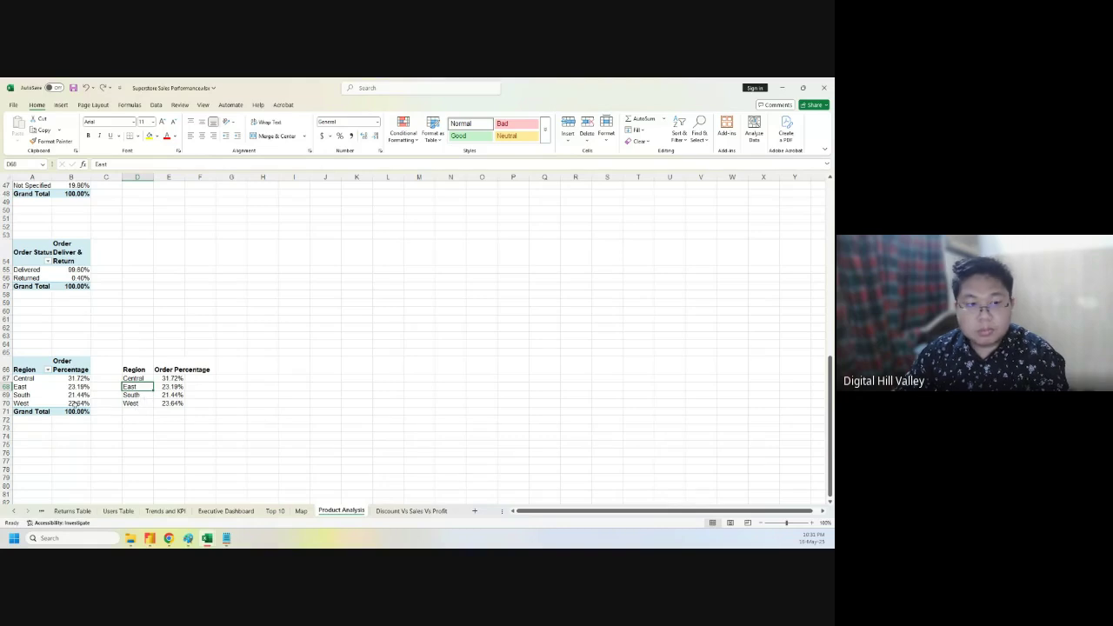
- Copy the pivot's Grand Total row into D71 and format D66:E71 as a table
drag(39, 413, 65, 411)
key(ctrl+c)
click(137, 412)
key(ctrl+v)
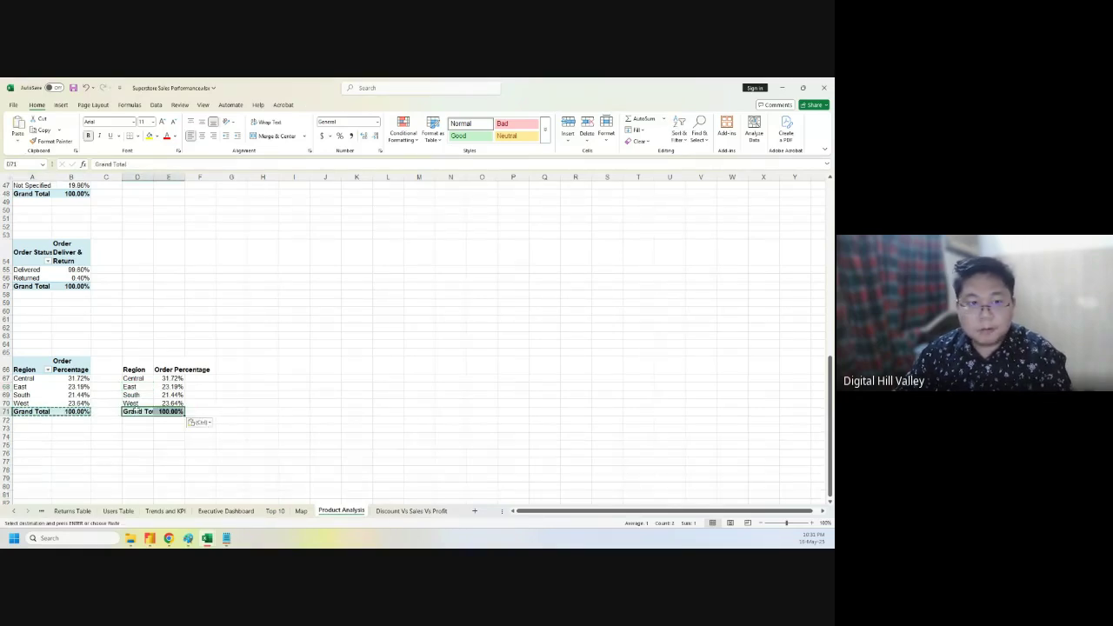
drag(134, 369, 163, 411)
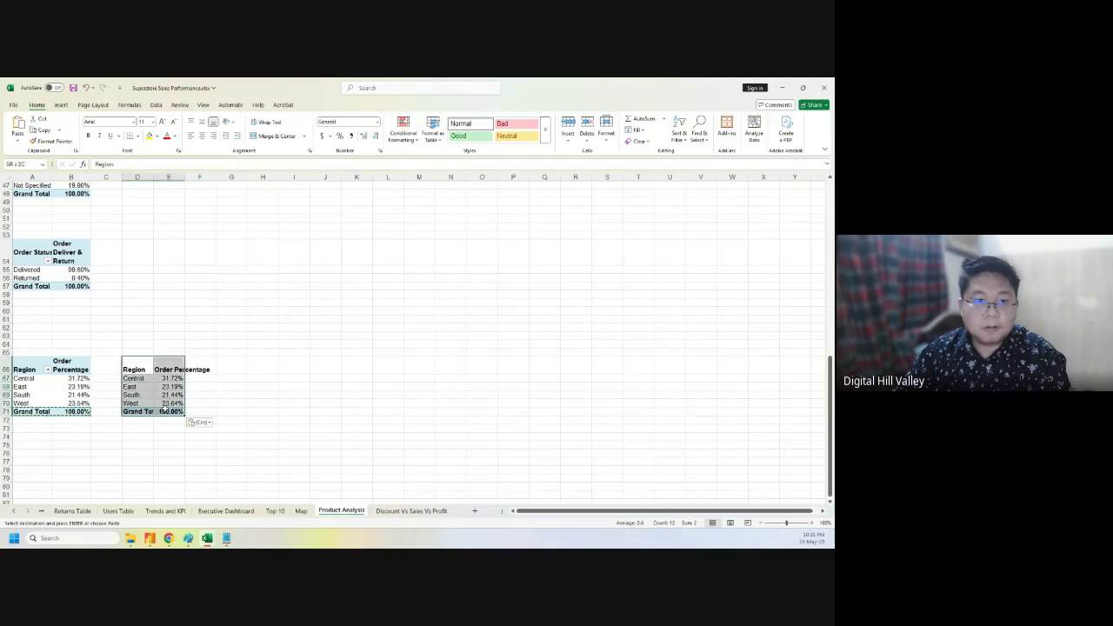
key(ctrl+t)
click(500, 370)
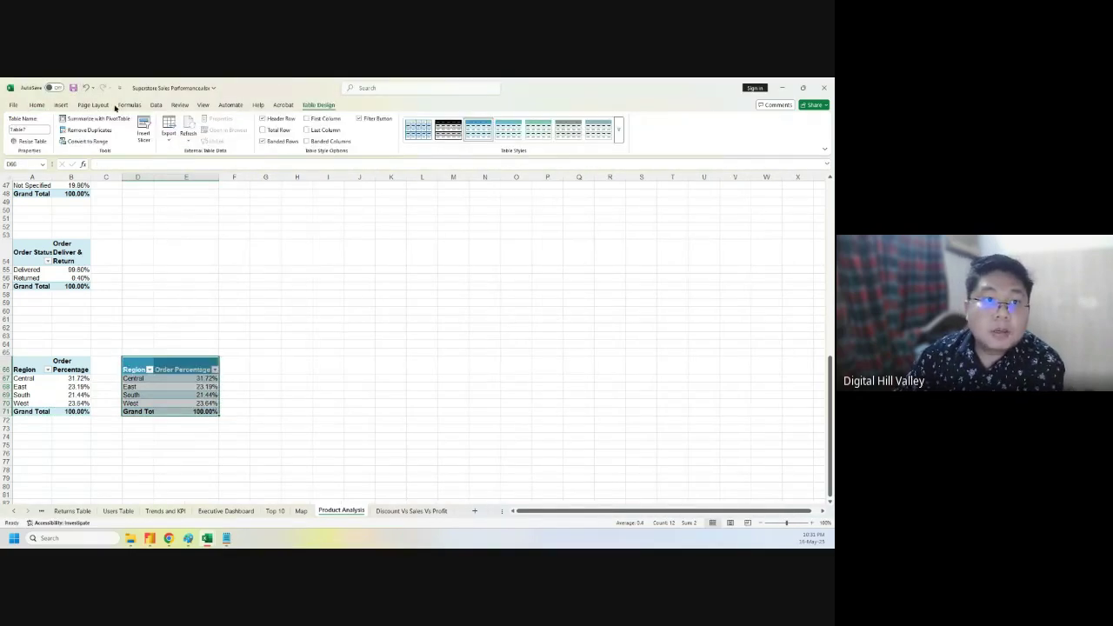
click(61, 105)
- Insert a plain bubble chart from the X Y (Scatter) chart types
click(284, 127)
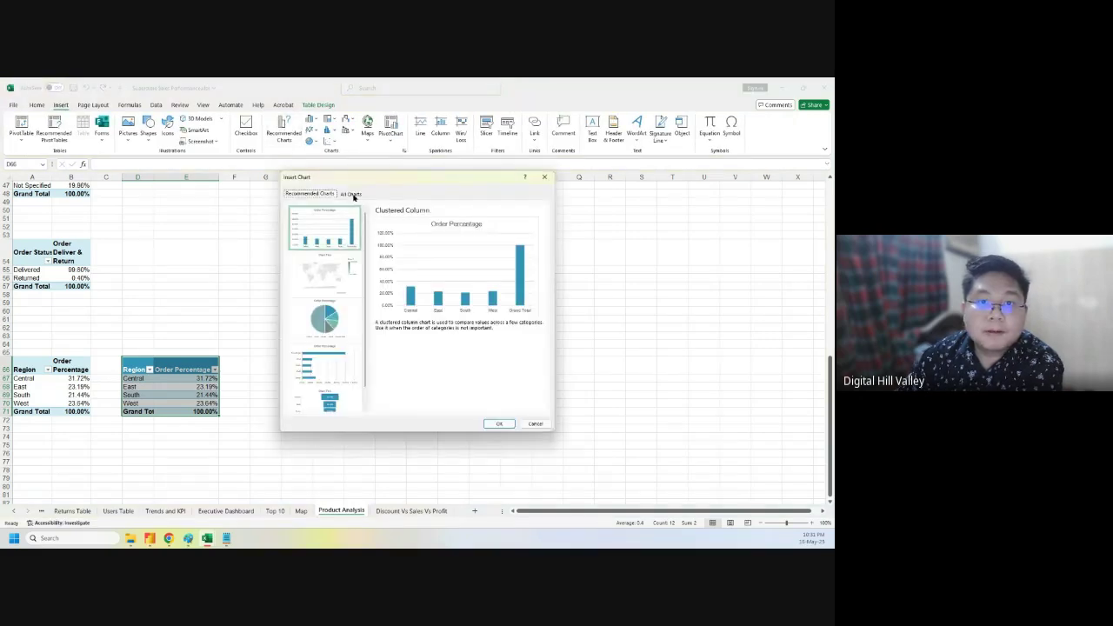
click(351, 194)
click(314, 283)
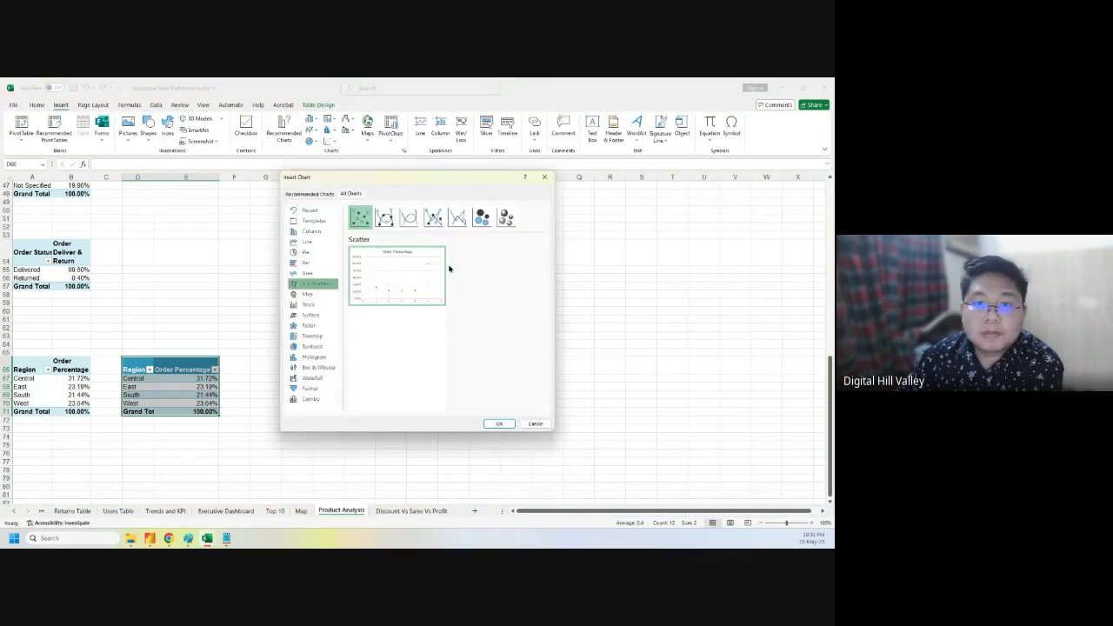
click(481, 218)
mouse_move(417, 281)
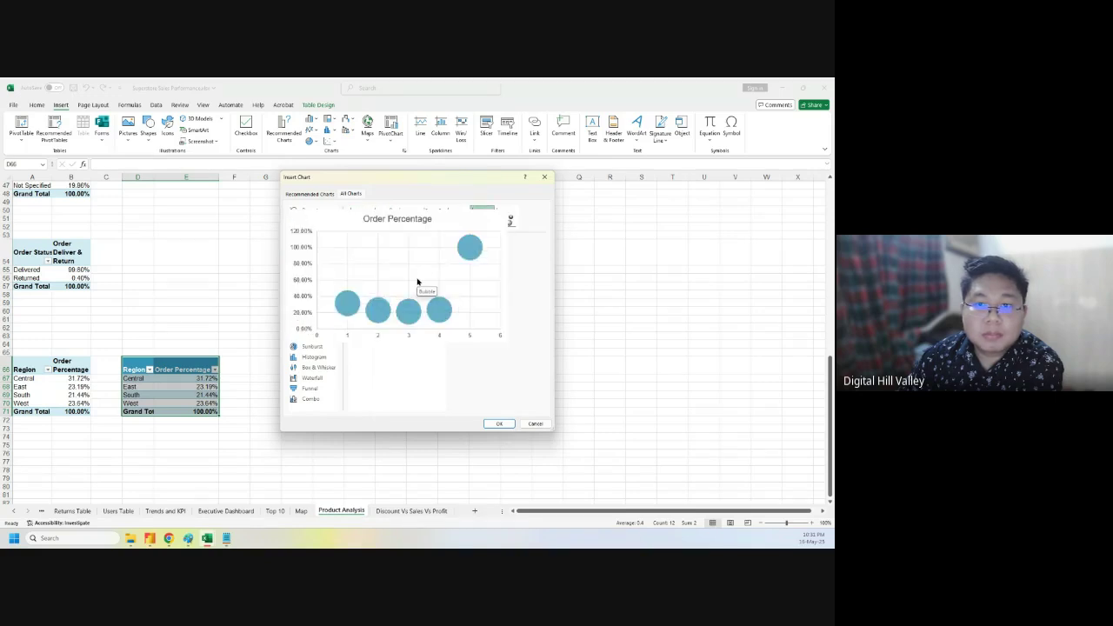
click(509, 424)
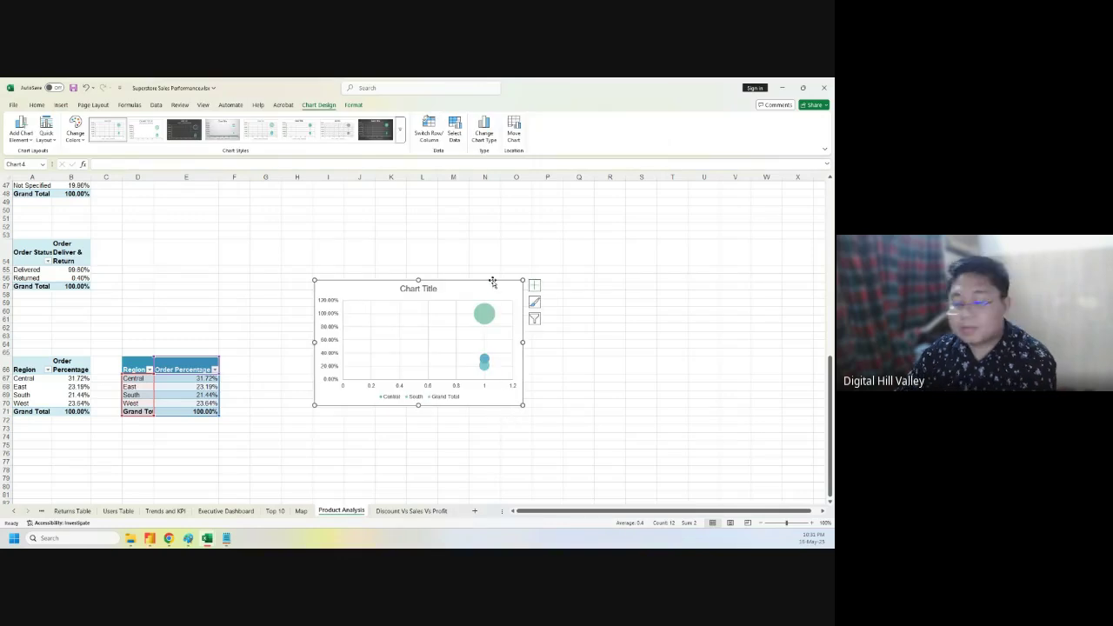
- Delete the chart and undo back to the plain list without the Grand Total row
key(Delete)
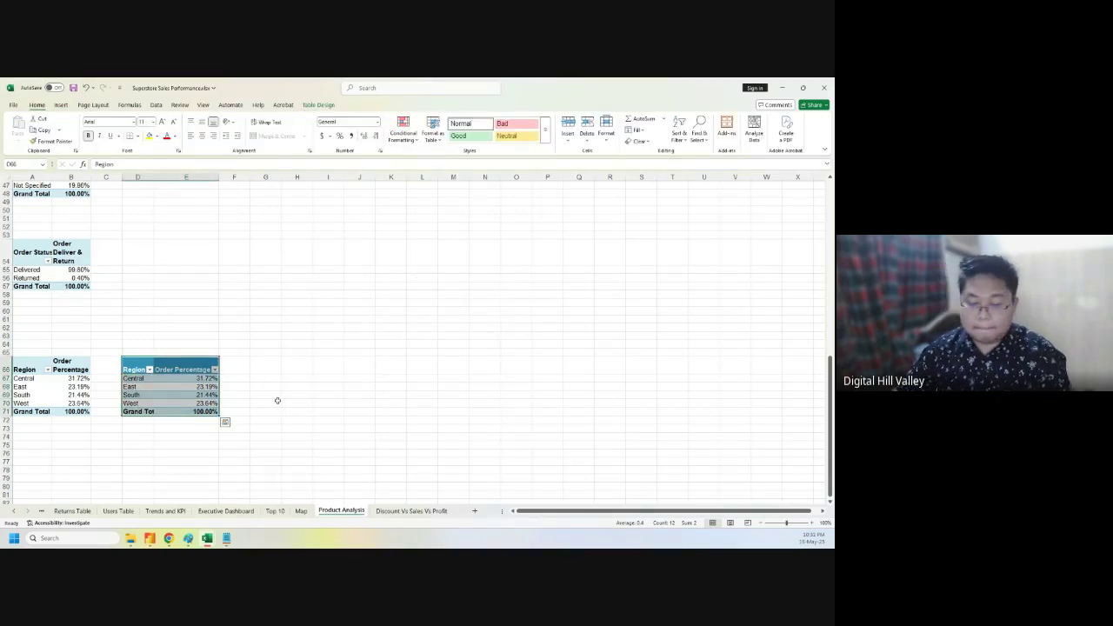
key(ctrl+z)
key(ctrl+z)
key(ctrl+z)
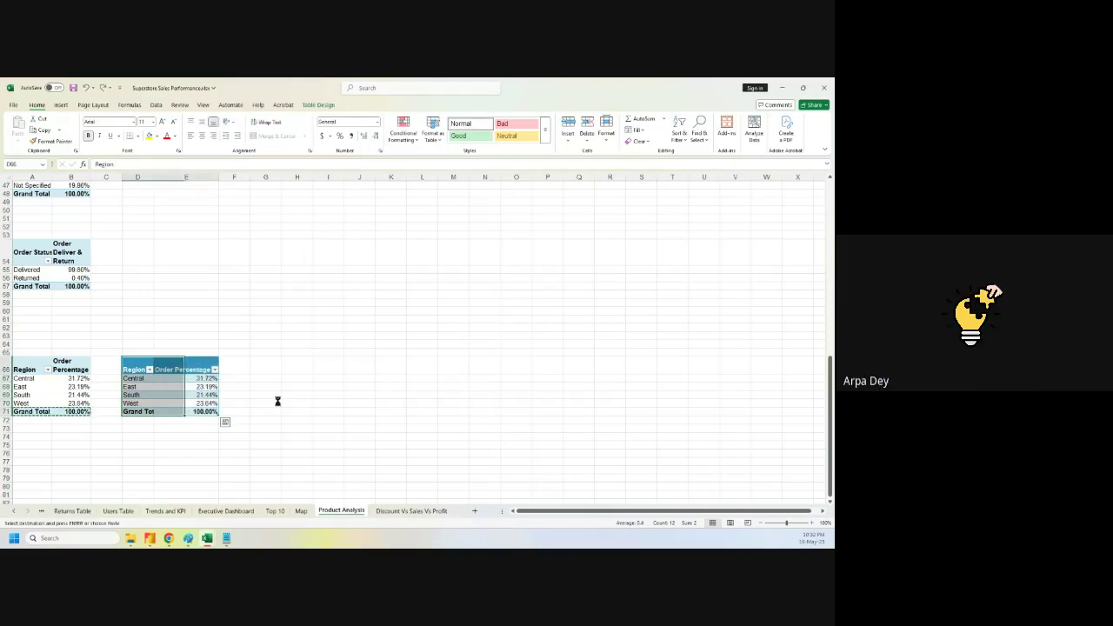
click(200, 403)
click(149, 412)
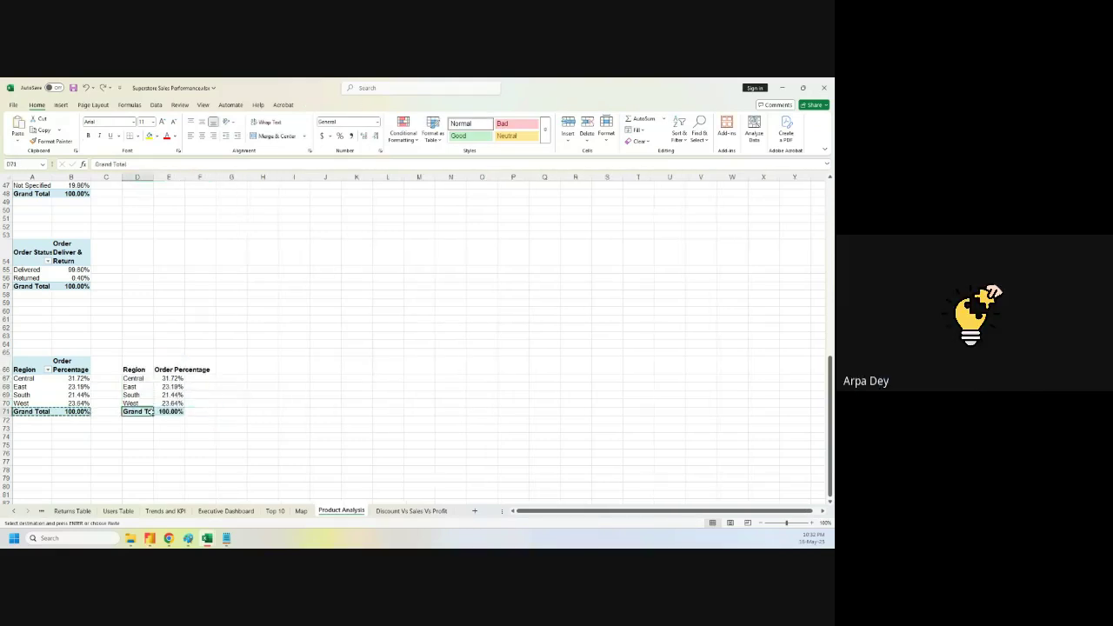
key(Delete)
click(264, 403)
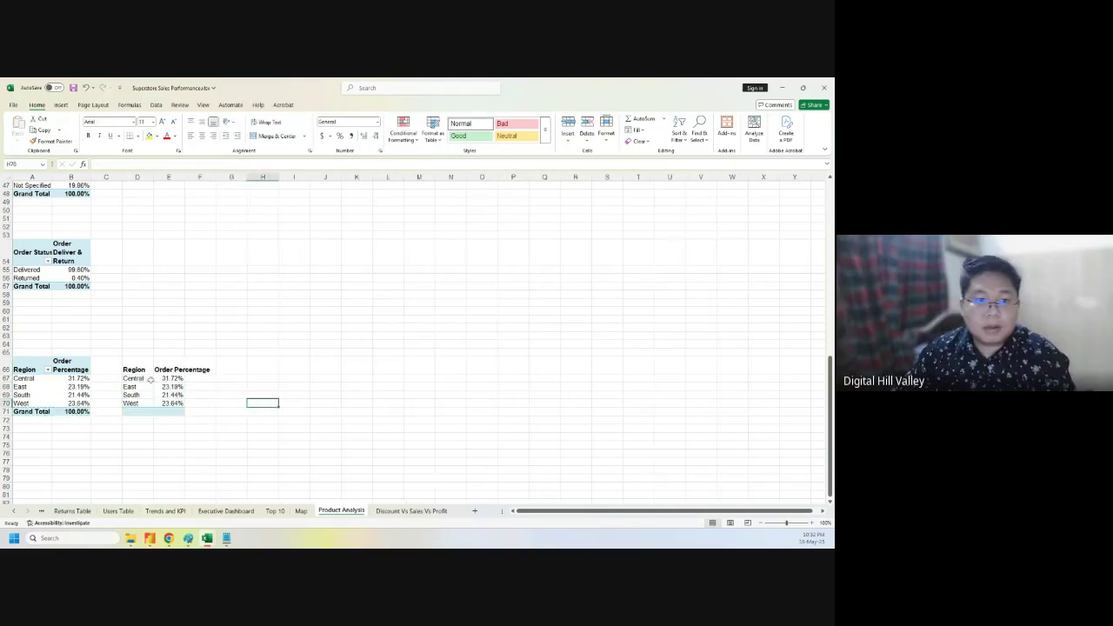
- Format the four-region list D66:E70 as a table
drag(135, 371, 179, 402)
key(ctrl+t)
click(501, 370)
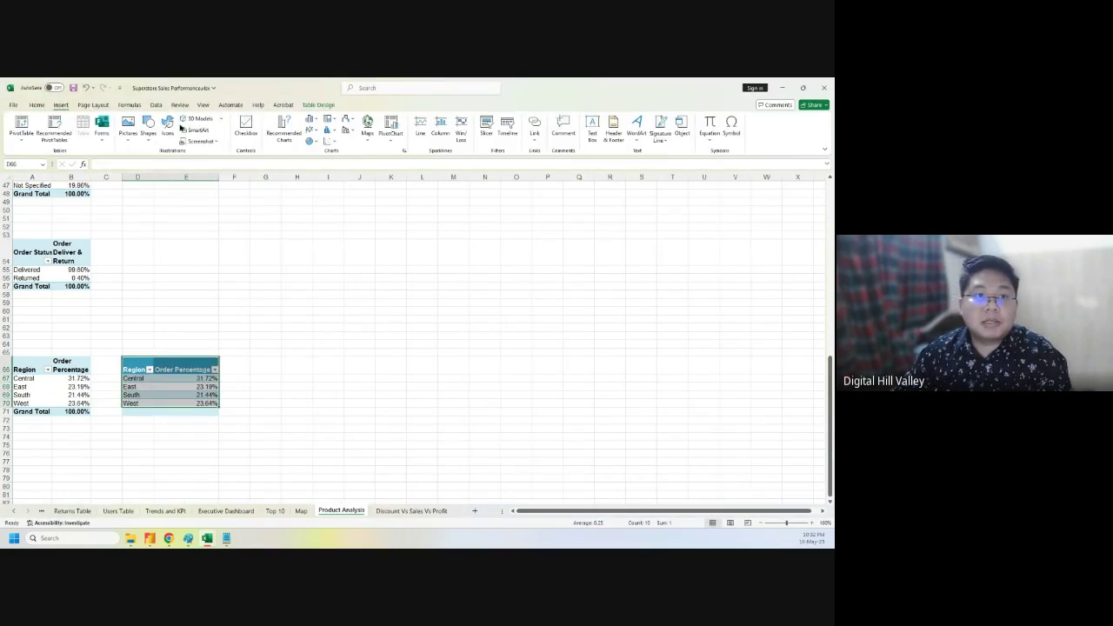
- Insert a bubble chart of the region percentages and drag it larger
click(284, 127)
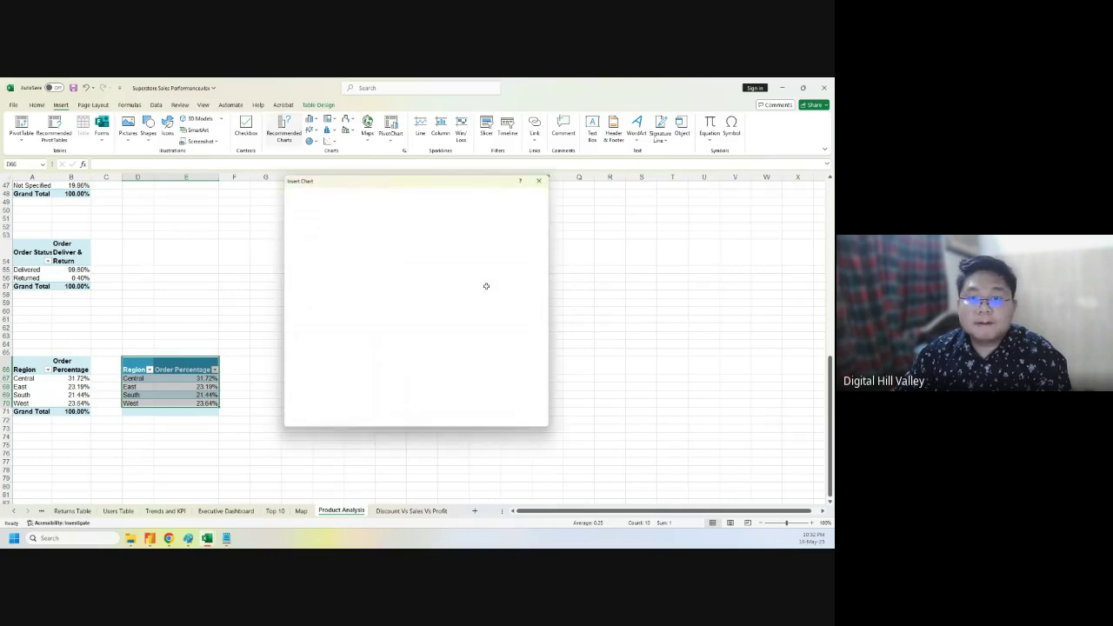
click(351, 193)
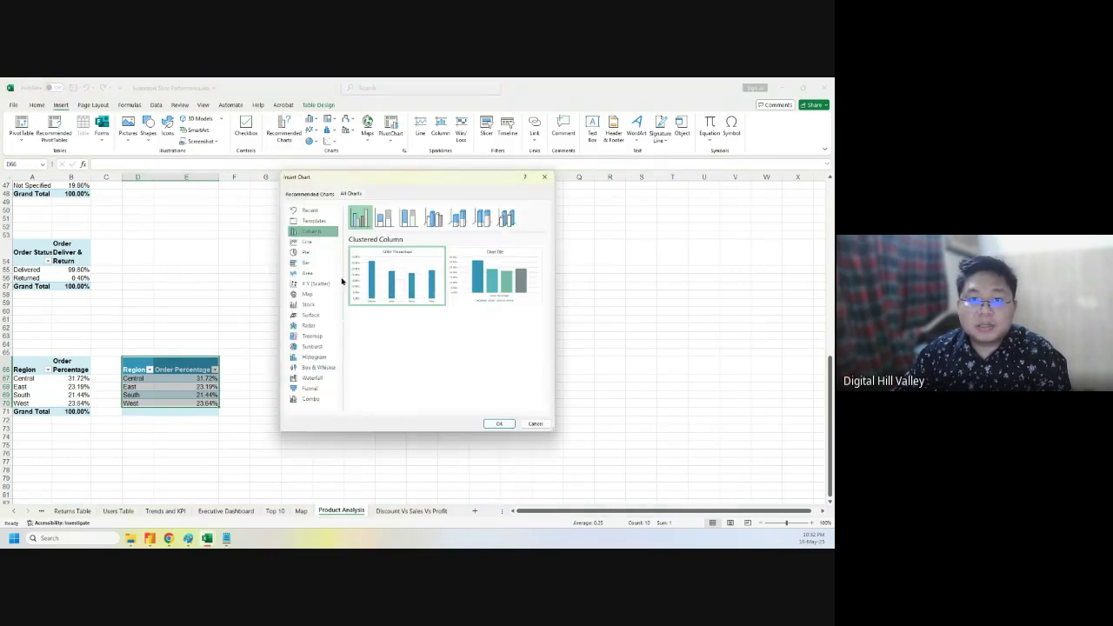
click(311, 283)
click(482, 217)
mouse_move(421, 289)
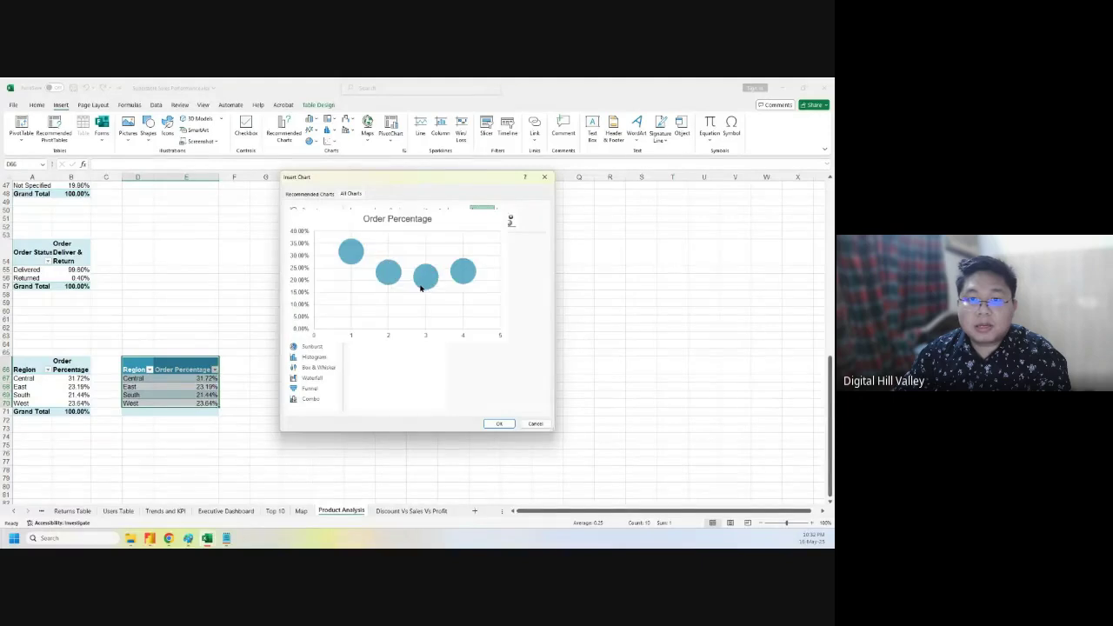
click(499, 424)
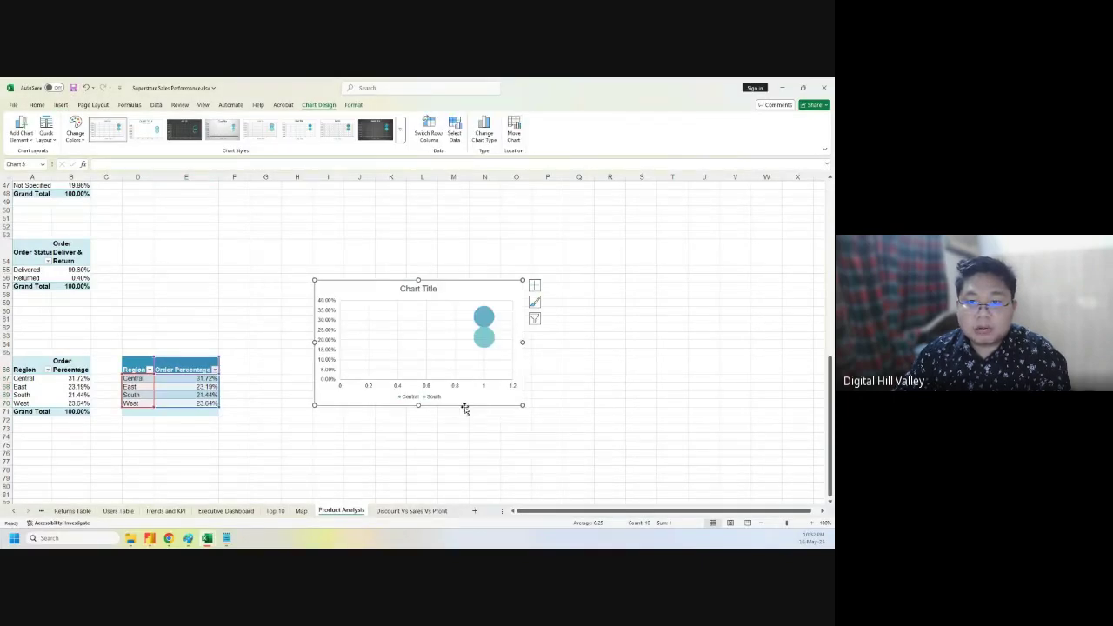
drag(520, 406, 589, 459)
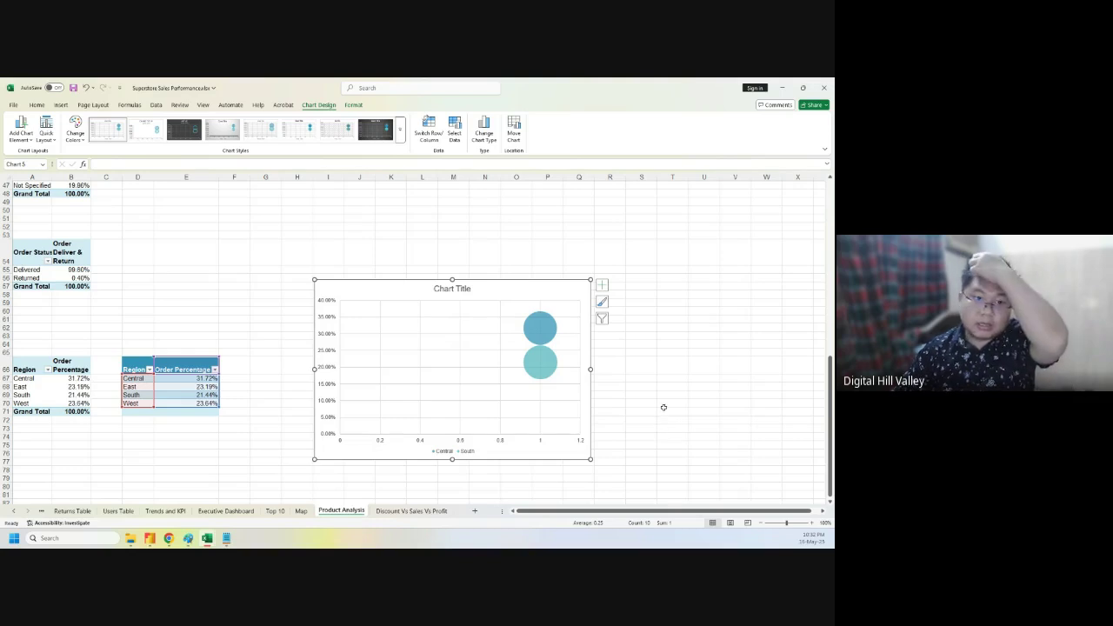
click(541, 362)
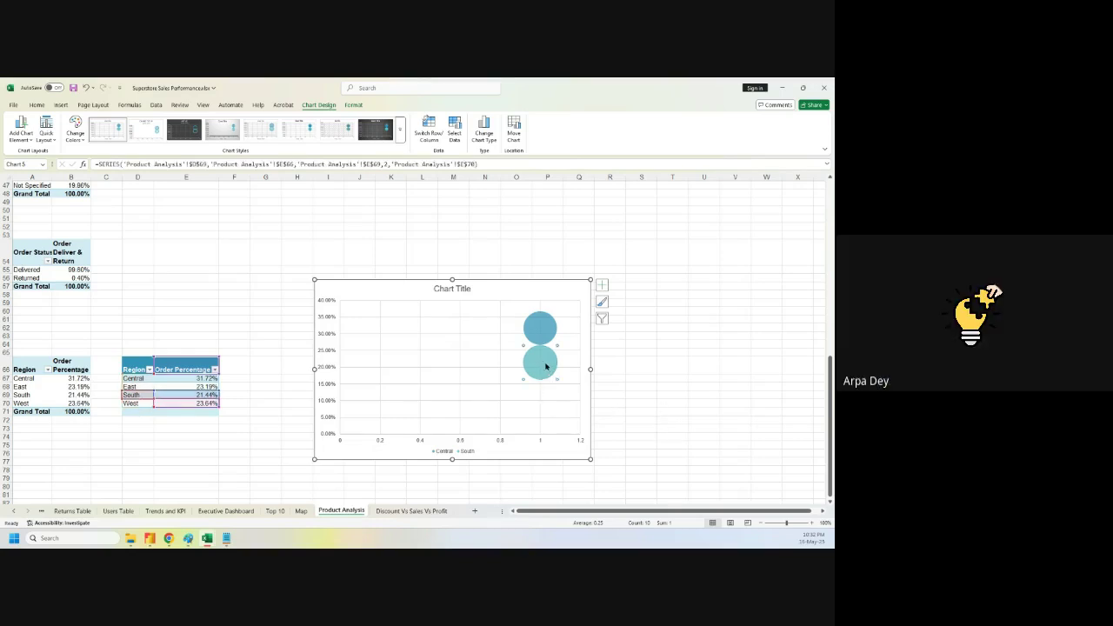
click(540, 332)
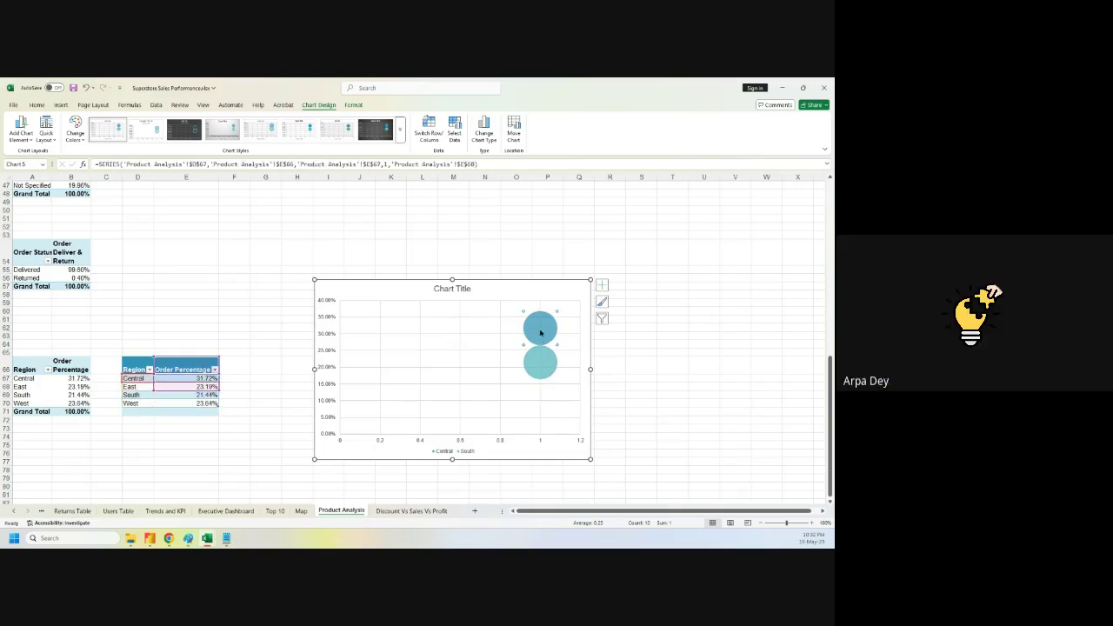
click(601, 287)
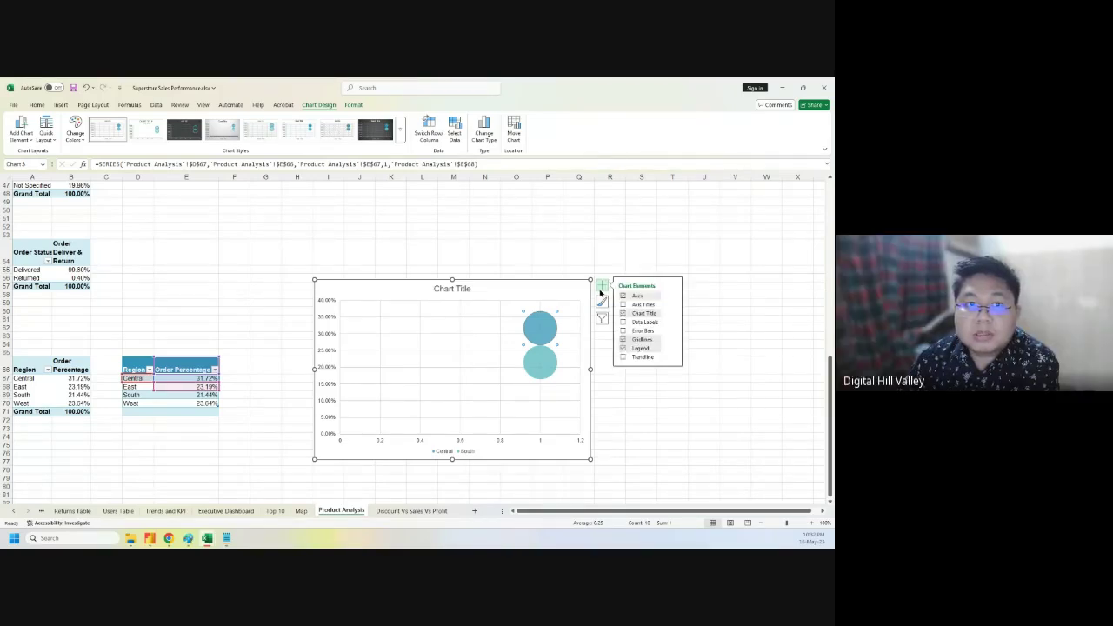
- Open the chart's Select Data dialog and remove all existing series
right_click(546, 288)
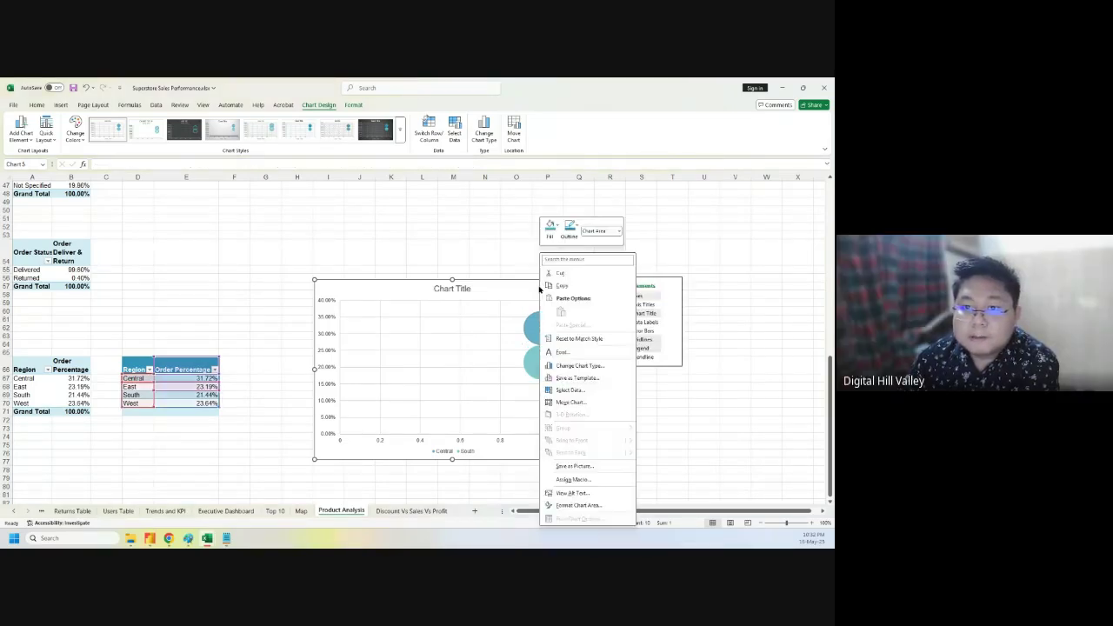
click(577, 390)
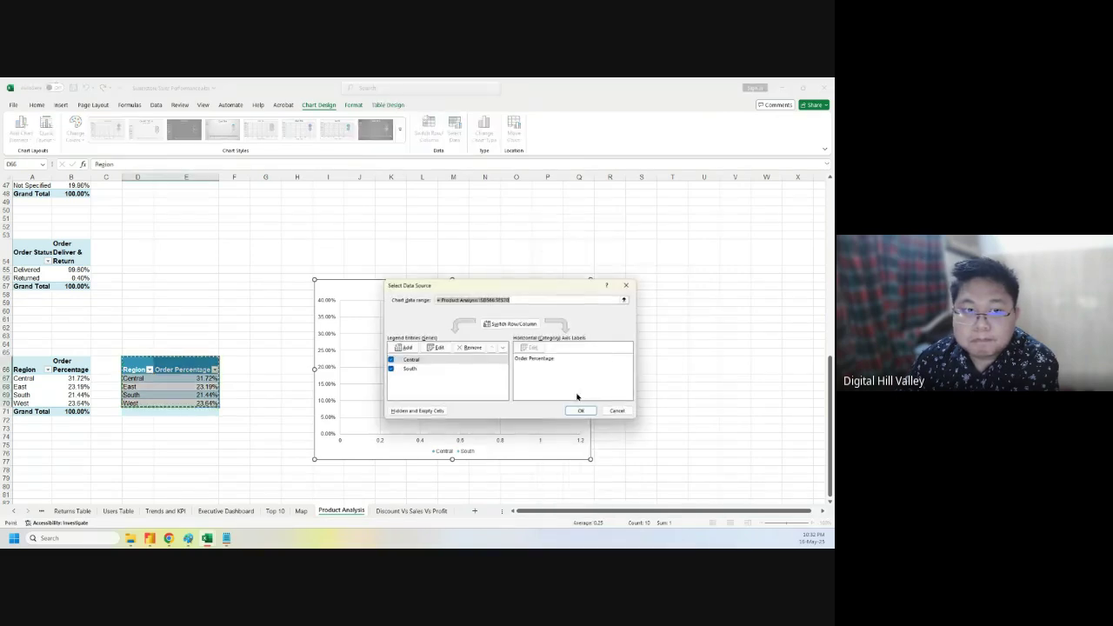
click(460, 349)
click(416, 360)
click(472, 347)
- Add series Central (X value E67) and East, each using its Order Percentage cell
click(406, 347)
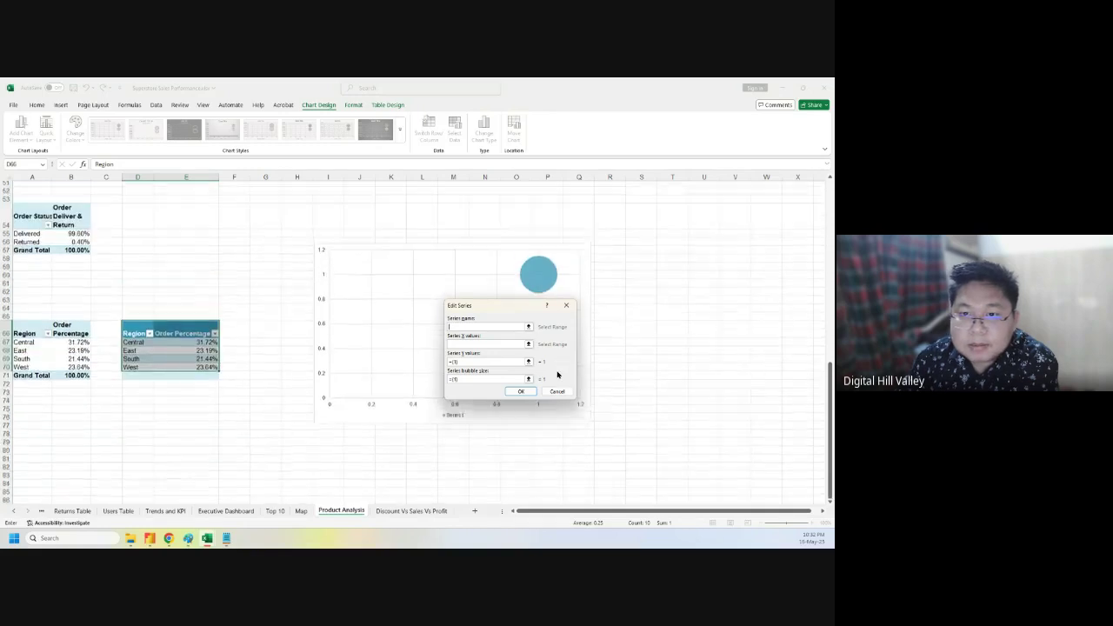
click(480, 345)
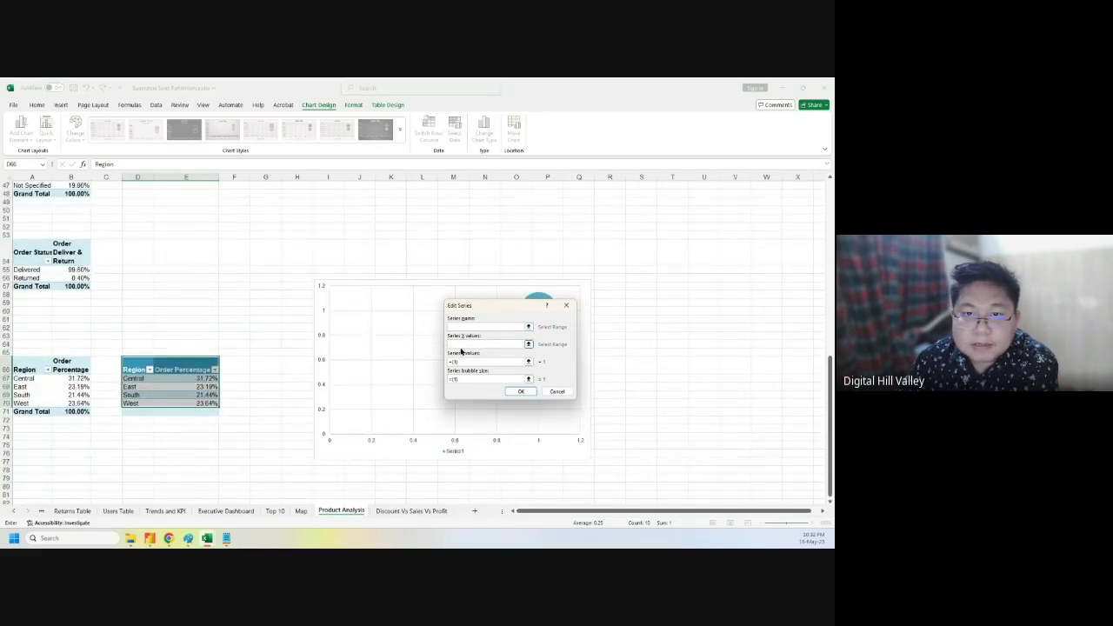
click(467, 327)
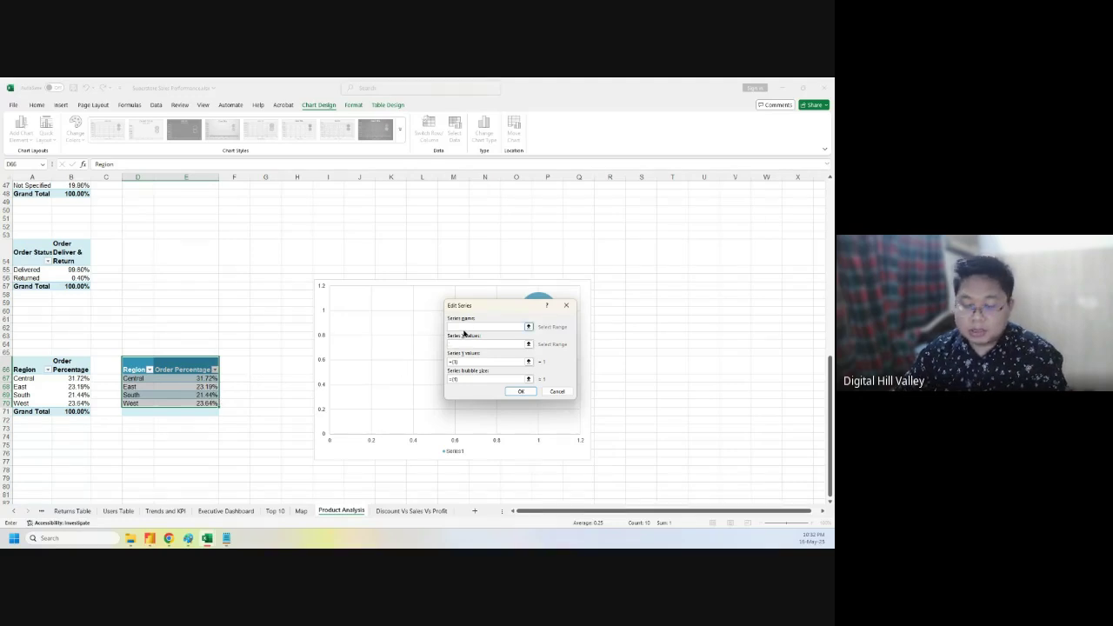
text(Central)
click(478, 344)
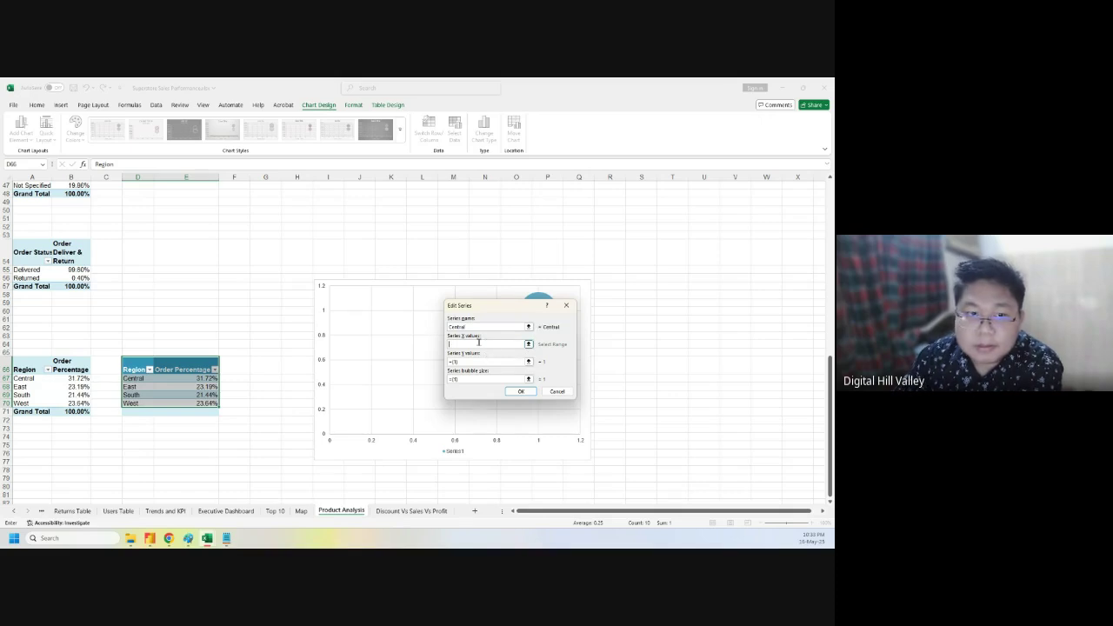
click(193, 378)
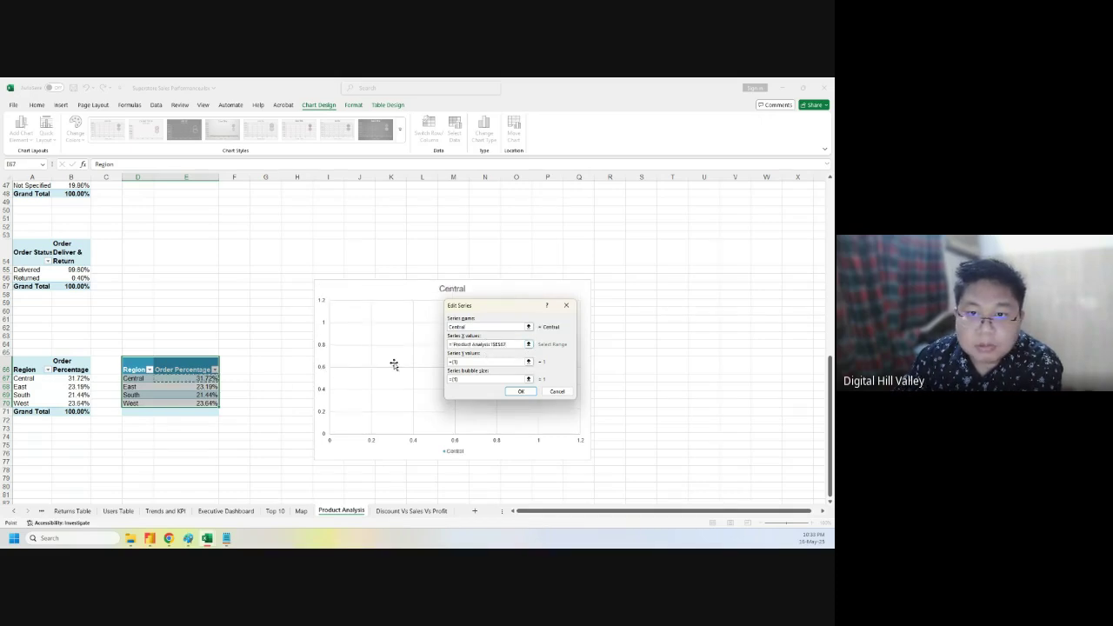
click(520, 392)
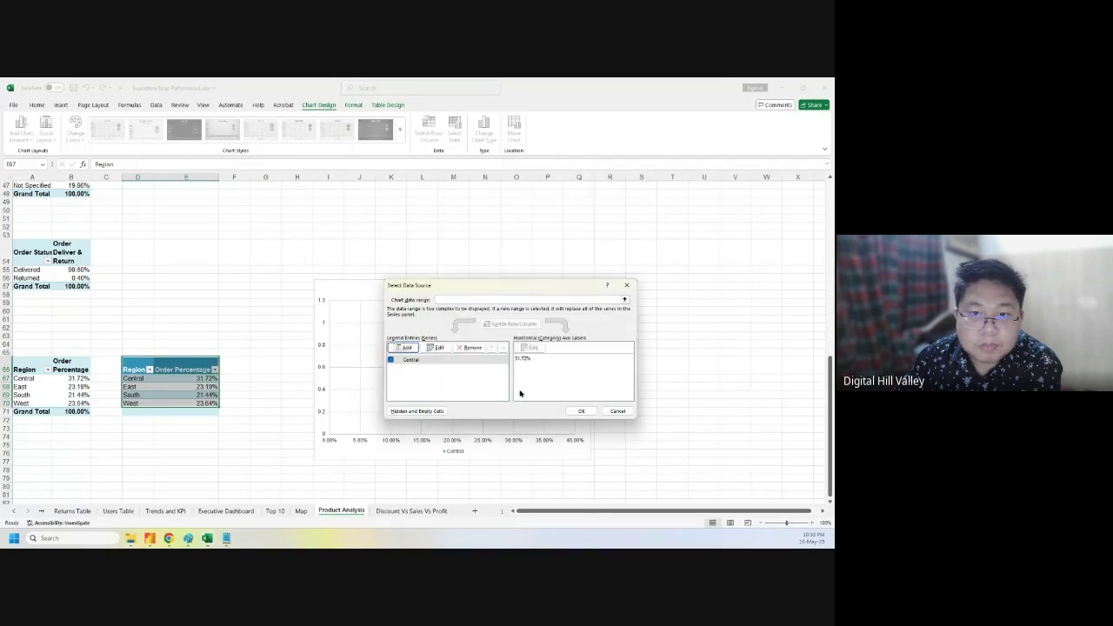
click(406, 347)
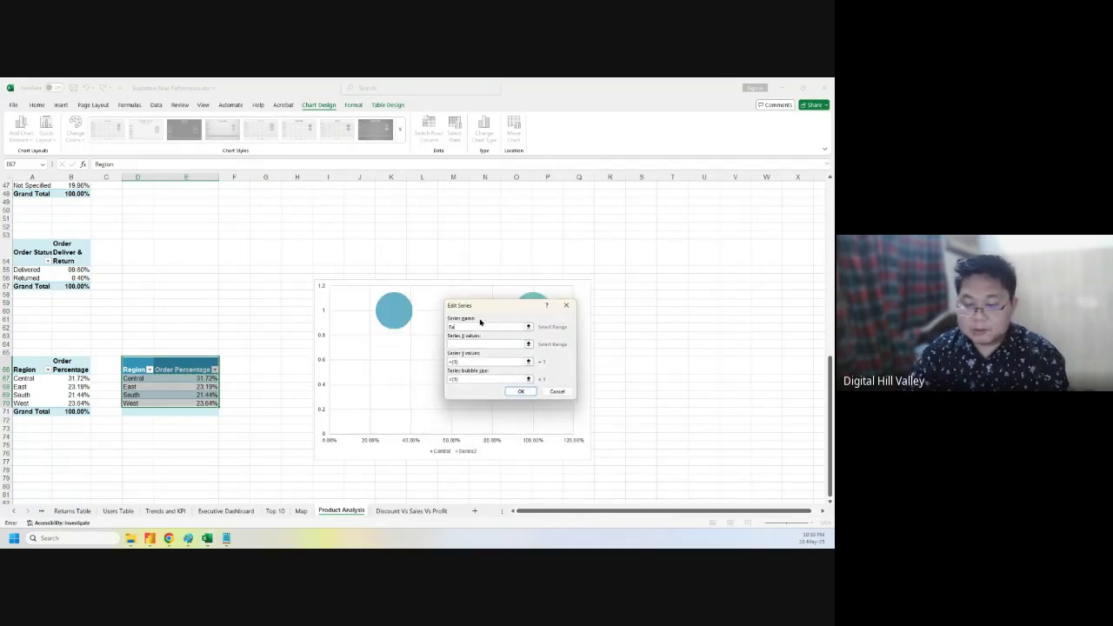
click(484, 346)
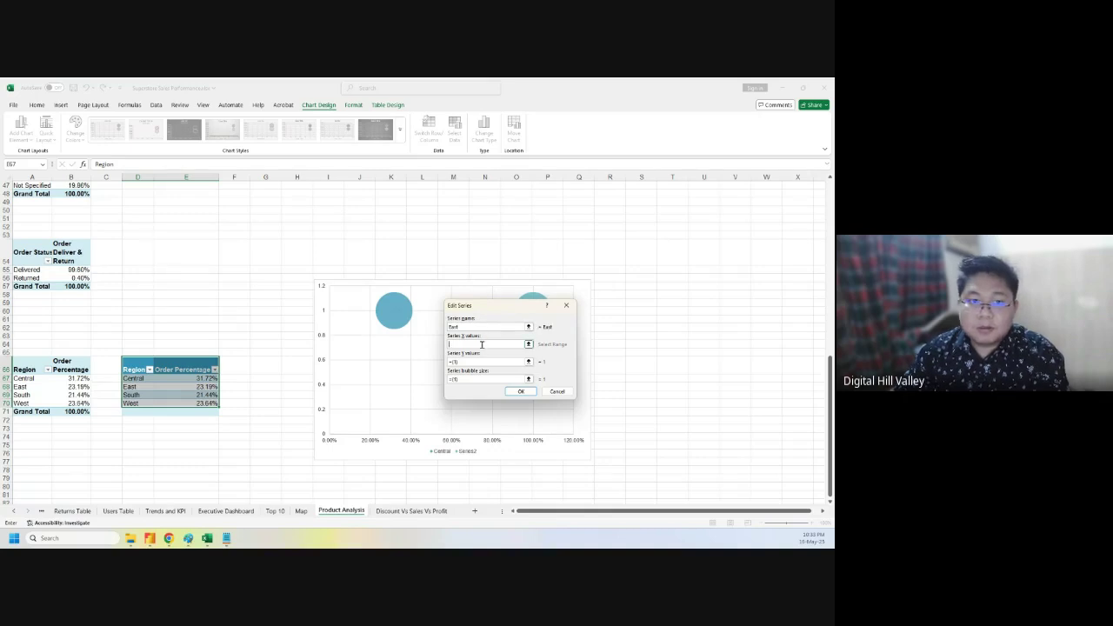
click(204, 386)
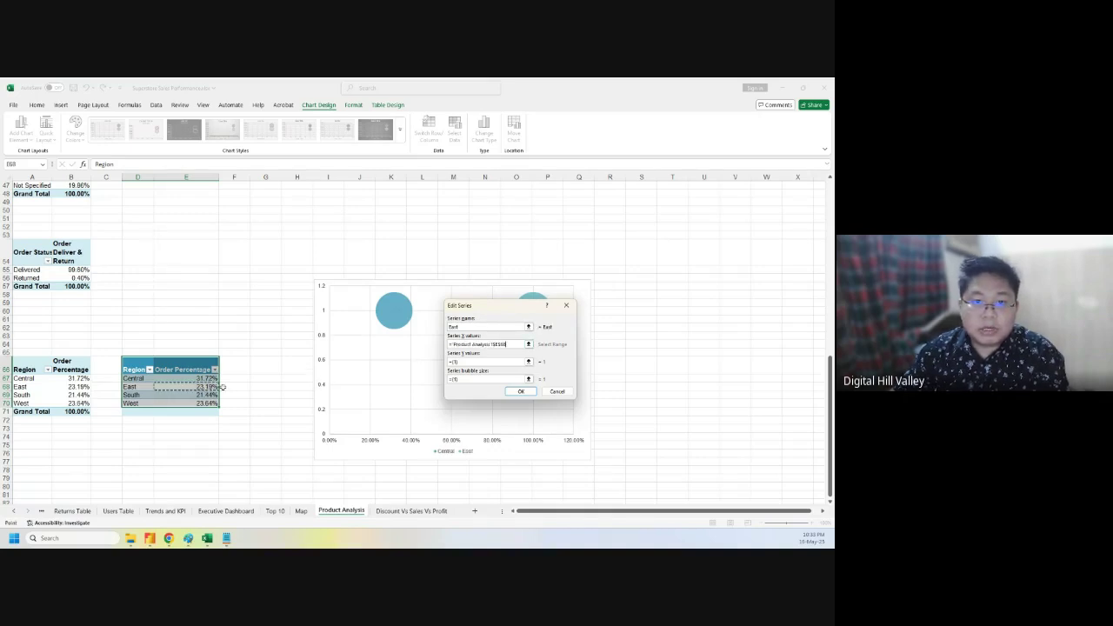
click(520, 391)
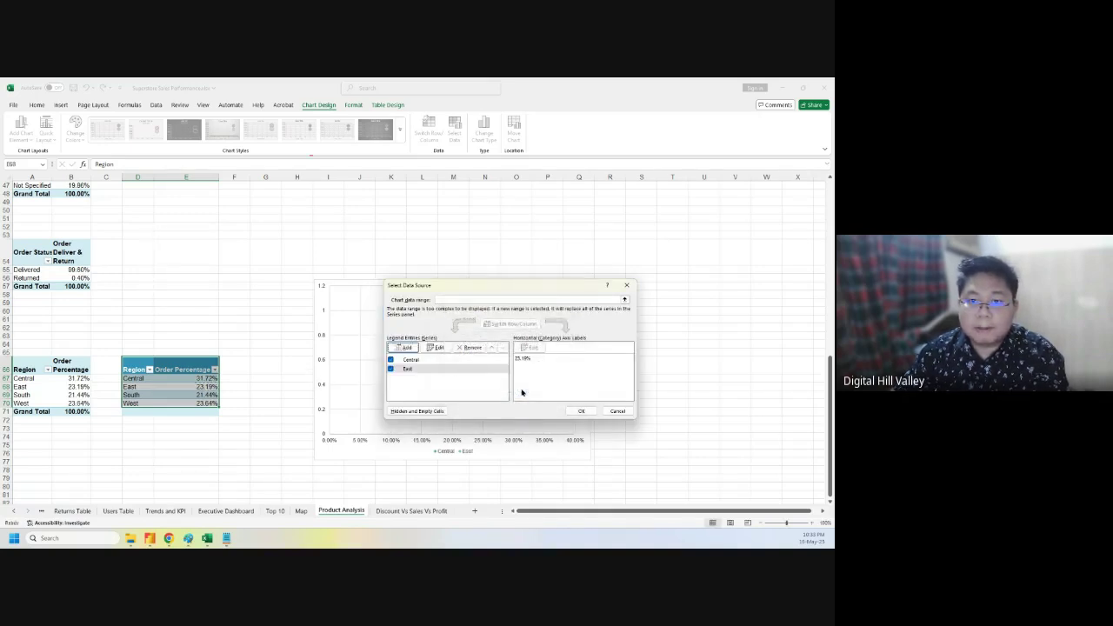
- Add series South and West (X value E70) from their Order Percentage cells
click(406, 347)
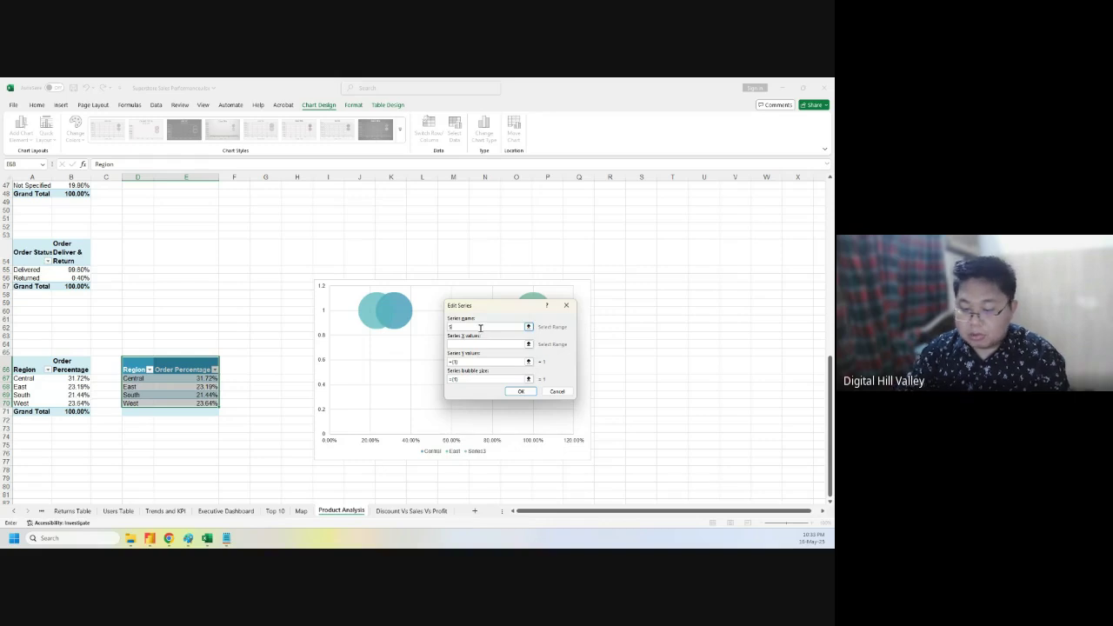
click(477, 342)
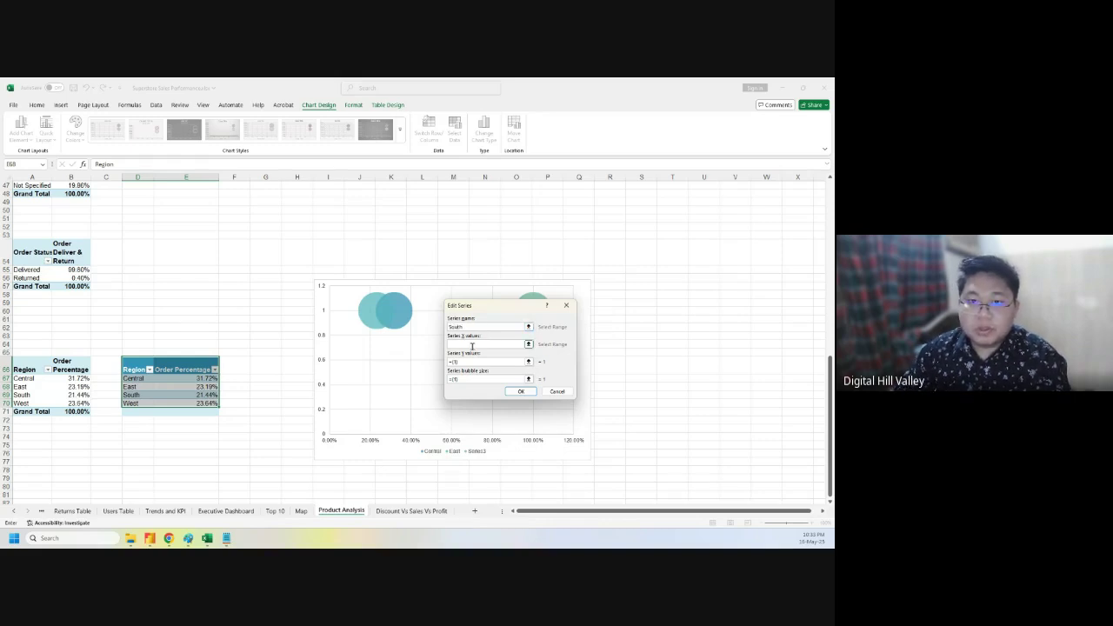
click(206, 395)
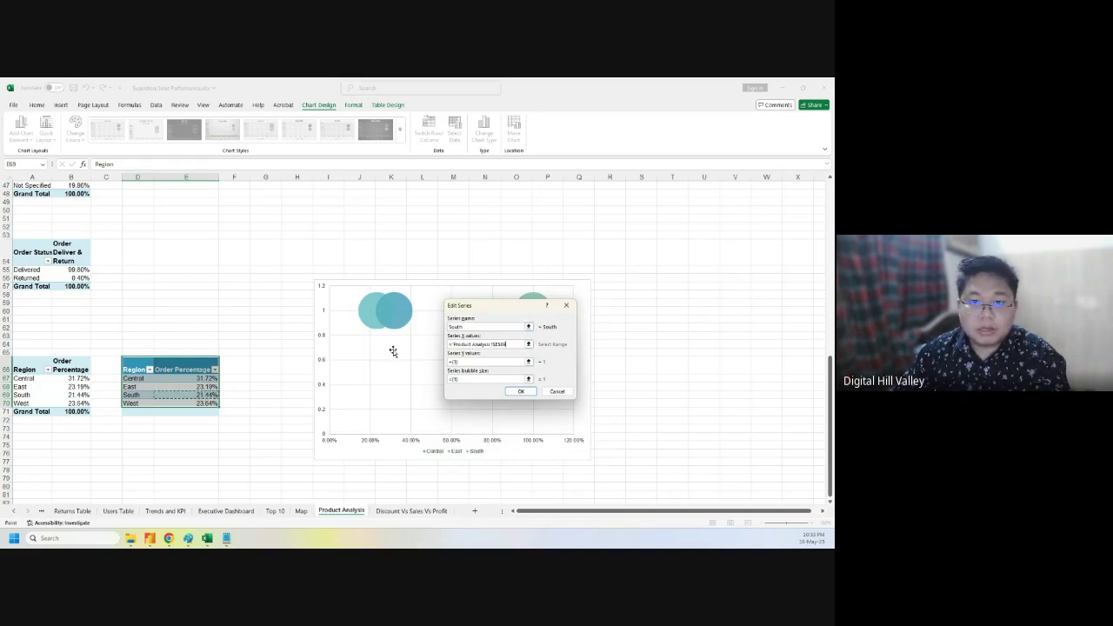
click(519, 392)
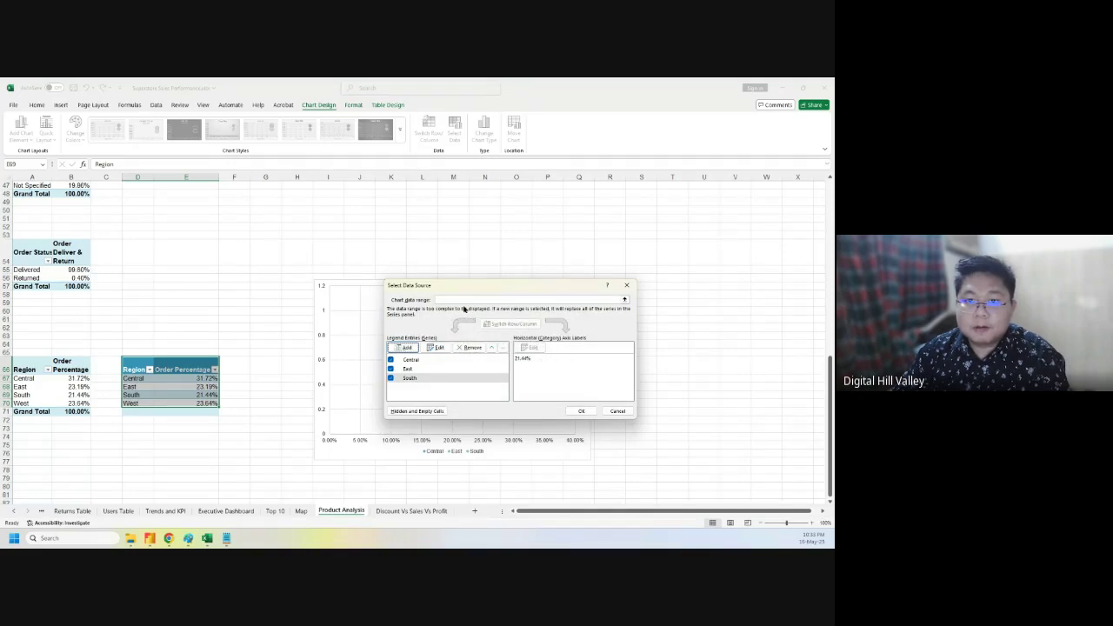
click(425, 349)
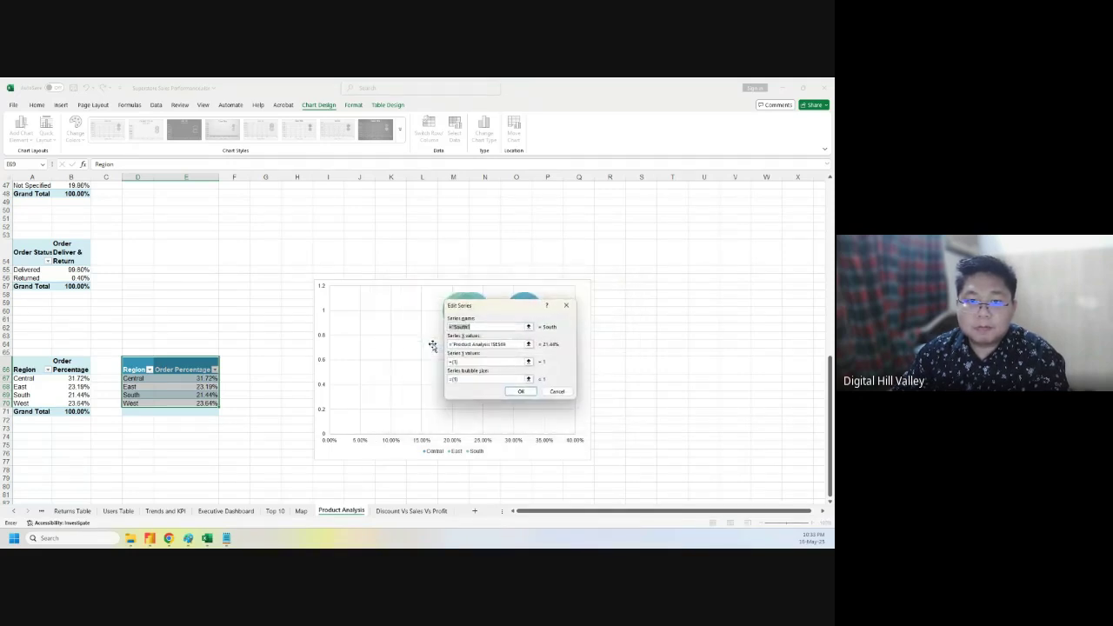
click(521, 391)
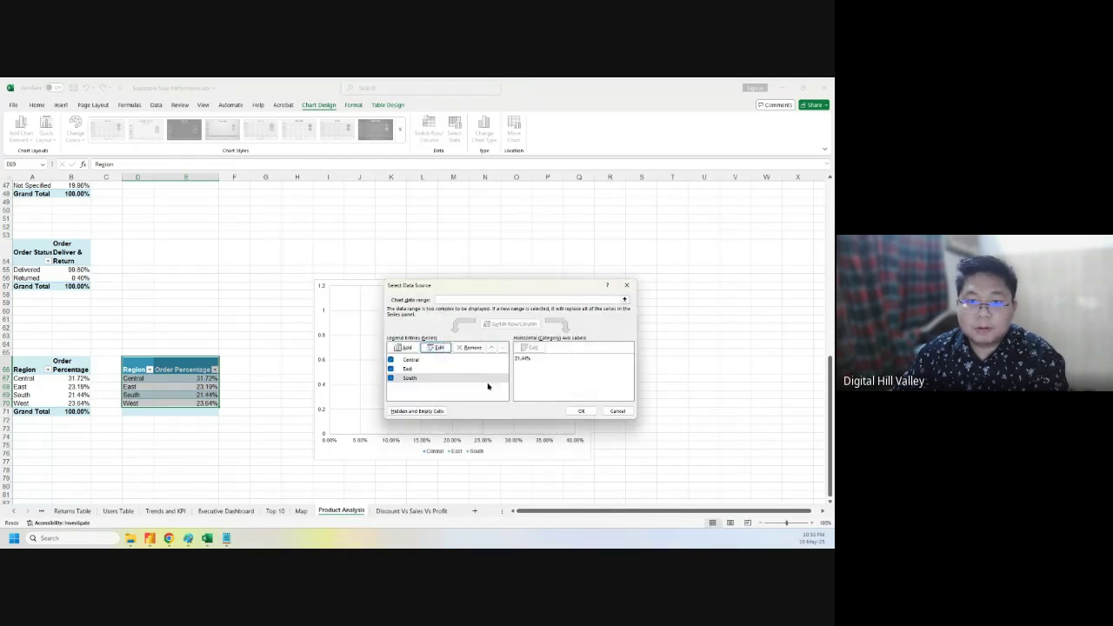
click(405, 347)
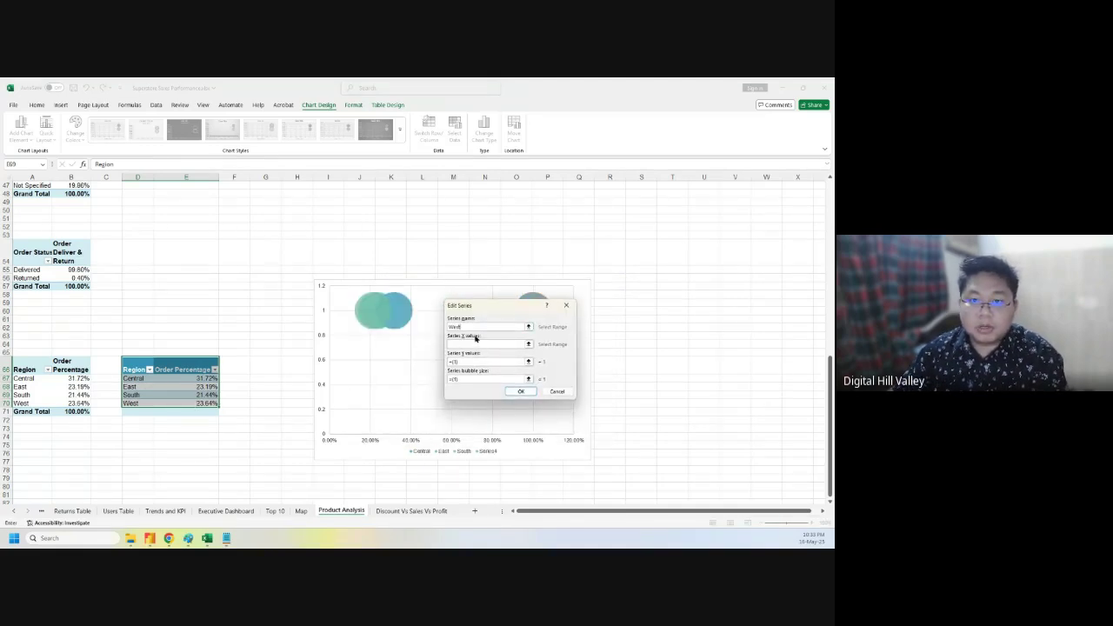
click(475, 343)
click(202, 404)
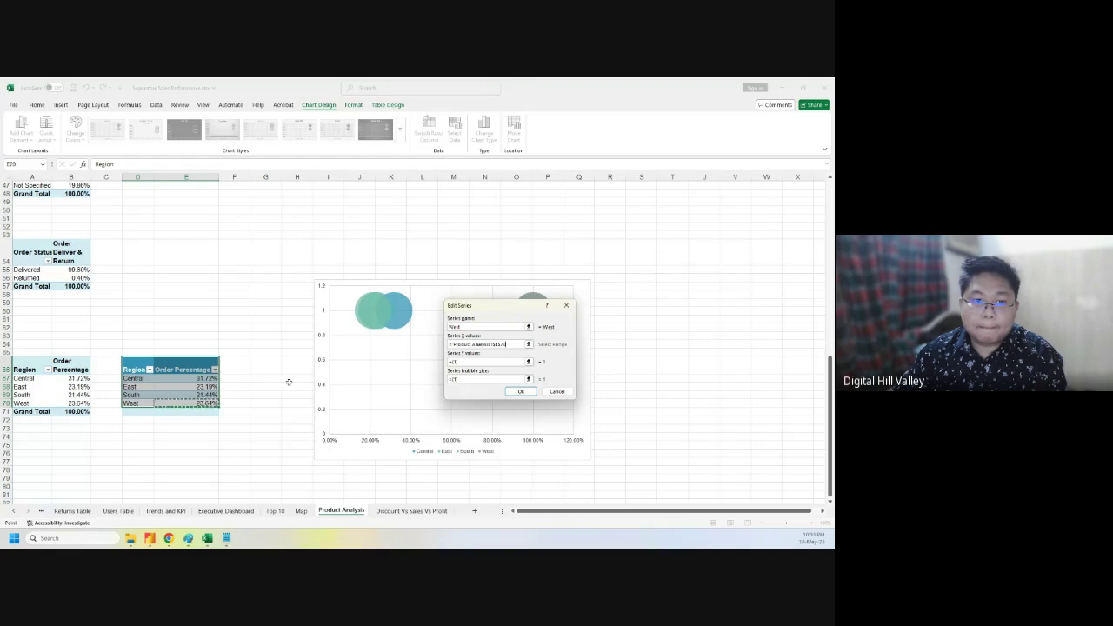
click(521, 392)
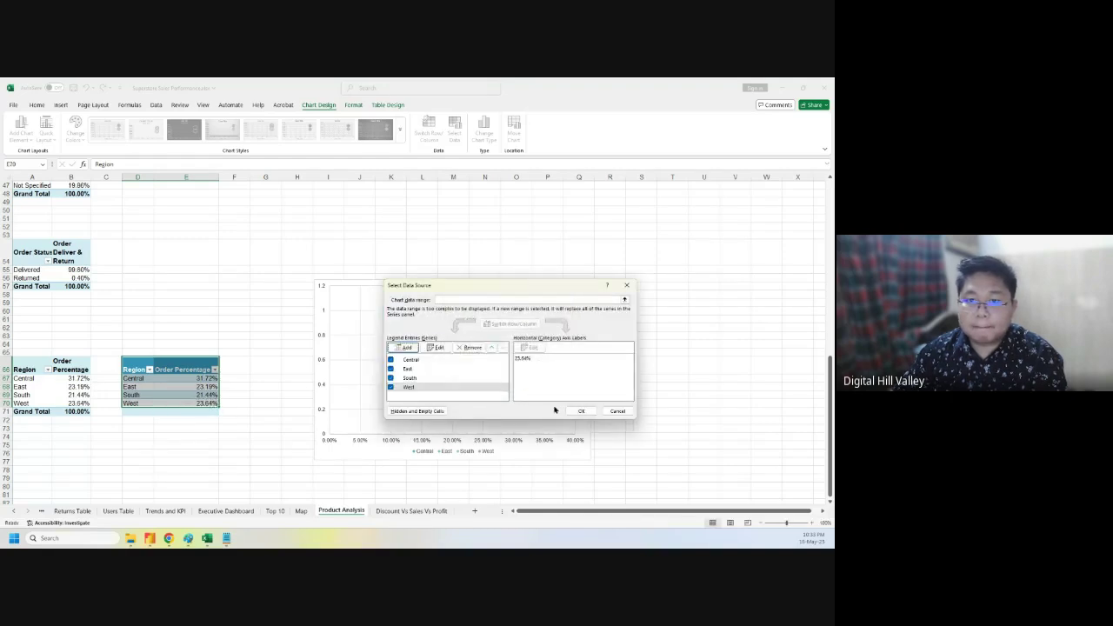
- Review the Central, East, South and West series values and apply them to the chart
click(580, 413)
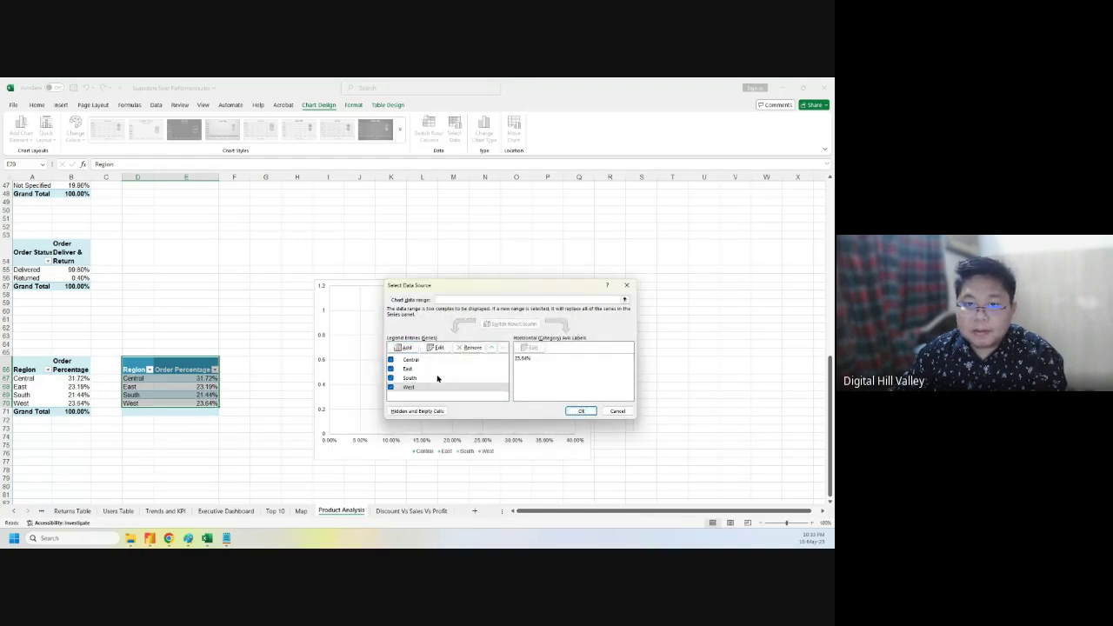
click(429, 361)
click(423, 371)
click(422, 378)
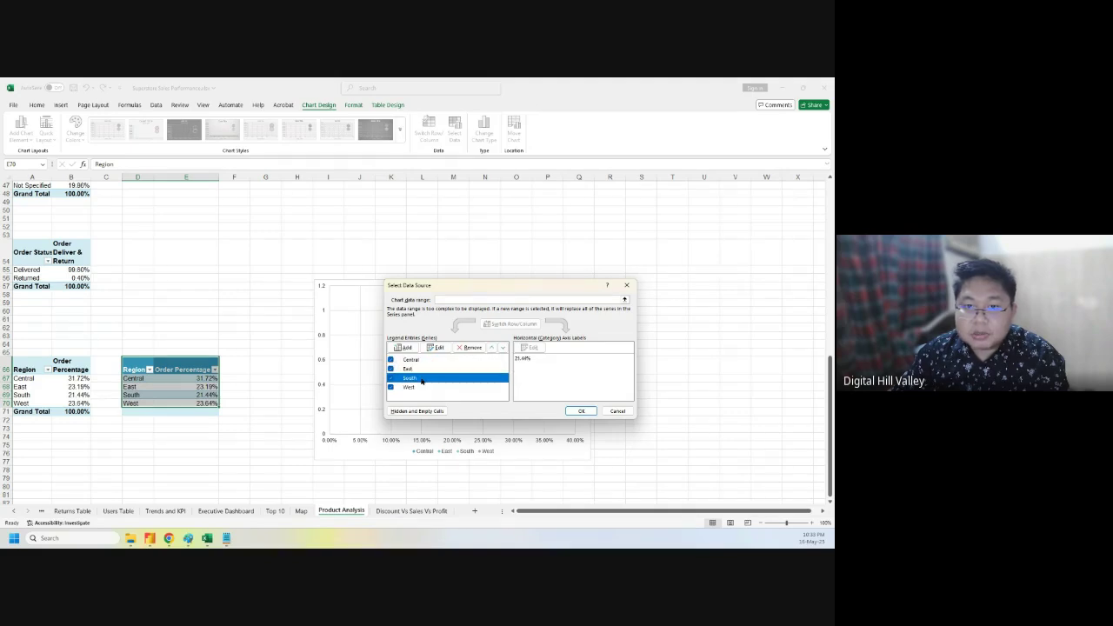
click(415, 387)
click(574, 411)
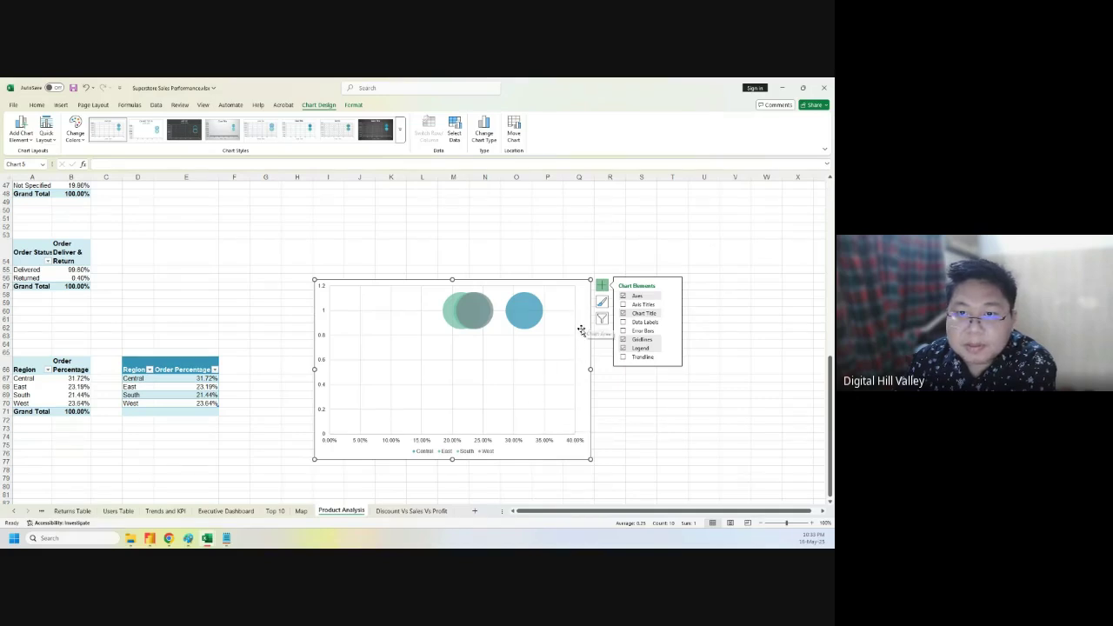
- Add data labels to the bubbles, toggle their Y values, then undo the labels
click(682, 424)
click(445, 311)
click(664, 343)
click(583, 290)
click(603, 285)
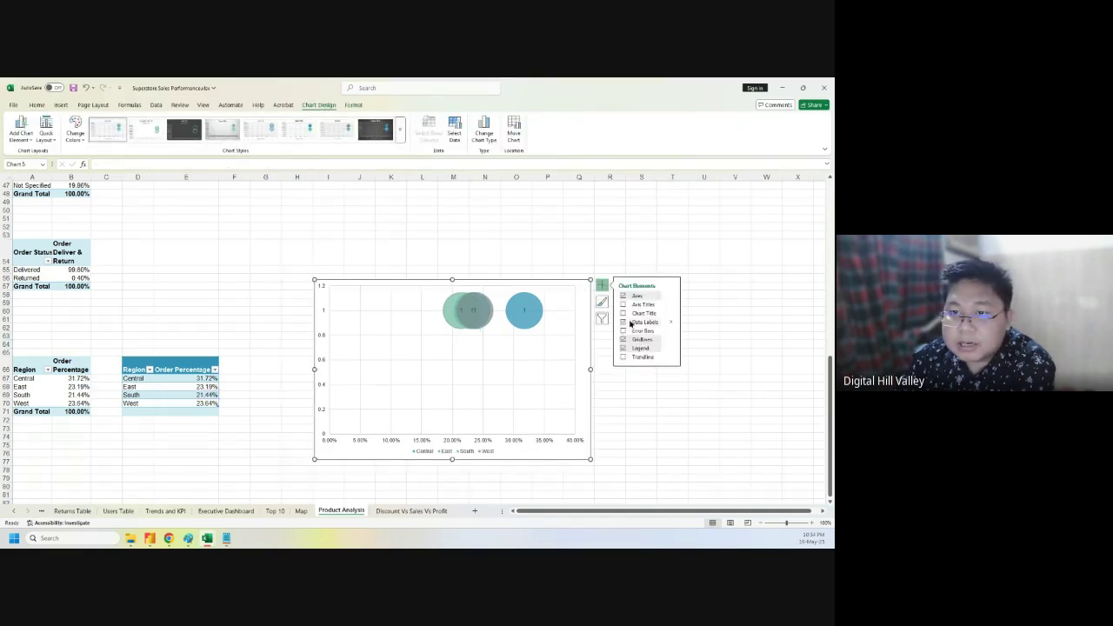
click(670, 322)
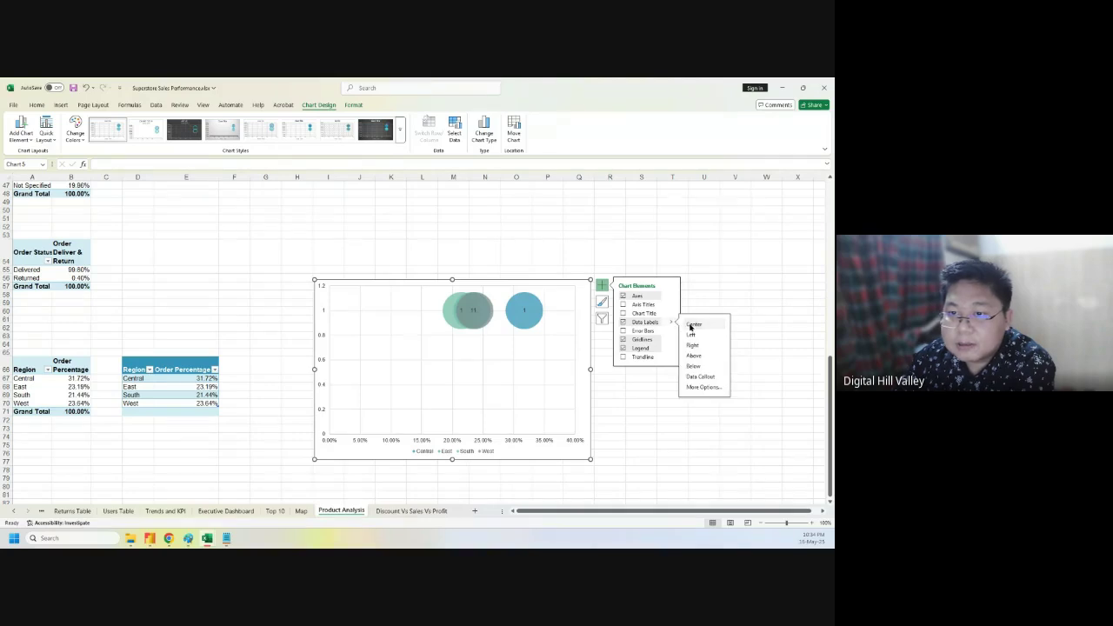
click(703, 386)
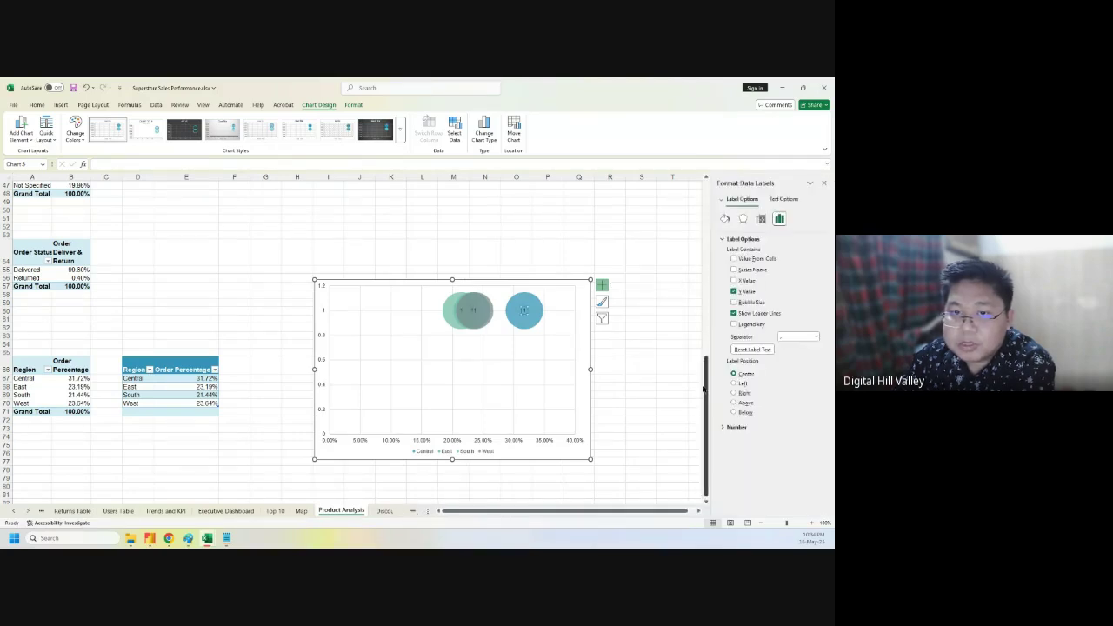
click(734, 291)
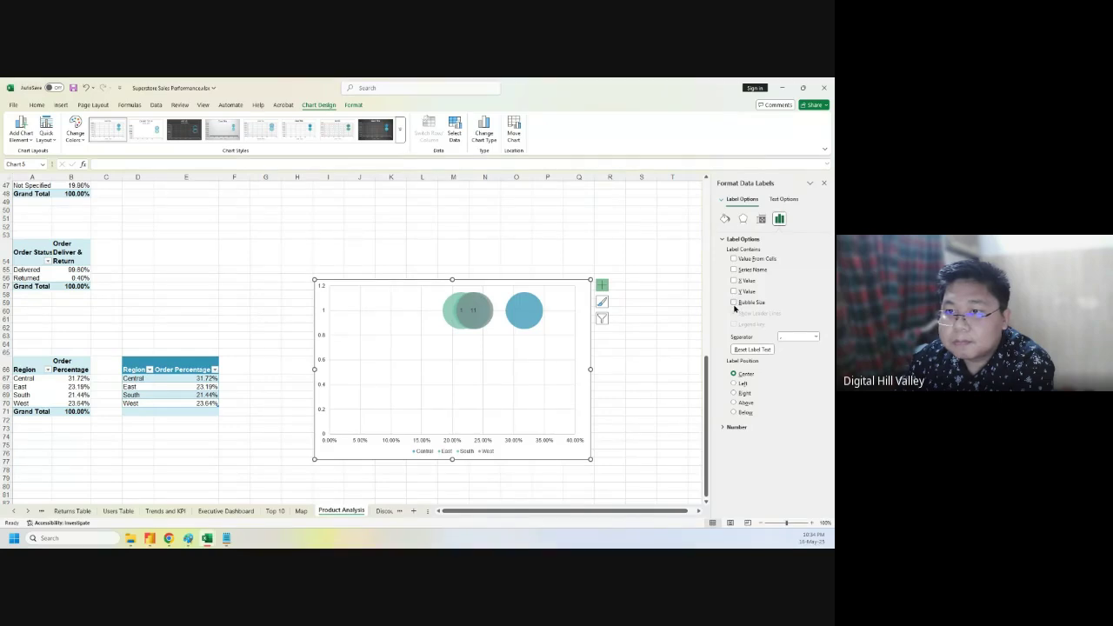
click(734, 291)
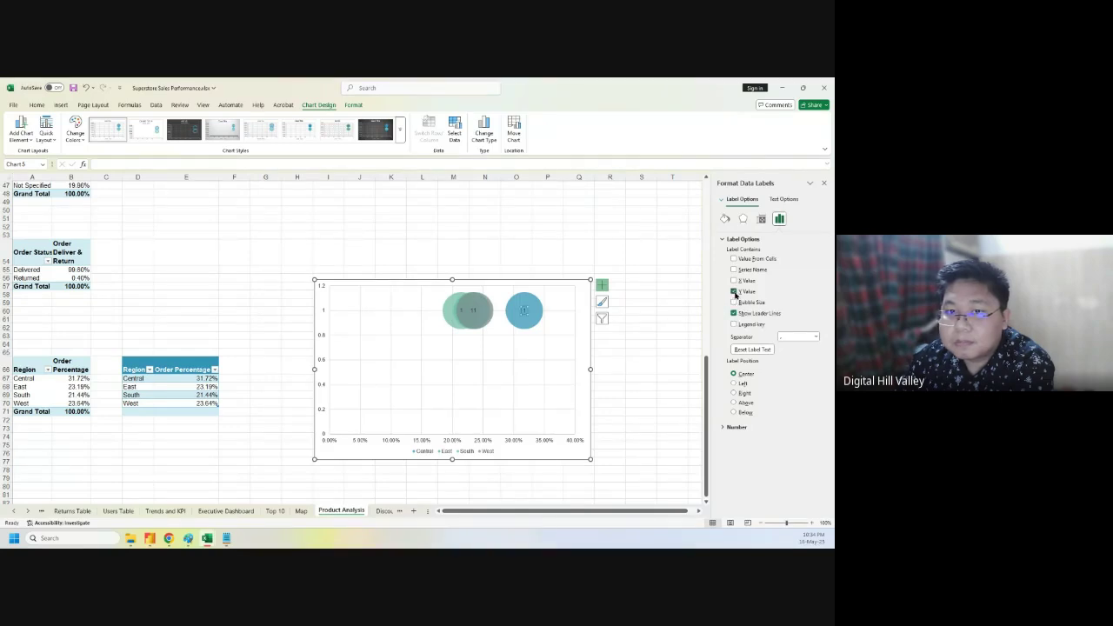
click(674, 327)
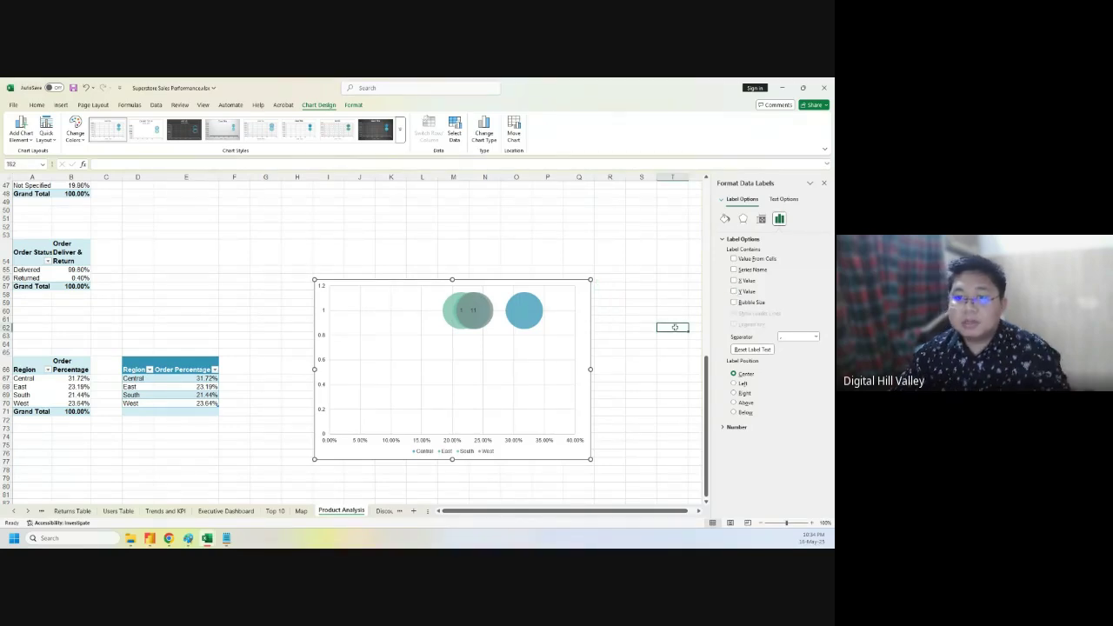
key(ctrl+z)
key(ctrl+z)
key(ctrl+z)
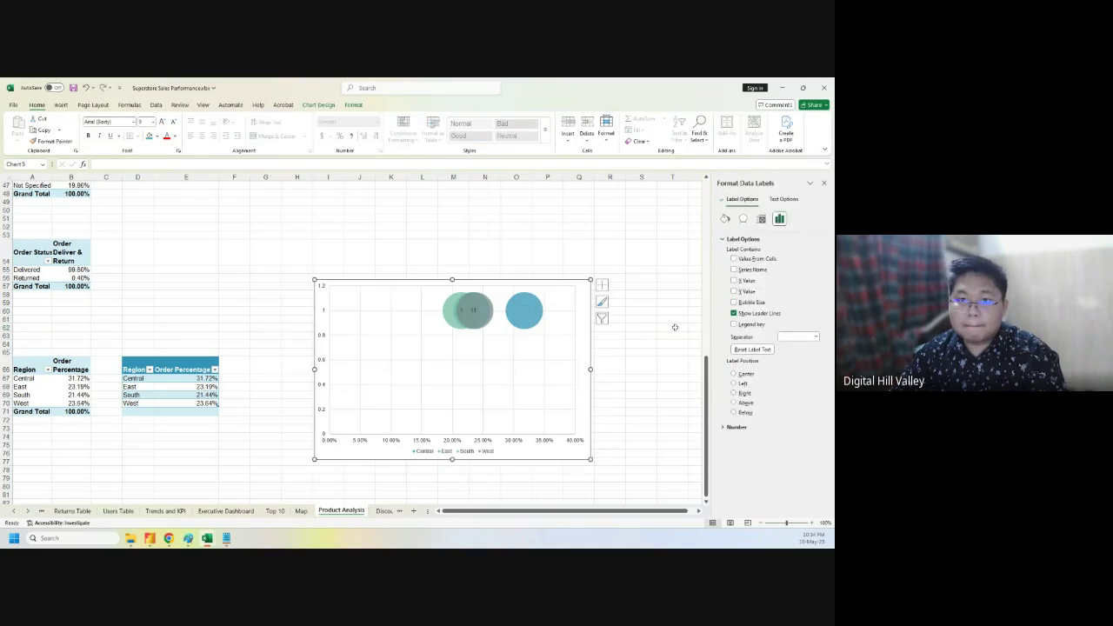
key(ctrl+z)
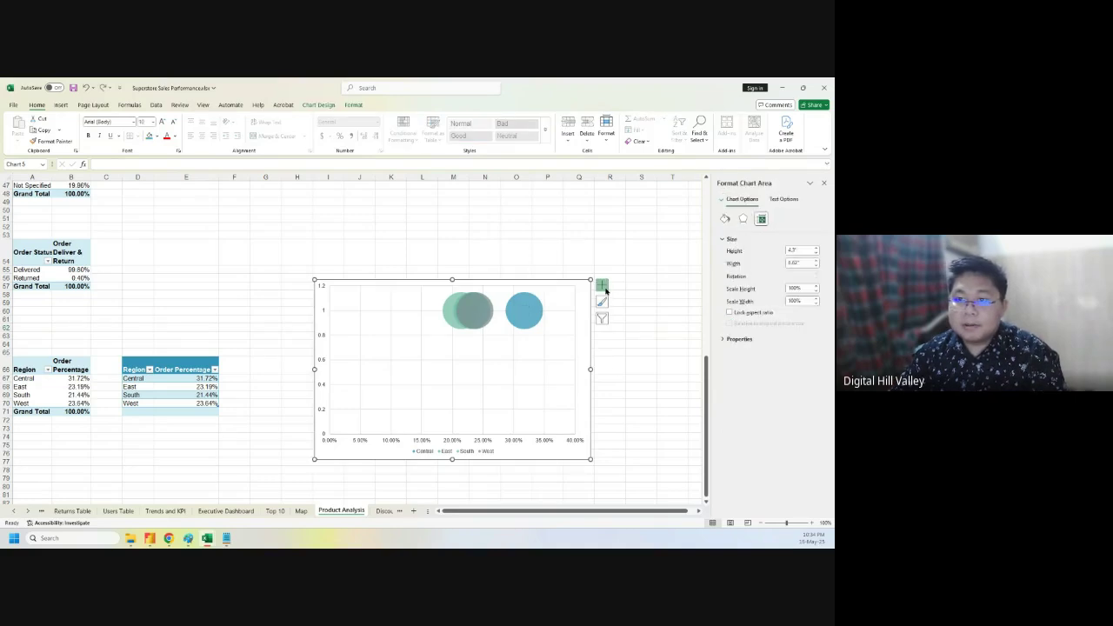
- Re-add data labels and review their effects and label-contents settings
click(602, 285)
mouse_move(667, 324)
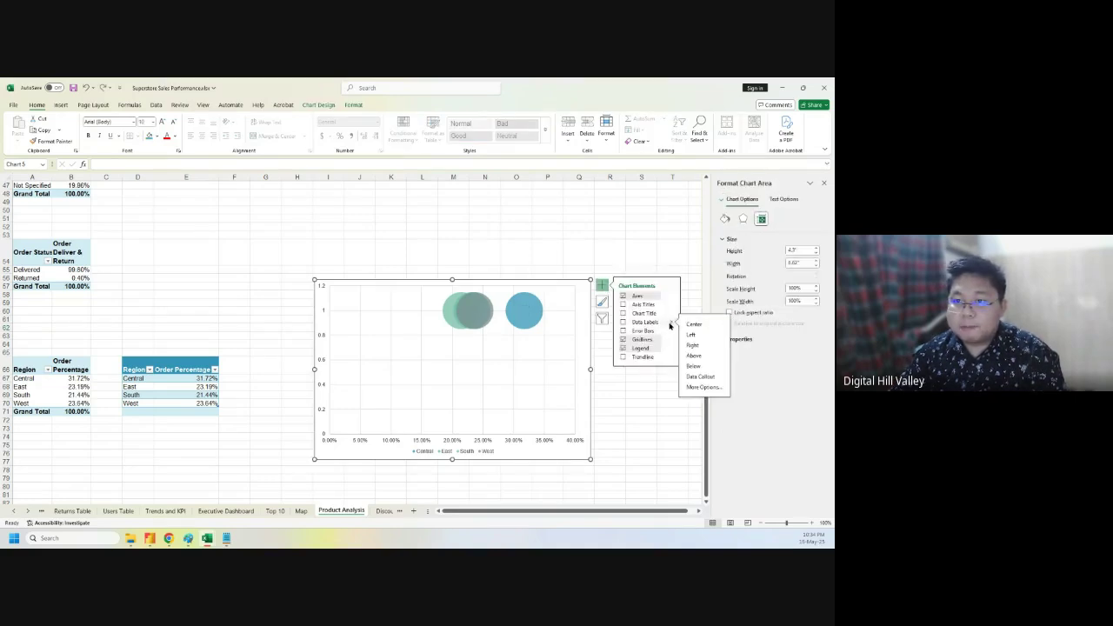
click(700, 382)
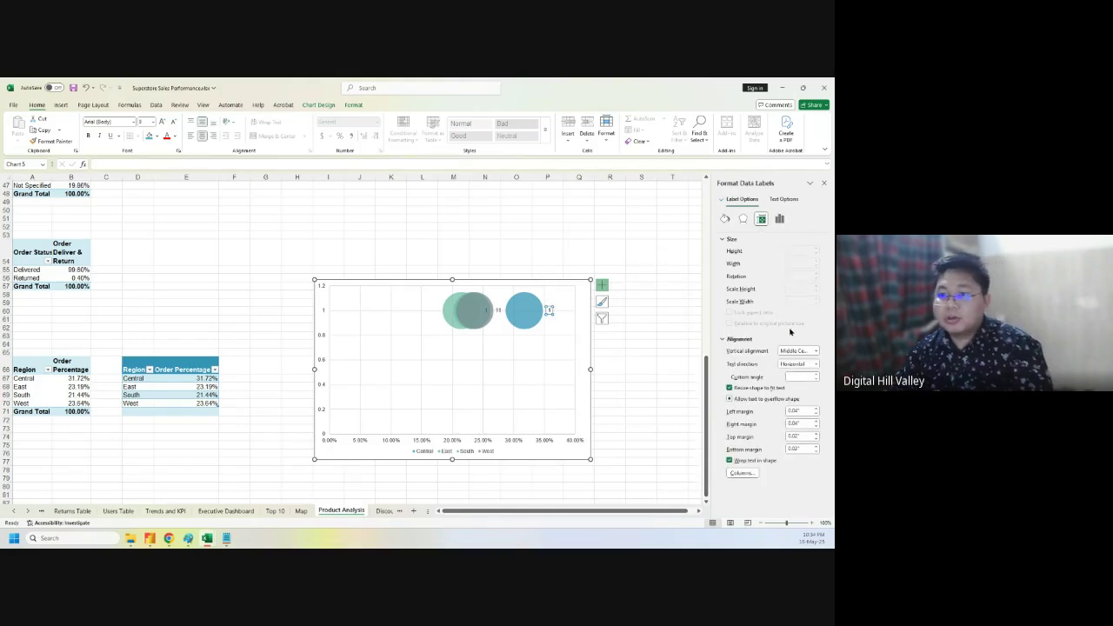
click(746, 218)
click(779, 218)
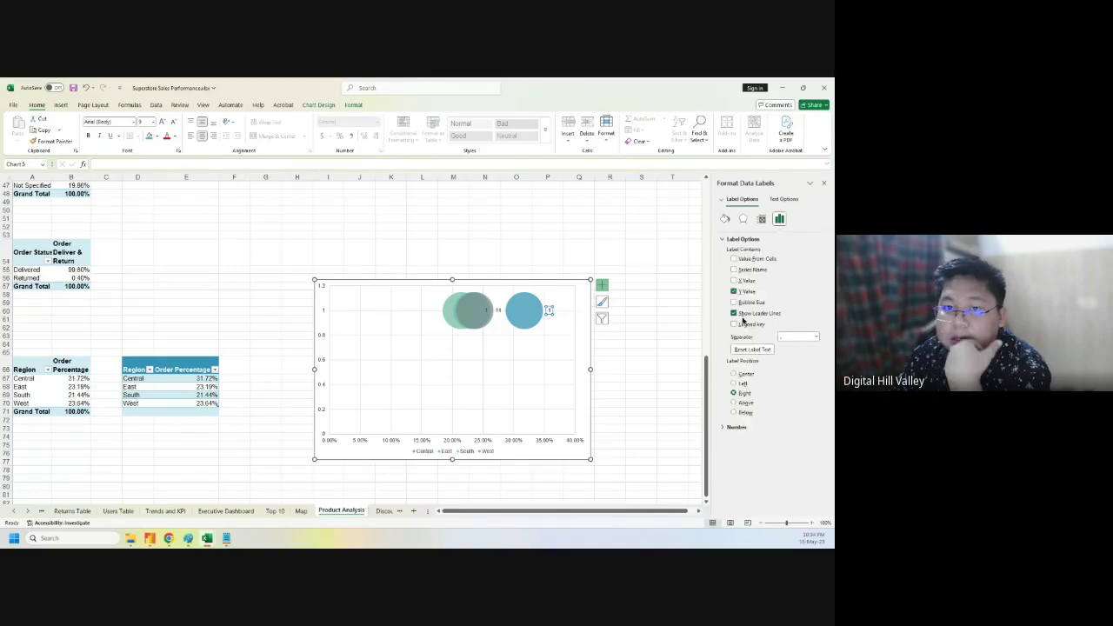
- Delete the stray '1' labels beside the South and West bubbles
click(497, 311)
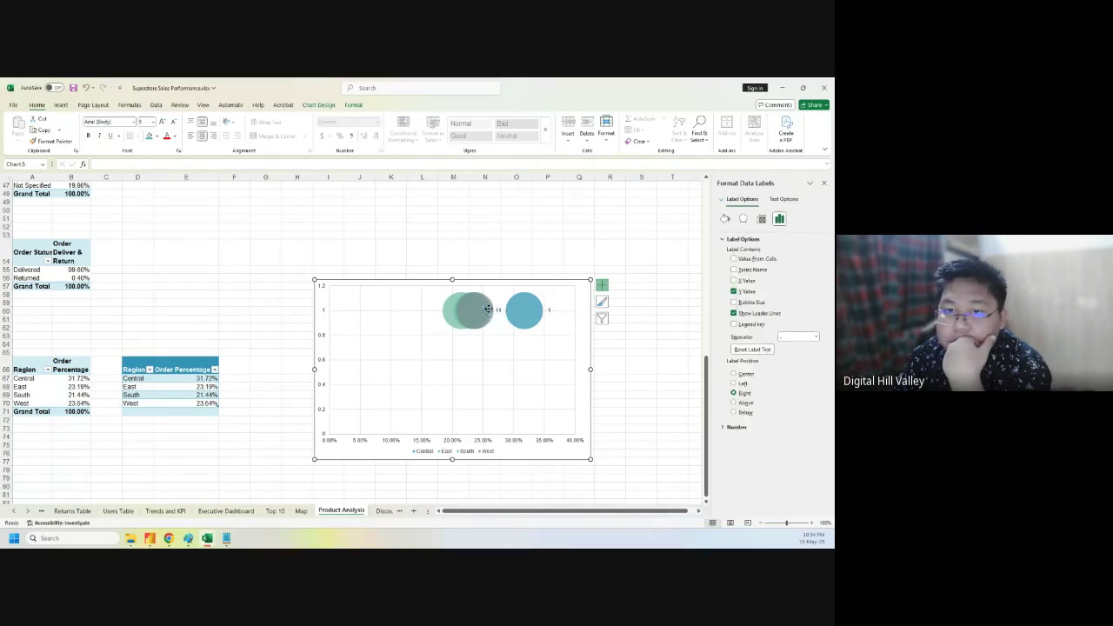
key(Delete)
click(498, 310)
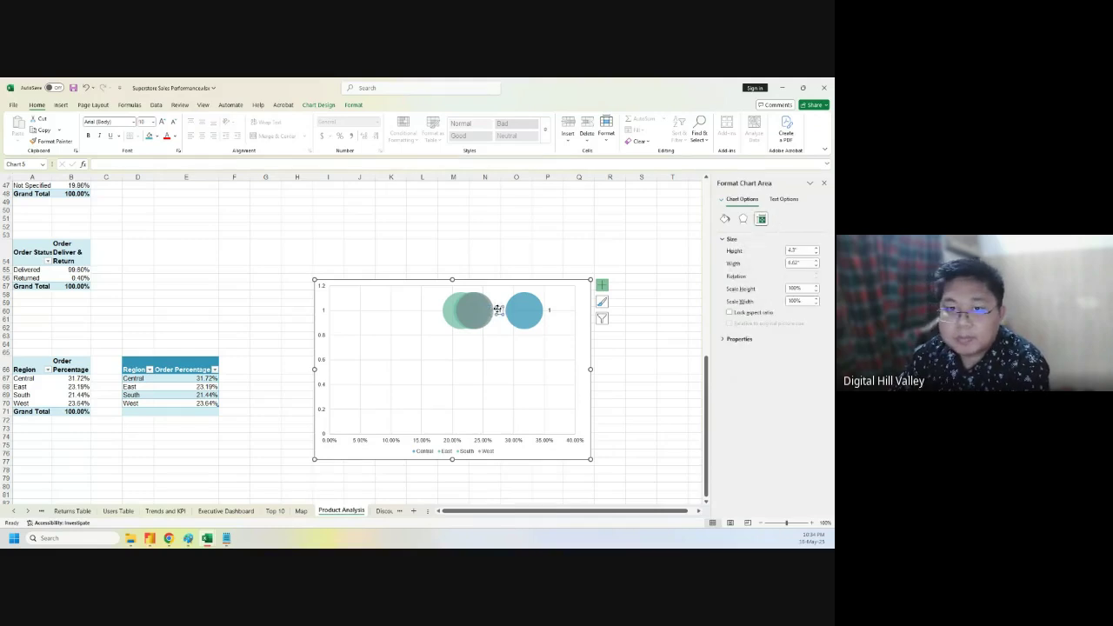
key(Delete)
click(548, 308)
key(Delete)
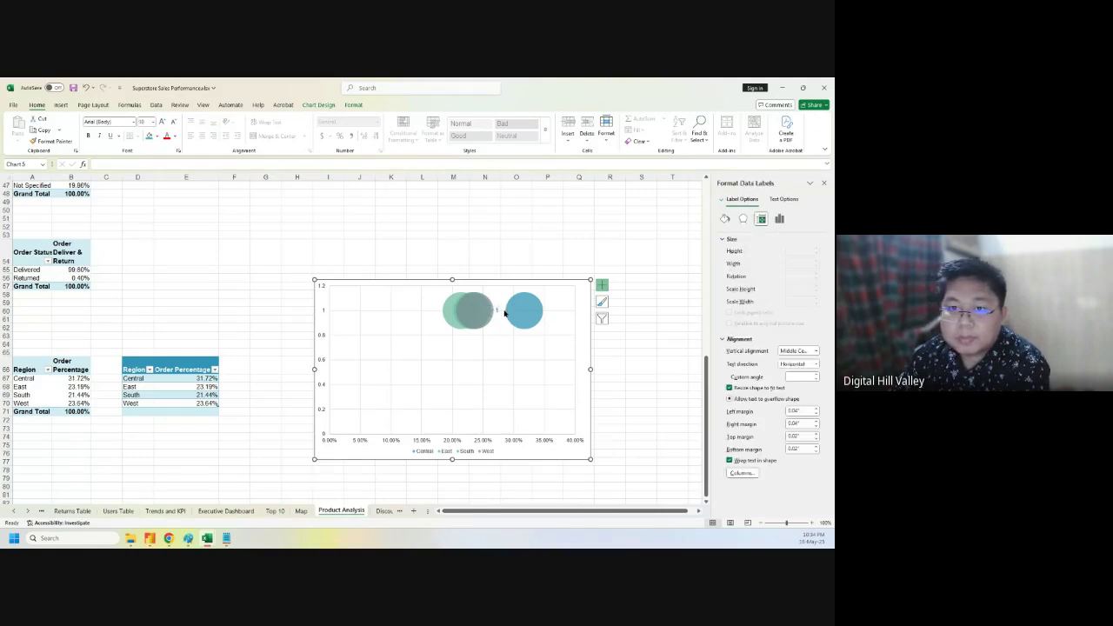
click(500, 311)
click(478, 313)
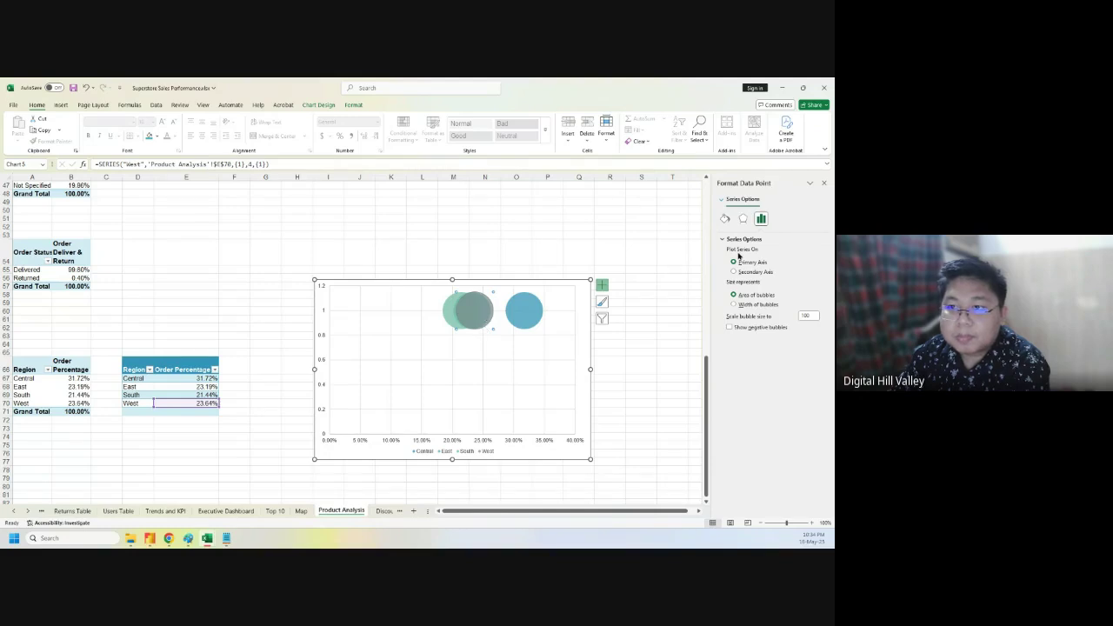
click(571, 320)
click(624, 320)
click(524, 315)
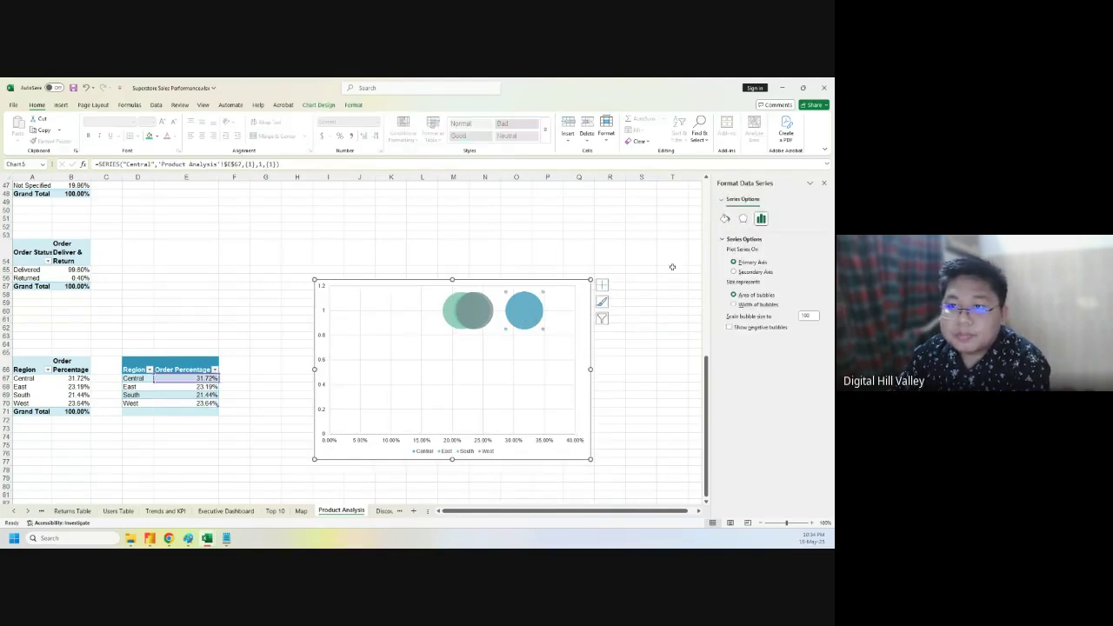
click(644, 350)
click(526, 311)
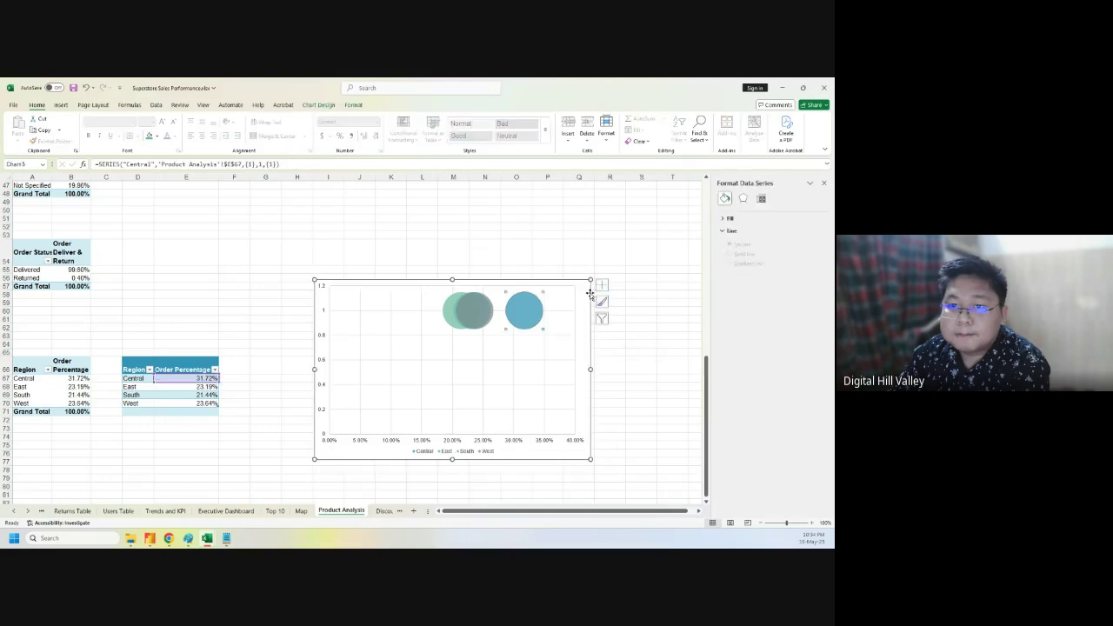
click(626, 343)
click(583, 304)
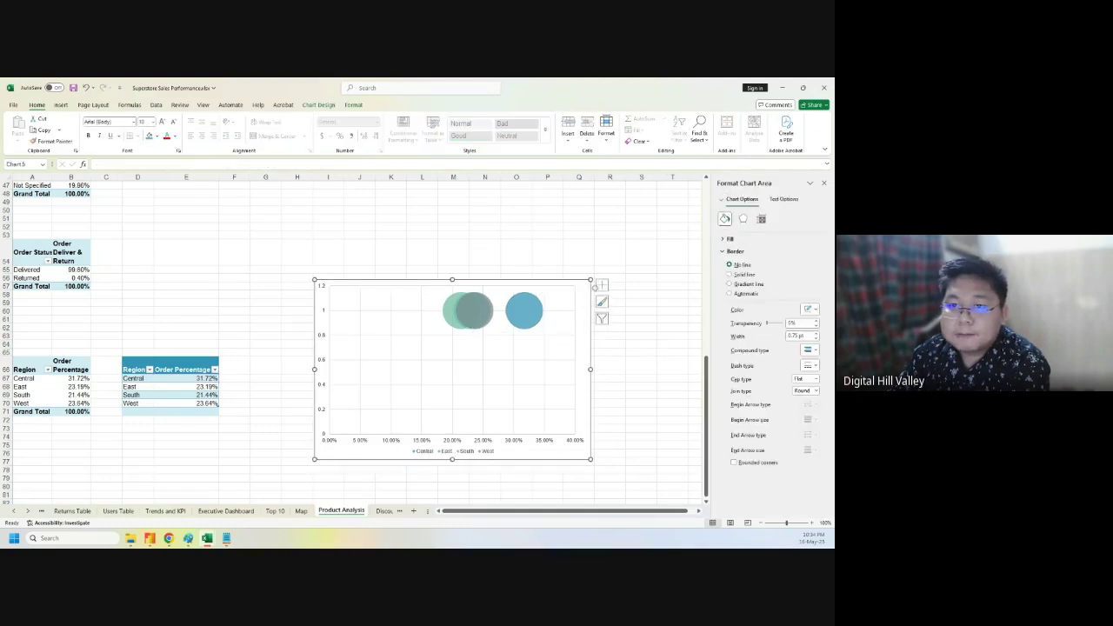
- Turn on Data Labels from the chart elements list and open their More Options pane
click(782, 199)
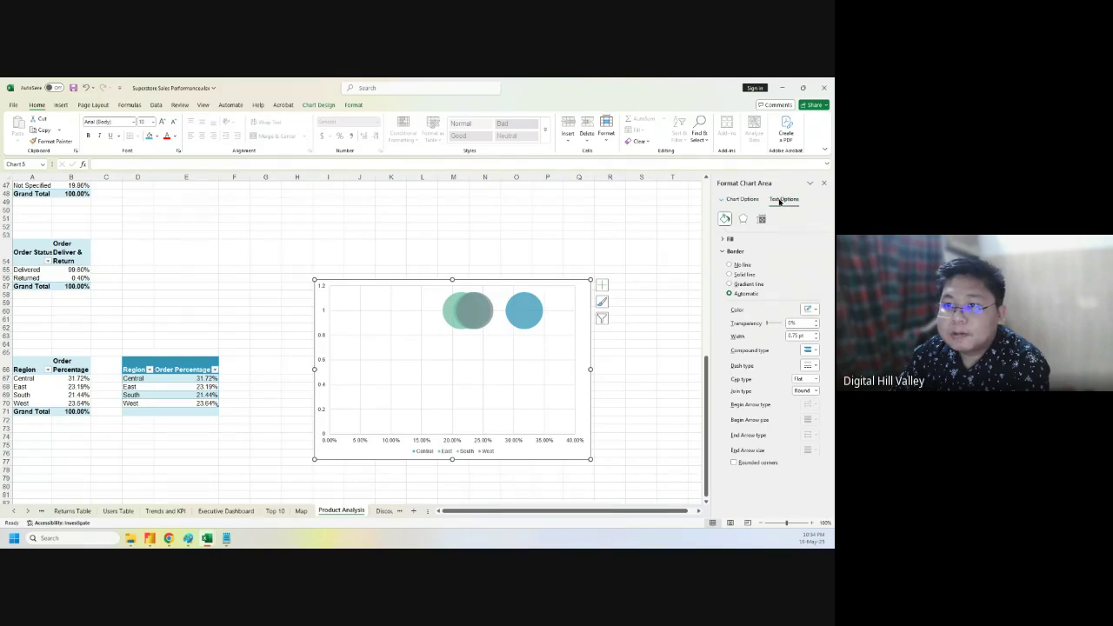
click(602, 284)
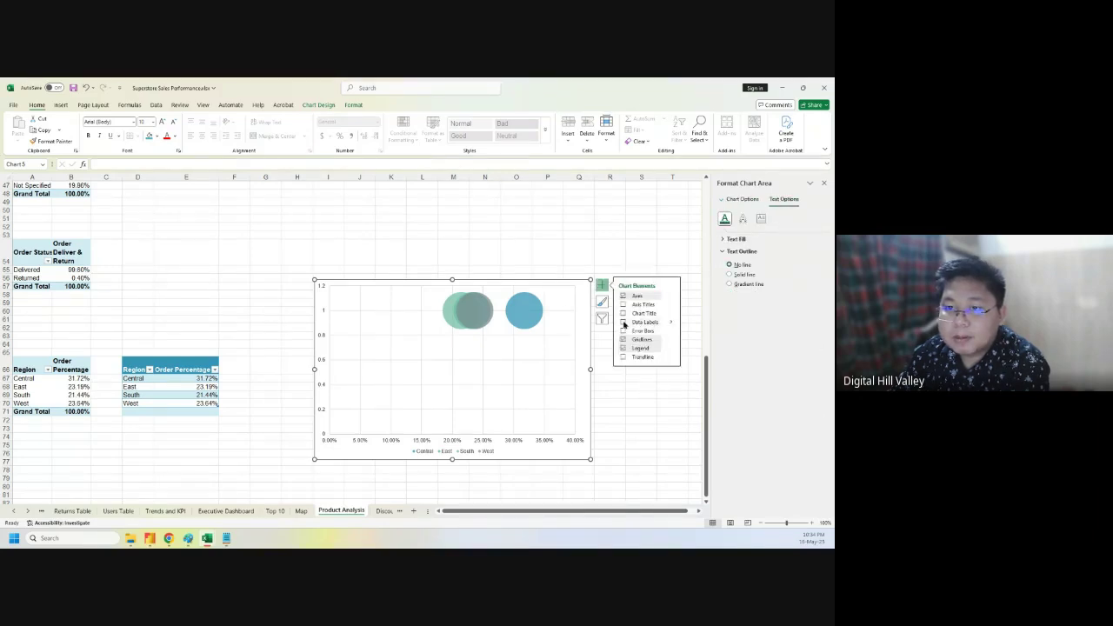
click(670, 322)
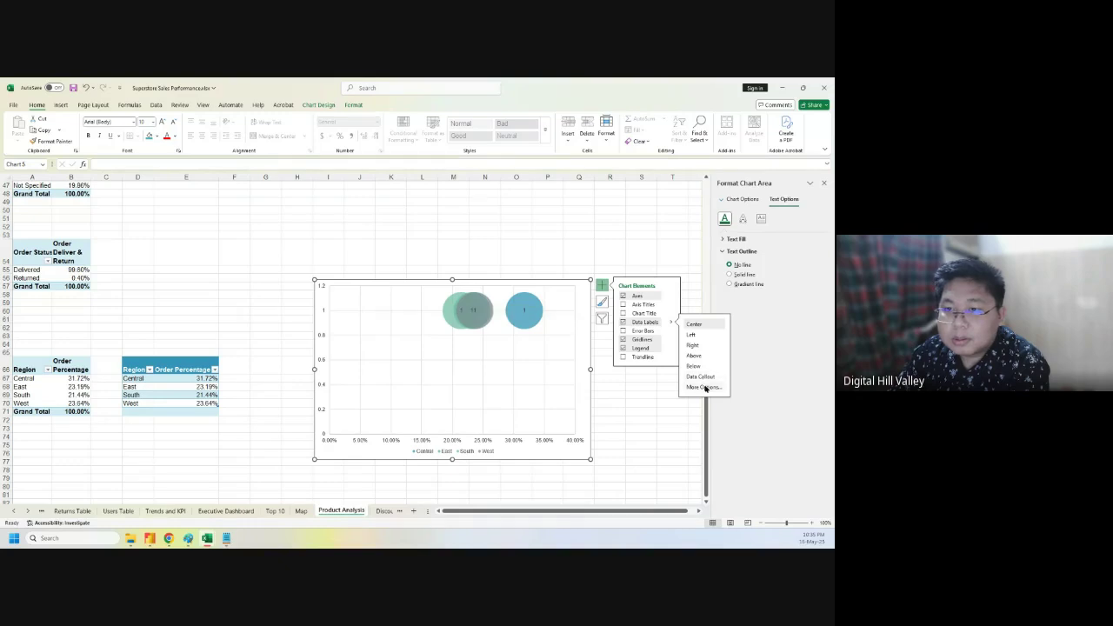
click(702, 387)
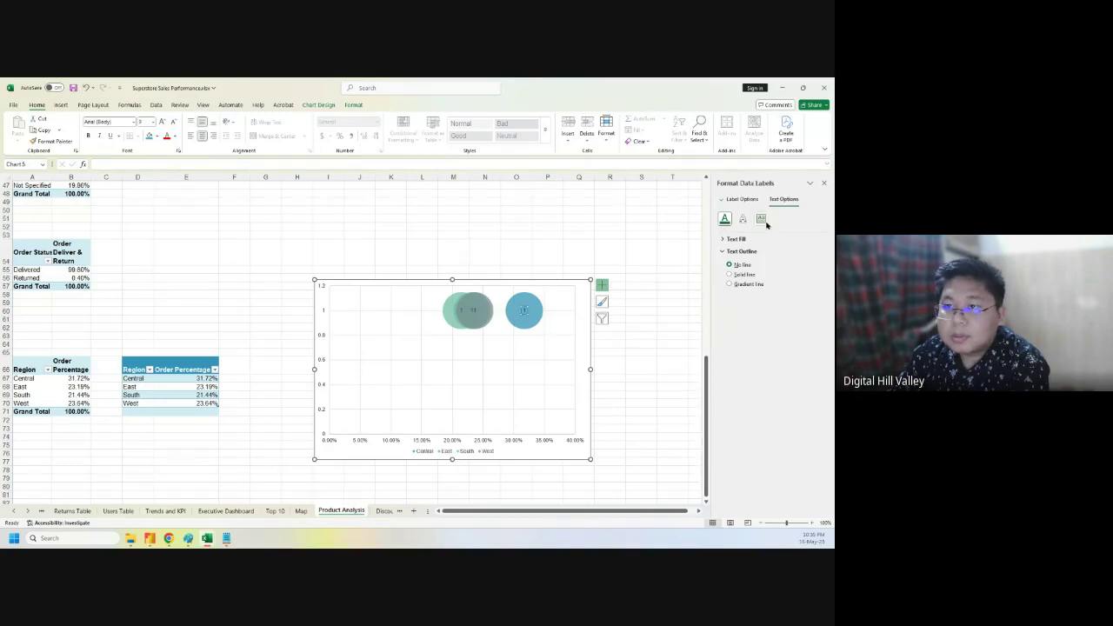
- Make the Central bubble label show Series Name and X Value instead of Y Value
click(748, 201)
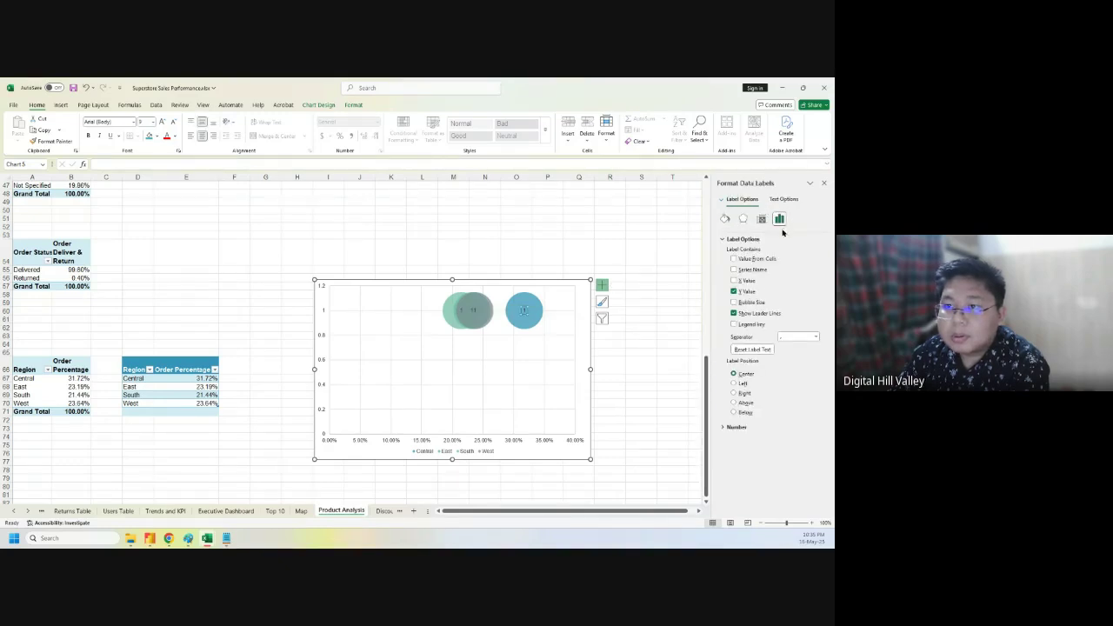
click(733, 269)
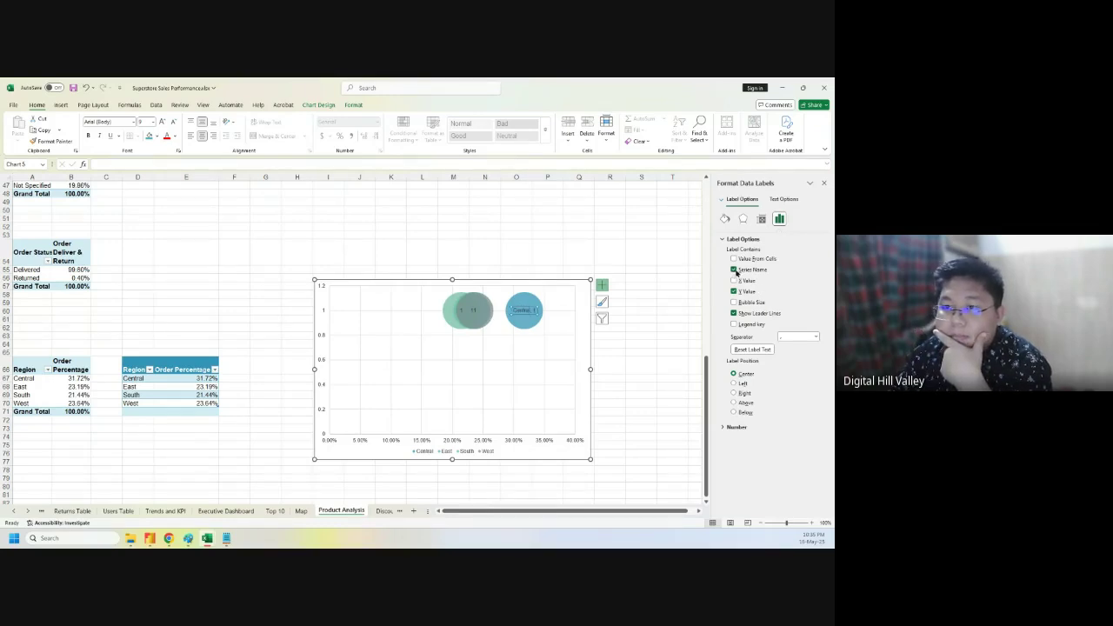
click(734, 280)
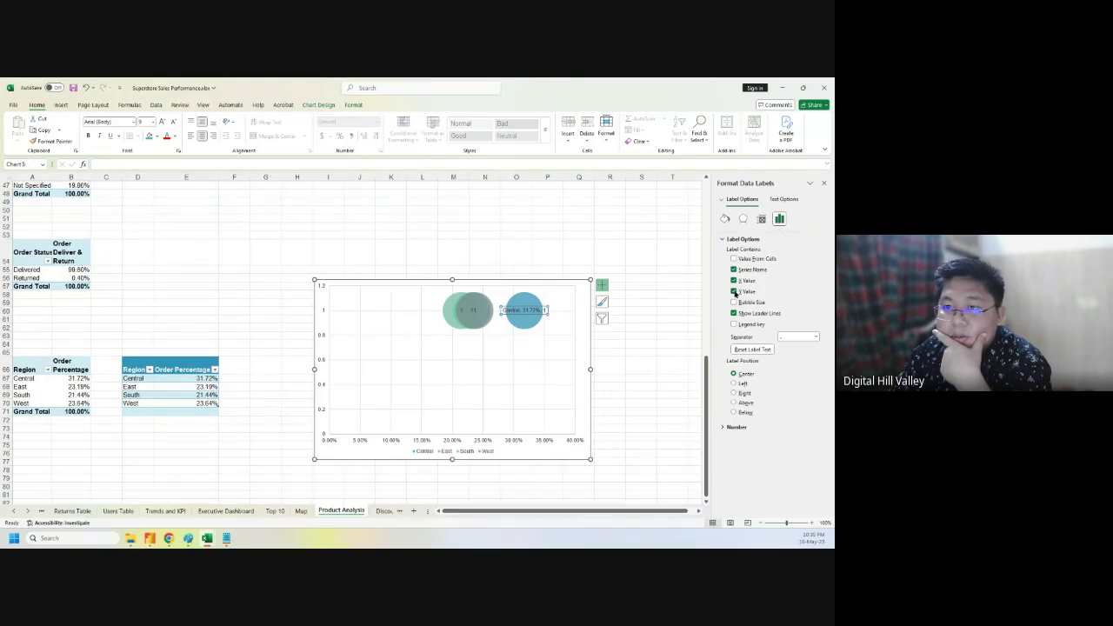
click(734, 292)
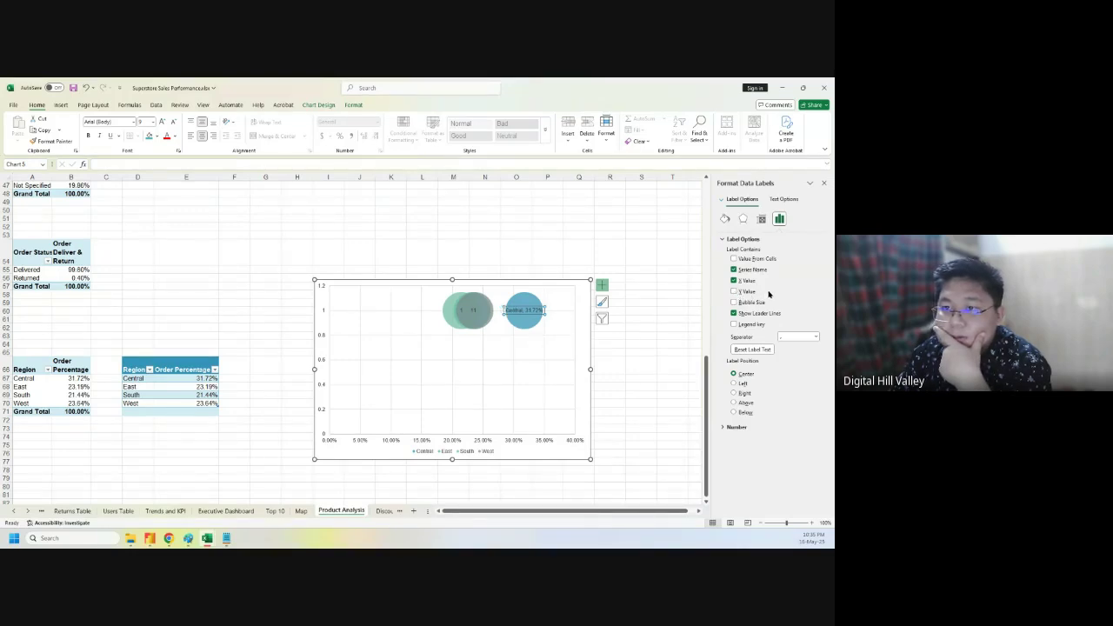
- Make the West label read 'West, 23.64%' with series name and X value, dropping the trailing 1
click(475, 310)
click(733, 270)
click(733, 280)
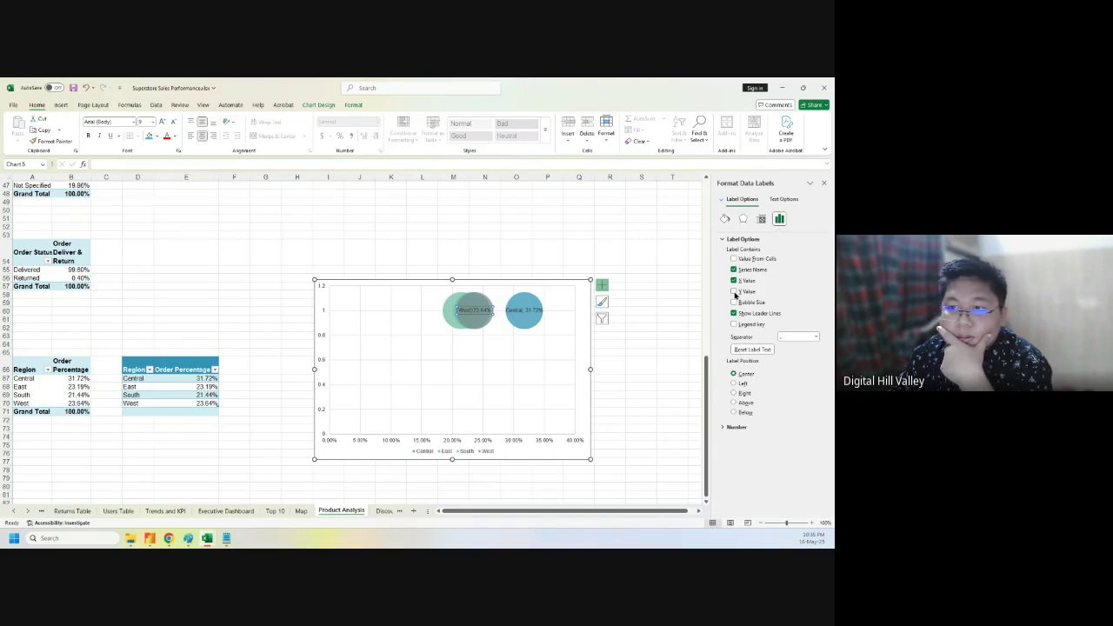
click(476, 310)
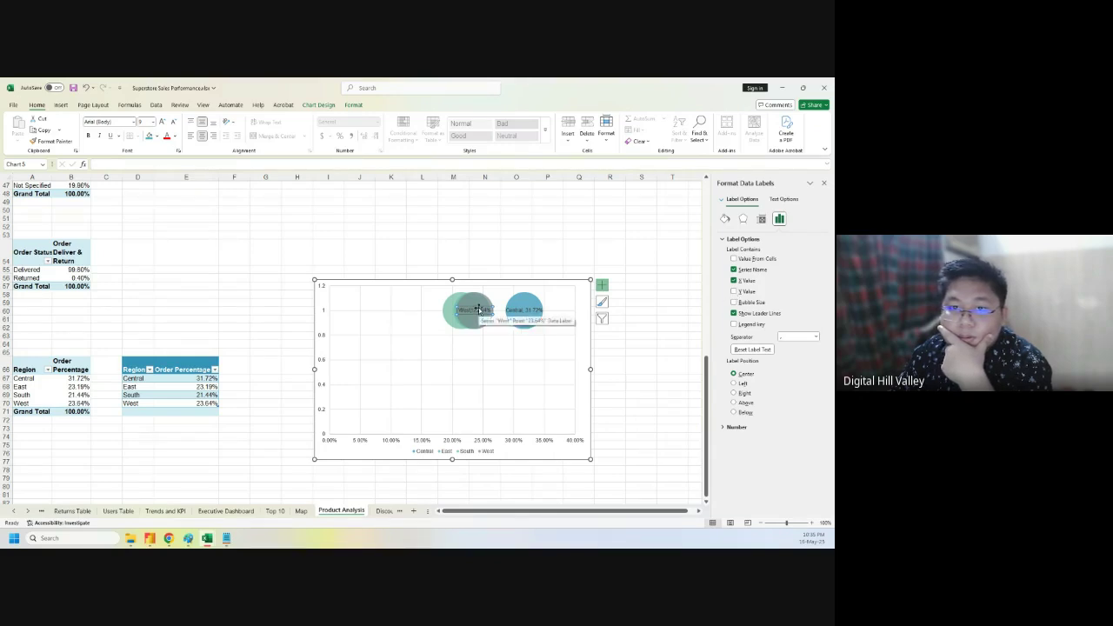
click(482, 311)
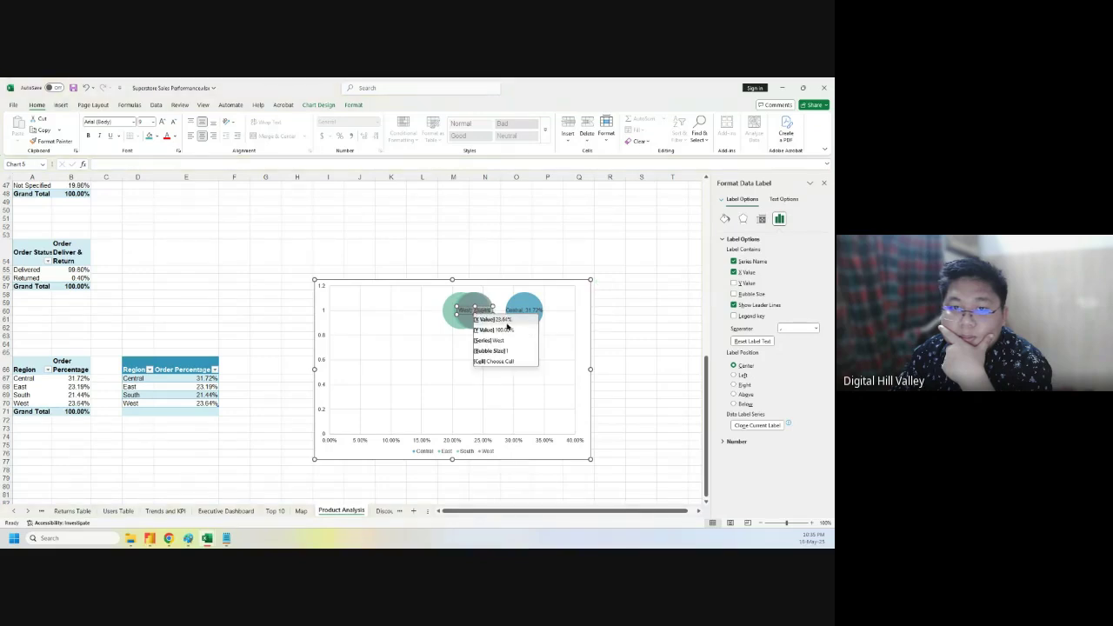
click(505, 322)
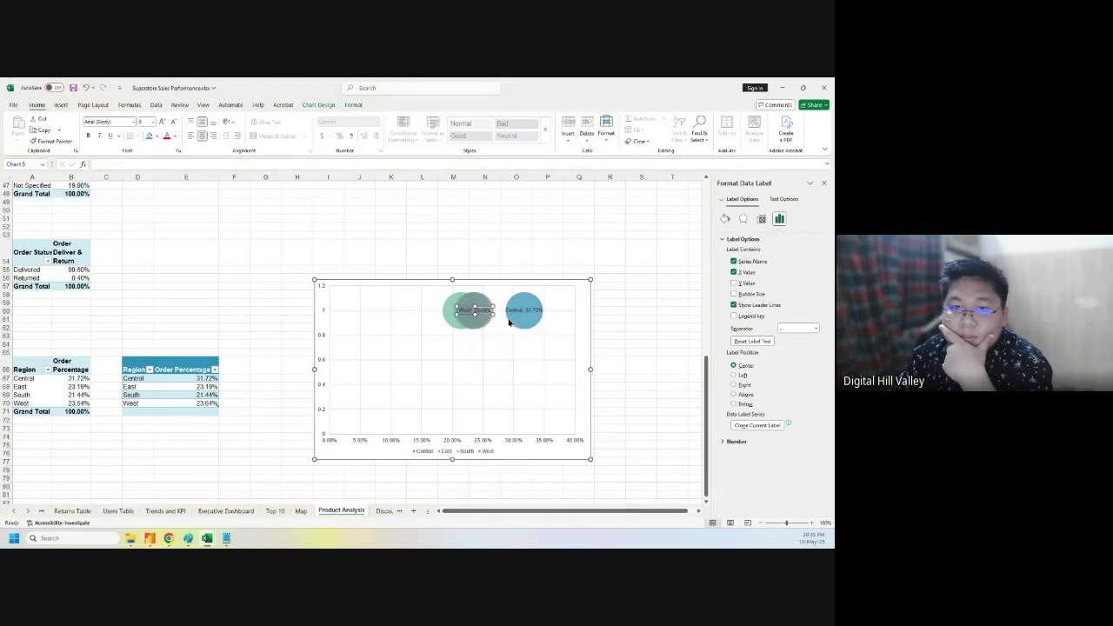
click(474, 342)
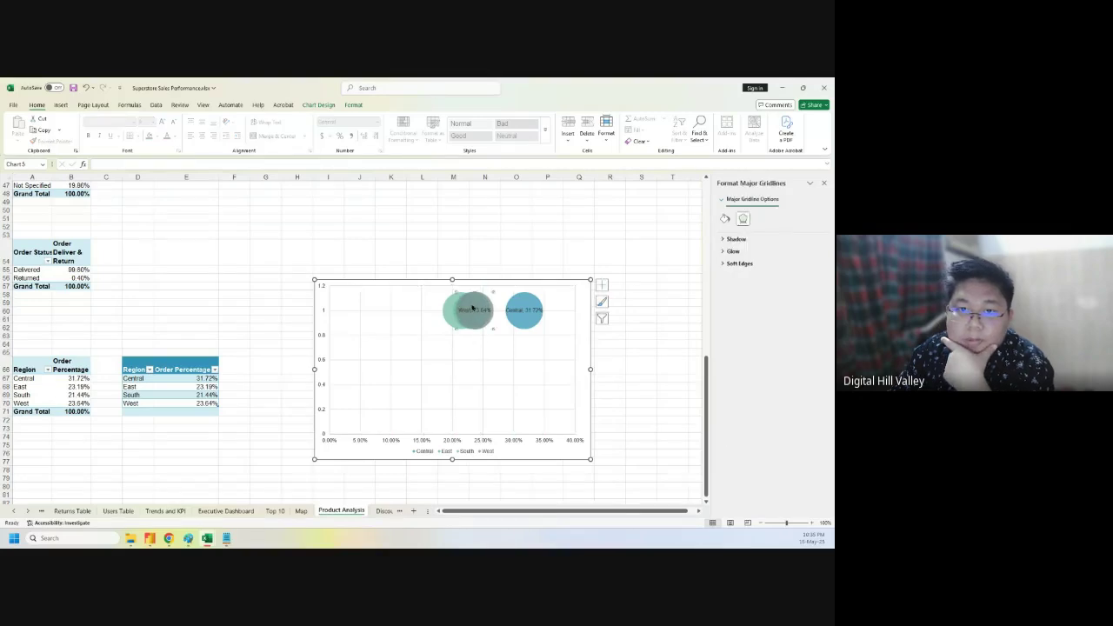
- Select the West bubble label alone and review its text box alignment options
click(469, 306)
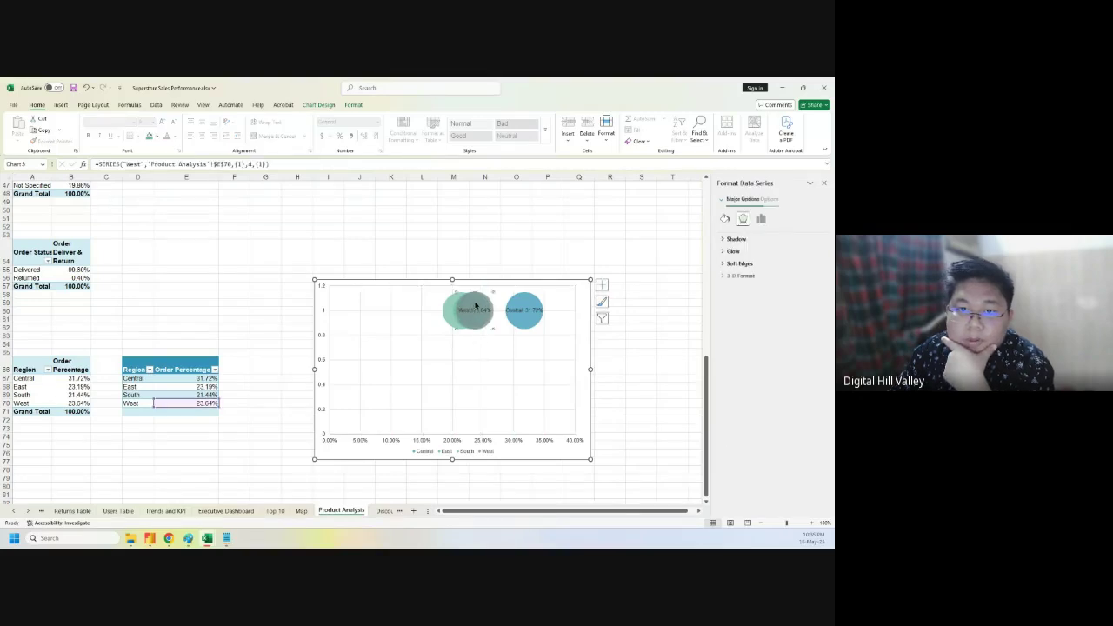
click(449, 315)
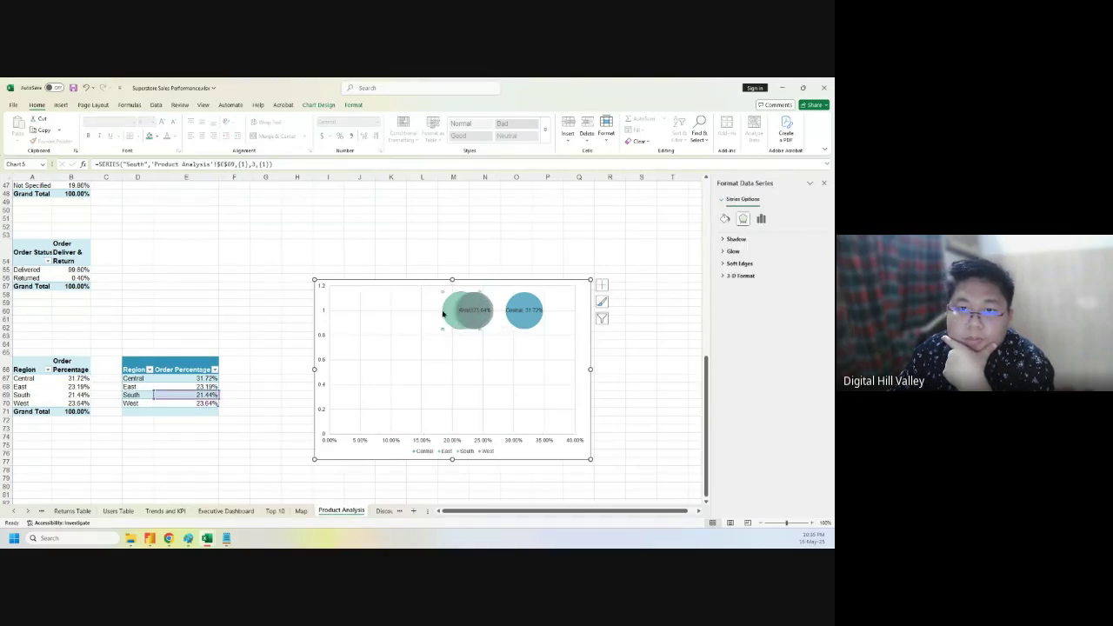
click(488, 310)
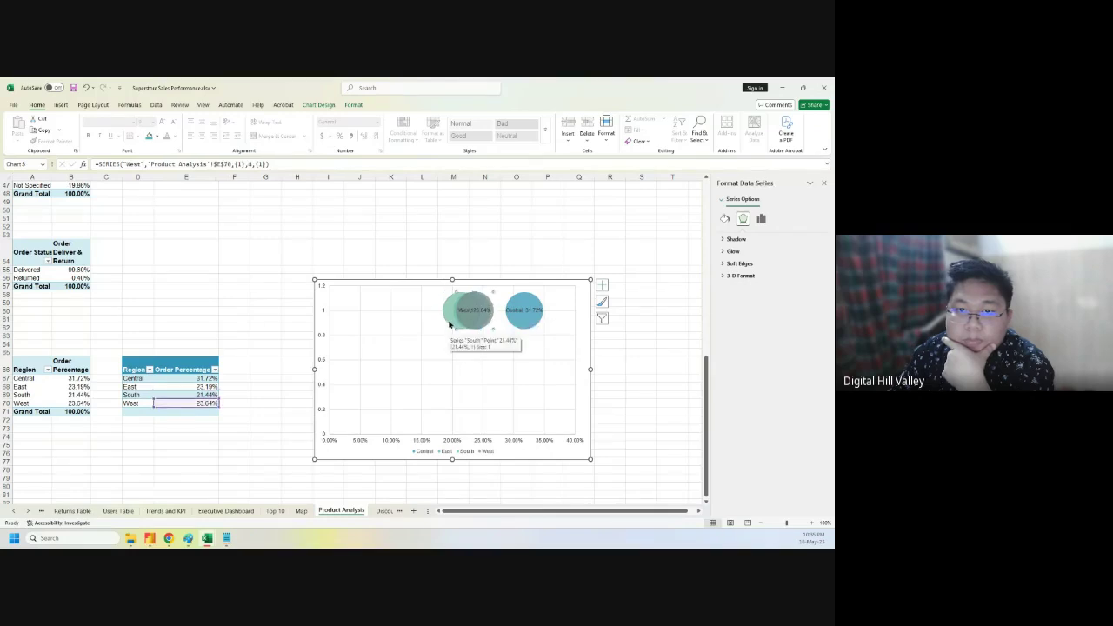
click(473, 312)
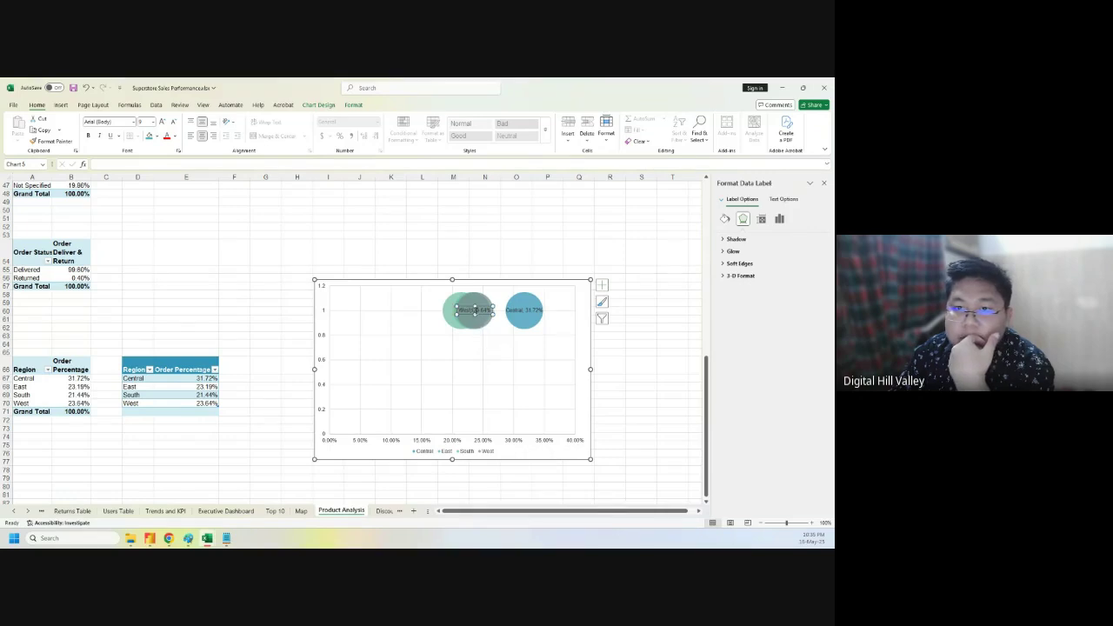
click(474, 311)
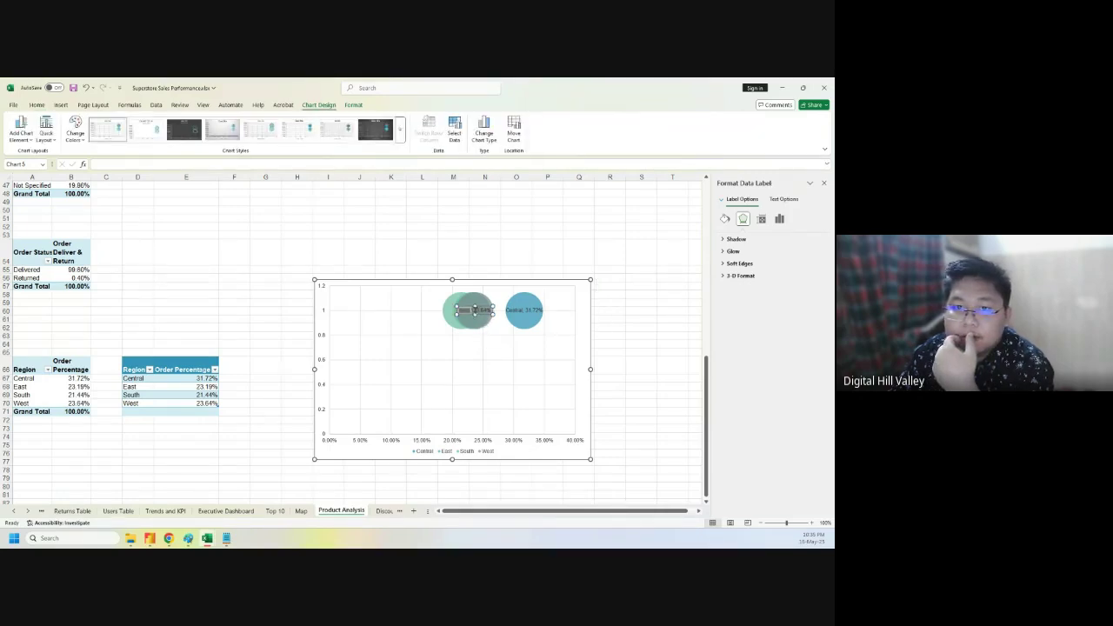
click(473, 312)
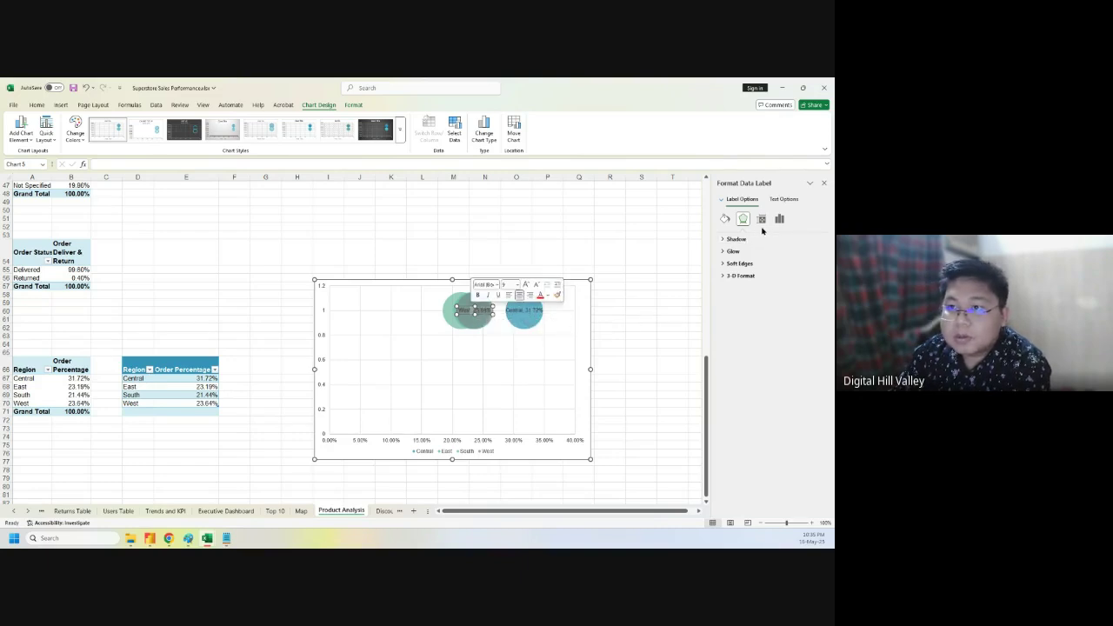
click(783, 200)
click(761, 218)
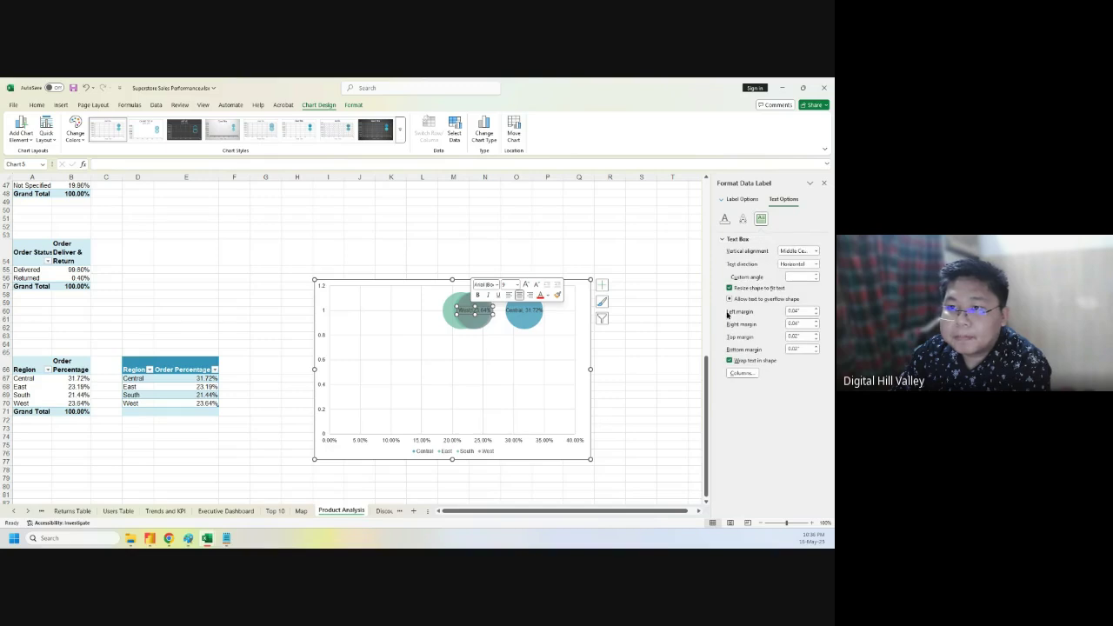
- Deselect the bubble chart and drag across the Region and Order Percentage cells
click(650, 351)
click(507, 320)
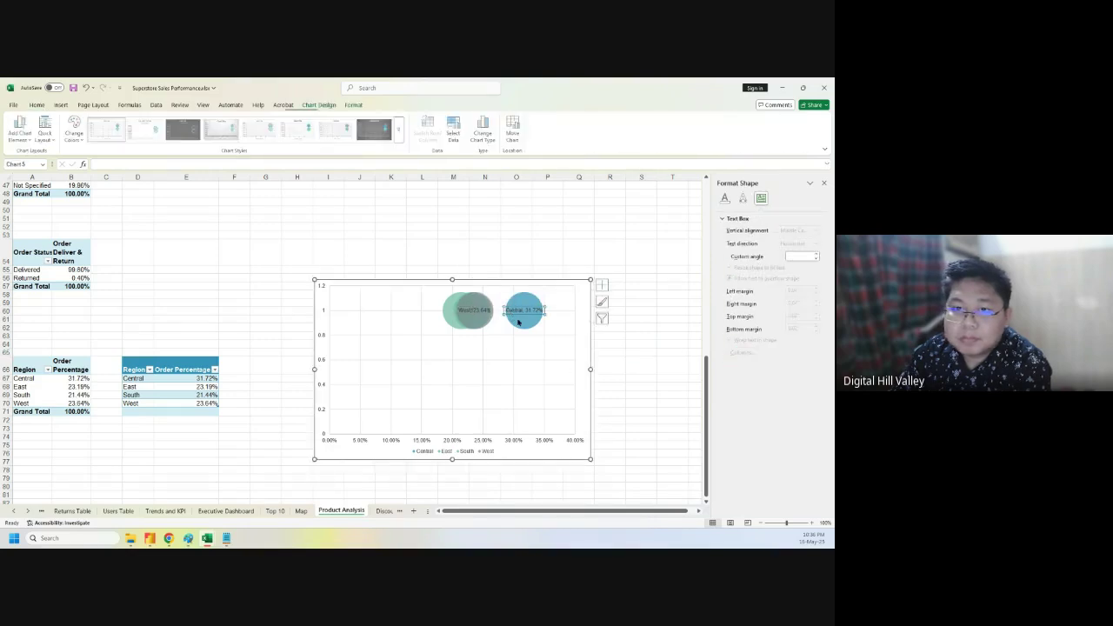
click(524, 326)
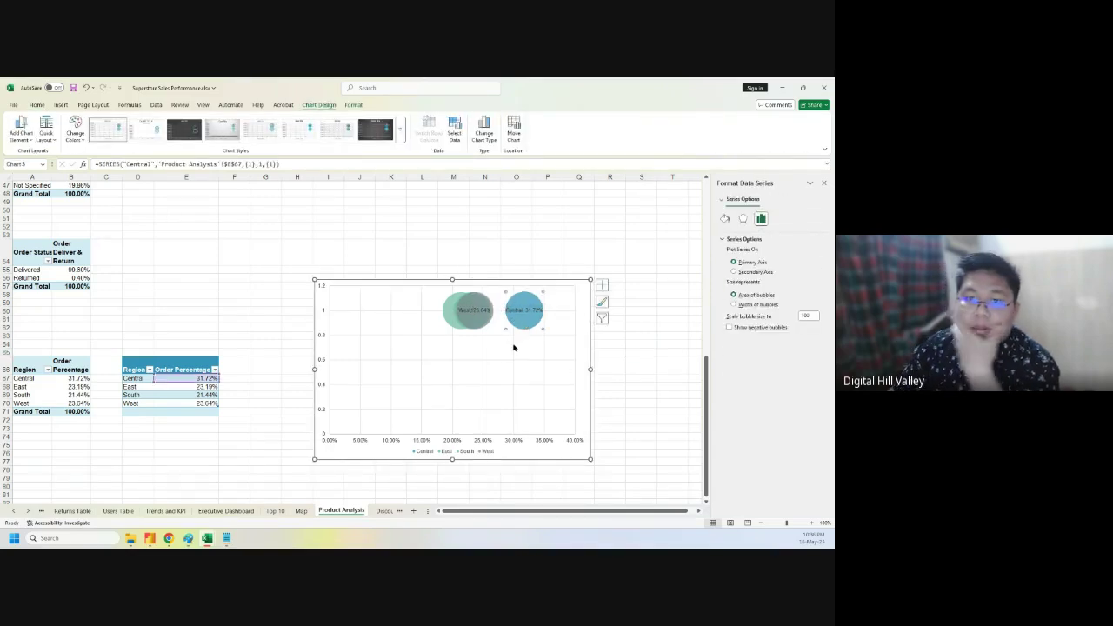
click(422, 364)
click(321, 329)
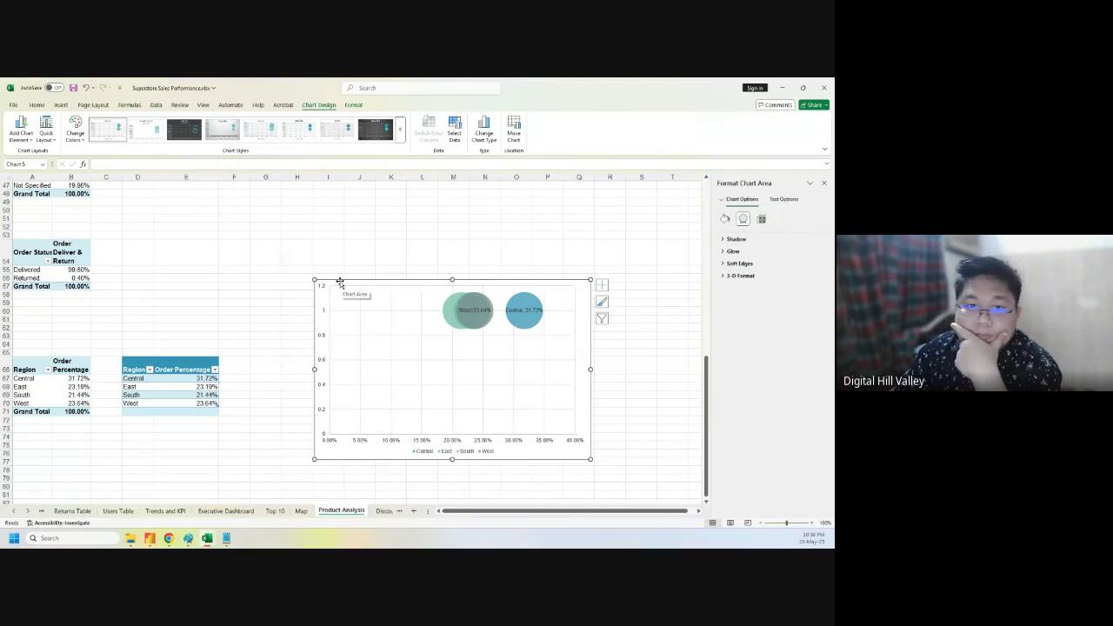
drag(134, 378, 190, 403)
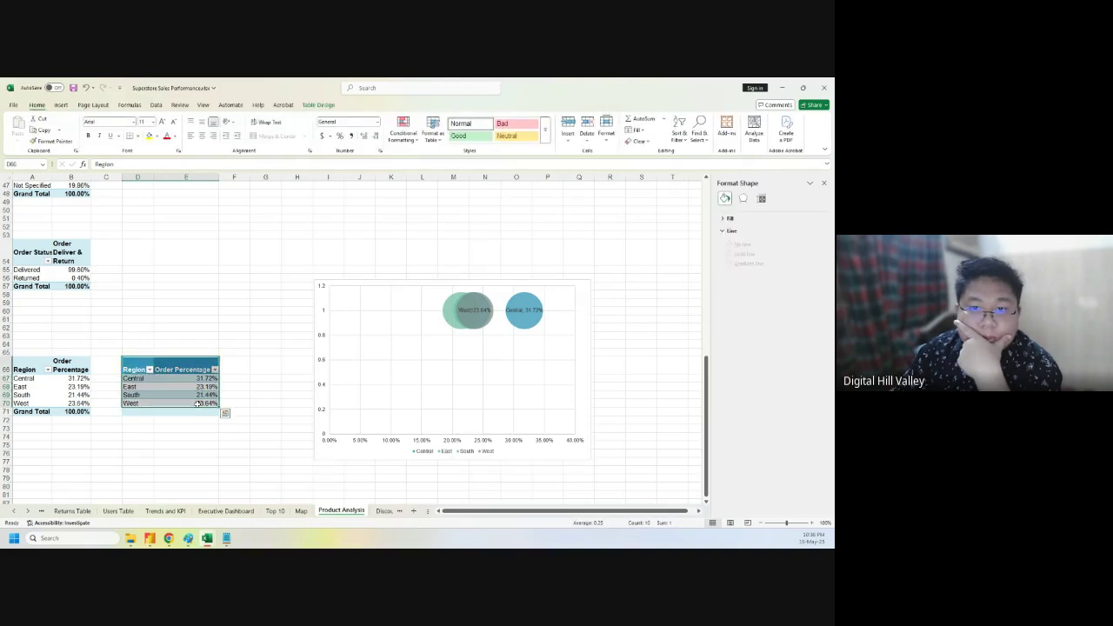
click(61, 105)
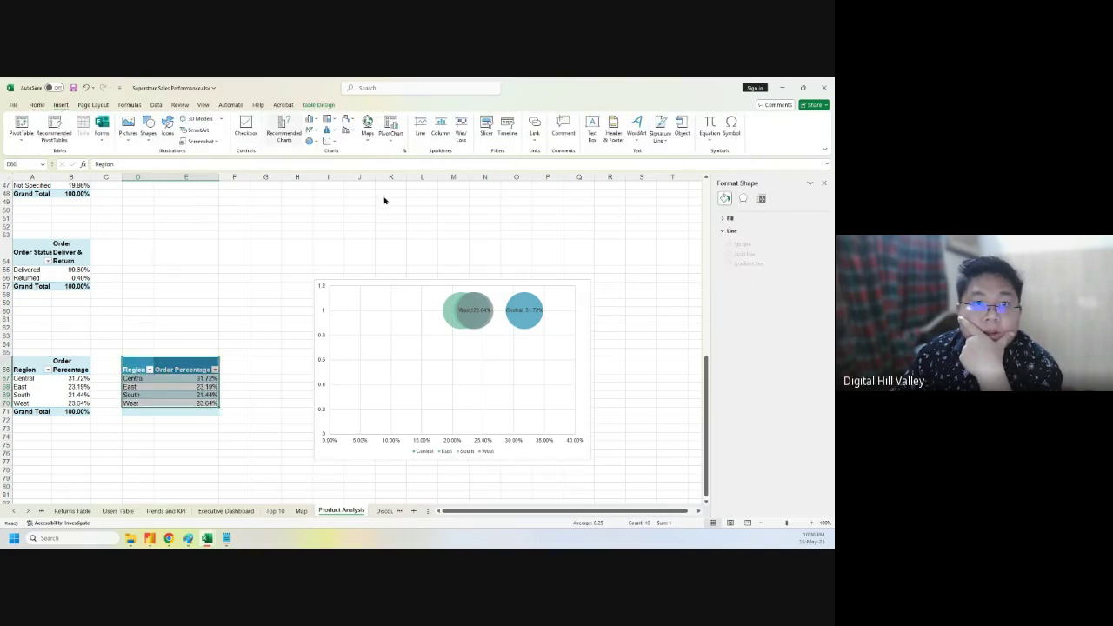
- Insert a pie chart of Order Percentage from the All Charts list
click(350, 193)
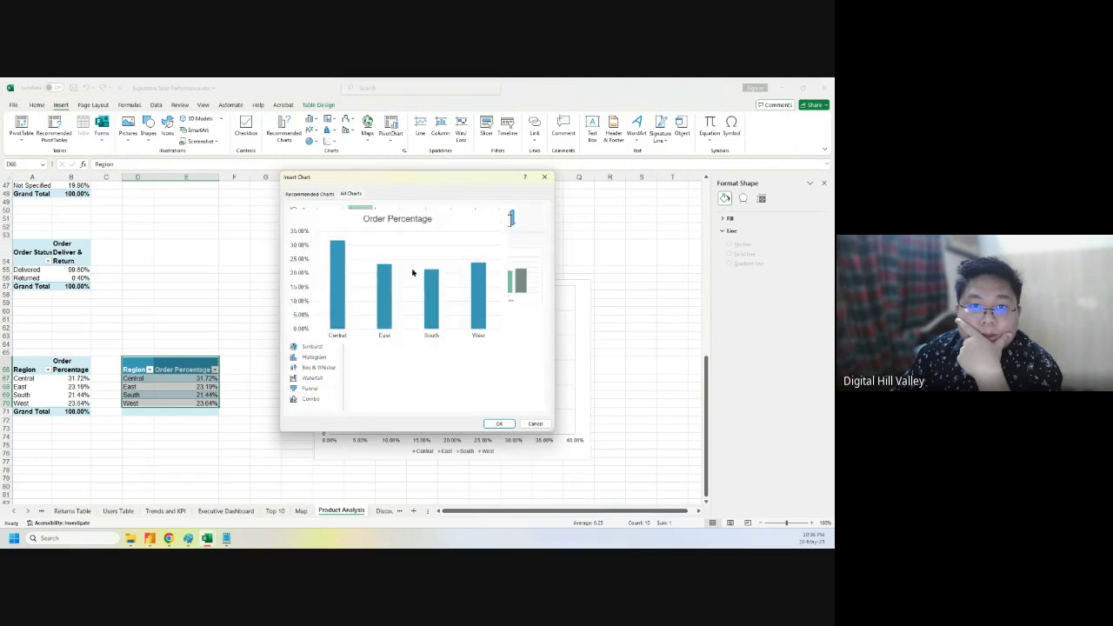
click(309, 253)
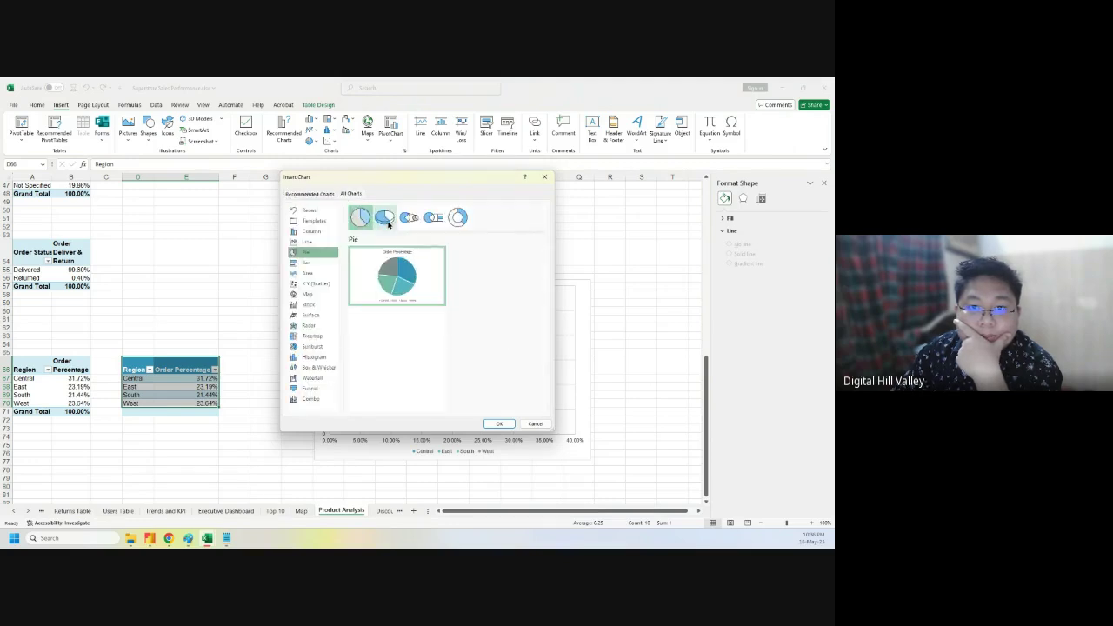
click(498, 422)
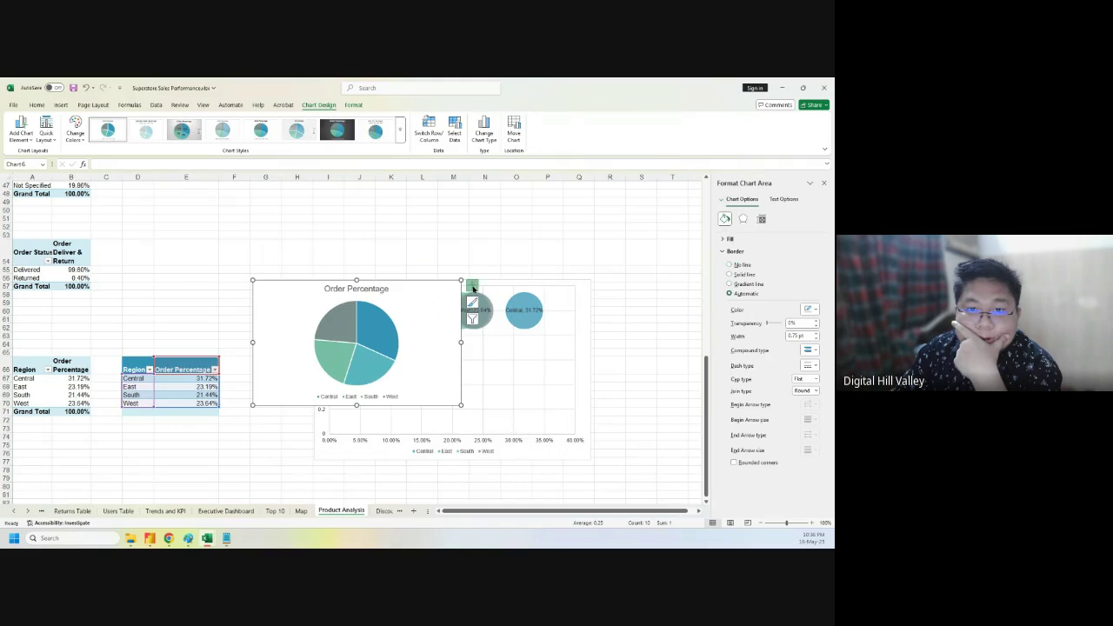
- Remove the pie's legend and add Outside End data labels that include the Category Name
click(472, 285)
click(492, 315)
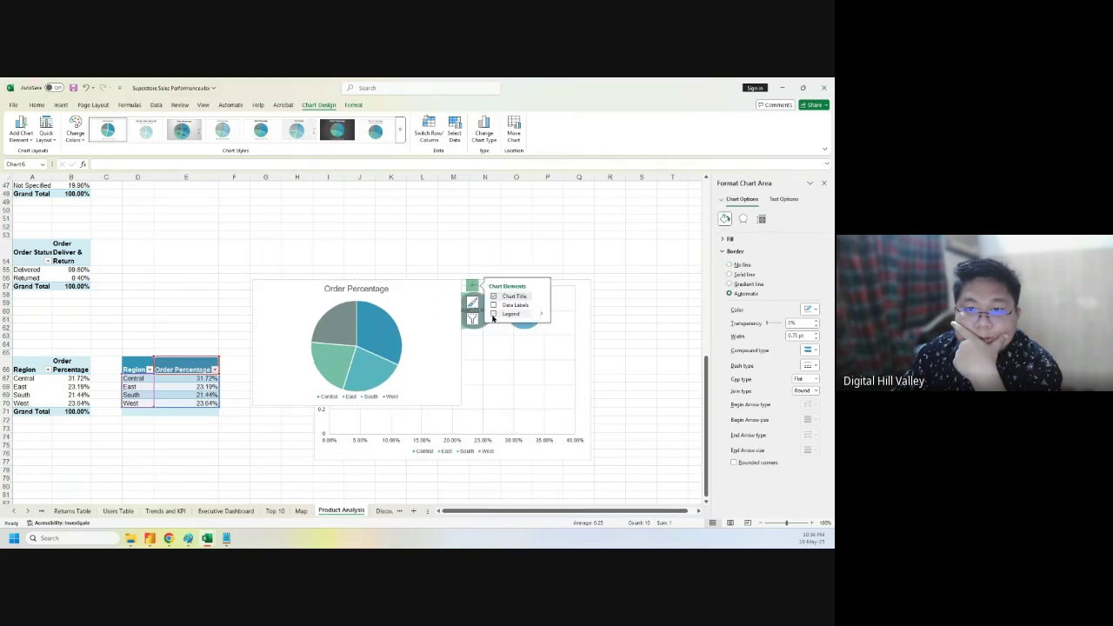
click(542, 305)
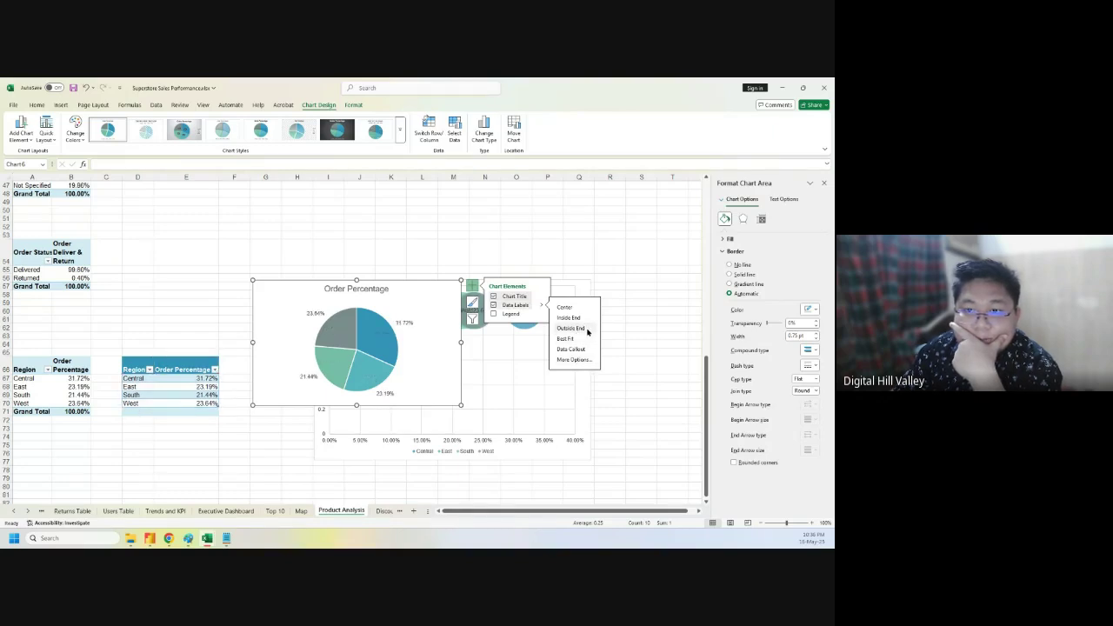
click(584, 359)
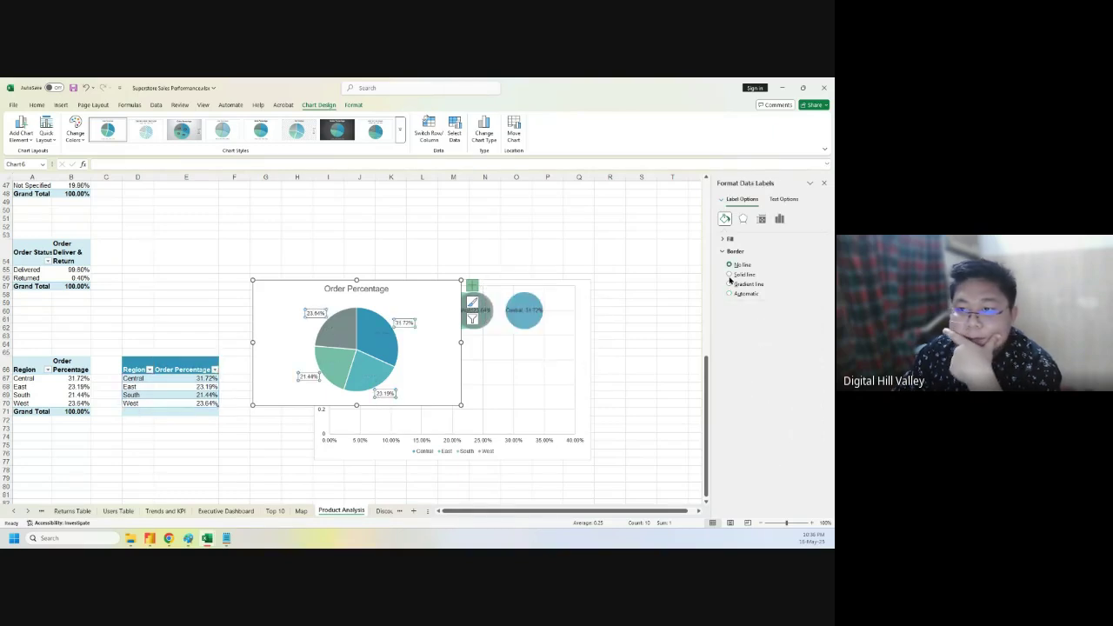
click(779, 218)
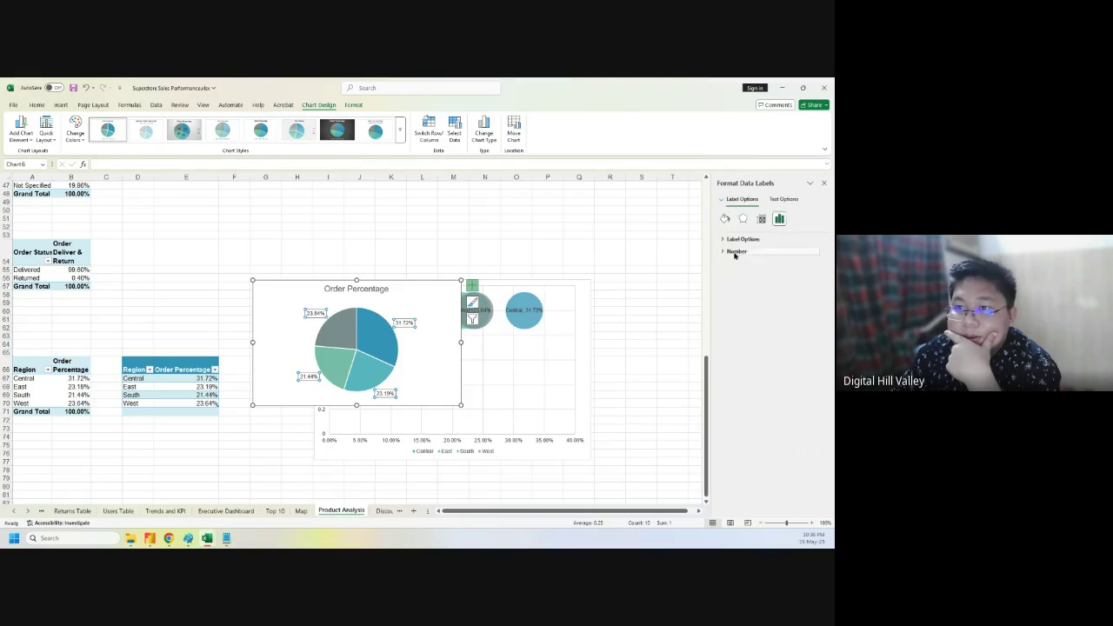
click(722, 240)
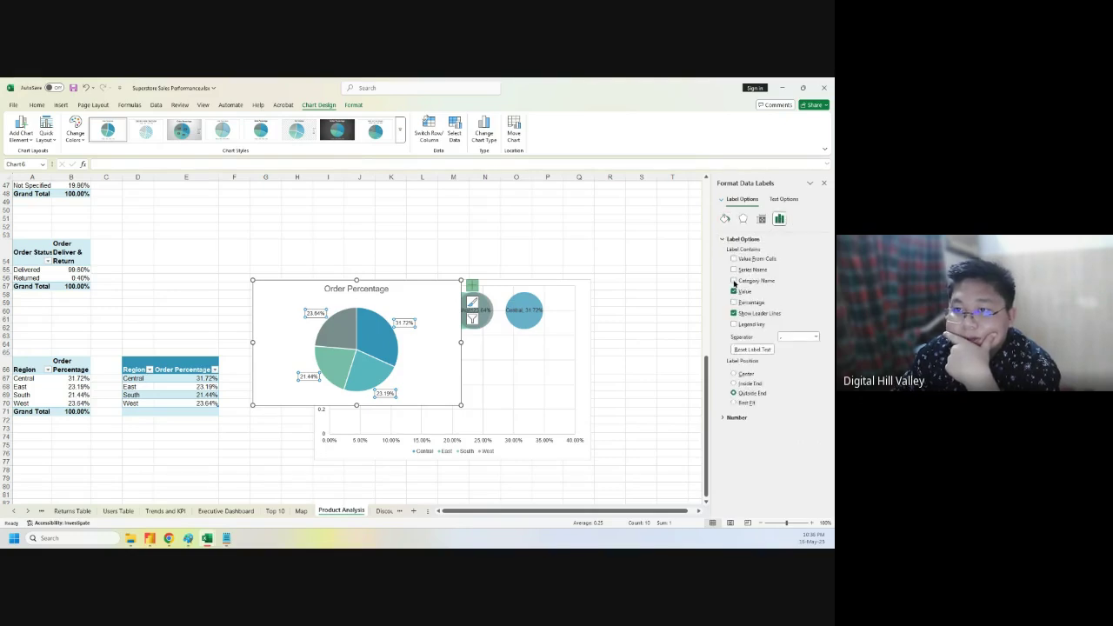
click(734, 281)
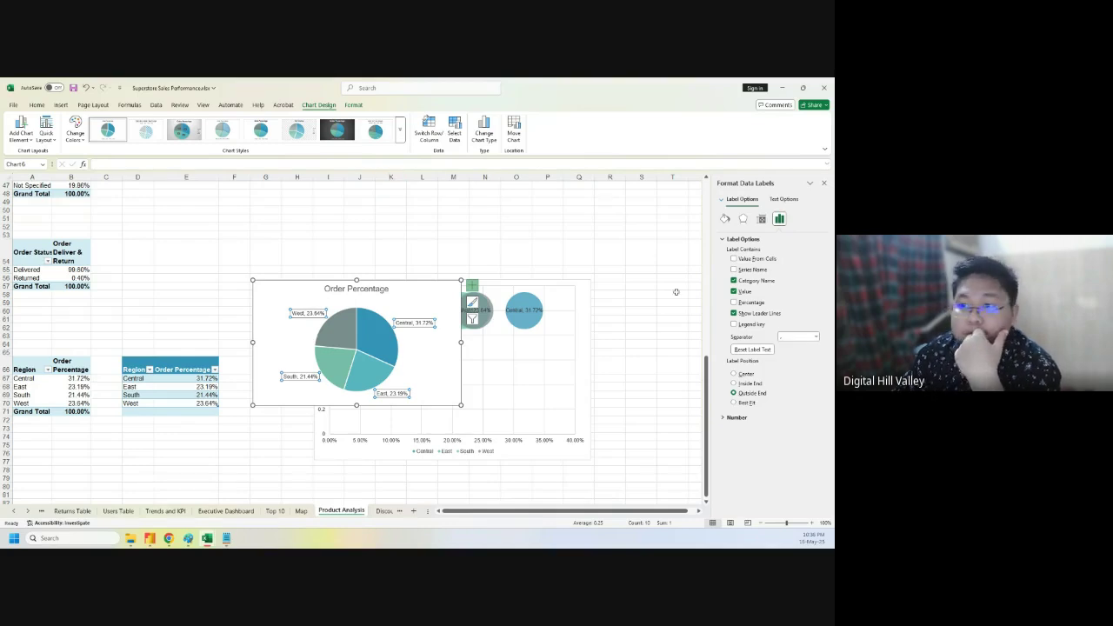
click(398, 135)
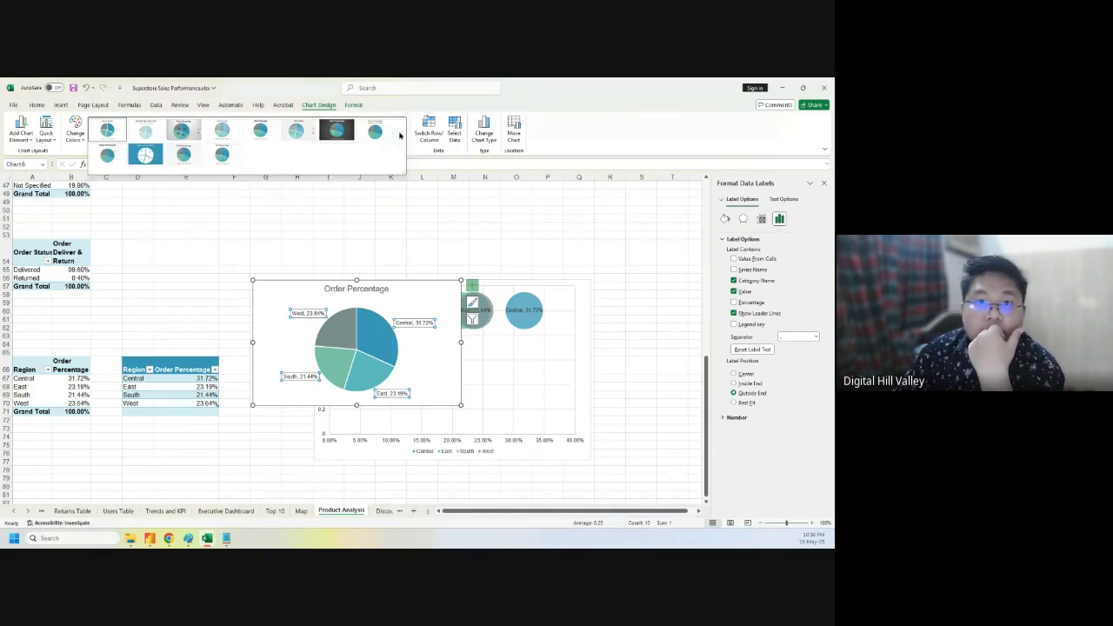
- Browse the pie chart's styles, chart elements, Format commands and colour palettes, ending at Quick Layout
click(645, 122)
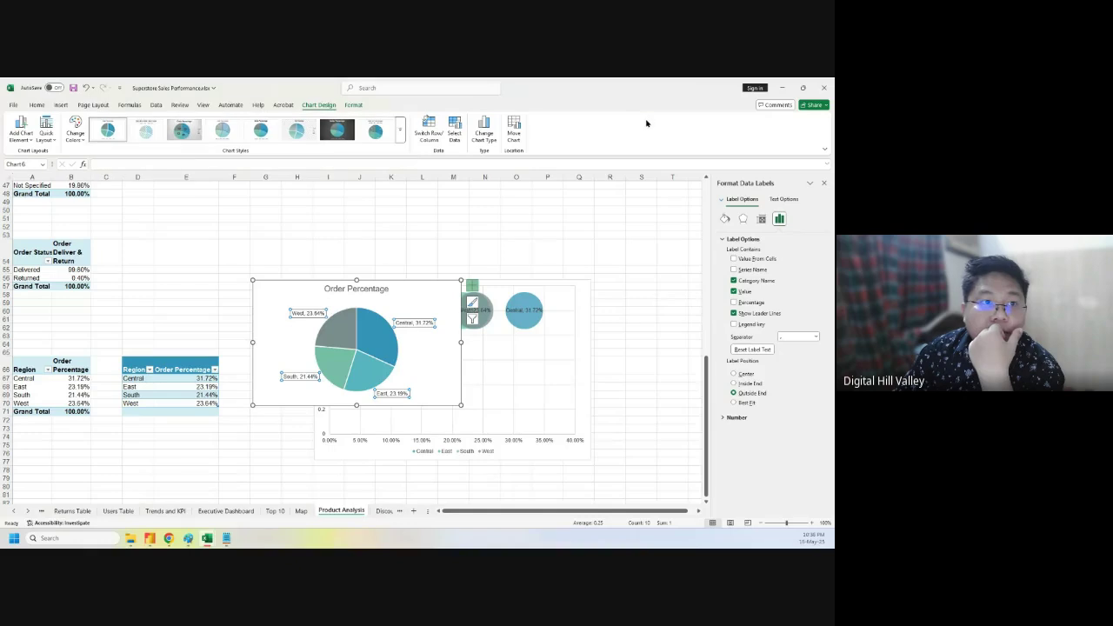
click(20, 140)
mouse_move(32, 165)
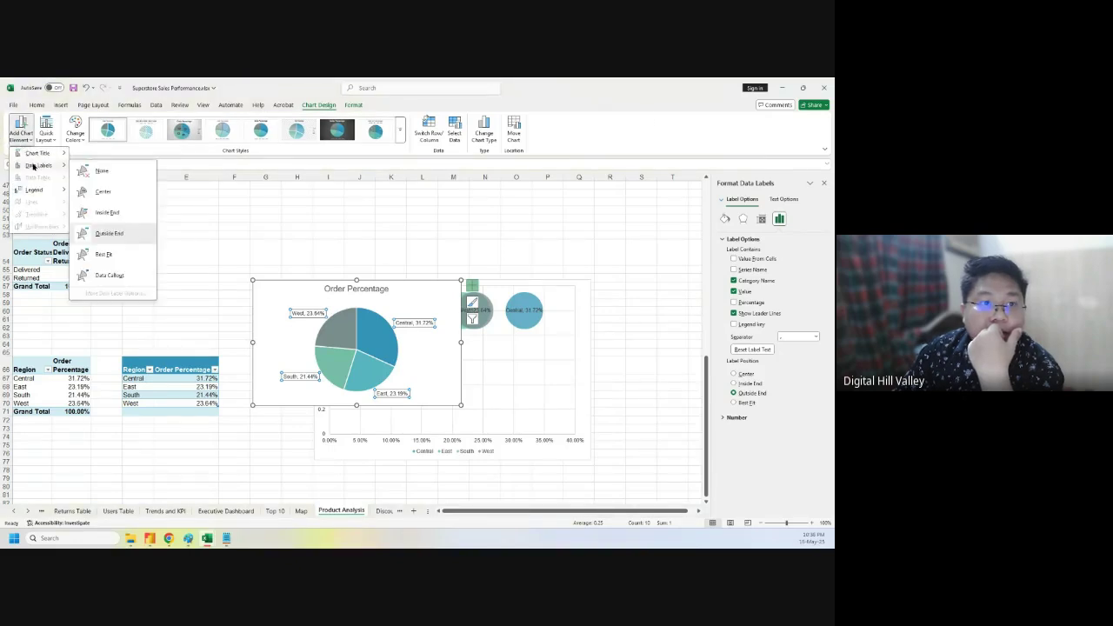
click(300, 317)
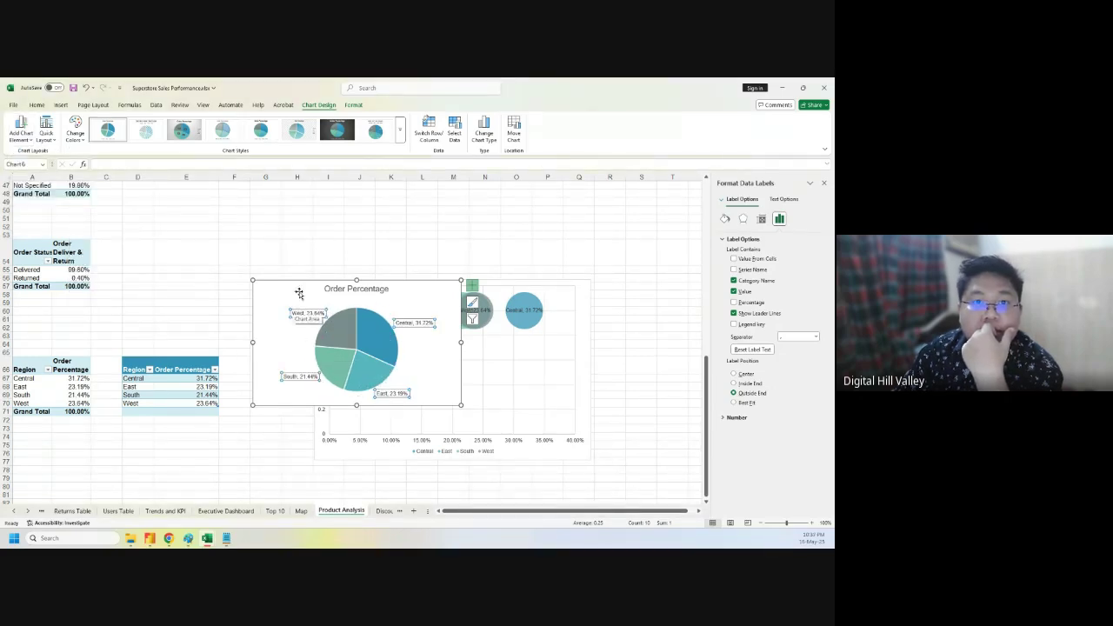
click(351, 105)
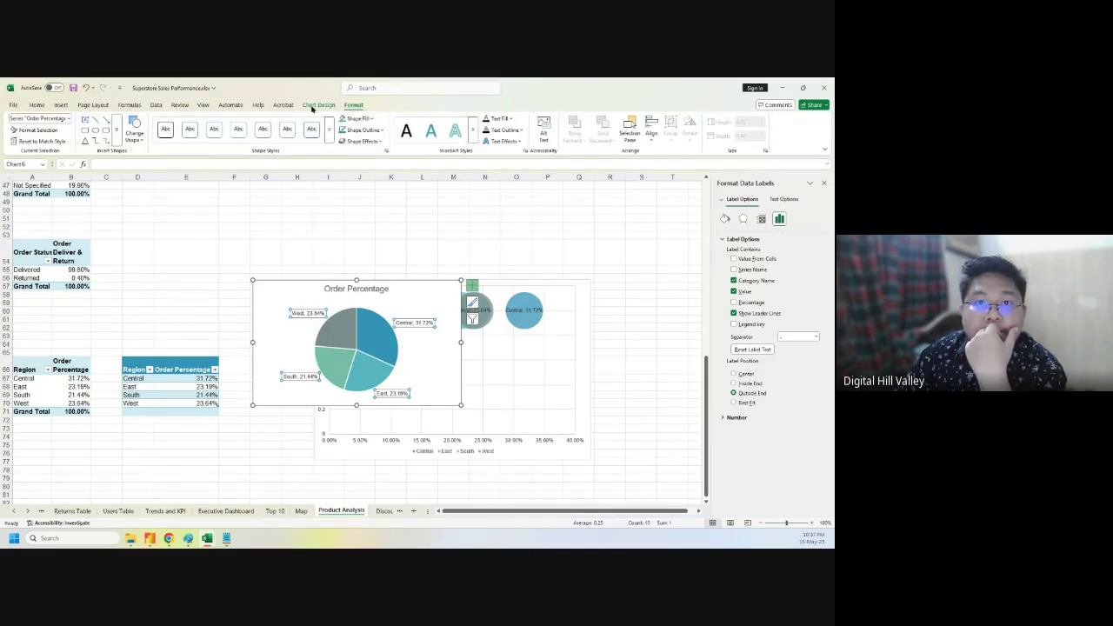
click(317, 105)
click(75, 138)
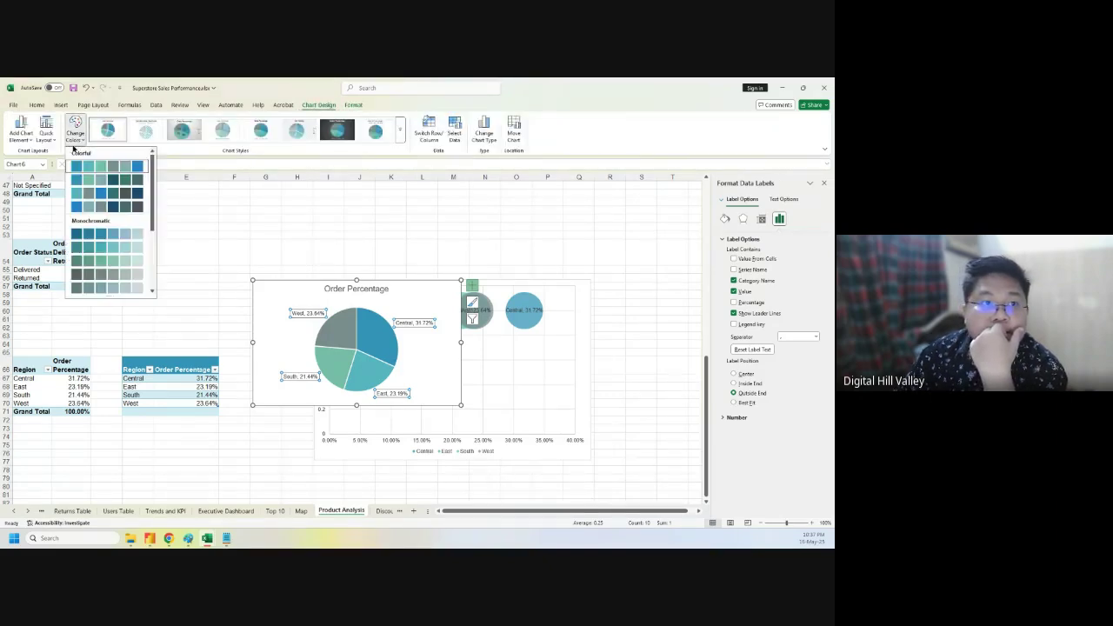
click(50, 139)
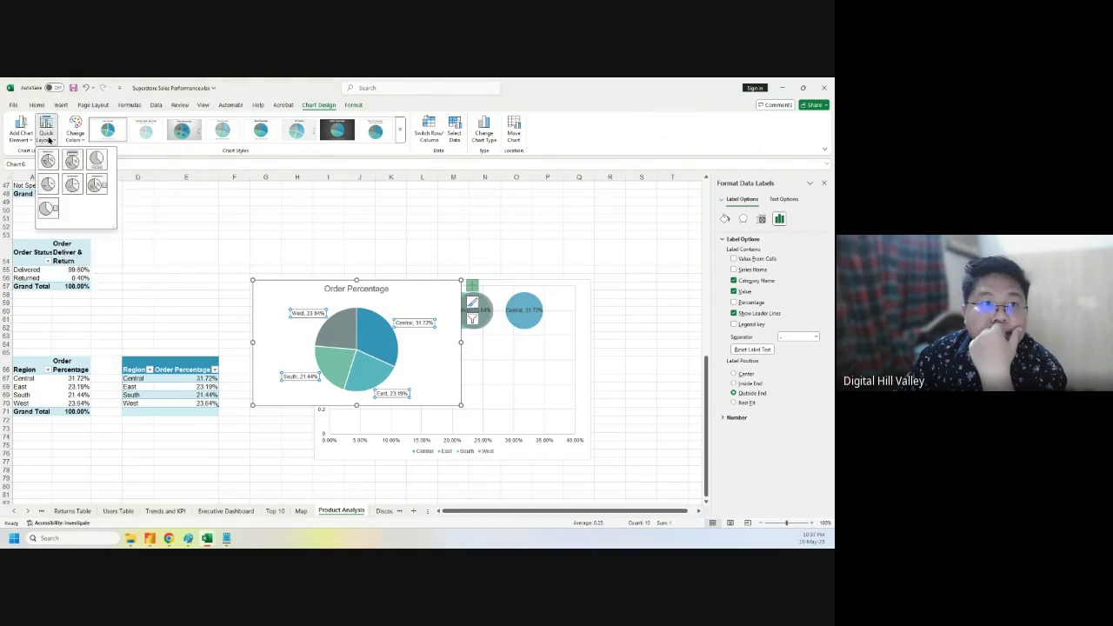
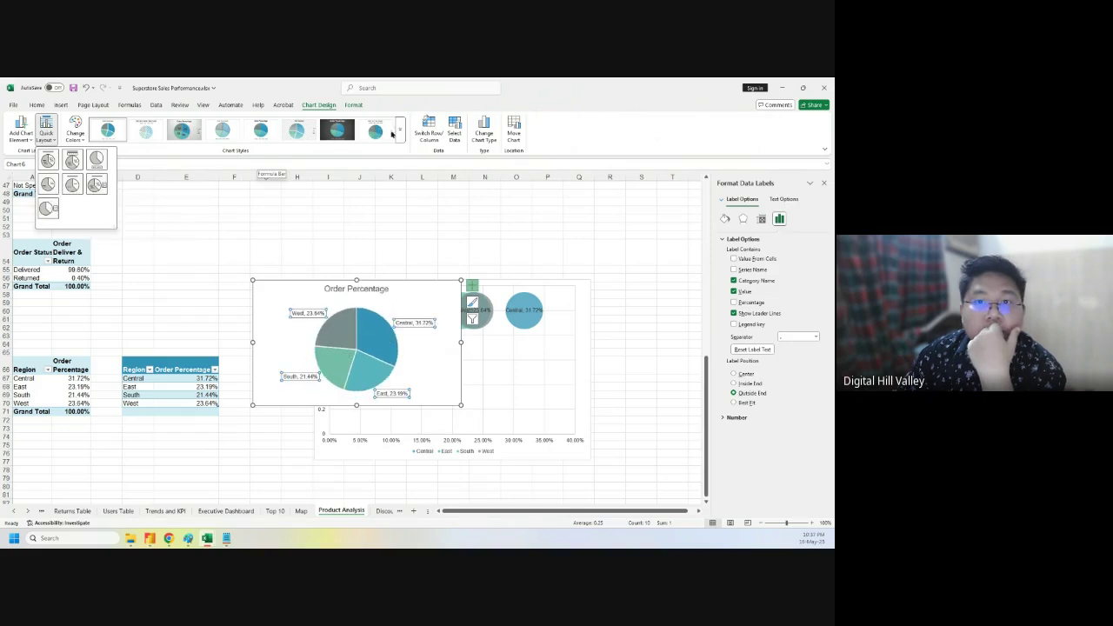
- Dismiss Quick Layout and switch the pie's labels to Data Callouts showing region name and percentage
click(576, 118)
click(21, 137)
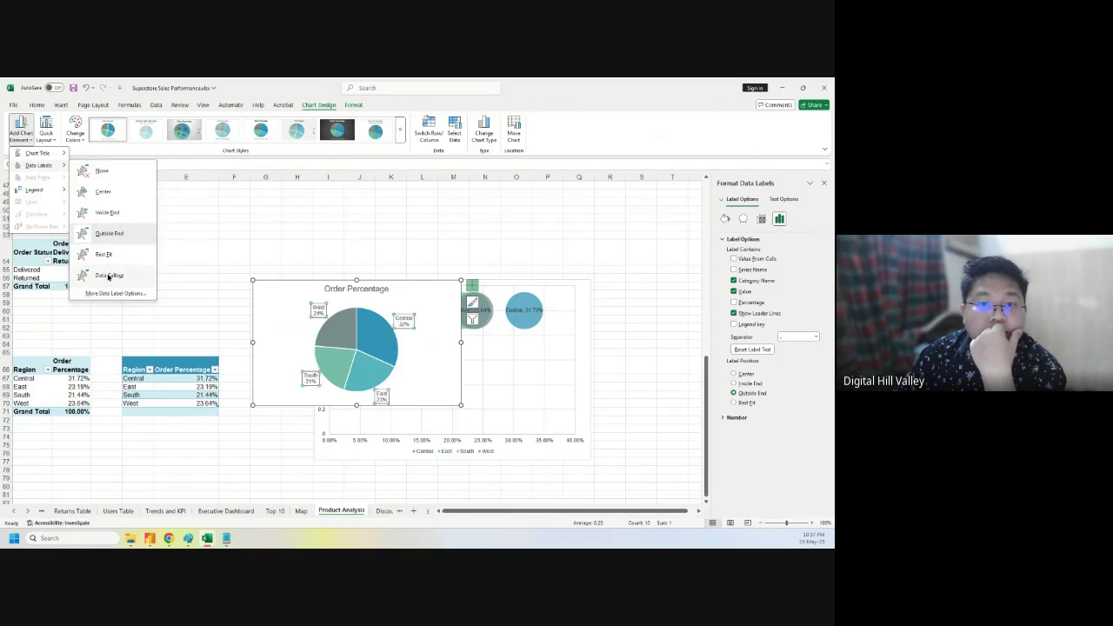
click(109, 276)
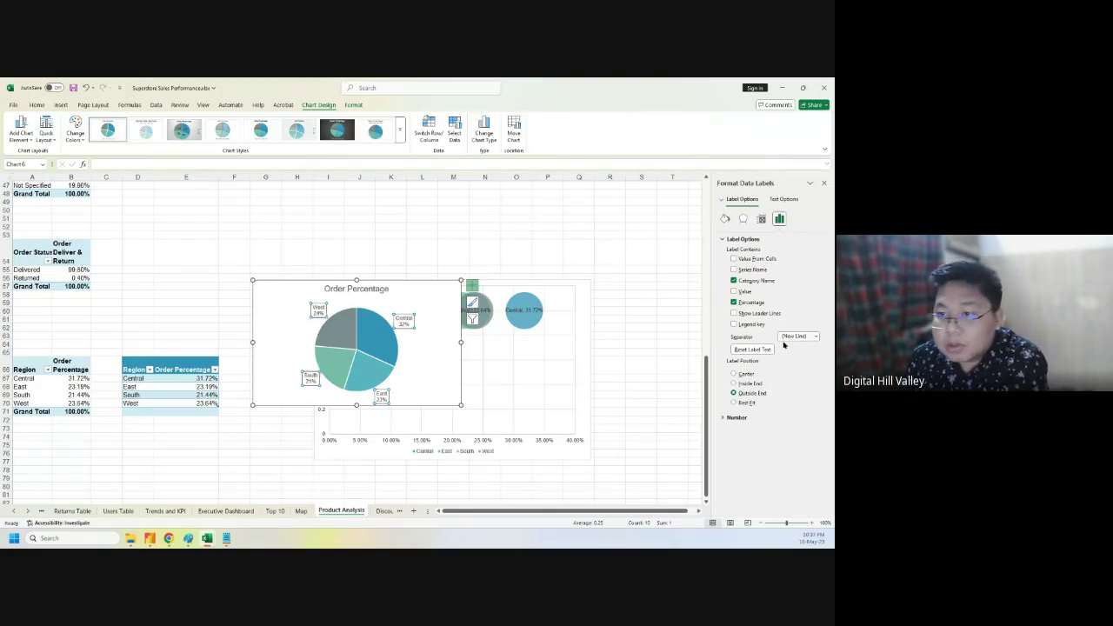
- Give the callout data labels a solid border in a theme colour
click(741, 219)
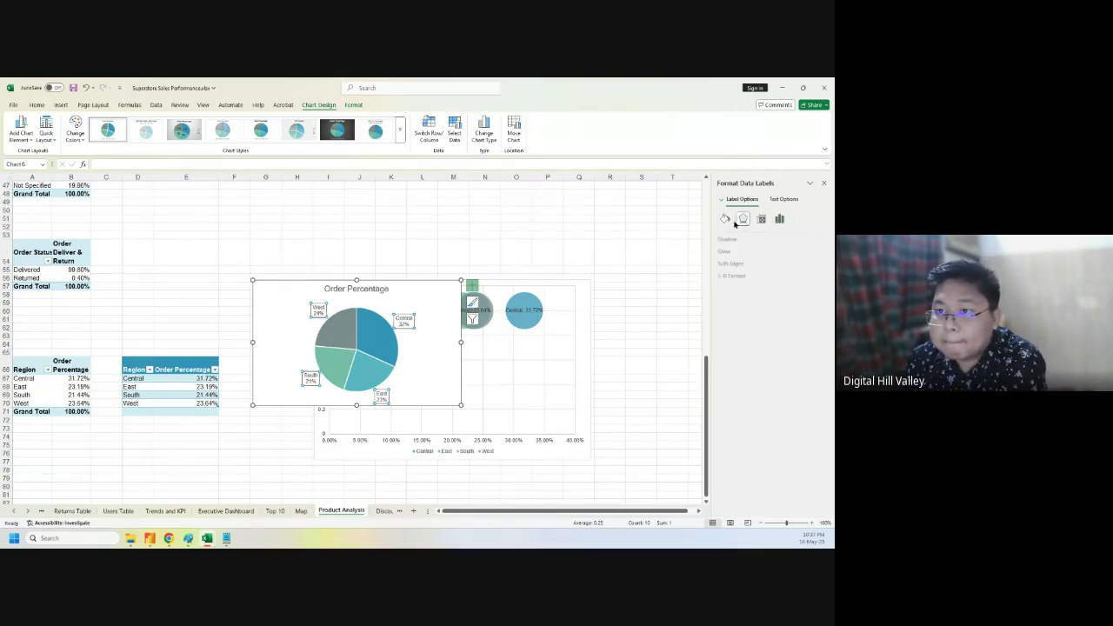
click(725, 220)
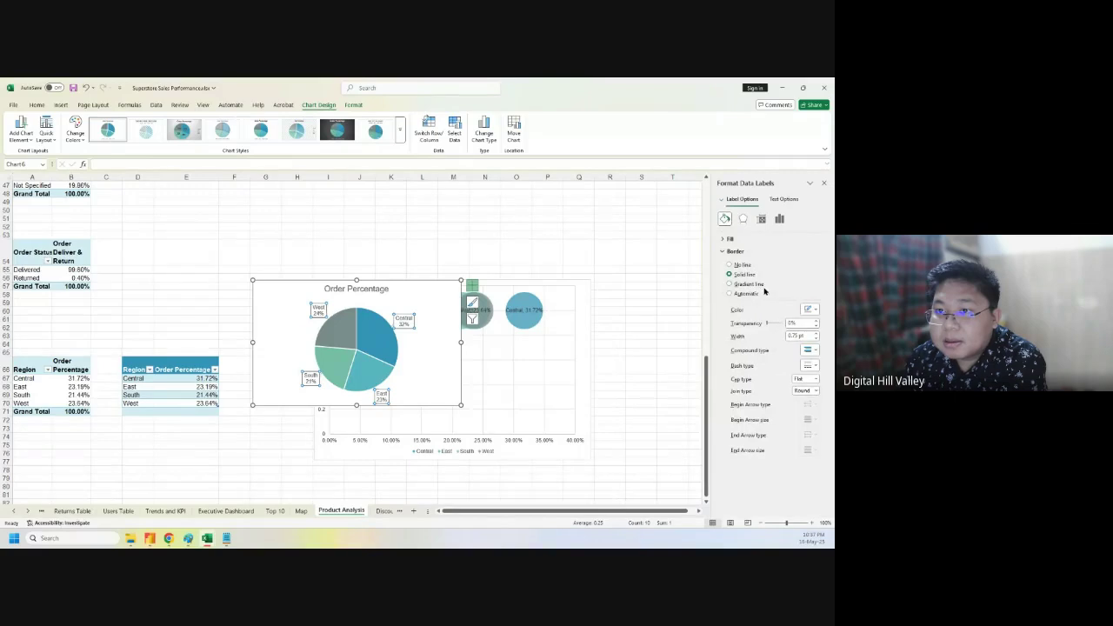
click(814, 310)
click(814, 310)
click(814, 310)
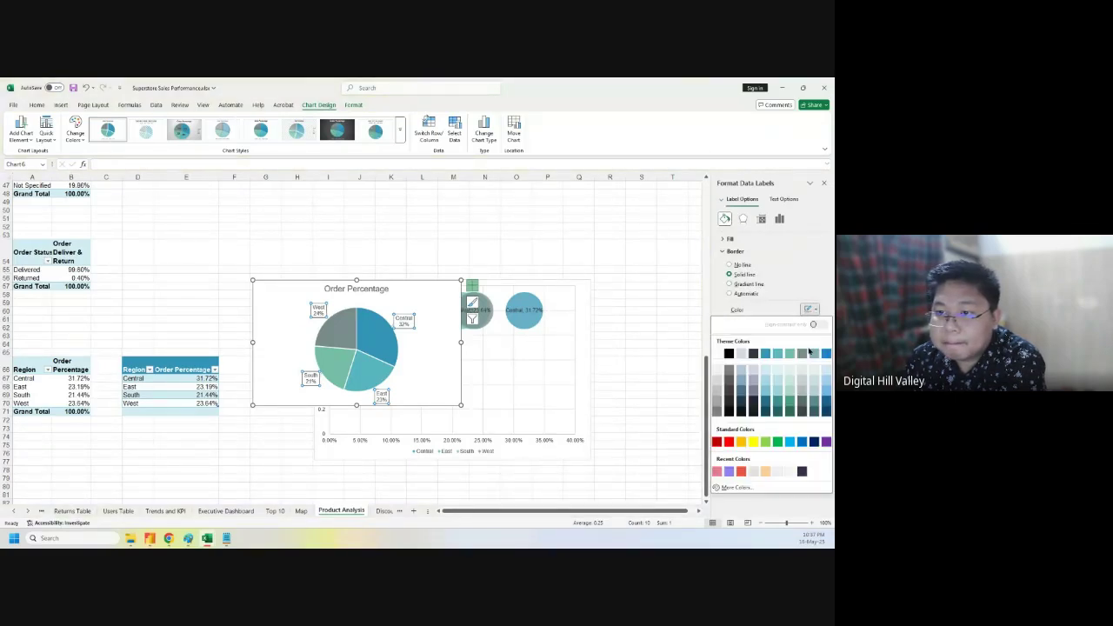
click(766, 354)
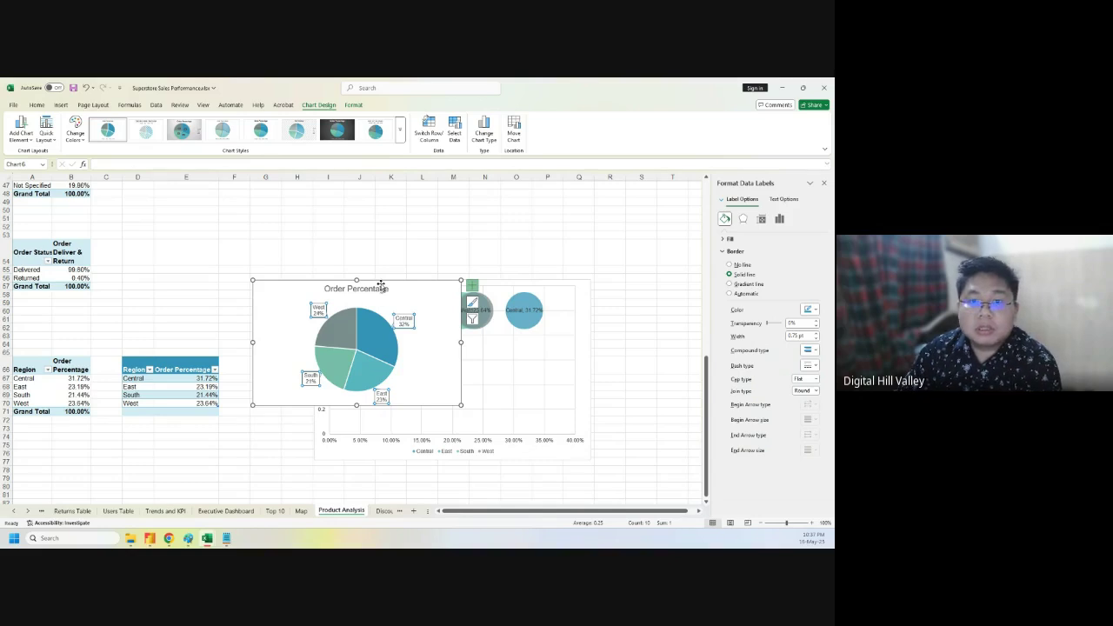
- Dismiss the title's context menu and select the whole Order Percentage chart
right_click(381, 287)
key(Escape)
click(279, 293)
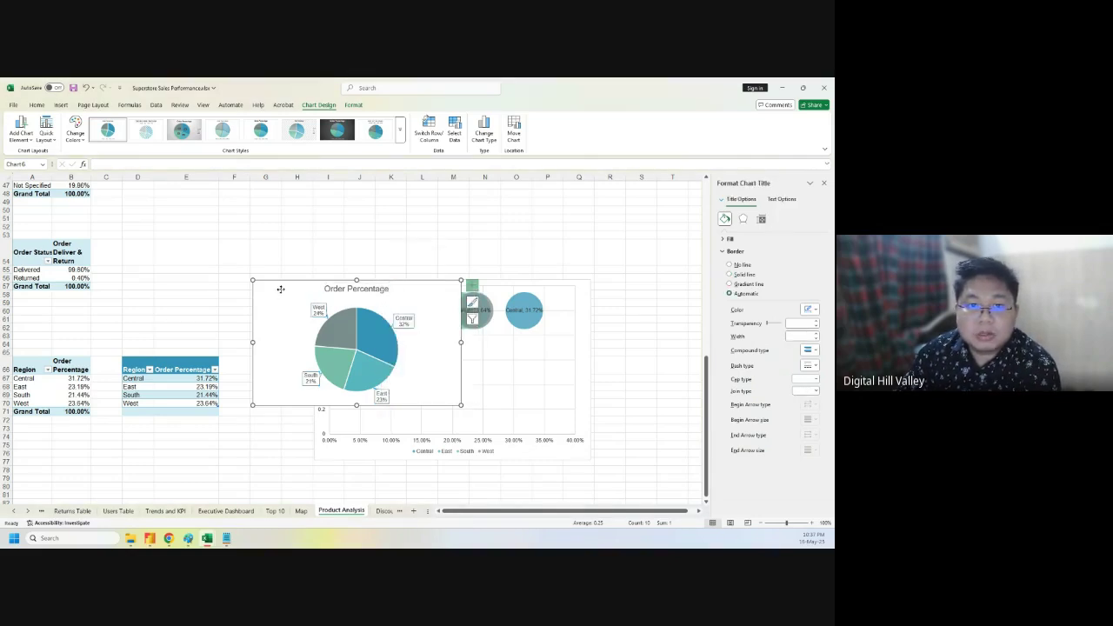
click(37, 105)
- Change the Order Percentage pie chart into a doughnut chart
click(60, 106)
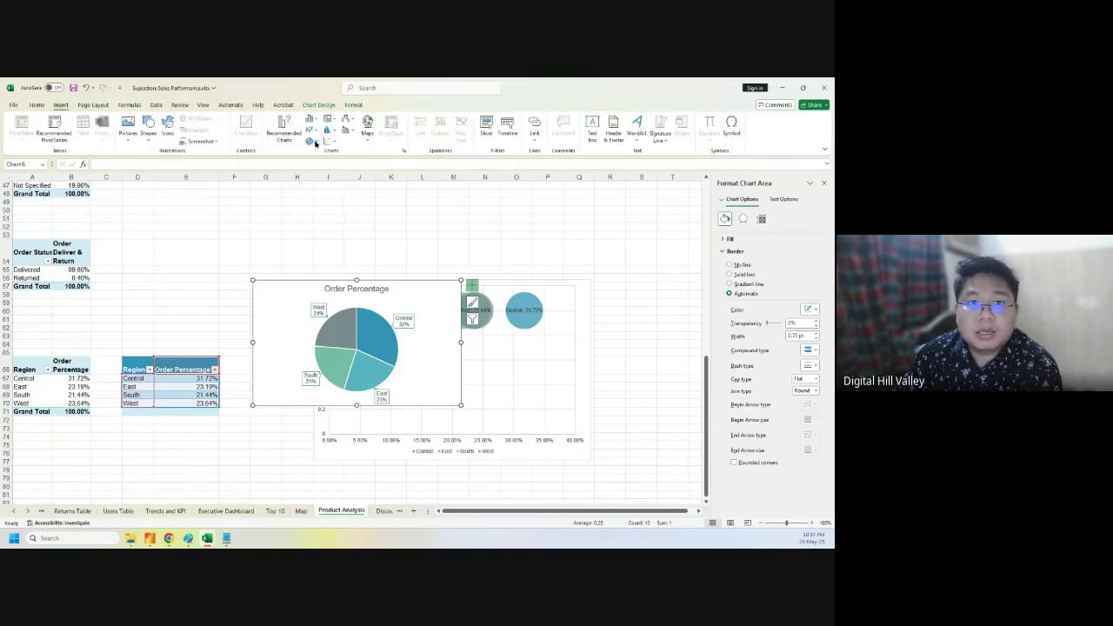
click(314, 142)
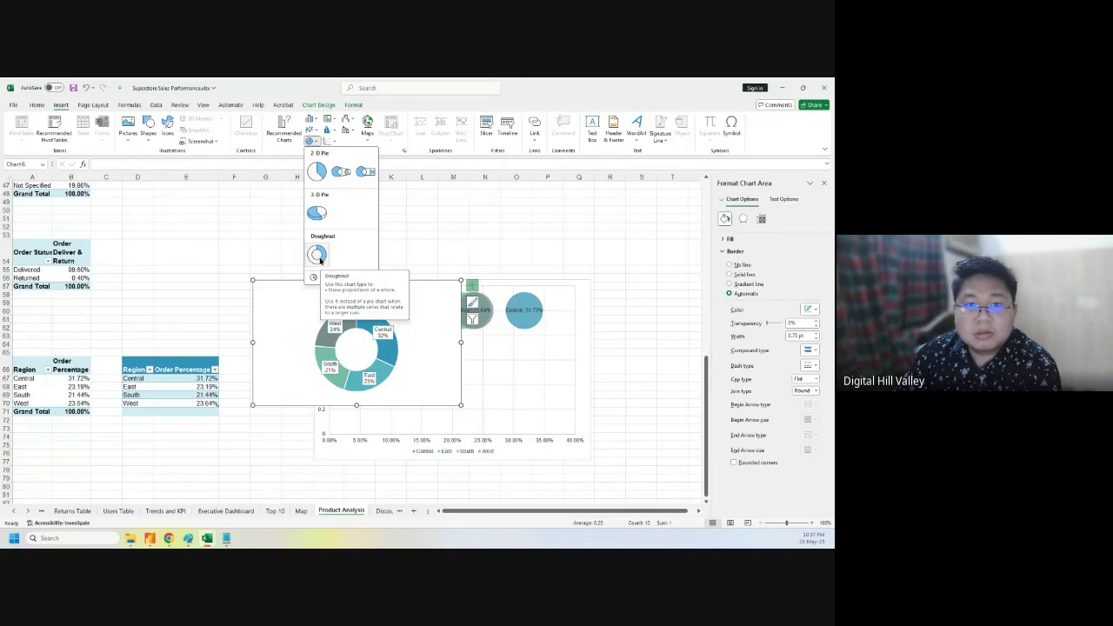
click(319, 257)
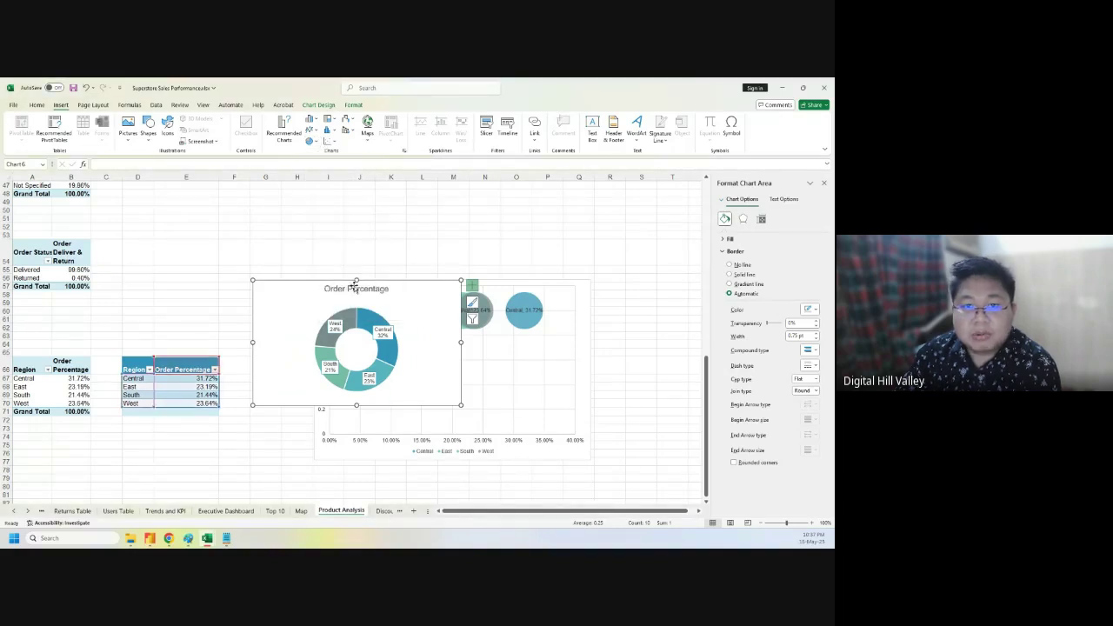
- Drag the Central, West, South and East labels outside the doughnut ring
click(396, 329)
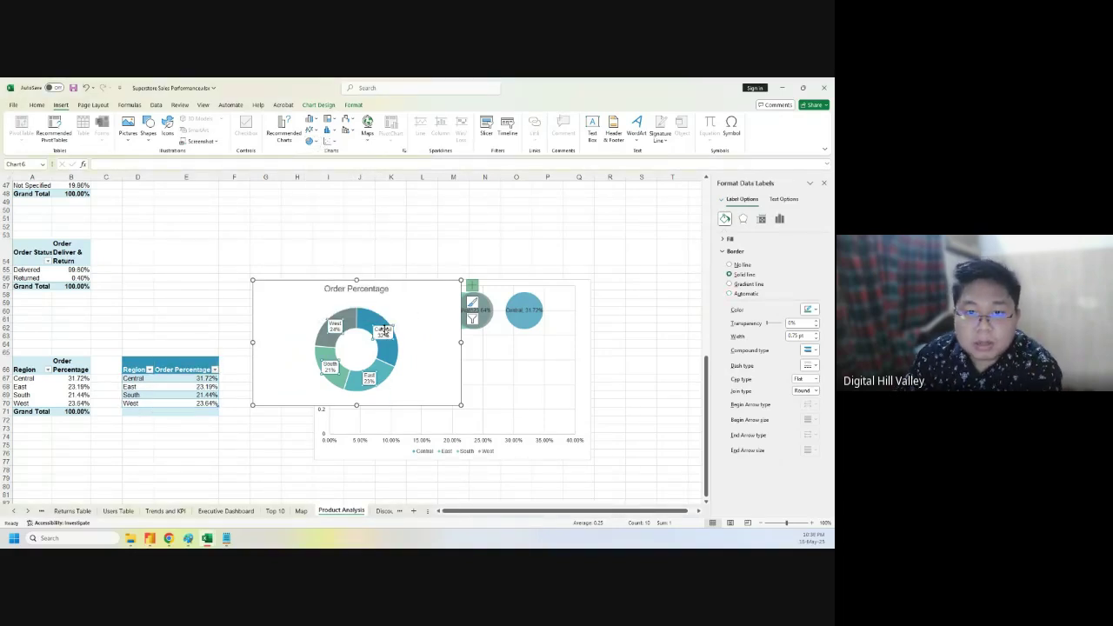
drag(394, 322, 410, 314)
click(334, 325)
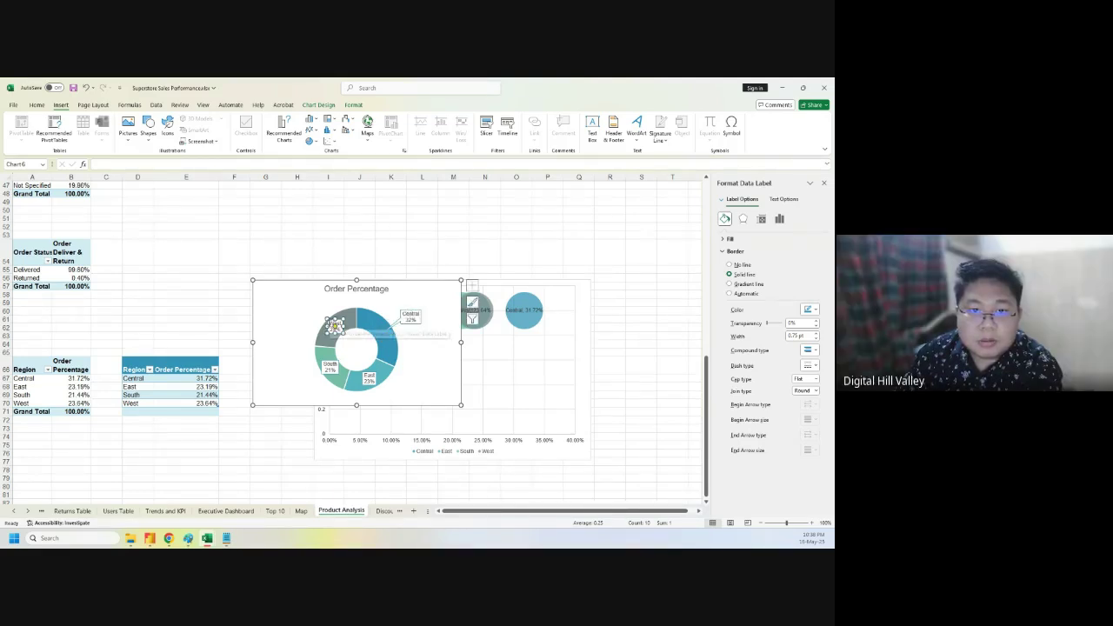
drag(334, 326, 304, 311)
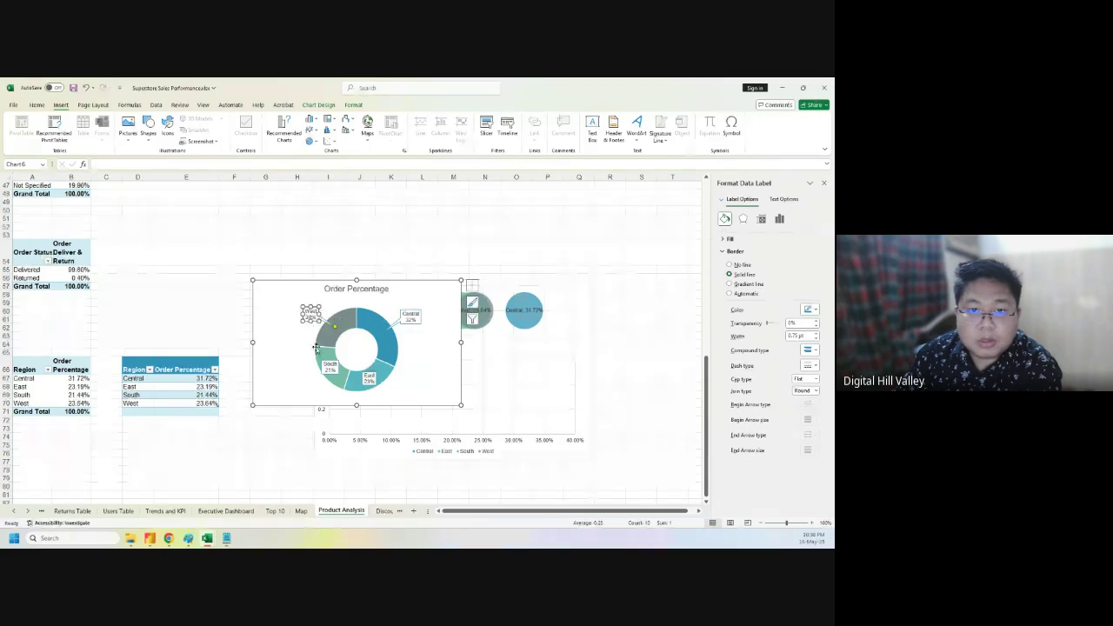
click(329, 365)
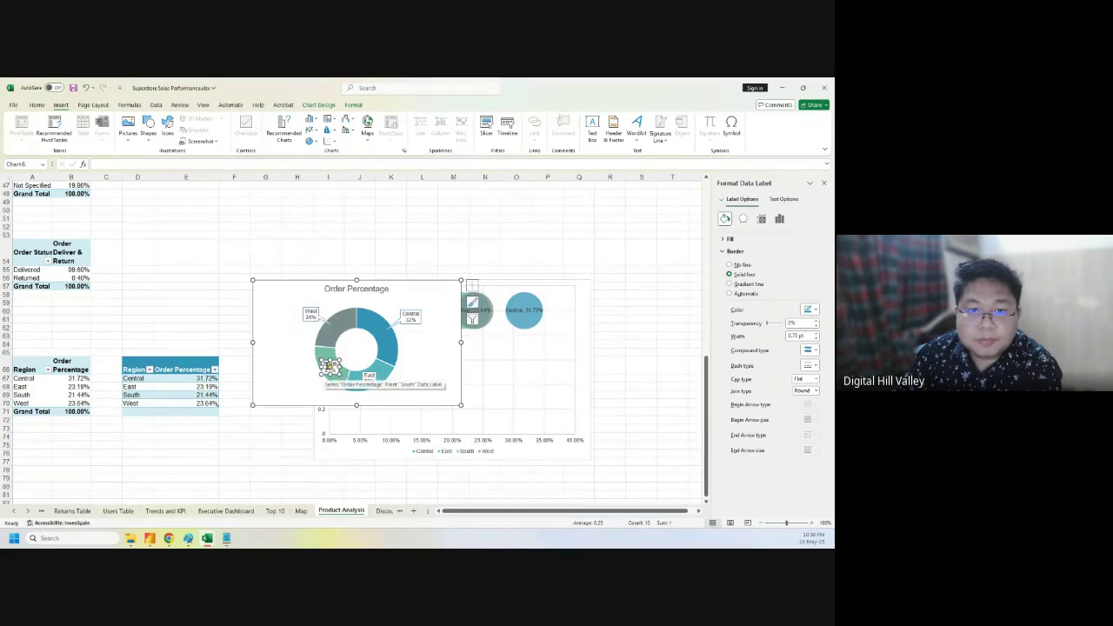
drag(328, 366, 289, 362)
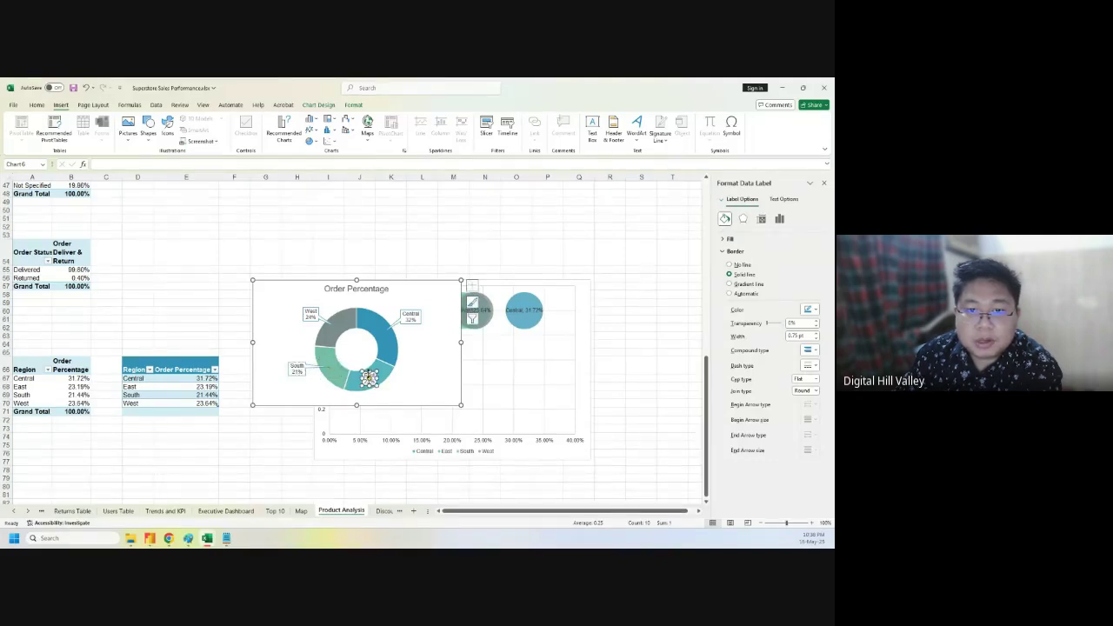
drag(369, 376, 406, 382)
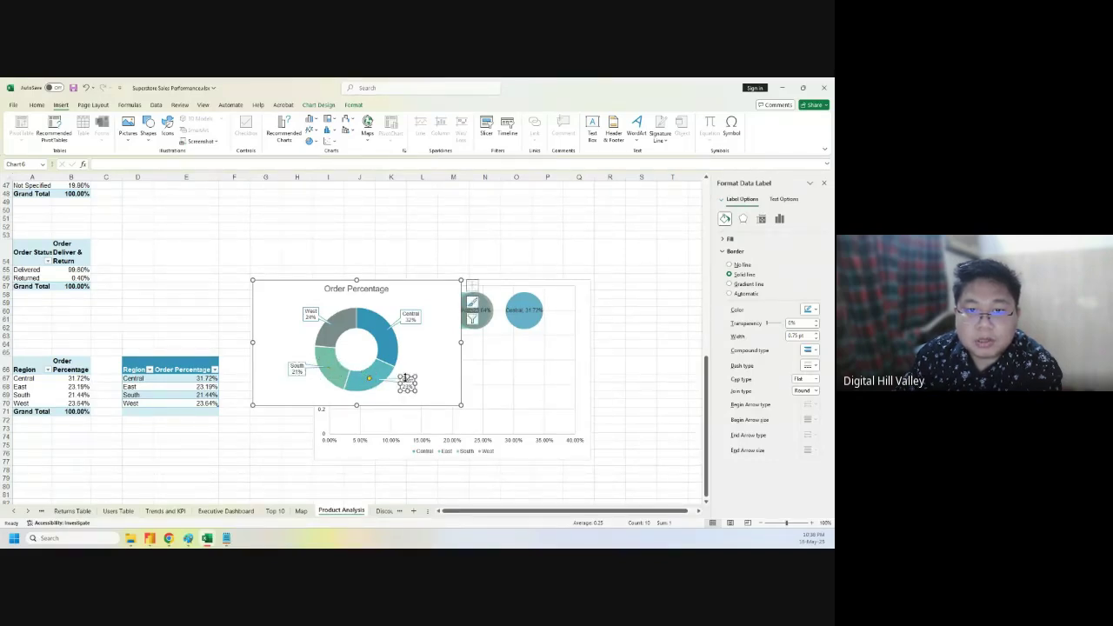
- Move the doughnut chart up and left, then remove it from this sheet to relocate it
click(436, 358)
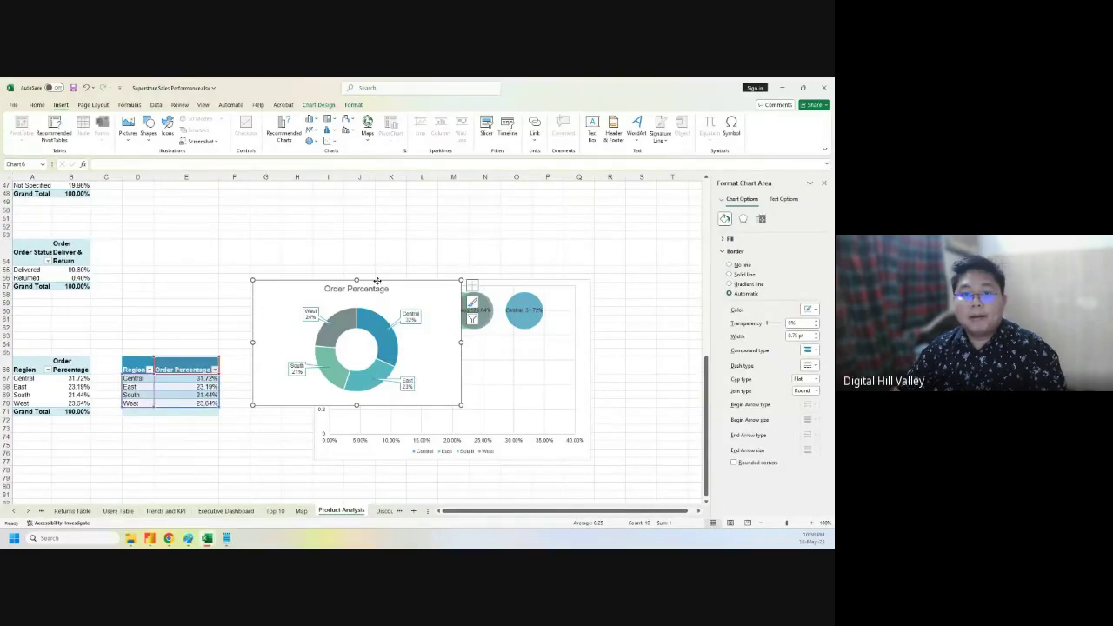
drag(376, 283, 365, 211)
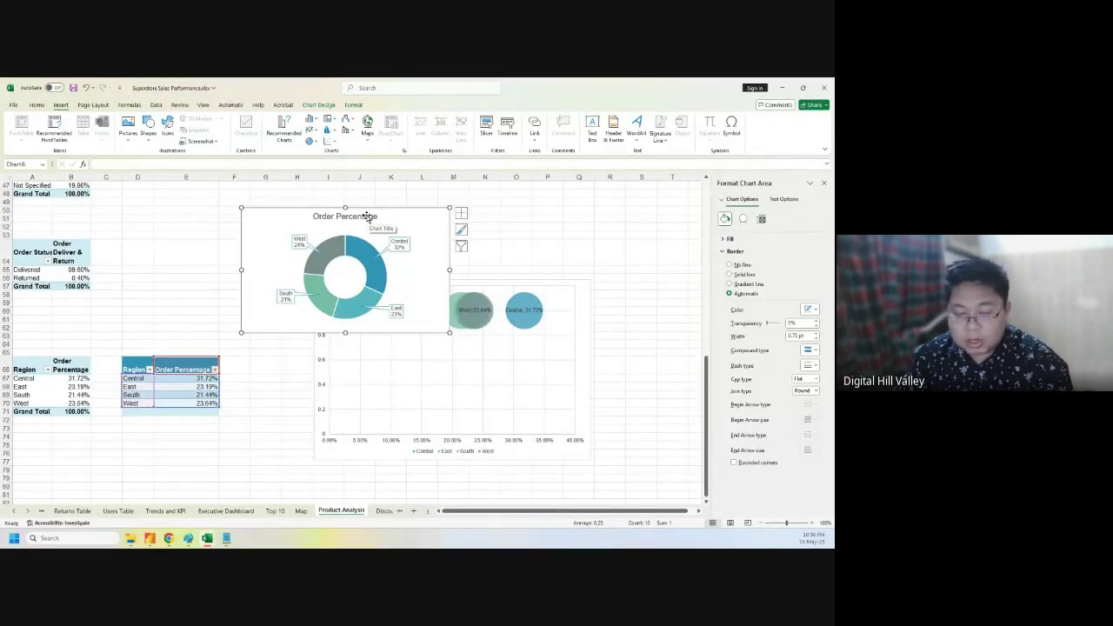
key(Delete)
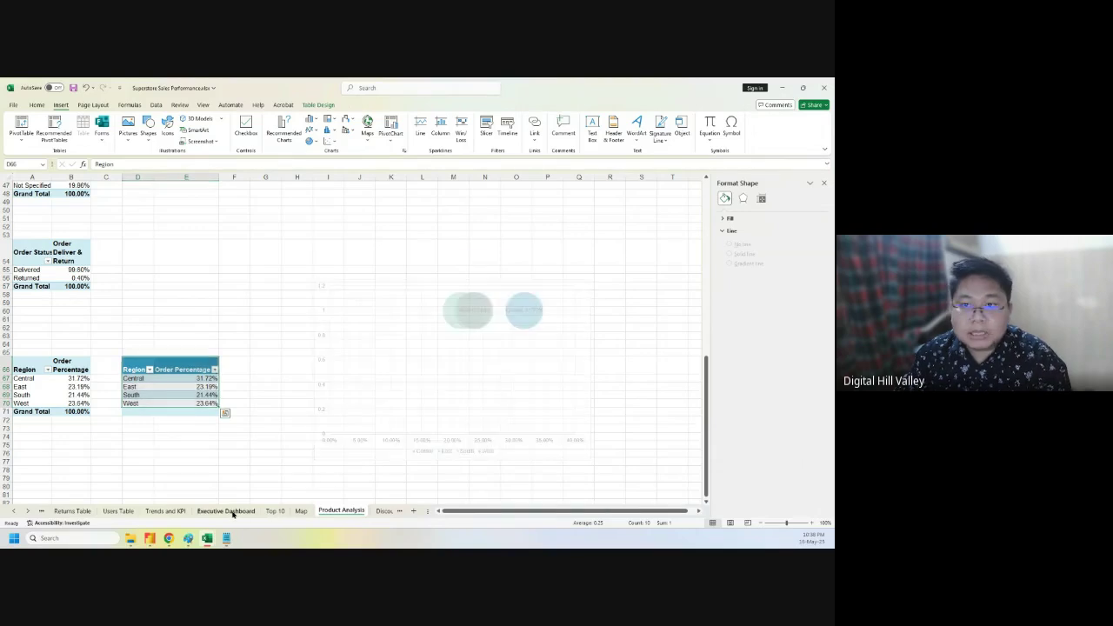
- Paste the Order Percentage chart at O7 on the Executive Dashboard, right of the Top 10 table
click(226, 510)
click(823, 182)
click(687, 233)
key(ctrl+v)
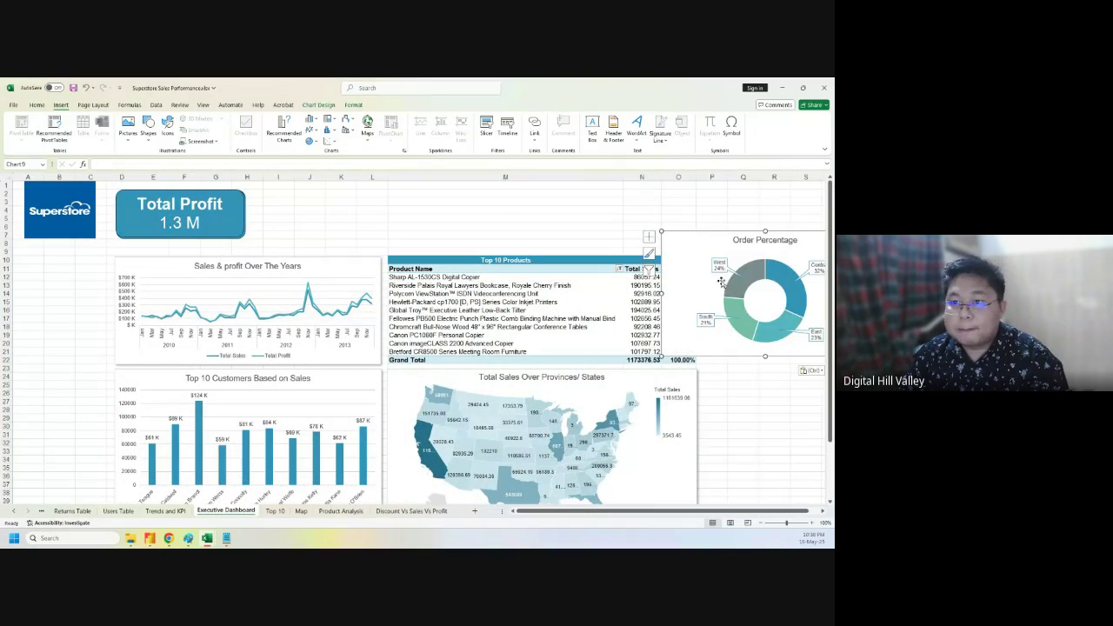
drag(663, 295, 731, 294)
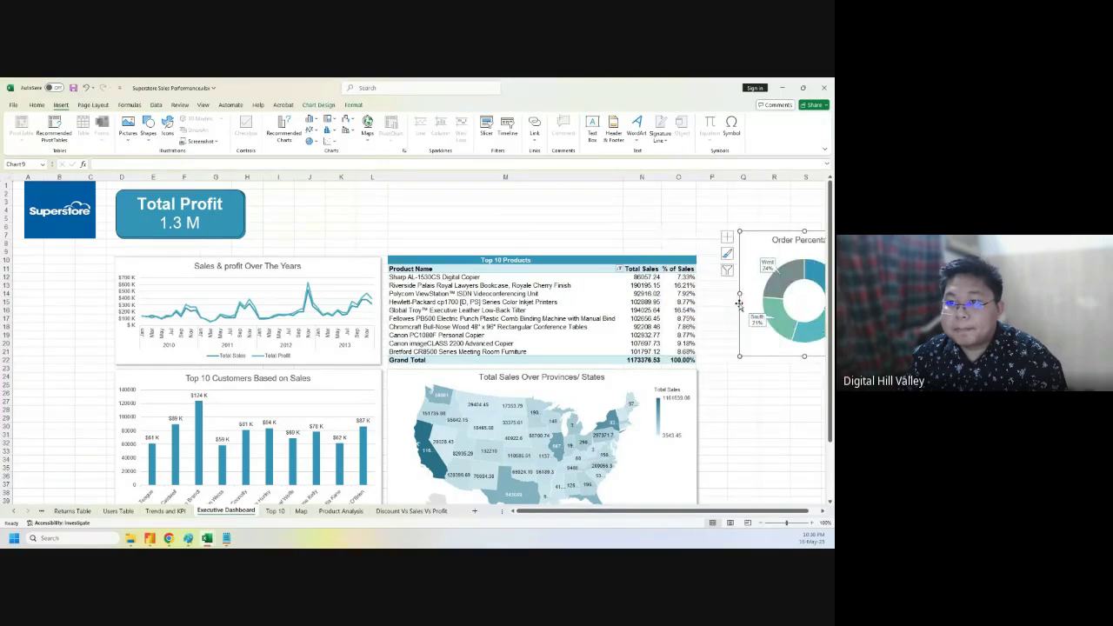
drag(731, 255, 709, 265)
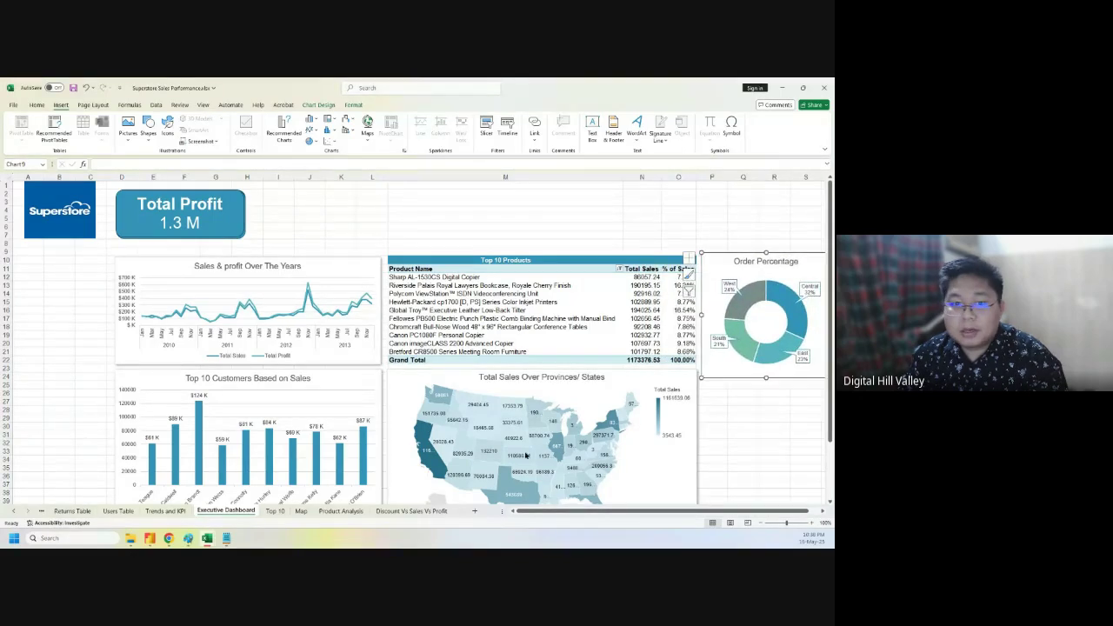
drag(553, 513, 515, 518)
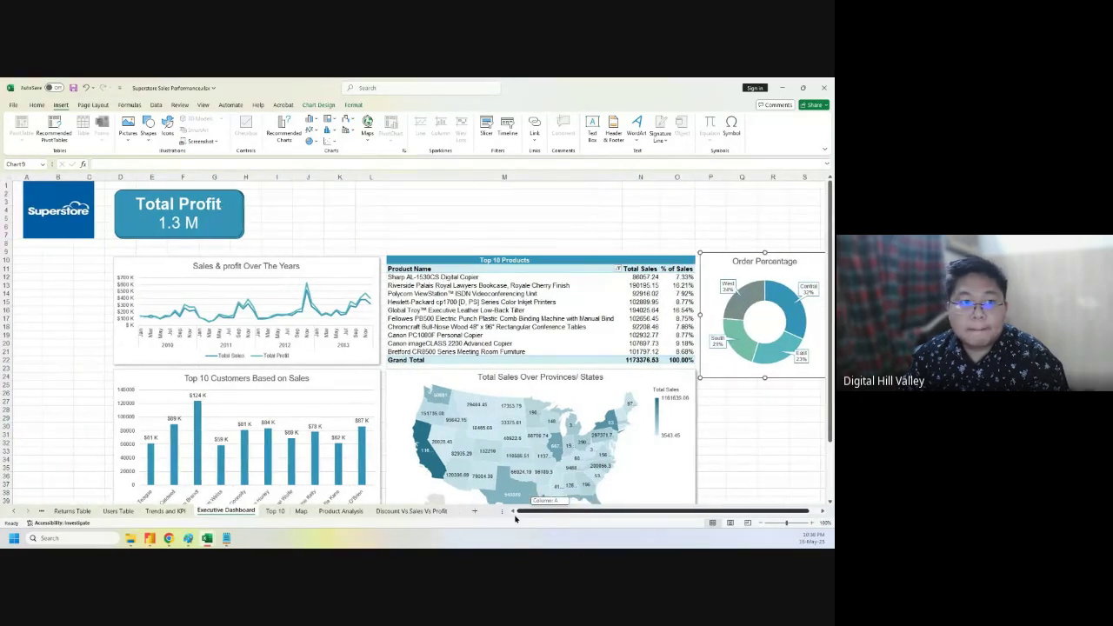
- Delete two empty columns starting at column B to shift the dashboard left
click(59, 176)
right_click(59, 177)
click(99, 278)
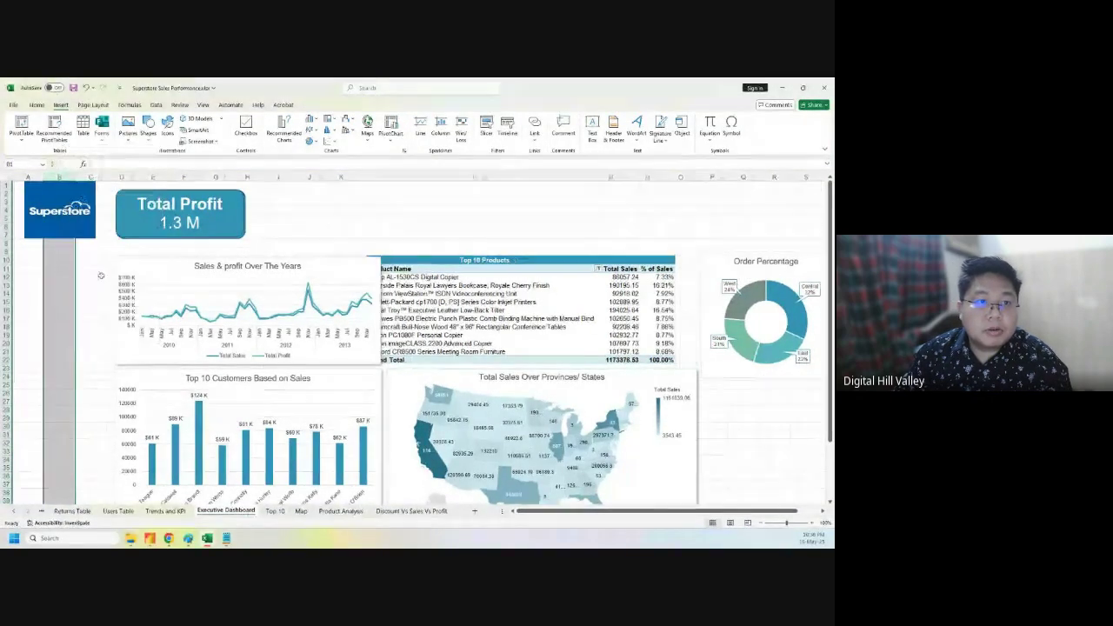
right_click(59, 176)
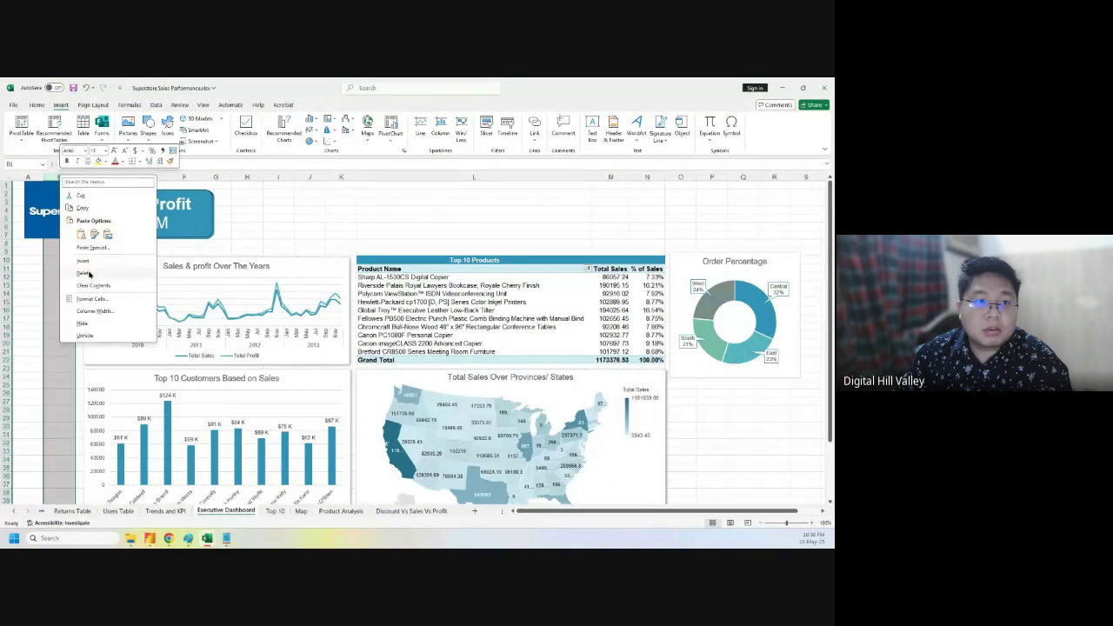
click(94, 263)
click(377, 213)
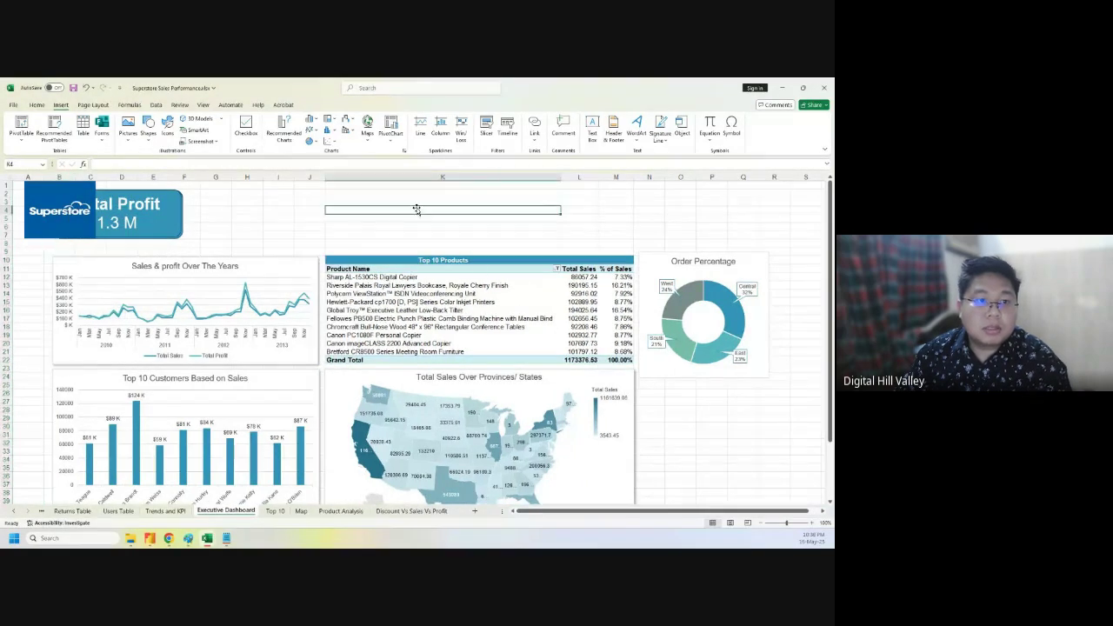
- Widen the Order Percentage chart, nudge it lower and make it slightly shorter
click(759, 253)
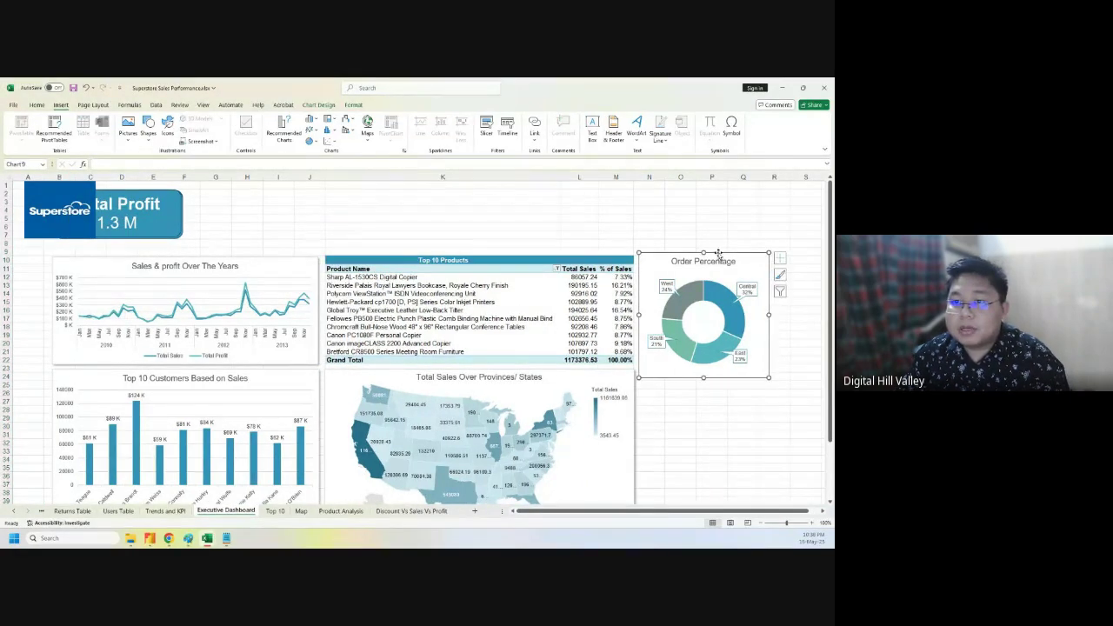
drag(769, 315, 804, 316)
drag(719, 252, 723, 258)
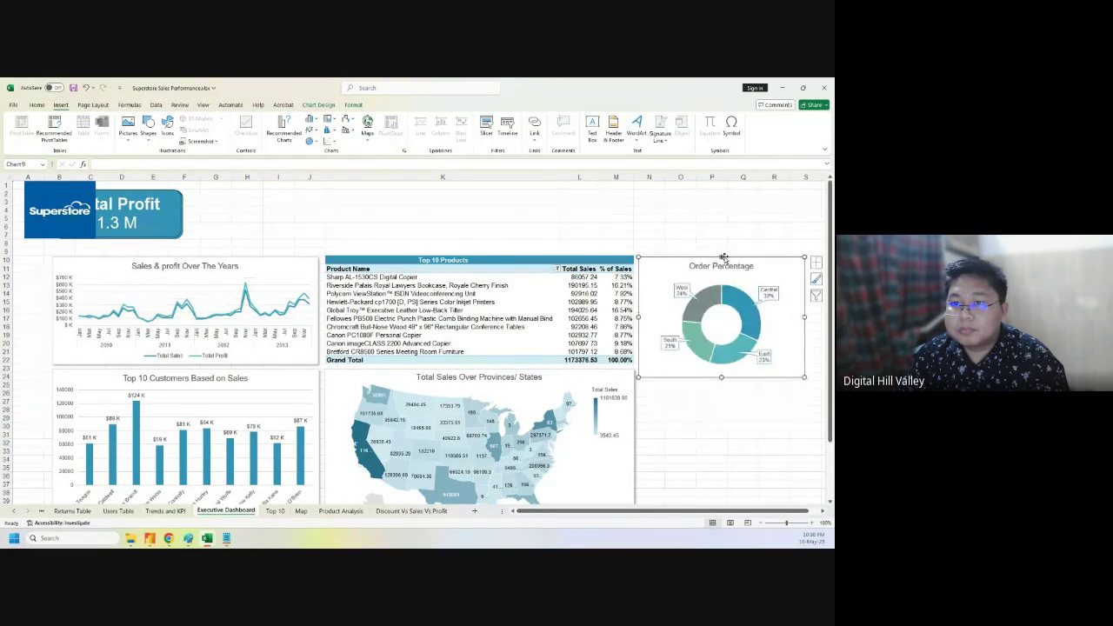
drag(721, 376, 730, 365)
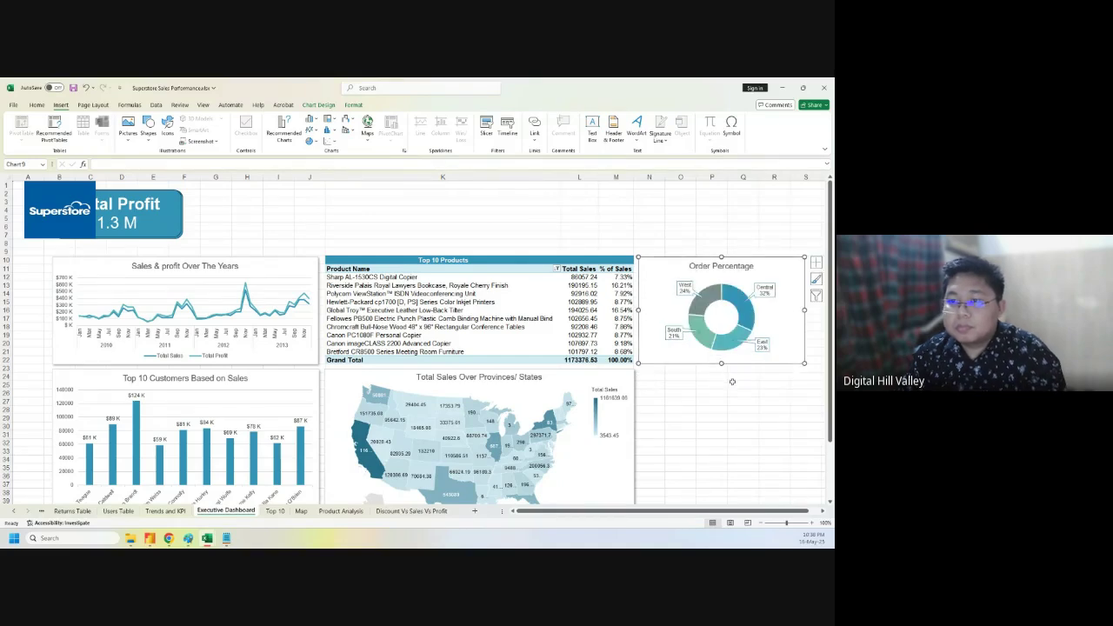
click(736, 384)
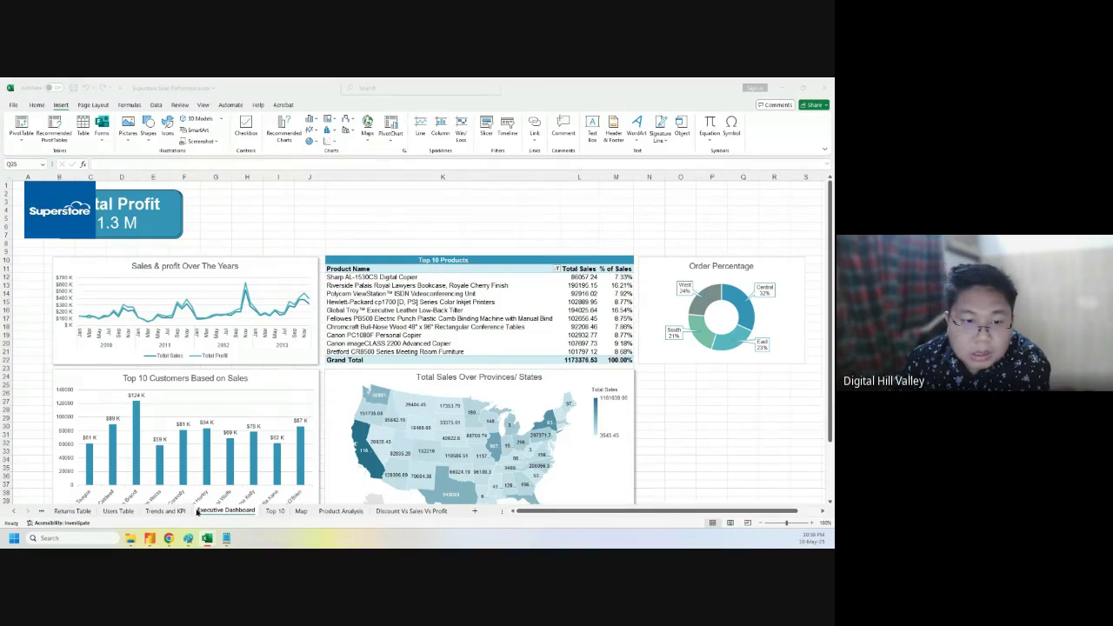
- View the Top 10 sheet's pivot tables
click(272, 511)
click(174, 377)
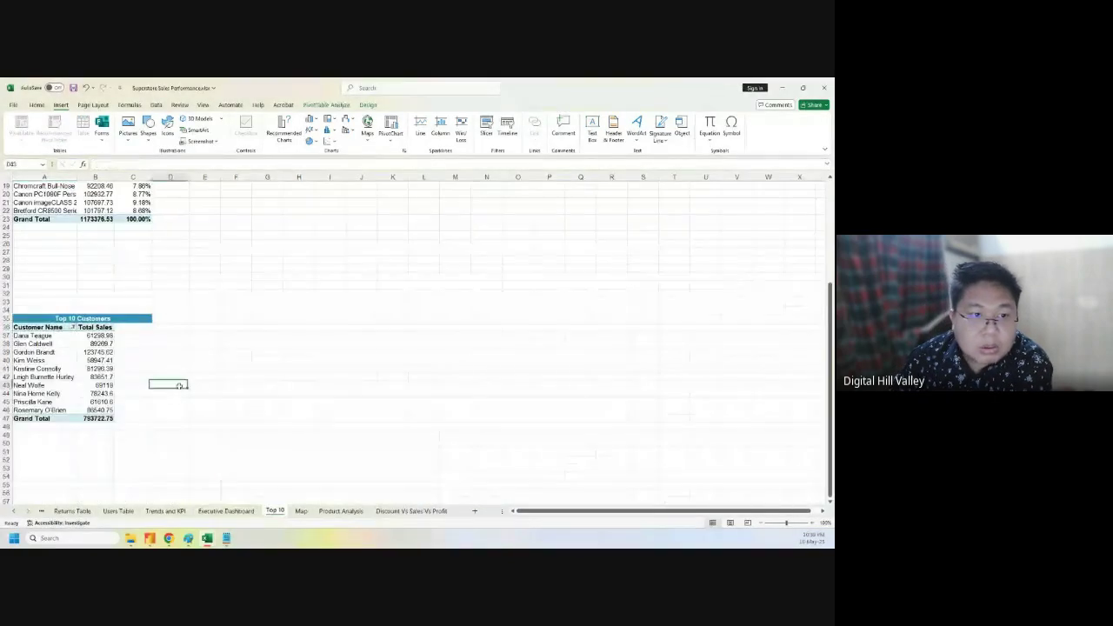
scroll(308, 452, up, 6)
- Open the Product Analysis sheet and scroll through its pivot tables
click(340, 511)
scroll(280, 416, up, 4)
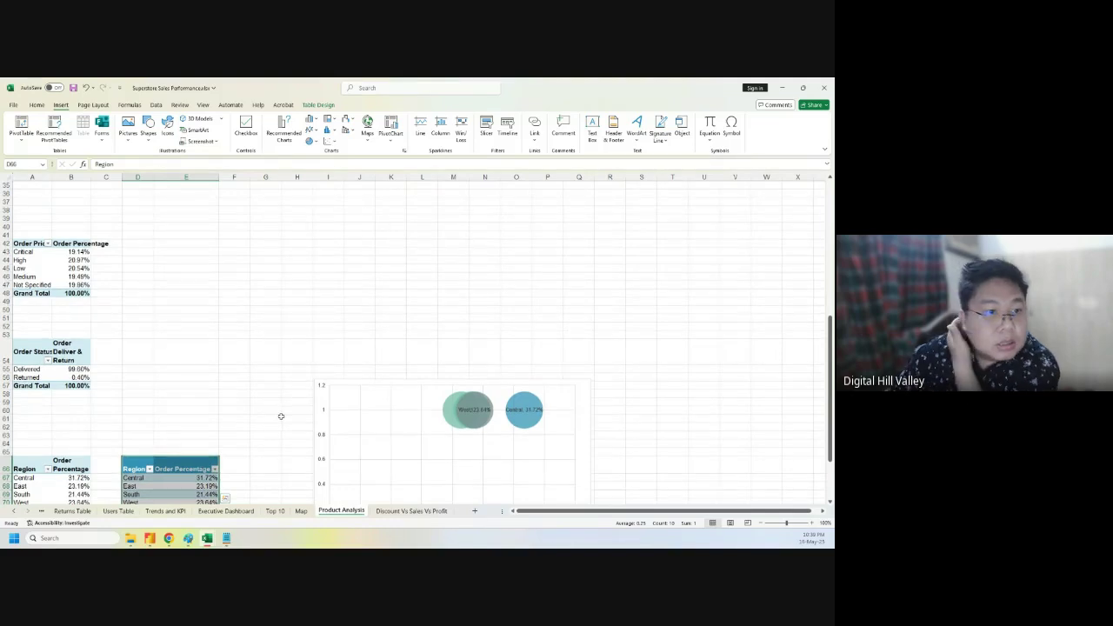
scroll(280, 416, up, 4)
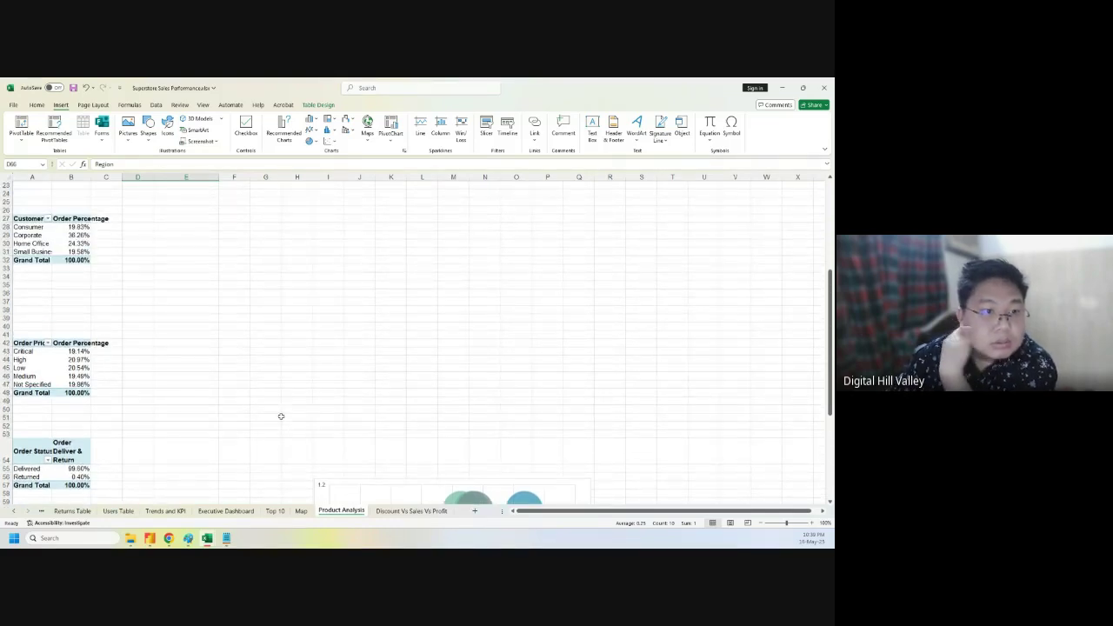
scroll(280, 416, up, 2)
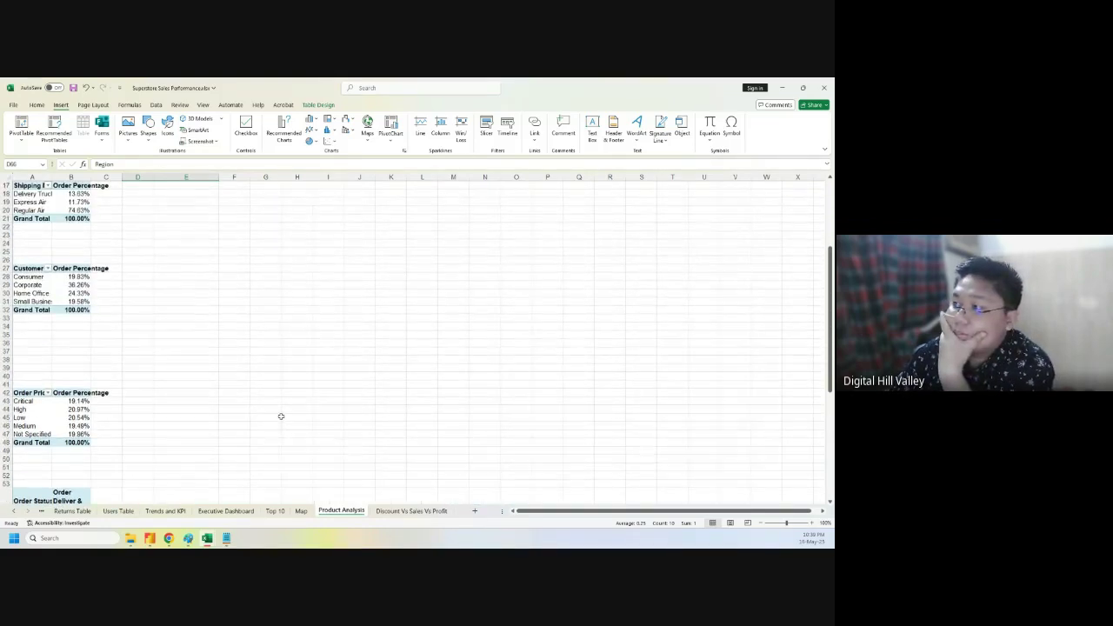
scroll(281, 417, up, 2)
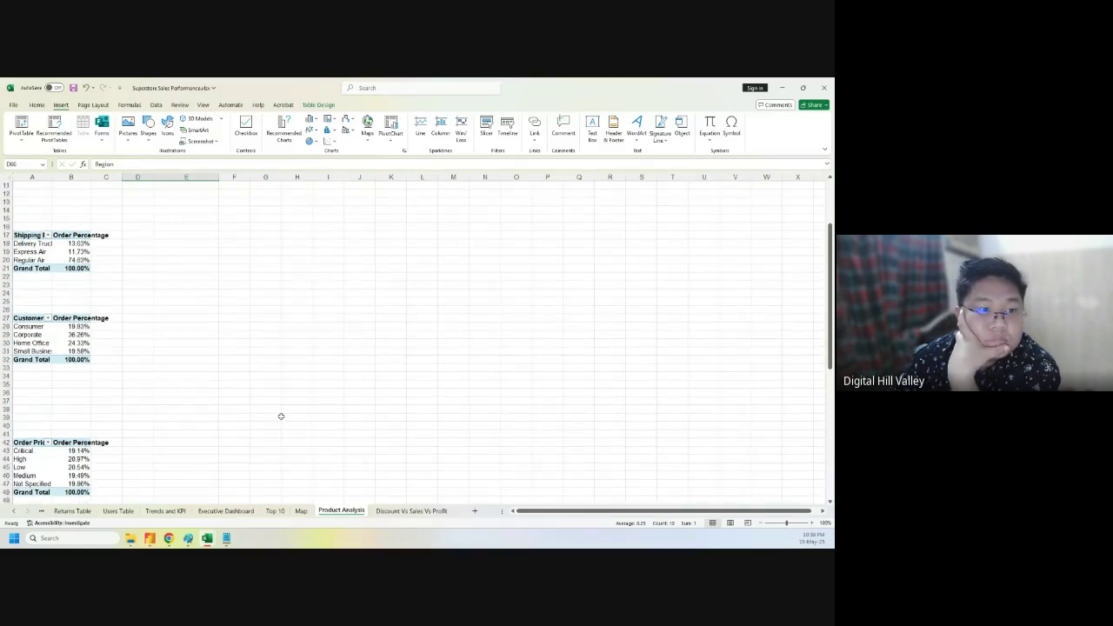
scroll(280, 416, up, 3)
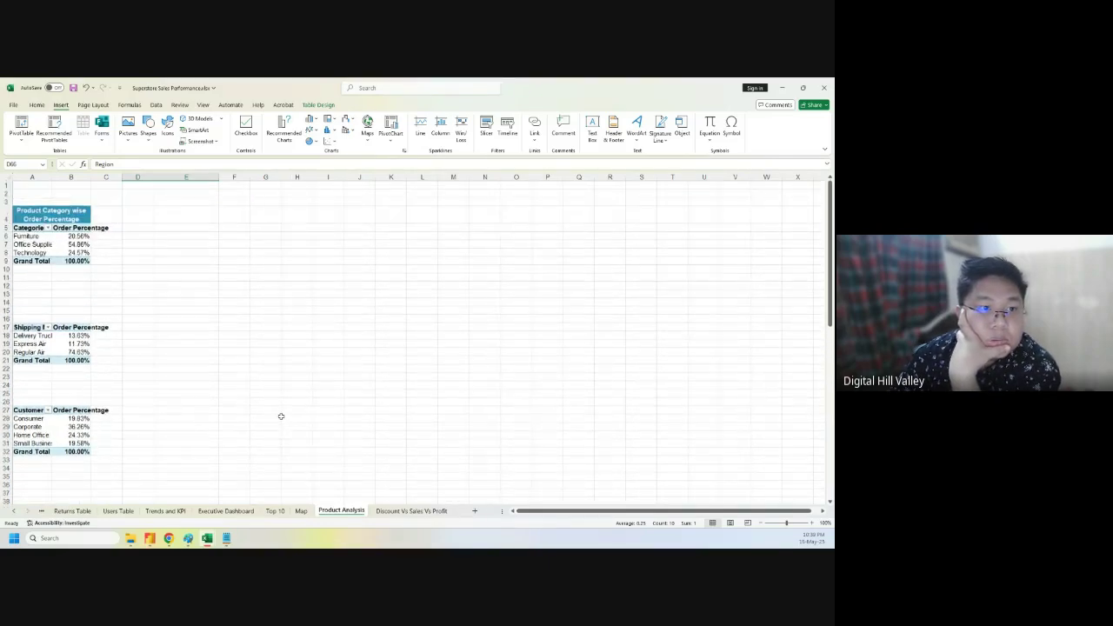
scroll(281, 416, down, 6)
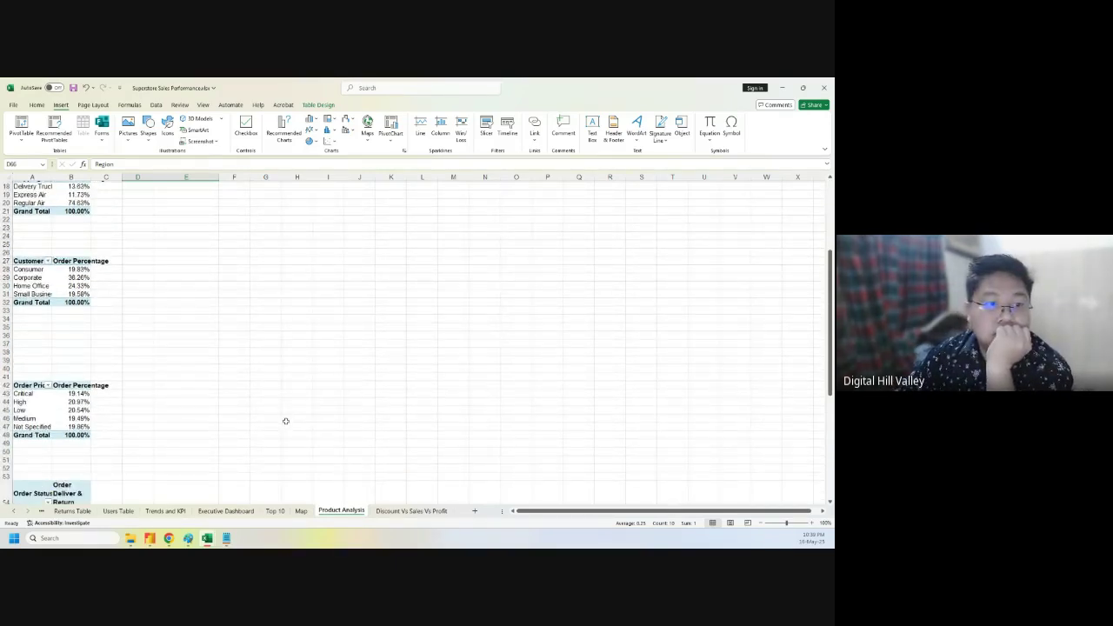
- Select the Order Priority pivot table, then the Delivery Truck entry in the shipping pivot
click(137, 467)
click(28, 385)
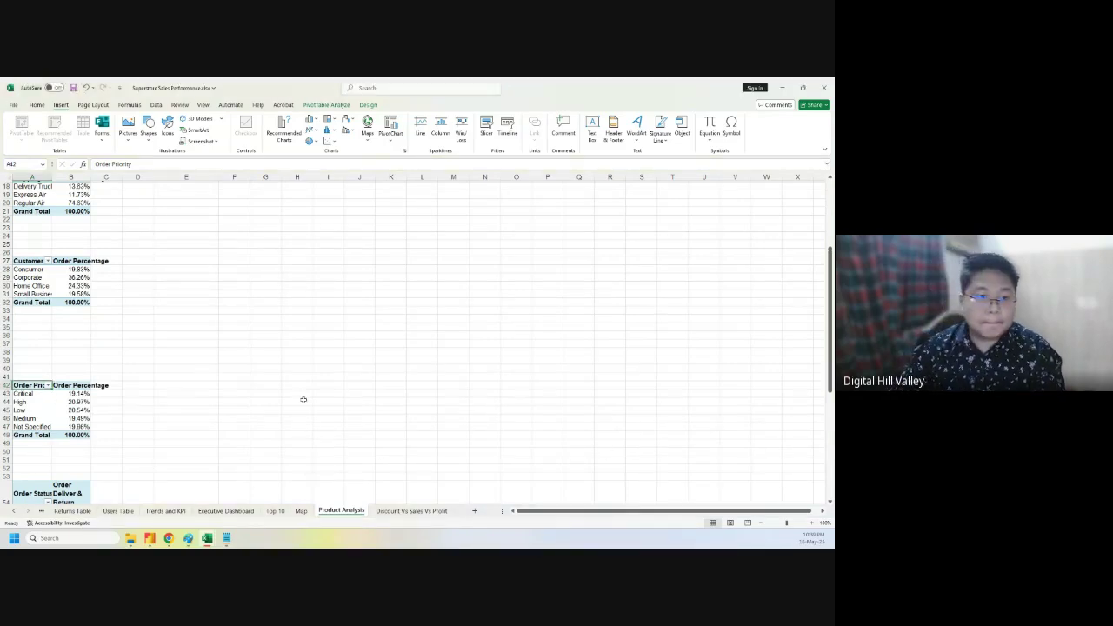
scroll(321, 429, down, 6)
scroll(321, 430, down, 4)
scroll(321, 429, up, 15)
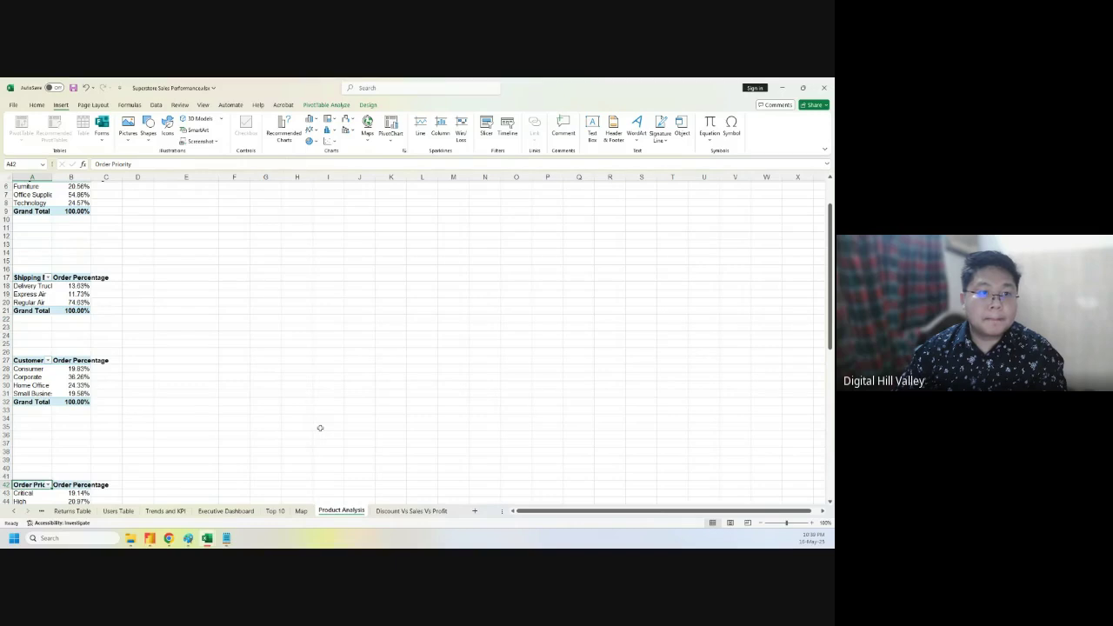
click(33, 286)
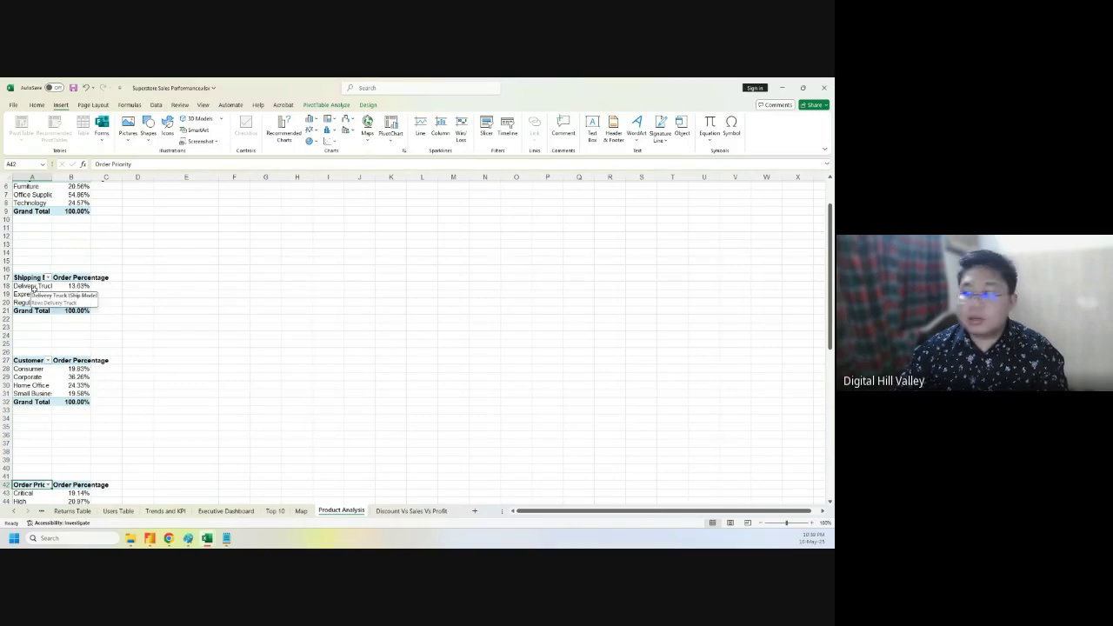
- Select the Customer Segment pivot table A27:B32 and insert a 2-D pie chart
drag(31, 370, 74, 388)
click(56, 385)
drag(29, 360, 87, 402)
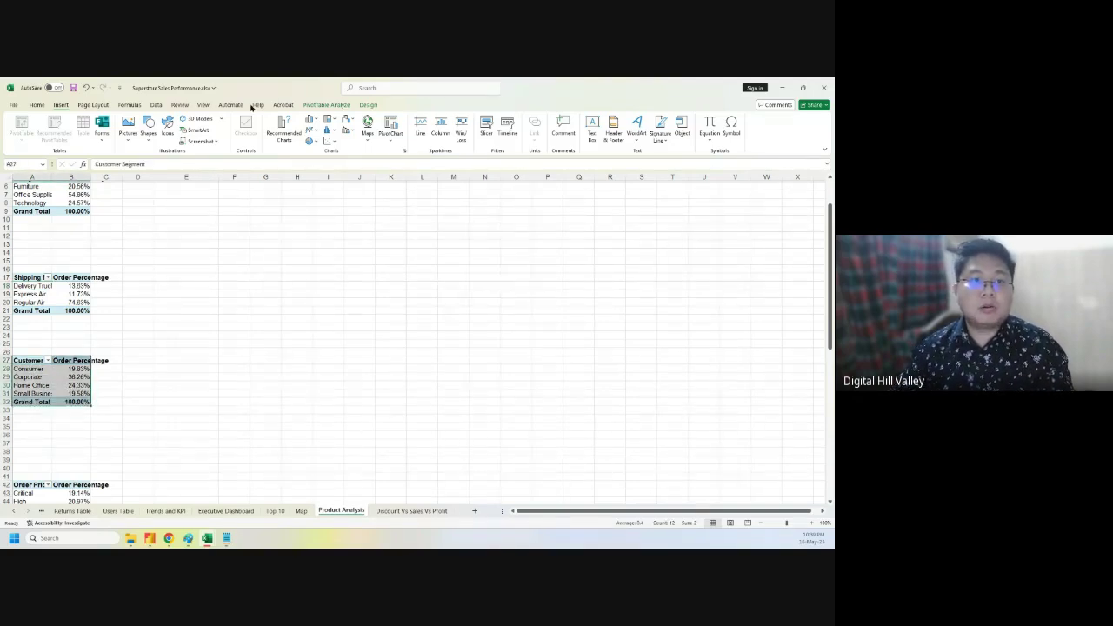
click(310, 141)
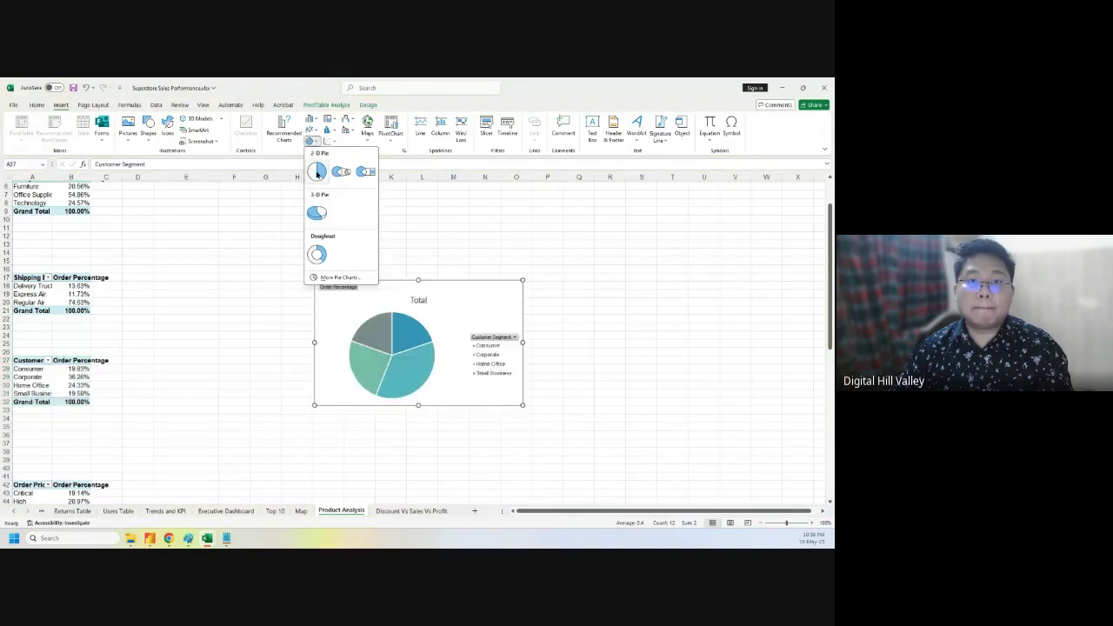
click(317, 172)
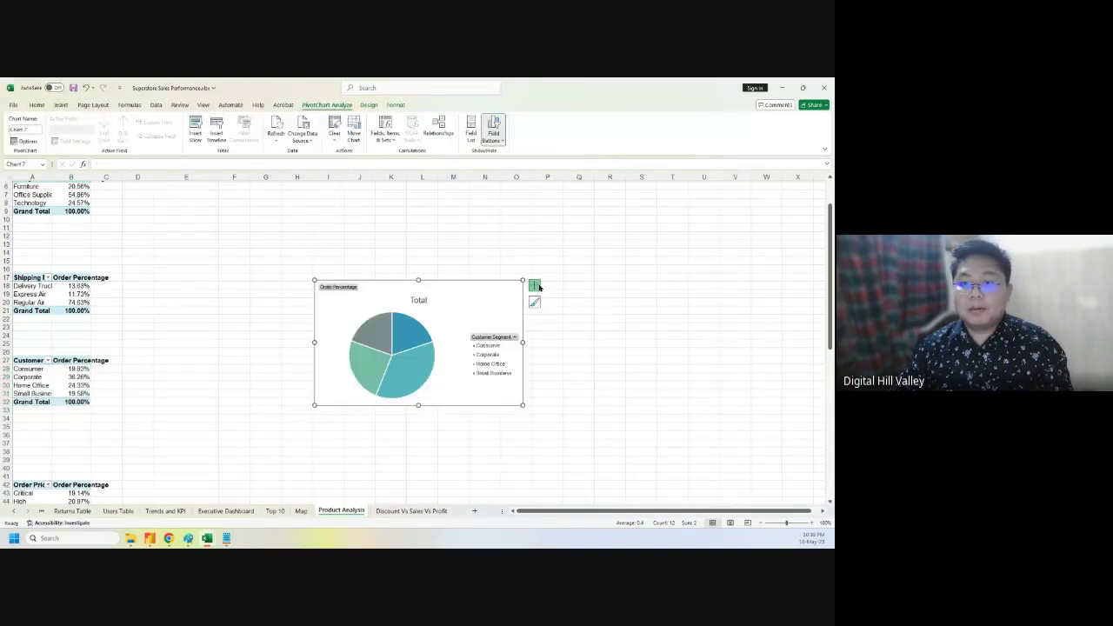
- Hide the pie's field buttons and add data labels, opening their full formatting options
click(496, 128)
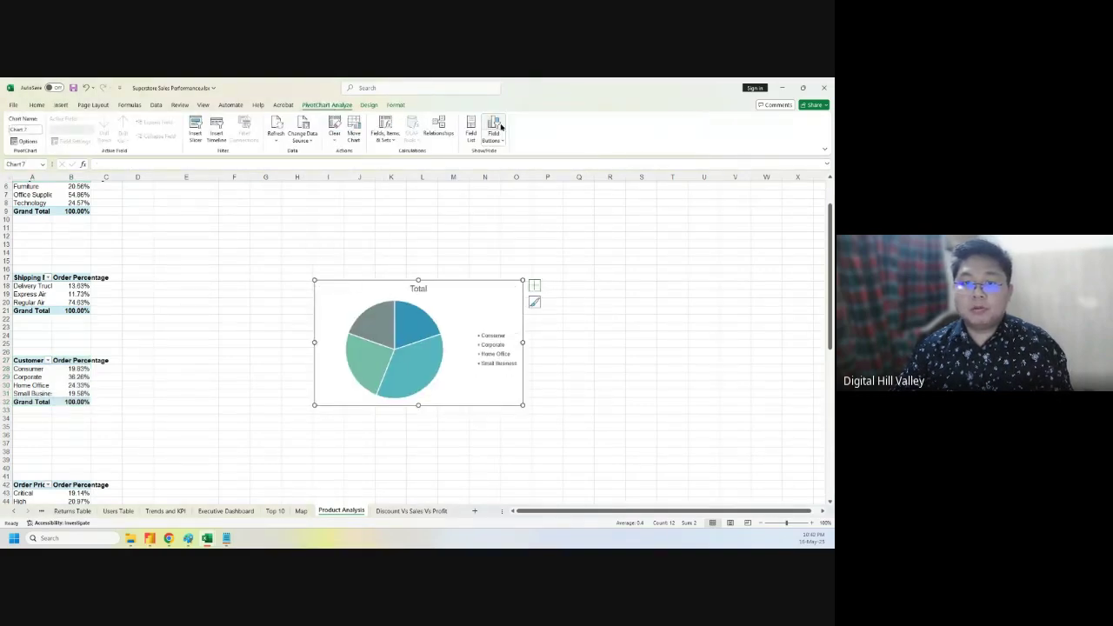
click(535, 285)
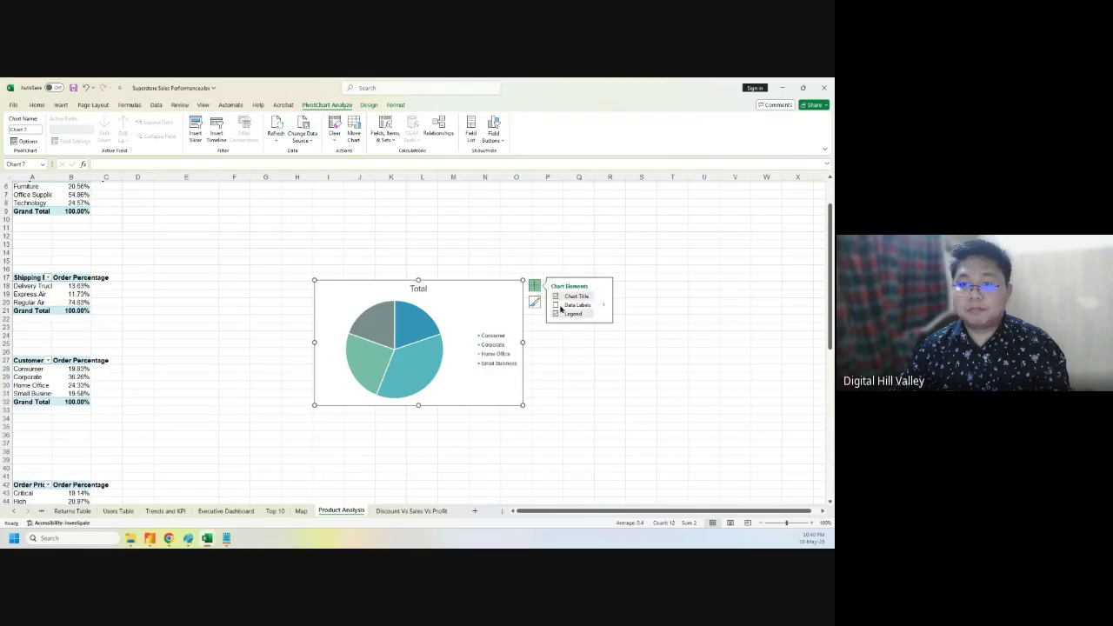
click(602, 306)
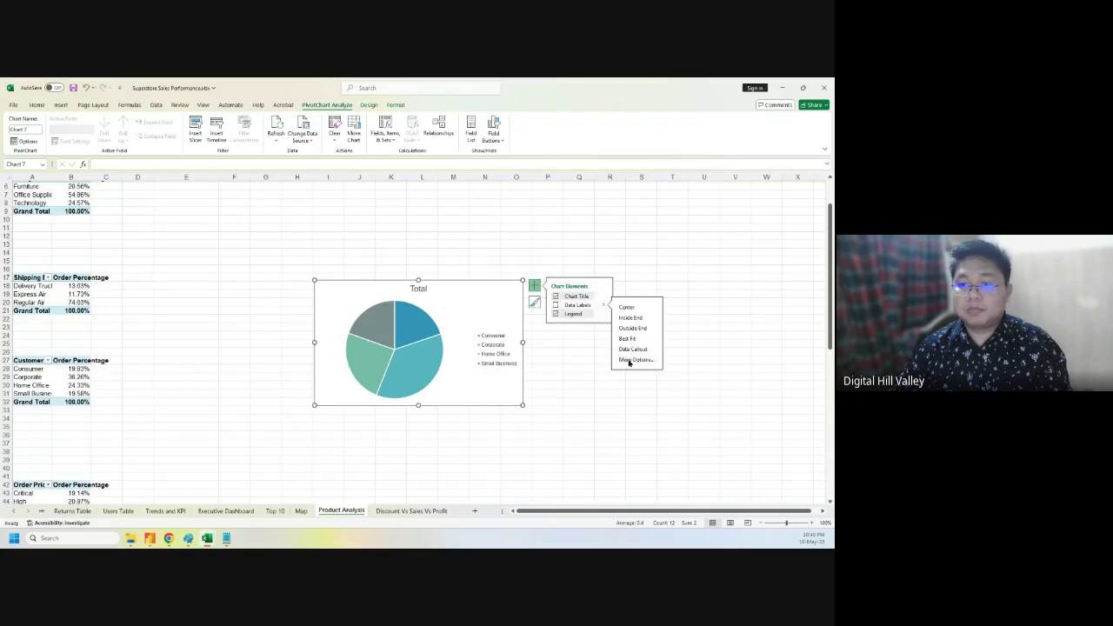
click(631, 351)
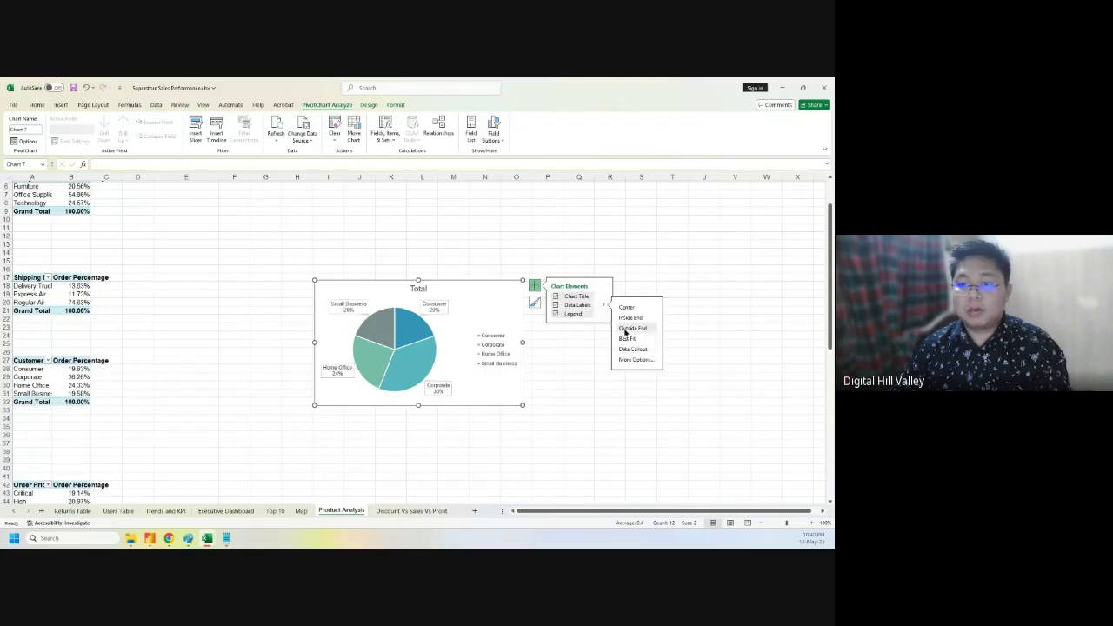
click(636, 360)
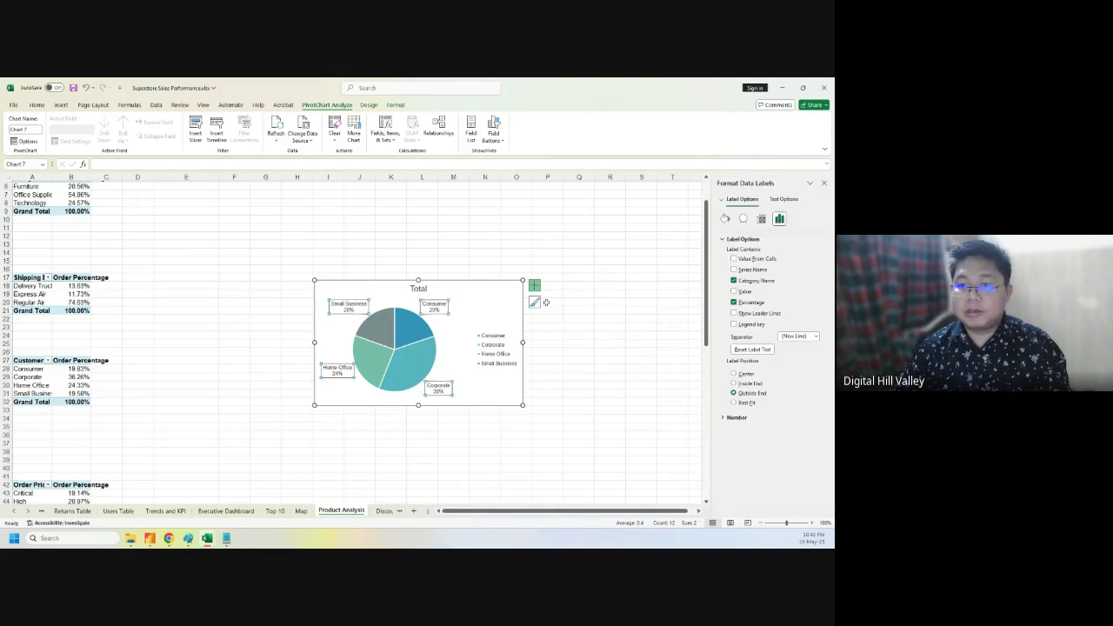
- Remove the legend and select the default 'Total' chart title text
click(534, 286)
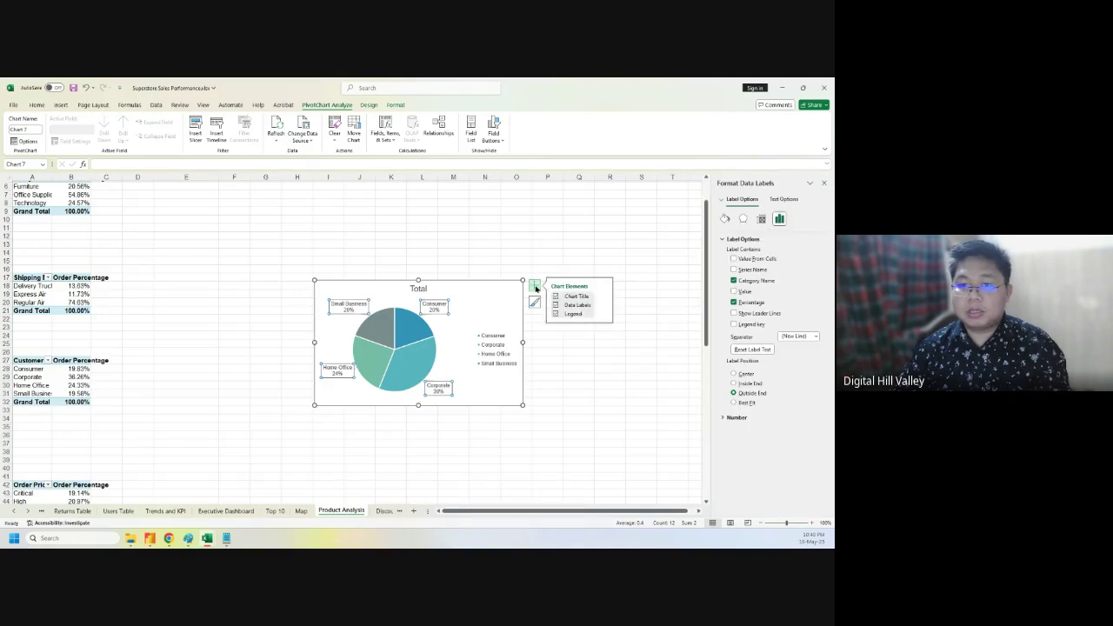
click(554, 314)
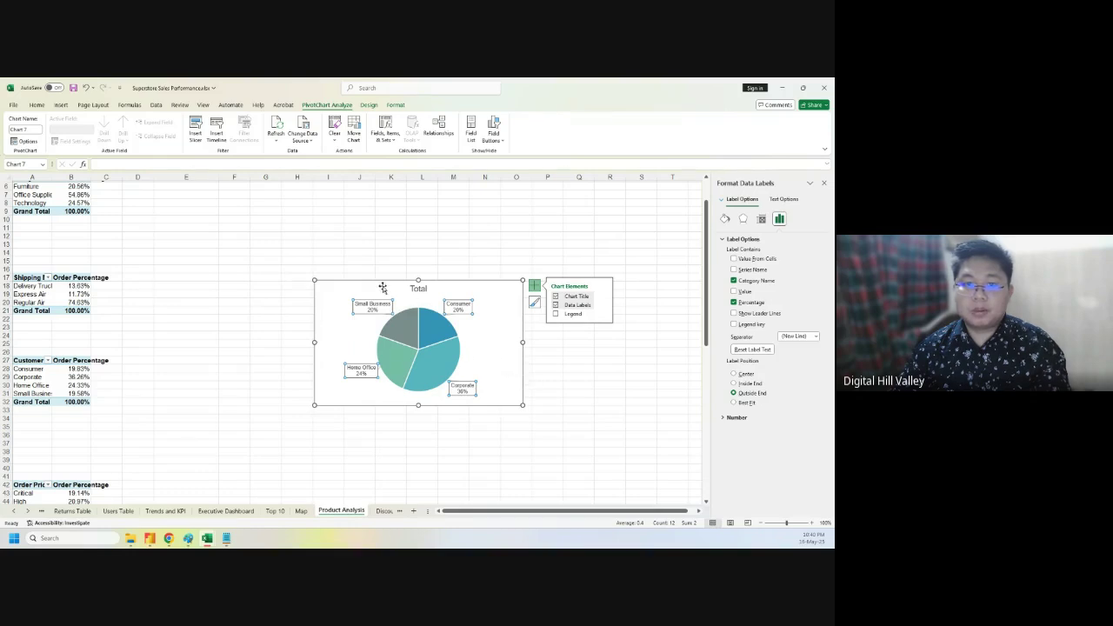
click(420, 288)
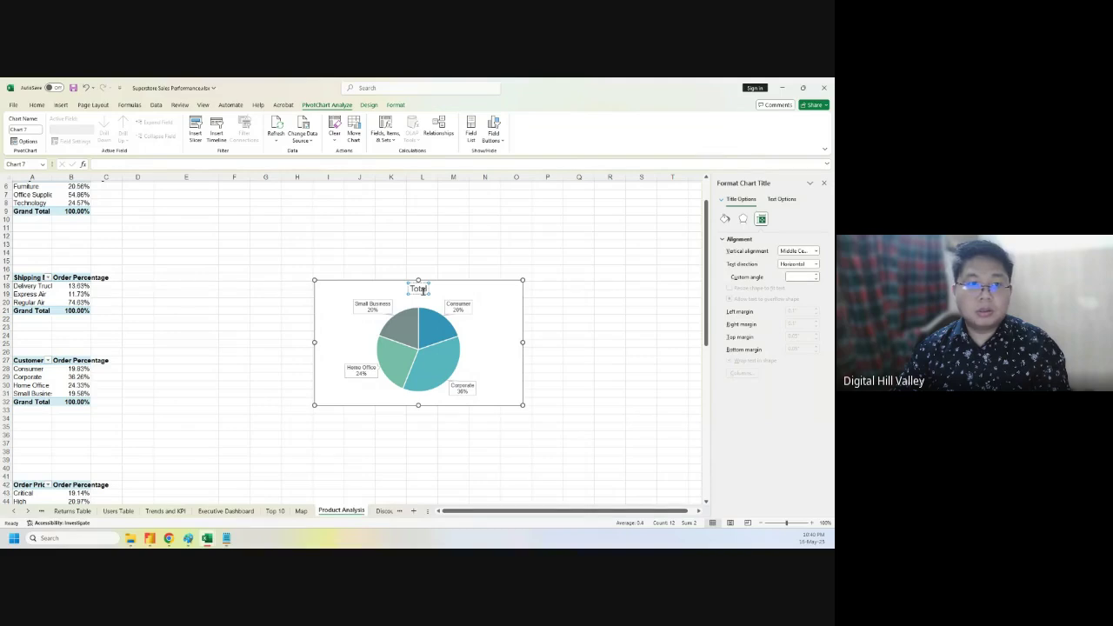
double_click(422, 289)
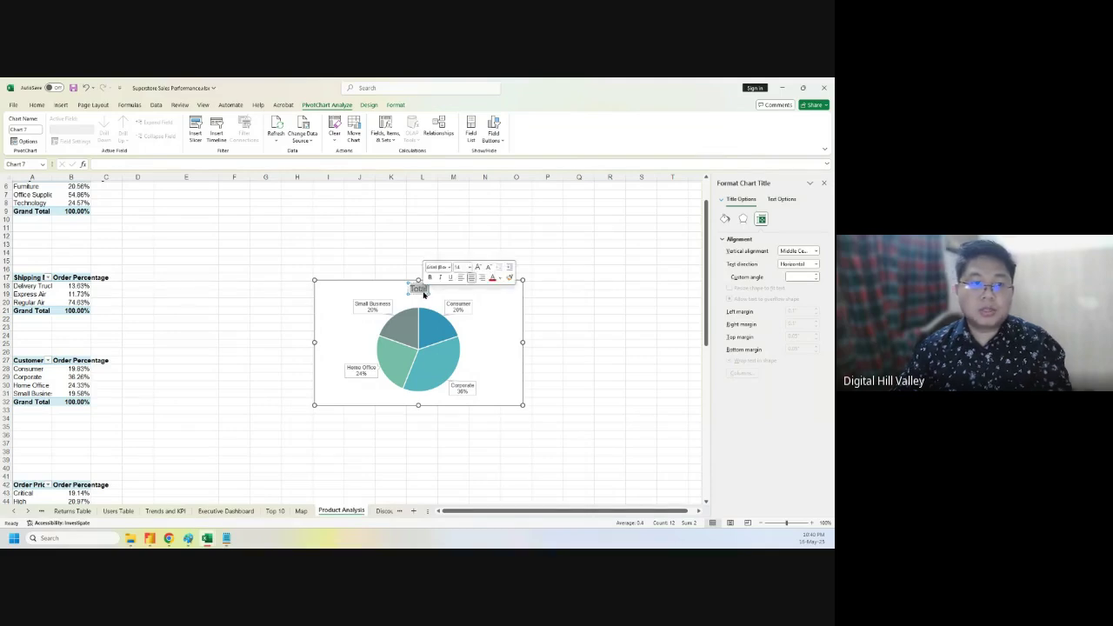
- Replace the 'Total' title with 'Customer Segmentation Wise Order Percentage' and reselect the chart
key(BackSpace)
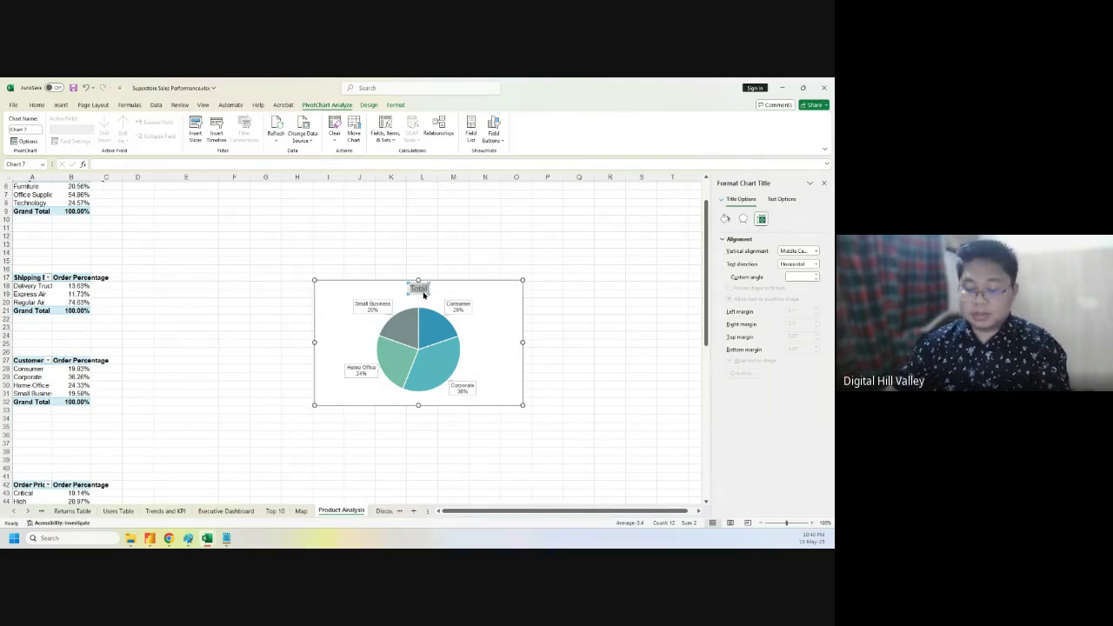
text(Customer)
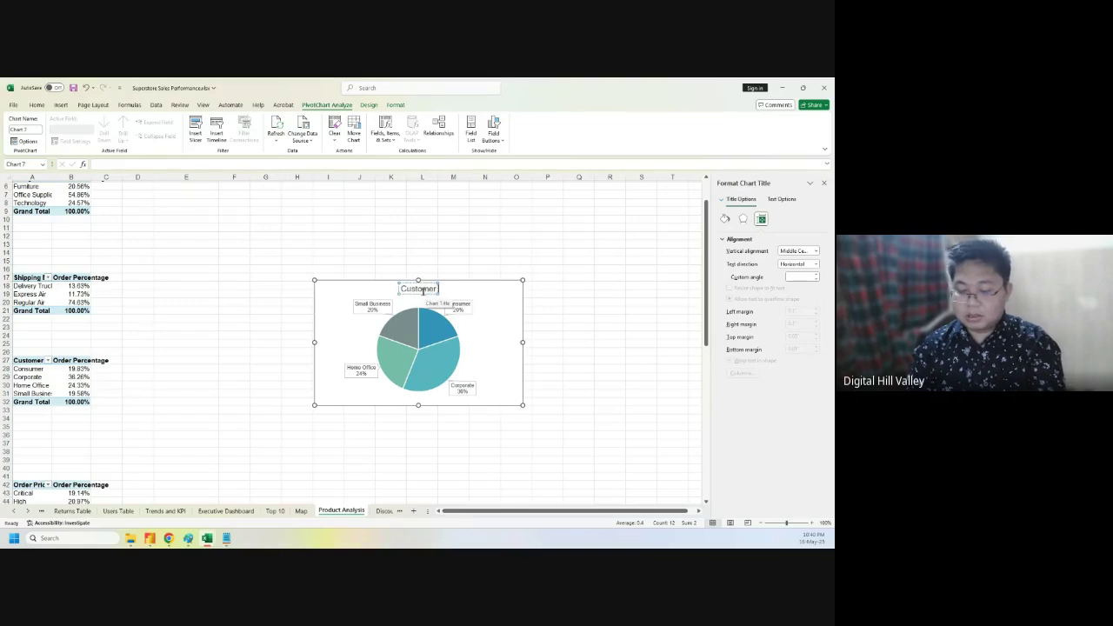
text( Segmenta)
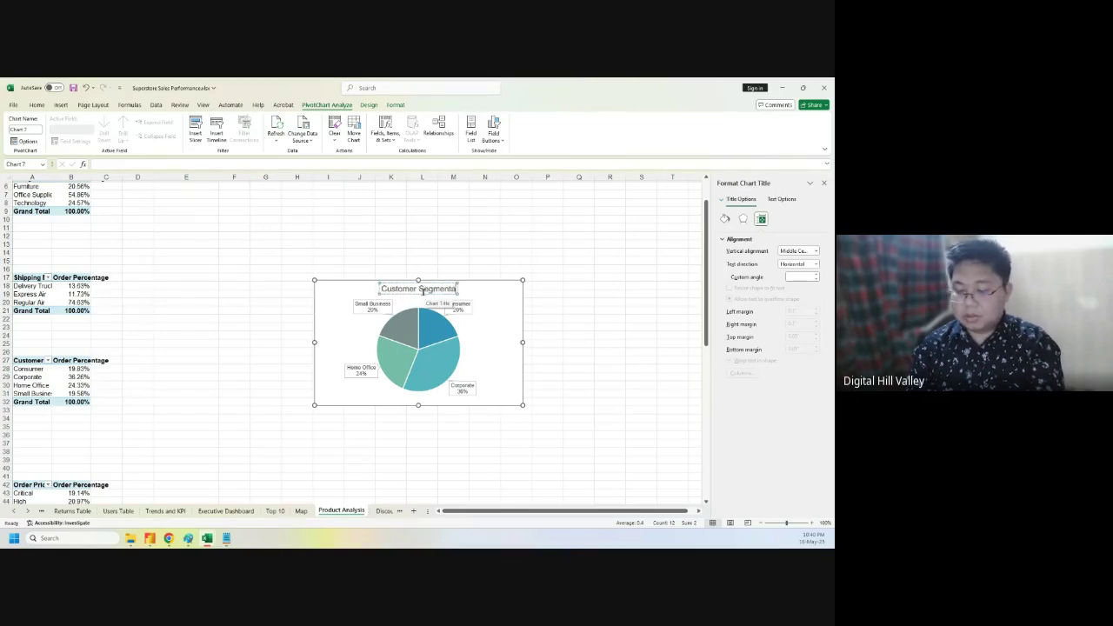
text(tion Wis)
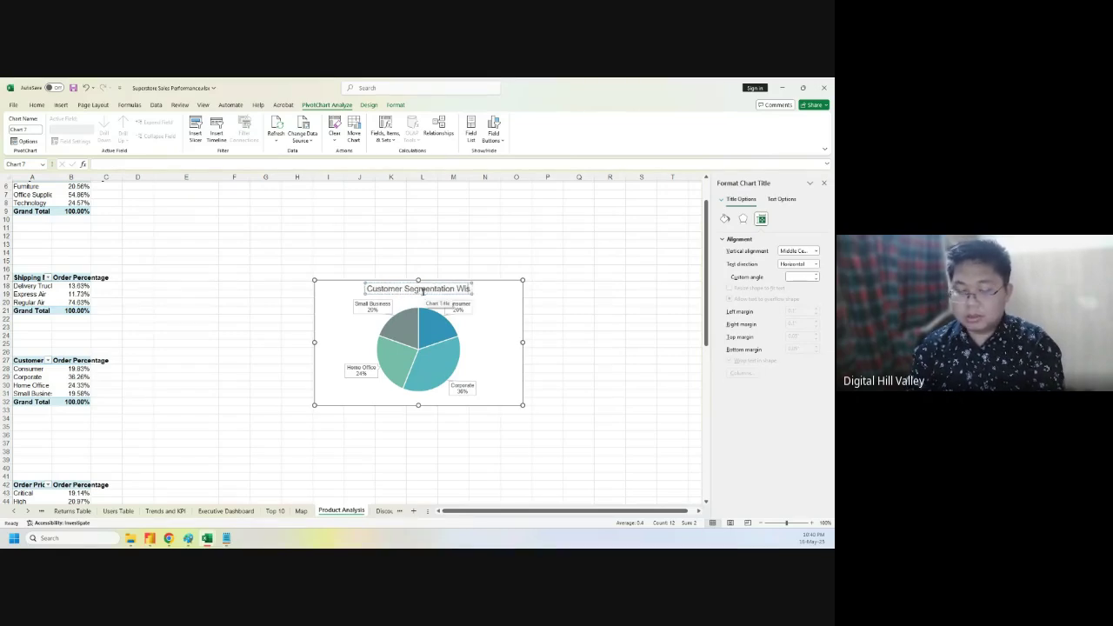
text(e Order)
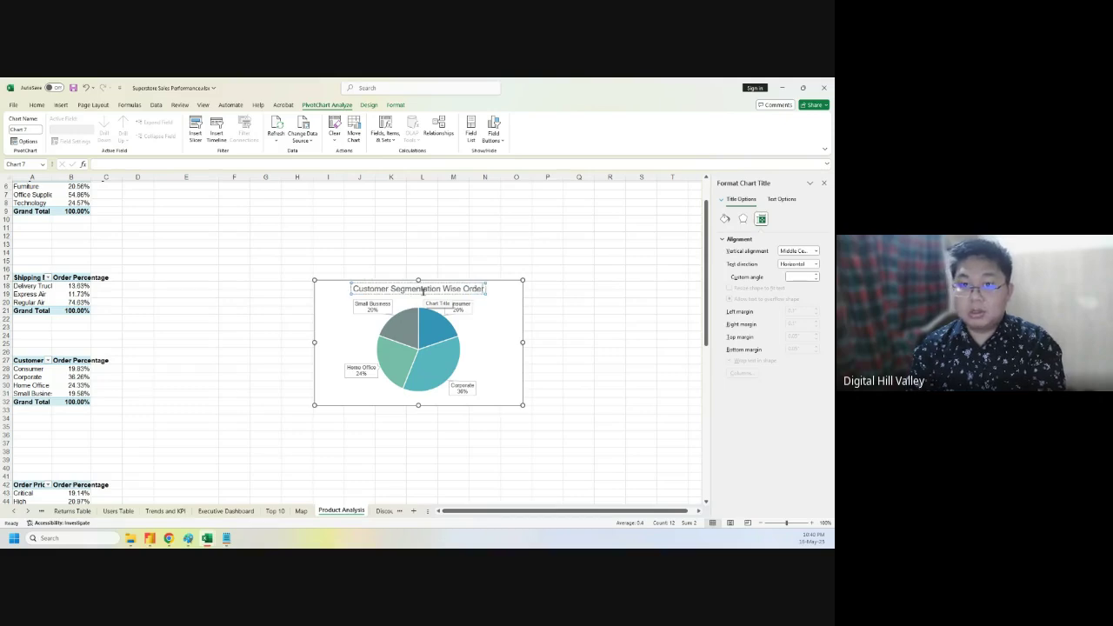
text( Percent)
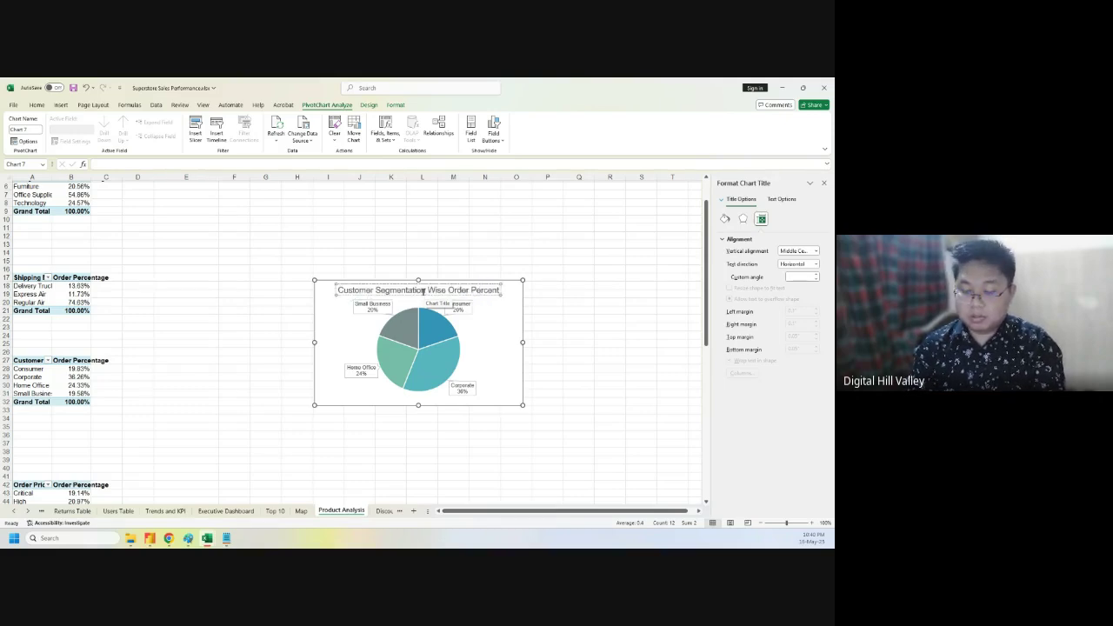
text(age)
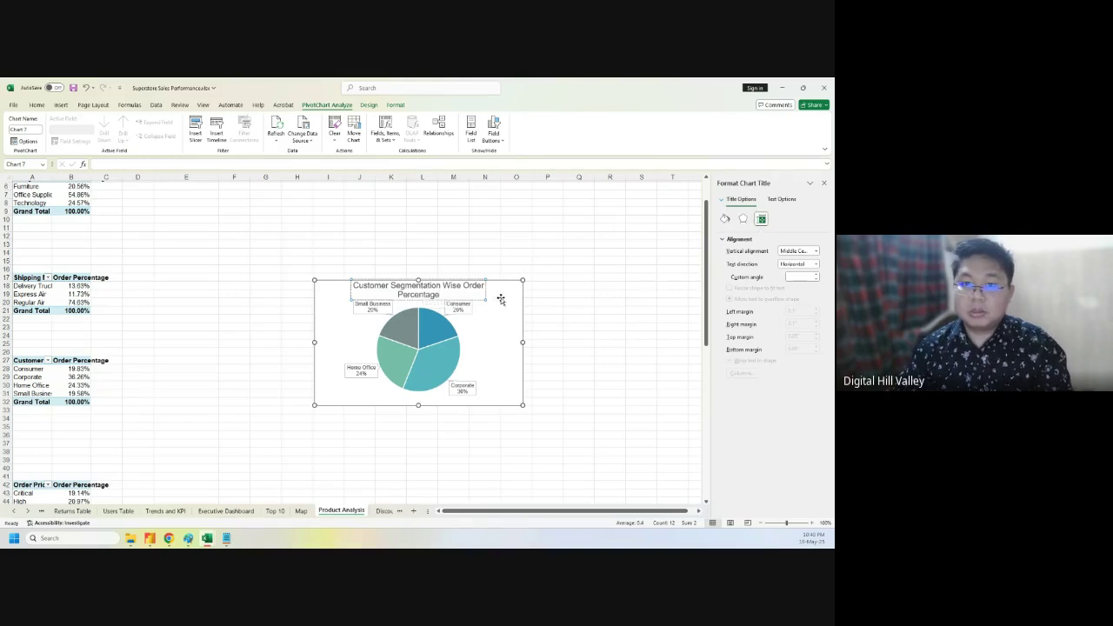
click(486, 301)
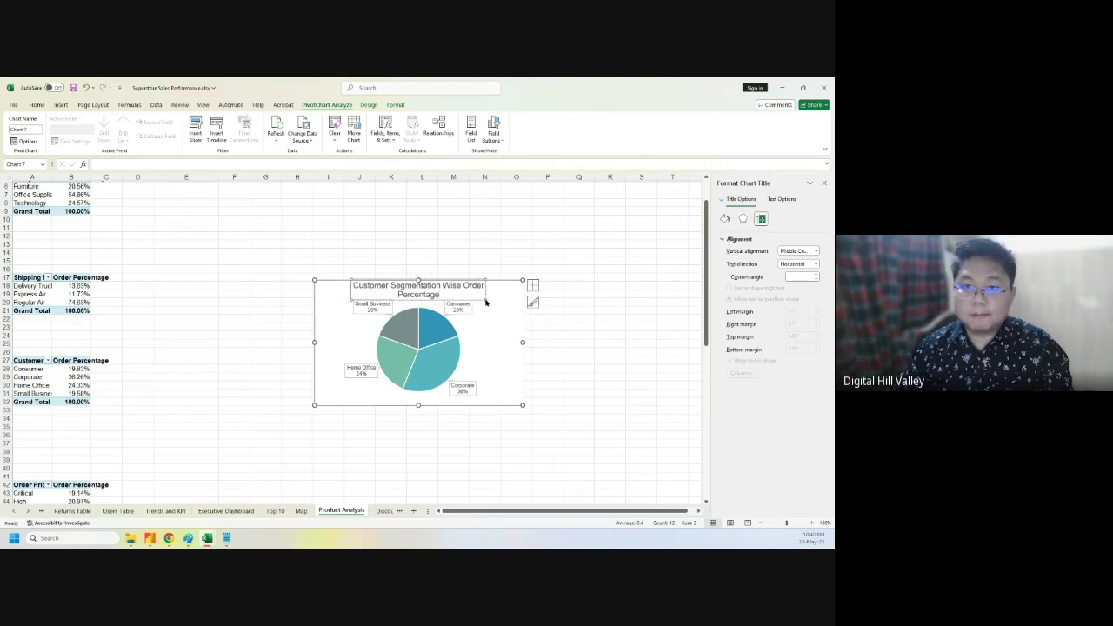
click(609, 317)
click(492, 380)
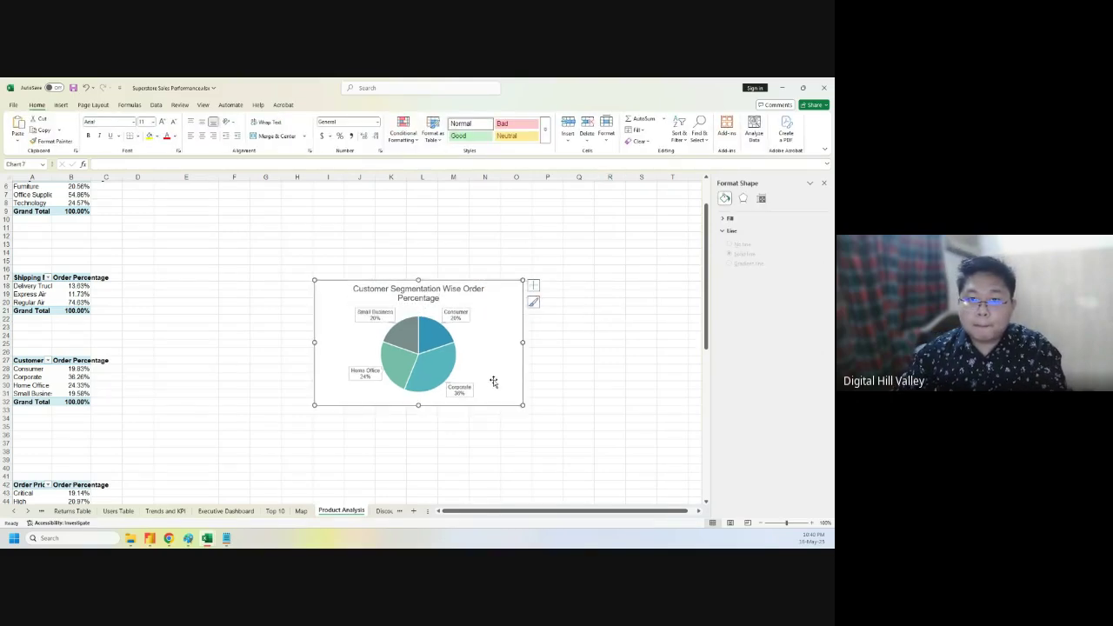
- Move the segmentation pie to the Executive Dashboard under the donut, adjusting its title and stretching it down
key(Delete)
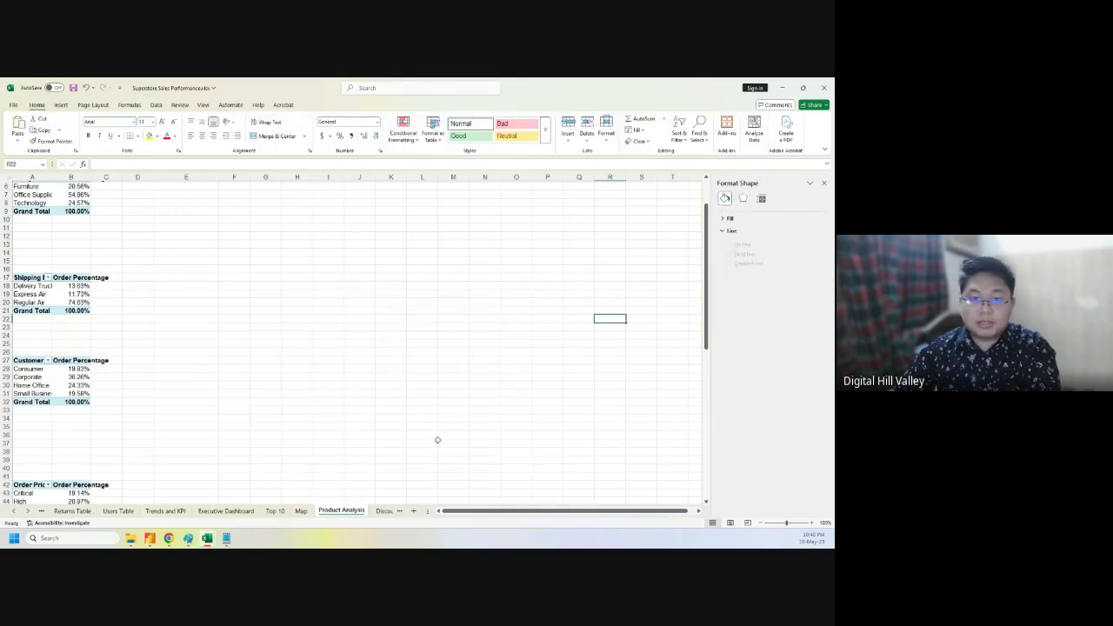
click(212, 511)
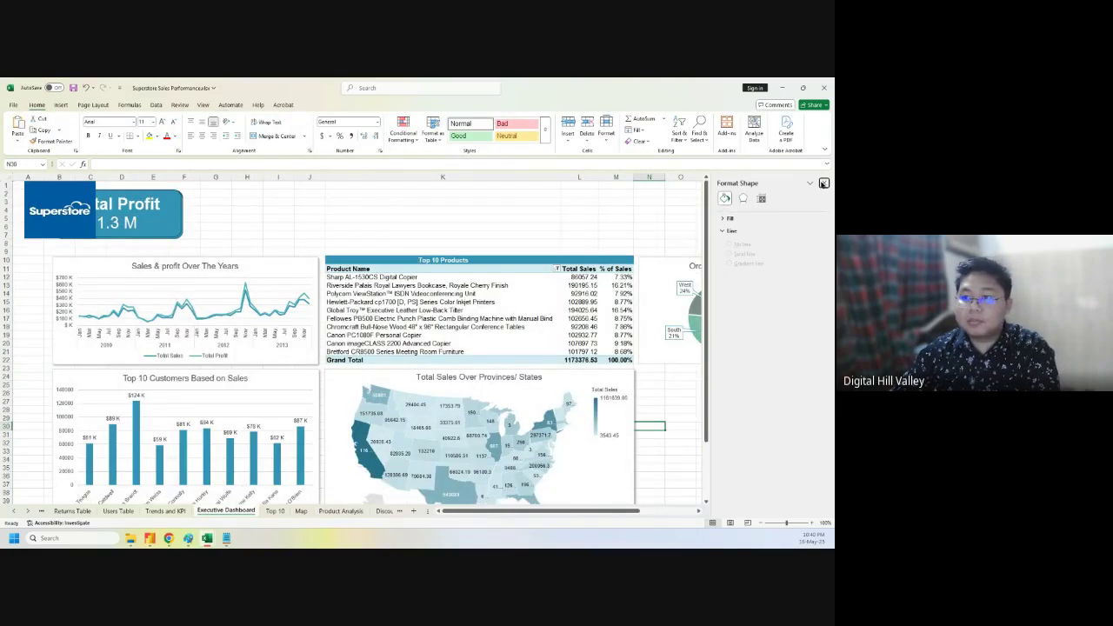
click(823, 182)
click(717, 424)
click(717, 429)
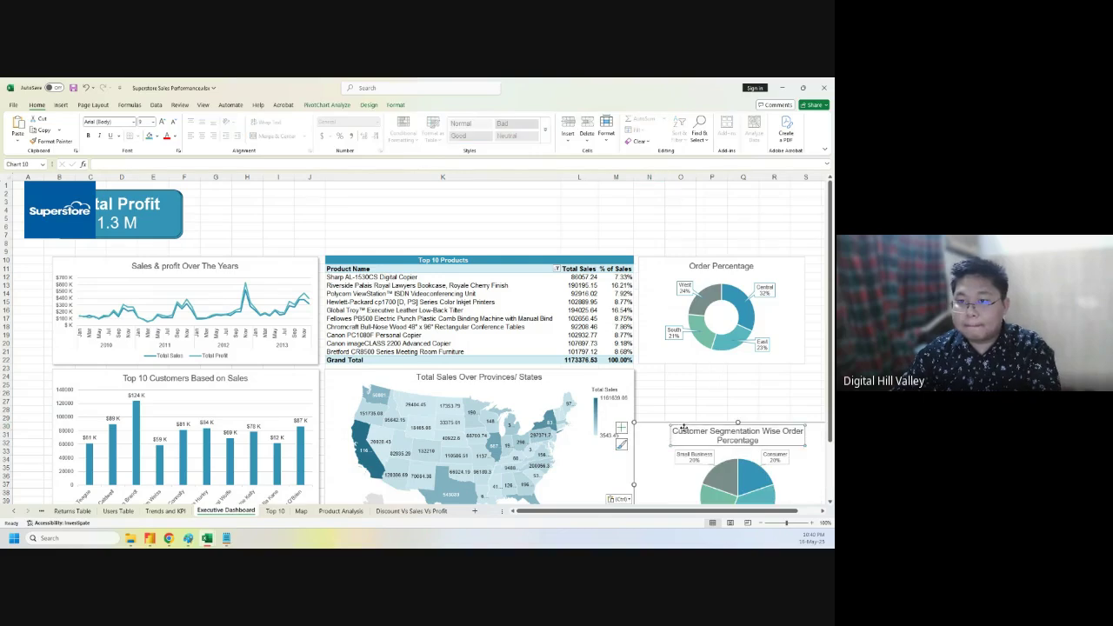
drag(696, 413, 664, 374)
drag(702, 513, 723, 513)
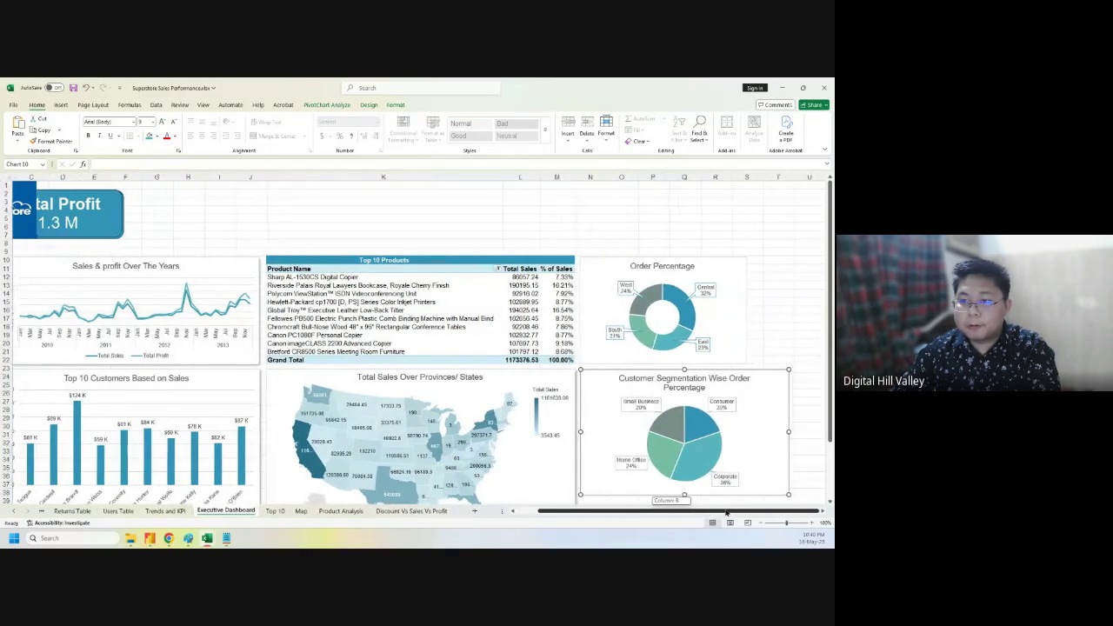
drag(750, 430, 747, 430)
scroll(667, 453, down, 4)
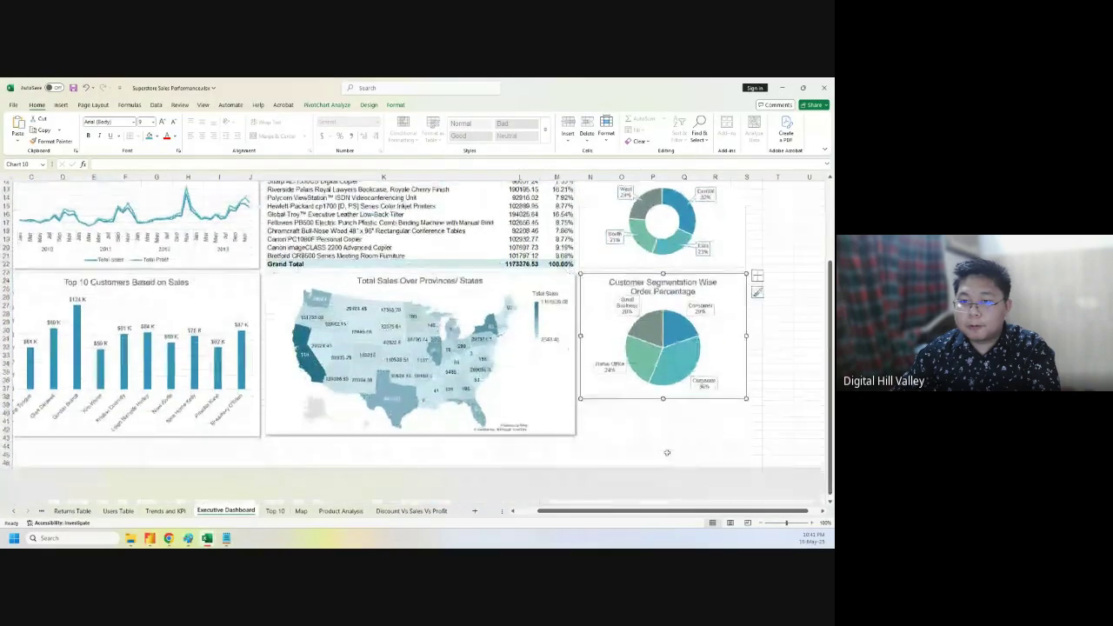
drag(665, 395, 667, 430)
ctrl+click(597, 258)
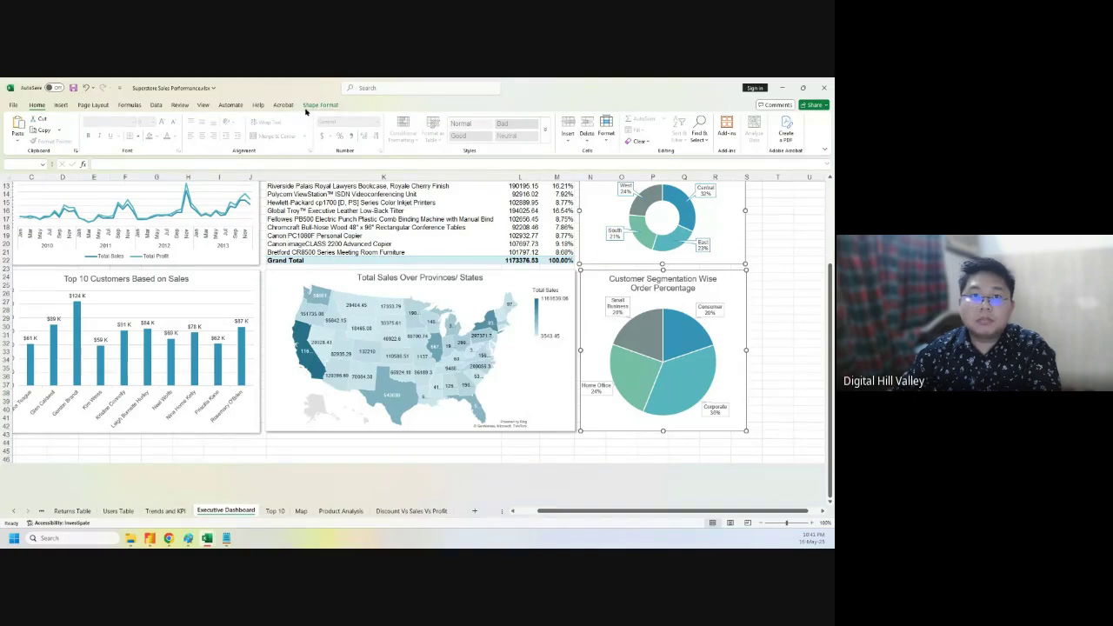
- Select the Order Percentage donut alone and look over its Shape Effects list
click(319, 105)
click(790, 270)
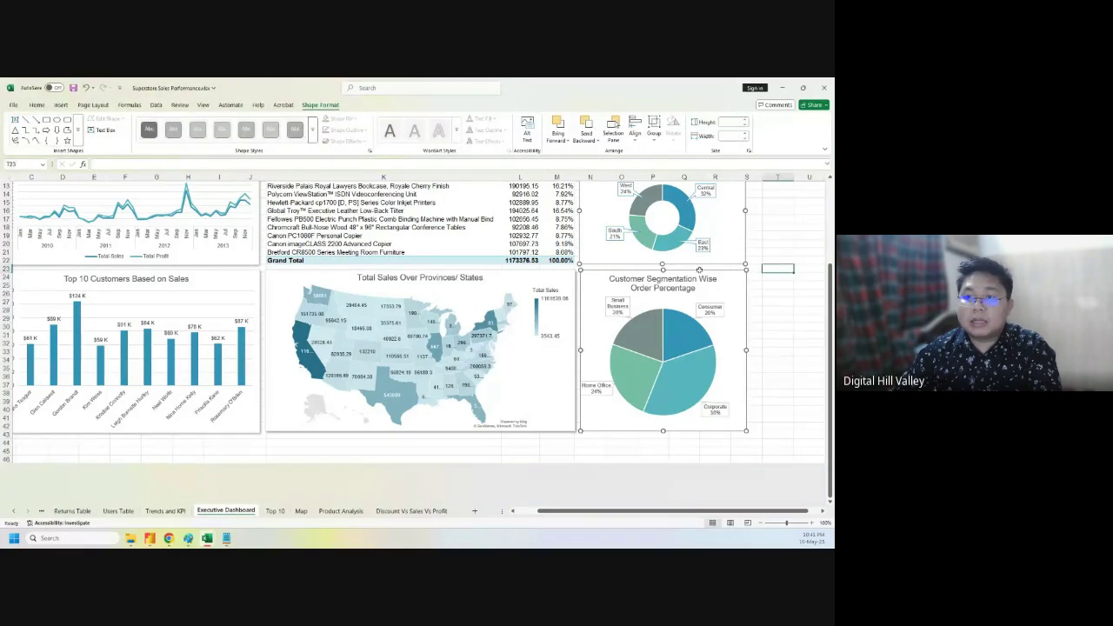
click(599, 254)
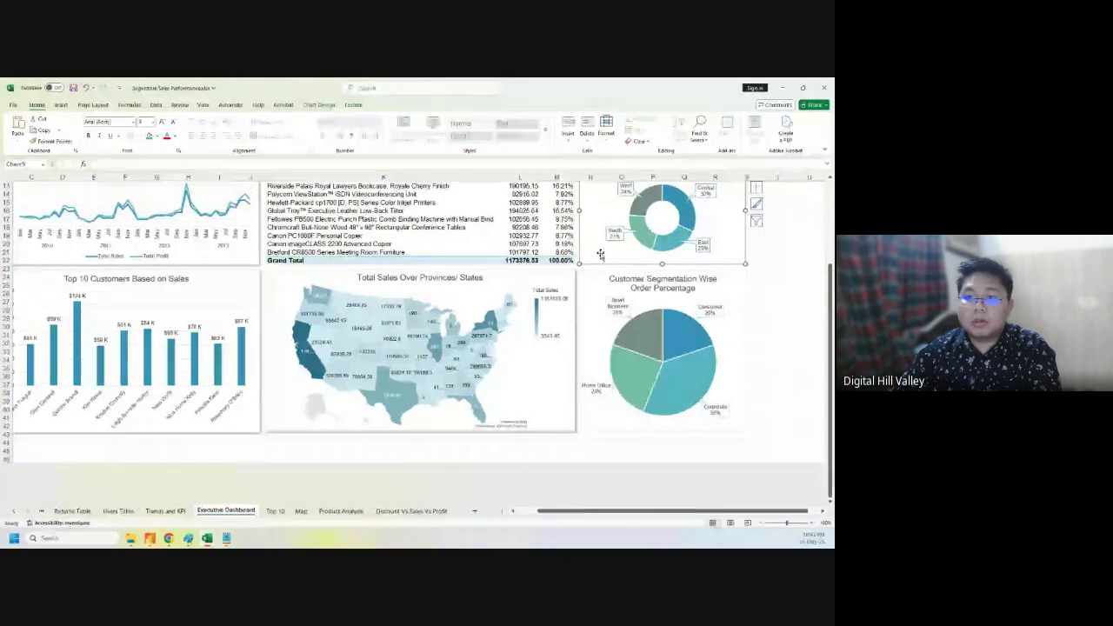
click(352, 105)
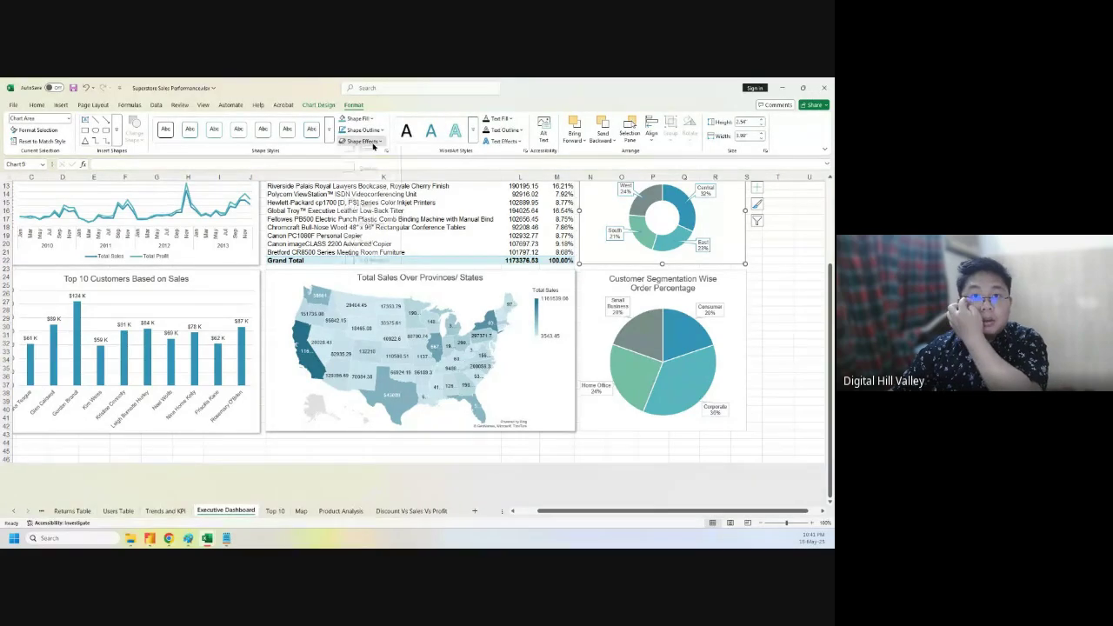
click(364, 141)
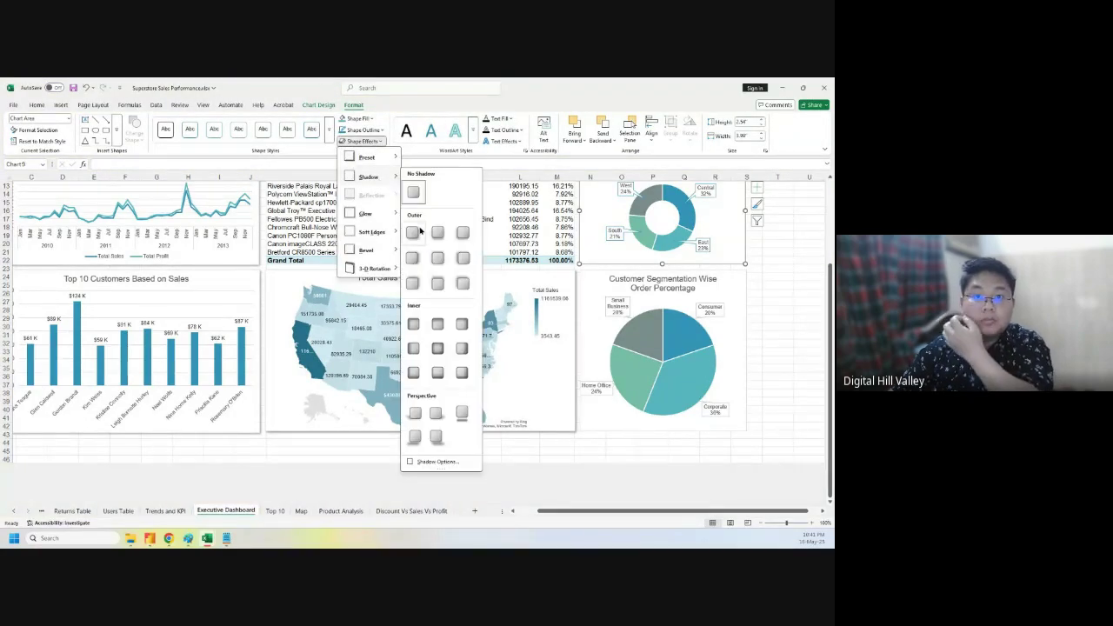
click(622, 283)
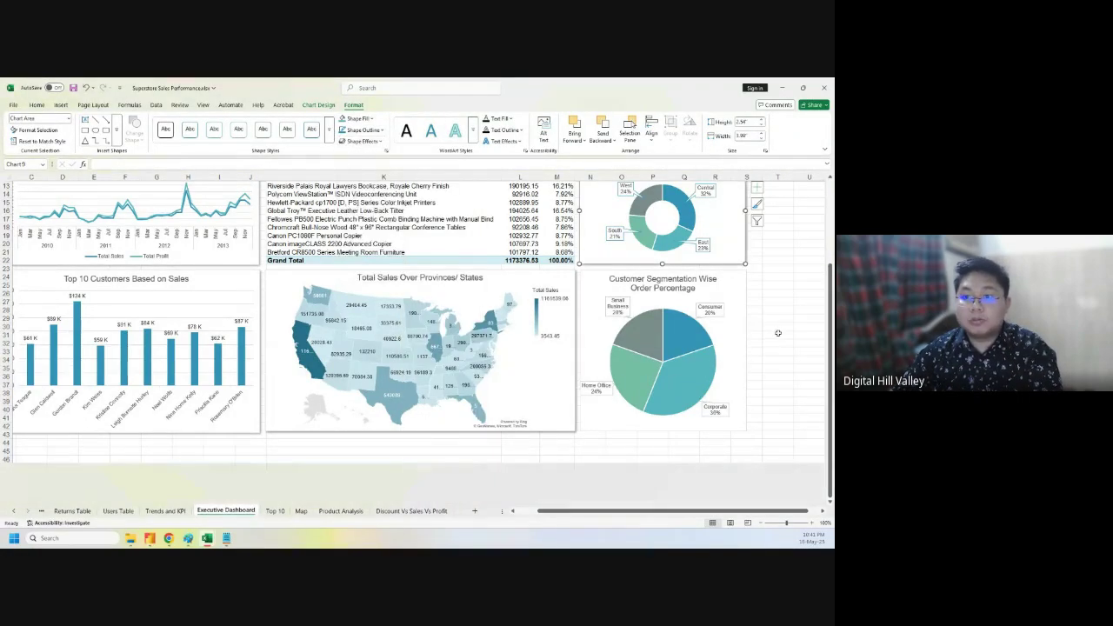
- Apply an Outer shadow preset to the Customer Segmentation pie chart
click(592, 281)
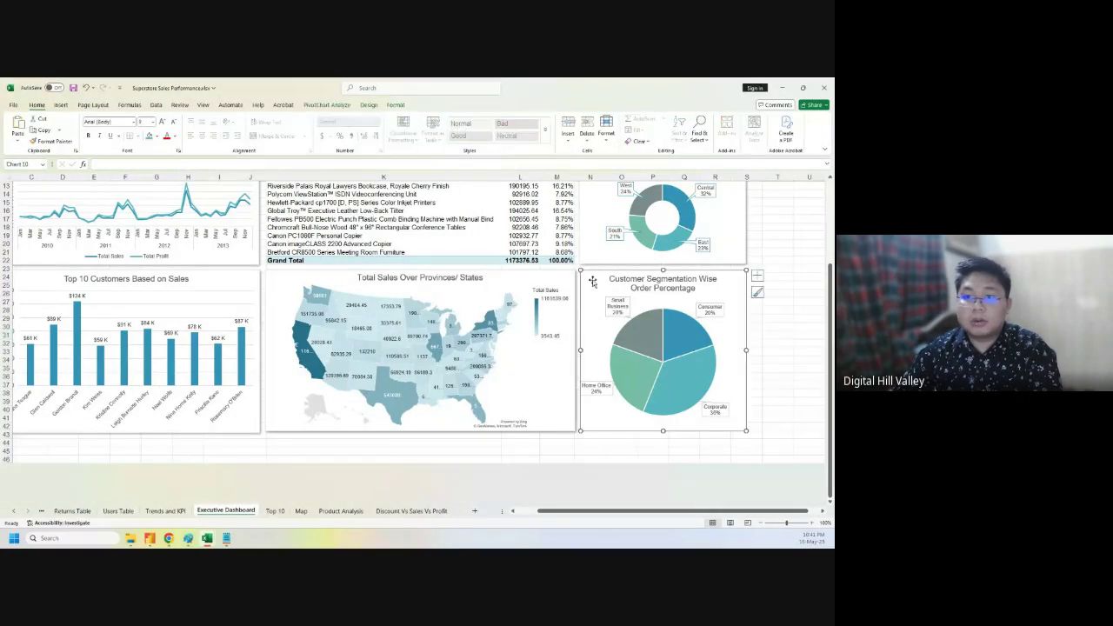
click(371, 107)
click(392, 106)
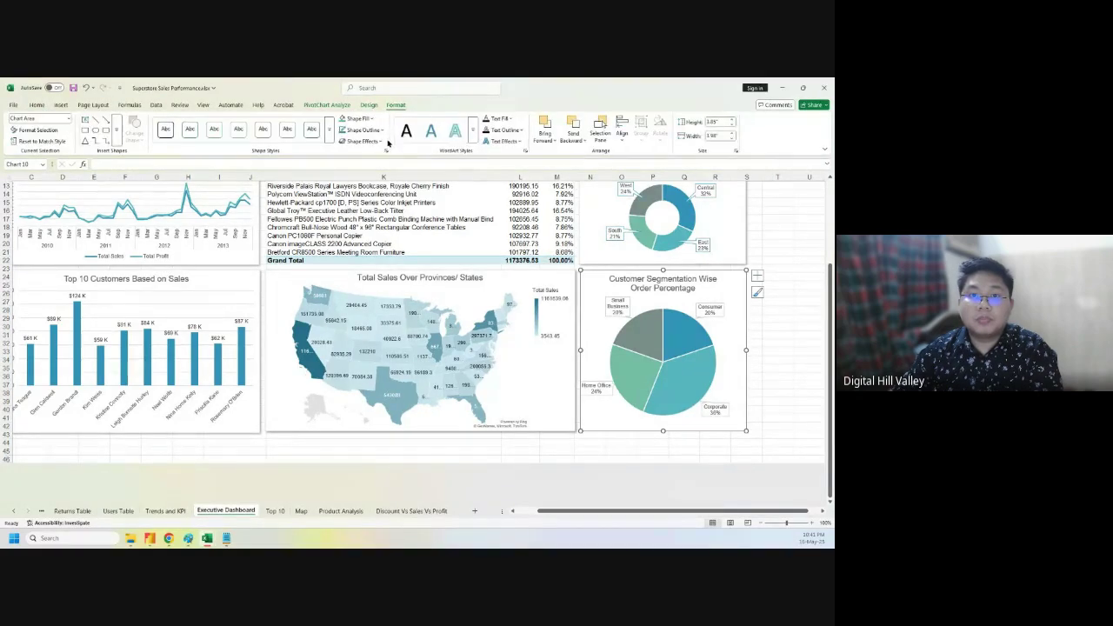
click(361, 141)
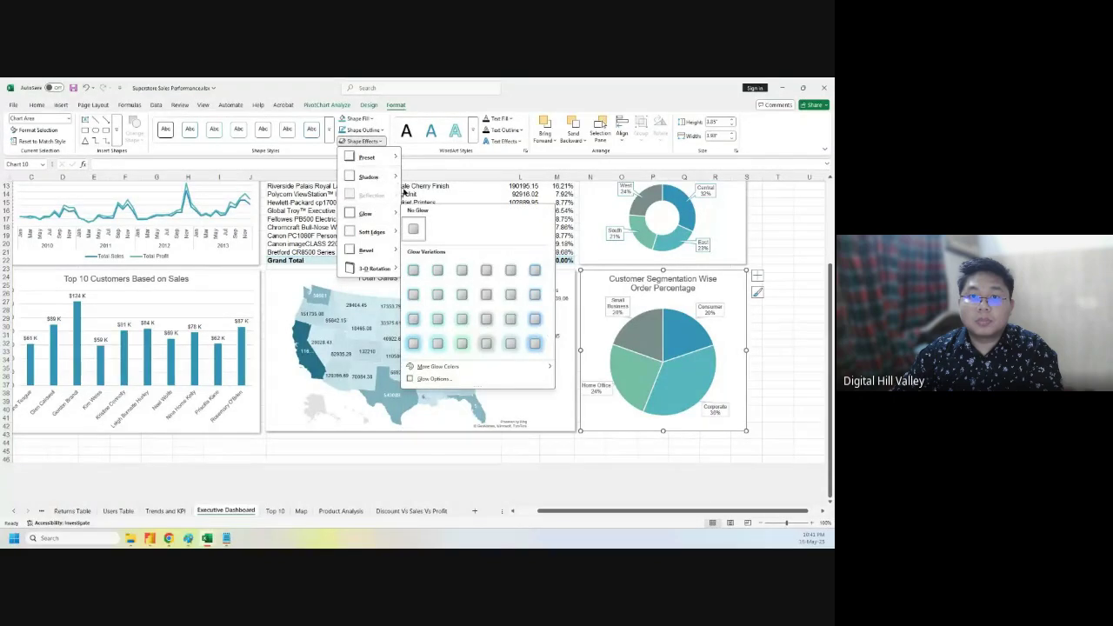
mouse_move(381, 177)
click(414, 233)
click(777, 308)
scroll(777, 308, up, 4)
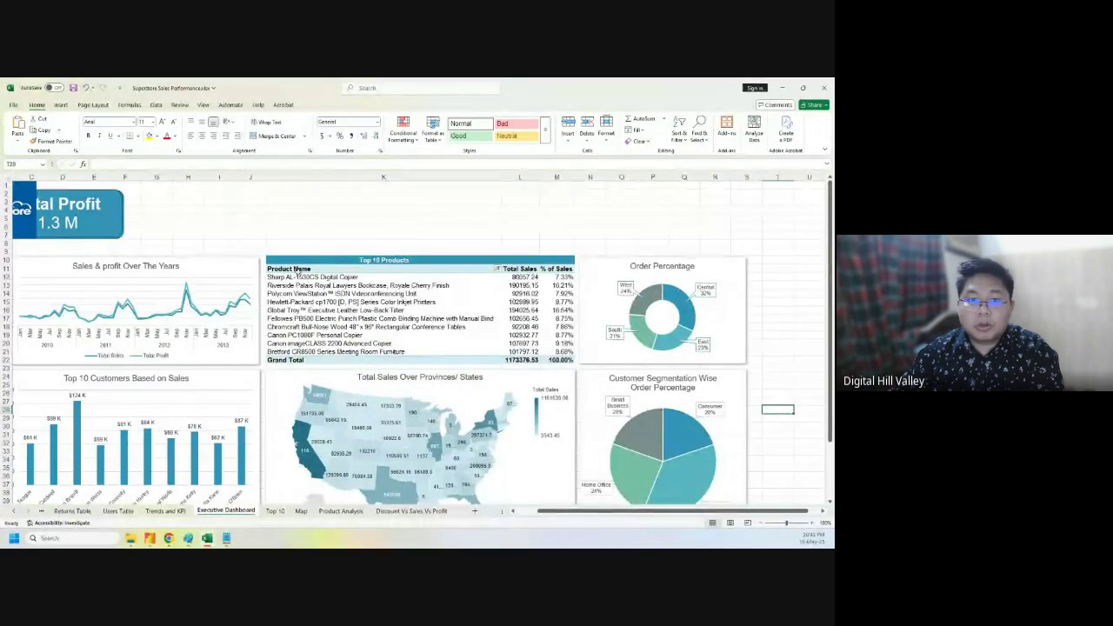
drag(299, 270, 570, 360)
click(337, 105)
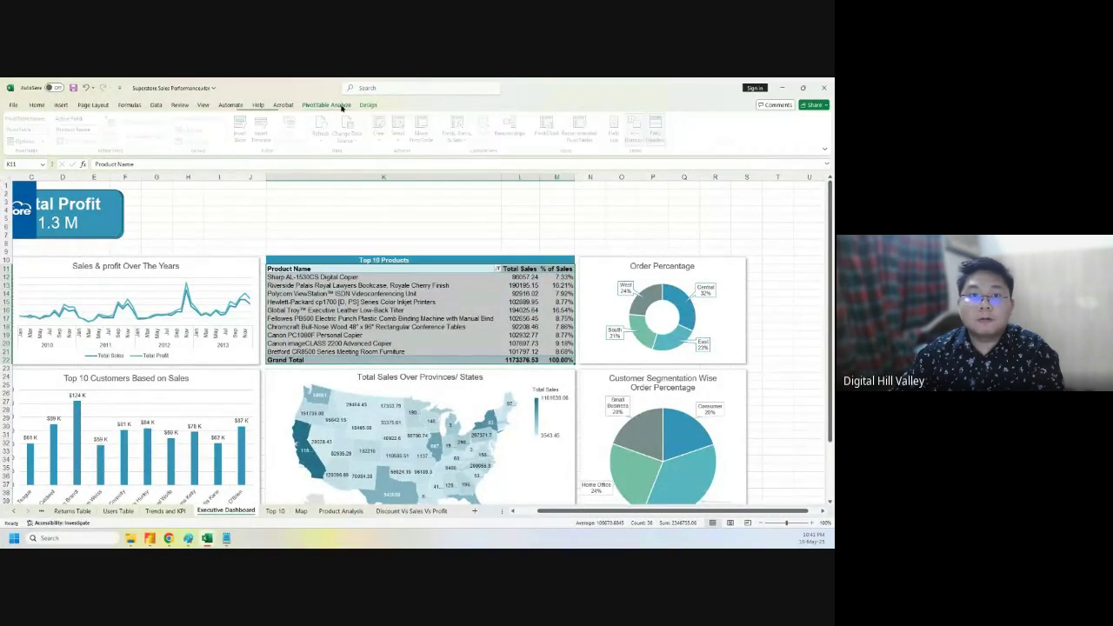
click(367, 106)
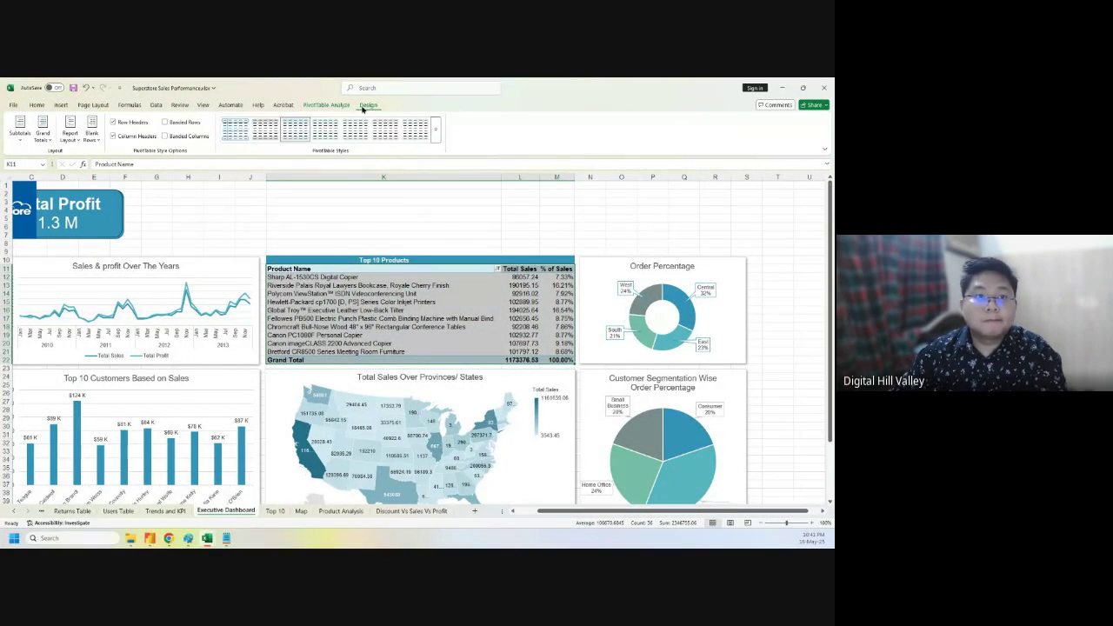
click(325, 106)
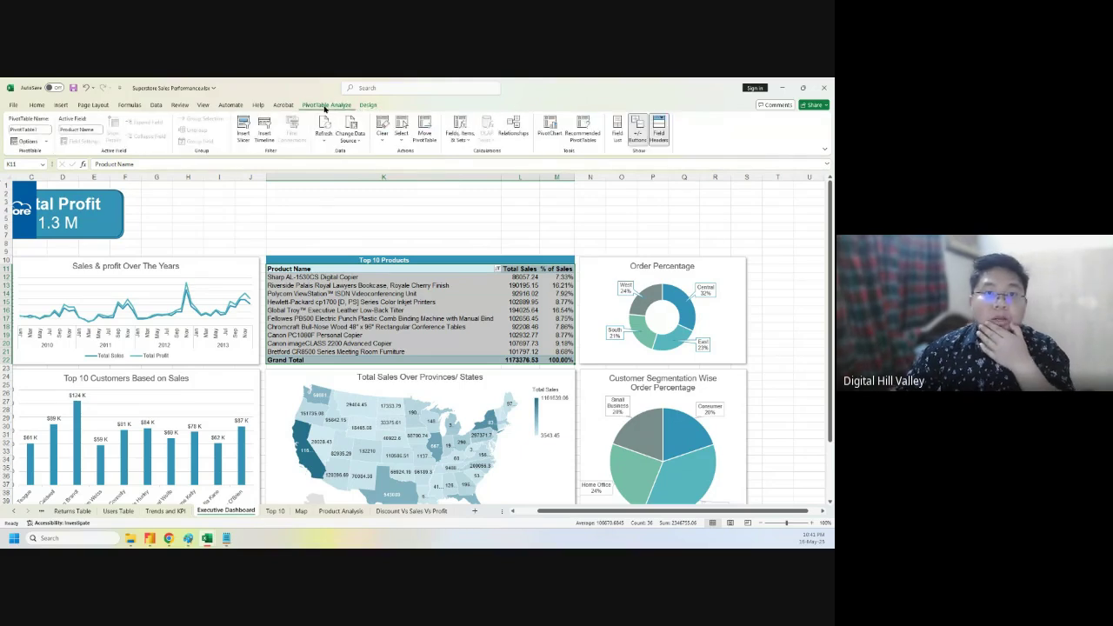
click(360, 216)
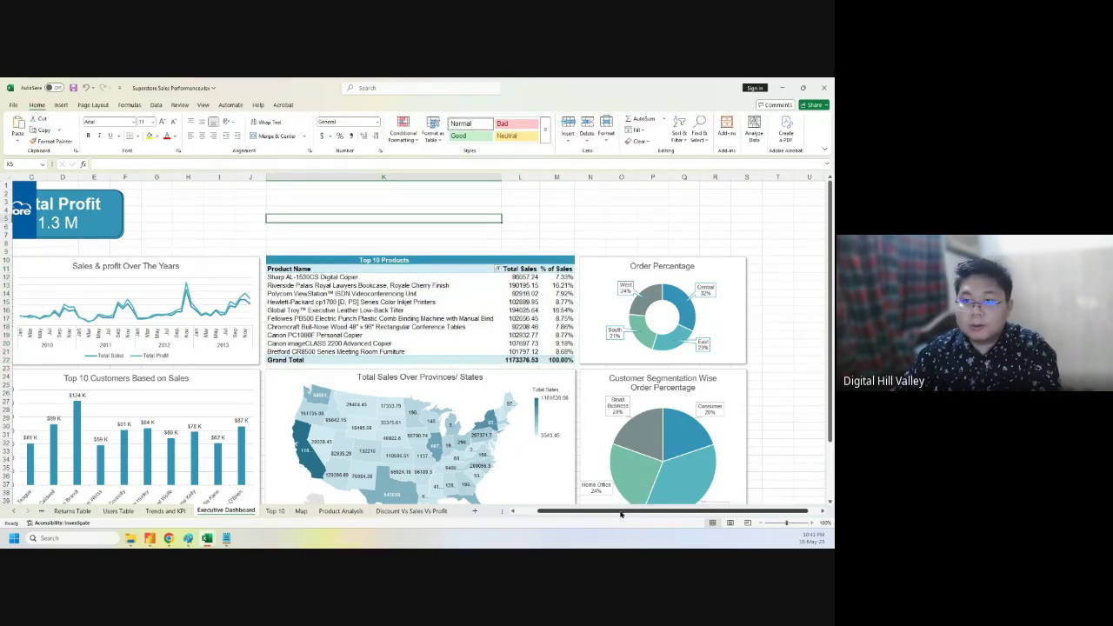
drag(620, 514, 595, 513)
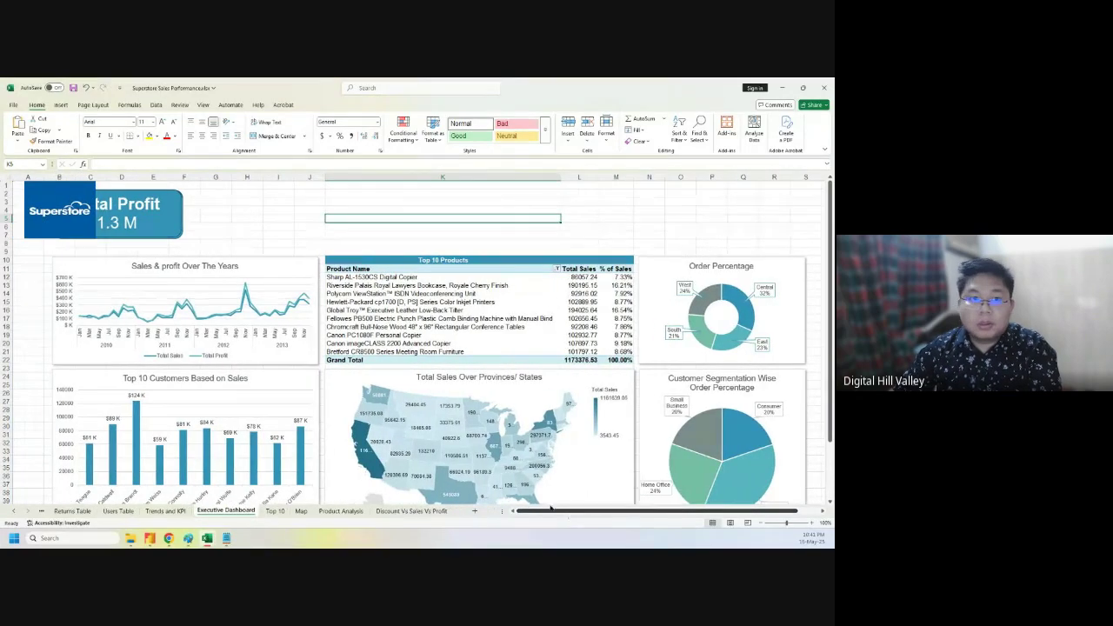
double_click(169, 268)
- Try a solid black border, a transparency change and a compound line style on the chart title
triple_click(170, 269)
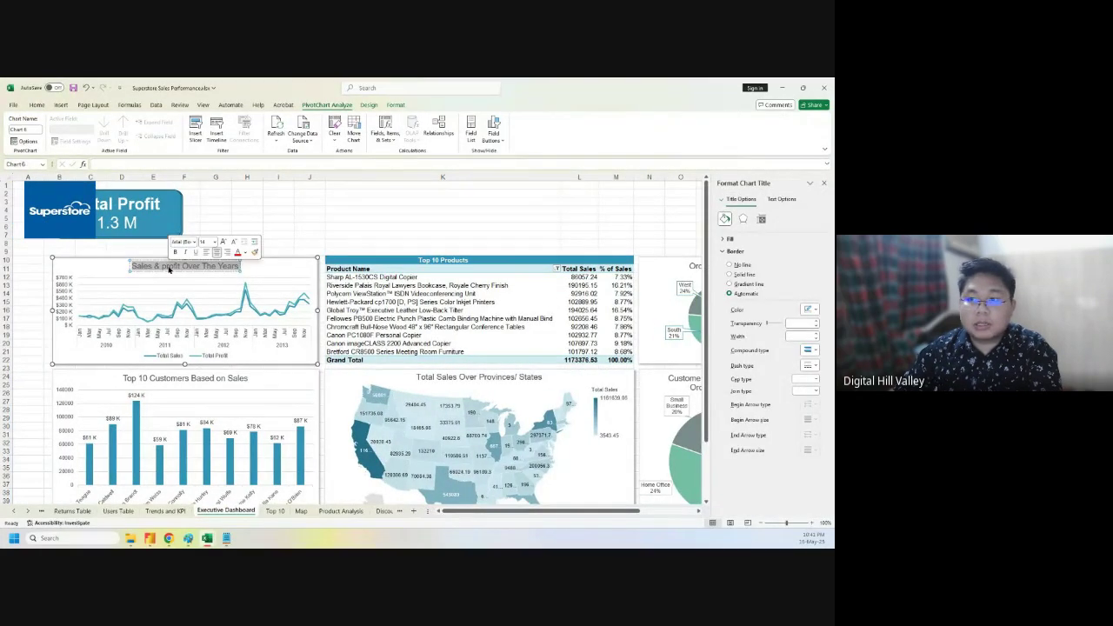
triple_click(169, 269)
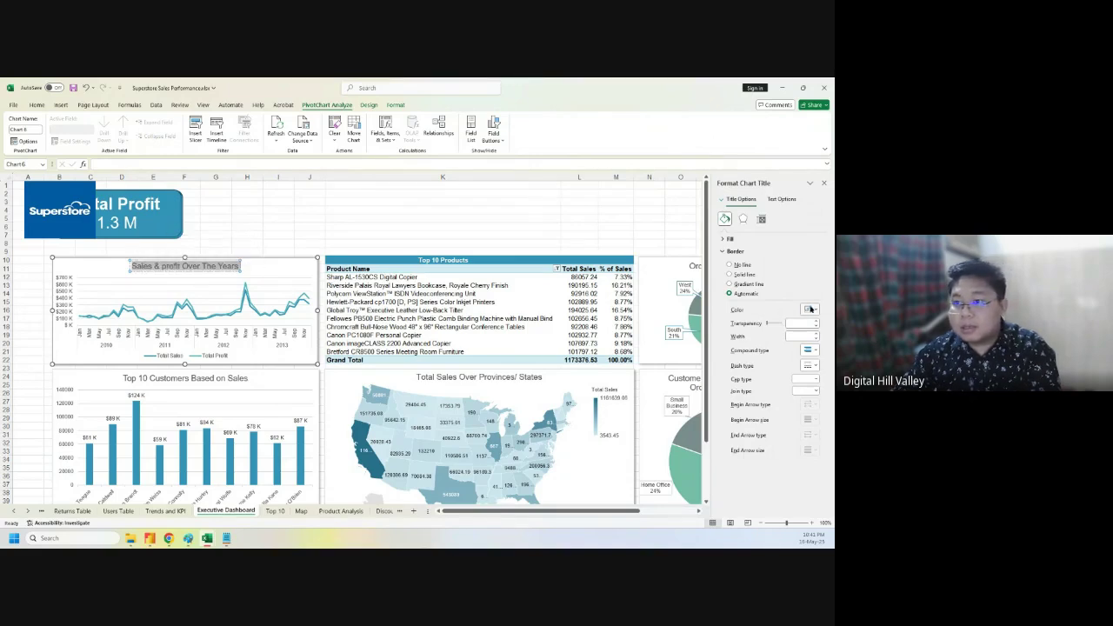
click(813, 309)
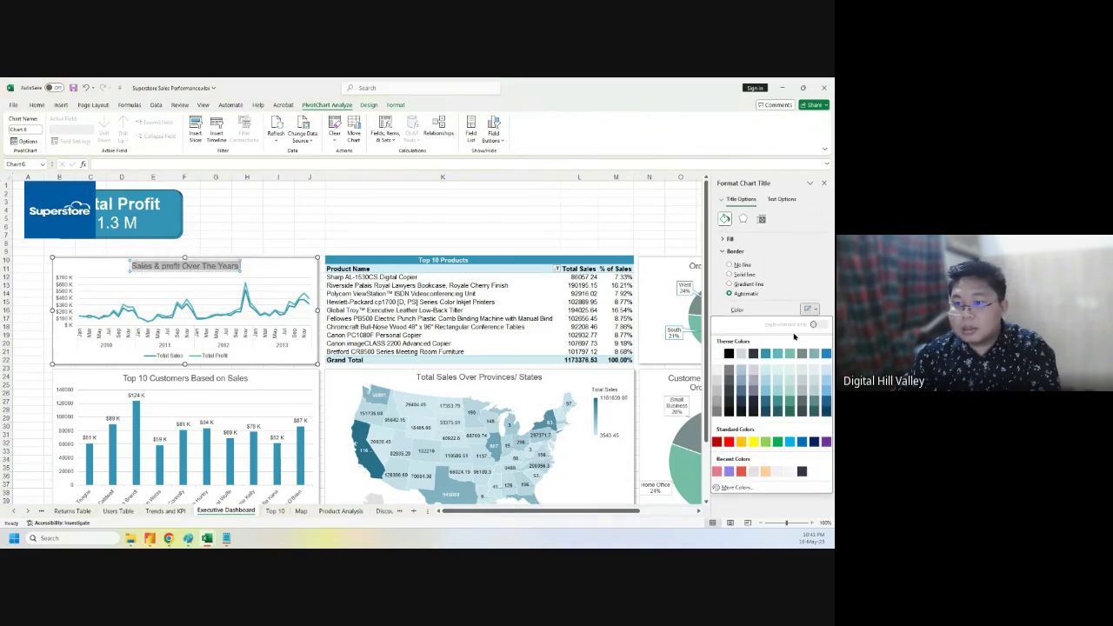
click(730, 353)
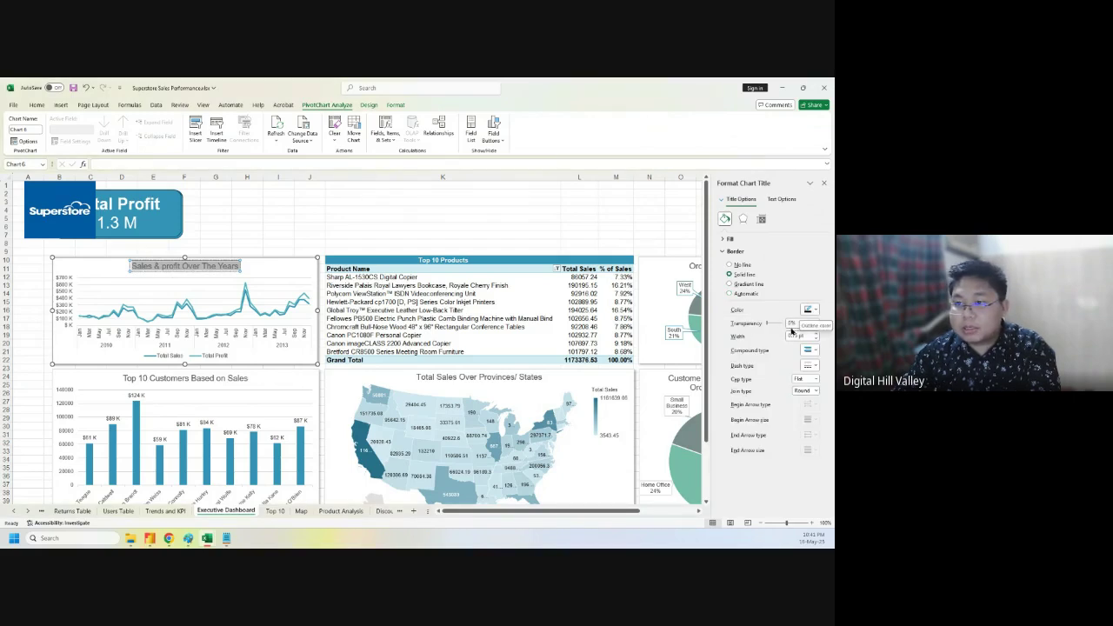
drag(767, 324, 787, 325)
click(333, 226)
click(203, 266)
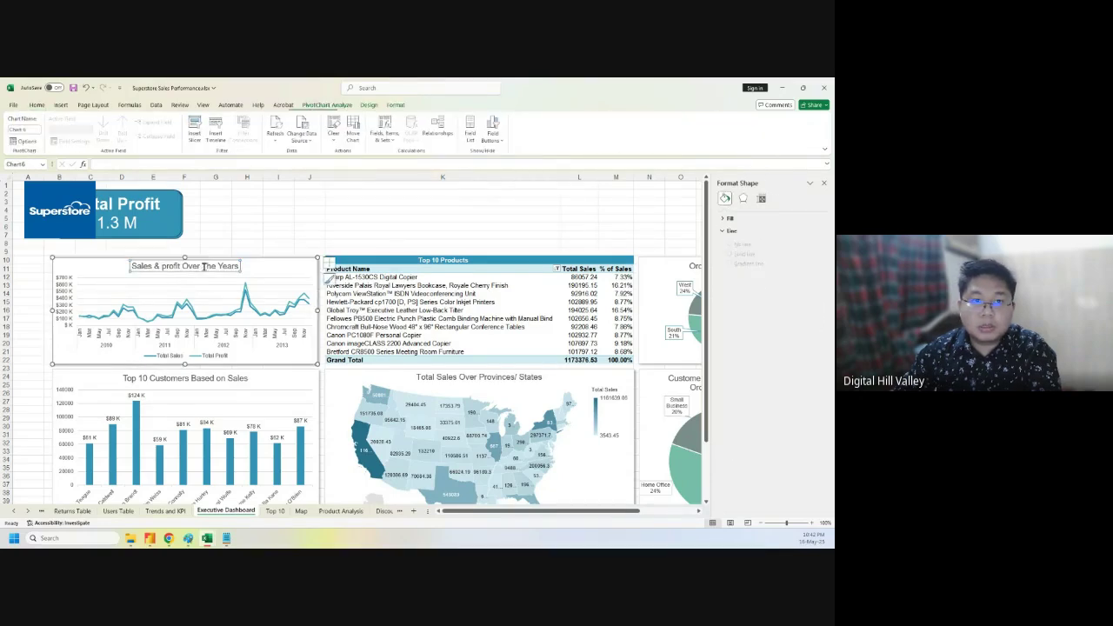
triple_click(204, 266)
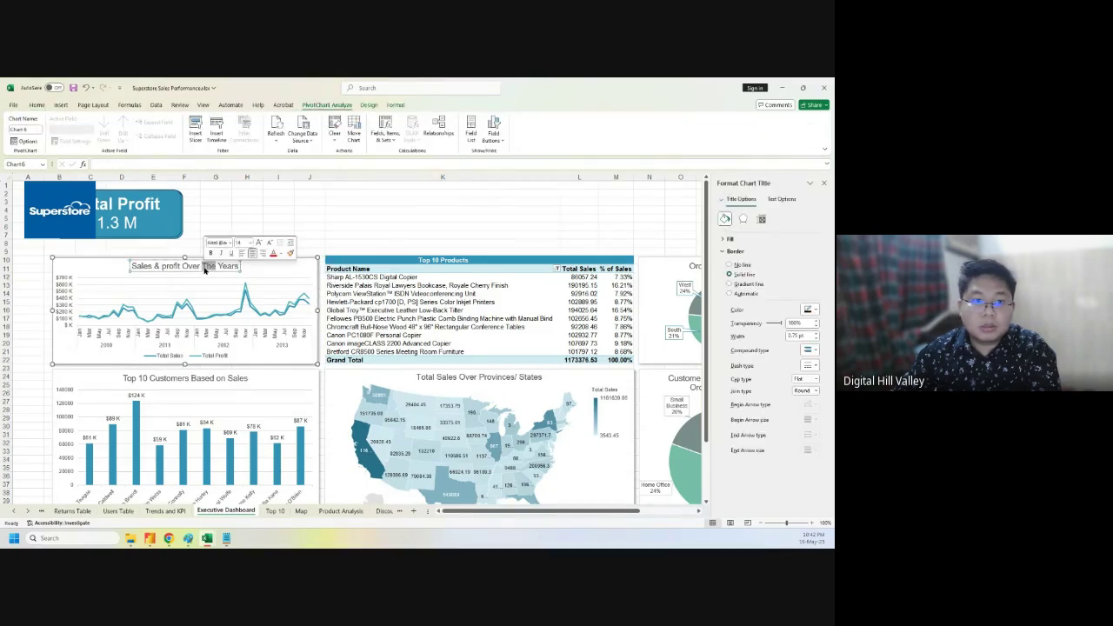
click(811, 311)
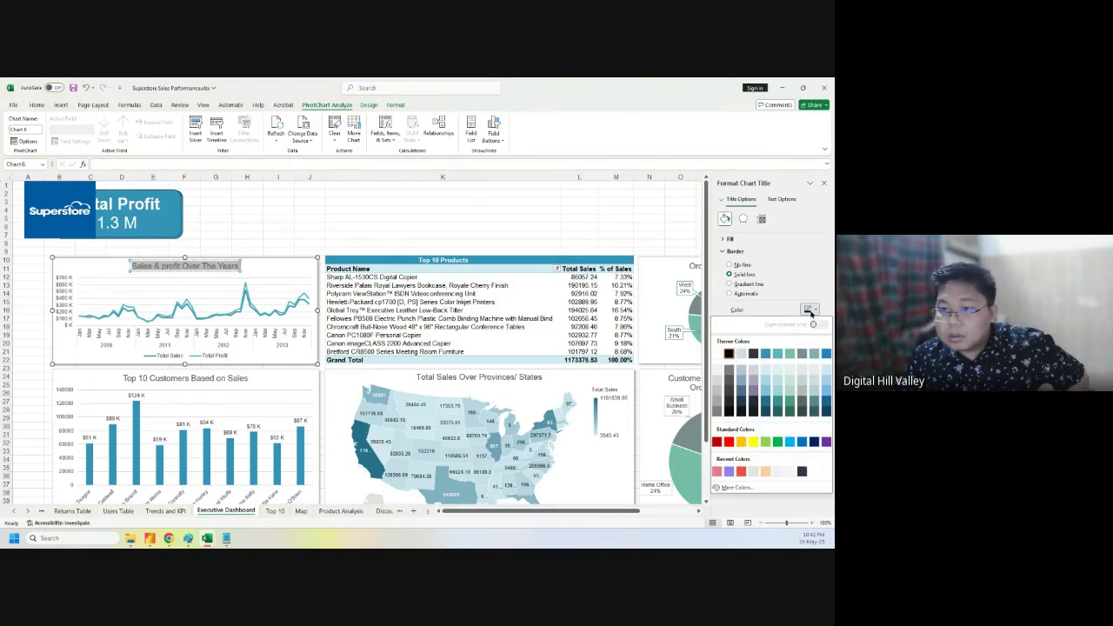
click(812, 313)
click(809, 349)
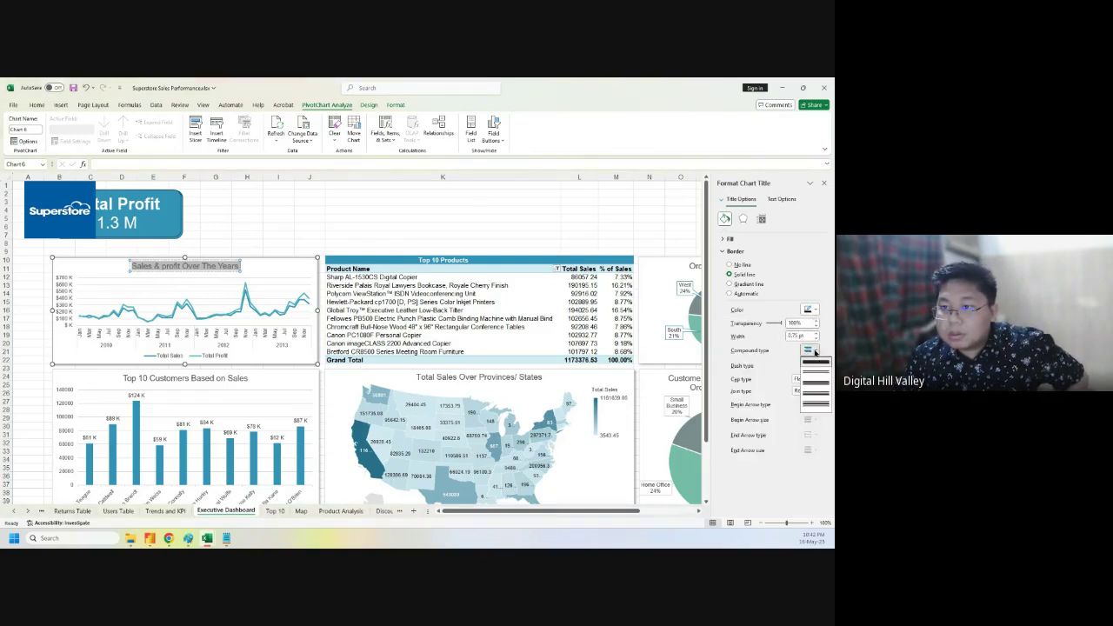
click(813, 372)
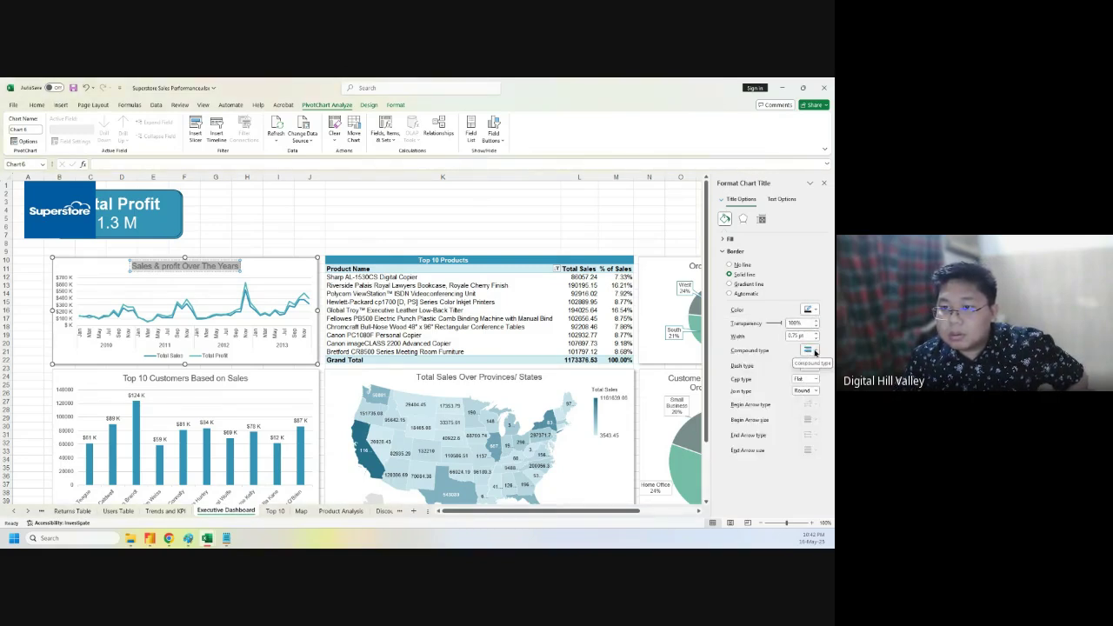
- Fill the title solid white and give it a solid outline at 0% transparency
click(724, 241)
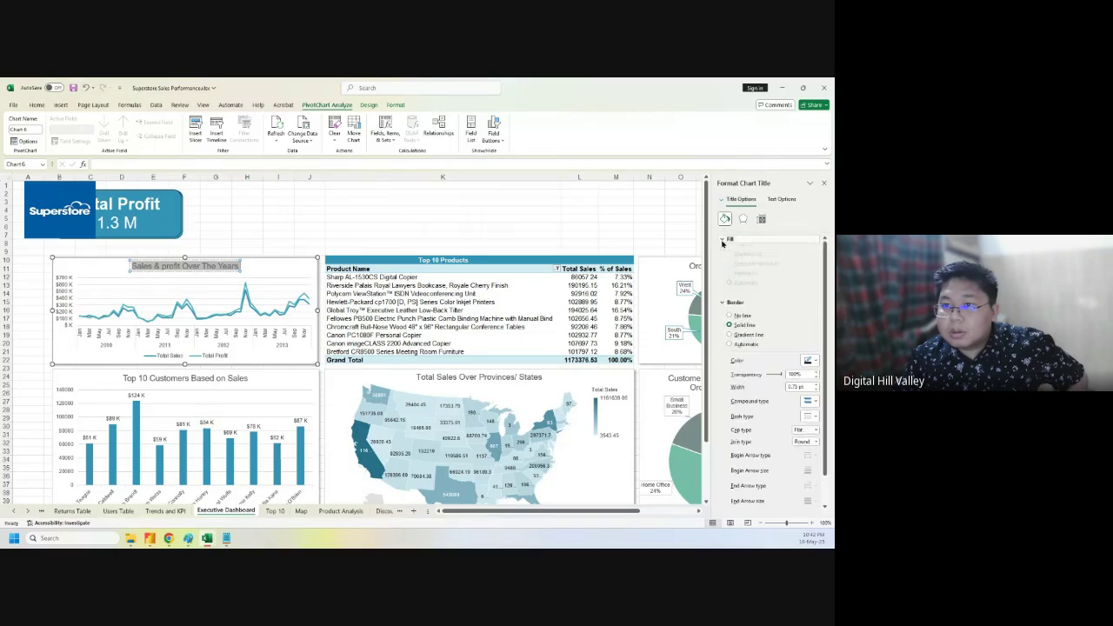
click(808, 317)
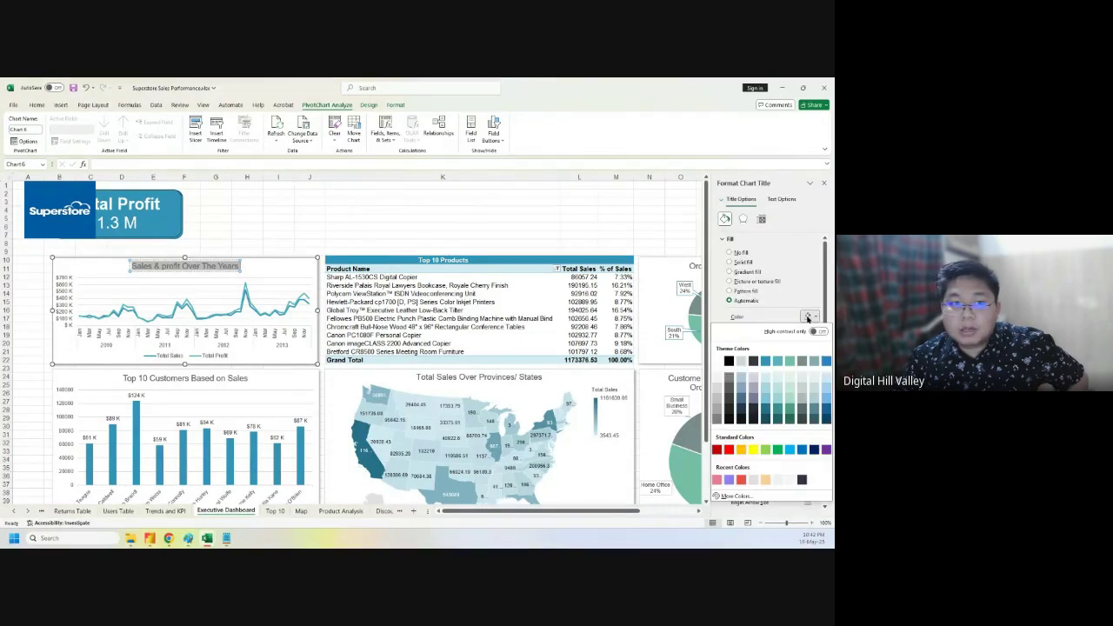
click(728, 360)
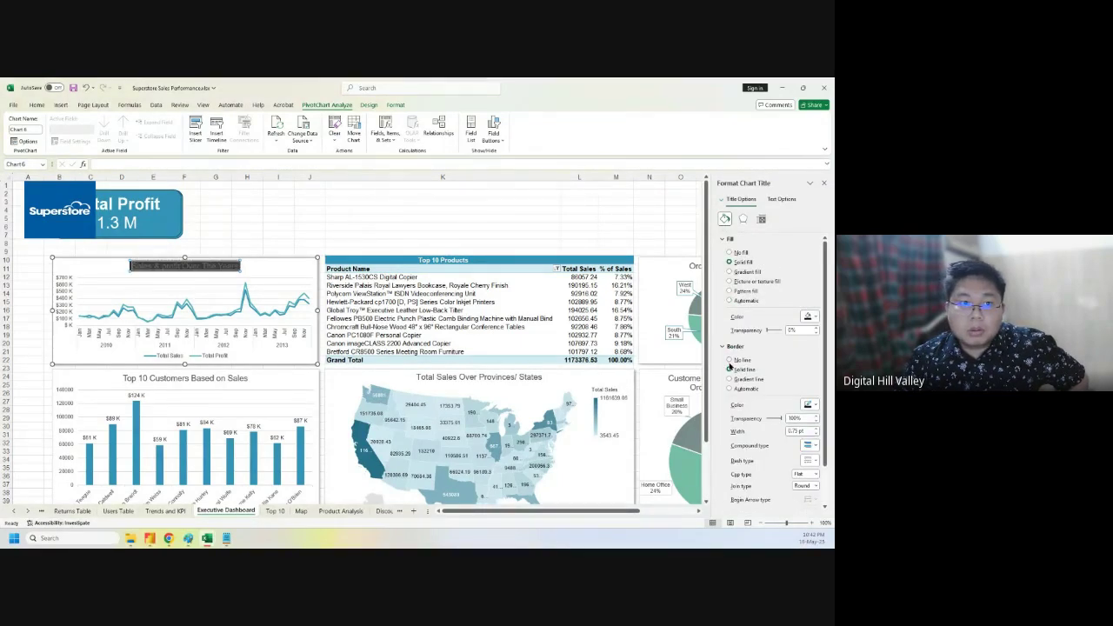
click(729, 368)
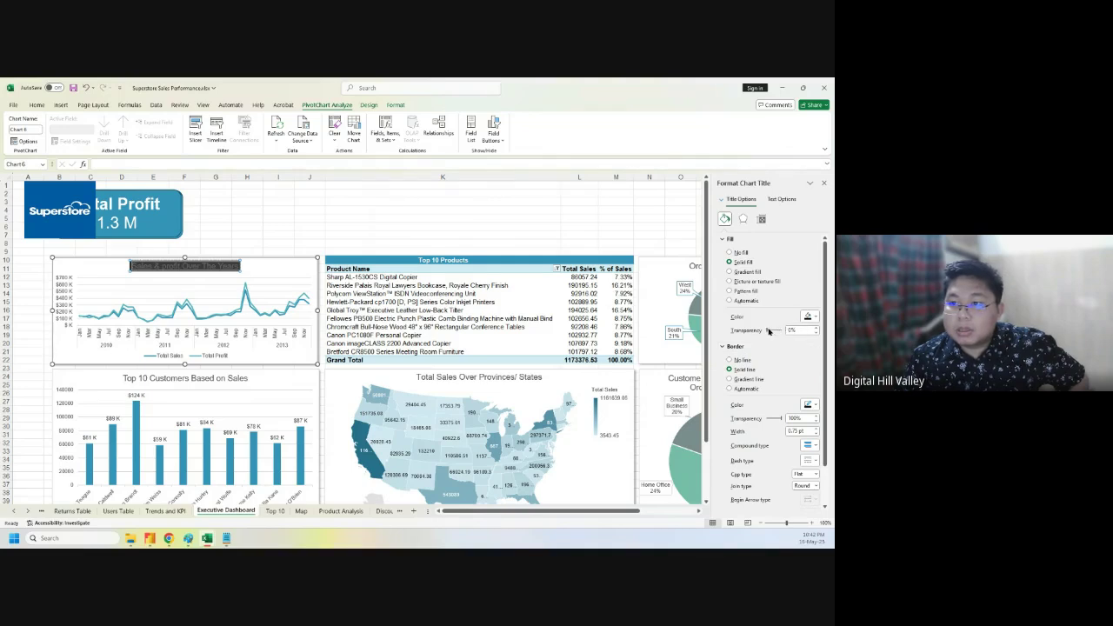
click(807, 318)
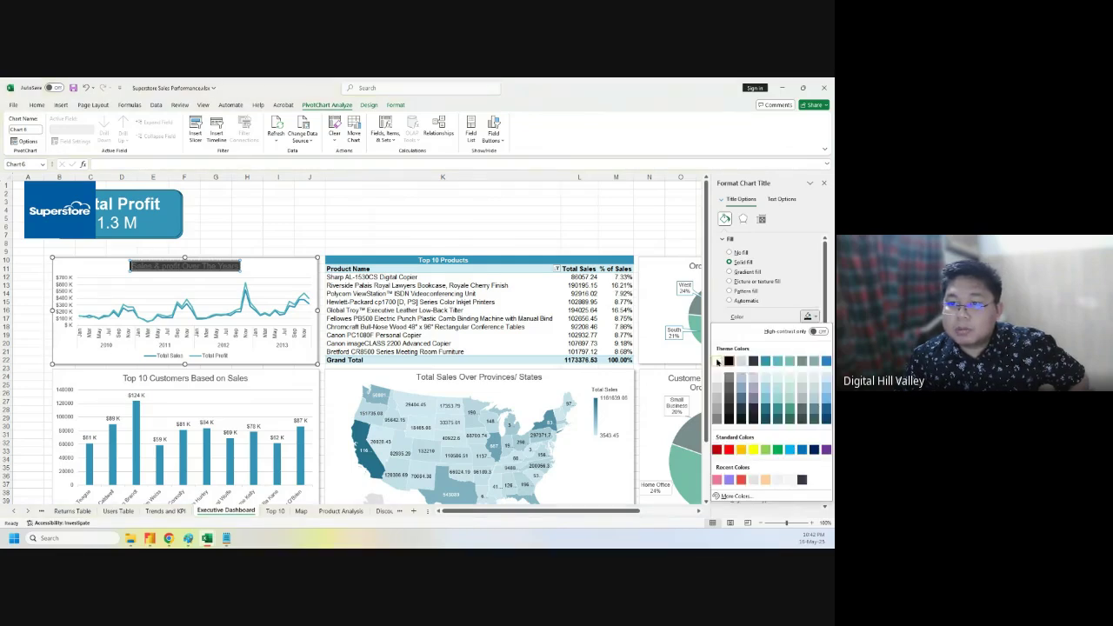
click(718, 361)
scroll(795, 386, down, 1)
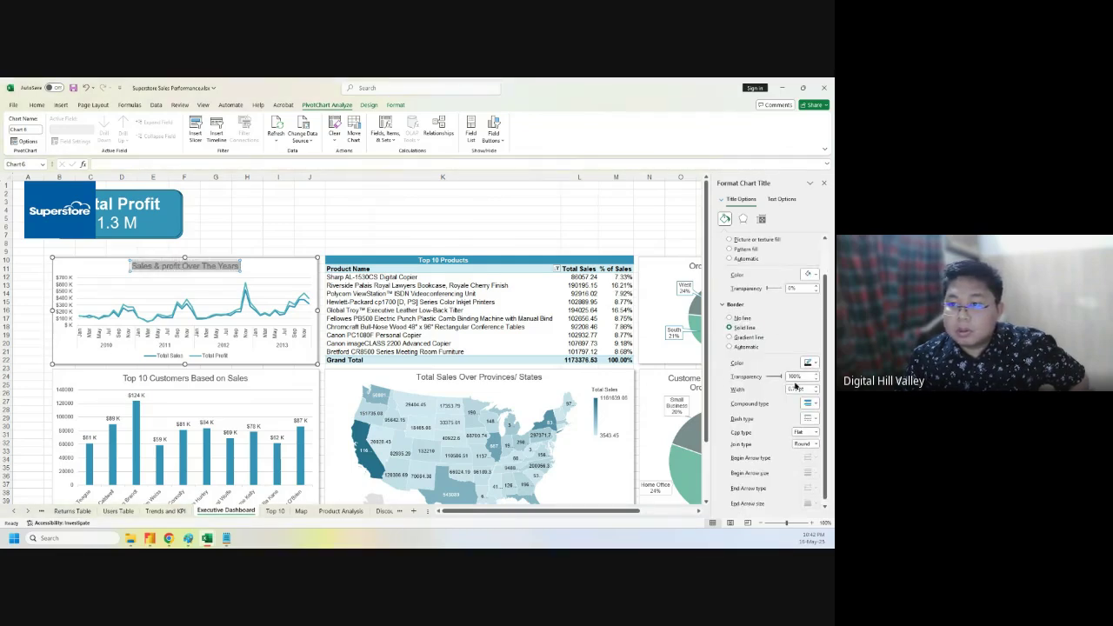
click(808, 363)
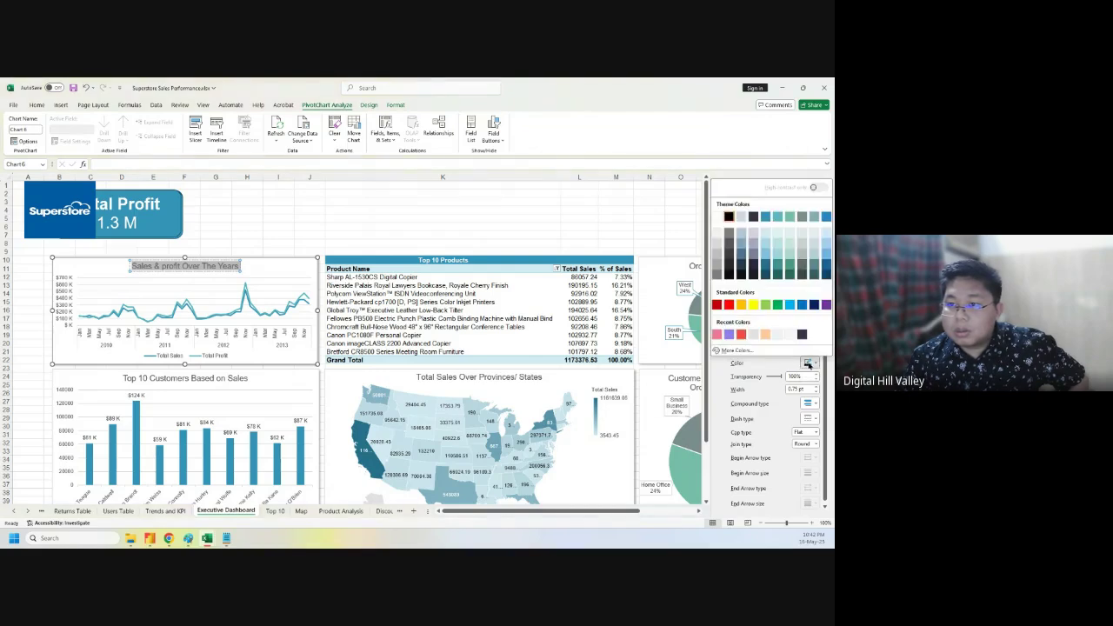
click(807, 363)
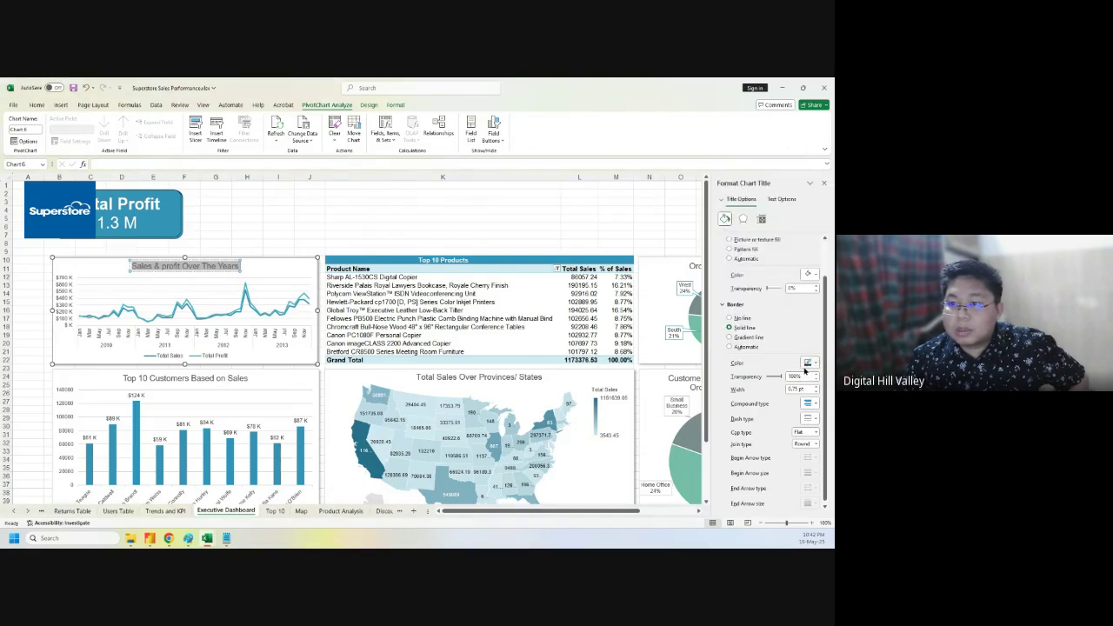
drag(781, 379, 762, 377)
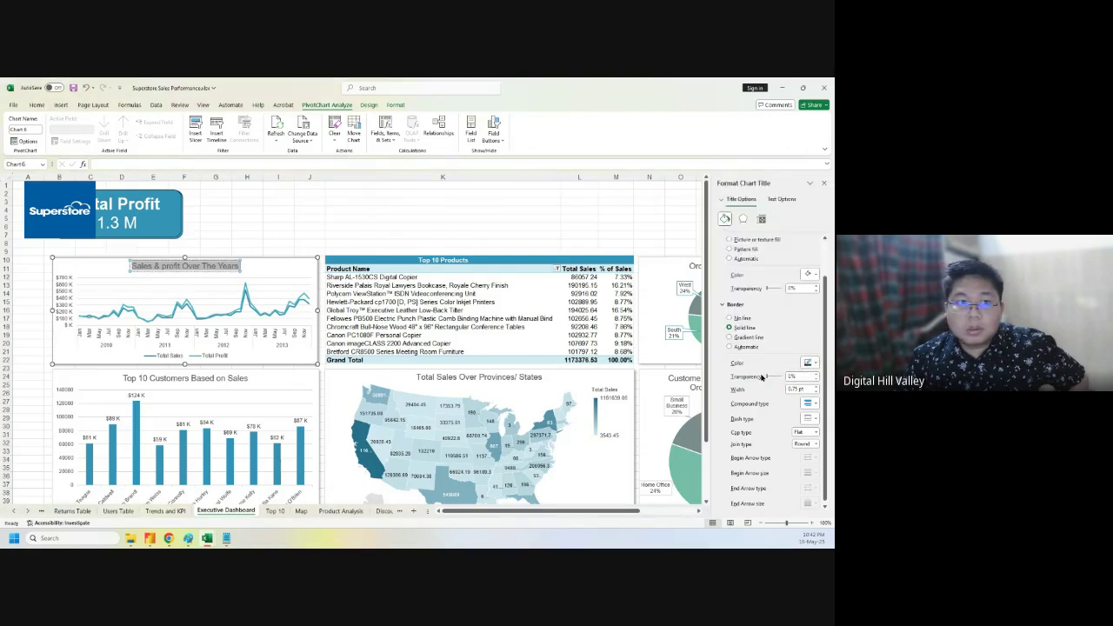
- Preview the title and review the outline's compound line styles without changing them
click(168, 224)
click(247, 226)
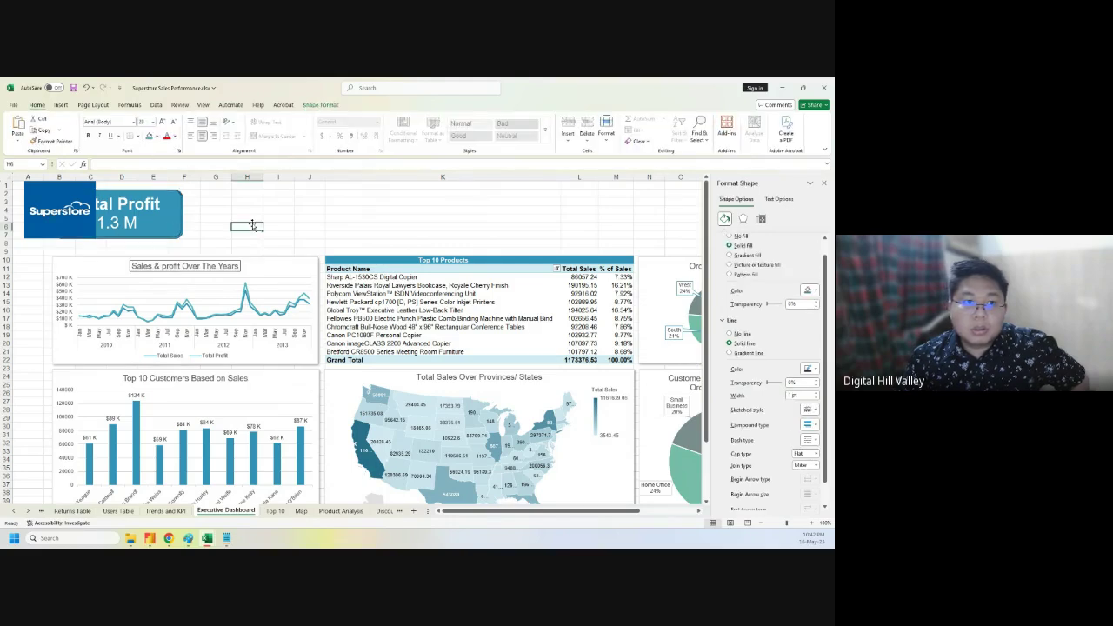
click(231, 264)
scroll(817, 372, down, 1)
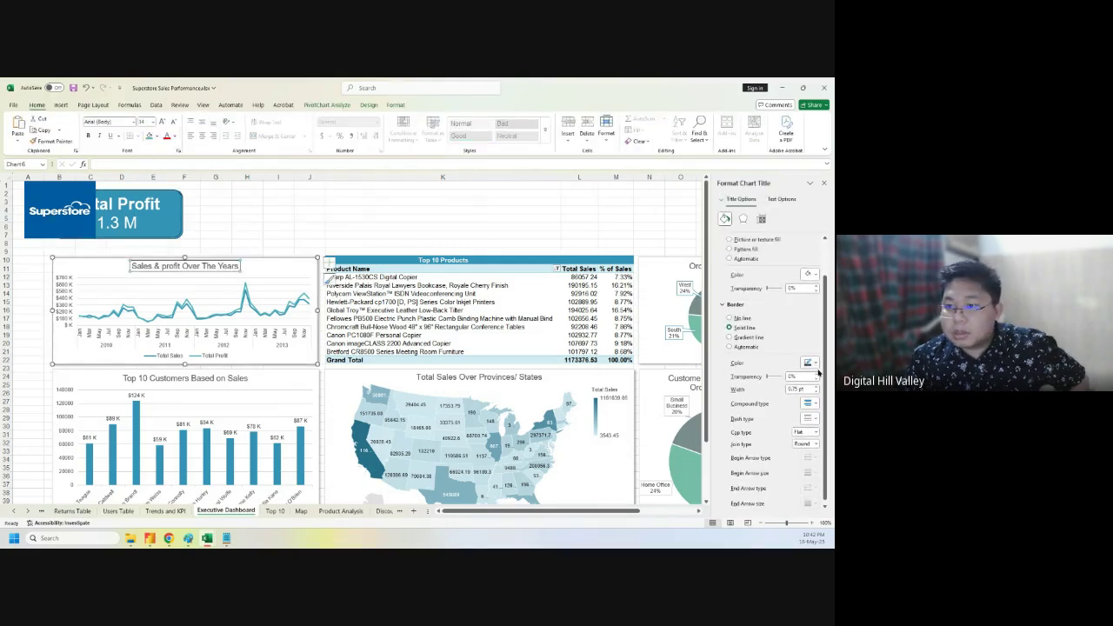
click(808, 404)
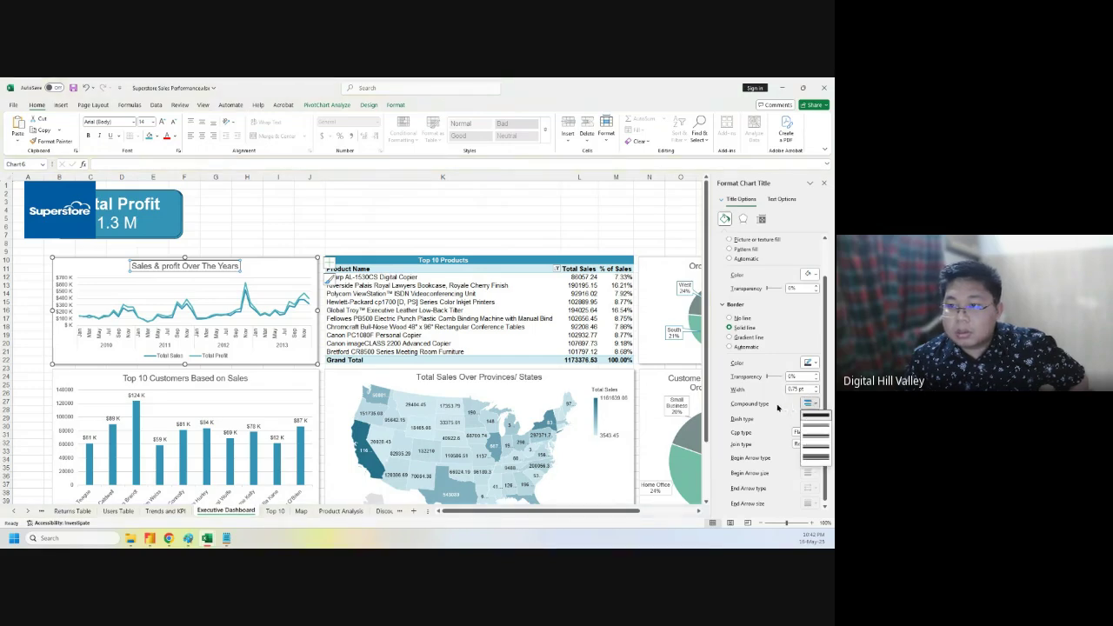
click(778, 408)
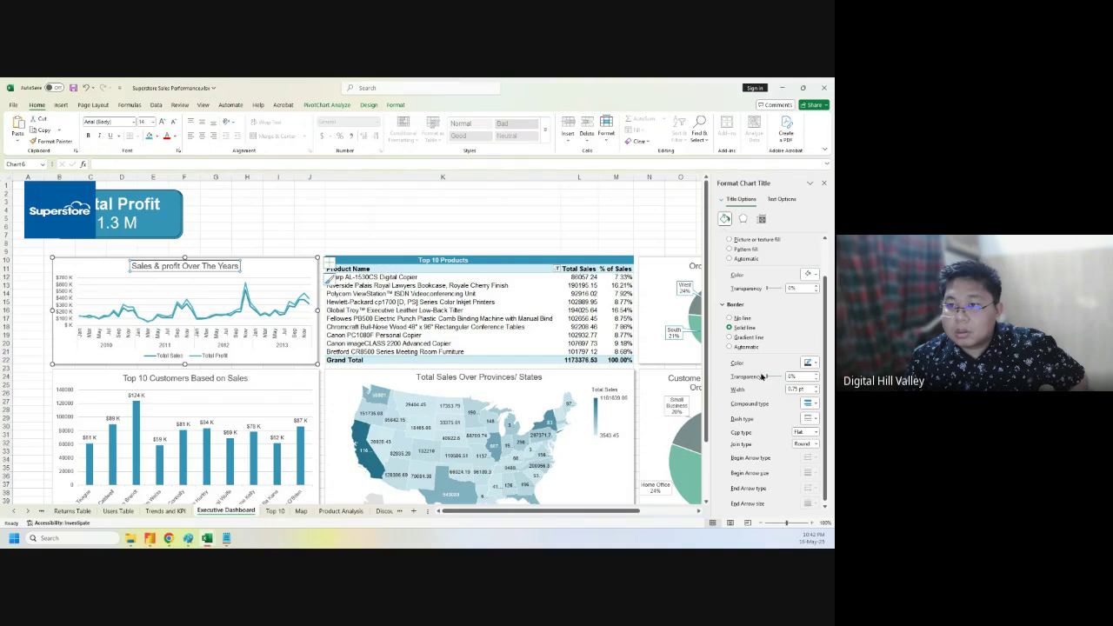
click(281, 230)
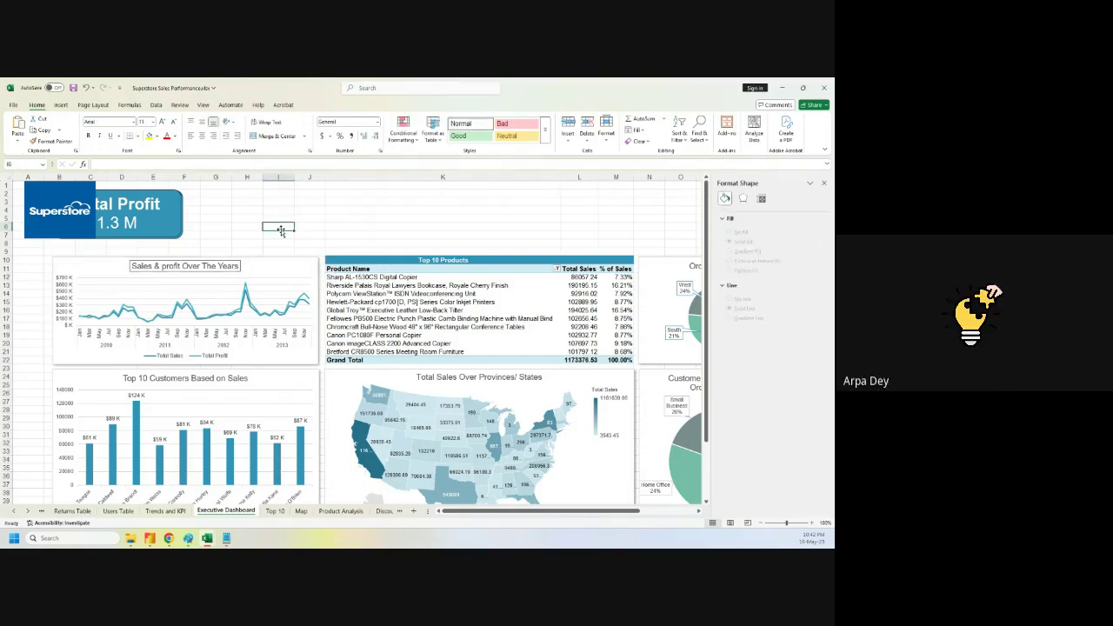
- Undo the last change and set the chart title's border to No line
key(ctrl+z)
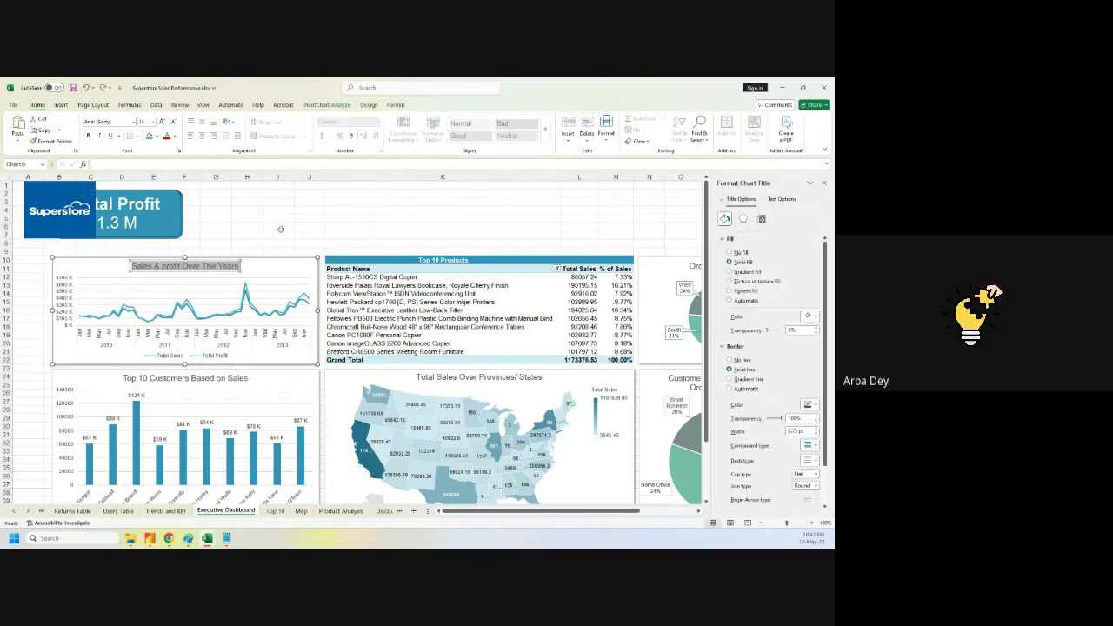
click(216, 265)
triple_click(217, 265)
scroll(788, 383, down, 1)
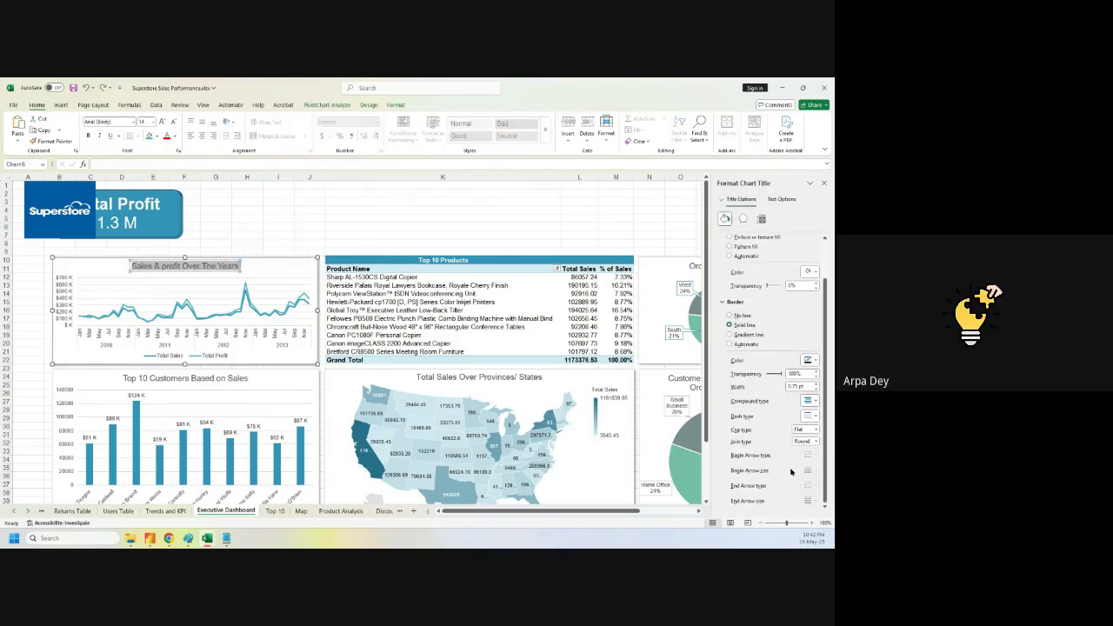
click(730, 315)
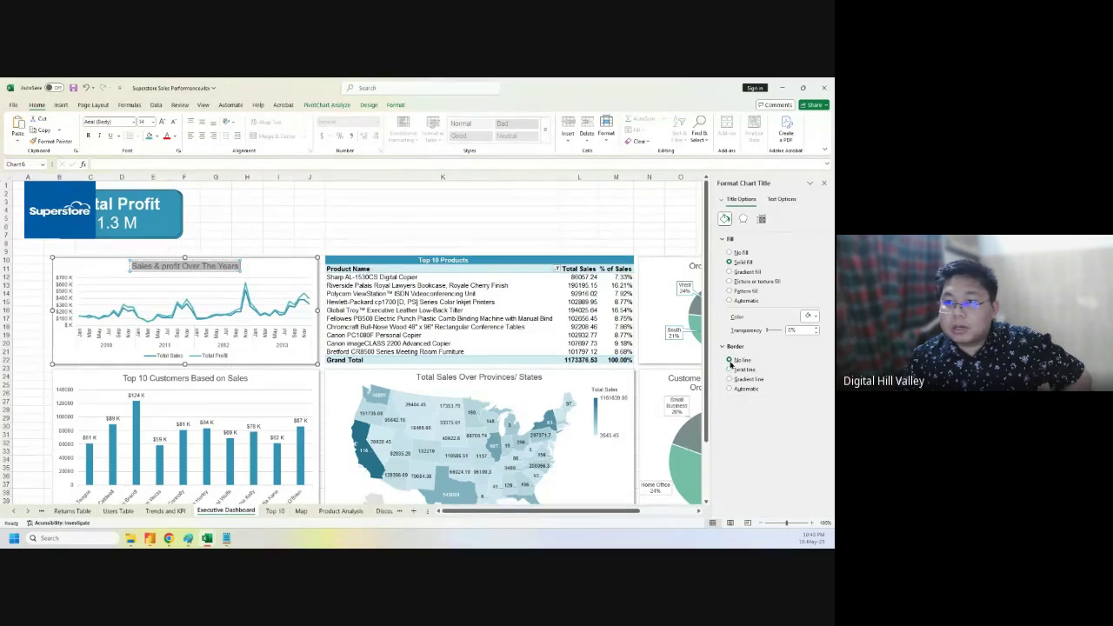
- Check the title's shadow and glow effects, then make its text black
click(743, 219)
click(736, 240)
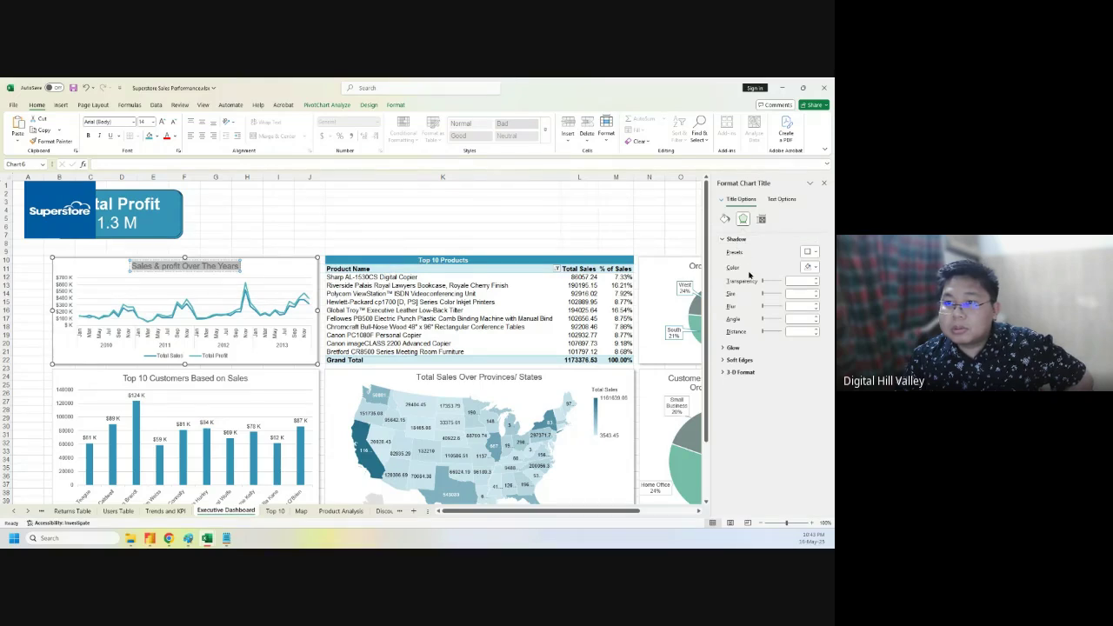
click(725, 348)
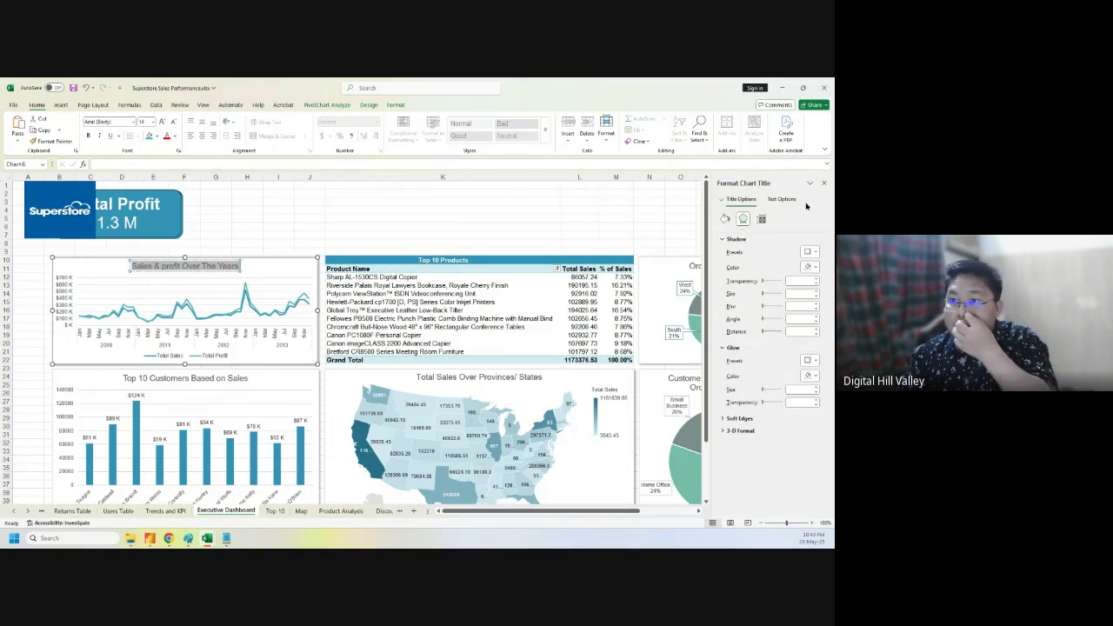
click(780, 200)
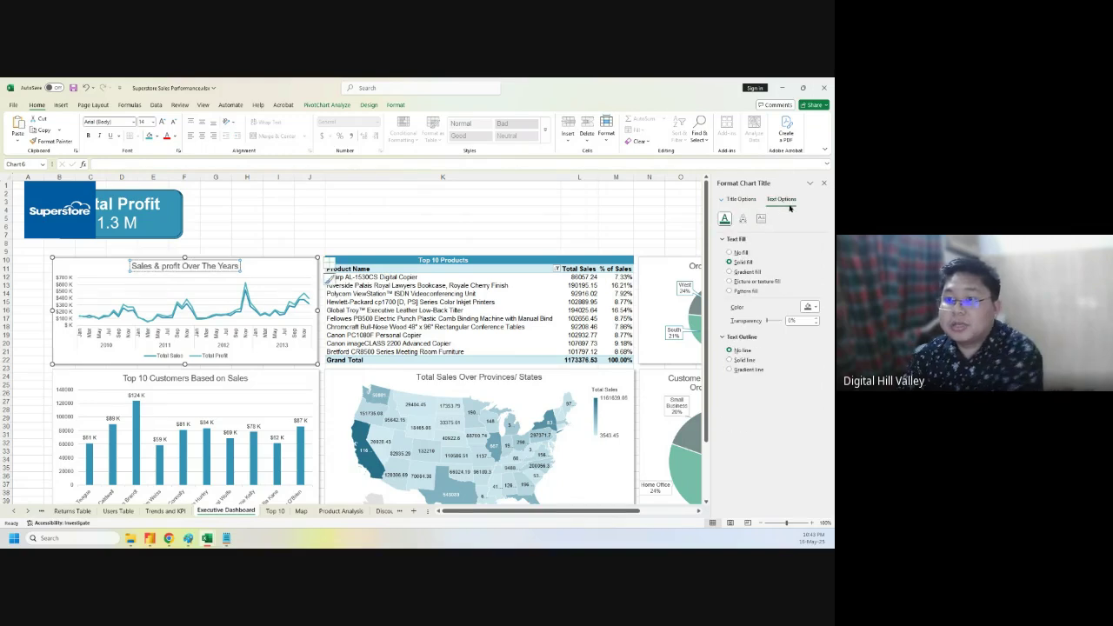
click(808, 308)
click(728, 351)
click(291, 206)
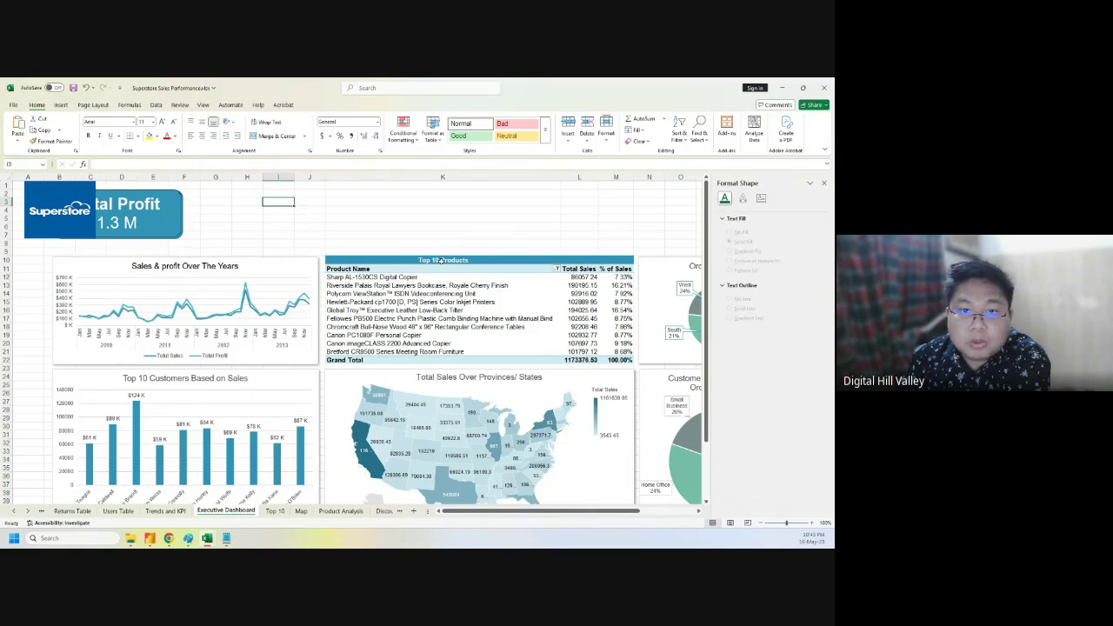
- Merge and centre the Top 10 Products heading across K10:M10
click(457, 261)
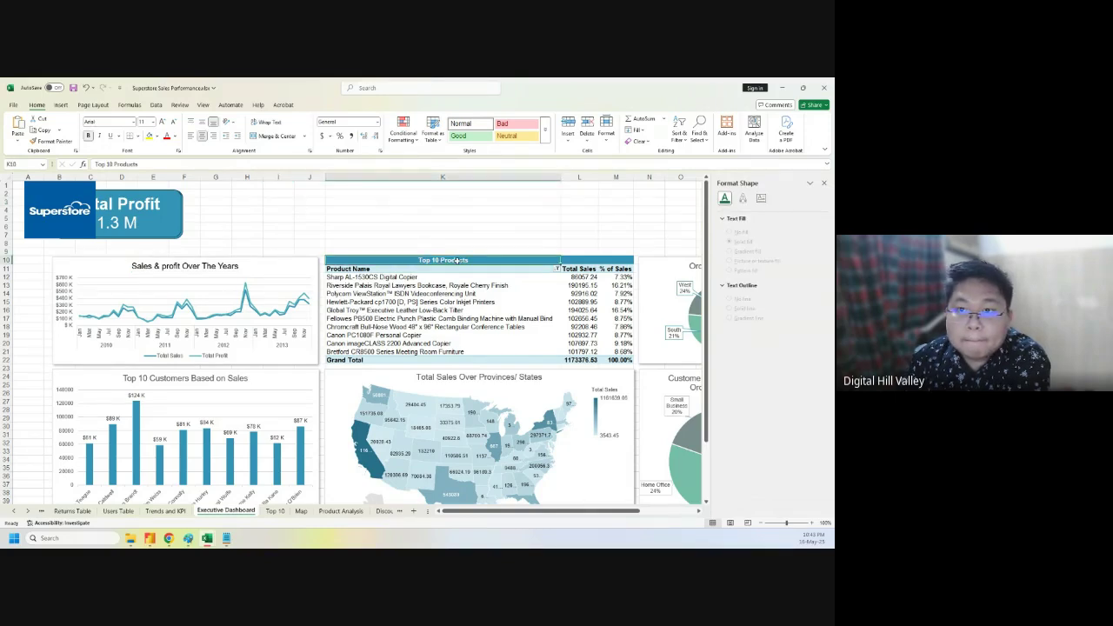
drag(456, 261, 610, 261)
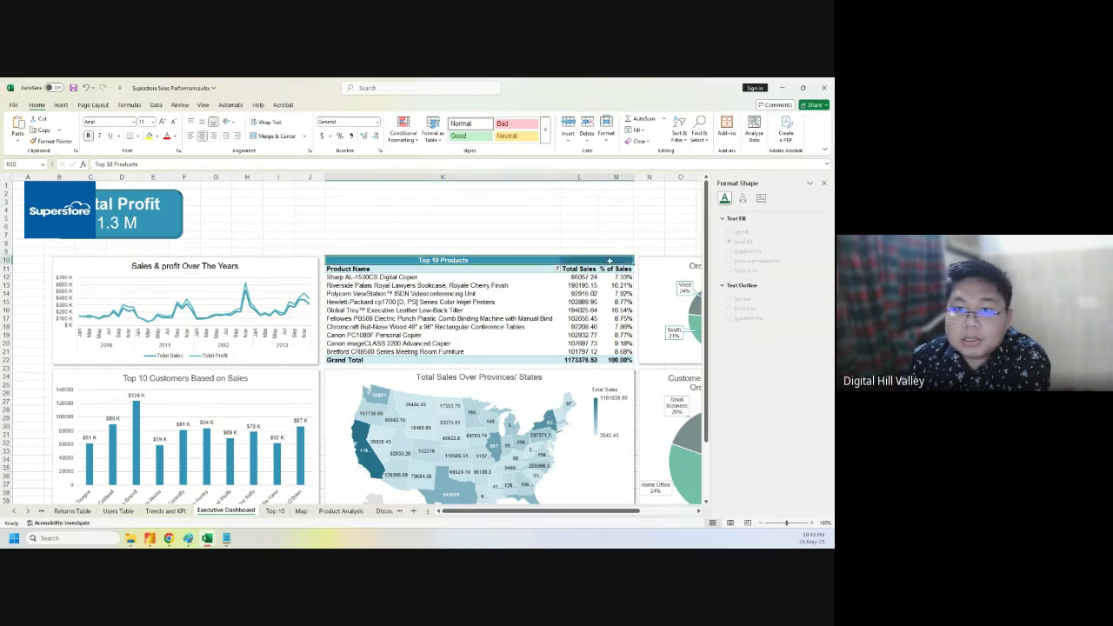
click(273, 136)
click(365, 217)
scroll(205, 297, down, 2)
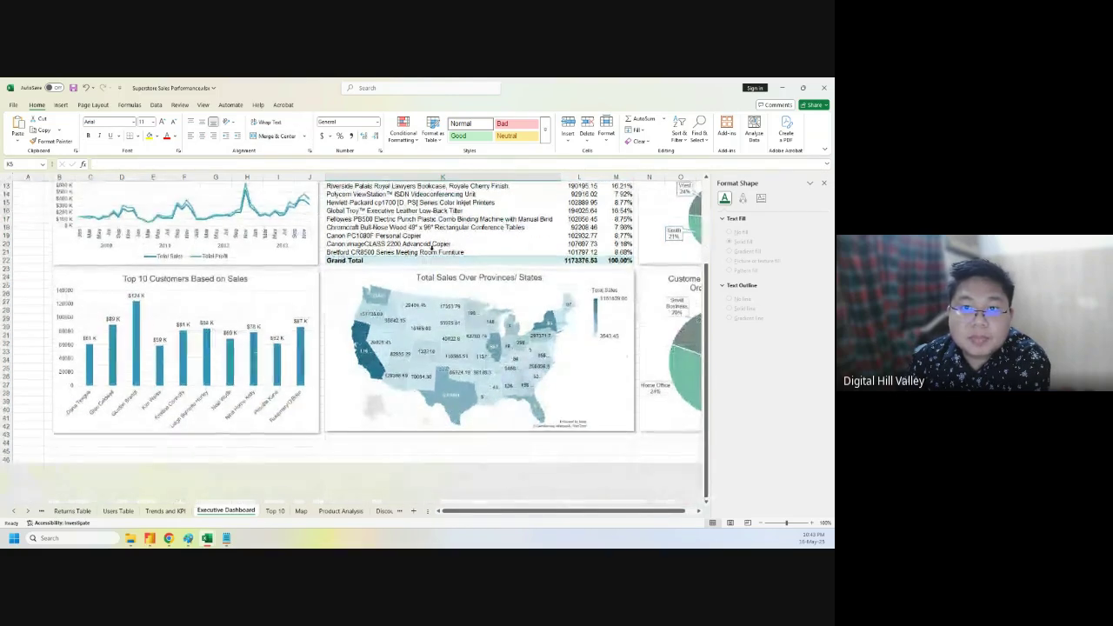
- Make the Top 10 Customers Based on Sales title text black
click(193, 281)
double_click(193, 280)
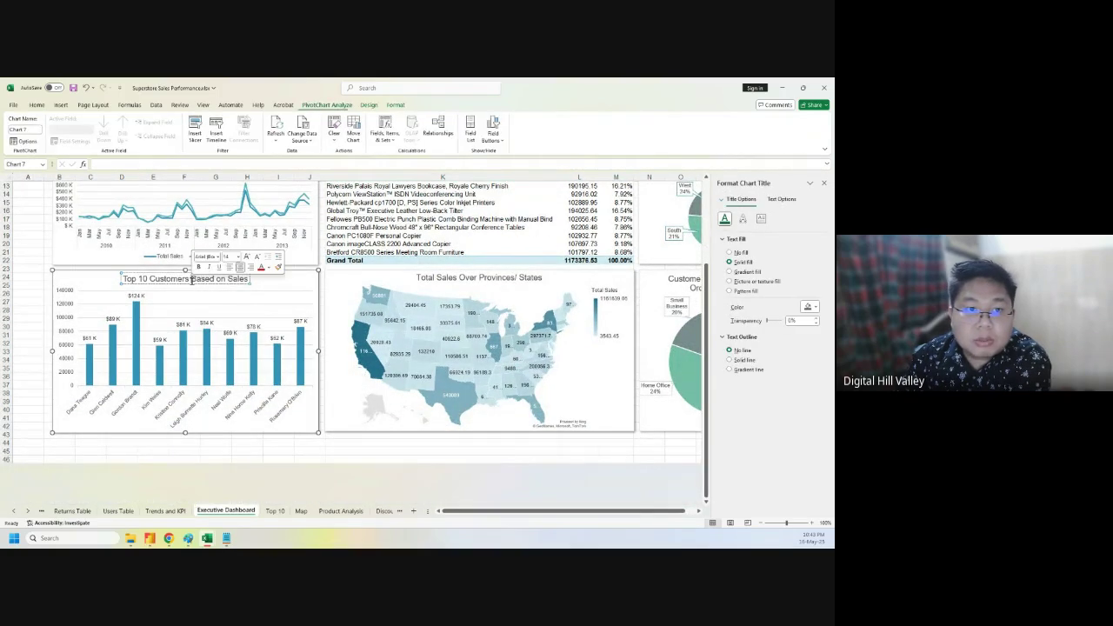
triple_click(193, 281)
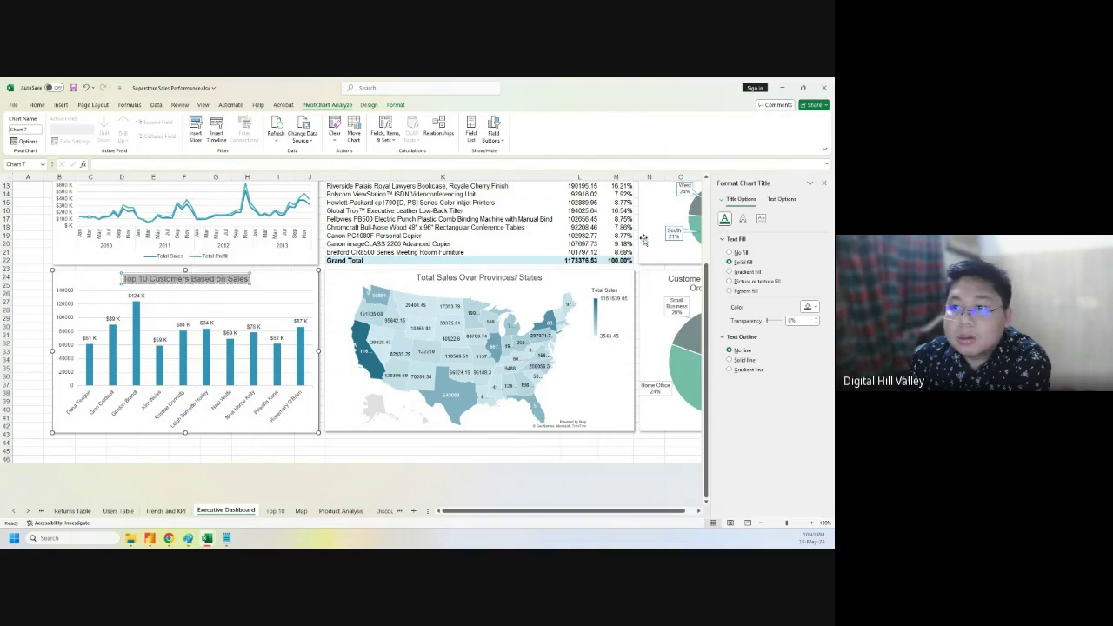
click(782, 199)
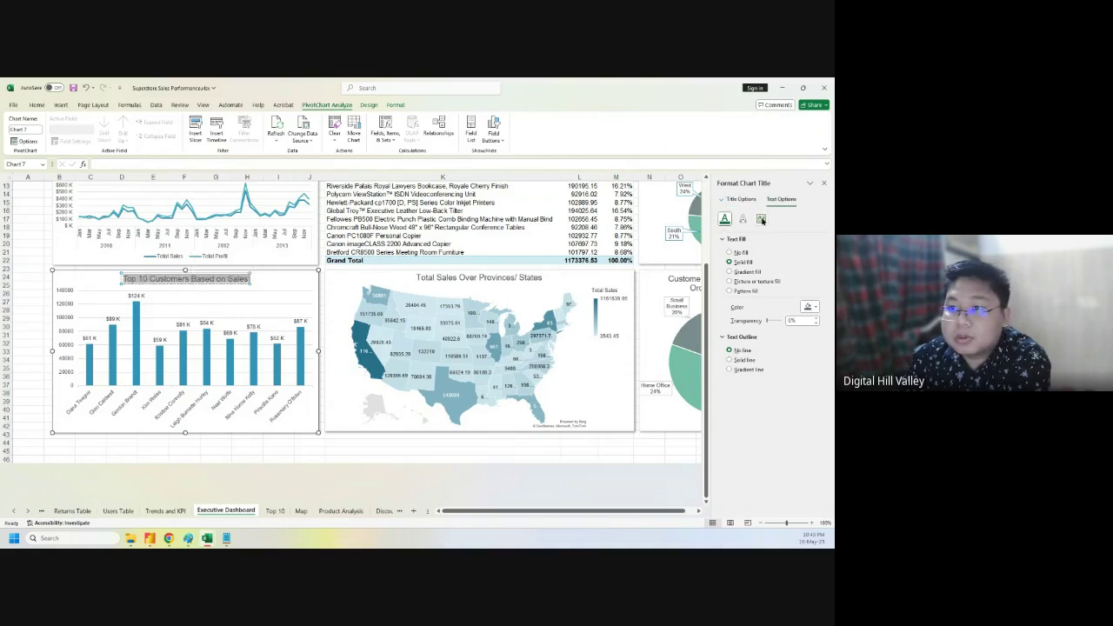
click(760, 219)
click(724, 218)
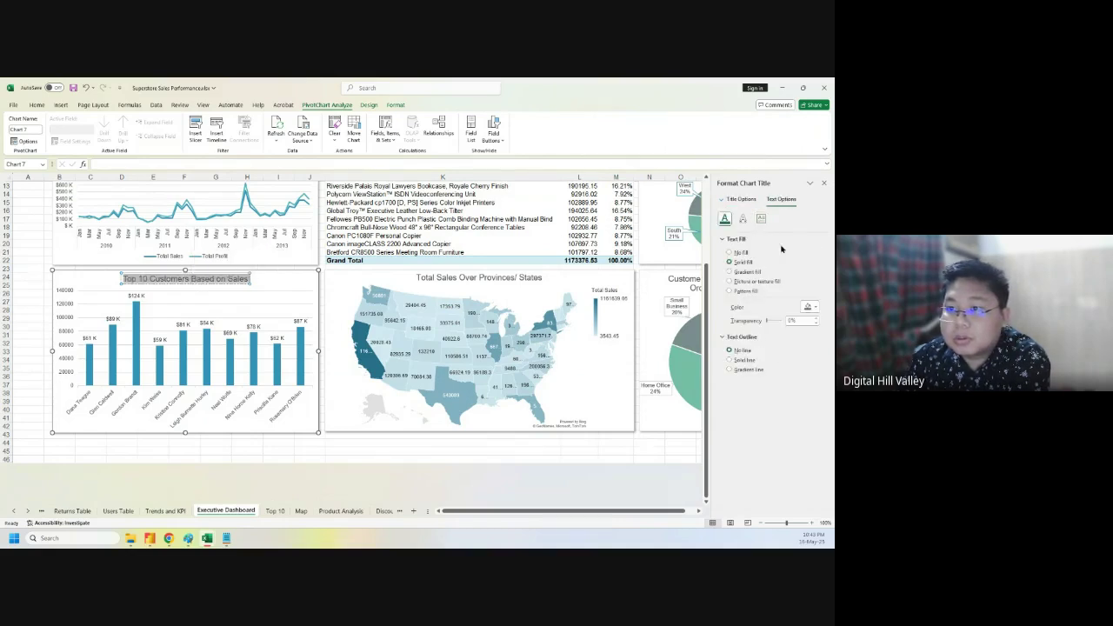
click(814, 308)
click(728, 352)
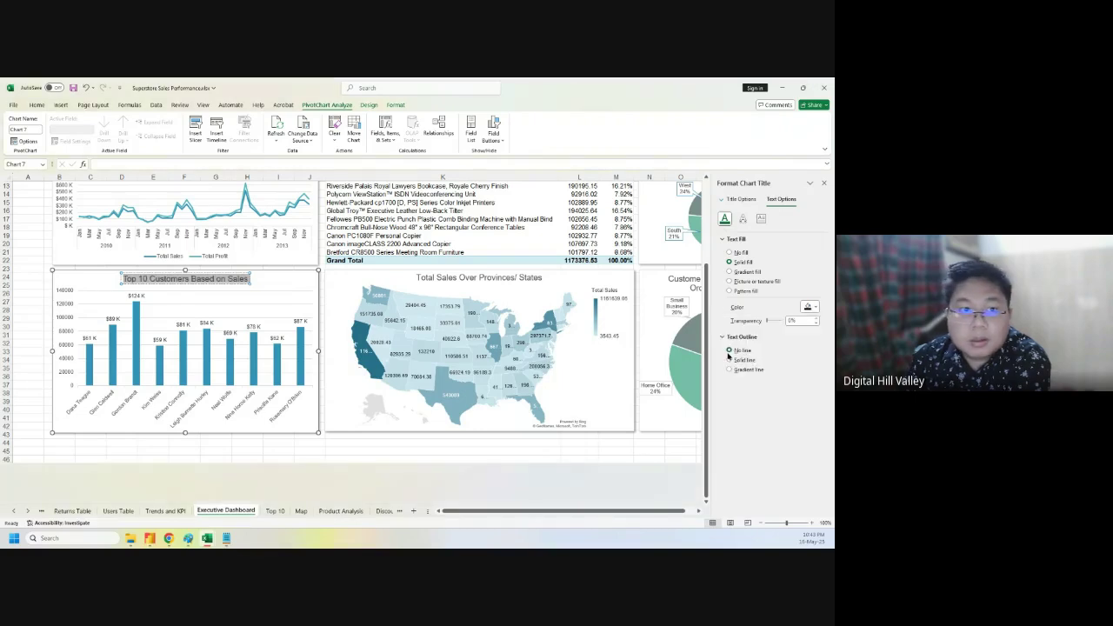
- Apply the same dark text colour to the sales map and Customer Segmentation titles
click(470, 278)
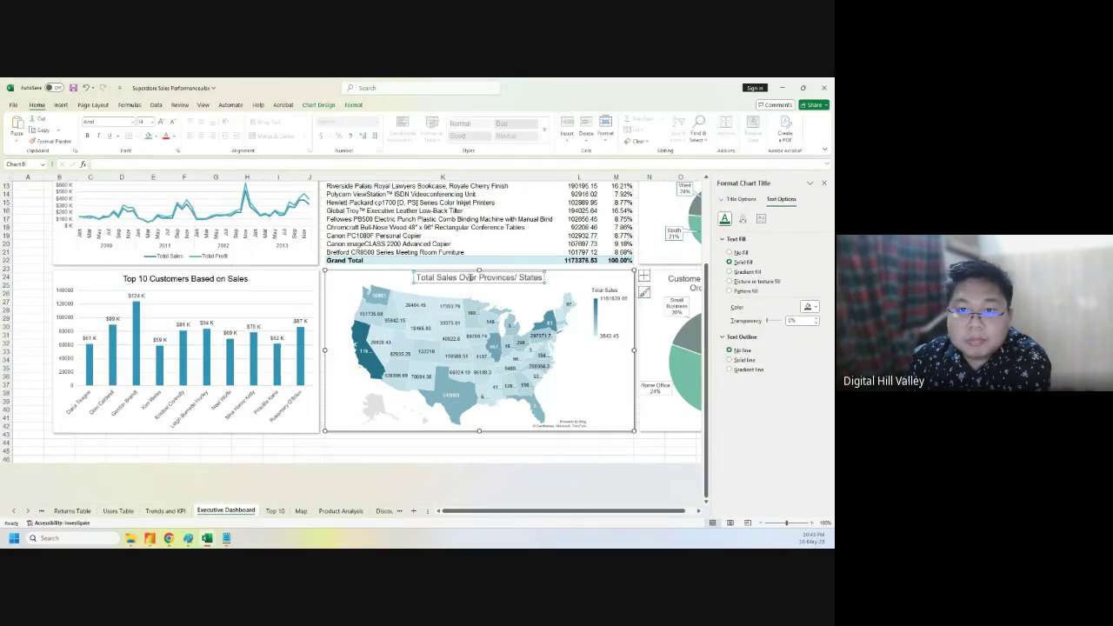
click(814, 309)
click(726, 355)
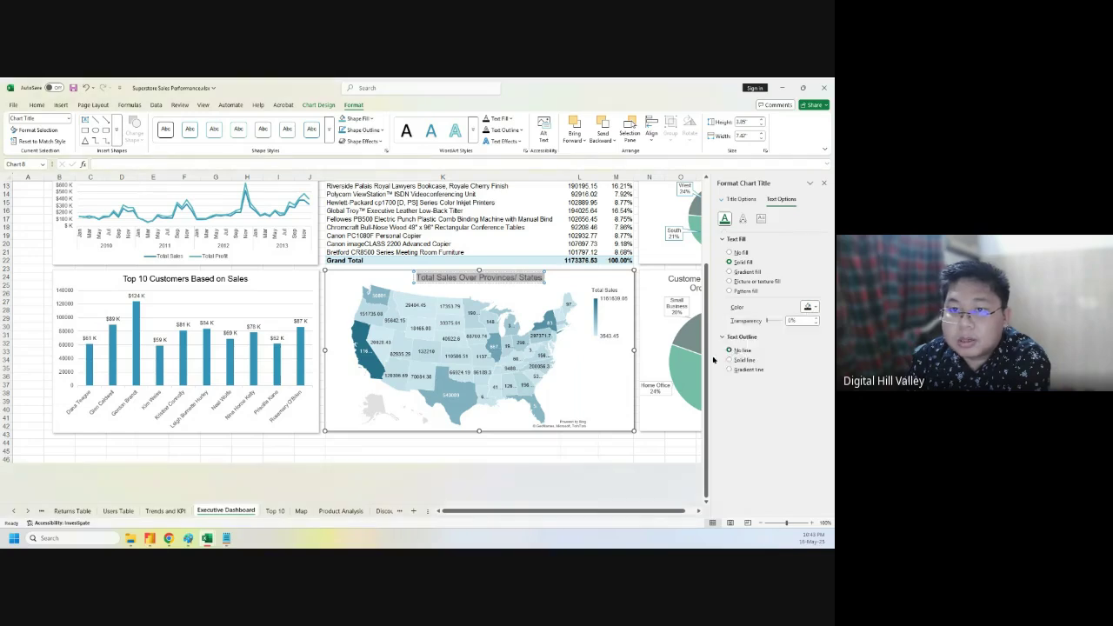
drag(573, 511, 586, 510)
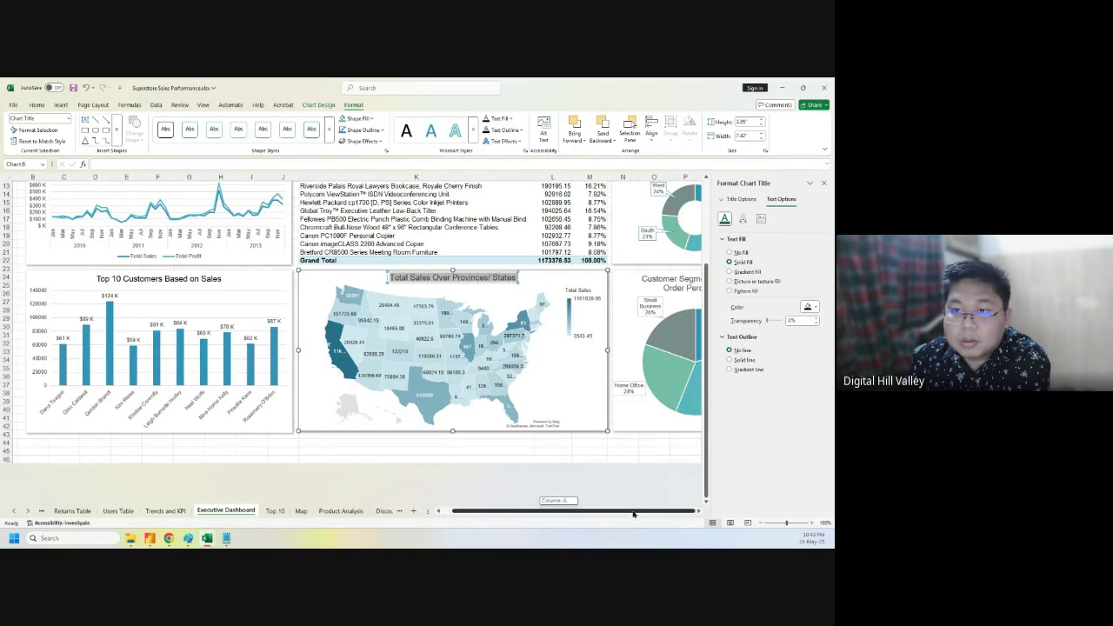
click(672, 278)
triple_click(673, 279)
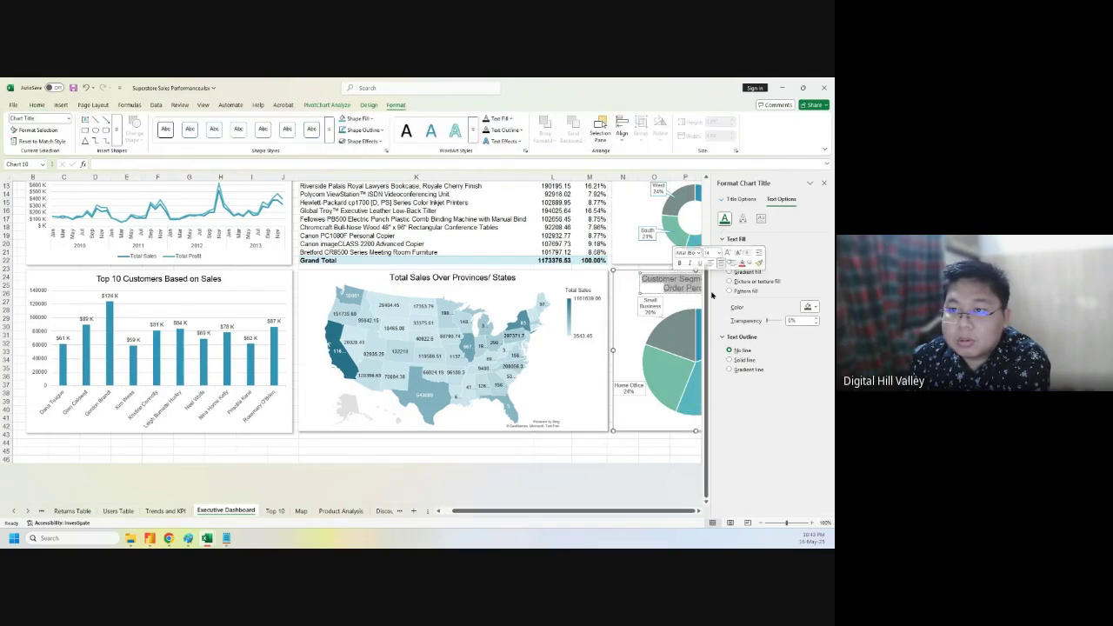
click(809, 307)
click(729, 354)
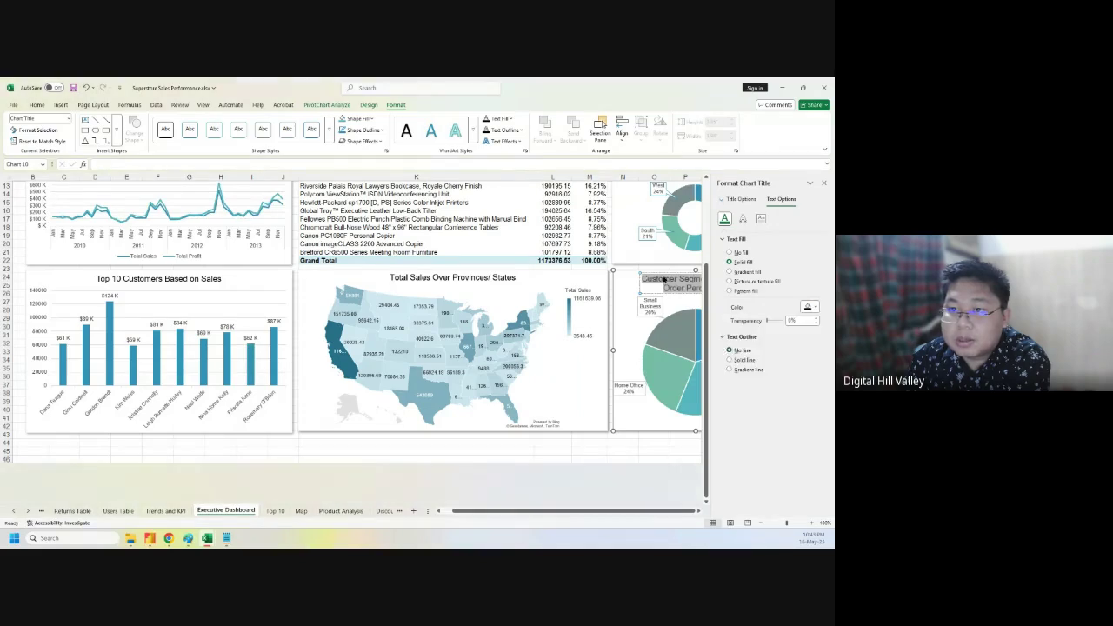
- Set the Order Percentage title text dark and close the formatting pane
scroll(658, 287, up, 4)
click(678, 264)
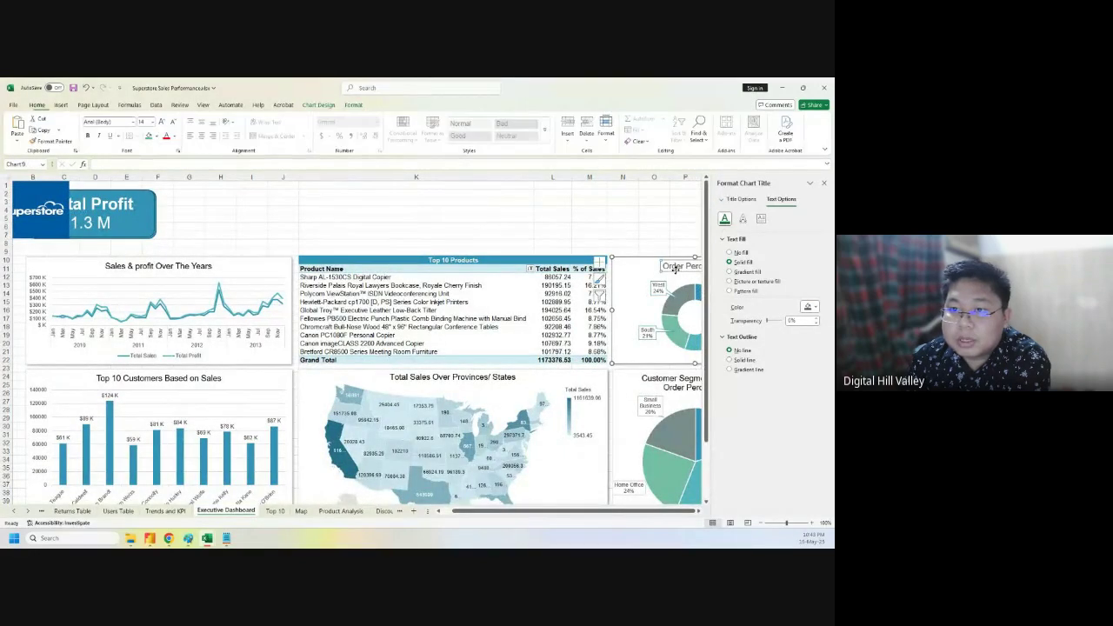
click(678, 264)
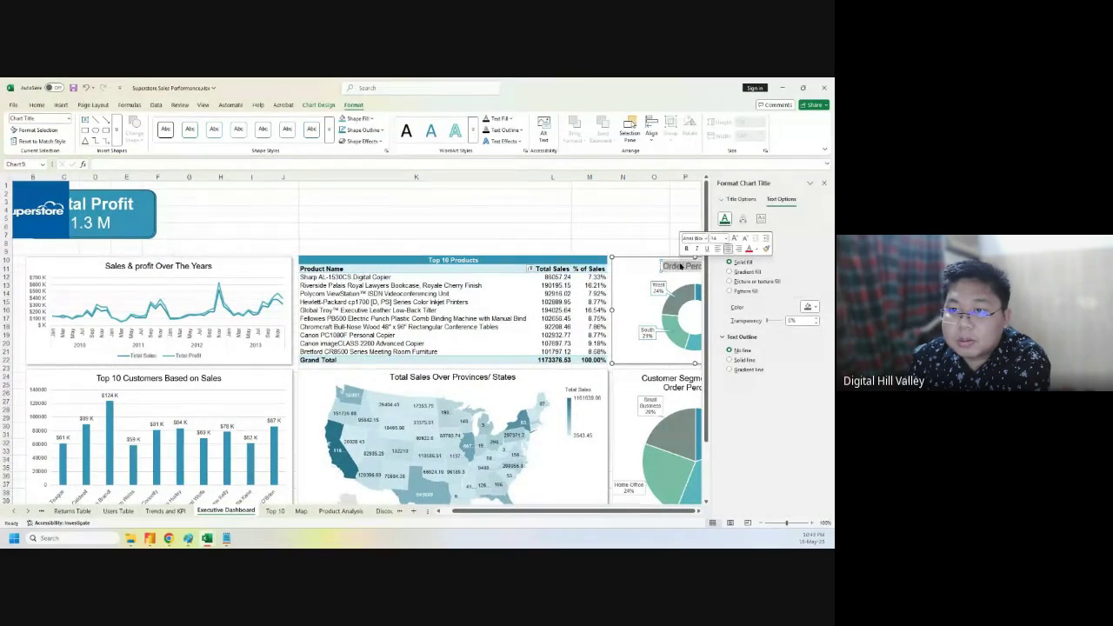
click(806, 308)
click(733, 355)
click(549, 217)
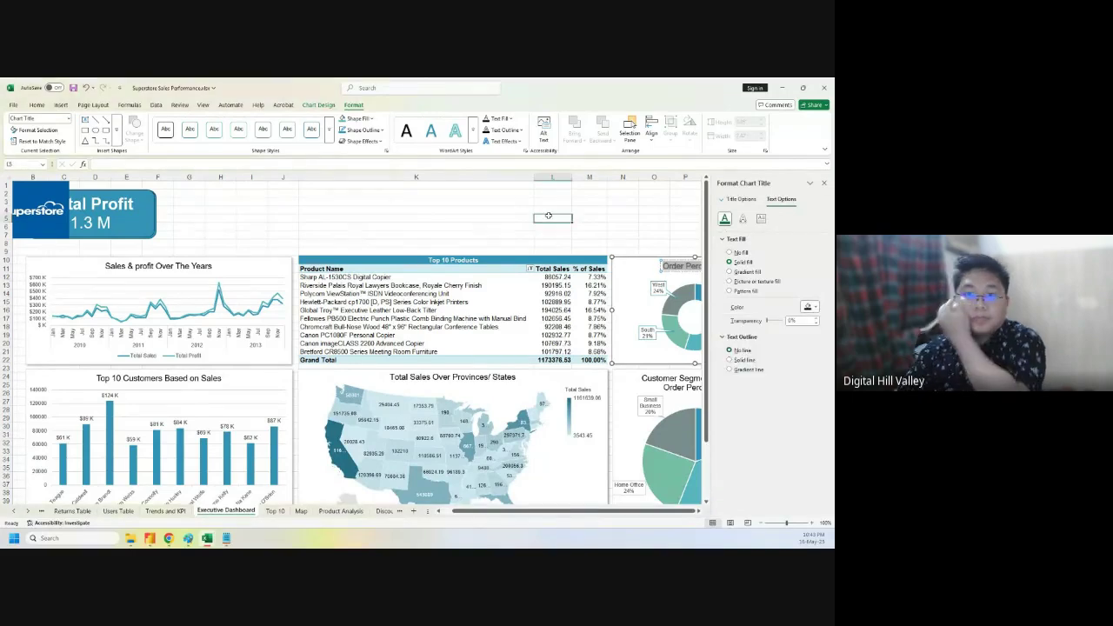
click(825, 182)
- Select the empty row 8 and bring up its context menu
click(424, 234)
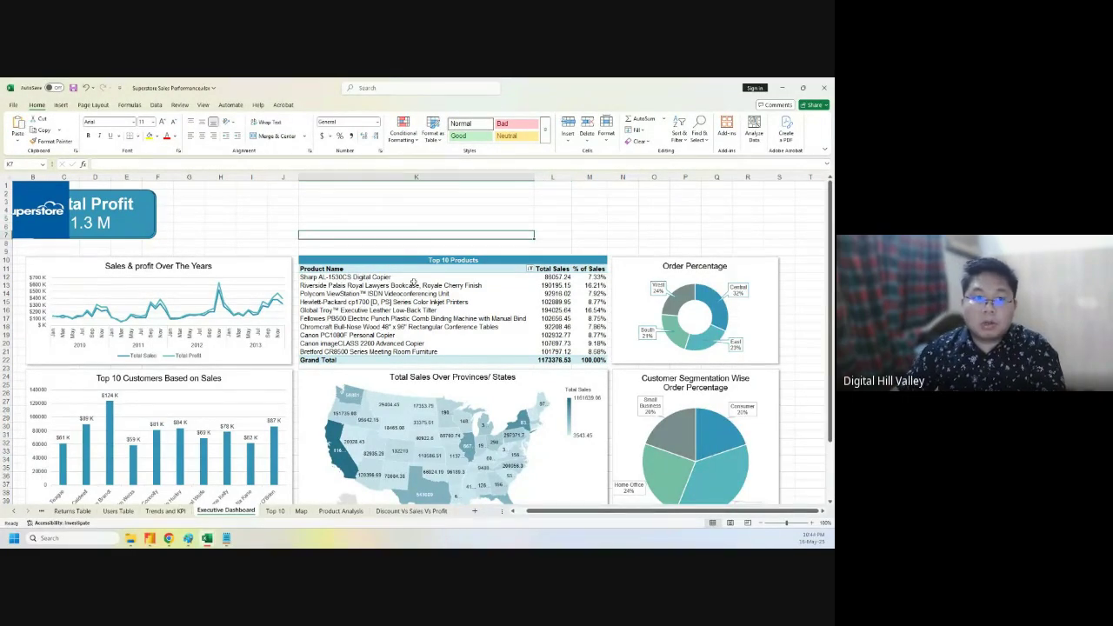
drag(593, 513, 545, 513)
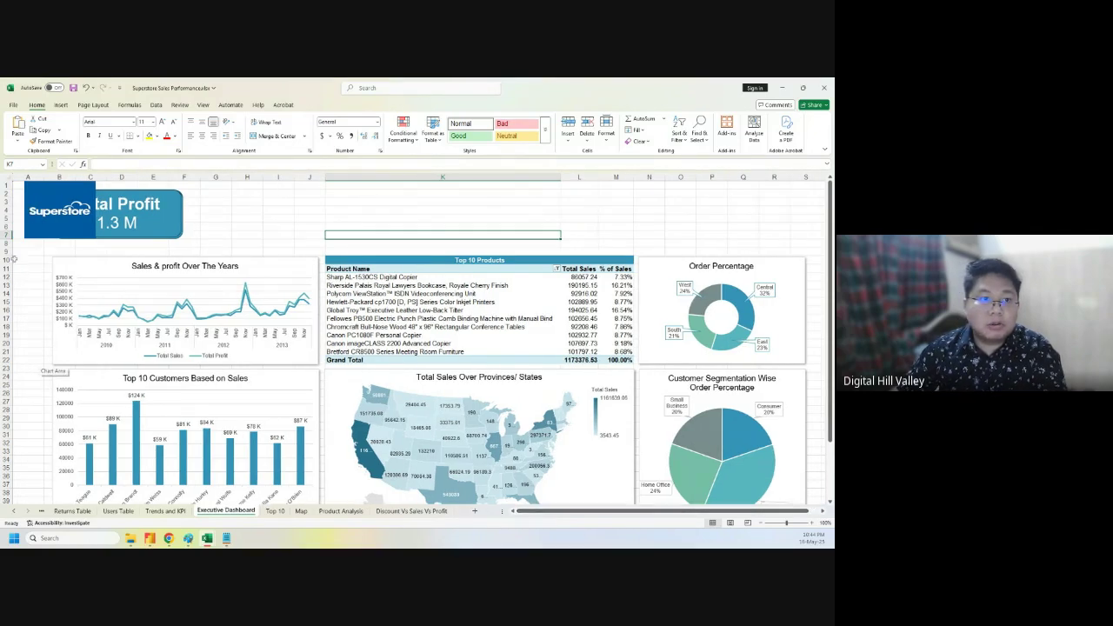
click(6, 243)
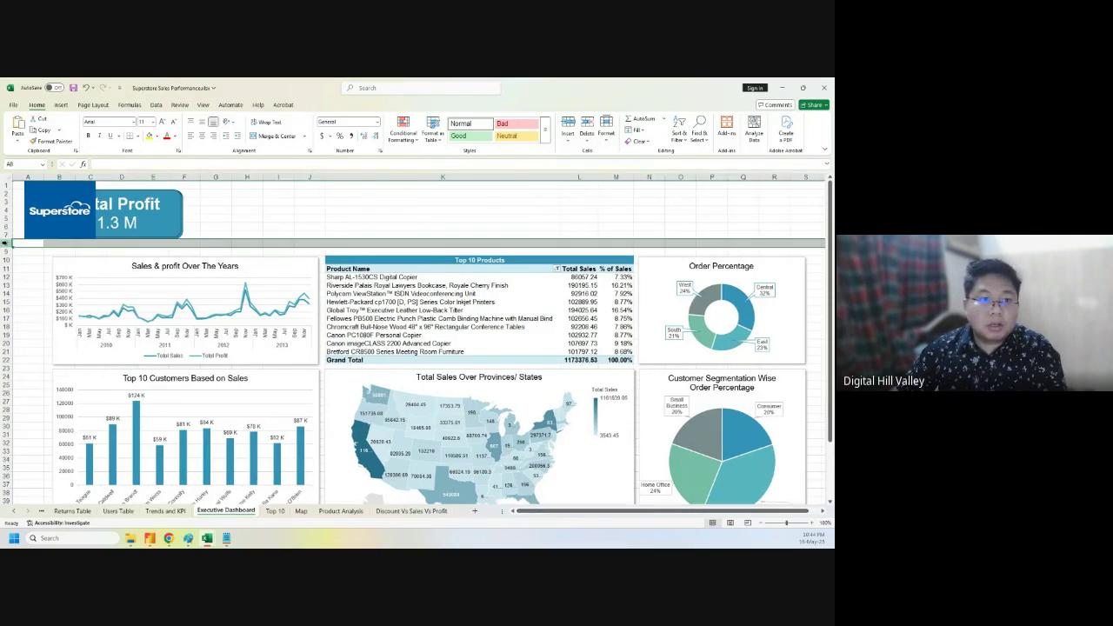
right_click(6, 244)
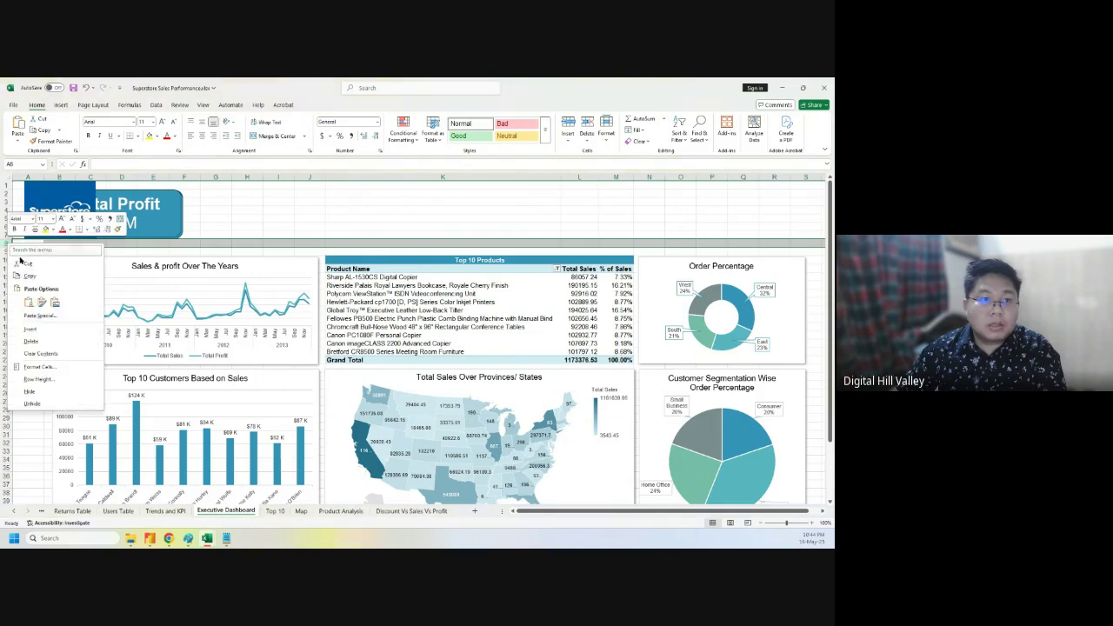
- Delete row 8 and pull the Total Profit and Total Sales cards out of the stack
click(17, 327)
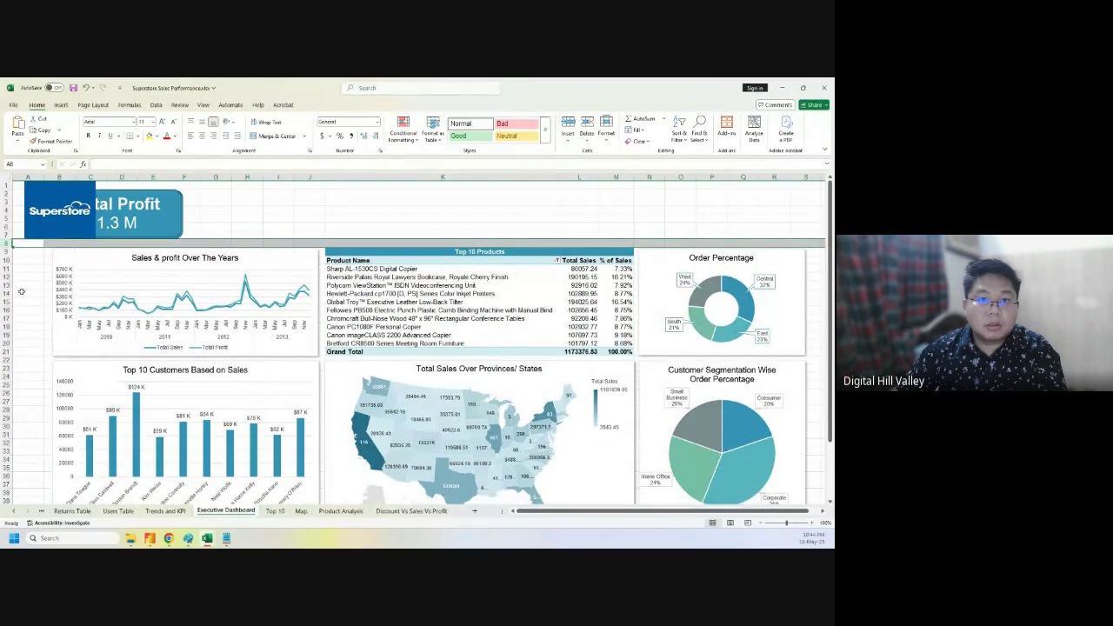
click(251, 210)
click(151, 202)
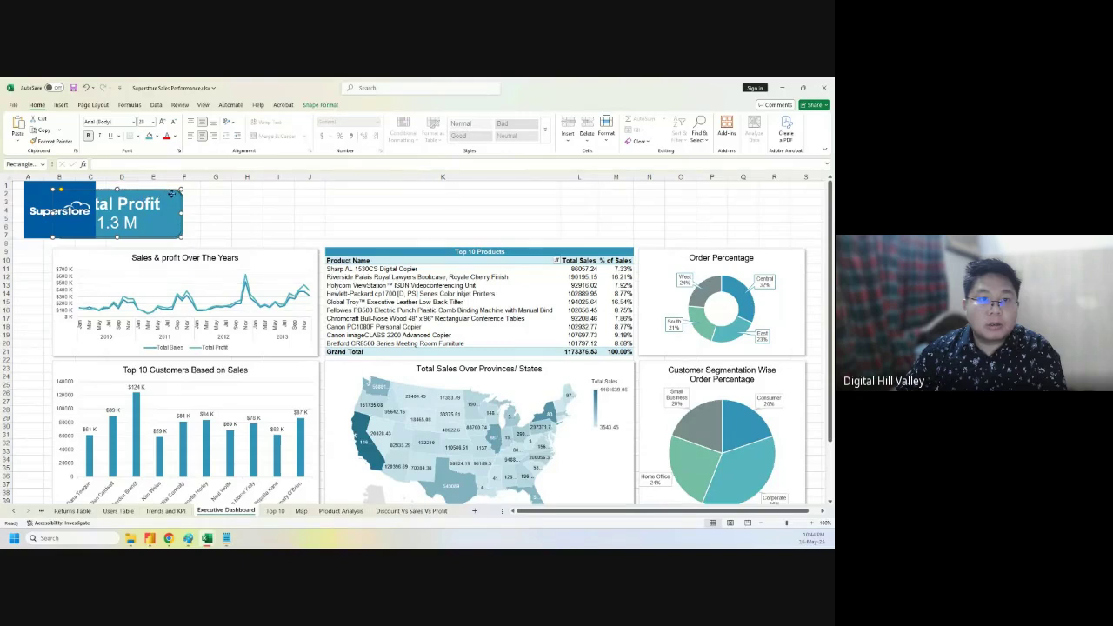
drag(172, 196, 383, 191)
click(145, 205)
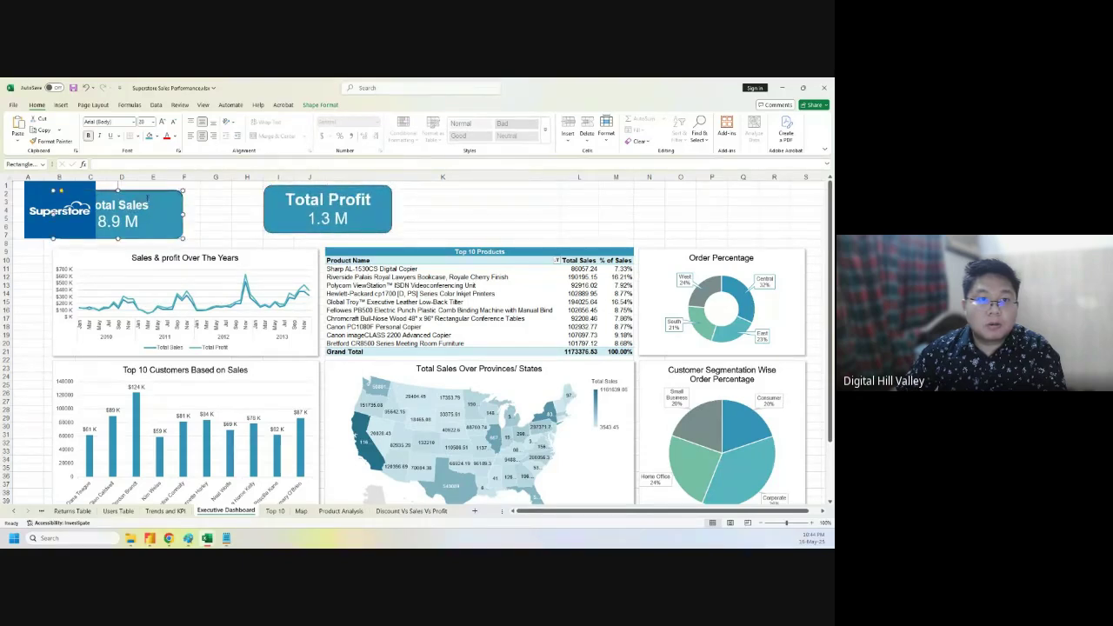
drag(155, 195, 508, 194)
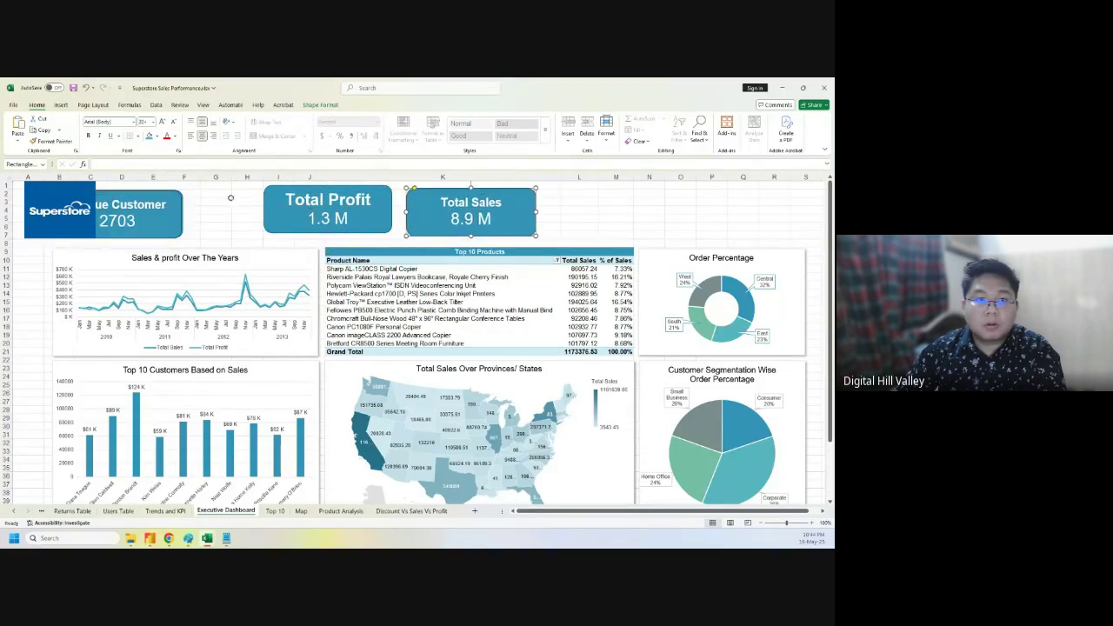
- Arrange Total Order, Total Profit, Total Sales and Unique Customer cards side by side beside the logo
drag(161, 196, 653, 190)
drag(152, 191, 197, 189)
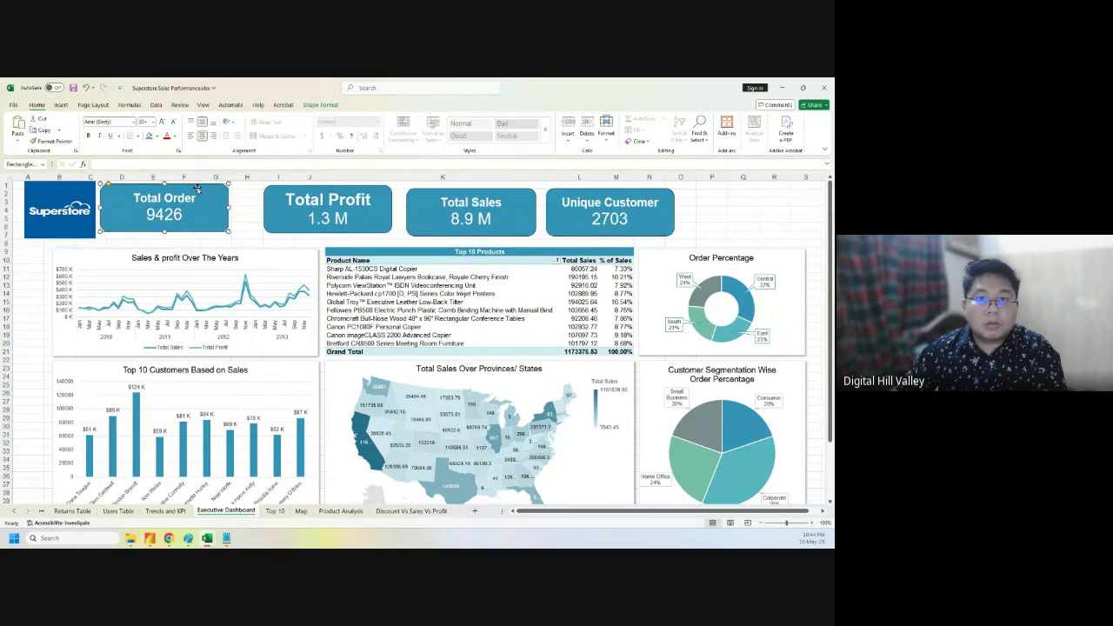
drag(284, 185, 254, 186)
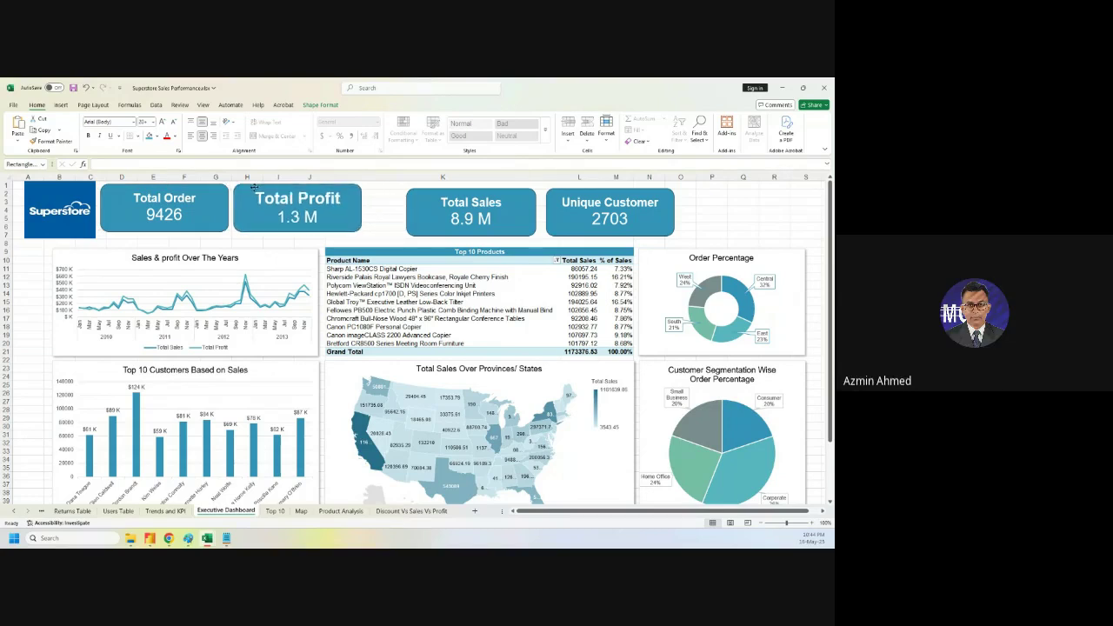
drag(420, 191, 382, 187)
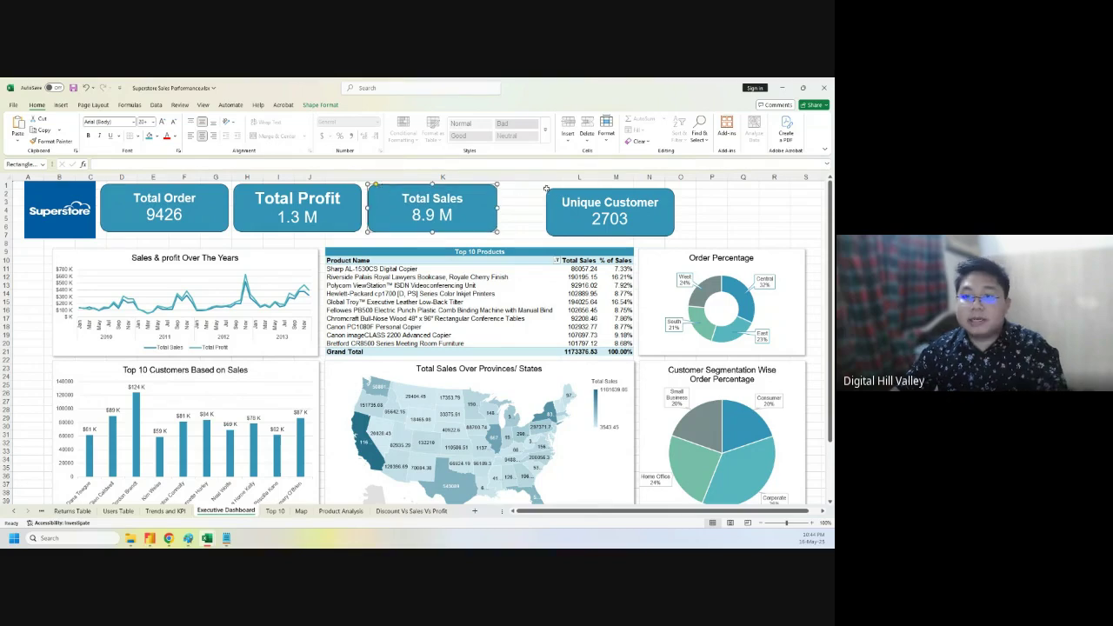
drag(565, 197, 516, 202)
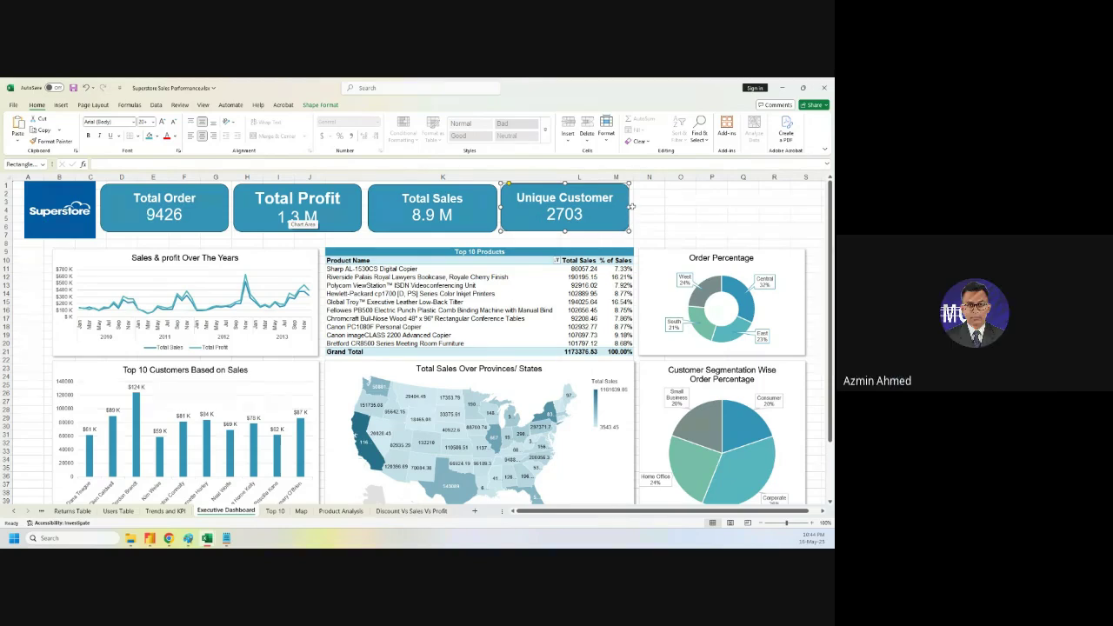
- Select the Superstore logo together with the four KPI cards
click(212, 201)
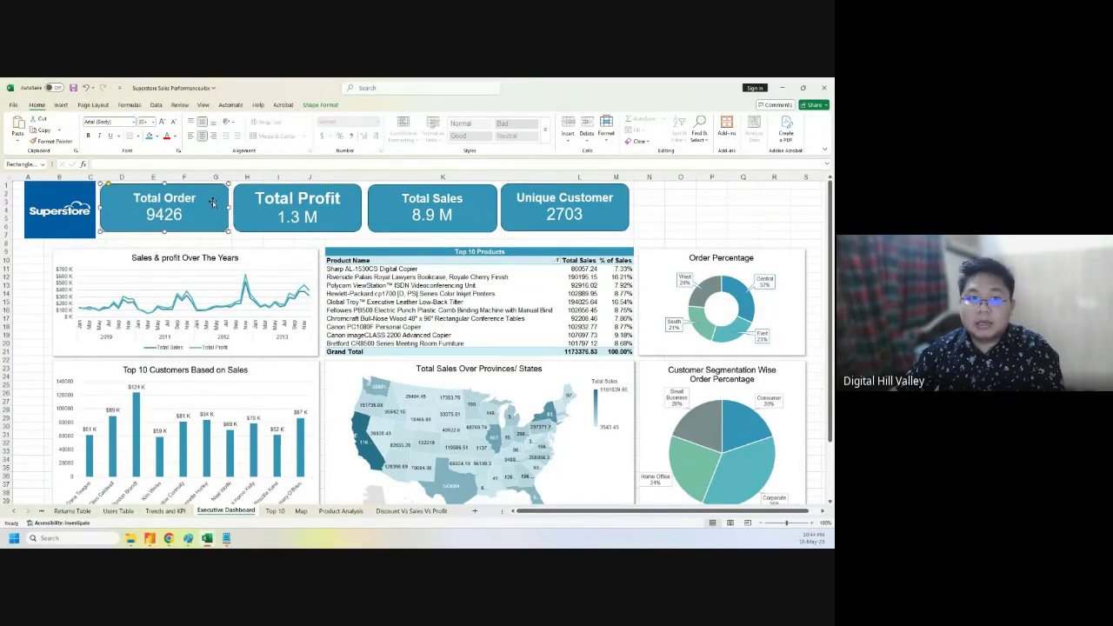
ctrl+click(299, 185)
ctrl+click(421, 190)
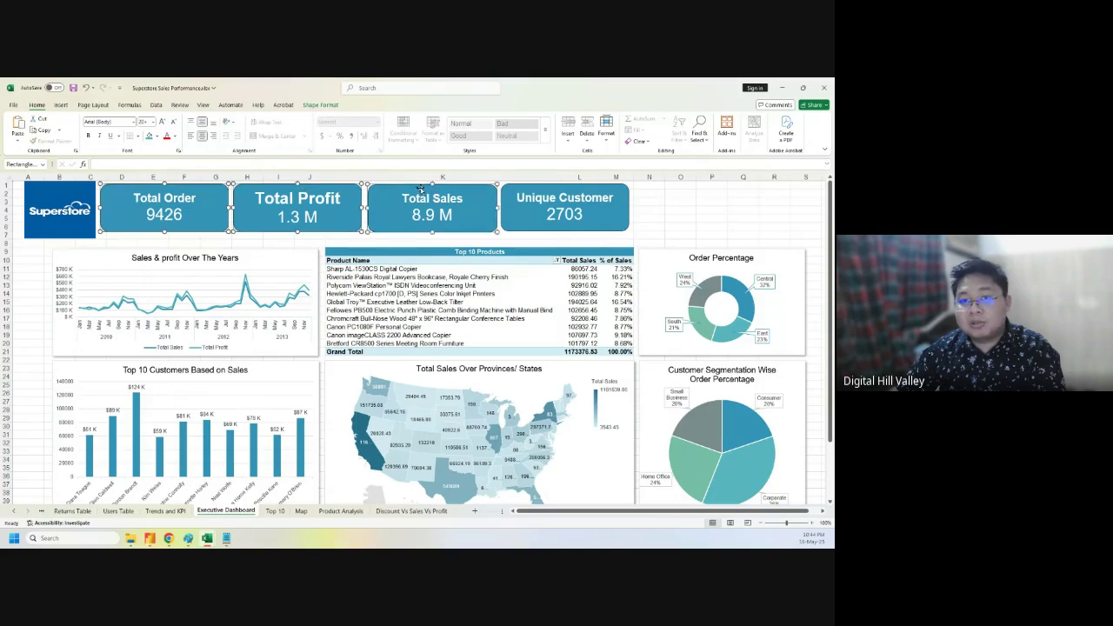
ctrl+click(557, 200)
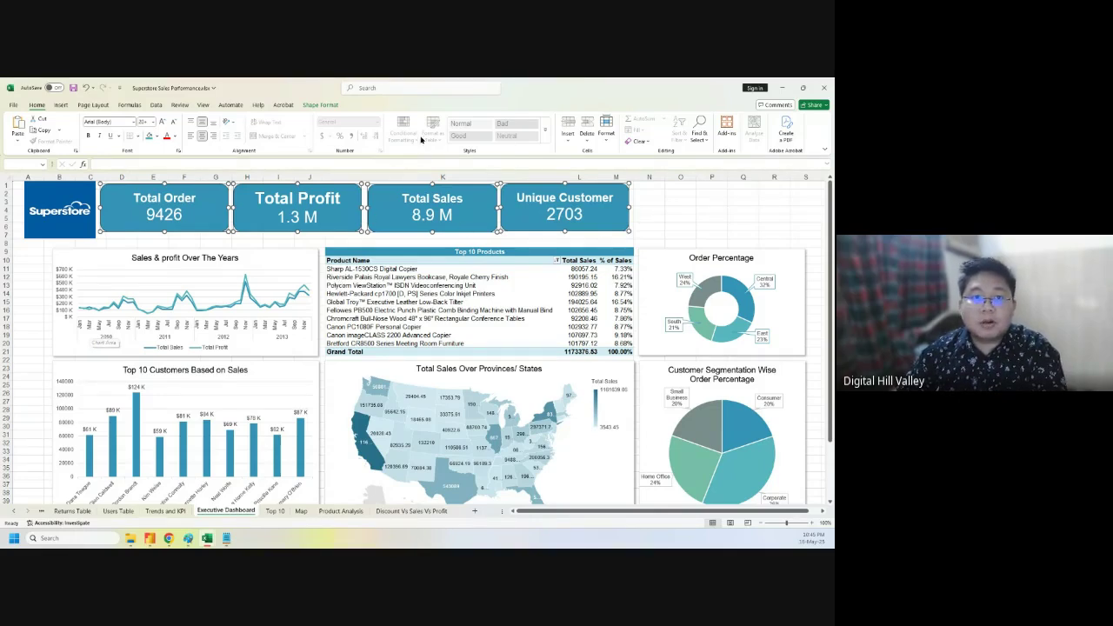
click(86, 205)
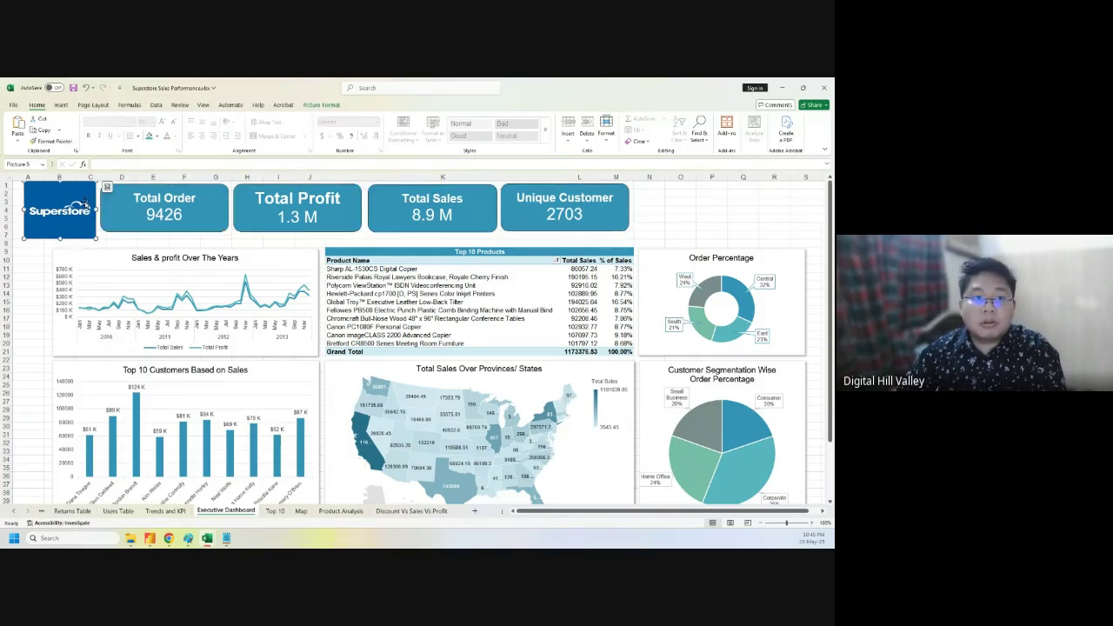
ctrl+click(152, 200)
ctrl+click(330, 208)
ctrl+click(482, 196)
ctrl+click(571, 196)
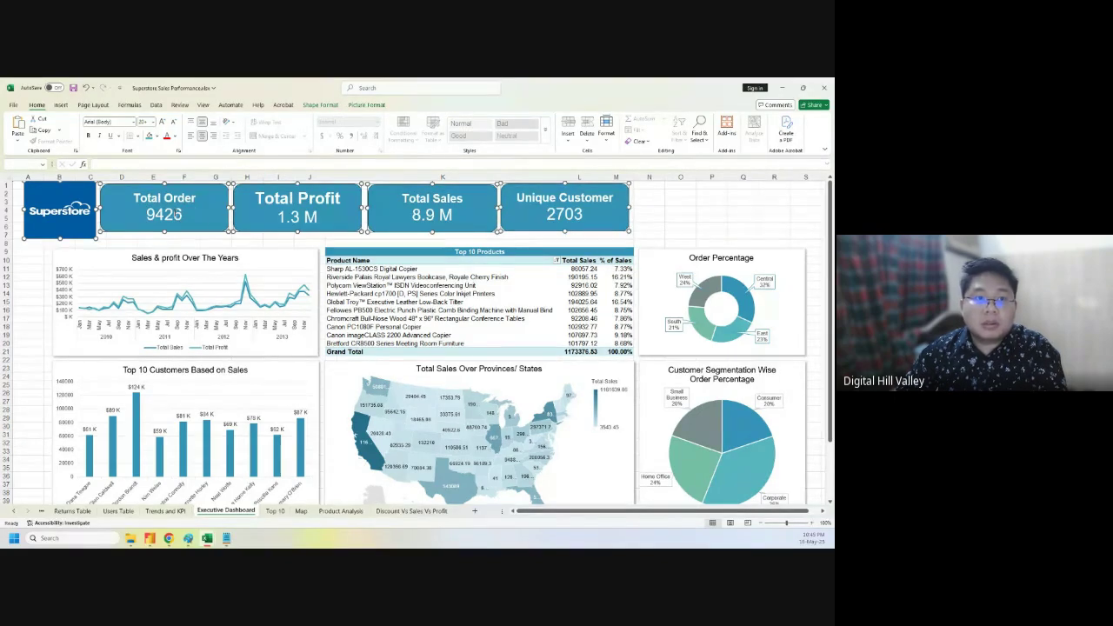
- Stretch the Total Order, Total Profit and Total Sales cards down to the logo's height
click(178, 215)
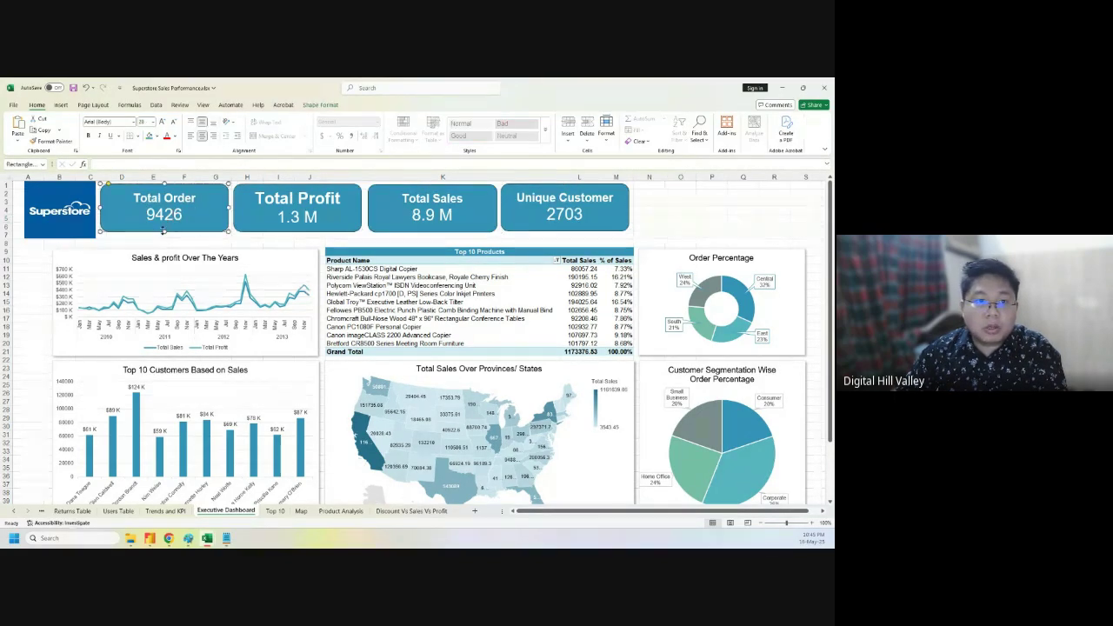
drag(163, 231, 163, 238)
click(316, 220)
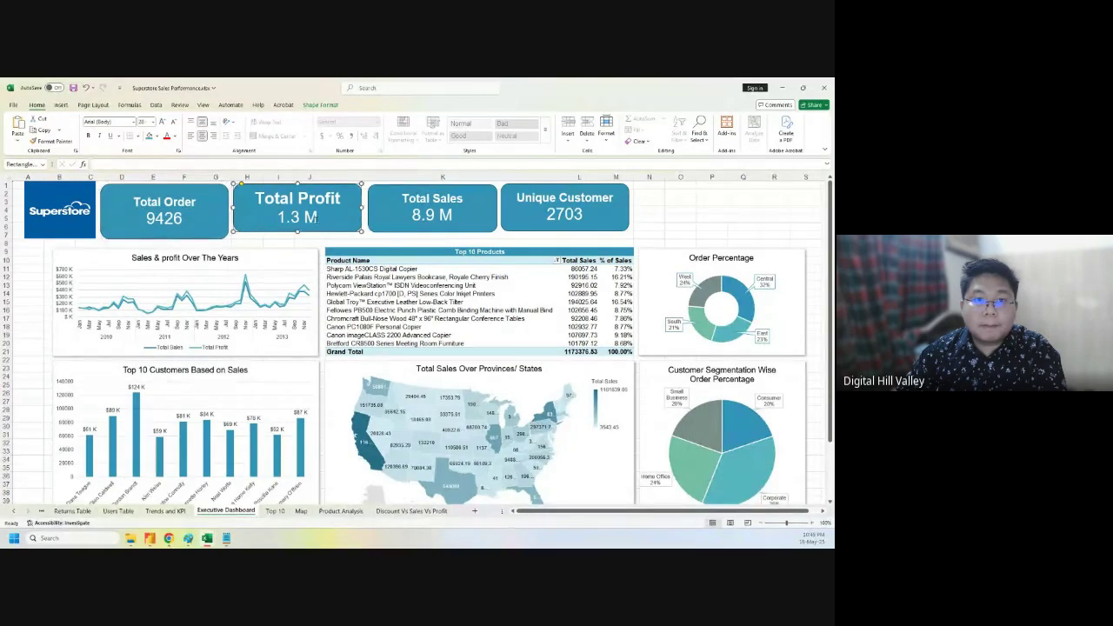
drag(296, 231, 296, 238)
click(463, 222)
drag(432, 232, 433, 240)
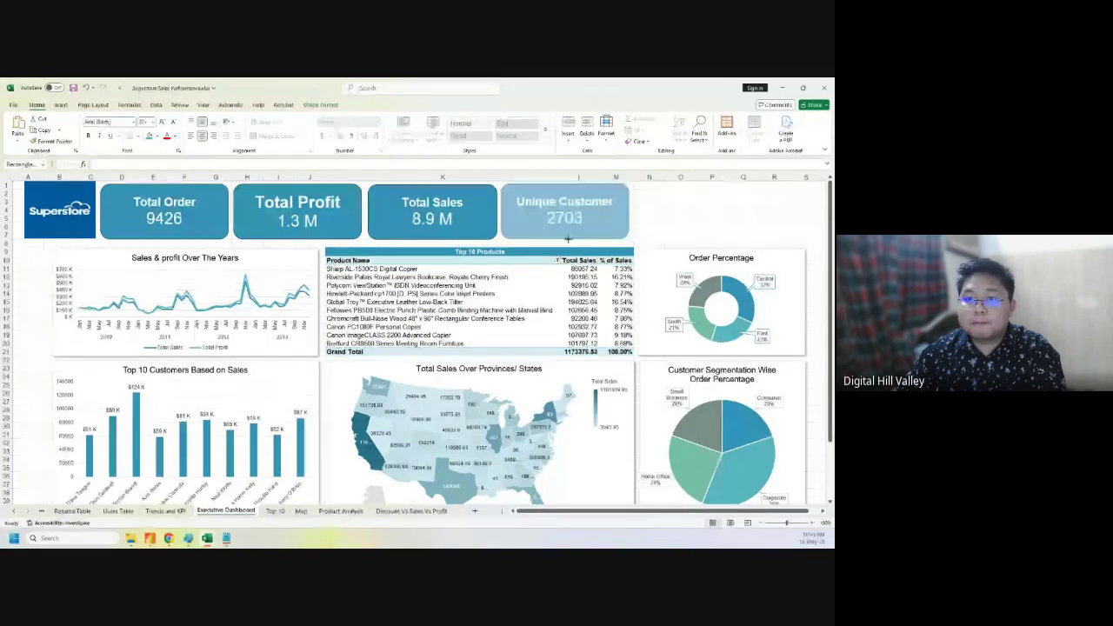
- Reselect the Total Sales, Total Profit and Total Order cards along with the logo
click(366, 209)
ctrl+click(306, 208)
ctrl+click(174, 213)
ctrl+click(57, 210)
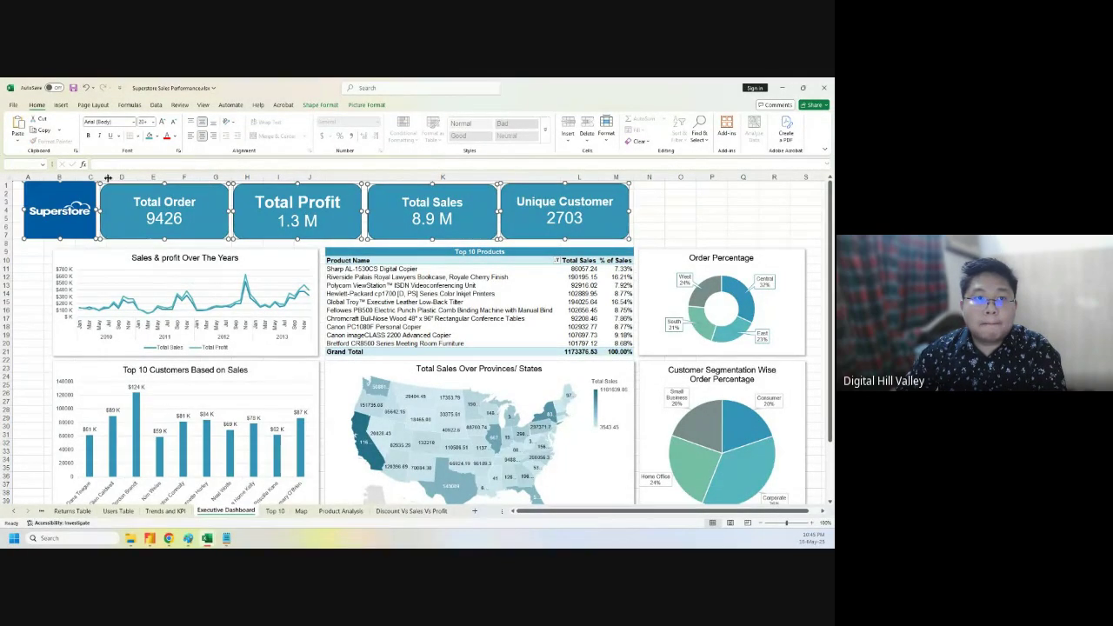
- Align the logo and KPI cards to their middles and distribute them horizontally
click(321, 105)
click(636, 132)
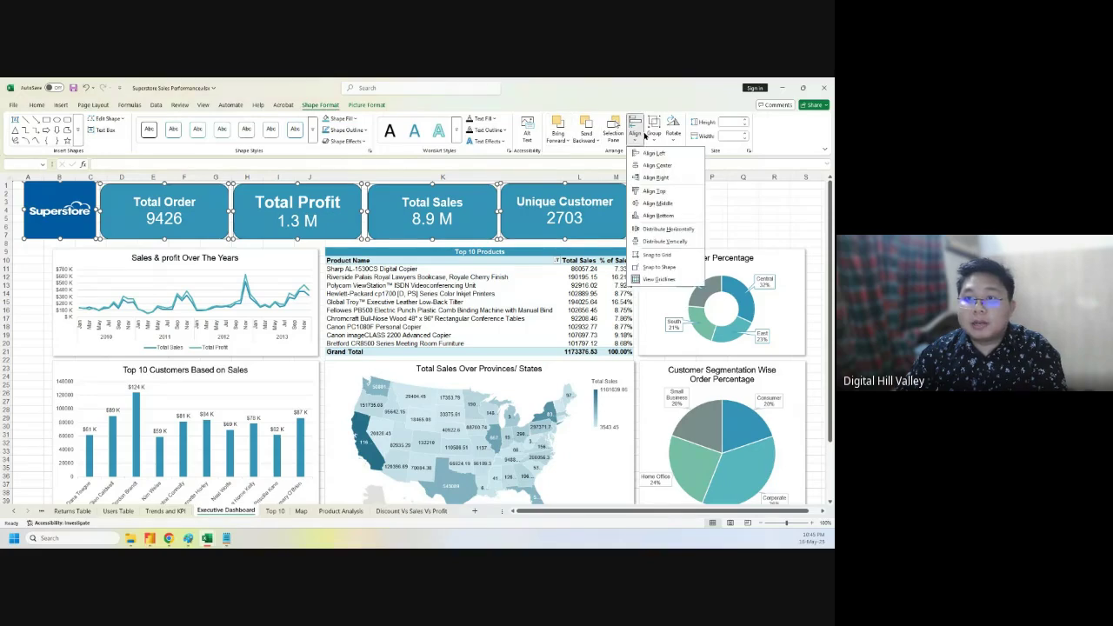
click(658, 203)
click(634, 135)
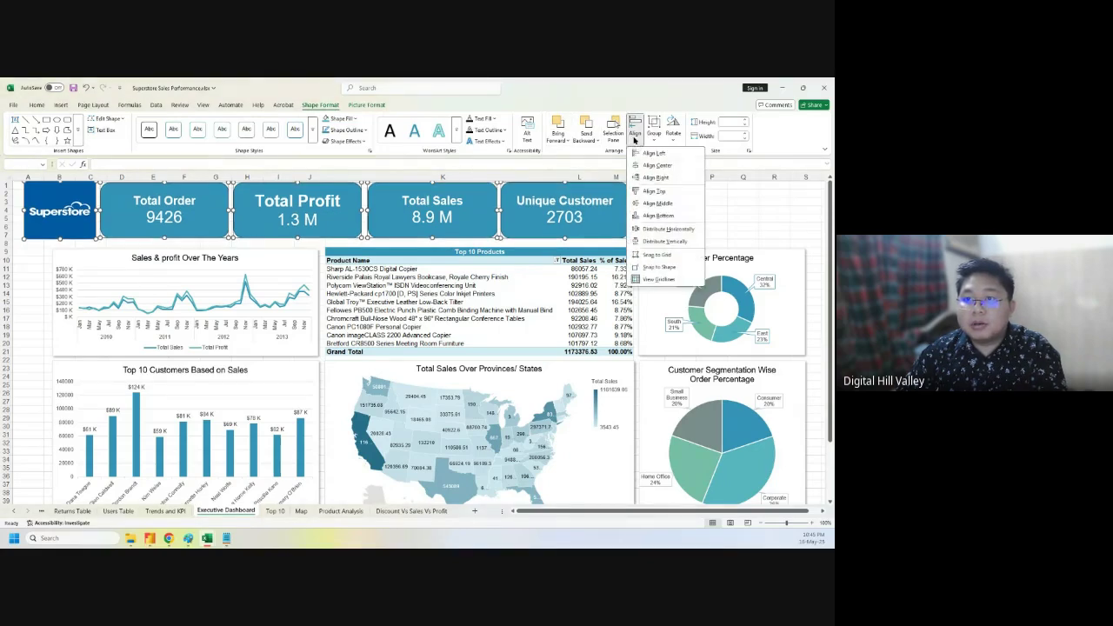
click(661, 229)
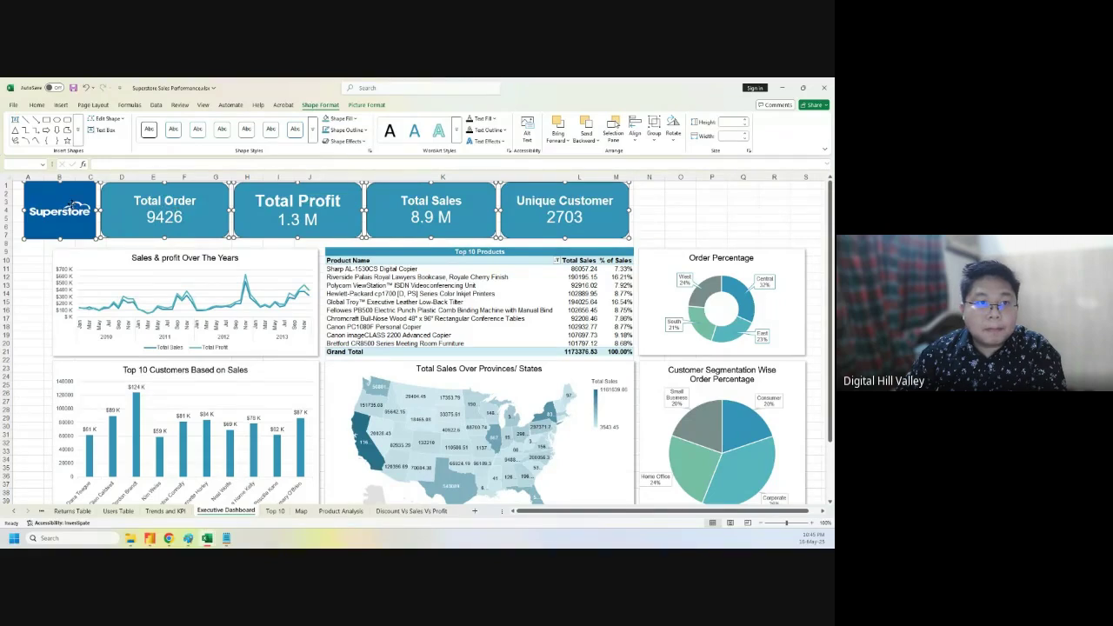
- Nudge the logo and KPI cards slightly down and to the right
drag(75, 206, 67, 206)
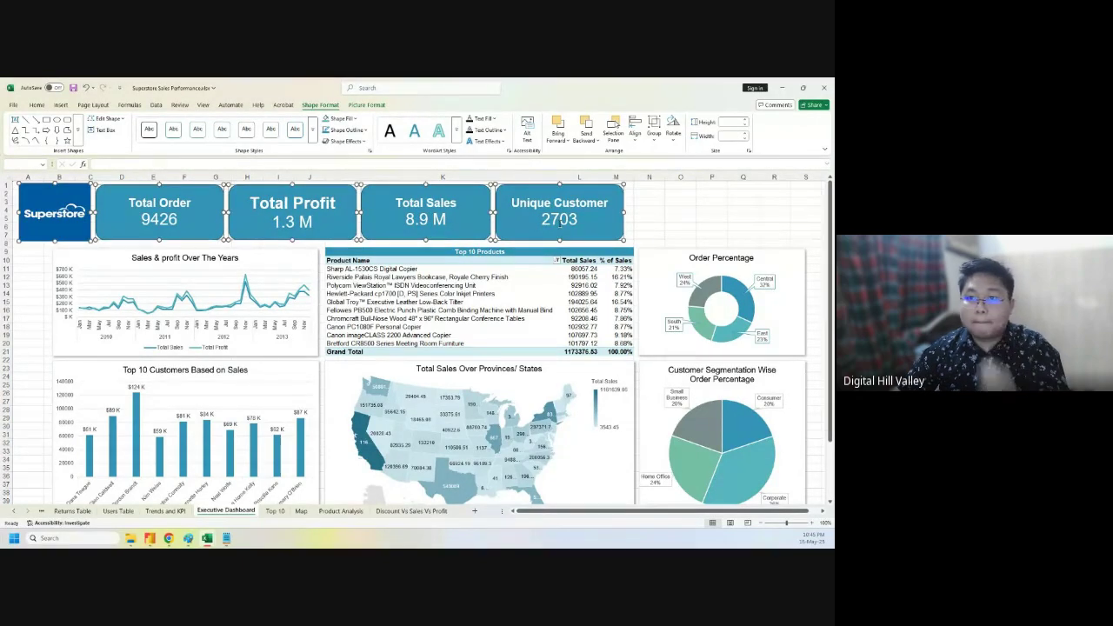
drag(566, 189, 576, 184)
click(711, 226)
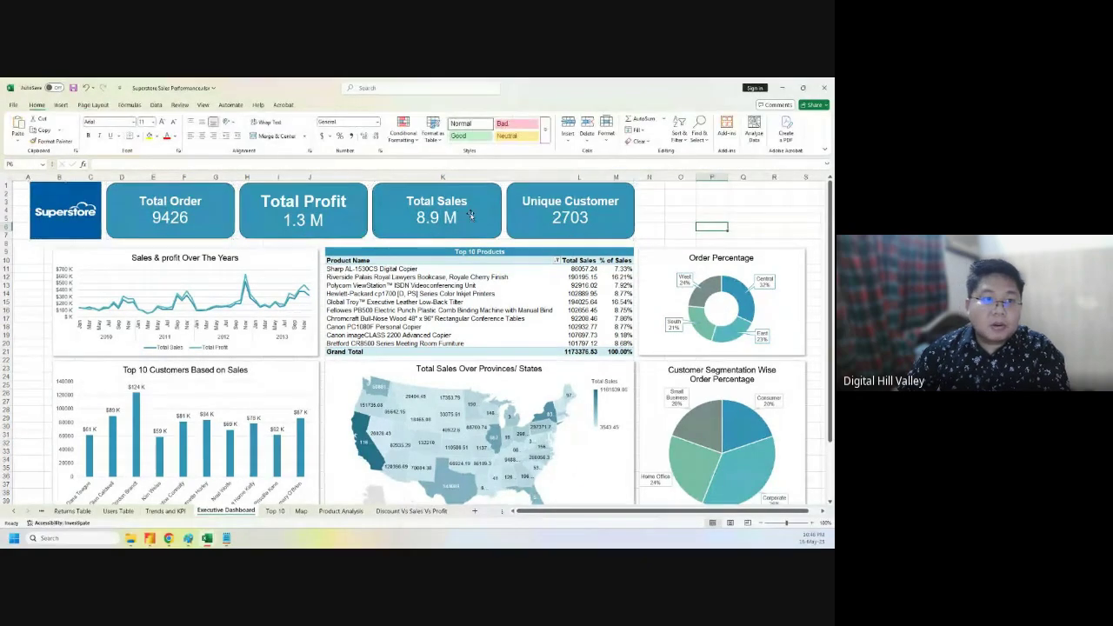
click(734, 201)
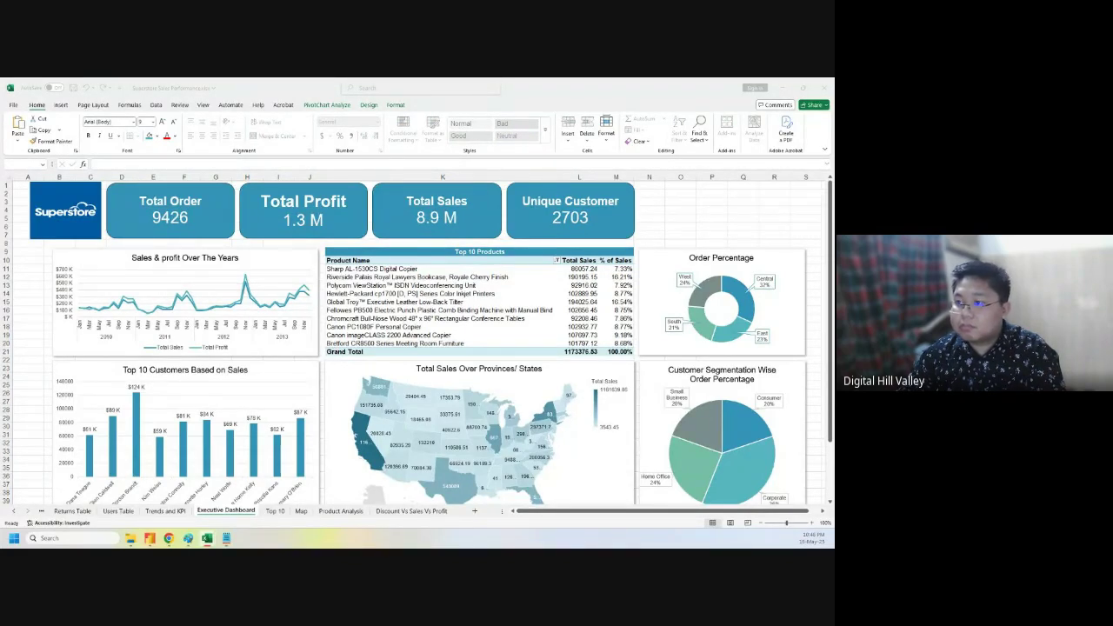
click(670, 207)
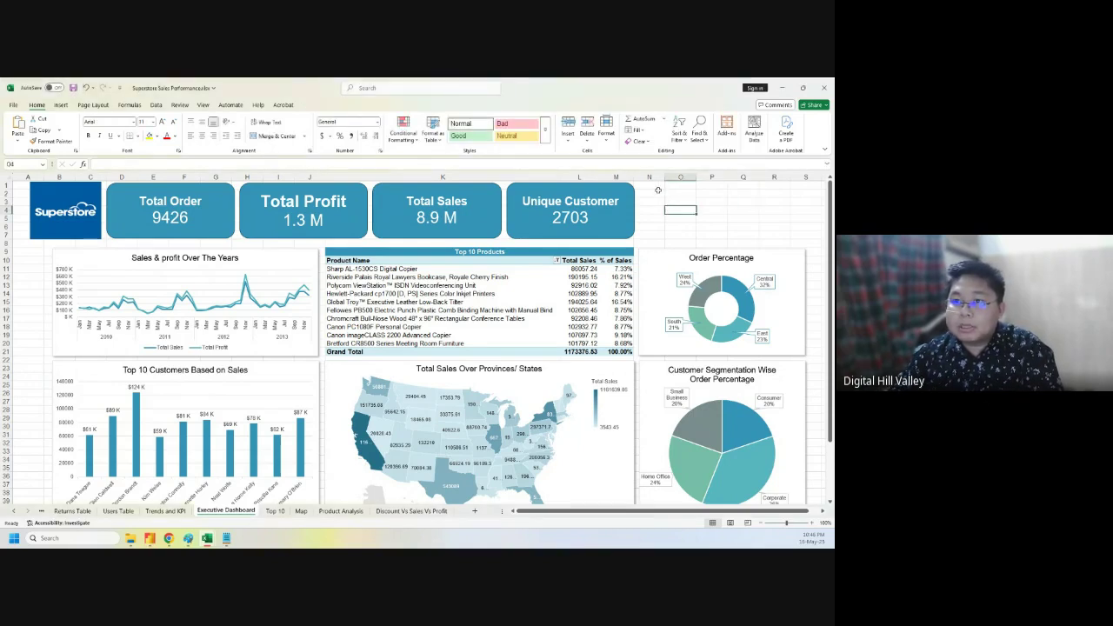
click(666, 198)
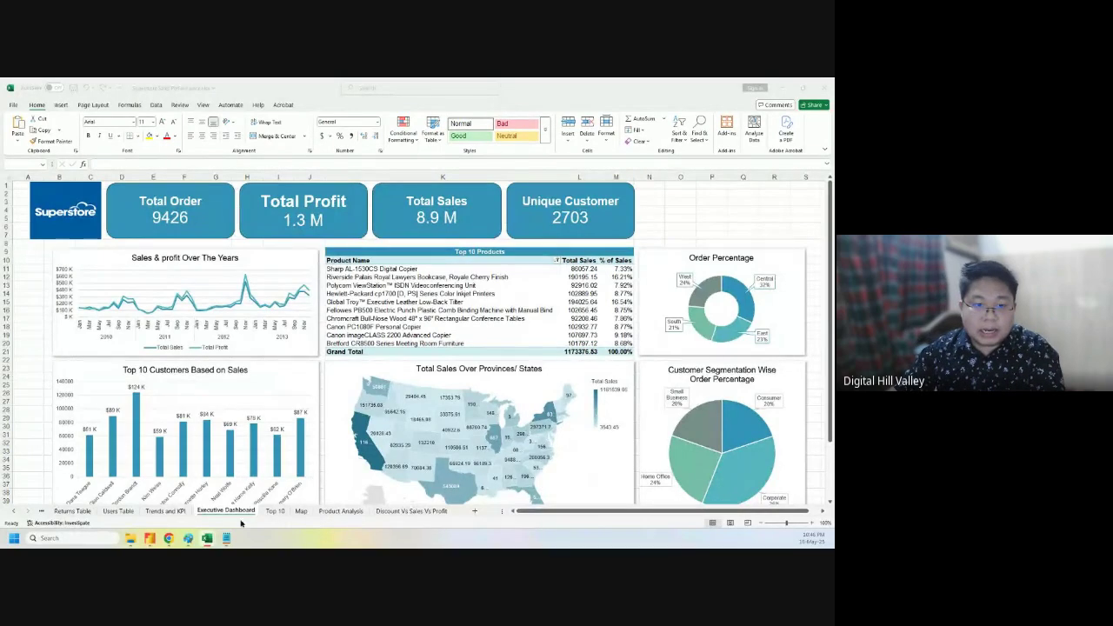
click(205, 511)
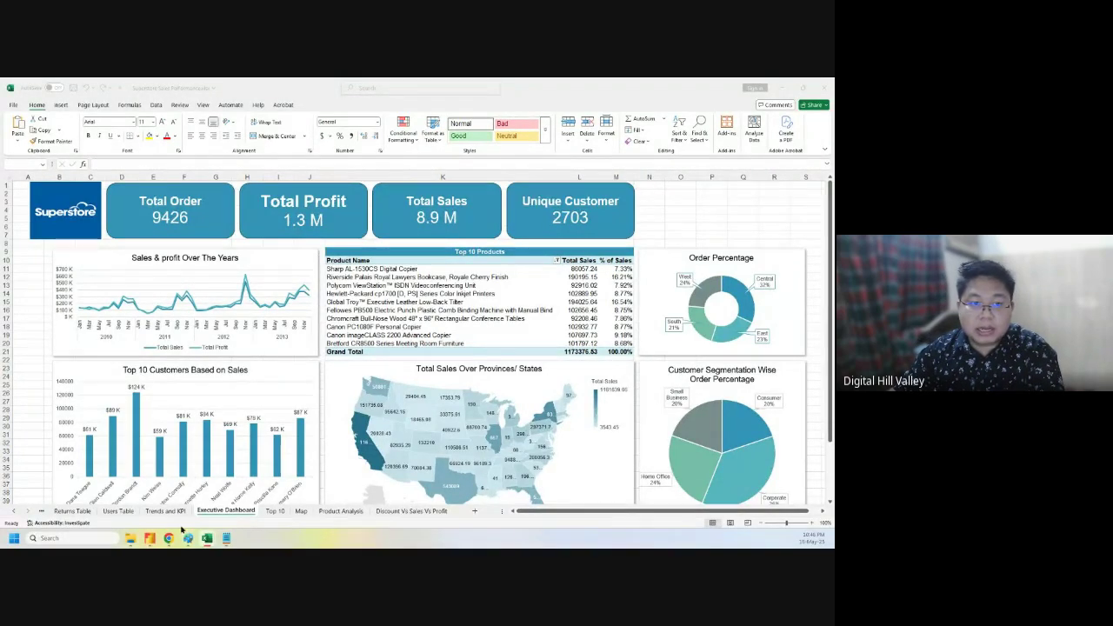
- On the Trends and KPI sheet, open the pivot's field list and add Year as a slicer
click(170, 513)
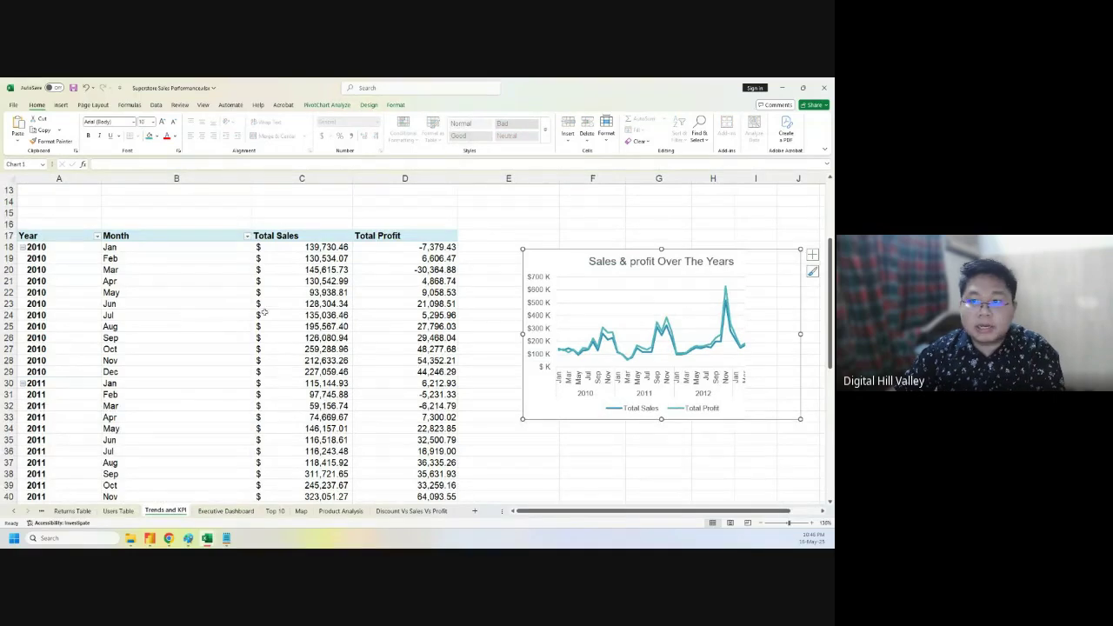
click(271, 270)
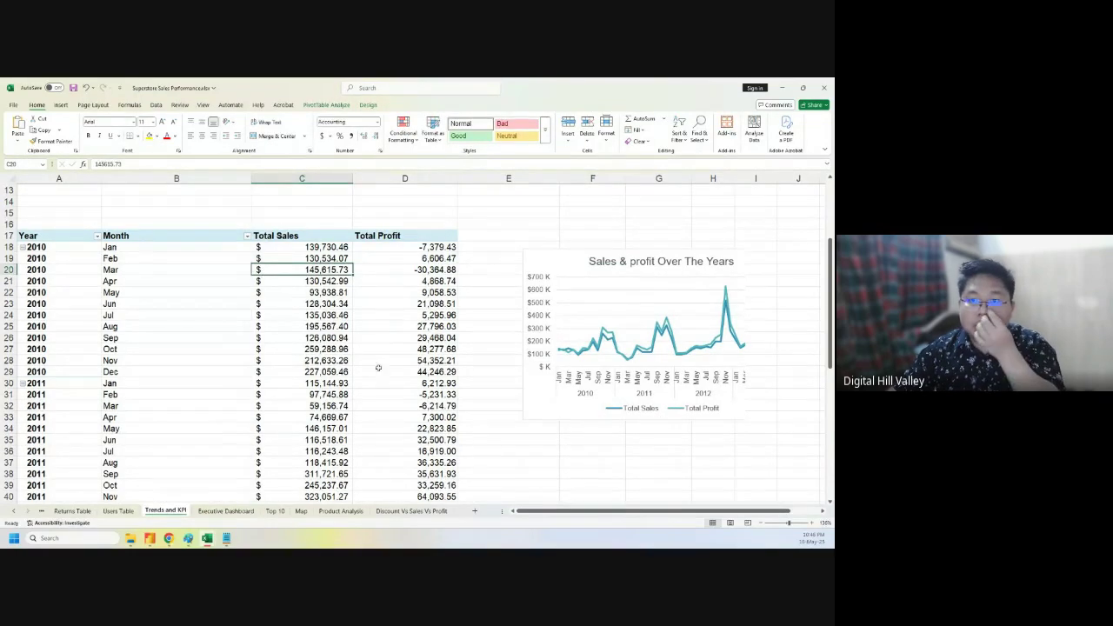
right_click(165, 293)
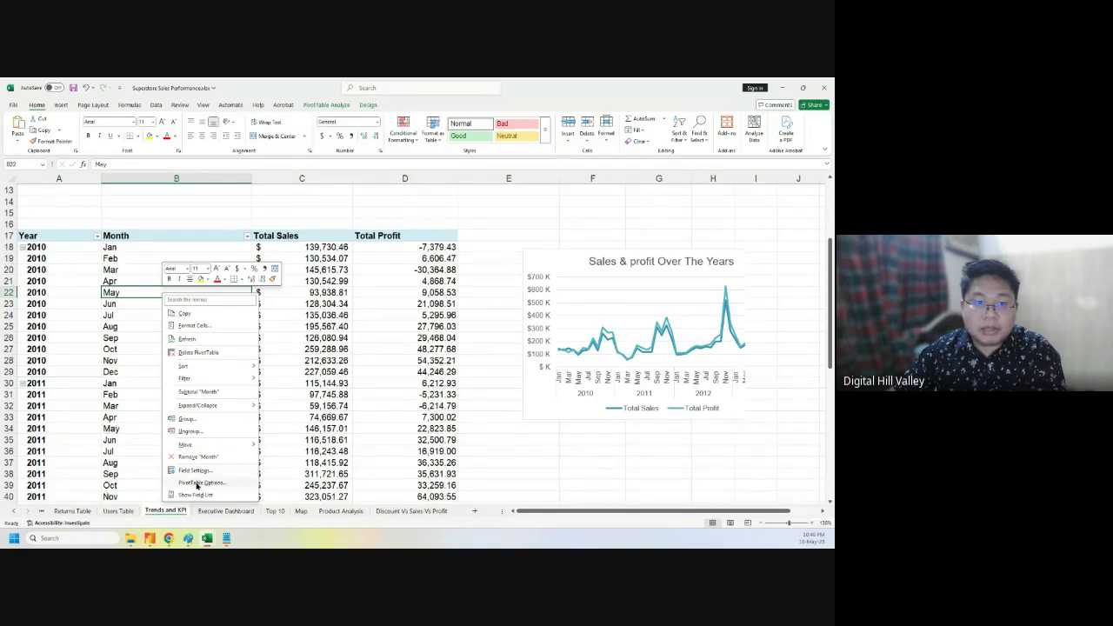
click(195, 494)
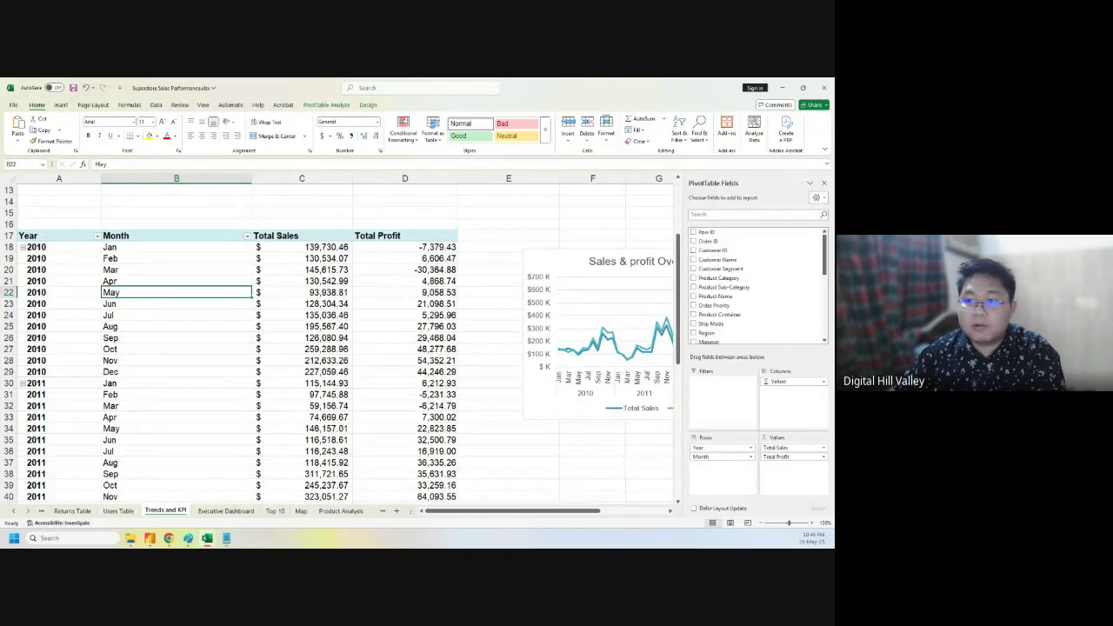
scroll(771, 287, down, 5)
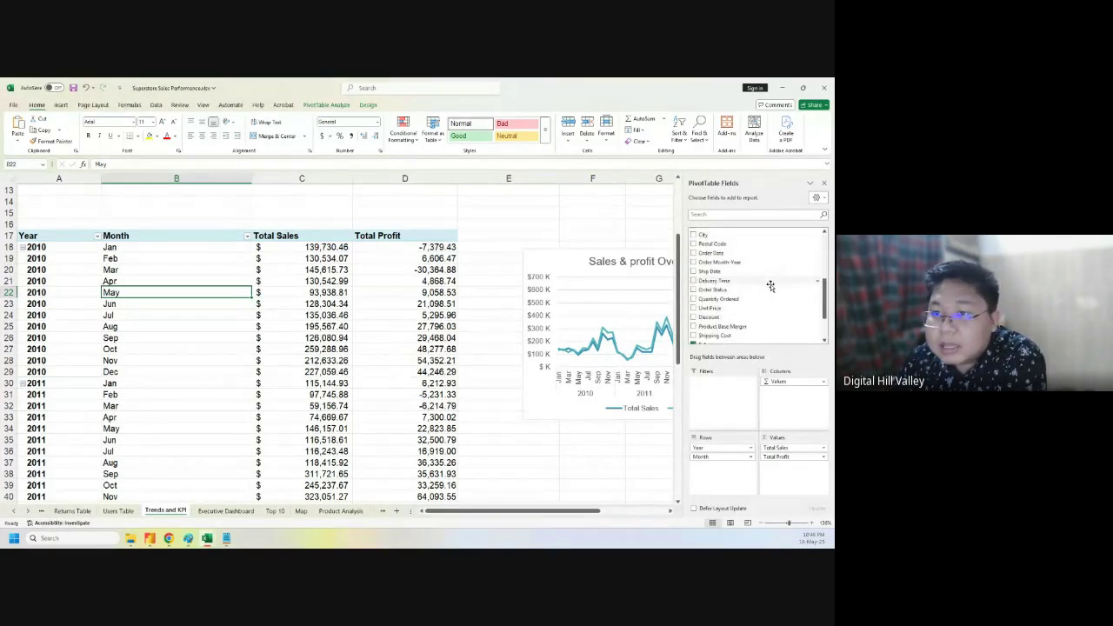
scroll(739, 287, up, 3)
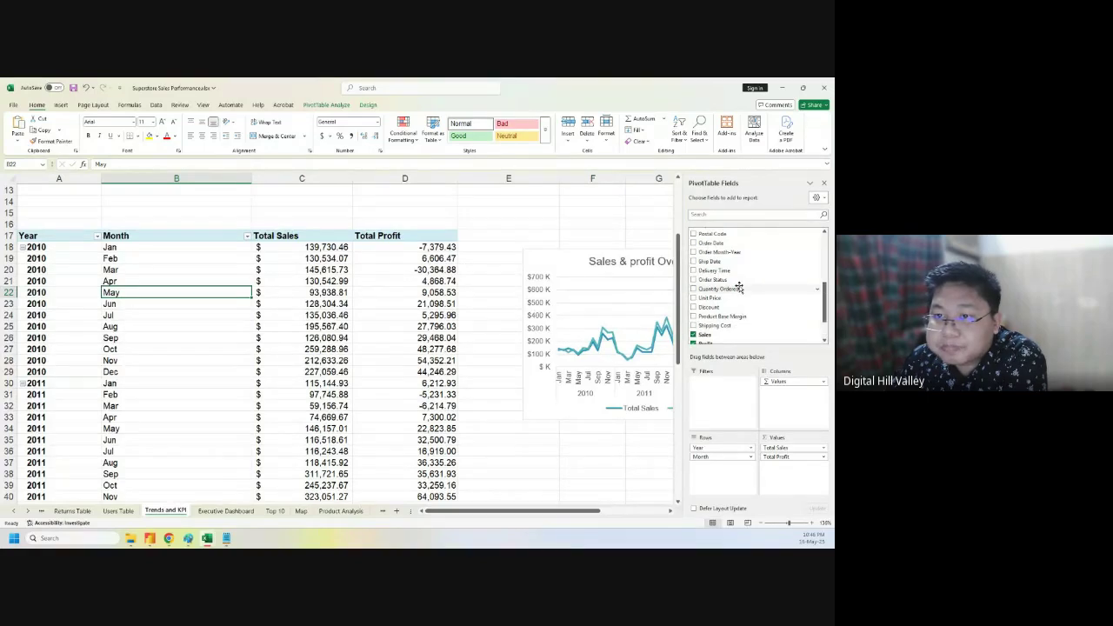
scroll(736, 275, down, 3)
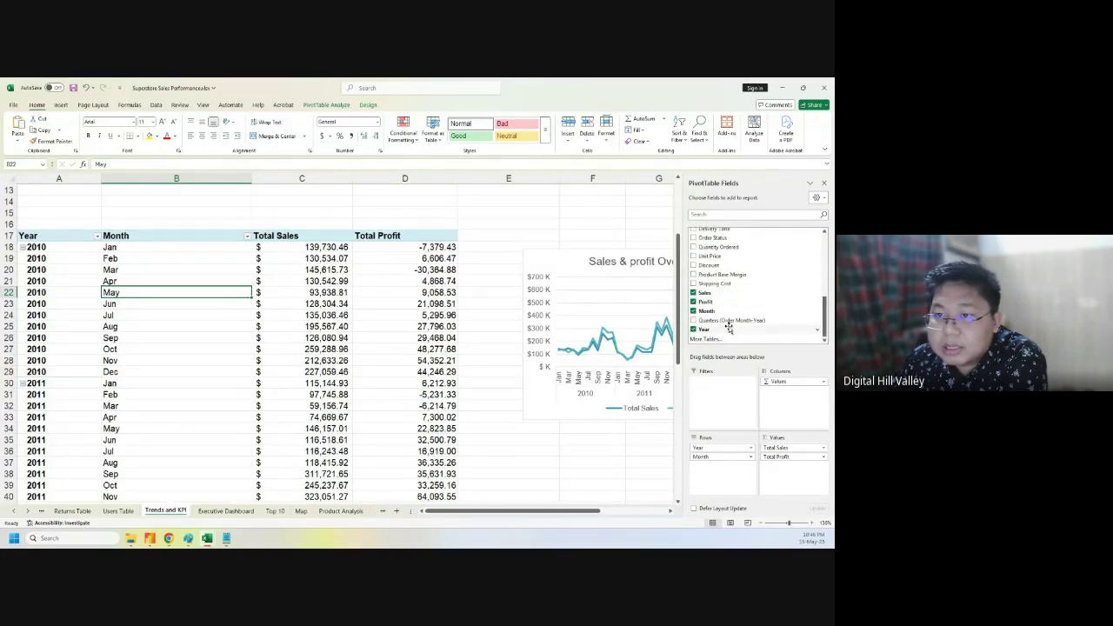
right_click(730, 329)
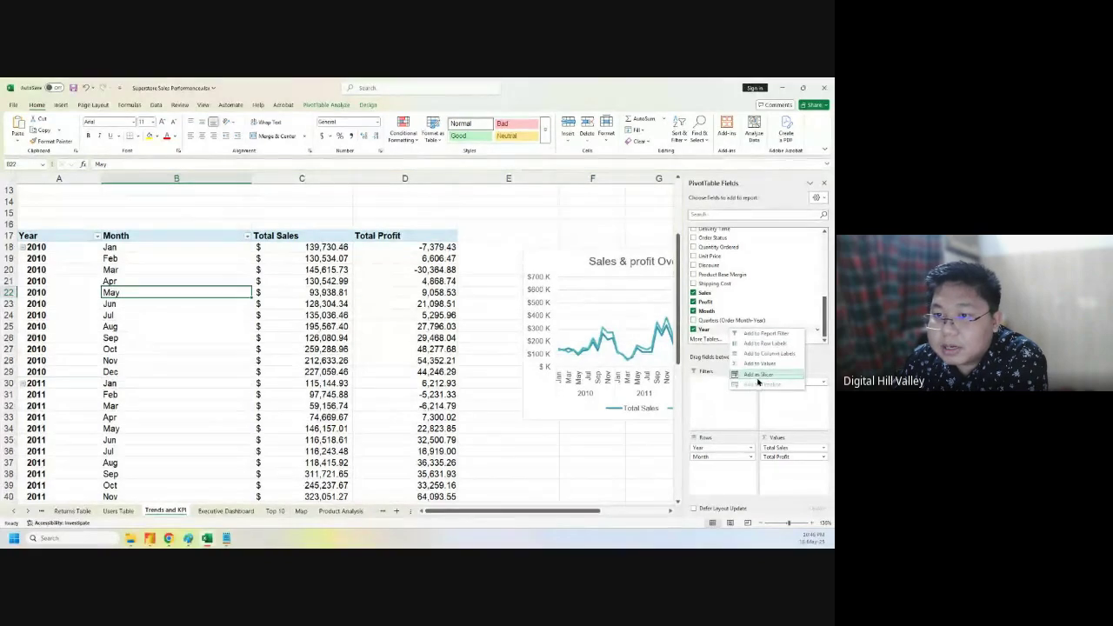
click(757, 377)
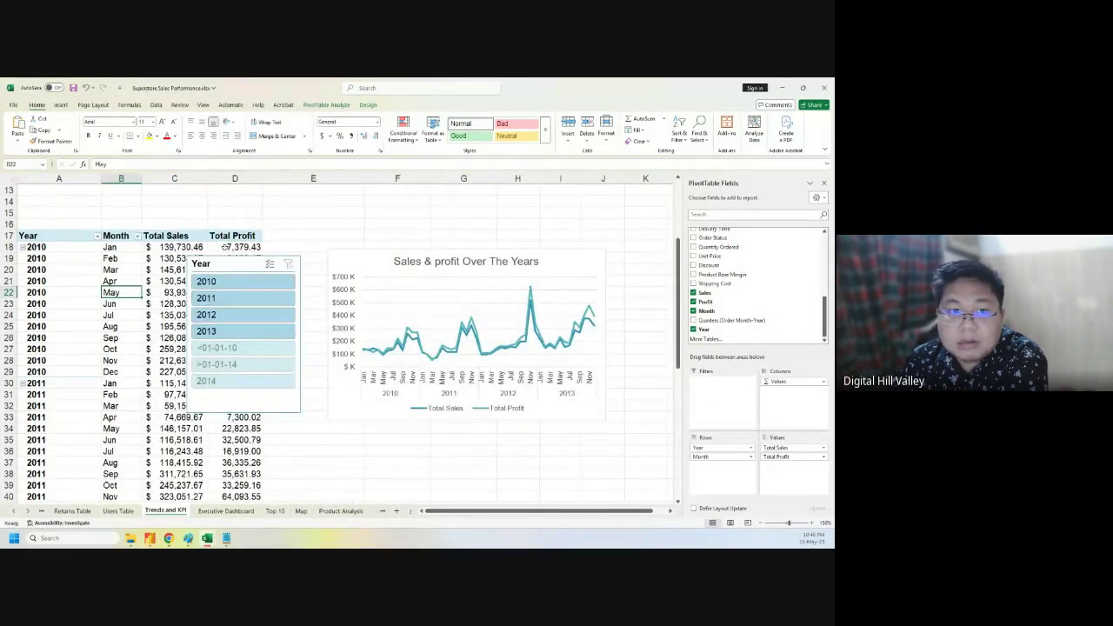
- Move the Year slicer onto the Sales & profit chart and open its report connections
drag(231, 262, 353, 215)
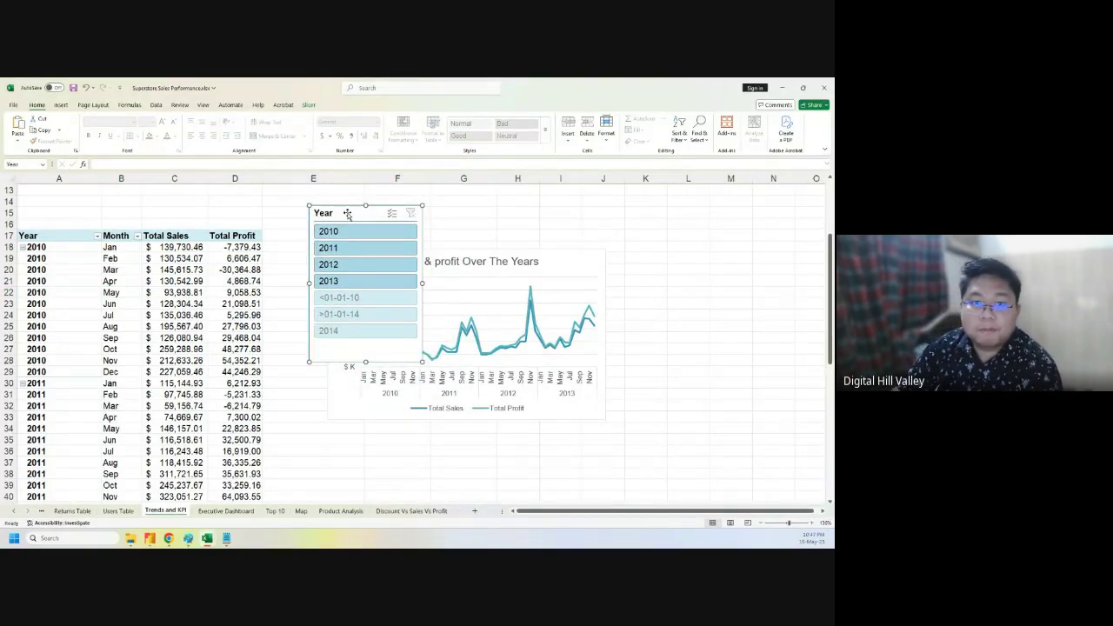
right_click(372, 213)
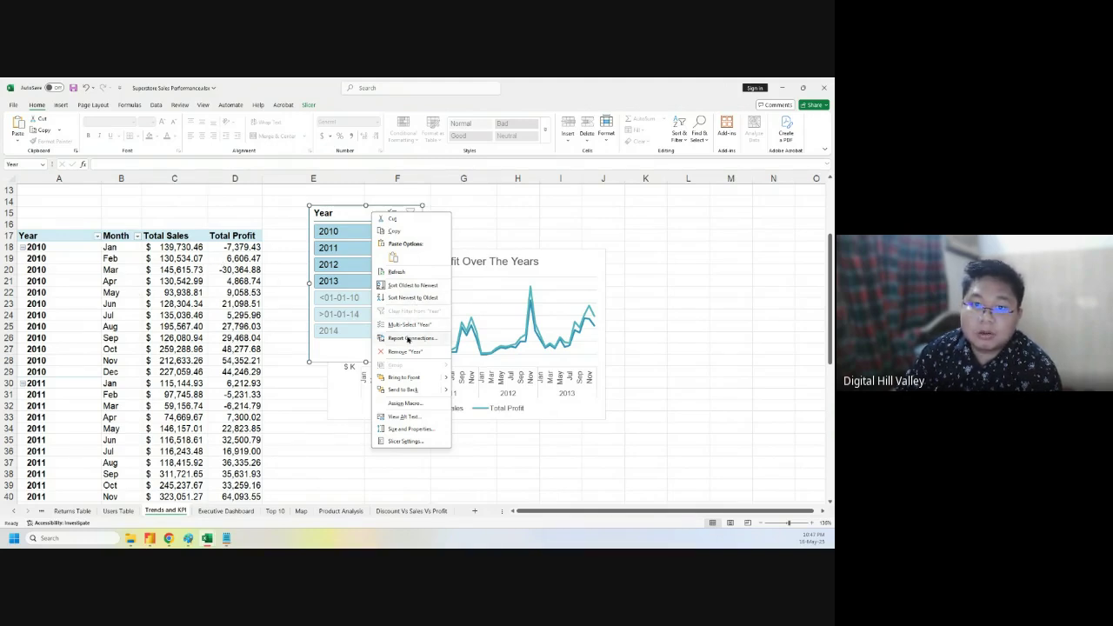
click(411, 325)
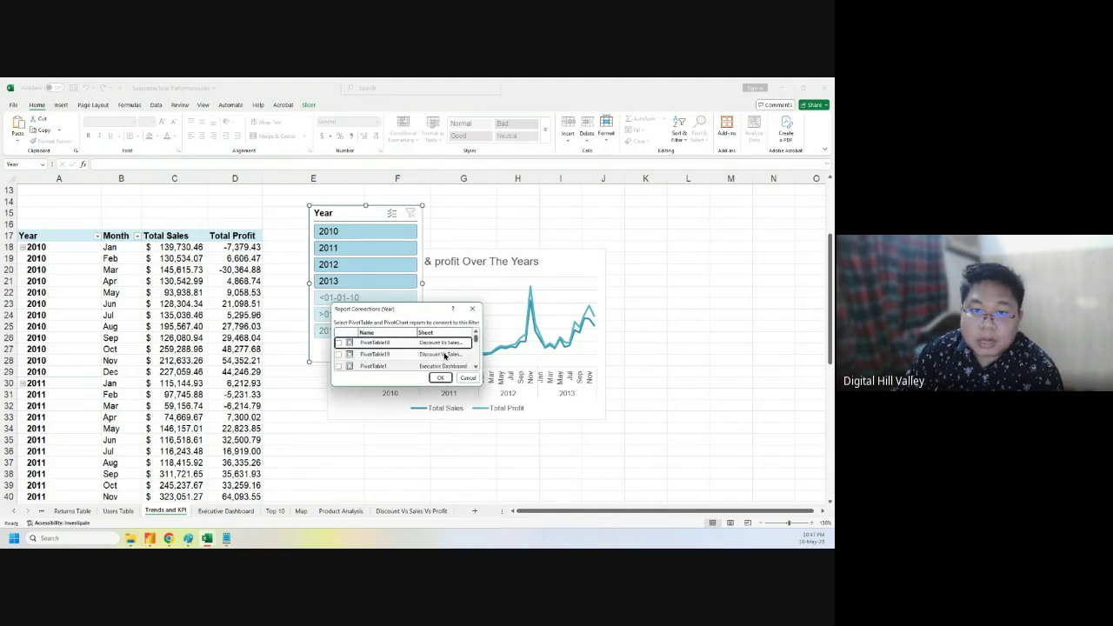
- Connect the Year slicer to PivotTable1, PivotTable19, the Map's PivotTable4, PivotTable18, PivotTable12 and PivotTable13
drag(477, 346, 406, 450)
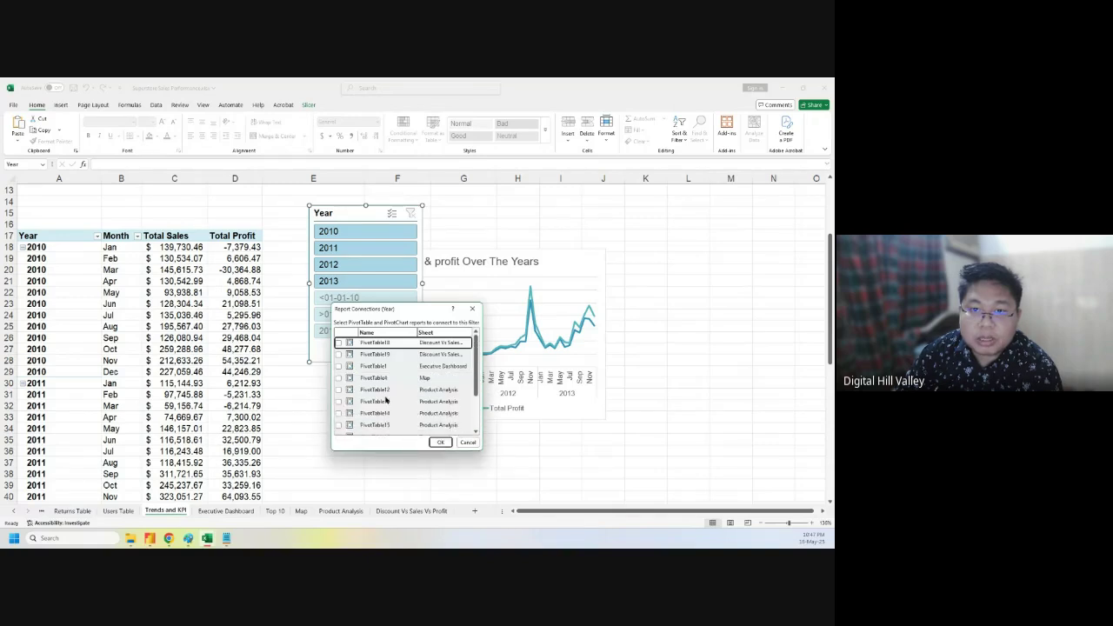
click(338, 366)
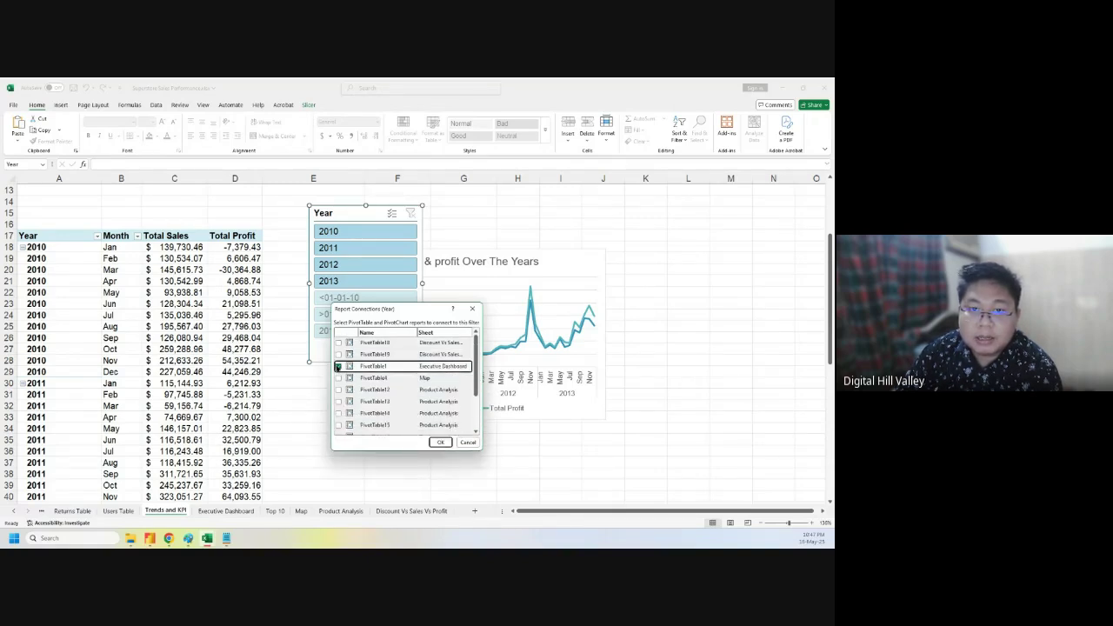
click(338, 354)
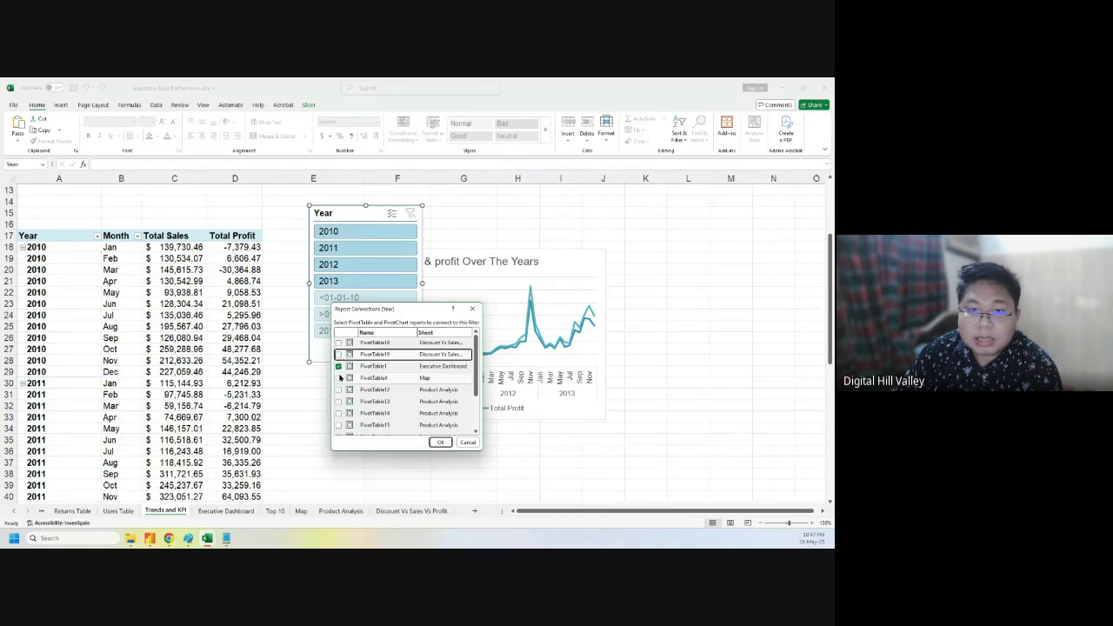
click(338, 378)
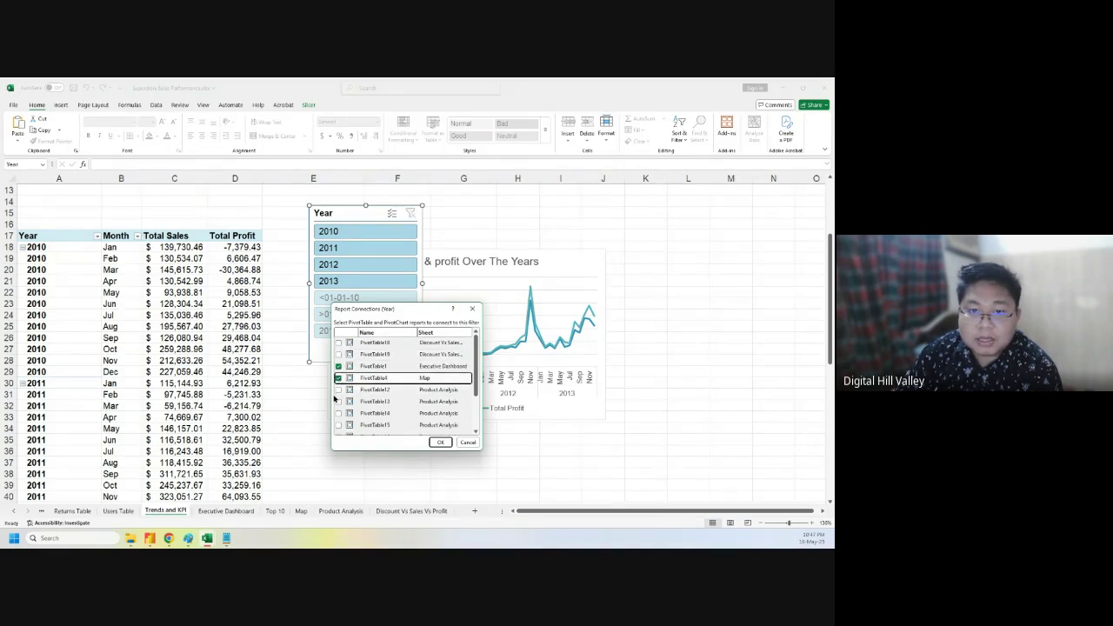
scroll(396, 396, down, 2)
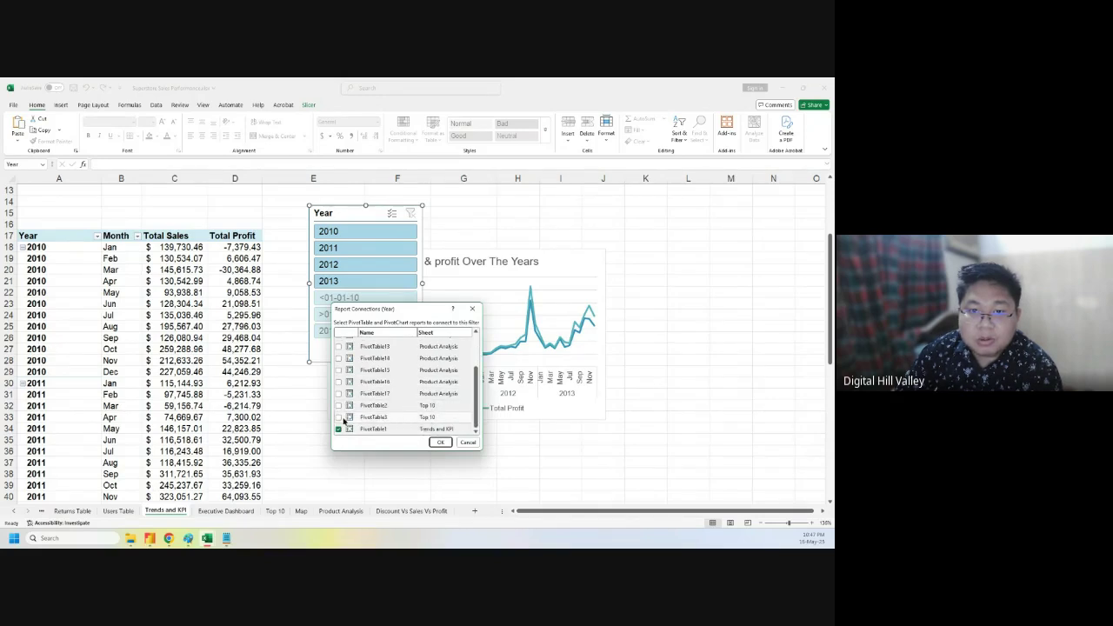
scroll(341, 400, up, 3)
click(338, 343)
click(338, 354)
click(338, 389)
click(339, 401)
- Add PivotTable14–17 and Top 10's PivotTable2, confirm the connections, and filter the slicer to 2010
click(338, 413)
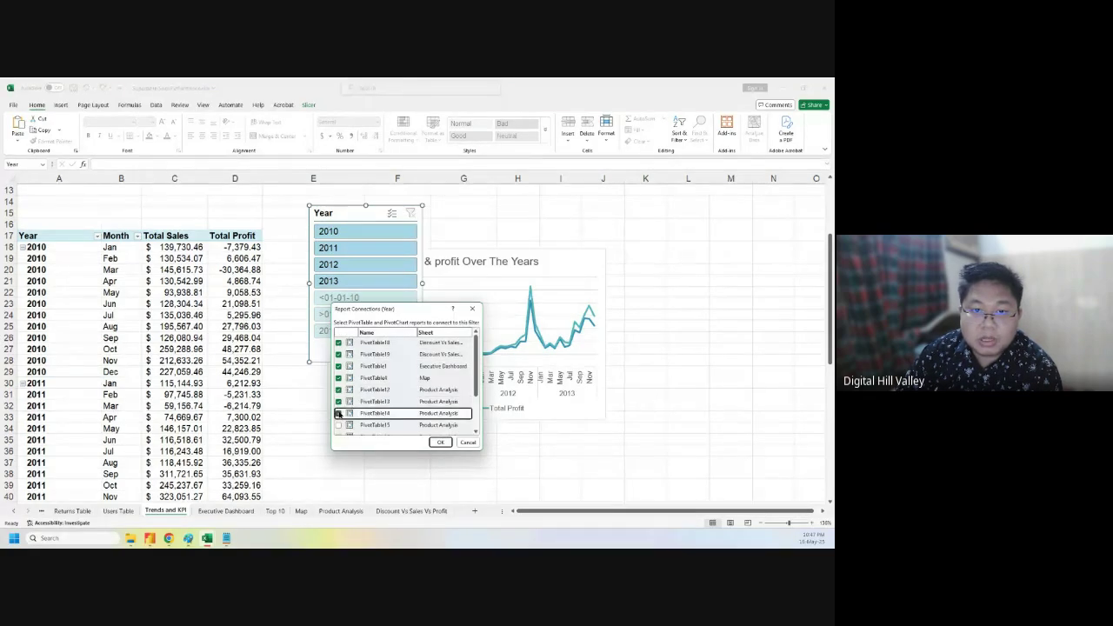
scroll(338, 415, down, 1)
click(338, 382)
click(338, 395)
click(339, 406)
click(338, 418)
click(338, 431)
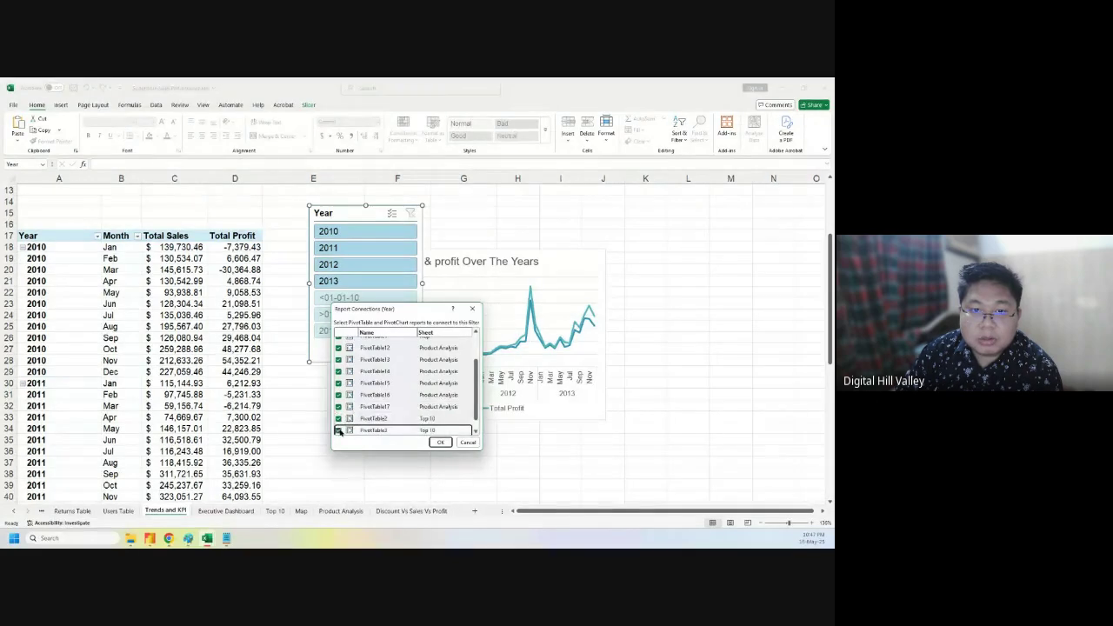
scroll(417, 383, up, 3)
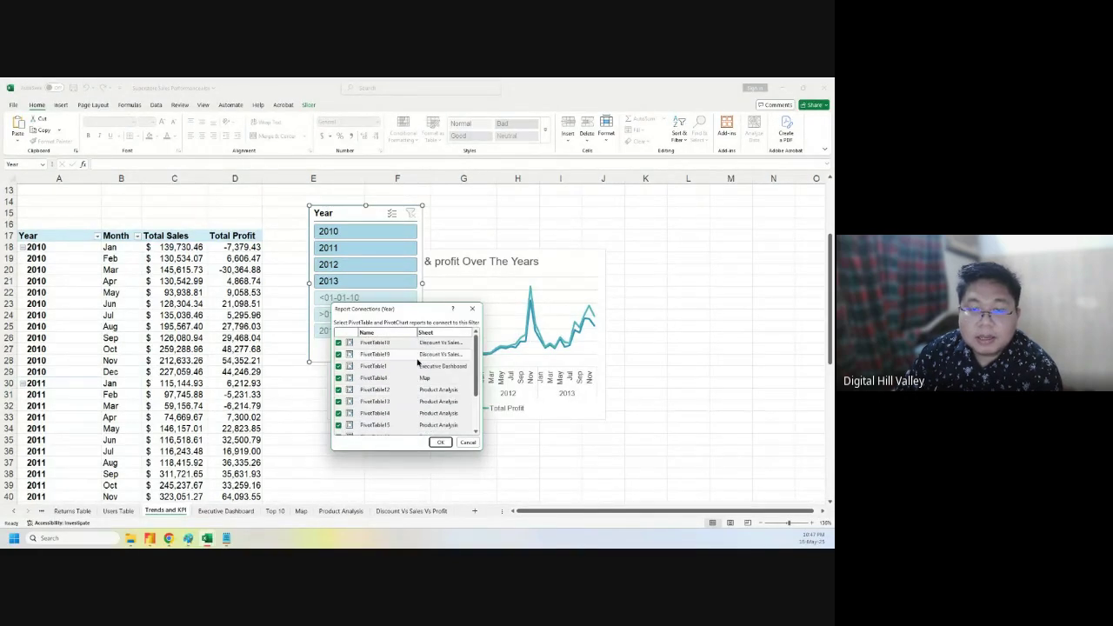
click(440, 442)
click(353, 232)
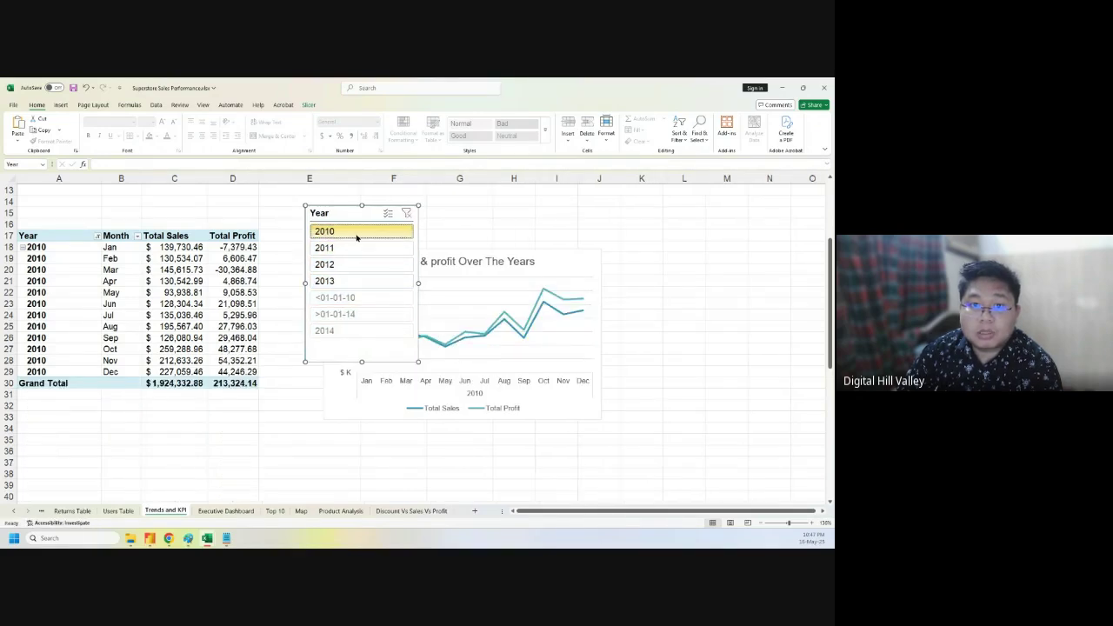
- On the Trends and KPI sheet, clear the Year slicer filter to show 2010–2013
click(226, 511)
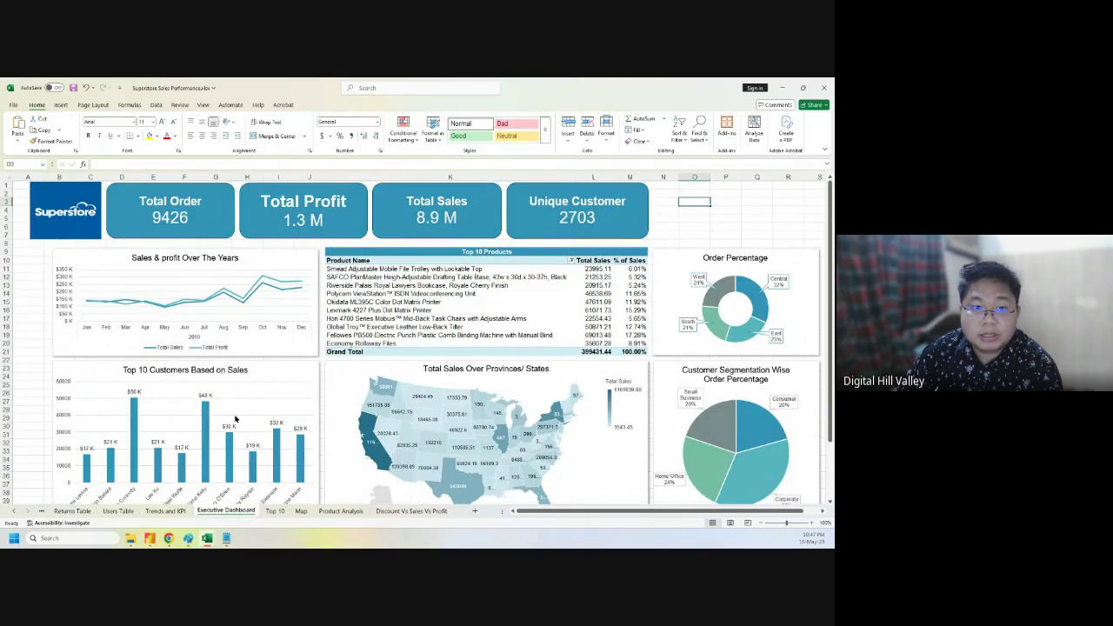
click(183, 511)
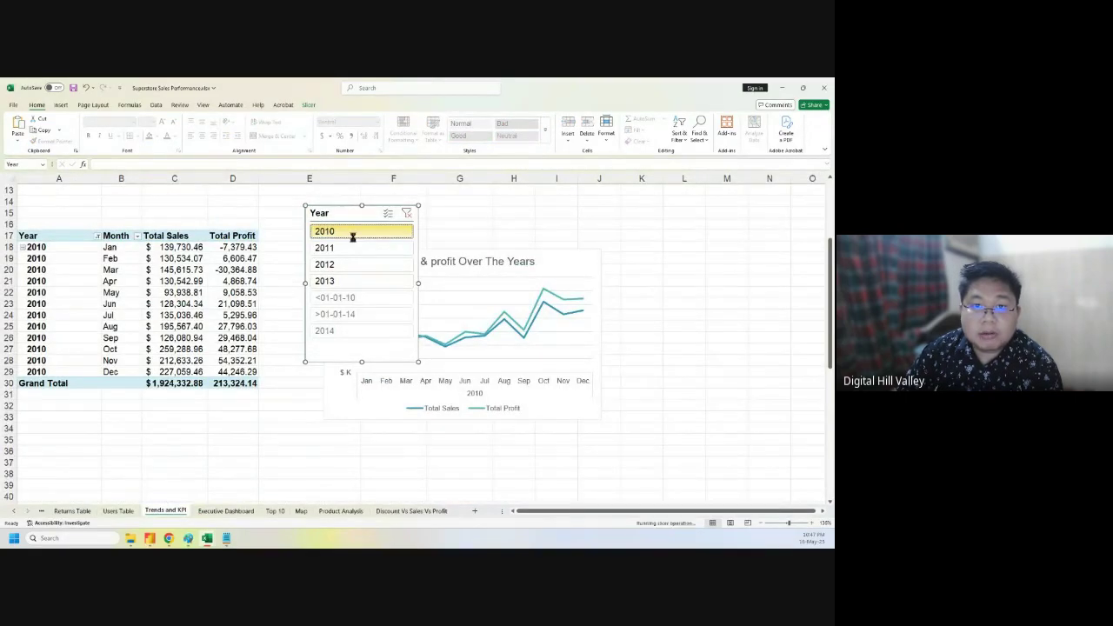
click(408, 215)
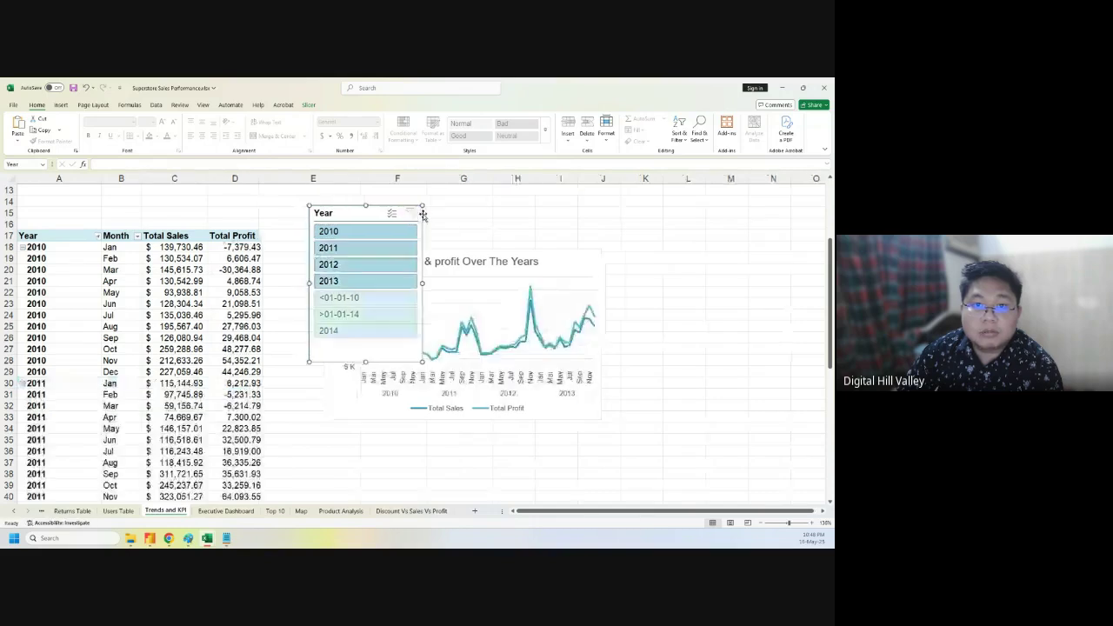
- Open the Year slicer's Slicer Settings dialog and move it beside the slicer
right_click(359, 216)
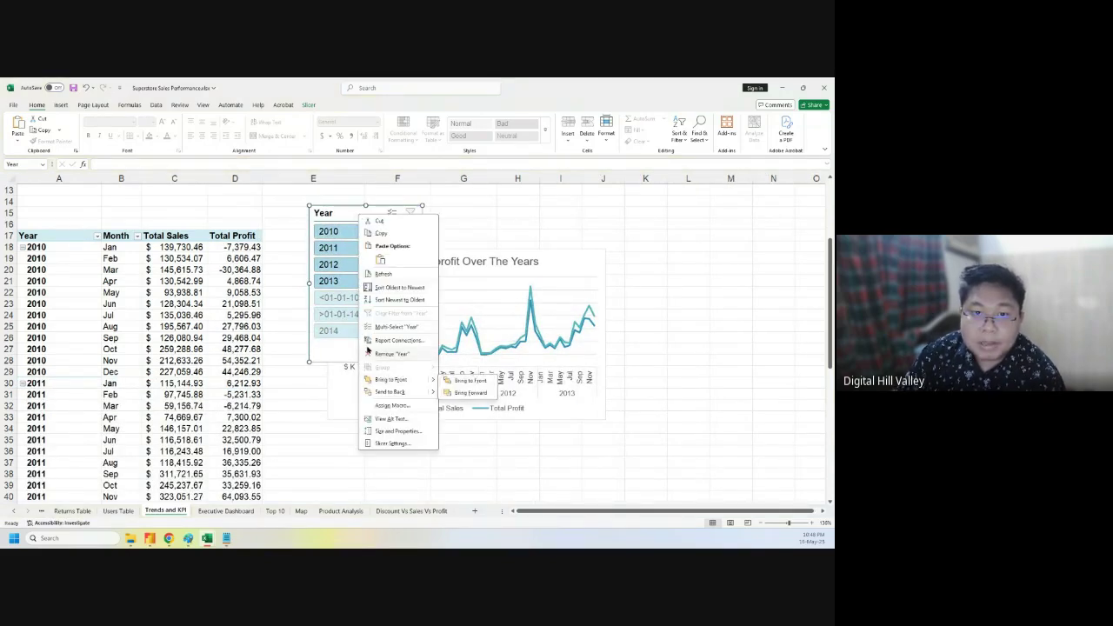
click(344, 221)
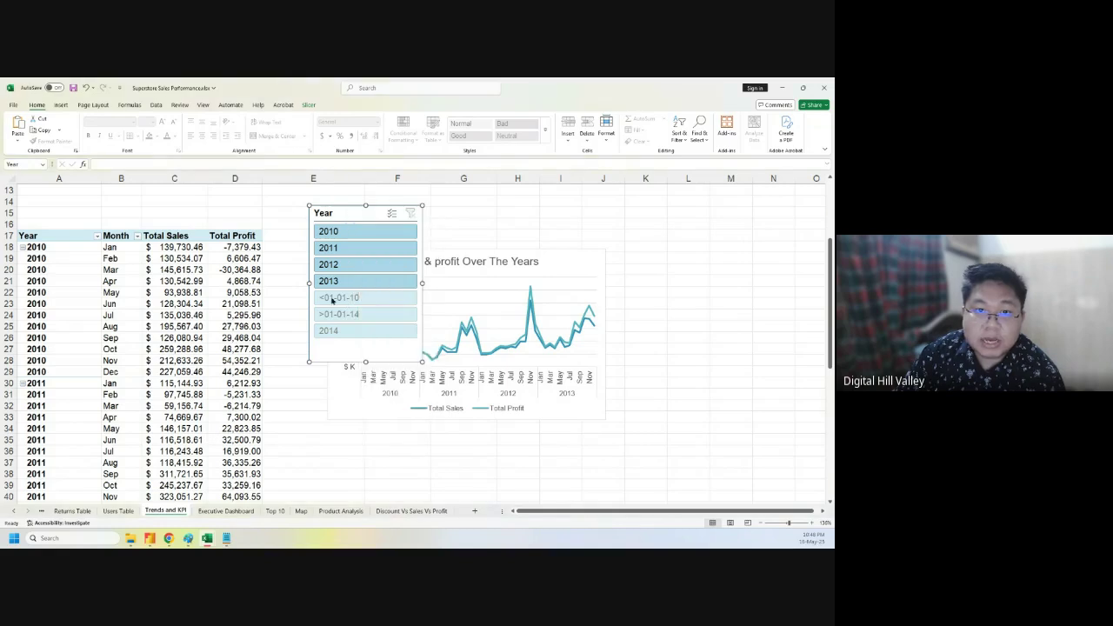
right_click(347, 214)
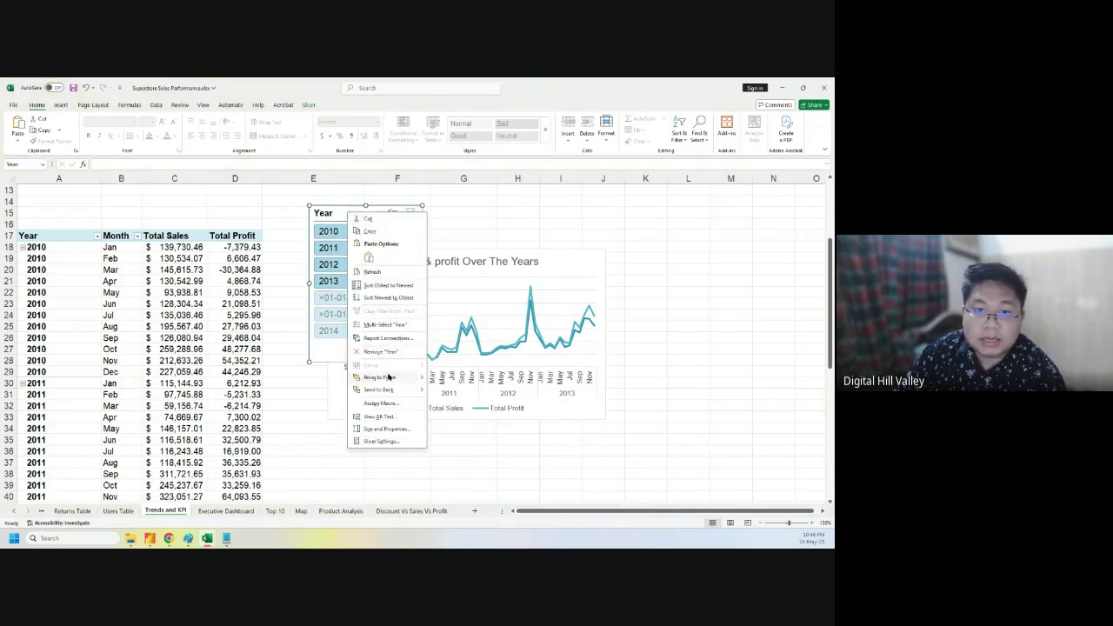
click(383, 441)
drag(405, 389, 573, 223)
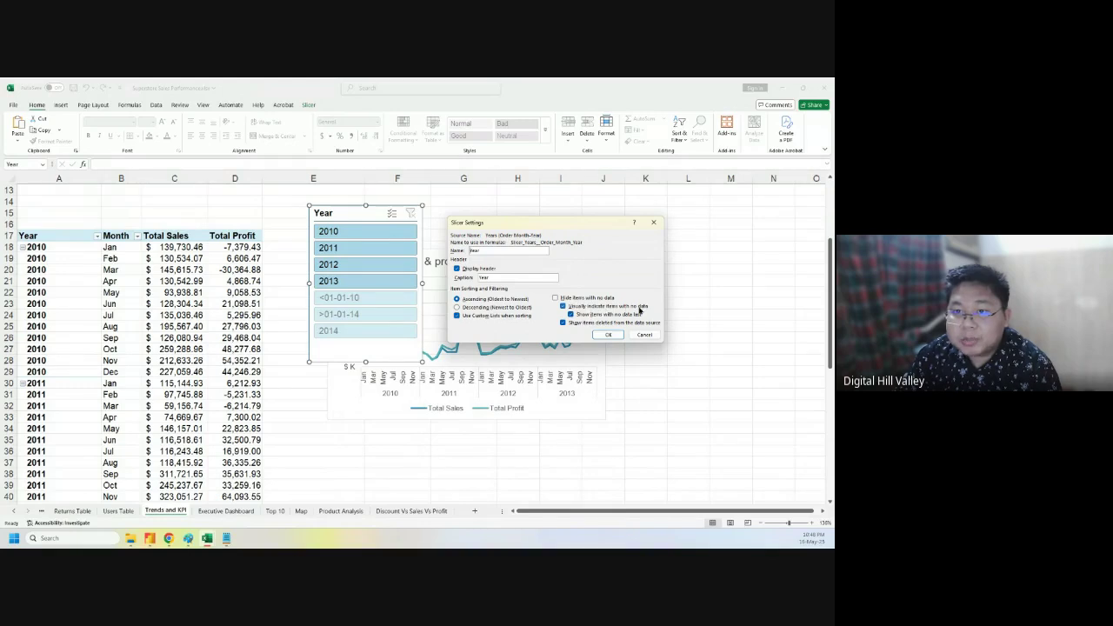
- Turn off no-data indicators, hide items with no data, then shorten the Year slicer to four years
click(563, 306)
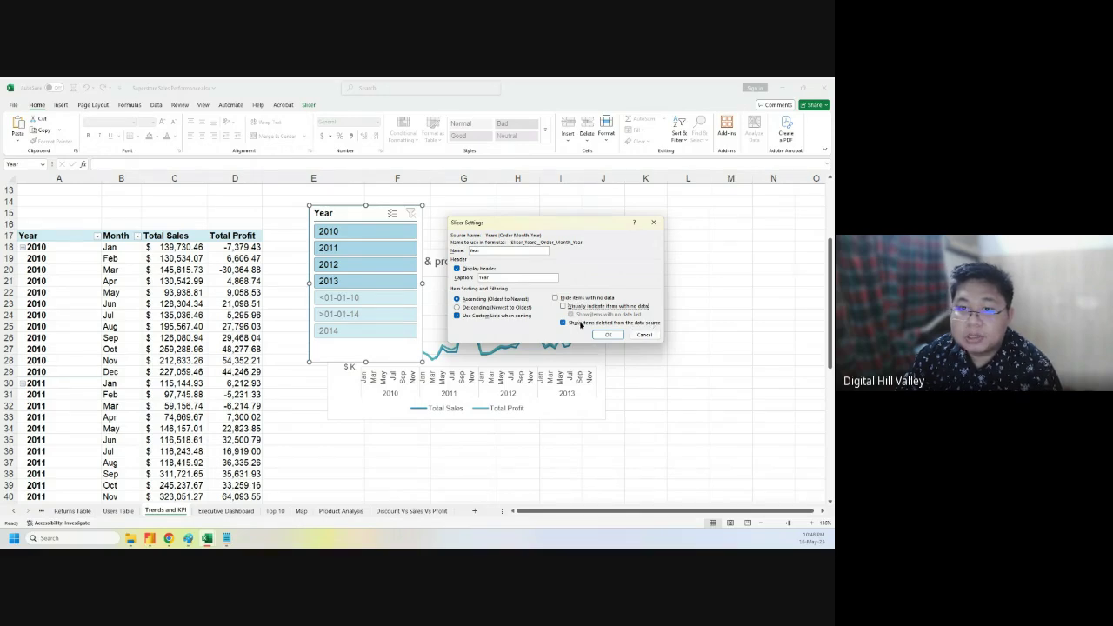
click(563, 323)
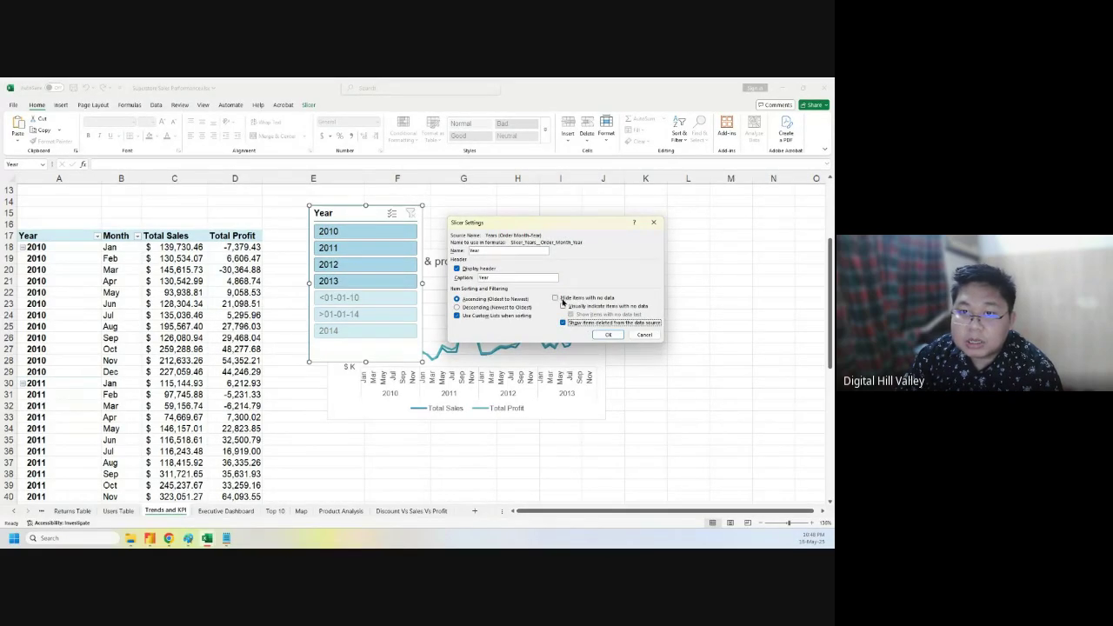
click(555, 299)
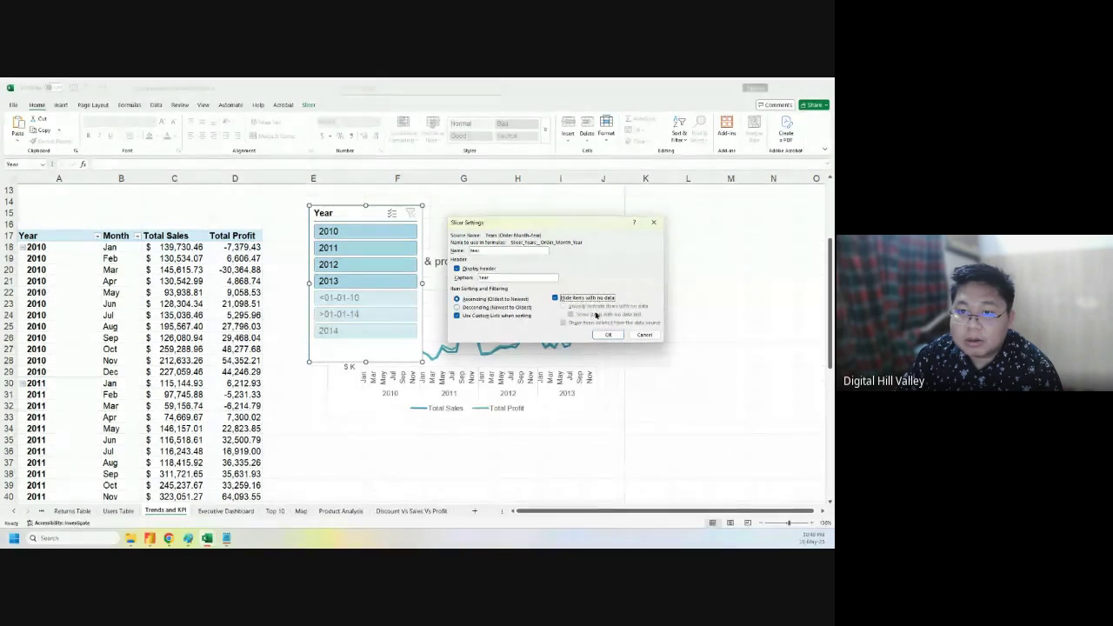
click(610, 336)
drag(364, 362, 365, 298)
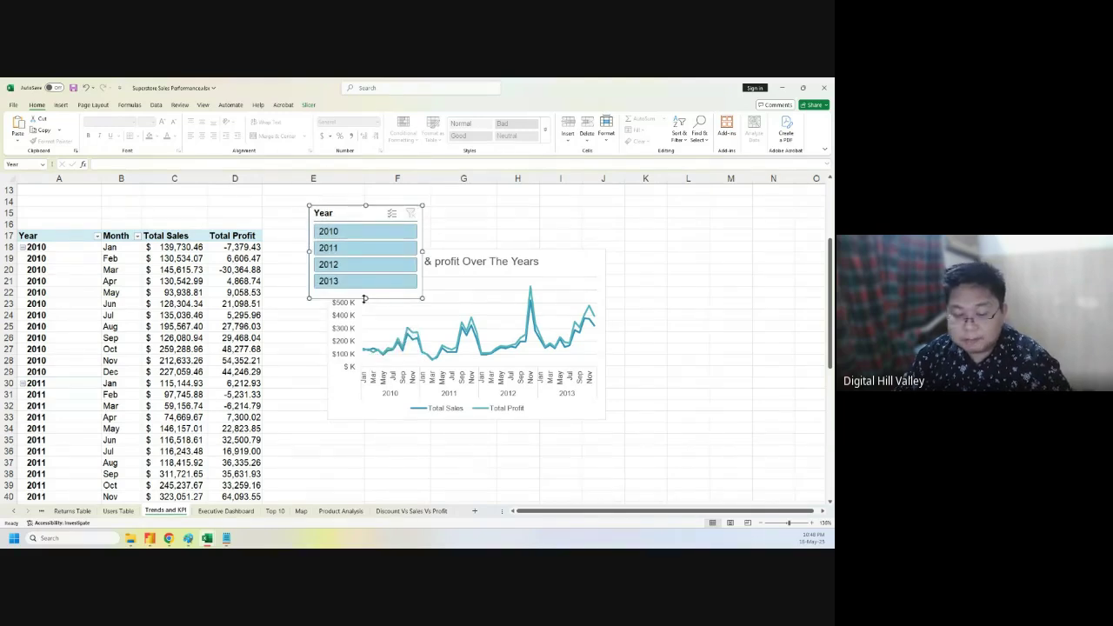
- Move the Year slicer to the Executive Dashboard beside the Unique Customer card and shorten it
key(Delete)
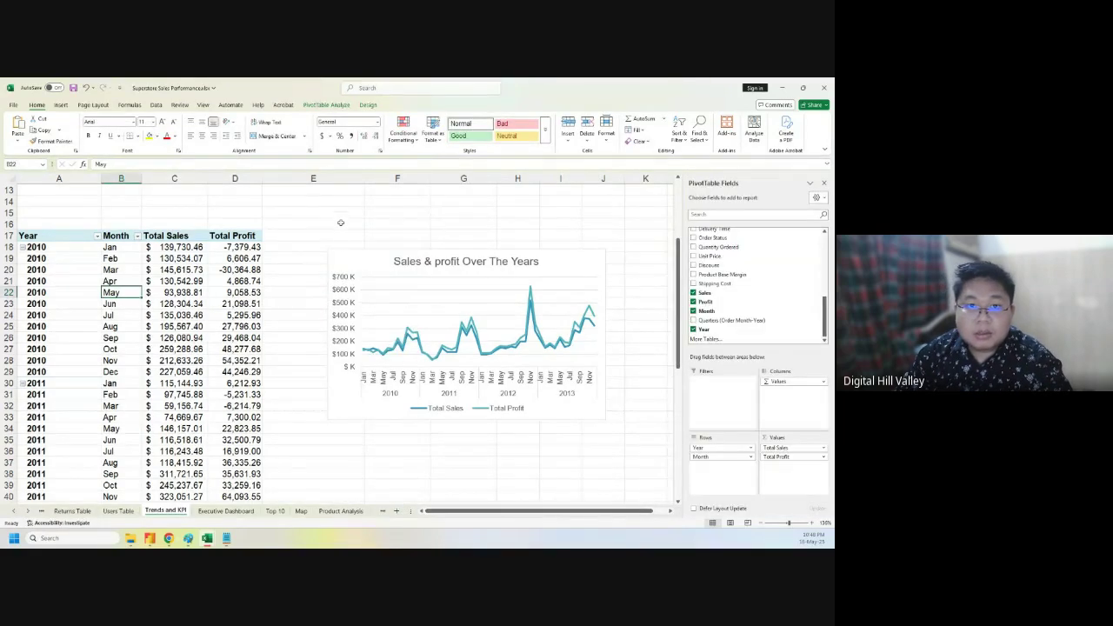
click(225, 510)
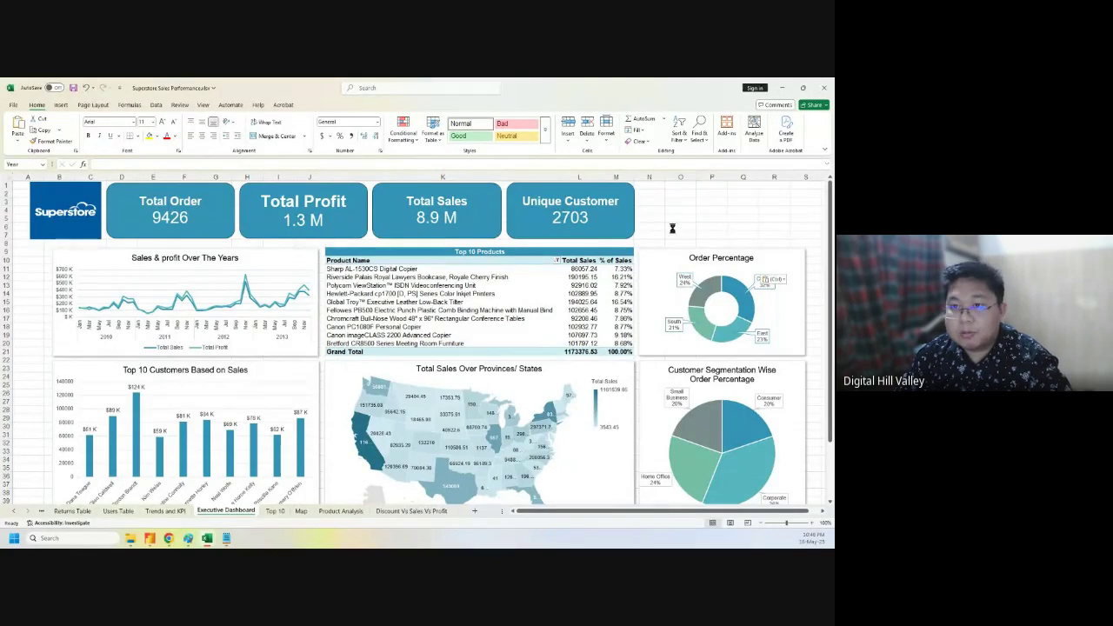
key(ctrl+v)
drag(687, 204, 662, 189)
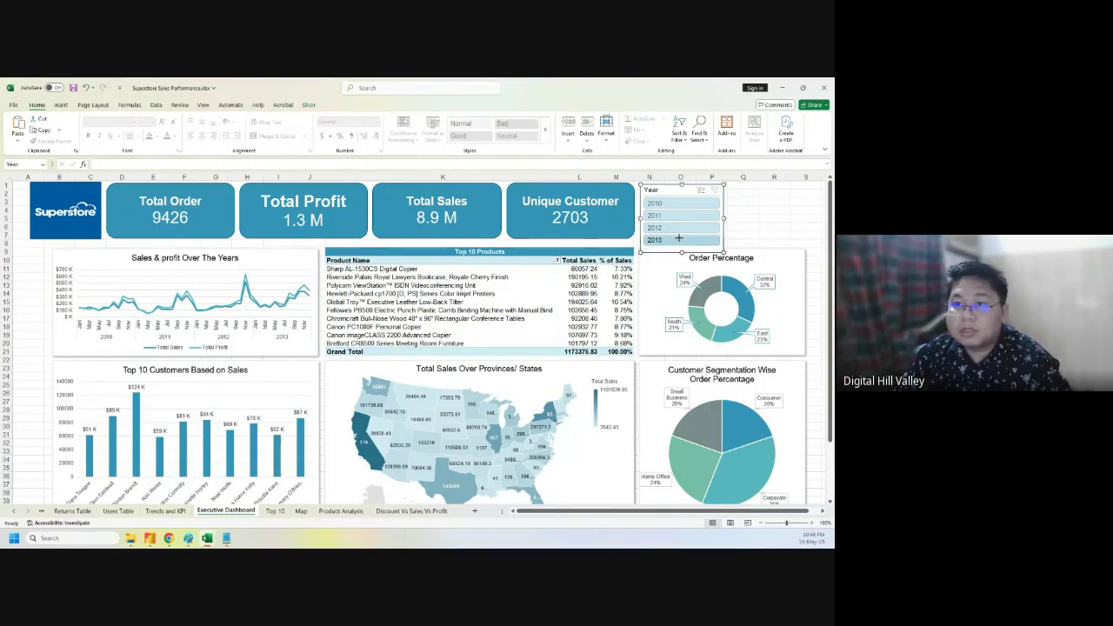
drag(681, 252, 681, 238)
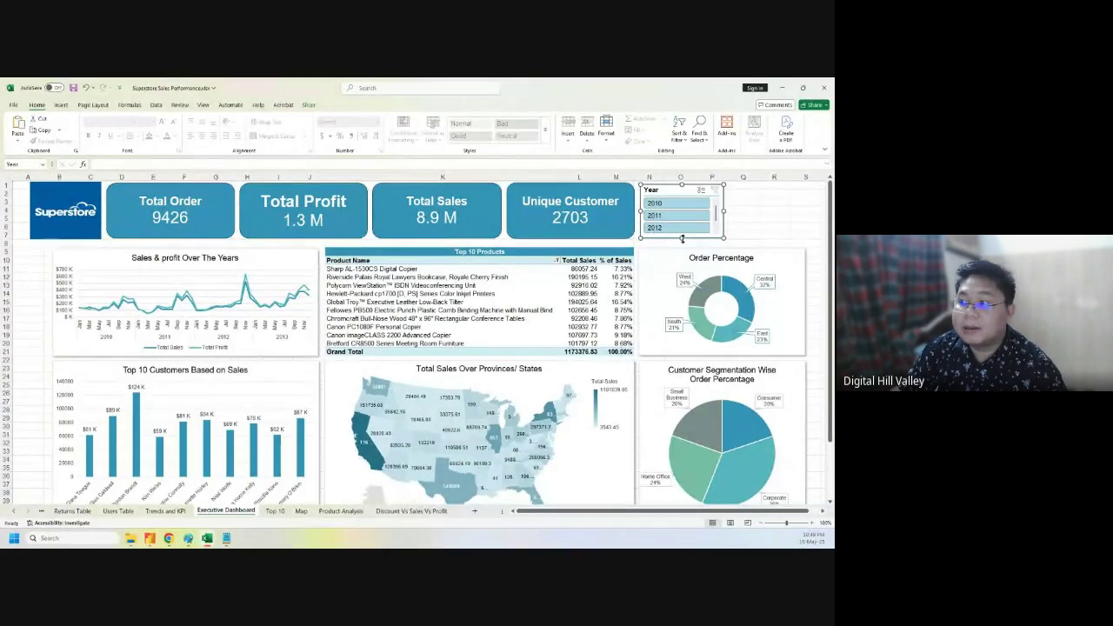
scroll(698, 216, down, 1)
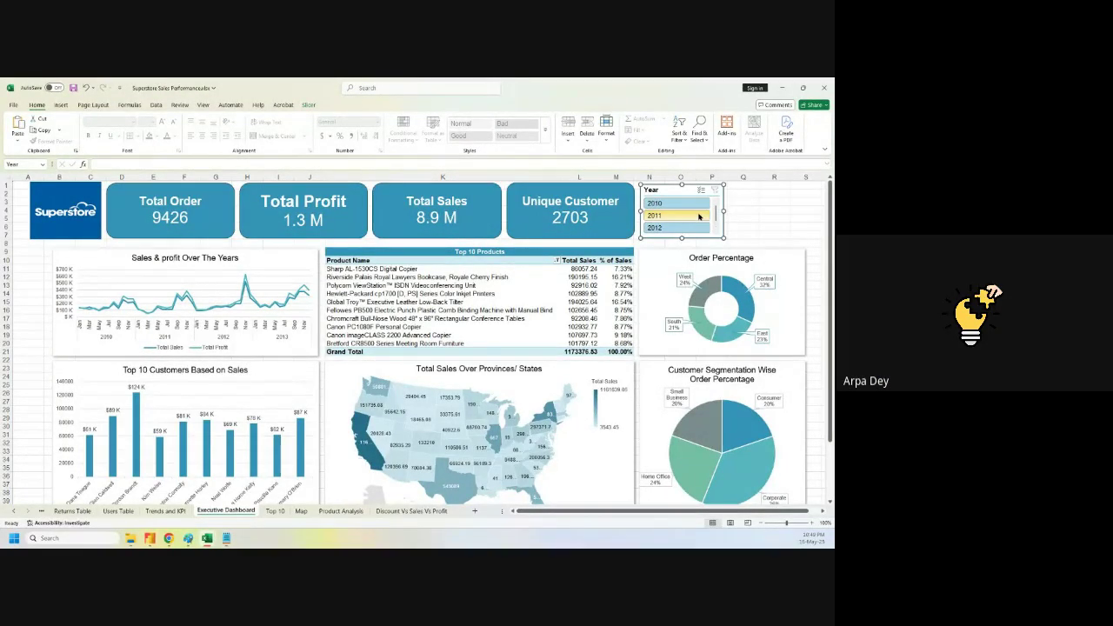
click(764, 211)
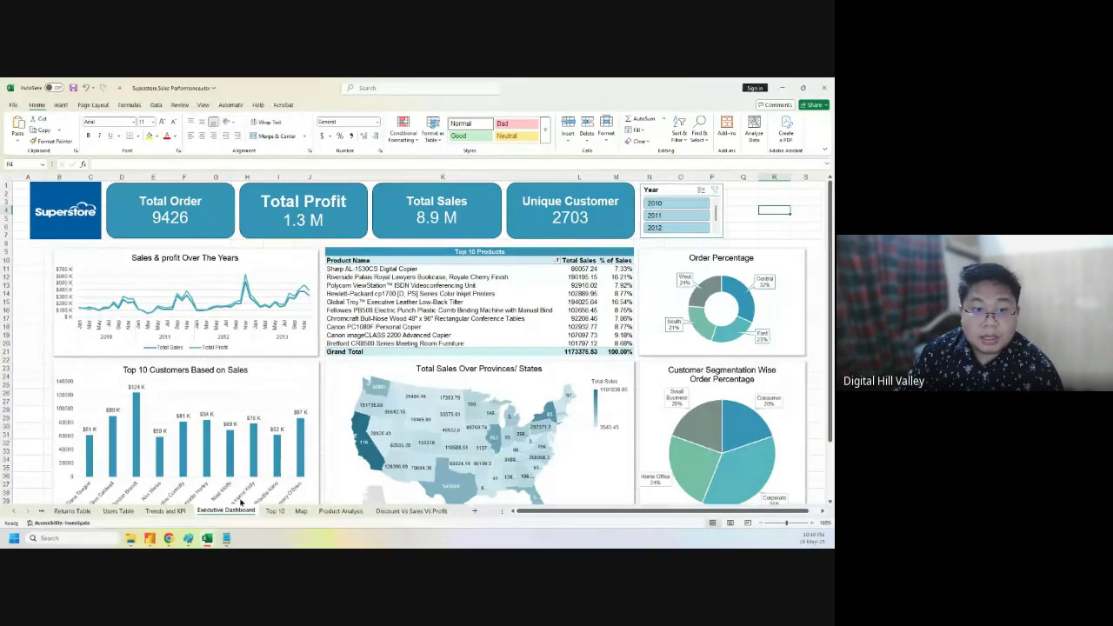
- On the Top 10 sheet, add a slicer for the Manager field
click(274, 512)
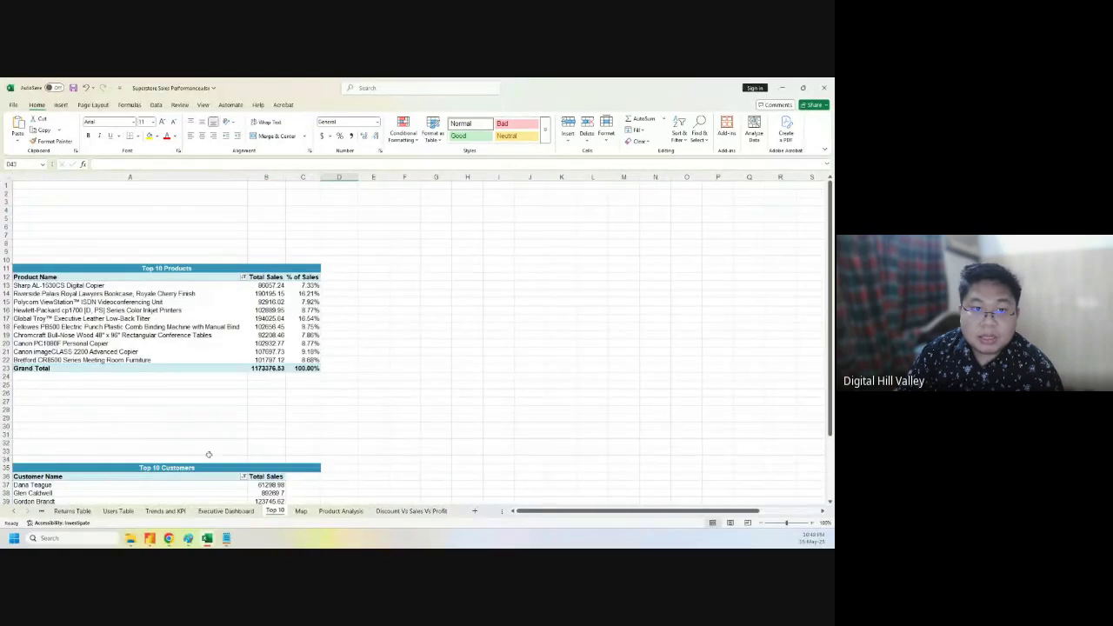
right_click(170, 277)
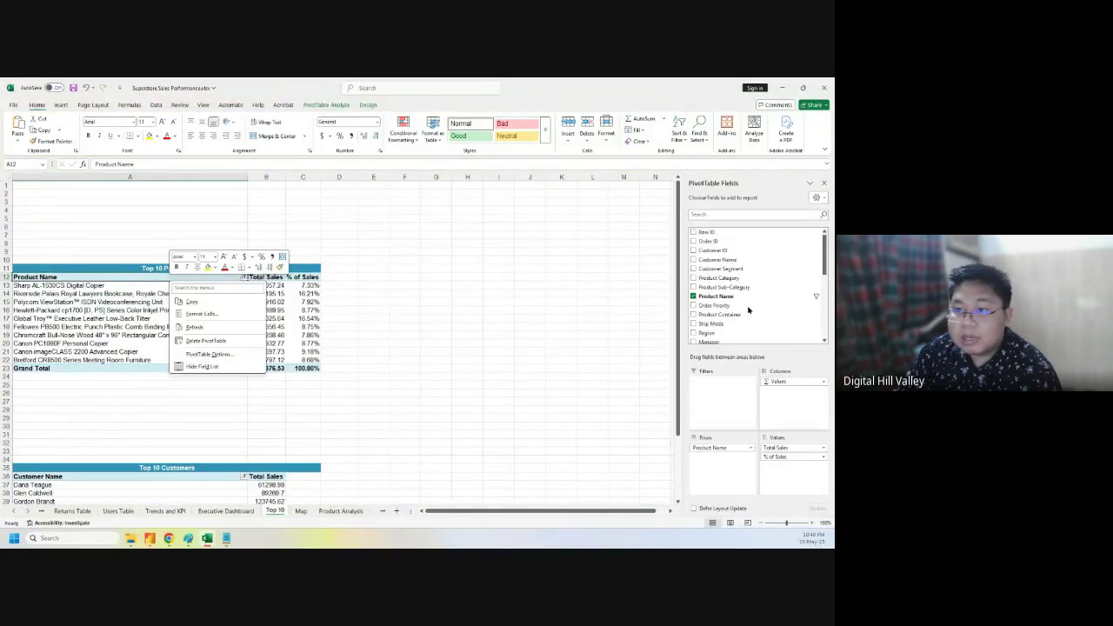
scroll(754, 300, down, 3)
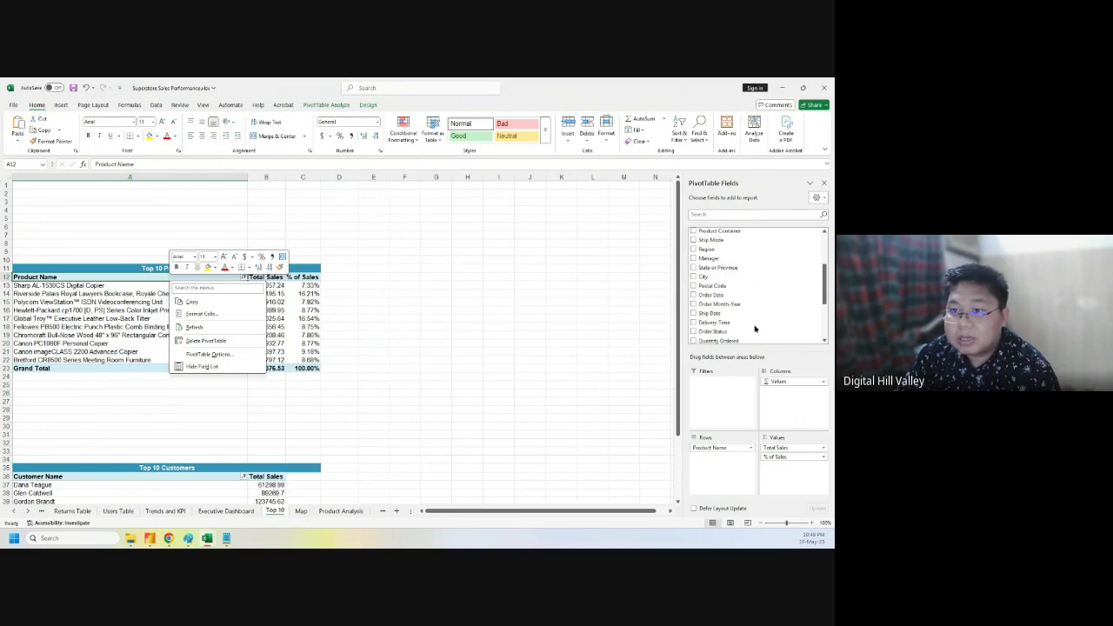
right_click(721, 260)
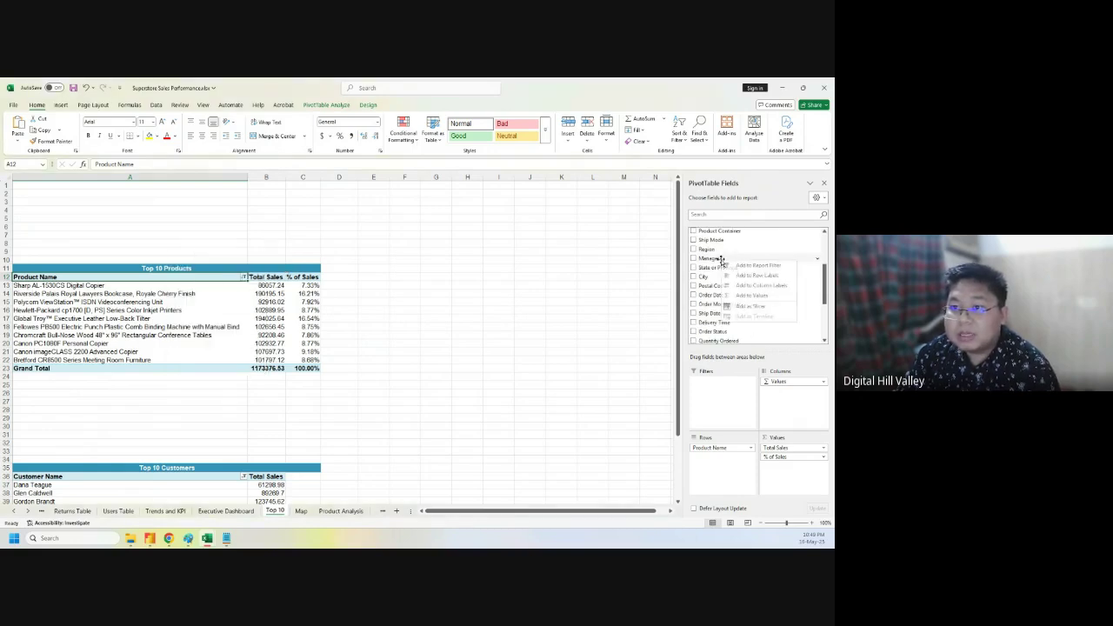
click(749, 306)
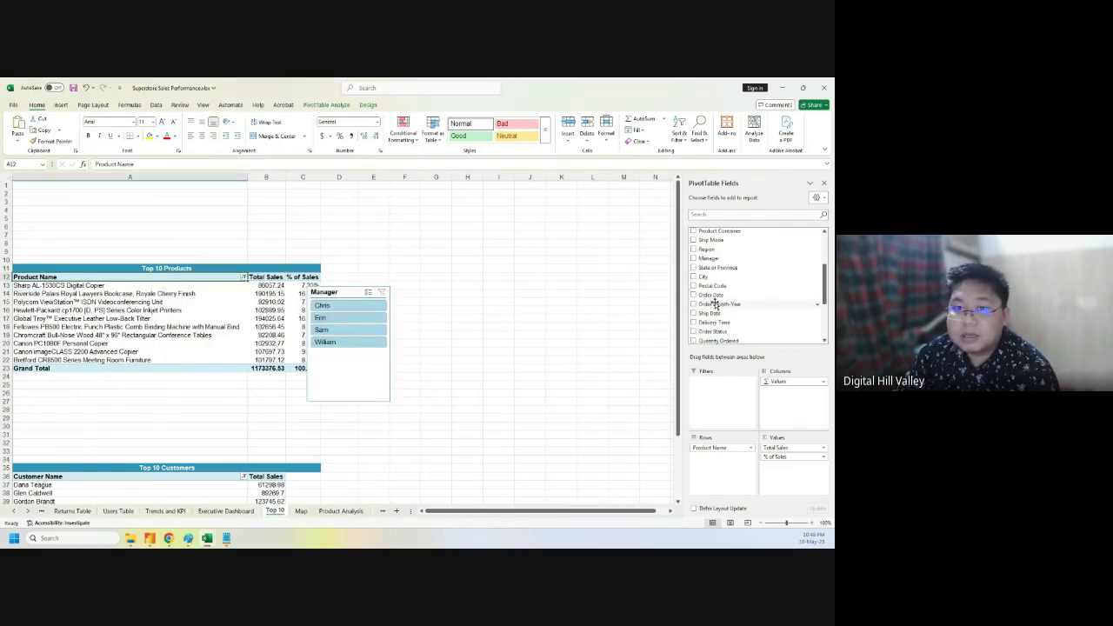
- Link the Manager slicer to PivotTable18, 19, 15, 16 and 17 in Report Connections
right_click(348, 345)
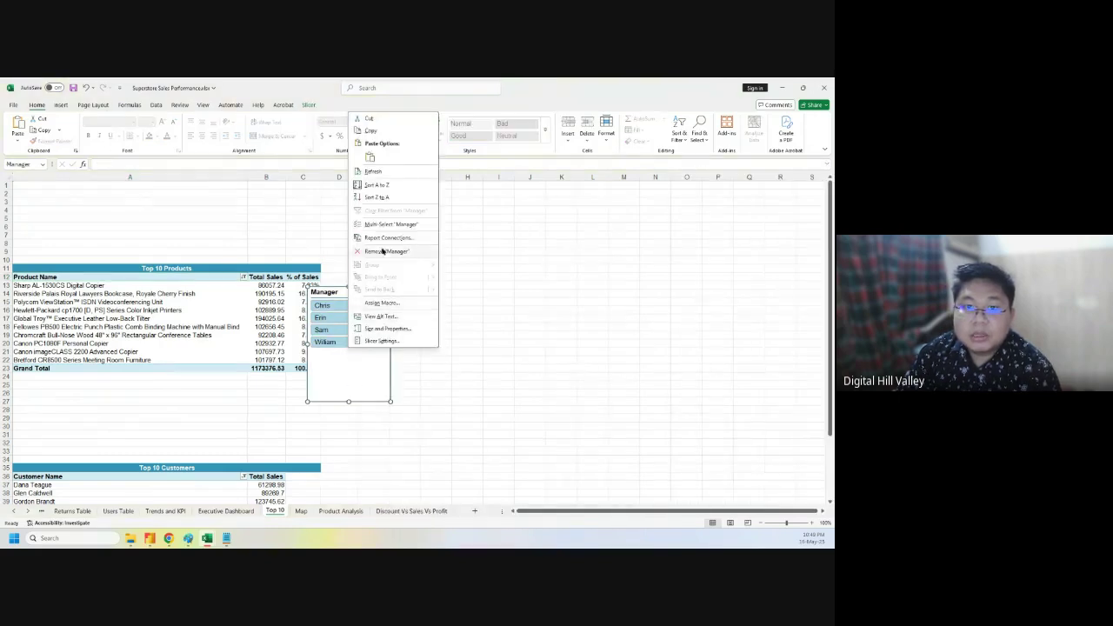
click(389, 237)
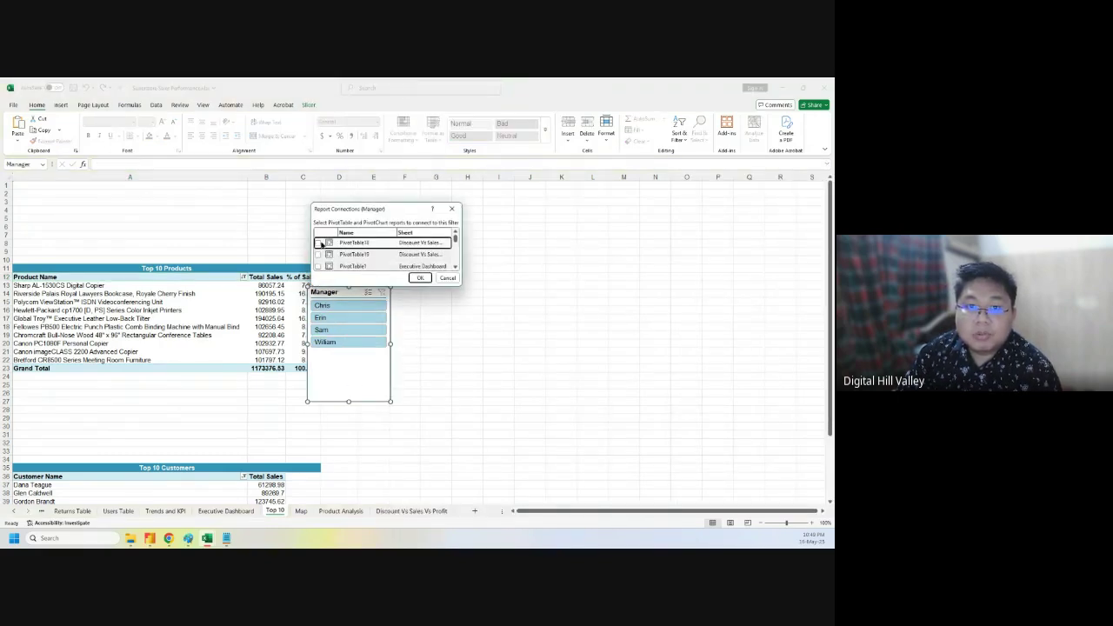
click(318, 243)
click(317, 254)
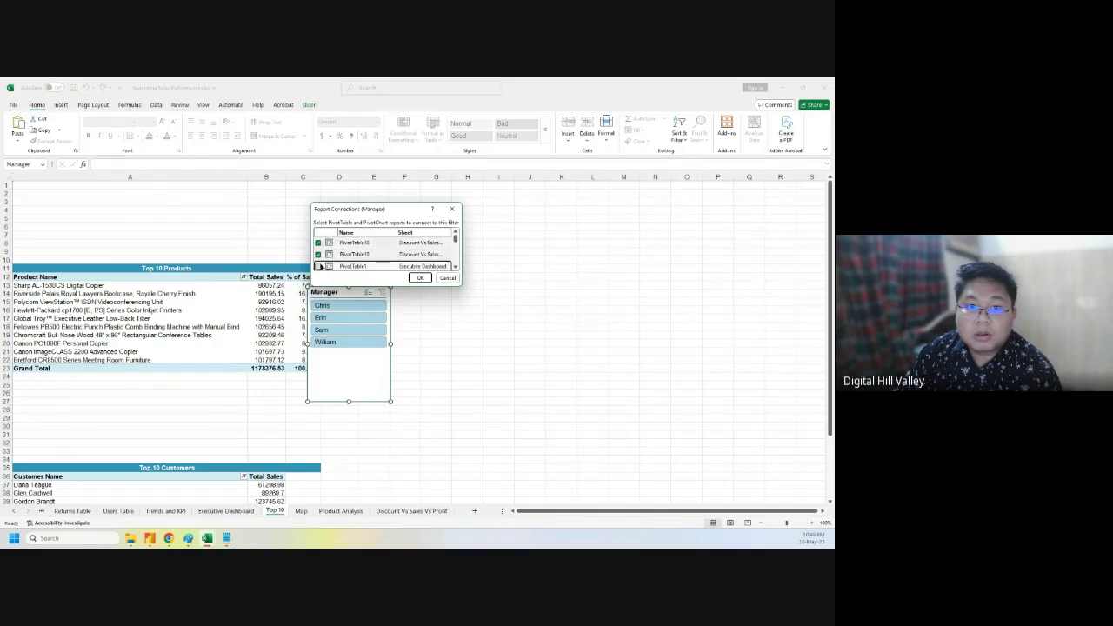
scroll(335, 256, down, 3)
click(317, 241)
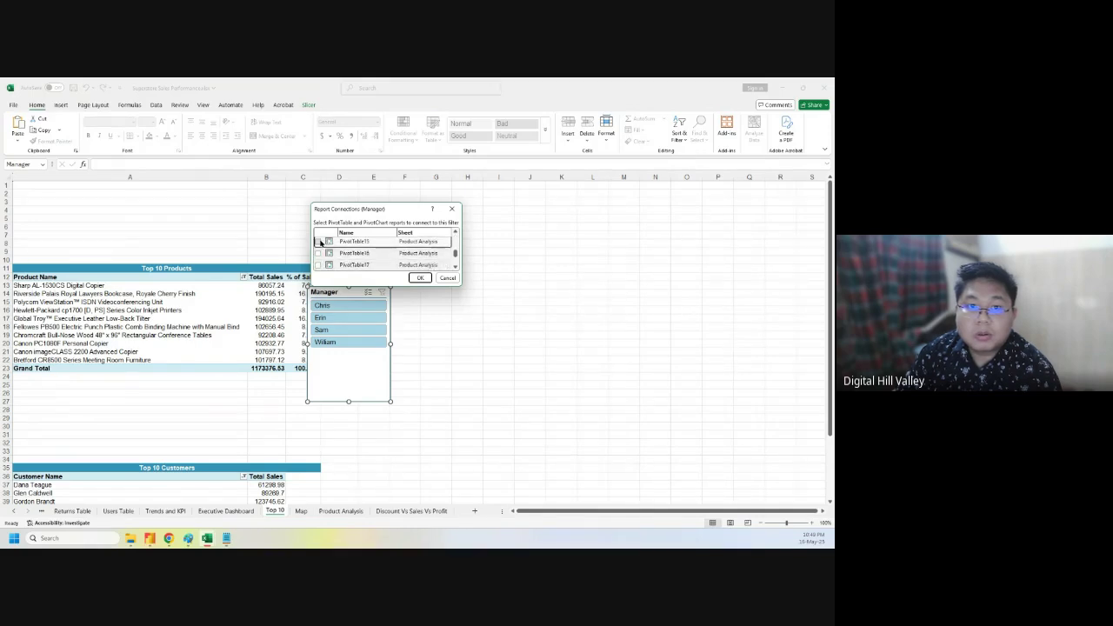
click(319, 253)
click(319, 264)
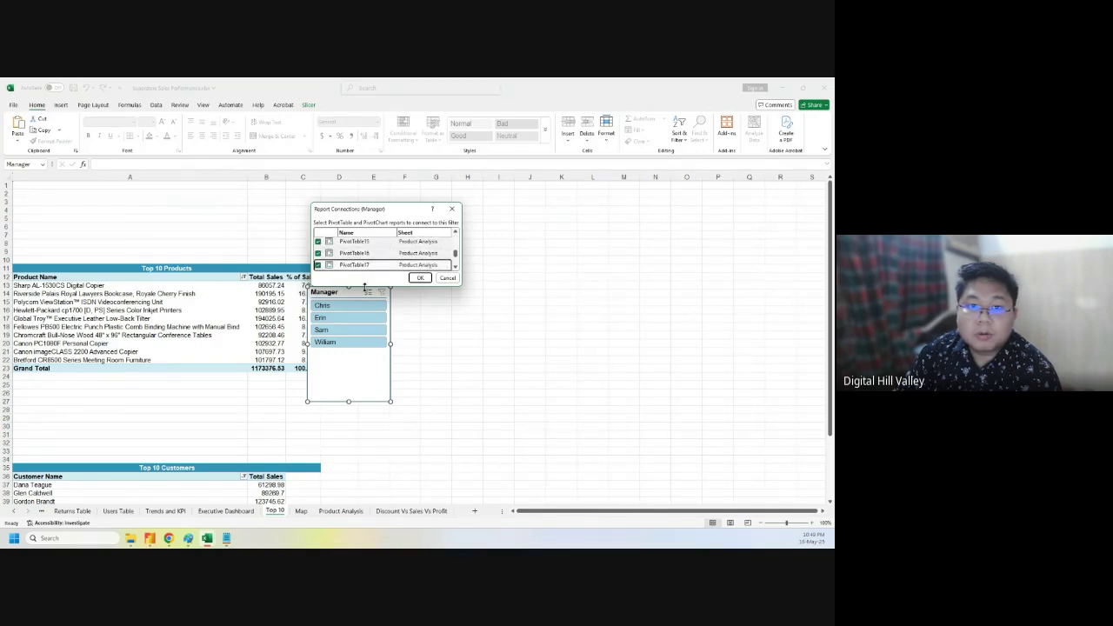
- Also link the Map pivot, PivotTable12–14, PivotTable3 and the Trends and KPI pivot, then confirm
drag(368, 284, 367, 404)
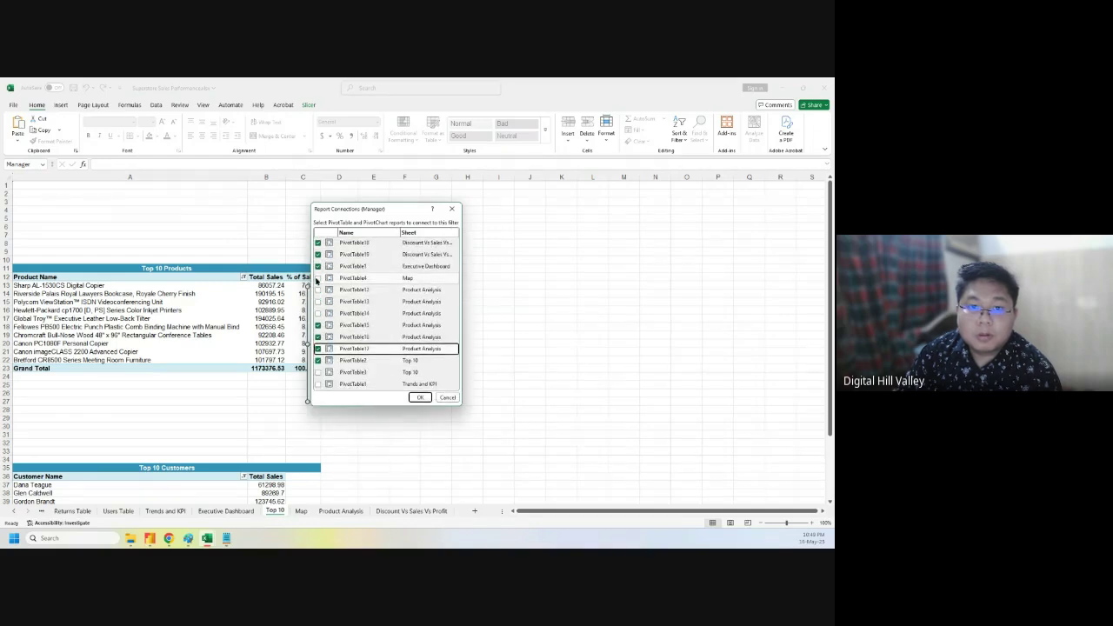
click(317, 278)
click(317, 290)
click(318, 301)
click(318, 313)
click(317, 372)
click(317, 384)
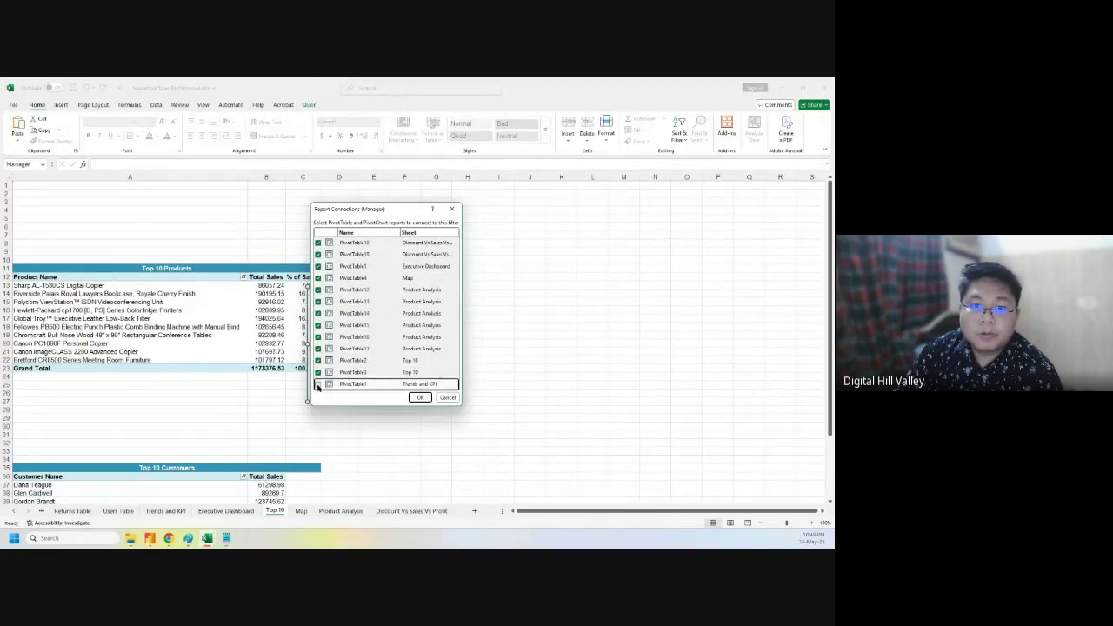
click(427, 401)
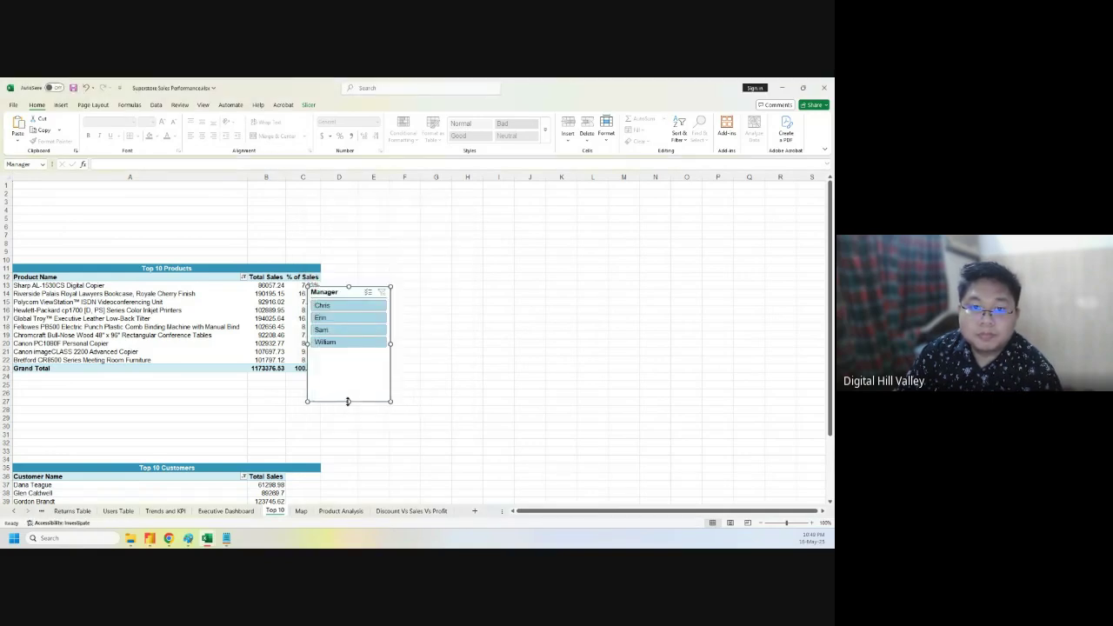
- Shorten the Manager slicer and move it onto the Executive Dashboard beside the Year slicer
drag(347, 400, 348, 355)
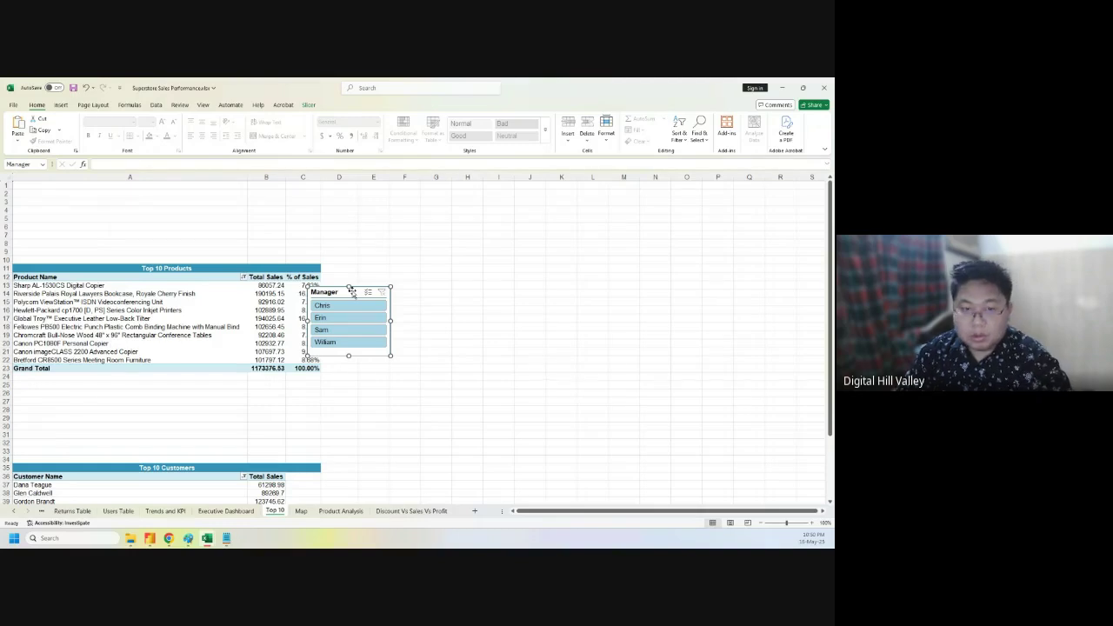
key(ctrl+x)
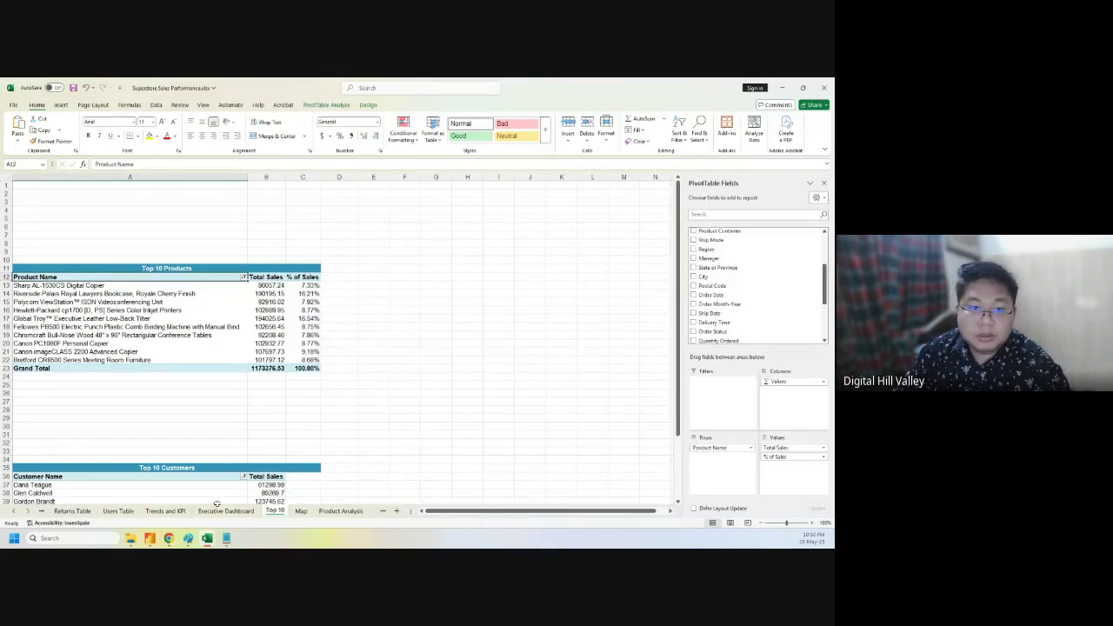
click(225, 511)
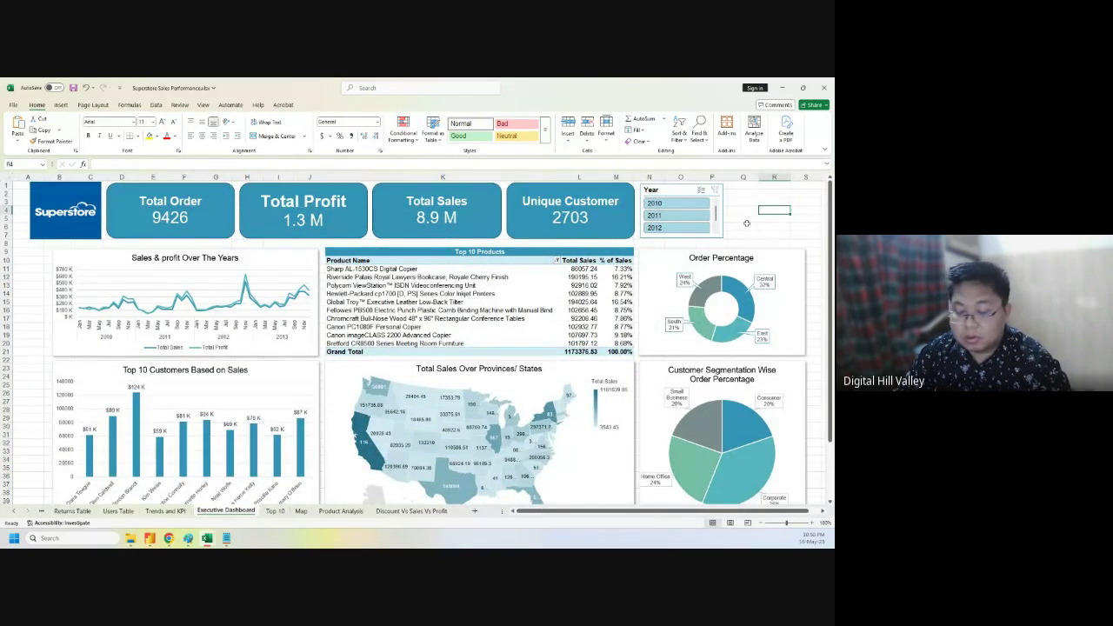
key(ctrl+v)
drag(765, 202, 753, 188)
drag(770, 253, 771, 239)
click(818, 252)
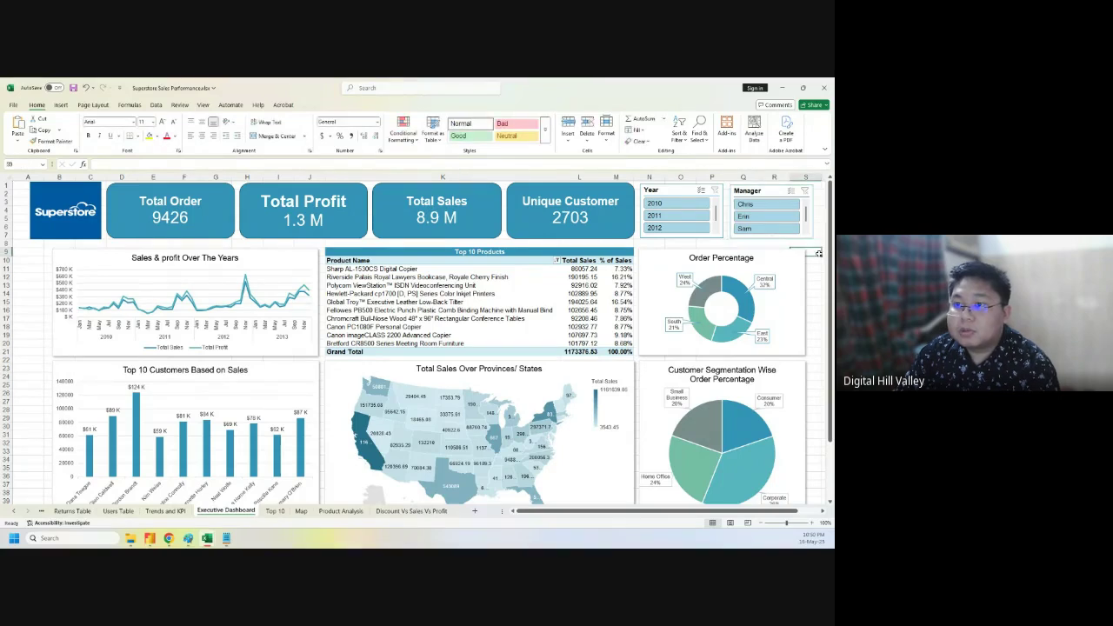
scroll(792, 239, down, 8)
scroll(809, 240, up, 8)
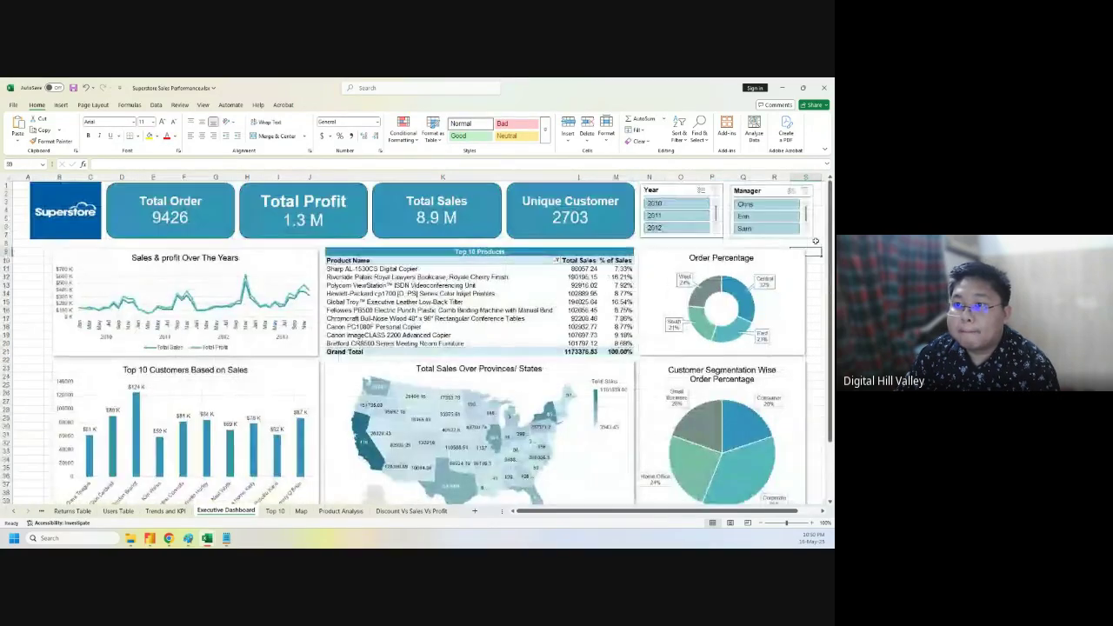
drag(760, 190, 754, 188)
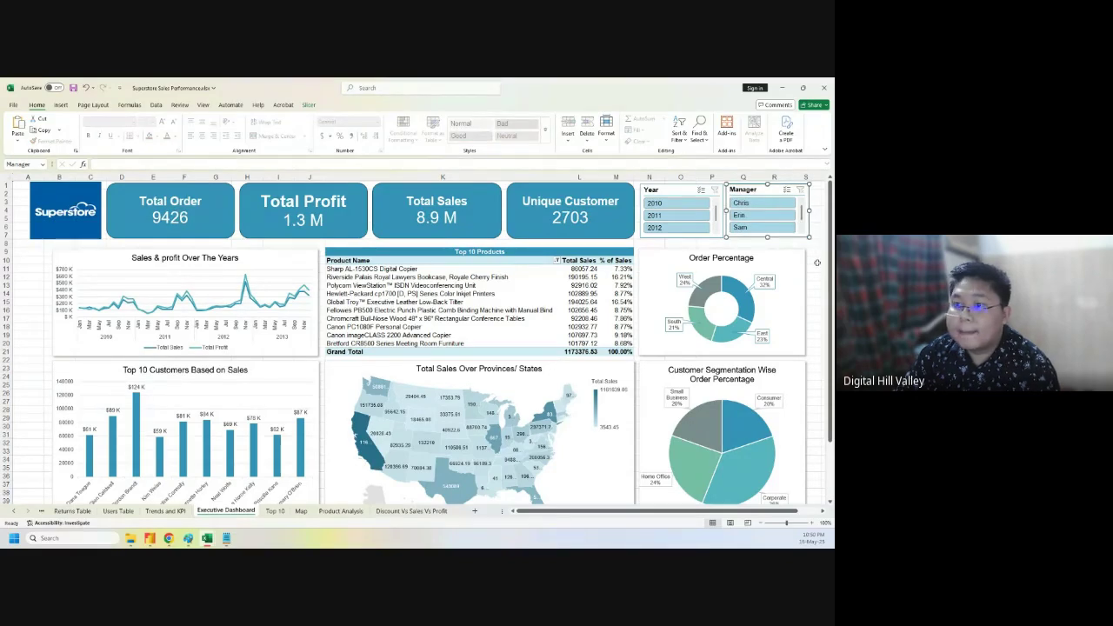
- Widen the Order Percentage and Customer Segmentation charts slightly to the right
click(817, 262)
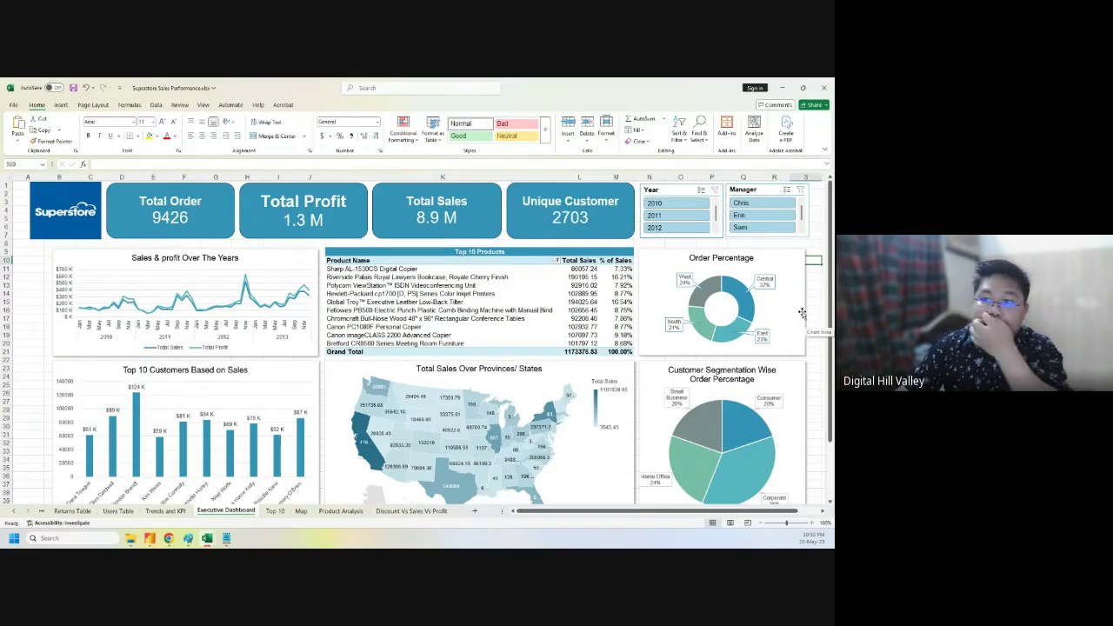
click(803, 276)
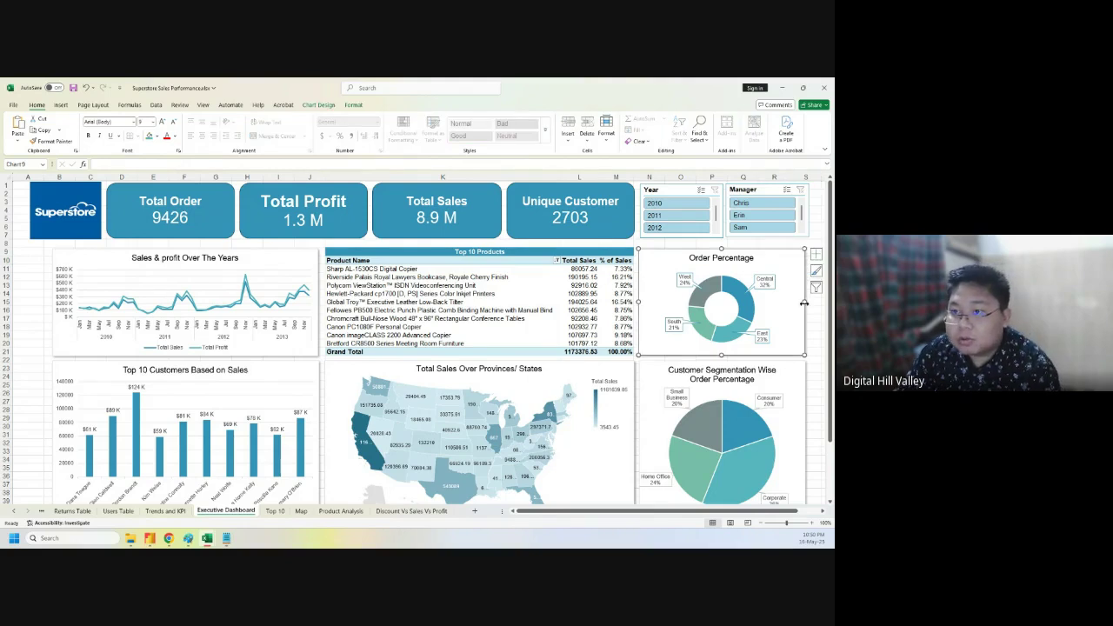
drag(804, 303, 810, 319)
click(805, 423)
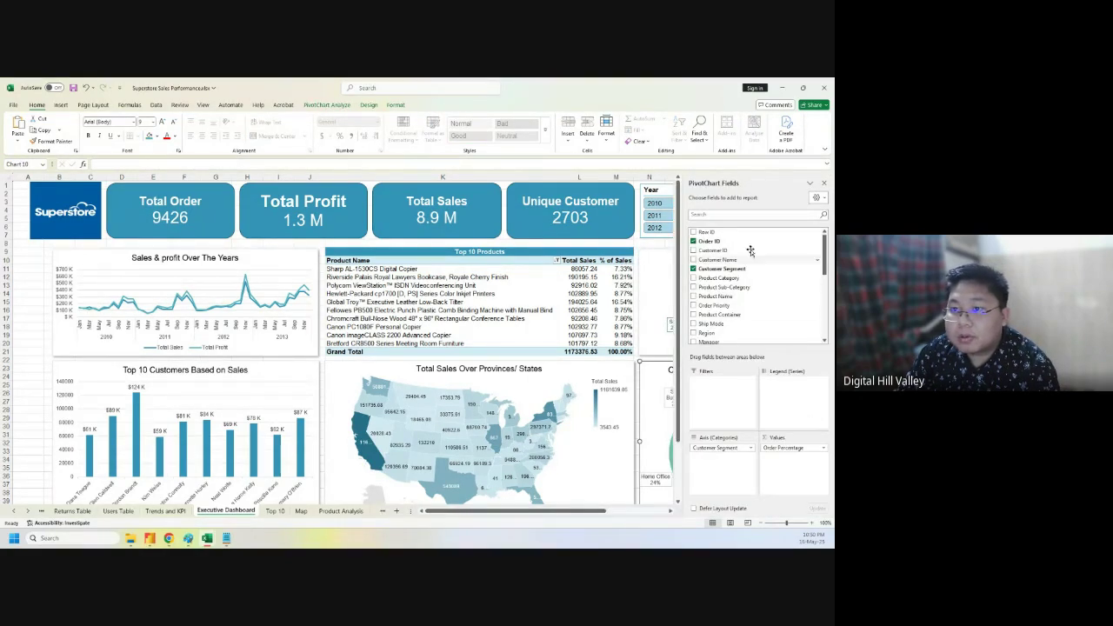
click(823, 183)
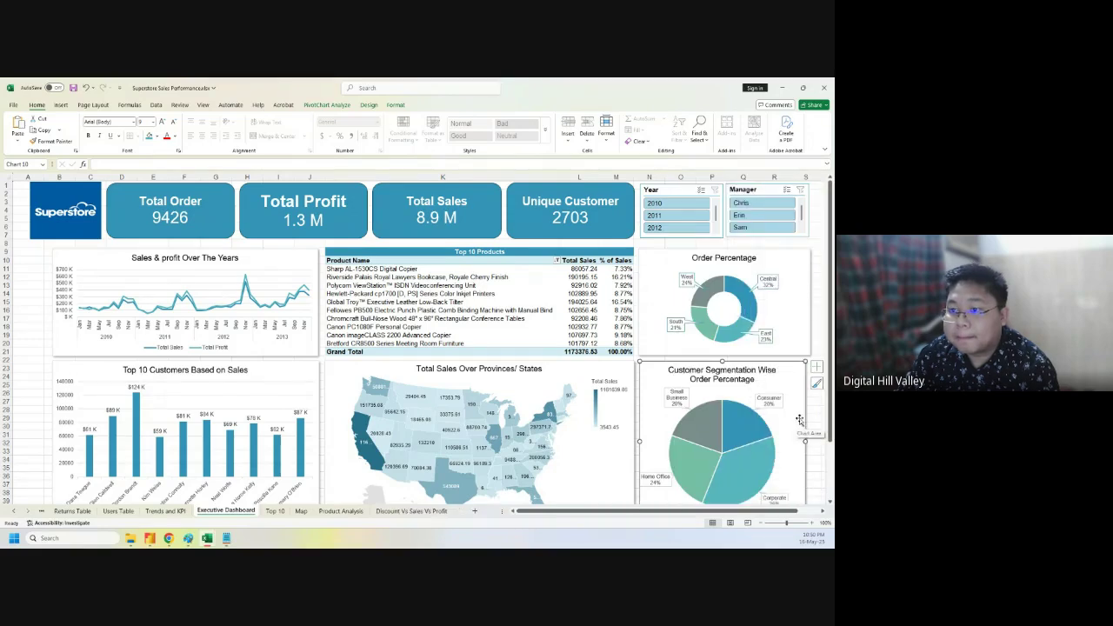
drag(804, 444, 812, 442)
click(31, 328)
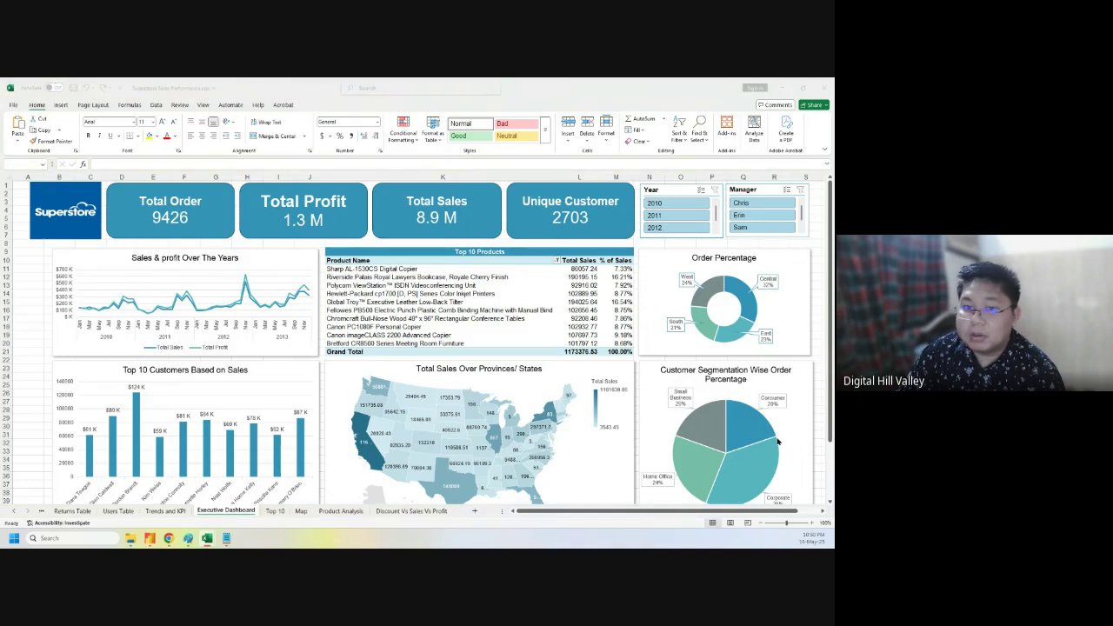
- Check the Images folder in File Explorer, then return to the Superstore dashboard workbook
click(32, 303)
click(130, 538)
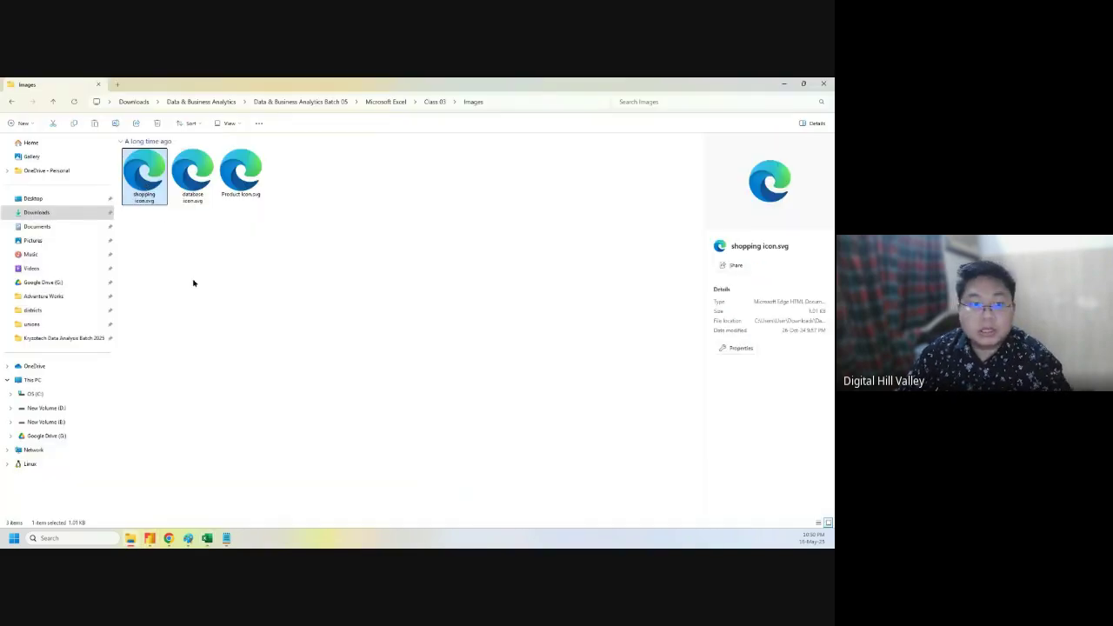
mouse_move(207, 537)
click(230, 506)
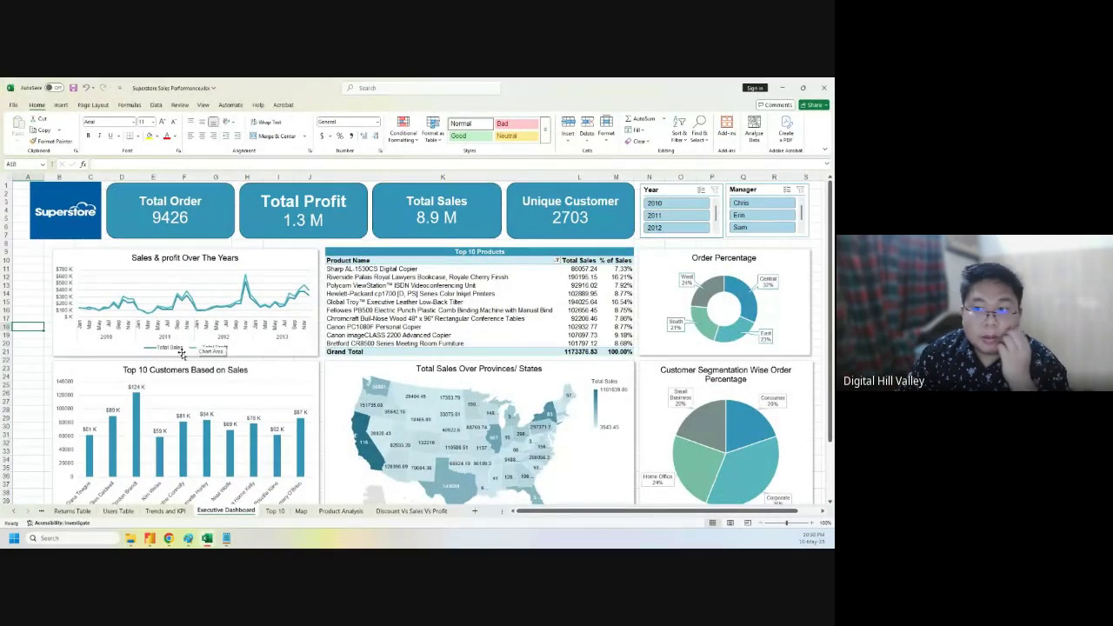
click(60, 105)
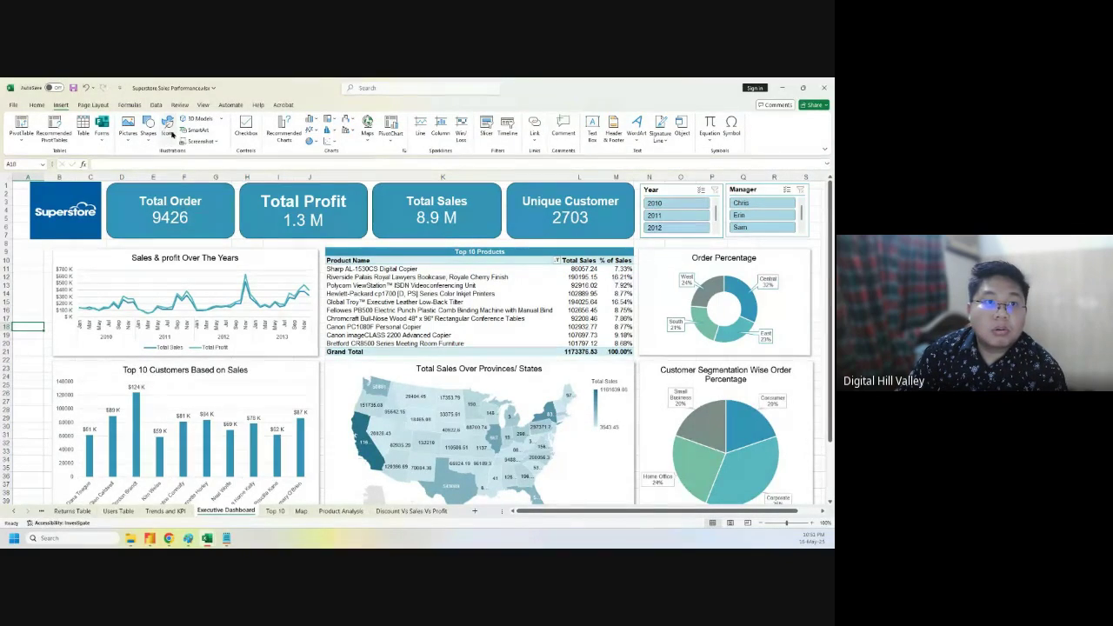
- Start inserting a picture from this device and browse Downloads to the Data & Business Analytics folder
click(168, 129)
click(738, 127)
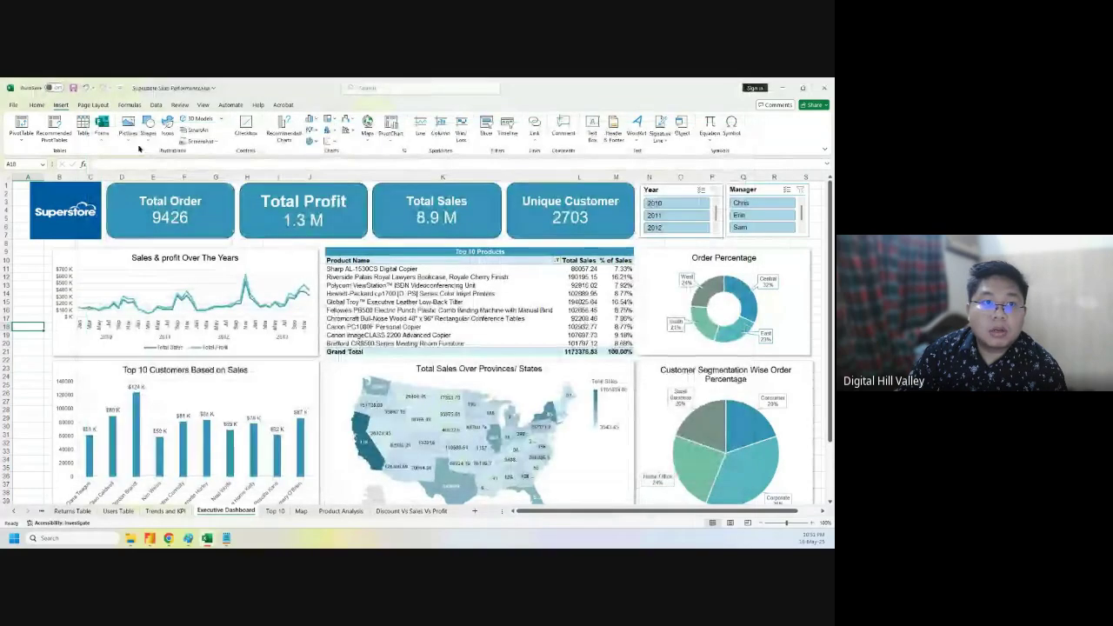
click(129, 132)
mouse_move(133, 158)
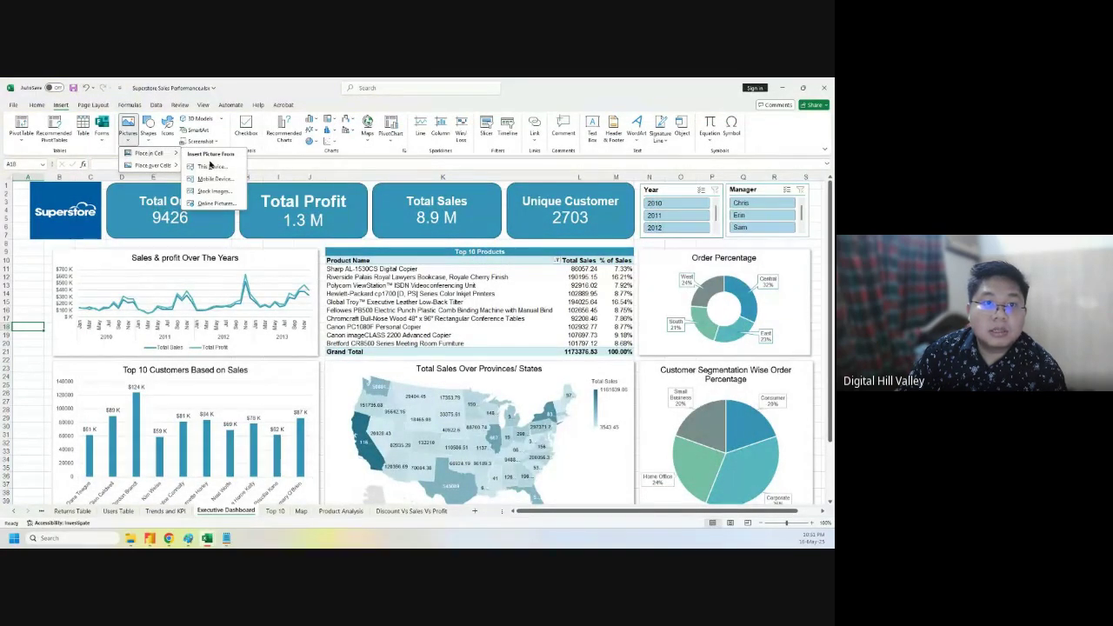
click(212, 168)
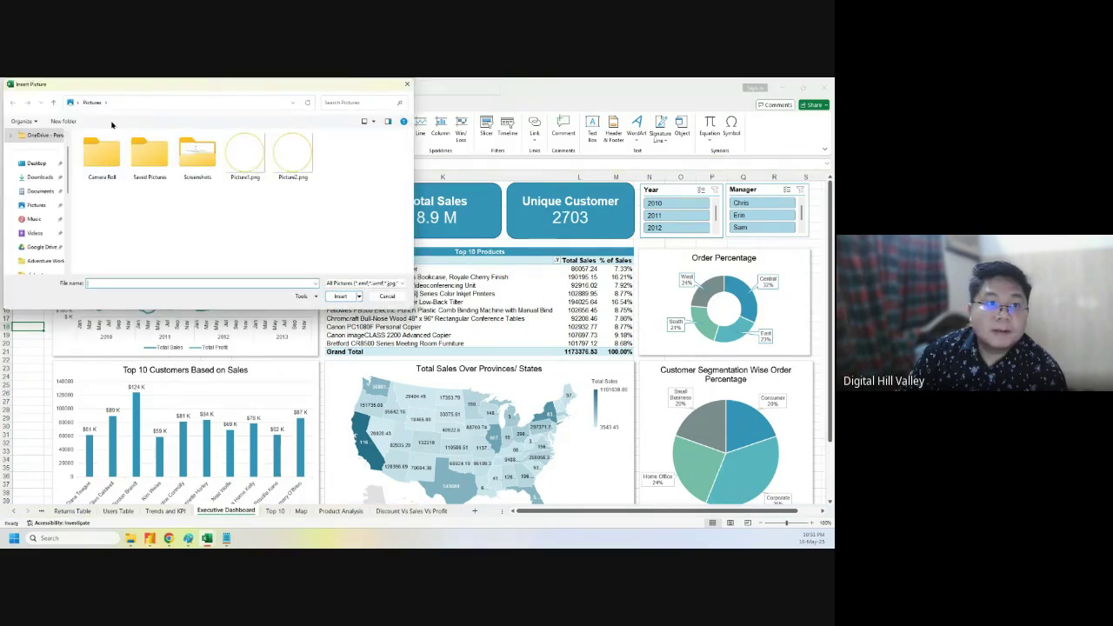
click(39, 178)
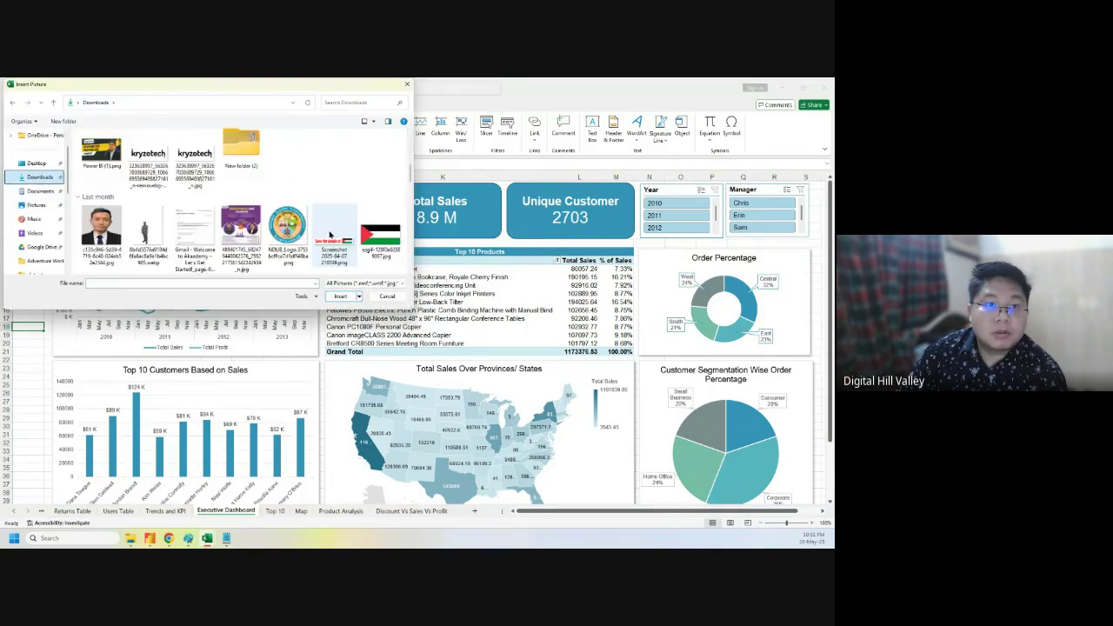
scroll(322, 228, down, 2)
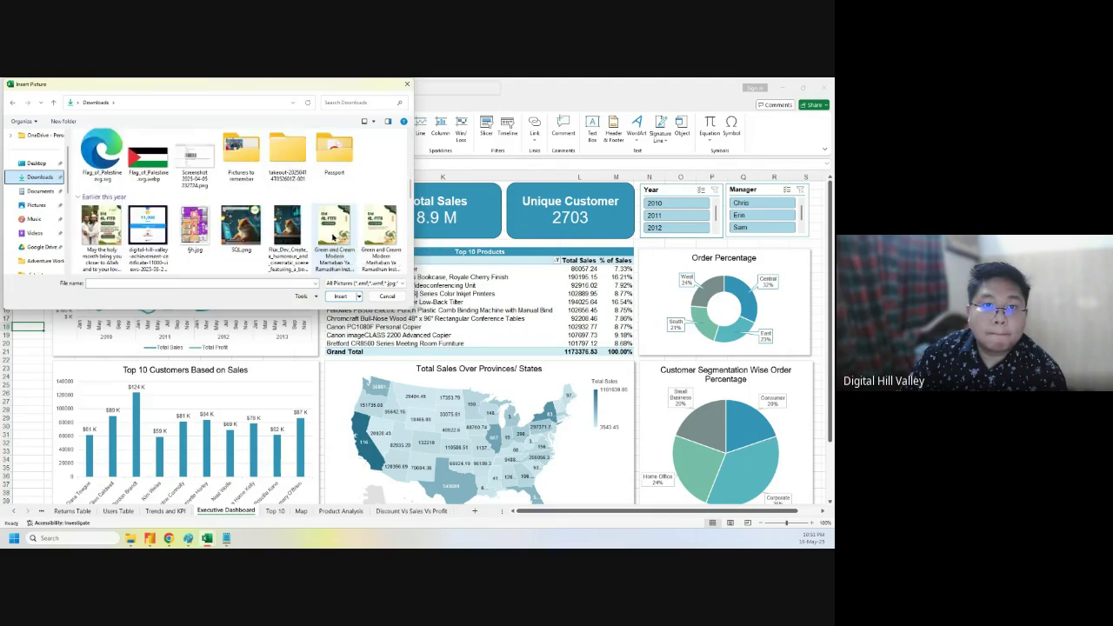
scroll(332, 239, down, 2)
scroll(335, 242, down, 2)
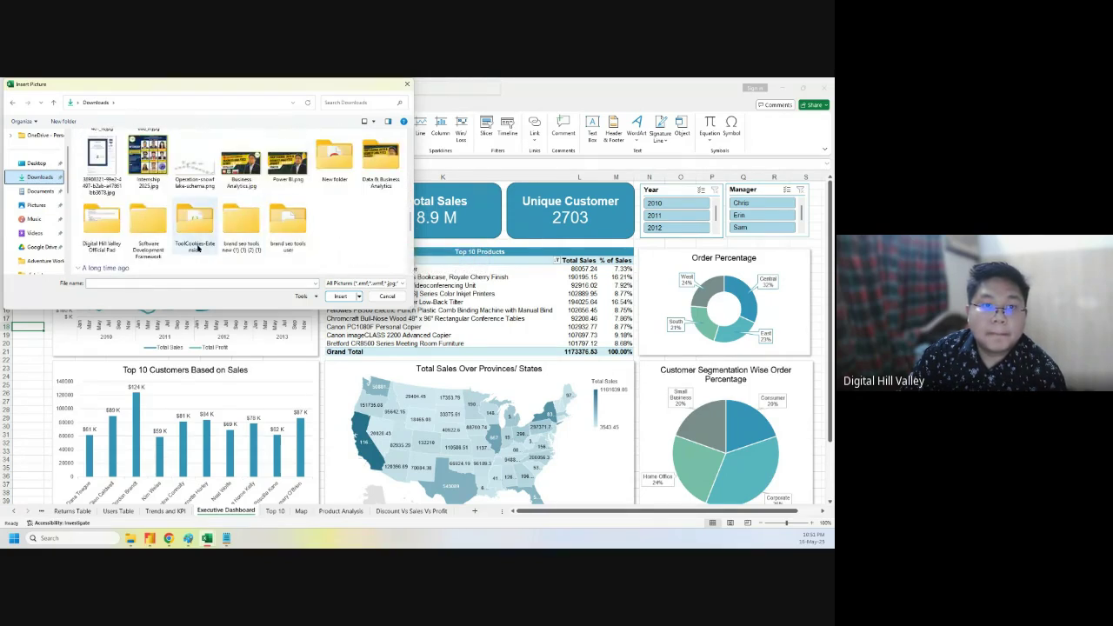
double_click(367, 169)
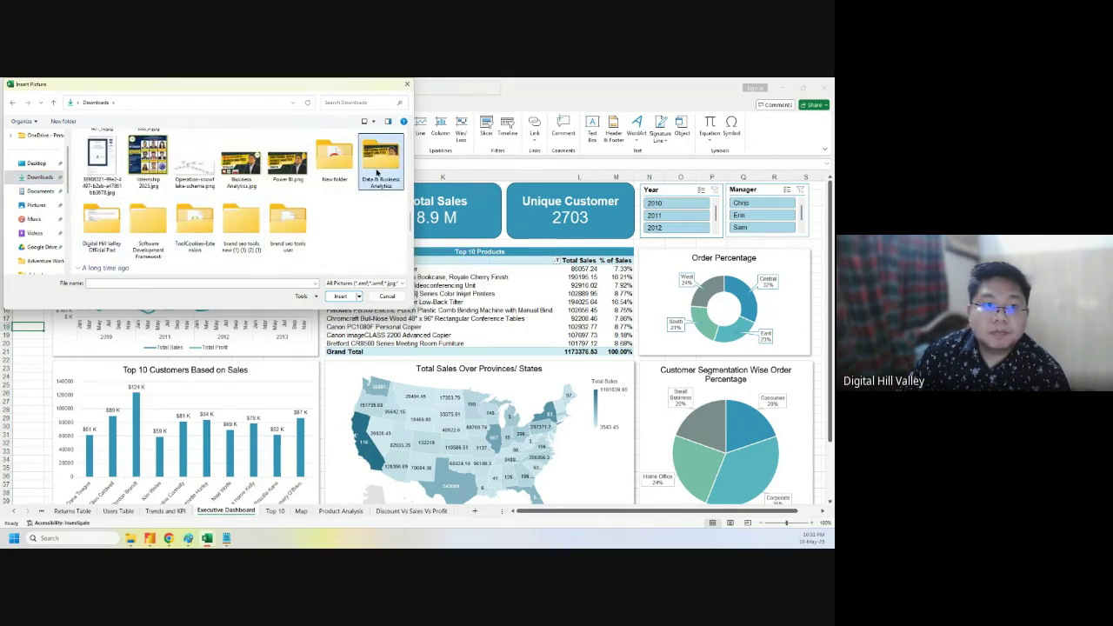
- Go to Batch 05 > Microsoft Excel > Class 03 > Images and insert shopping icon.svg into A18
double_click(118, 158)
double_click(127, 160)
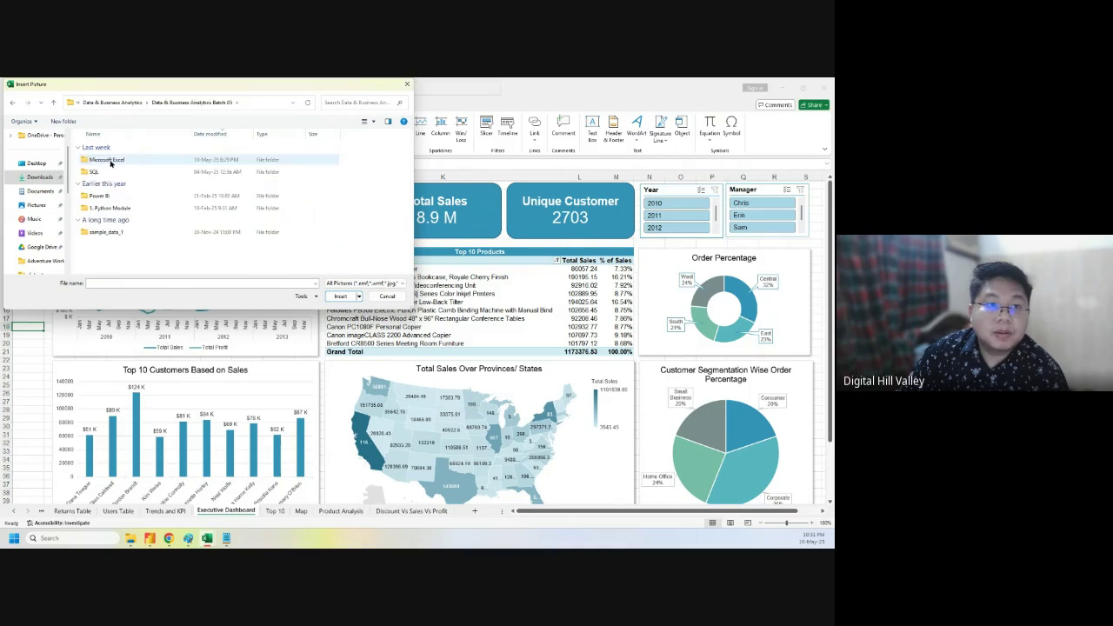
double_click(98, 160)
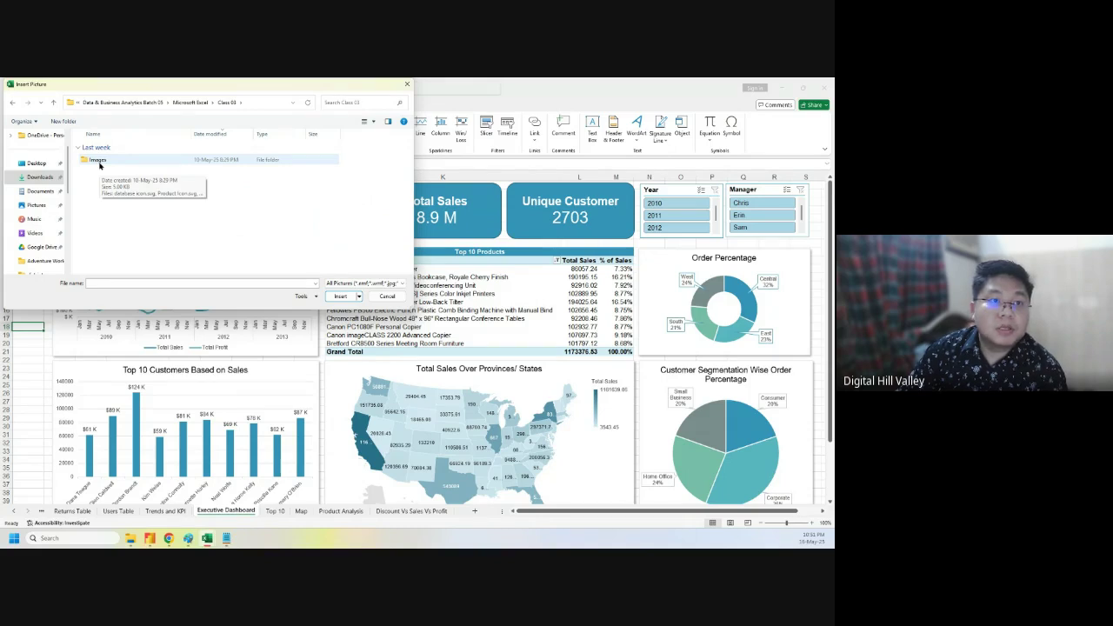
double_click(98, 161)
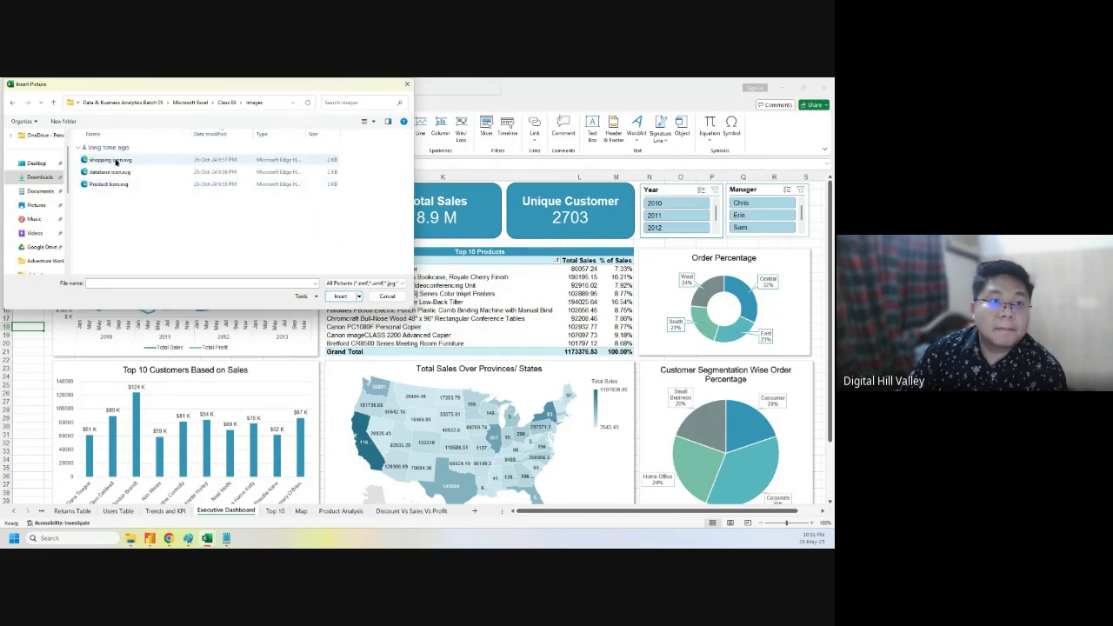
click(116, 162)
click(356, 296)
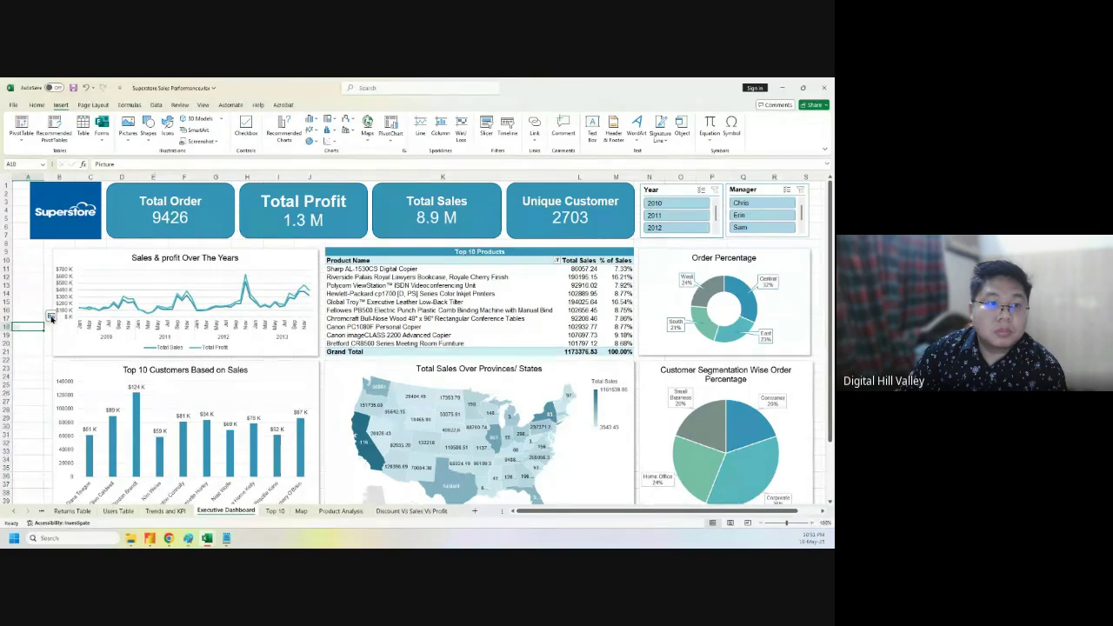
- Delete the in-cell icon from A18 and reinsert shopping icon.svg floating over the sheet
drag(38, 334, 40, 354)
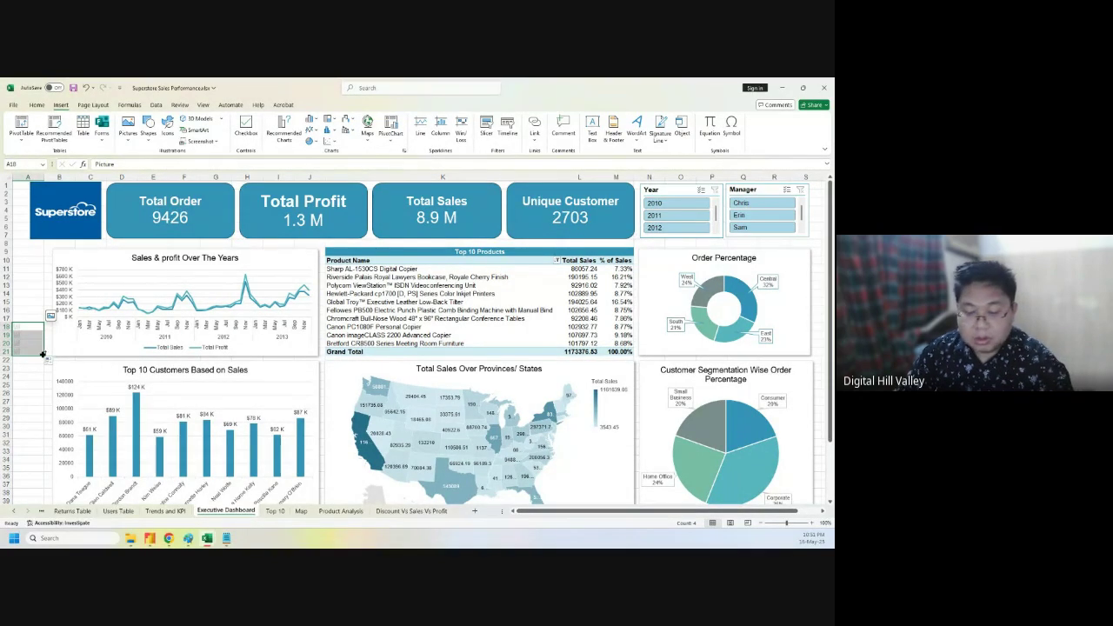
click(29, 330)
key(Delete)
click(28, 360)
click(127, 134)
mouse_move(146, 157)
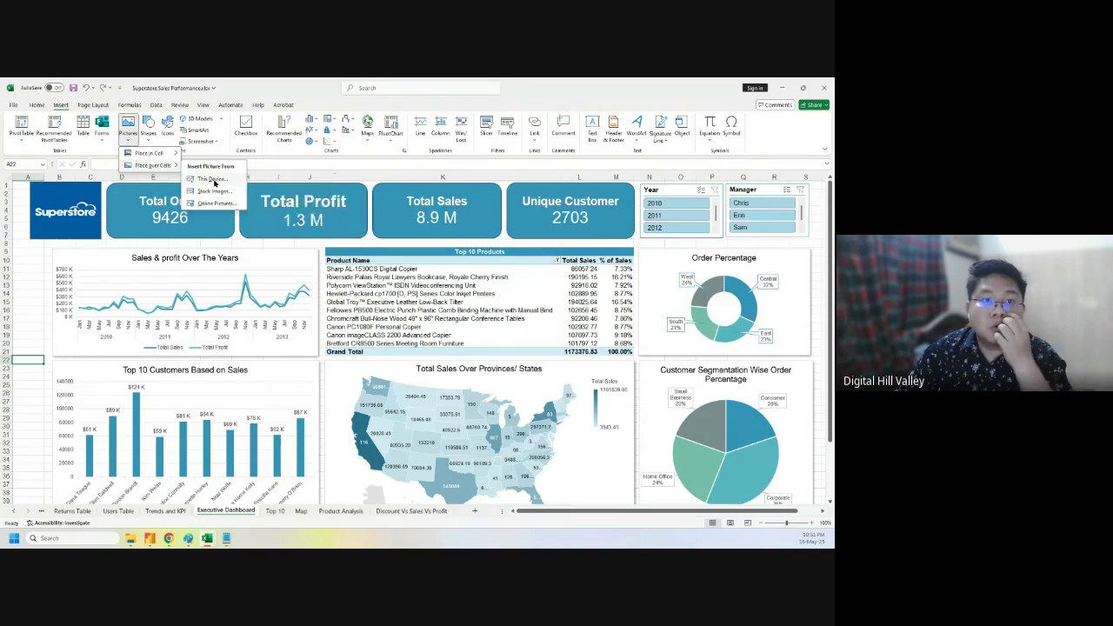
click(212, 178)
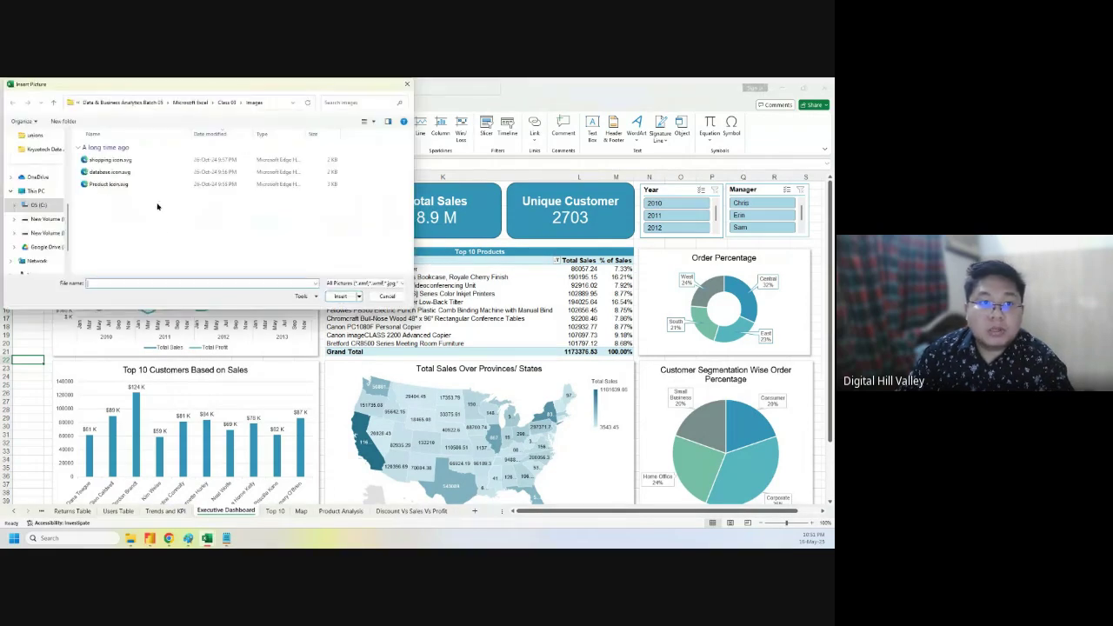
click(340, 296)
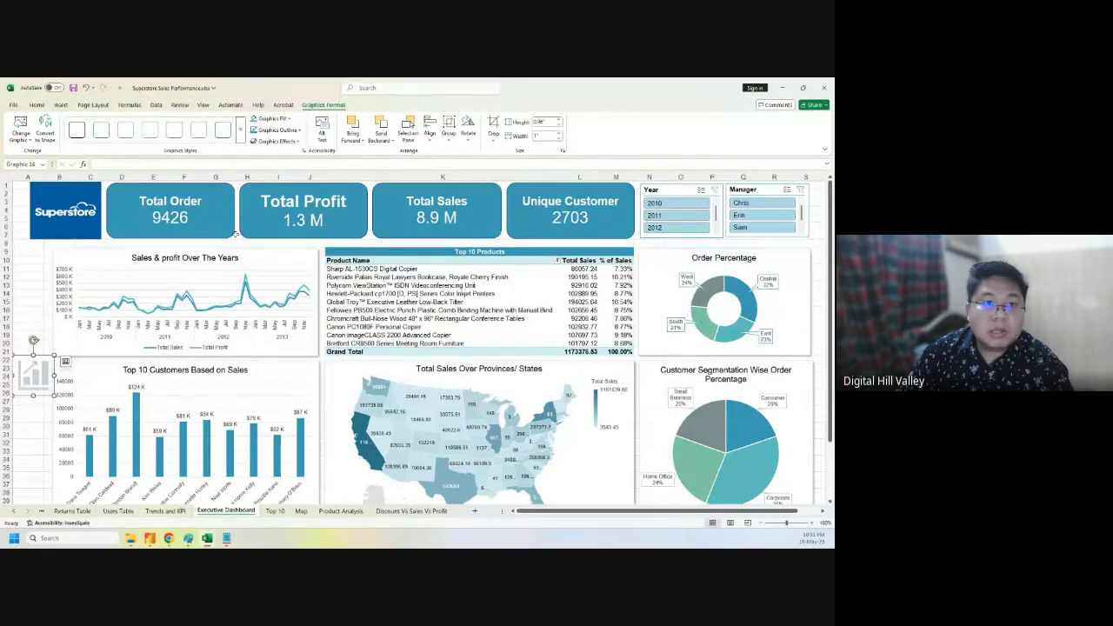
- Fill the shopping icon with the aqua accent colour and give it a 2¼ pt outline
click(289, 118)
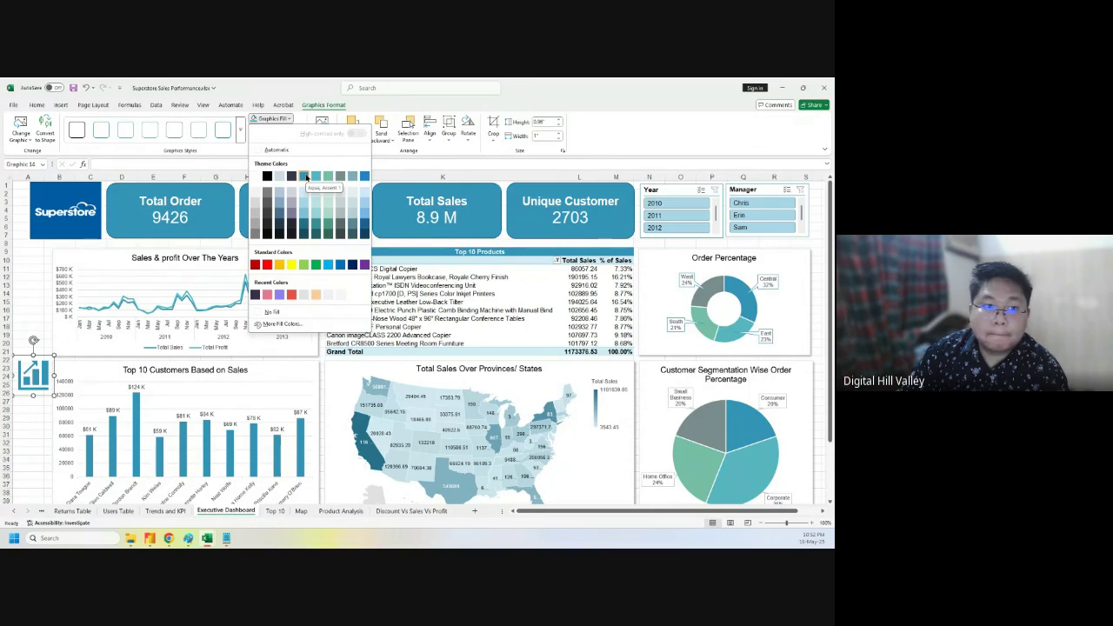
click(305, 177)
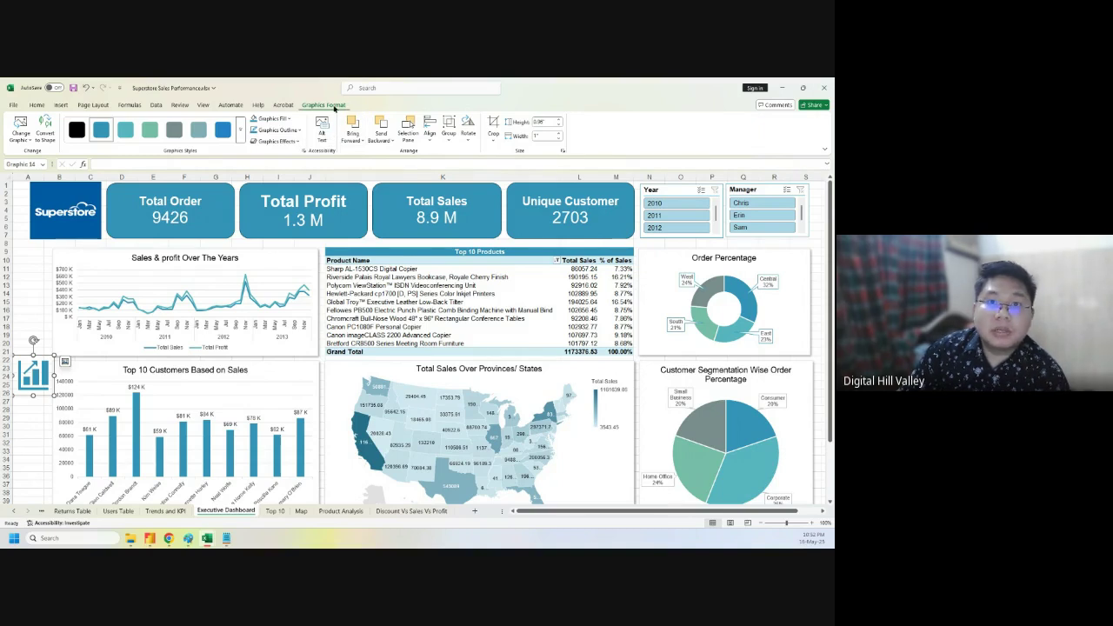
click(280, 130)
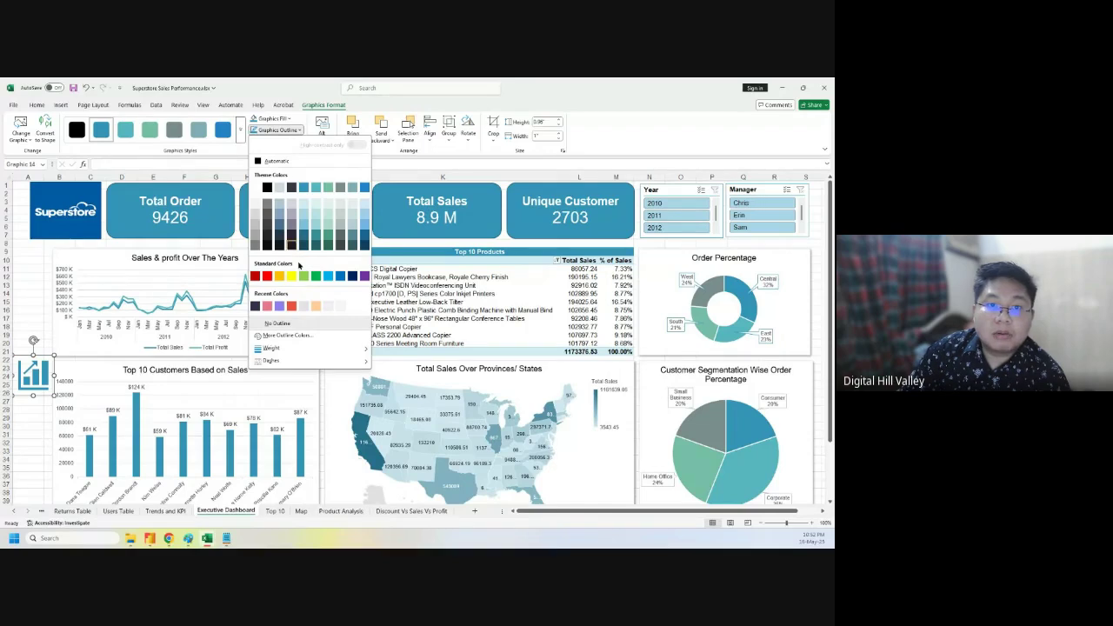
mouse_move(285, 349)
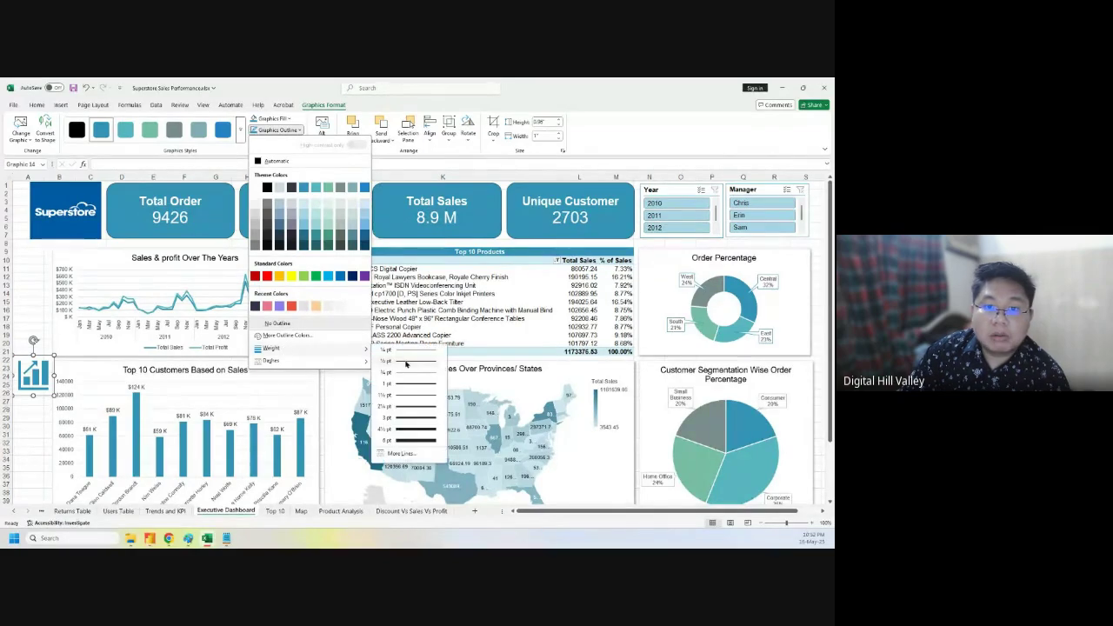
click(417, 406)
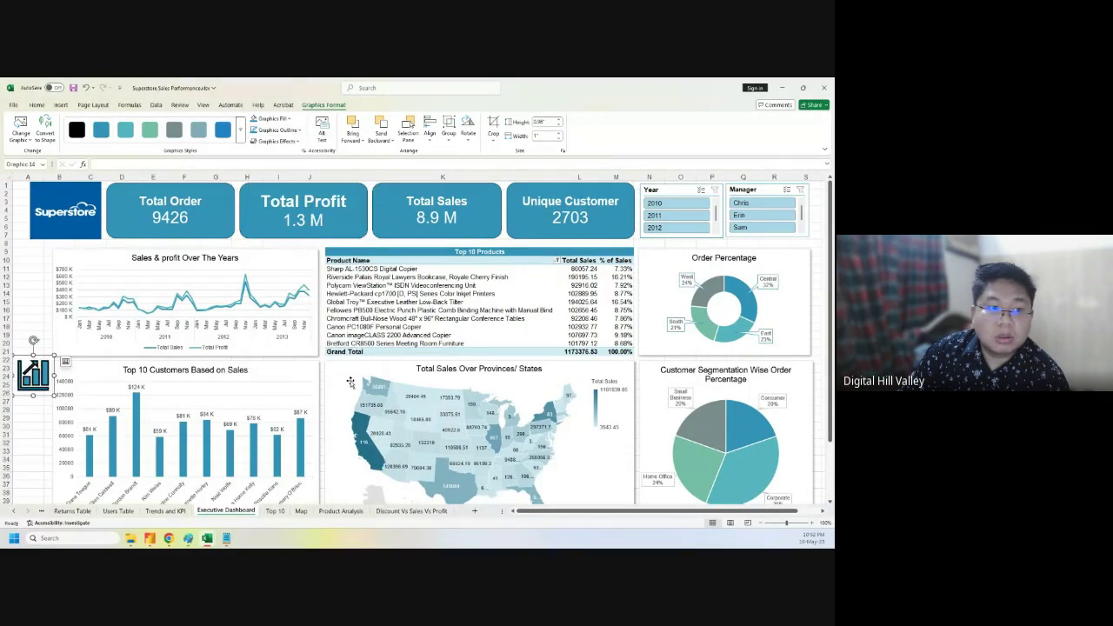
- Apply the second blue graphics style to the icon and pick a graphics effect
click(101, 128)
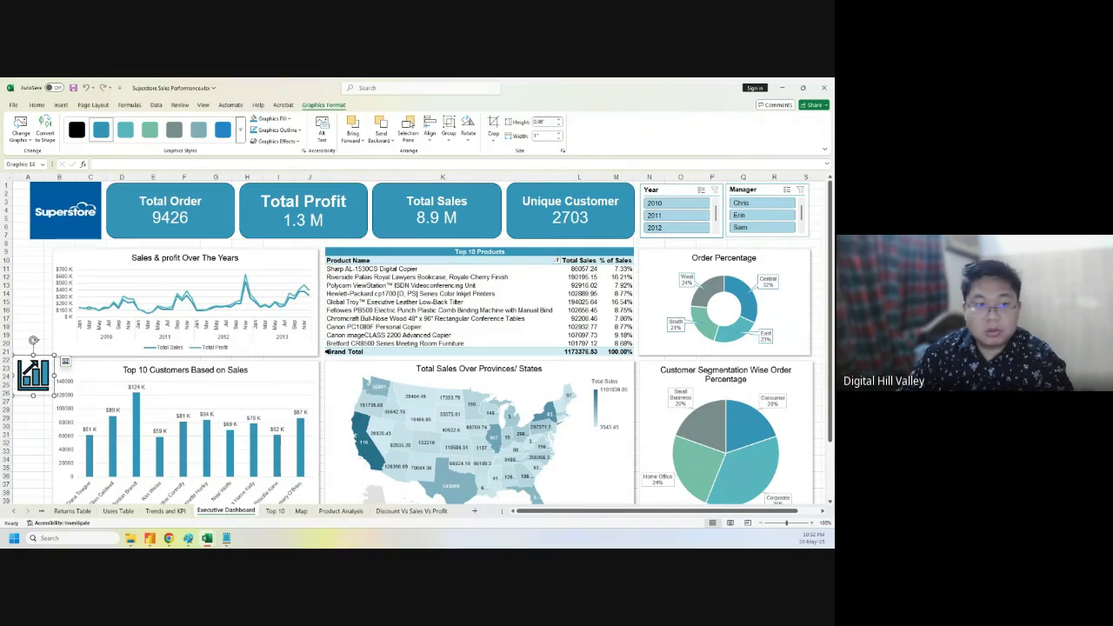
click(299, 131)
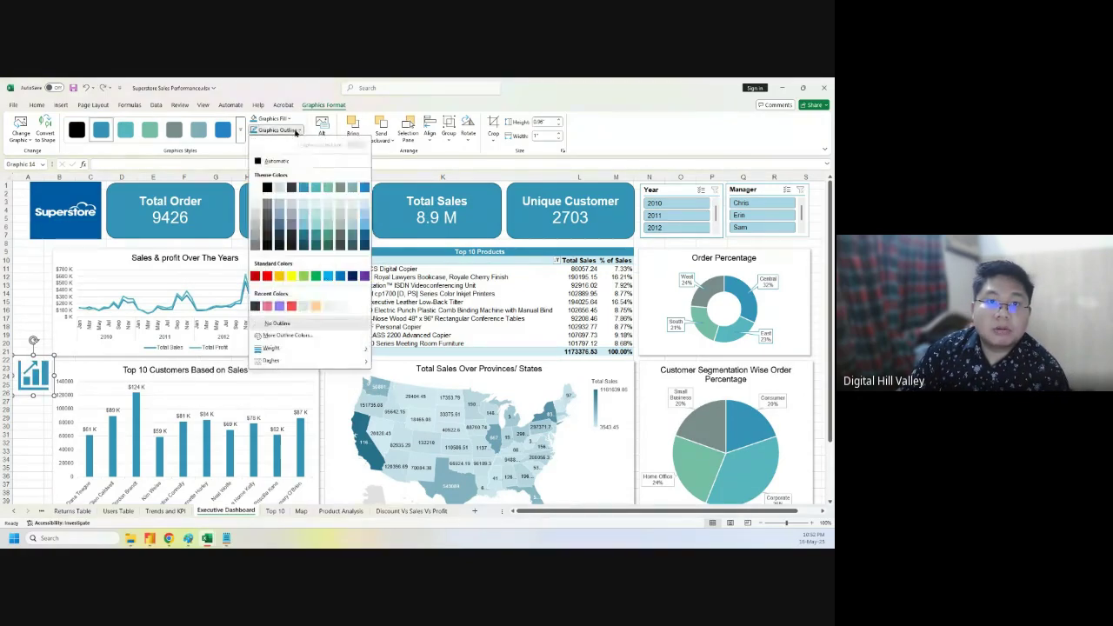
click(300, 87)
click(282, 142)
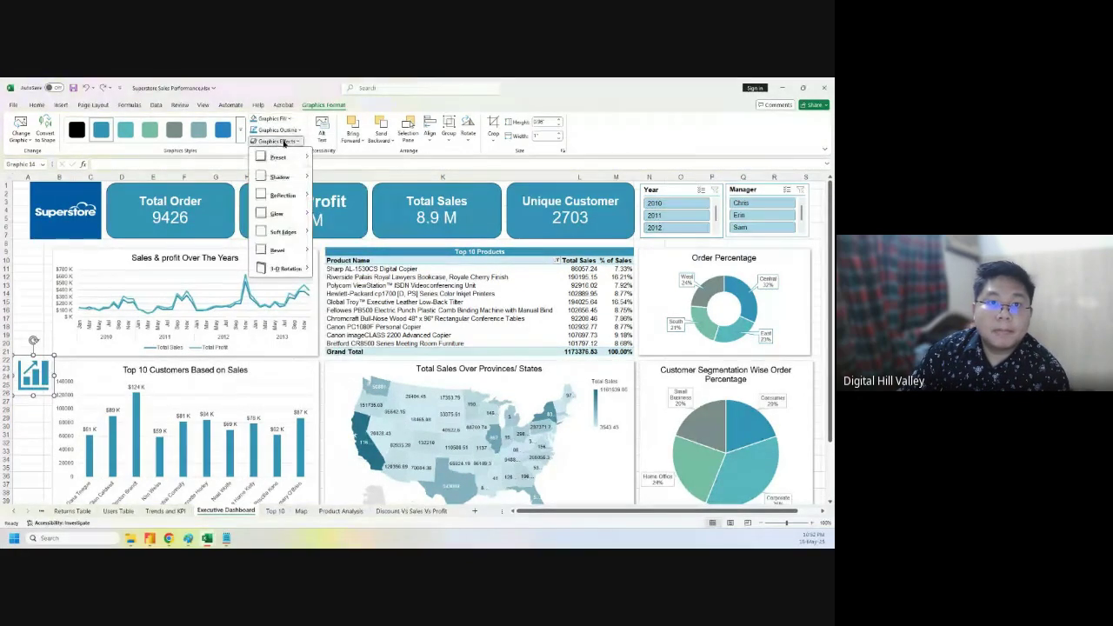
mouse_move(289, 160)
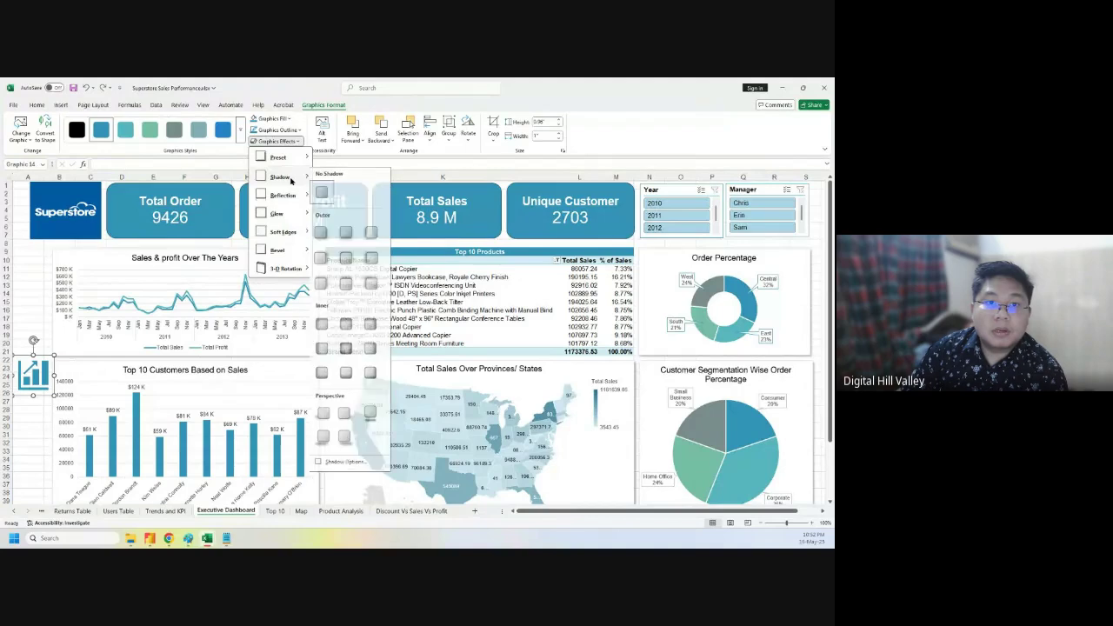
click(325, 229)
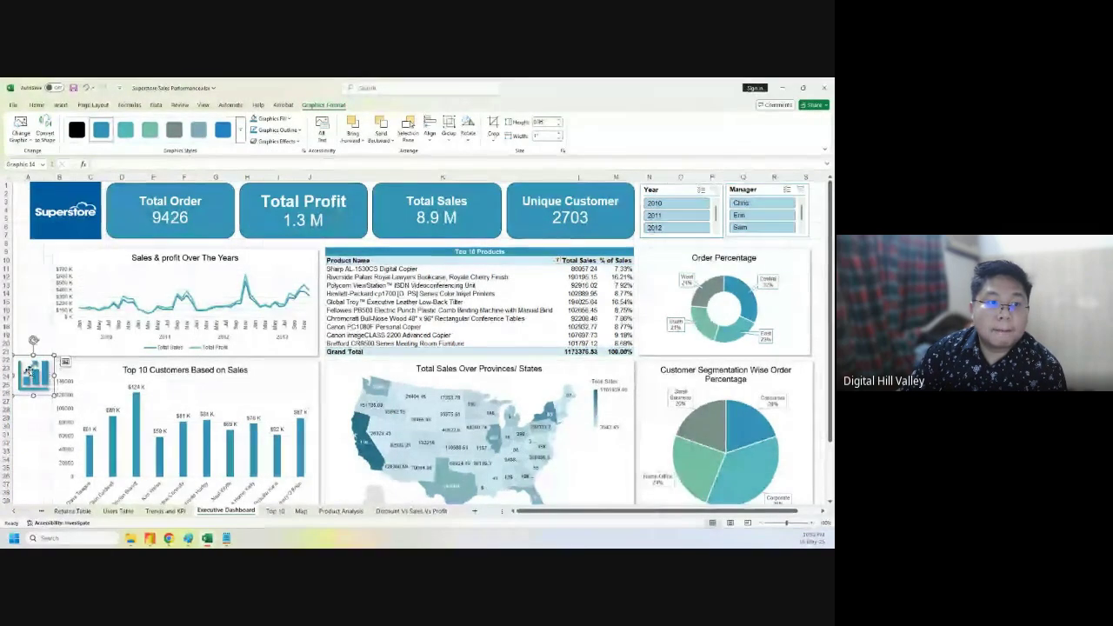
- Place the chart icon beside the Sales & profit chart, then insert blank columns before A and B
drag(21, 363, 47, 306)
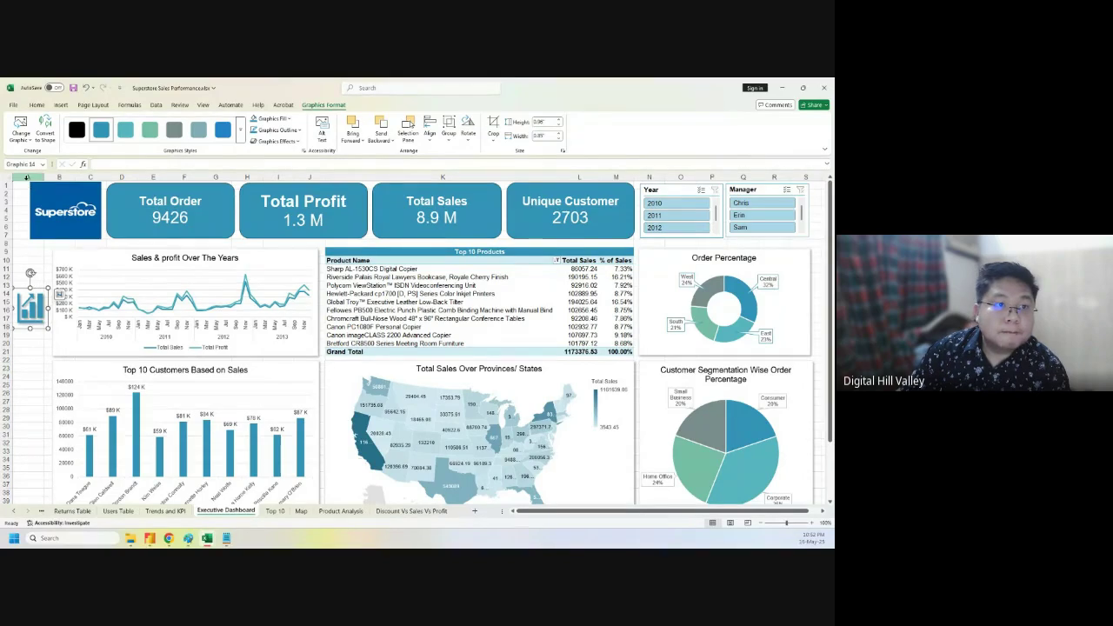
right_click(26, 176)
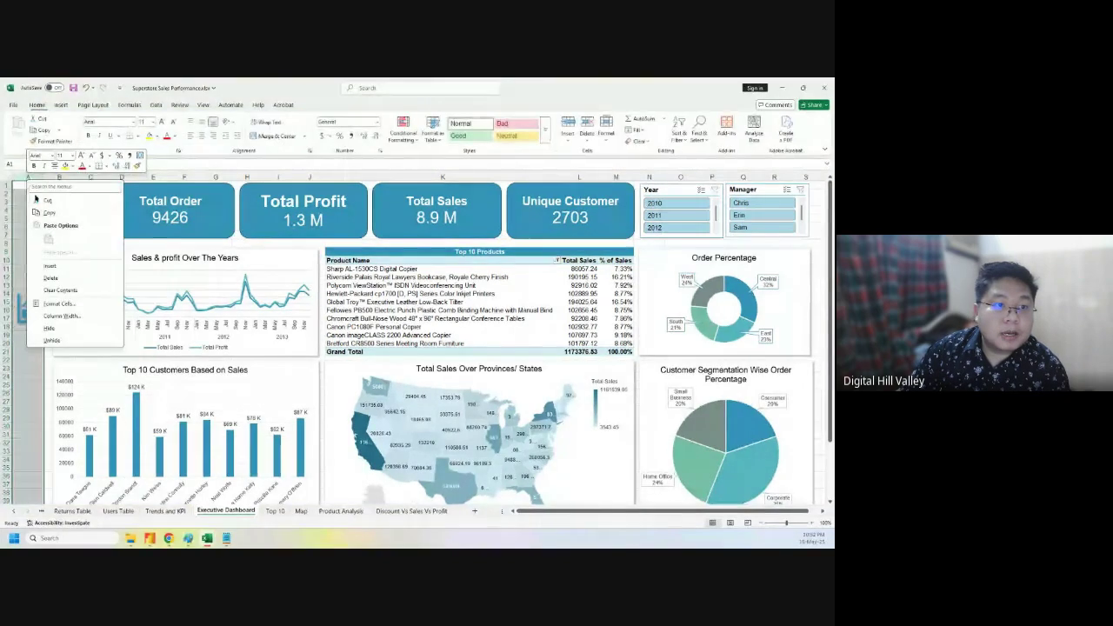
click(45, 268)
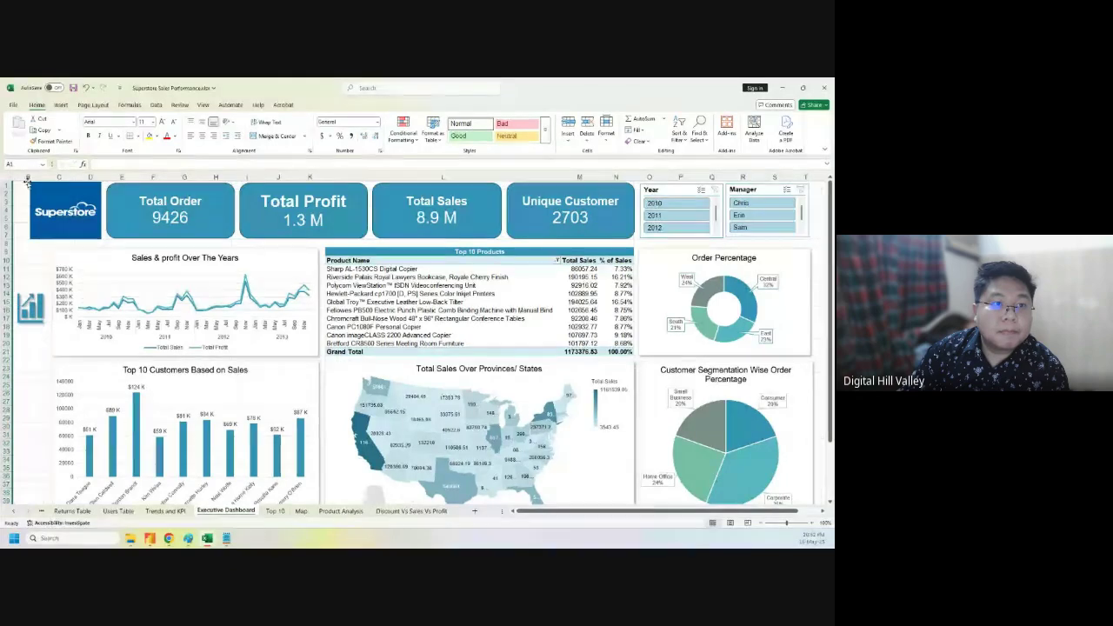
right_click(27, 178)
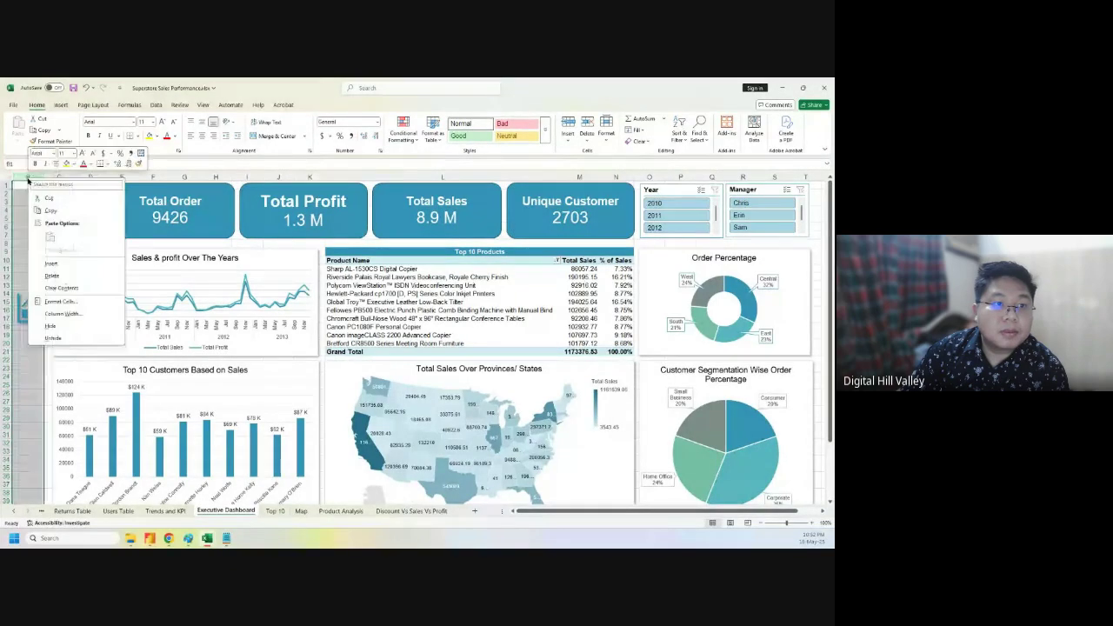
click(54, 266)
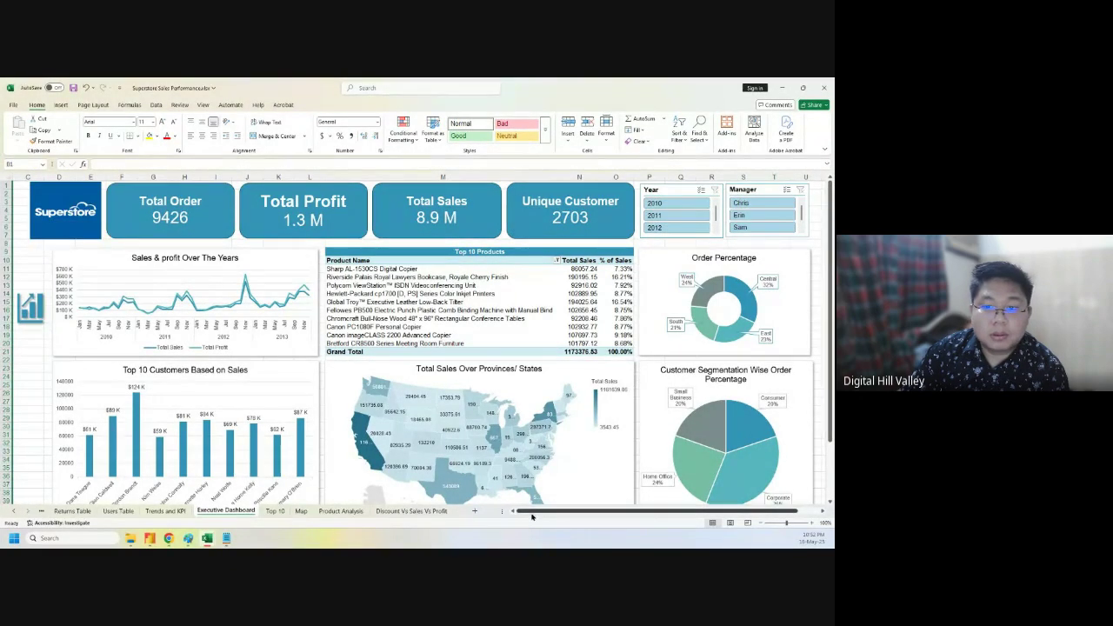
click(28, 425)
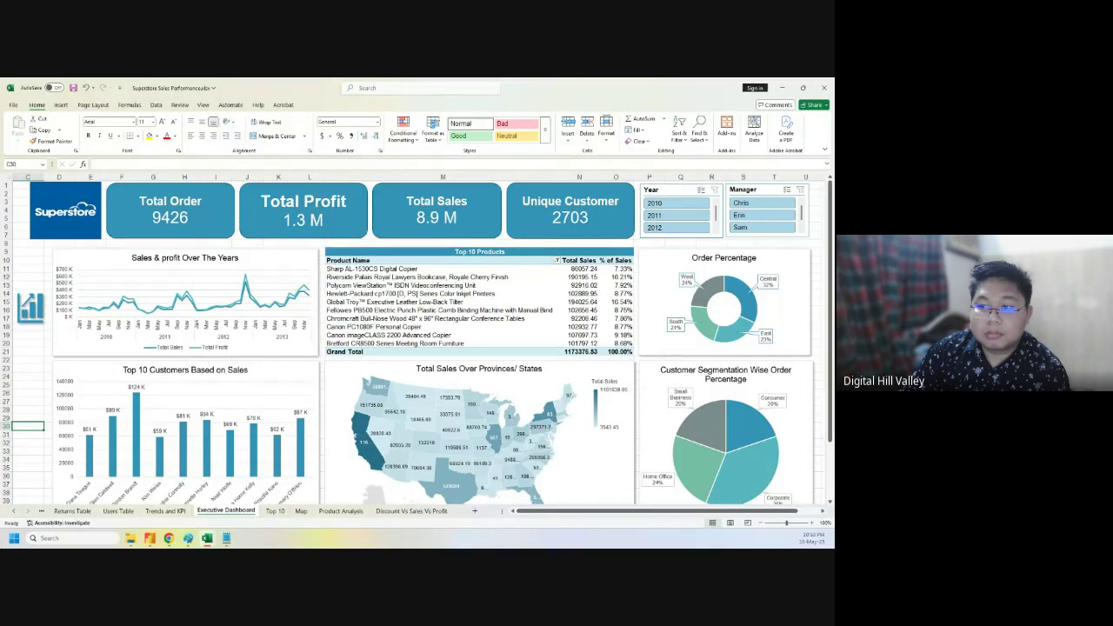
drag(830, 435, 828, 516)
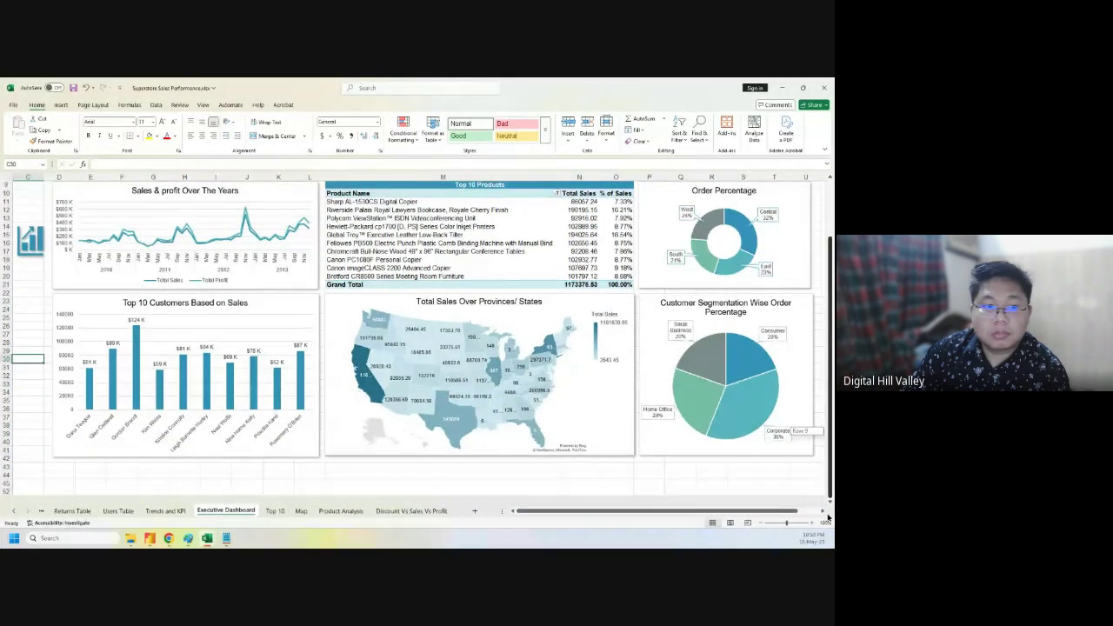
scroll(826, 504, up, 3)
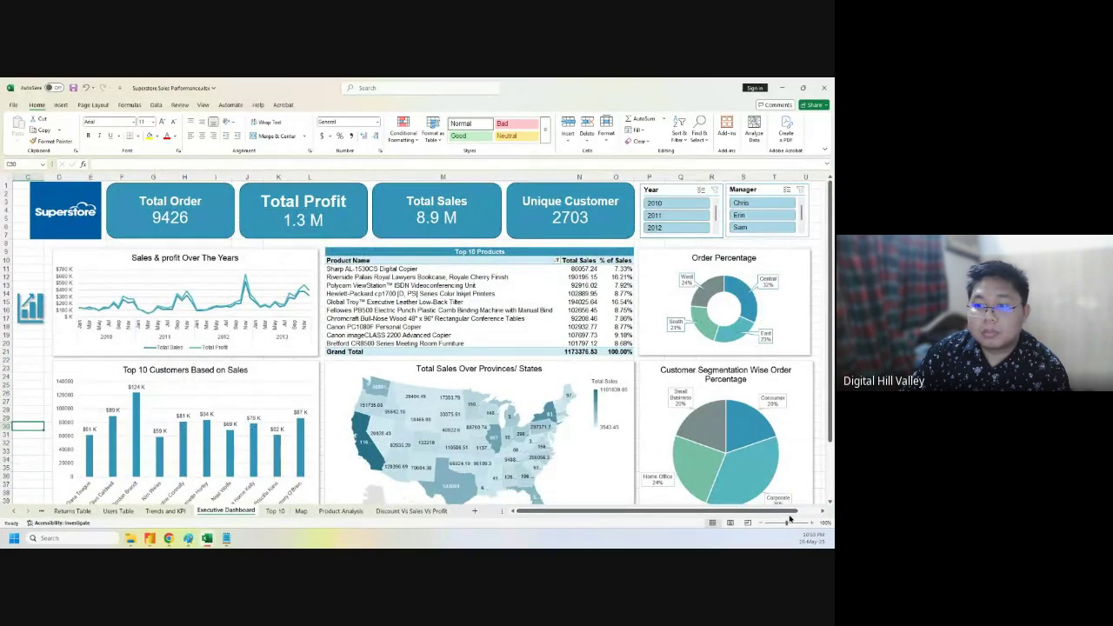
mouse_move(765, 511)
mouse_down()
mouse_move(787, 511)
mouse_move(767, 511)
mouse_up()
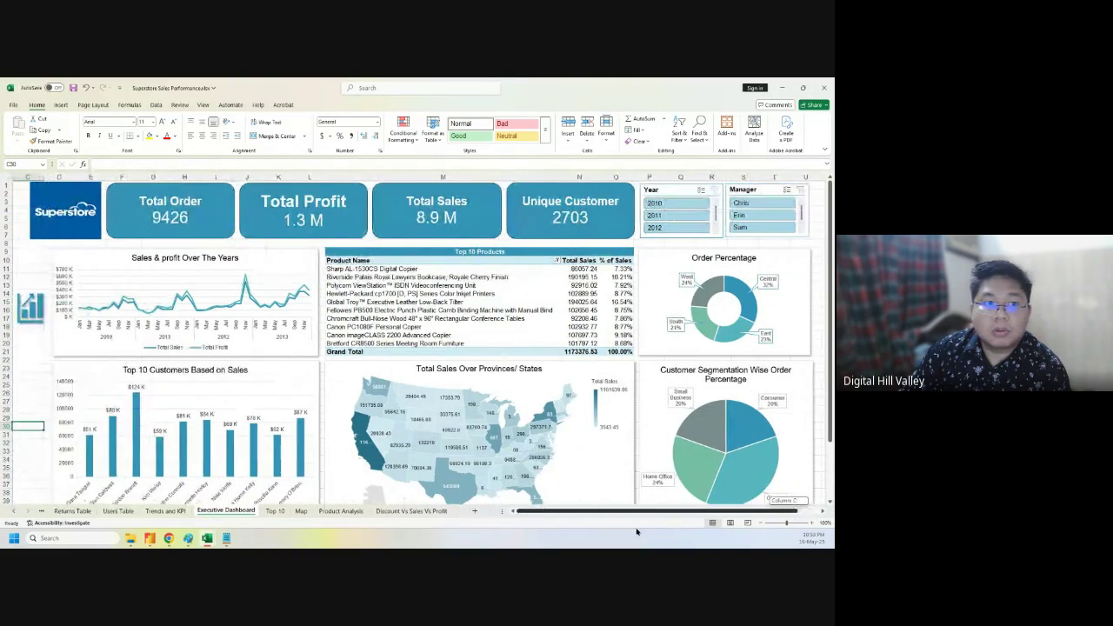
right_click(26, 178)
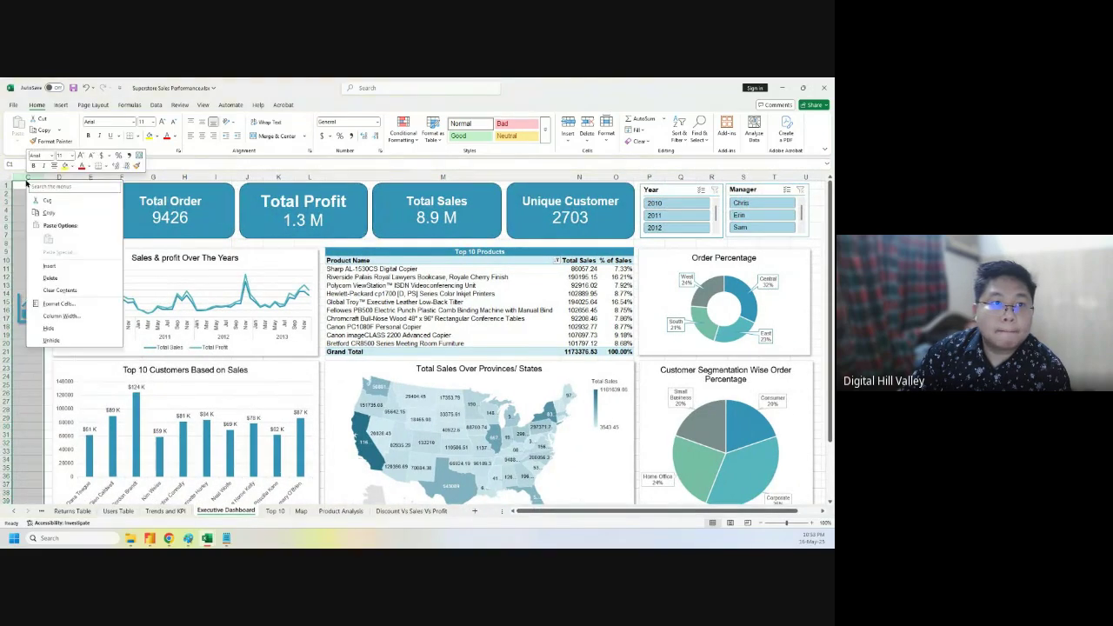
click(45, 277)
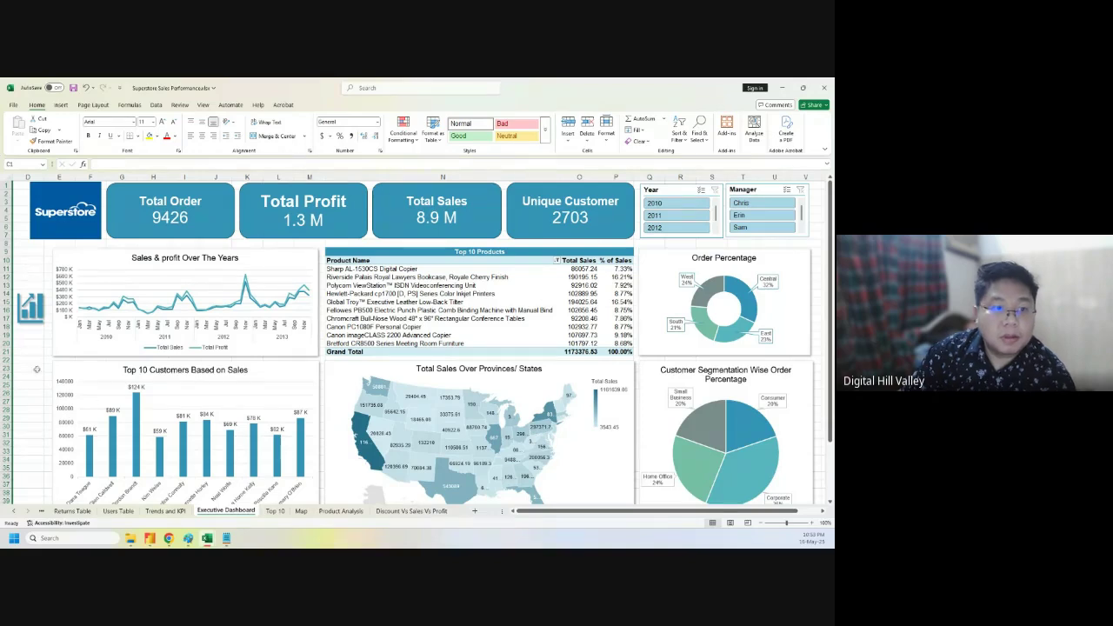
drag(21, 311, 810, 245)
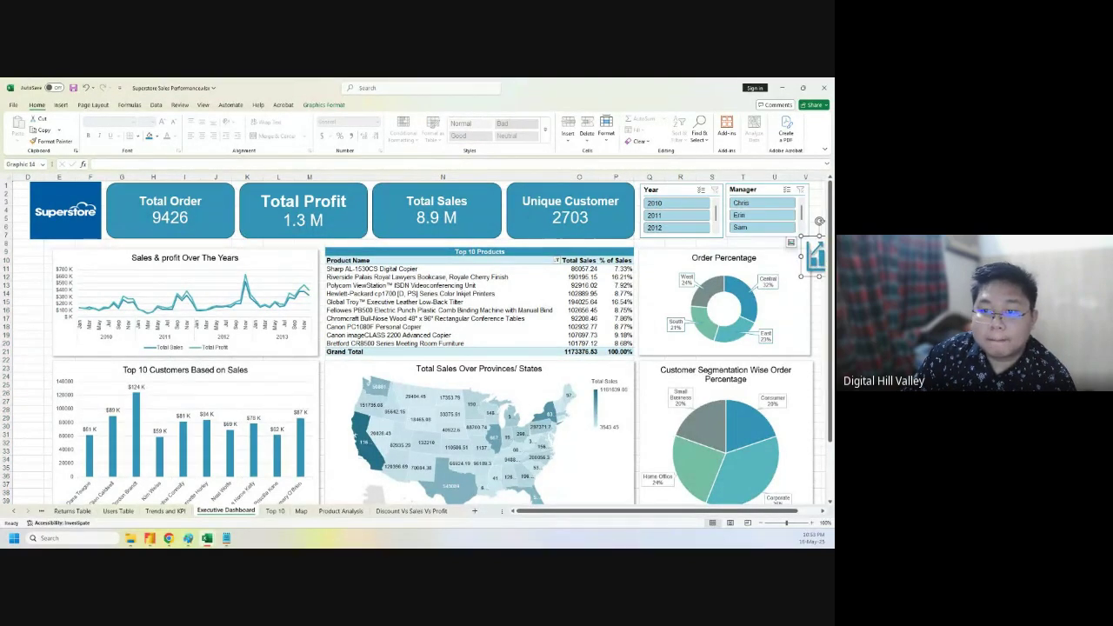
click(32, 445)
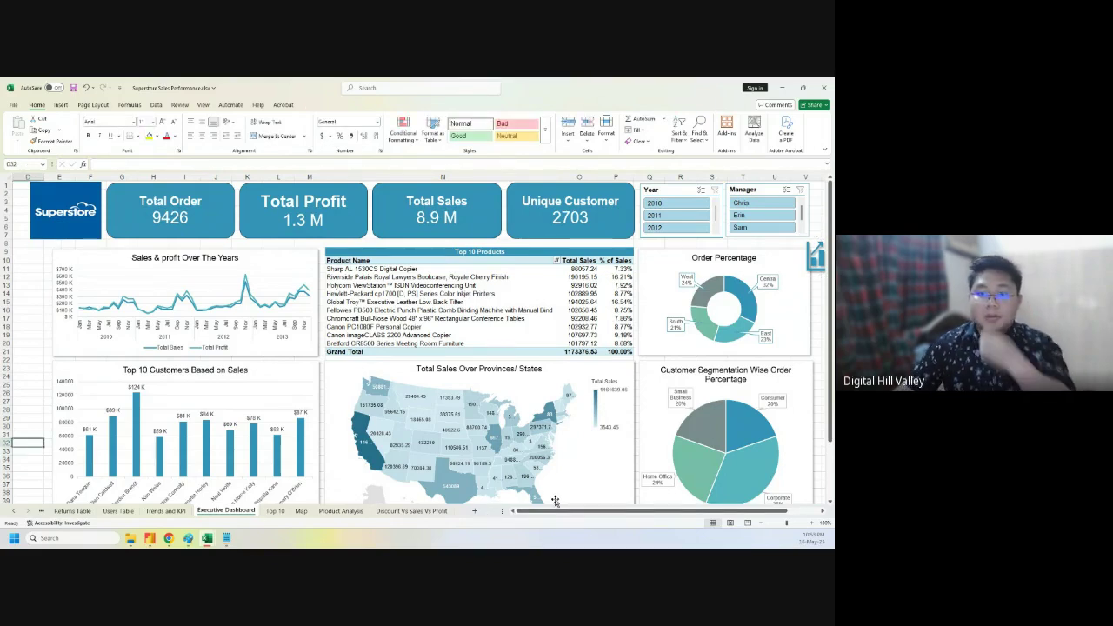
key(ctrl+z)
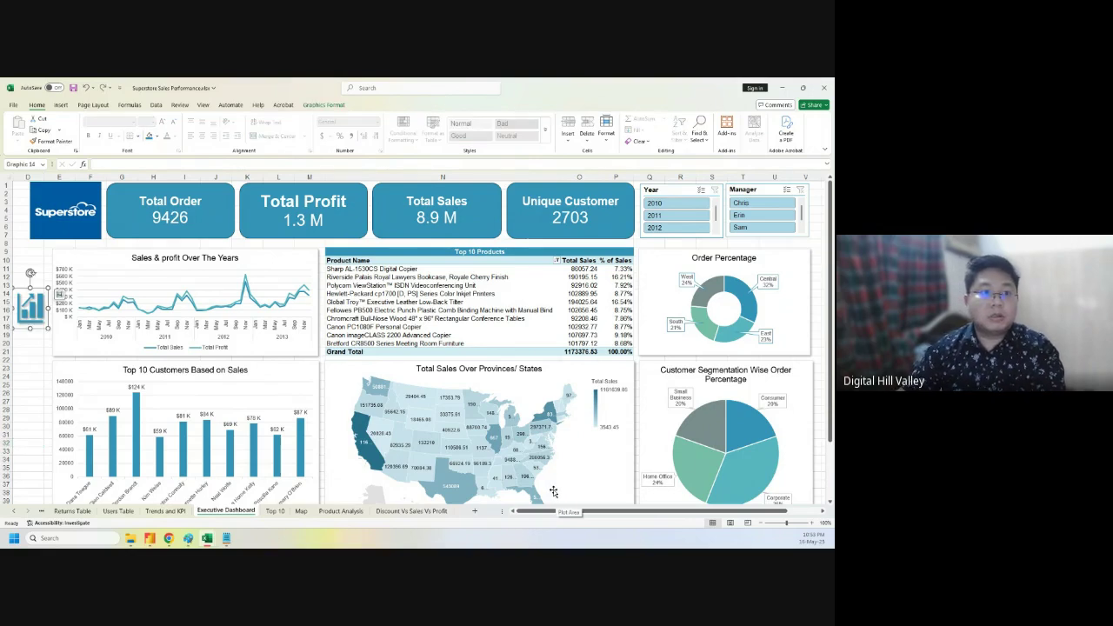
key(ctrl+z)
key(ctrl+z)
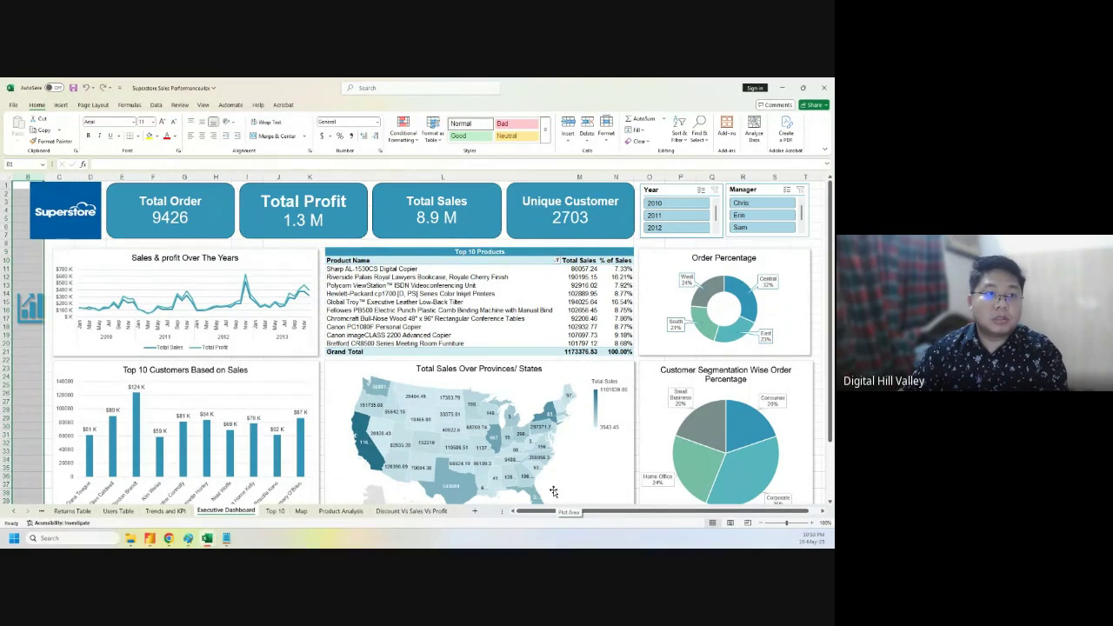
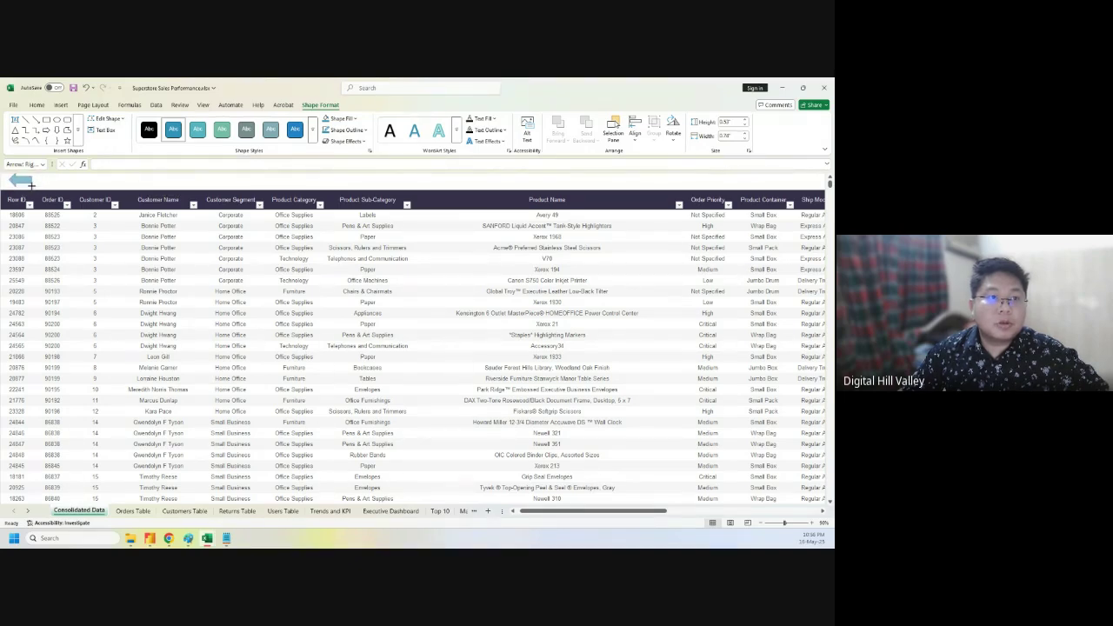
- Start a hyperlink on the blue arrow shape, browsing the recent pages and files targets
click(22, 184)
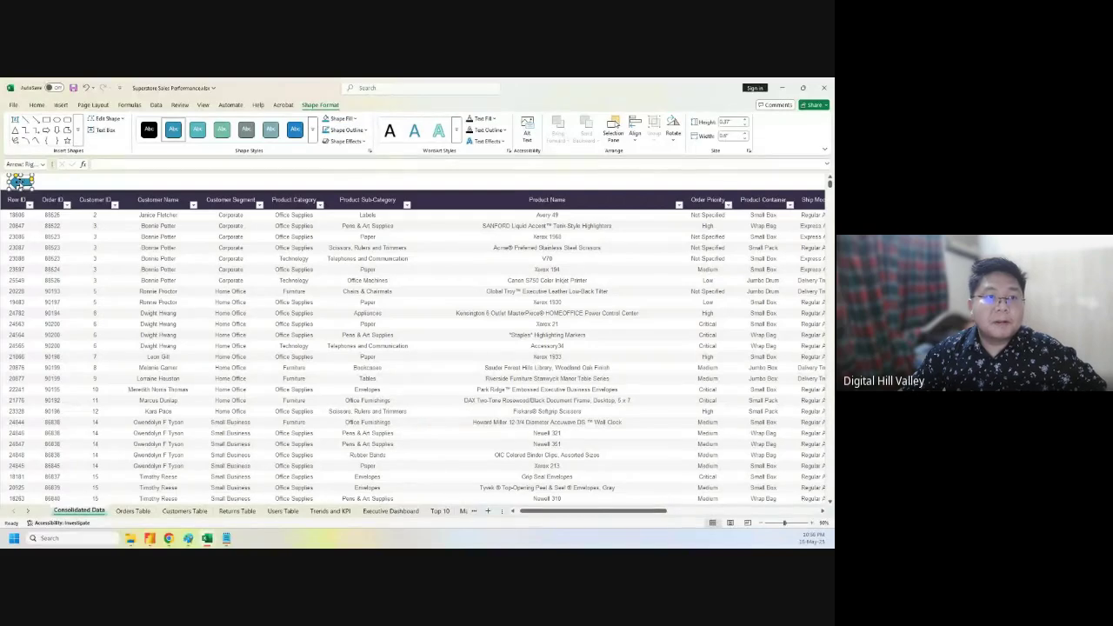
right_click(19, 181)
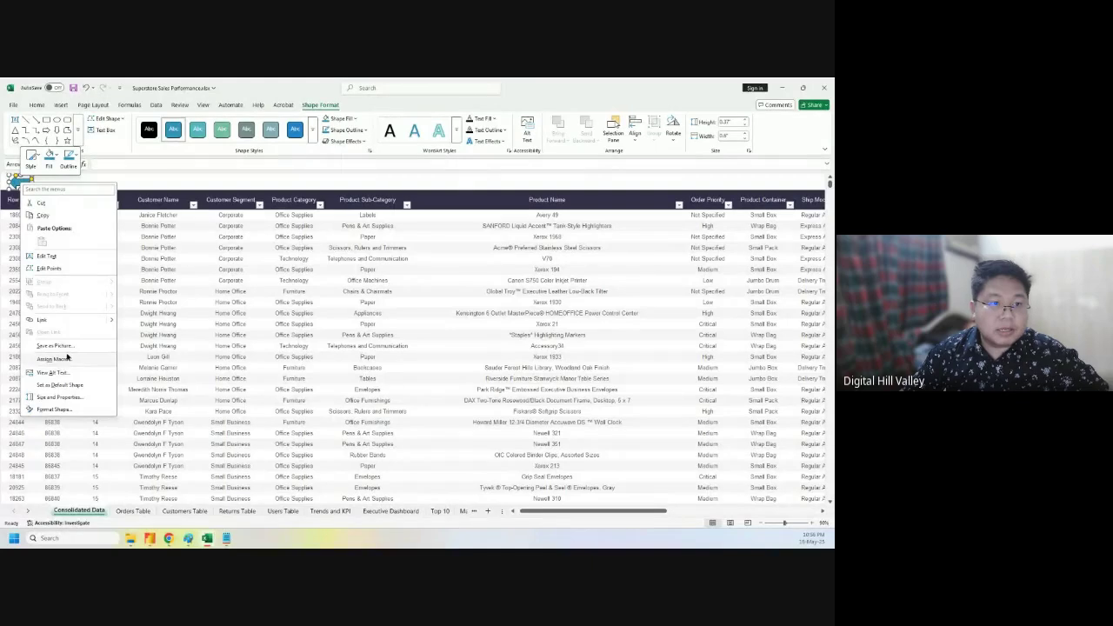
mouse_move(111, 323)
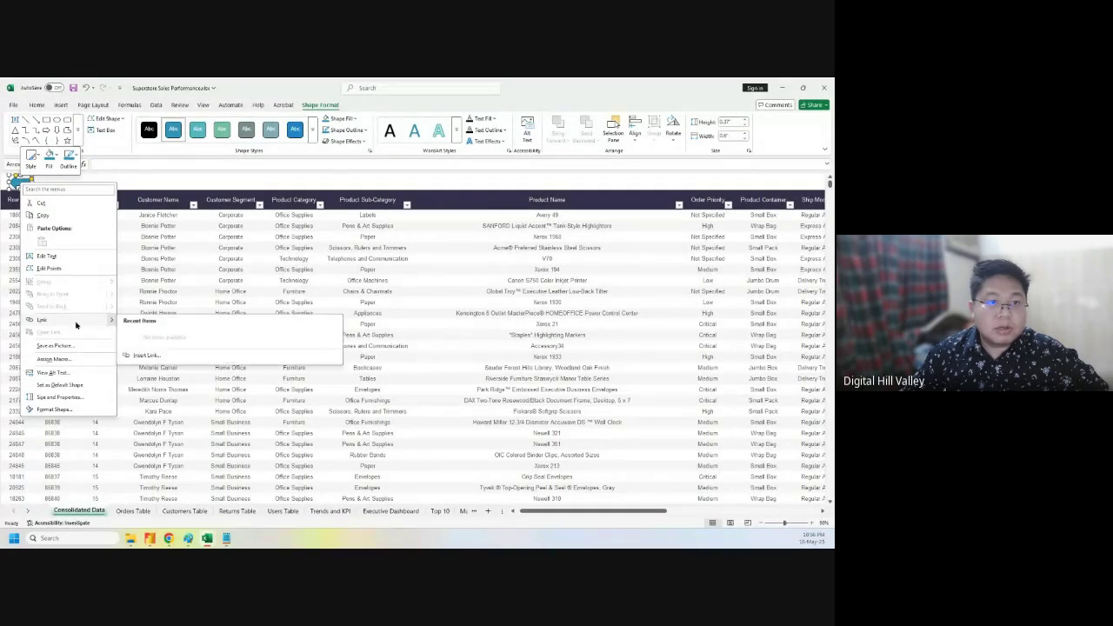
click(144, 356)
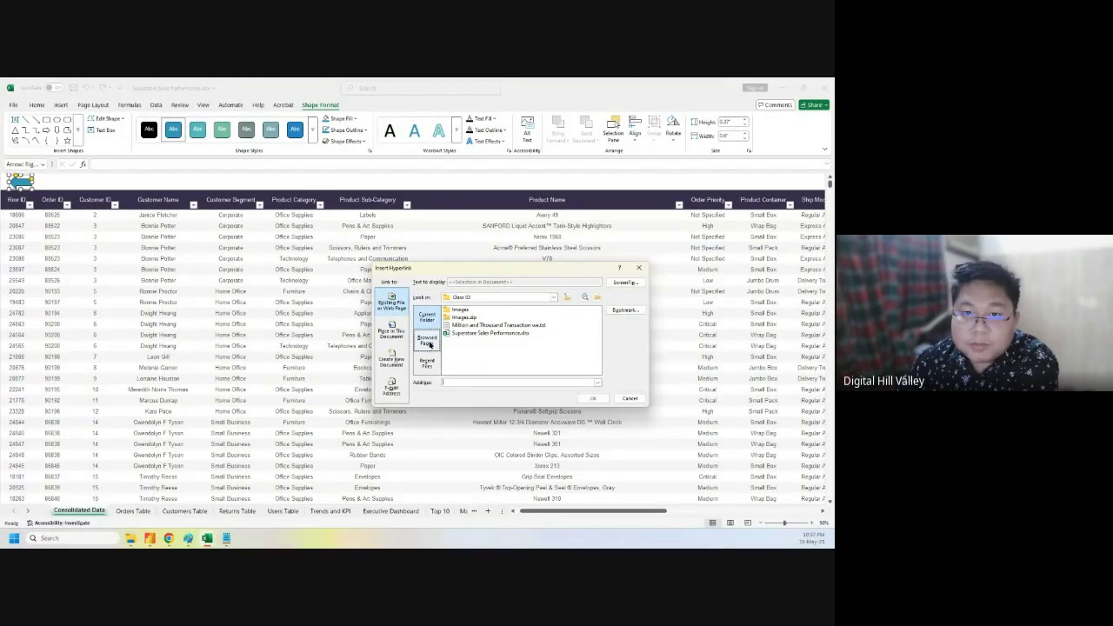
click(428, 341)
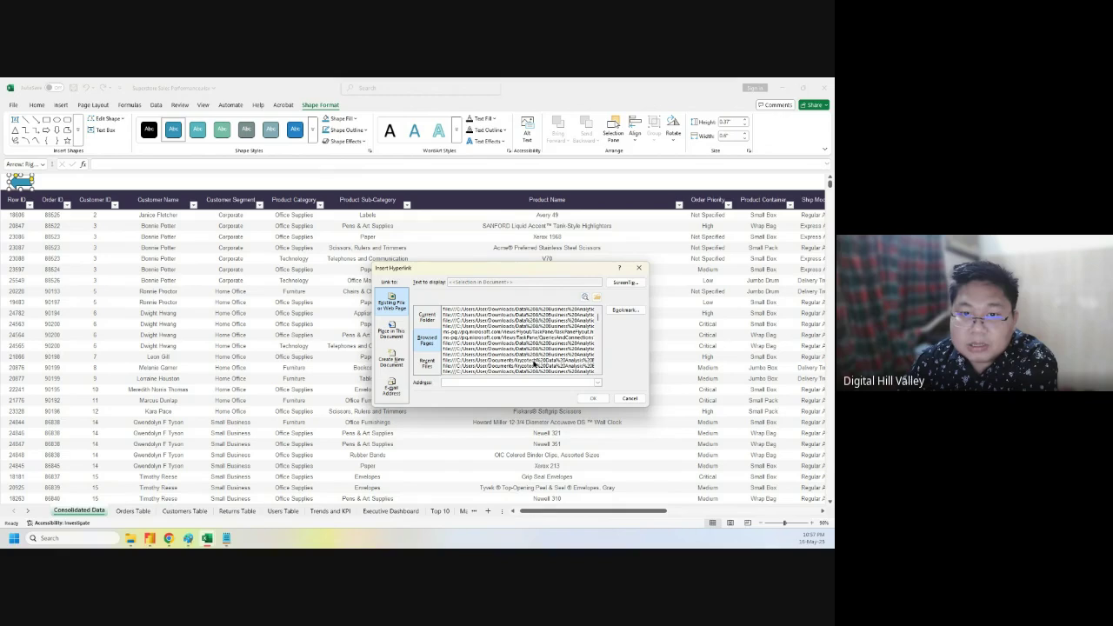
click(432, 366)
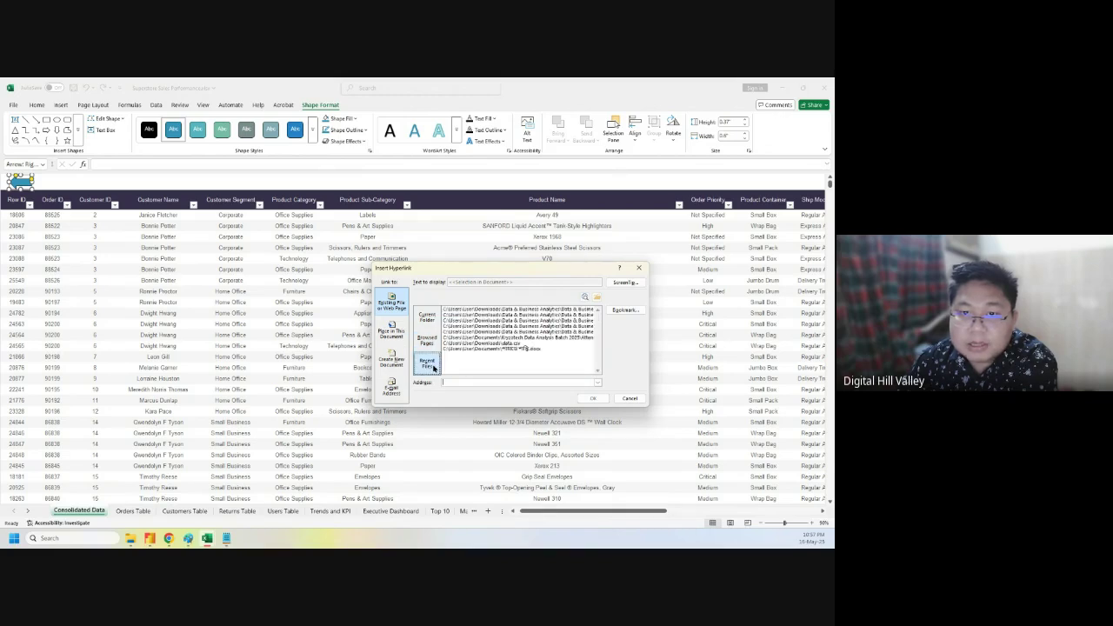
click(428, 318)
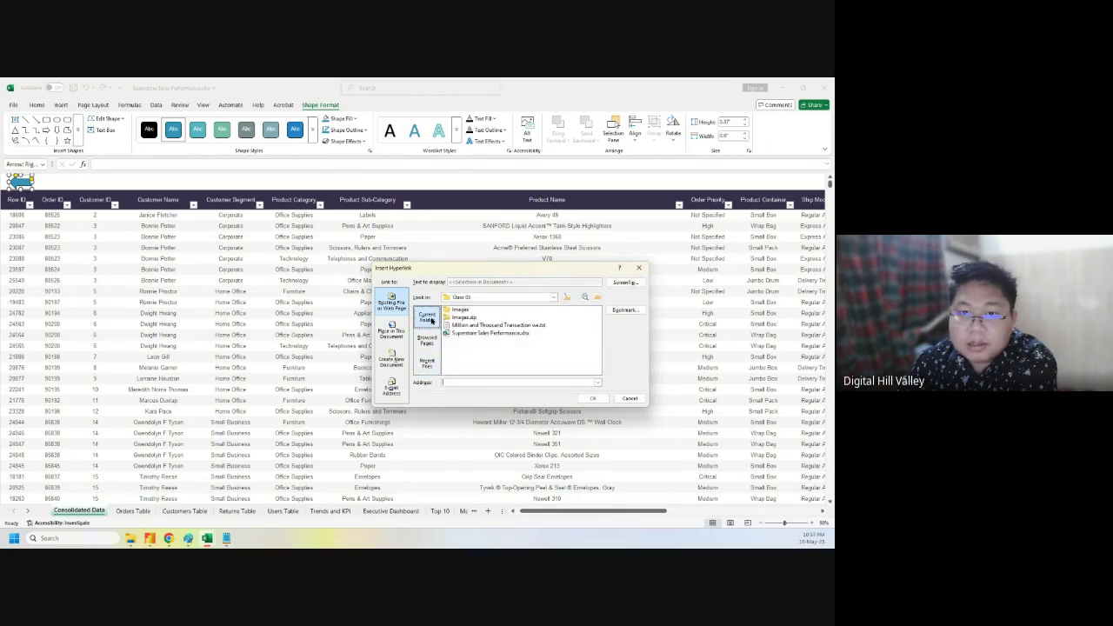
- Point the arrow's link at the Executive Dashboard sheet in this document
click(391, 339)
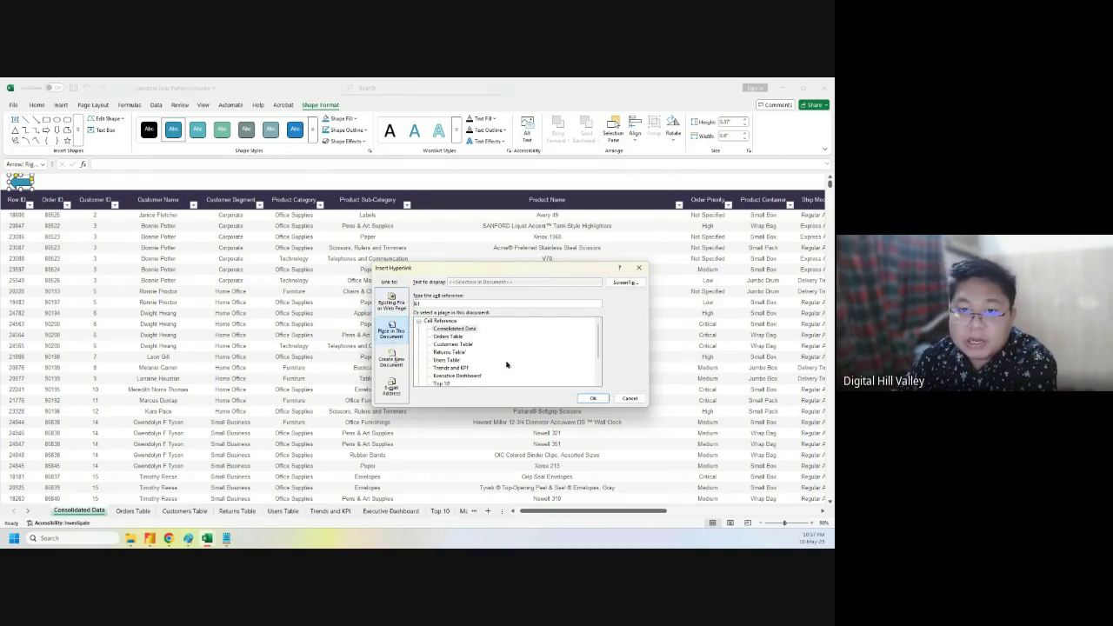
scroll(506, 373, down, 2)
scroll(507, 373, up, 3)
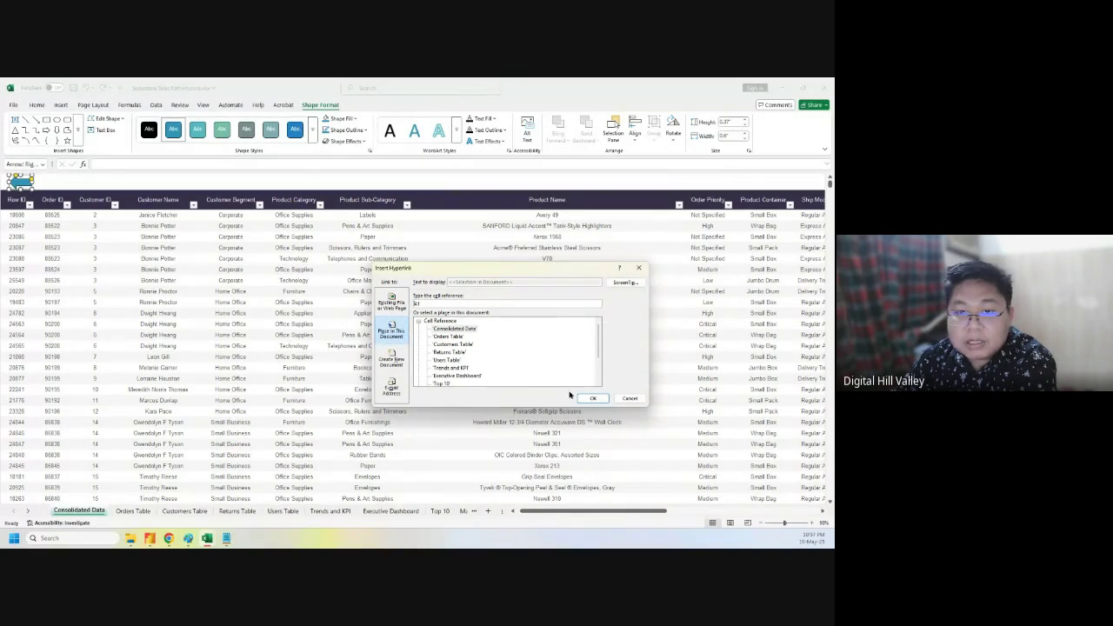
scroll(498, 367, down, 2)
click(463, 337)
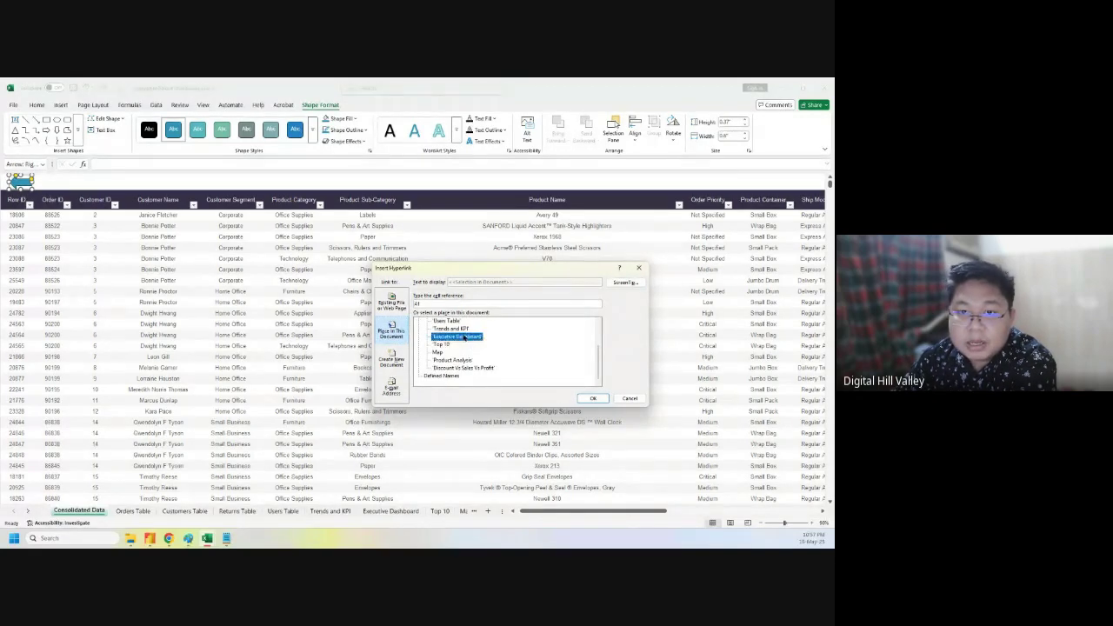
click(592, 399)
click(94, 184)
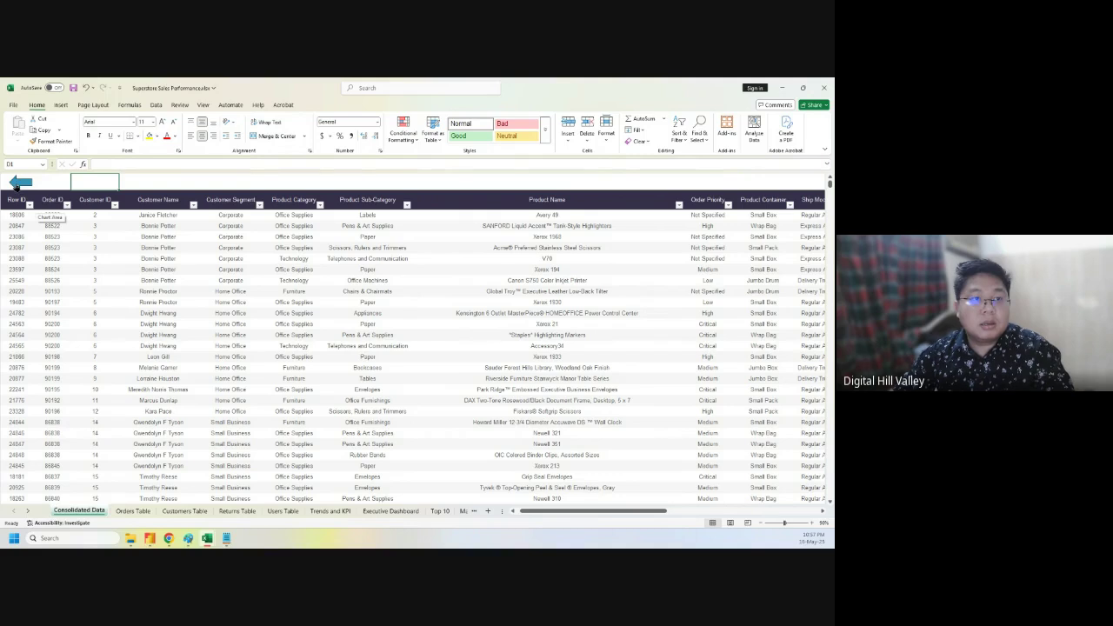
- Test the arrow's link, then link the dashboard's chart icon to the Executive Dashboard sheet
click(17, 182)
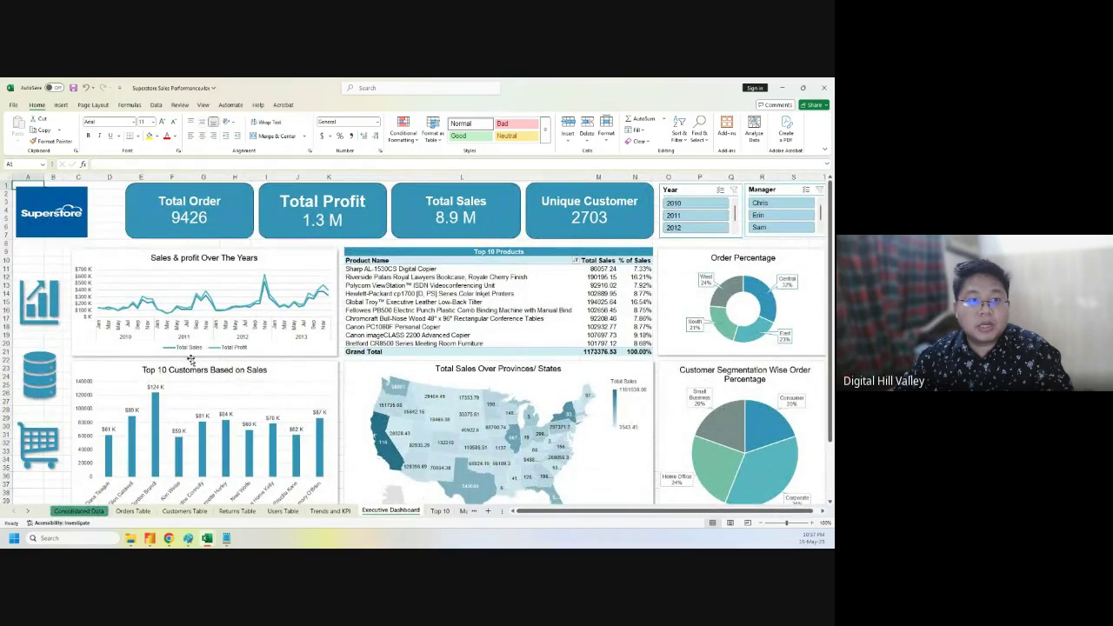
click(36, 302)
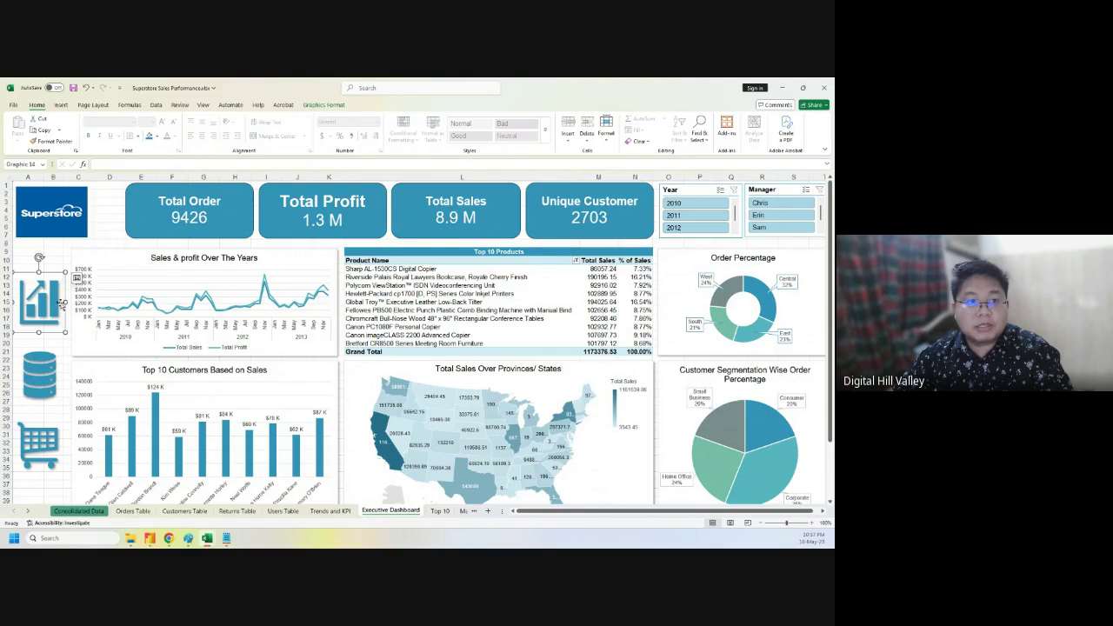
right_click(40, 302)
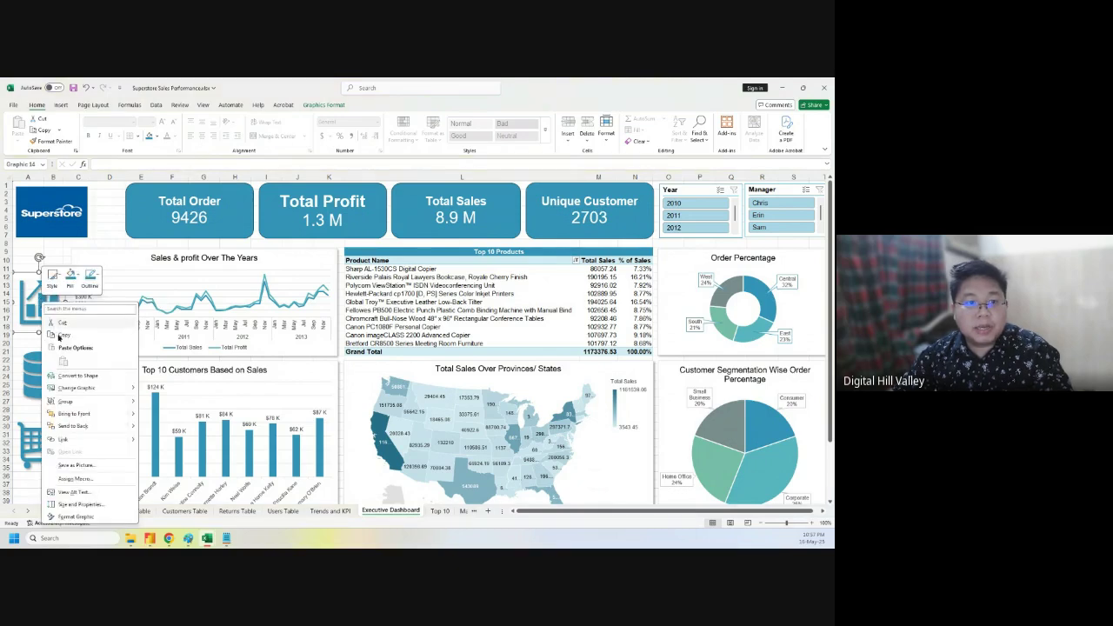
click(67, 438)
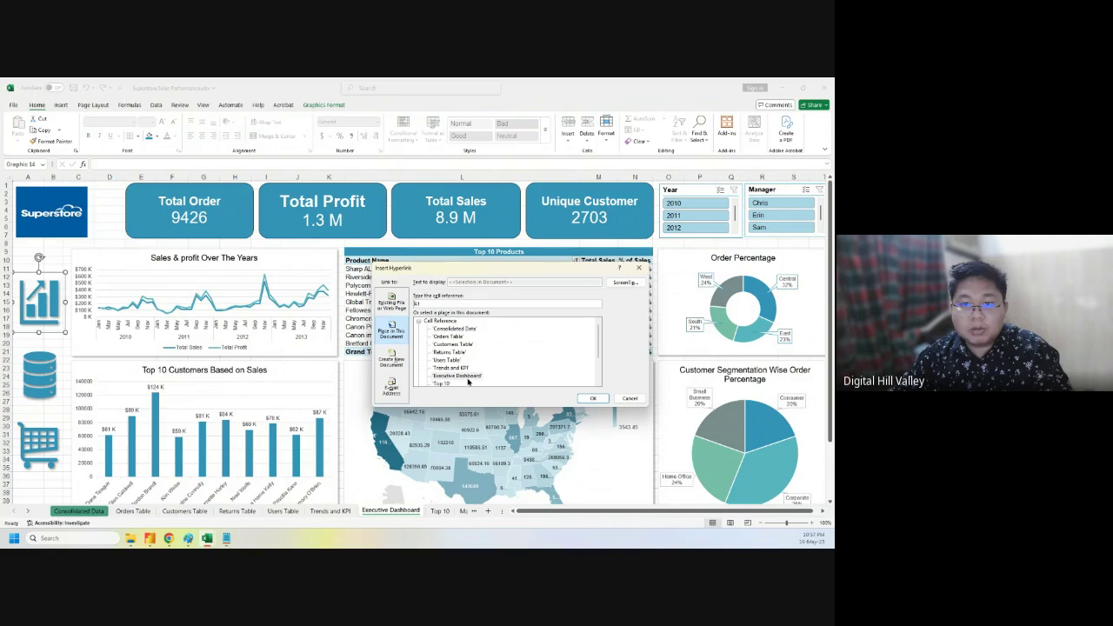
click(463, 376)
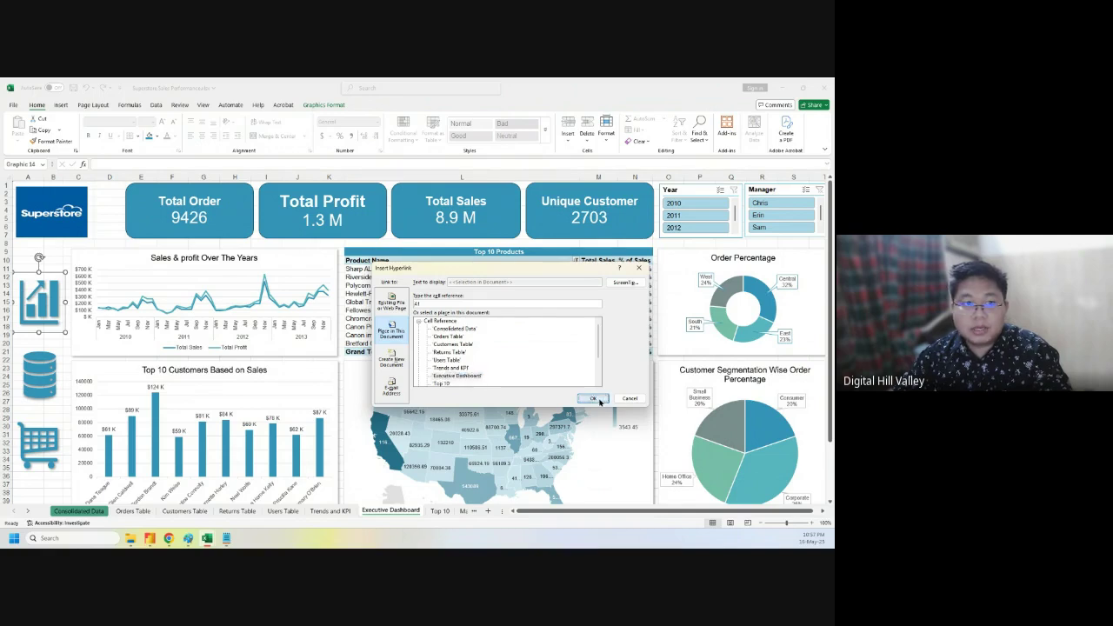
click(592, 398)
- Link the database icon to the Consolidated Data sheet and test that it opens the data
click(41, 376)
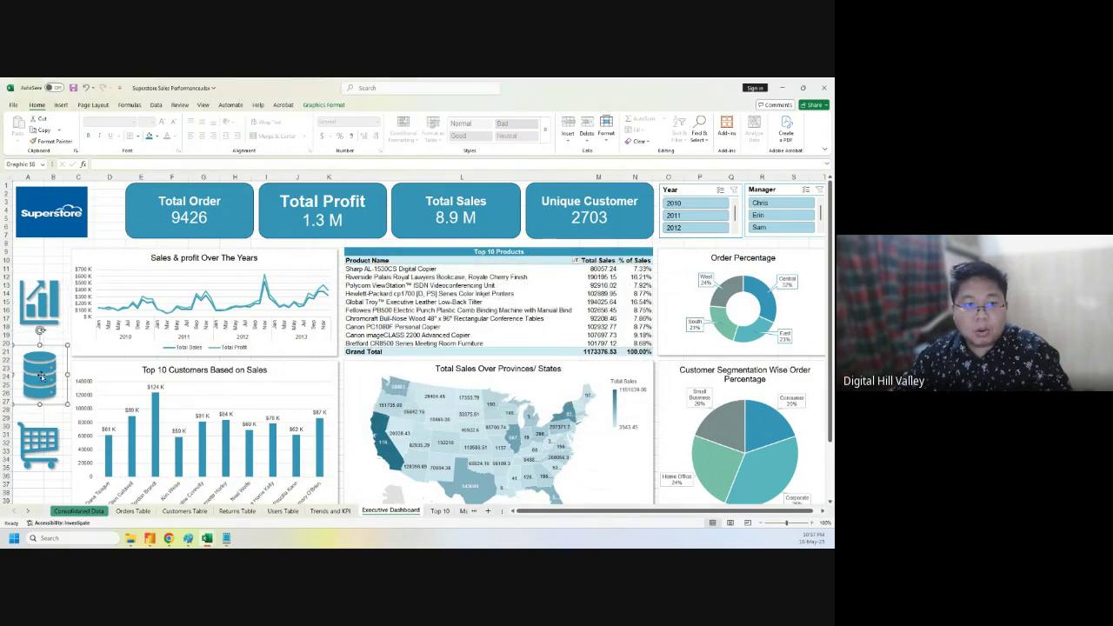
right_click(41, 376)
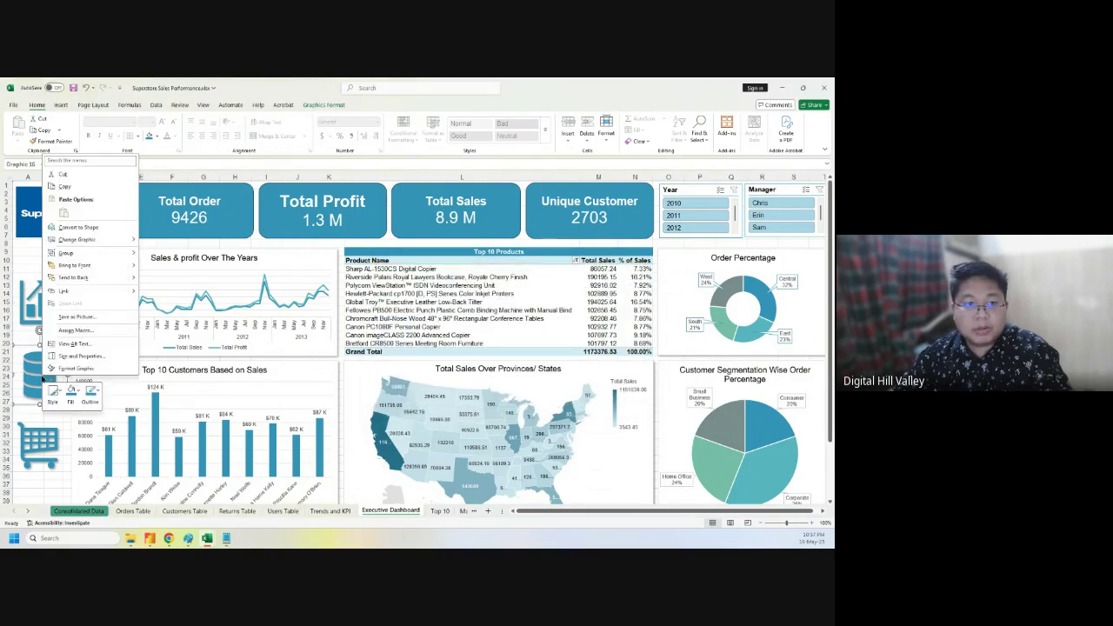
click(74, 289)
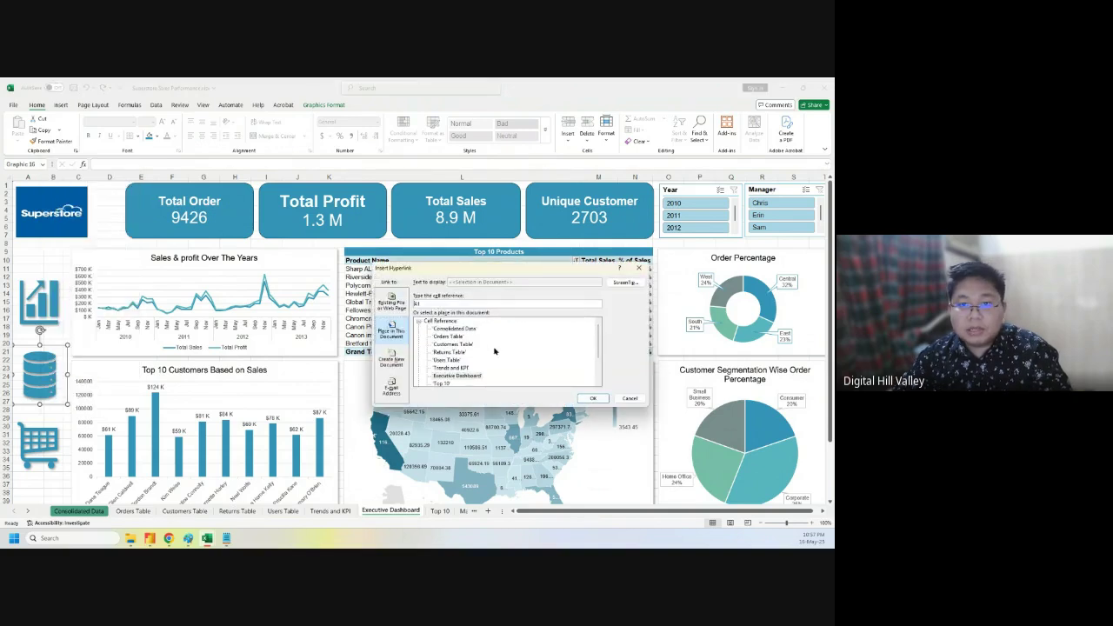
click(456, 328)
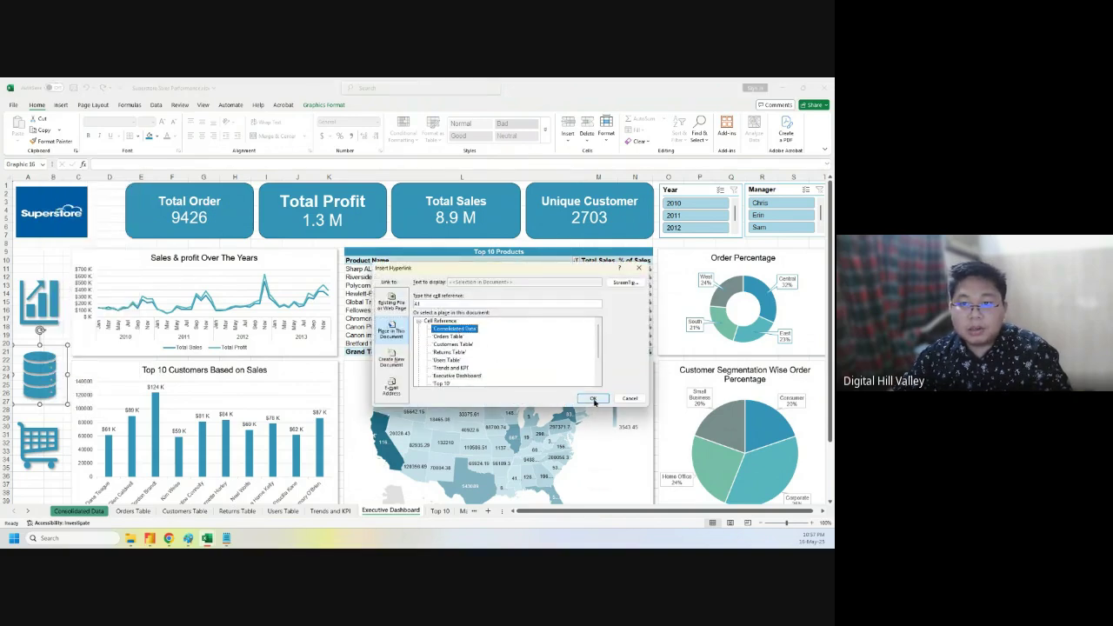
click(593, 398)
click(52, 260)
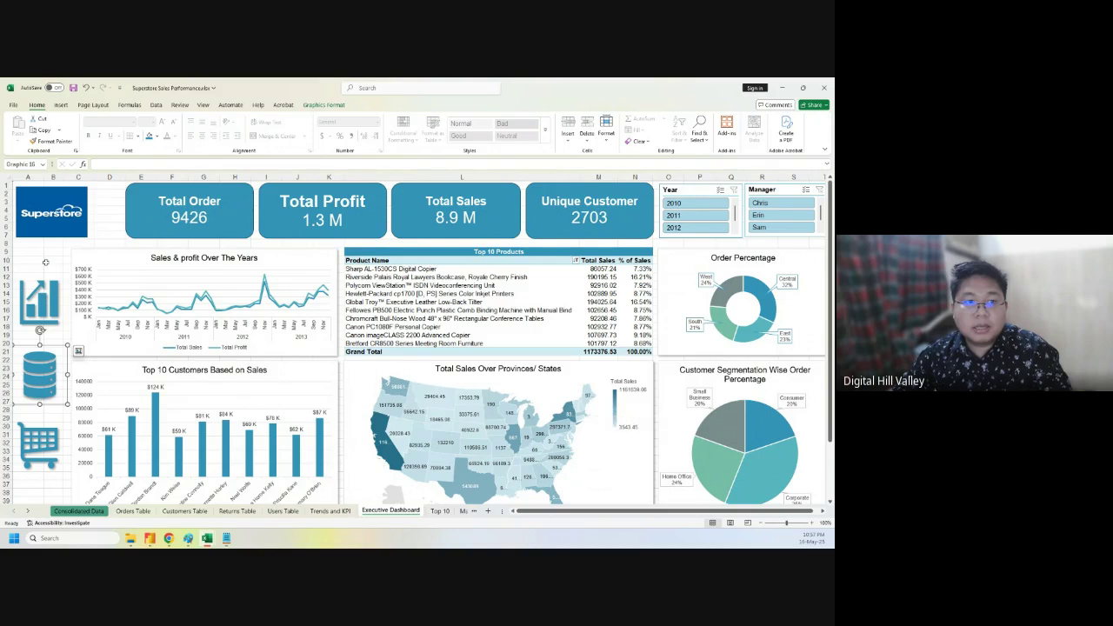
click(36, 381)
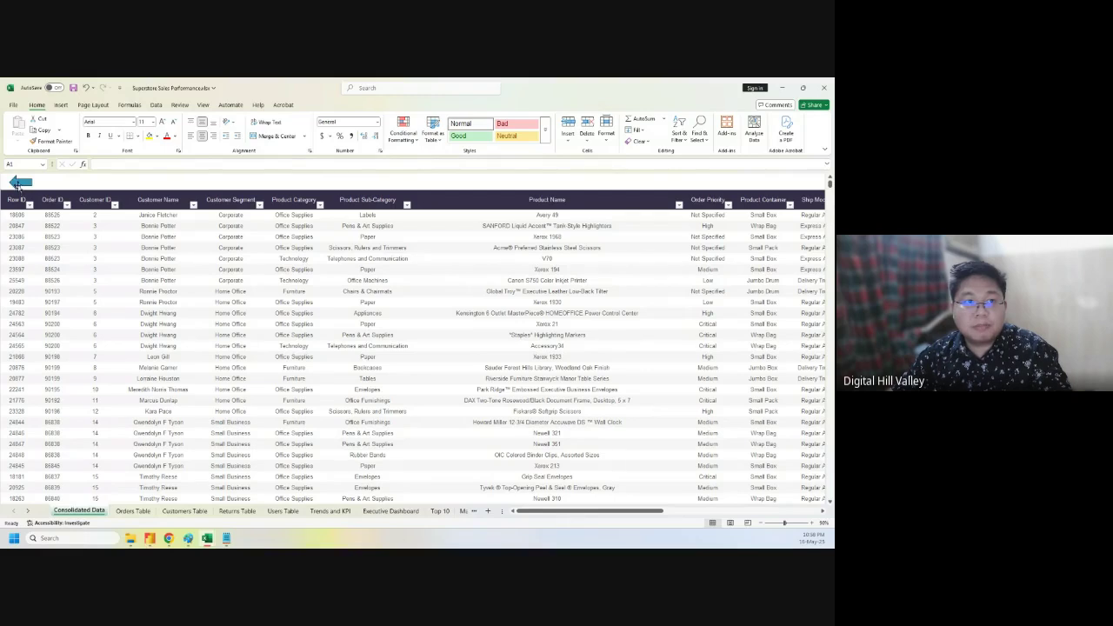
- Return to the Executive Dashboard sheet and select all of its cells
click(92, 183)
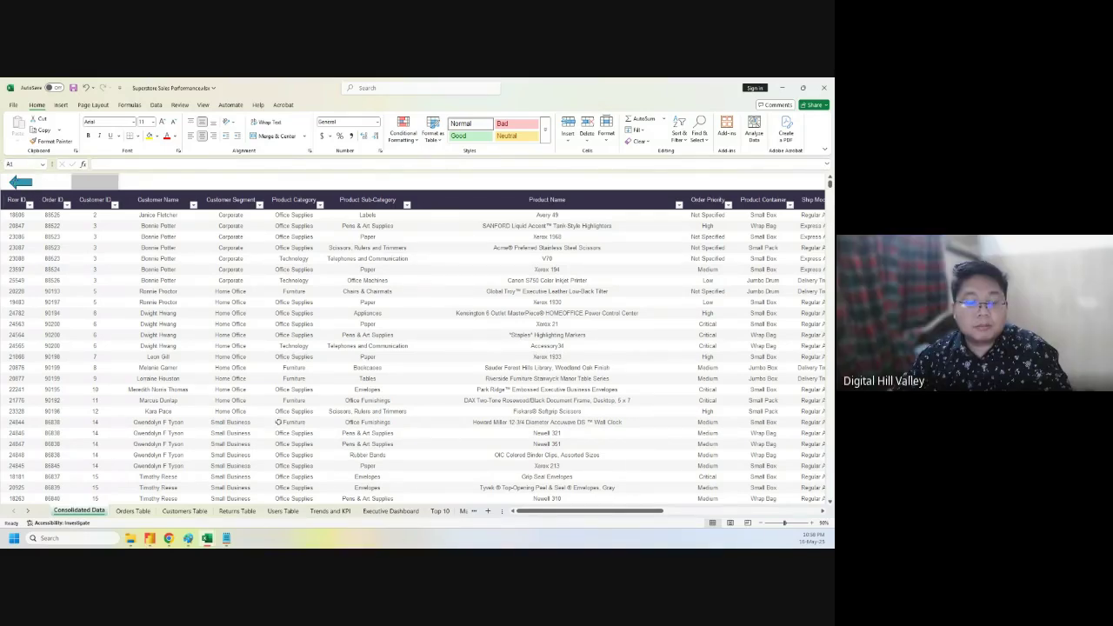
click(393, 511)
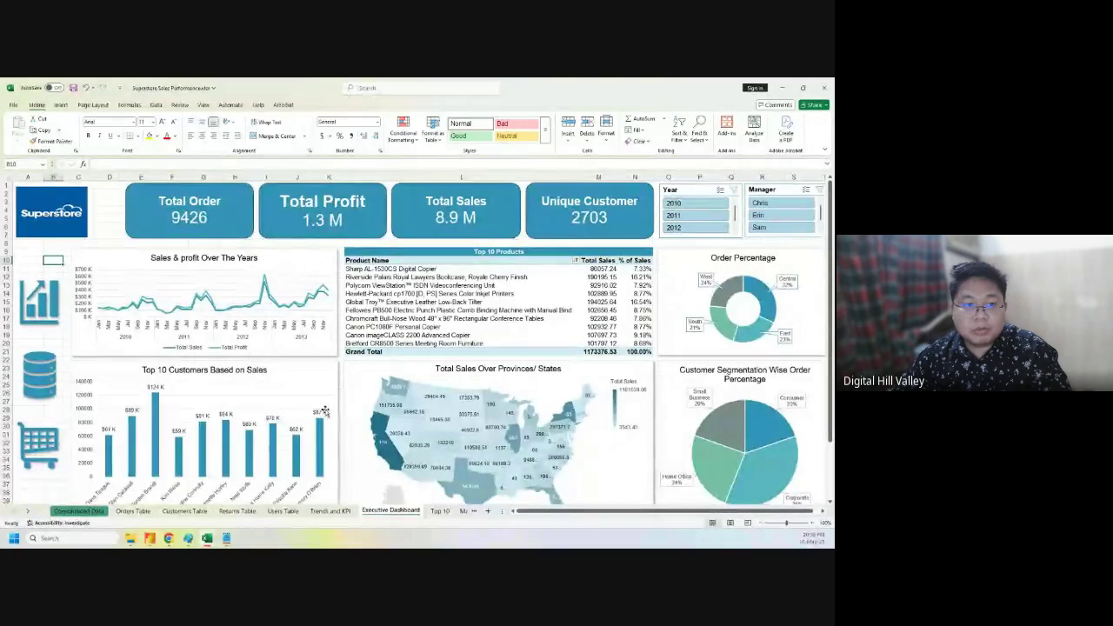
click(37, 444)
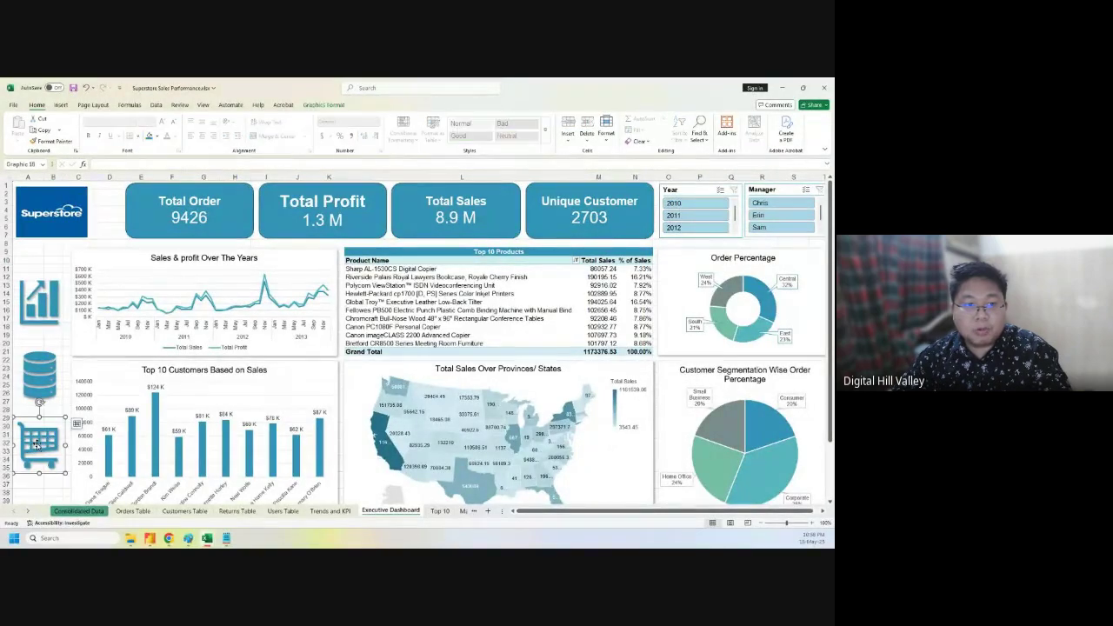
click(39, 494)
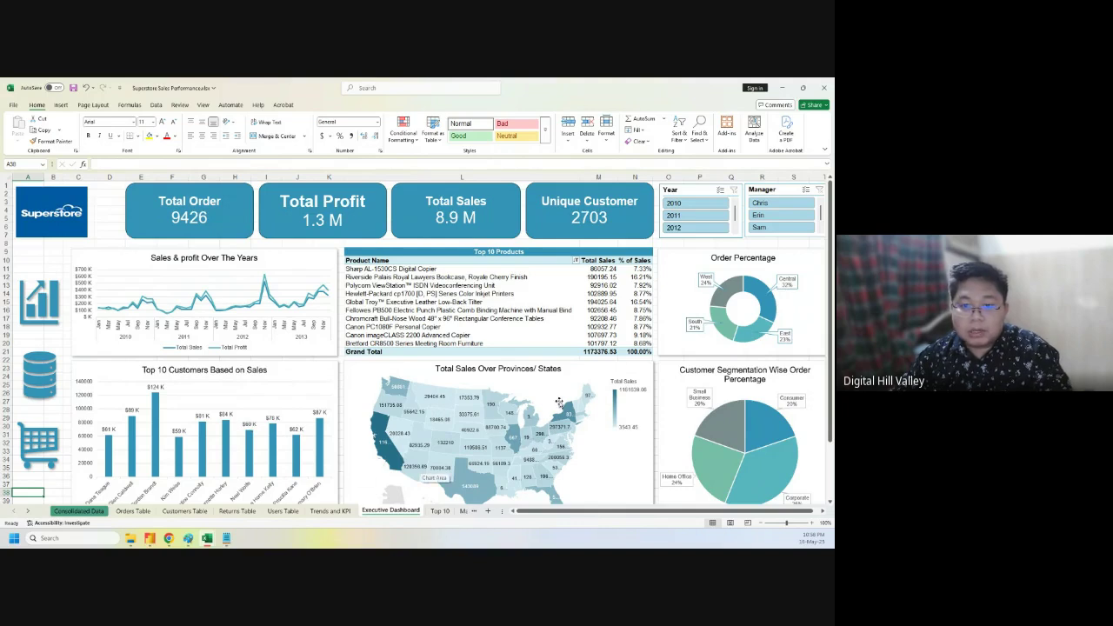
scroll(562, 417, down, 2)
scroll(562, 418, up, 2)
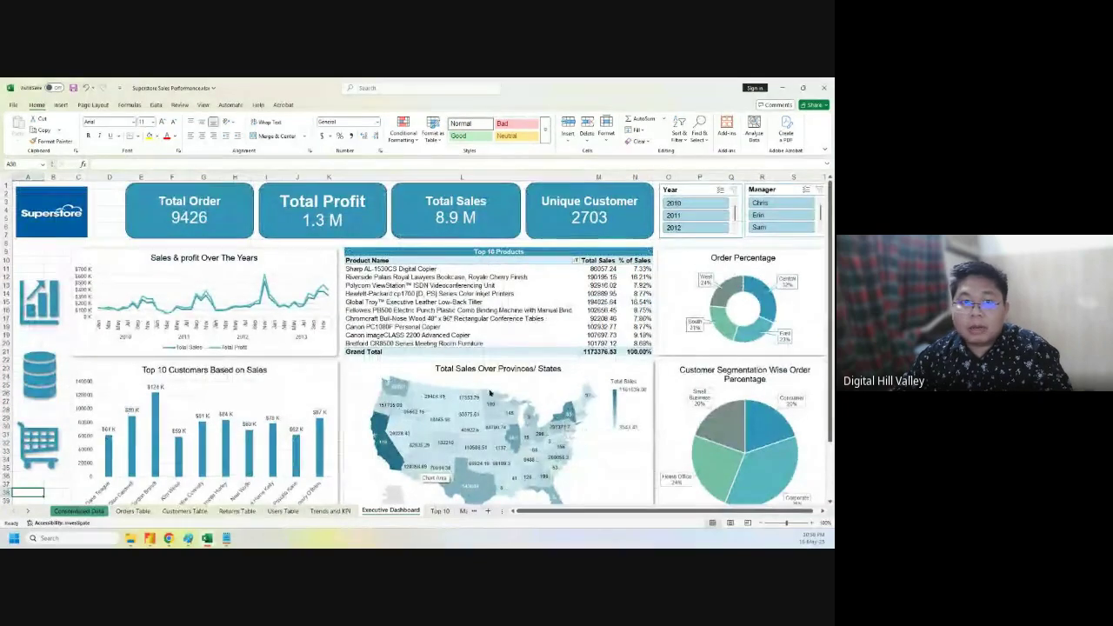
click(8, 178)
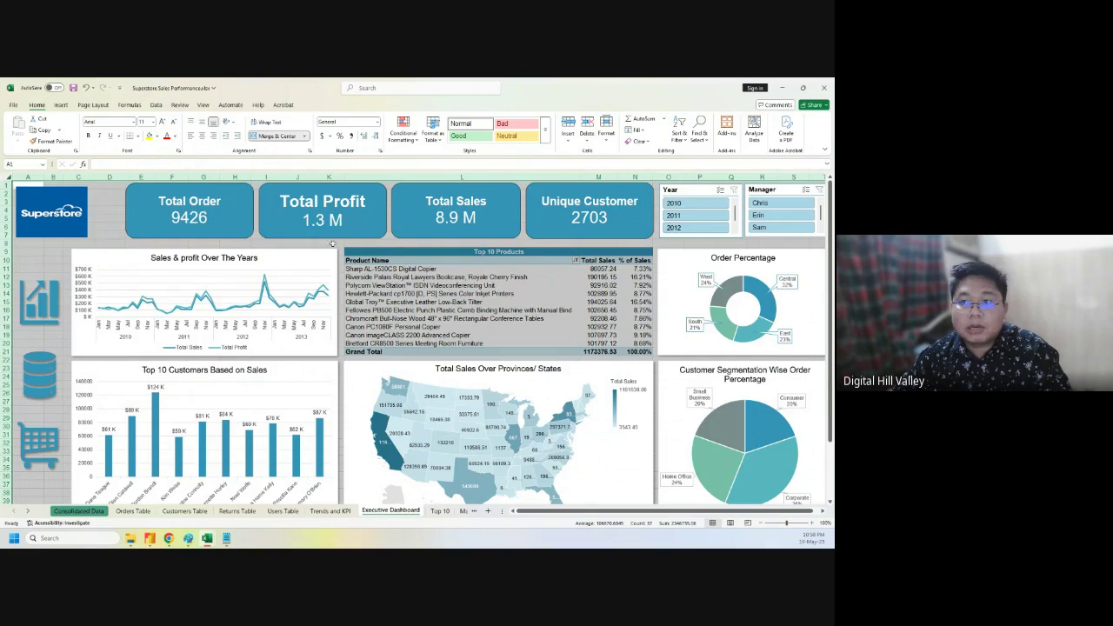
- Hide rows 43–45 below the dashboard
click(202, 105)
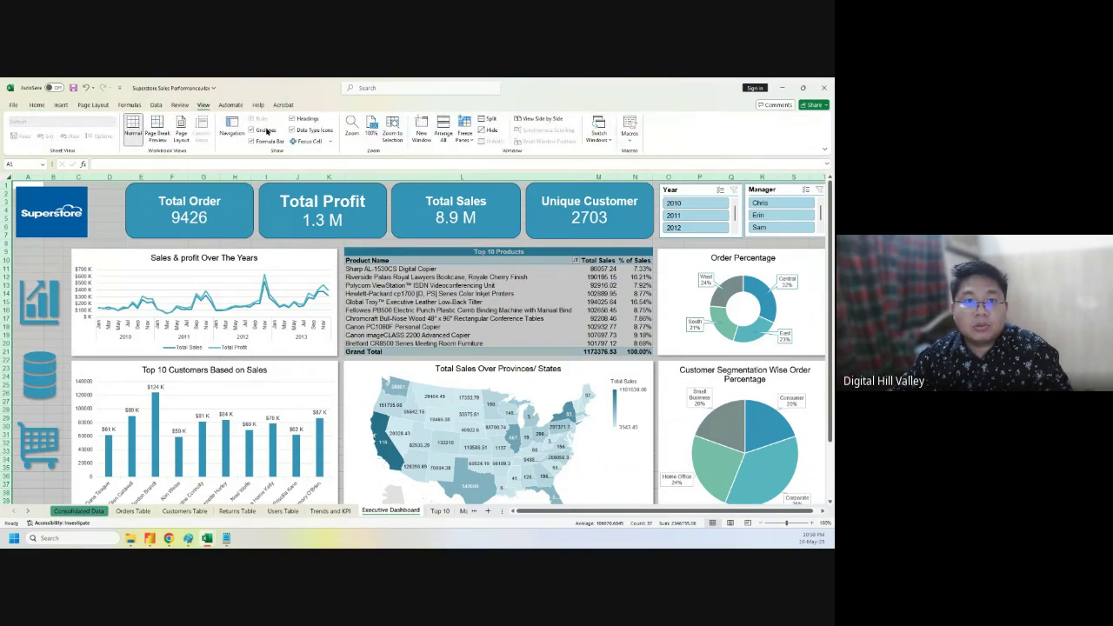
click(105, 216)
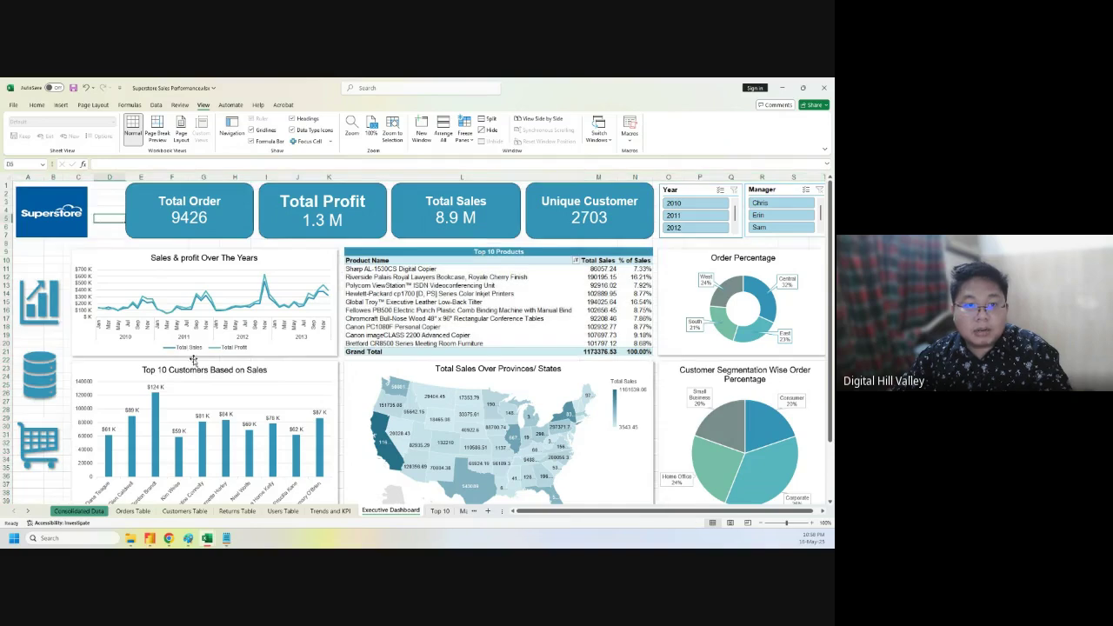
scroll(187, 358, down, 8)
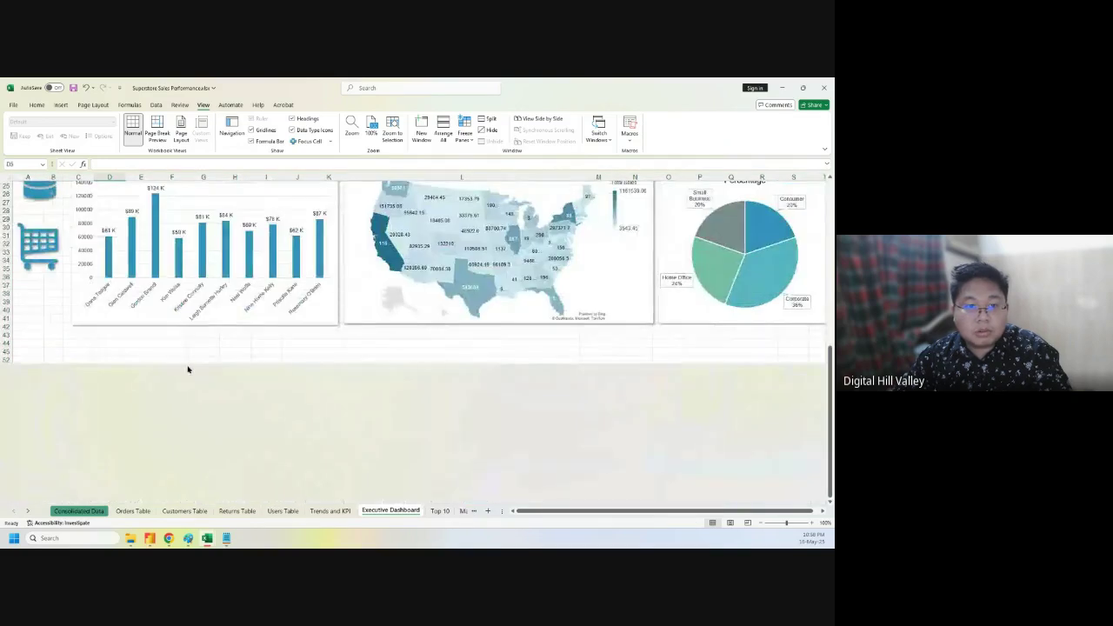
click(5, 336)
drag(5, 336, 5, 350)
right_click(123, 342)
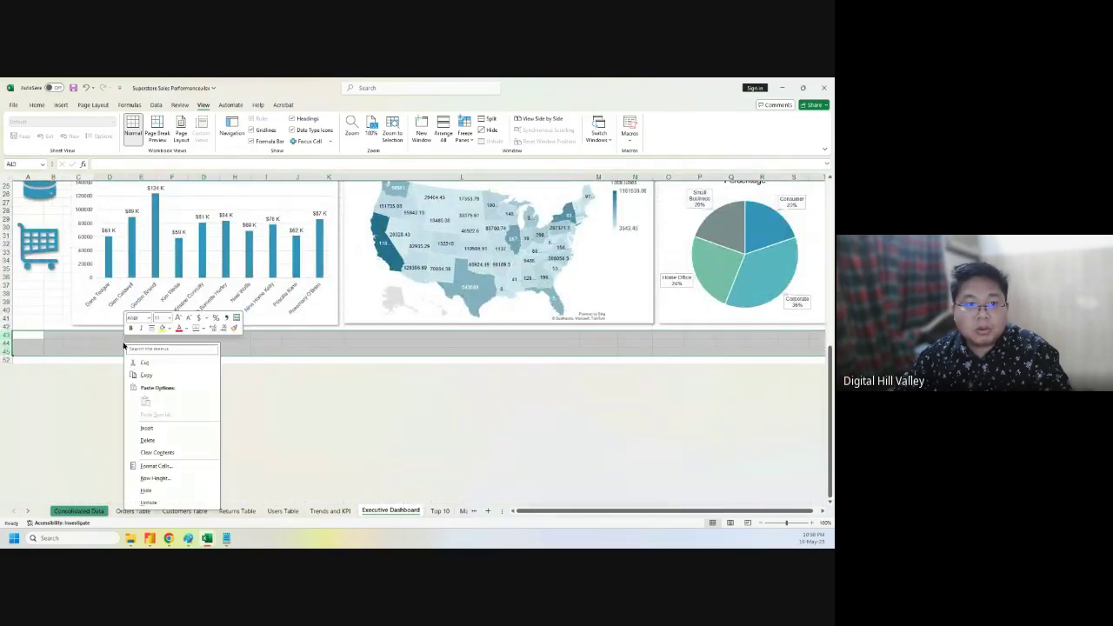
click(165, 437)
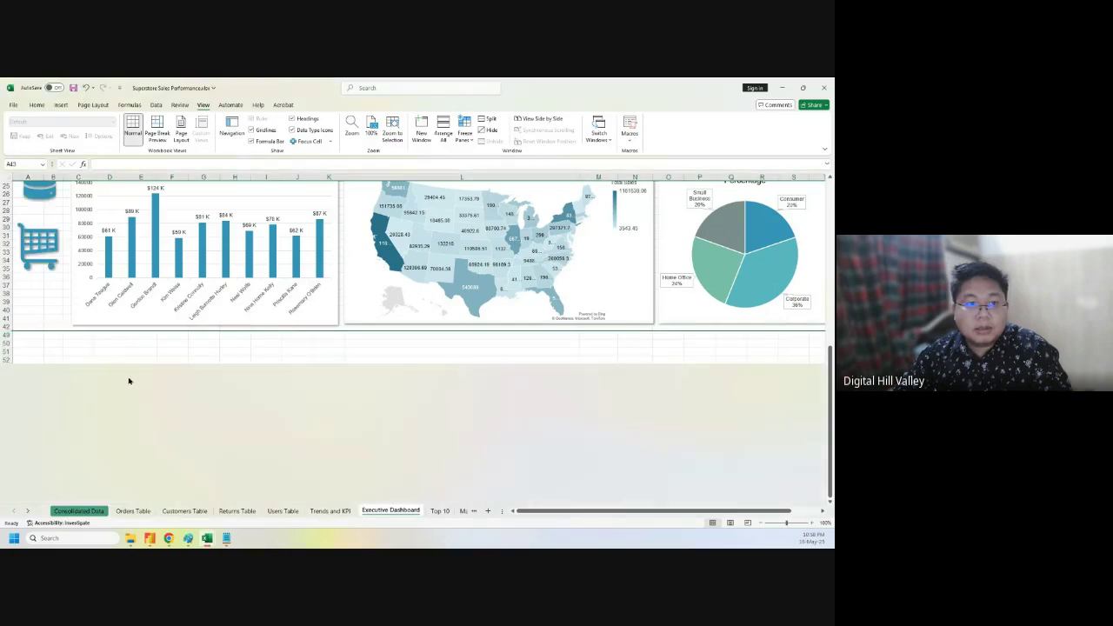
- Hide the empty rows 44–52 beneath the dashboard
drag(6, 334, 5, 352)
right_click(57, 338)
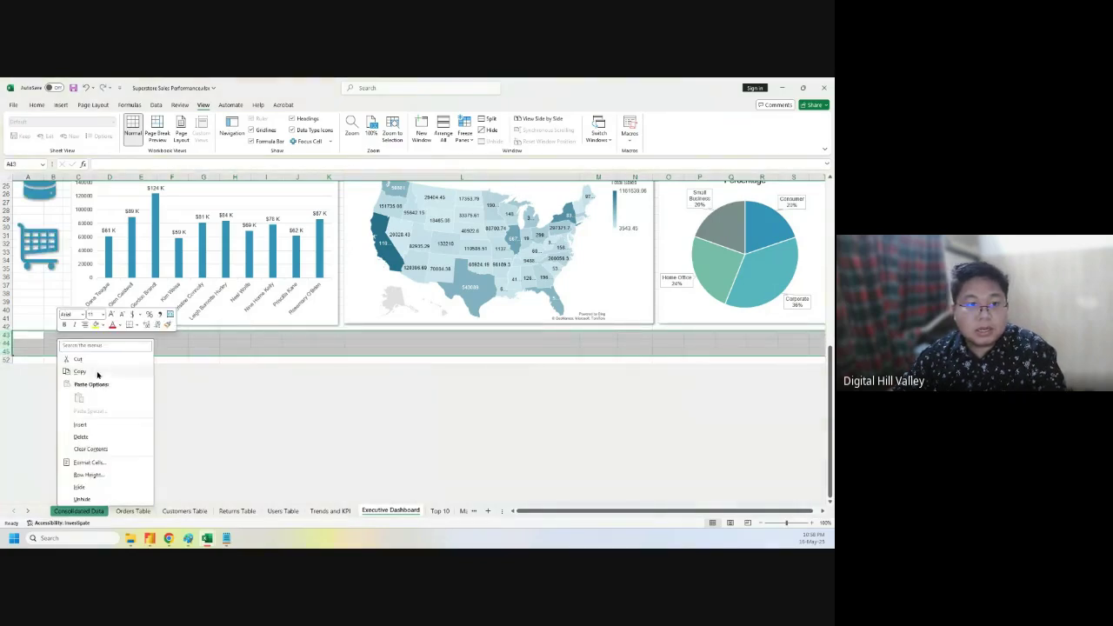
click(240, 495)
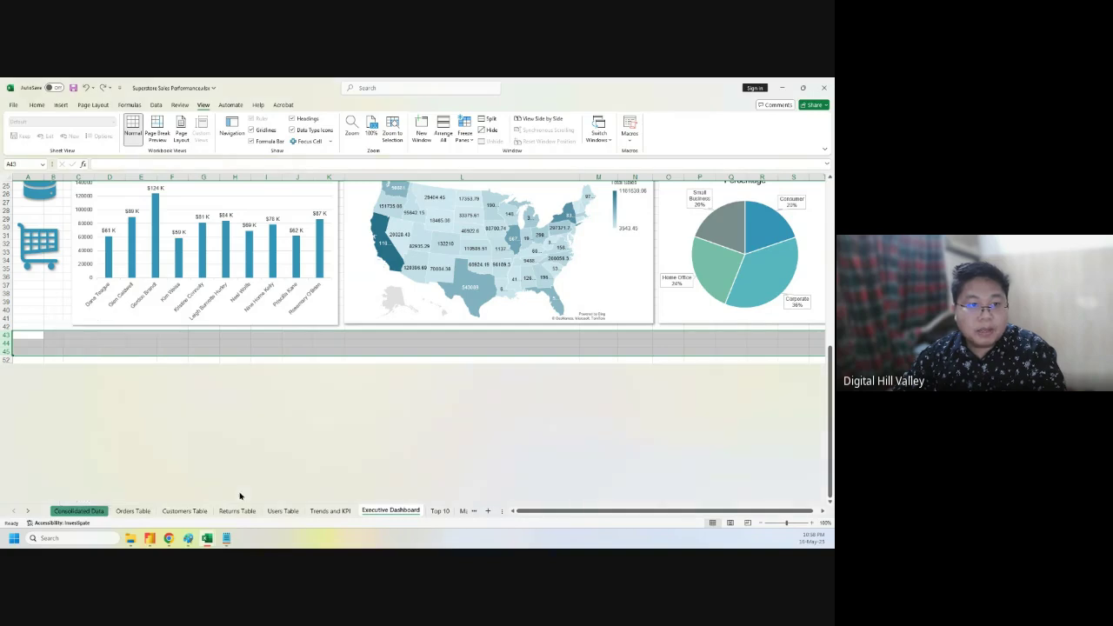
click(105, 351)
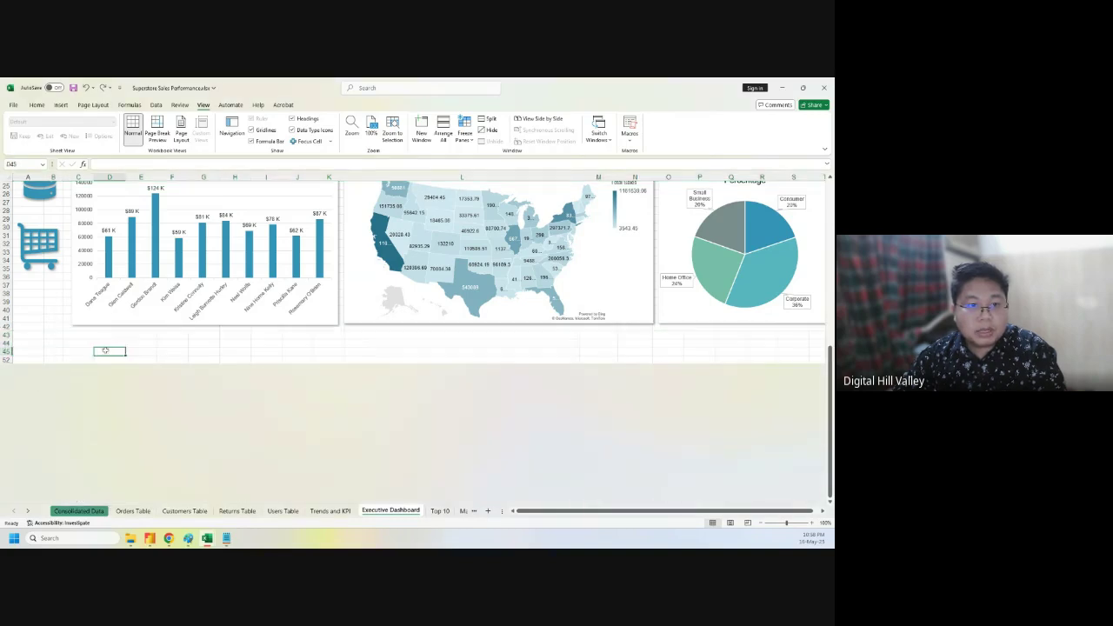
drag(5, 344, 6, 359)
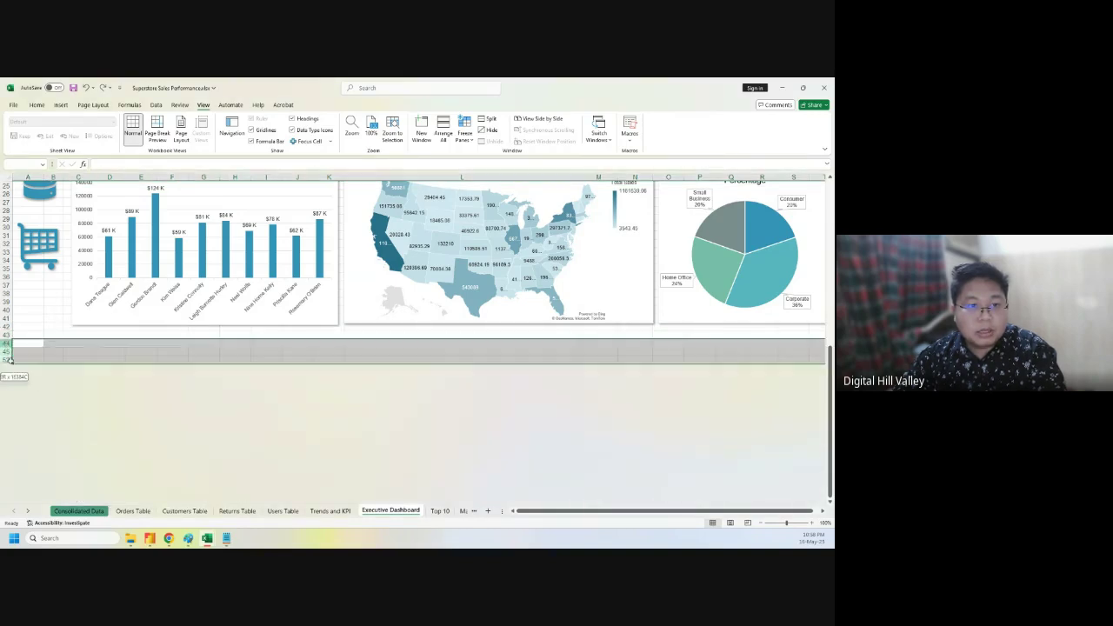
right_click(73, 355)
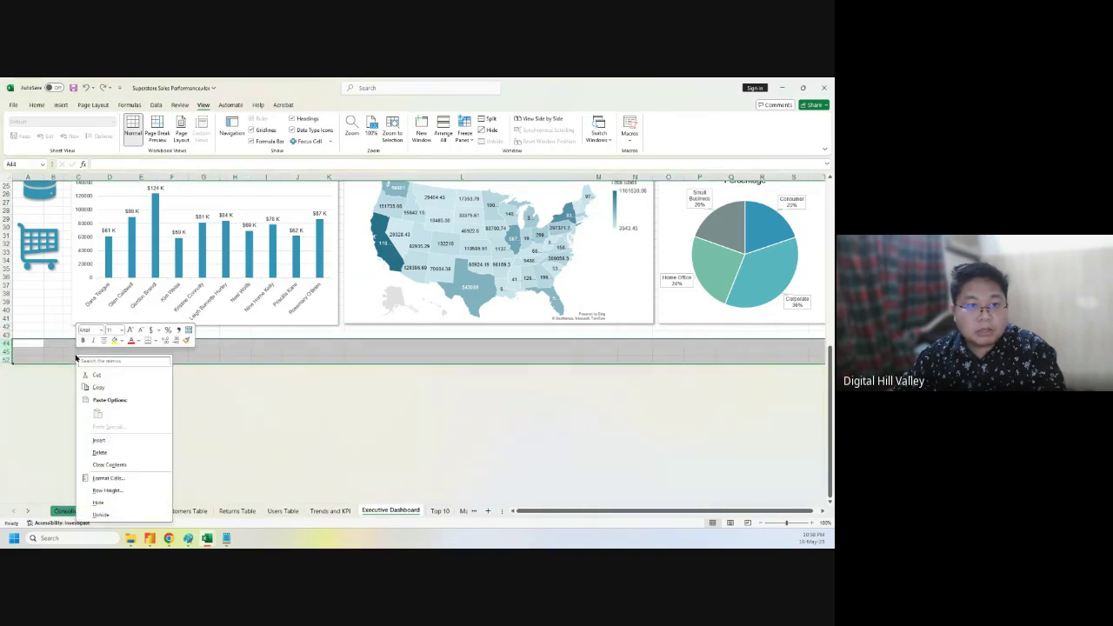
click(102, 503)
scroll(609, 442, up, 8)
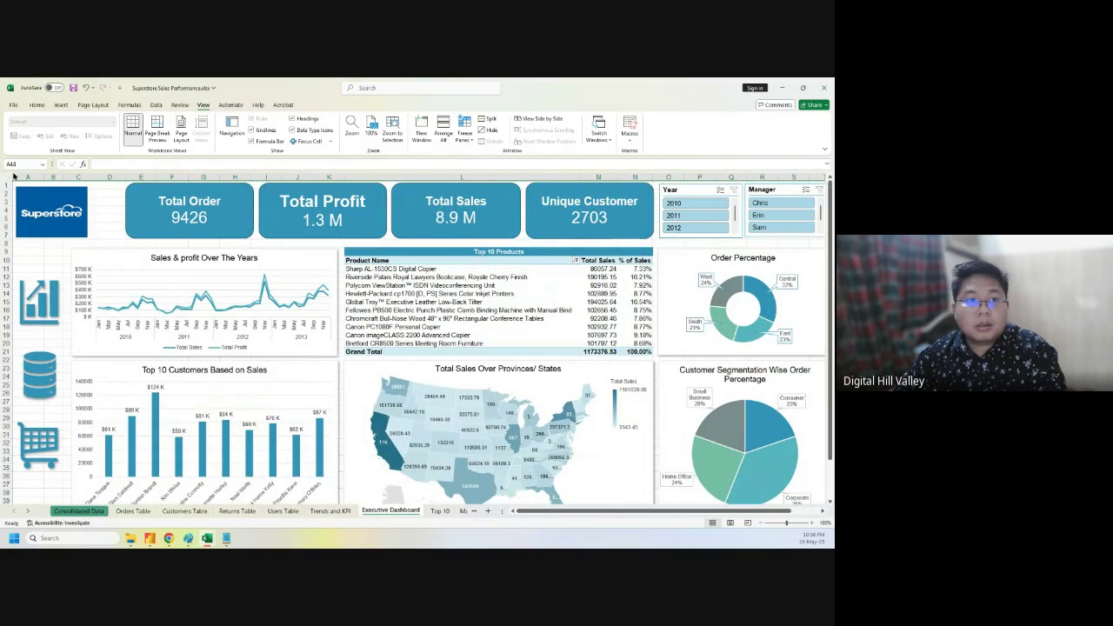
- Hide column V and narrow column U to a thin strip about 1.38 wide
drag(549, 512, 664, 521)
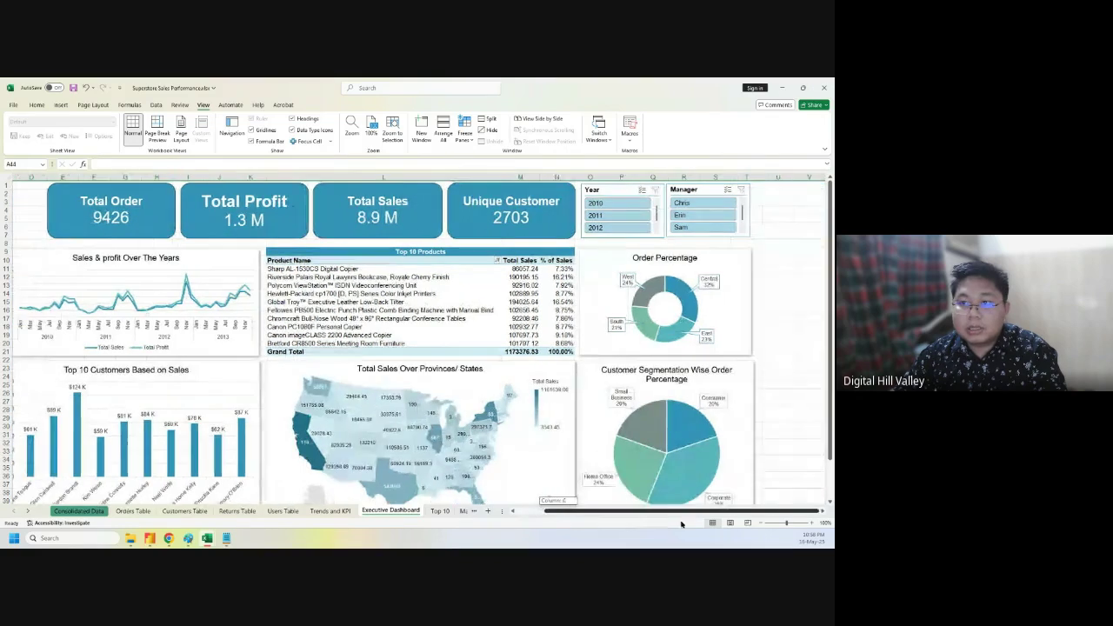
click(785, 176)
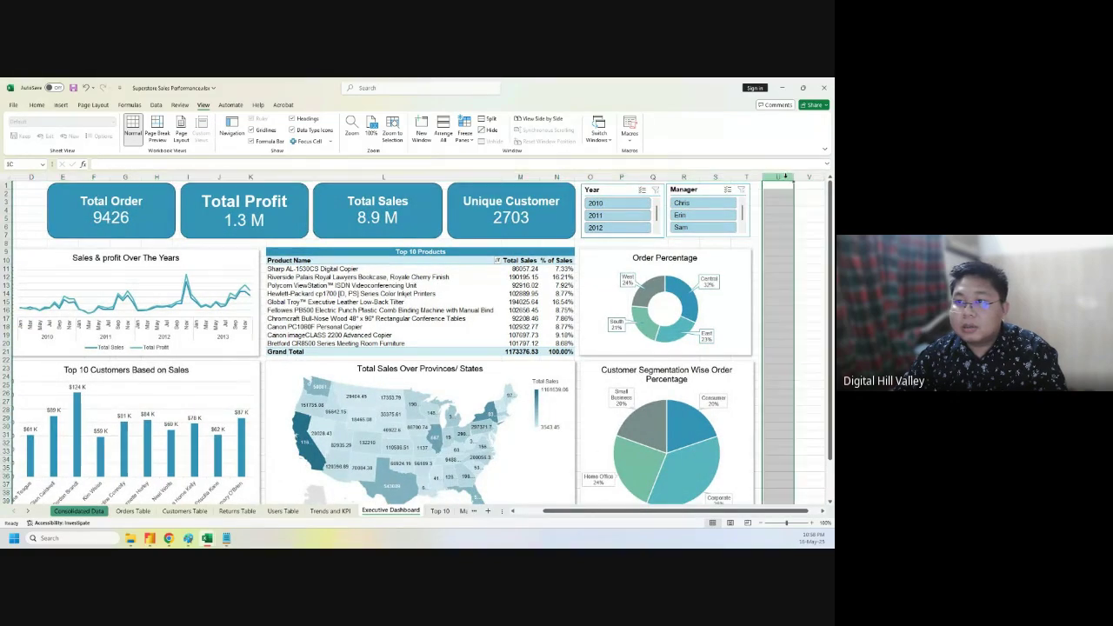
right_click(807, 178)
click(811, 178)
click(811, 179)
right_click(812, 178)
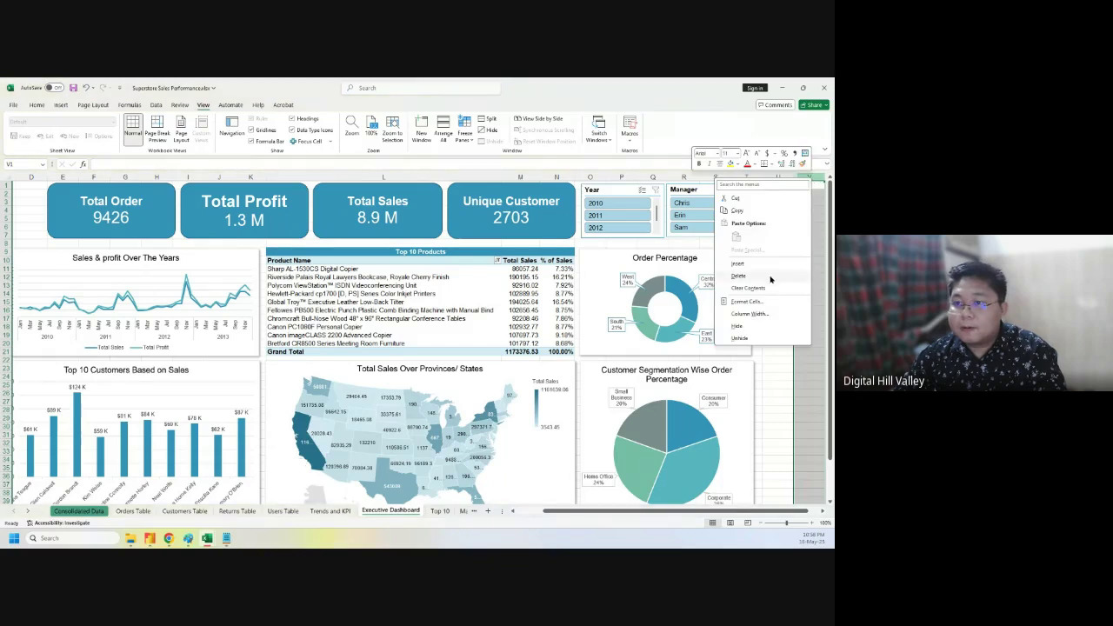
click(749, 326)
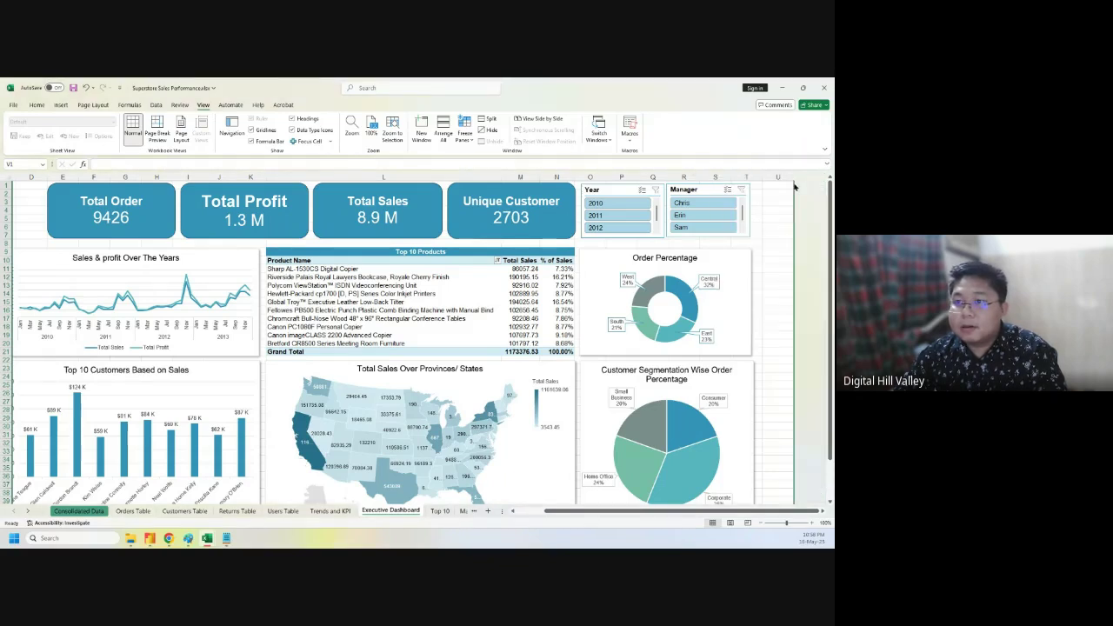
drag(793, 178, 769, 178)
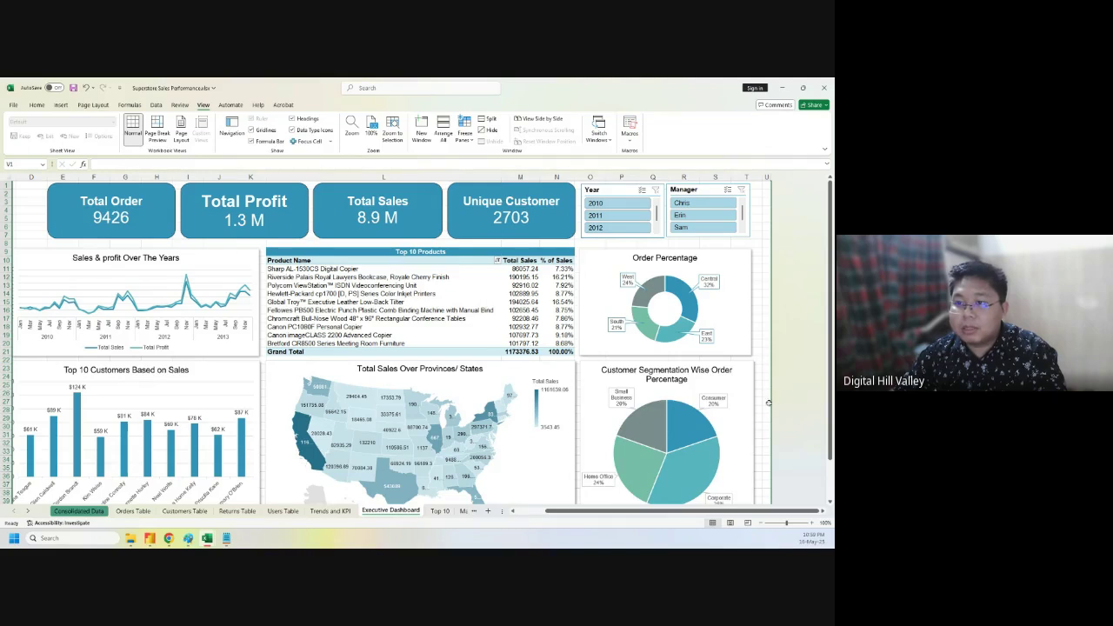
click(765, 177)
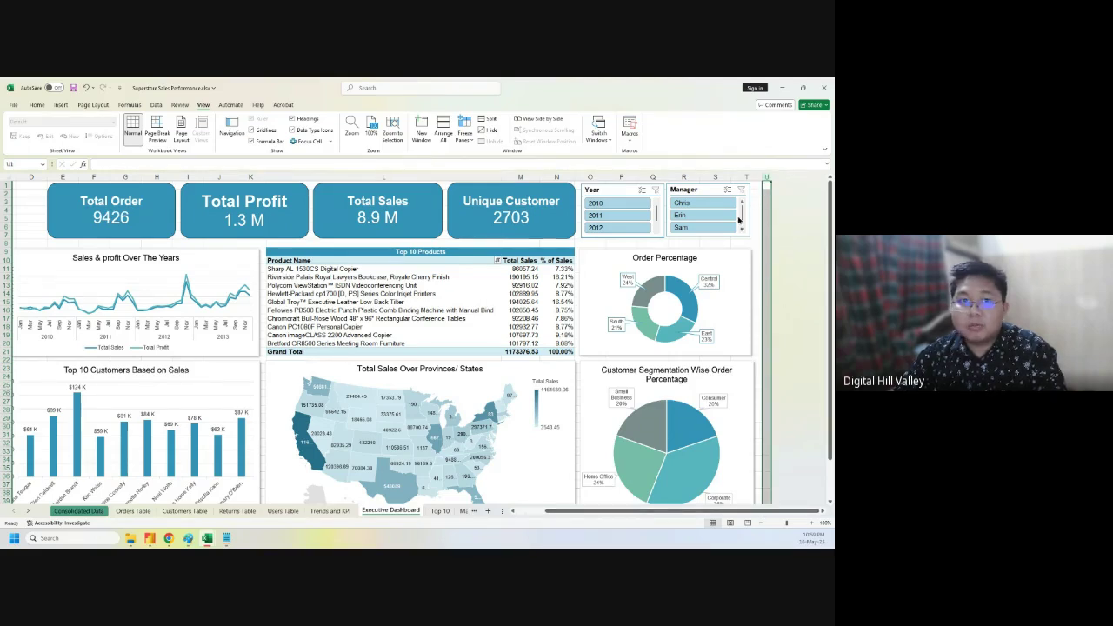
- Fill column U and row 43 with the teal theme colour to border the dashboard
click(36, 105)
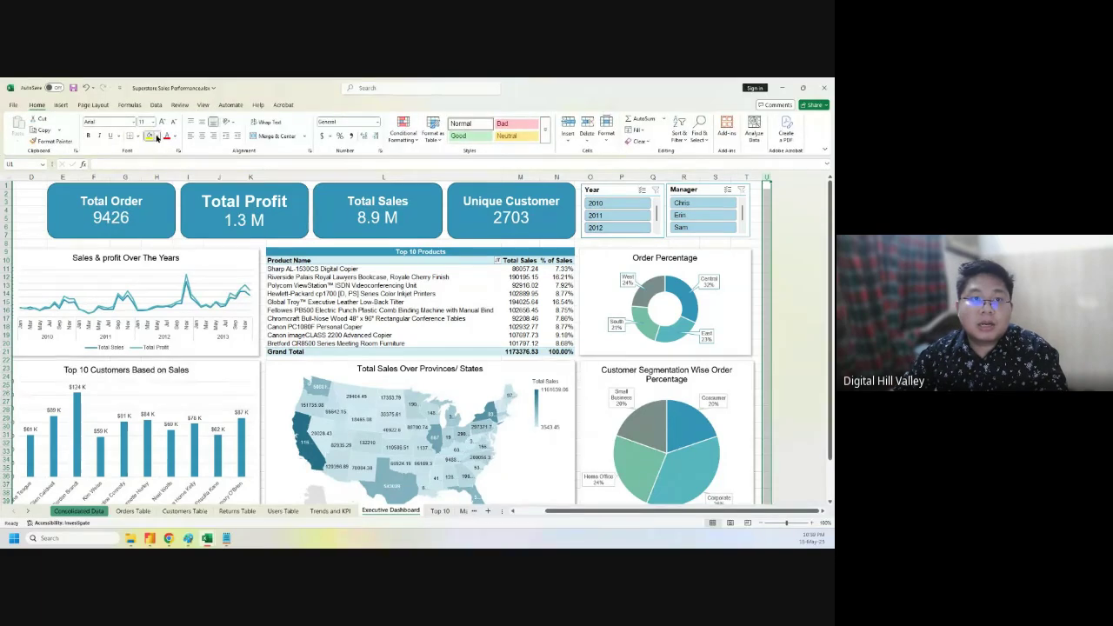
click(156, 136)
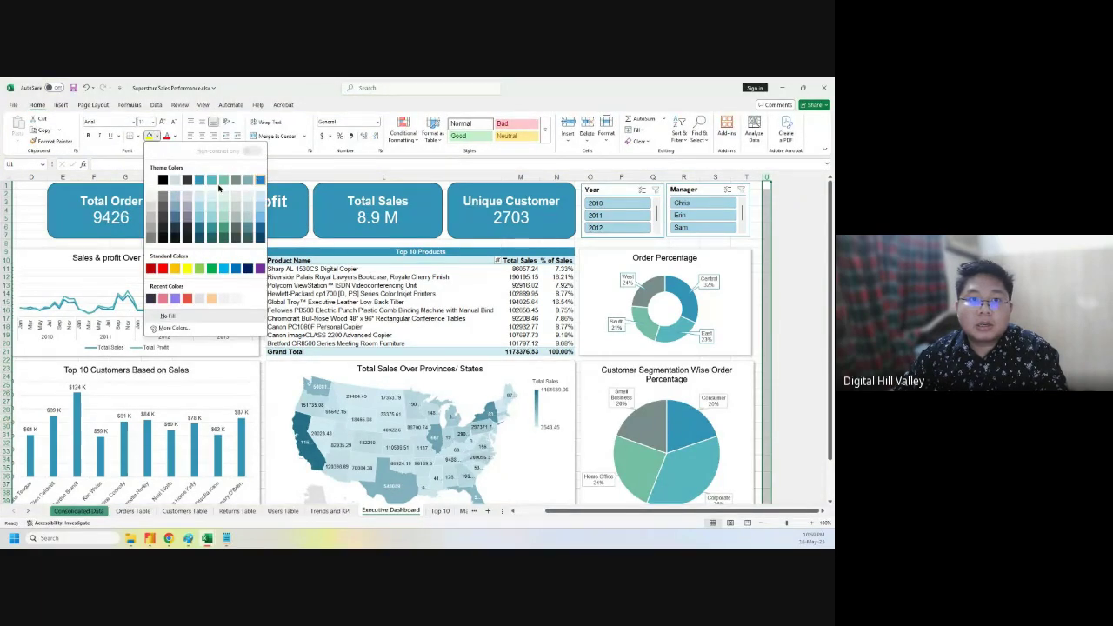
click(205, 180)
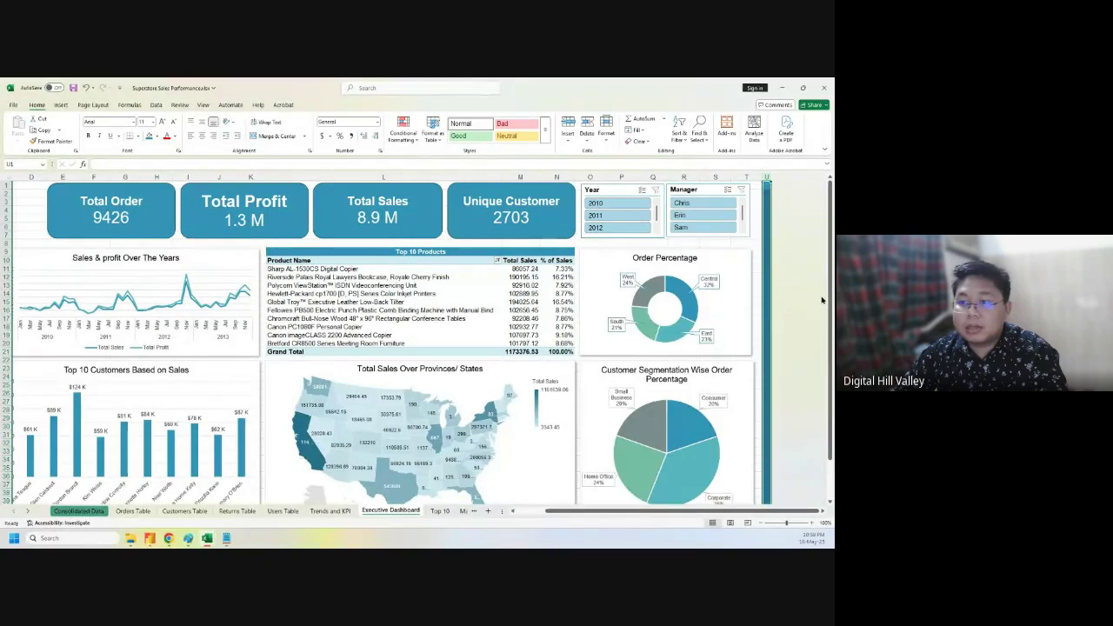
scroll(789, 419, down, 8)
click(7, 334)
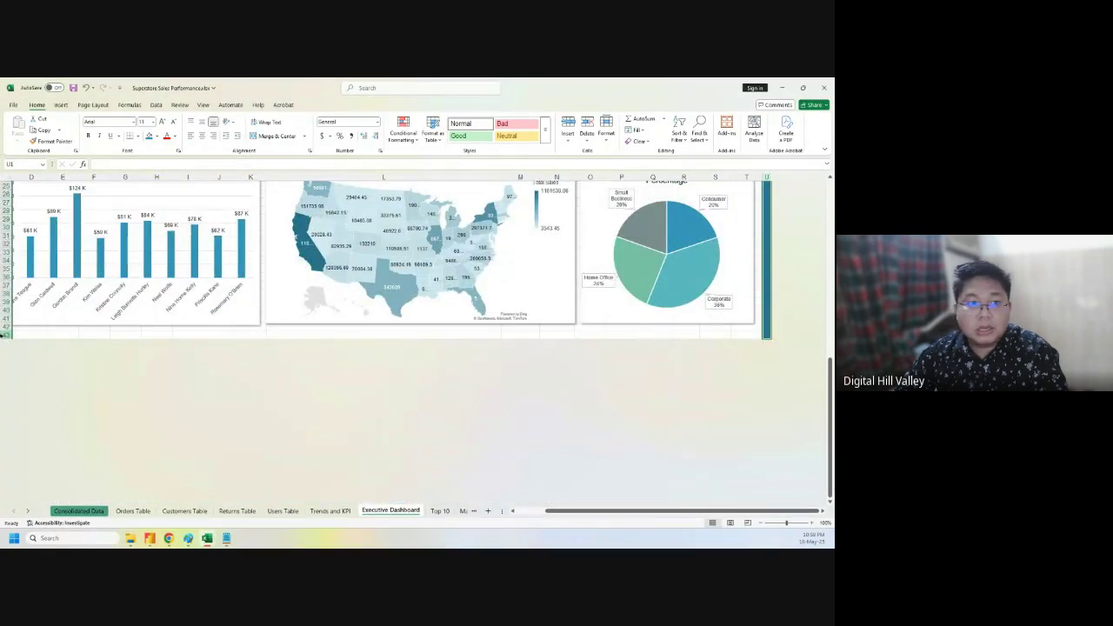
click(151, 136)
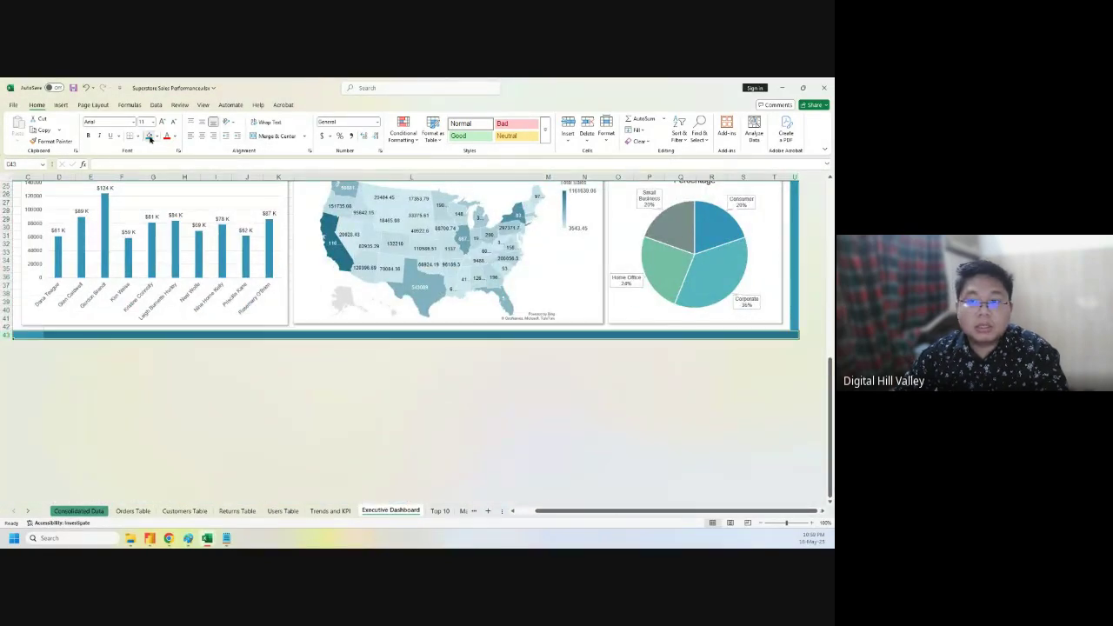
scroll(416, 489, up, 8)
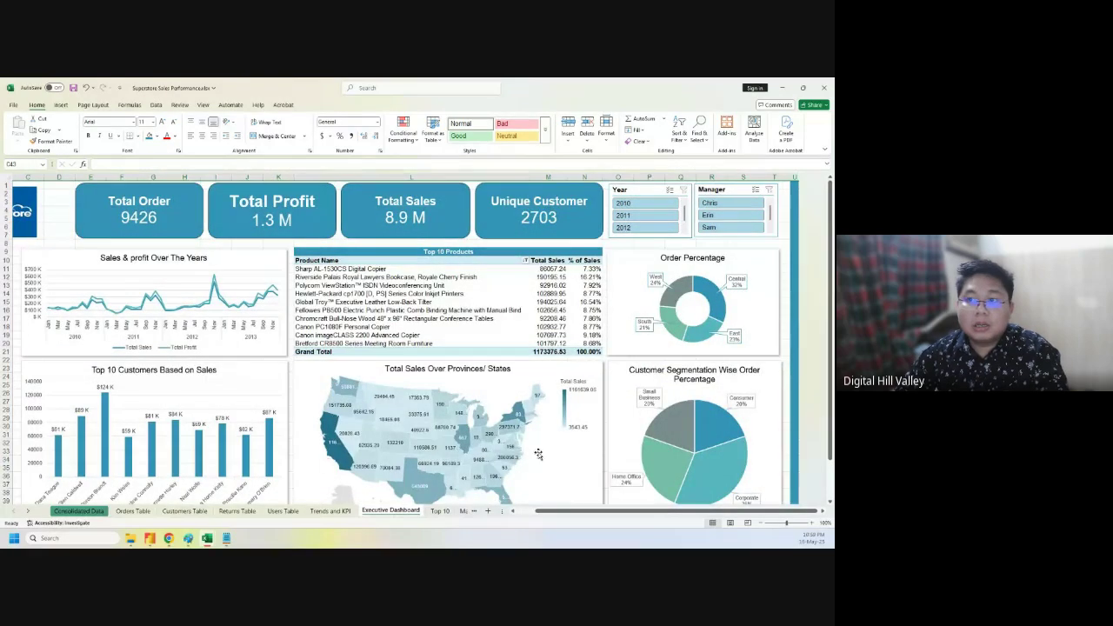
drag(557, 511, 539, 511)
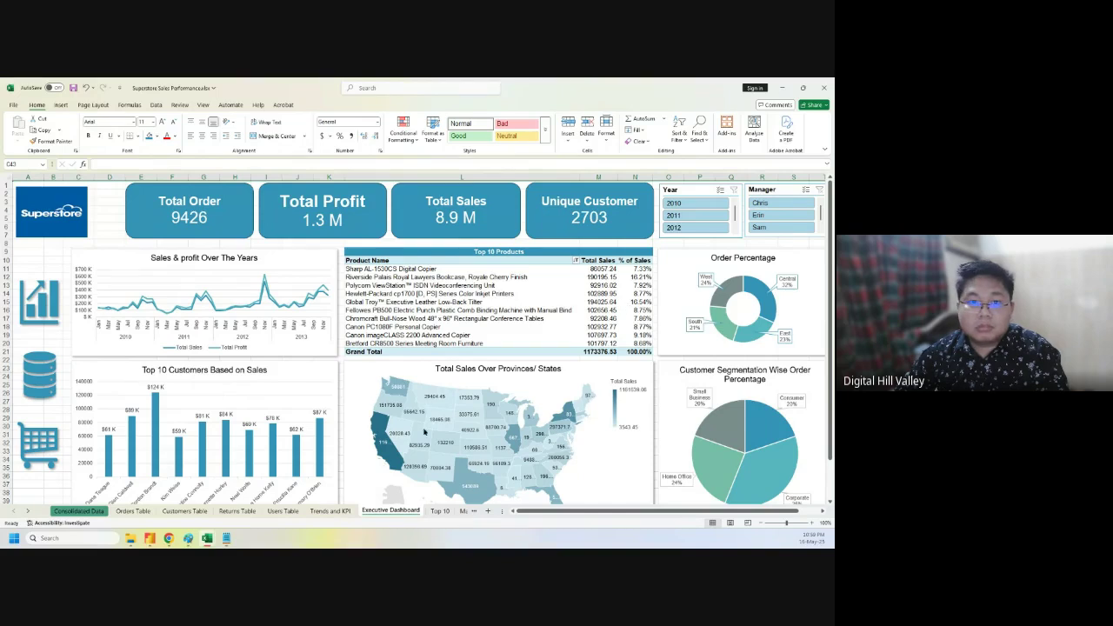
- Delete column D so the dashboard shifts left
click(118, 178)
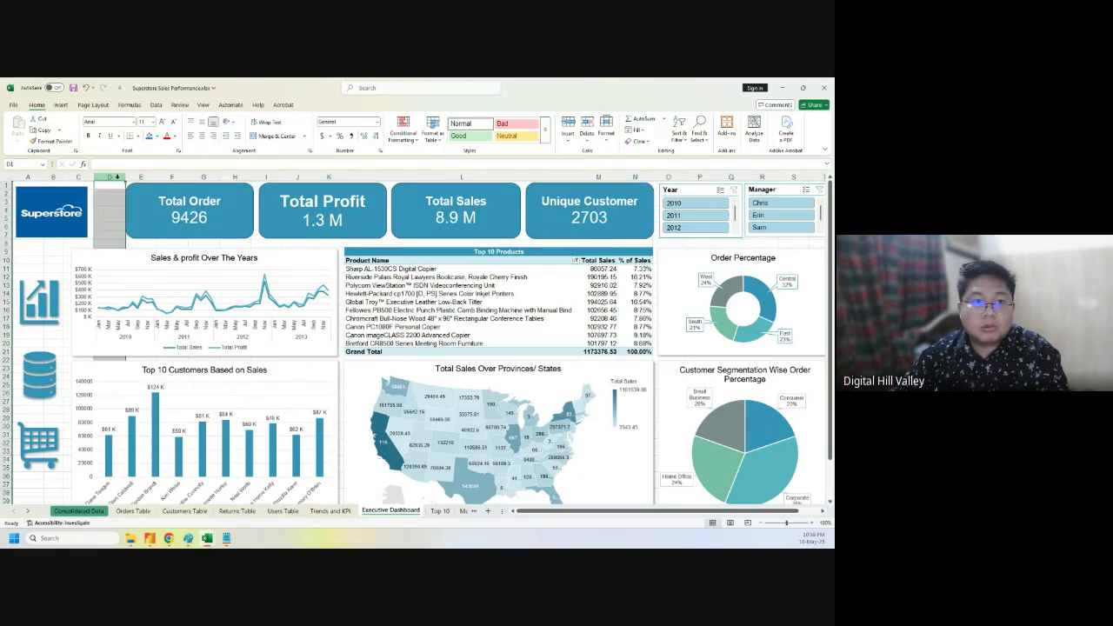
right_click(117, 178)
click(148, 276)
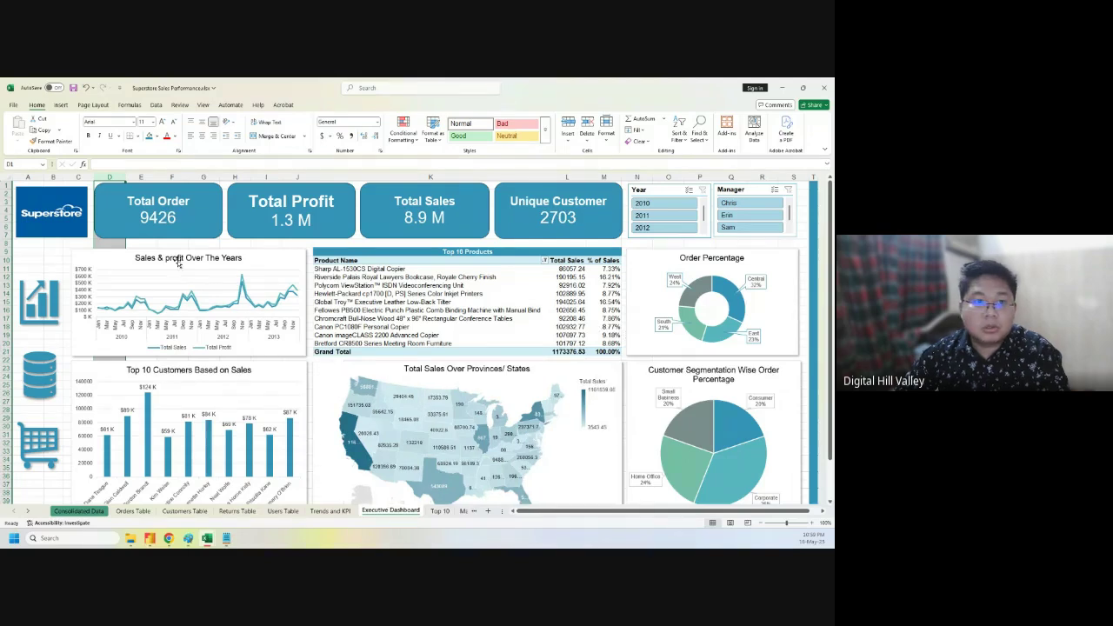
click(149, 243)
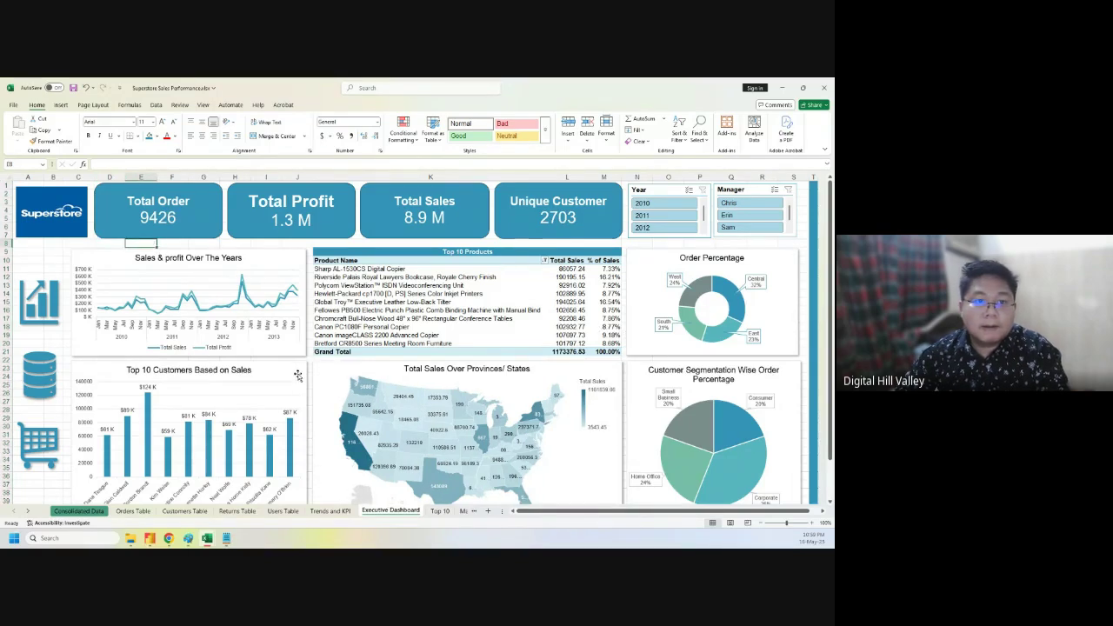
scroll(671, 435, down, 8)
scroll(671, 435, up, 8)
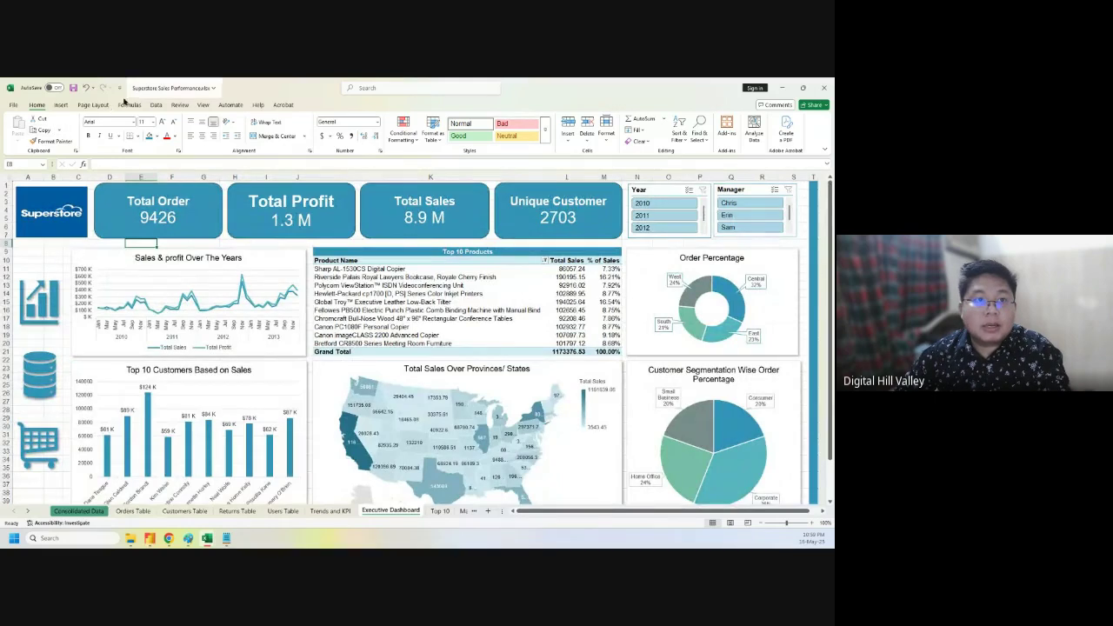
- Turn off gridlines for the whole Executive Dashboard sheet
click(6, 176)
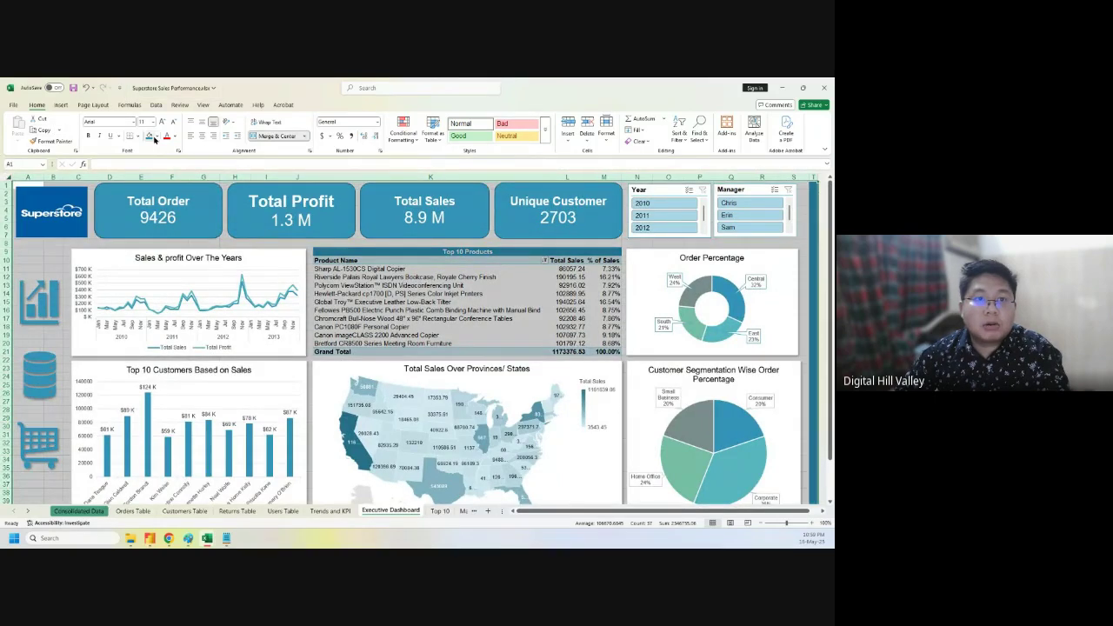
click(201, 105)
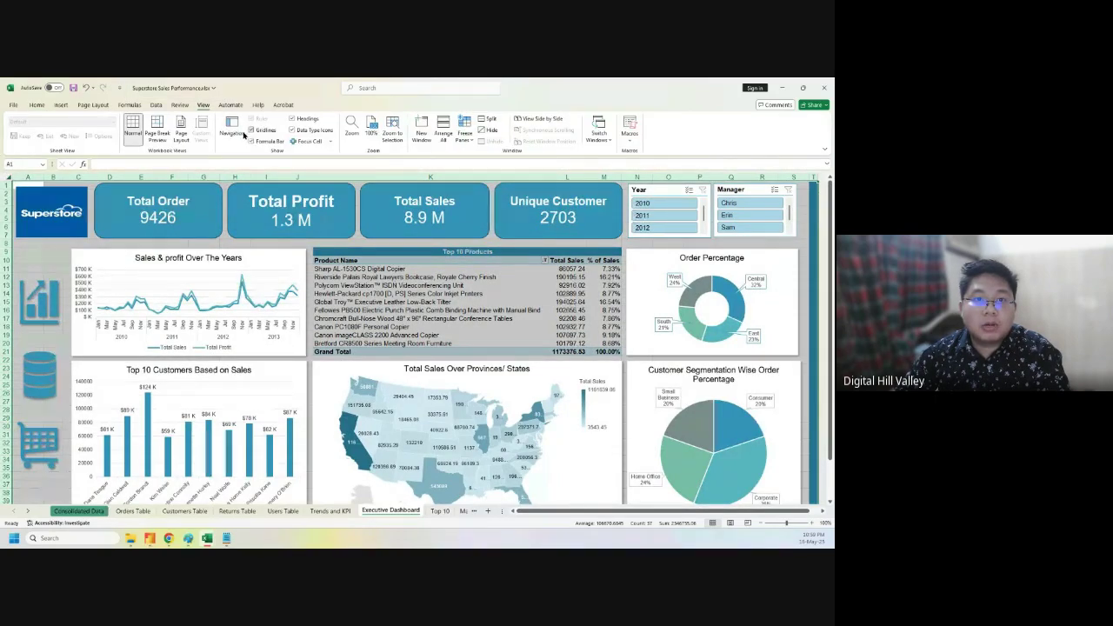
click(252, 129)
click(87, 242)
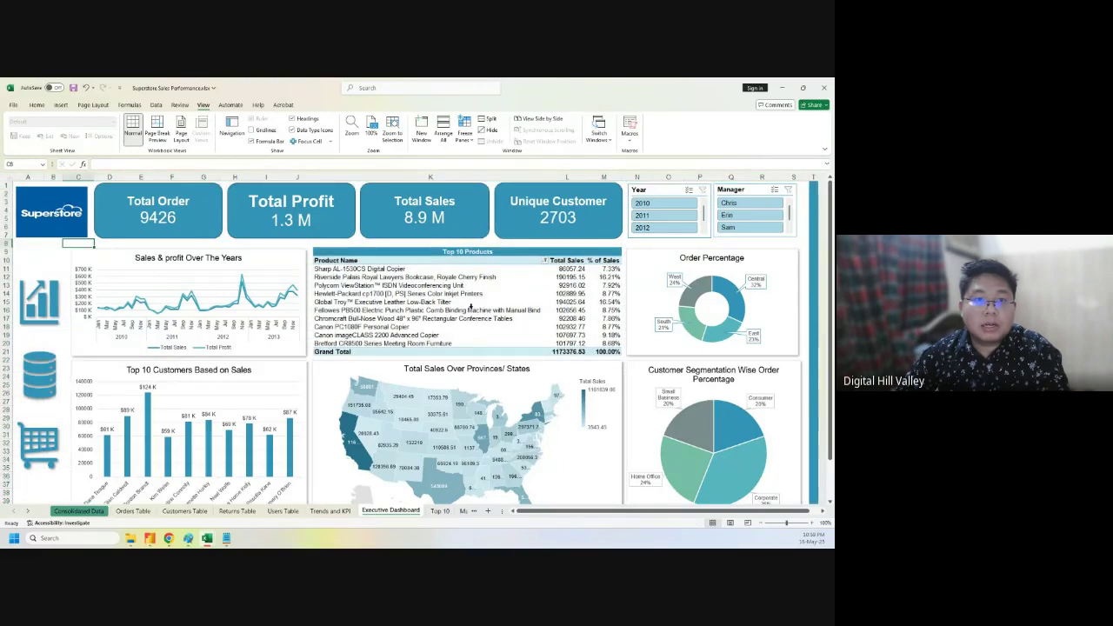
- Save the workbook and move the Executive Dashboard tab after Discount Vs Sales Vs Profit
click(806, 258)
key(ctrl+s)
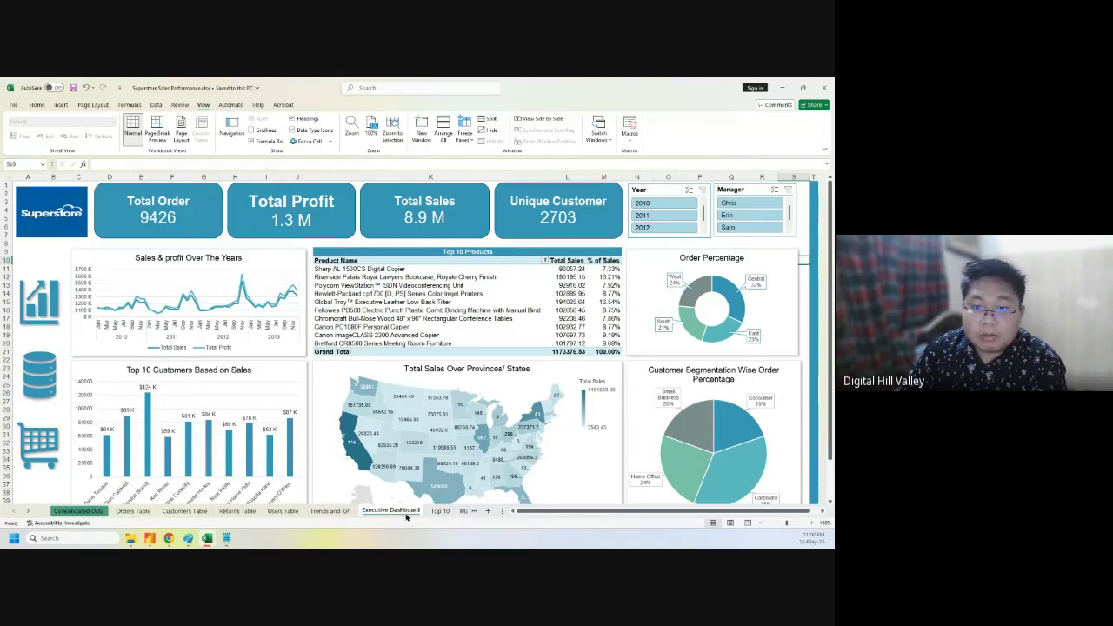
scroll(401, 513, down, 5)
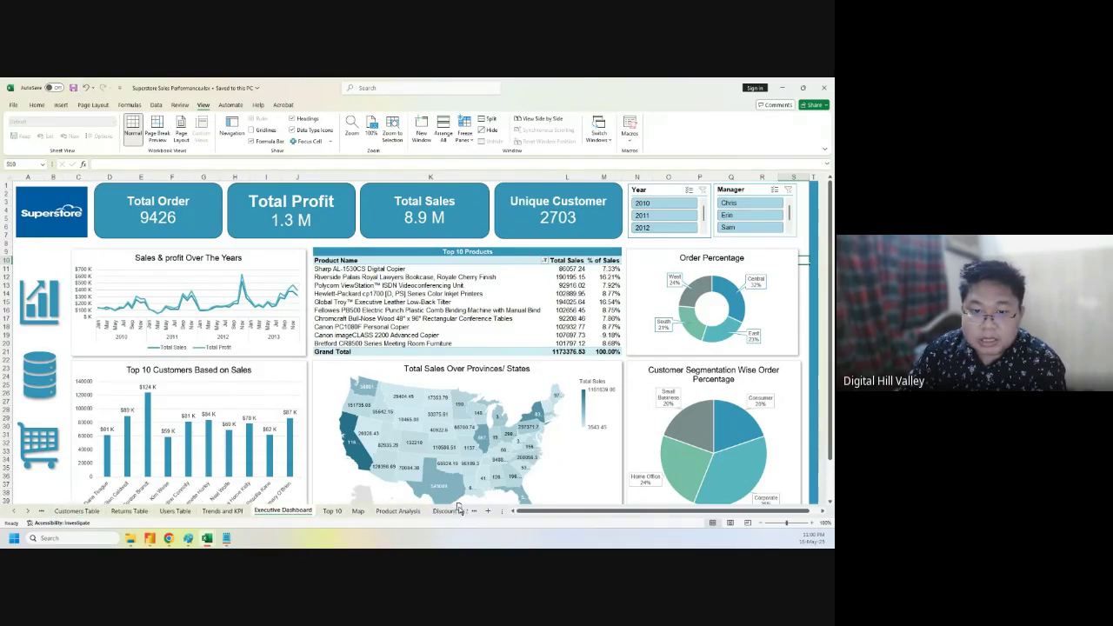
drag(519, 502, 451, 515)
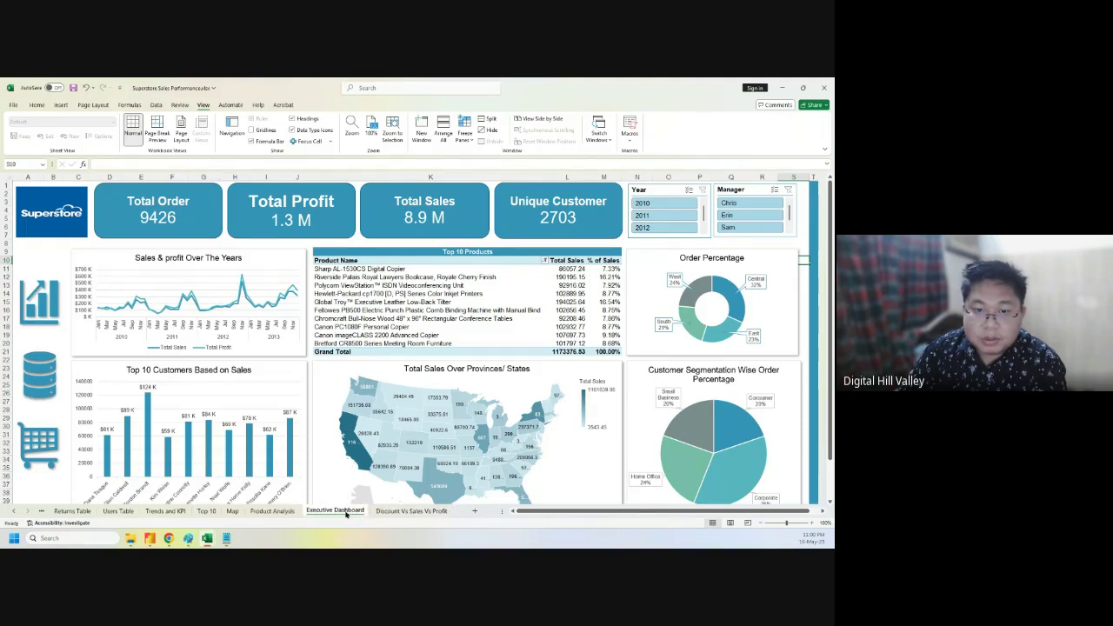
drag(451, 514, 448, 511)
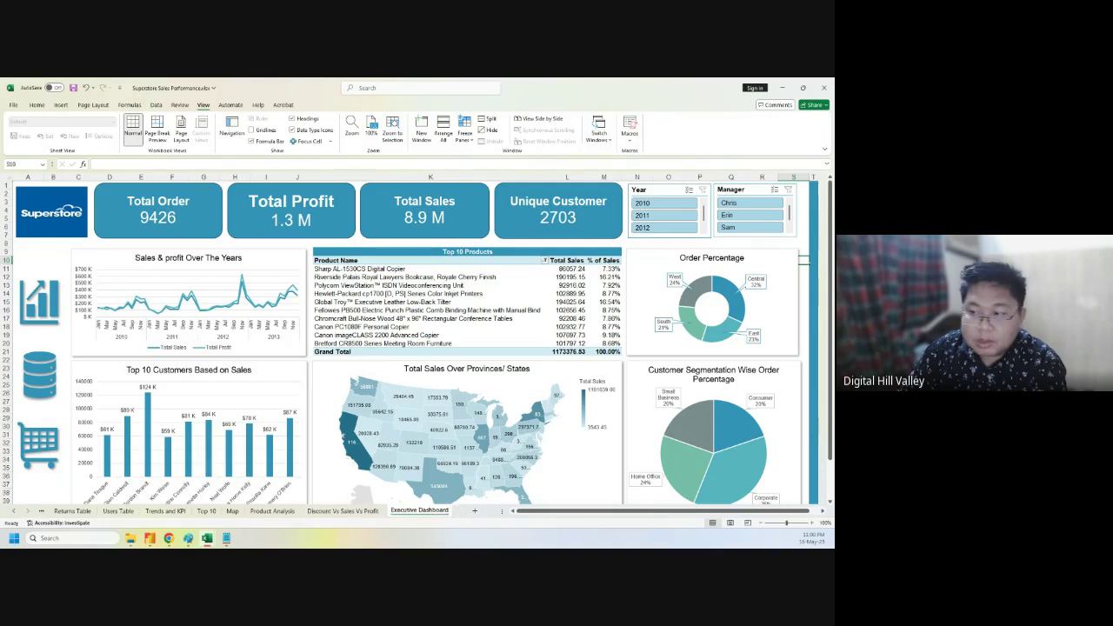
key(super+d)
key(super+d)
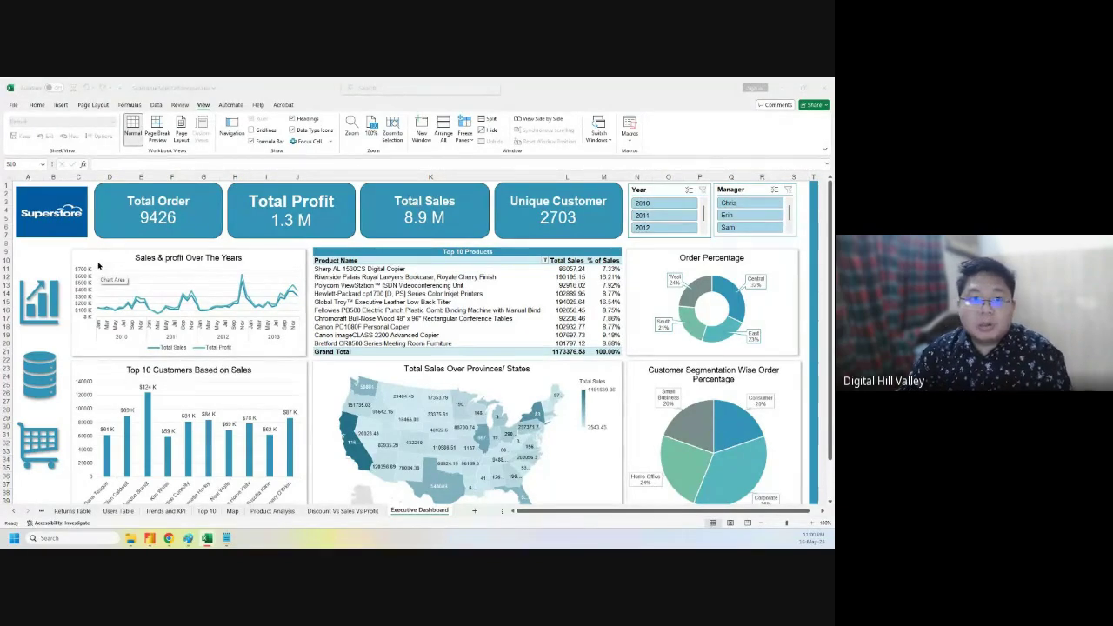
- Copy the Executive Dashboard sheet to the end of the workbook
right_click(422, 511)
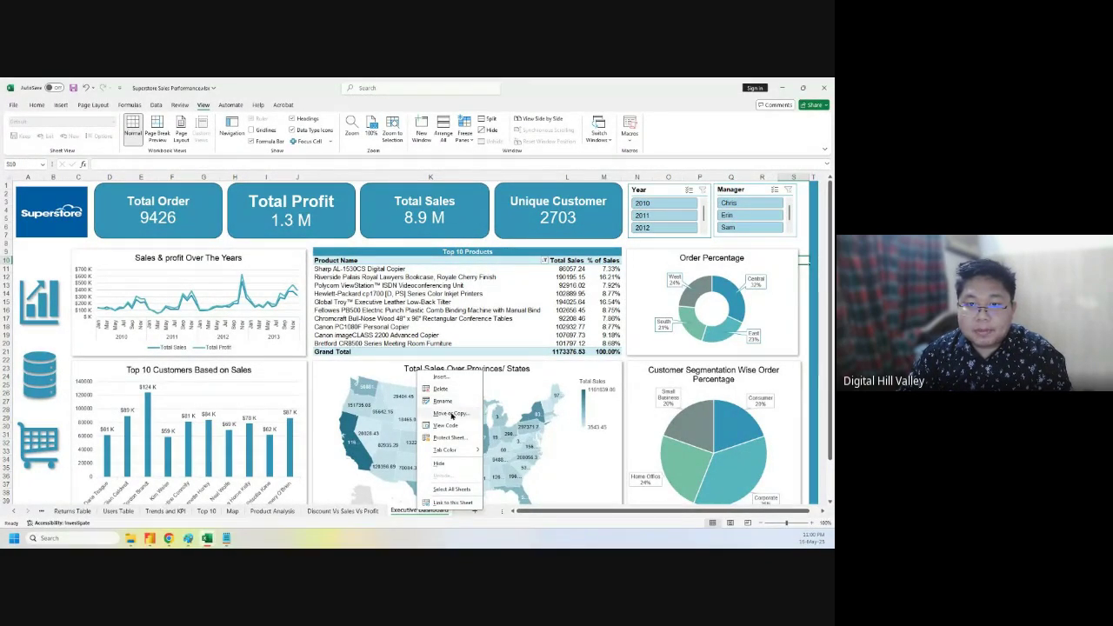
click(451, 414)
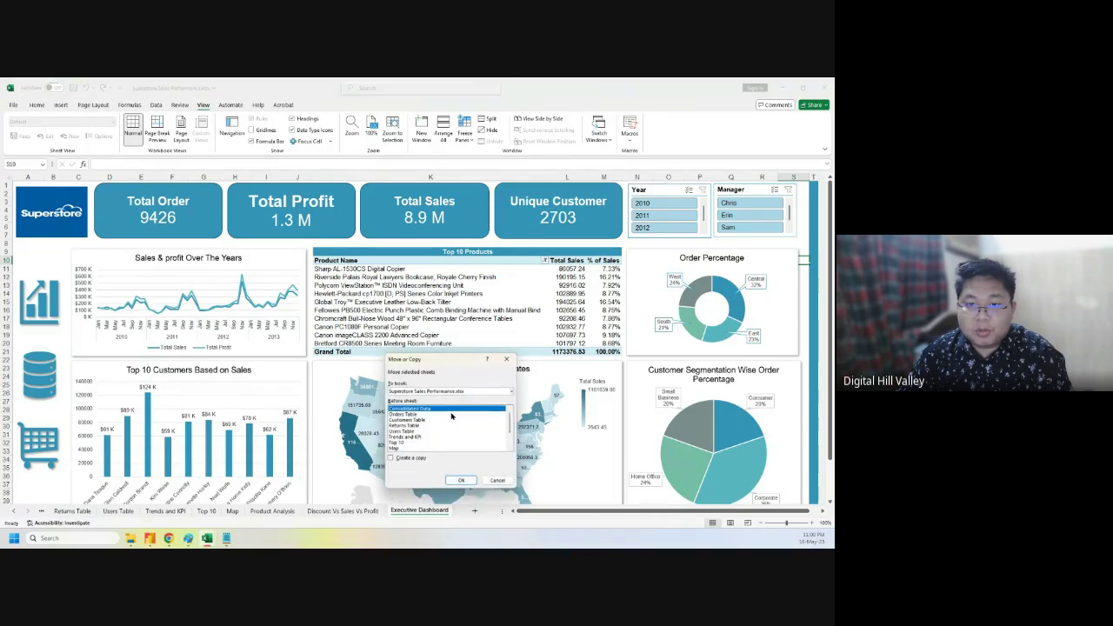
click(391, 457)
scroll(444, 436, down, 2)
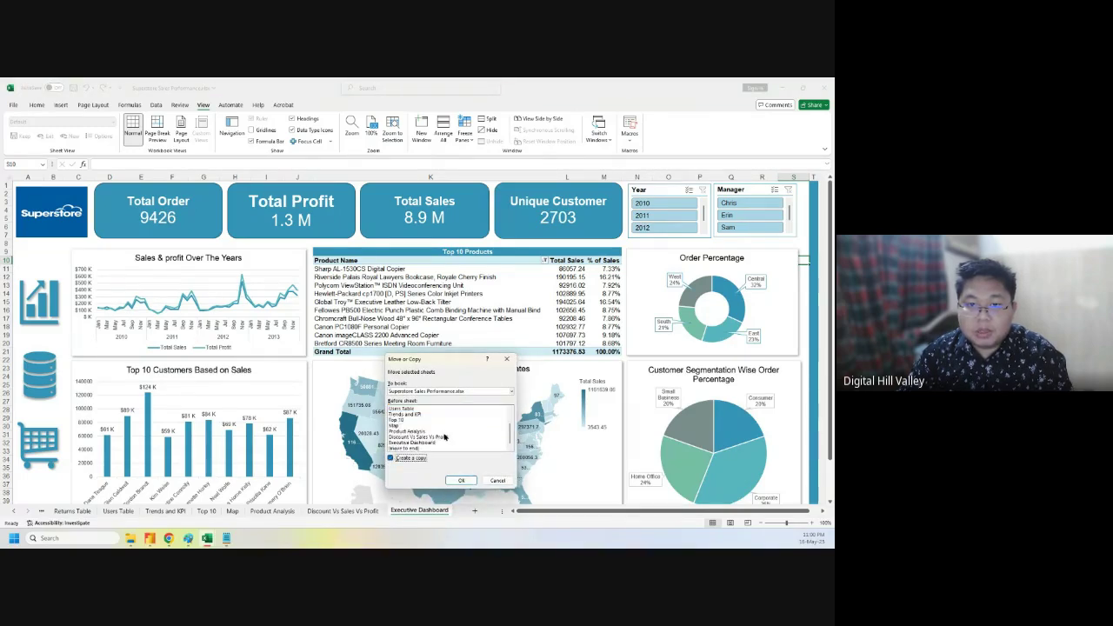
click(416, 448)
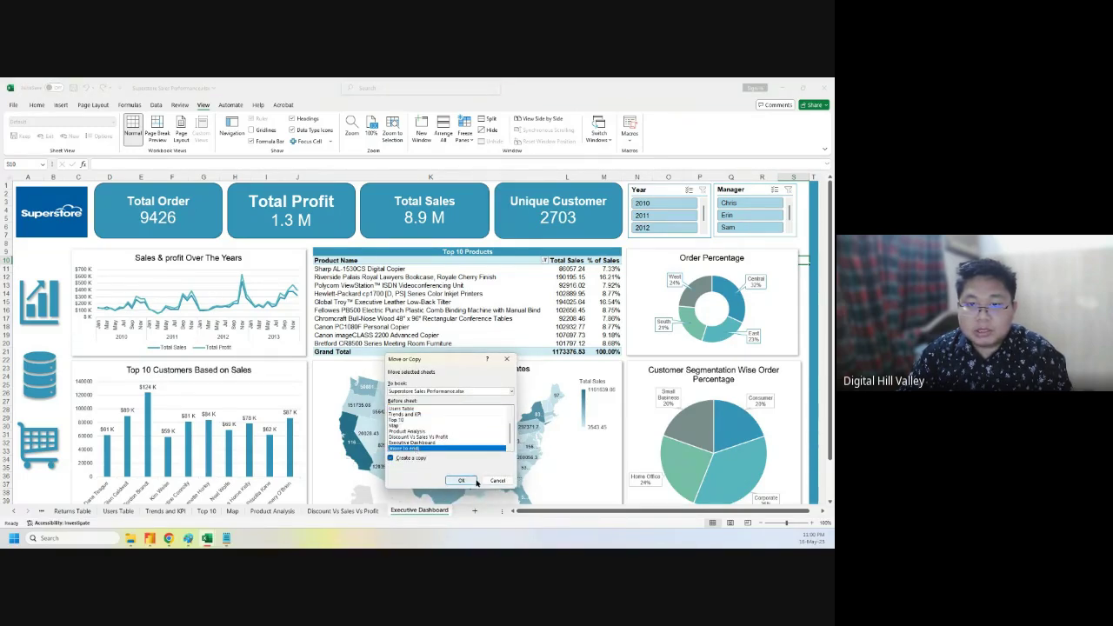
click(460, 480)
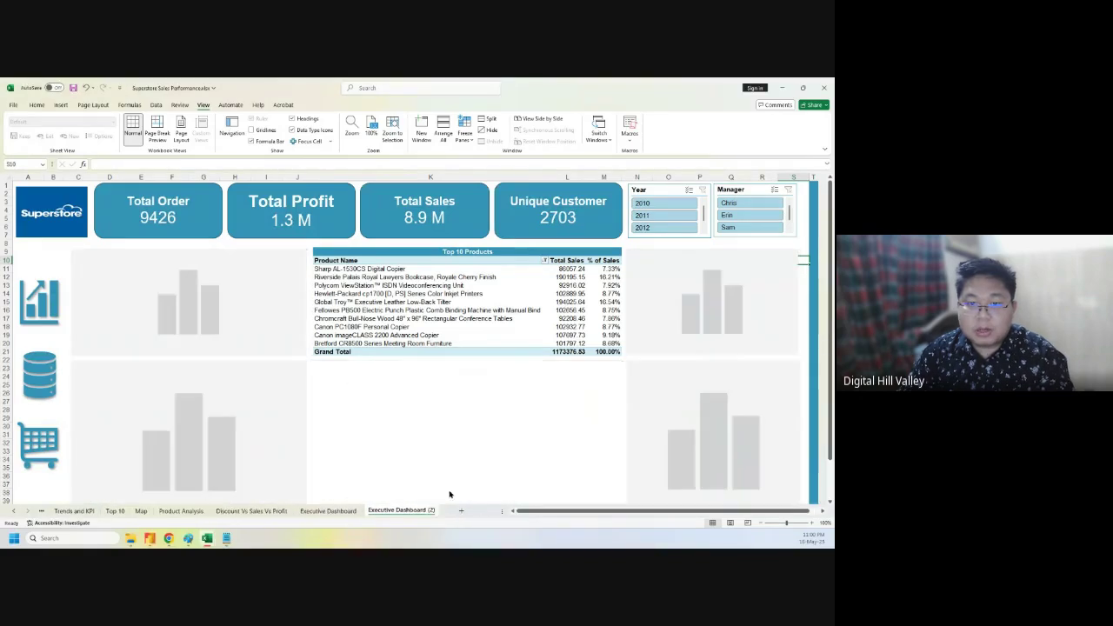
- Rename the copied sheet to 'Product Dashboard'
double_click(401, 511)
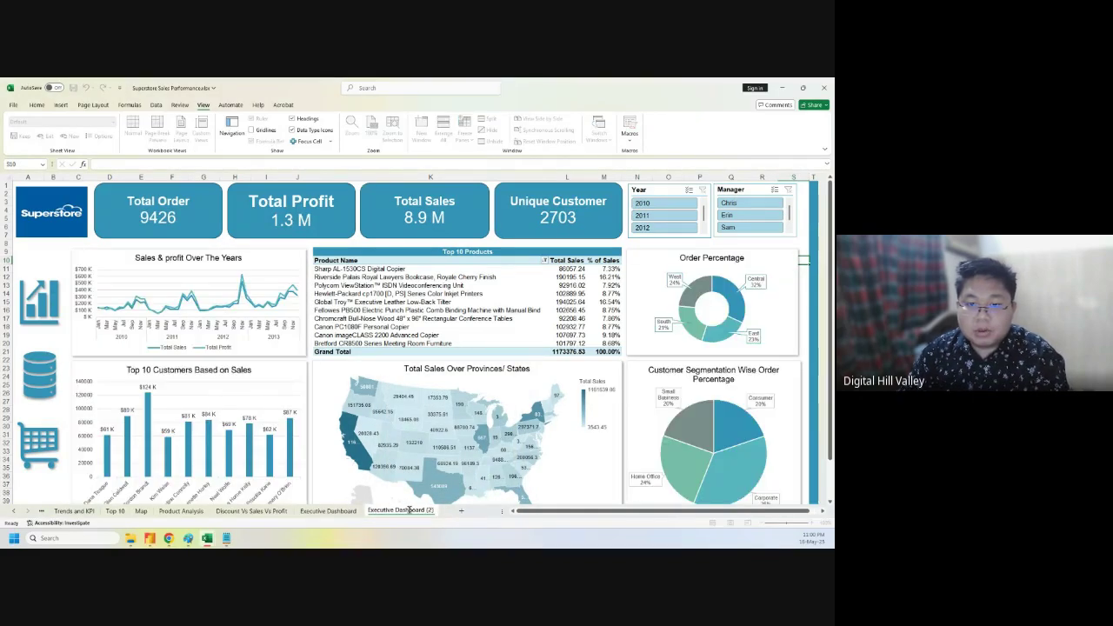
text(Product Dashboard)
key(Return)
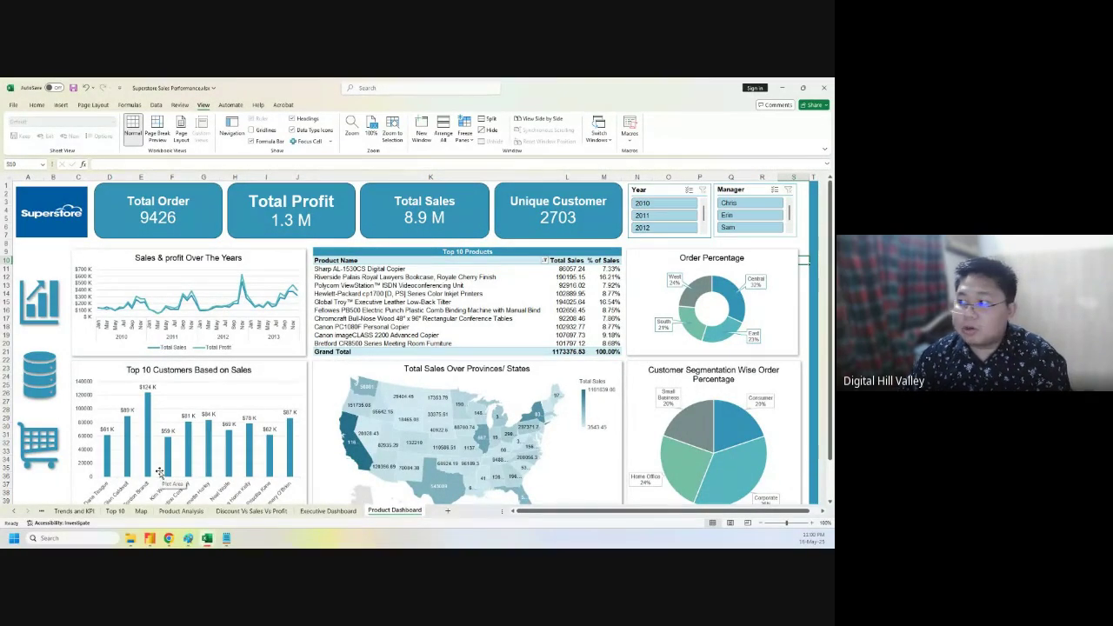
- On the Trends and KPI sheet, AutoFit the column widths of the KPI heading and value rows
click(153, 201)
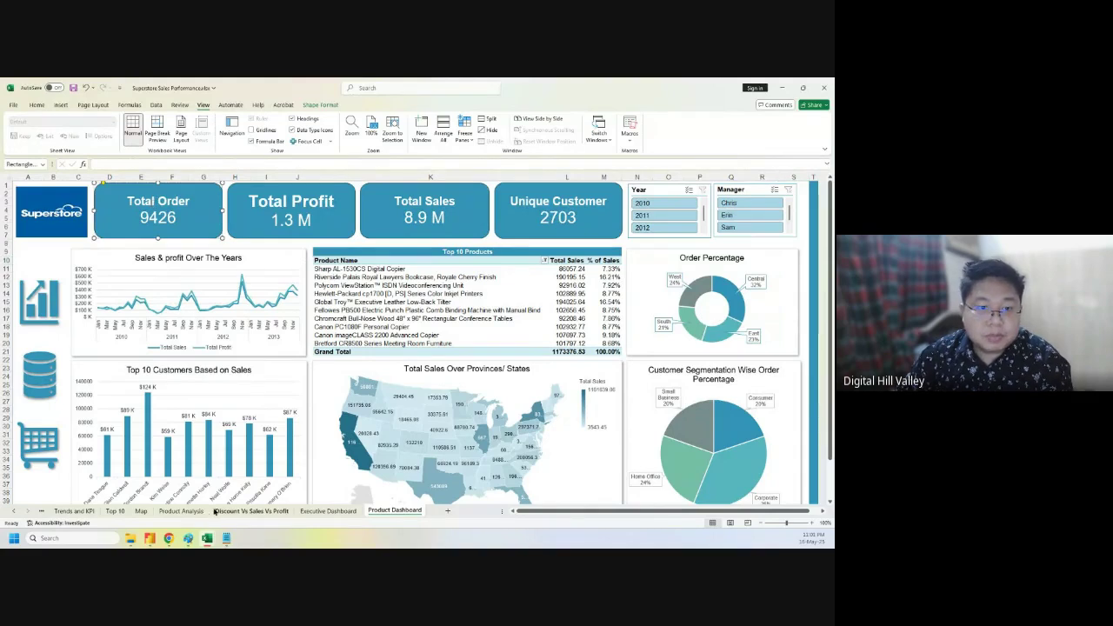
click(114, 511)
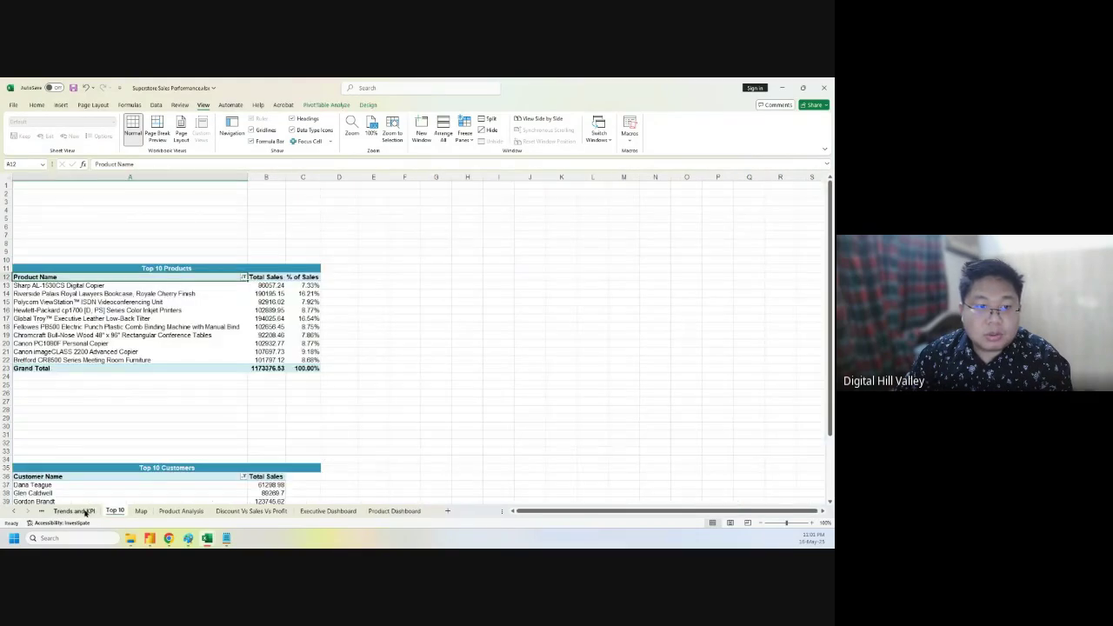
click(74, 511)
scroll(295, 311, up, 4)
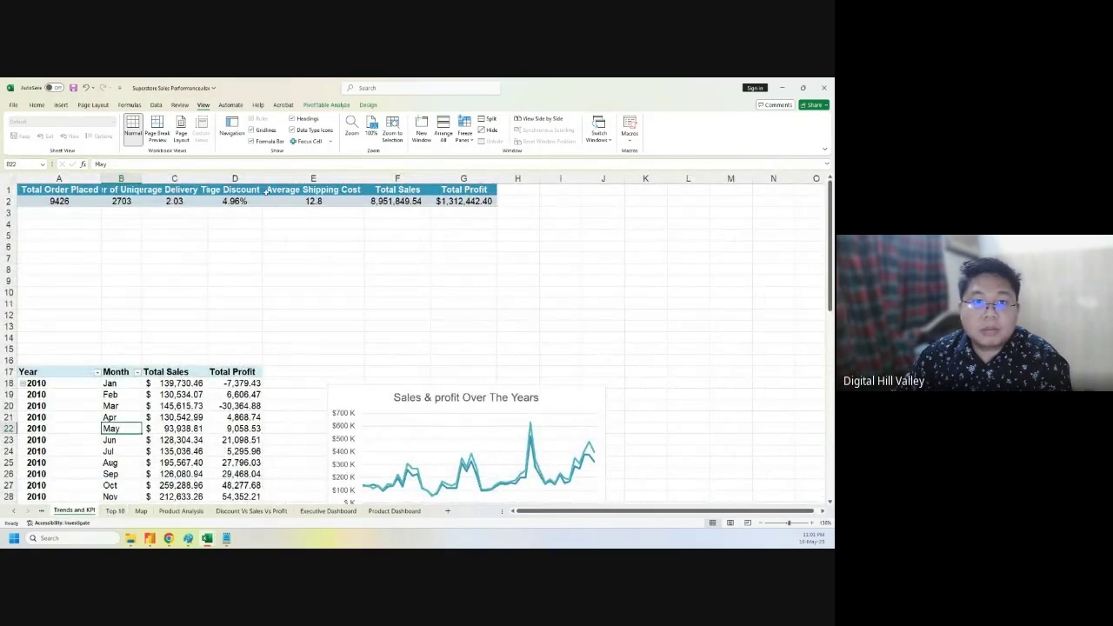
click(140, 193)
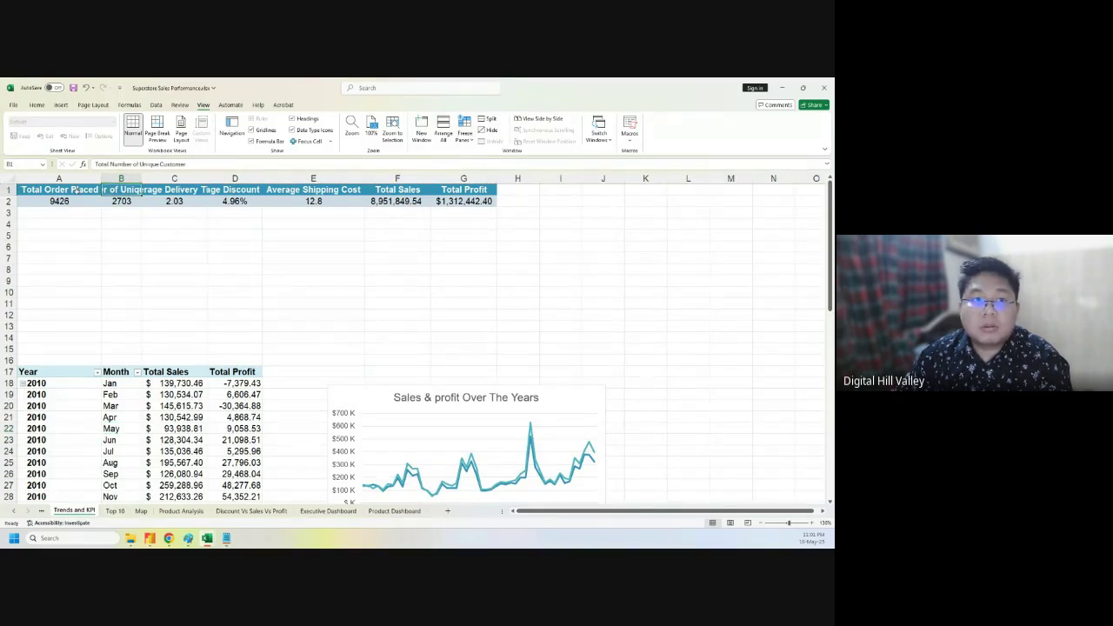
drag(47, 193, 463, 202)
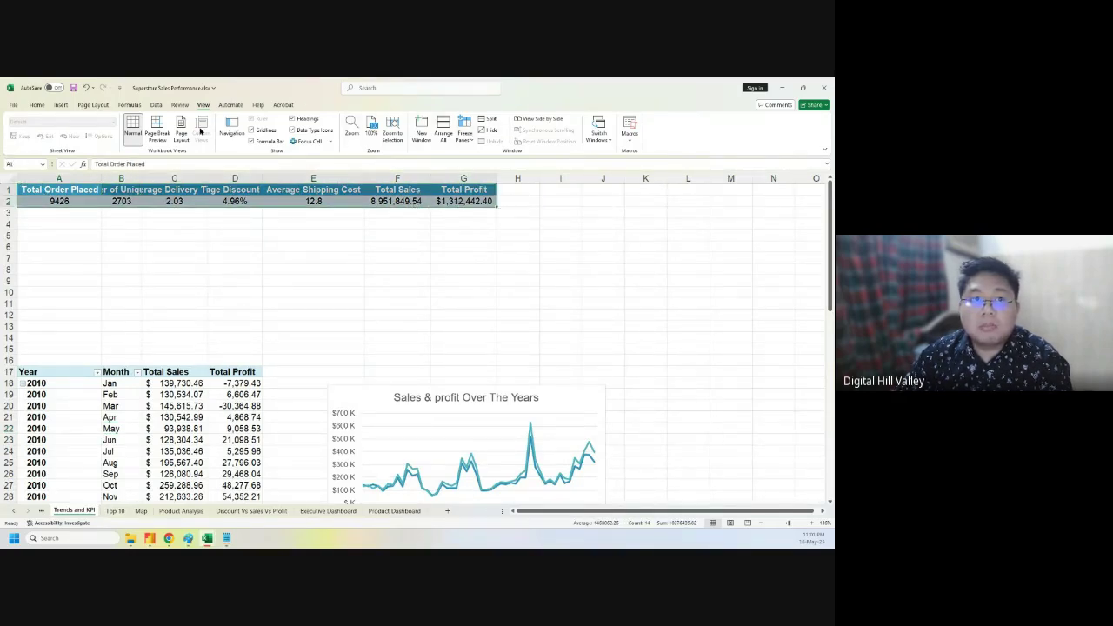
click(43, 105)
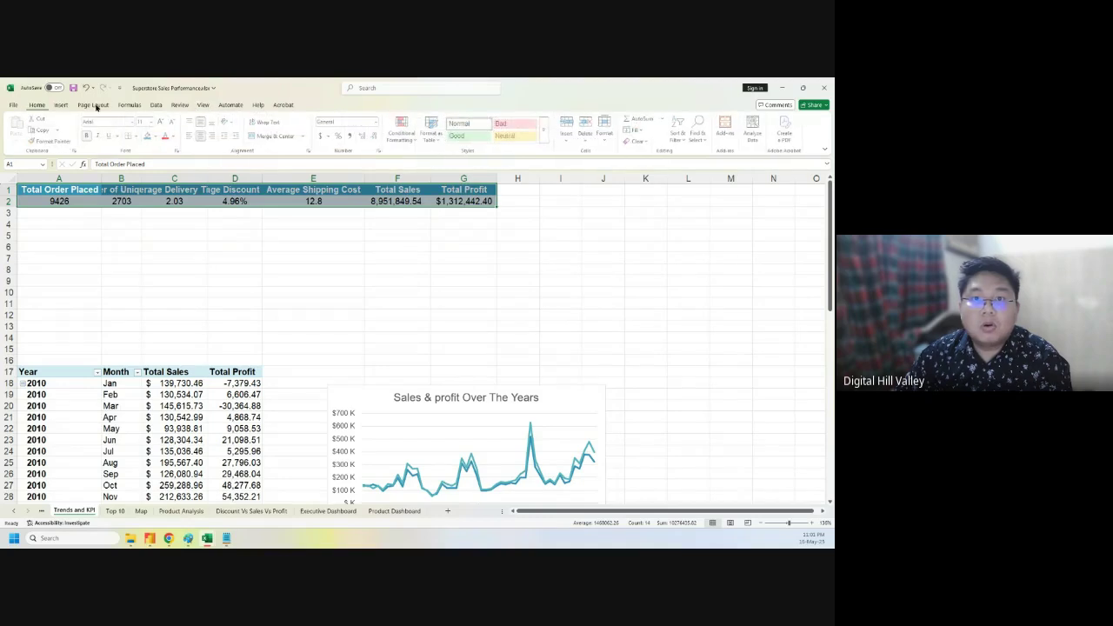
click(608, 139)
click(640, 204)
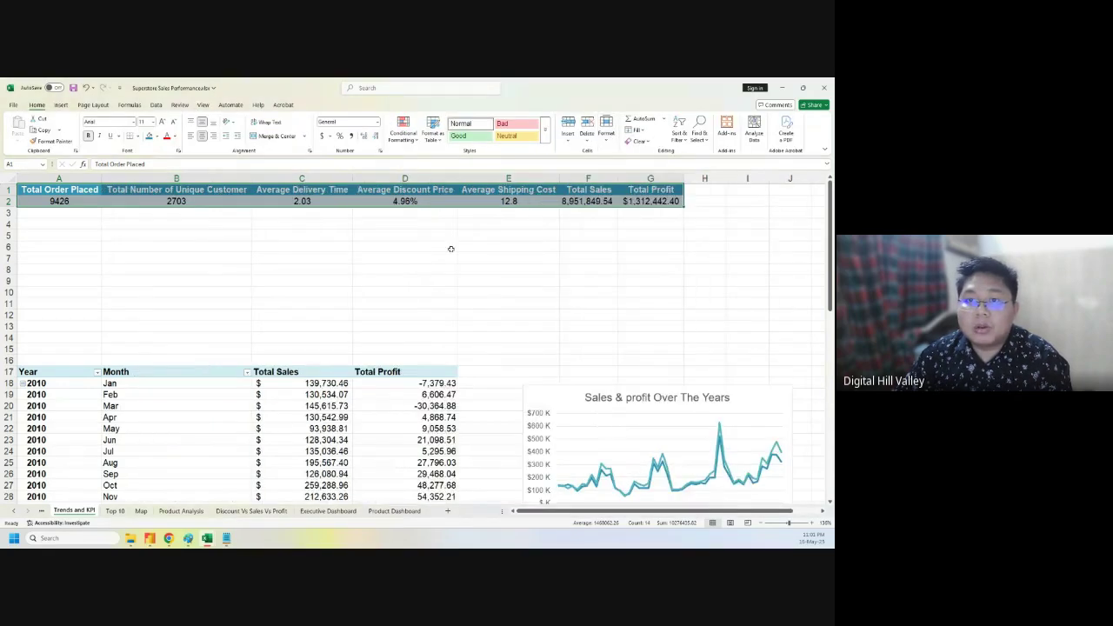
click(404, 246)
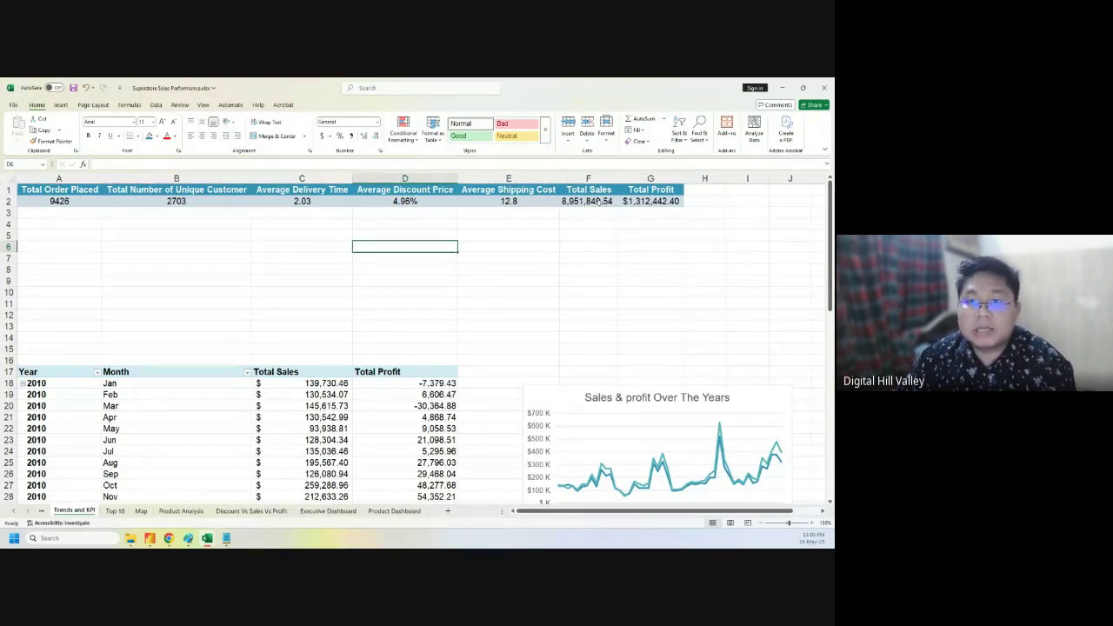
- Check the Average Delivery Time heading and value, then return to the Product Dashboard sheet
click(303, 190)
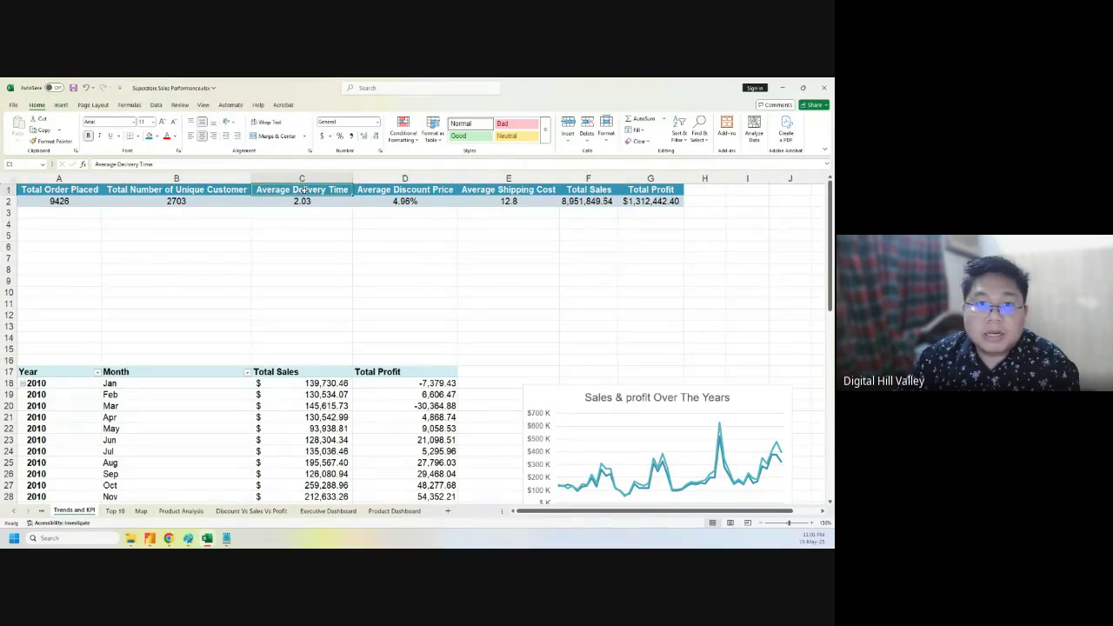
click(303, 201)
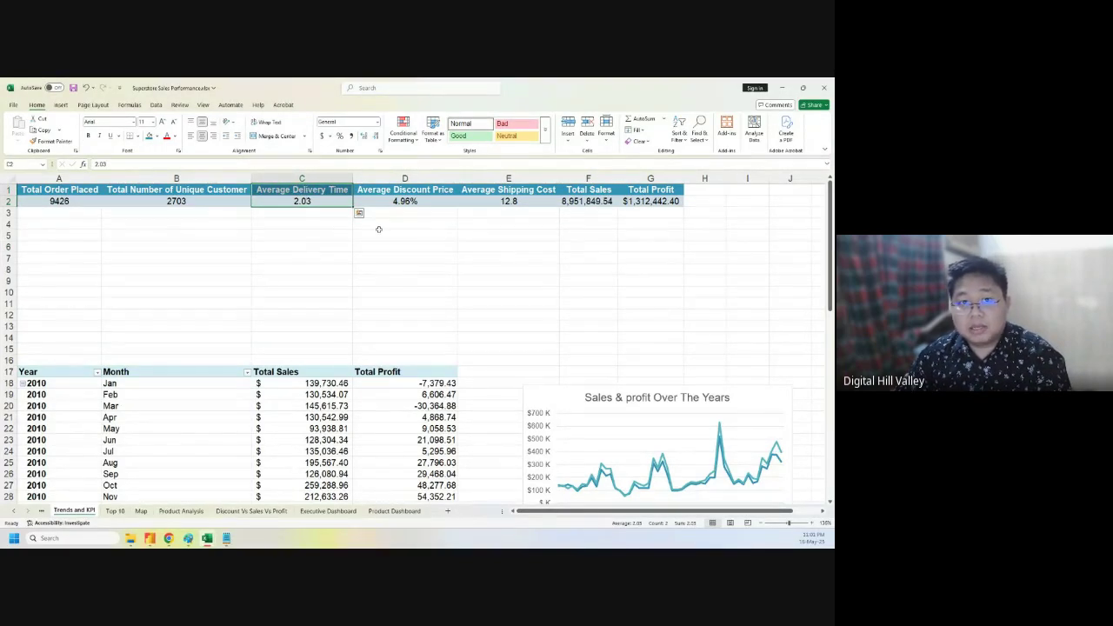
click(409, 511)
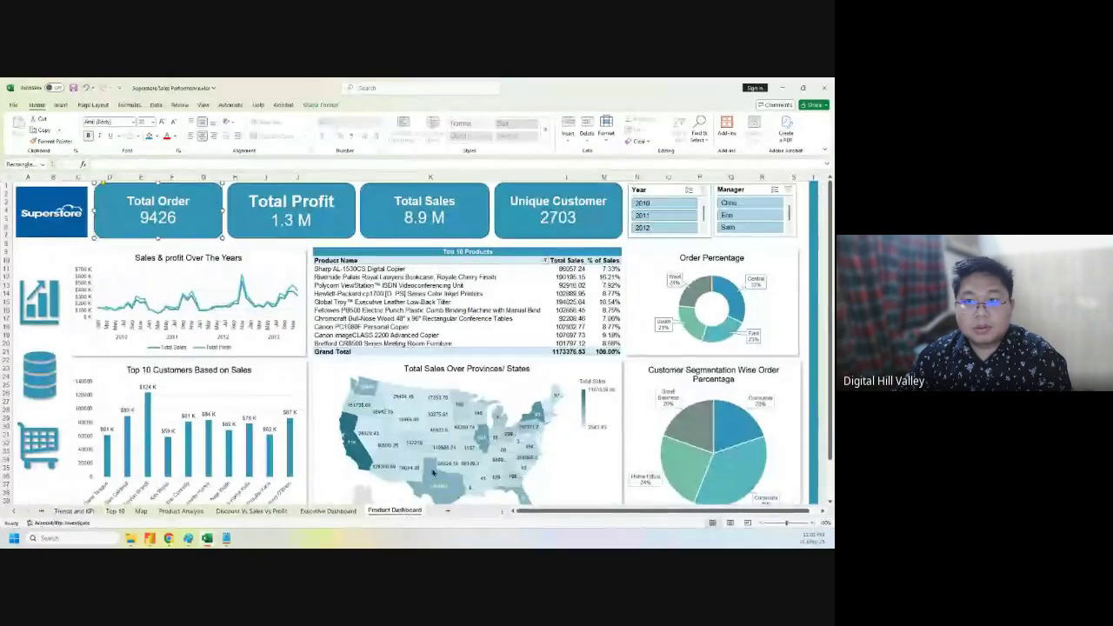
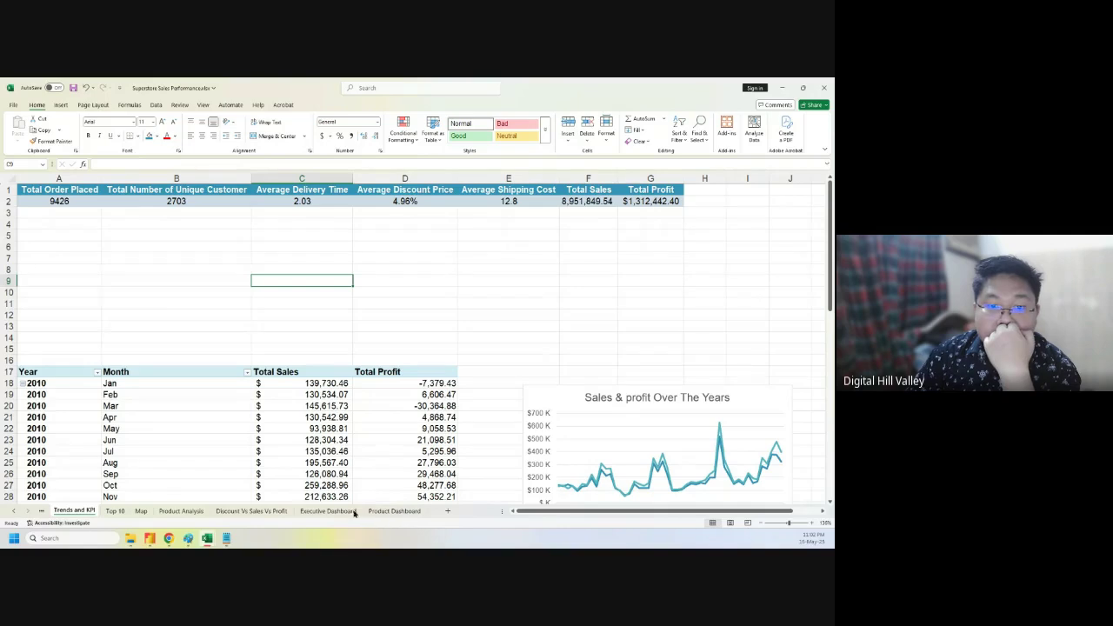
- Compare the Executive Dashboard and Trends and KPI sheets, then return to Product Dashboard
click(328, 511)
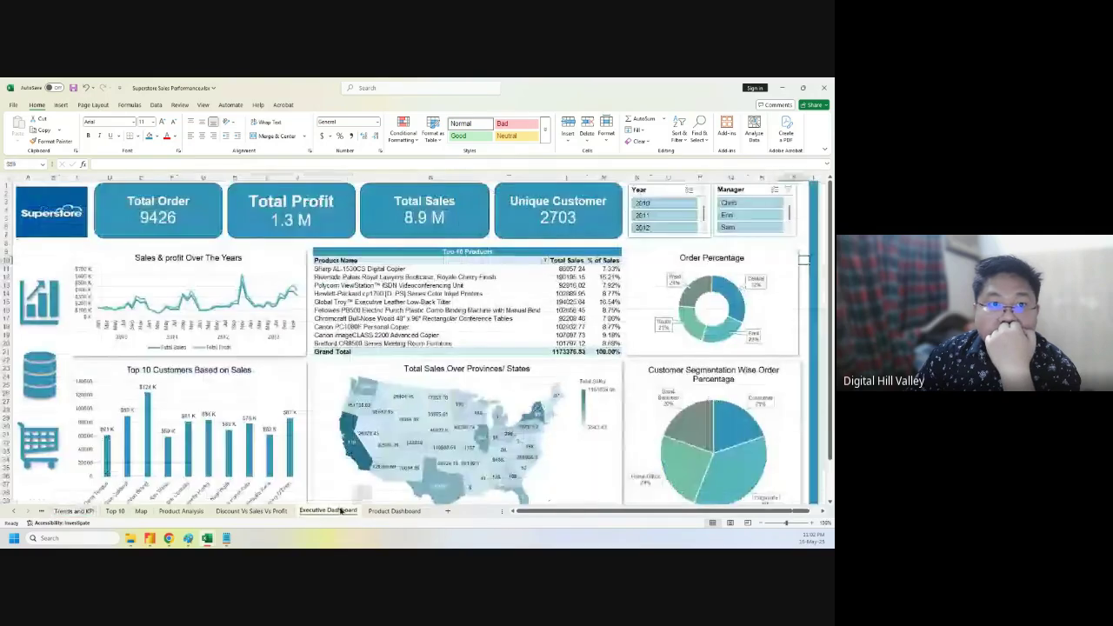
click(82, 511)
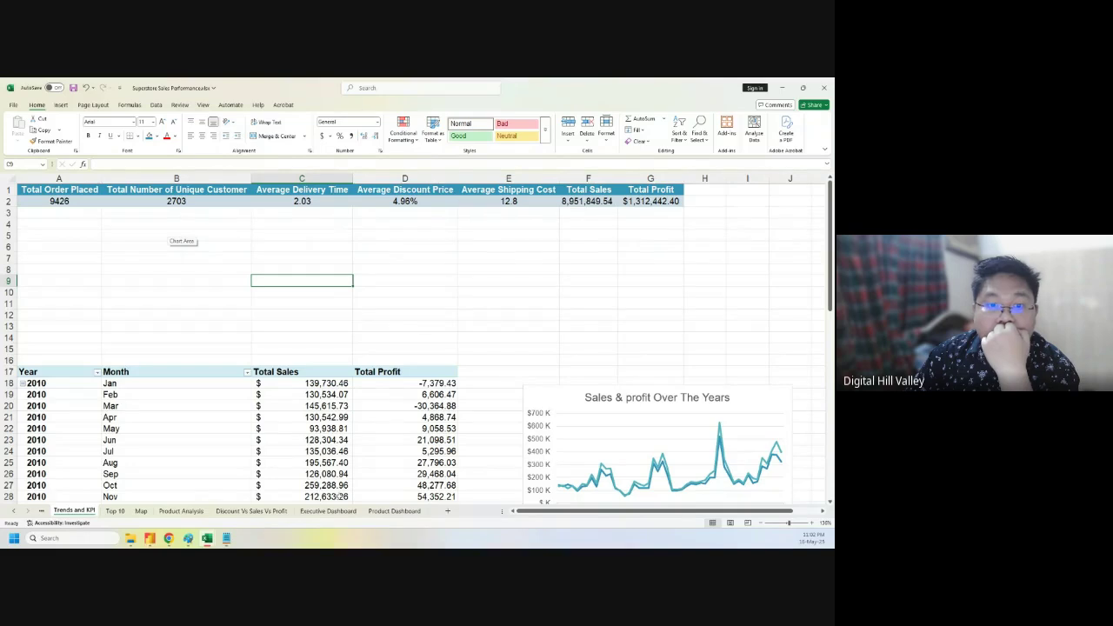
click(394, 512)
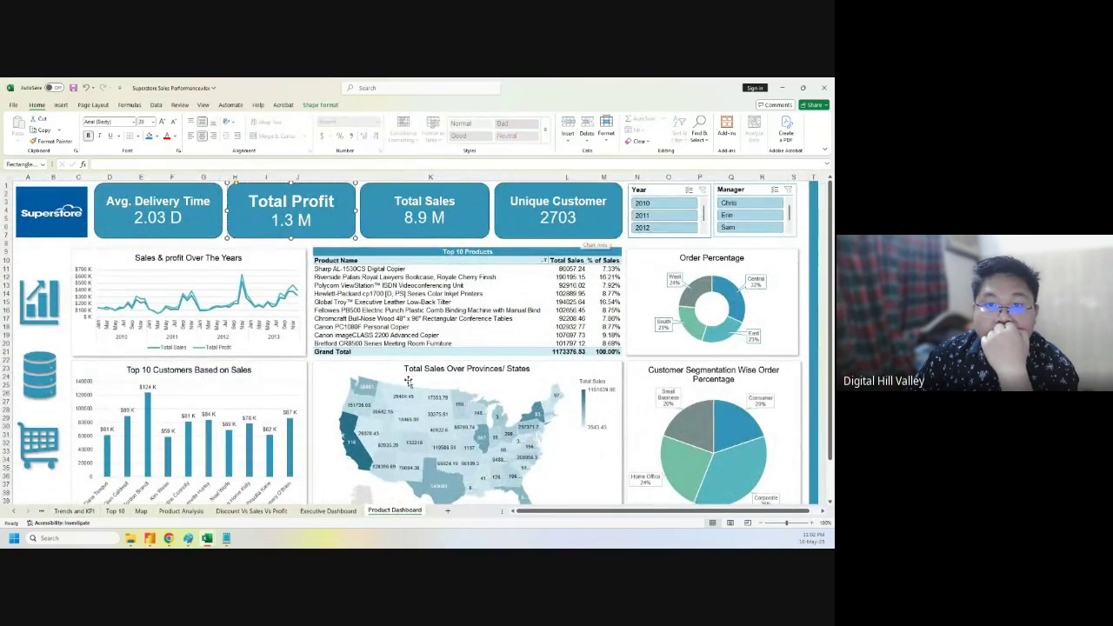
- Retitle the Total Profit card 'Avg. Discount Price' and adjust its font size to fit
click(74, 511)
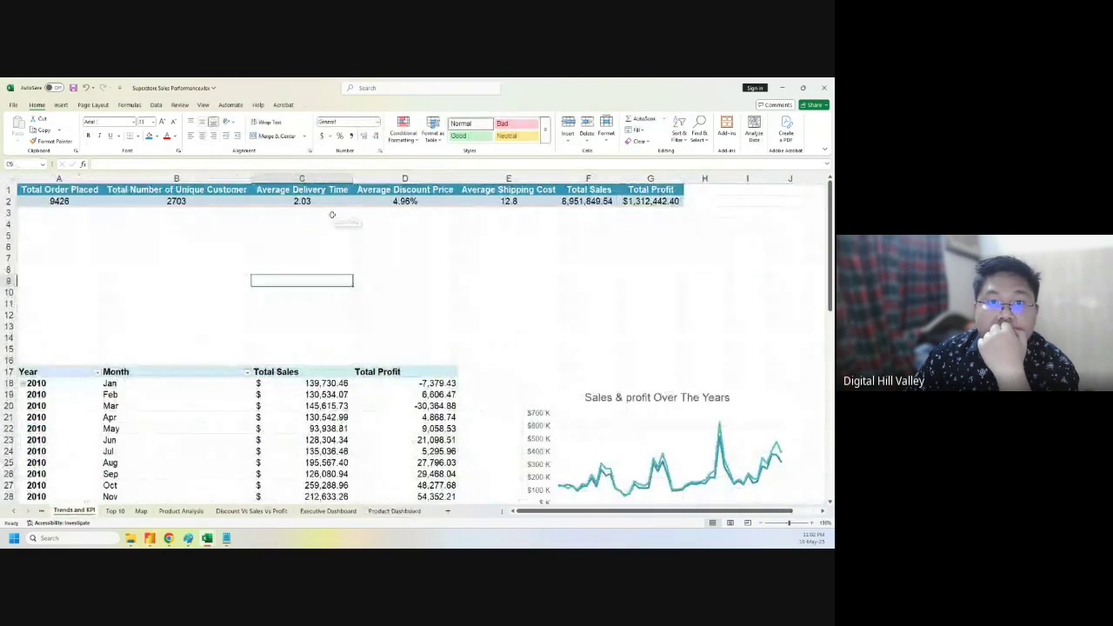
click(424, 190)
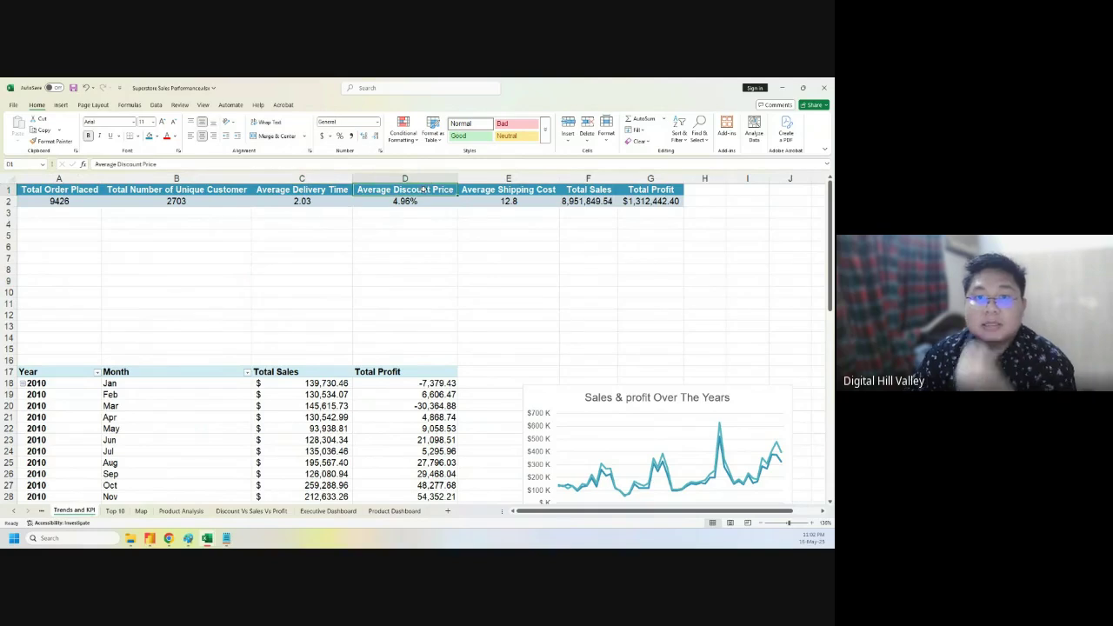
click(394, 511)
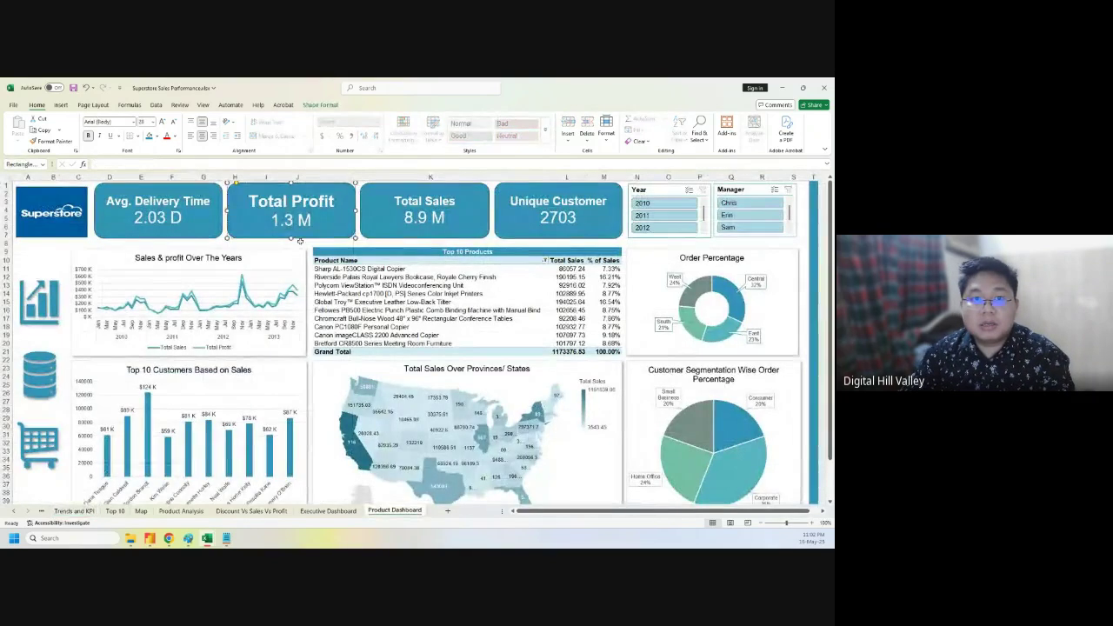
drag(250, 201, 335, 202)
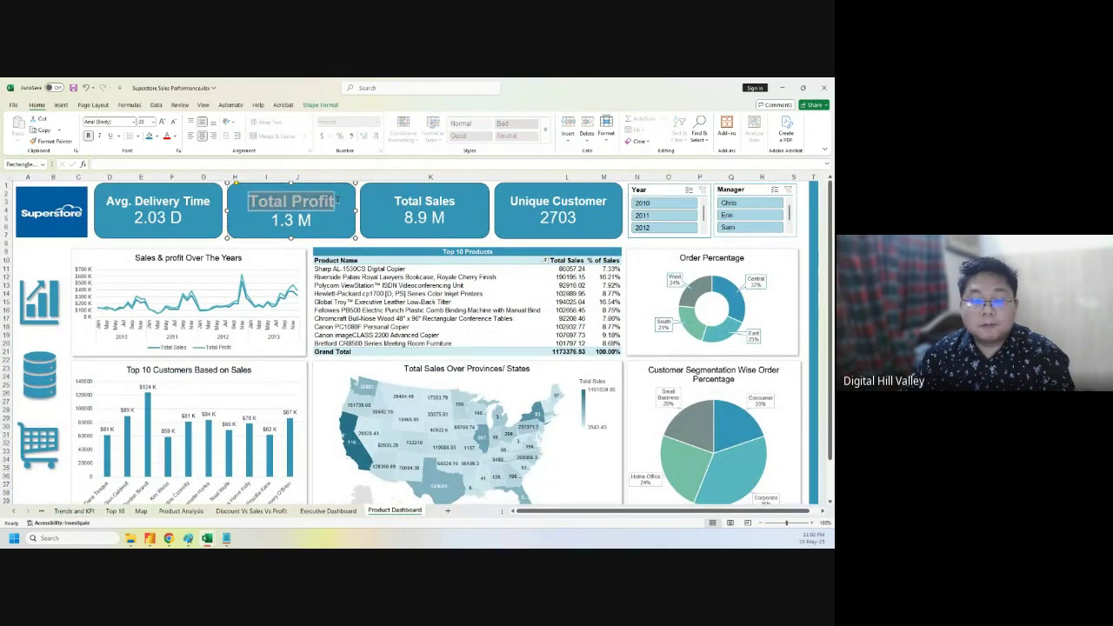
text(Av)
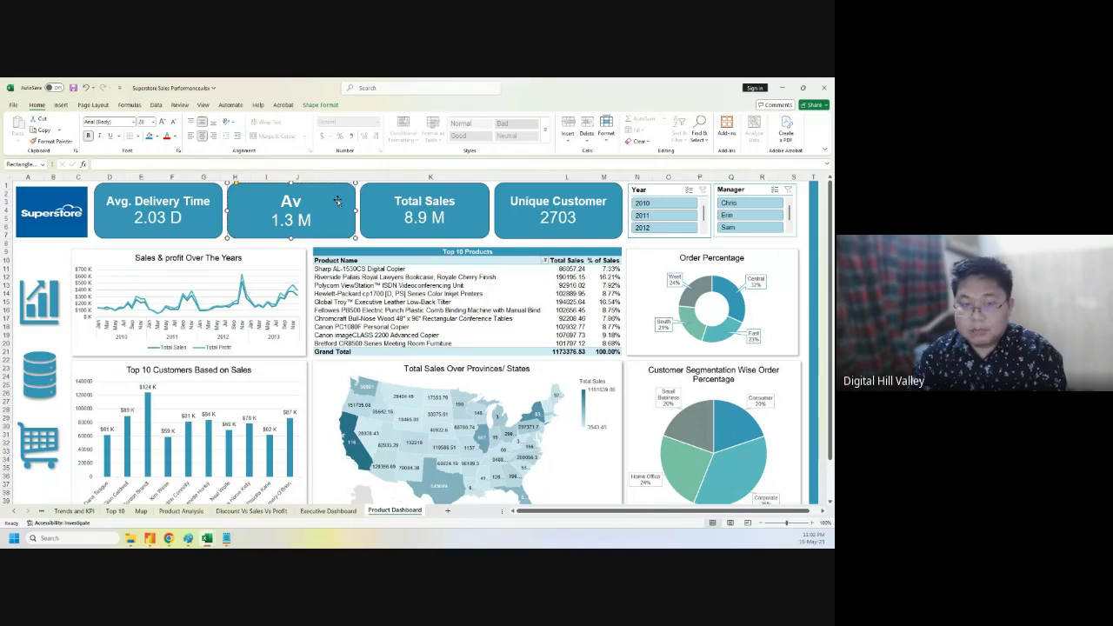
text(g. Dis)
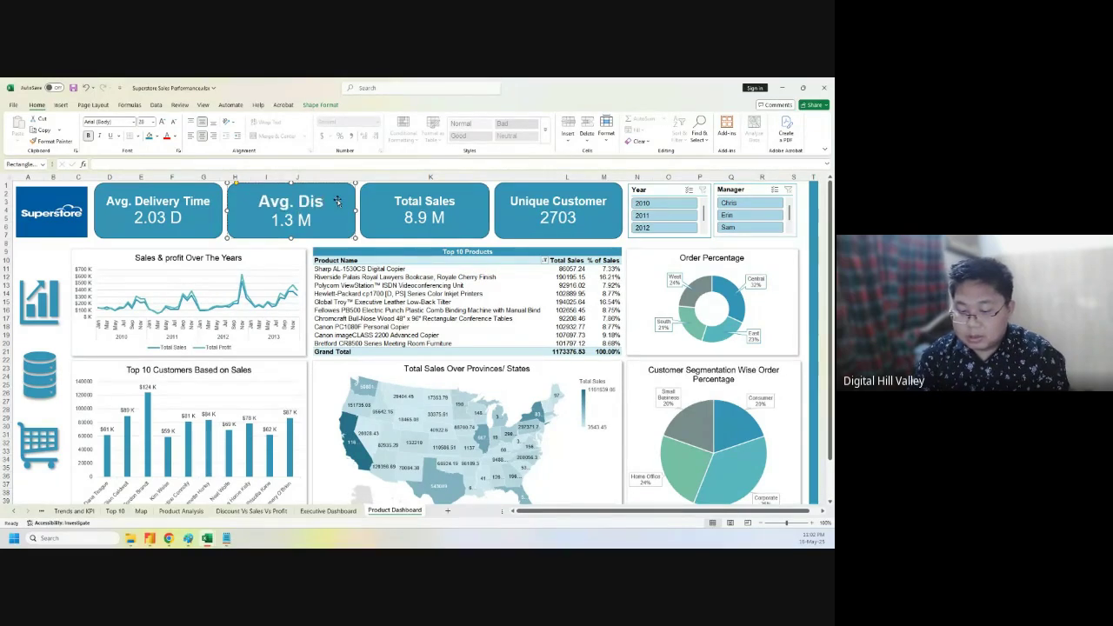
text(count Price)
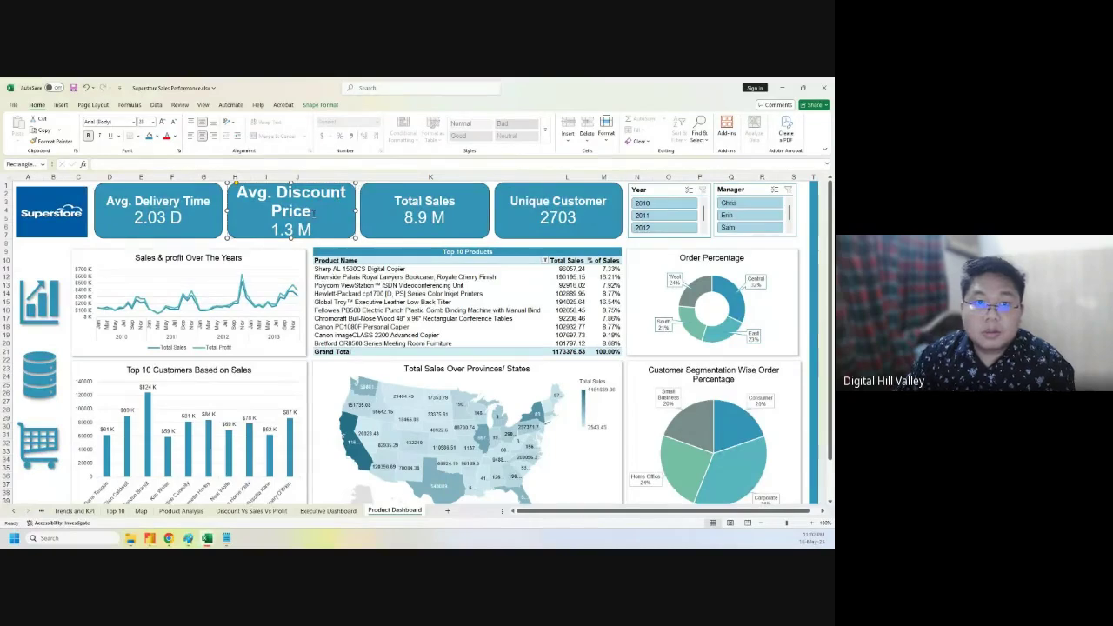
drag(311, 213, 236, 189)
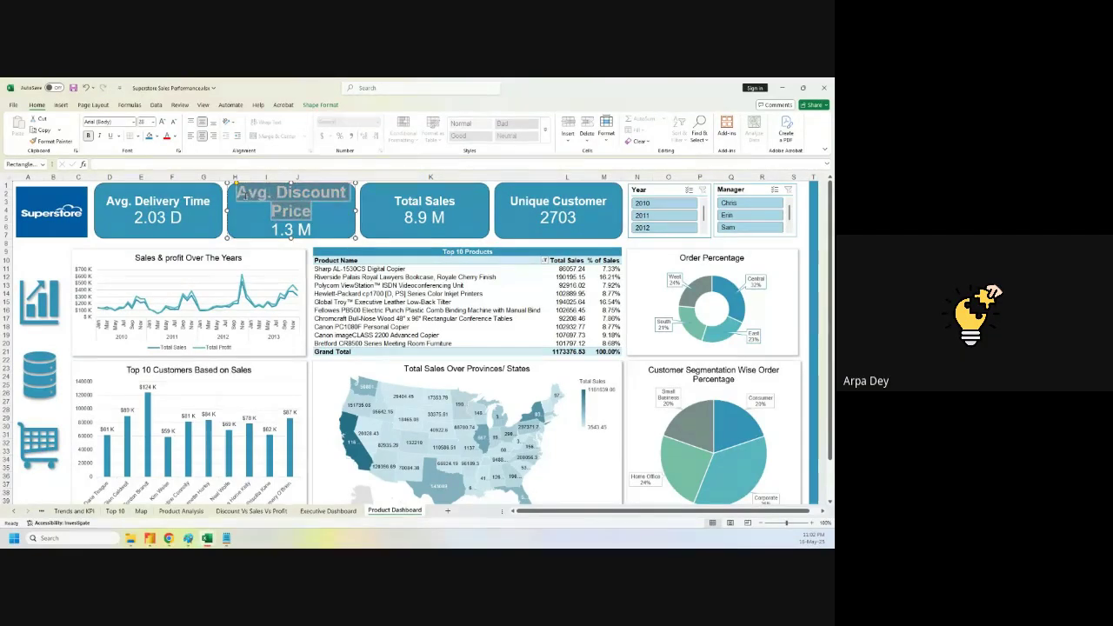
click(172, 123)
click(171, 122)
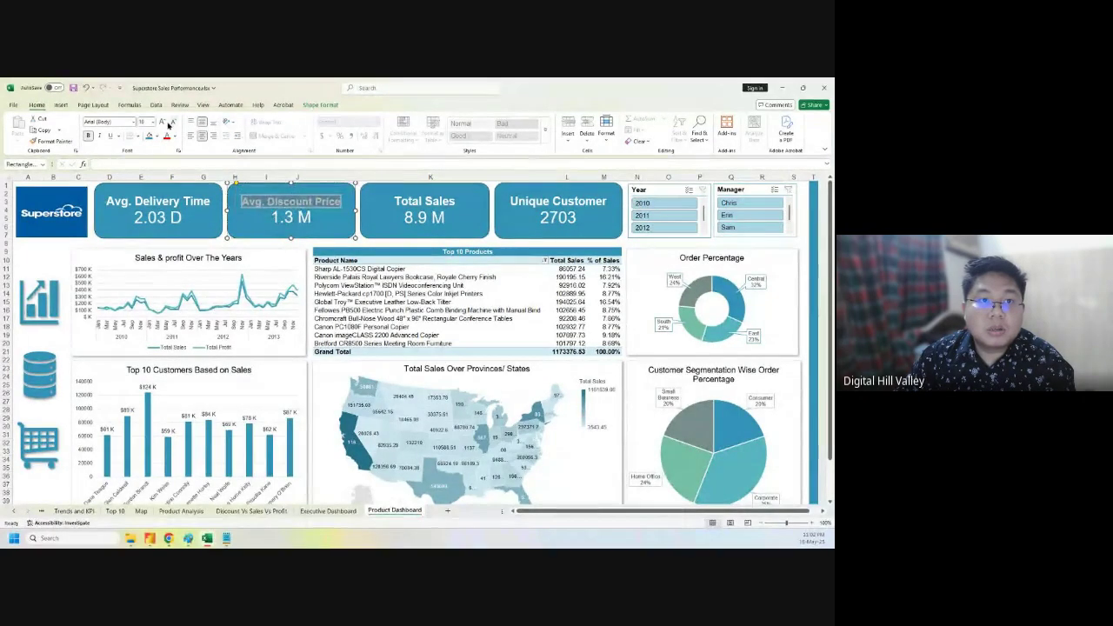
click(164, 122)
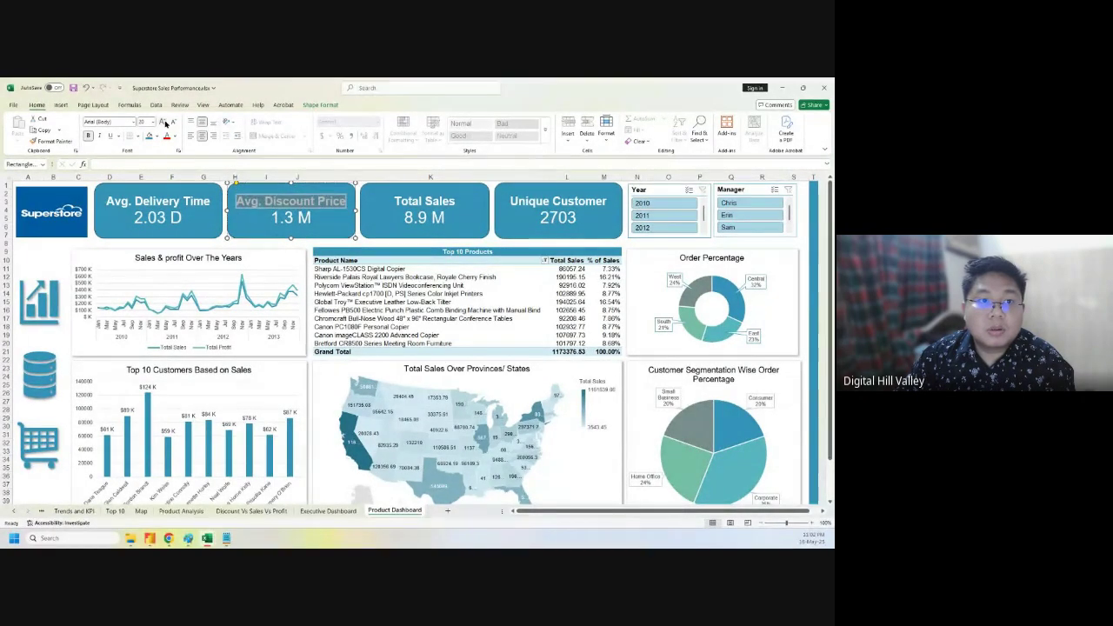
click(275, 221)
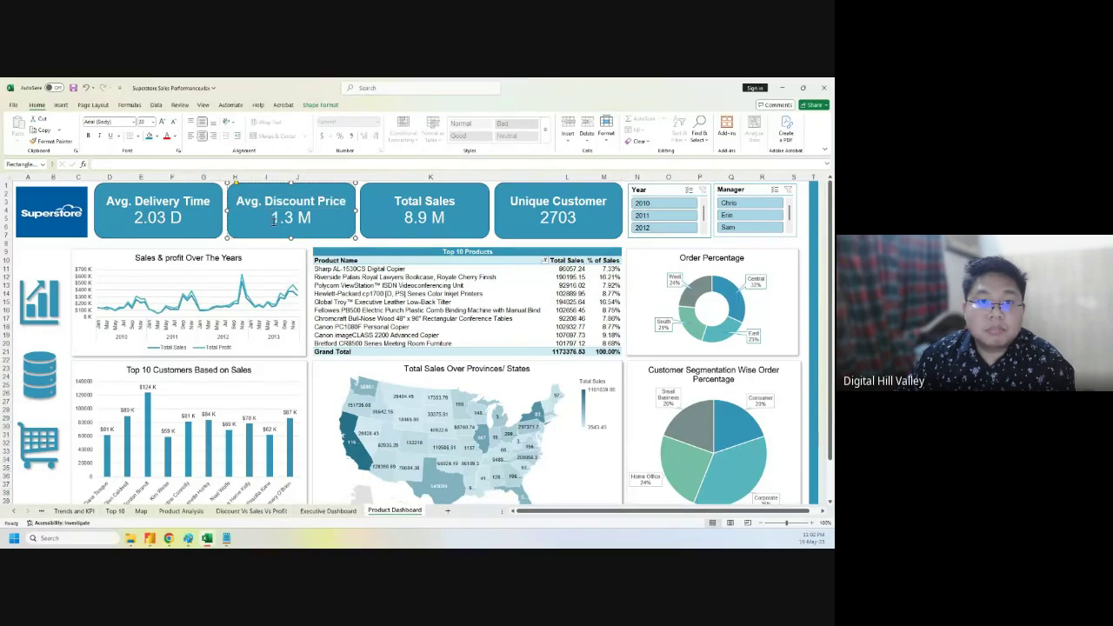
- Enter 4.96% as the card's value, then look up the Average Shipping Cost header
click(76, 510)
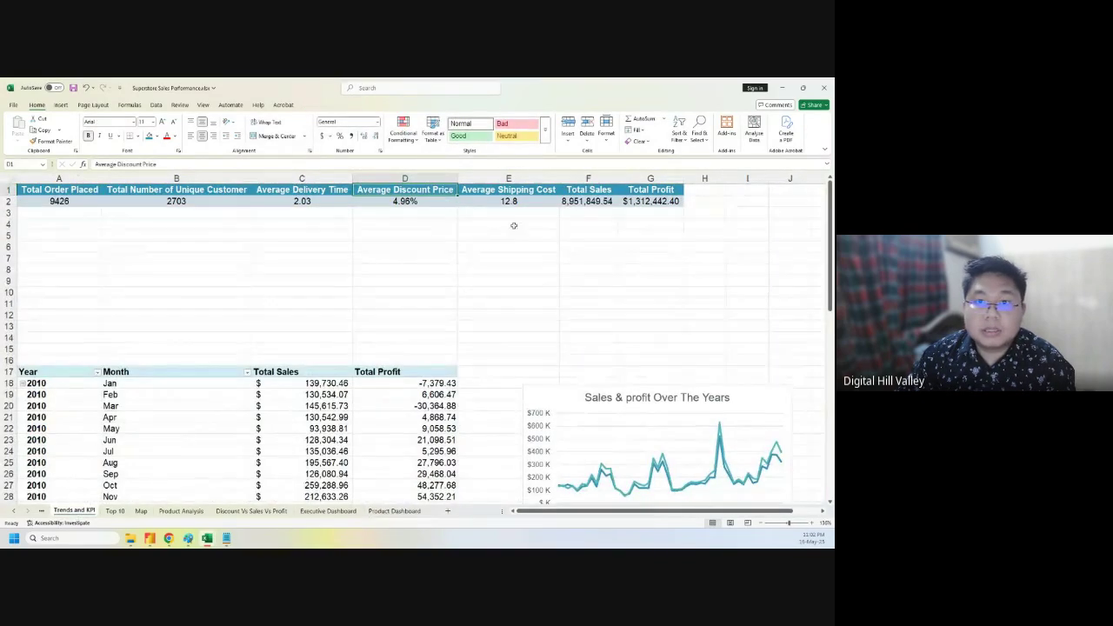
click(394, 510)
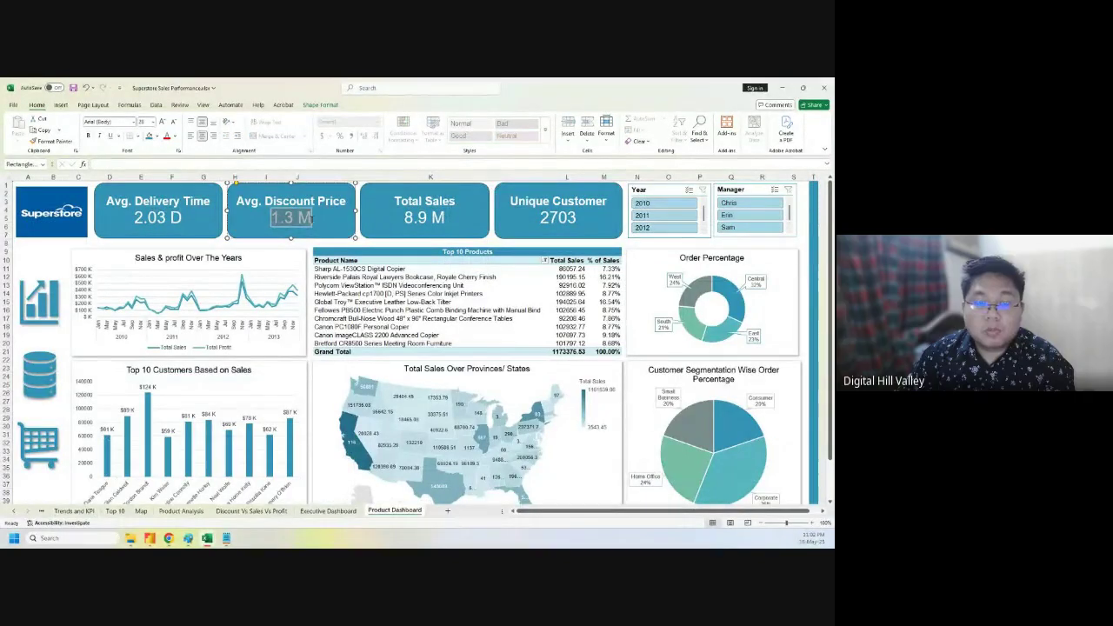
text(4.96%)
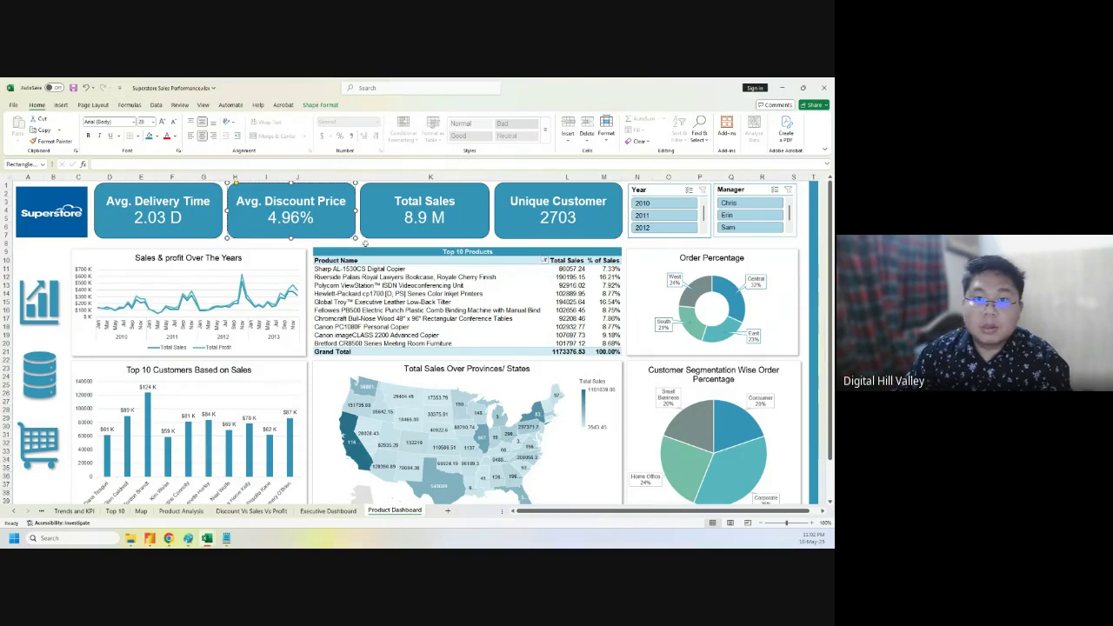
click(74, 510)
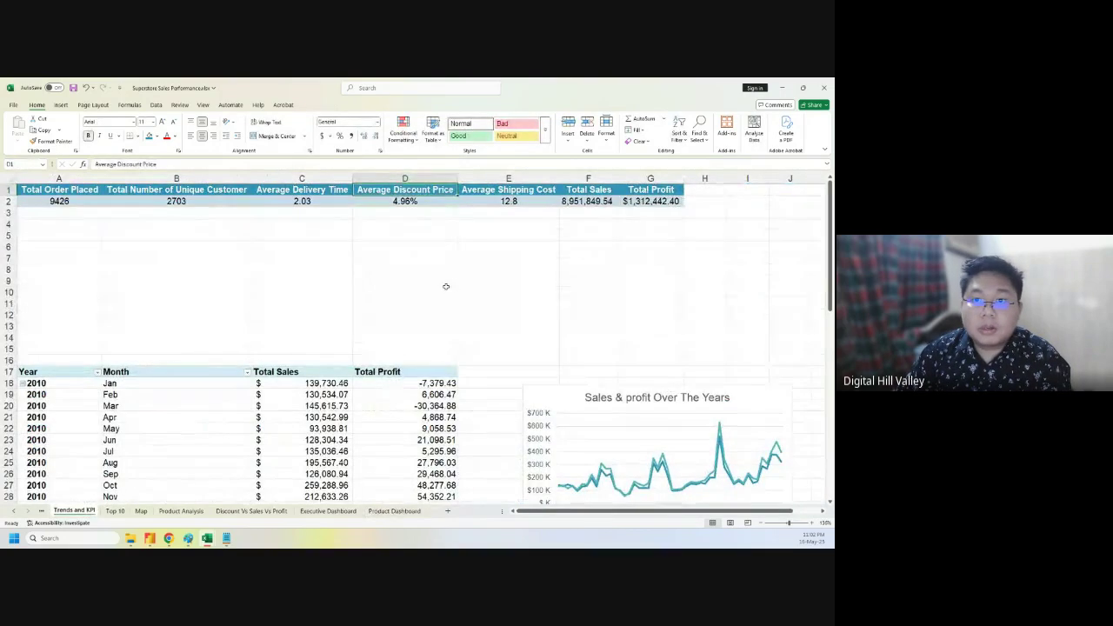
click(445, 288)
click(534, 188)
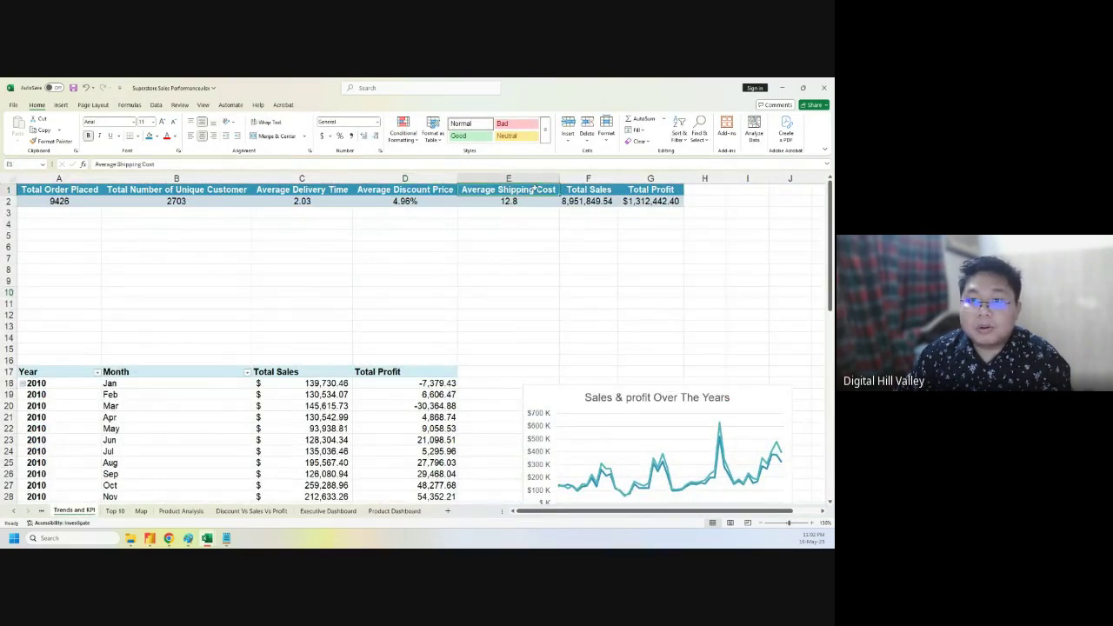
click(394, 511)
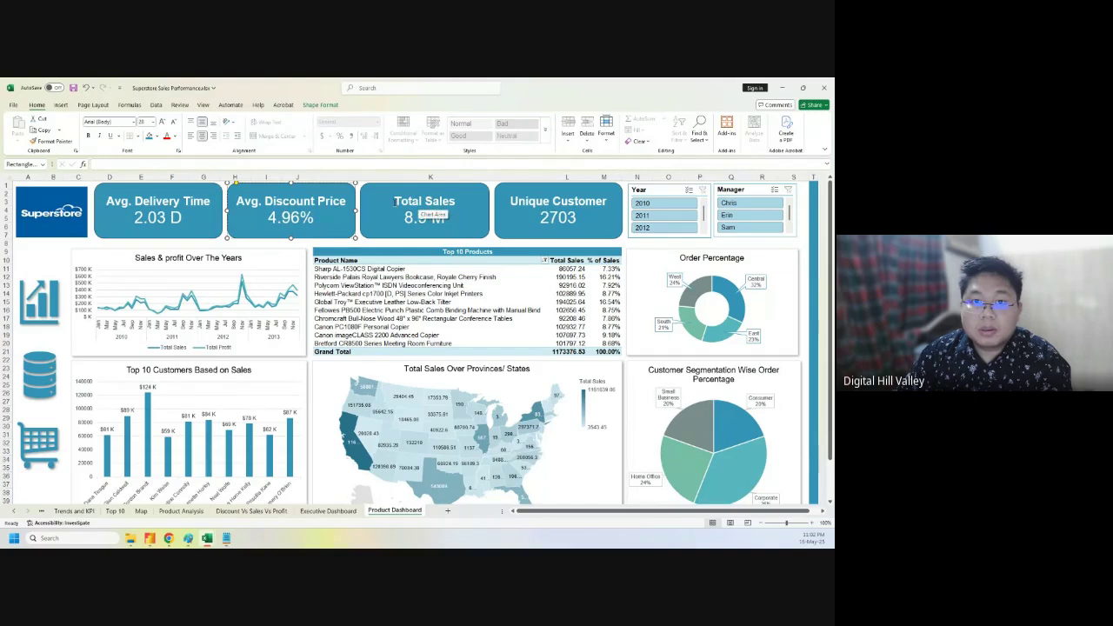
- Retitle the Total Sales card 'Avg. Shipping Cost' and replace its value with 12.8
triple_click(423, 202)
text(A)
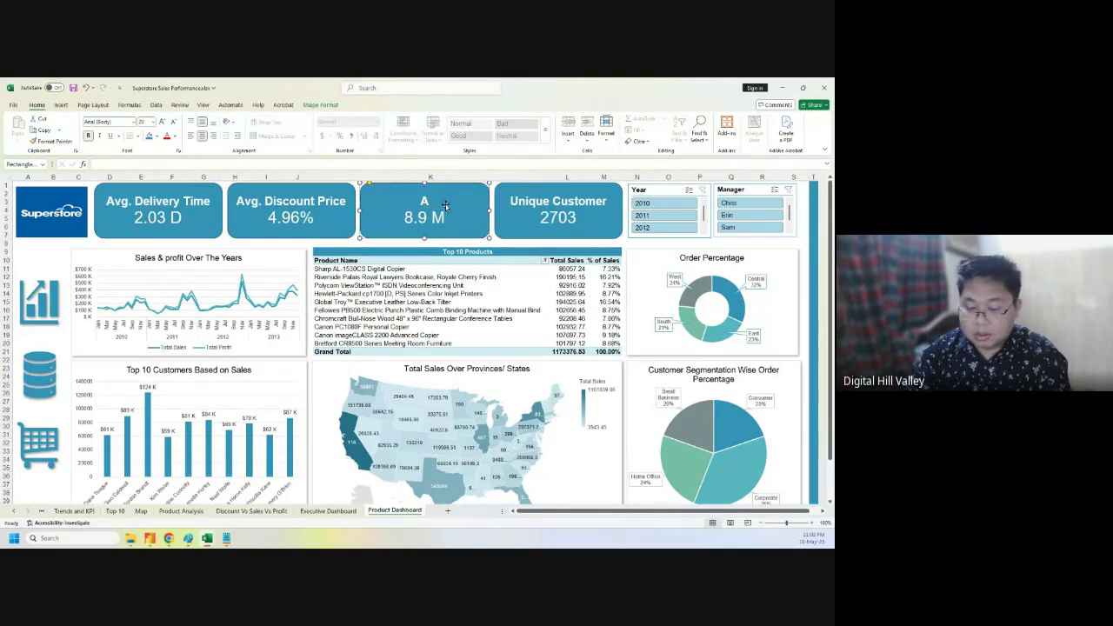
text(vg.)
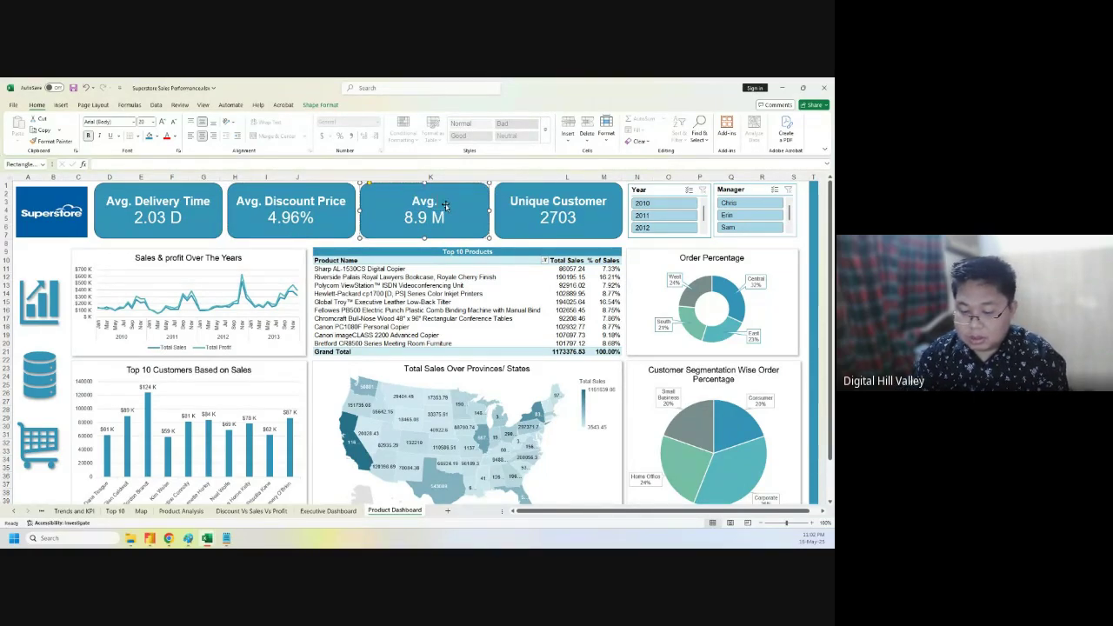
text( Shipping Cost)
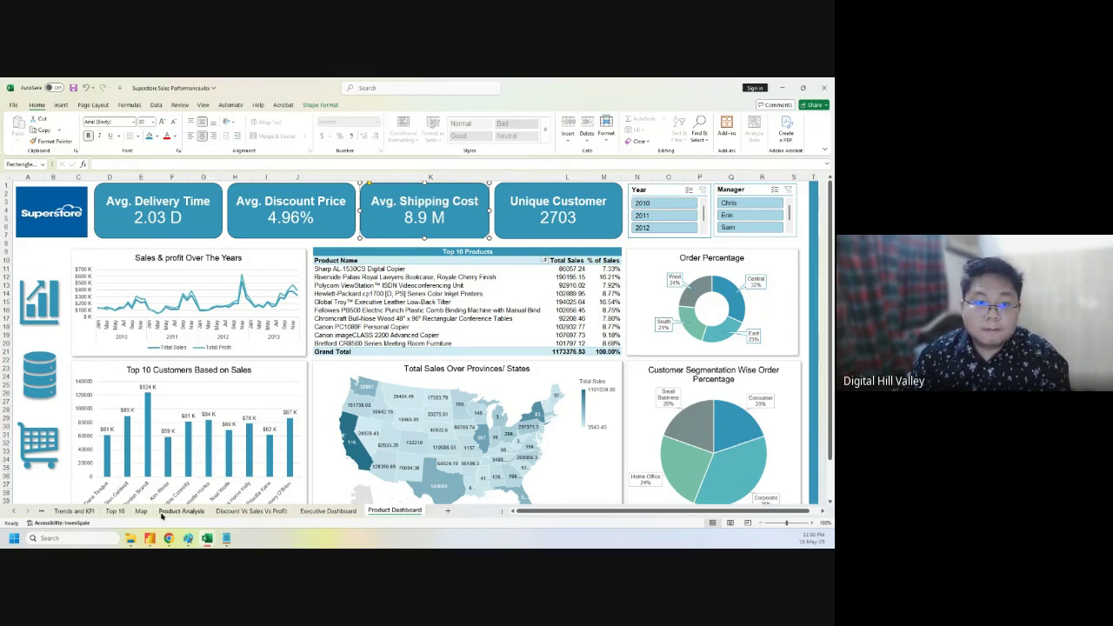
click(75, 511)
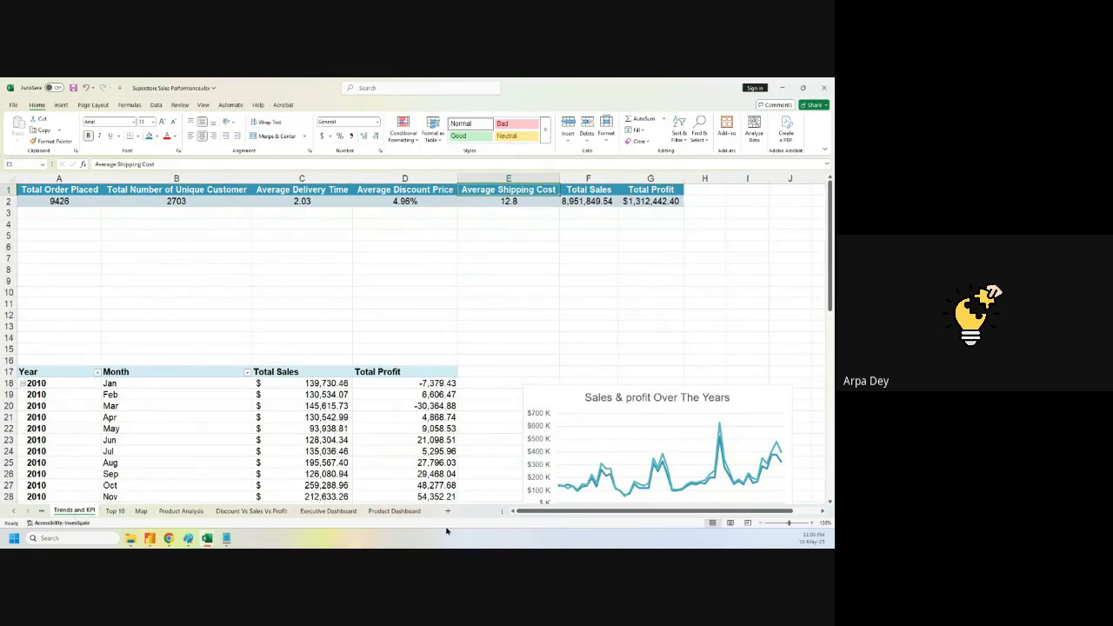
click(391, 511)
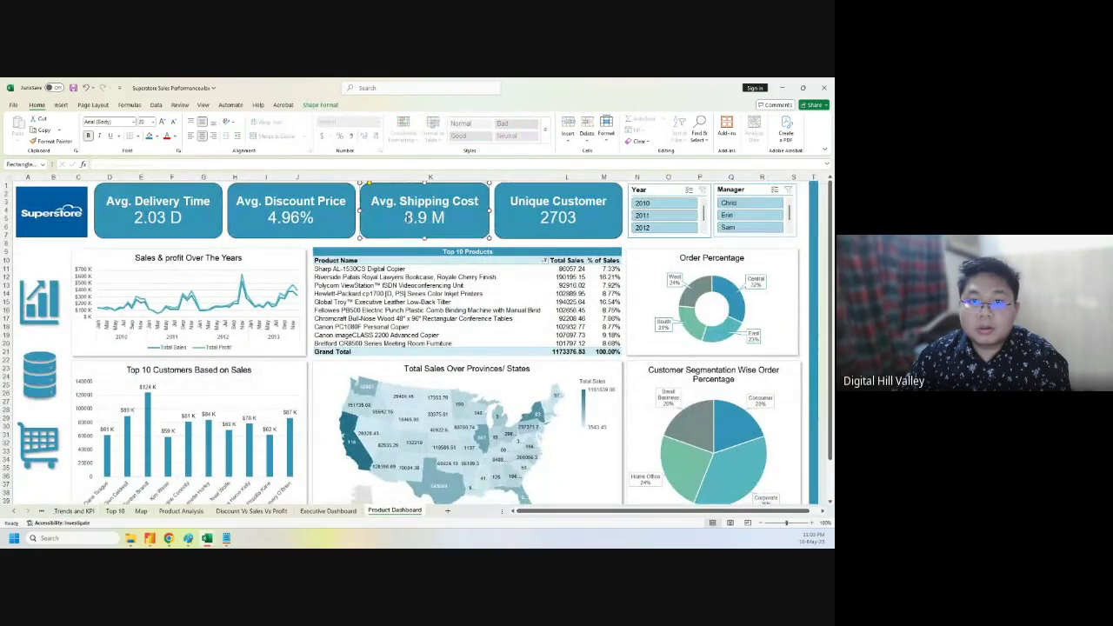
drag(407, 217, 441, 220)
key(BackSpace)
text(12.)
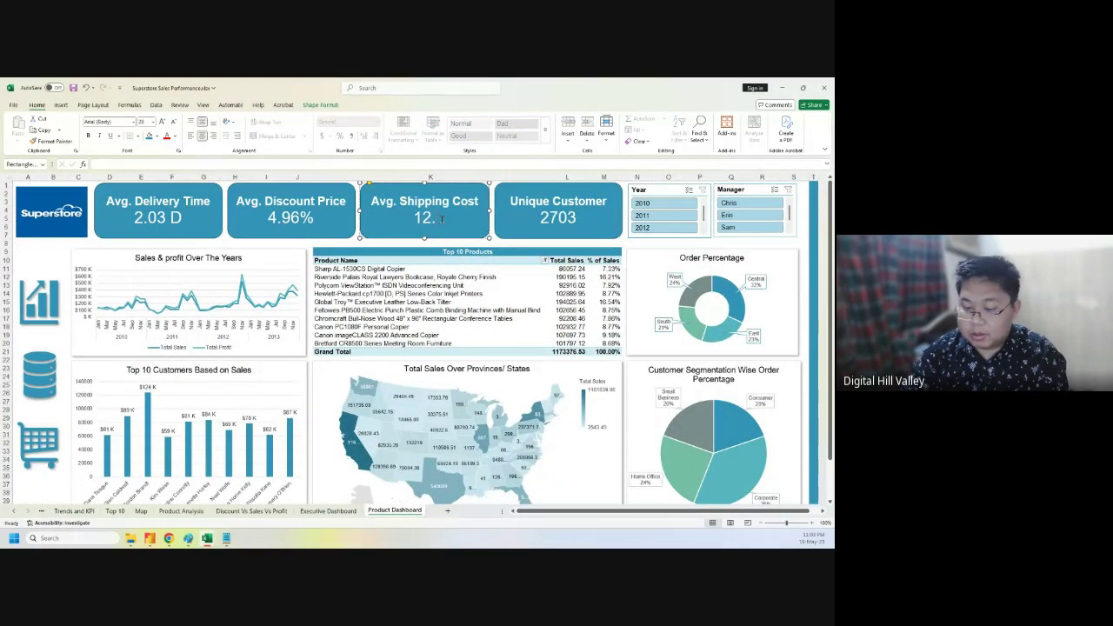
text(8)
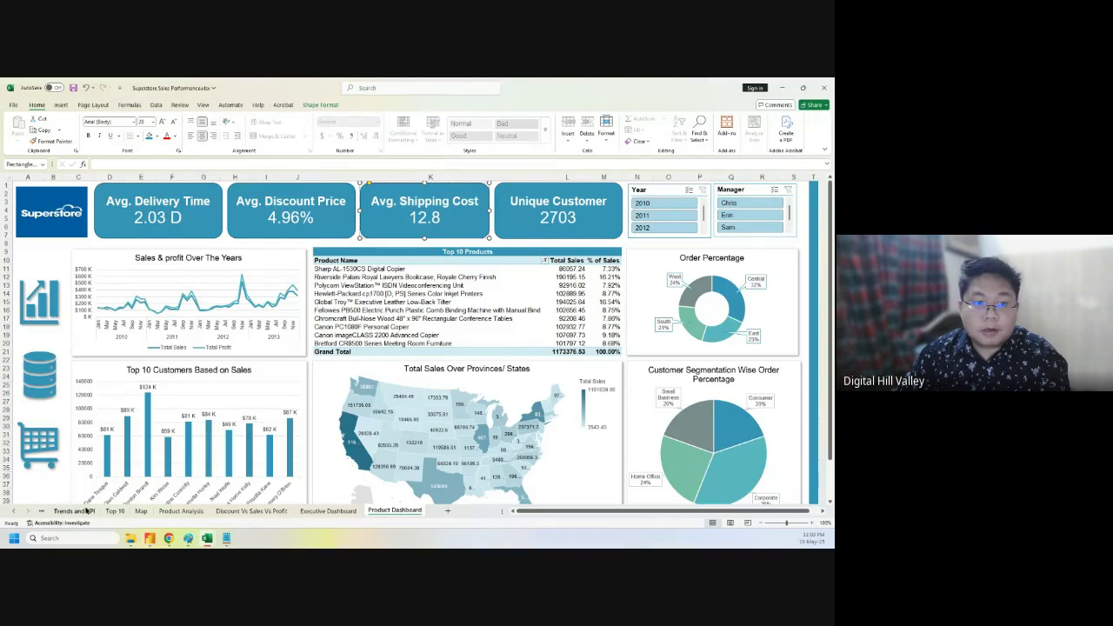
click(73, 510)
click(522, 287)
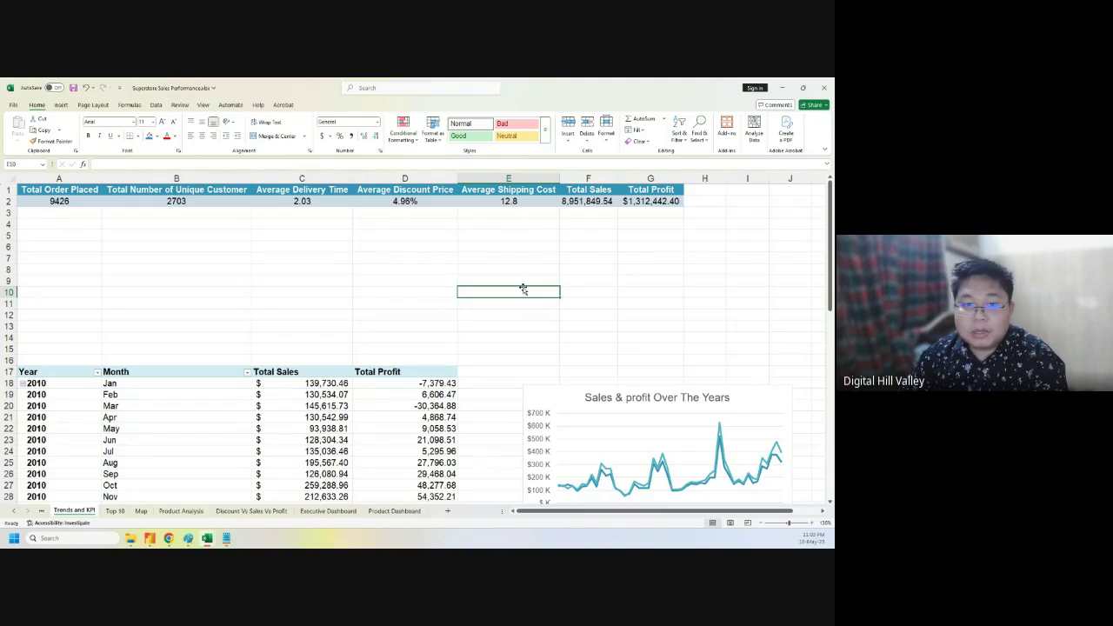
- Browse back through the sheet tabs to the Orders Table sheet
click(46, 511)
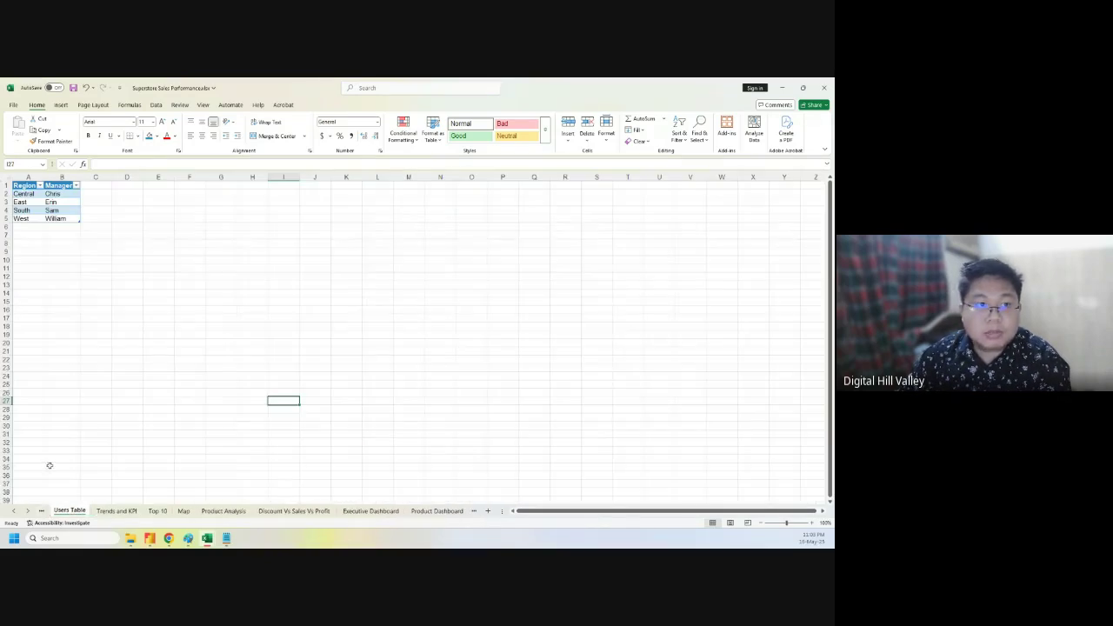
click(48, 513)
click(47, 514)
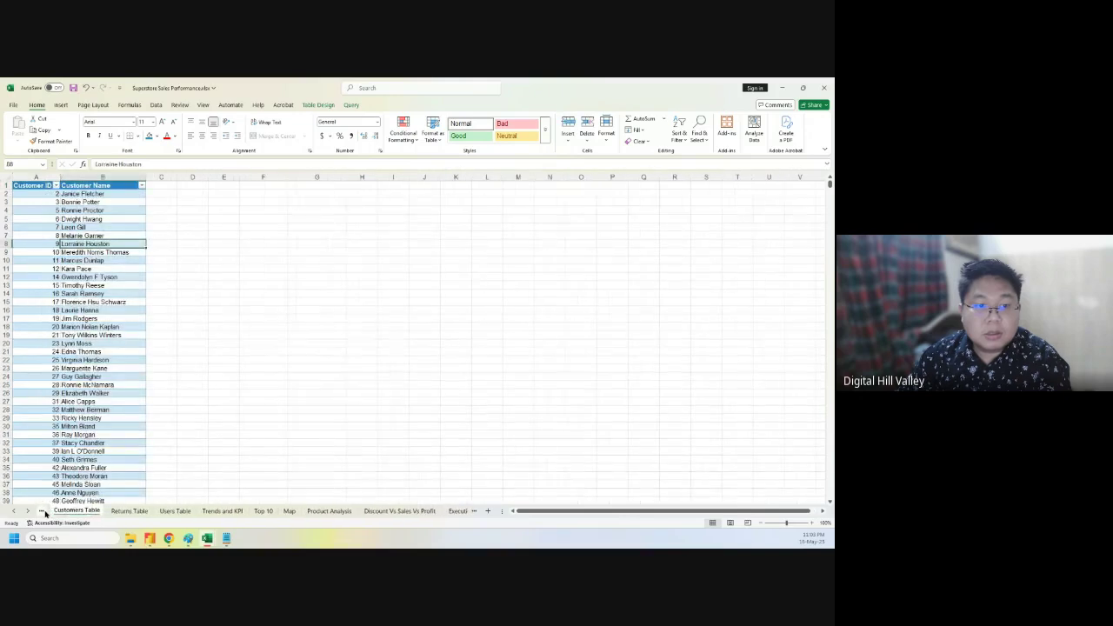
click(46, 514)
click(46, 513)
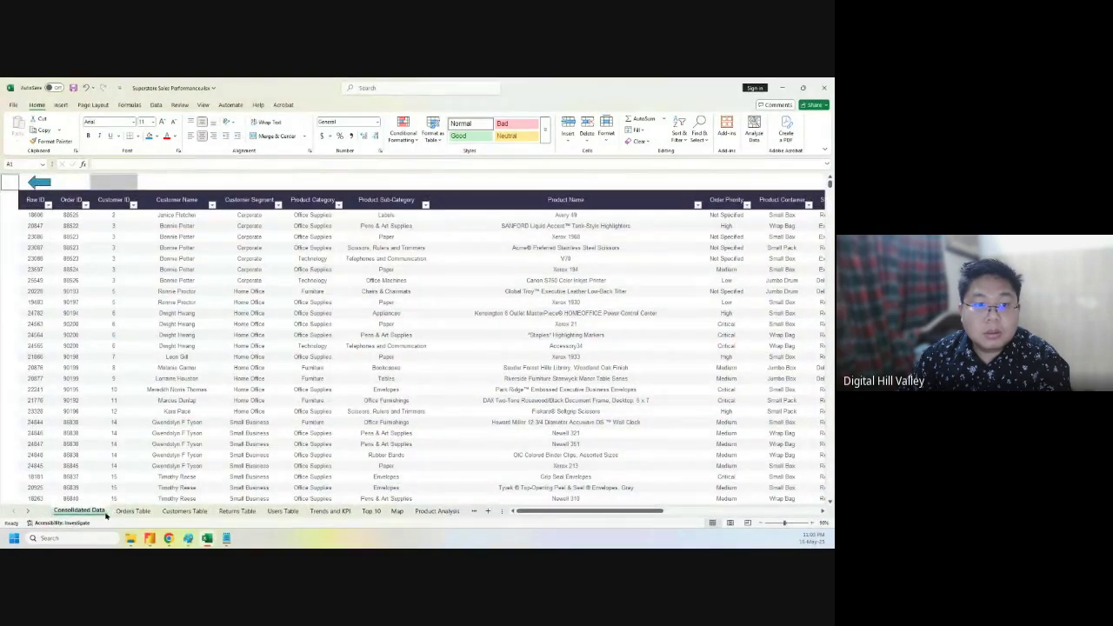
click(132, 511)
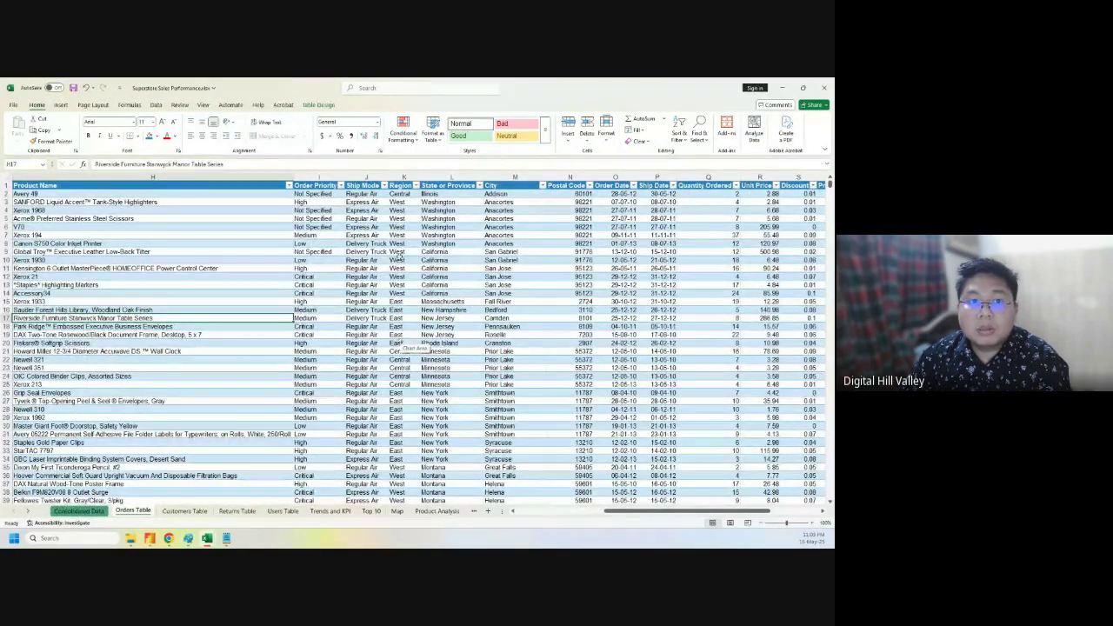
- Try summarizing the Orders table into a PivotTable at Trends and KPI!A8, which fails
click(393, 249)
click(320, 105)
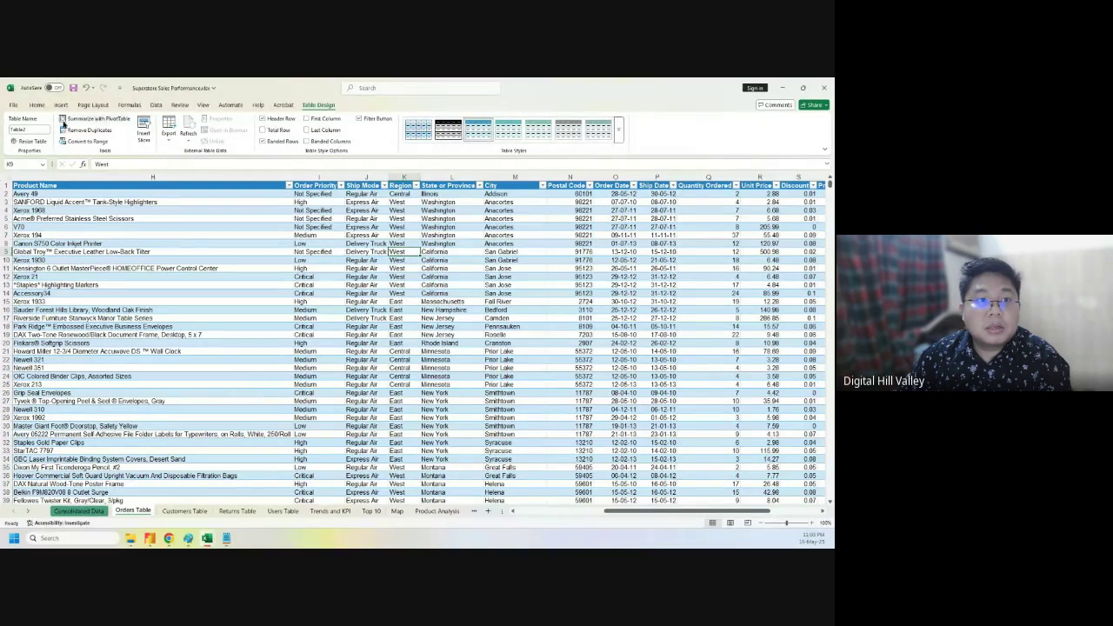
click(87, 120)
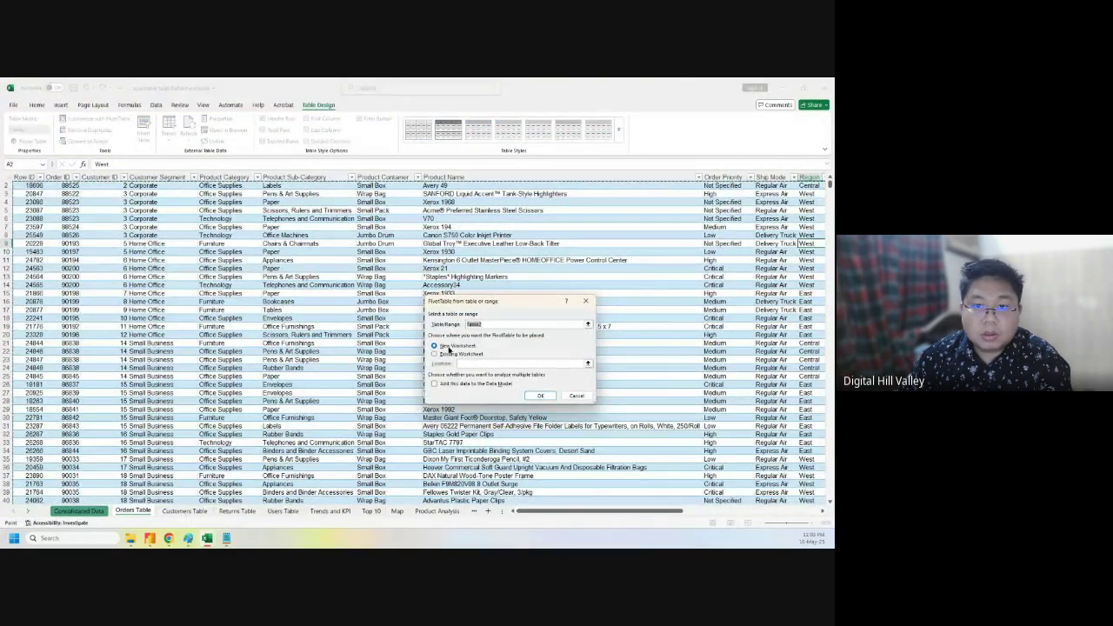
click(439, 355)
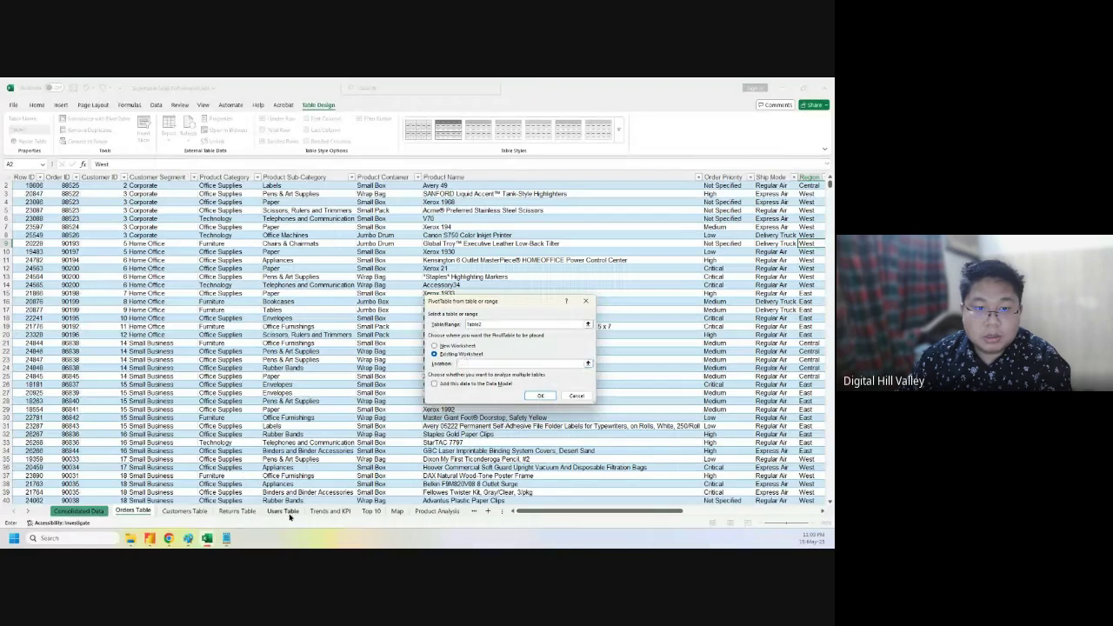
click(330, 511)
click(59, 269)
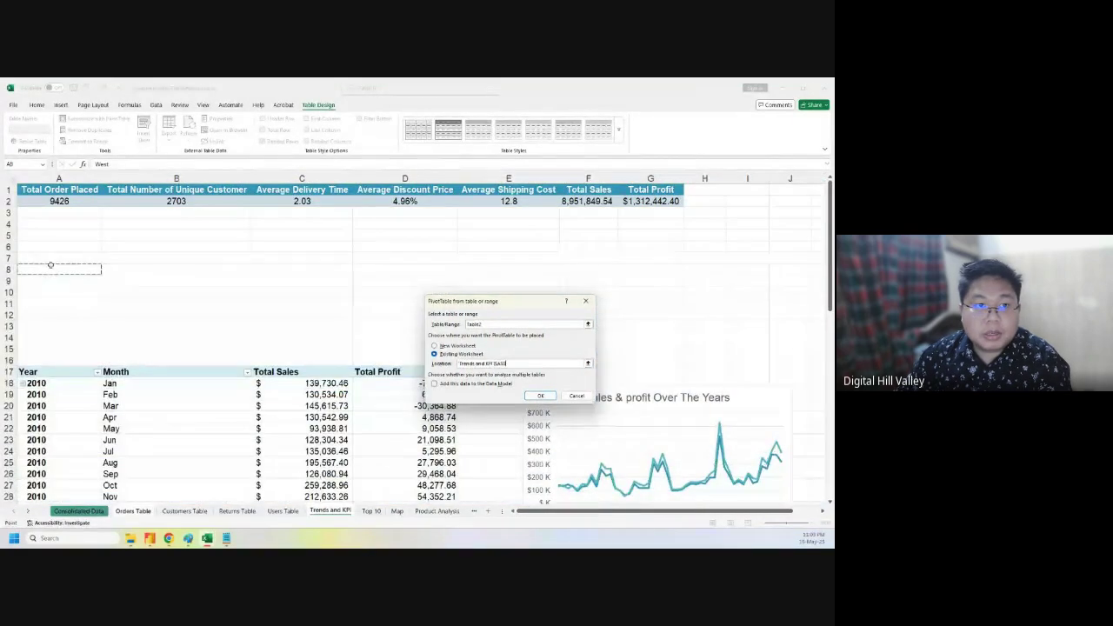
click(539, 396)
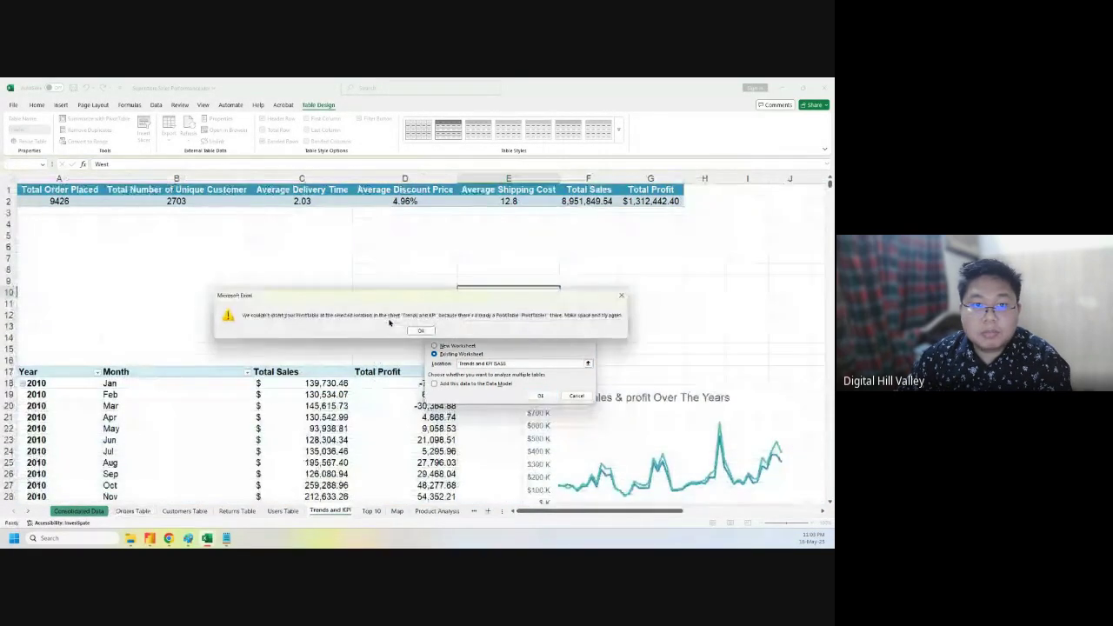
click(621, 295)
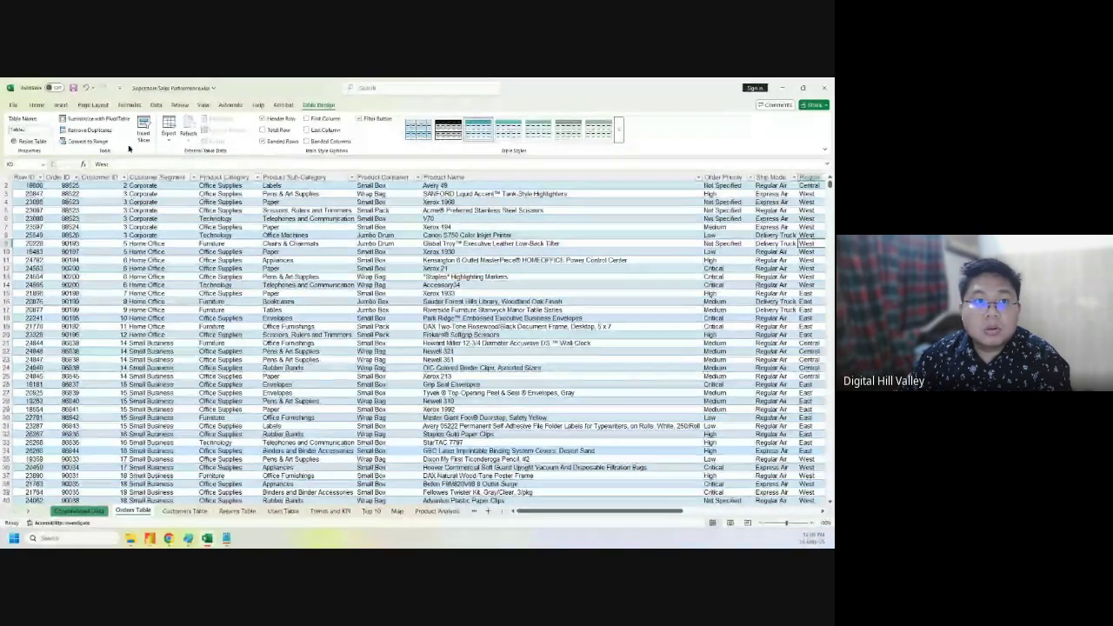
- Create the PivotTable from the Orders table at Trends and KPI!A82
click(98, 119)
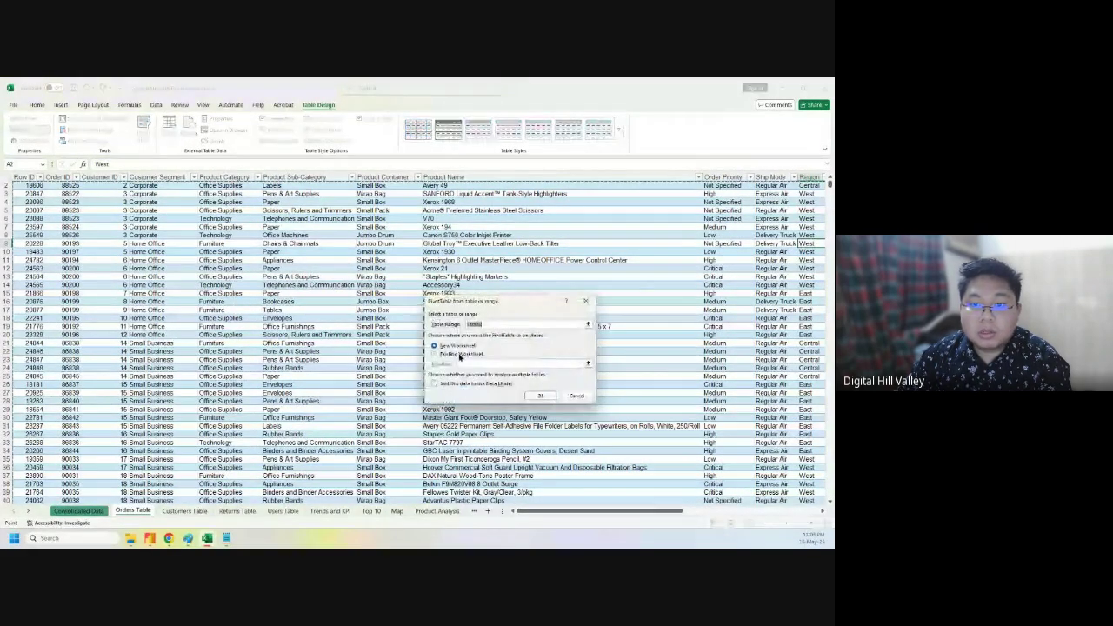
click(462, 353)
click(464, 362)
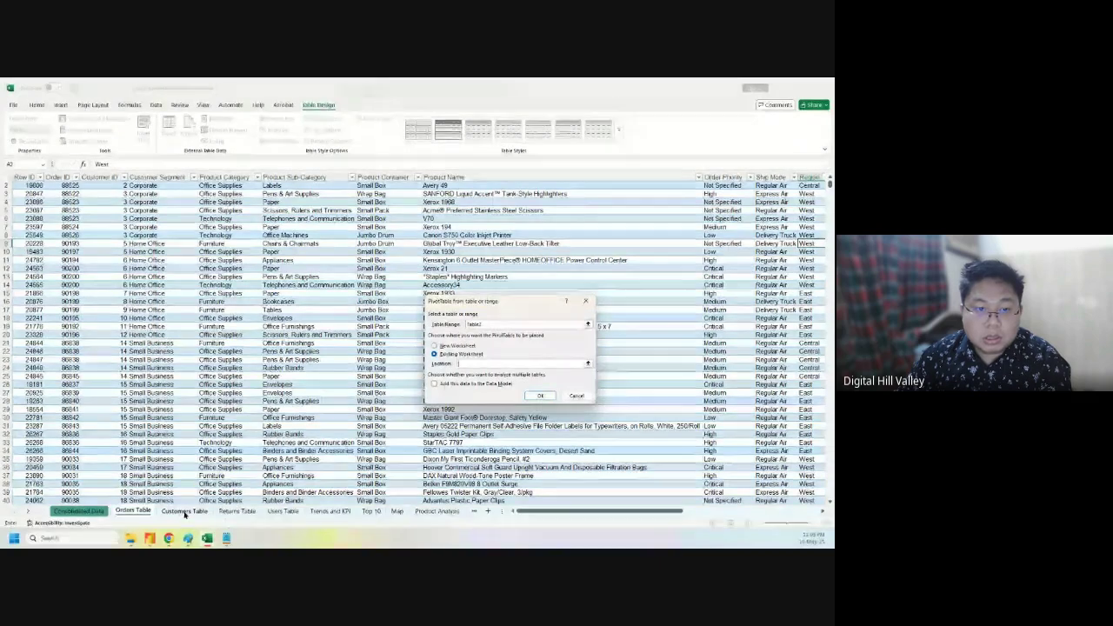
click(339, 512)
scroll(368, 391, down, 20)
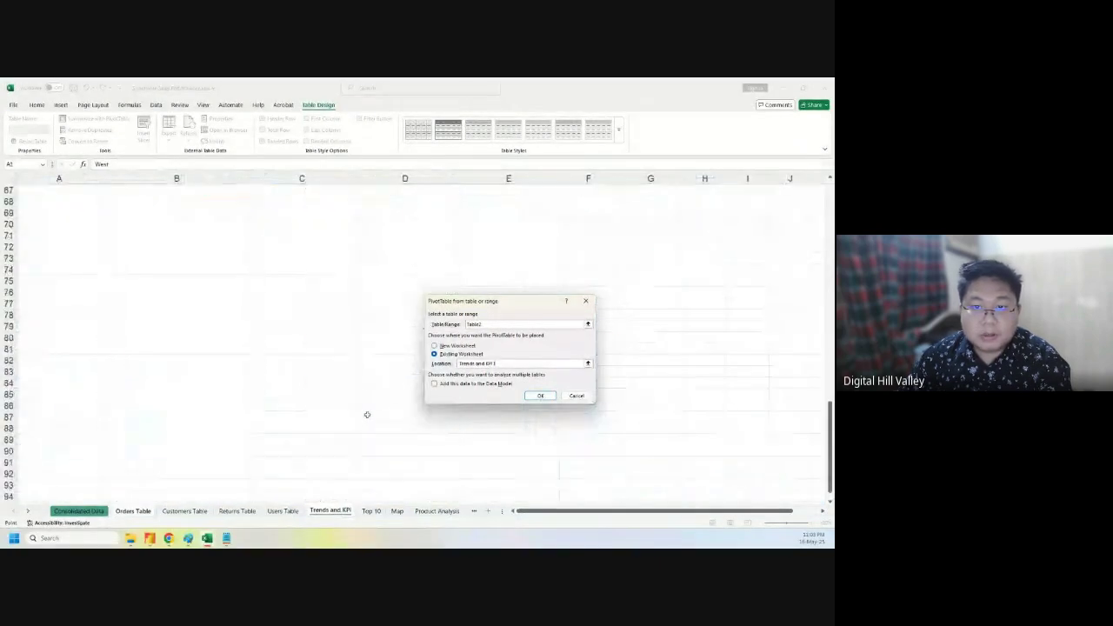
click(57, 356)
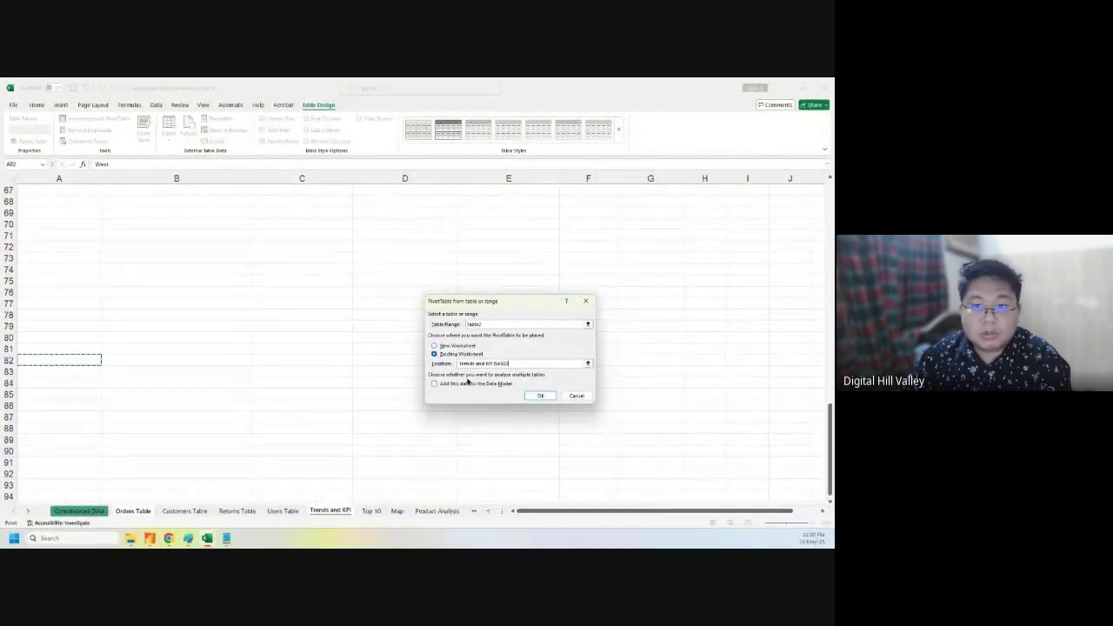
click(539, 394)
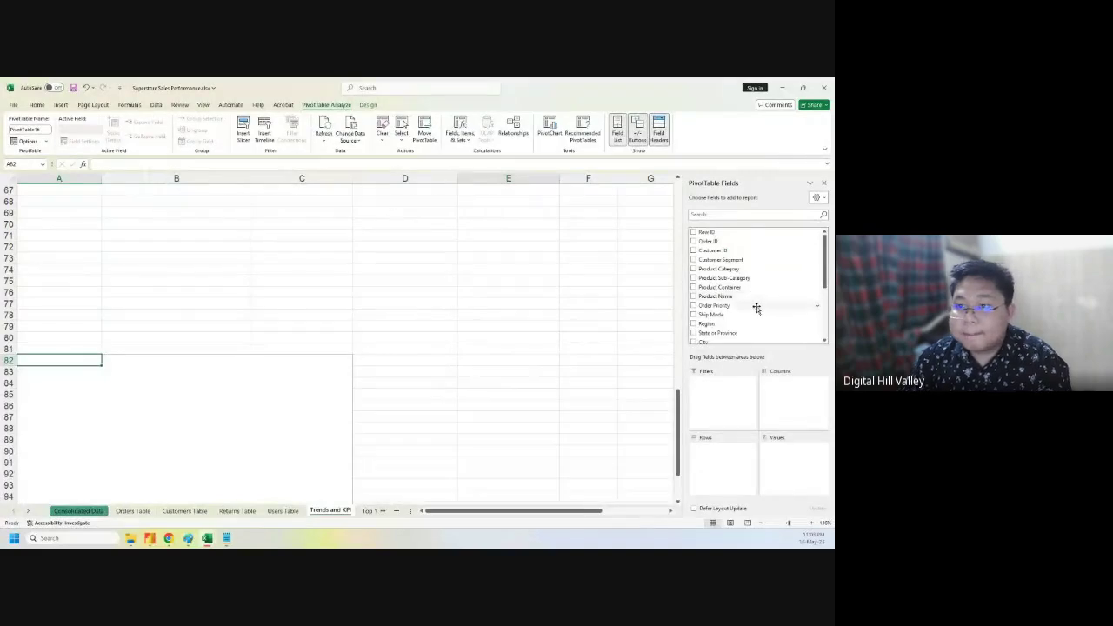
- Add Unit Price to Values summarized as Average, giving 88.30368555
scroll(757, 311, down, 4)
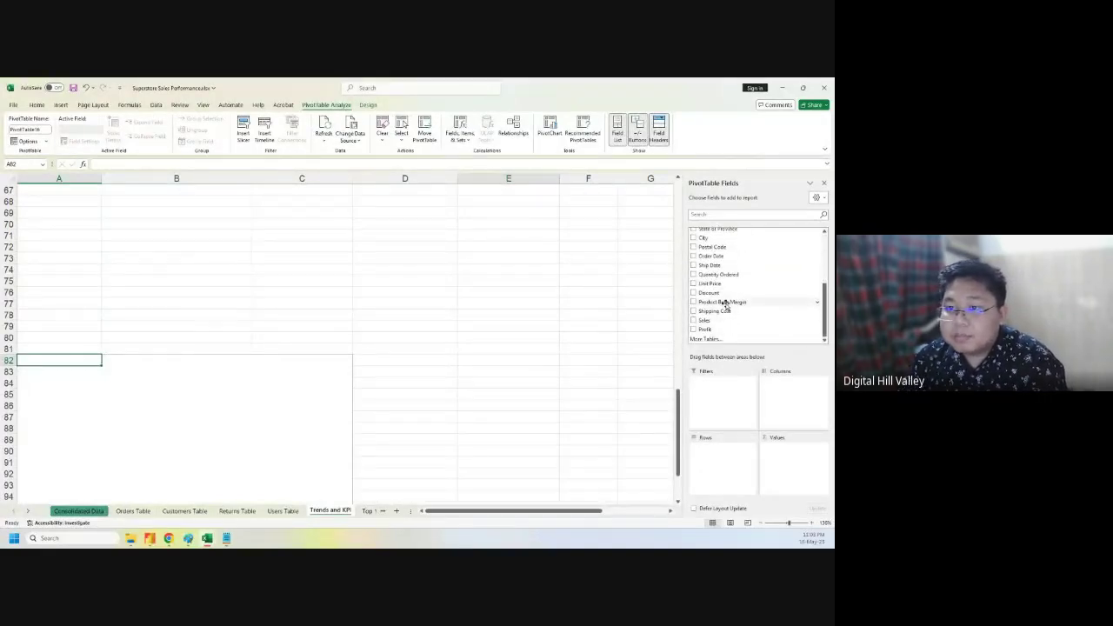
drag(726, 285, 788, 448)
click(808, 449)
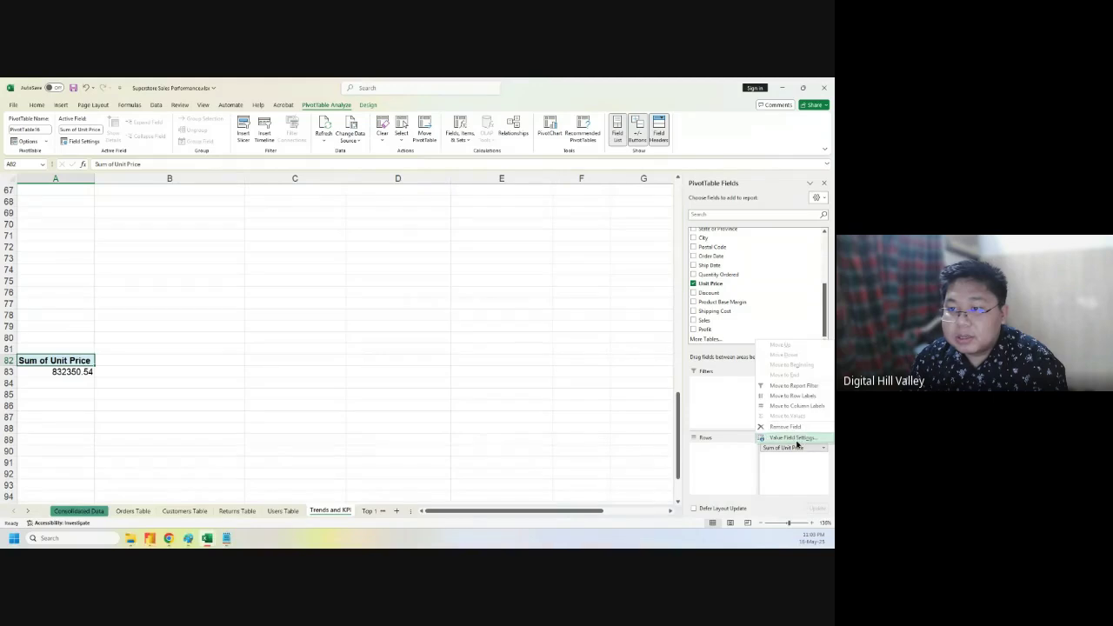
click(791, 436)
click(456, 355)
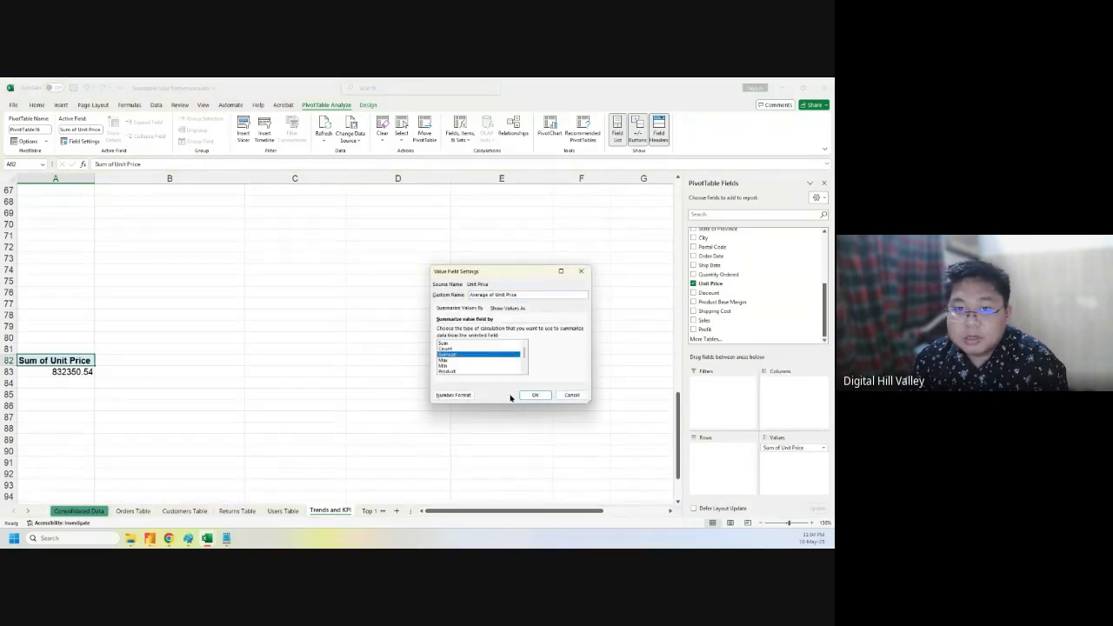
click(539, 396)
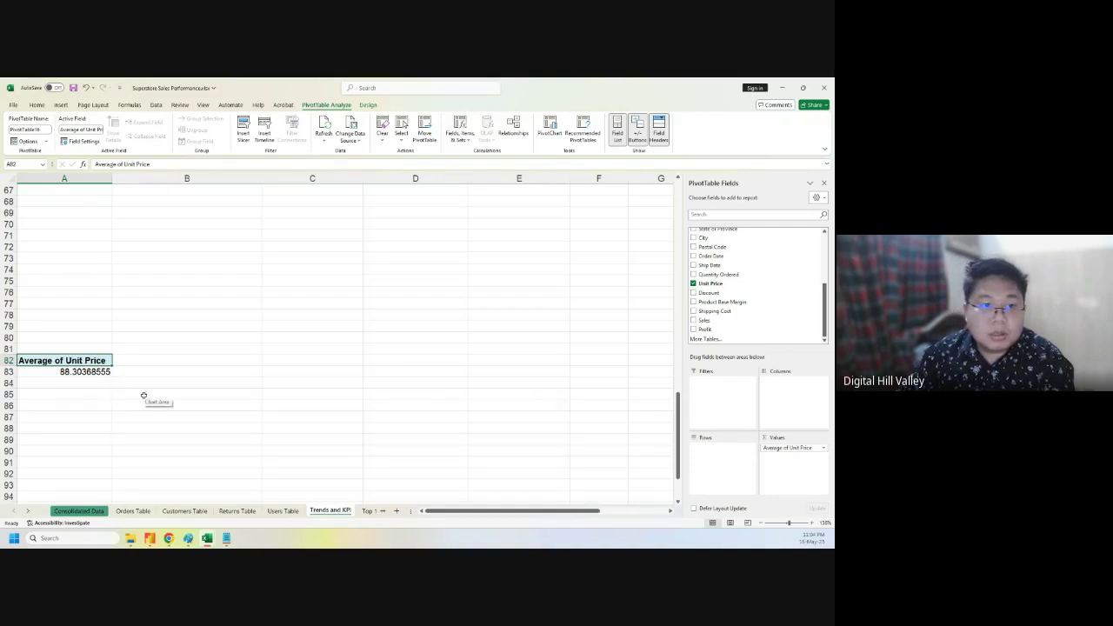
click(370, 511)
click(371, 512)
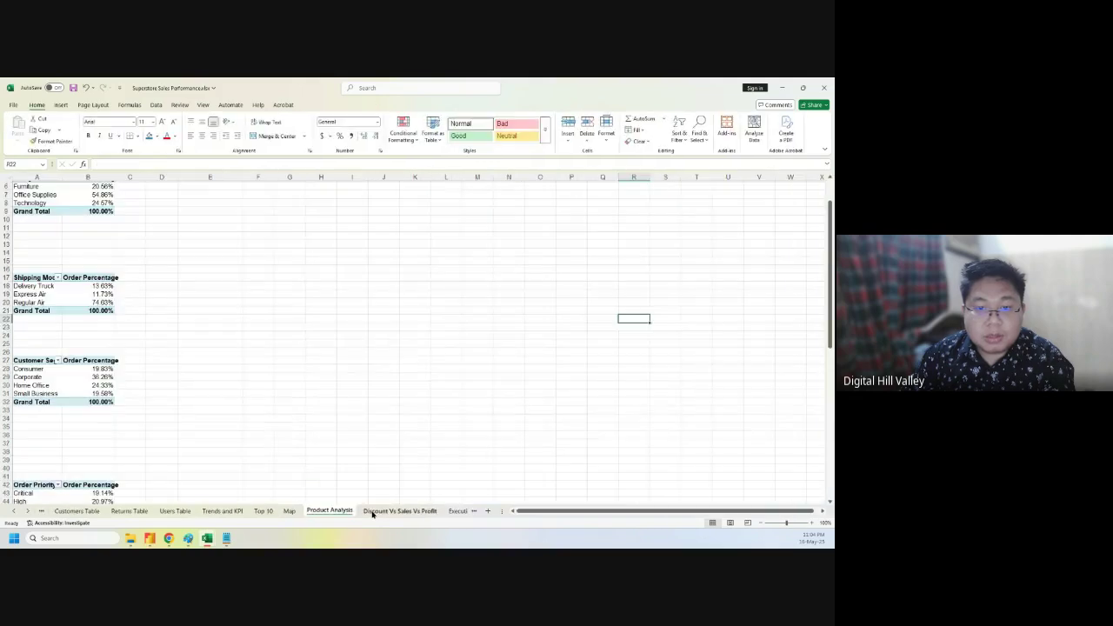
- Retitle the Unique Customer card 'Avg. Unit Price' and change its value from 2703 to 88.30
click(457, 511)
click(456, 512)
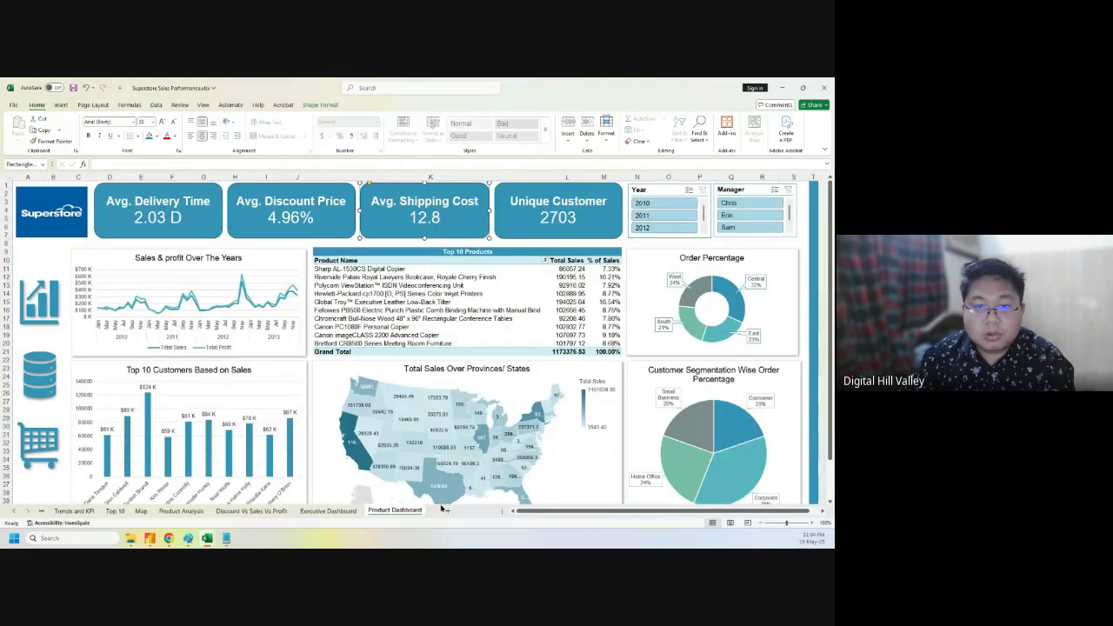
triple_click(615, 203)
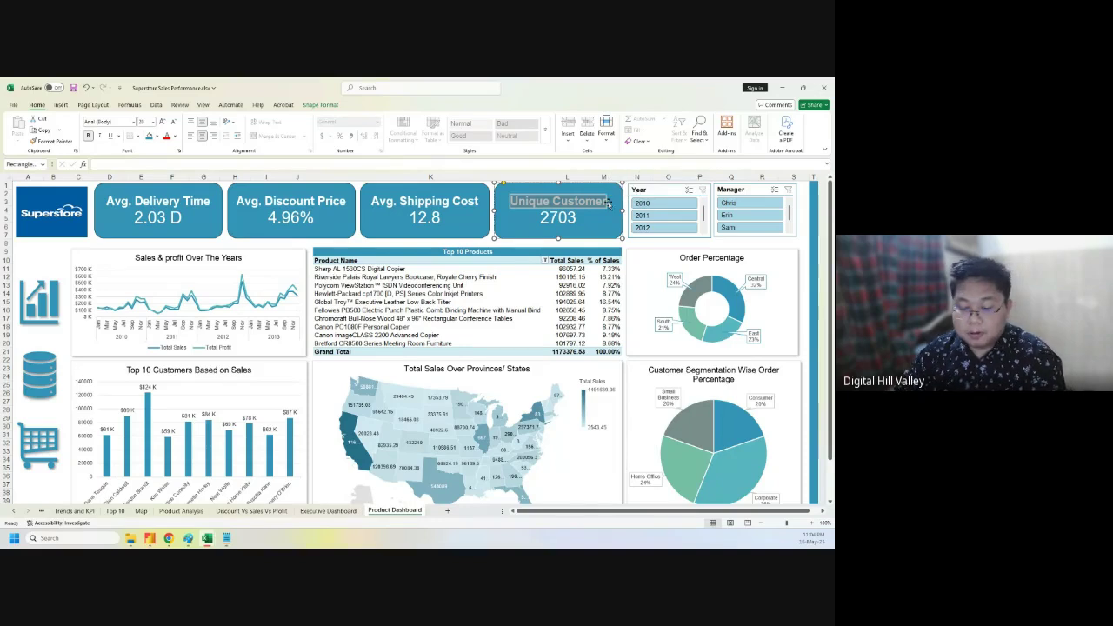
text(Avg.)
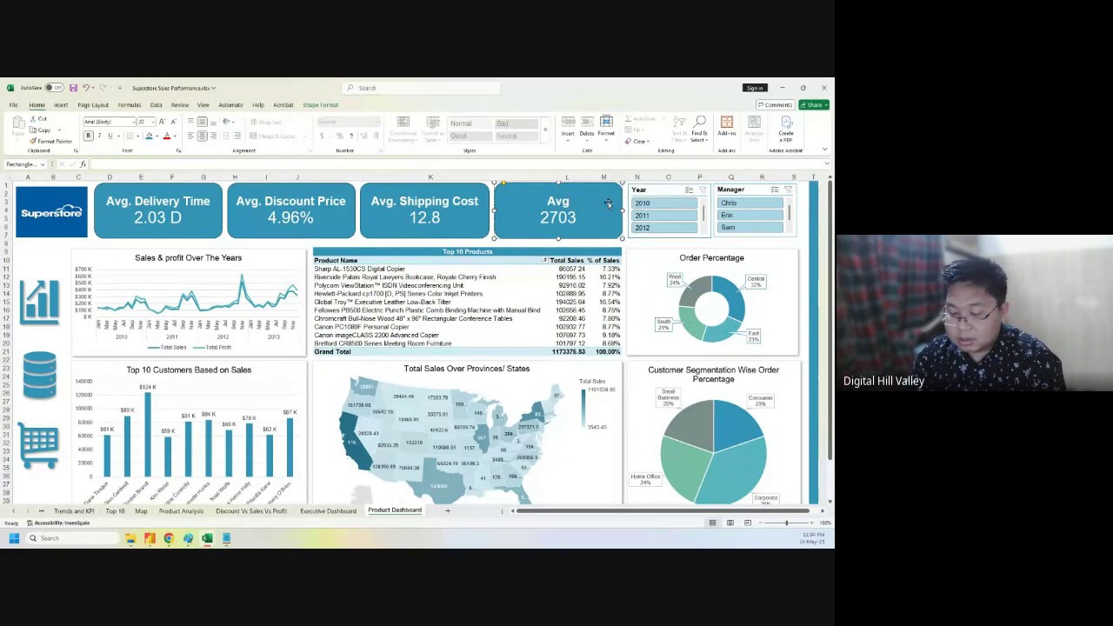
text( Unit)
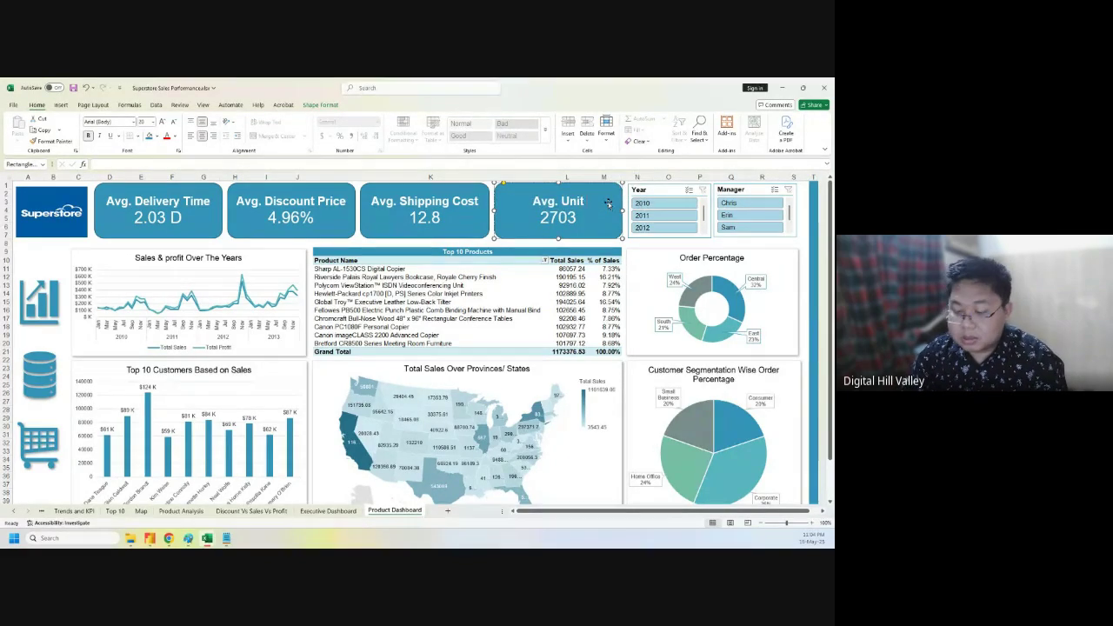
text( Price)
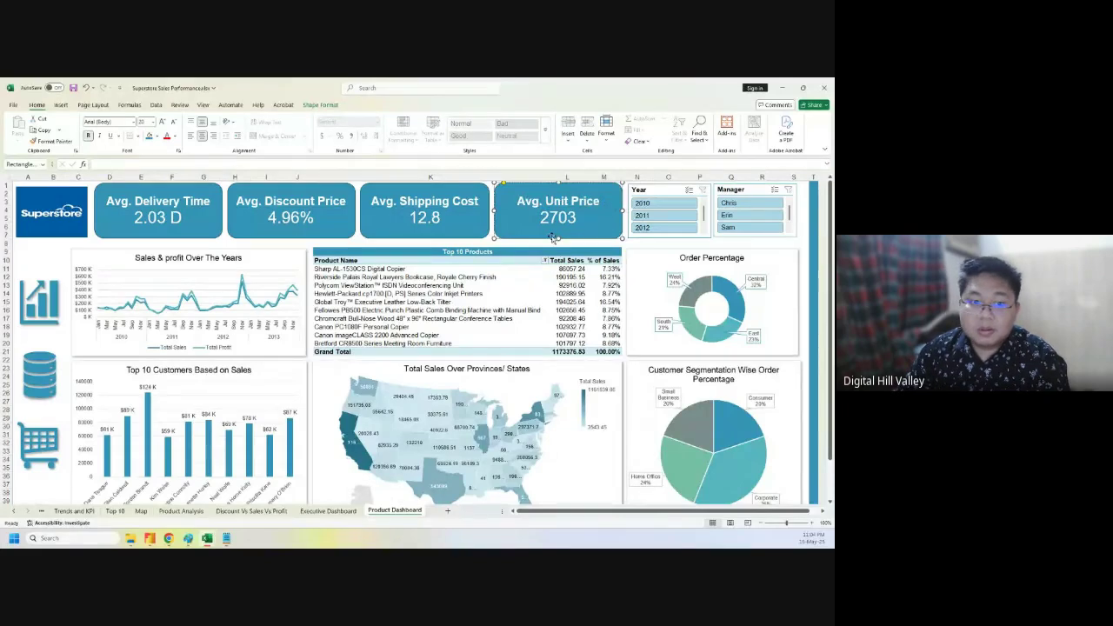
double_click(544, 218)
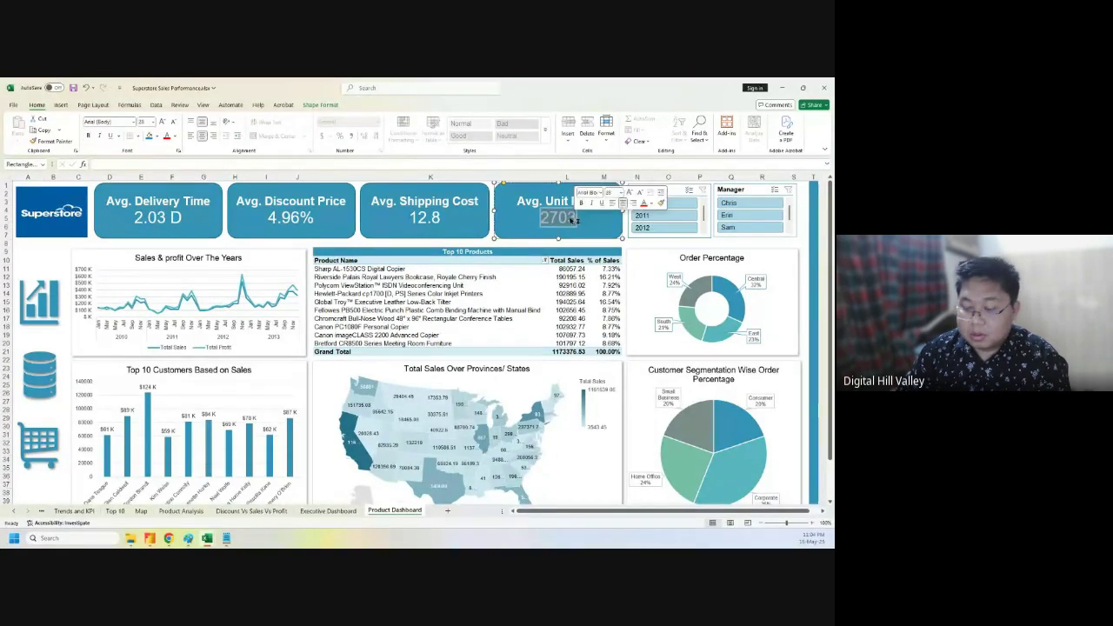
text(88.30)
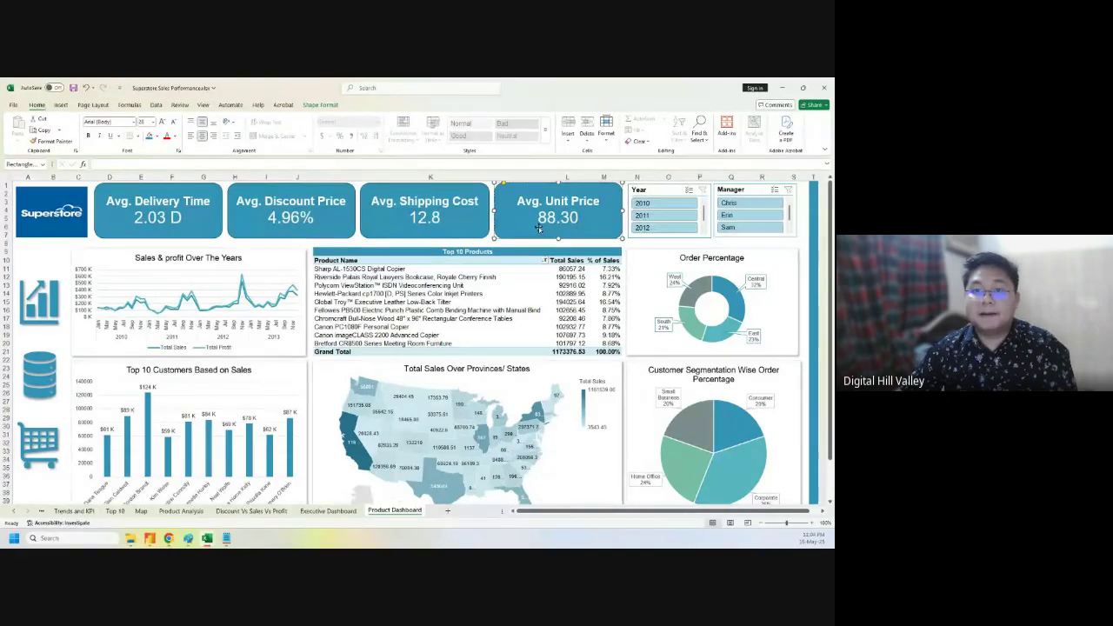
click(435, 245)
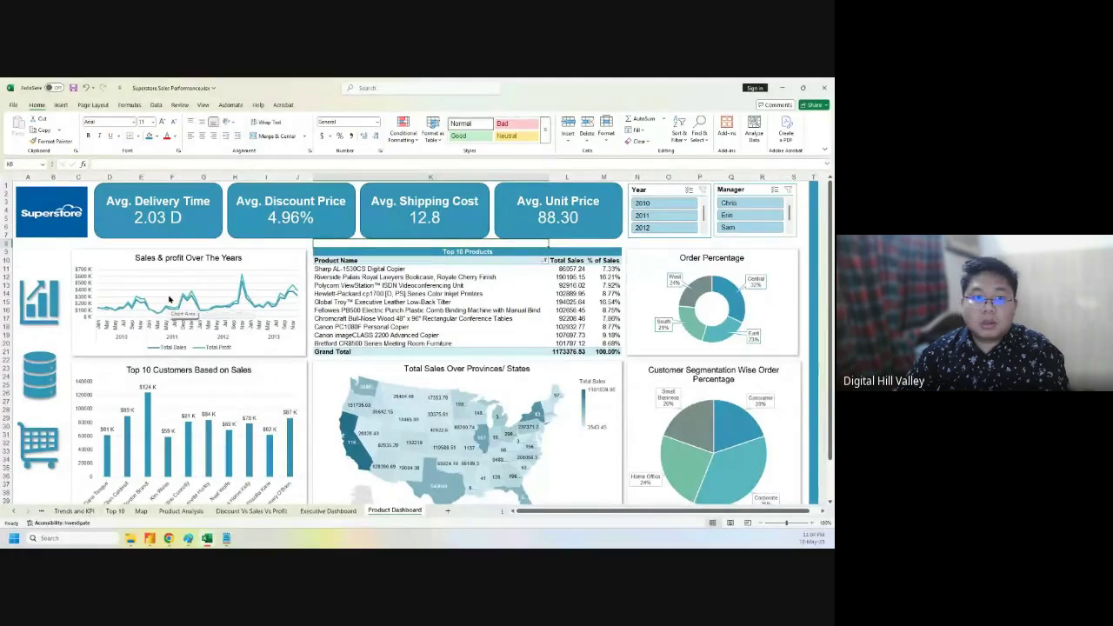
click(270, 511)
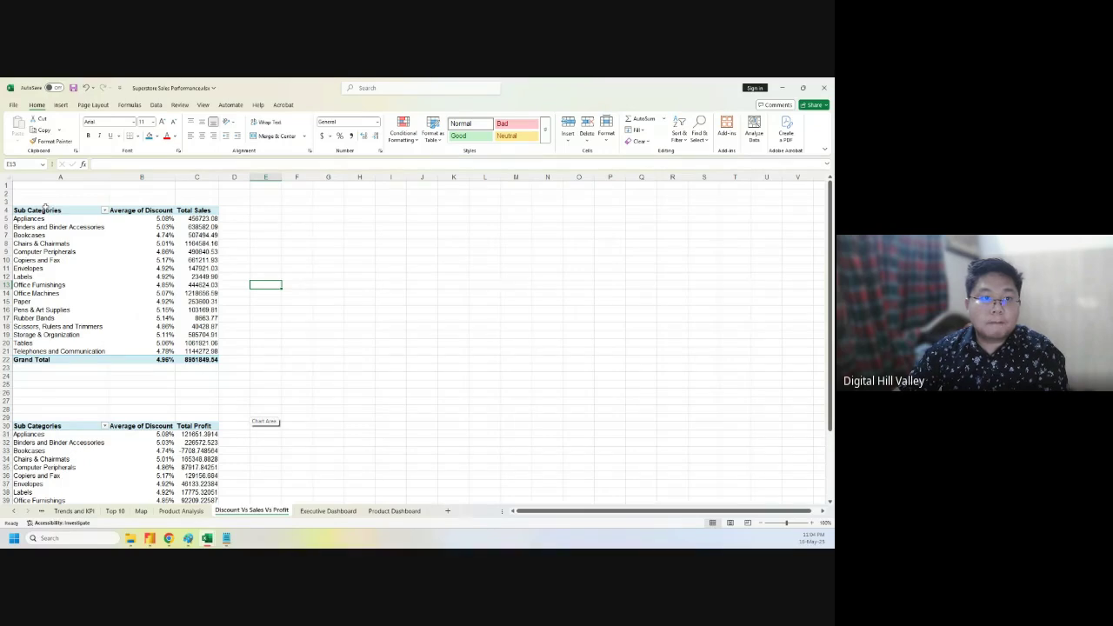
- Insert a chart from the sub-category discount and sales pivot, previewing line-with-markers styles
drag(45, 209, 205, 360)
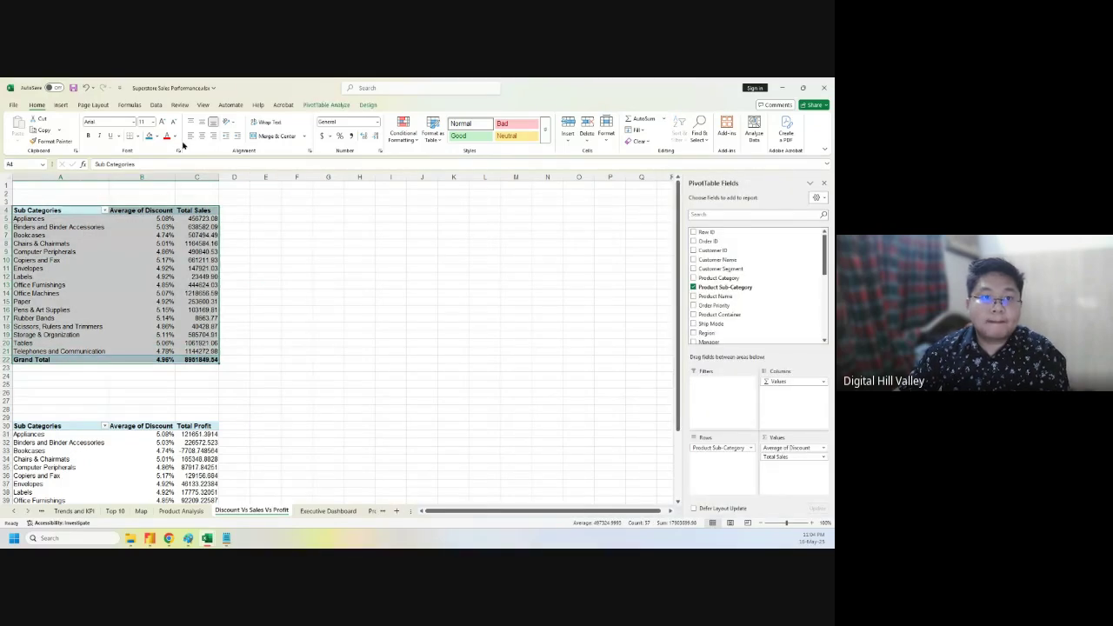
click(60, 104)
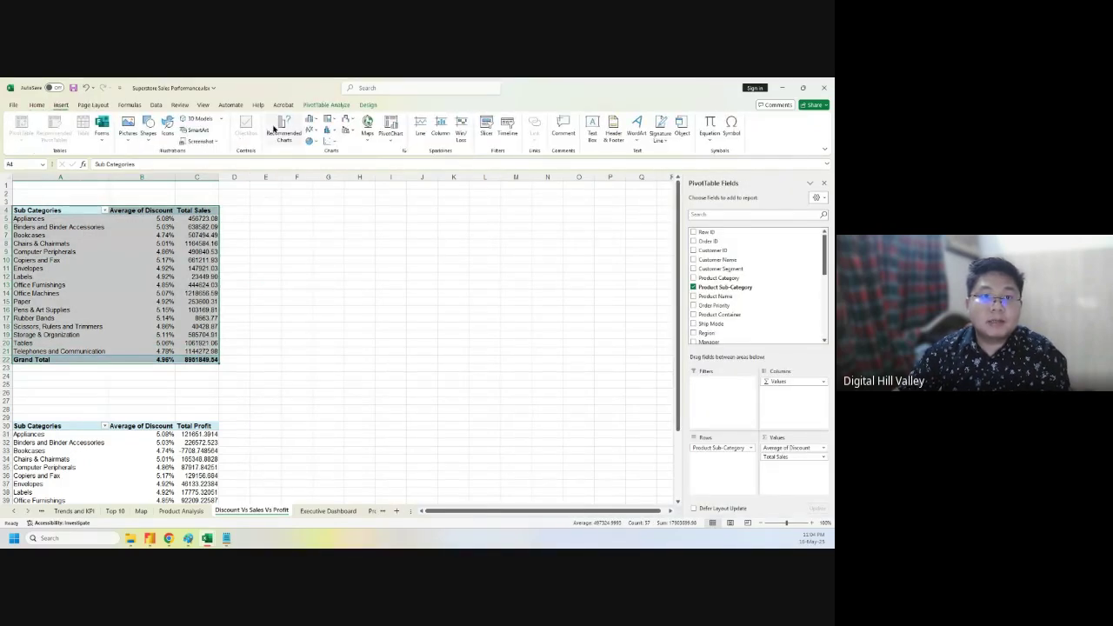
click(284, 129)
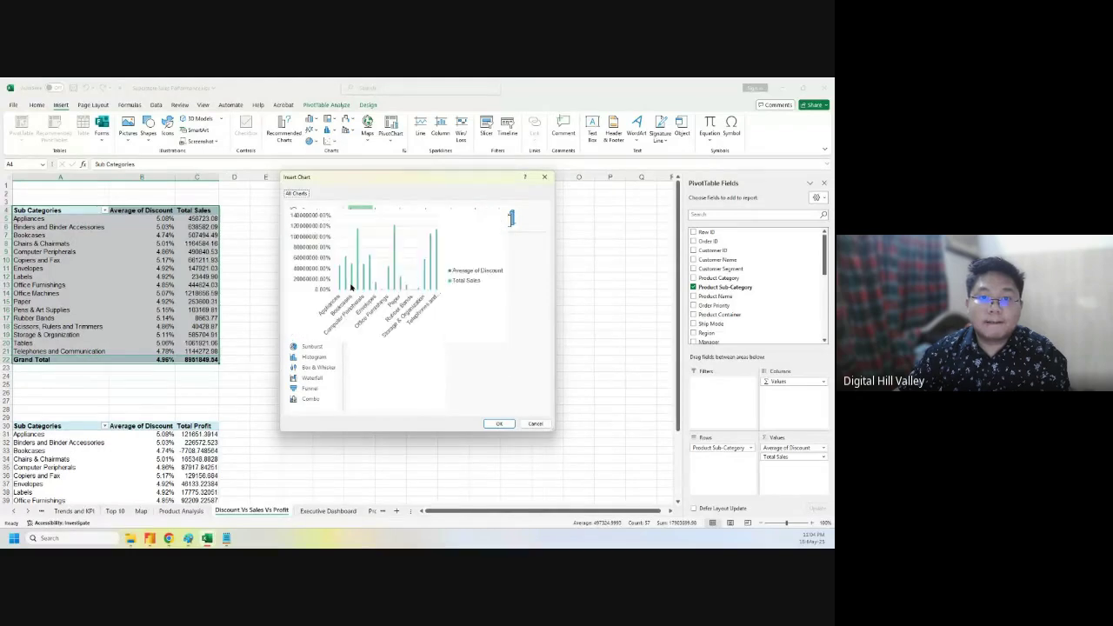
click(311, 244)
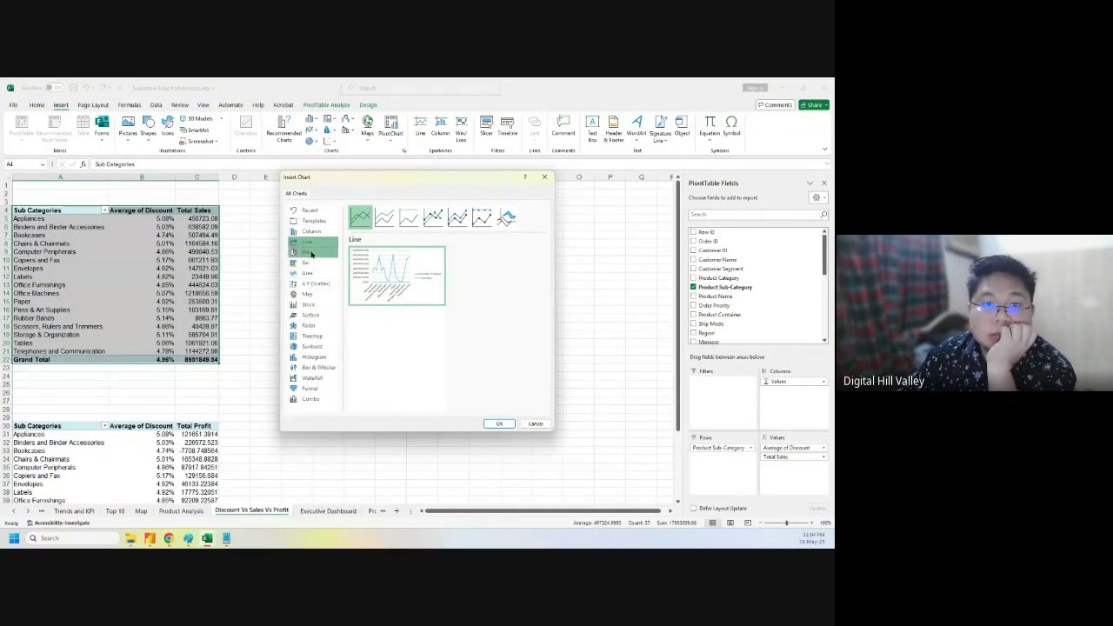
click(433, 218)
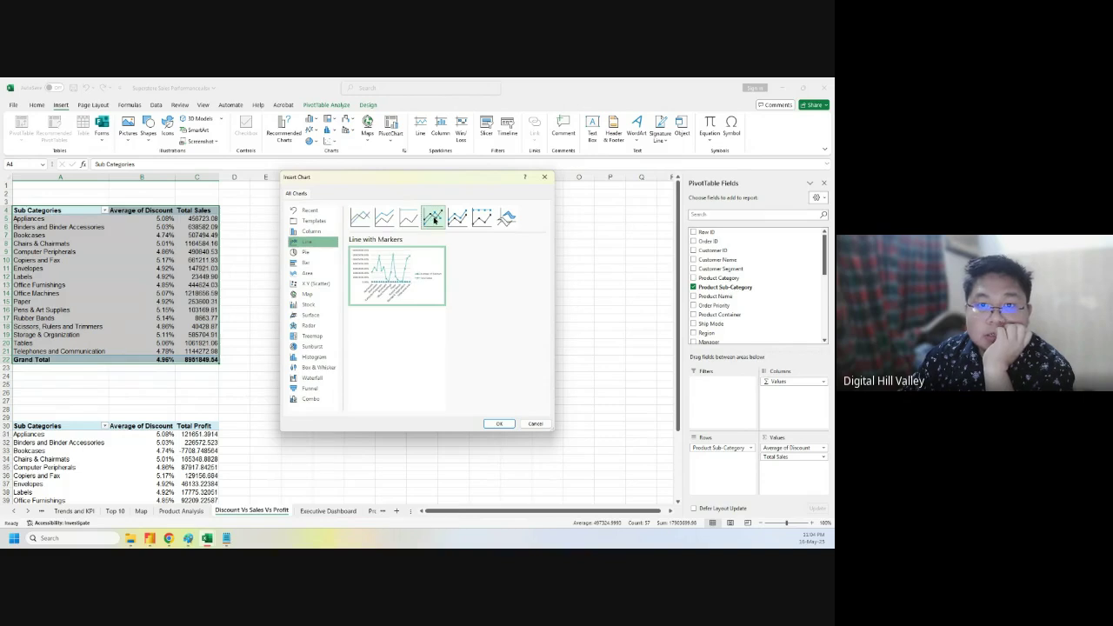
click(457, 217)
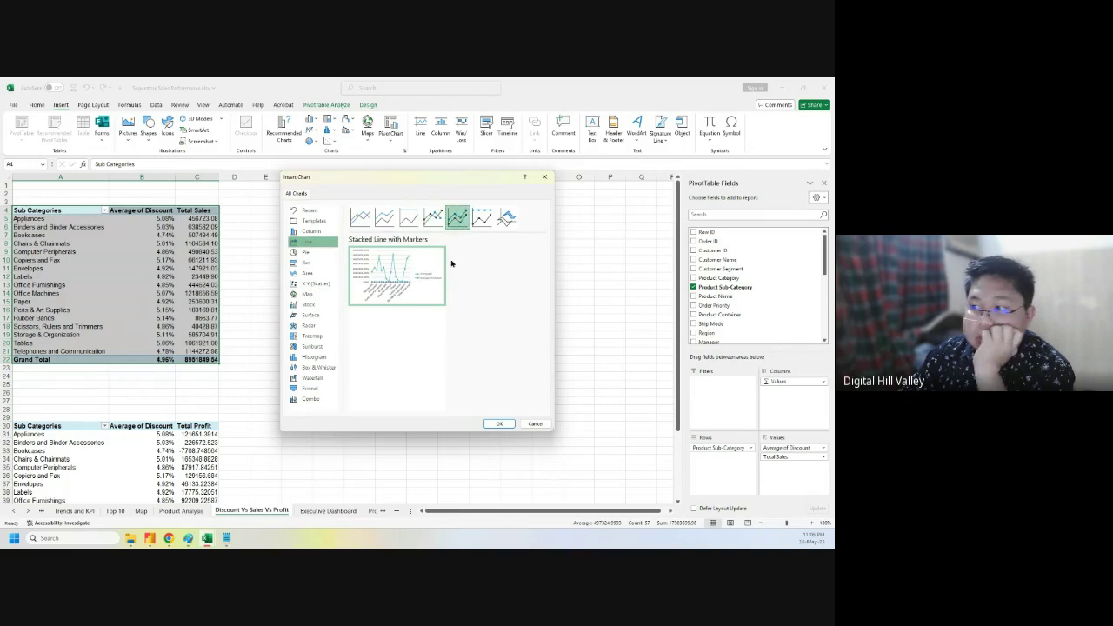
click(481, 217)
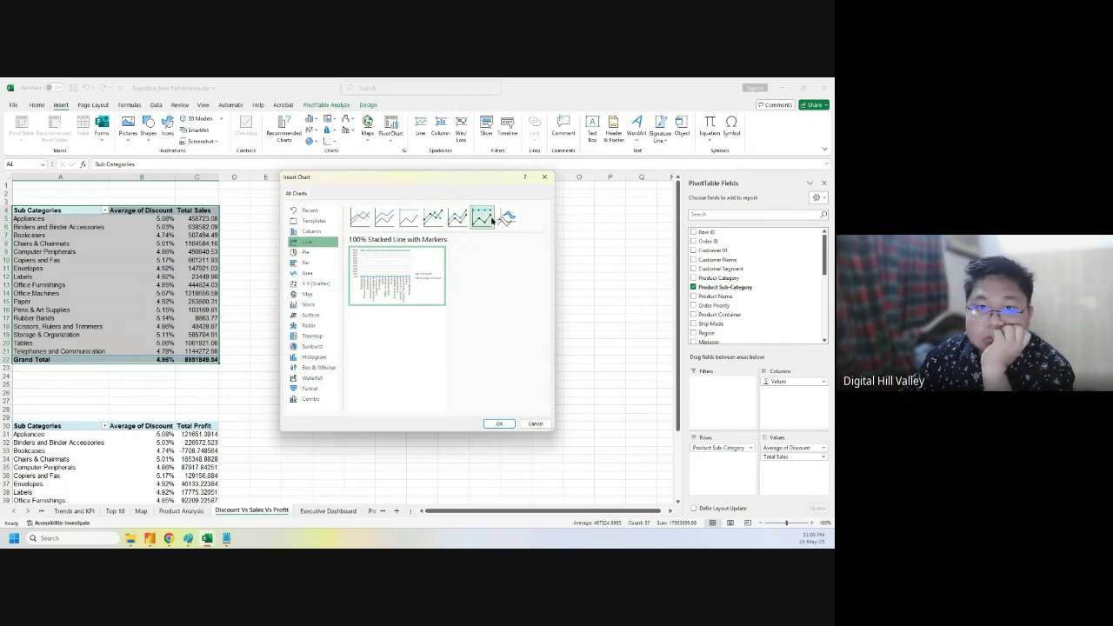
click(433, 219)
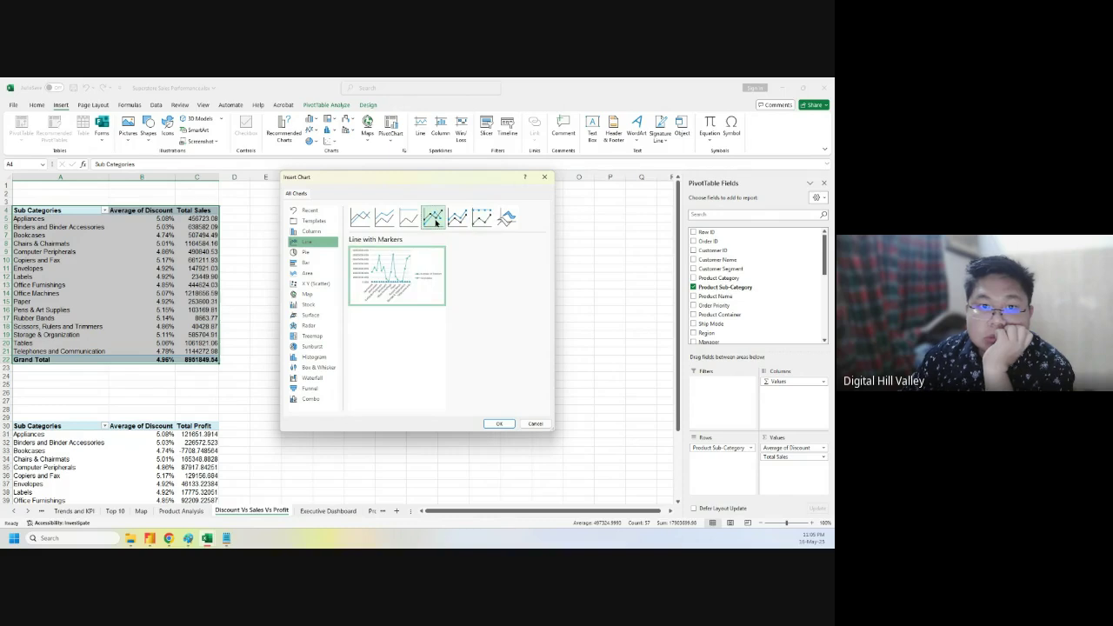
- Make it a Combo chart with Average of Discount as a line on the secondary axis
click(308, 399)
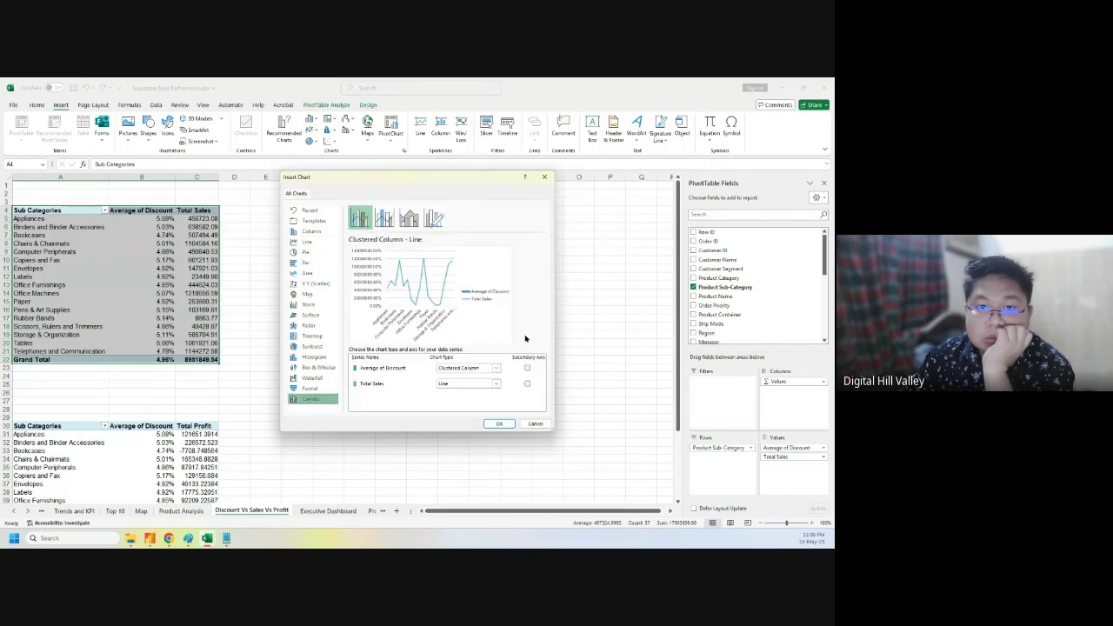
click(497, 370)
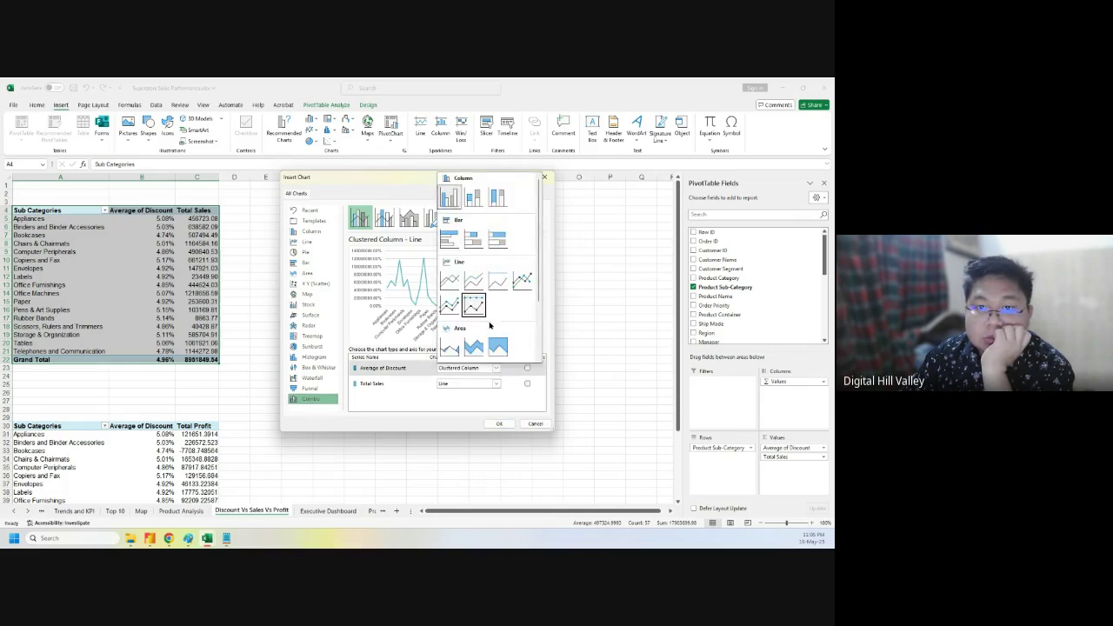
click(452, 286)
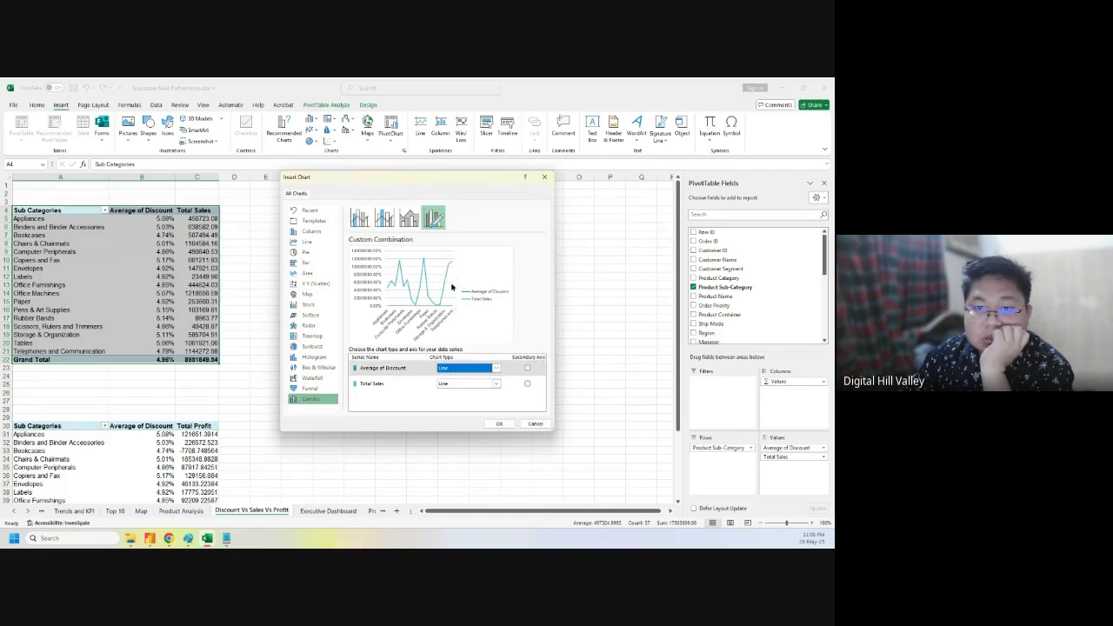
click(508, 367)
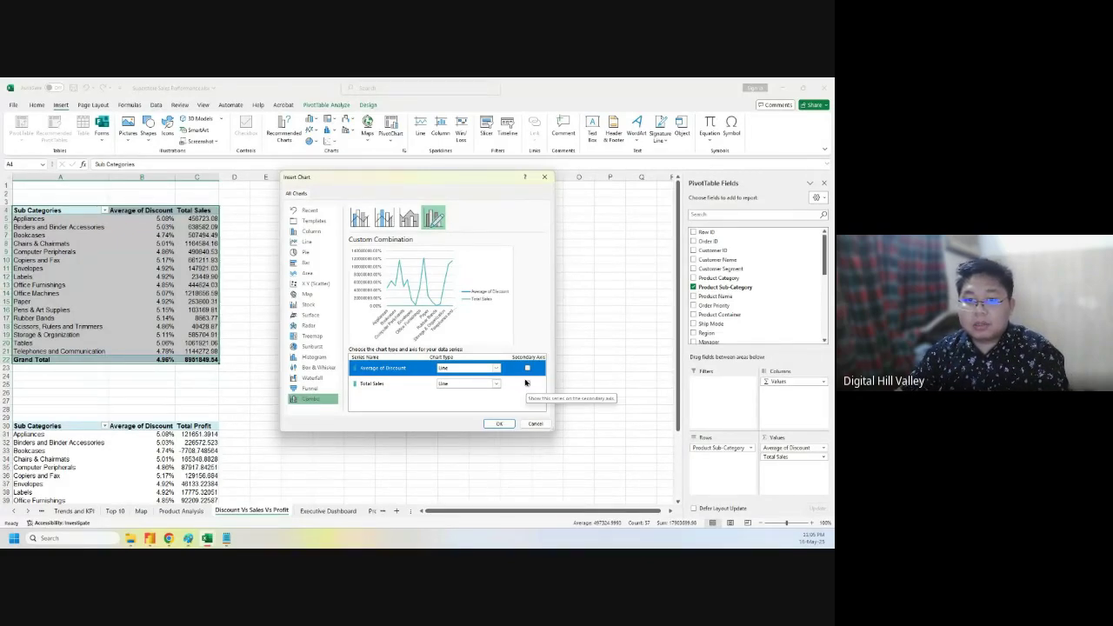
click(527, 369)
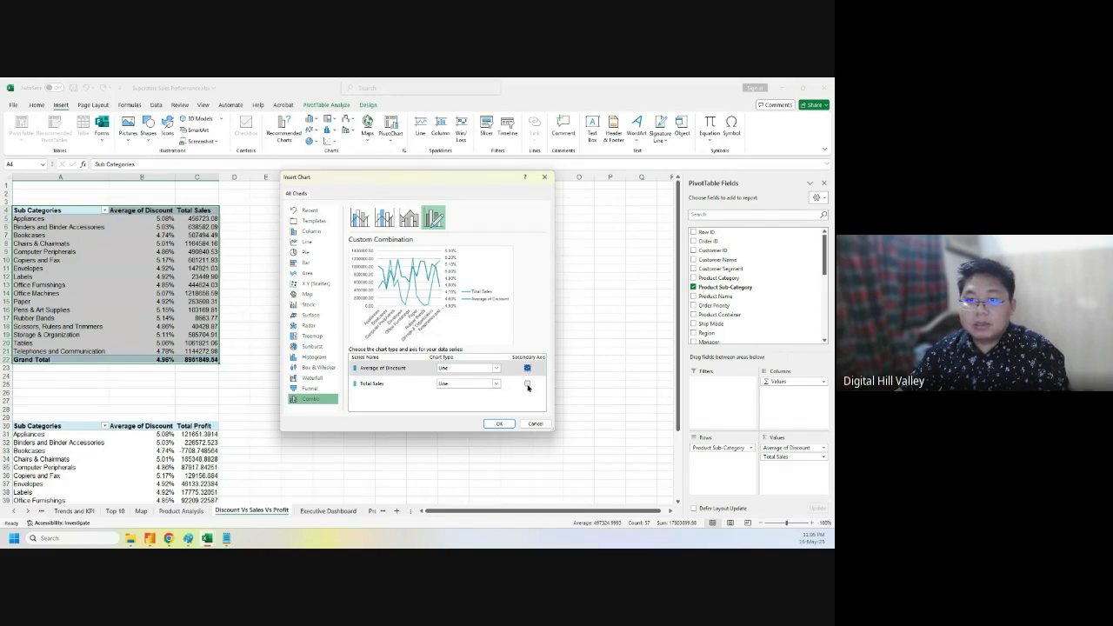
click(527, 383)
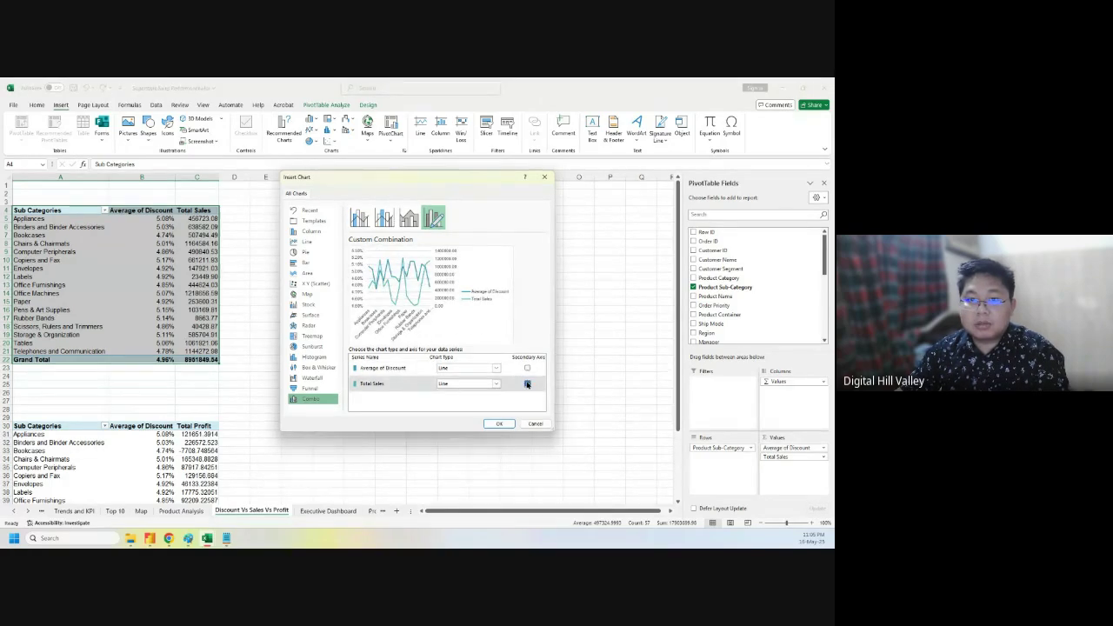
click(527, 369)
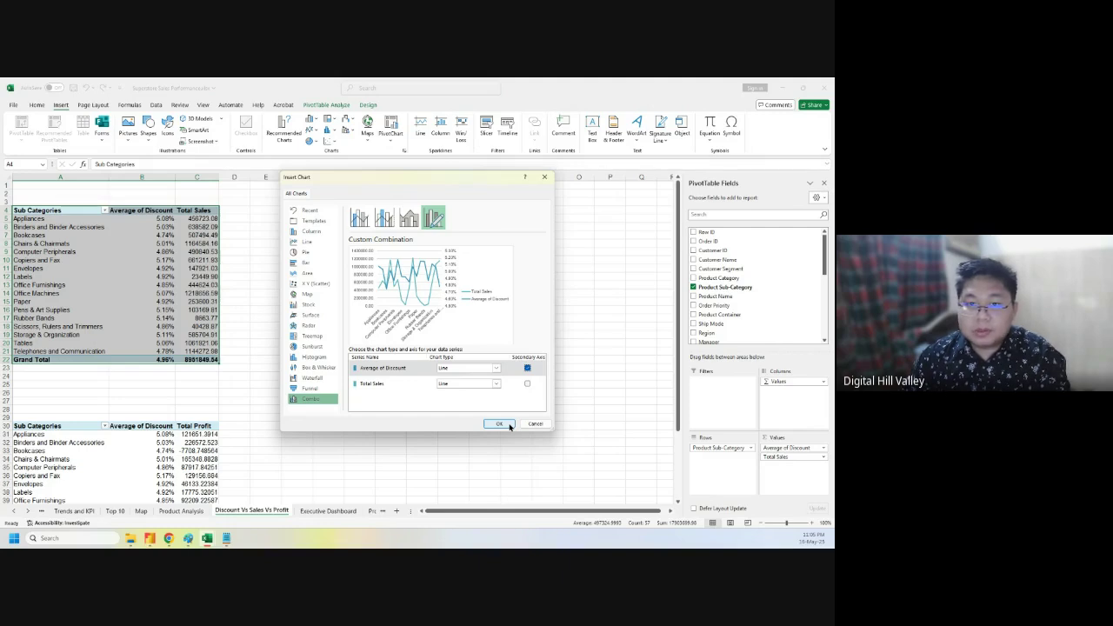
click(510, 425)
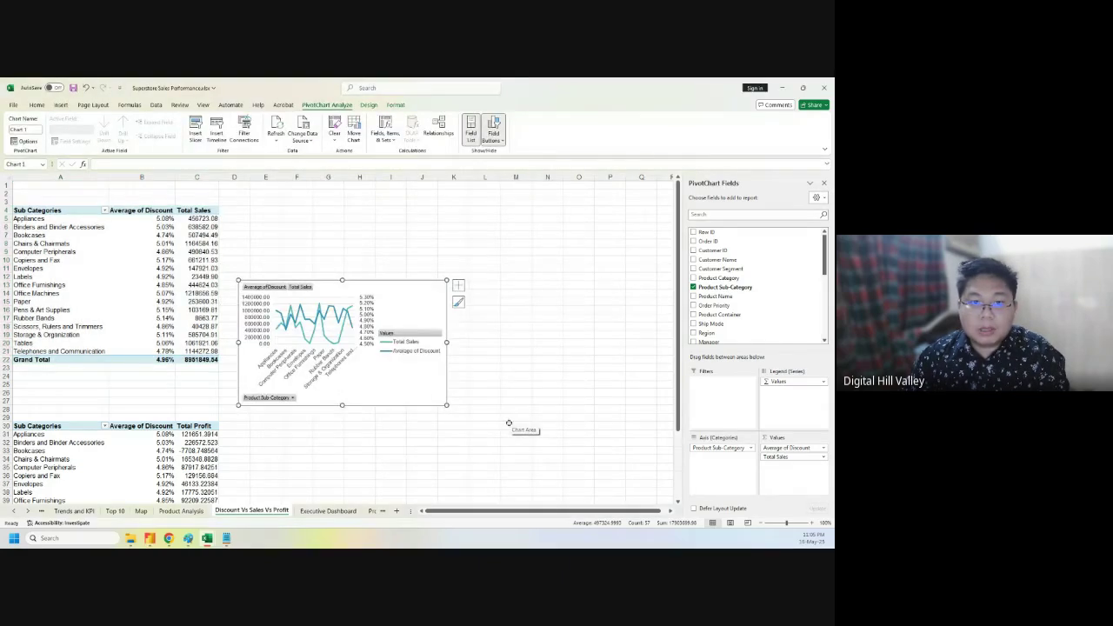
- Hide the chart's field buttons and title it 'Avrg Discount and Sales over Sub Categories'
click(495, 129)
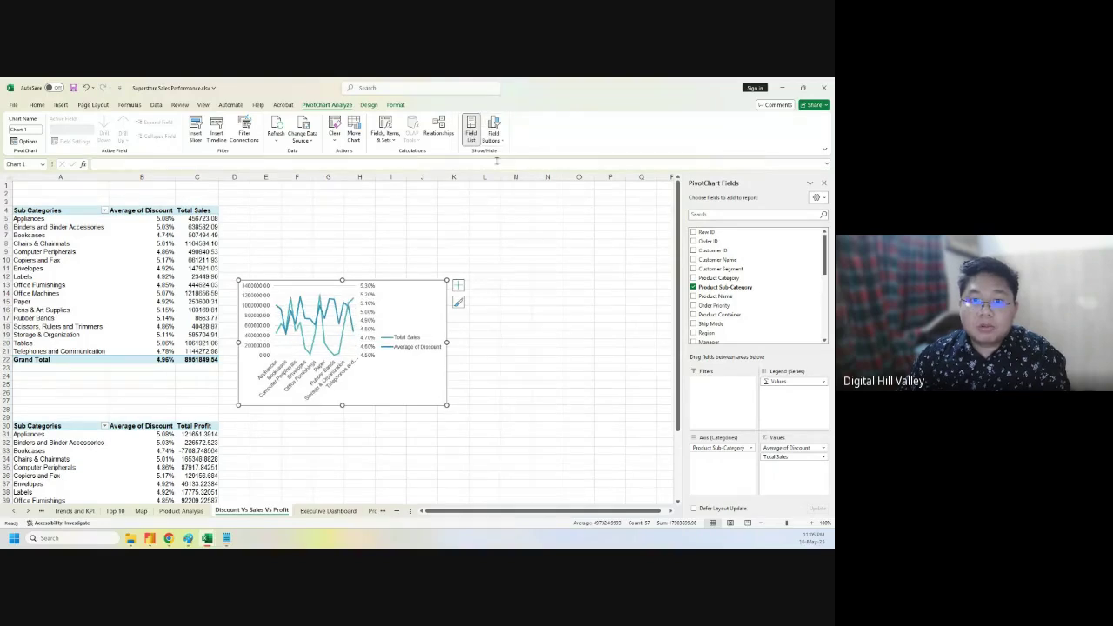
click(458, 286)
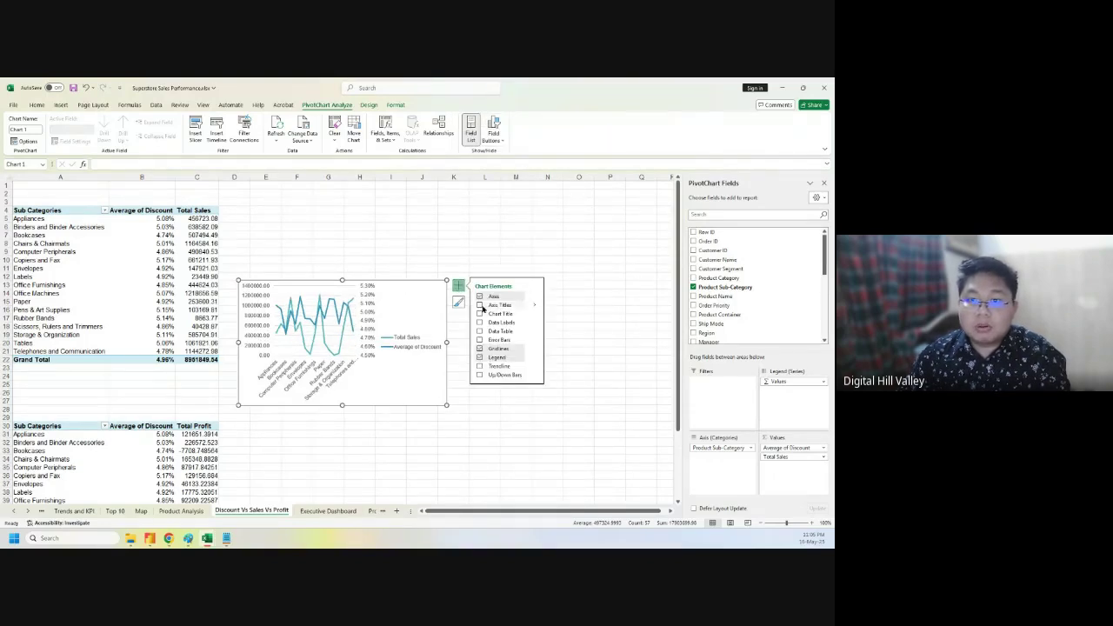
click(479, 314)
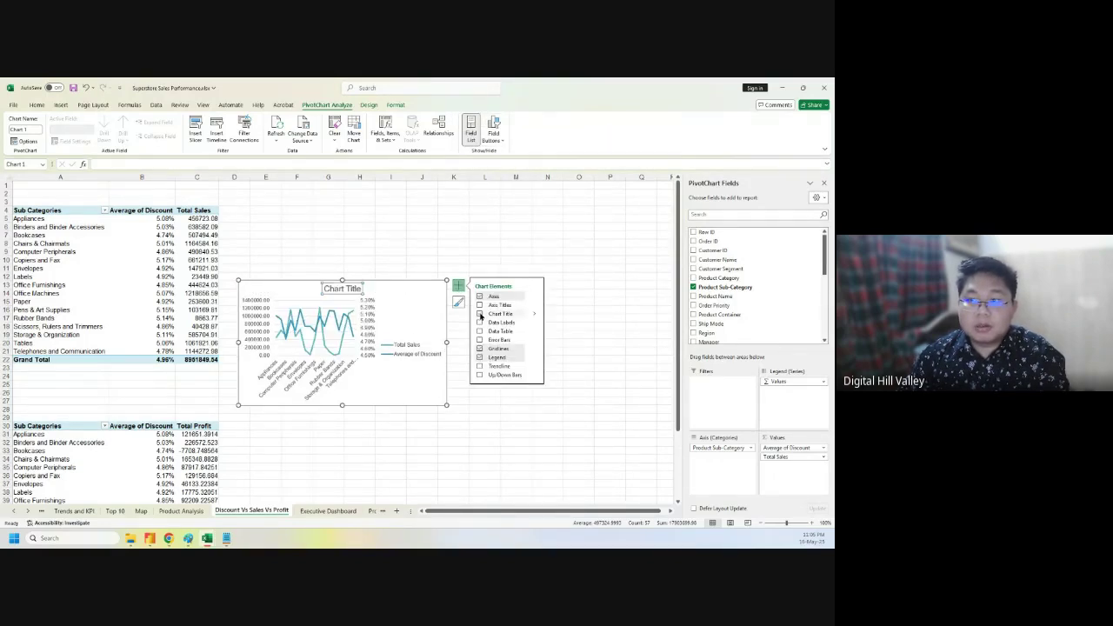
click(347, 288)
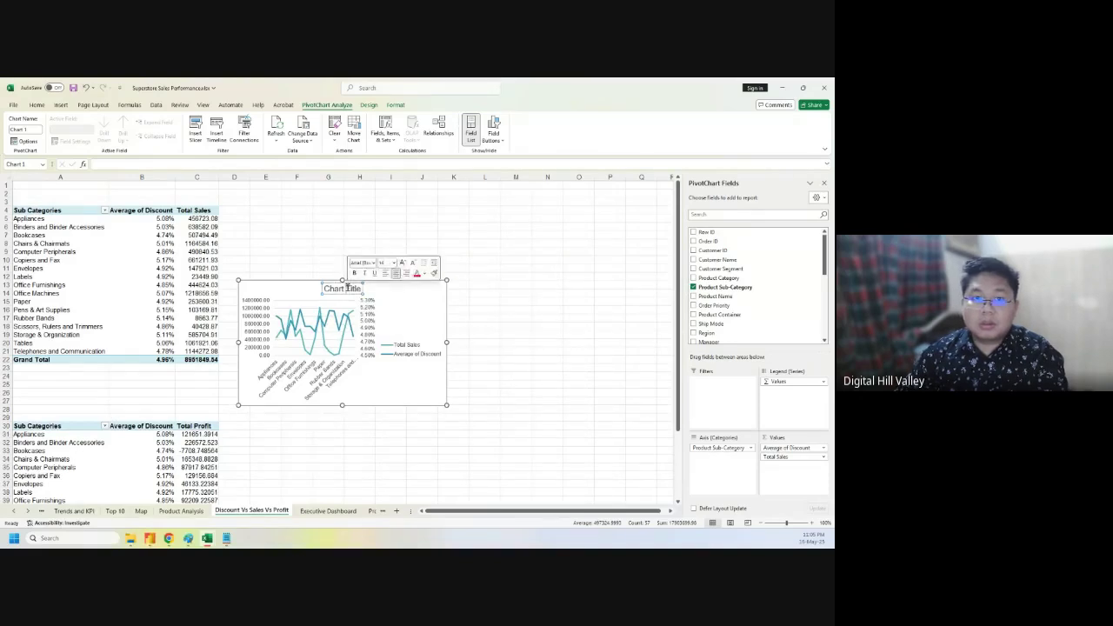
triple_click(348, 289)
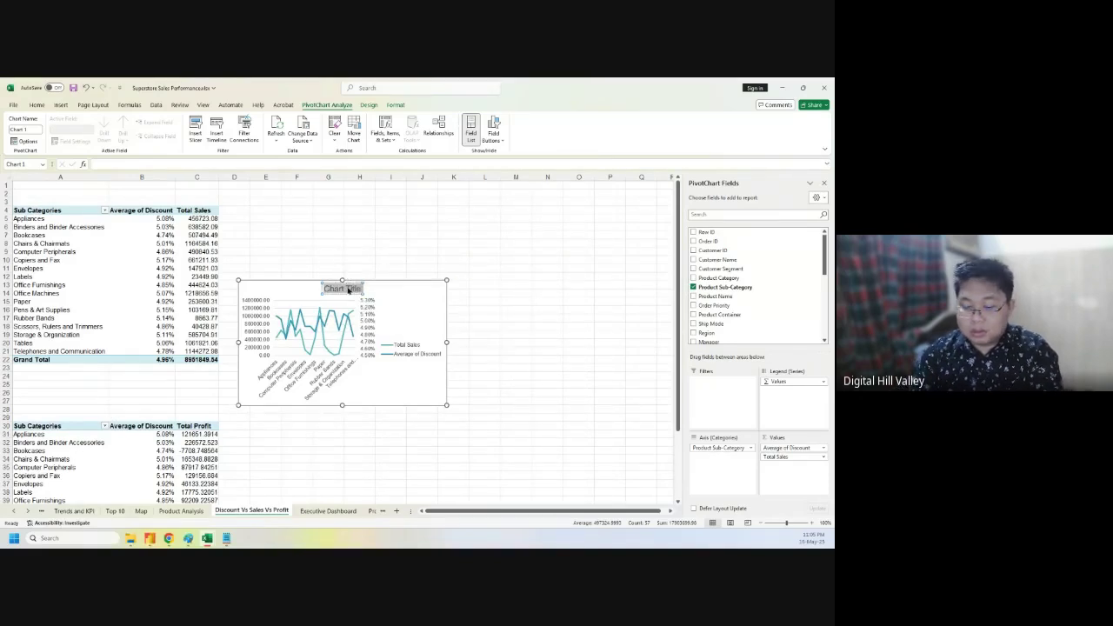
text(Ave)
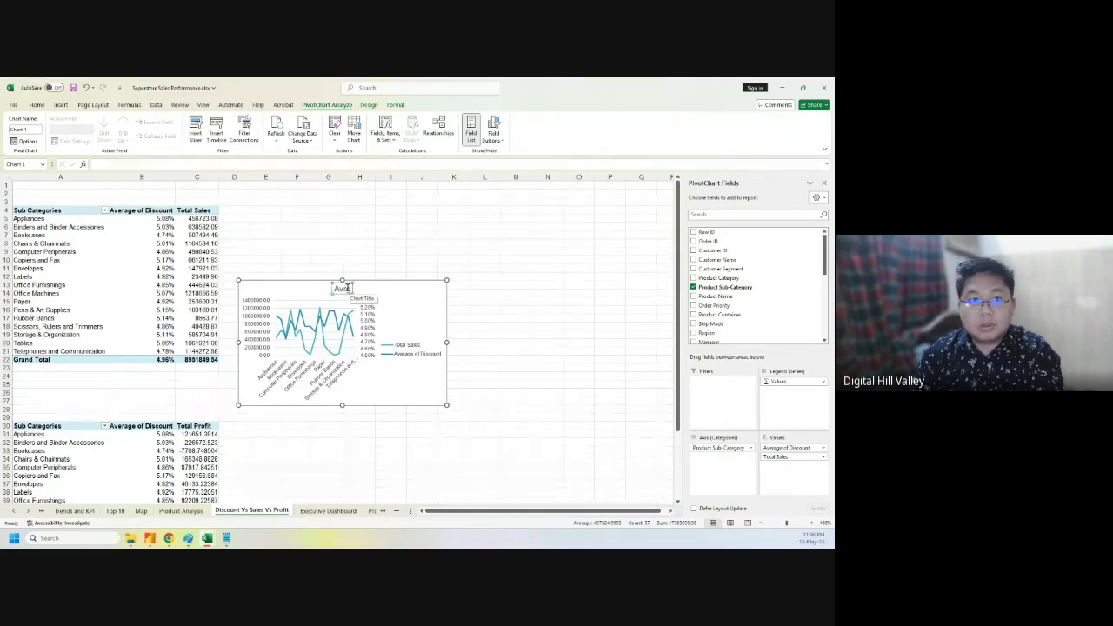
key(BackSpace)
text(g Disco)
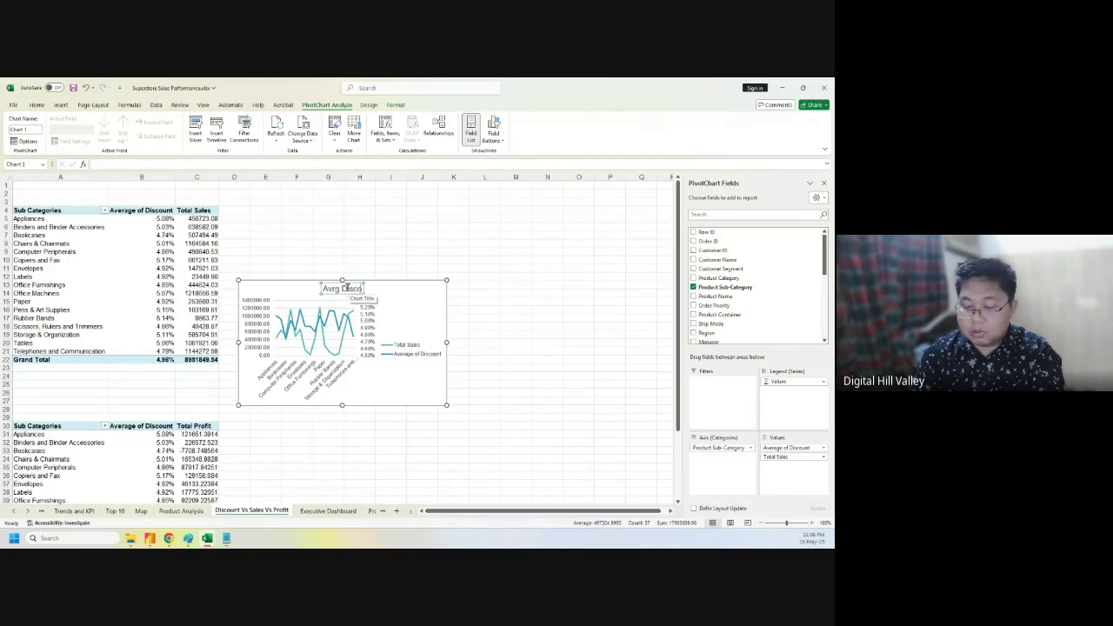
text(unt and)
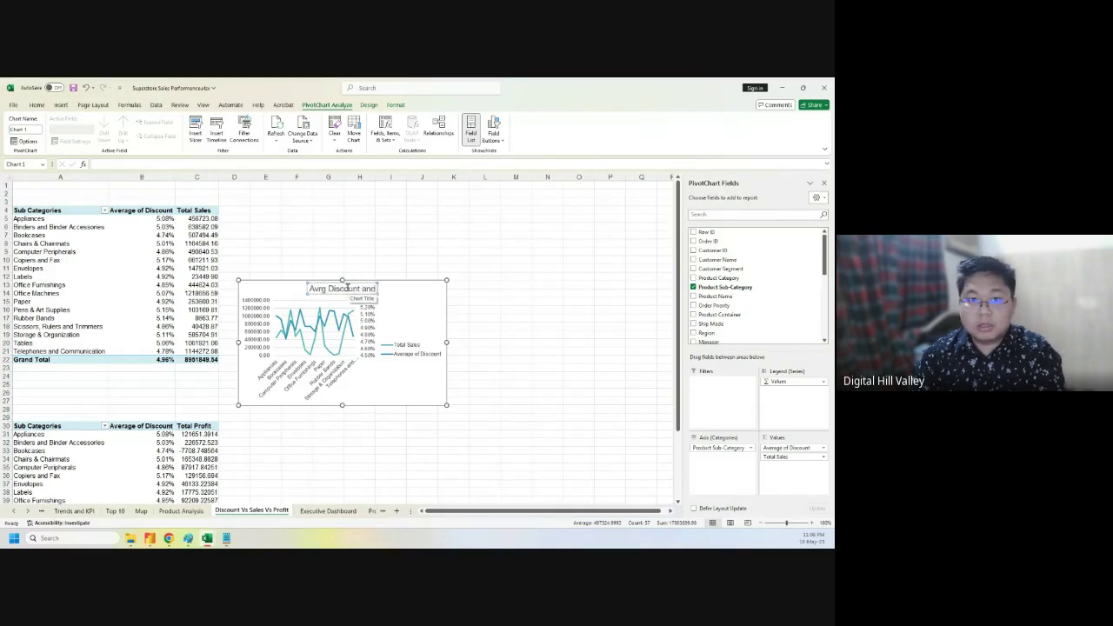
text( Sa)
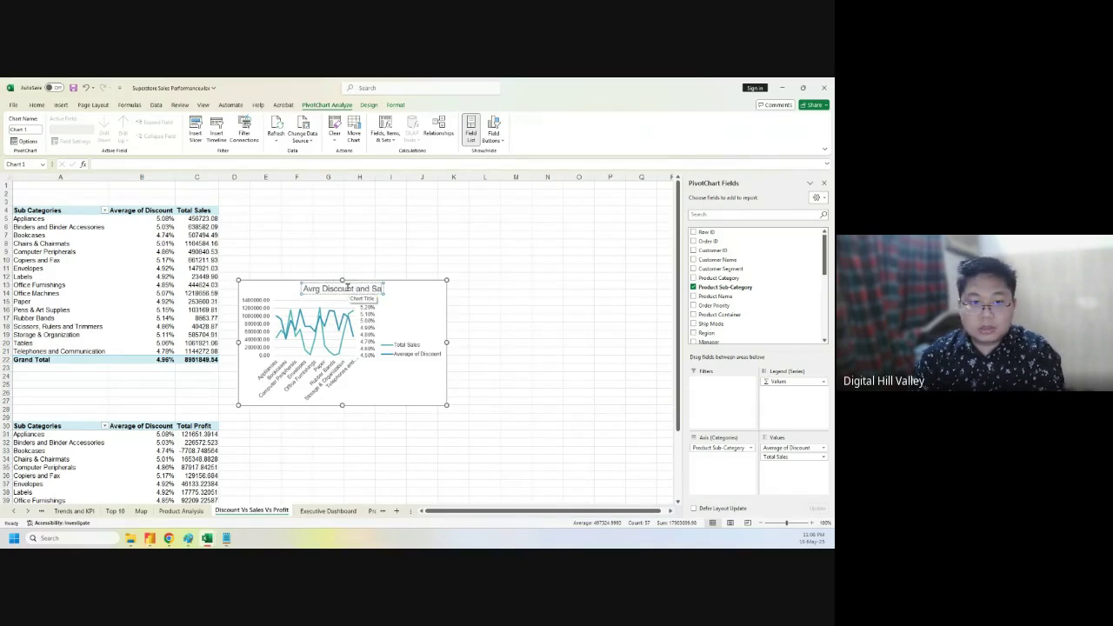
text(les)
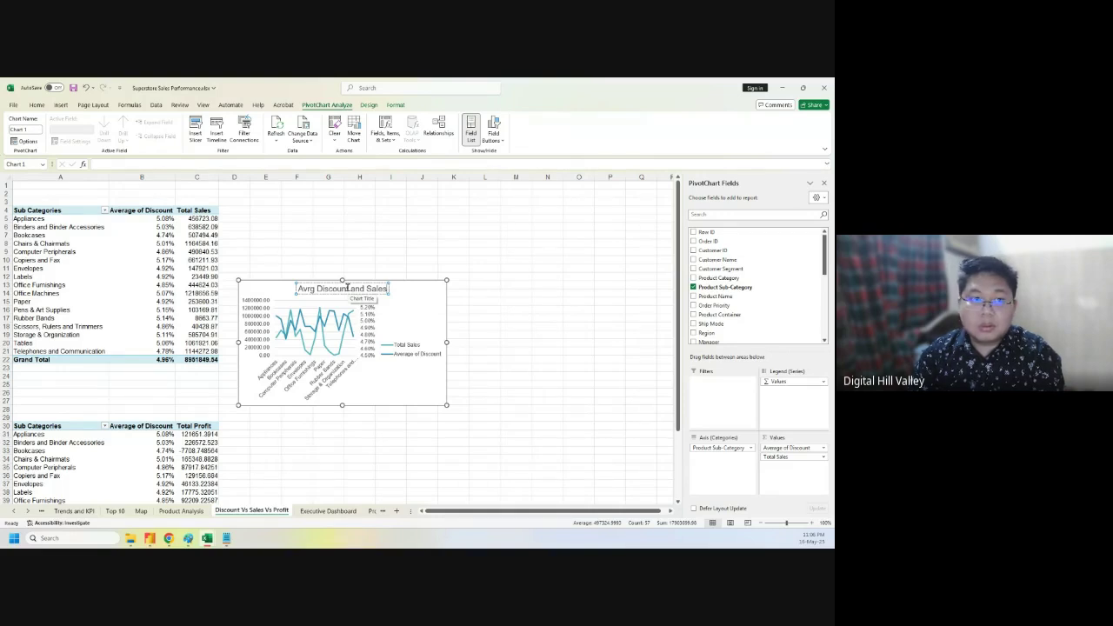
text(over)
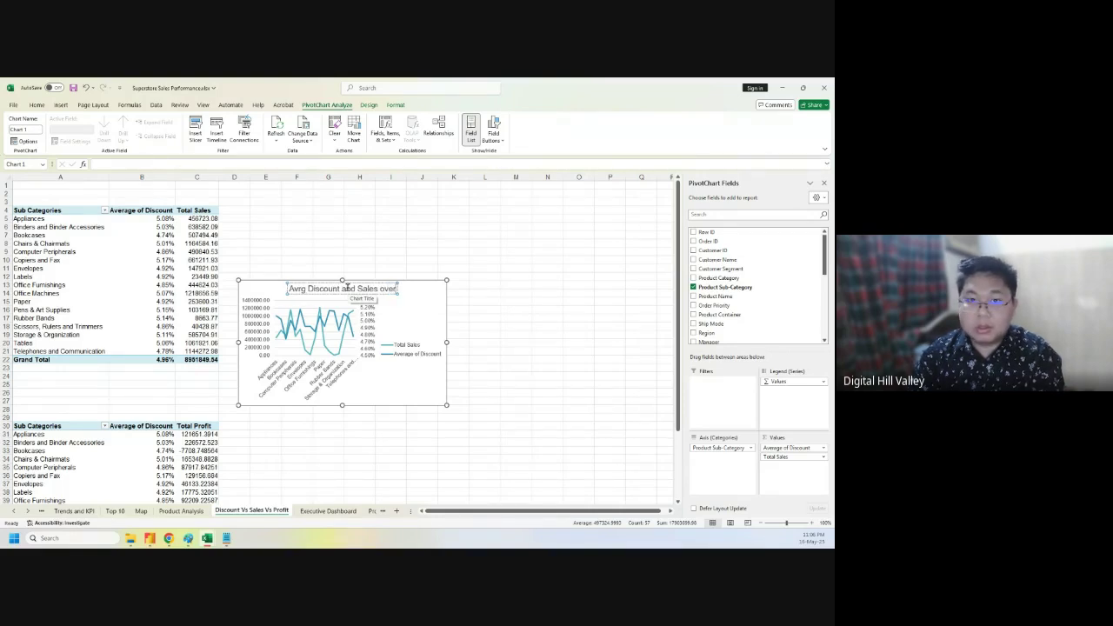
text( Sub C)
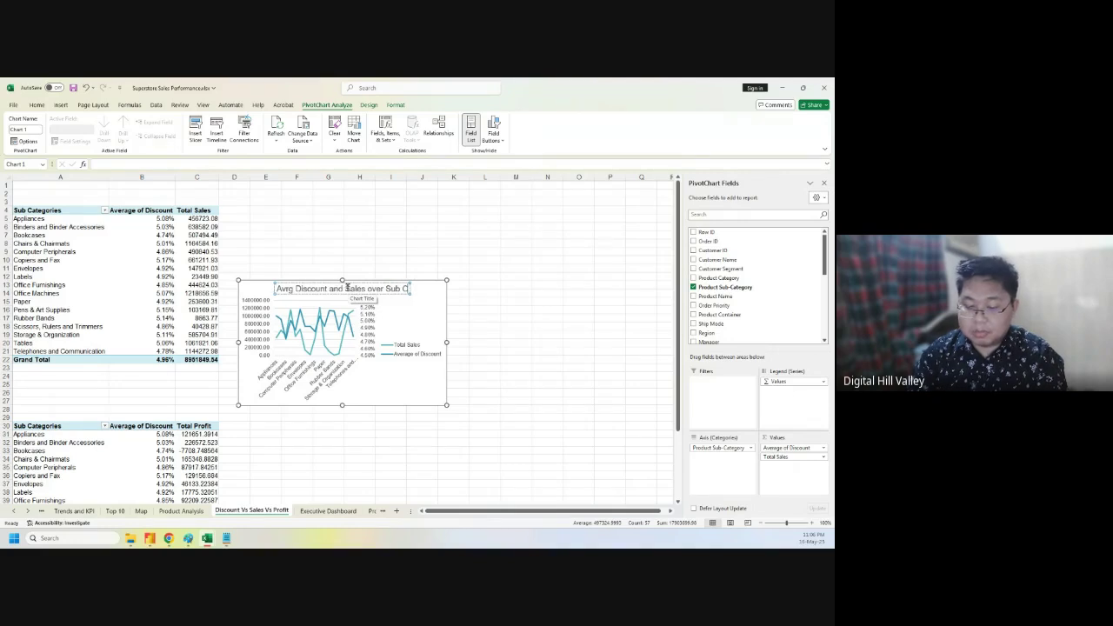
text(ategories)
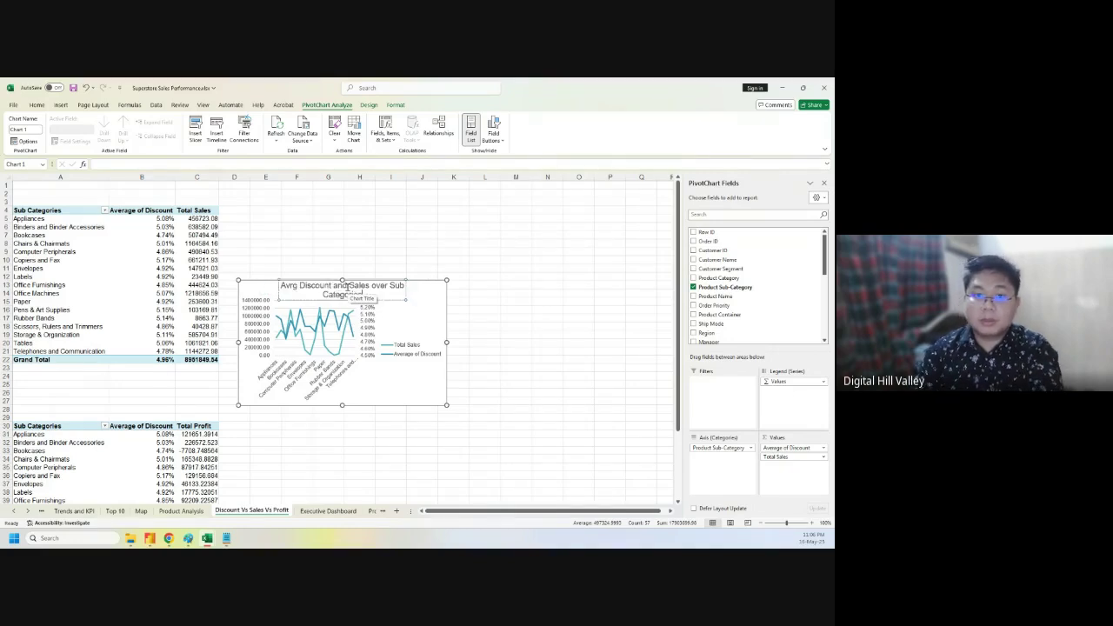
click(537, 303)
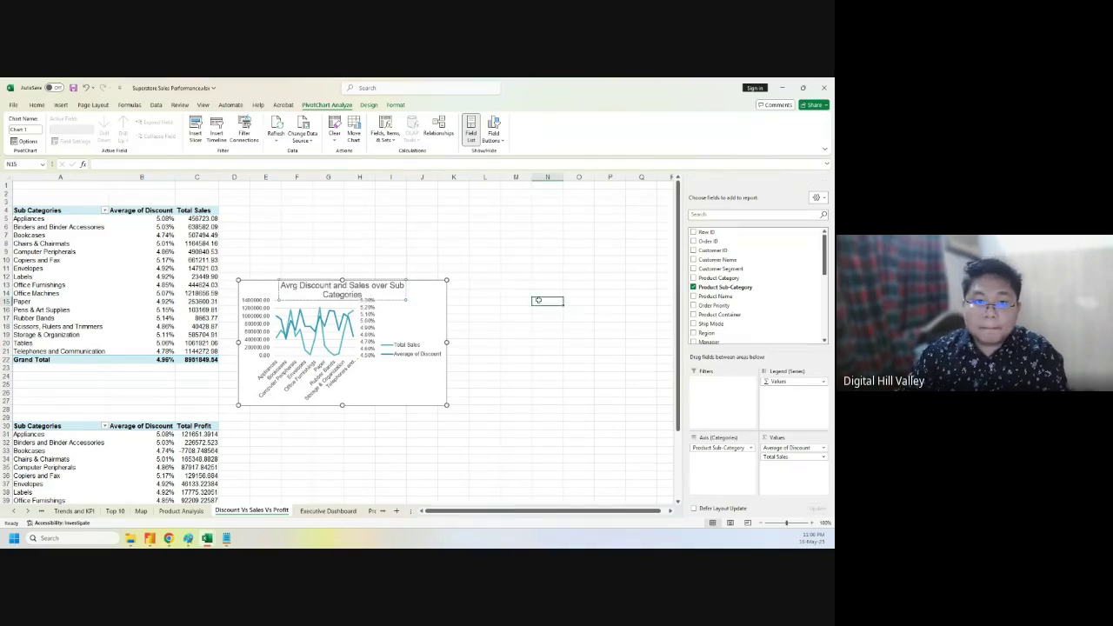
- Position the chart legend at the bottom
click(426, 313)
click(456, 285)
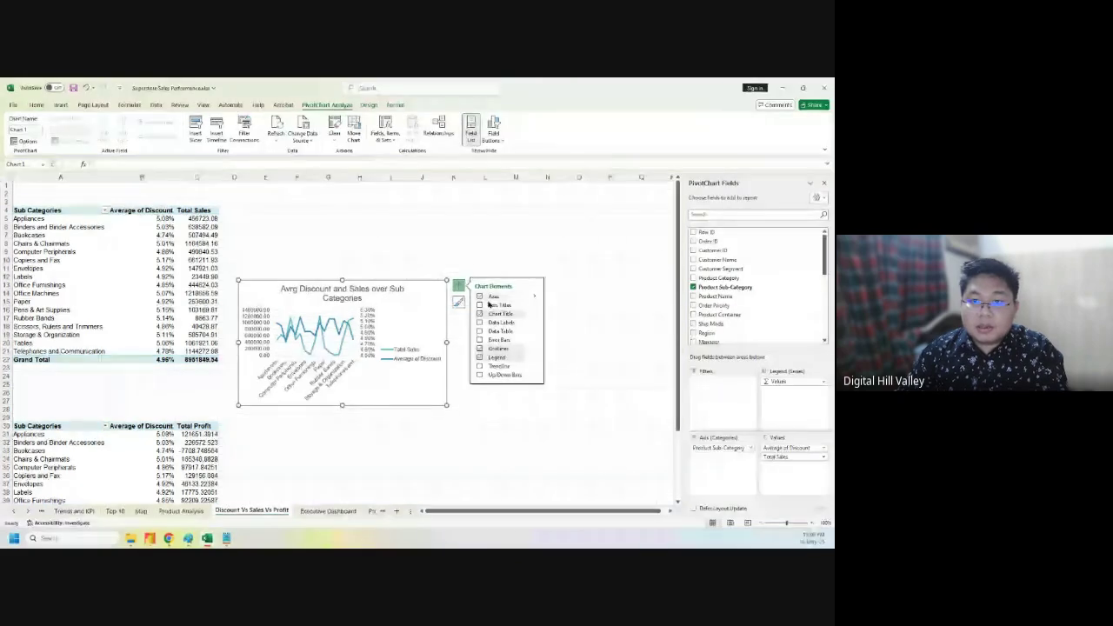
click(534, 357)
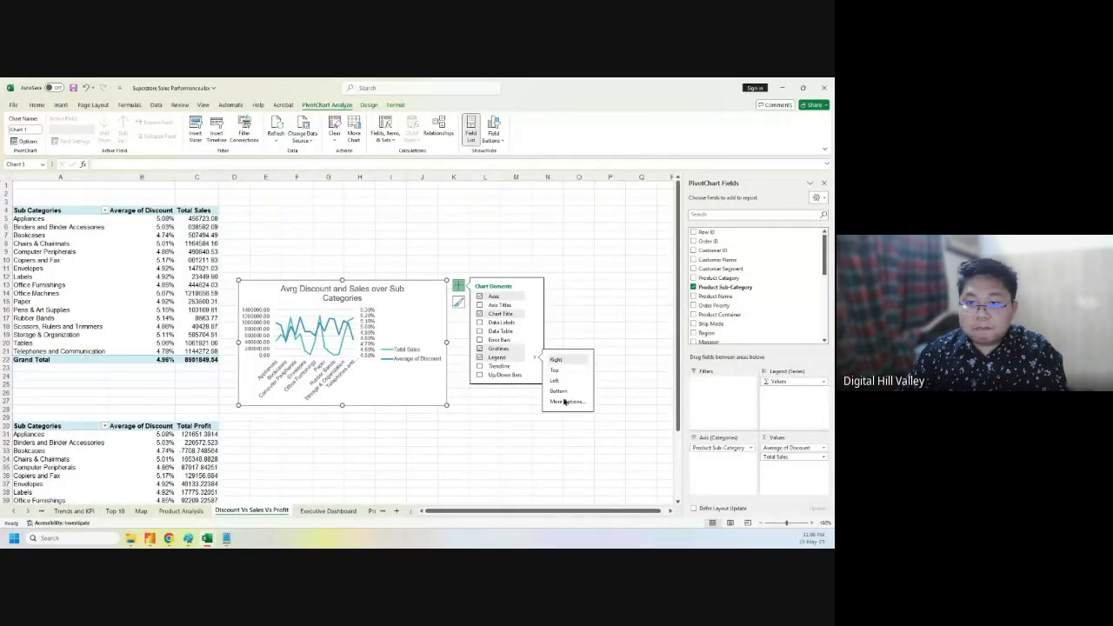
click(559, 391)
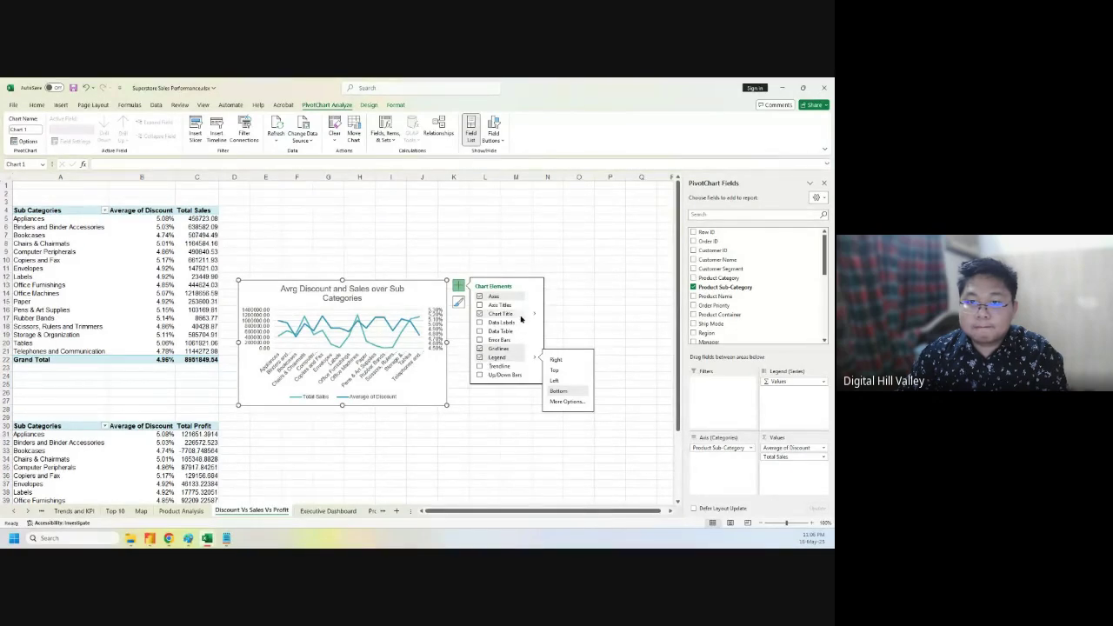
click(604, 328)
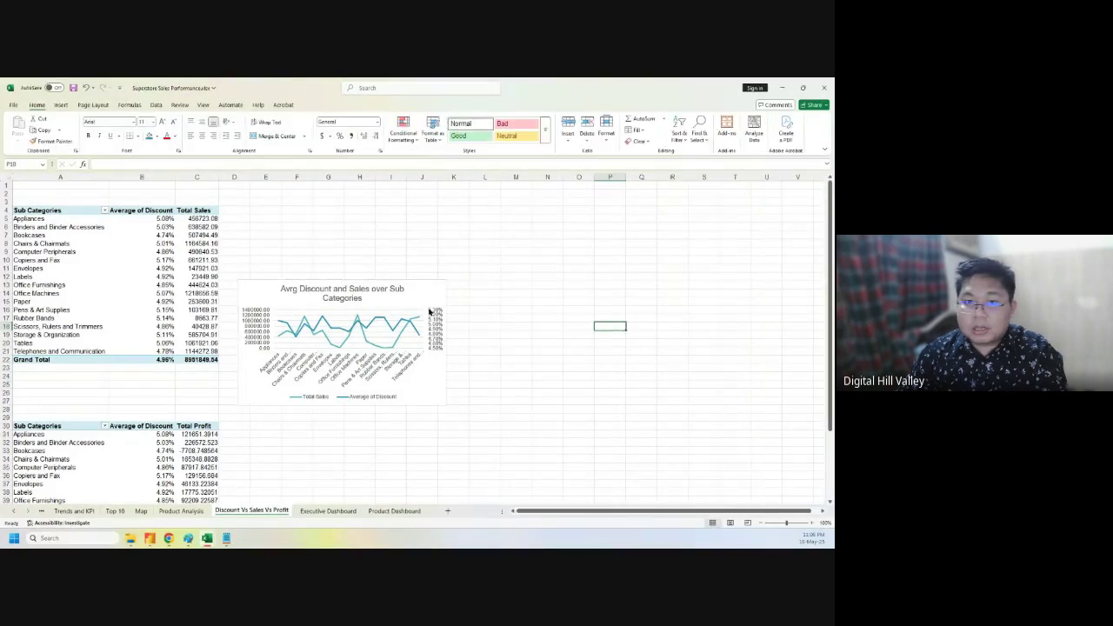
- Move the chart up and right, enlarge it, and hide the PivotChart field list
click(422, 290)
drag(427, 291, 547, 227)
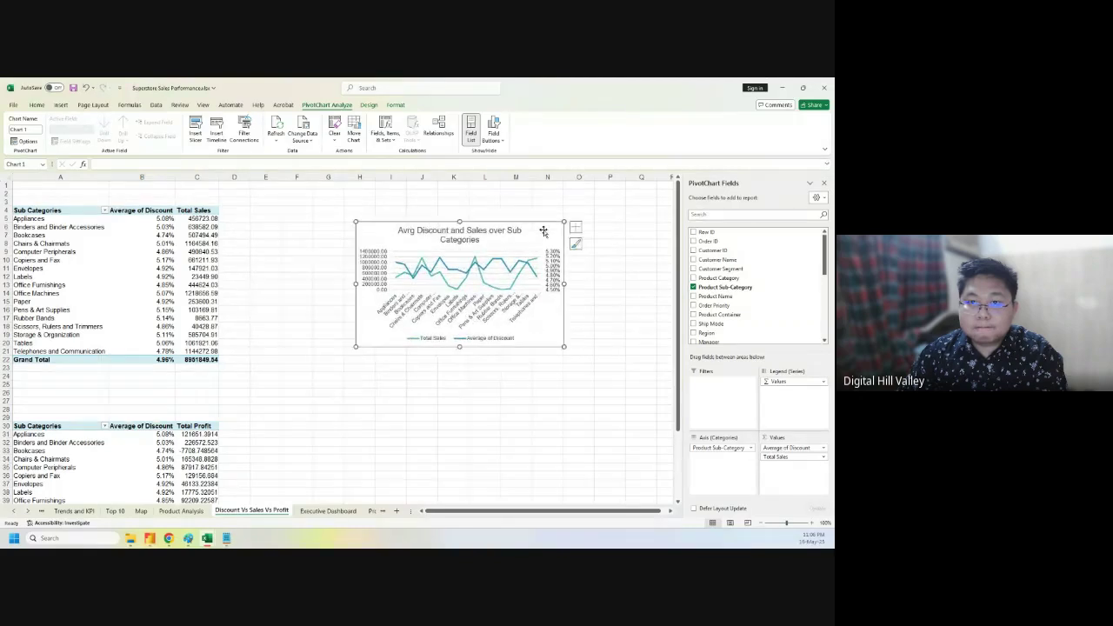
drag(564, 347, 630, 390)
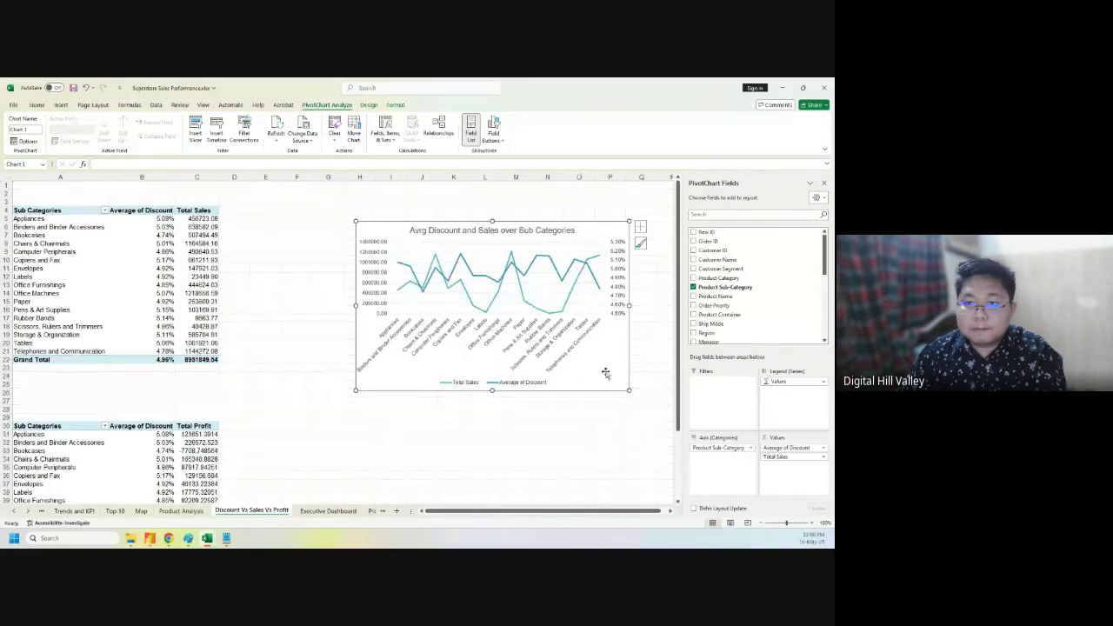
click(418, 231)
click(381, 232)
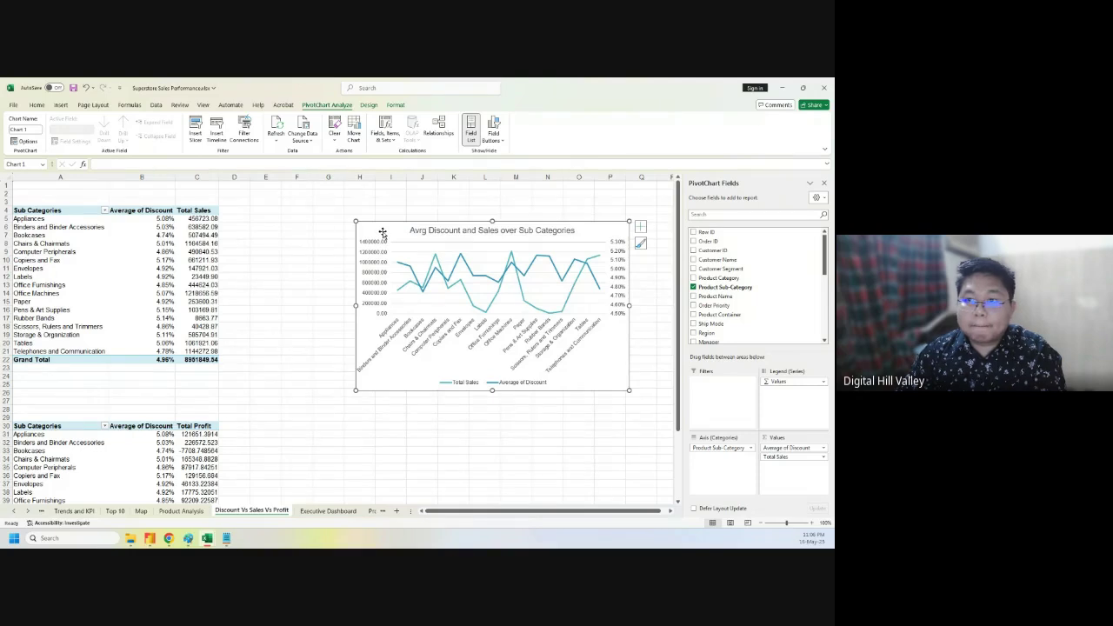
click(380, 247)
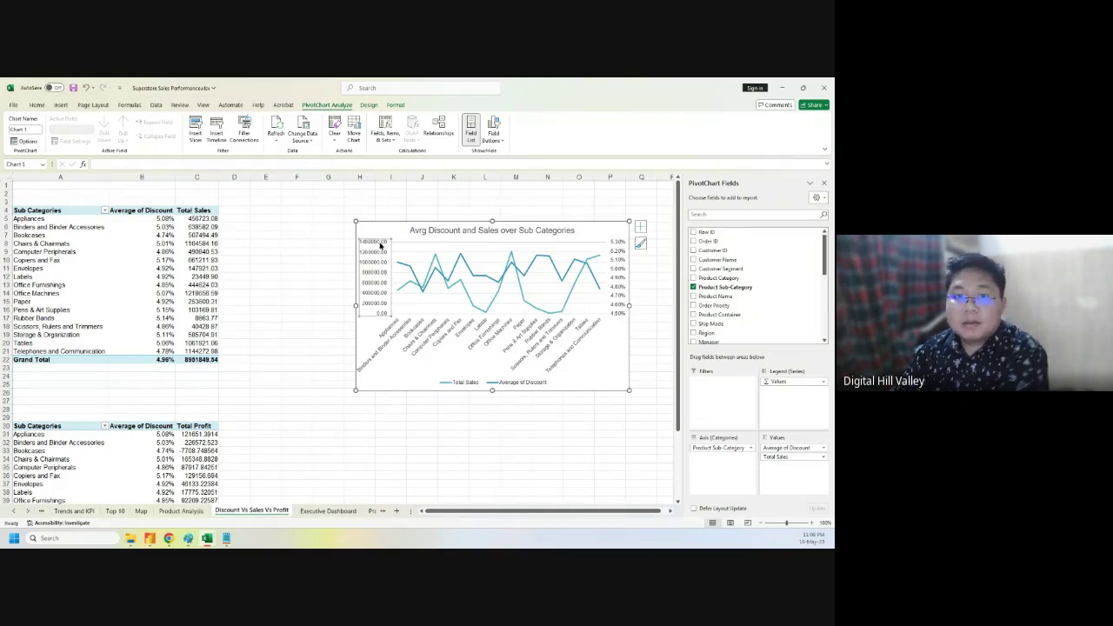
click(823, 183)
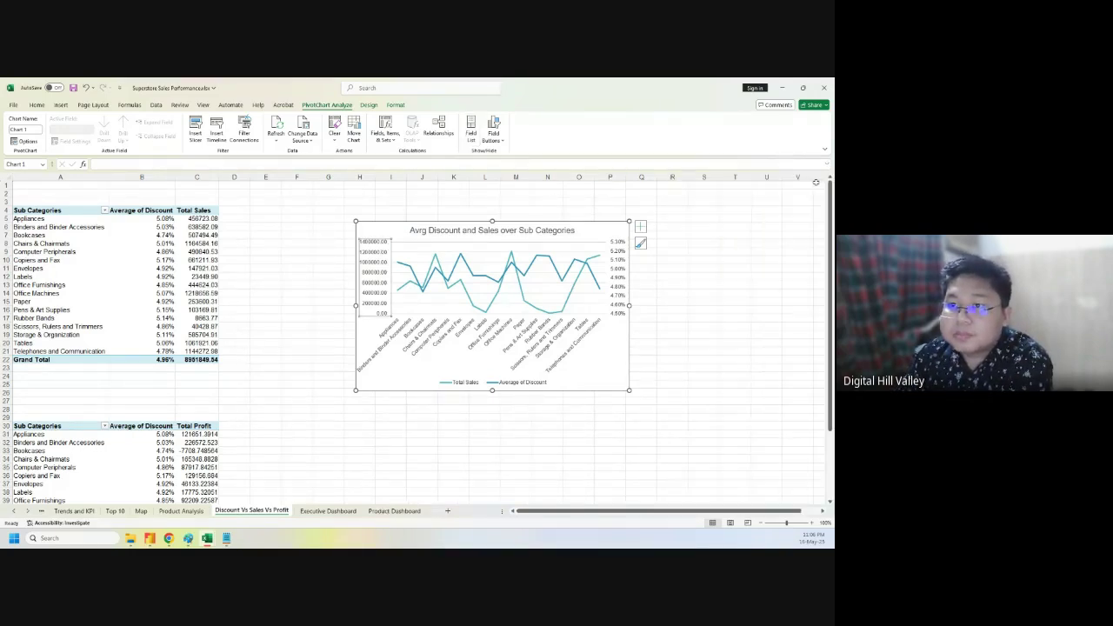
- Set the sales axis display units to Thousands
double_click(369, 268)
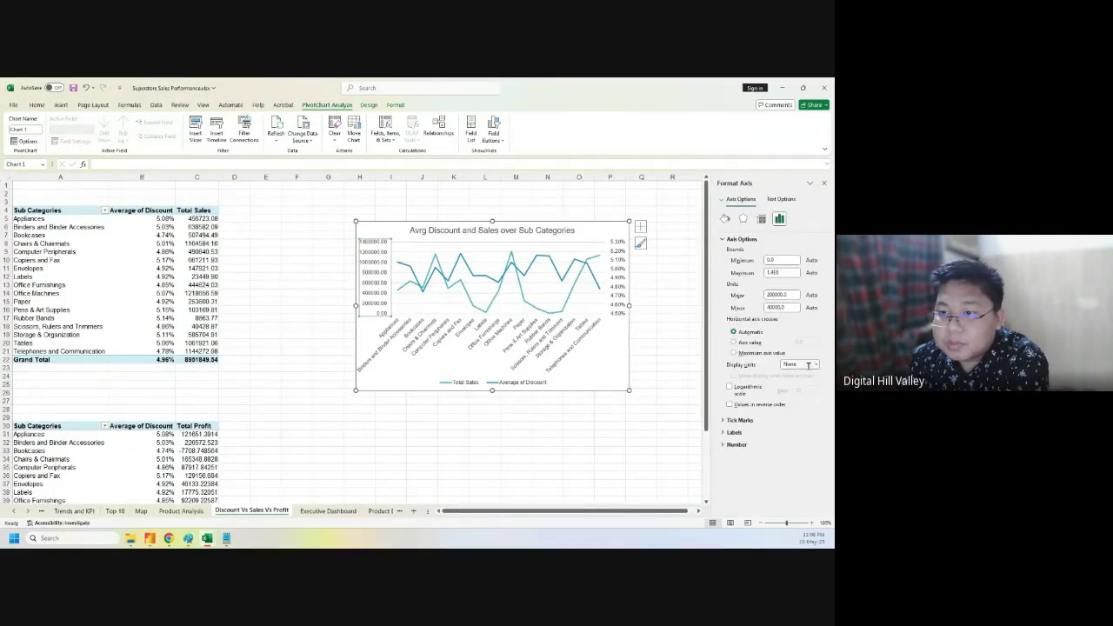
click(808, 366)
click(815, 369)
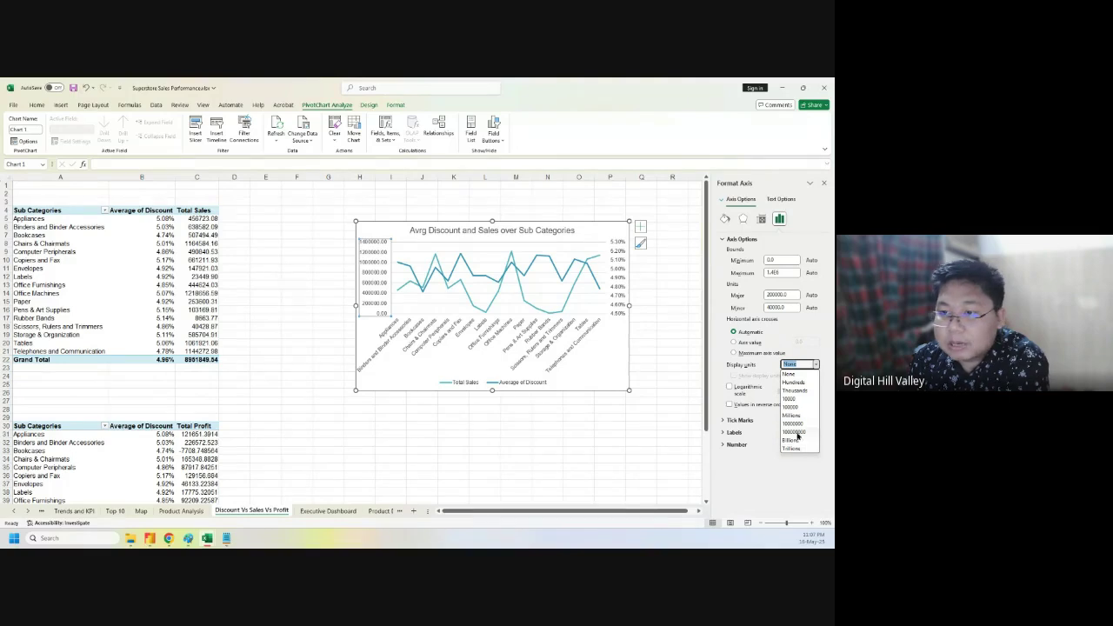
click(798, 391)
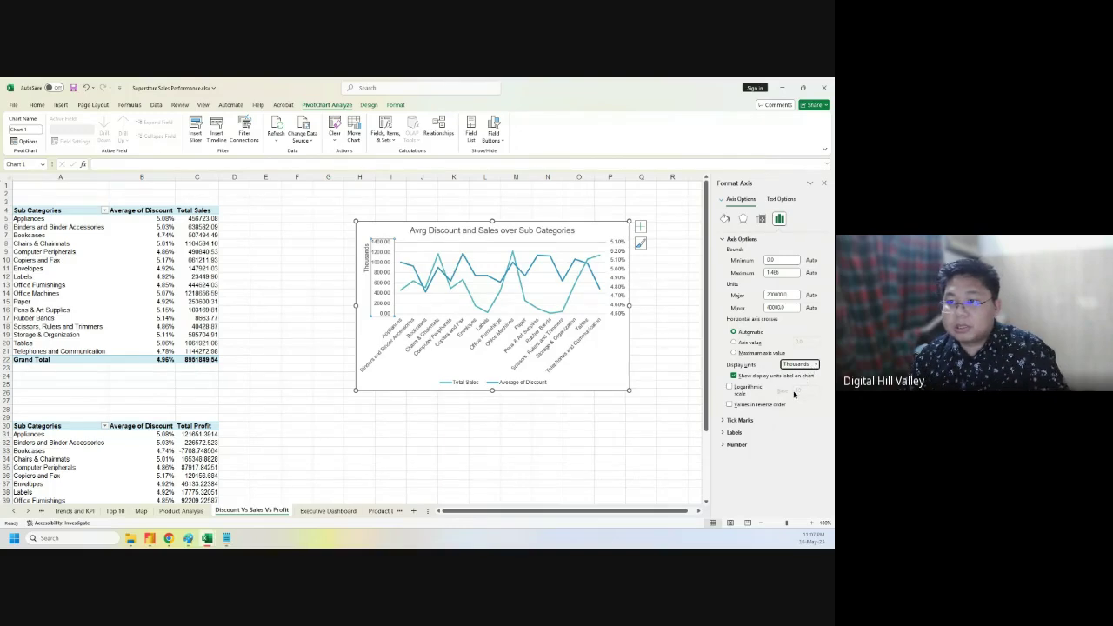
click(611, 438)
click(407, 357)
click(379, 298)
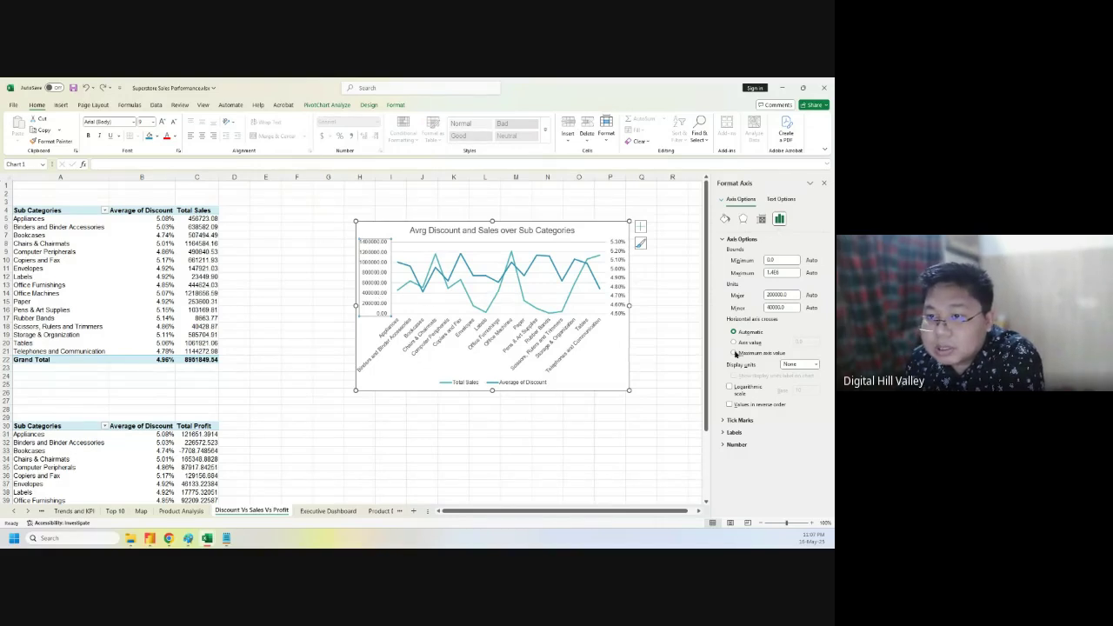
- Replace the axis number format with the Custom code $#,###,"K"
click(737, 444)
scroll(798, 449, down, 2)
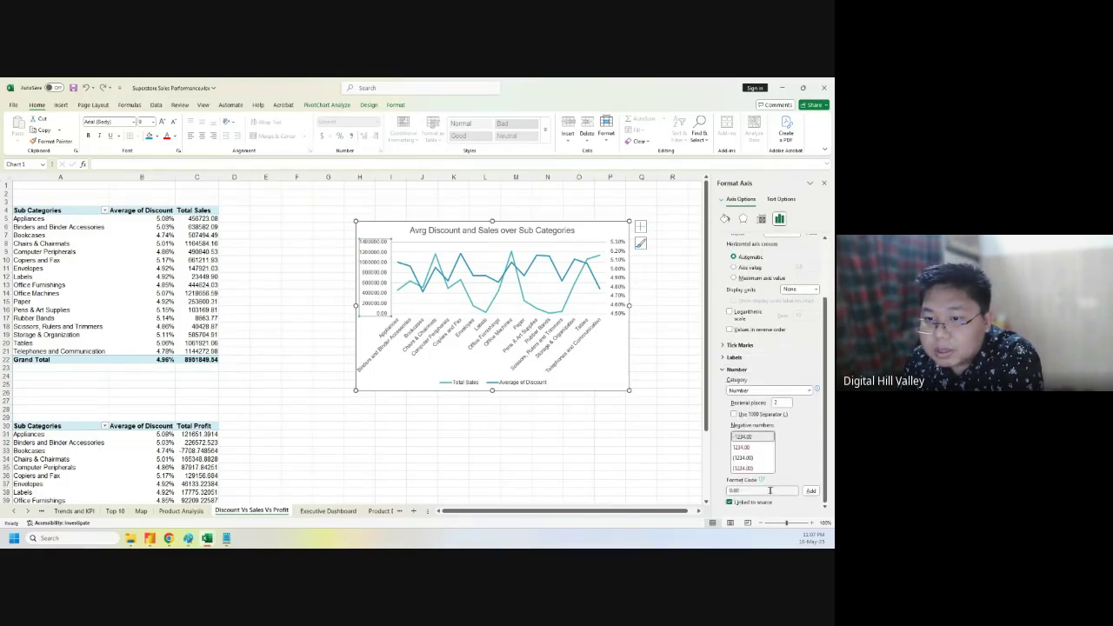
click(770, 492)
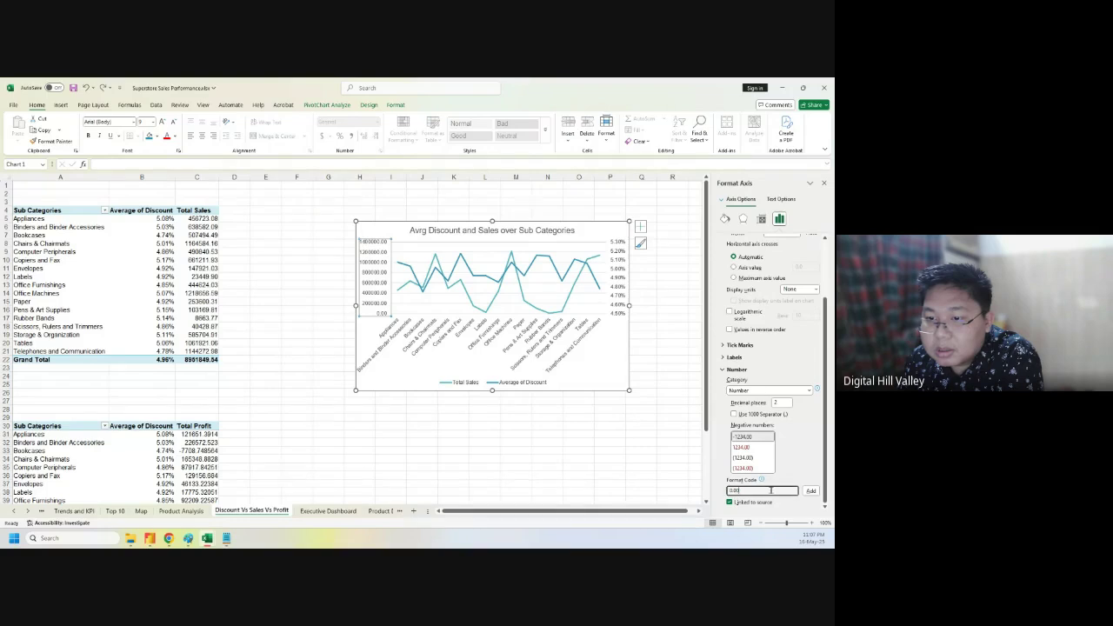
key(BackSpace)
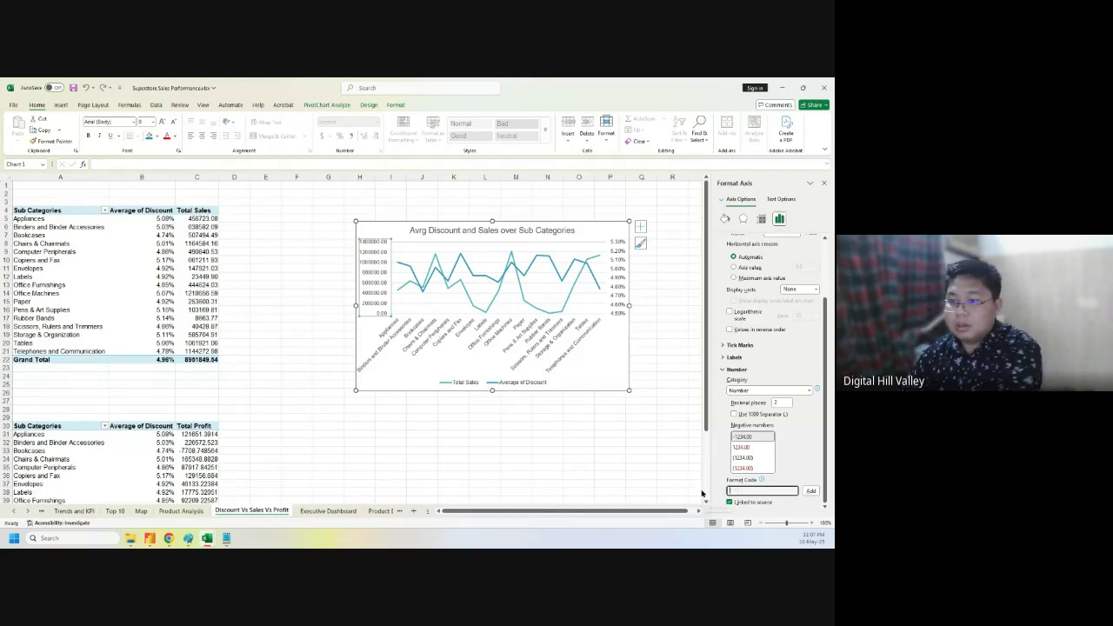
key(super+v)
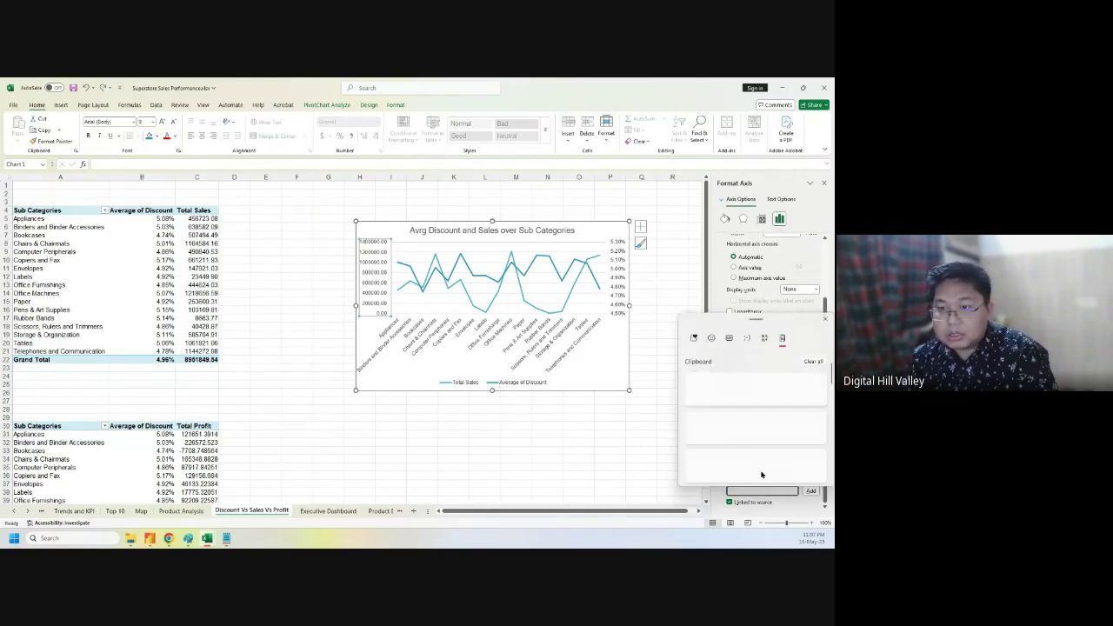
scroll(757, 445, down, 10)
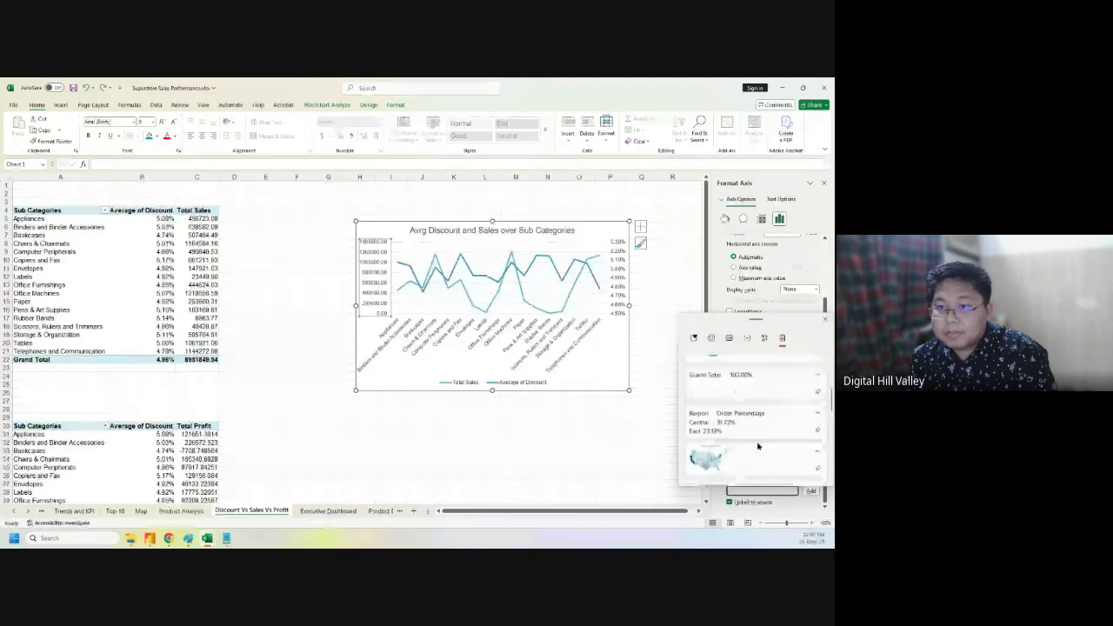
click(749, 409)
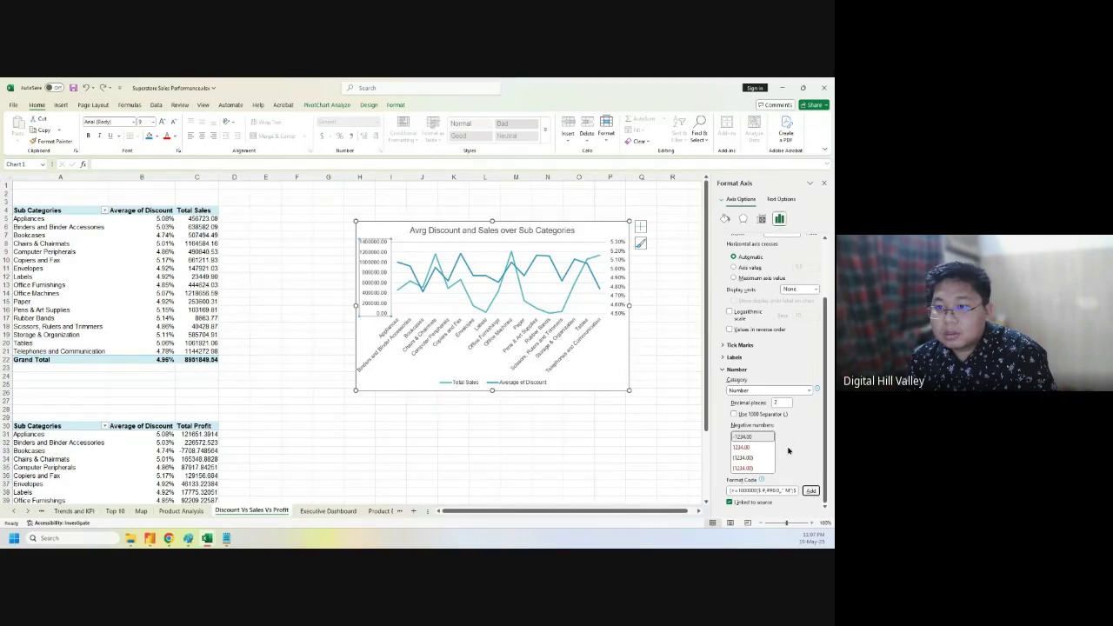
click(806, 391)
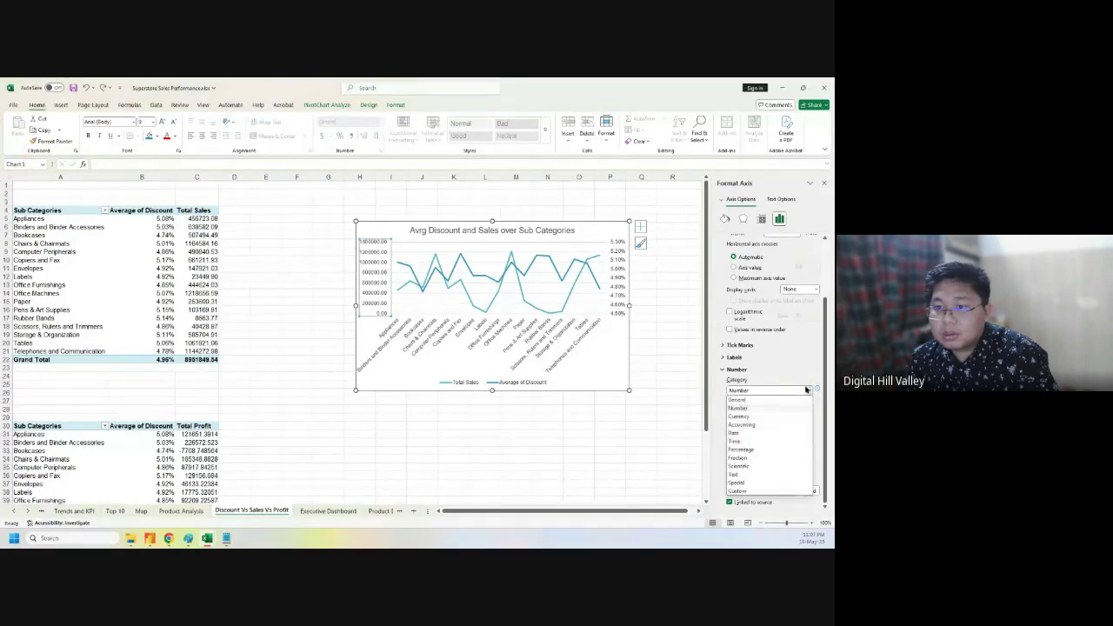
click(758, 491)
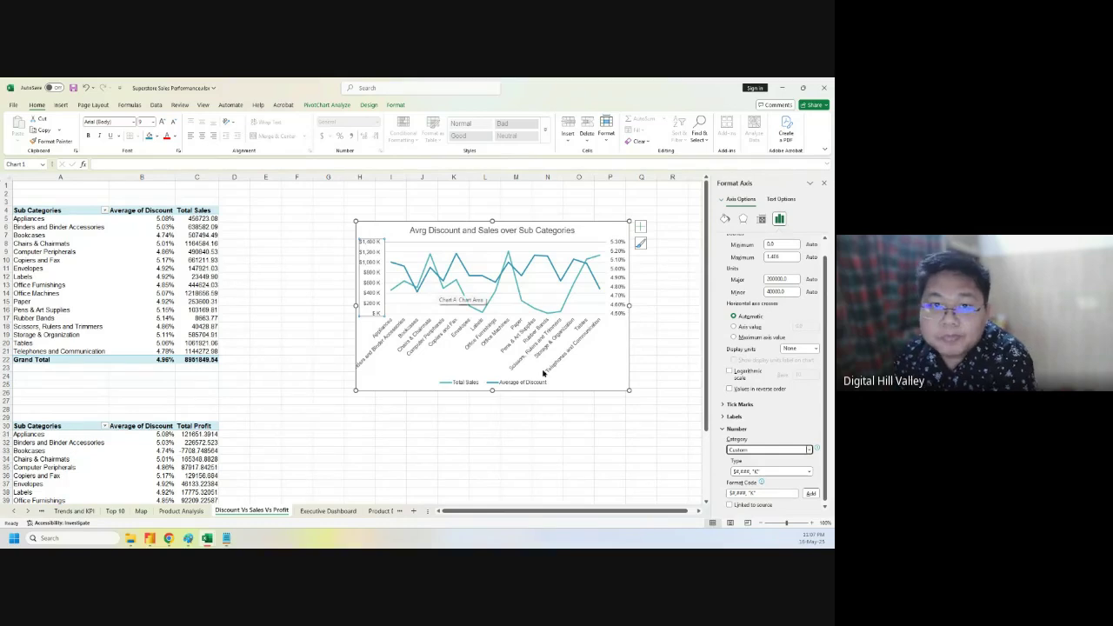
click(658, 412)
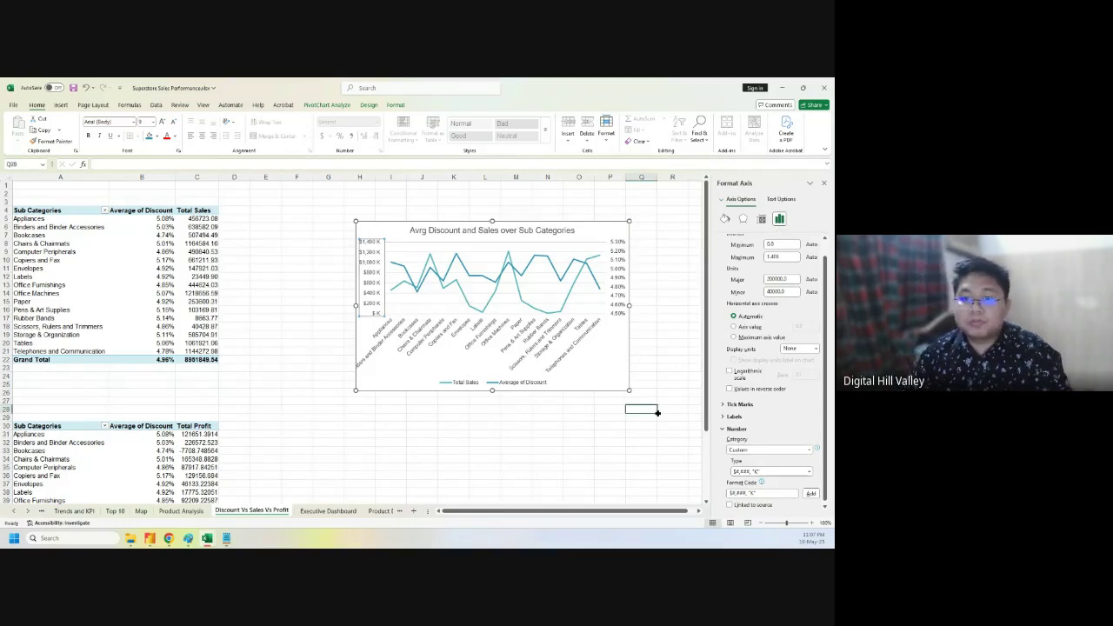
click(469, 222)
click(470, 228)
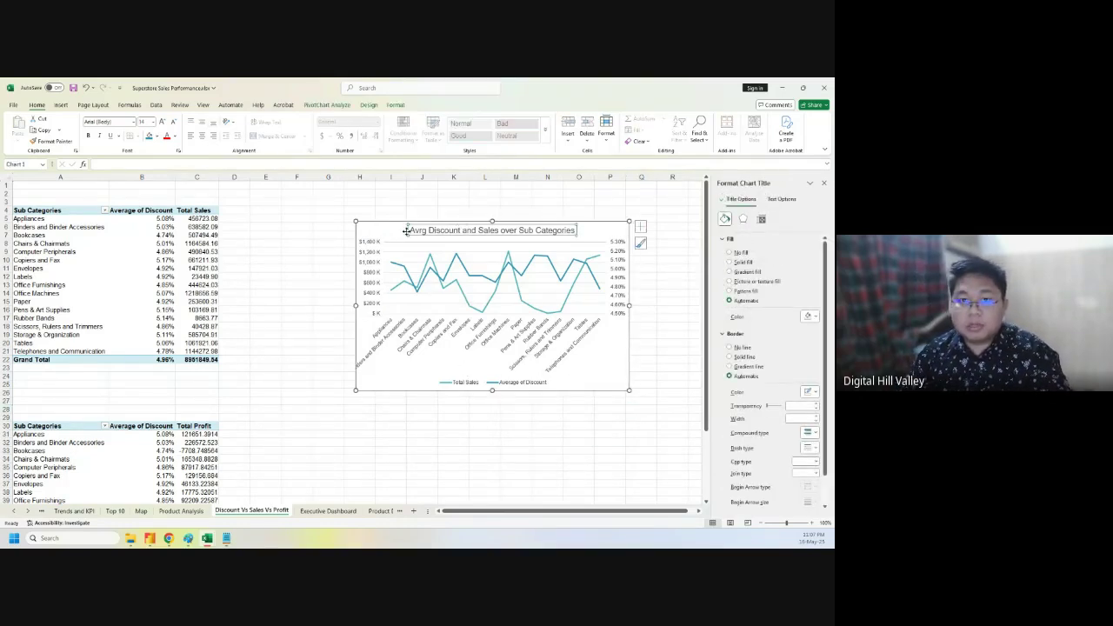
- Delete the Sales & profit Over The Years chart from Product Dashboard
click(385, 227)
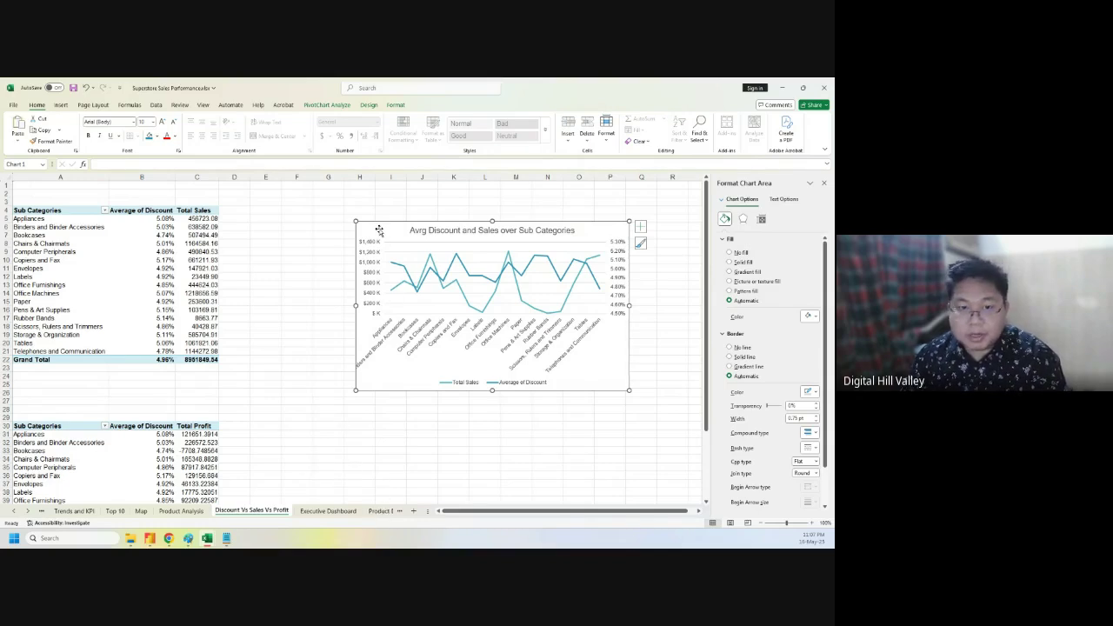
click(388, 510)
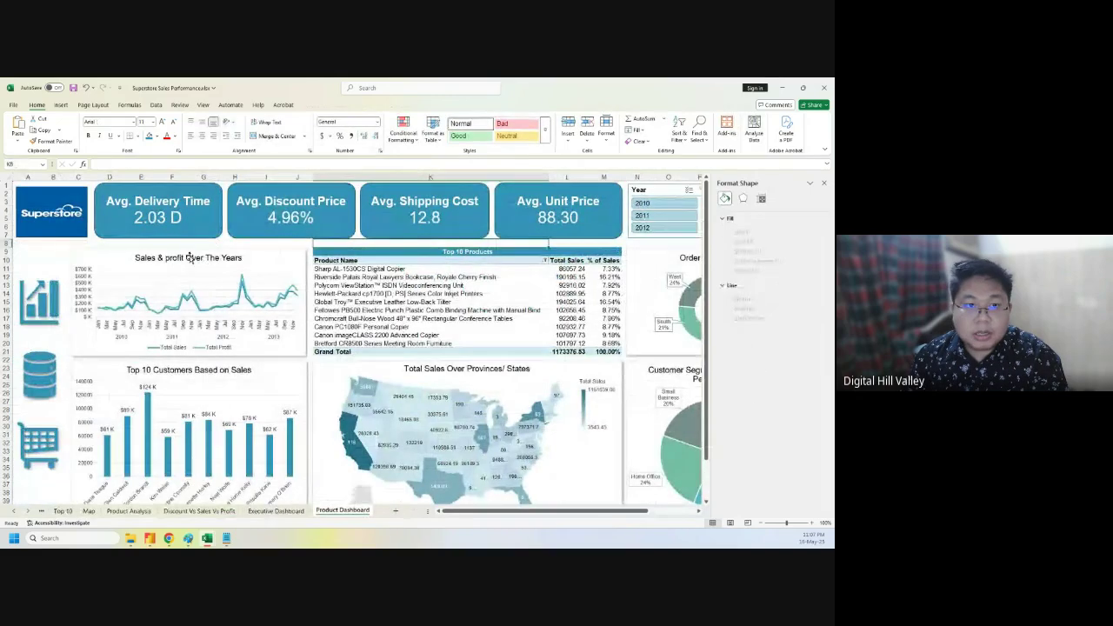
click(103, 254)
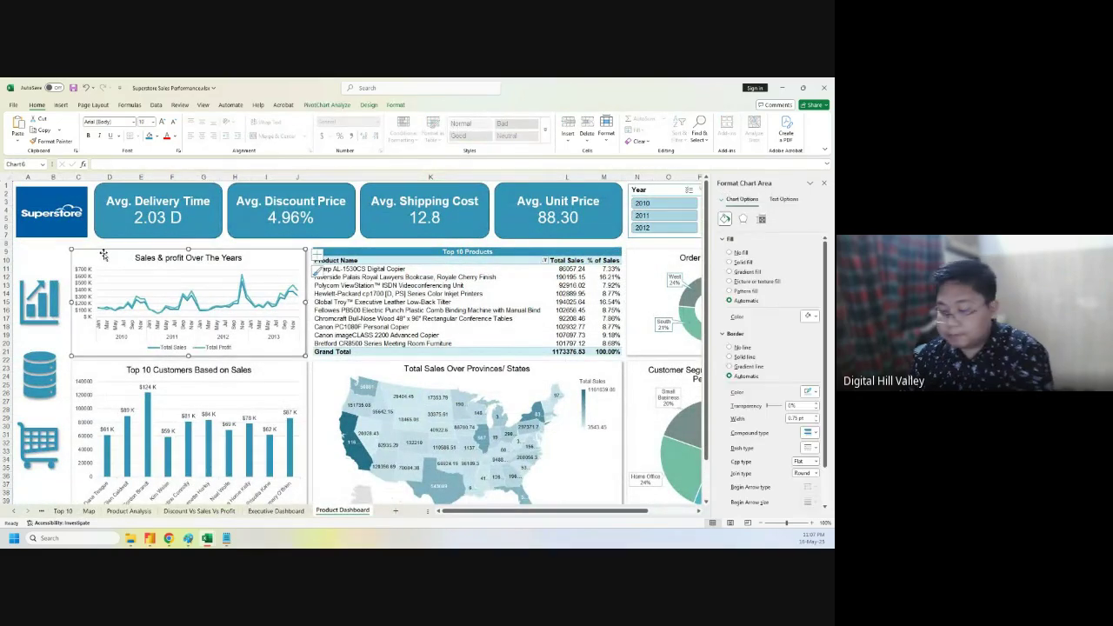
key(Delete)
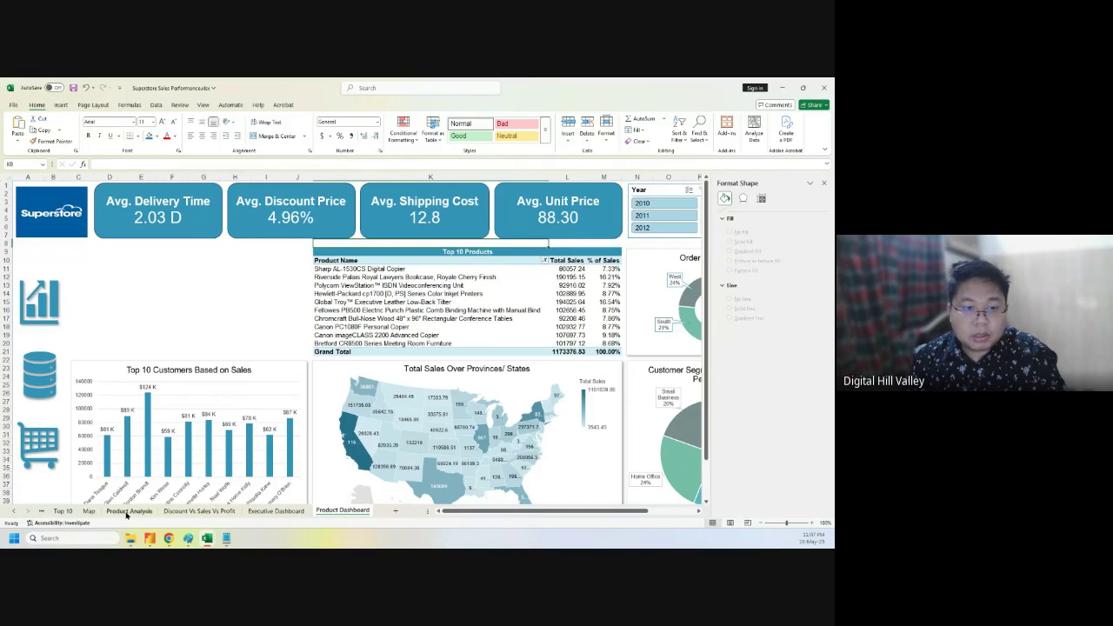
- Cut the sub-category discount combo chart from the Discount Vs Sales Vs Profit sheet
click(198, 511)
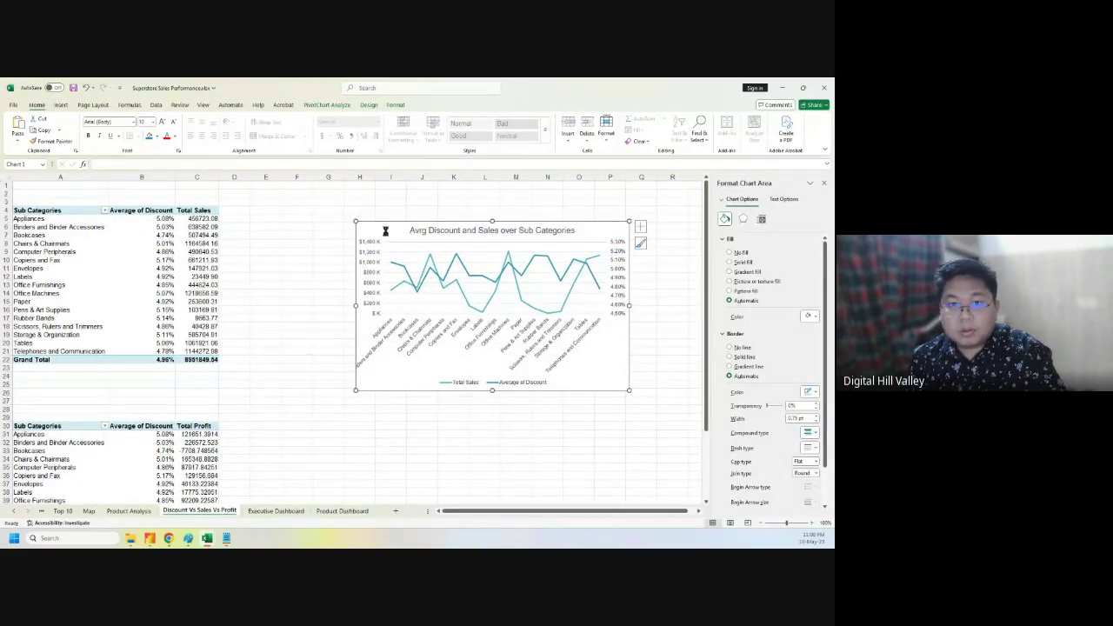
key(Delete)
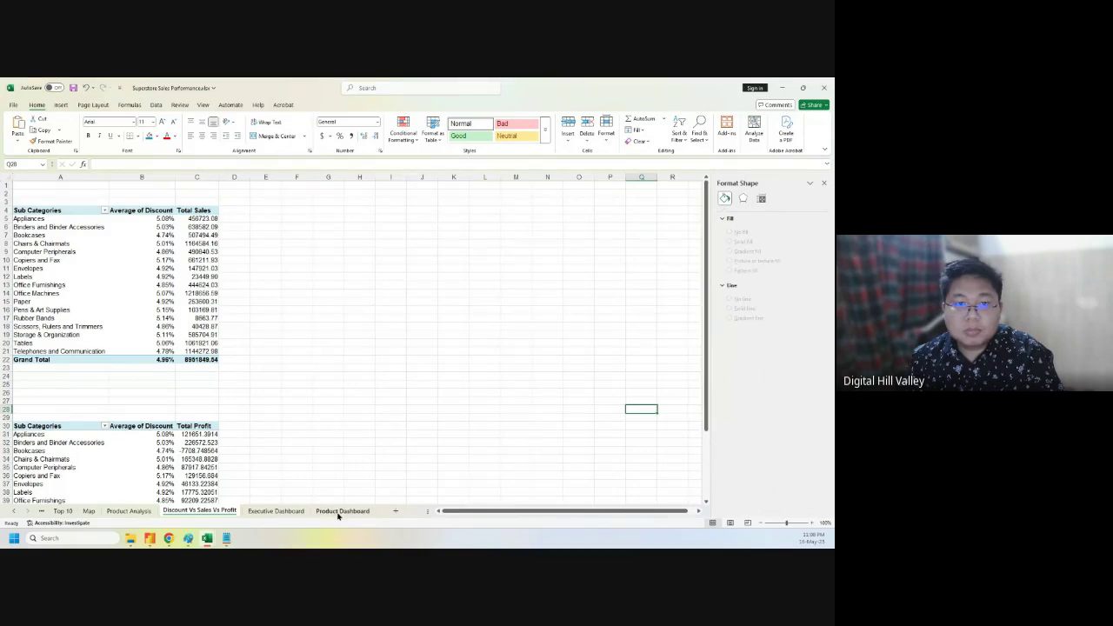
click(342, 511)
- Paste the combo chart into the upper-left slot and shrink it to sit above Top 10 Customers
key(ctrl+v)
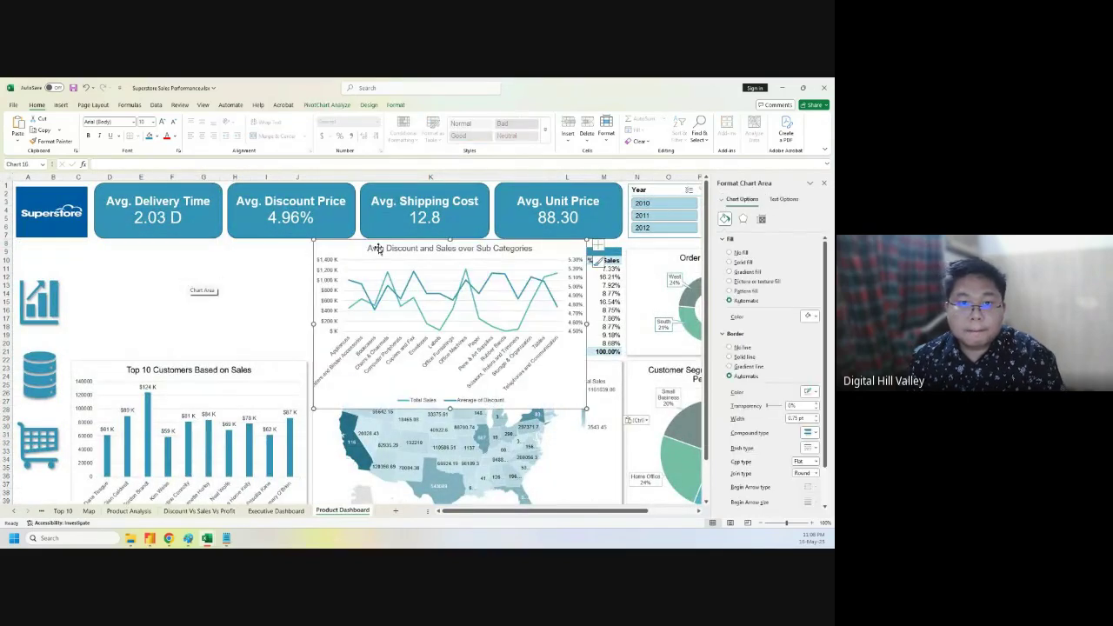
drag(365, 247, 111, 251)
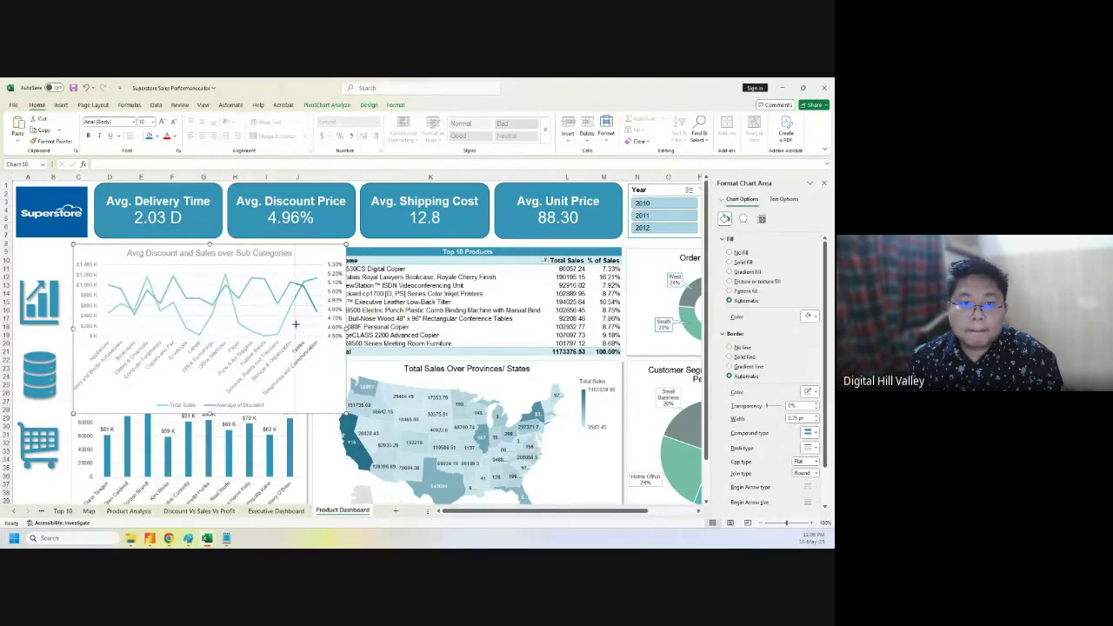
drag(306, 330, 306, 330)
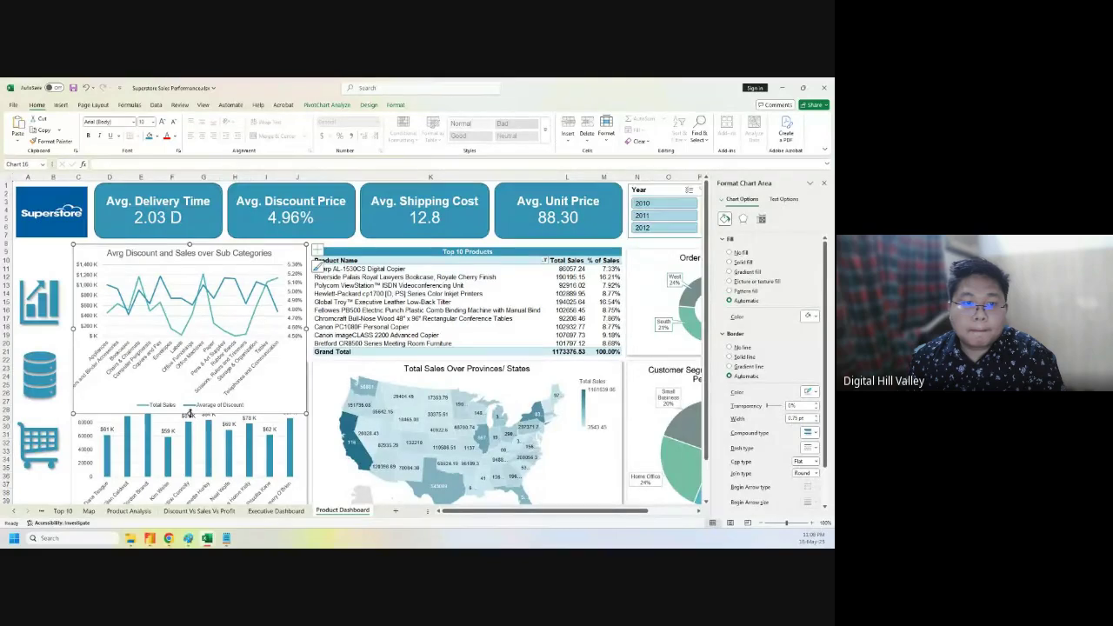
drag(189, 414, 194, 354)
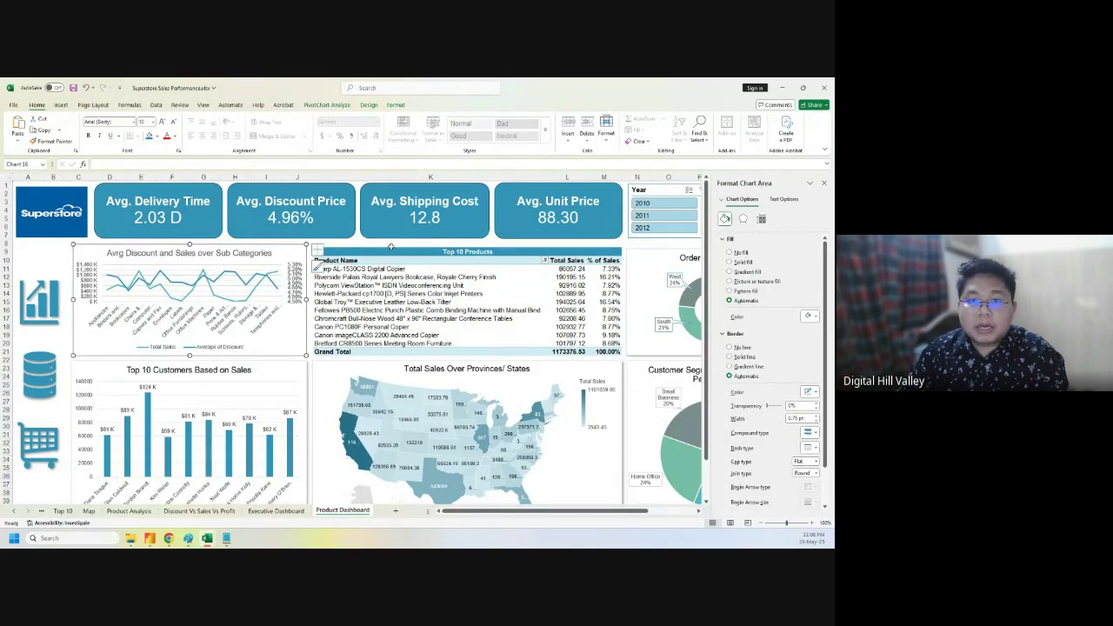
drag(391, 249, 484, 348)
- Clear the Top 10 Products table contents, then view the Discount Vs Sales Vs Profit sheet
key(Delete)
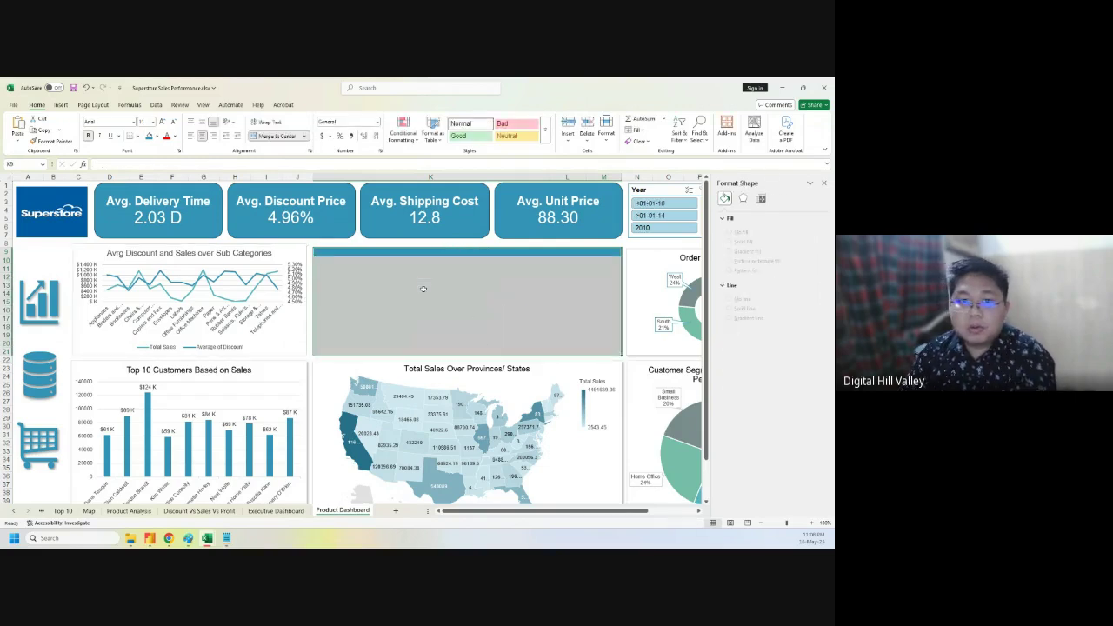
click(374, 276)
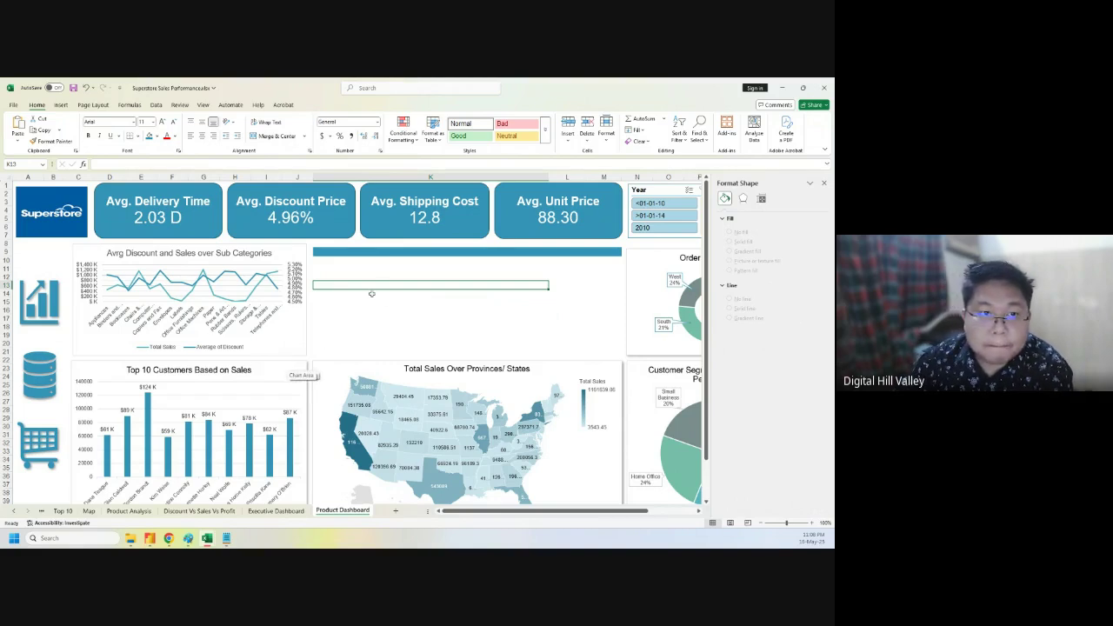
key(alt+Tab)
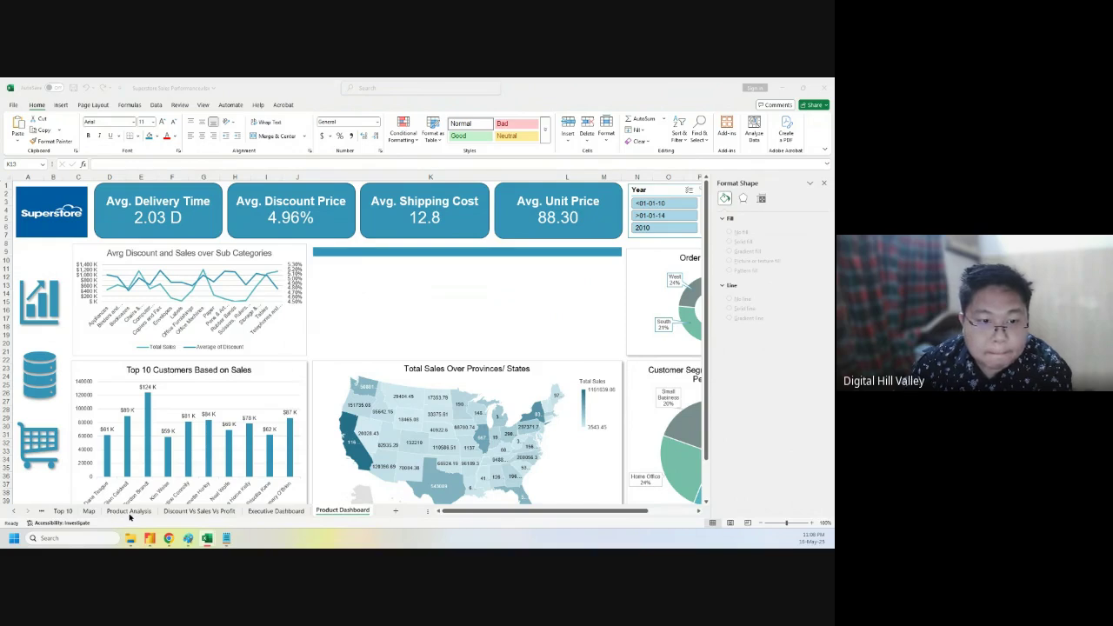
click(199, 510)
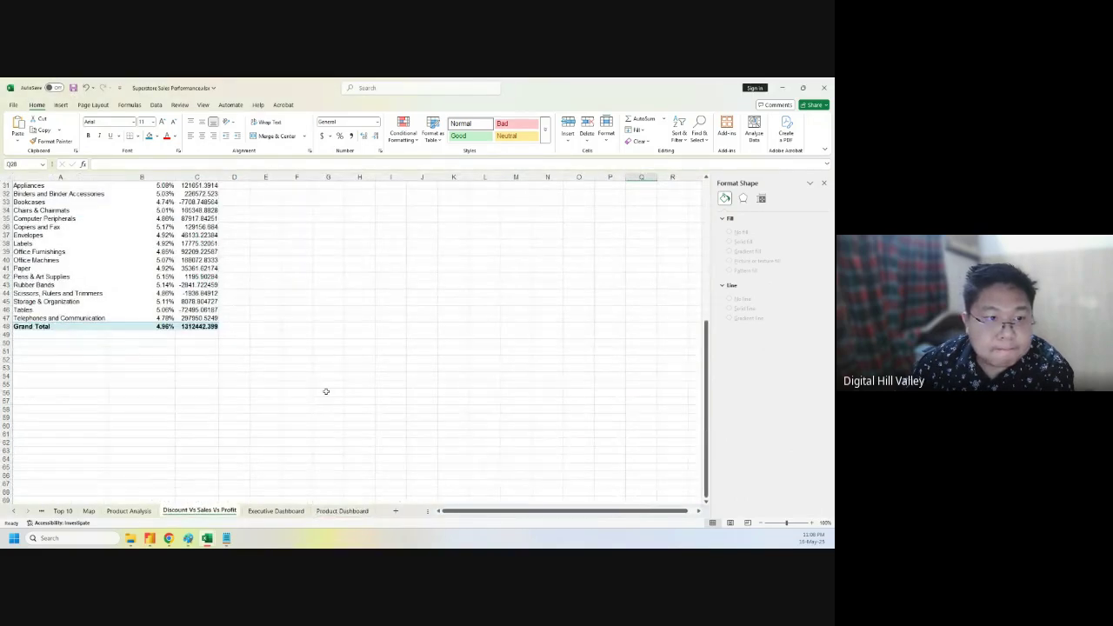
scroll(326, 391, up, 10)
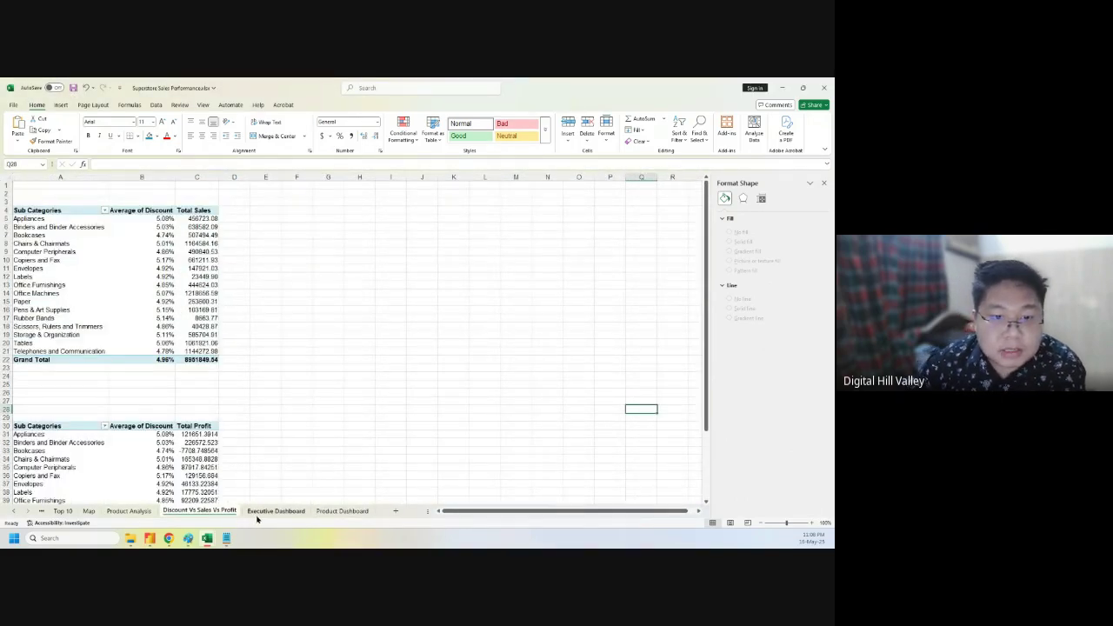
- On the Product Analysis sheet, select the Region order pivot data A66:B69
click(122, 511)
scroll(201, 438, up, 2)
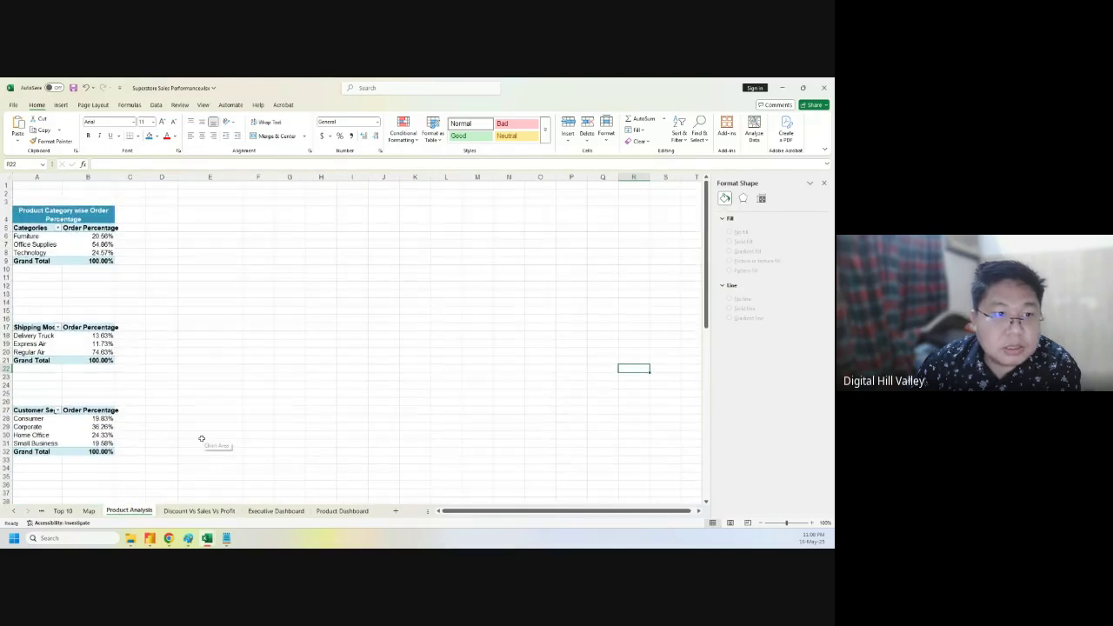
scroll(200, 438, down, 18)
scroll(201, 438, down, 1)
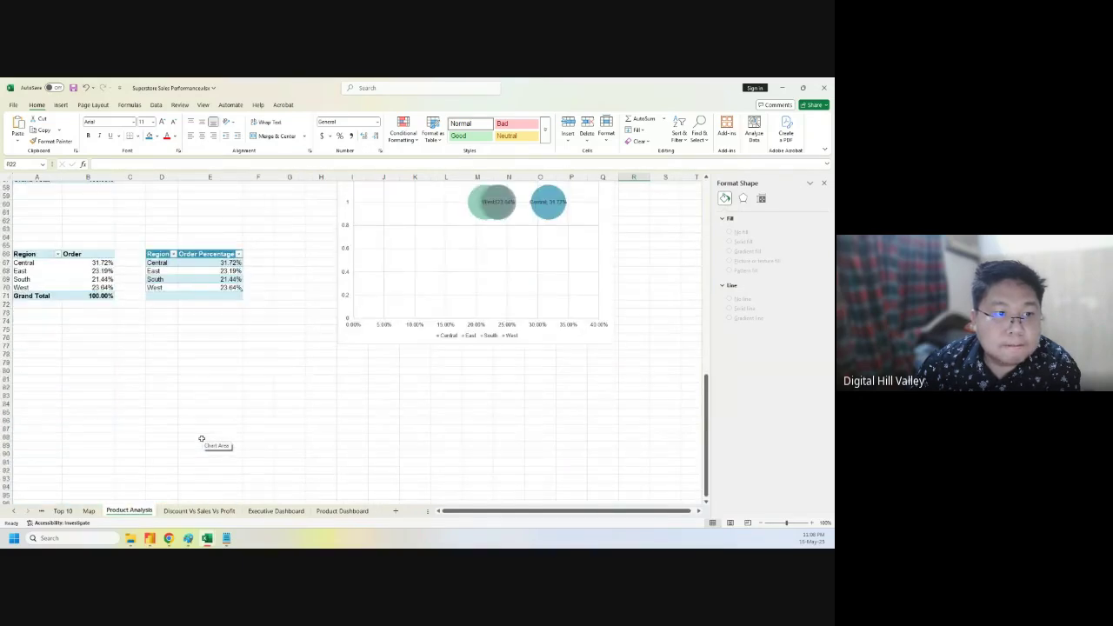
scroll(201, 438, up, 1)
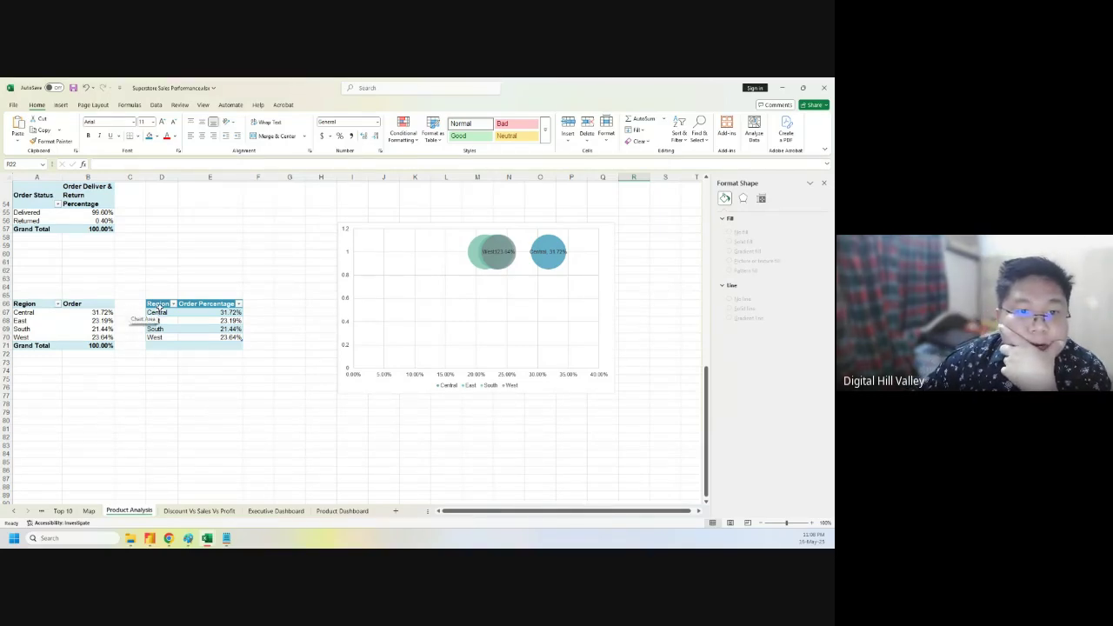
drag(25, 304, 101, 337)
- Insert a clustered bar chart from the Region order-percentage pivot data
click(61, 104)
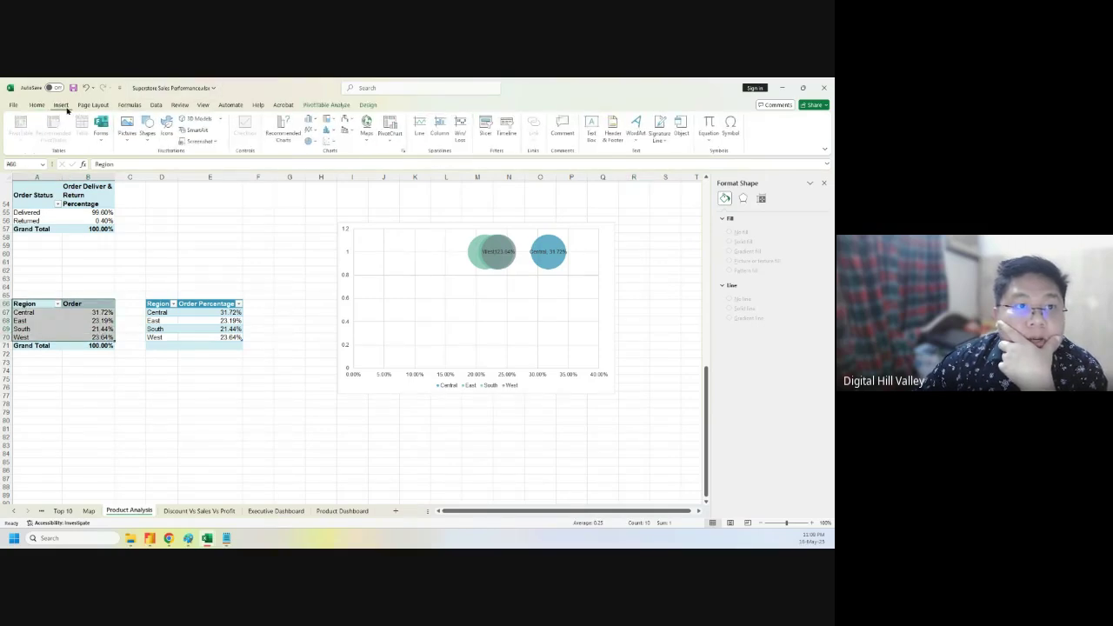
click(283, 128)
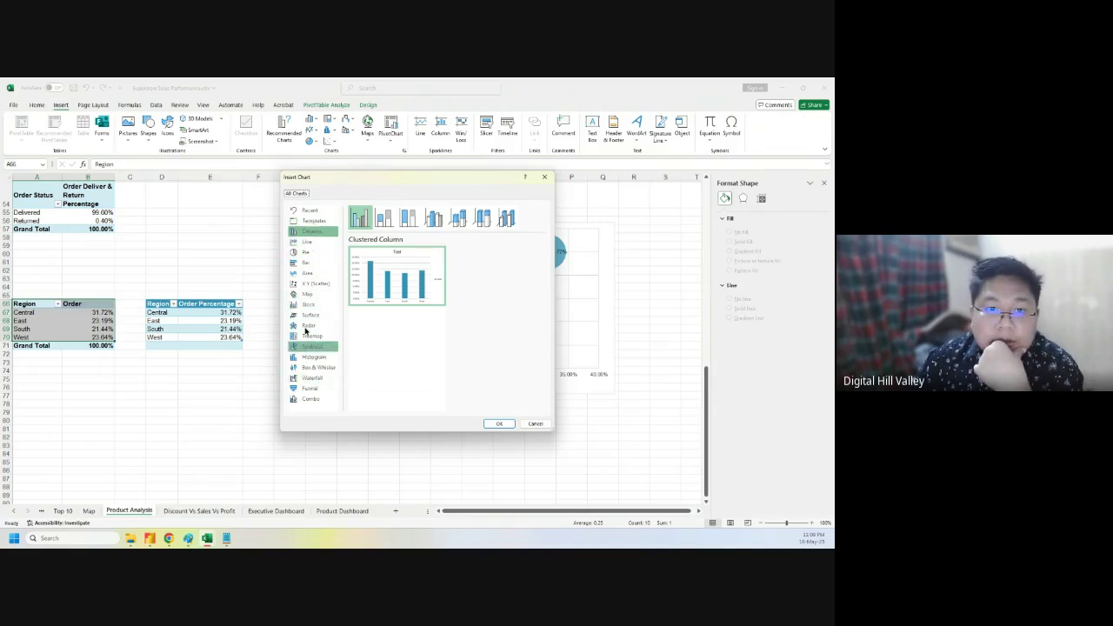
click(305, 263)
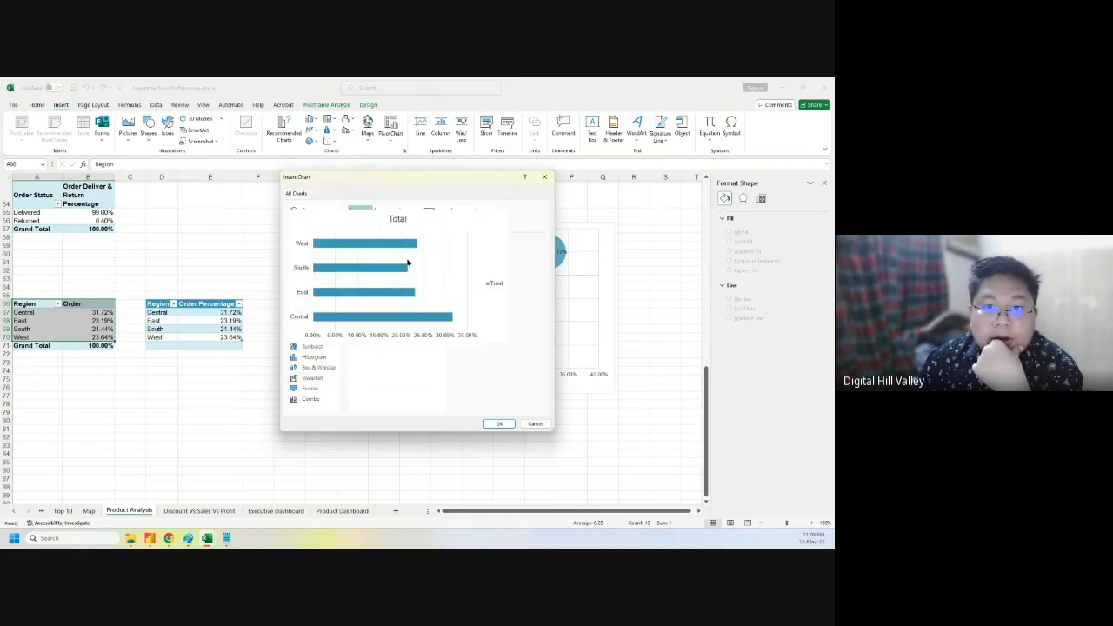
click(499, 423)
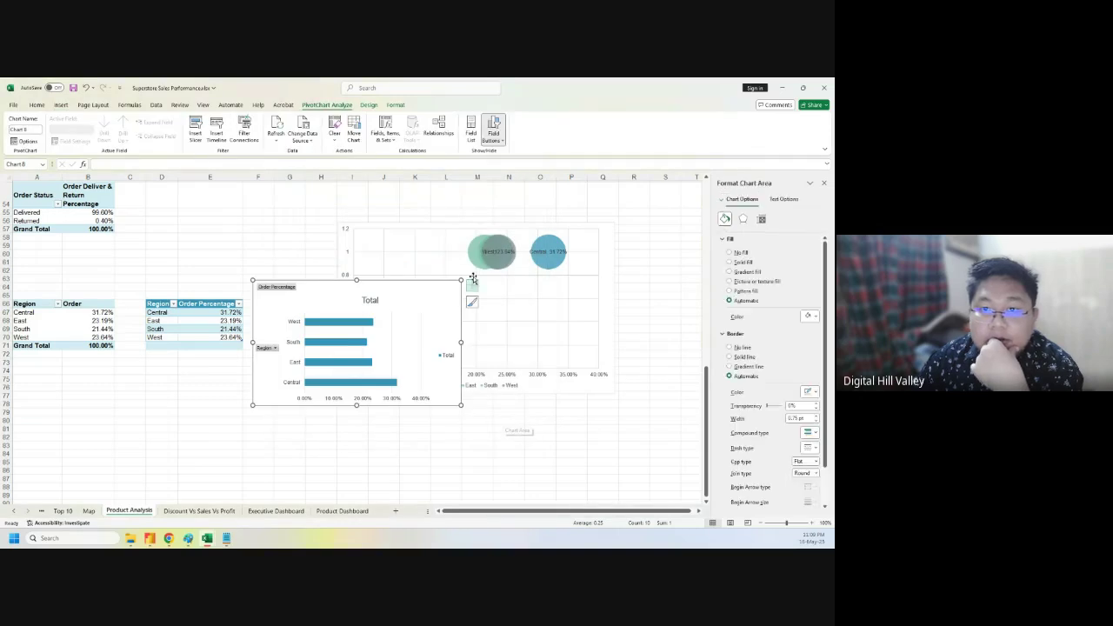
- Hide the chart's field buttons and legend, and move it below the bubble chart
click(492, 128)
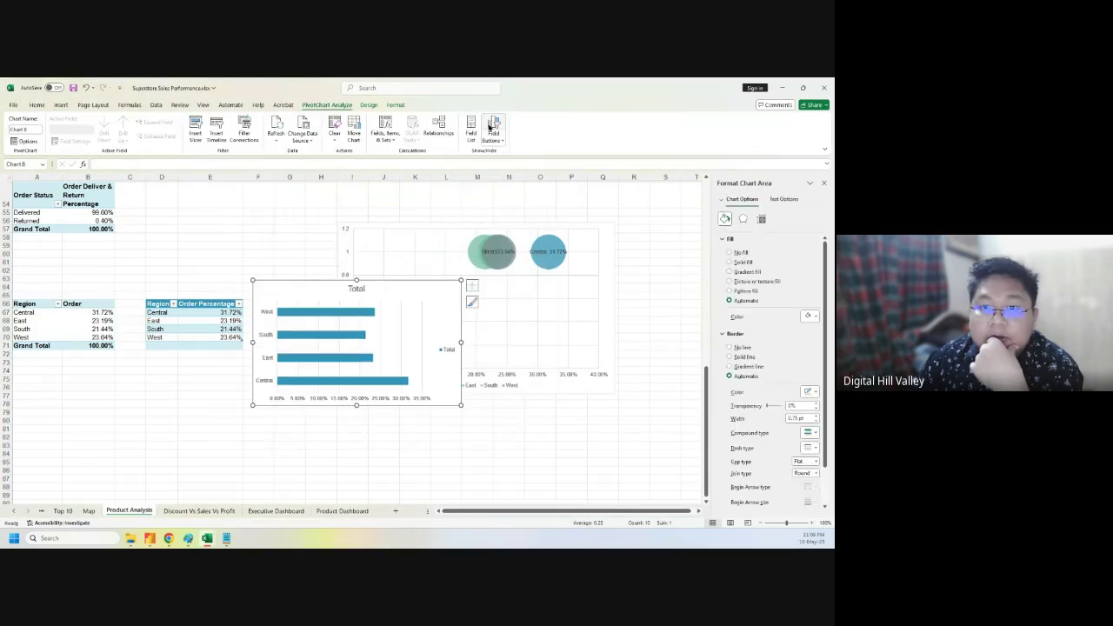
click(471, 286)
click(494, 358)
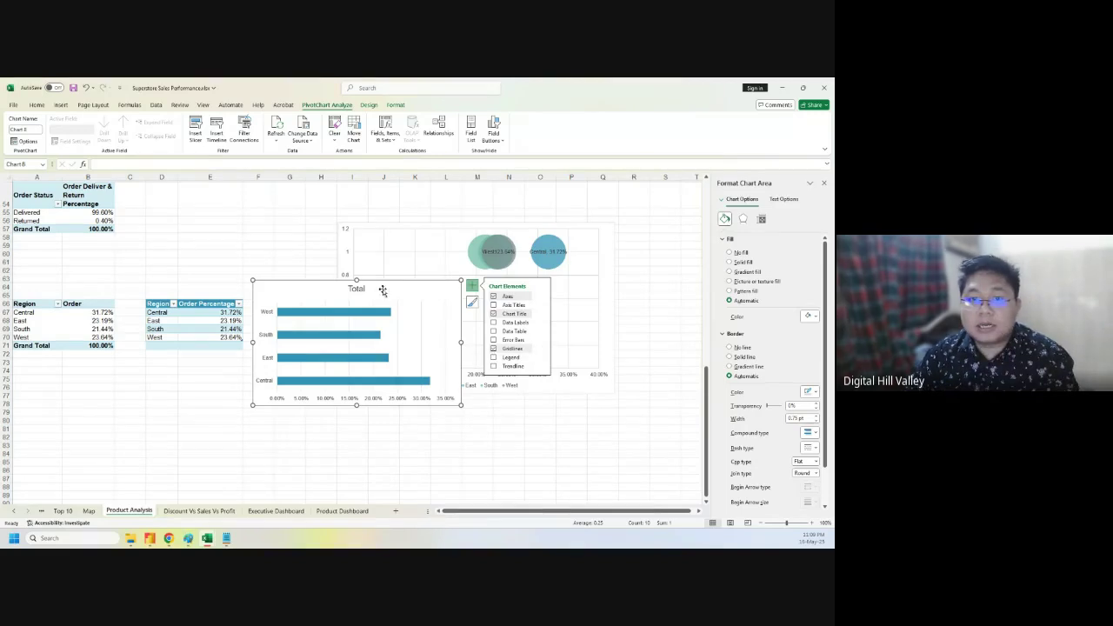
drag(353, 287, 504, 371)
click(491, 369)
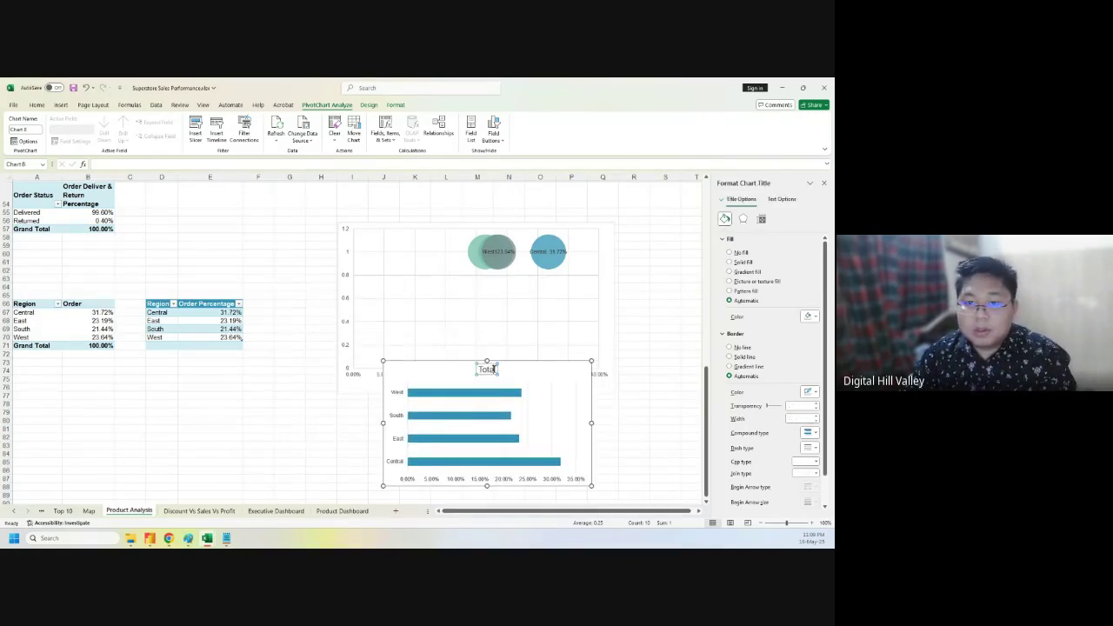
- Replace the chart title 'Total' with 'Region wise Number of Order Percentage'
double_click(494, 369)
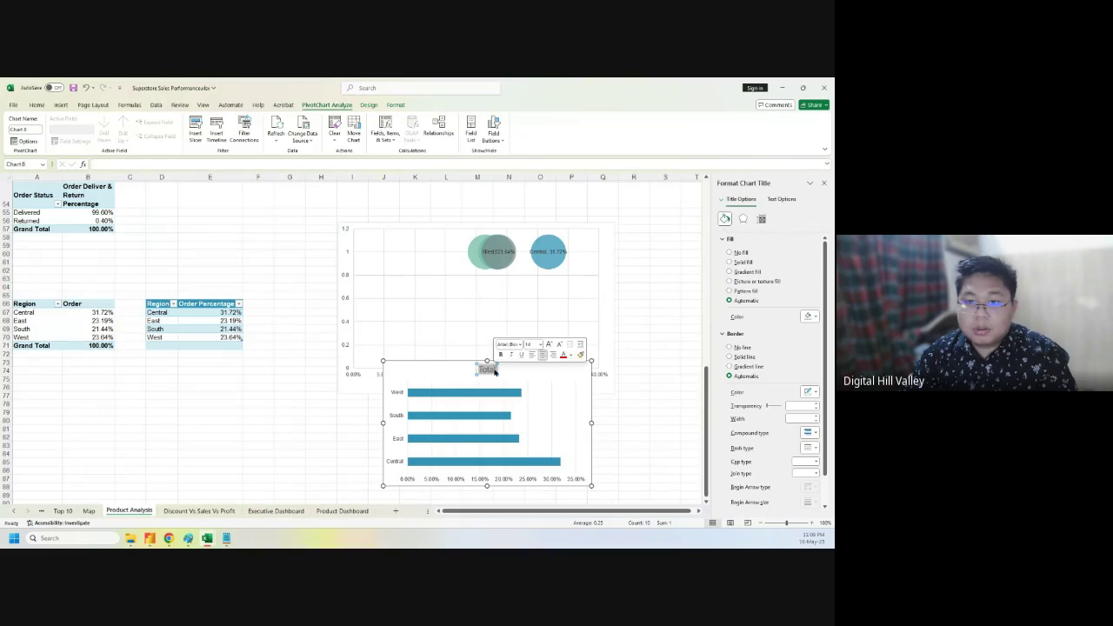
text(Region)
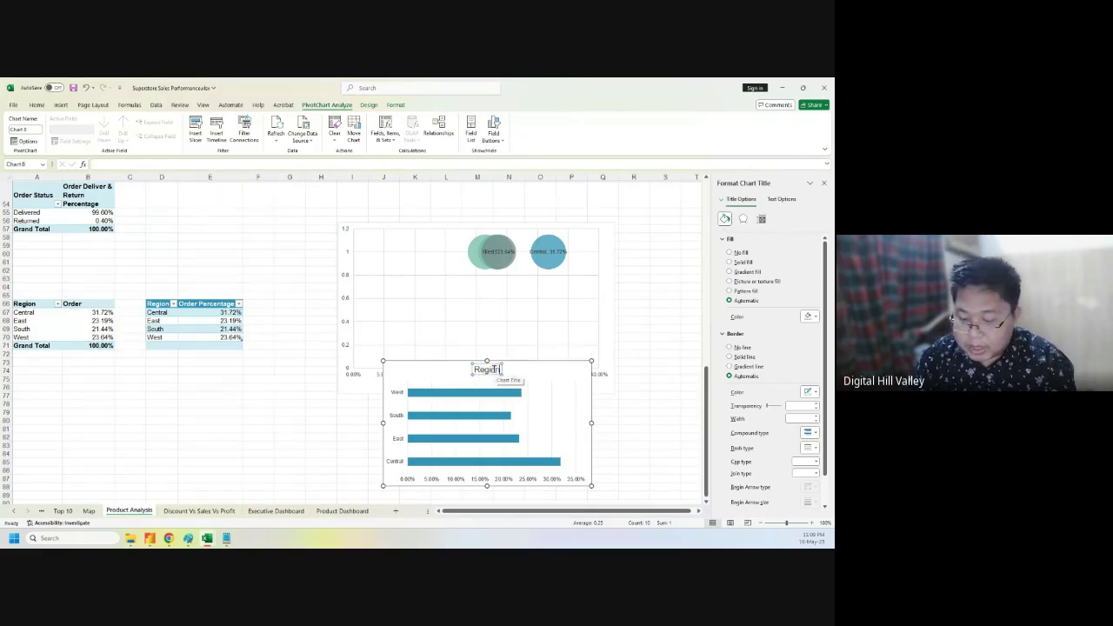
text( wise Num)
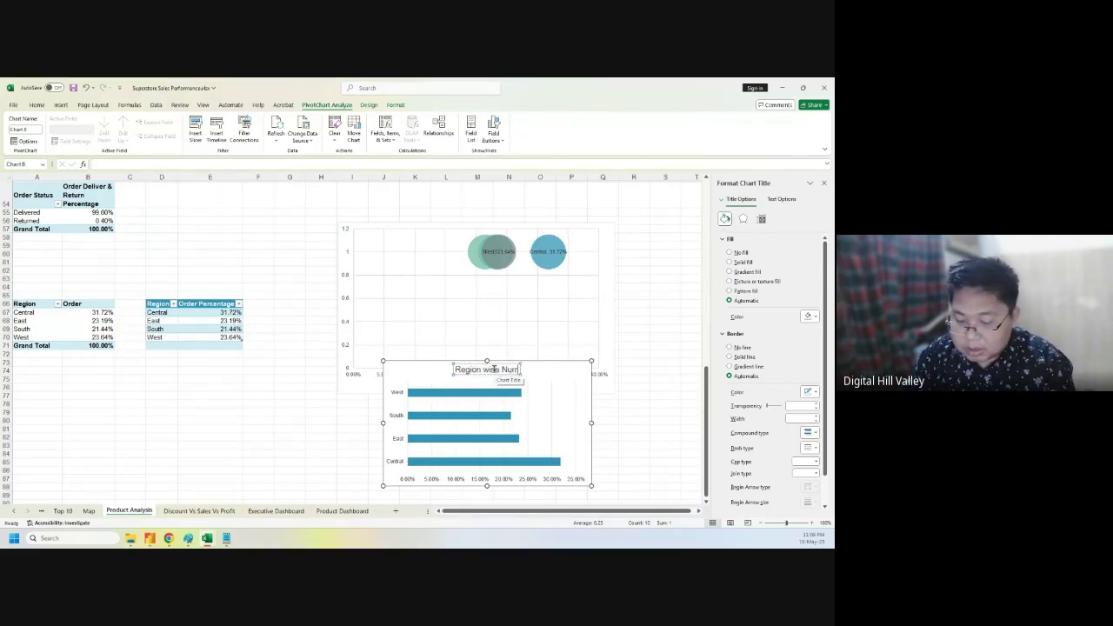
text(ber of order)
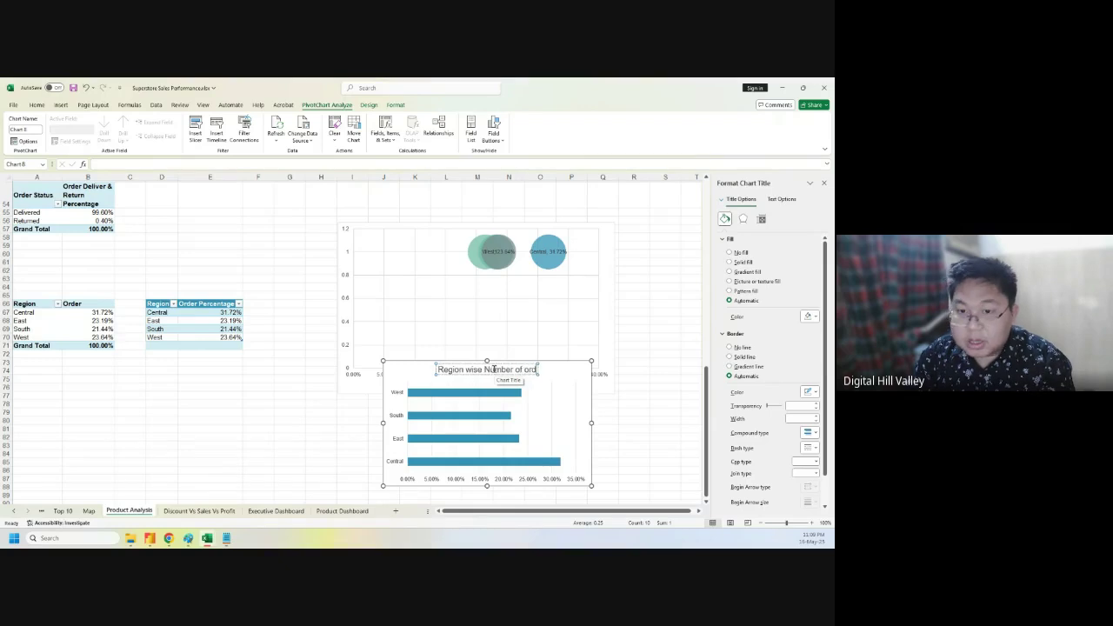
key(BackSpace)
key(BackSpace)
key(BackSpace)
key(BackSpace)
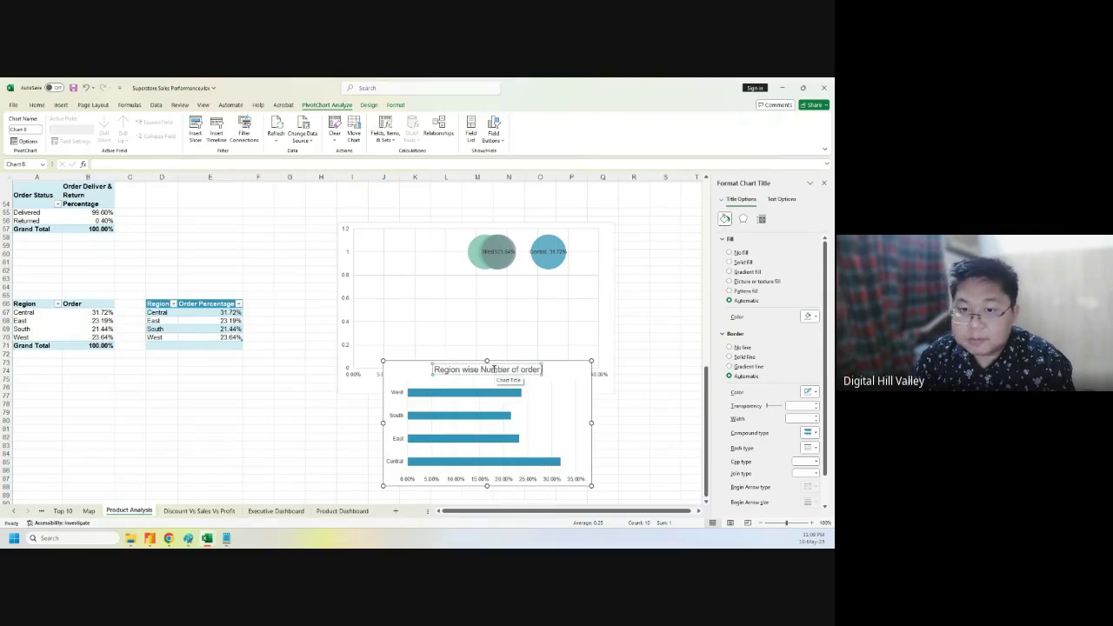
key(BackSpace)
text(O)
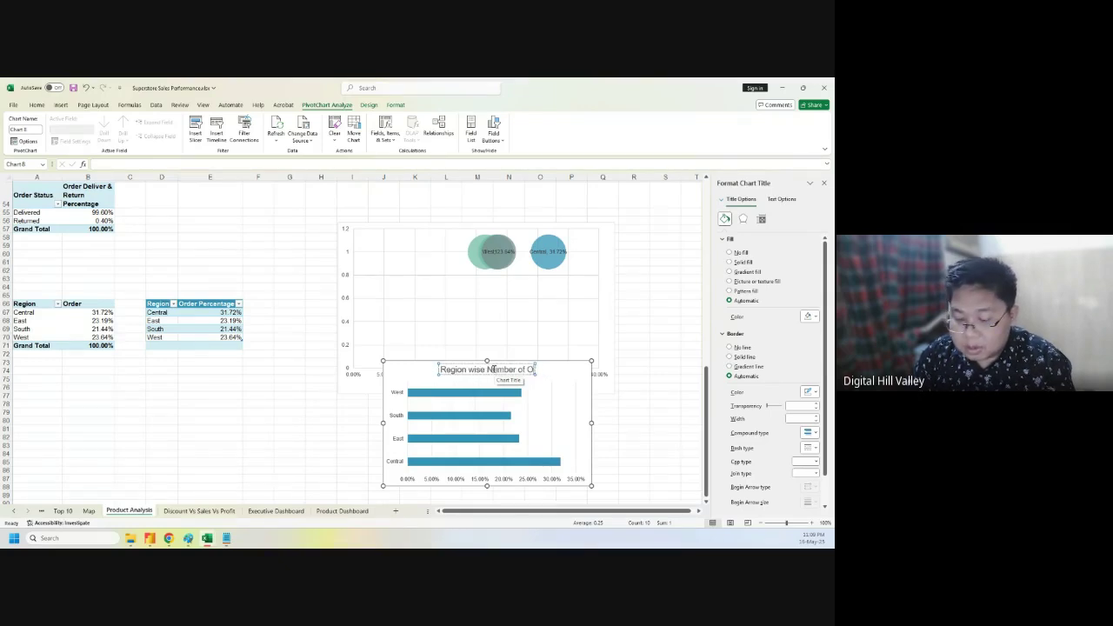
text(rder Percentage)
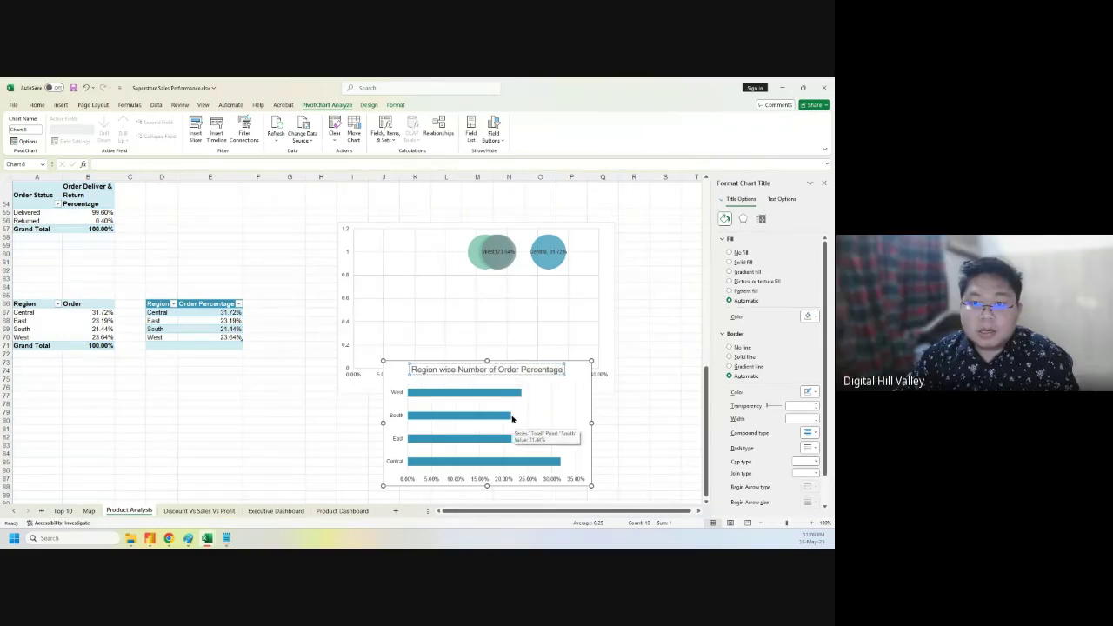
click(395, 369)
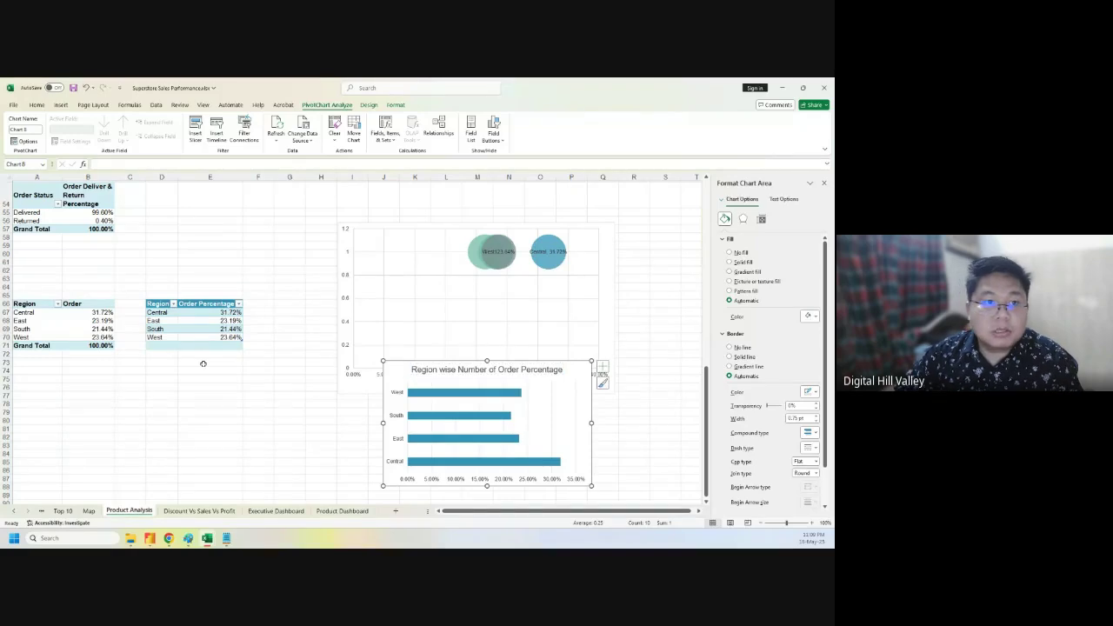
click(48, 329)
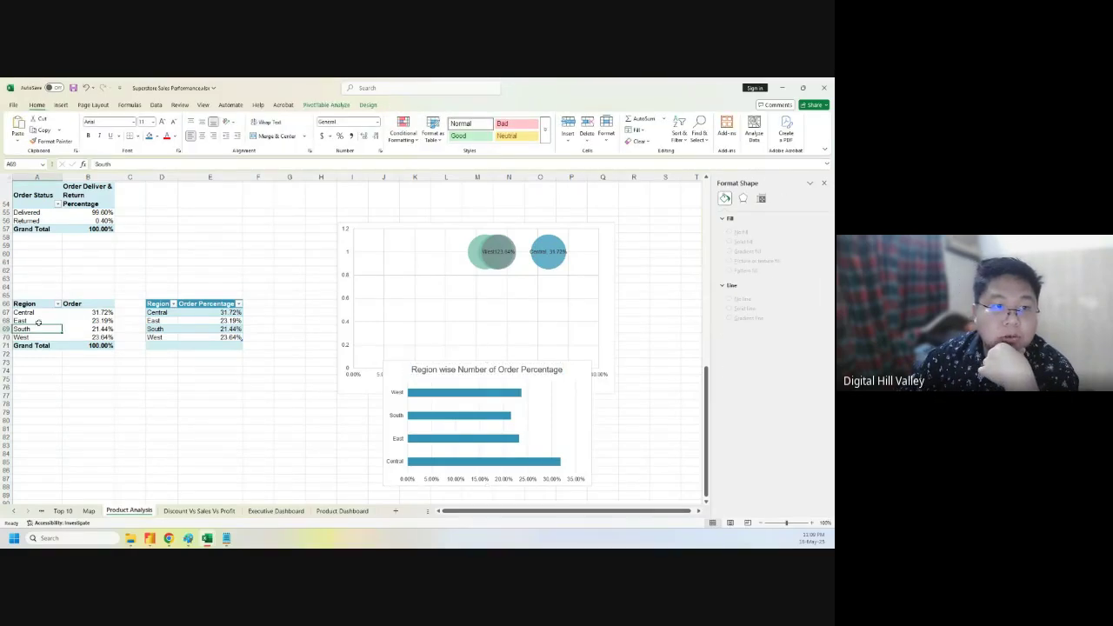
- Copy the Region pivot table A66:B71 and paste it at A79
drag(38, 302, 86, 346)
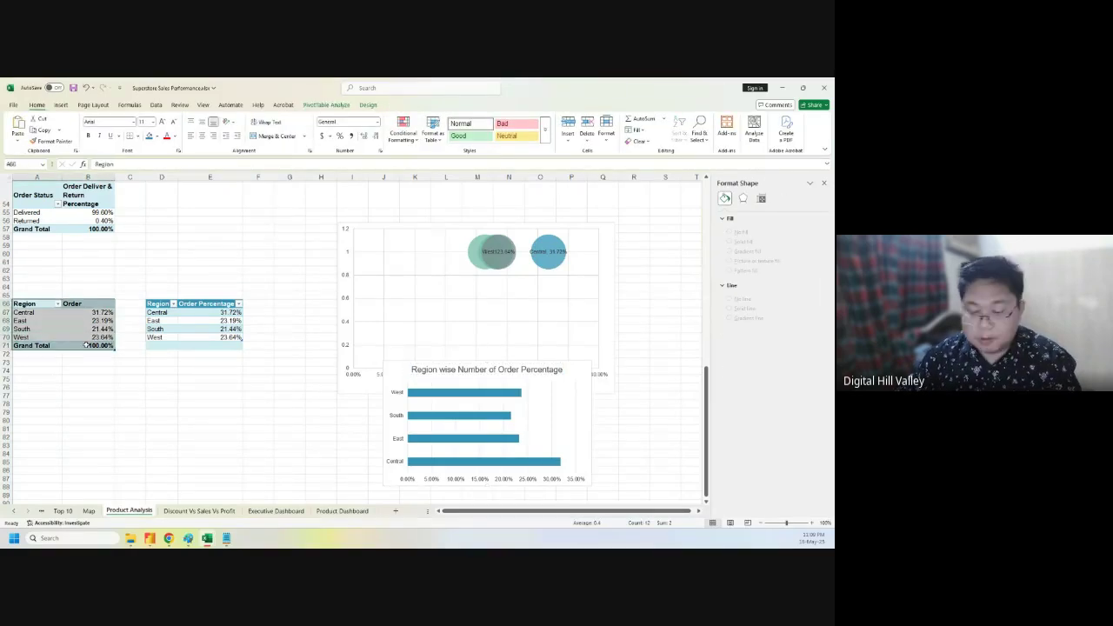
key(ctrl+c)
click(35, 415)
key(ctrl+v)
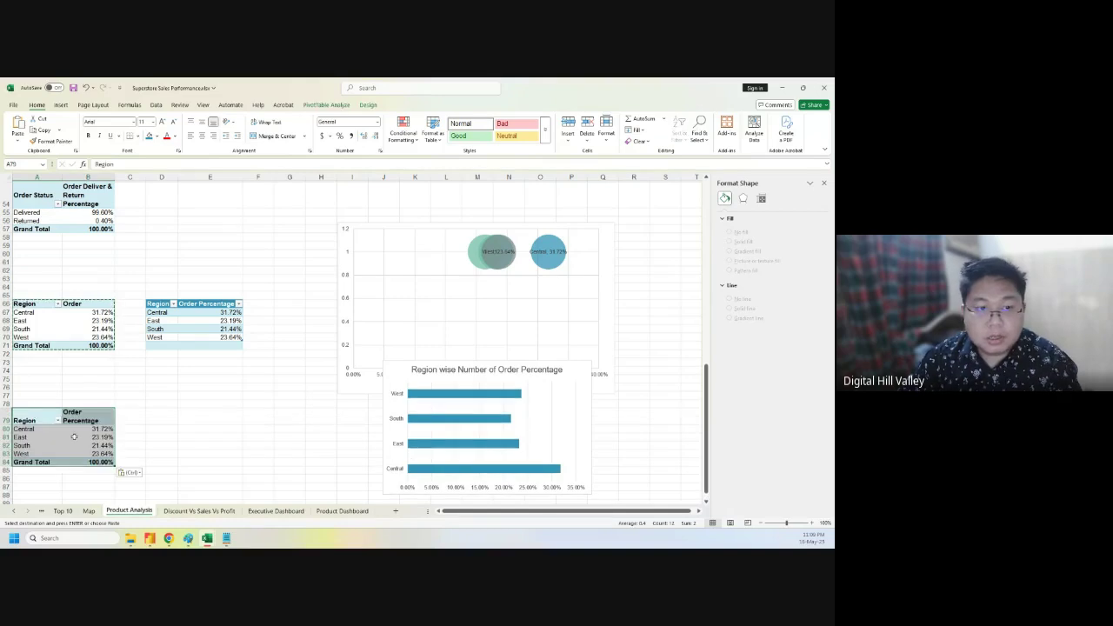
- In the copied pivot's field list, swap Order Percentage in Values for Sales
click(78, 437)
right_click(77, 439)
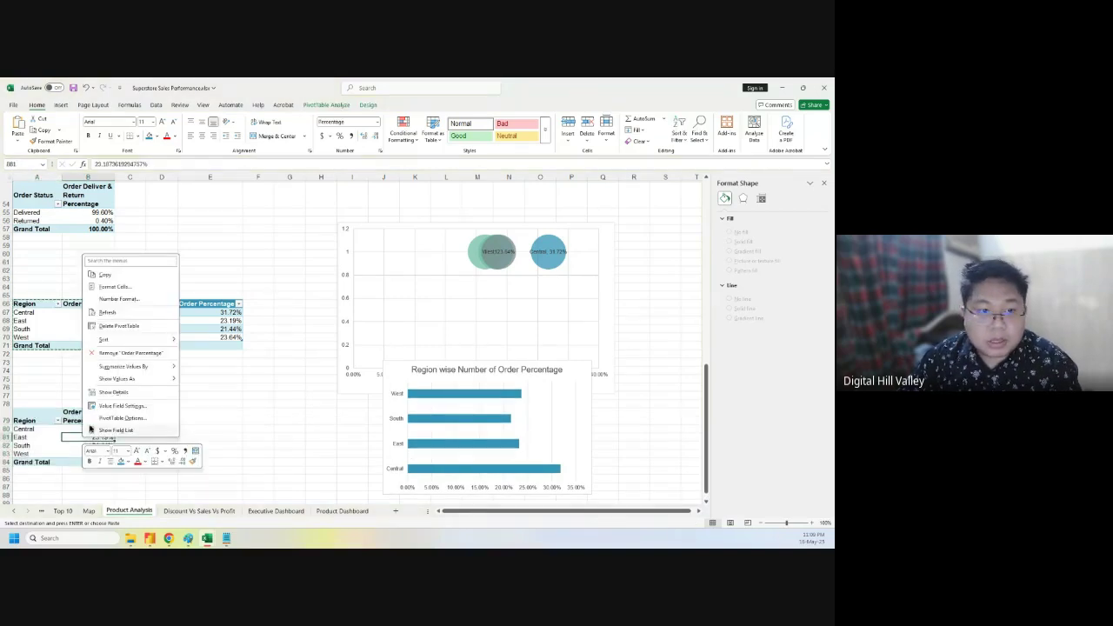
click(824, 182)
click(824, 182)
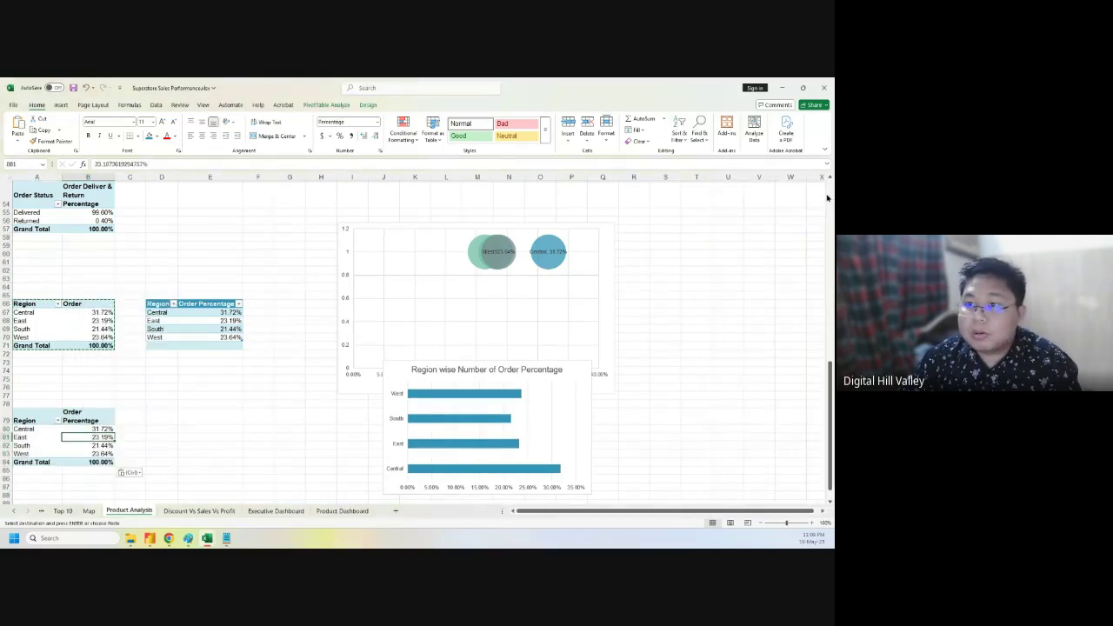
right_click(54, 445)
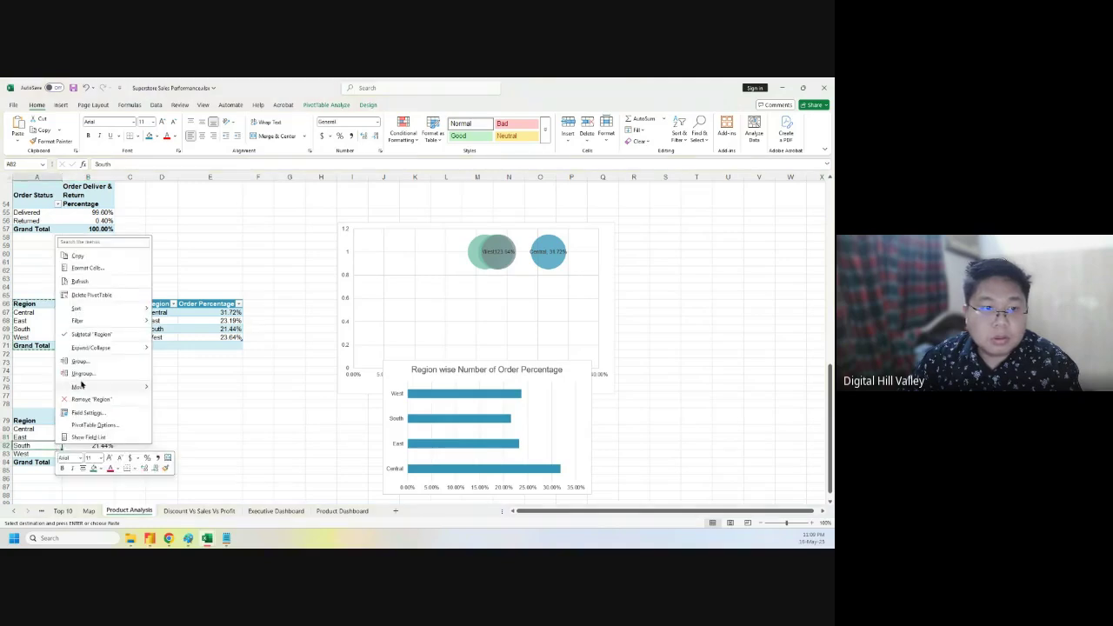
click(88, 436)
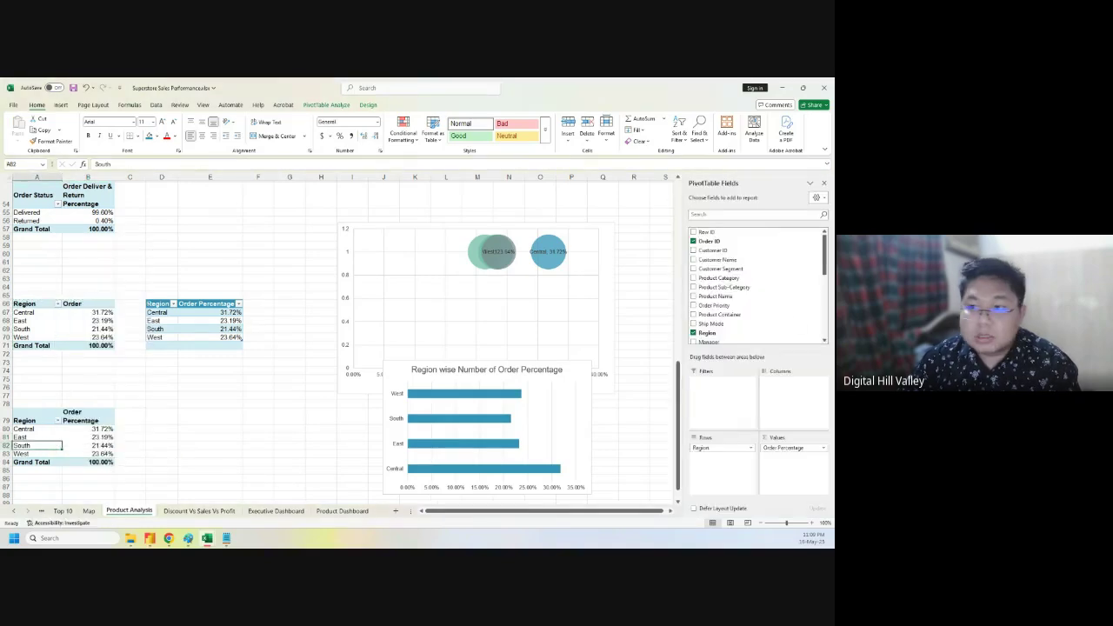
scroll(739, 313, down, 7)
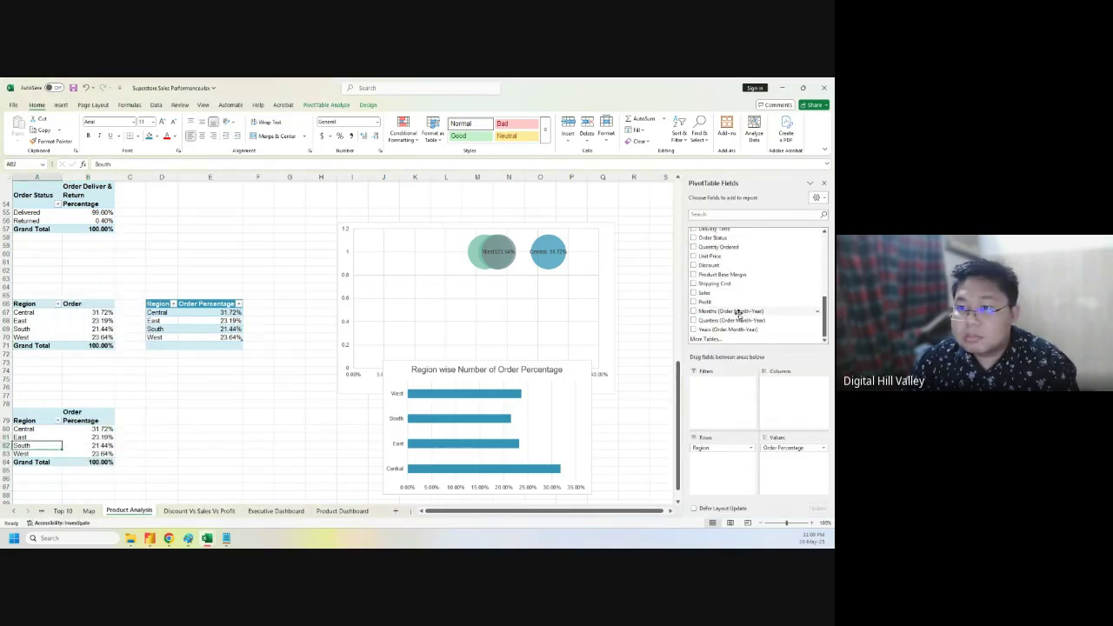
scroll(739, 314, up, 7)
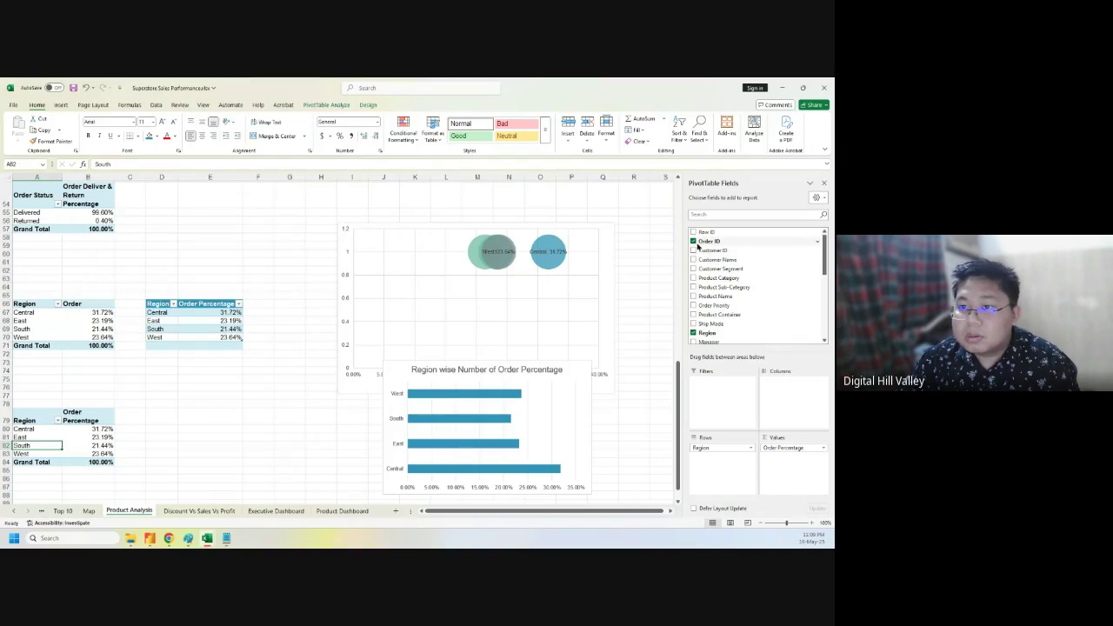
click(822, 446)
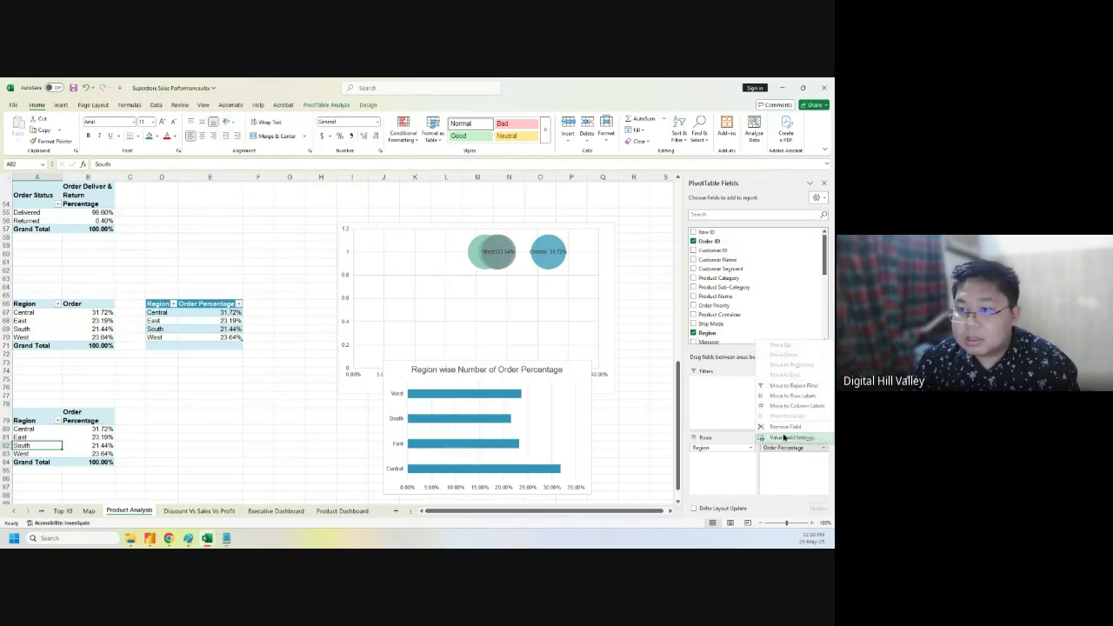
click(782, 432)
scroll(758, 293, down, 6)
drag(726, 303, 777, 469)
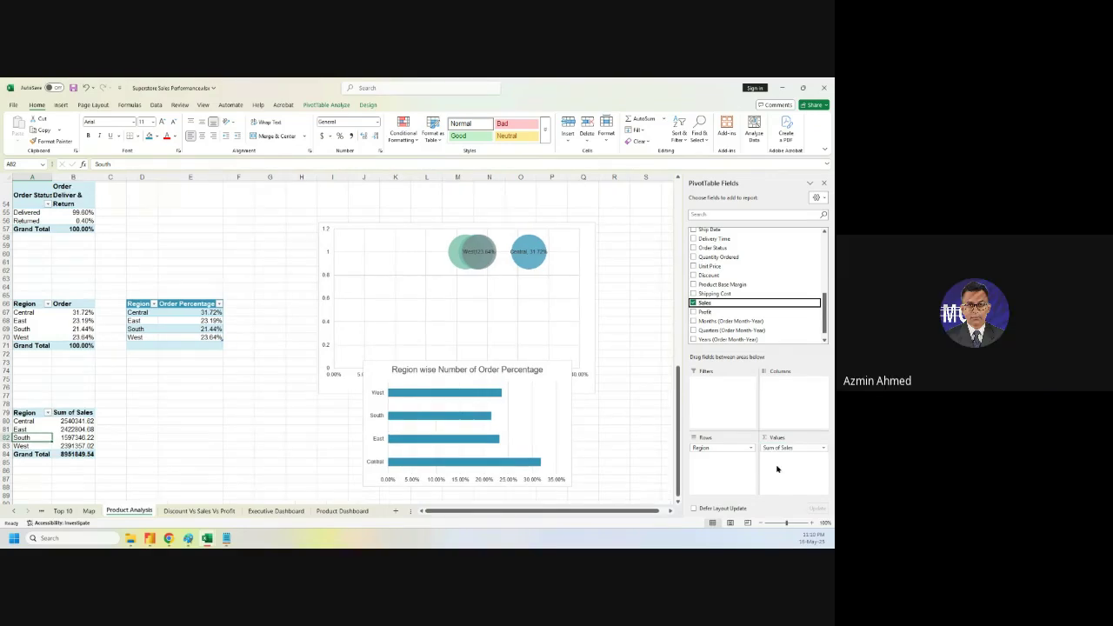
click(163, 429)
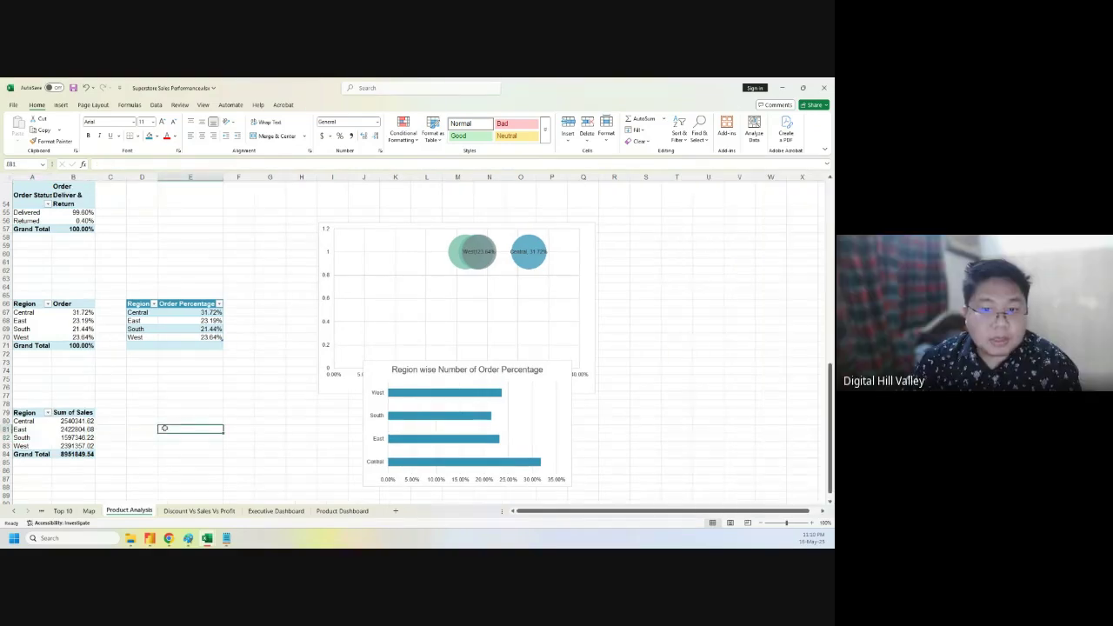
- Change 'Order Percentage' in the old chart title to 'Sales'
click(454, 371)
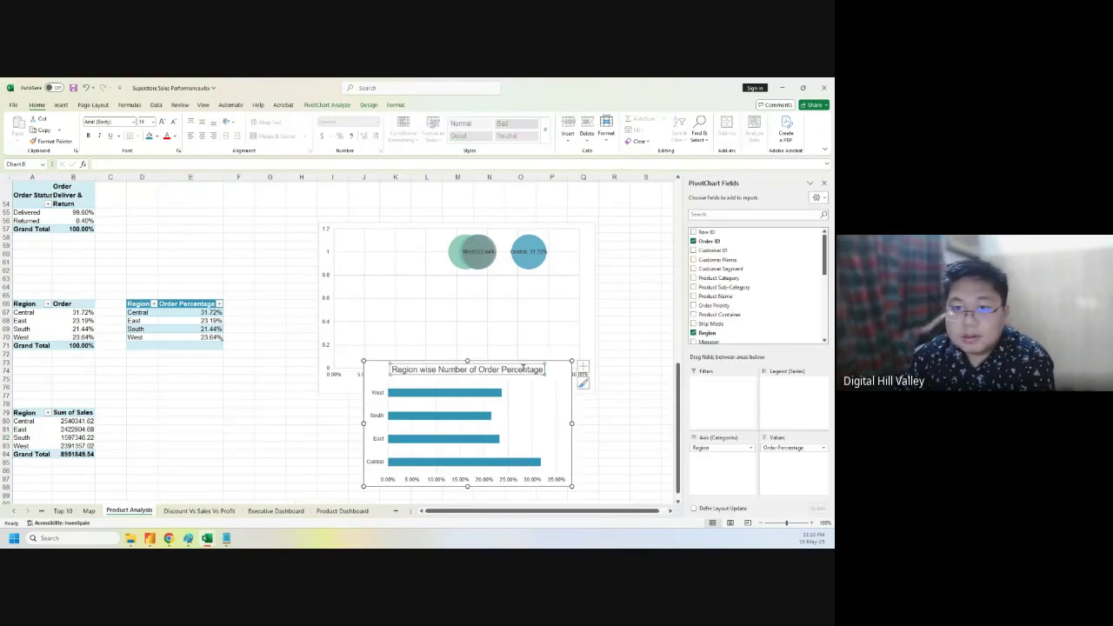
click(500, 369)
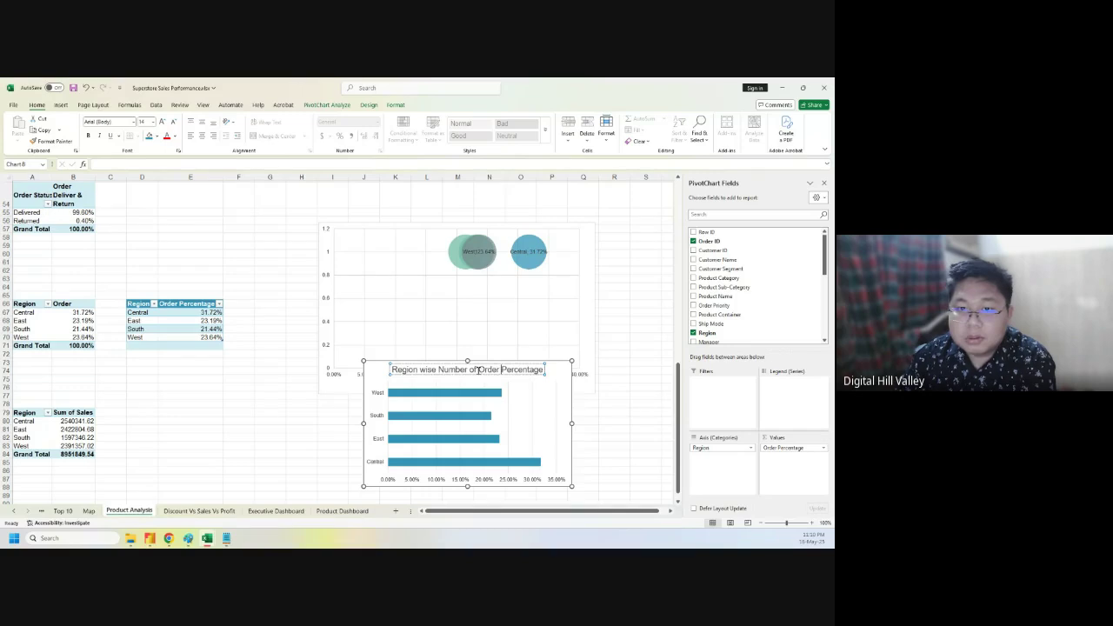
drag(497, 370, 544, 370)
text(S)
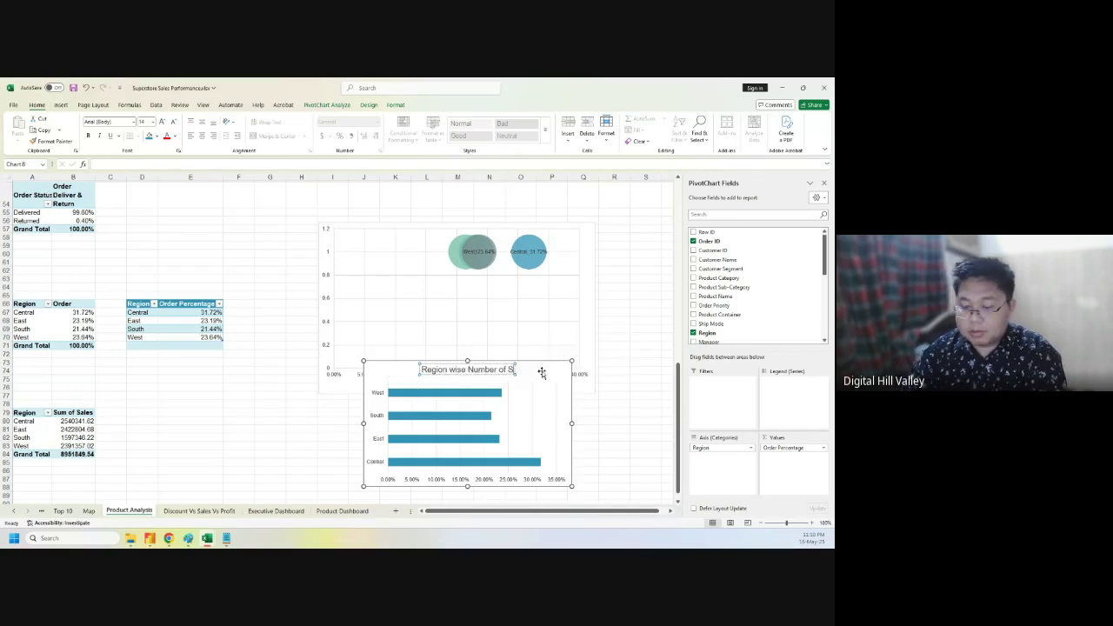
text(ales)
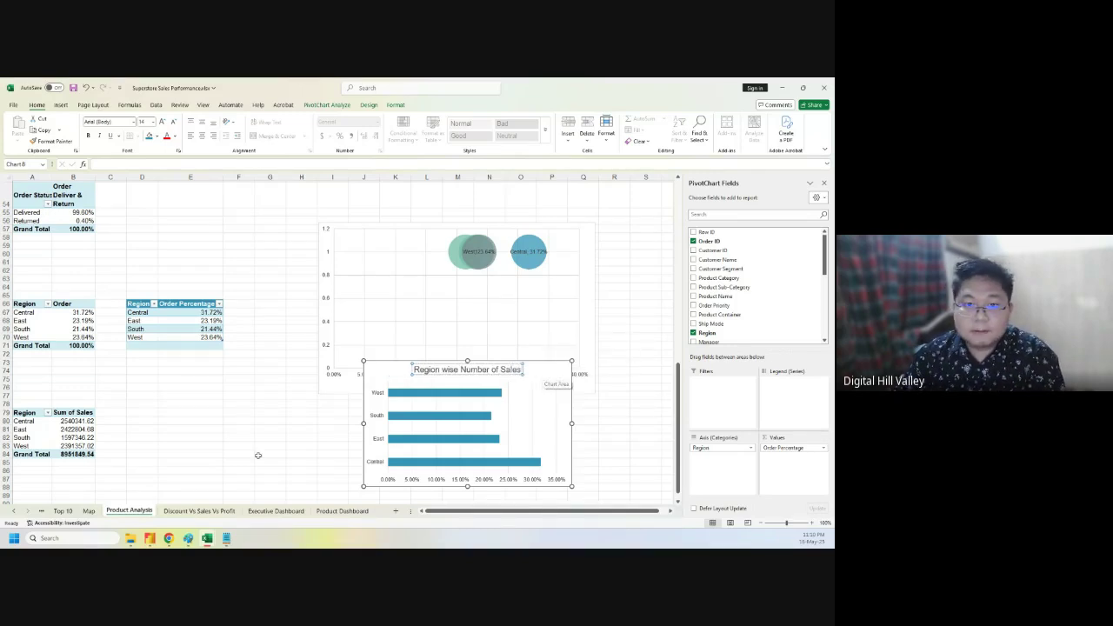
click(256, 455)
- Delete the old bar chart and insert a clustered bar chart of Region vs Sum of Sales
click(399, 378)
key(Delete)
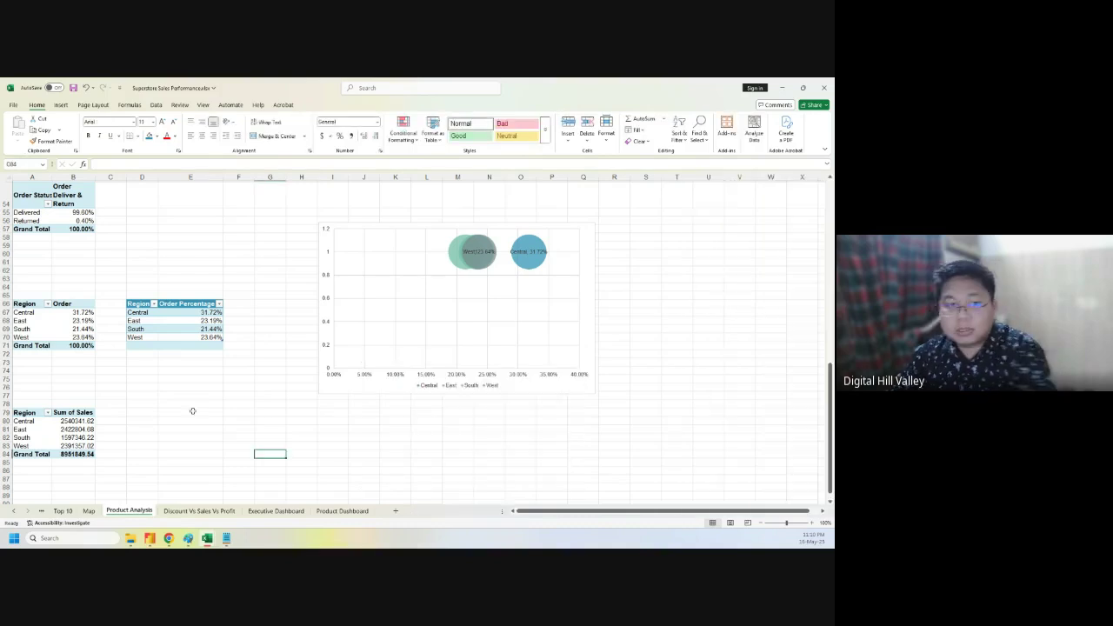
click(23, 410)
drag(23, 410, 78, 456)
click(61, 105)
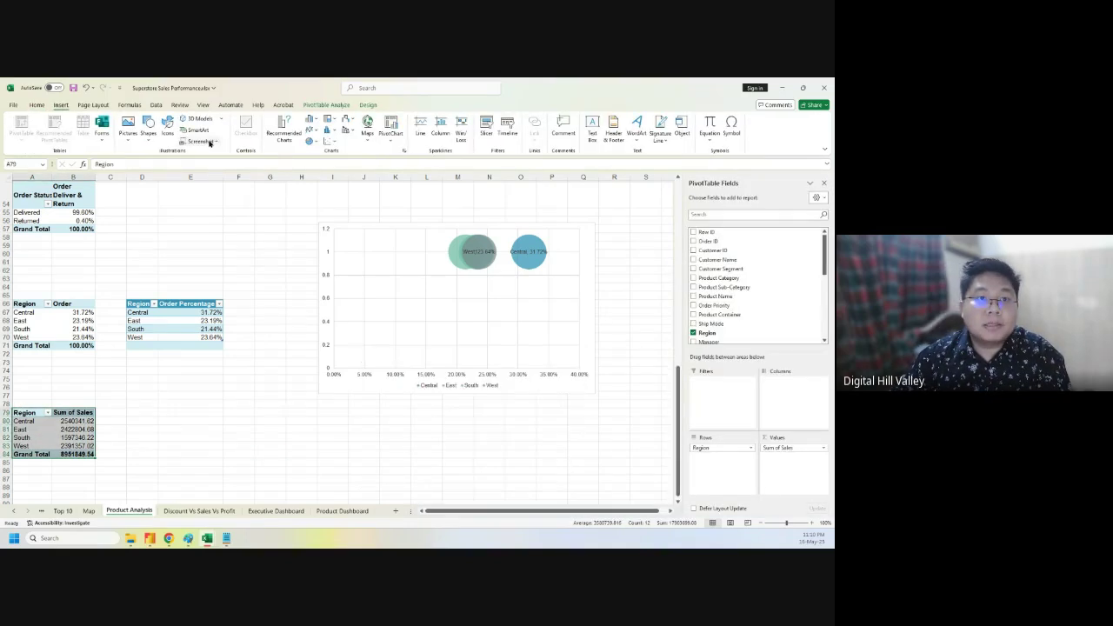
click(285, 129)
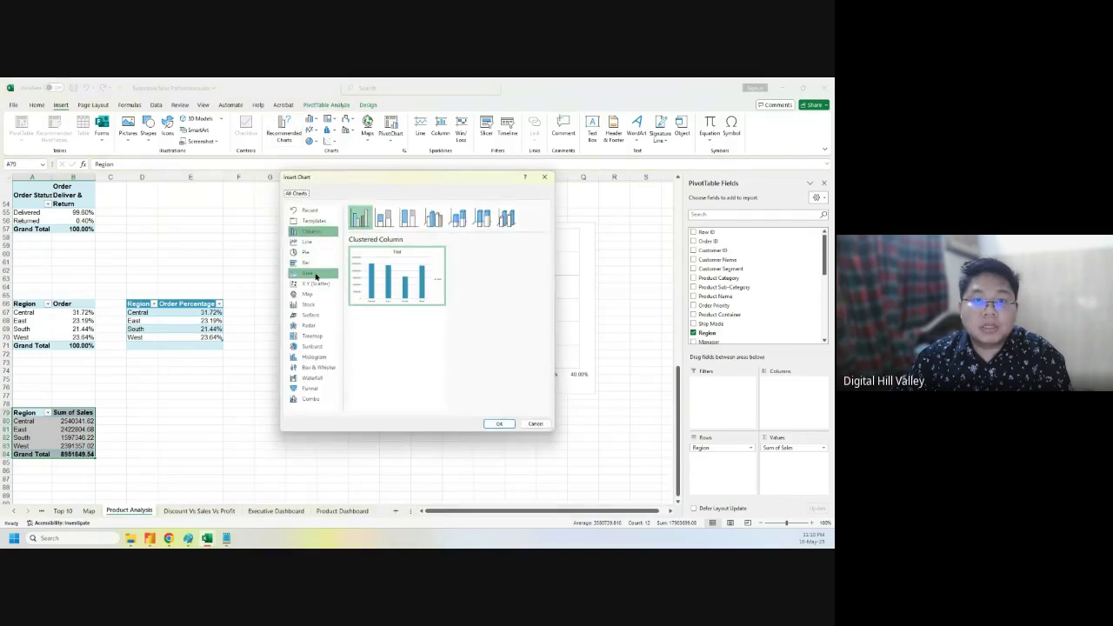
click(308, 267)
click(499, 424)
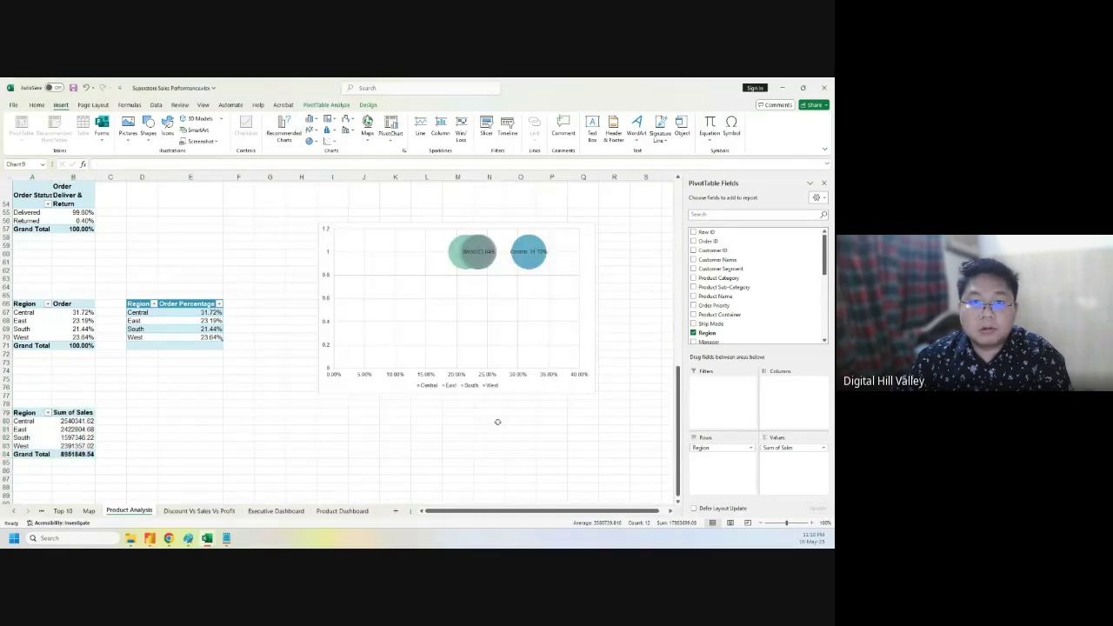
- Hide the new chart's field buttons and legend, and move it beside the sales table
click(493, 131)
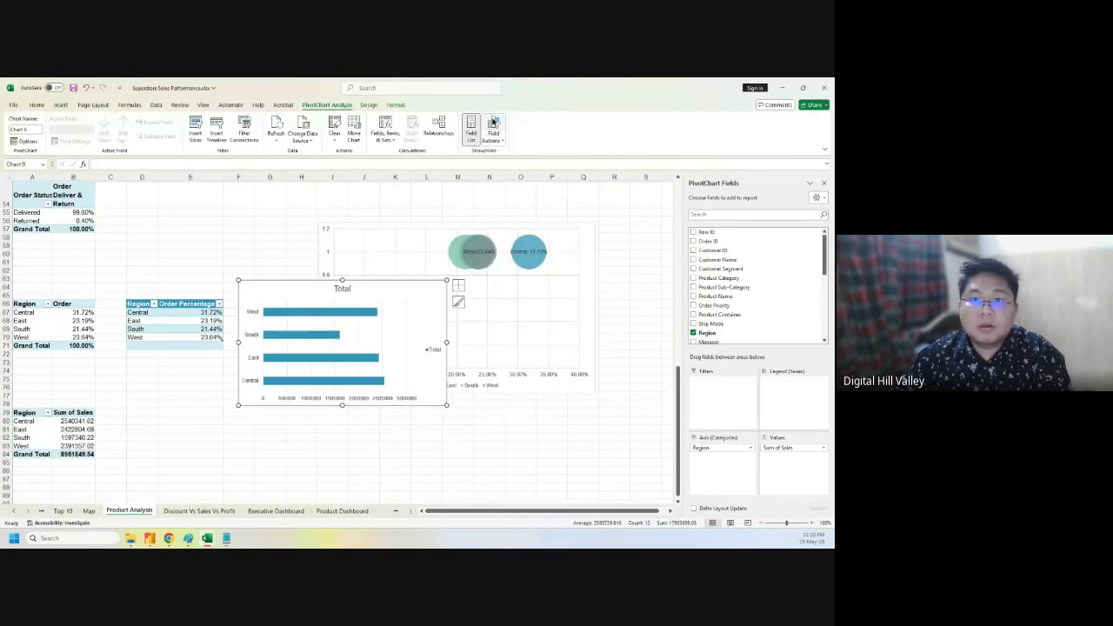
click(459, 286)
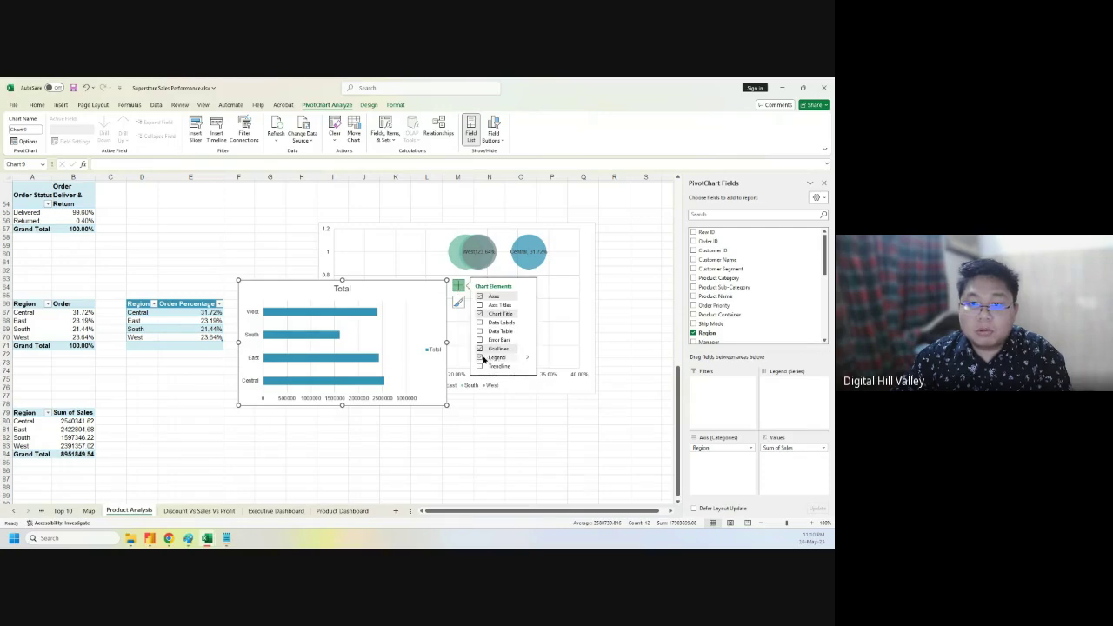
click(480, 357)
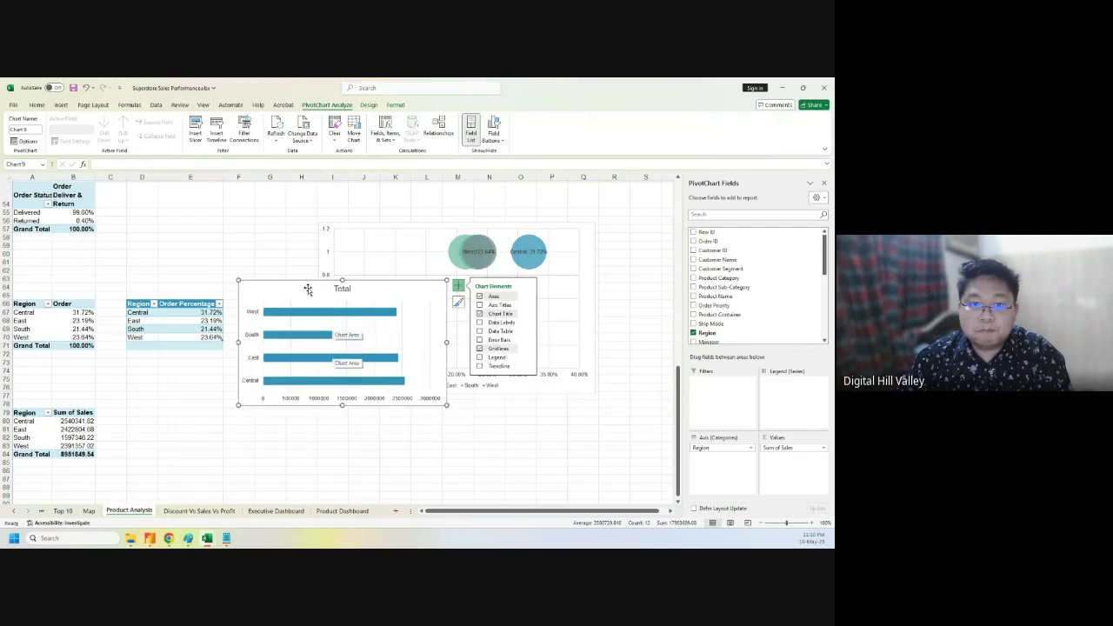
mouse_move(307, 288)
mouse_down()
mouse_move(301, 355)
mouse_move(278, 342)
mouse_up()
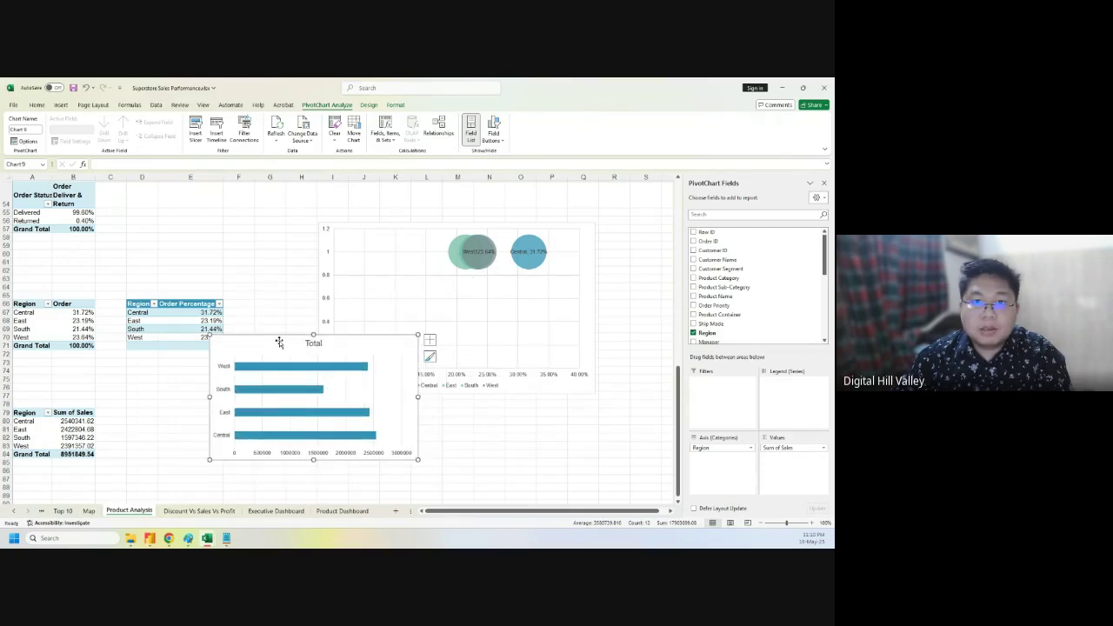
click(36, 105)
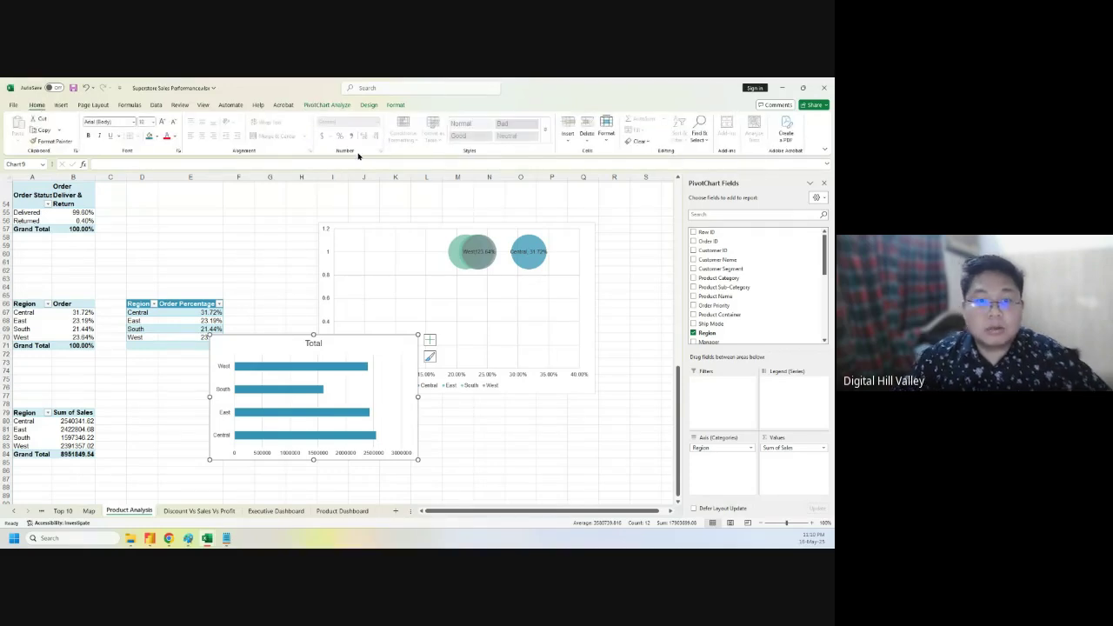
- Open the chart type chooser for the sales chart and go to the Bar types
click(60, 105)
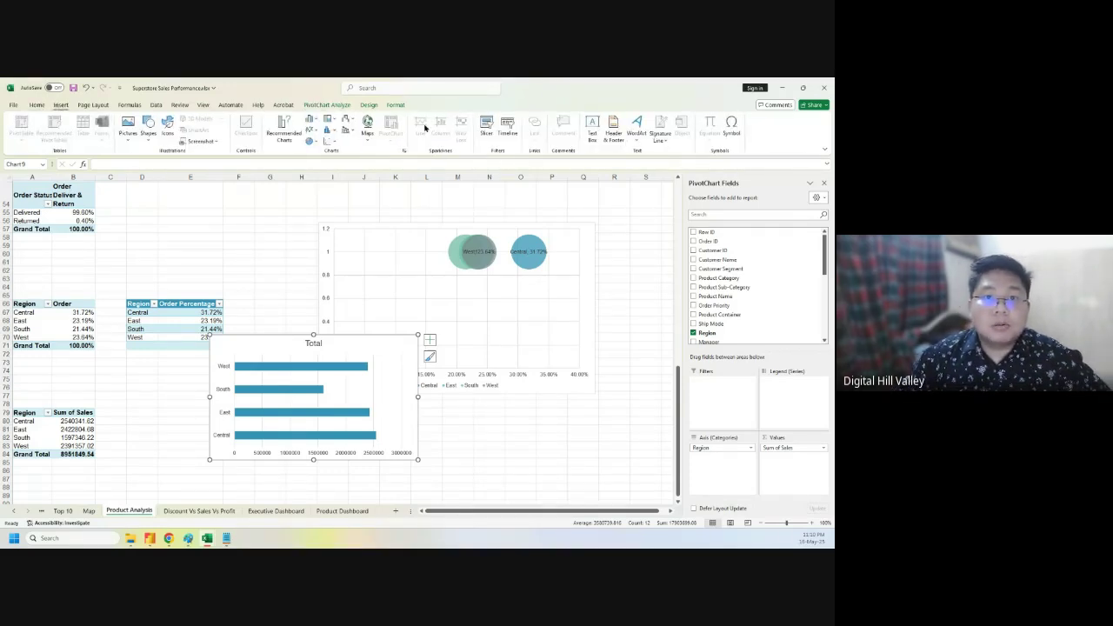
right_click(274, 346)
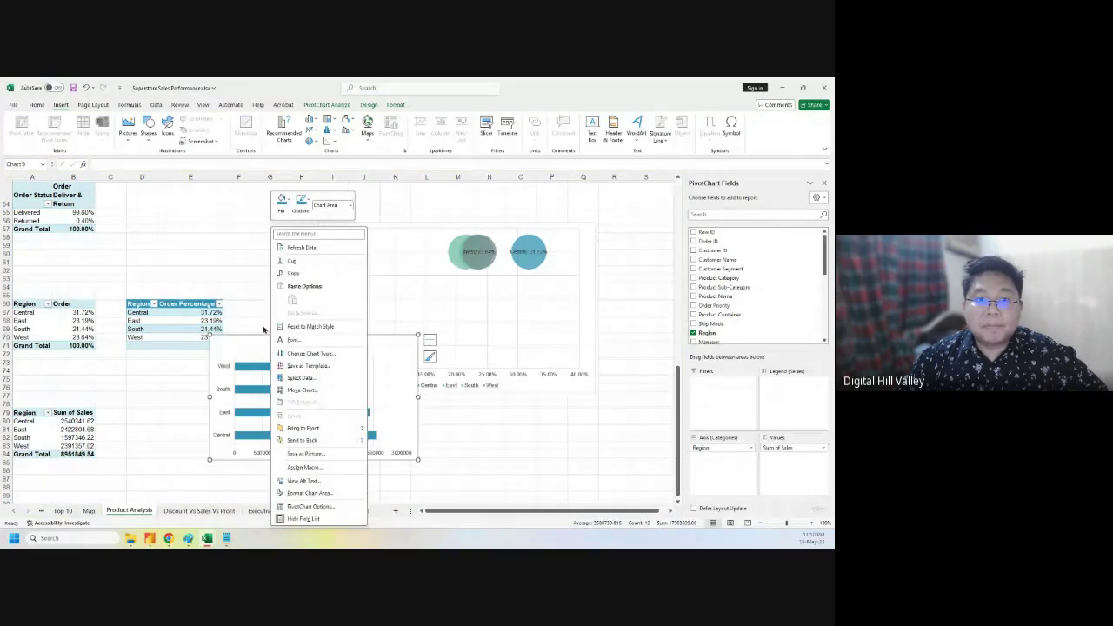
click(93, 106)
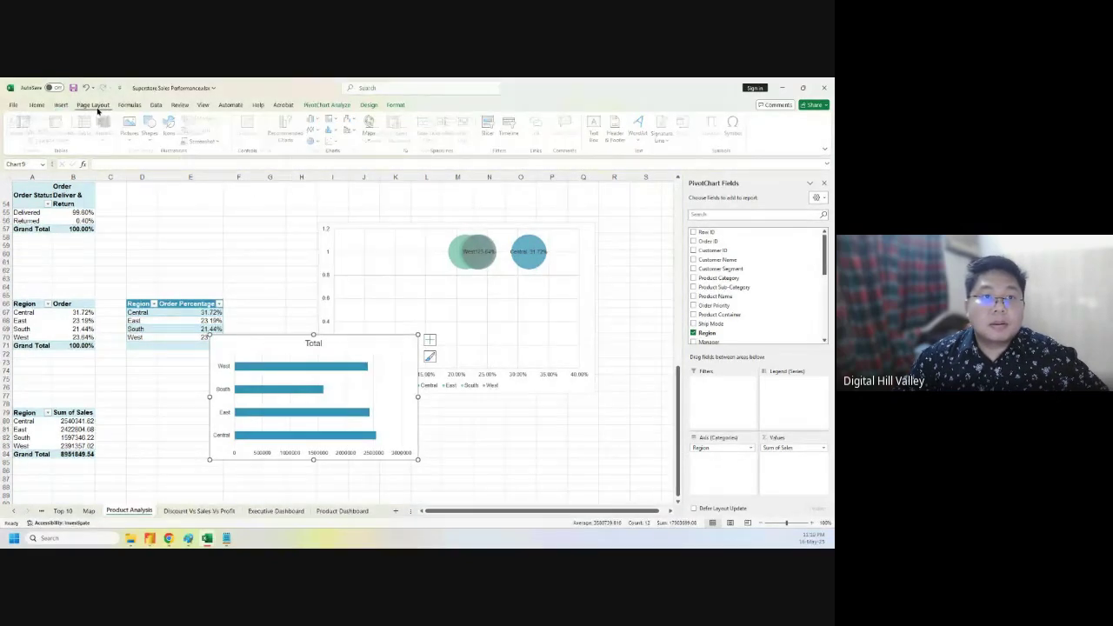
right_click(276, 352)
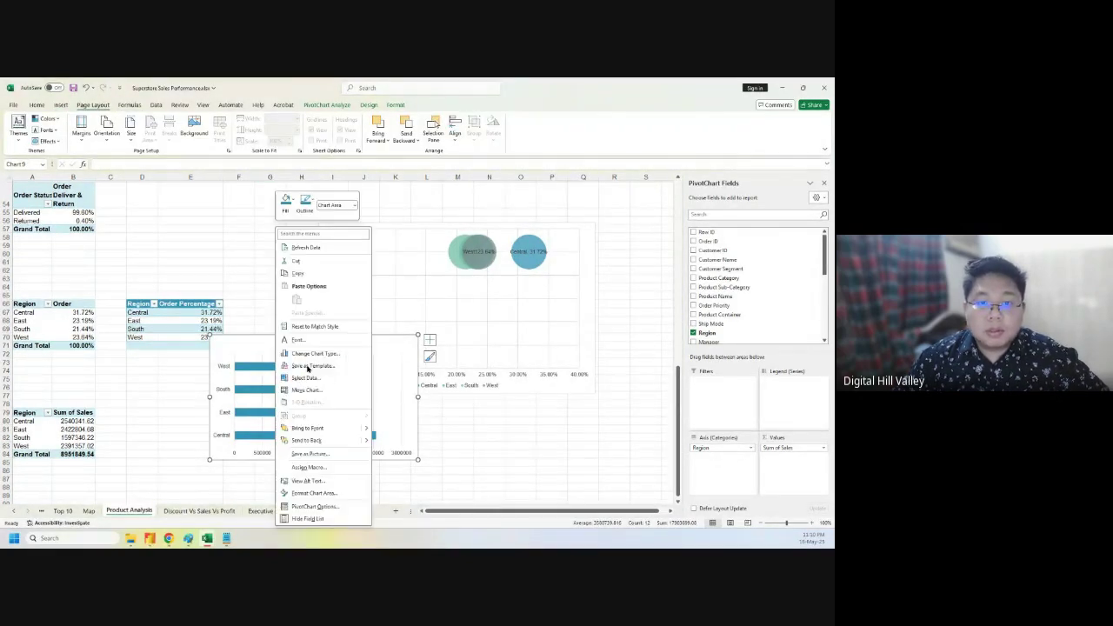
click(313, 353)
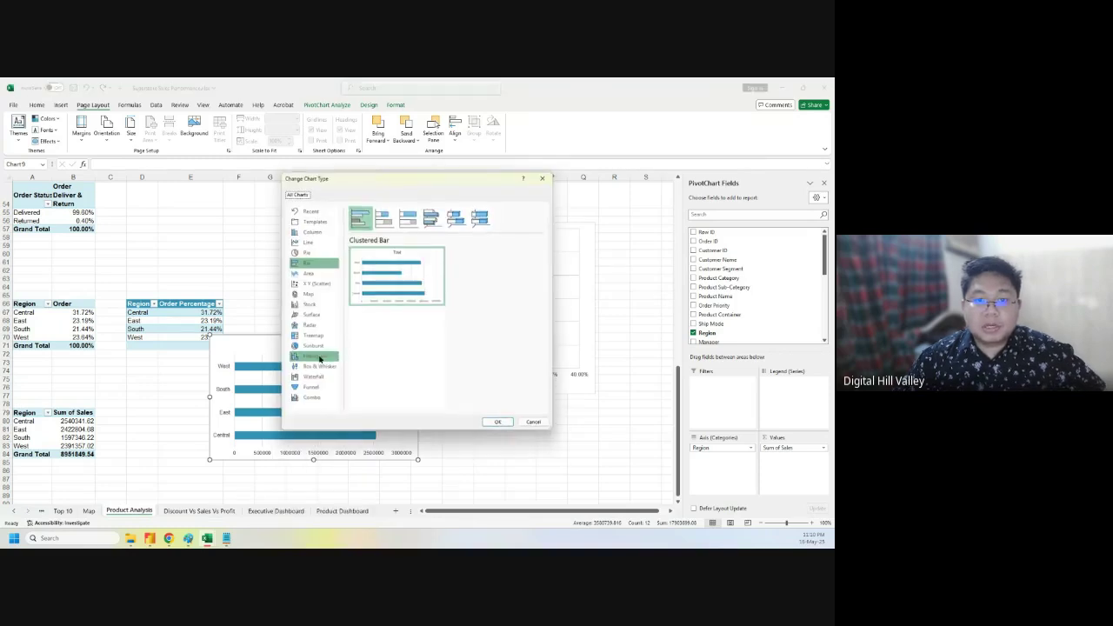
click(306, 389)
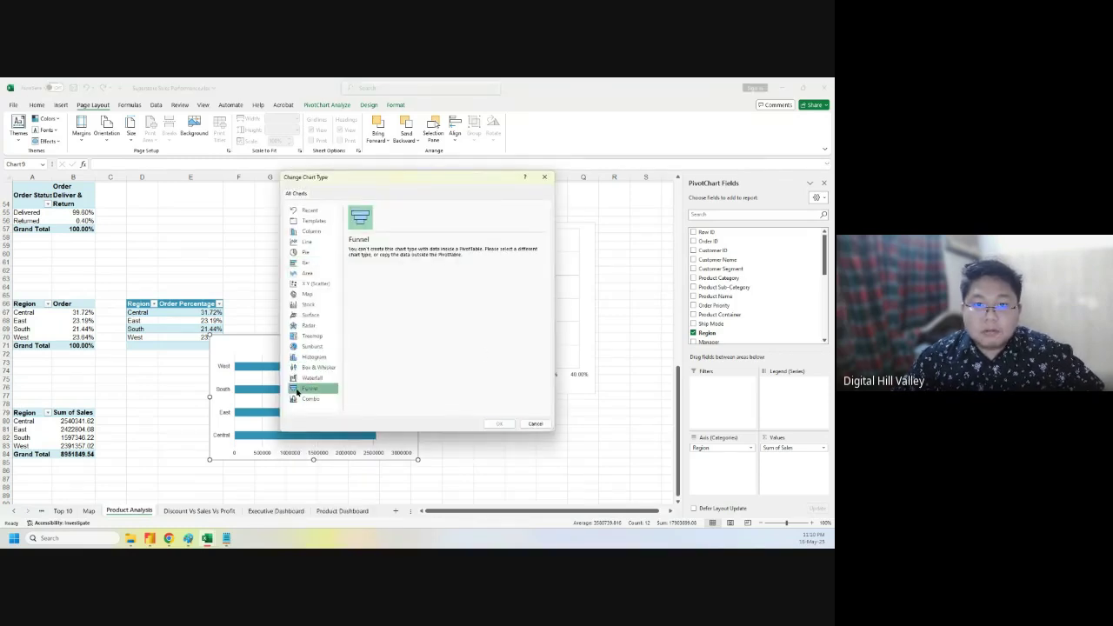
click(304, 263)
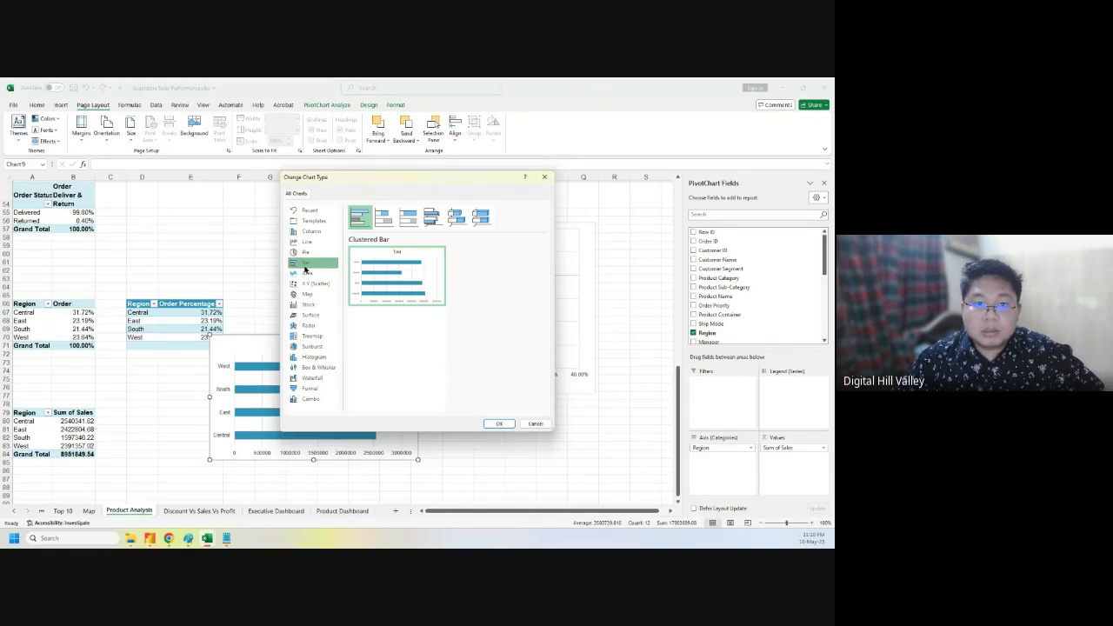
- Compare the bar subtypes and apply Stacked Bar to the sales chart
click(383, 216)
click(408, 218)
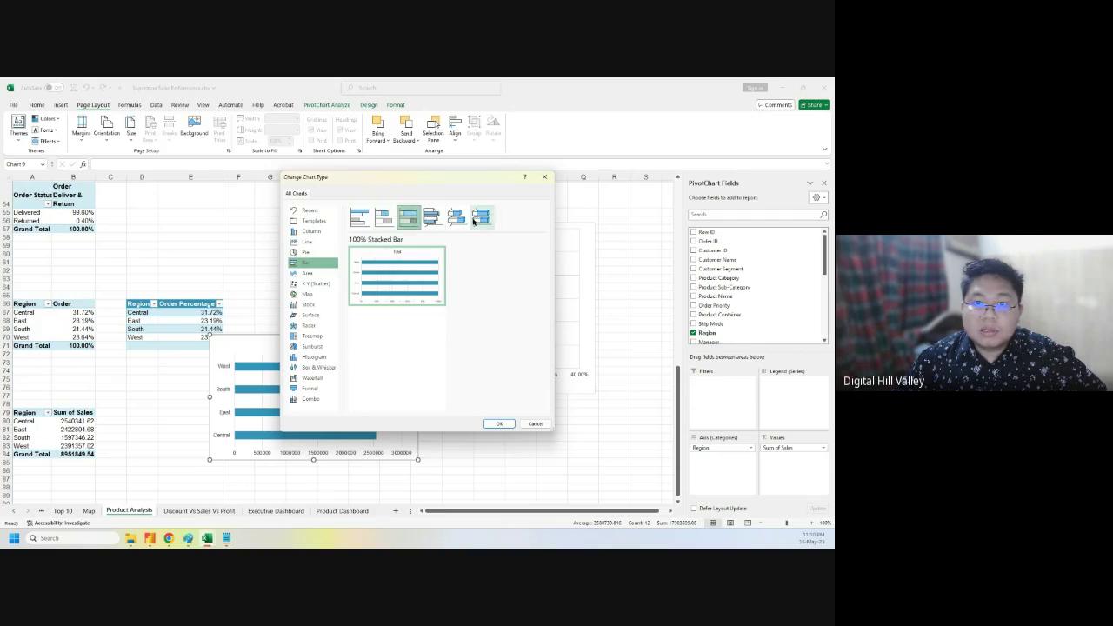
click(480, 218)
click(452, 220)
click(432, 217)
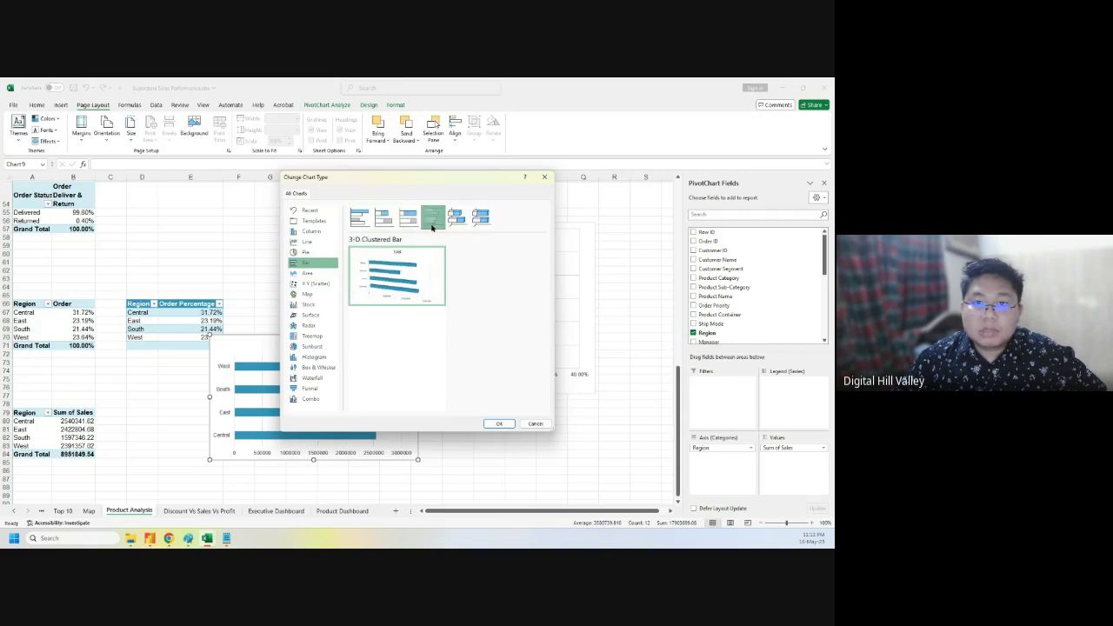
click(383, 217)
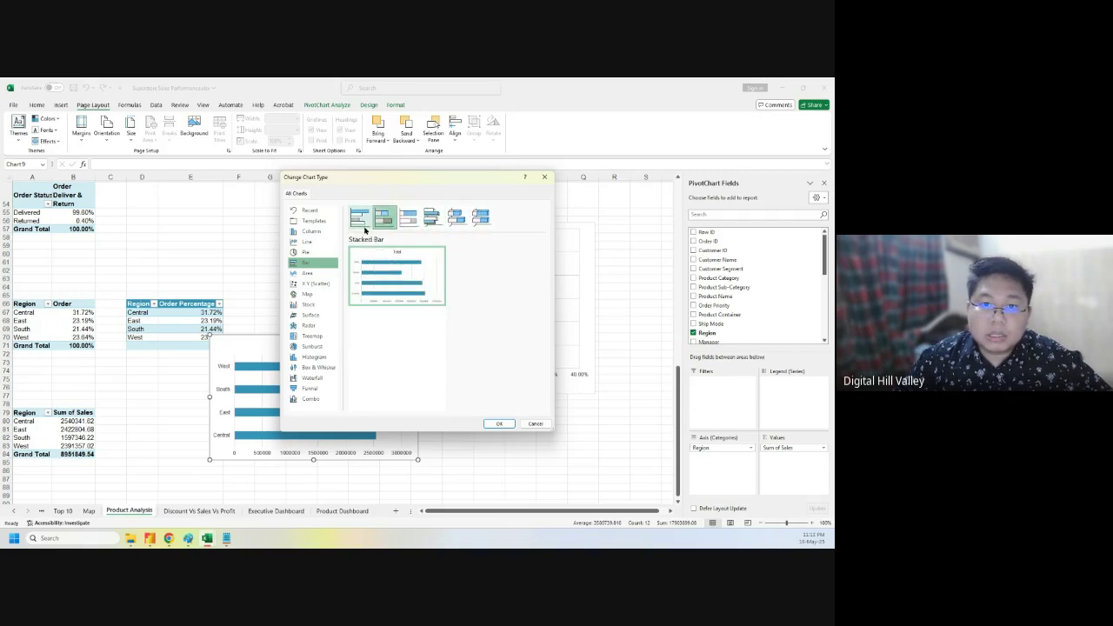
click(499, 423)
double_click(309, 344)
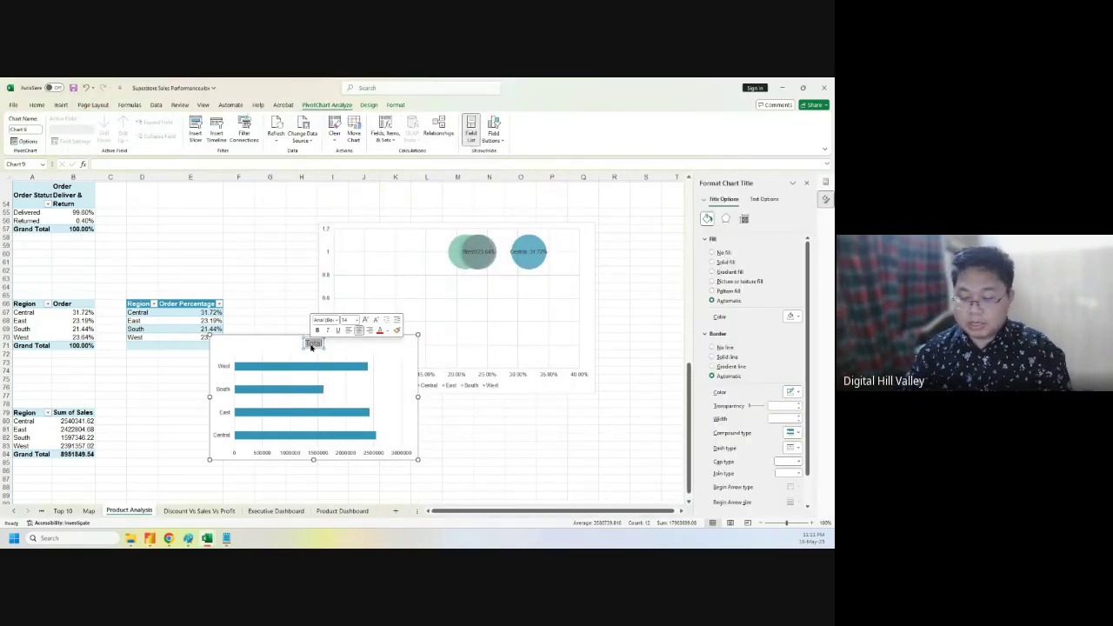
- Retitle the chart 'Region Wise Number of Sales', add data labels, and open their formatting options
text(Region)
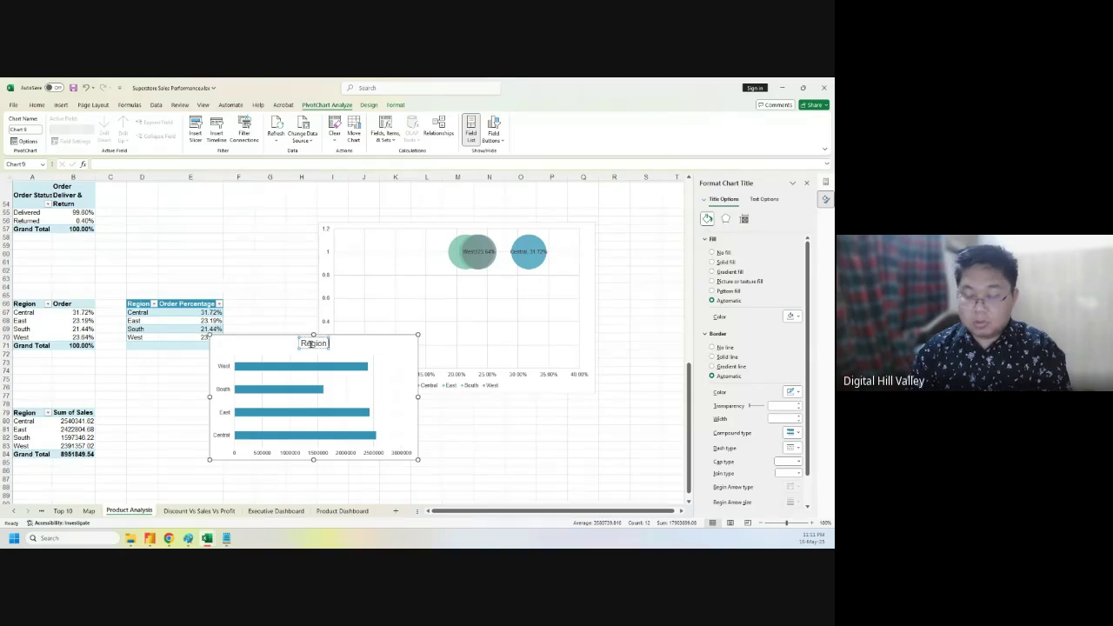
text( Wise)
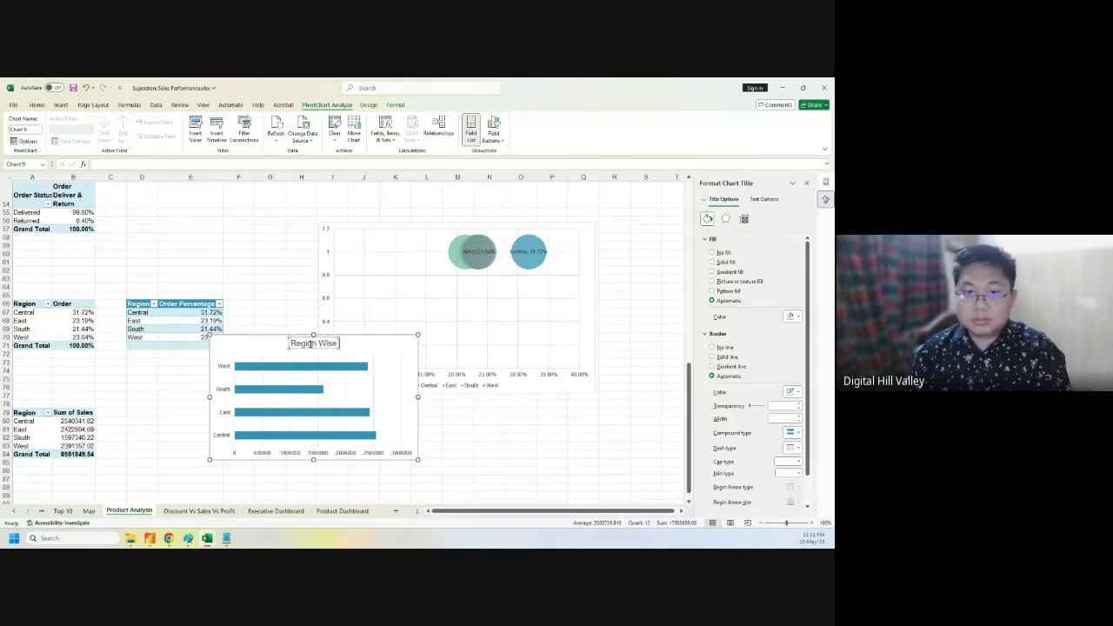
text( Num)
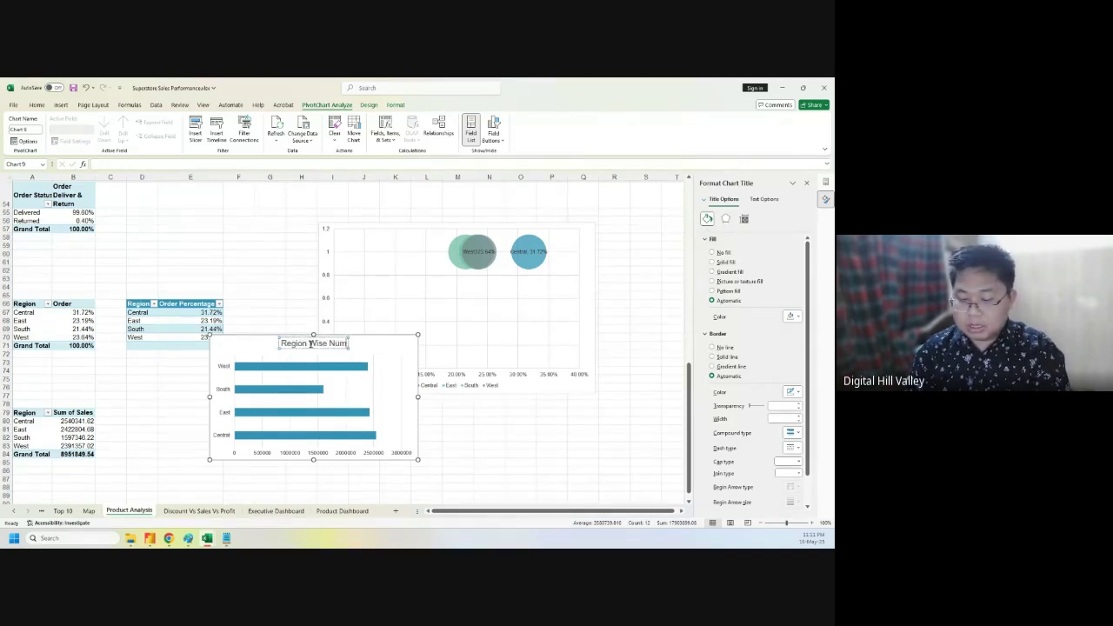
text(ber of Sales)
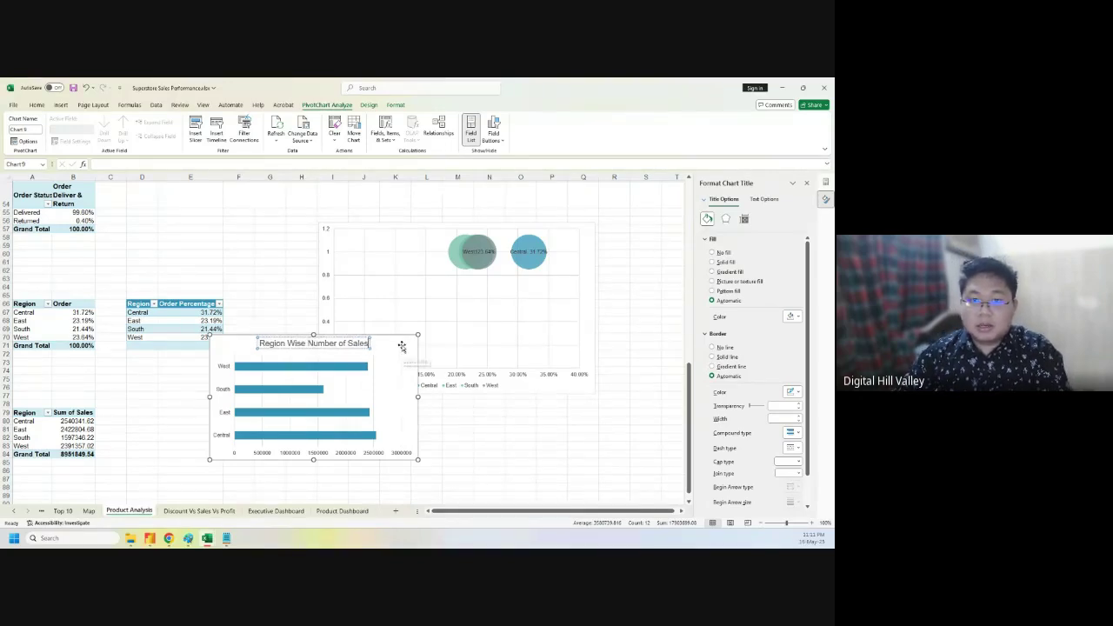
click(399, 350)
click(429, 341)
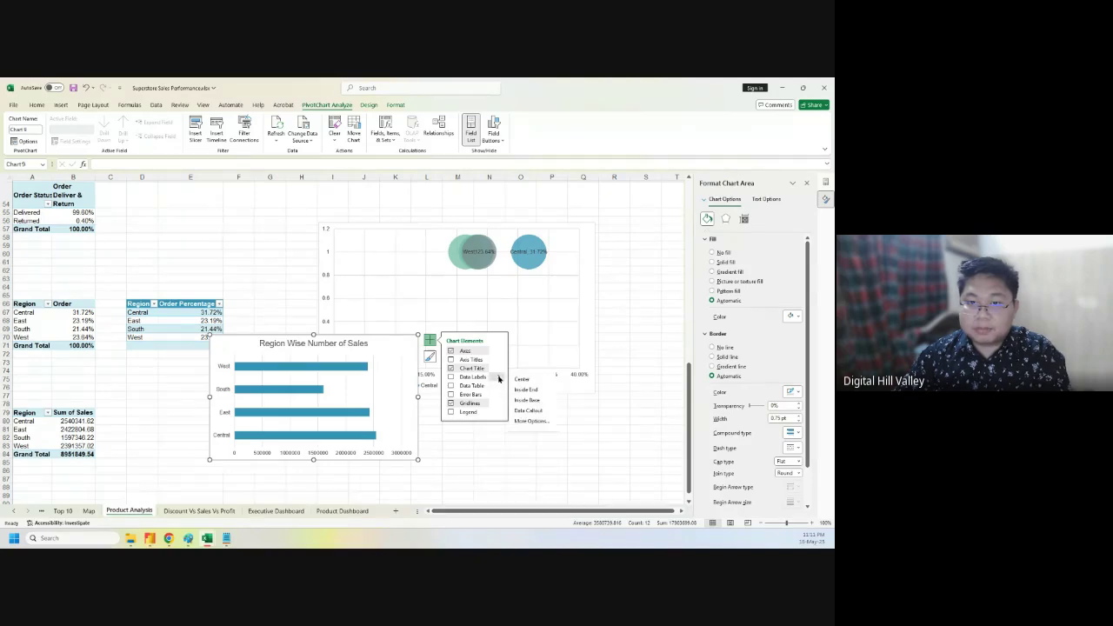
click(499, 378)
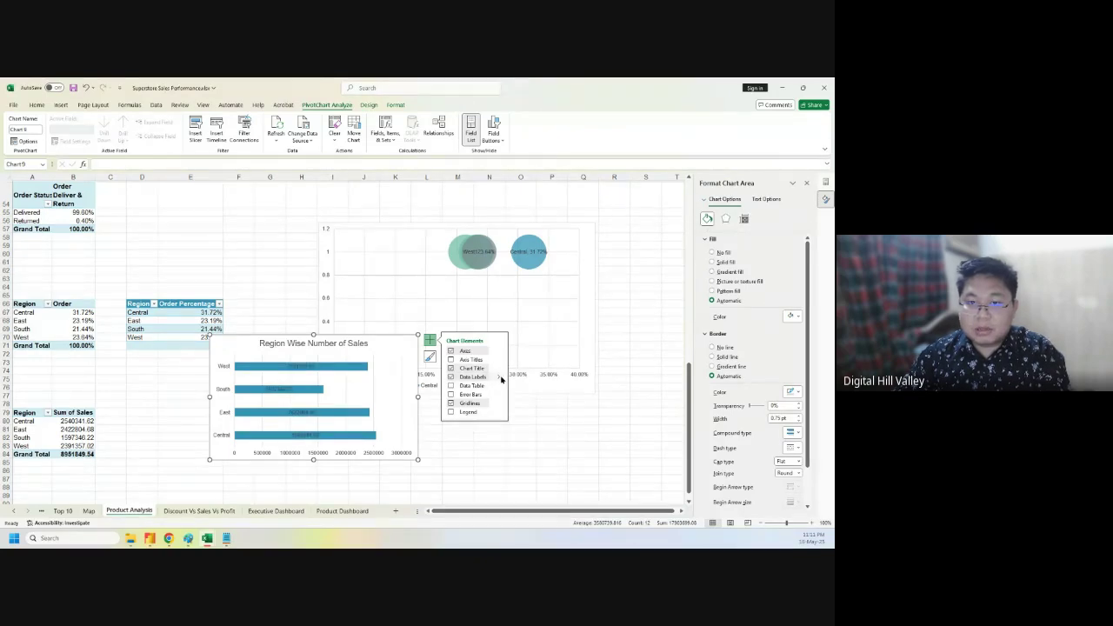
mouse_move(501, 379)
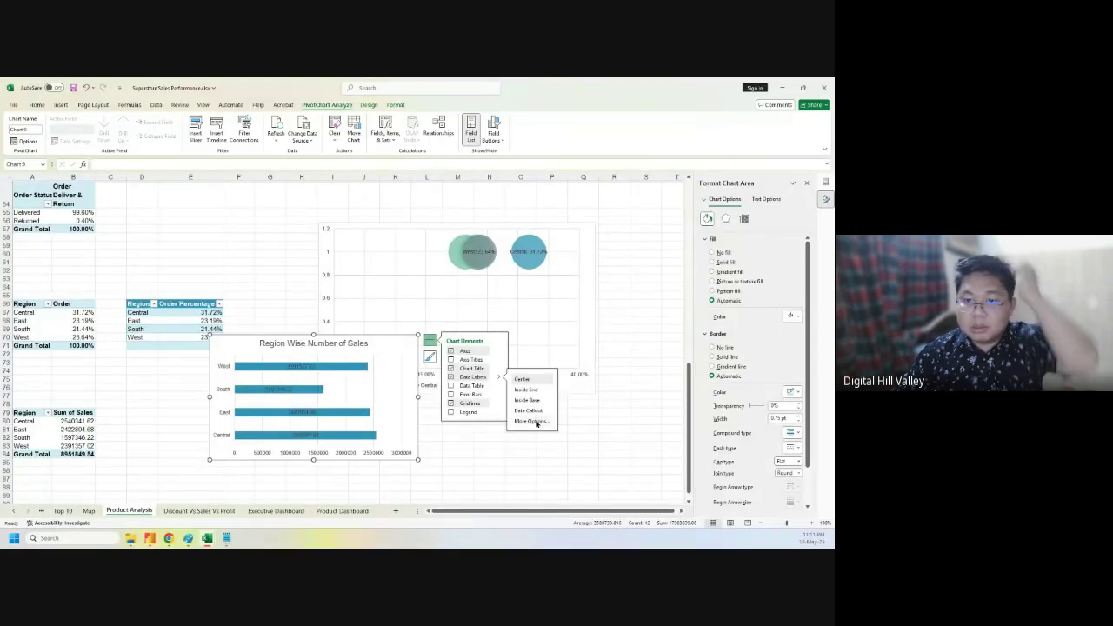
click(532, 421)
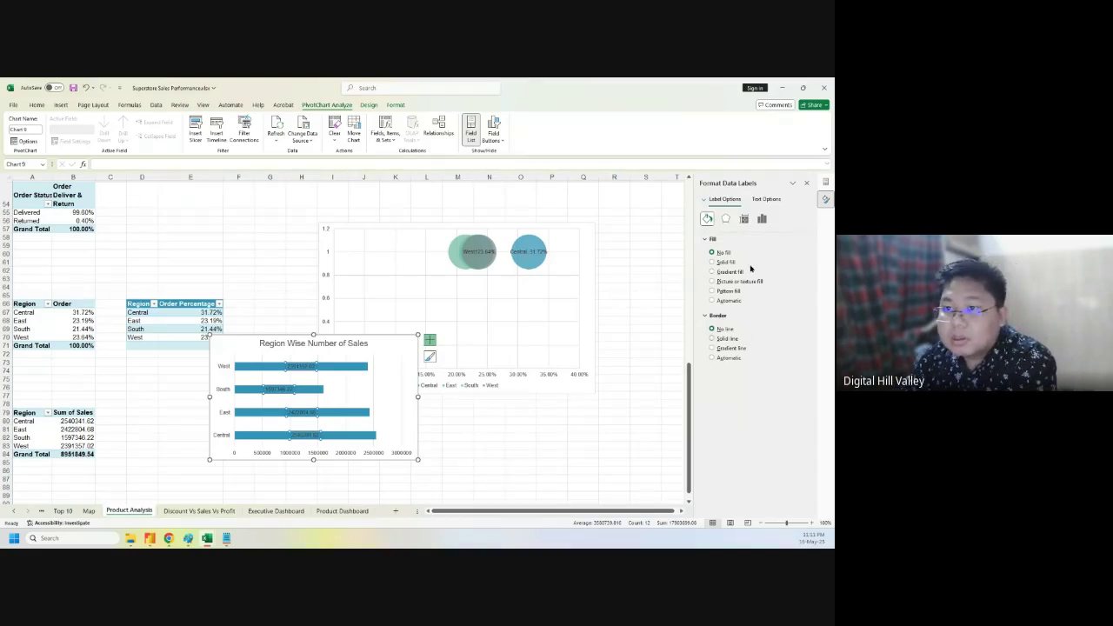
- Set the data labels' position to Inside End
click(726, 219)
click(745, 220)
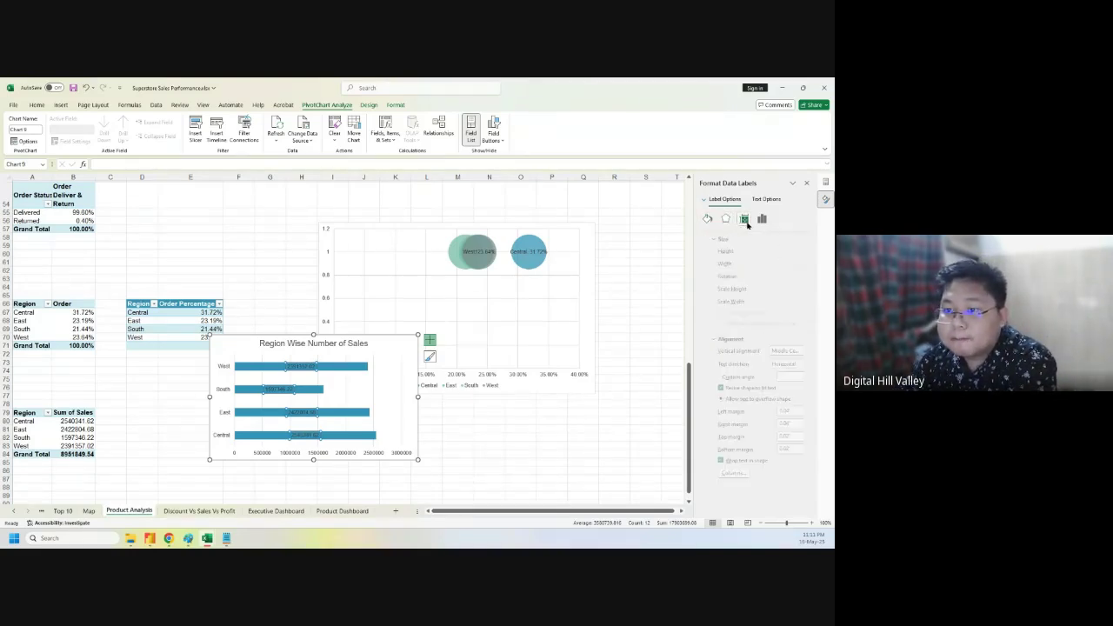
click(761, 220)
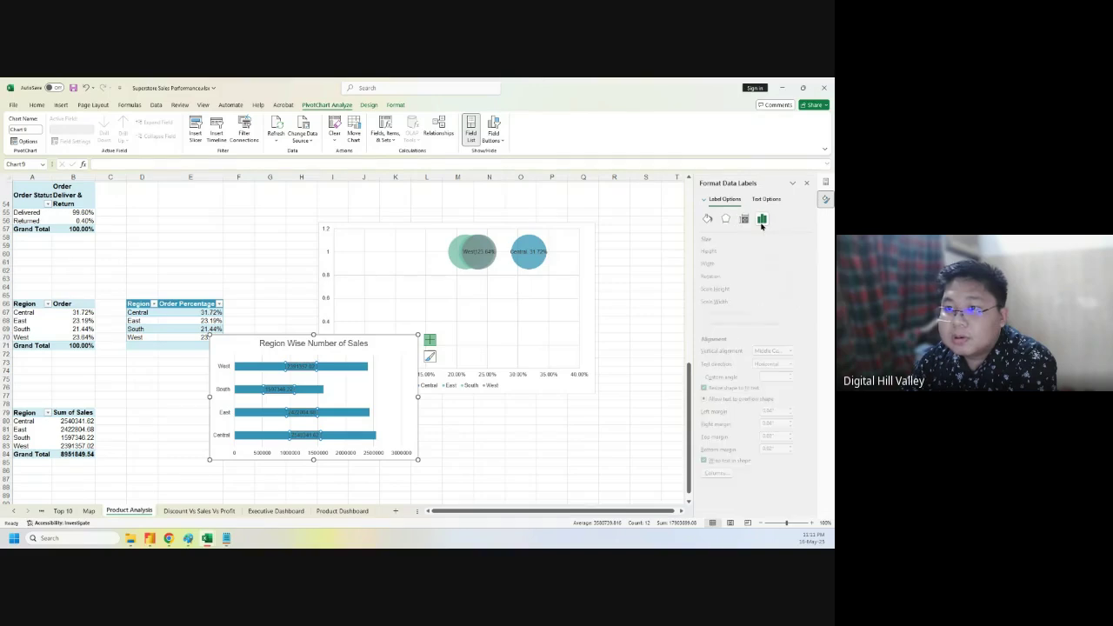
click(723, 240)
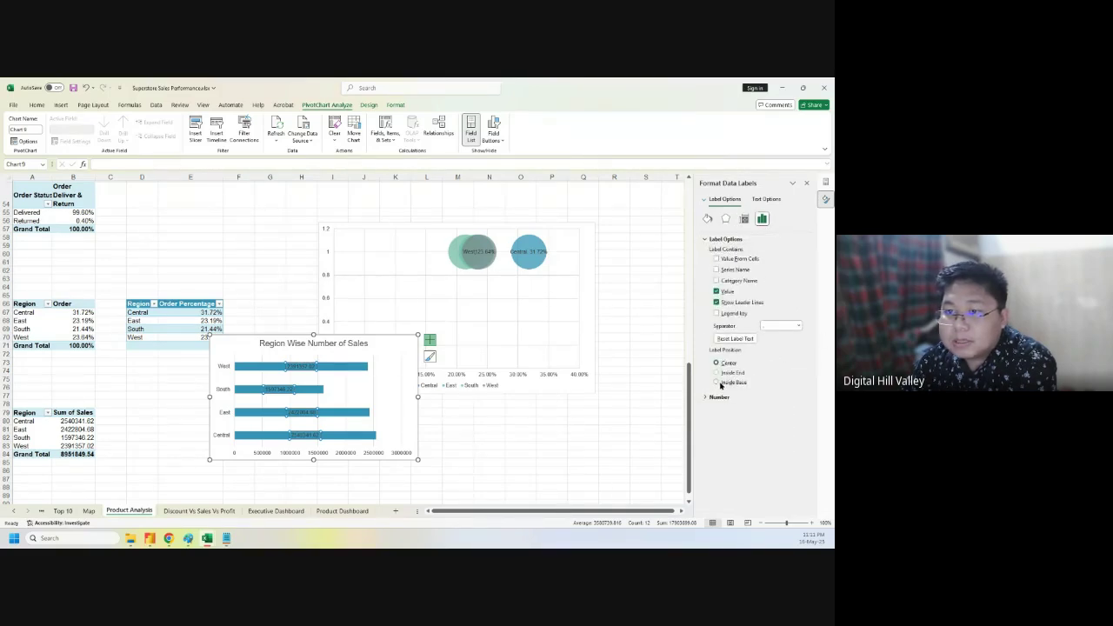
click(718, 373)
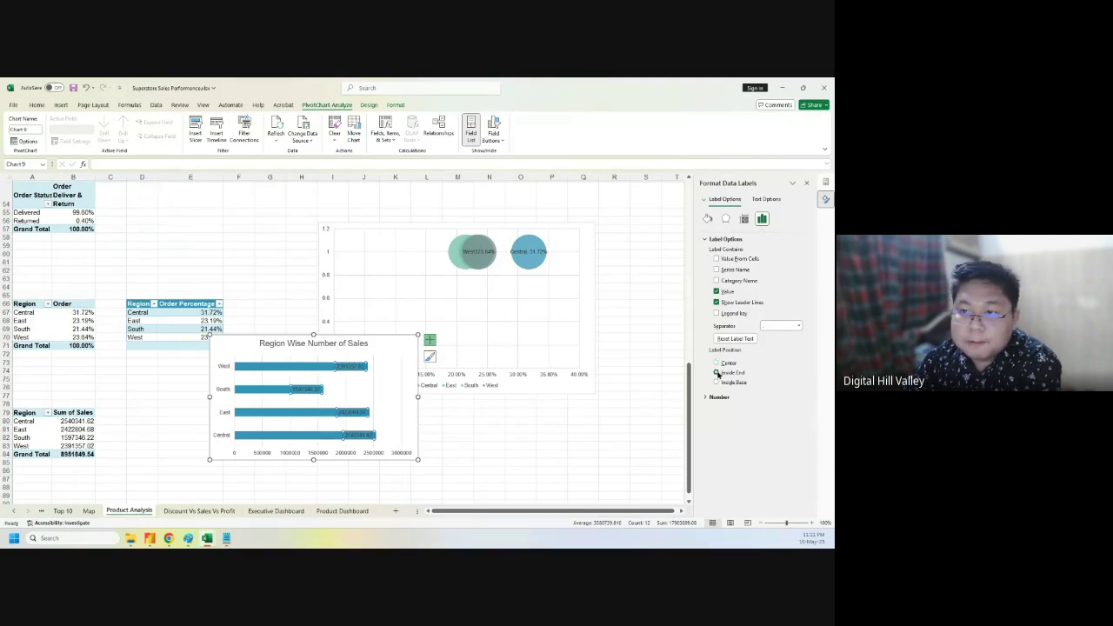
- Make the data label text white
click(765, 199)
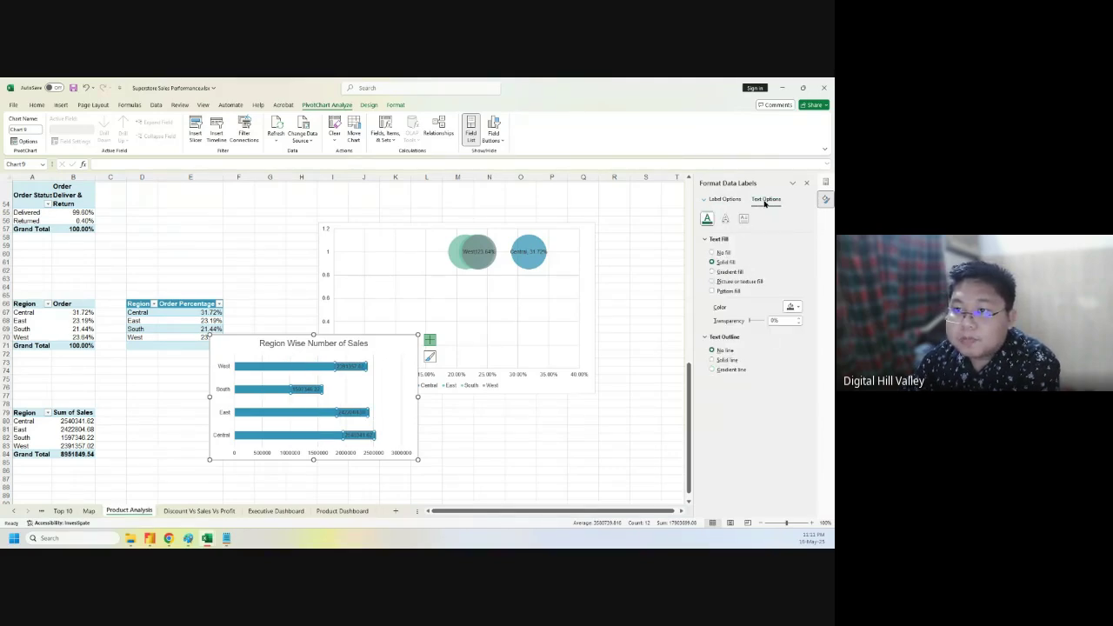
click(791, 306)
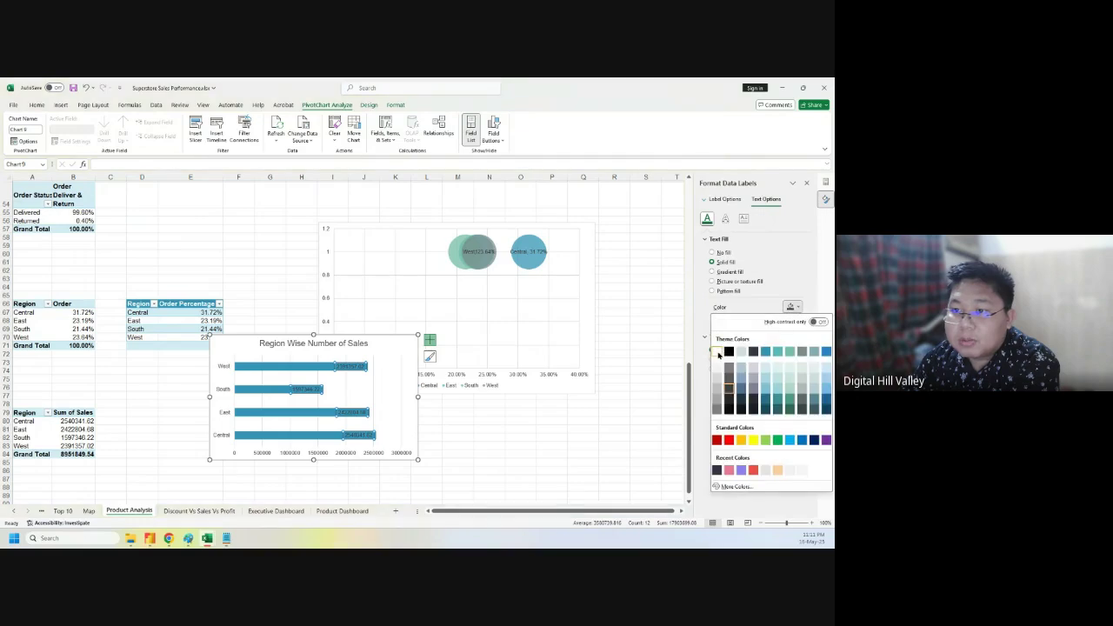
click(722, 350)
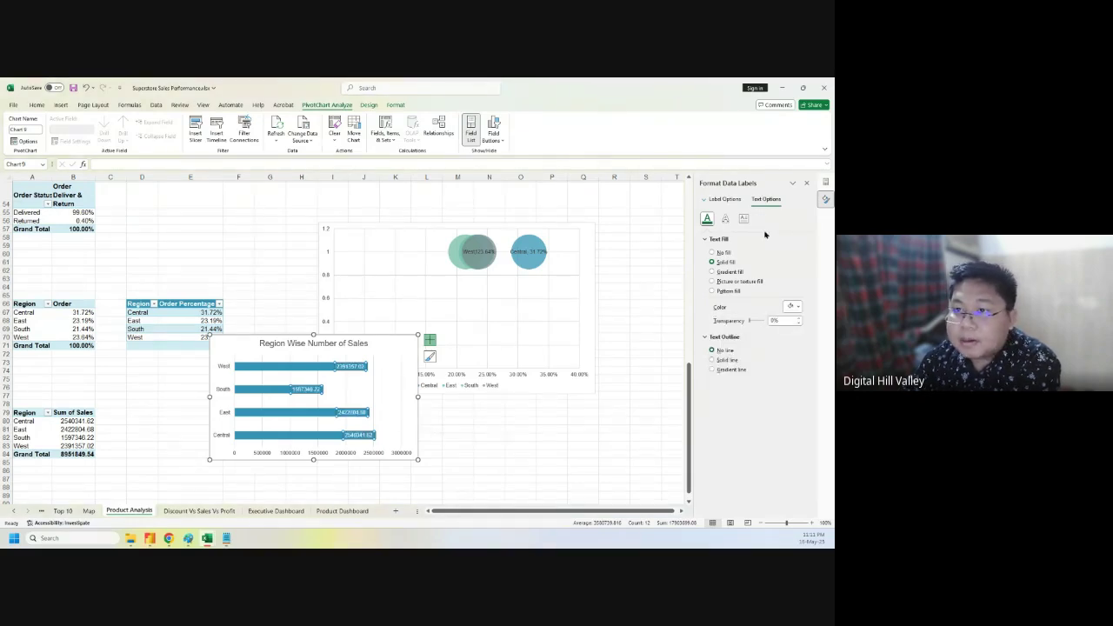
click(724, 199)
click(716, 398)
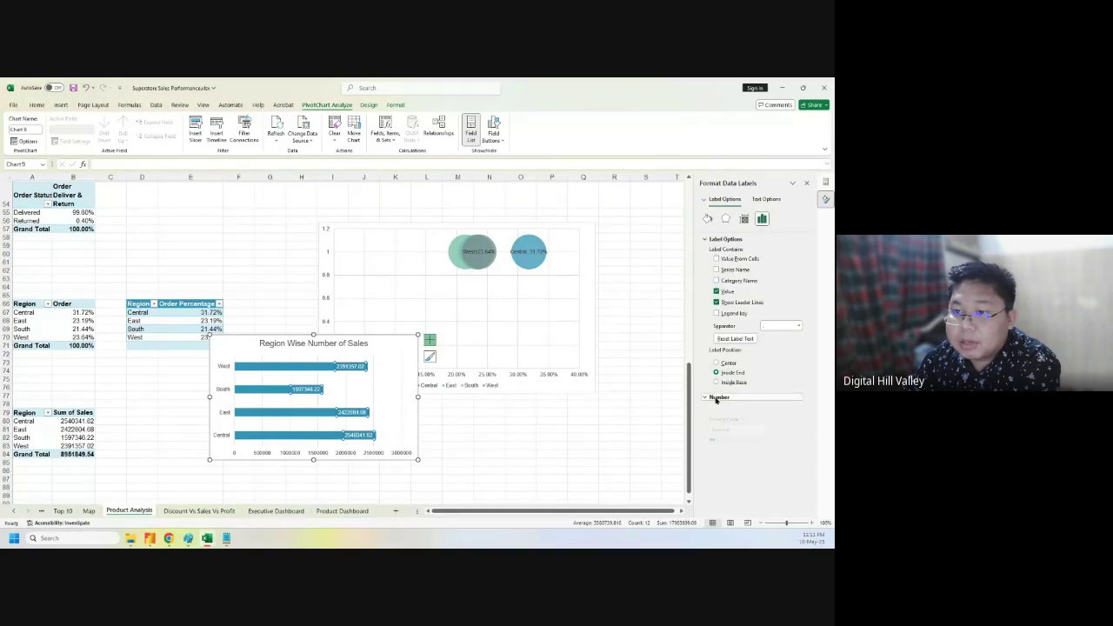
- Set the labels' number category to Custom and try the full-dollar preset format
click(791, 418)
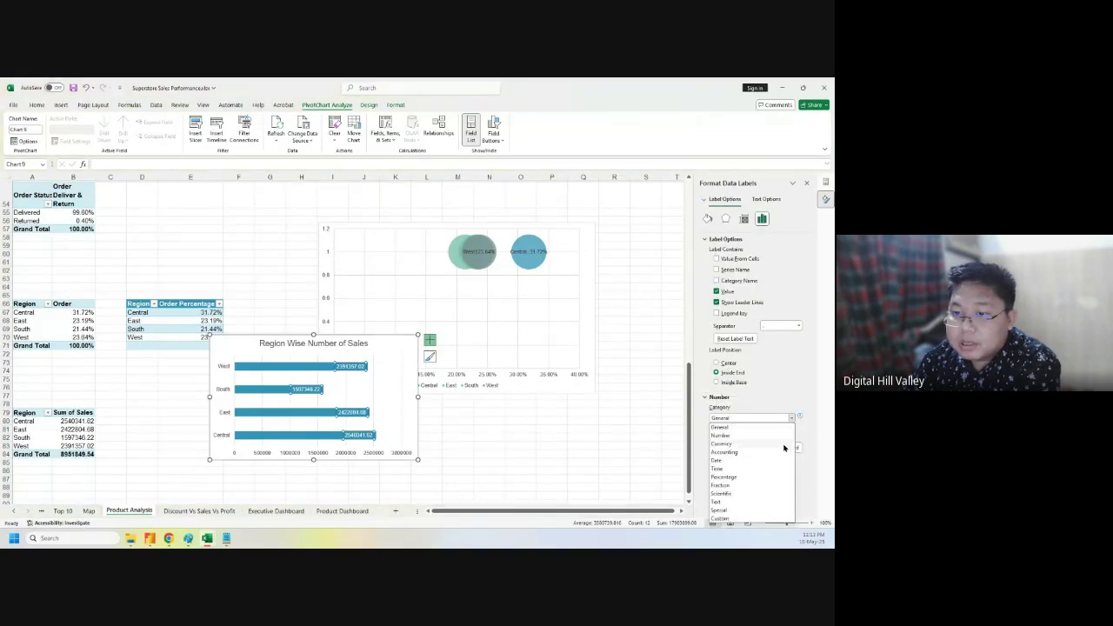
click(721, 518)
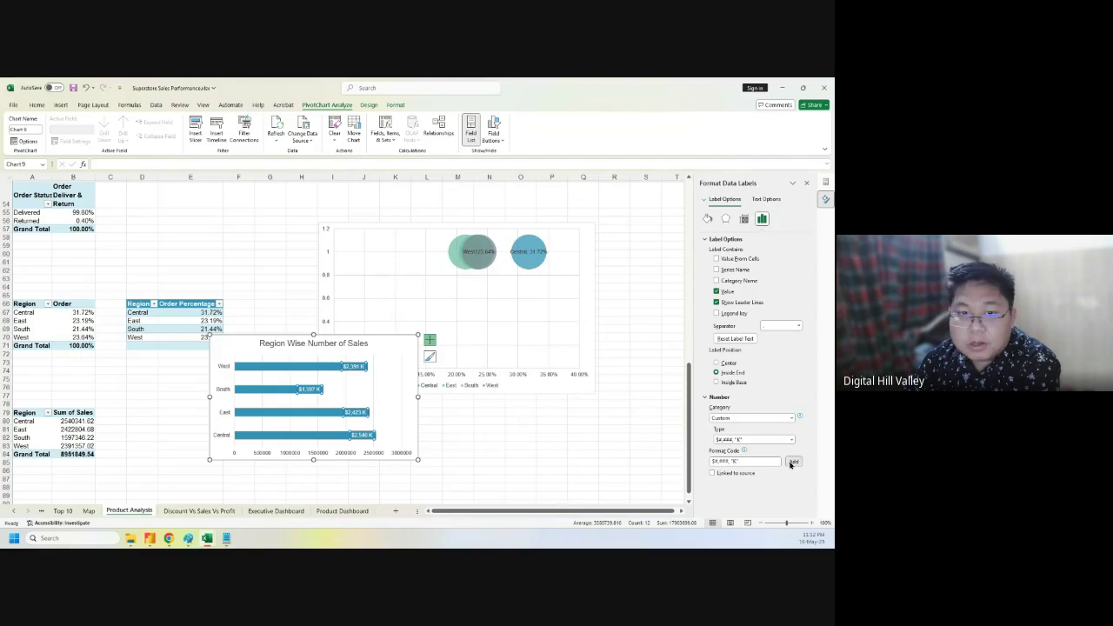
click(381, 348)
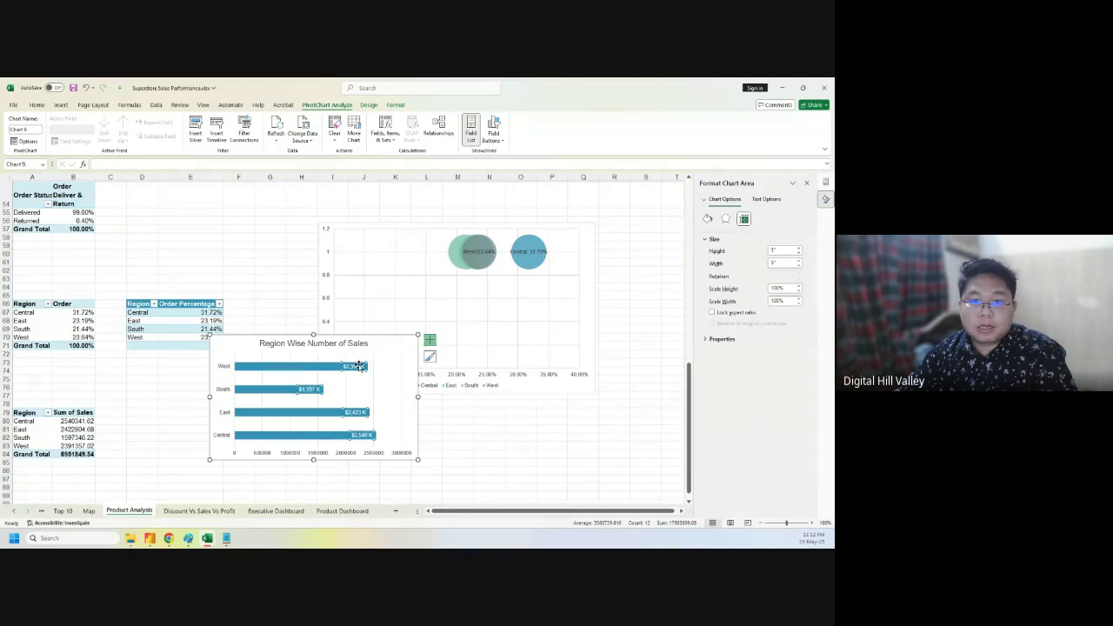
click(357, 366)
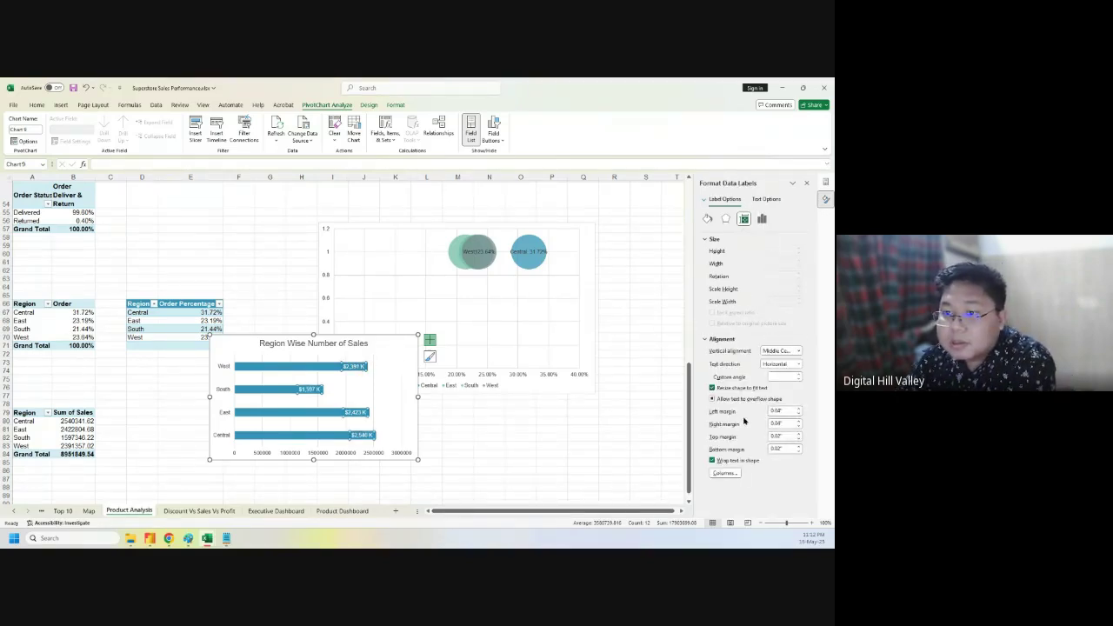
click(761, 218)
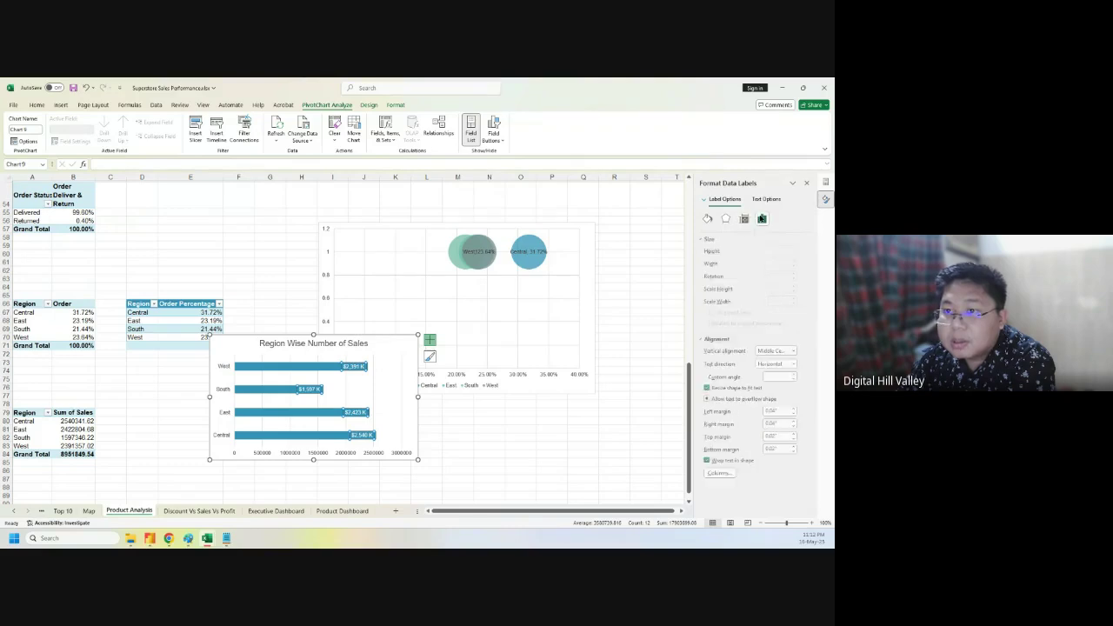
click(718, 252)
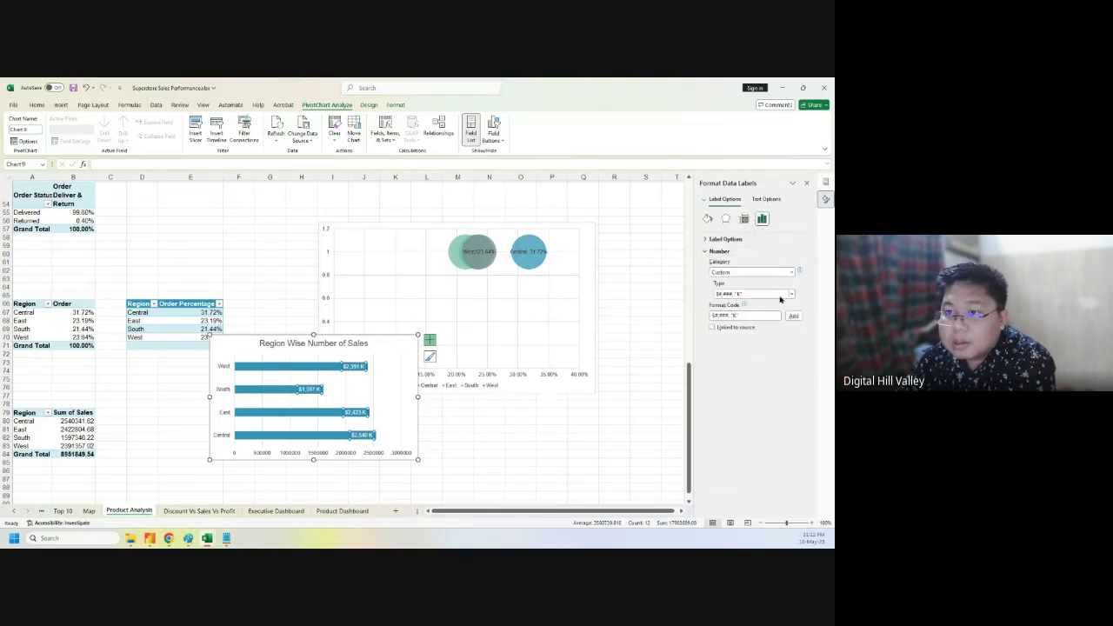
click(792, 294)
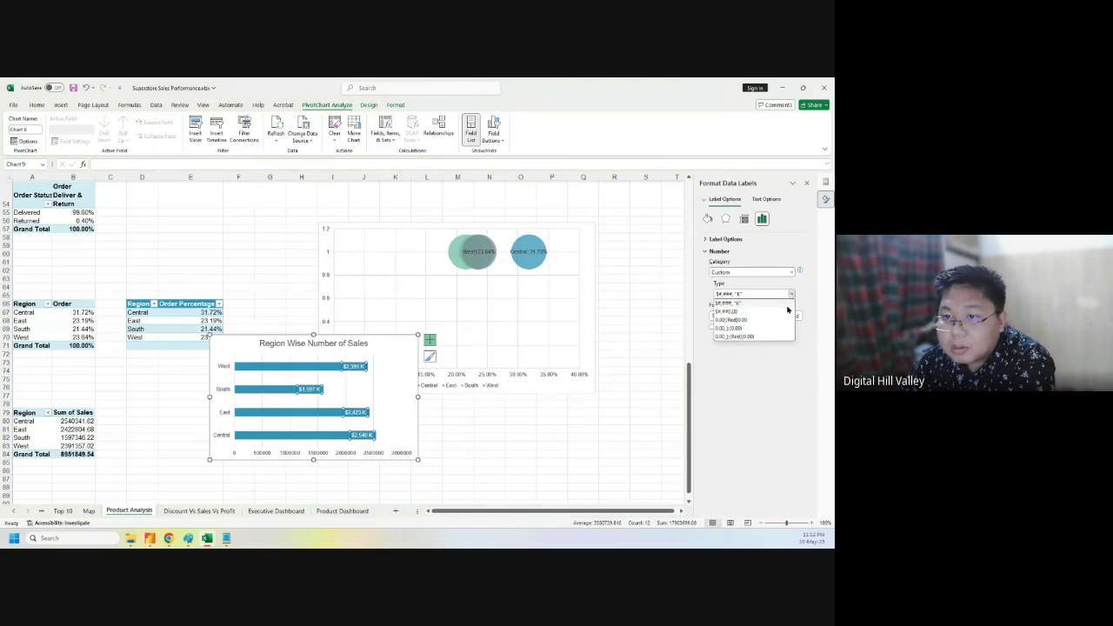
click(739, 312)
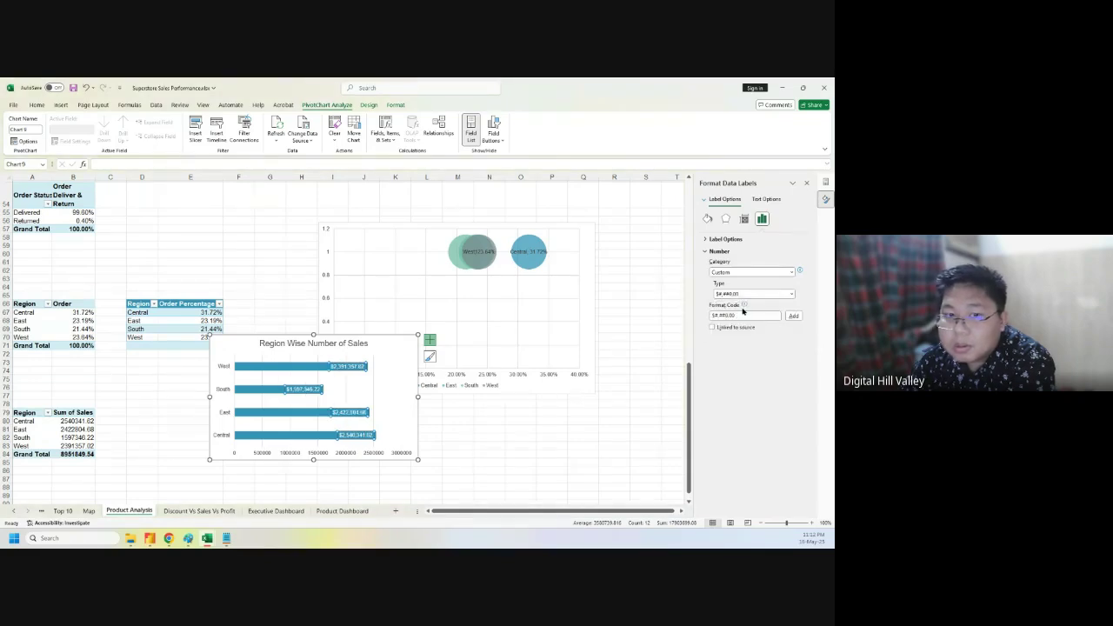
- Try the dollar-thousands 'K' format, editing its code to show two decimals
click(789, 295)
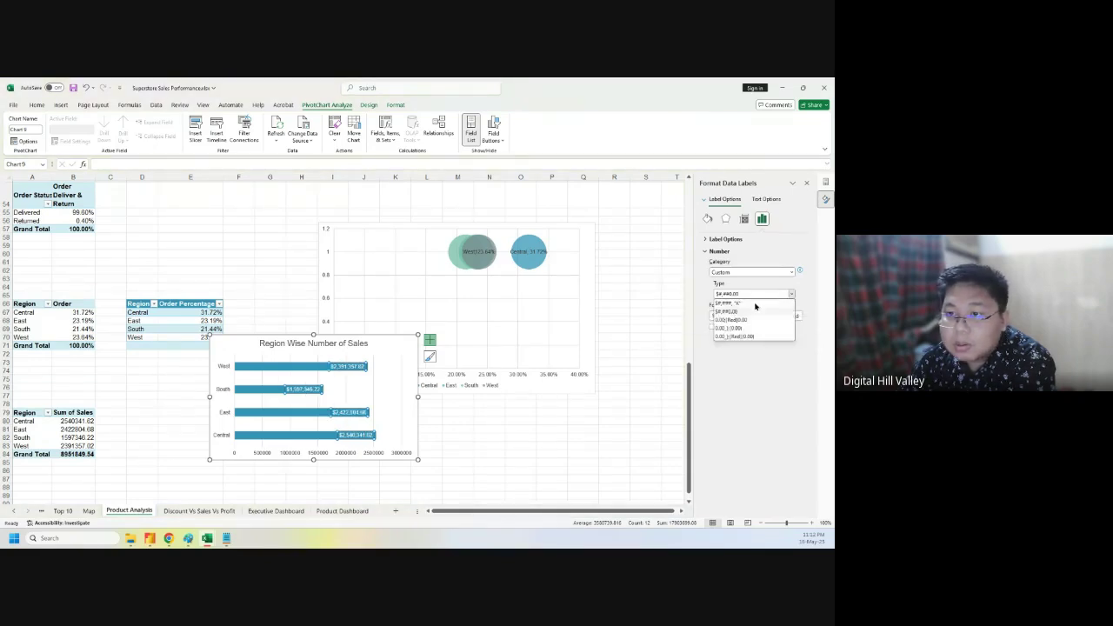
click(750, 306)
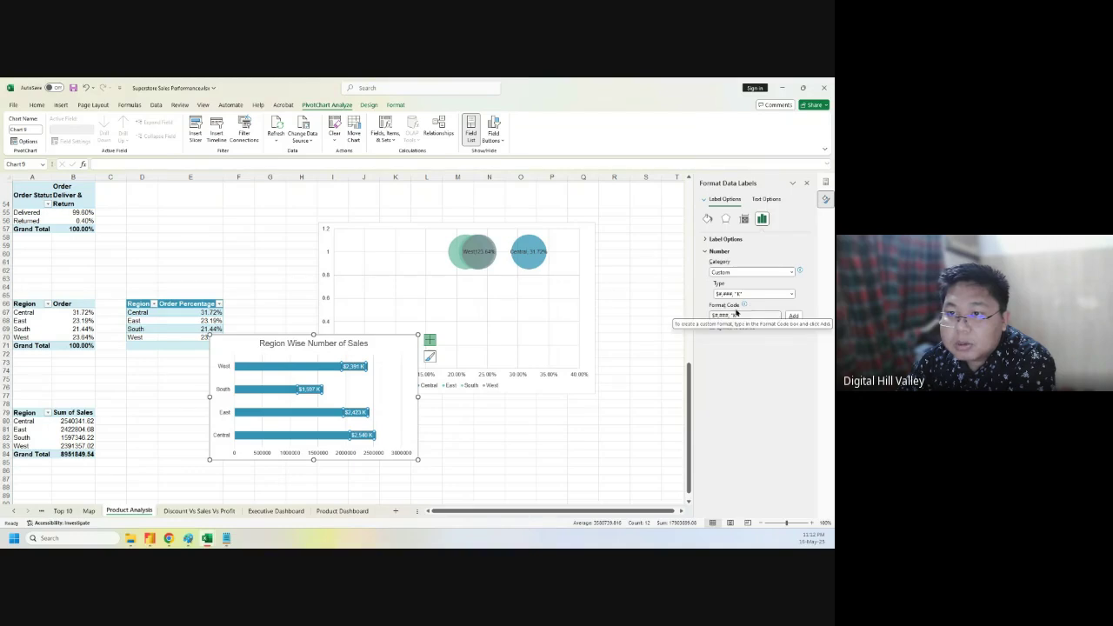
click(734, 297)
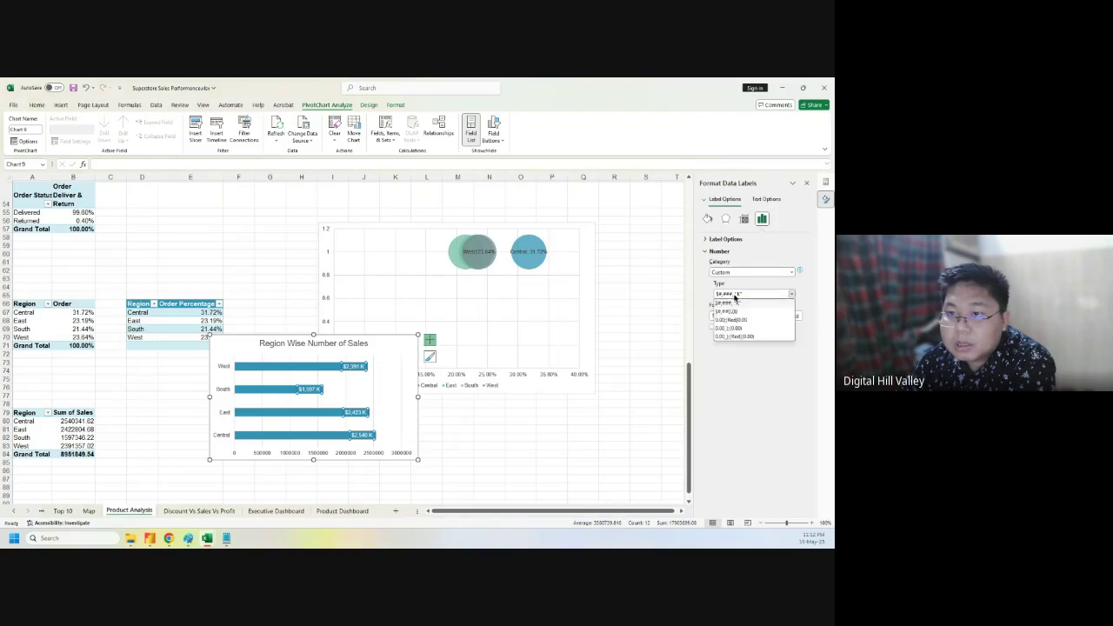
click(734, 301)
click(728, 316)
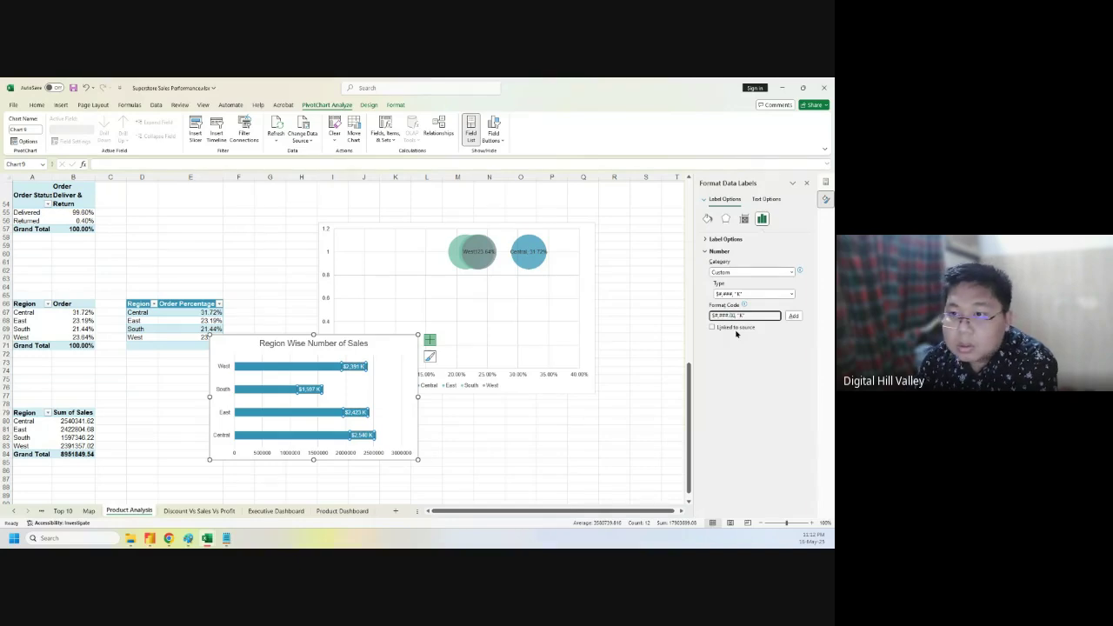
click(792, 315)
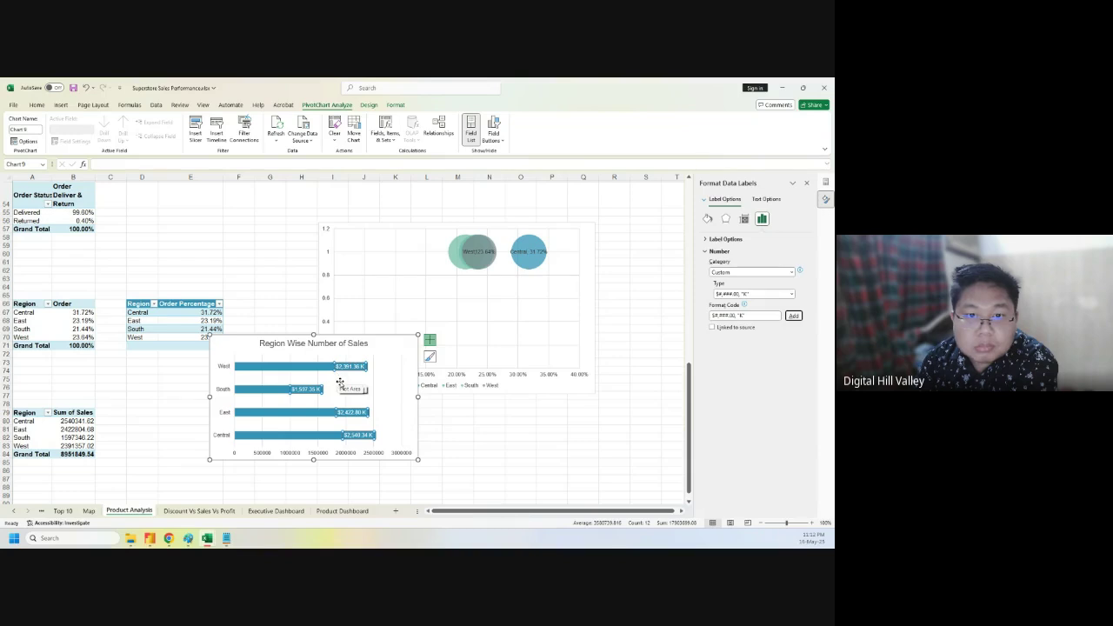
click(736, 317)
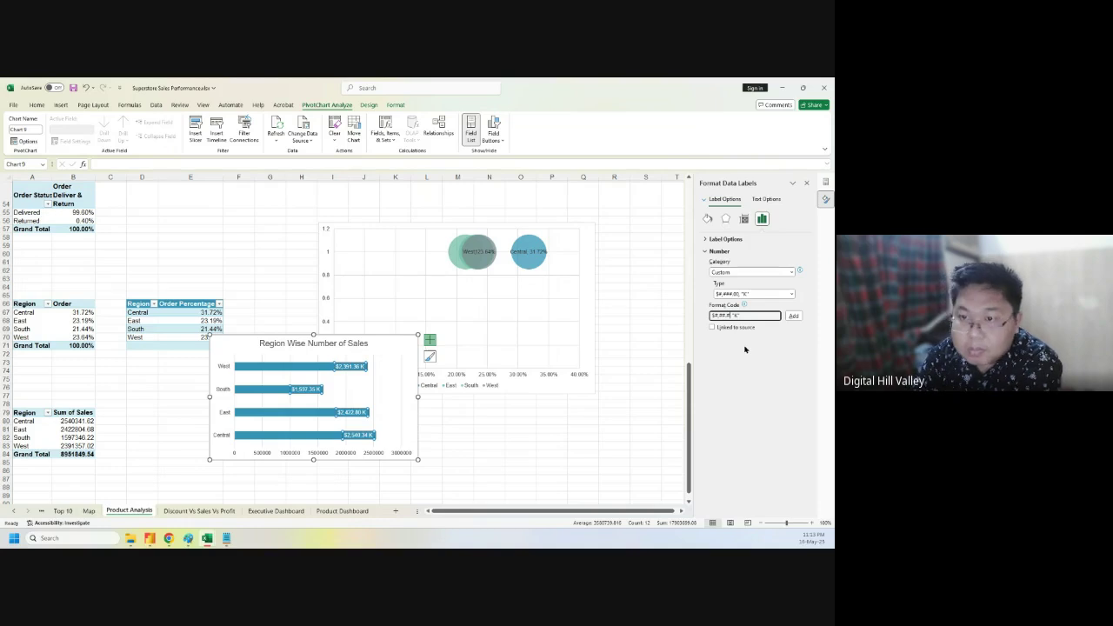
text(#)
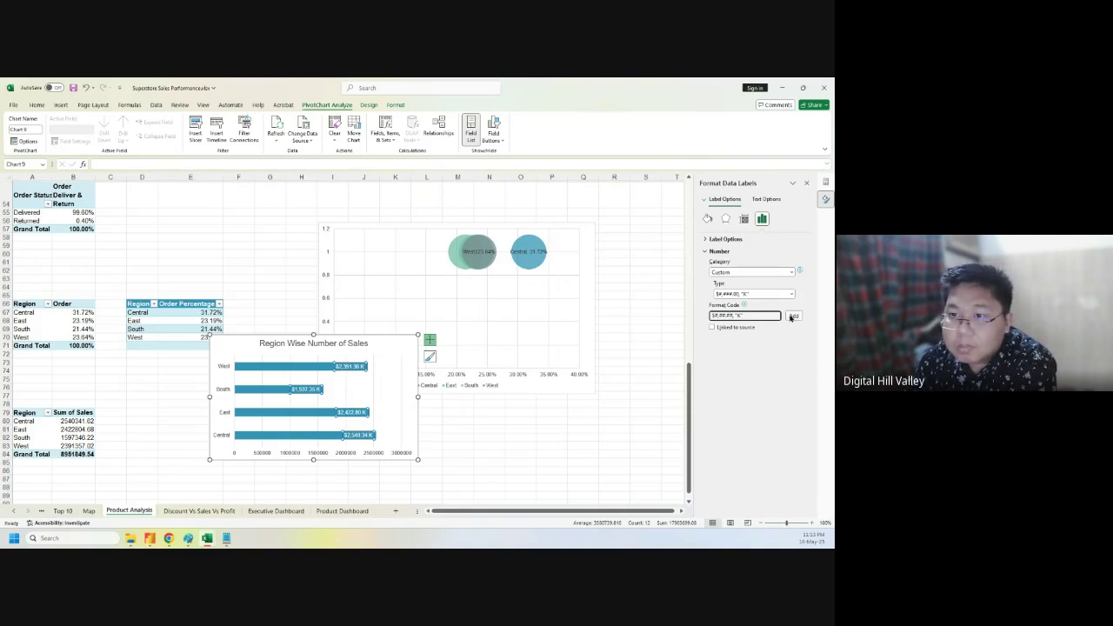
click(792, 316)
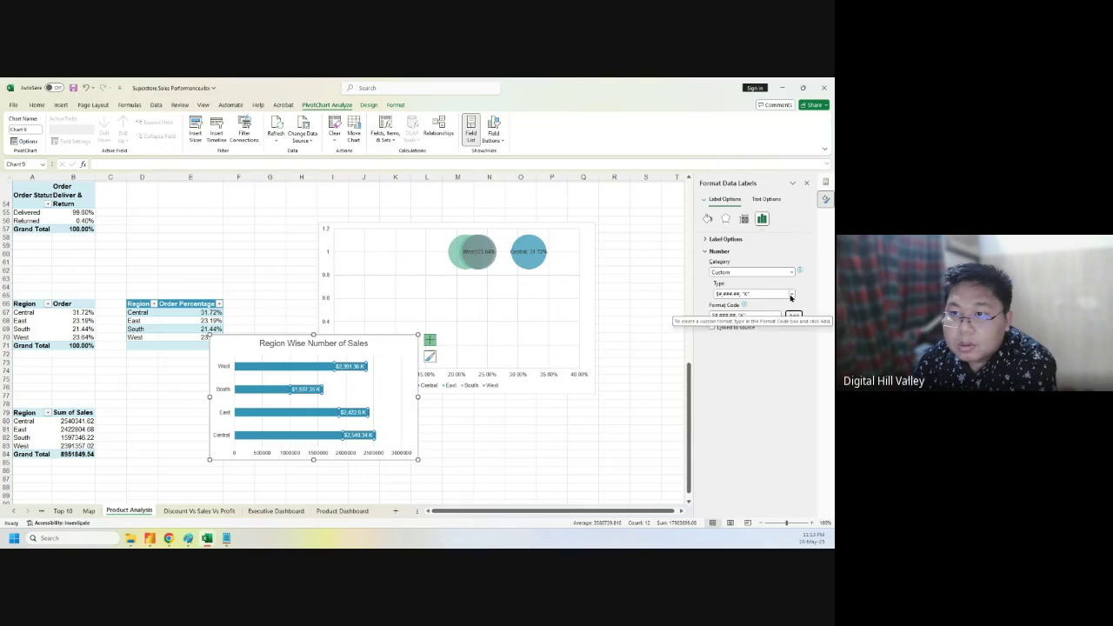
- Settle on the whole-number $#,###,"K" format so labels read like $2,391 K
click(791, 294)
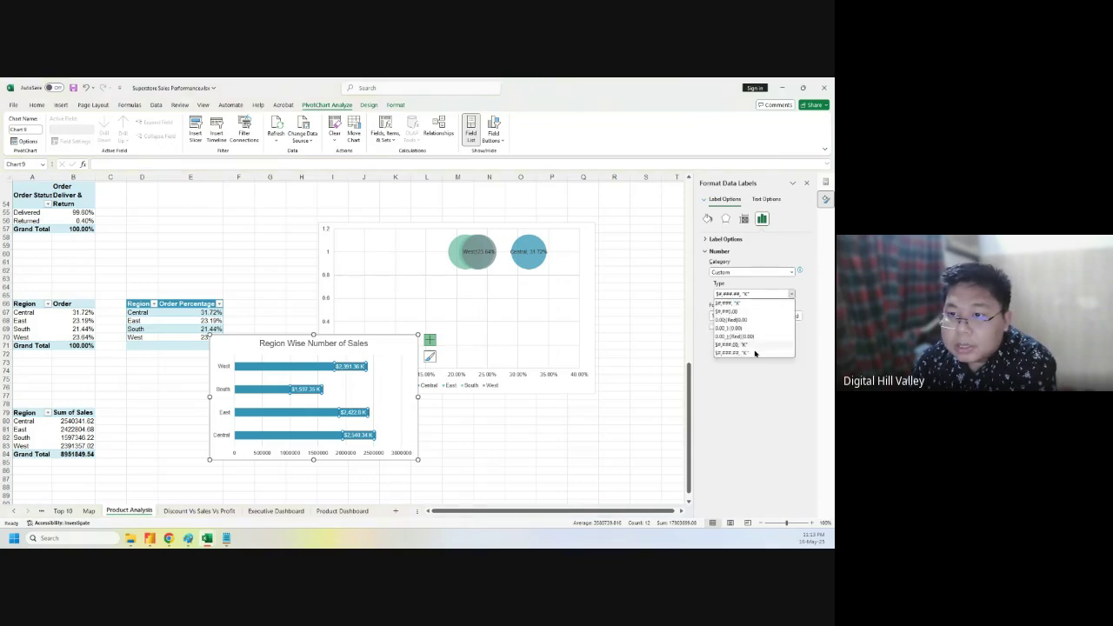
click(747, 304)
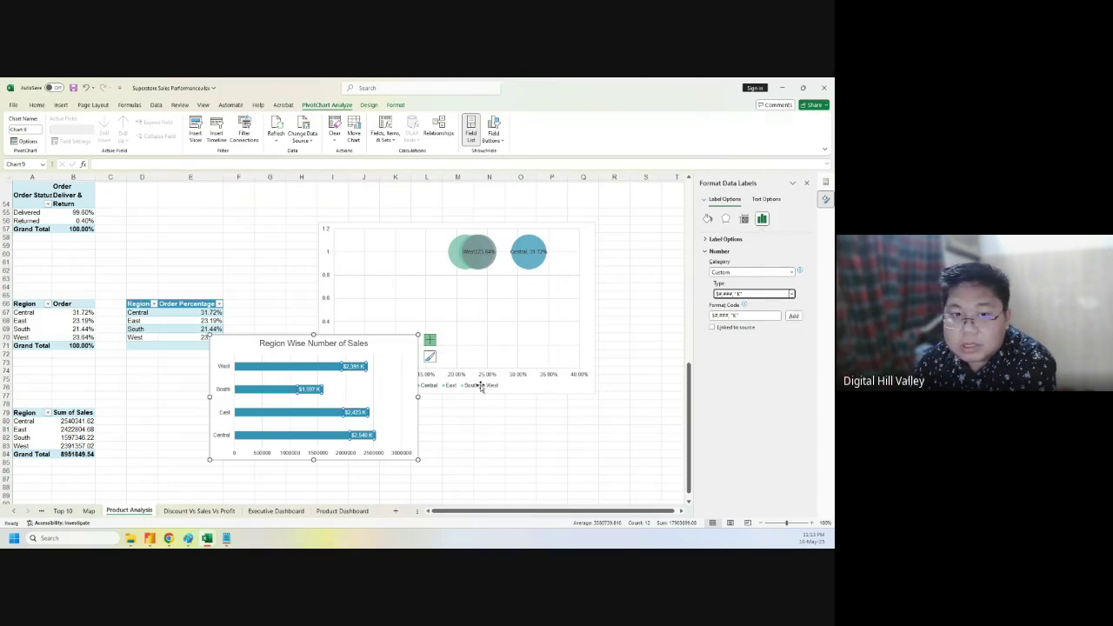
click(795, 316)
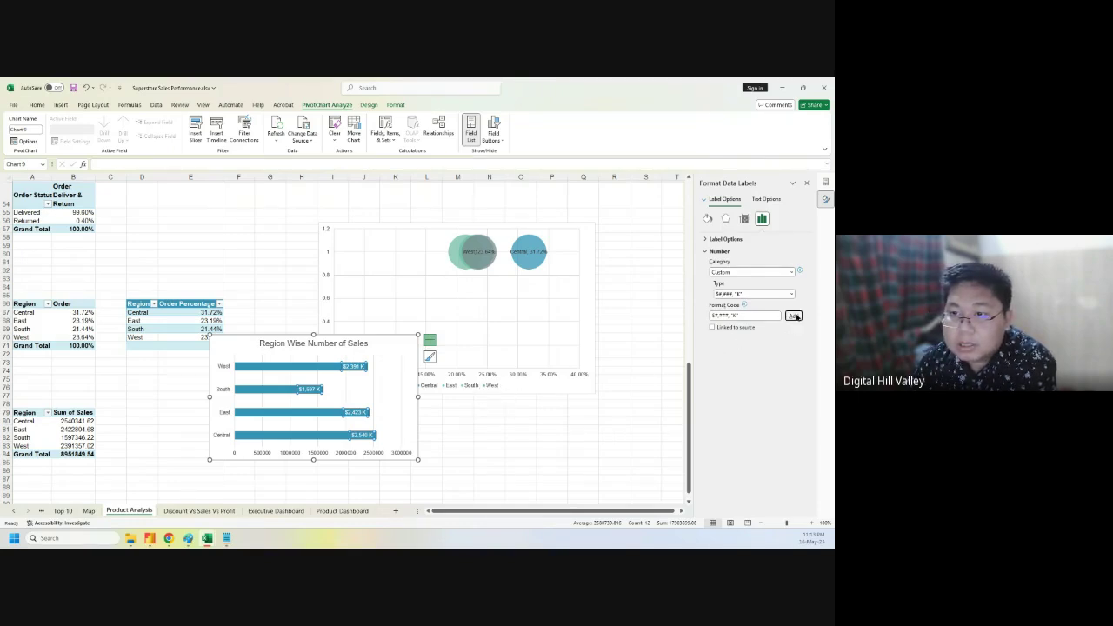
click(385, 347)
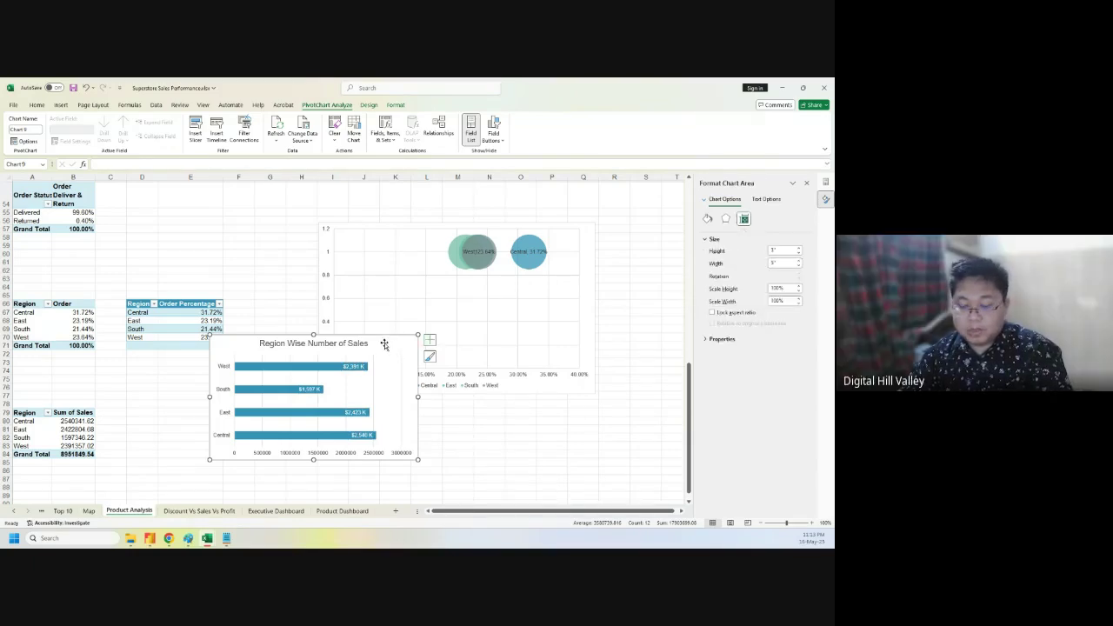
- Move the chart to the Product Dashboard sheet, pasting it at K11
key(ctrl+x)
click(343, 511)
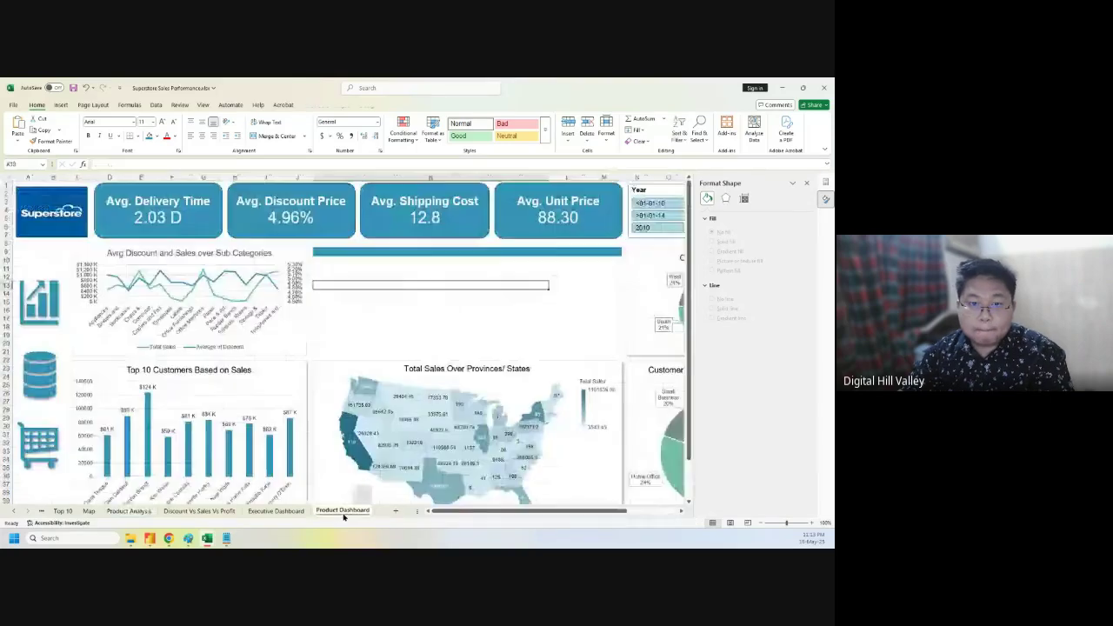
drag(370, 283, 371, 266)
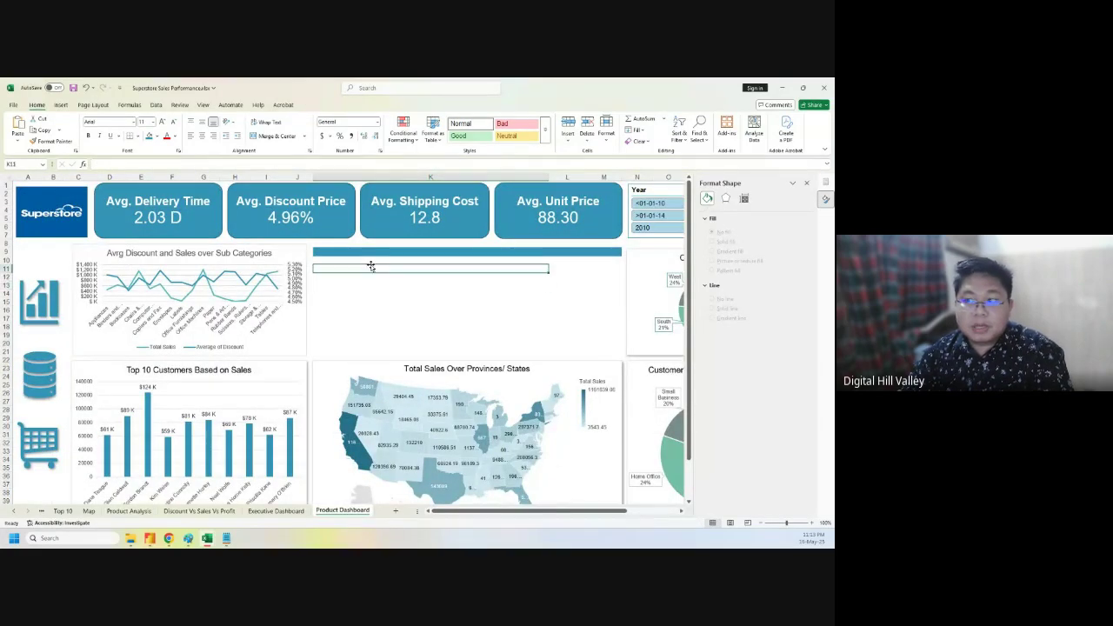
click(373, 253)
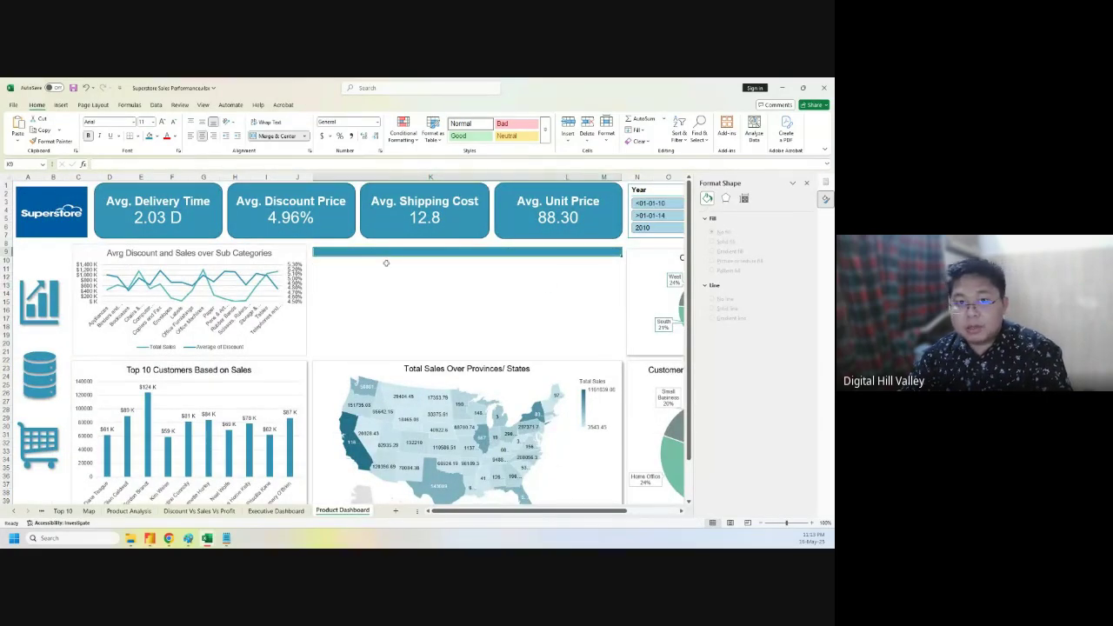
click(385, 275)
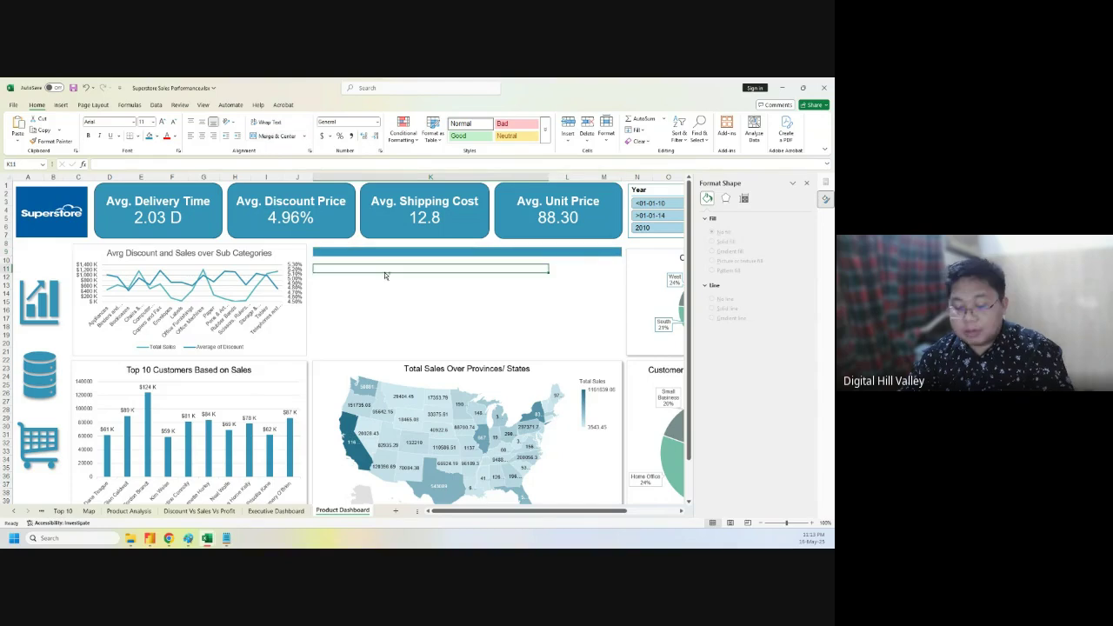
key(ctrl+v)
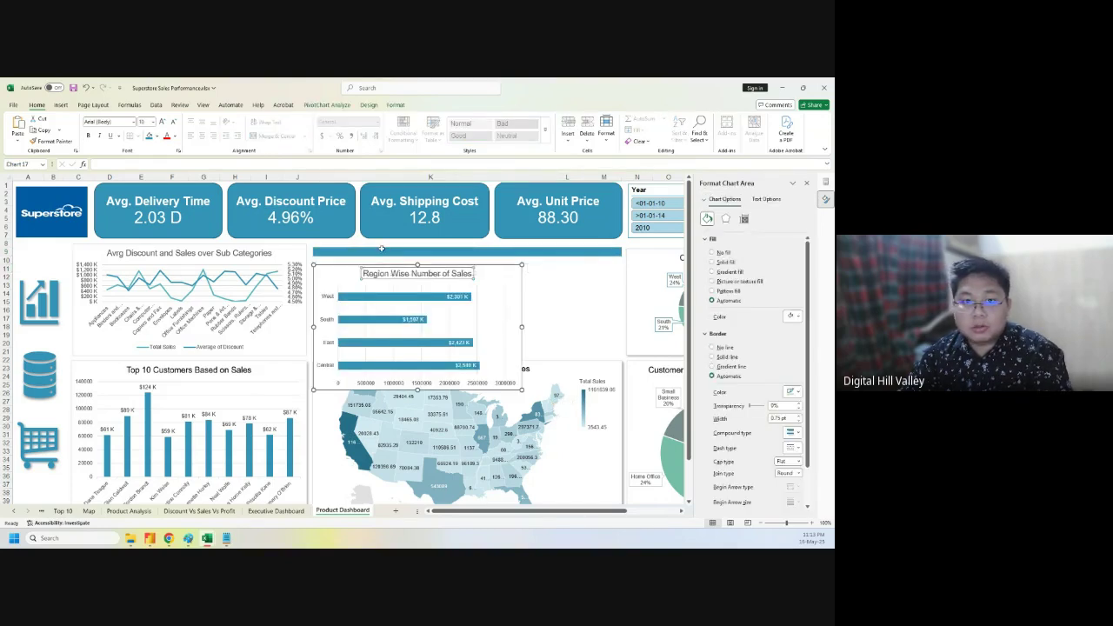
click(372, 271)
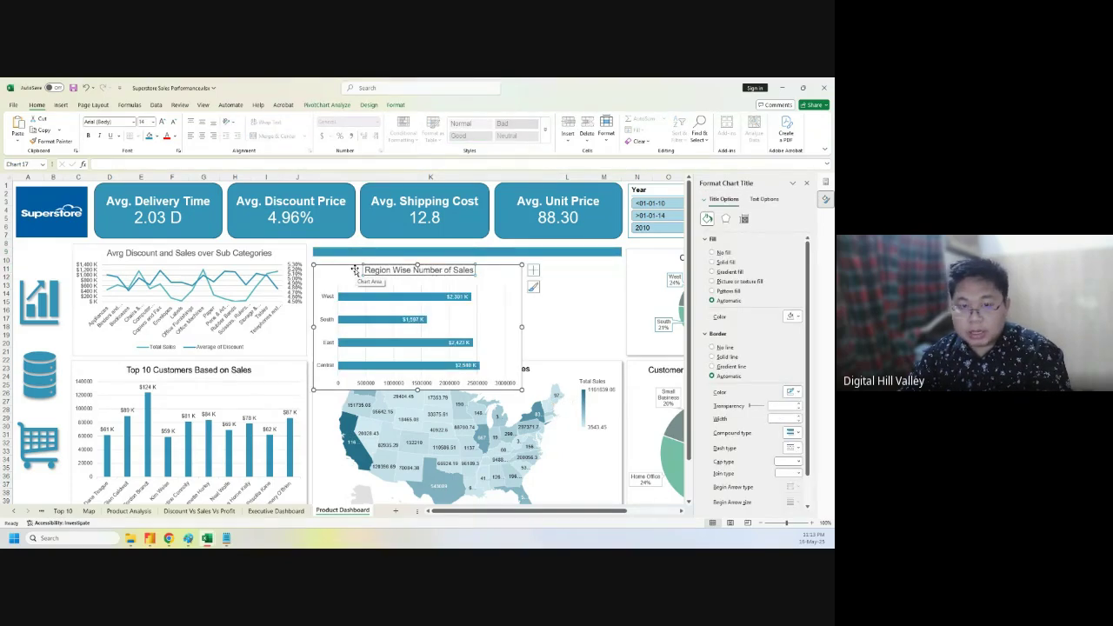
click(533, 271)
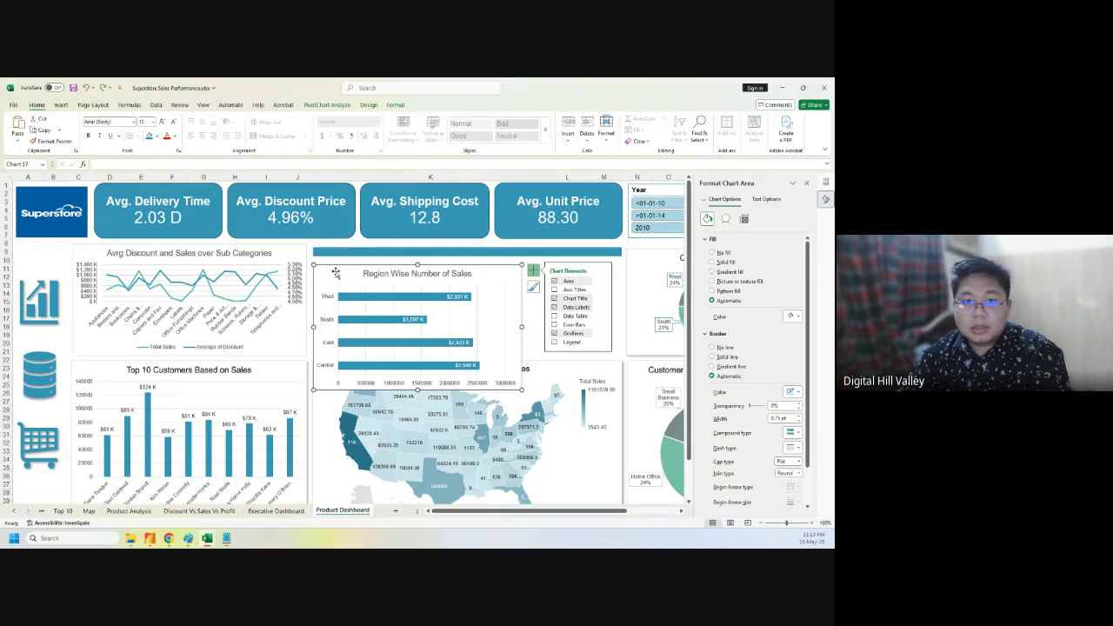
click(608, 268)
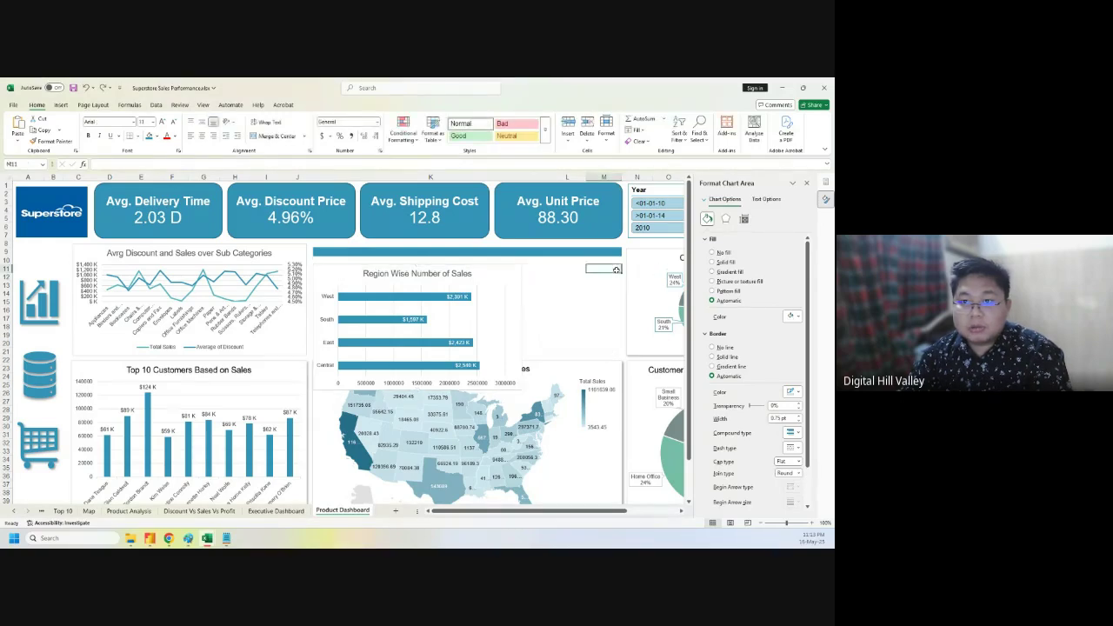
- Drag the chart up into the empty slot, shorten it above the map, and widen it
click(314, 280)
drag(314, 280, 334, 249)
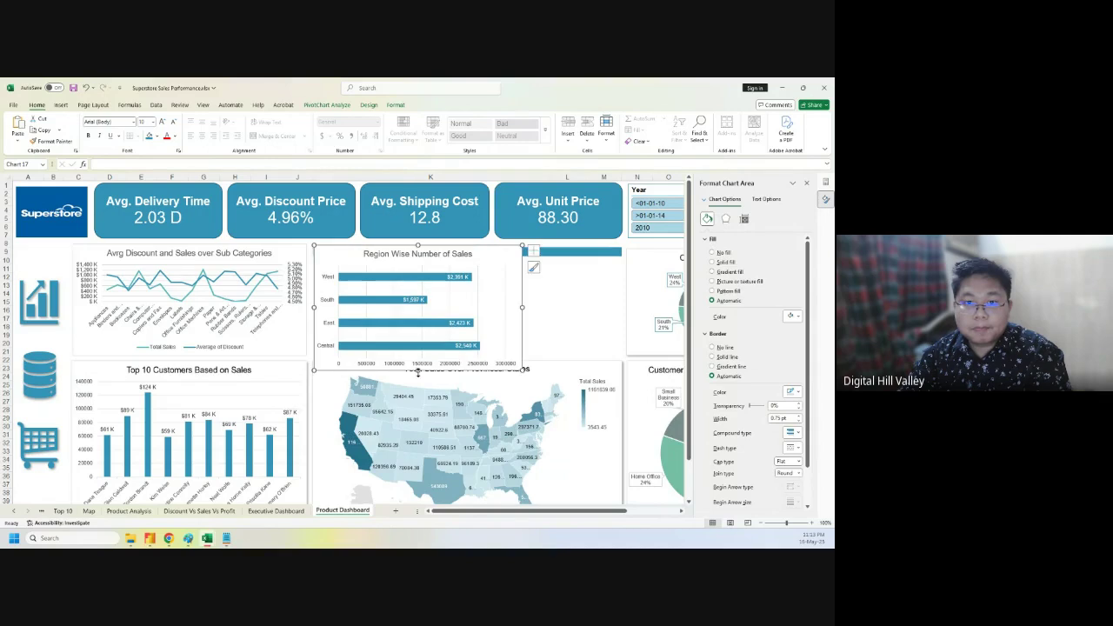
drag(419, 371, 418, 355)
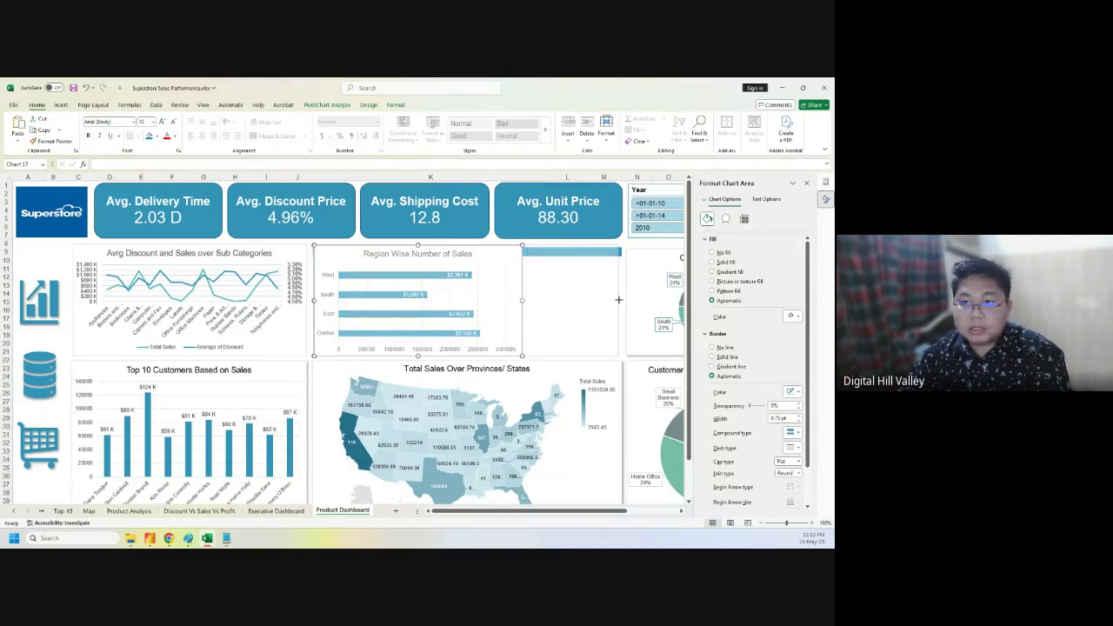
drag(618, 300, 619, 300)
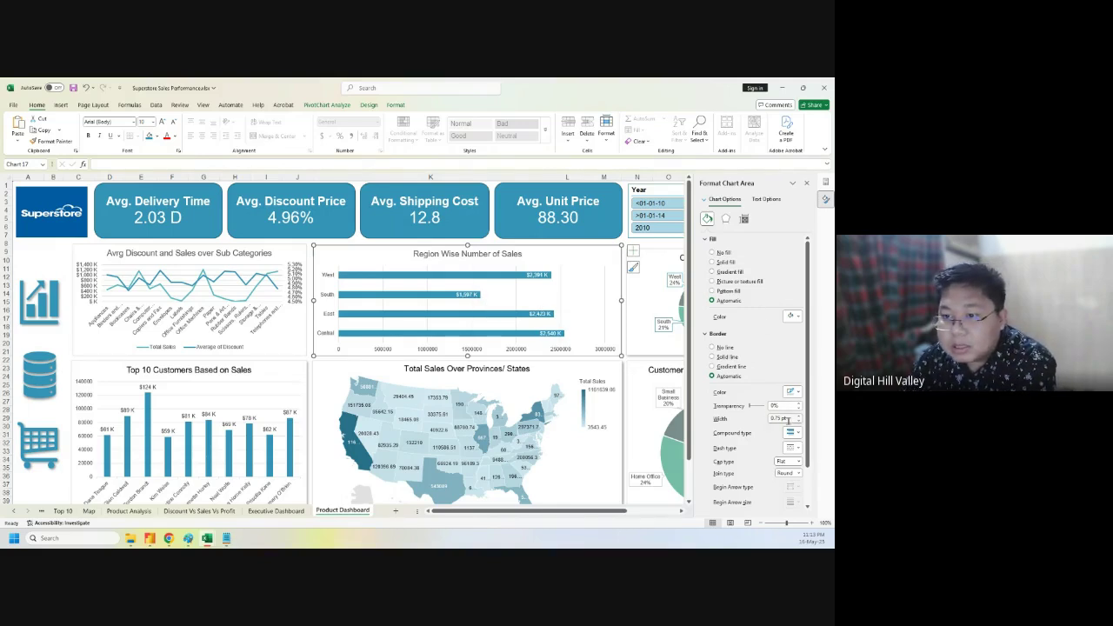
scroll(778, 450, down, 2)
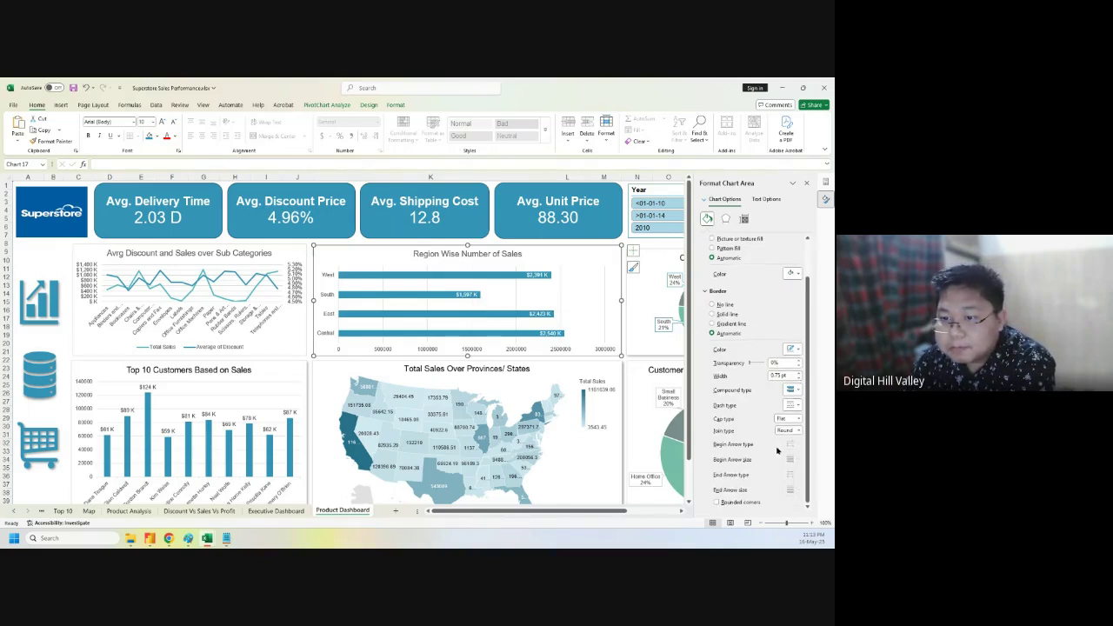
click(472, 276)
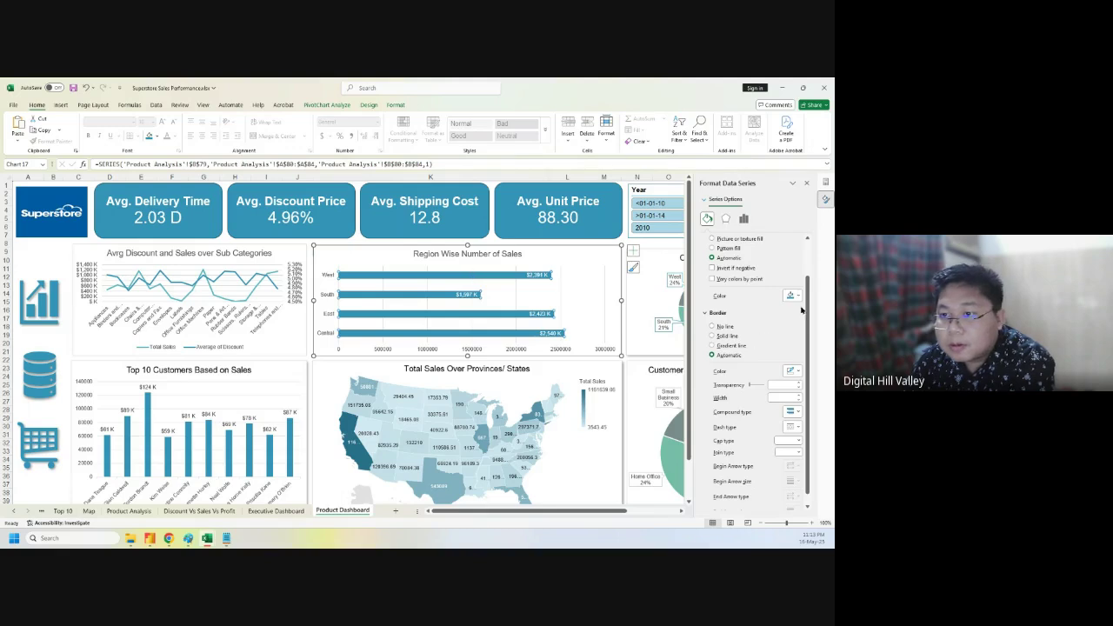
- Open the bar series options and drag the Gap Width slider down to thicken the Region Wise bars
scroll(775, 426, down, 1)
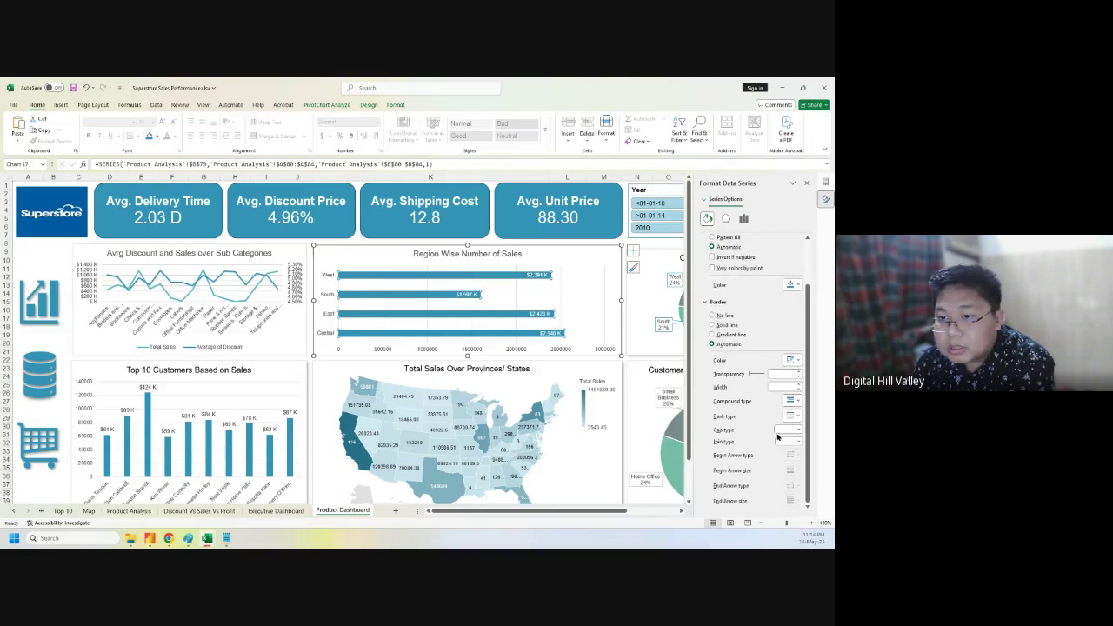
scroll(776, 430, up, 2)
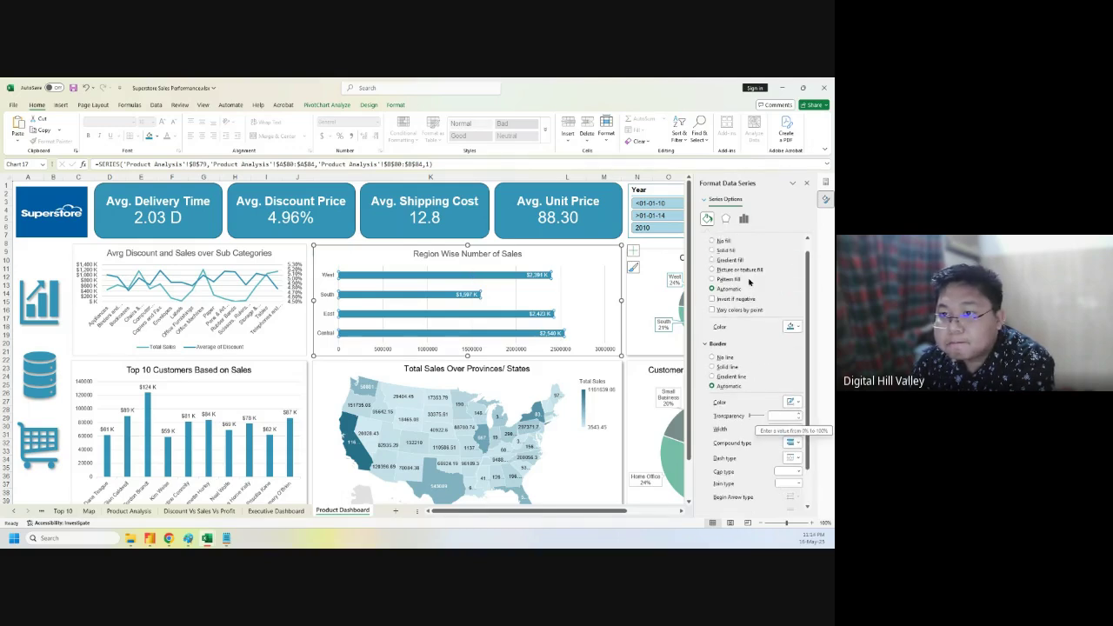
click(744, 220)
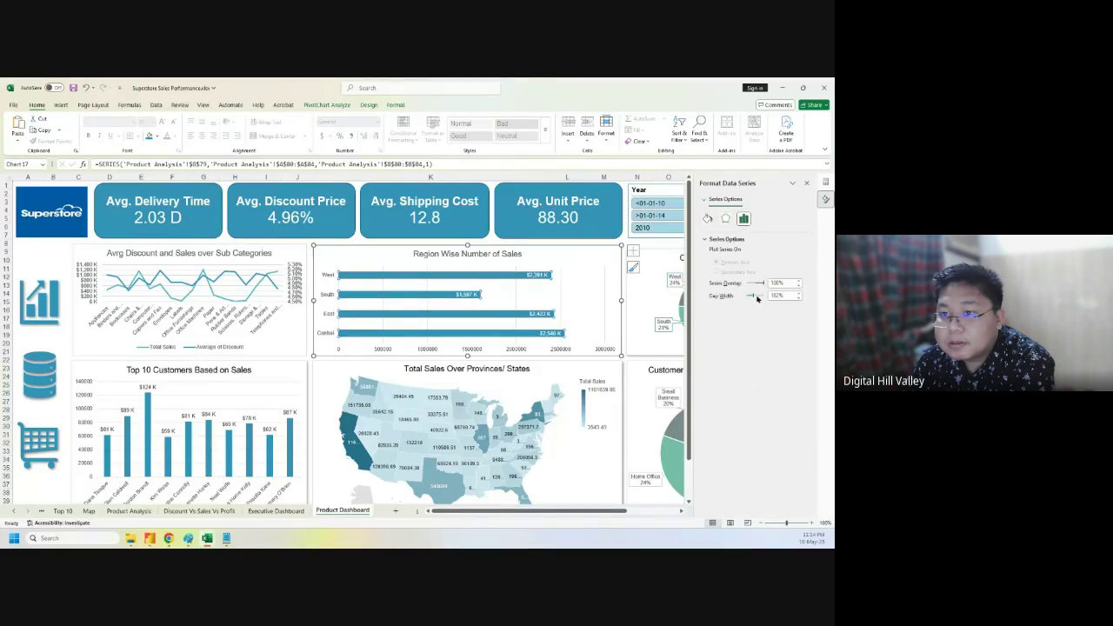
drag(752, 296, 748, 298)
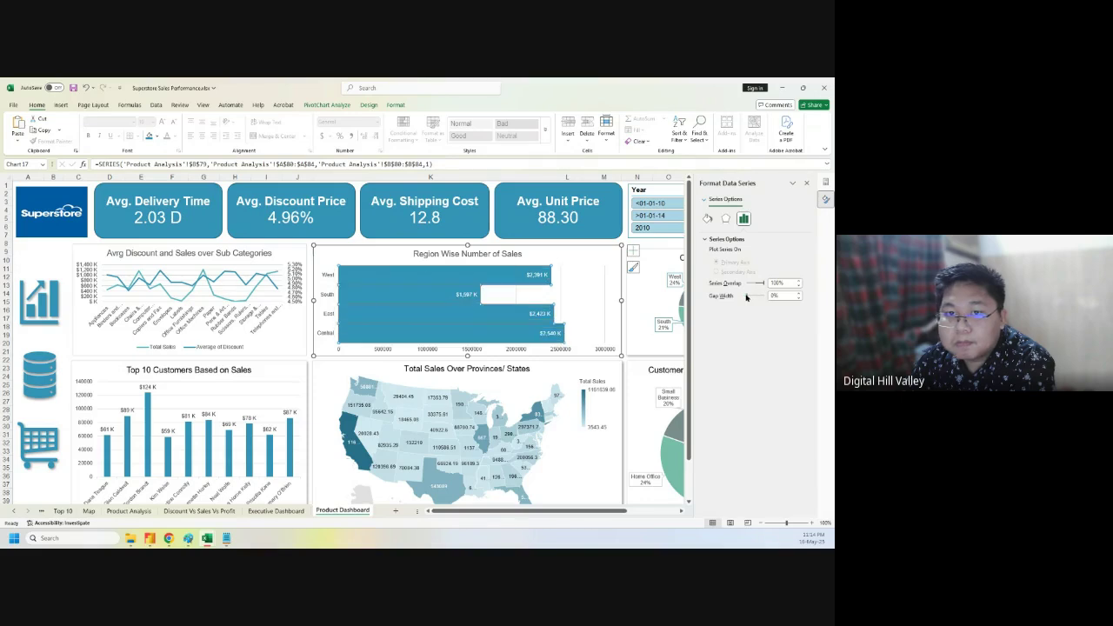
- Adjust the Gap Width spinner until the series gap width is exactly 25%
click(798, 293)
click(799, 294)
click(798, 294)
click(798, 294)
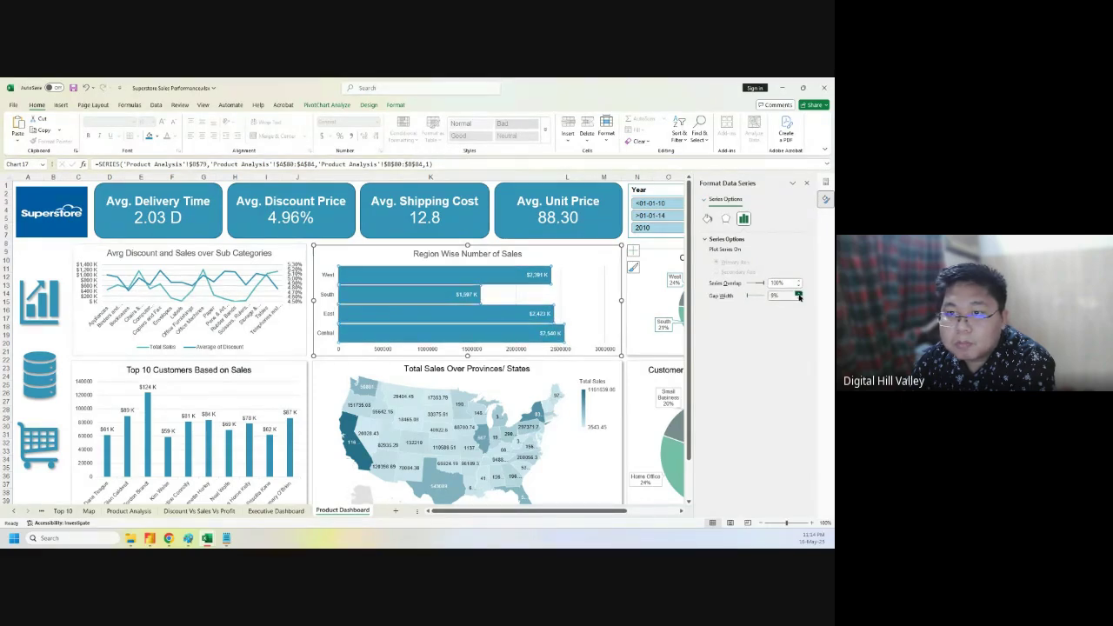
click(798, 294)
click(798, 294)
click(799, 293)
click(798, 294)
click(799, 294)
click(798, 294)
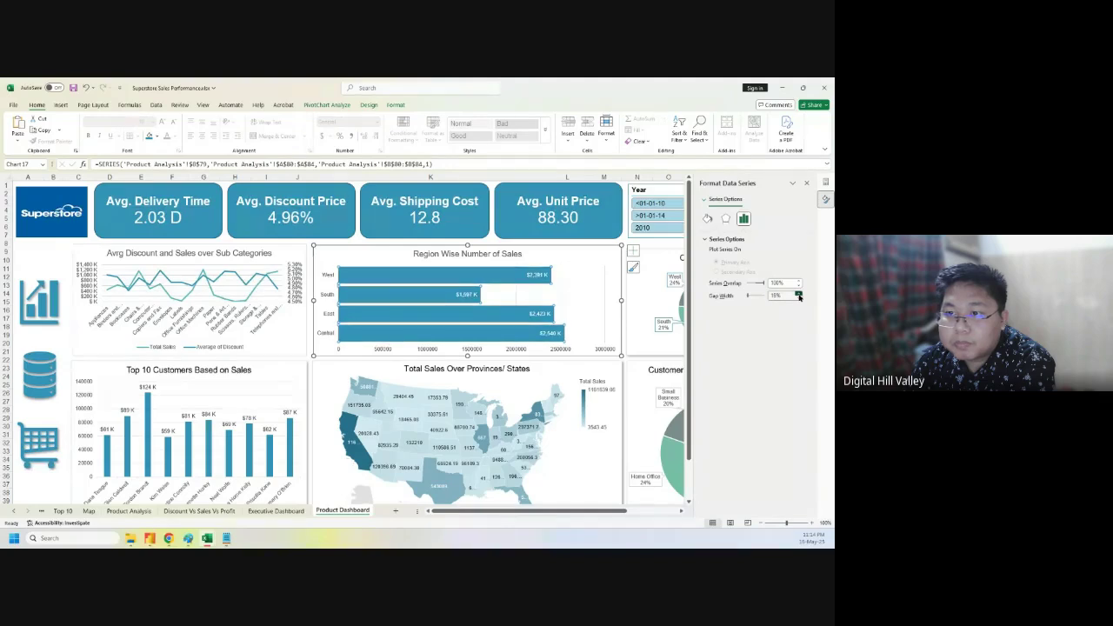
click(798, 294)
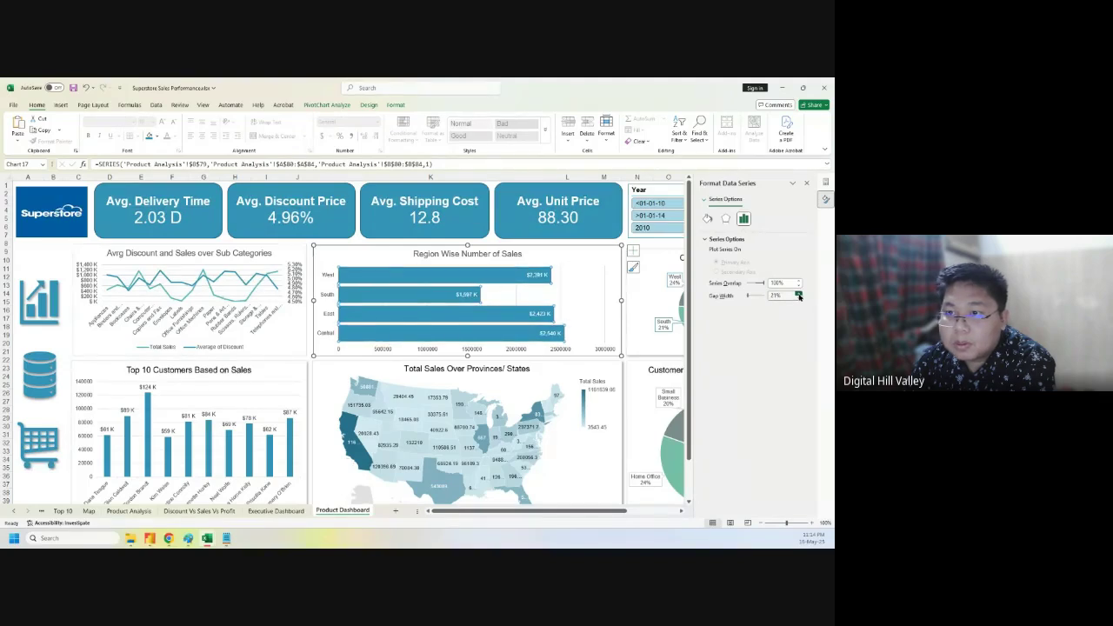
click(798, 294)
click(798, 294)
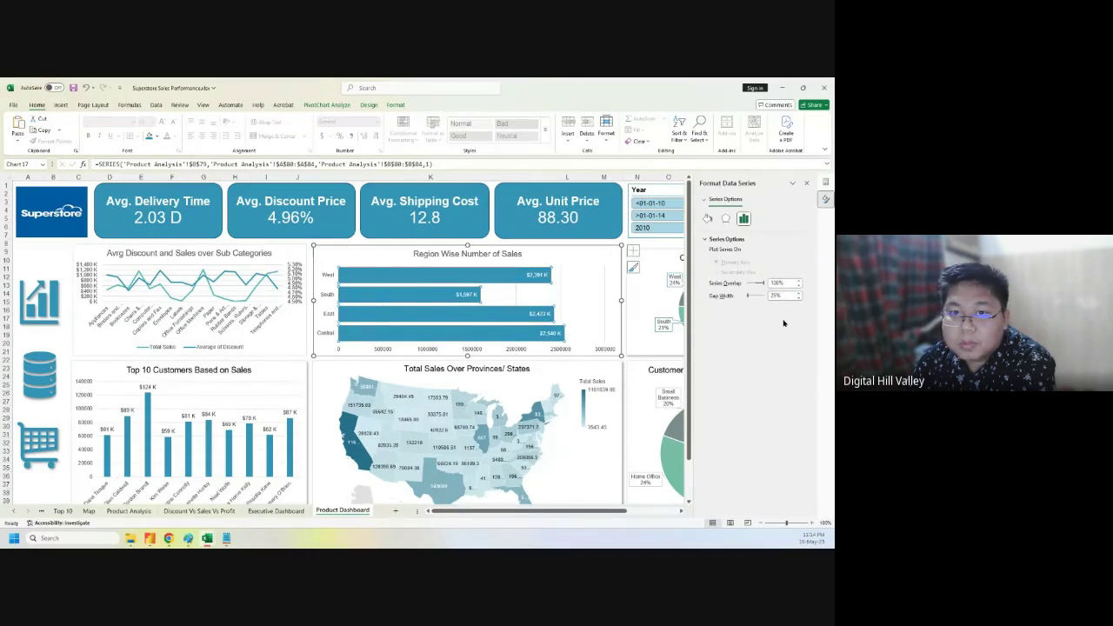
click(593, 315)
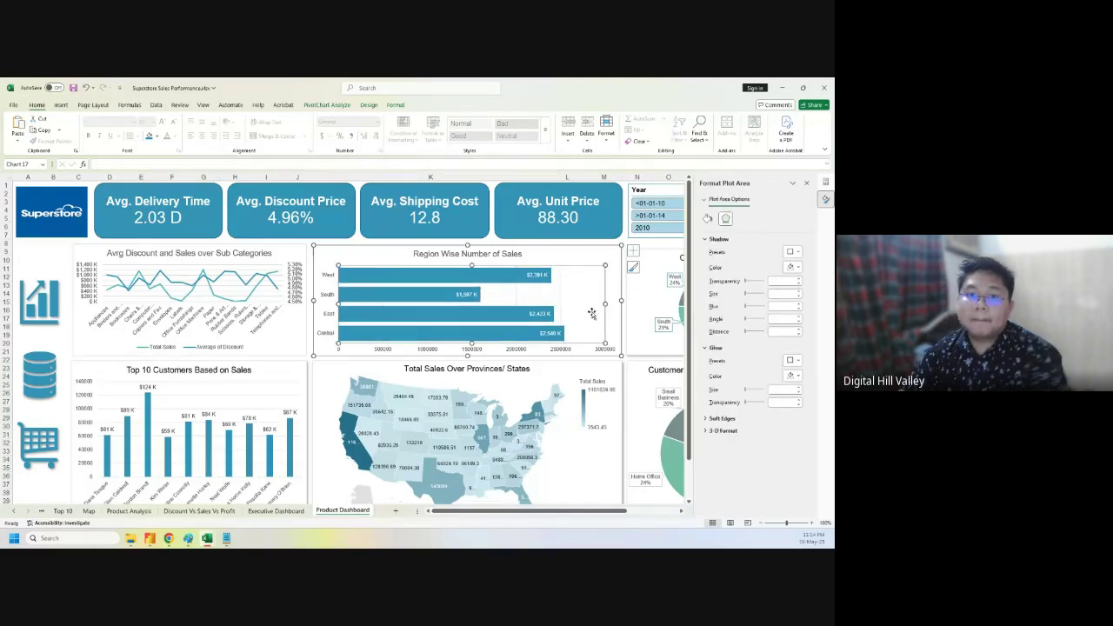
- Add an outer drop shadow to the Region Wise Number of Sales chart
click(334, 241)
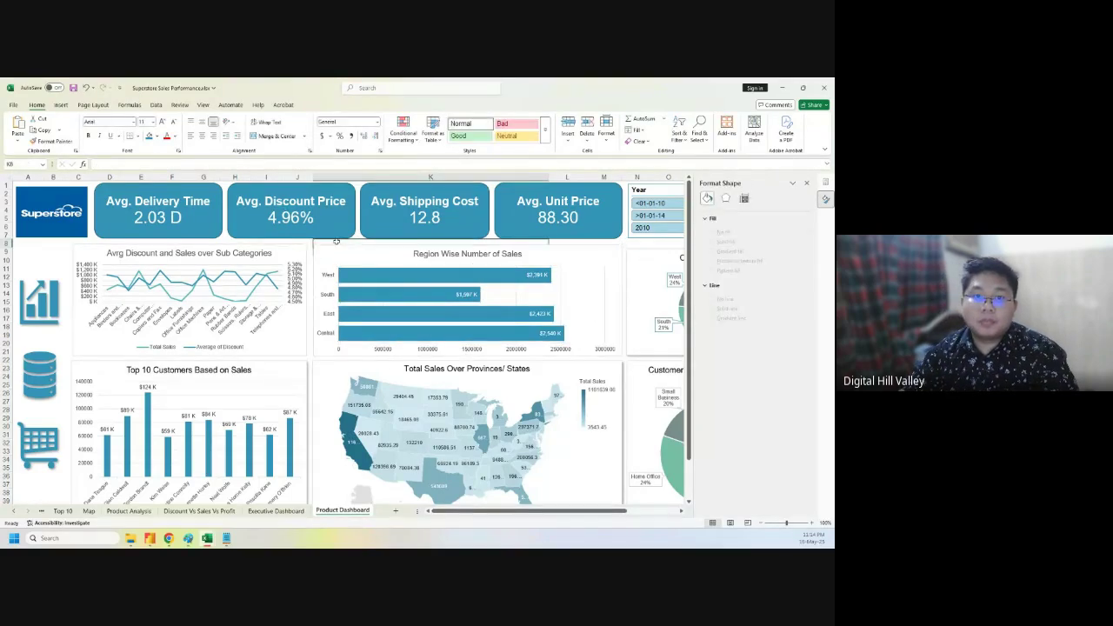
click(520, 253)
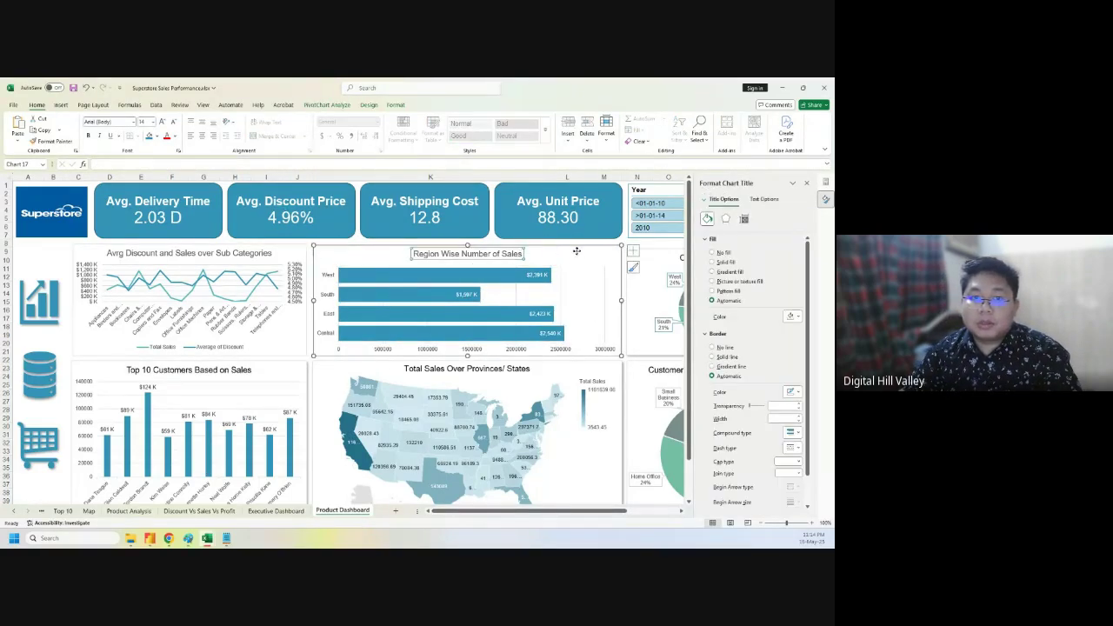
click(576, 253)
click(372, 105)
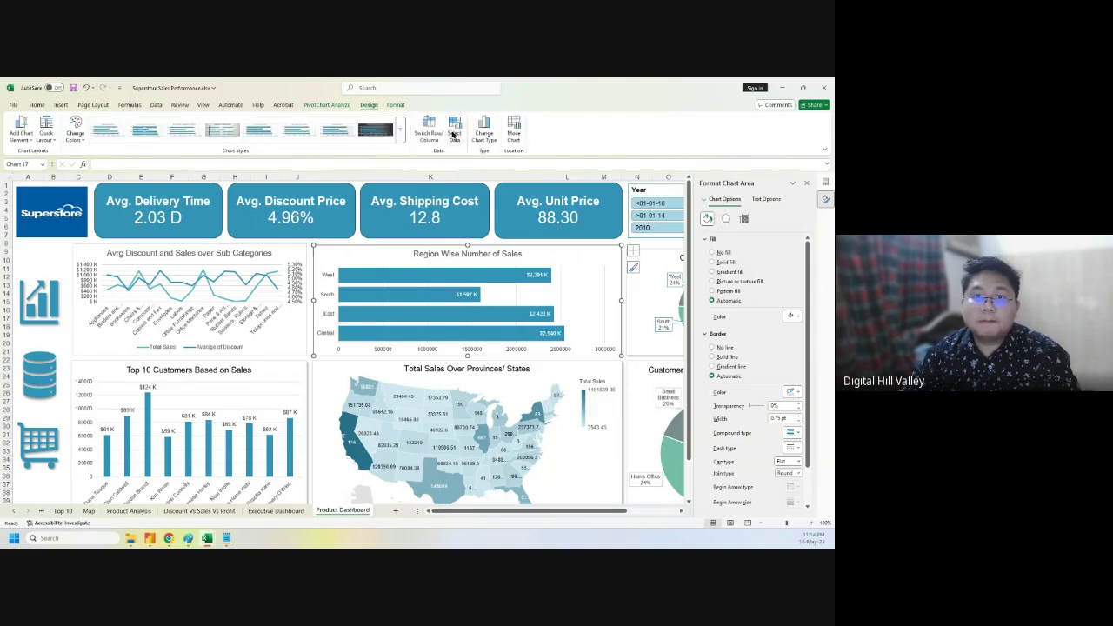
click(394, 105)
click(361, 141)
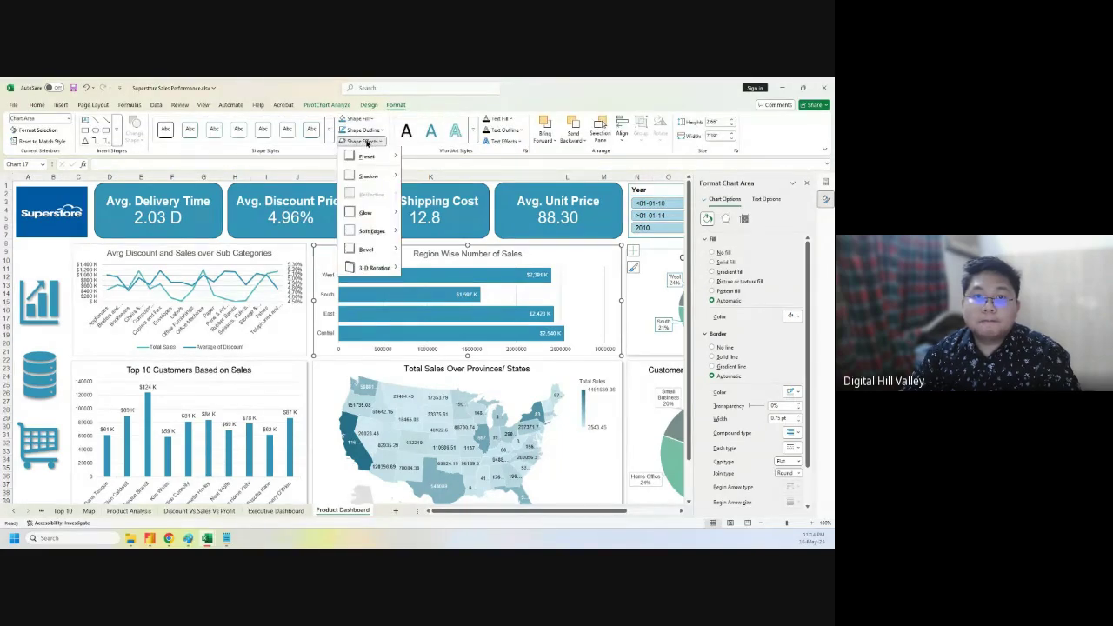
mouse_move(368, 176)
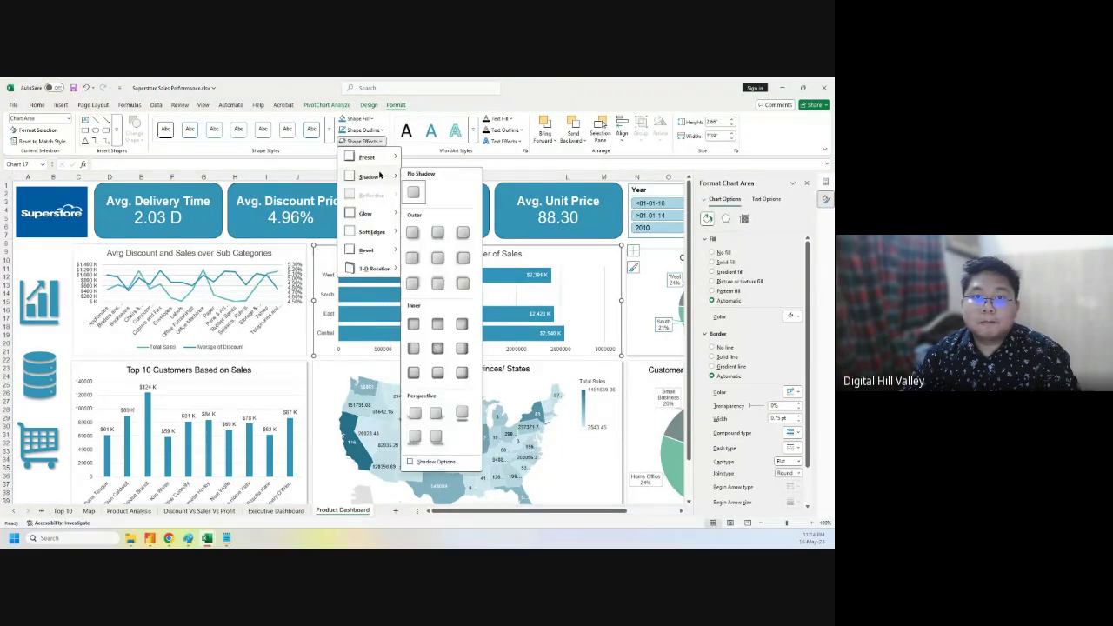
click(412, 231)
- Apply the same outer drop shadow to the Sub Categories chart
click(296, 248)
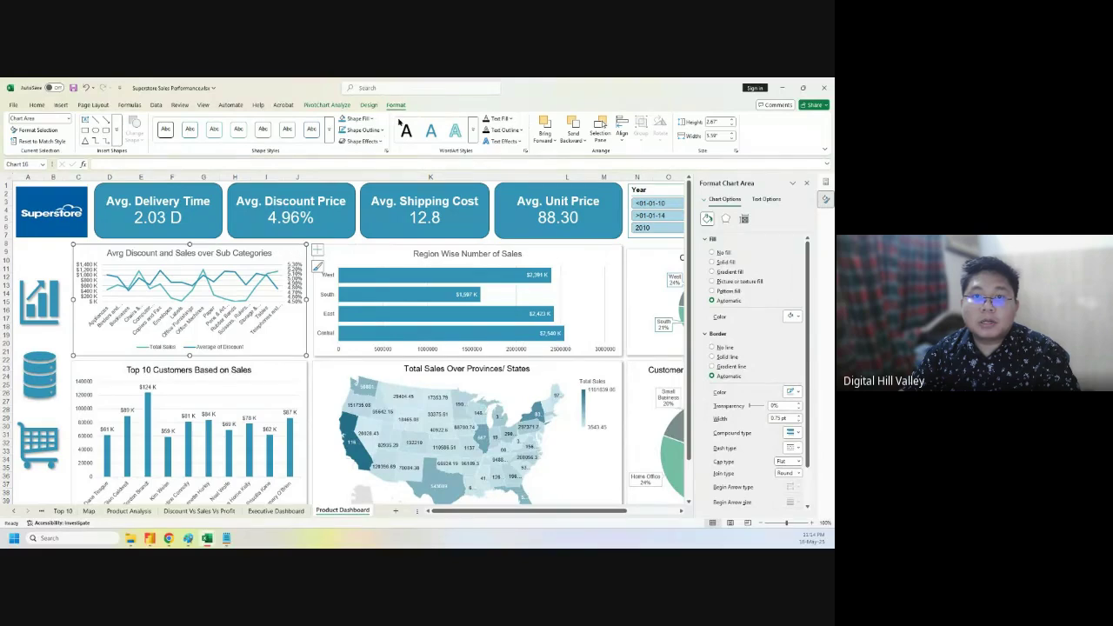
click(361, 141)
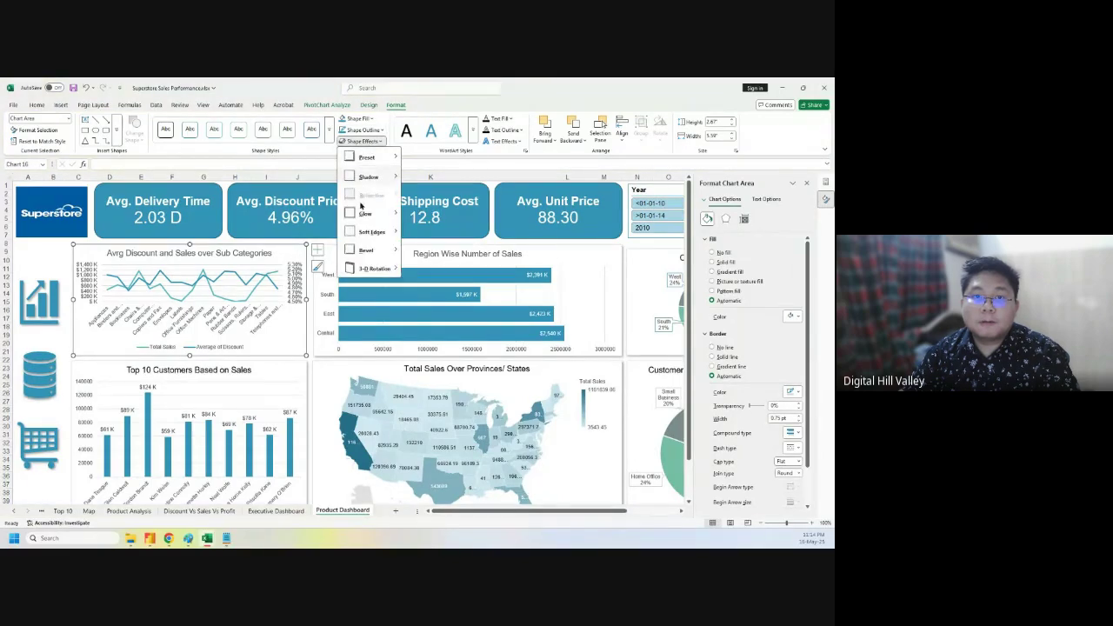
mouse_move(372, 175)
click(412, 231)
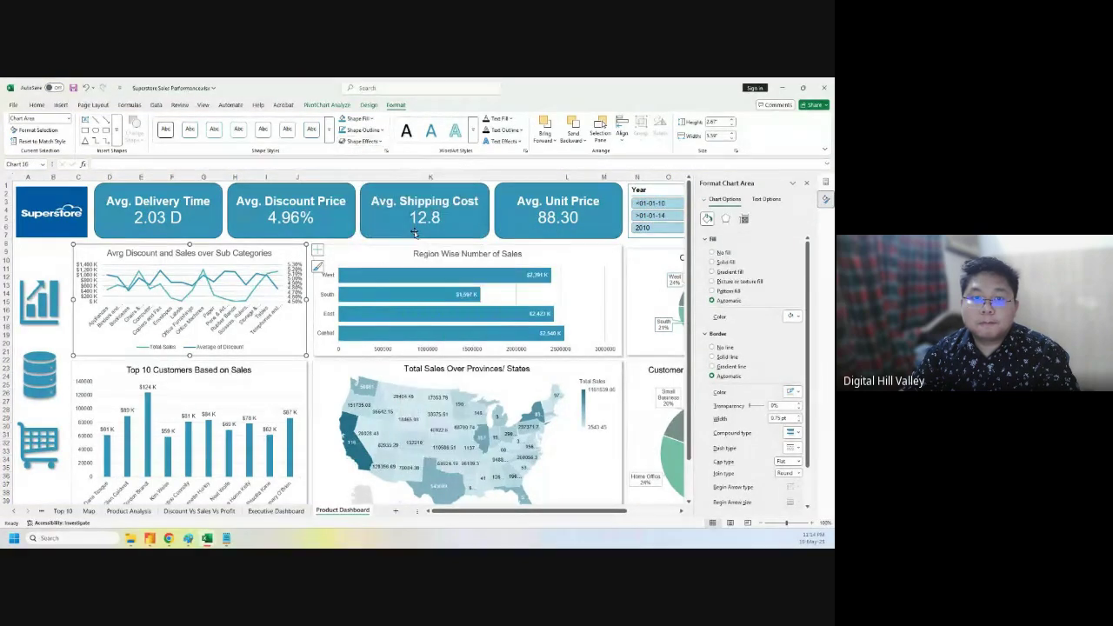
click(368, 242)
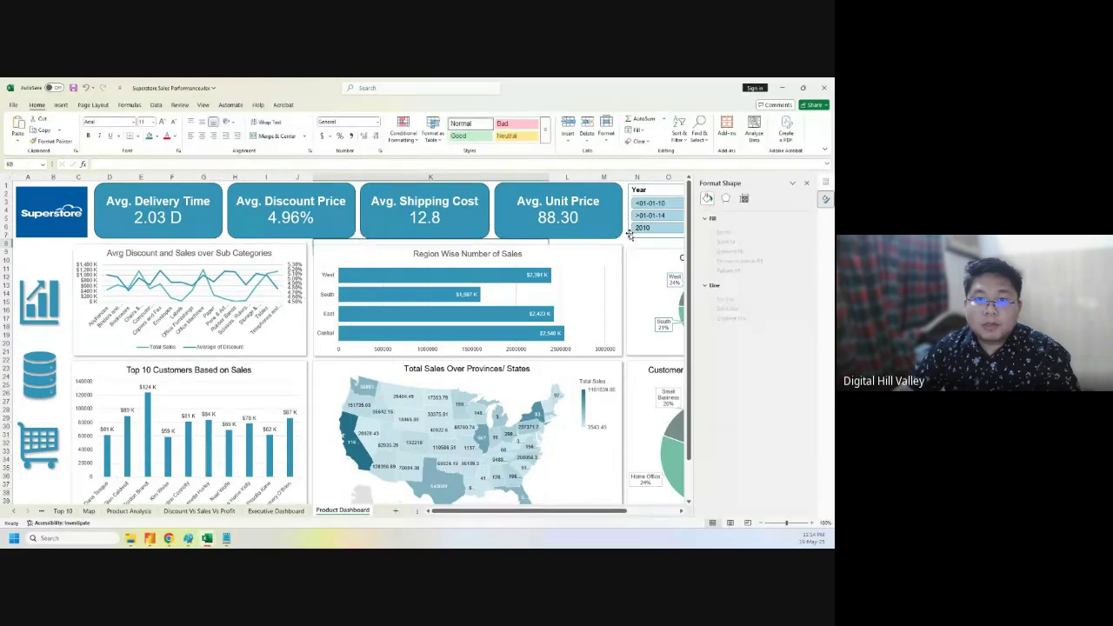
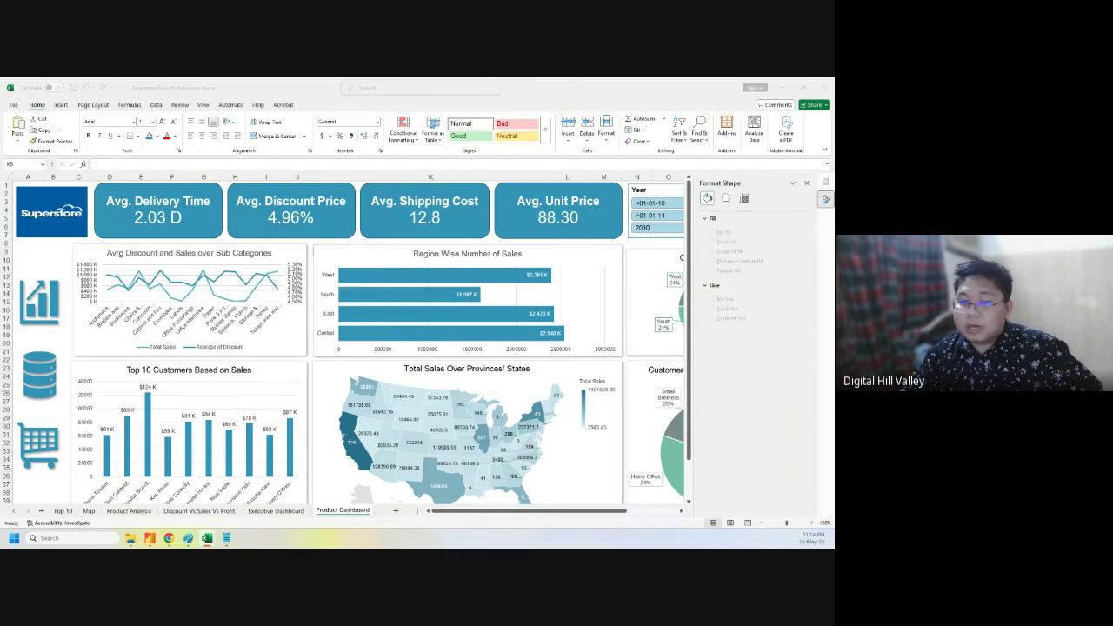
- Delete the Total Sales Over Provinces/States map chart from the Product Dashboard
click(323, 367)
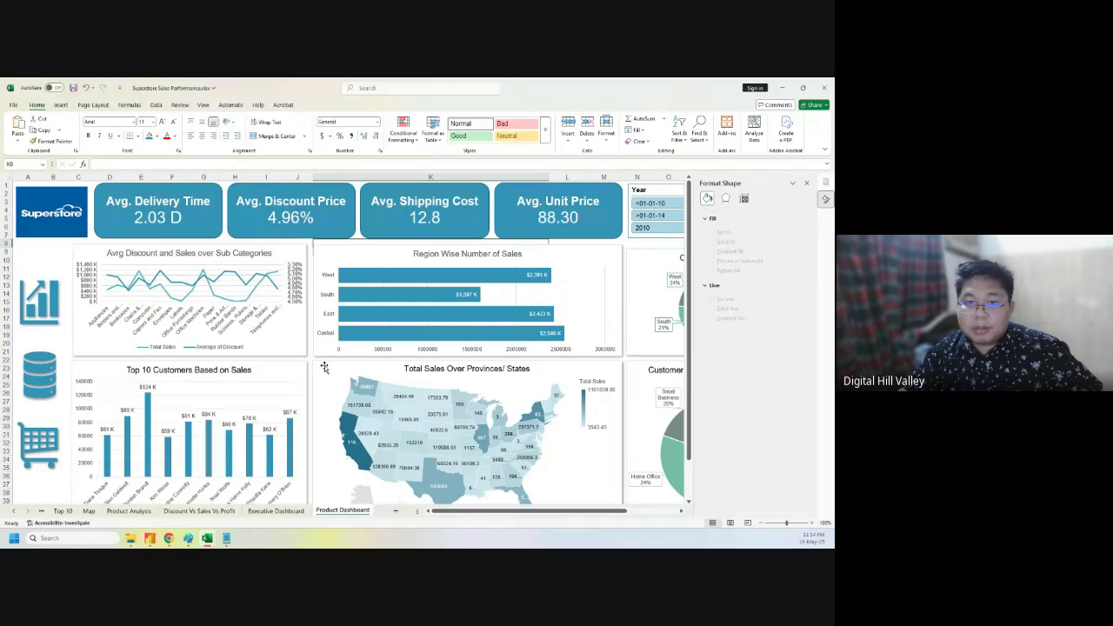
key(Delete)
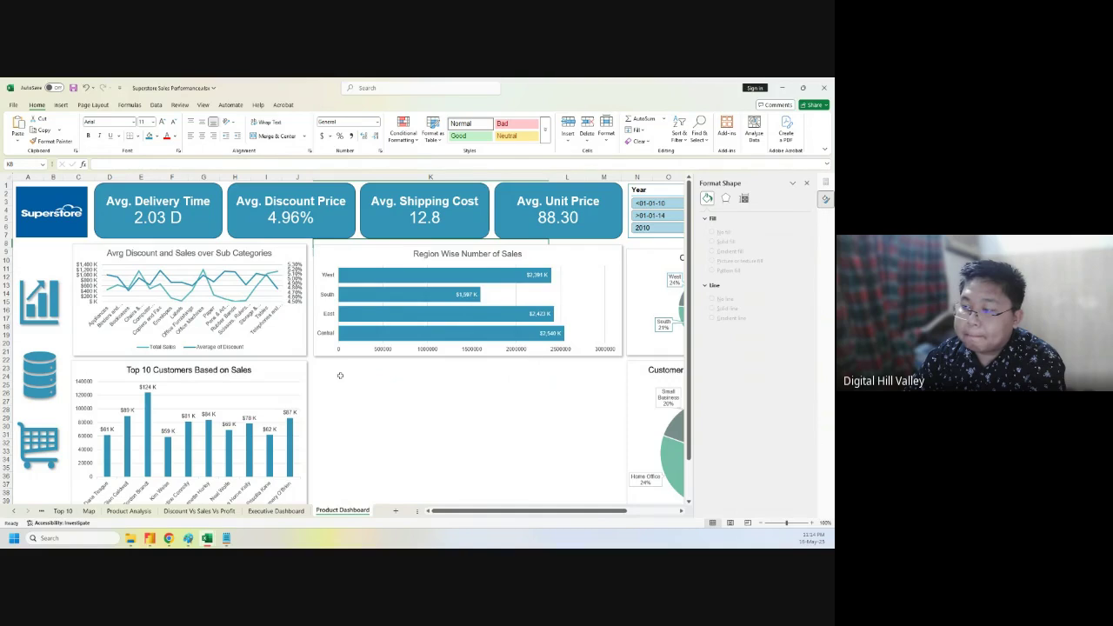
click(139, 513)
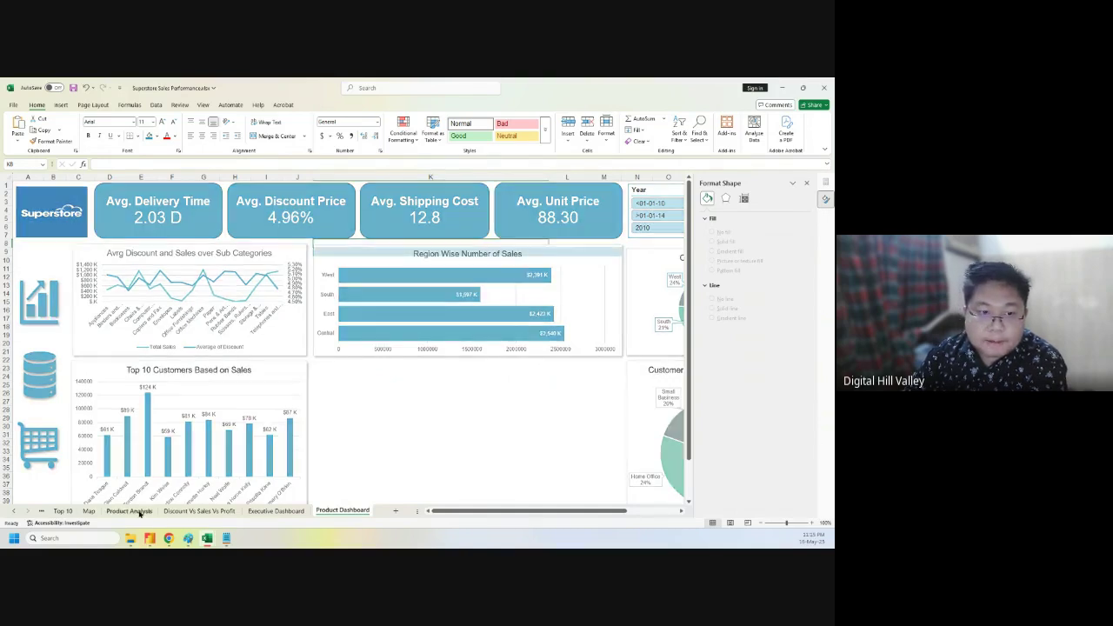
- Go to the Discount Vs Sales Vs Profit sheet and start selecting the sub-category pivot rows
scroll(376, 430, up, 10)
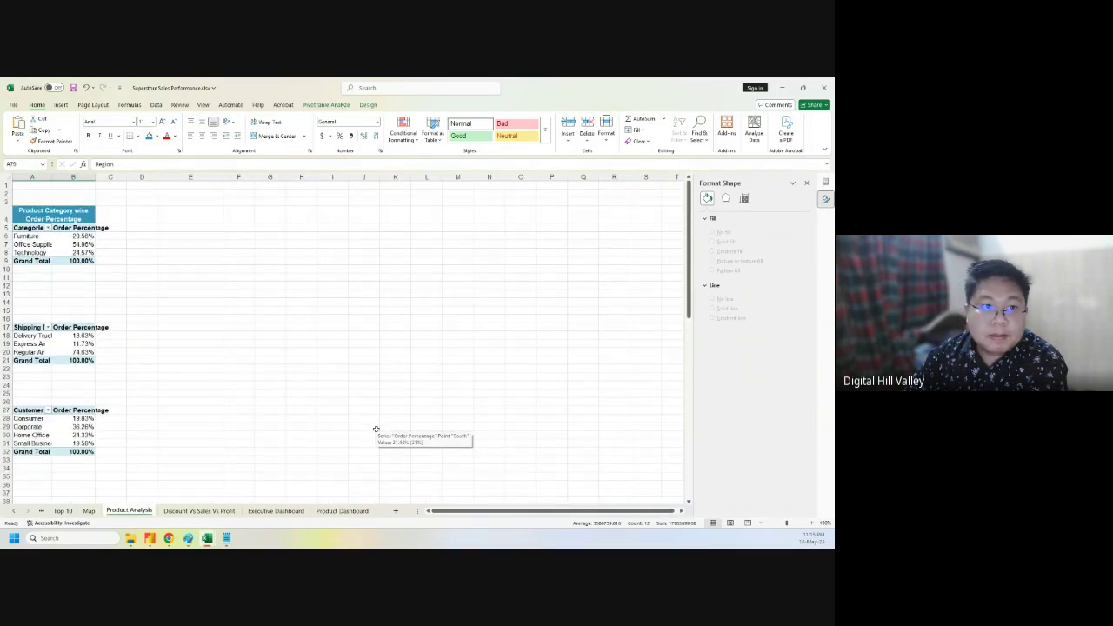
click(222, 514)
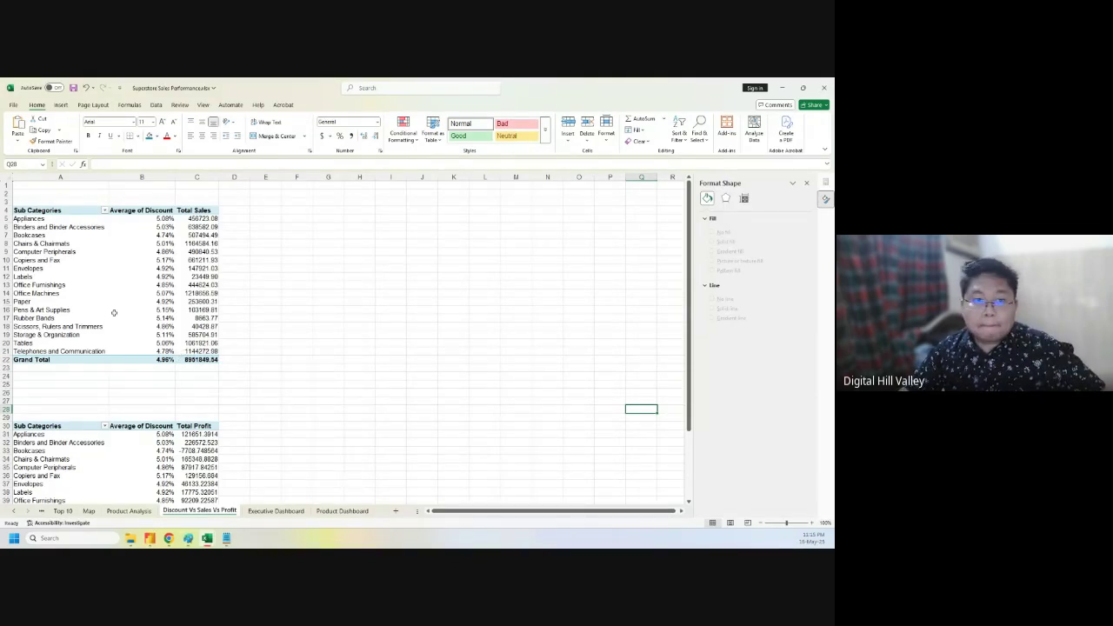
drag(30, 218, 74, 345)
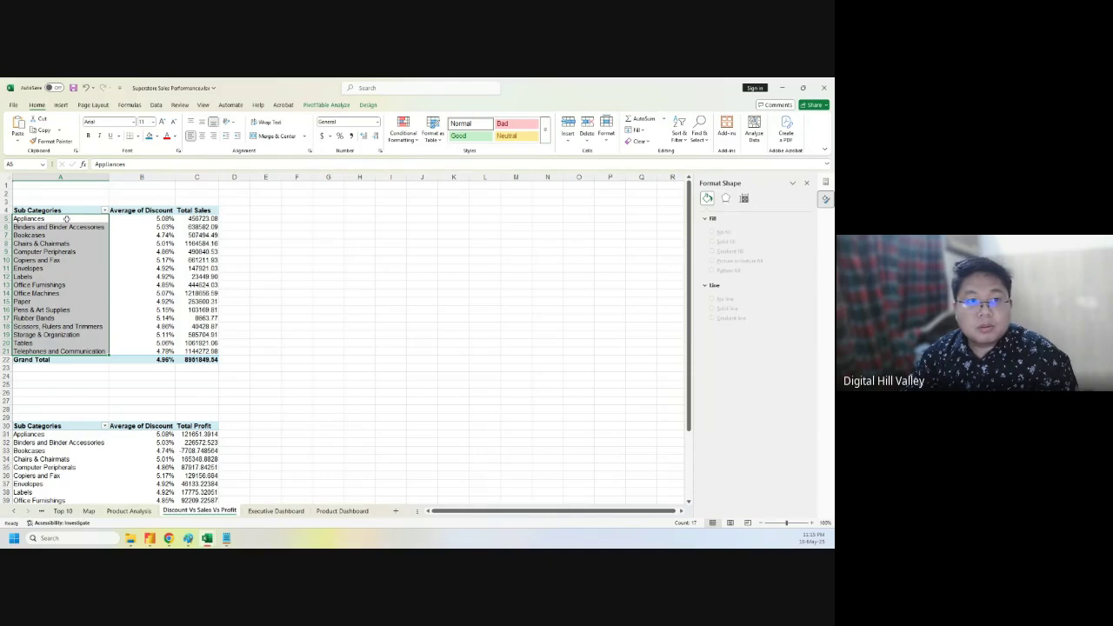
- Copy the sub-category pivot table A4:C21 and paste it at E4
drag(66, 218, 179, 352)
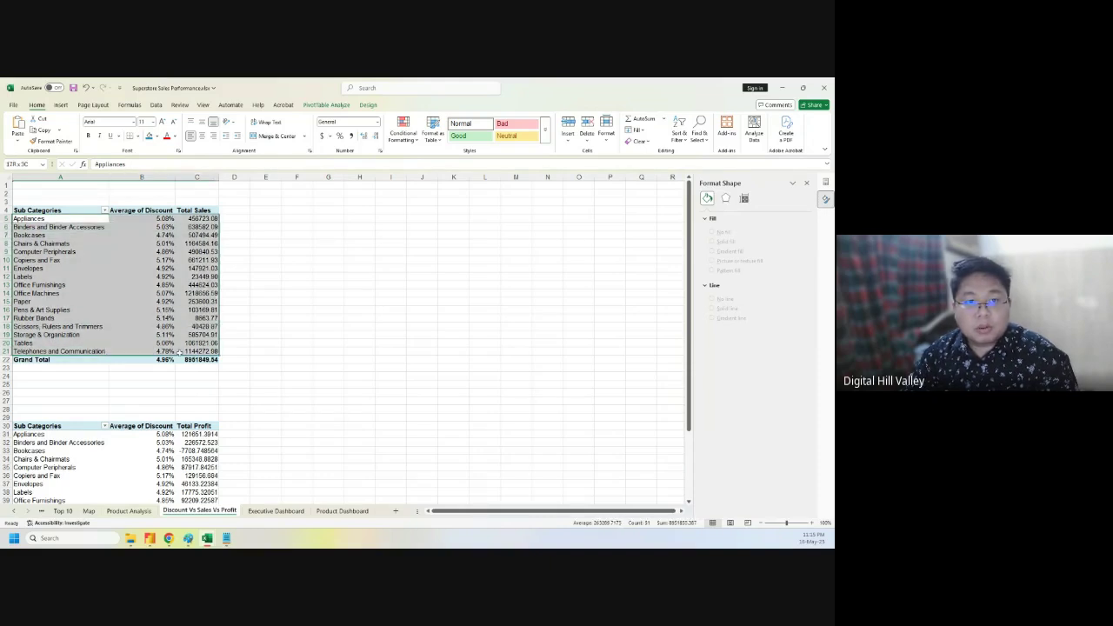
drag(52, 210, 201, 348)
key(ctrl+c)
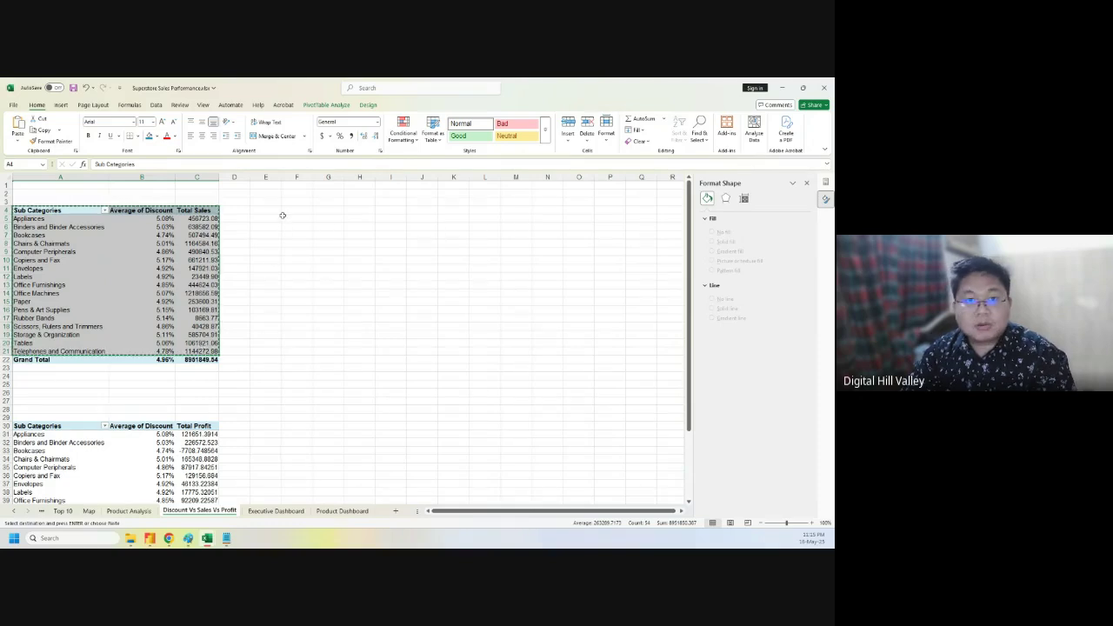
click(277, 208)
key(ctrl+v)
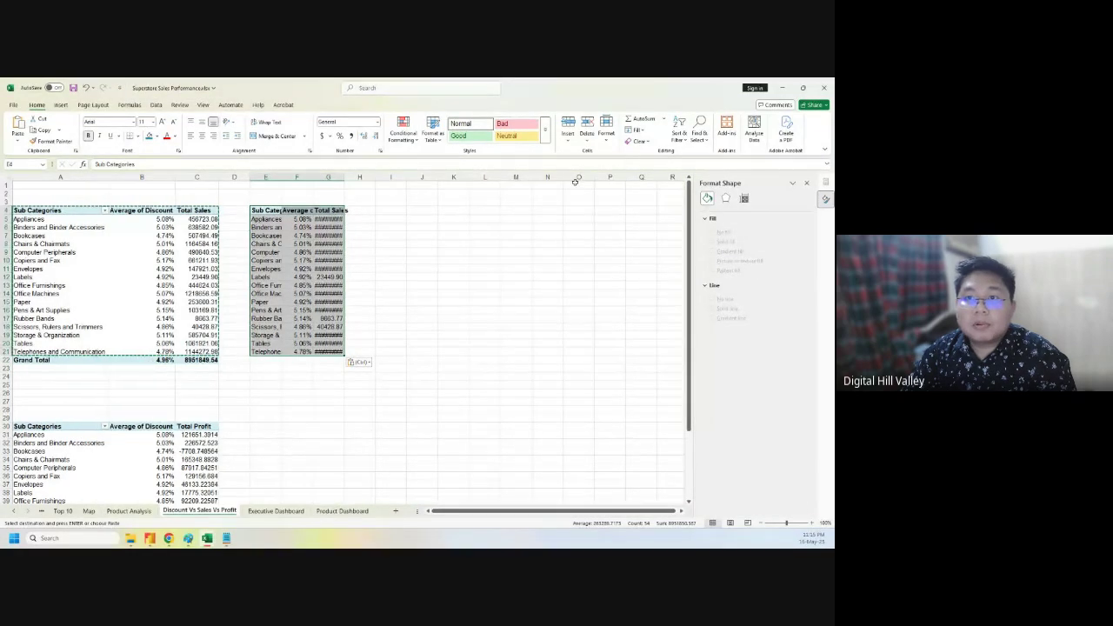
- AutoFit the pasted columns, delete the Average of Discount column, and select E4:F21
click(606, 128)
click(629, 207)
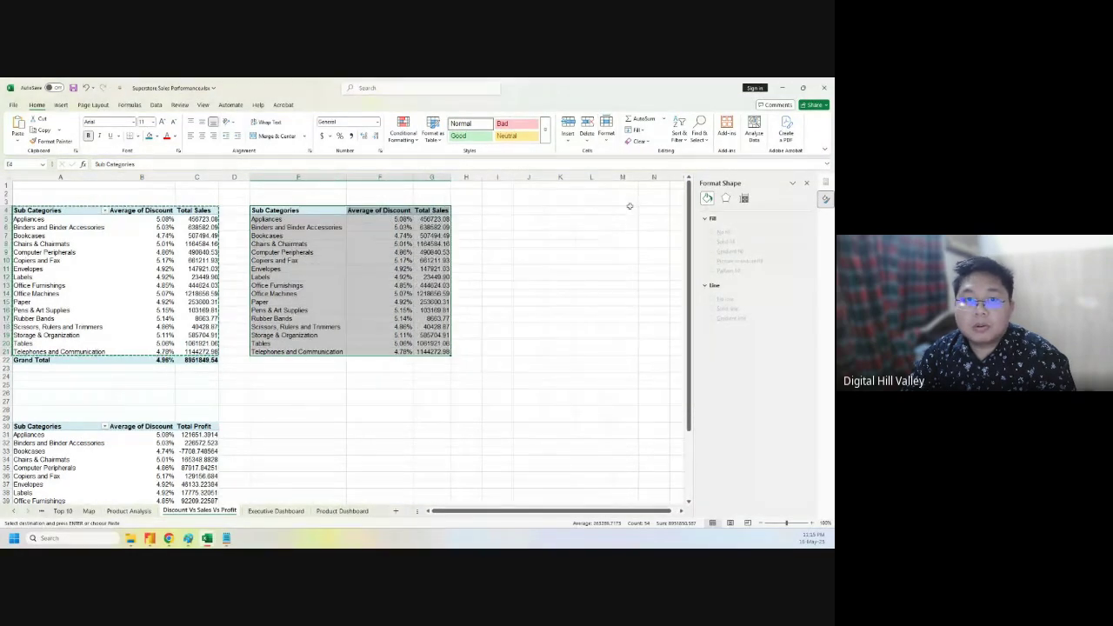
click(497, 285)
click(379, 177)
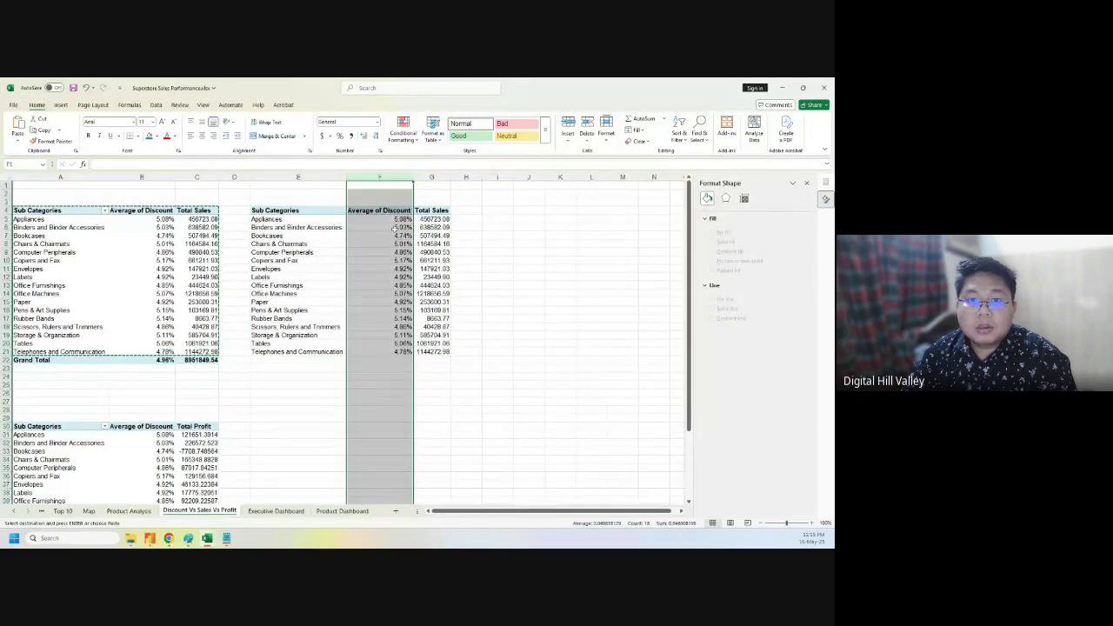
right_click(384, 178)
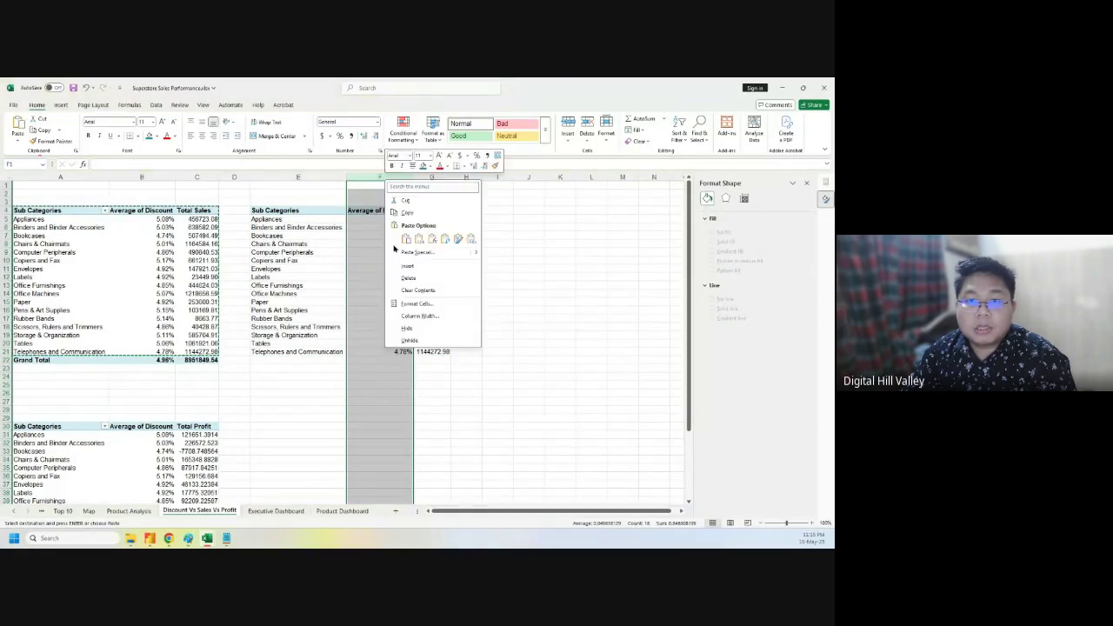
click(413, 279)
click(487, 277)
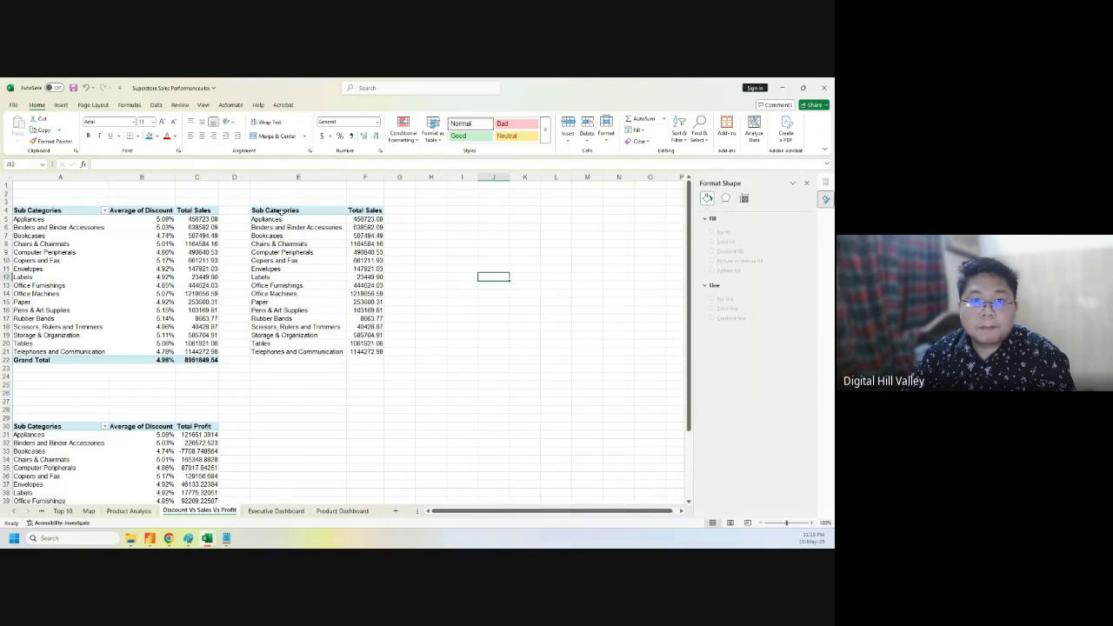
drag(279, 211, 364, 351)
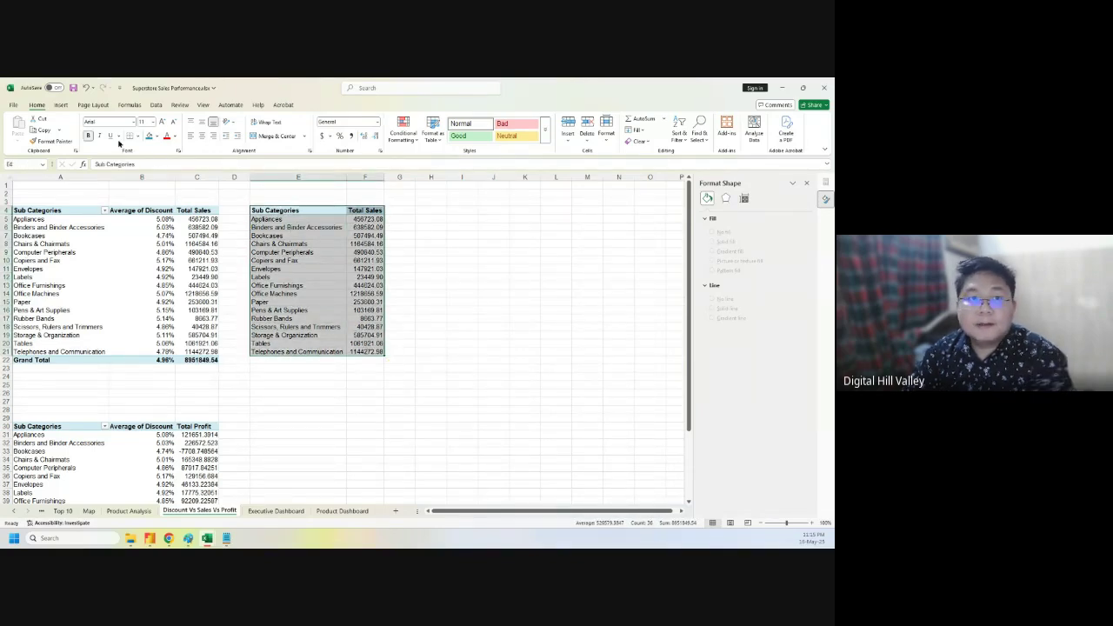
- Insert a Treemap chart of total sales by sub-category using Recommended Charts > All Charts
click(62, 104)
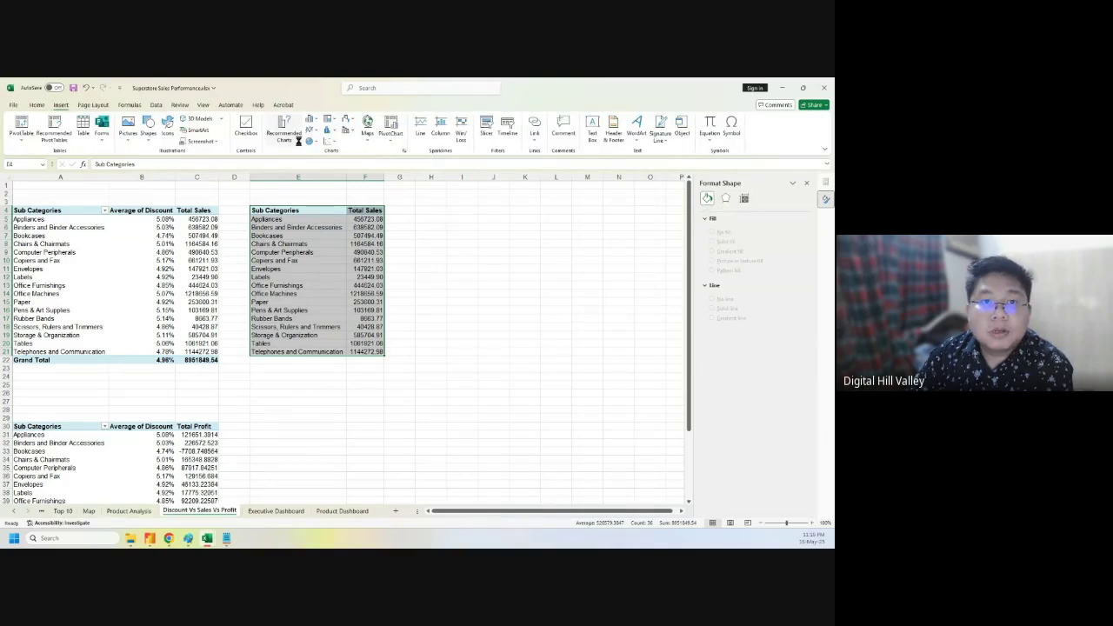
click(286, 136)
click(351, 194)
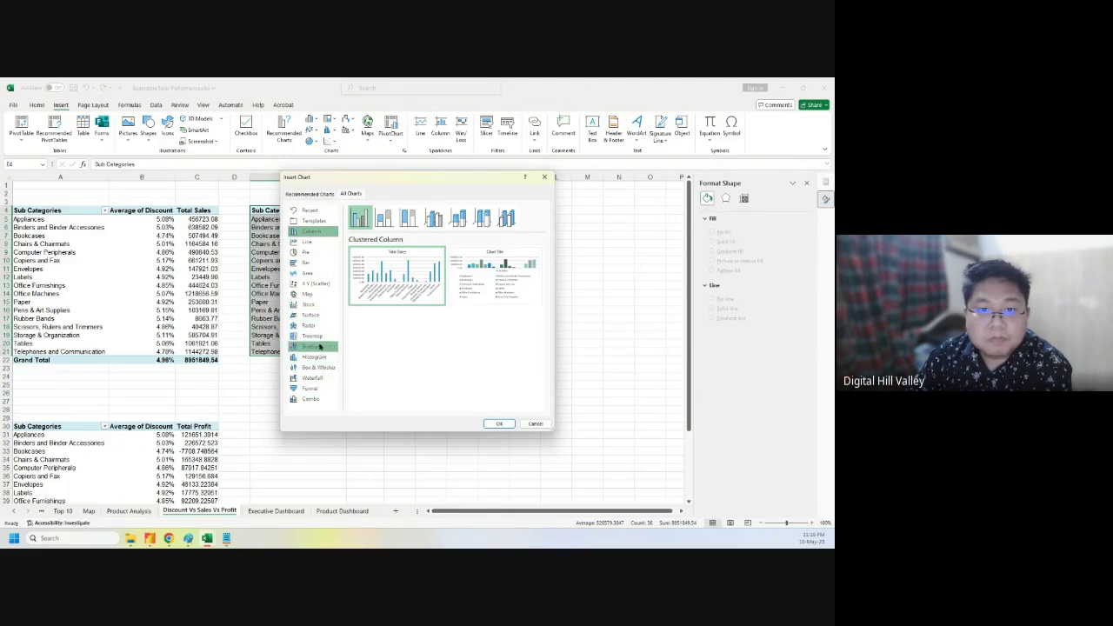
click(312, 346)
click(311, 335)
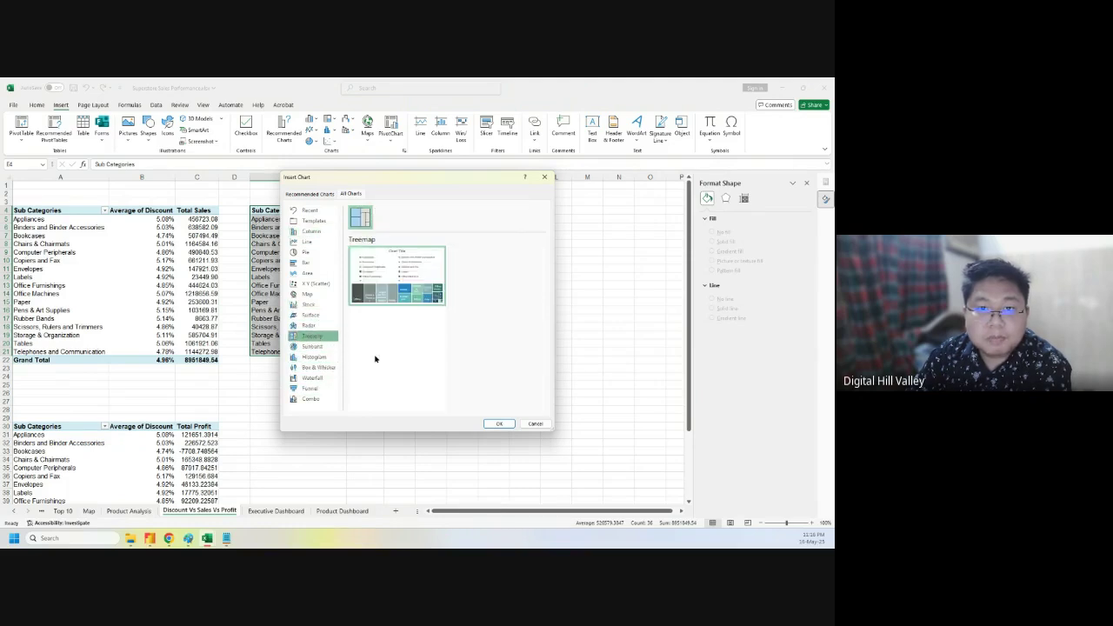
click(498, 424)
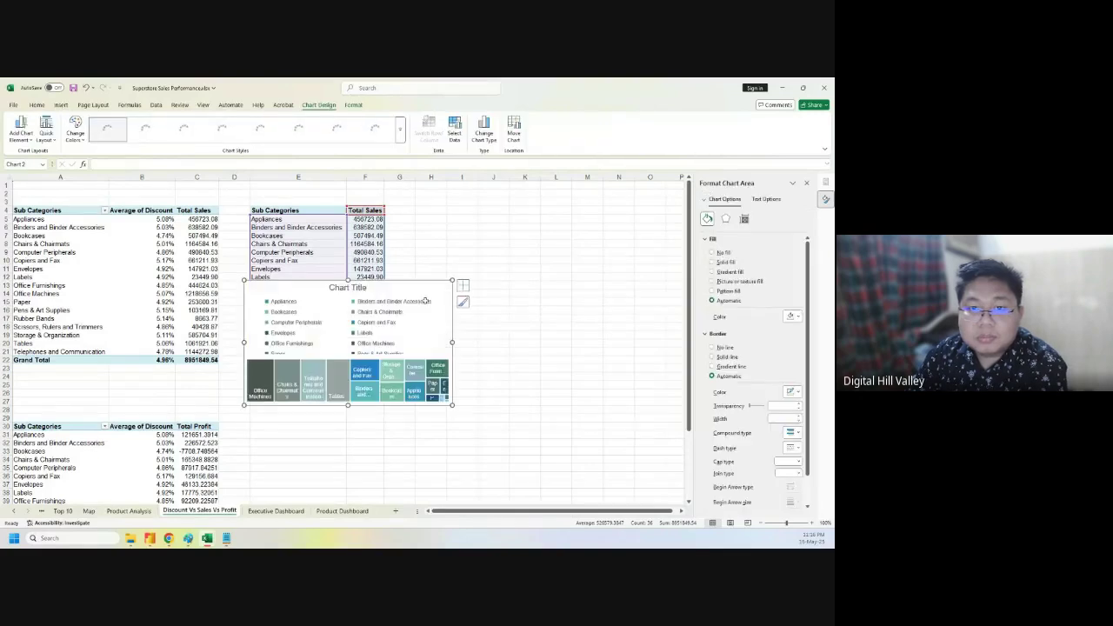
- Move the treemap beside the sales table, turn off its legend, and enlarge it
drag(392, 279, 517, 206)
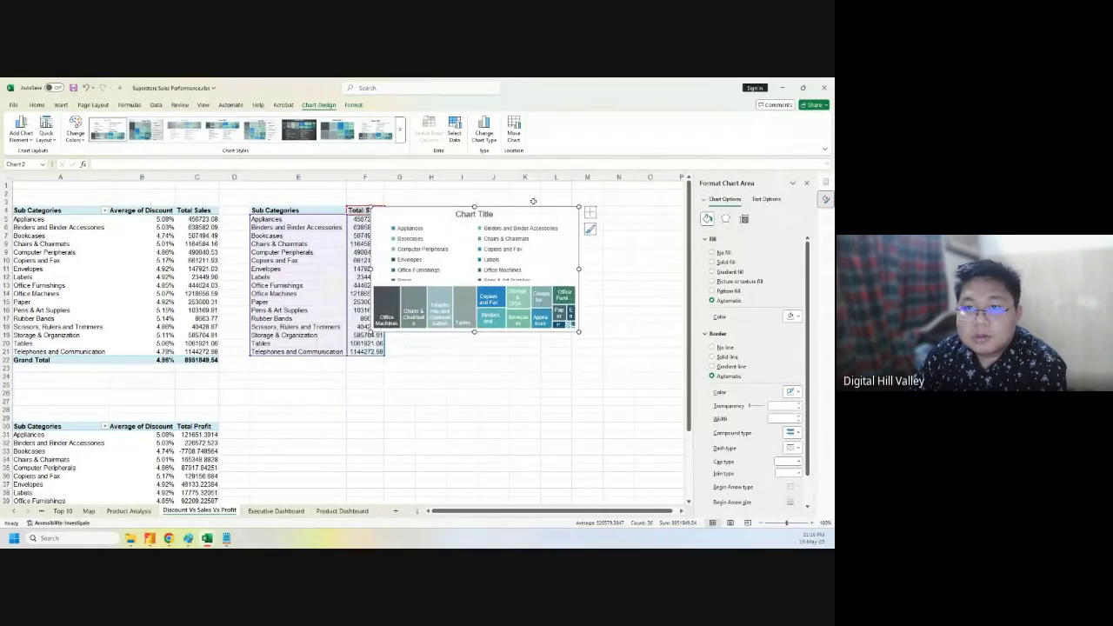
click(591, 212)
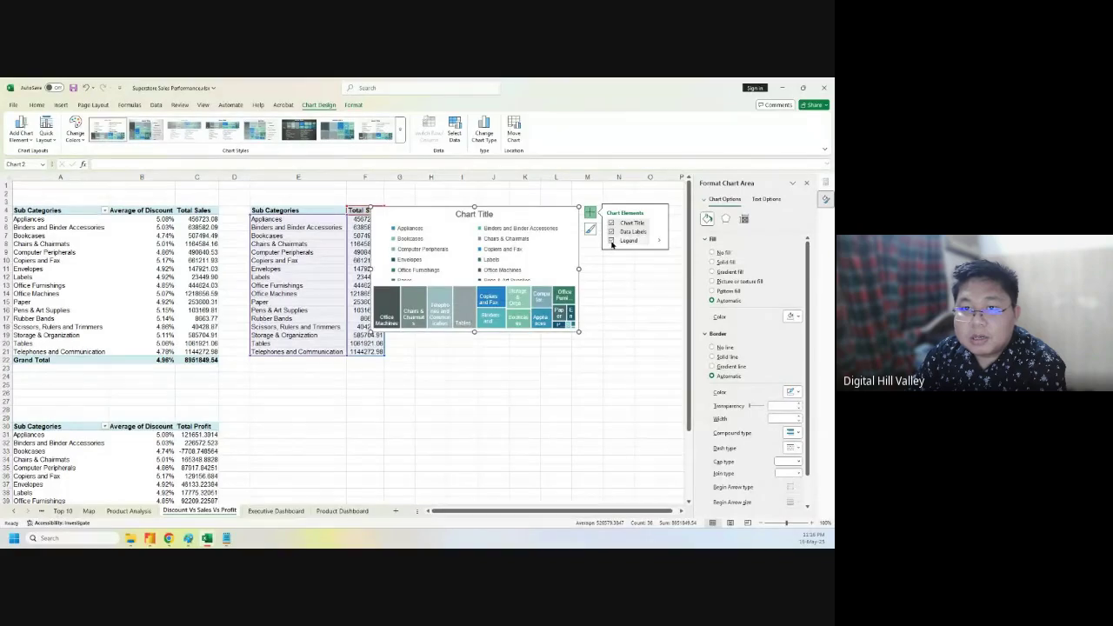
click(611, 241)
click(611, 241)
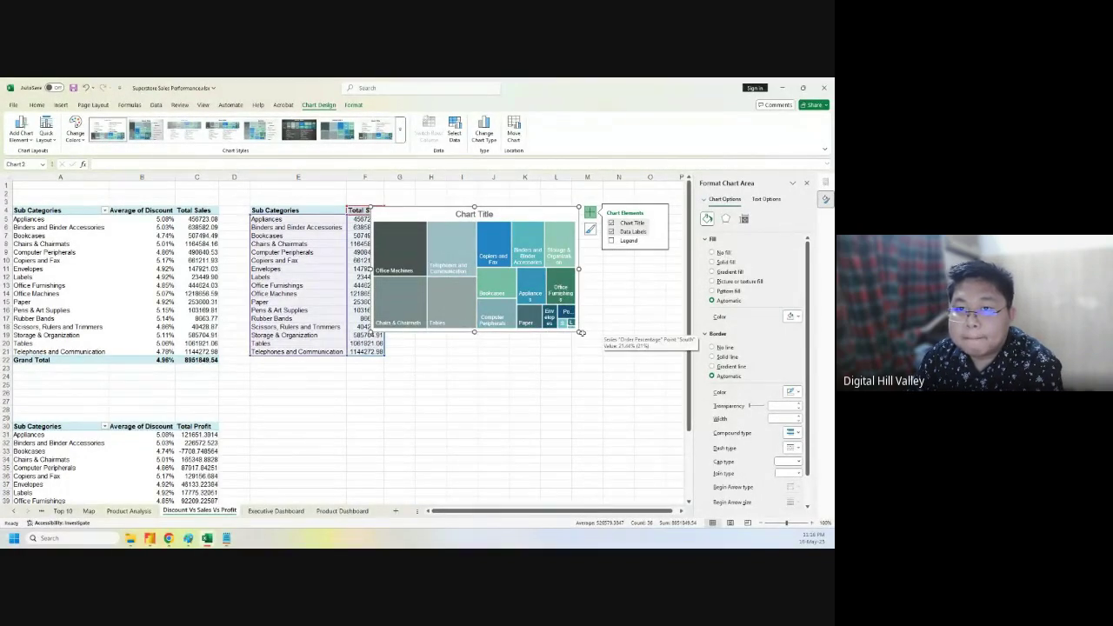
click(658, 234)
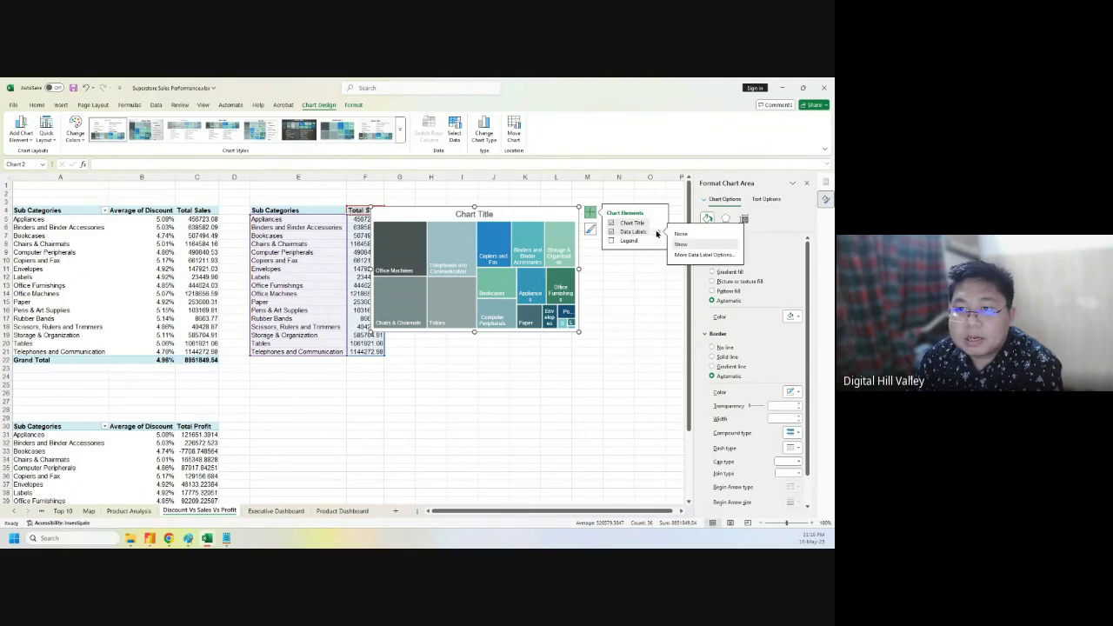
click(598, 347)
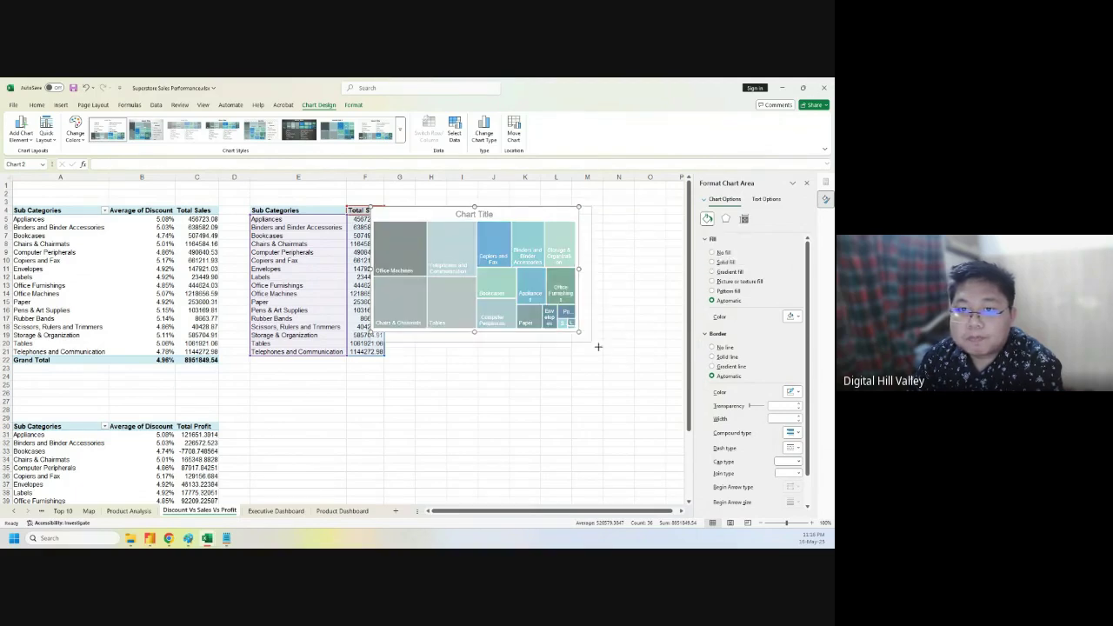
drag(598, 347, 614, 355)
click(628, 213)
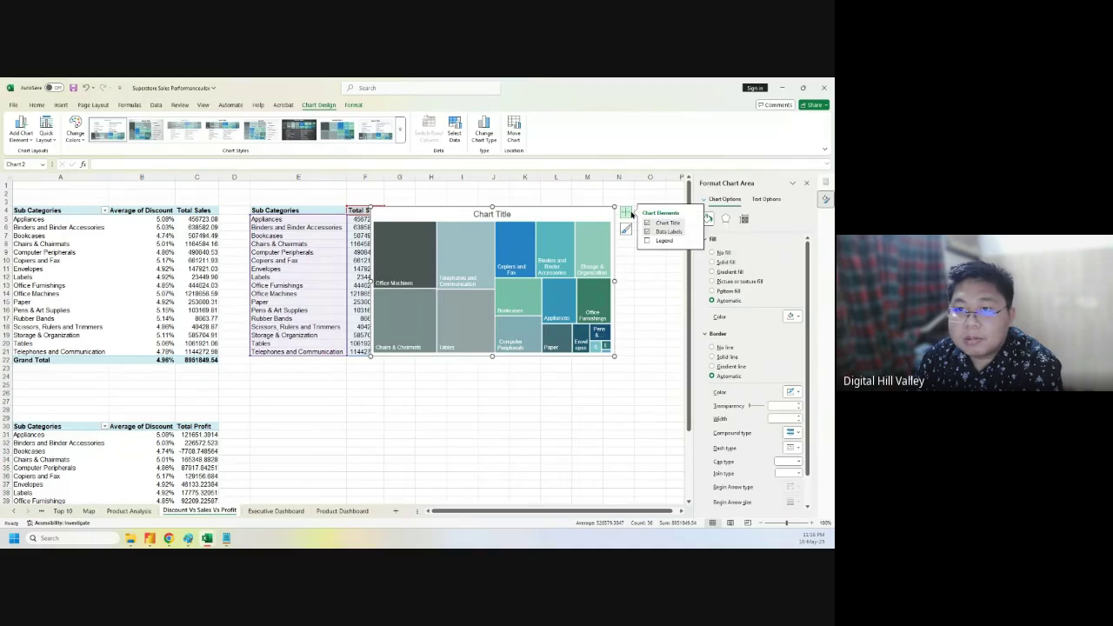
click(693, 233)
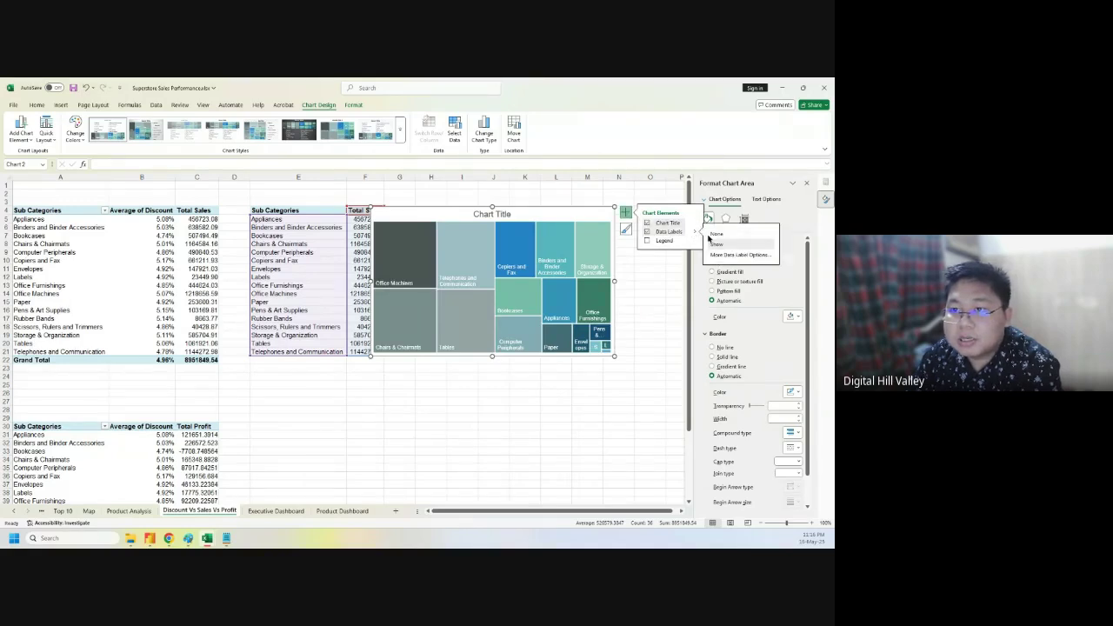
- Label treemap tiles with category name and value in custom $#,###,"K" format
click(731, 255)
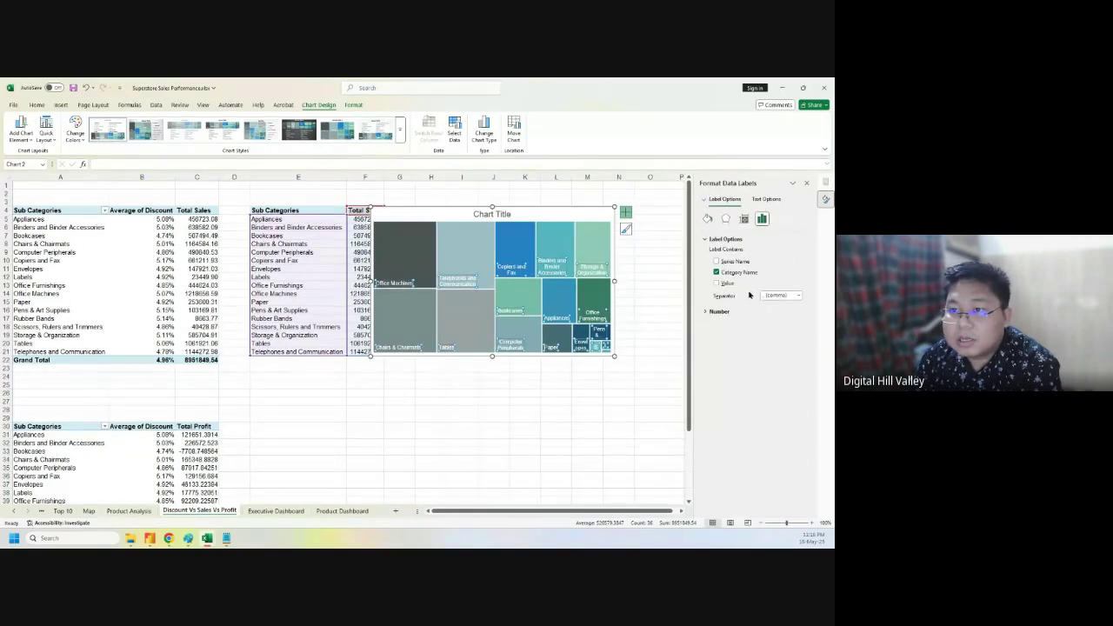
click(717, 284)
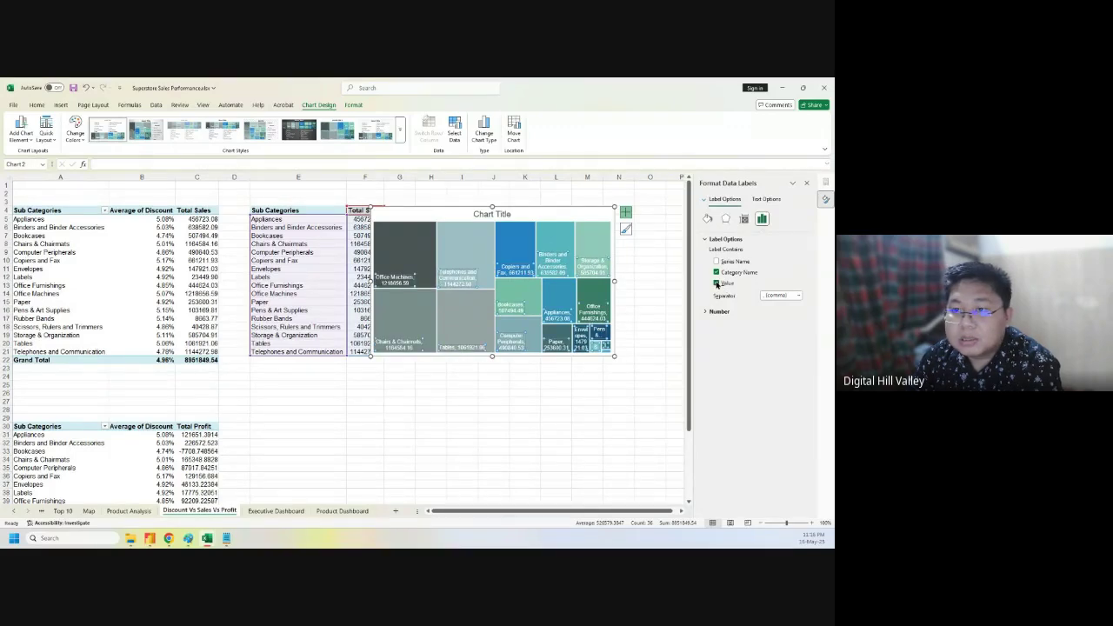
click(718, 310)
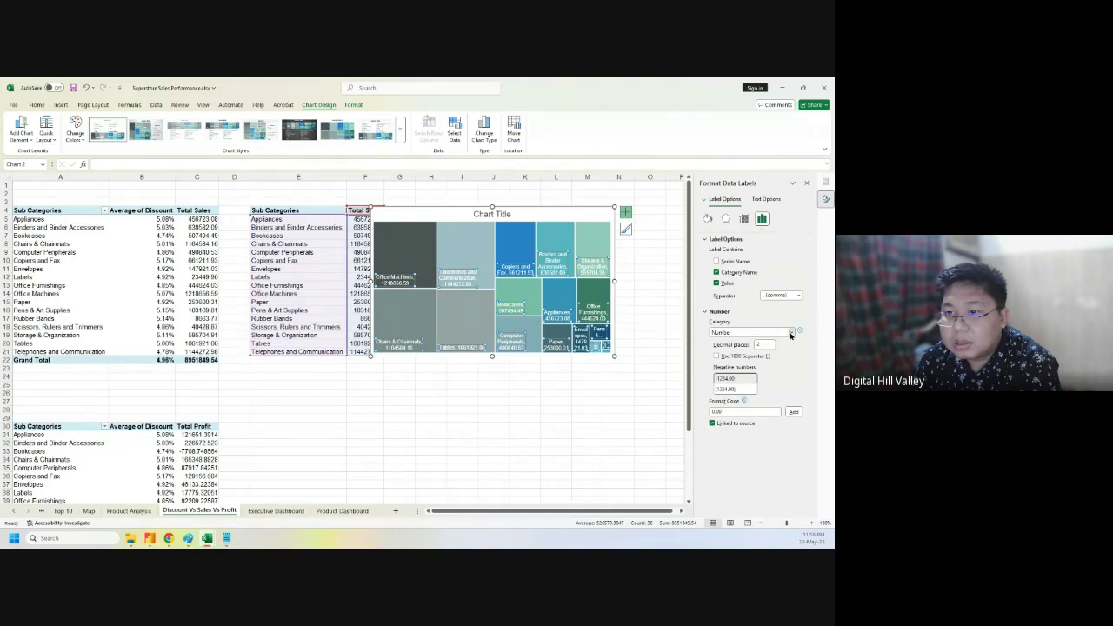
click(790, 333)
click(758, 434)
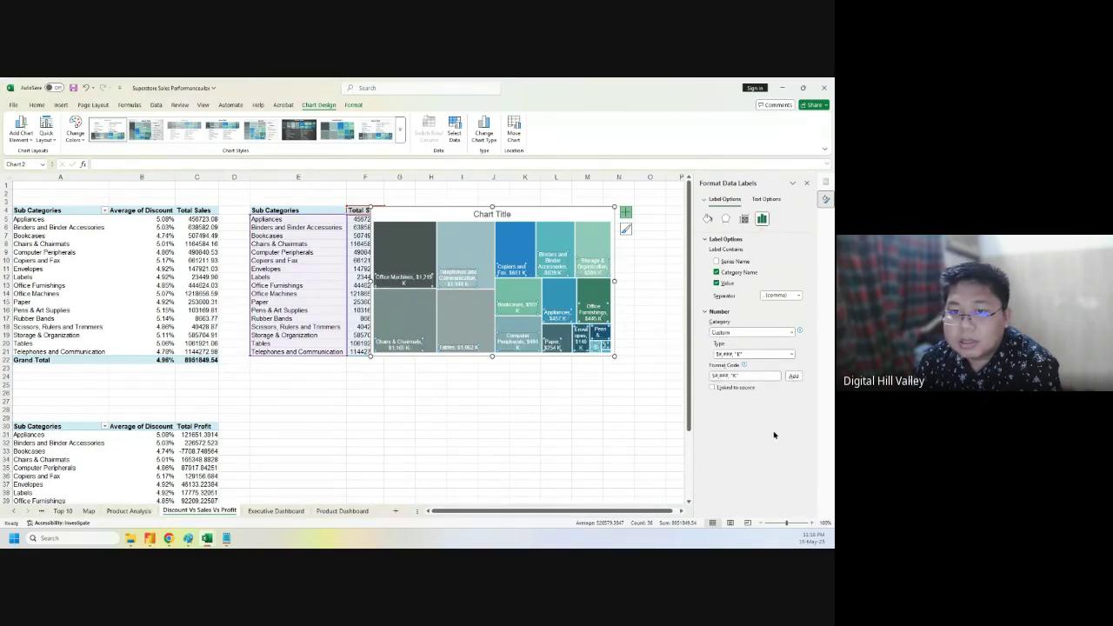
click(517, 410)
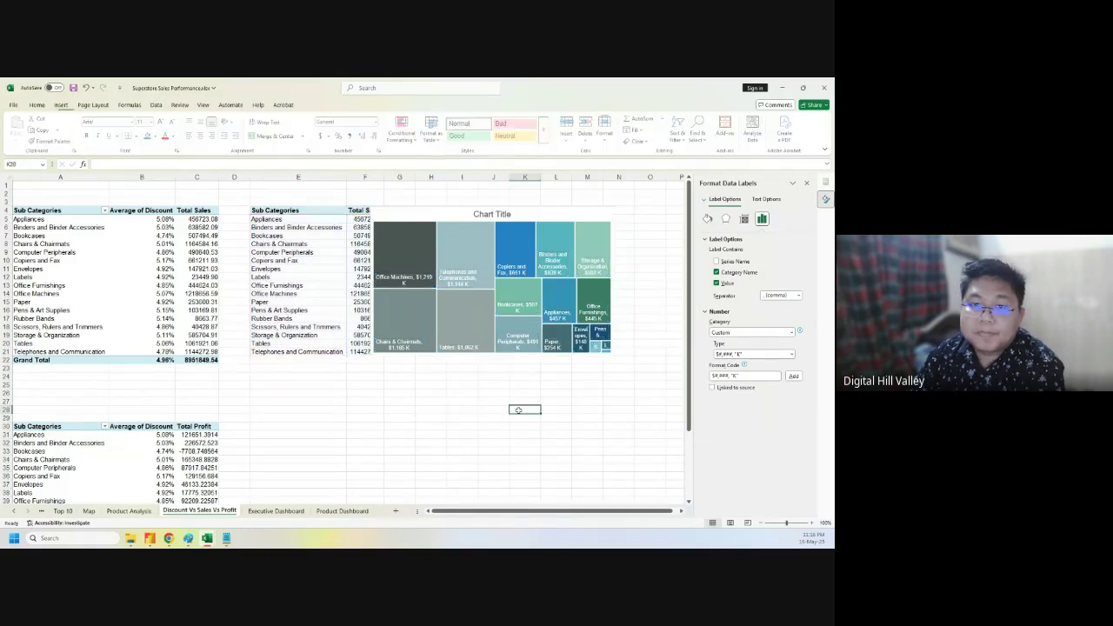
- Nudge the treemap right and title it 'Tree Map of Sales over Sub Categories'
click(424, 210)
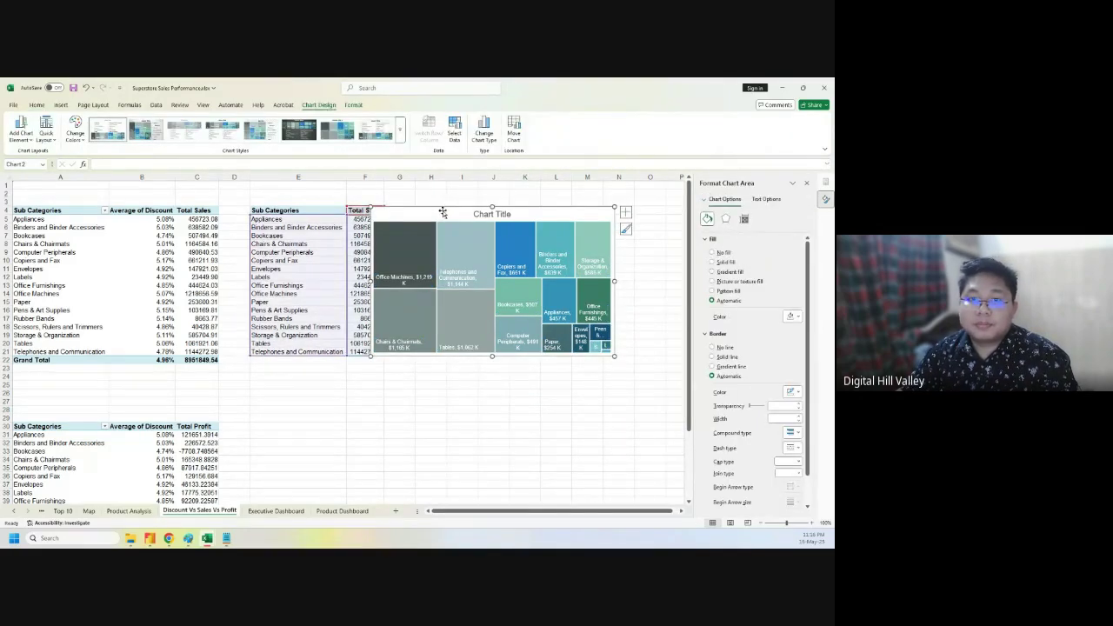
drag(443, 210, 491, 216)
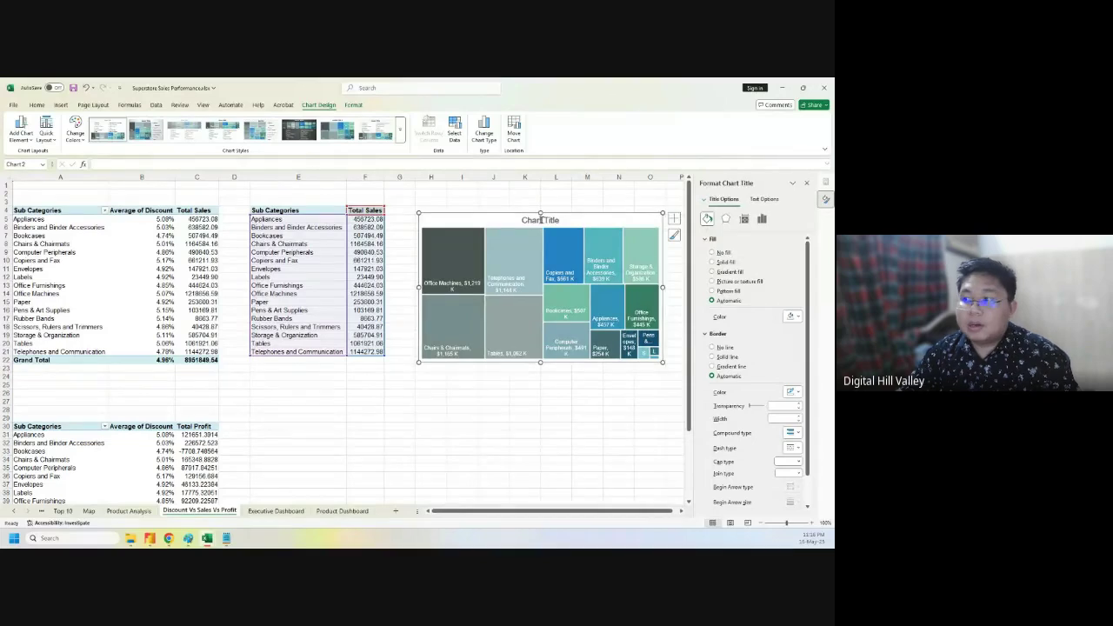
click(540, 221)
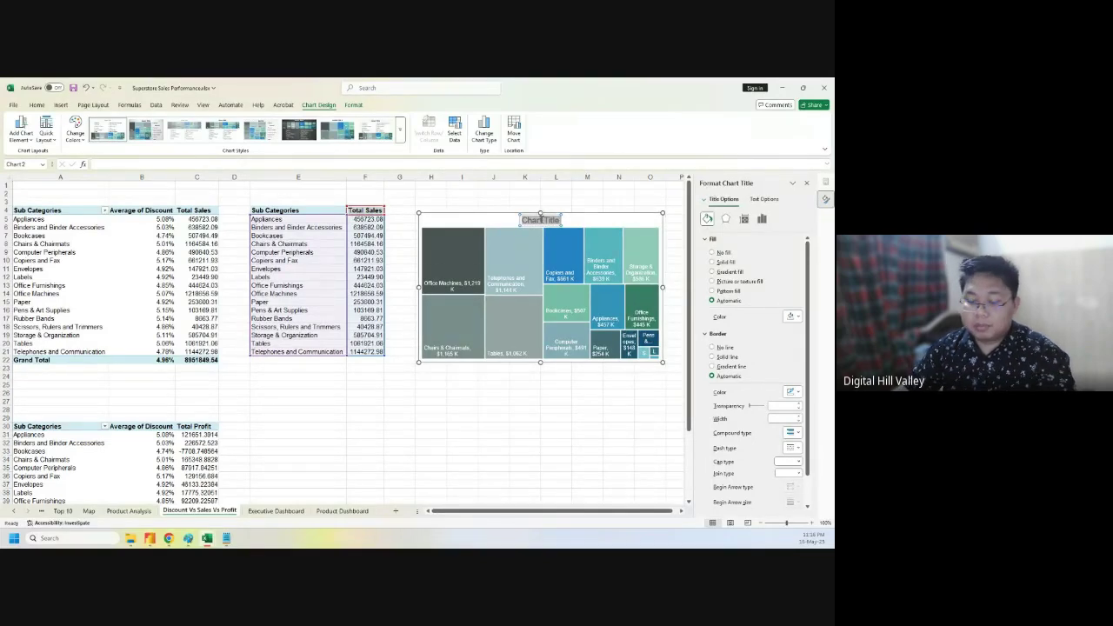
key(BackSpace)
text(Tree)
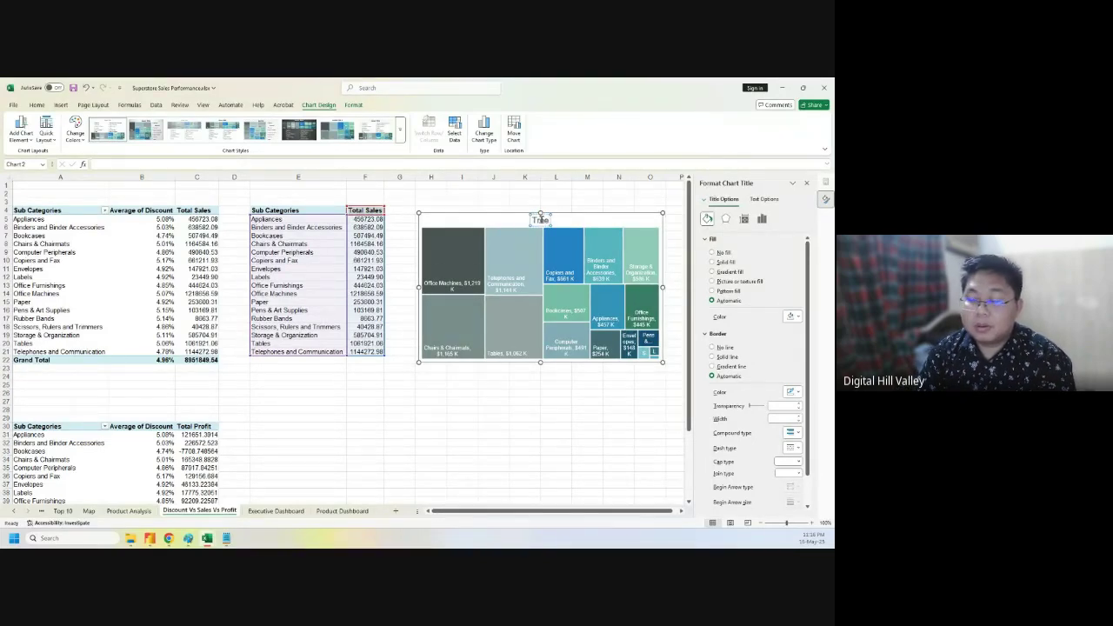
text( Ma)
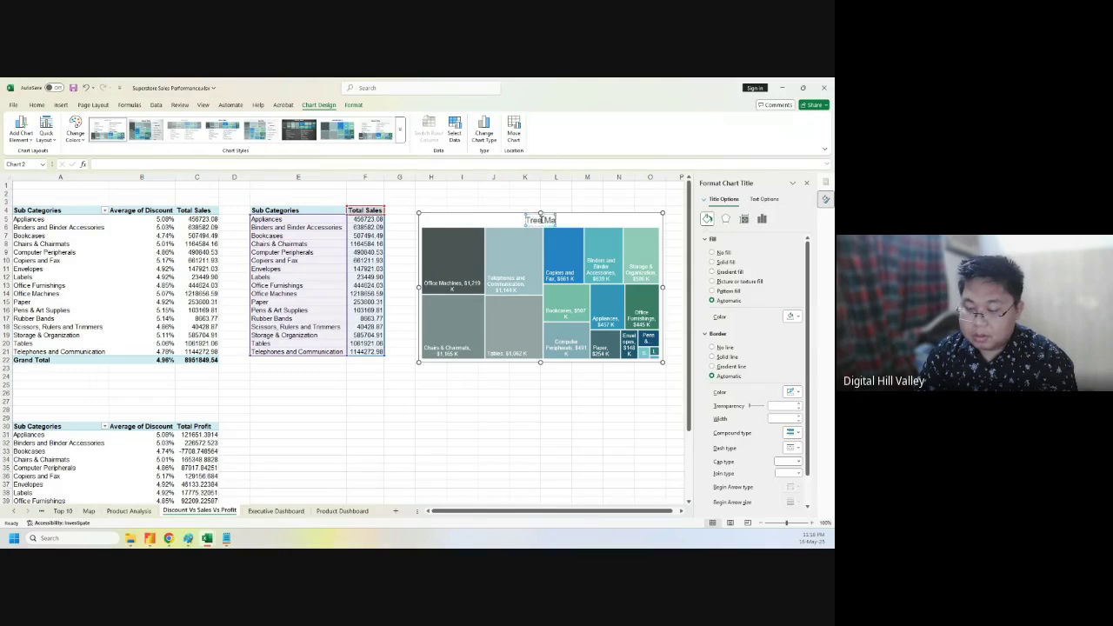
text(p of Sa)
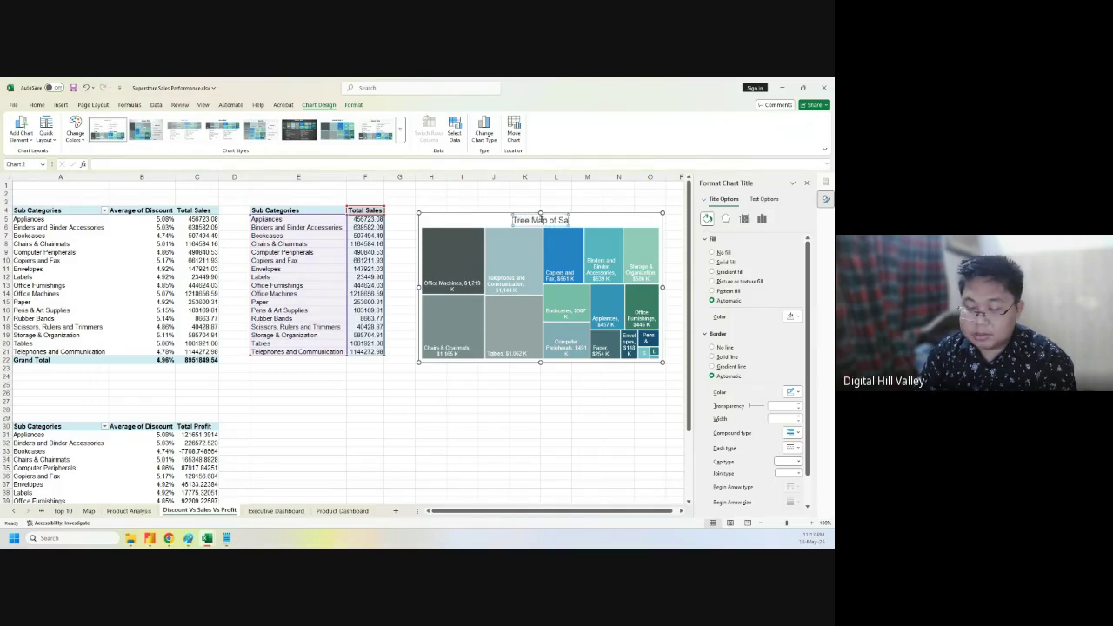
text(les over)
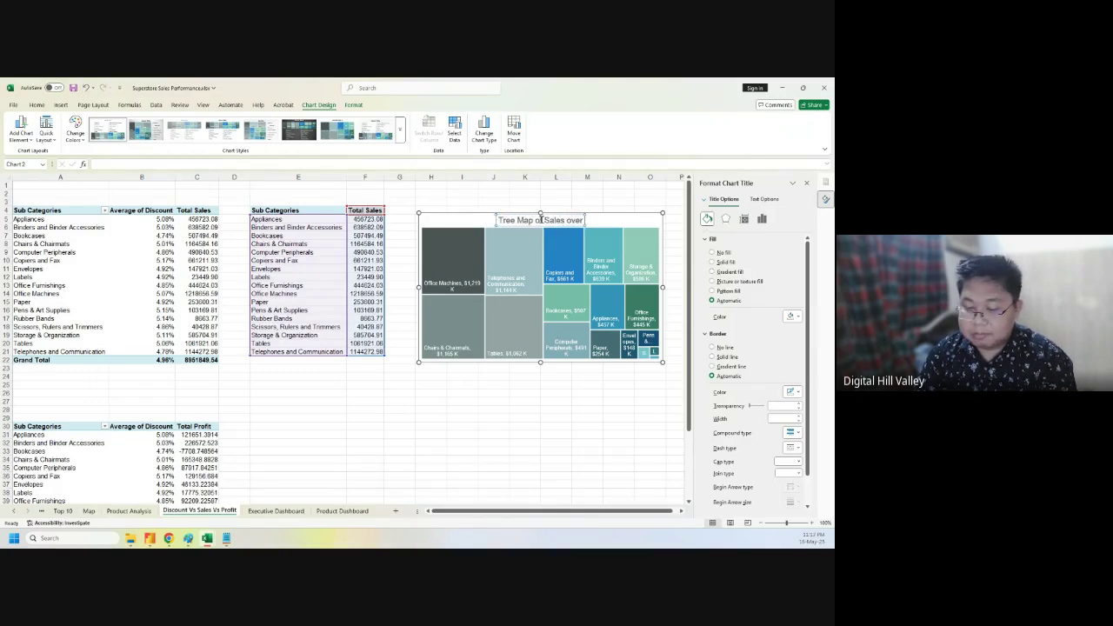
text( Sub Categories)
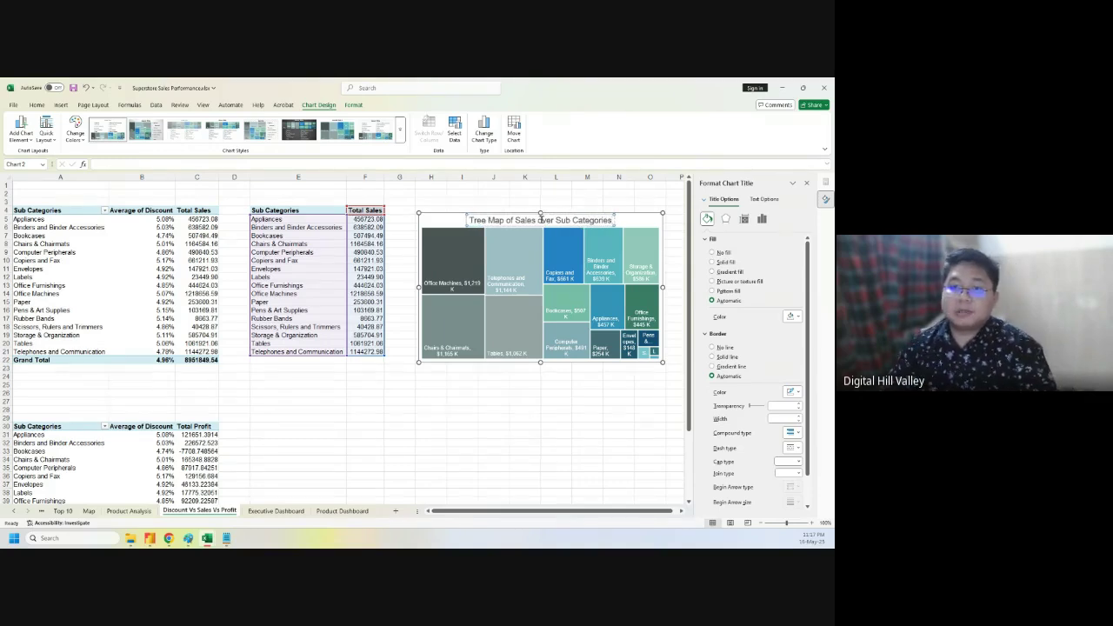
click(555, 391)
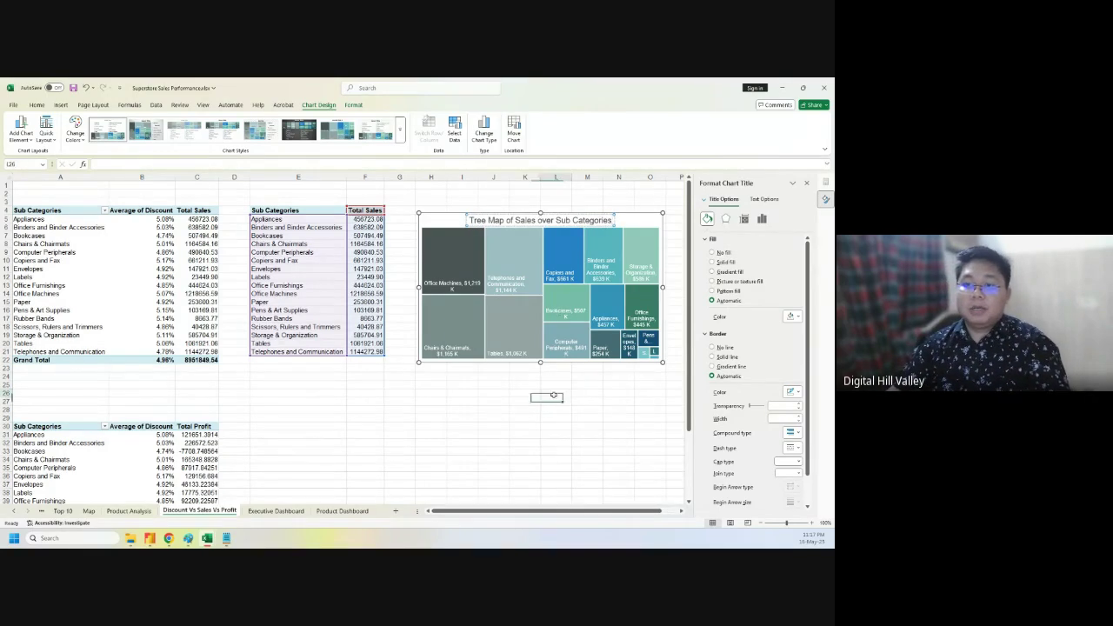
- Move the treemap onto the Product Dashboard, into the map chart's empty slot
click(458, 219)
key(Delete)
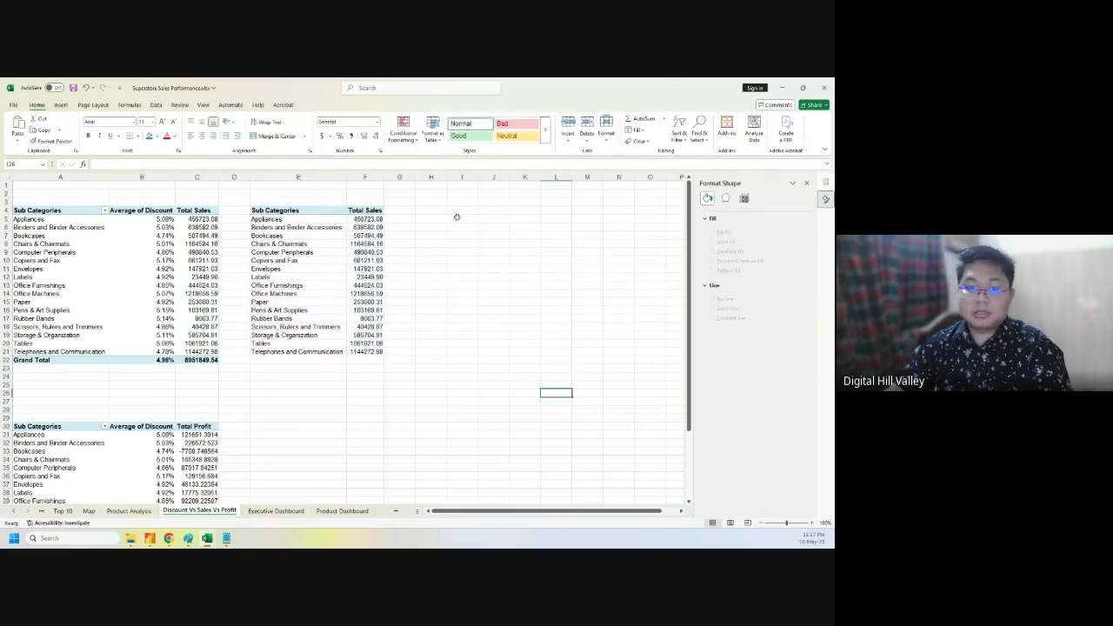
click(335, 511)
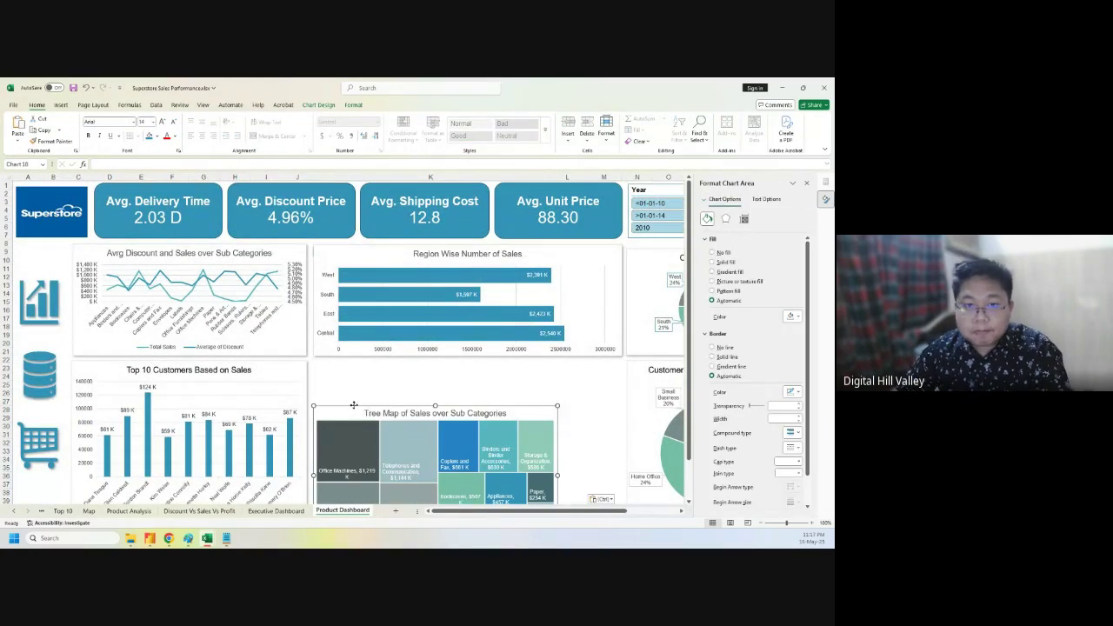
drag(361, 407, 357, 365)
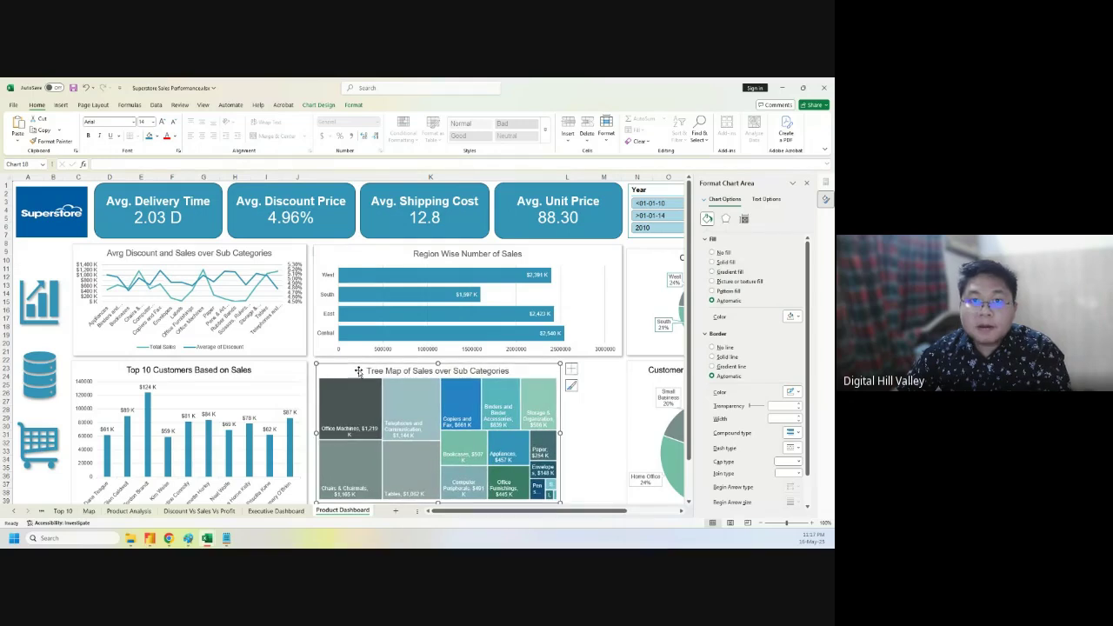
- Give the treemap an outer shadow and make it taller to match neighbouring charts
click(353, 104)
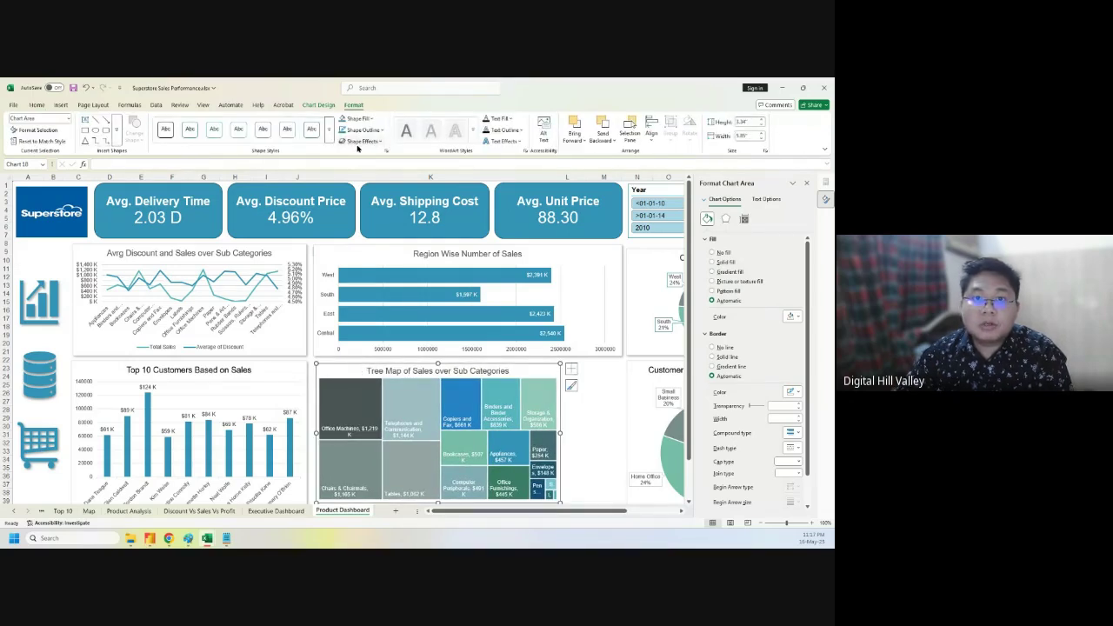
click(361, 140)
click(368, 179)
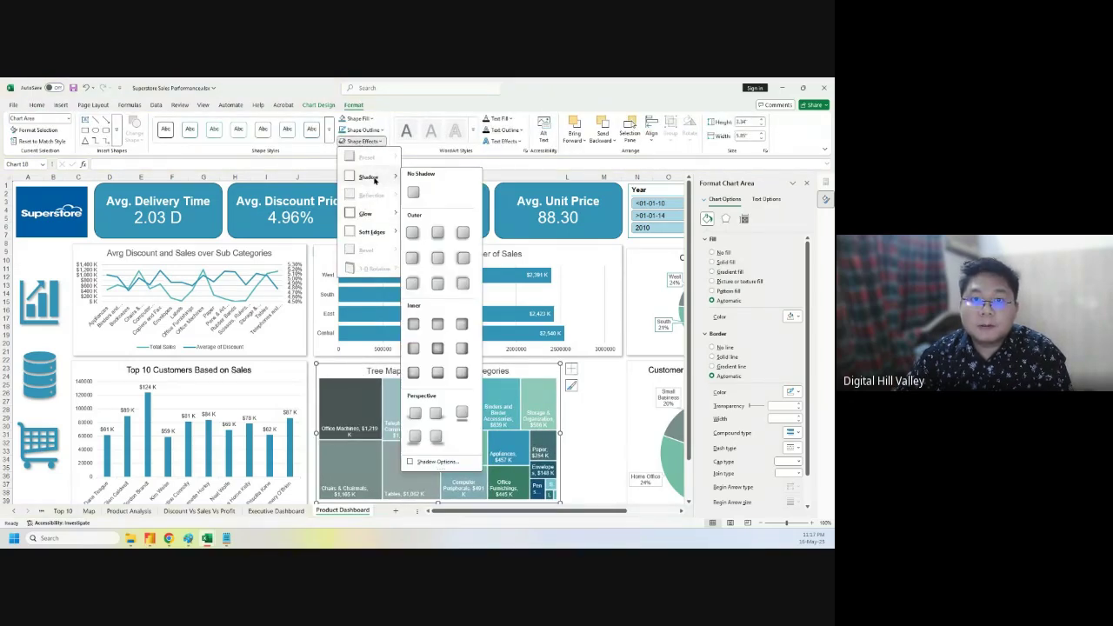
click(414, 234)
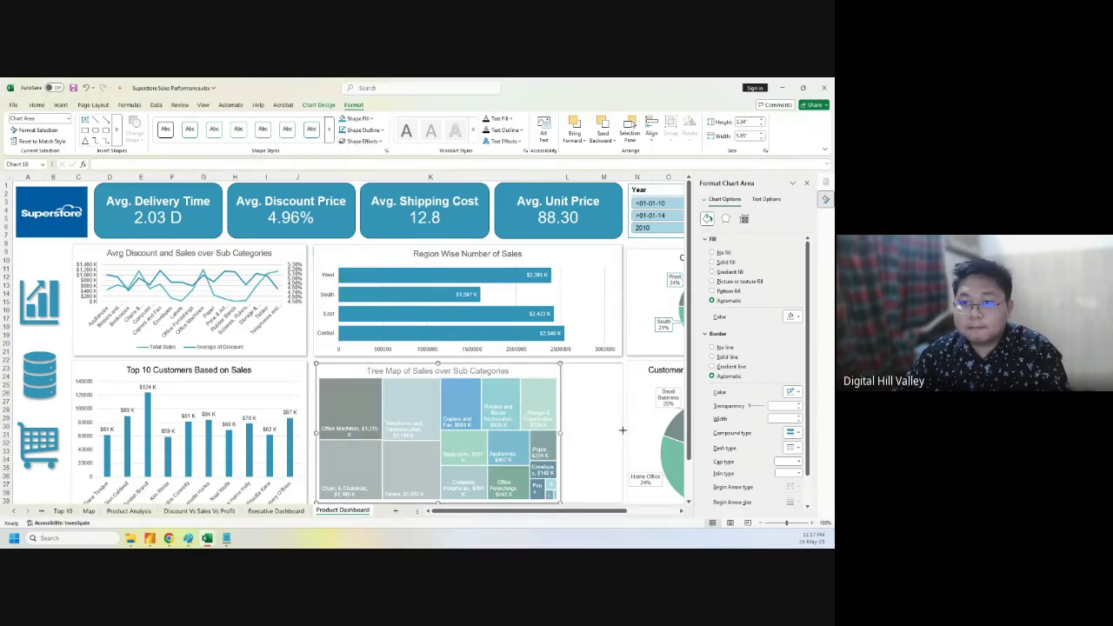
drag(623, 429, 622, 429)
scroll(564, 428, down, 4)
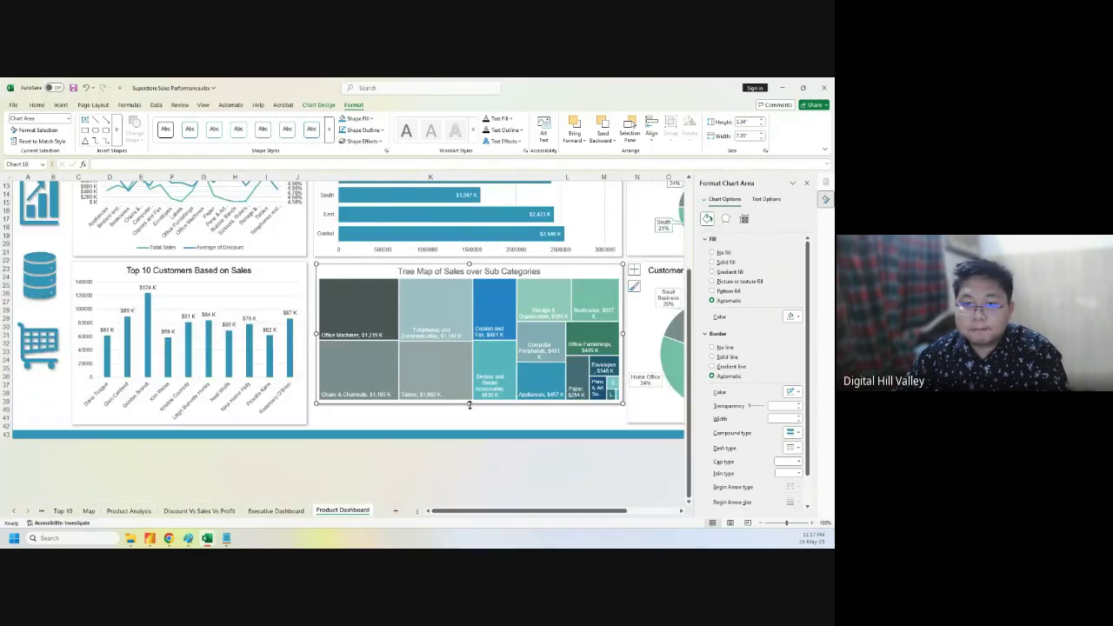
drag(468, 404, 474, 425)
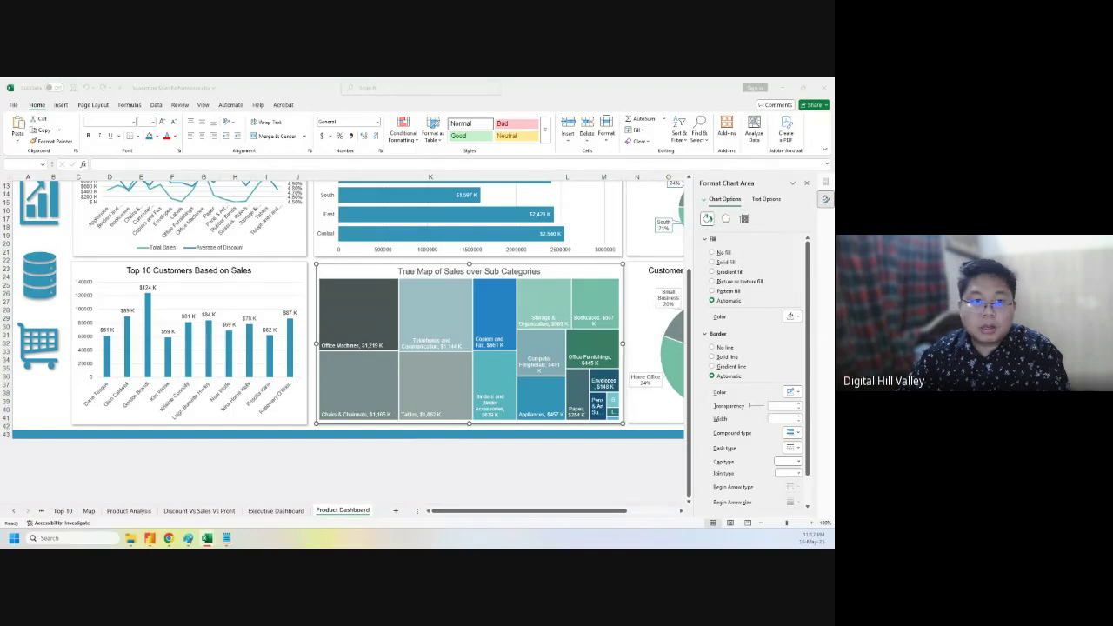
click(118, 271)
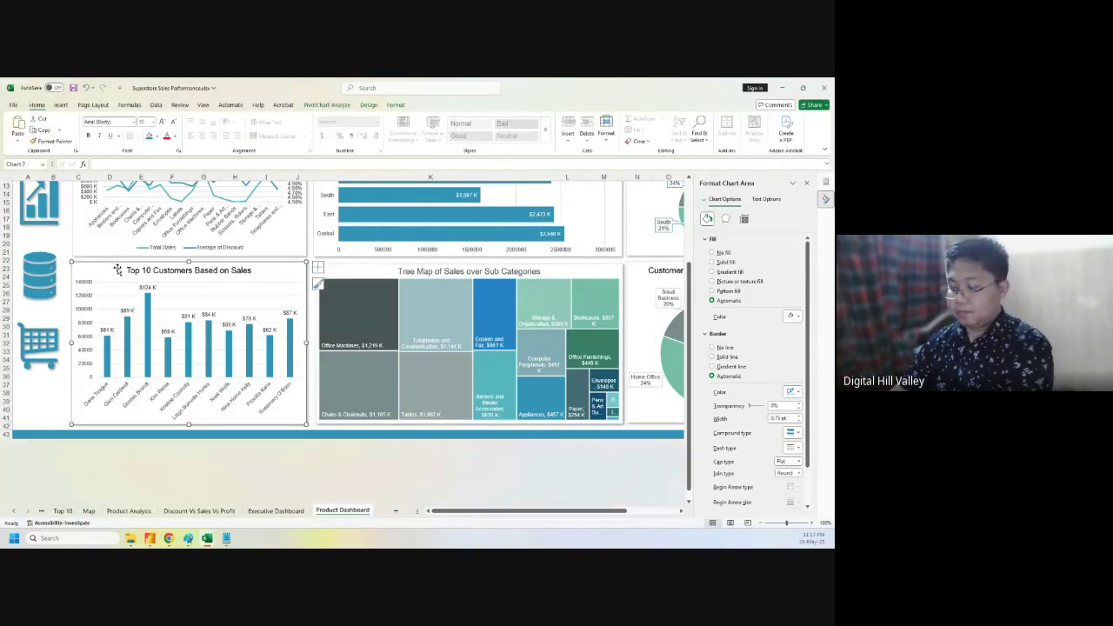
key(Delete)
scroll(164, 347, up, 3)
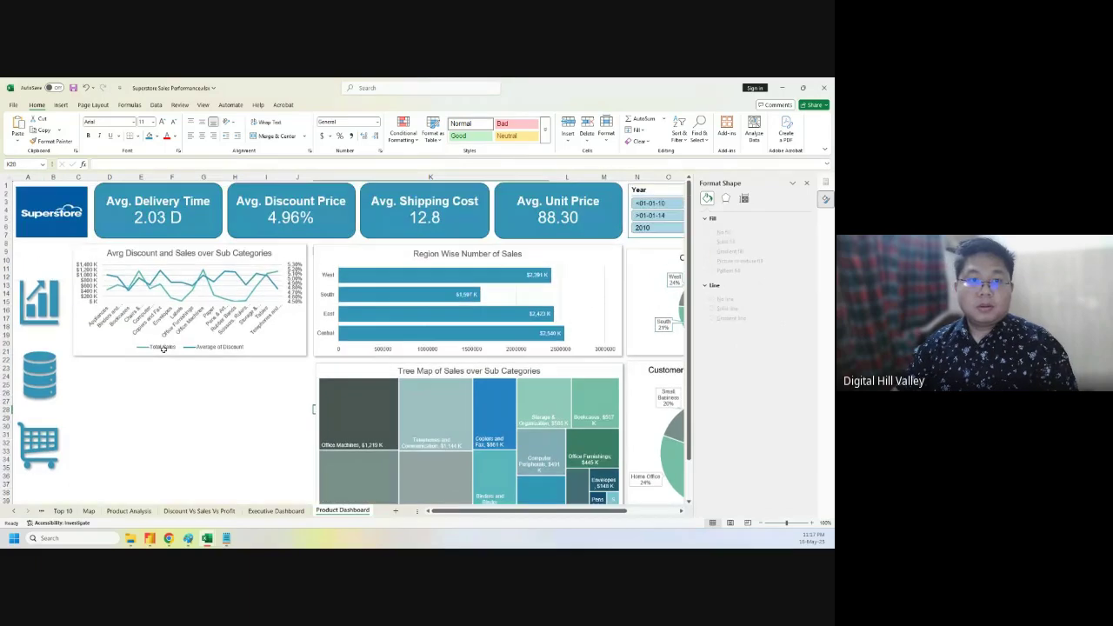
scroll(162, 347, down, 2)
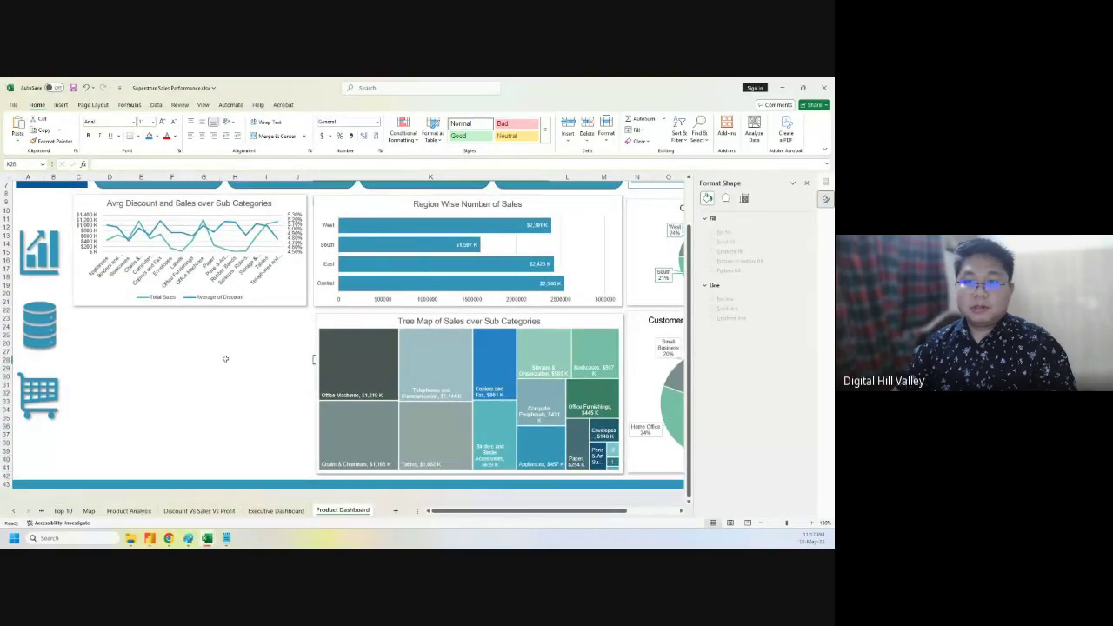
click(222, 513)
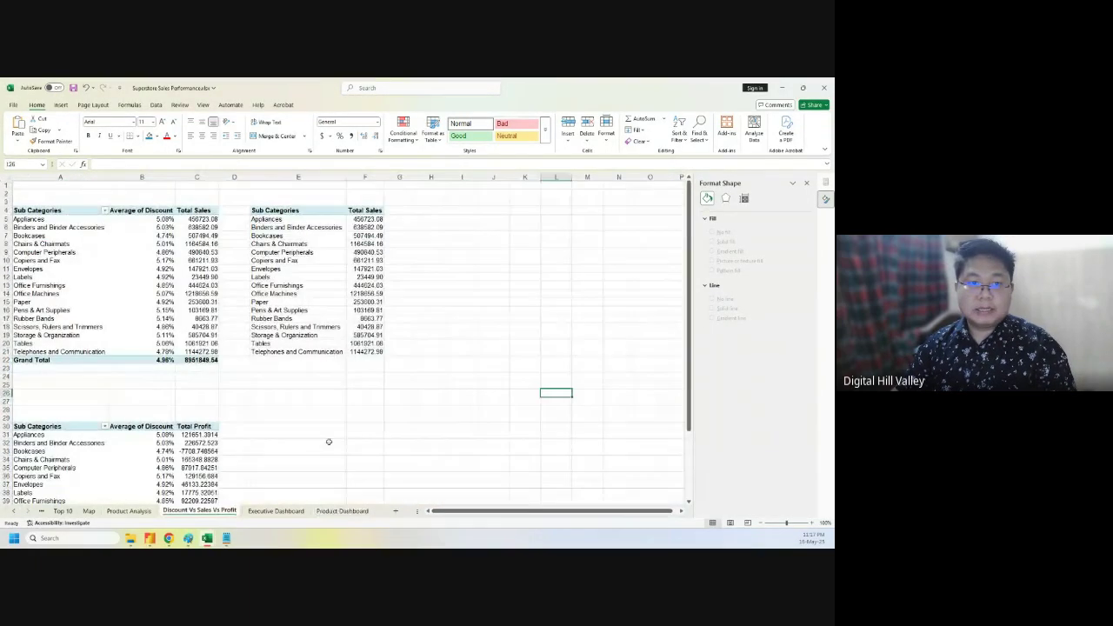
scroll(319, 409, down, 6)
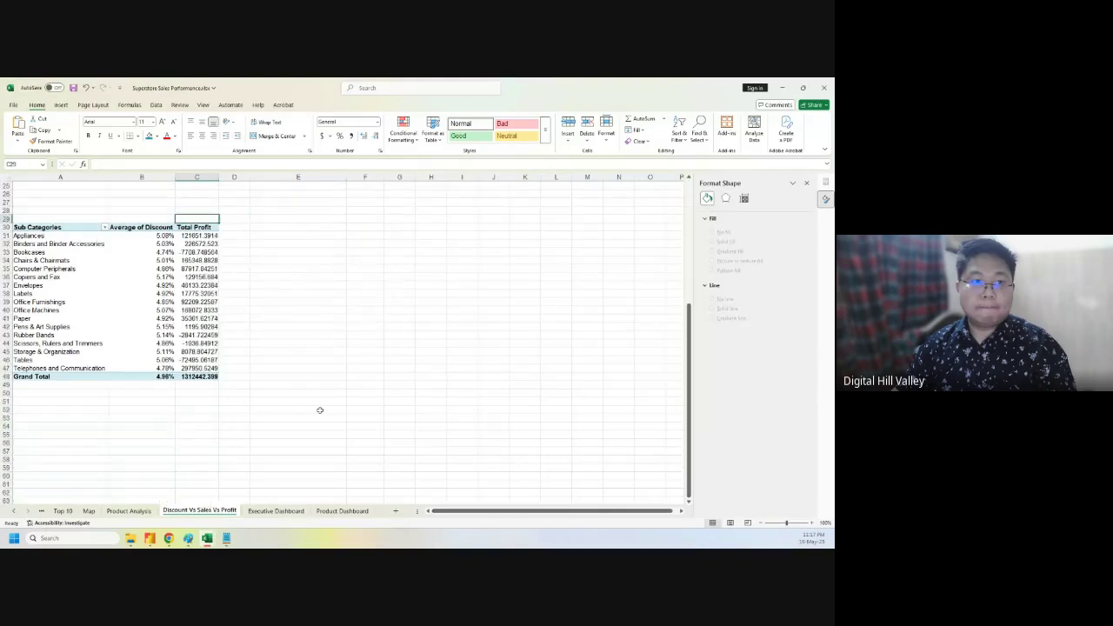
scroll(319, 409, down, 4)
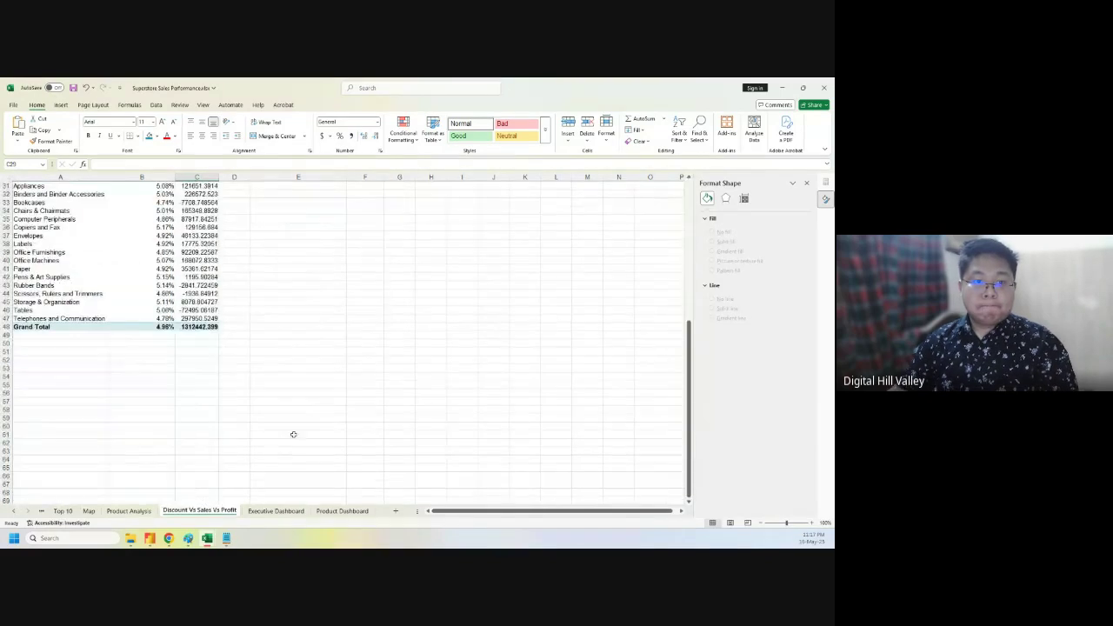
click(138, 512)
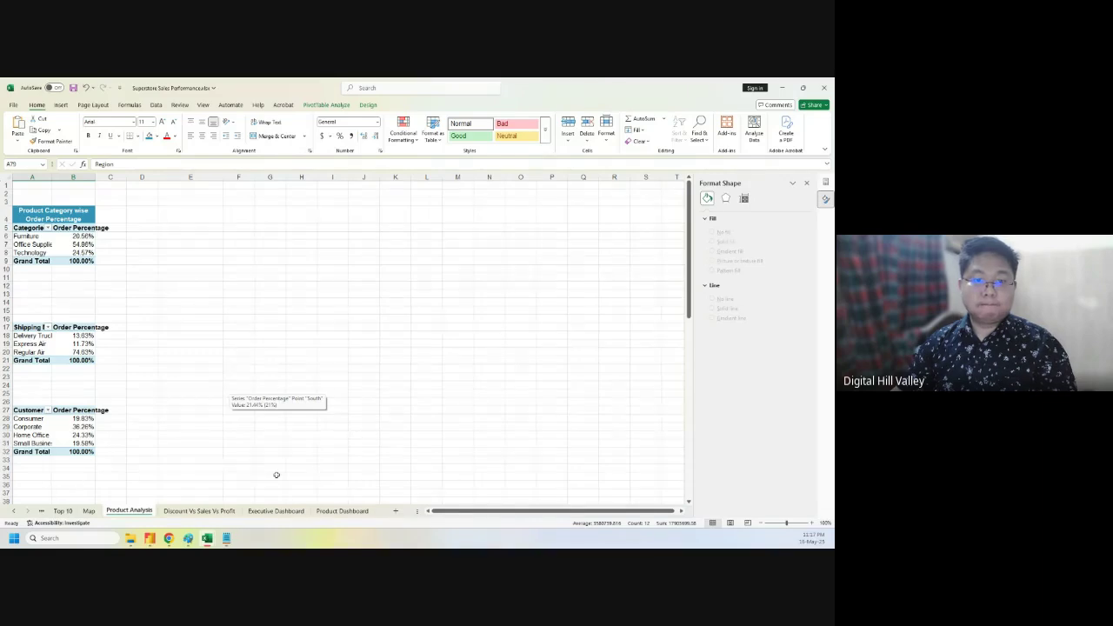
click(275, 510)
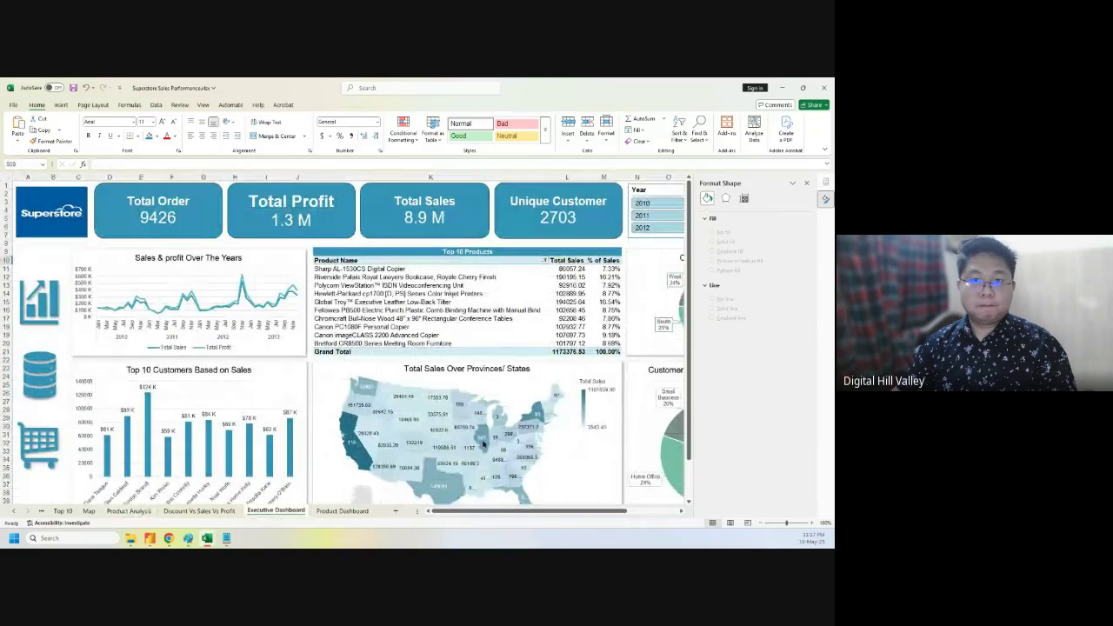
drag(536, 514, 610, 514)
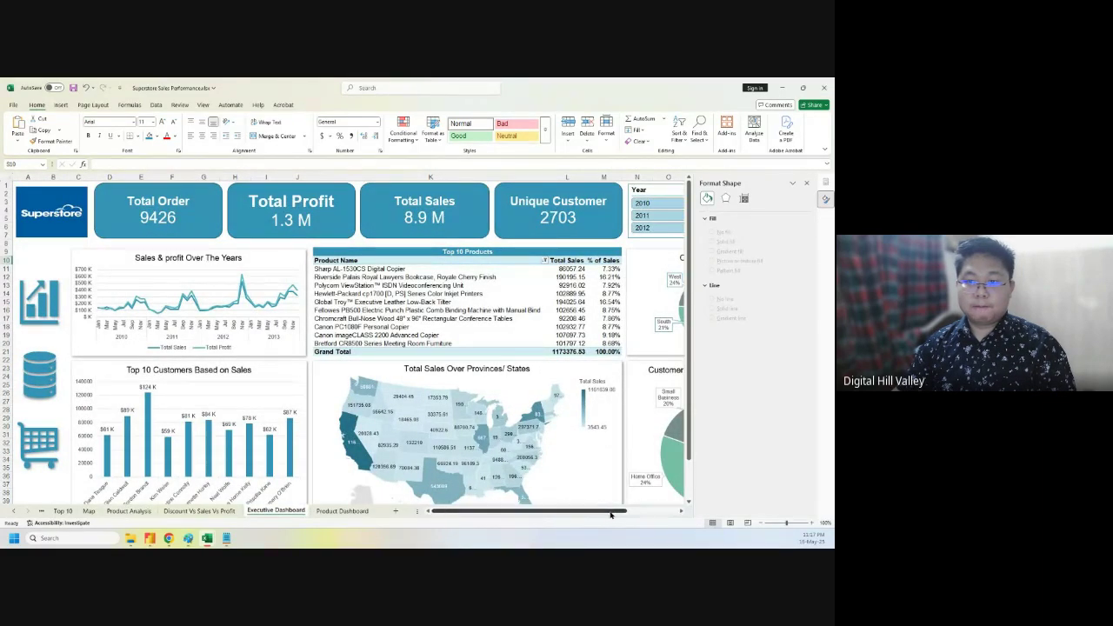
click(806, 182)
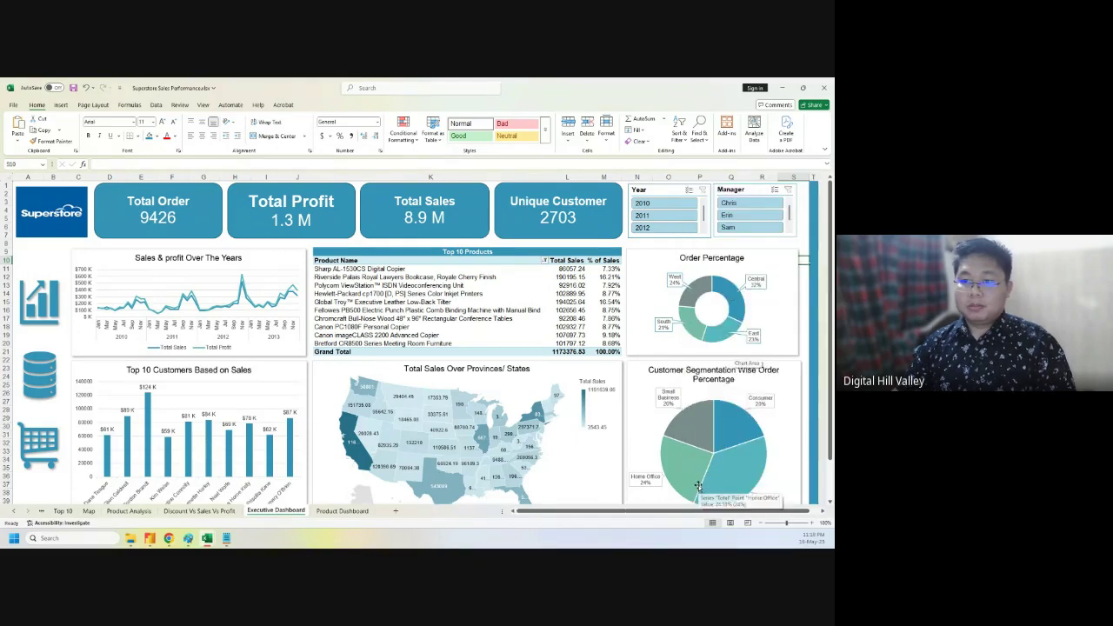
click(129, 511)
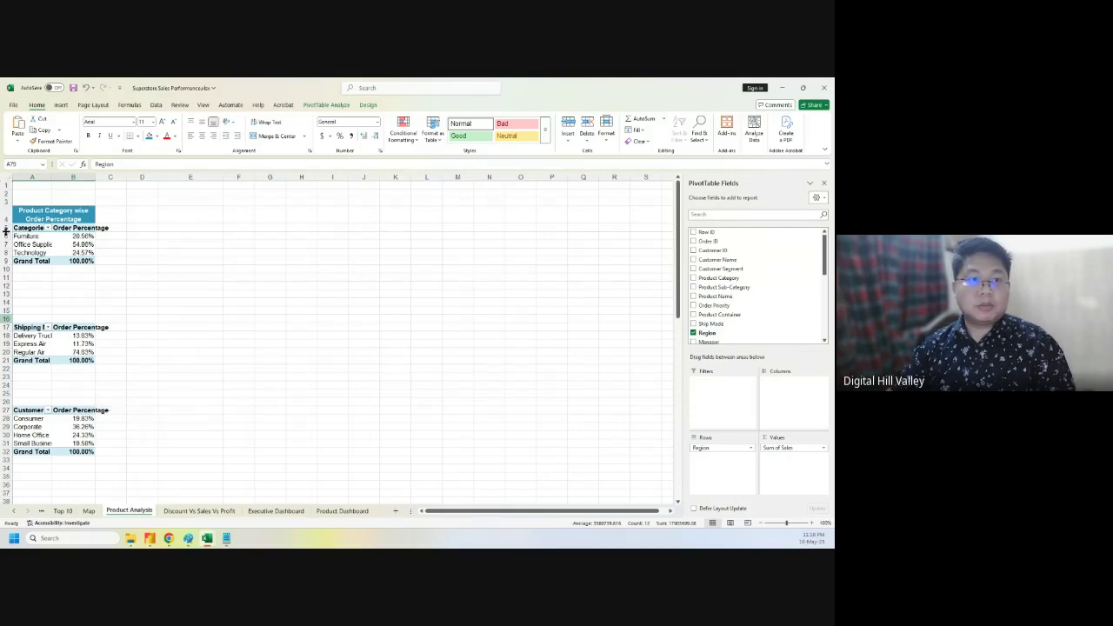
- Insert a pie chart from the category order percentages in A5:B8 and hide its field buttons
drag(29, 229, 83, 251)
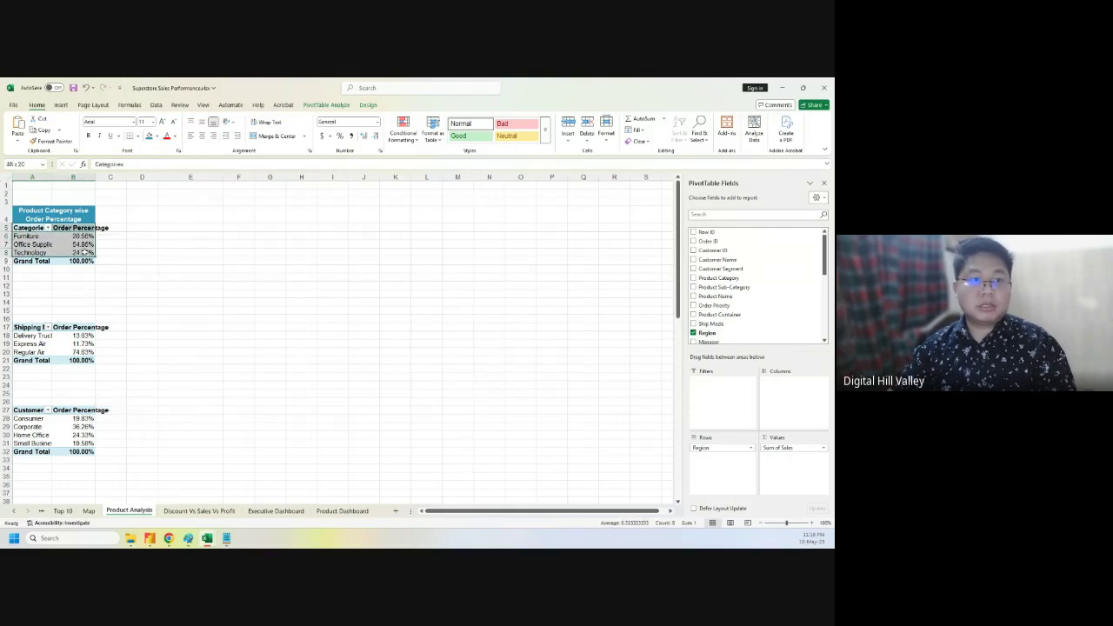
click(61, 106)
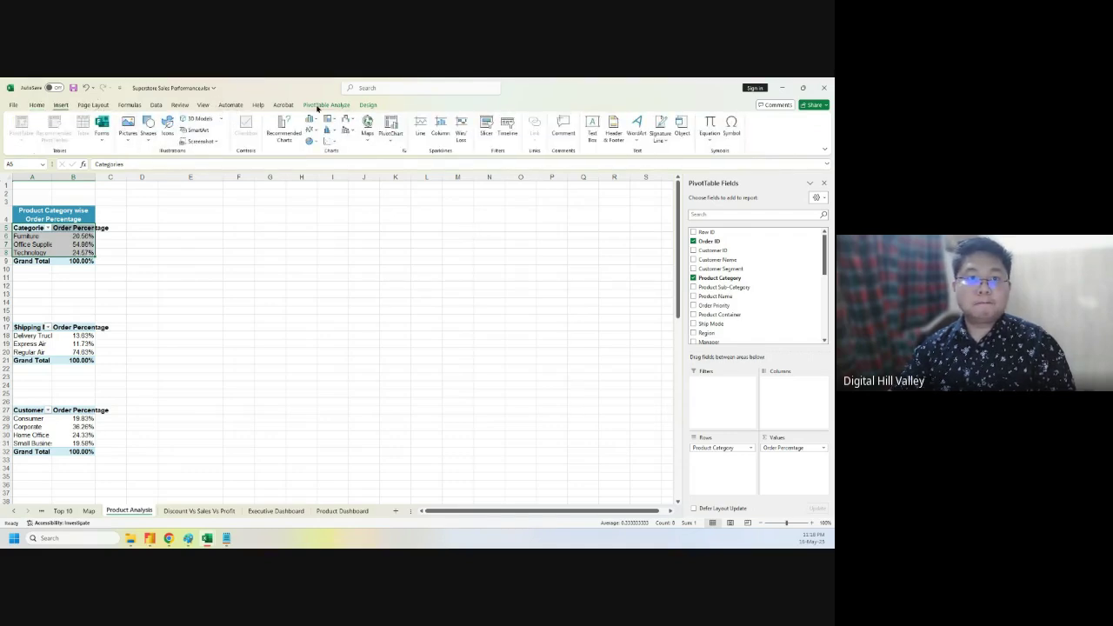
click(93, 105)
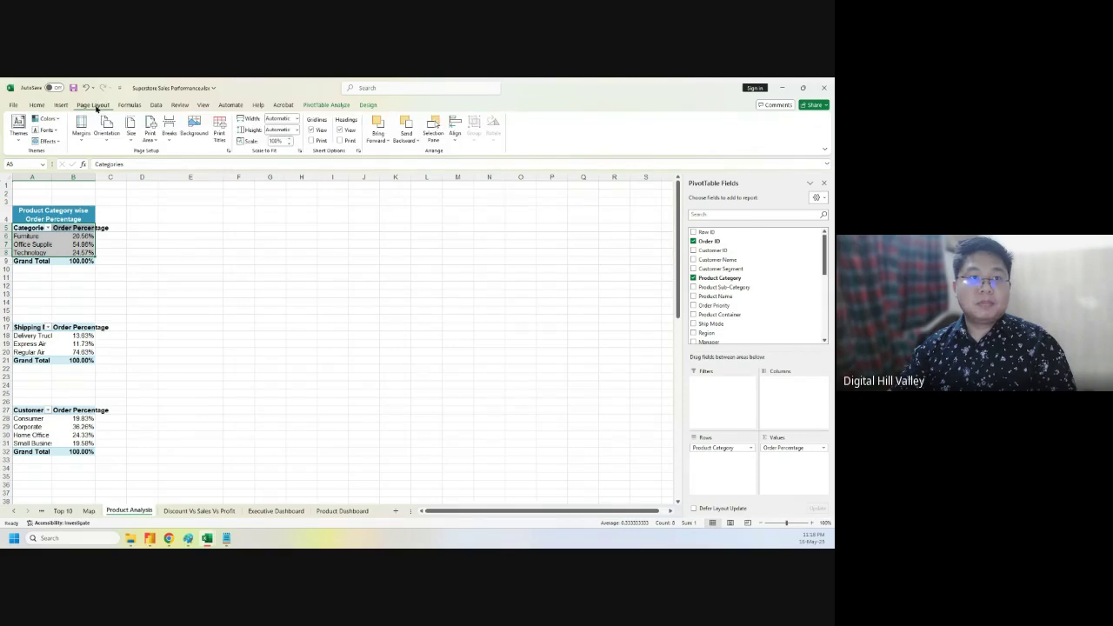
click(61, 105)
click(284, 130)
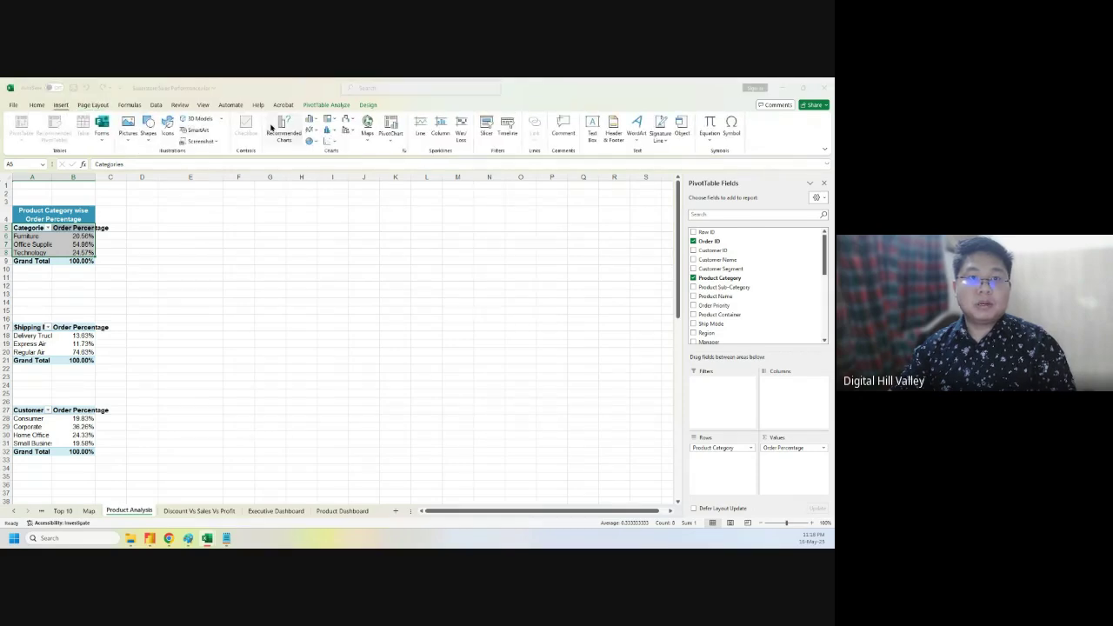
click(306, 252)
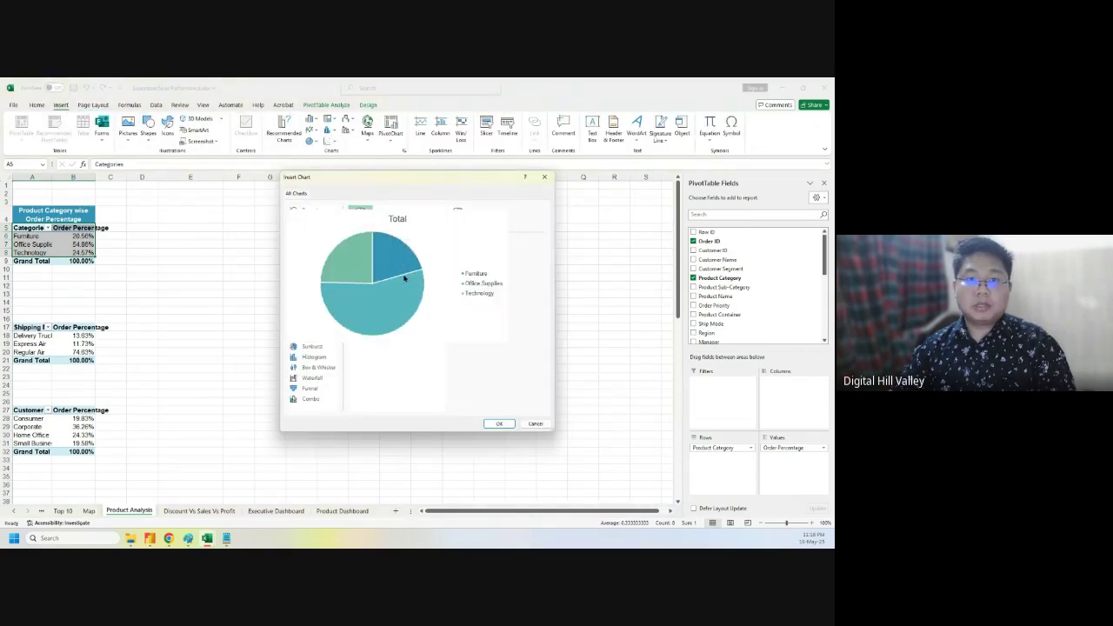
click(499, 424)
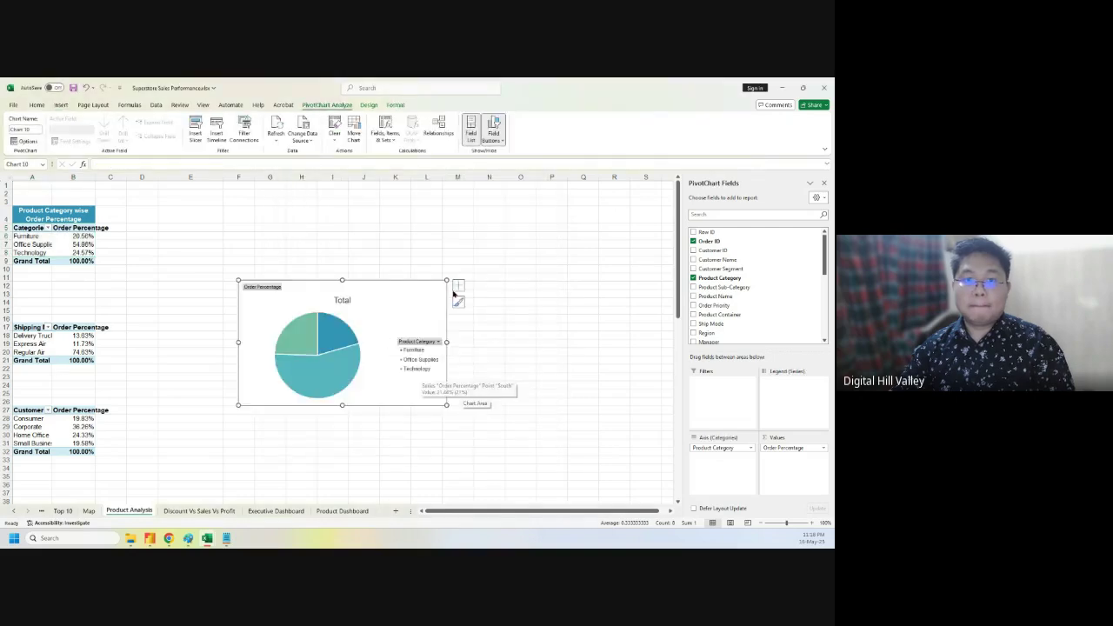
click(493, 126)
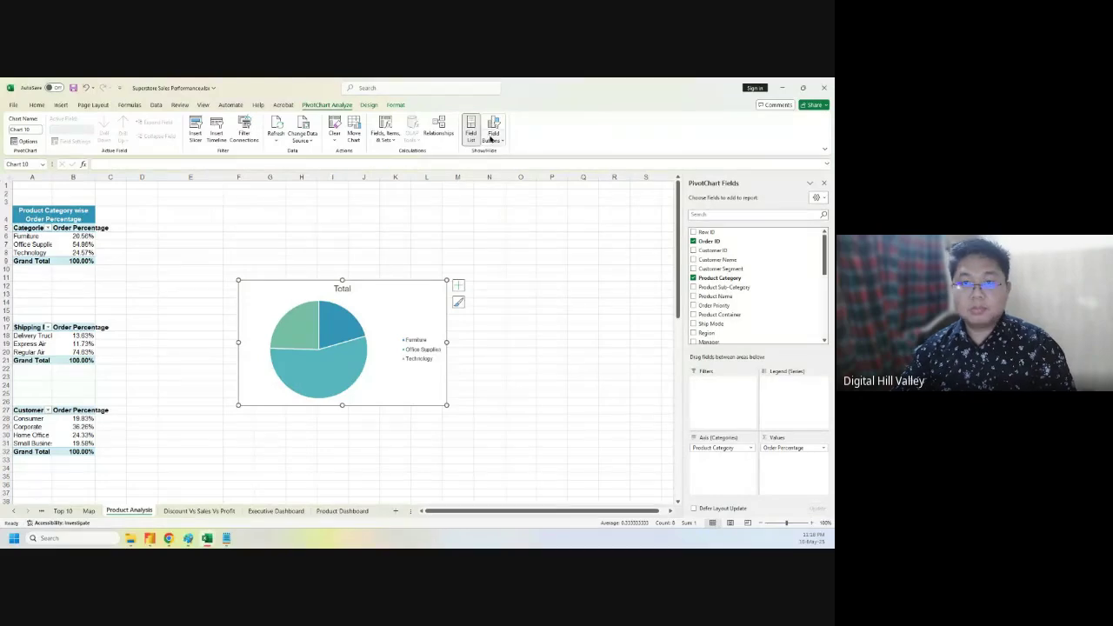
- Add outside-end data labels showing each category's value: 20.56%, 54.86% and 24.57%
click(457, 285)
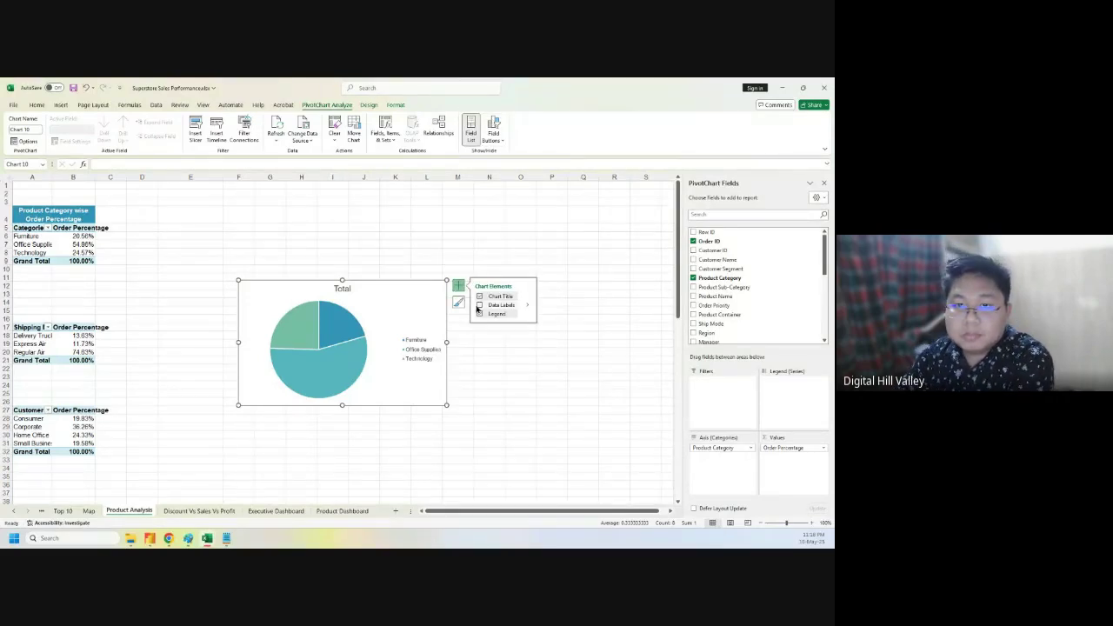
click(478, 306)
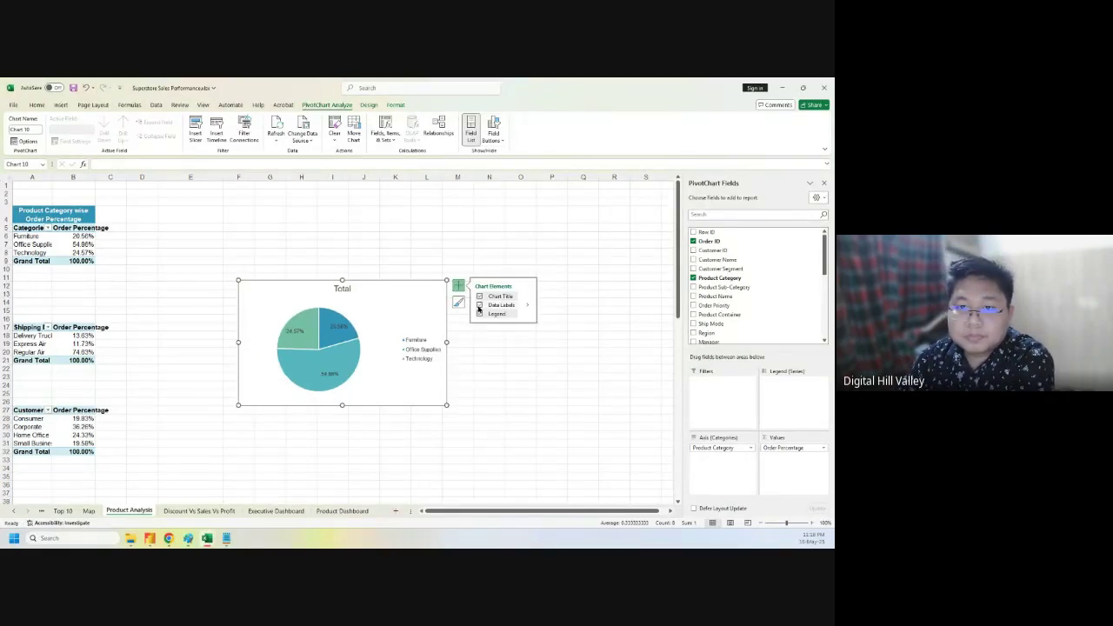
click(527, 306)
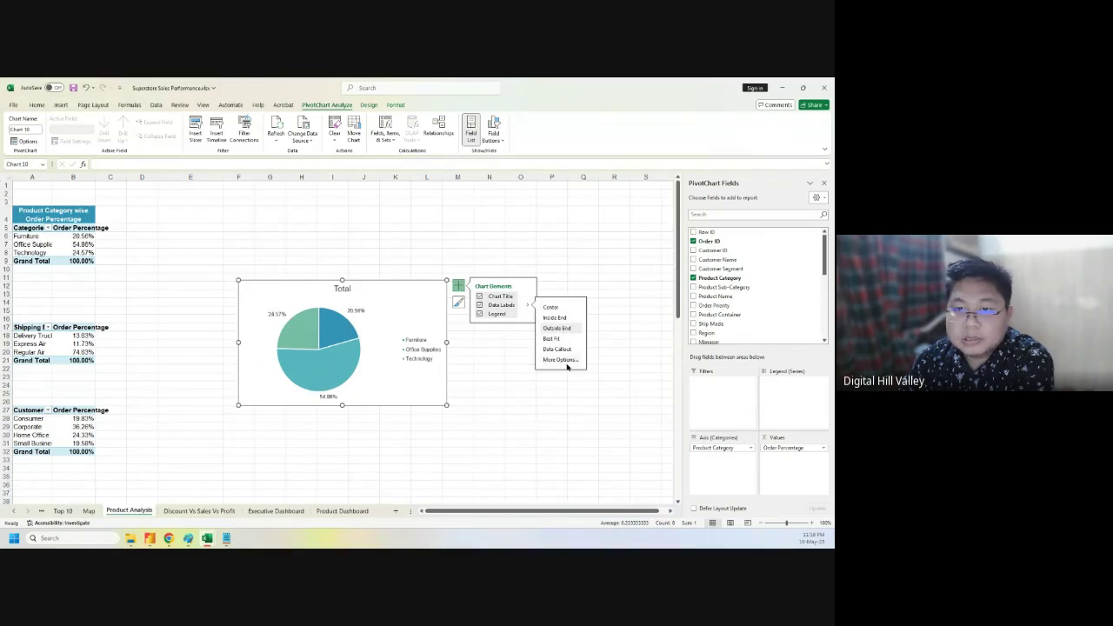
click(566, 360)
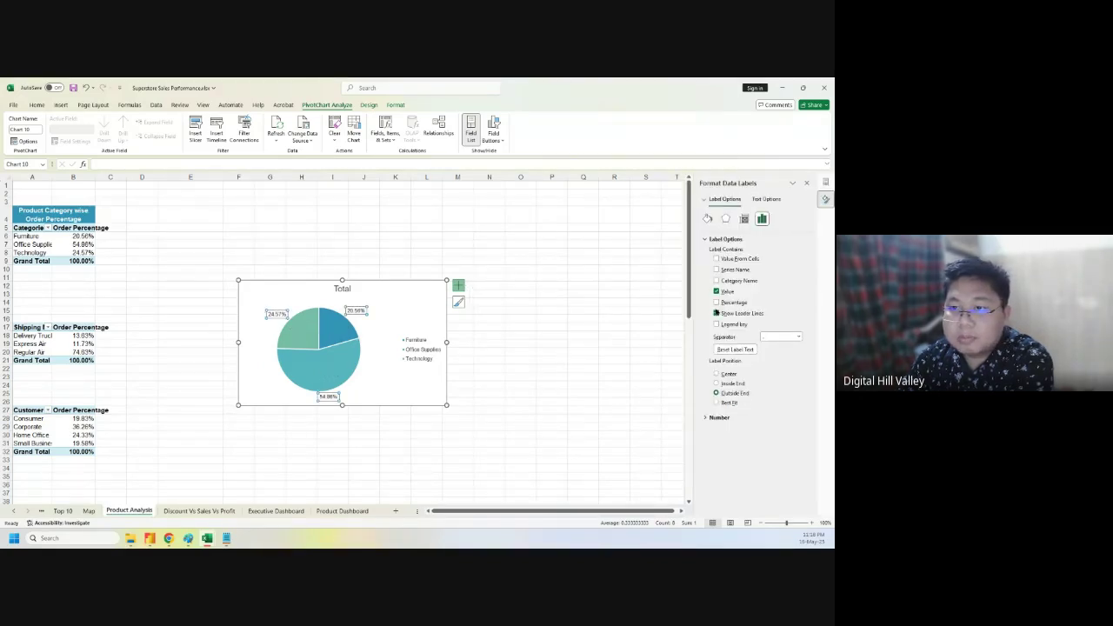
click(716, 303)
click(716, 302)
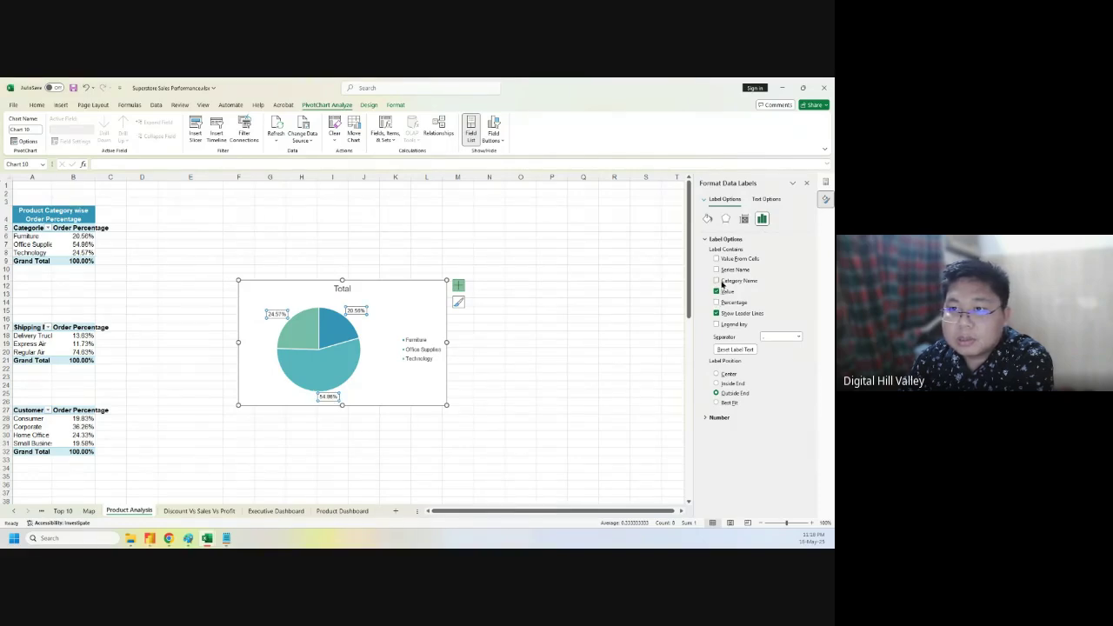
- Show category names with the percentages on the pie labels (e.g. Technology 24.57%) and delete the legend
click(716, 281)
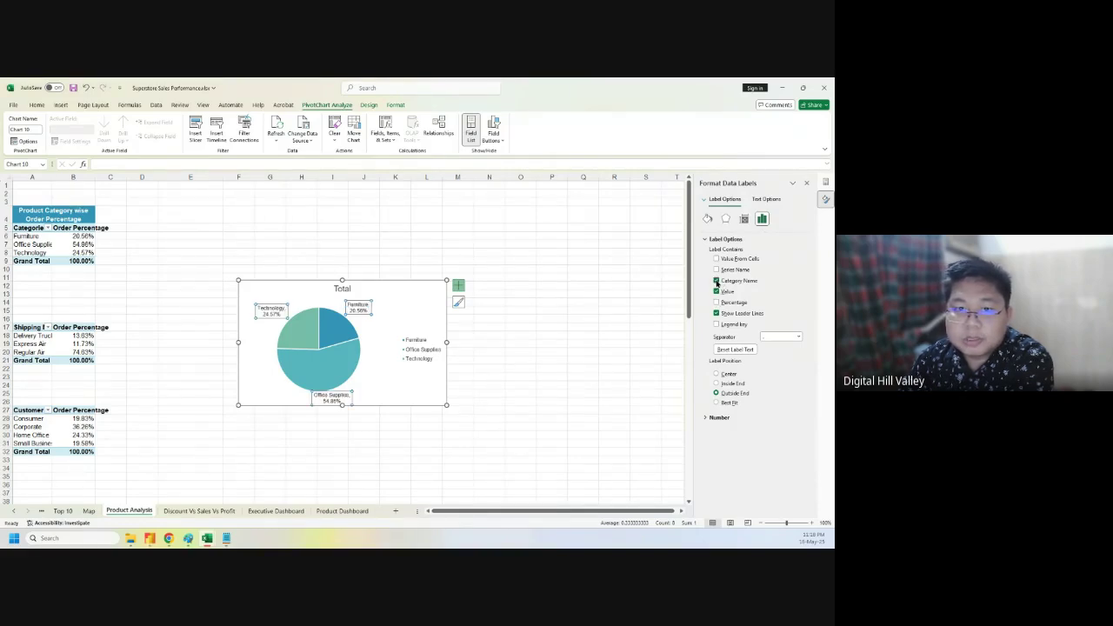
click(457, 277)
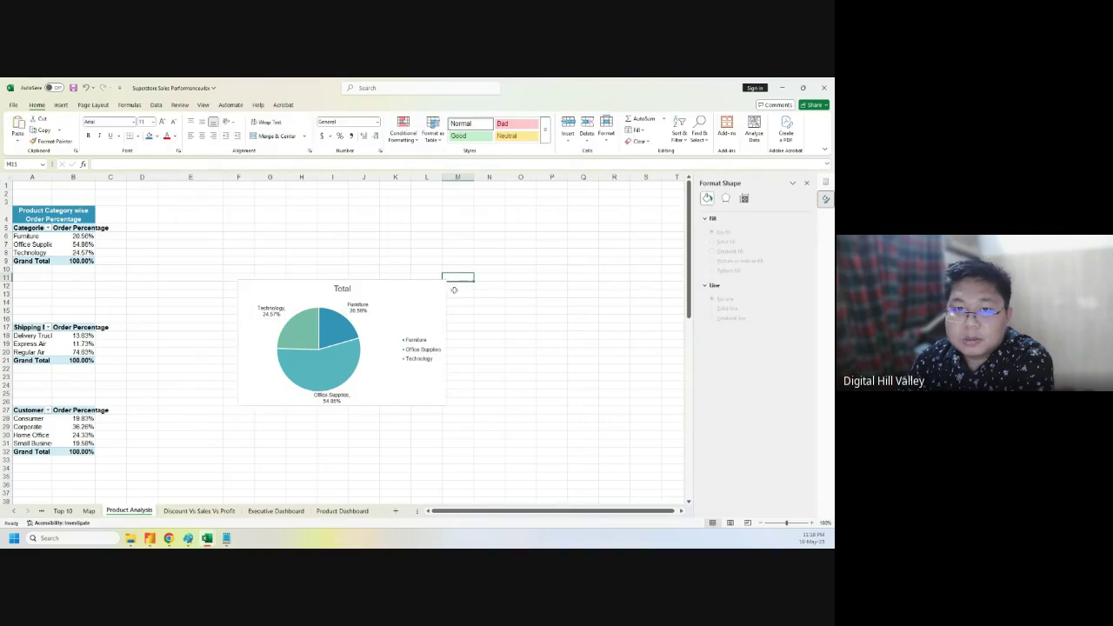
click(422, 303)
click(463, 285)
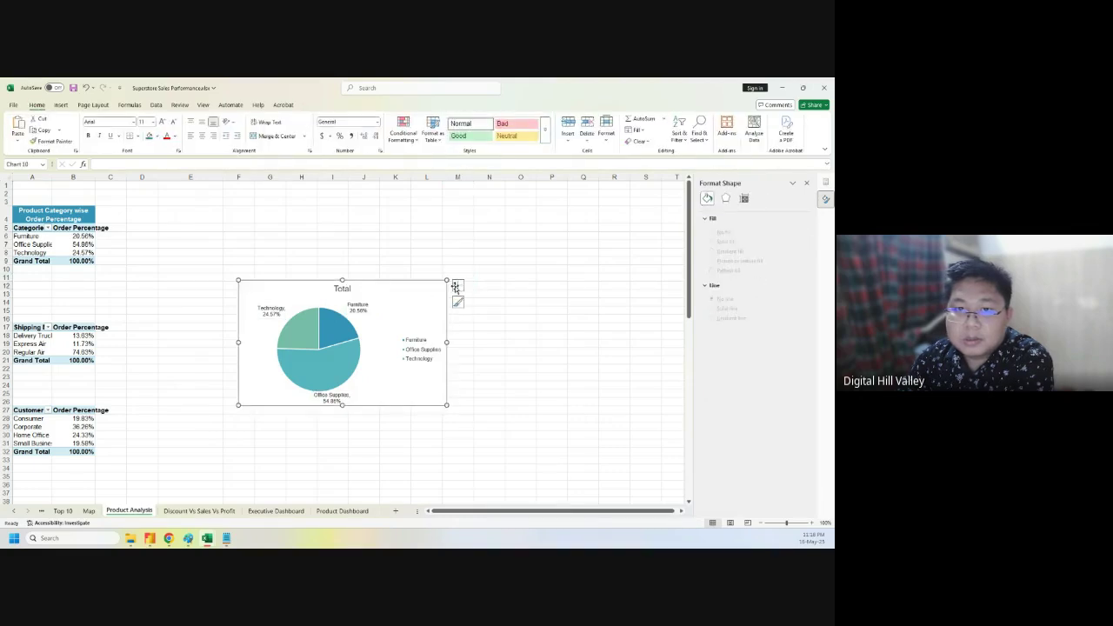
click(445, 290)
click(458, 287)
click(479, 314)
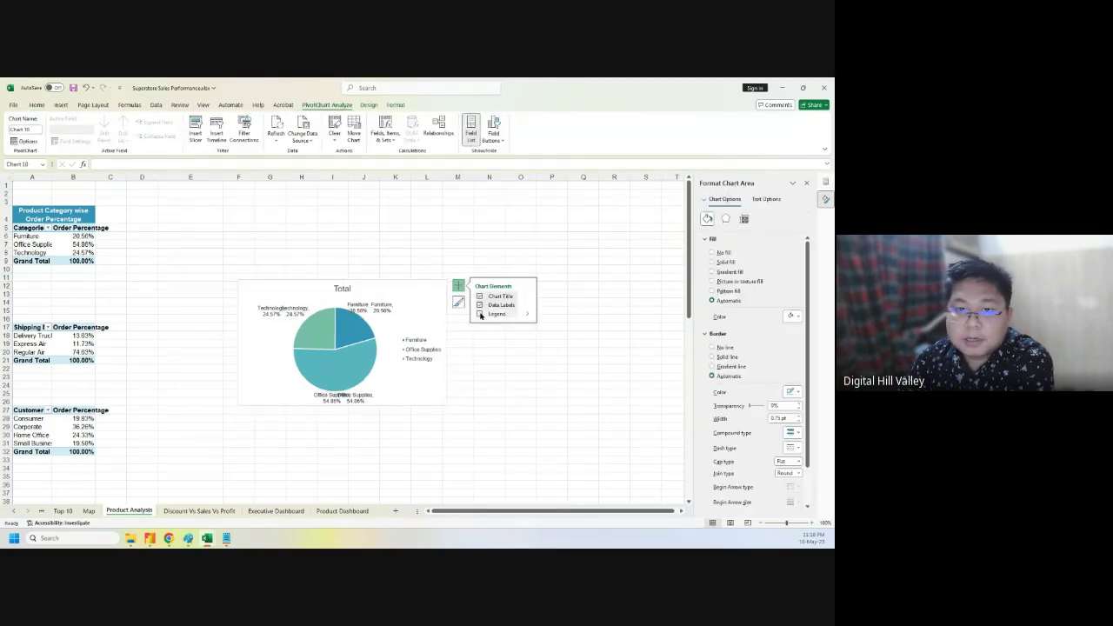
- Move the pie near column L, retitle it 'Category Wise Sales Percentage', and copy the chart
click(338, 287)
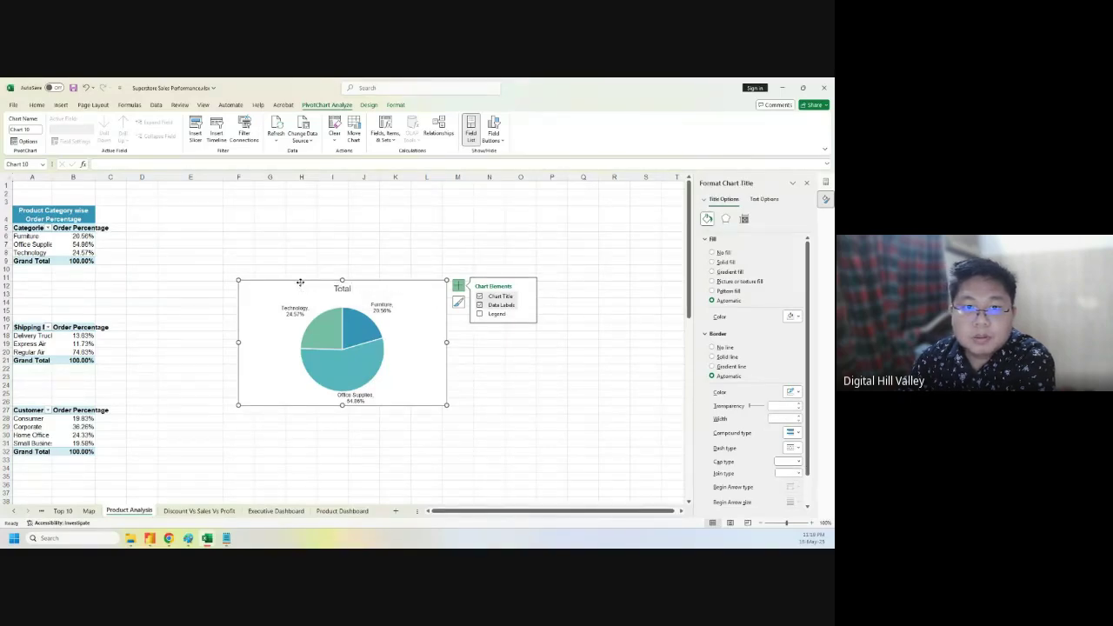
drag(300, 283, 479, 239)
click(519, 246)
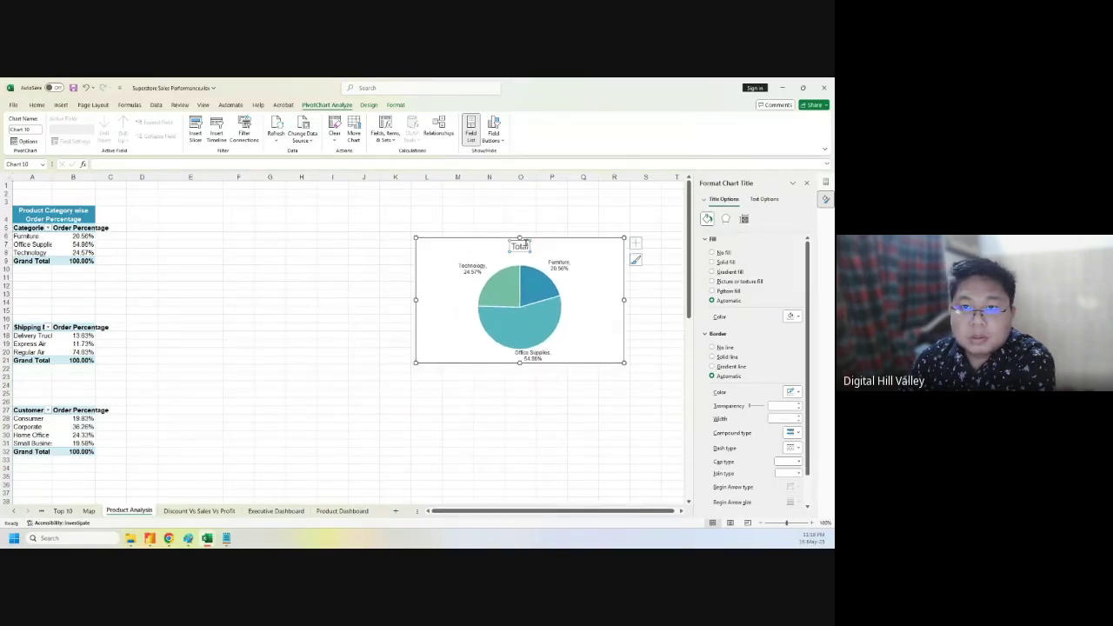
double_click(520, 246)
text(Category)
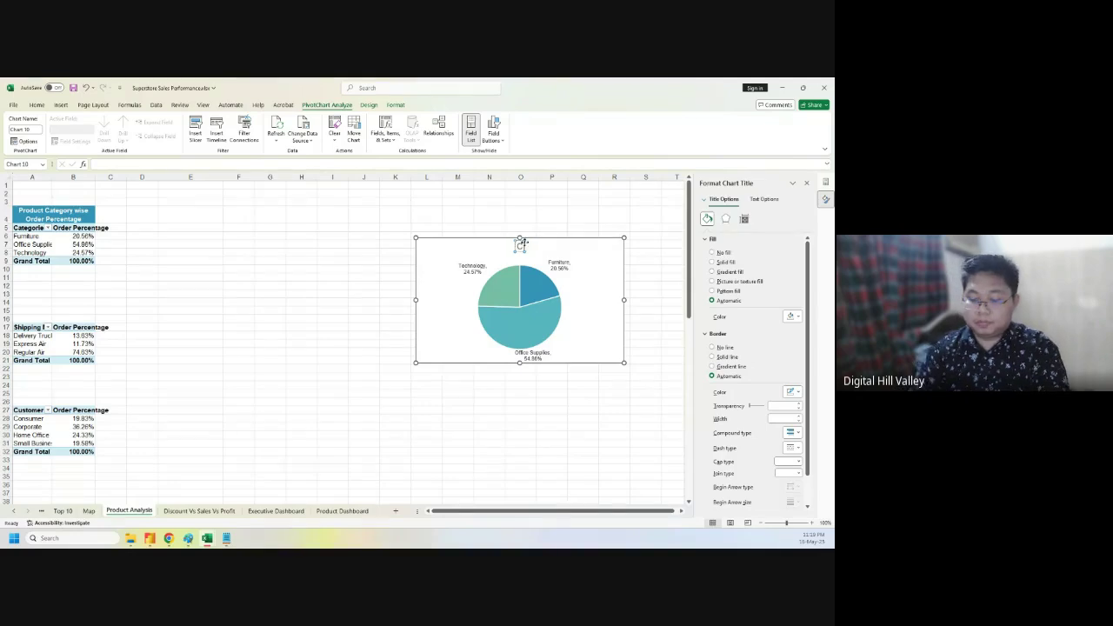
text( W)
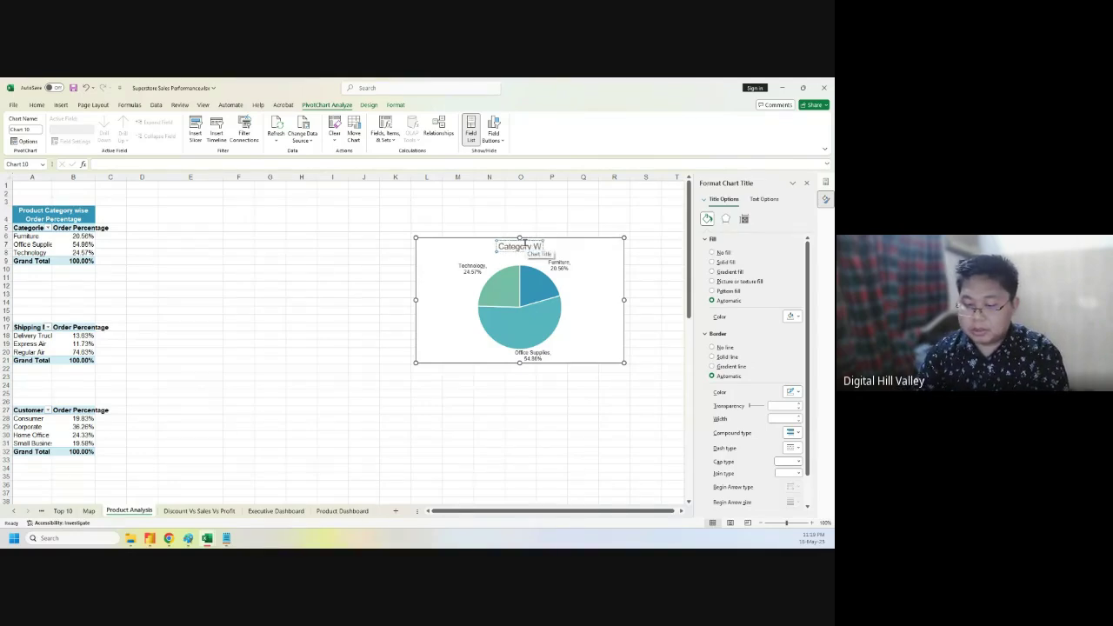
text(ise Sales)
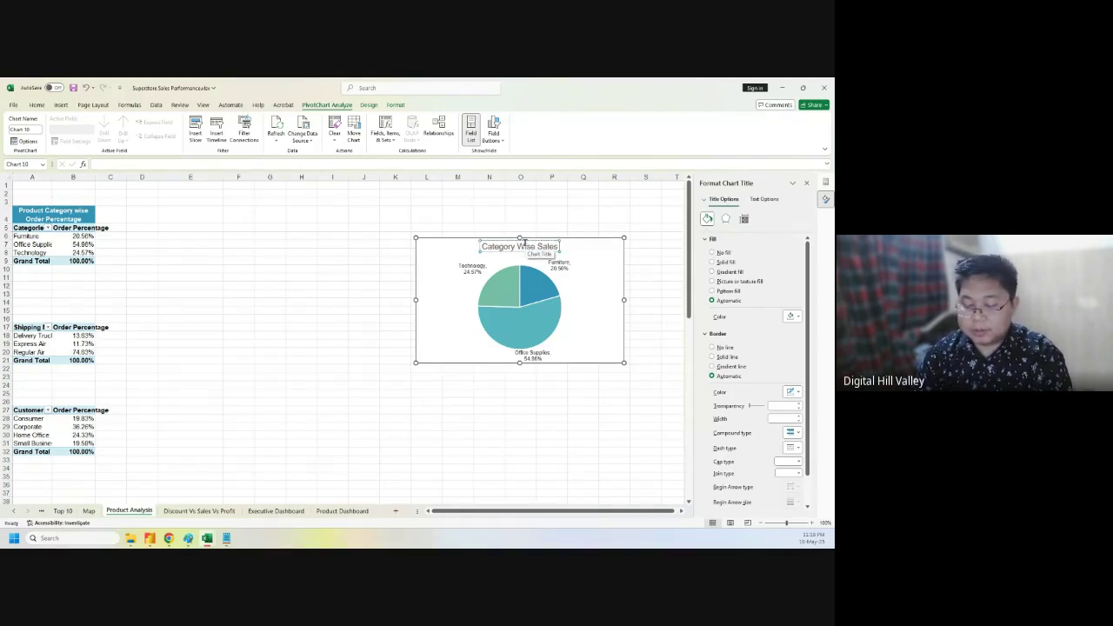
text( Percentage)
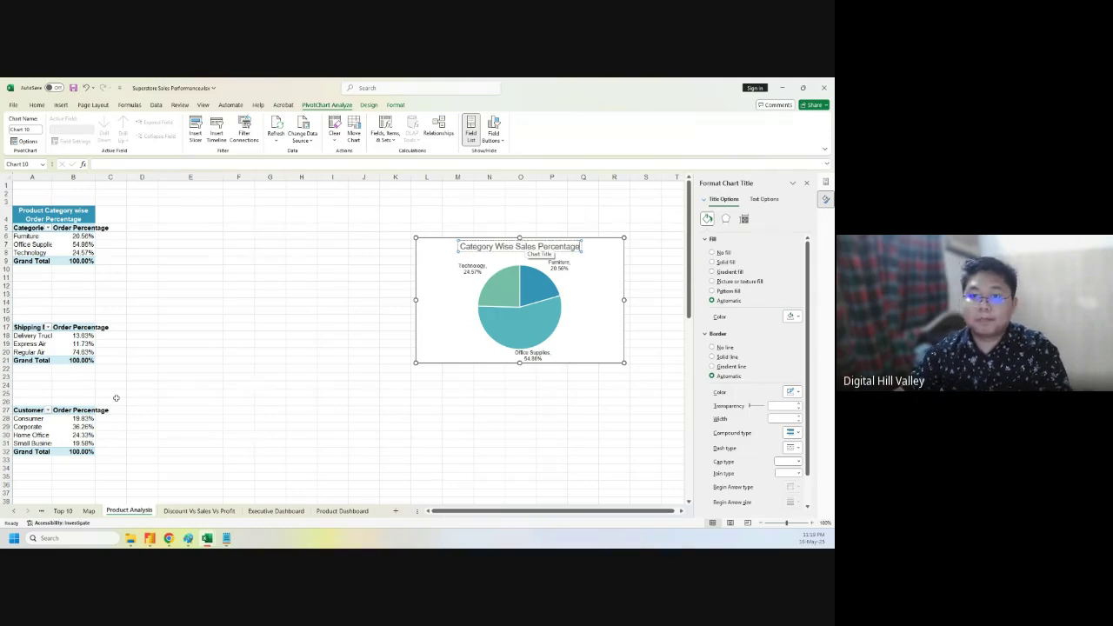
click(273, 320)
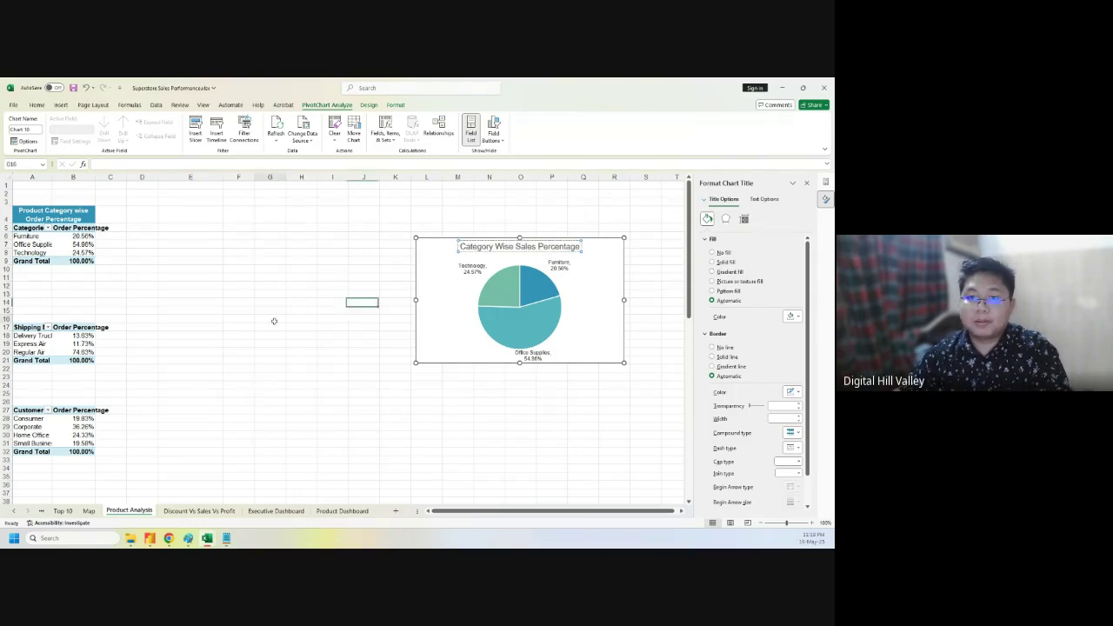
click(446, 245)
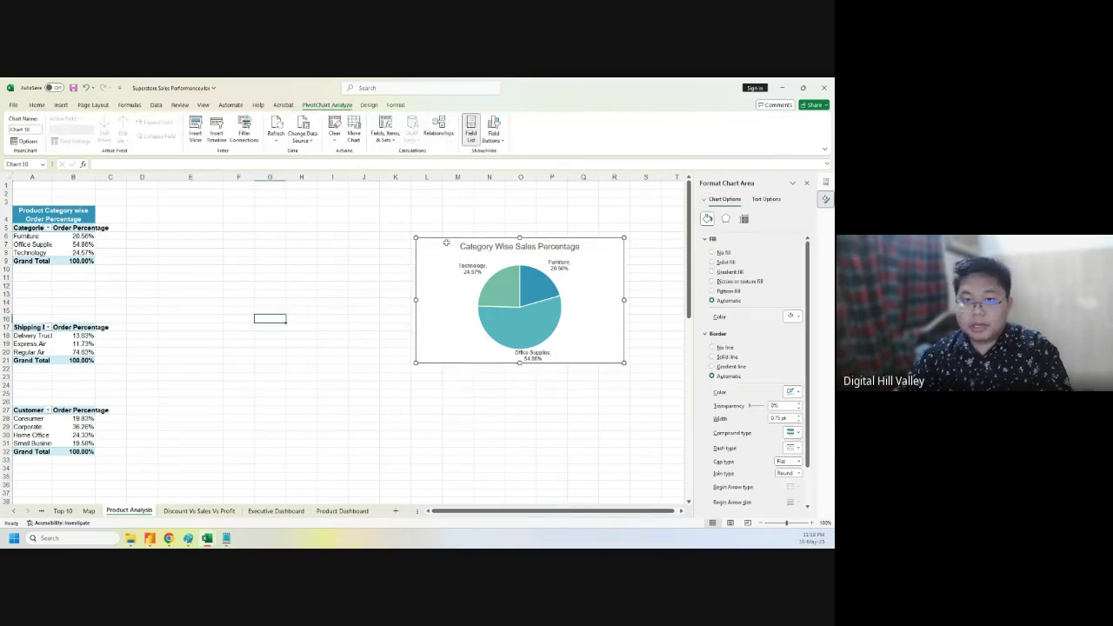
key(Escape)
- On the Product Dashboard sheet, delete the Customer Segmentation Wise Order Percentage chart
click(340, 511)
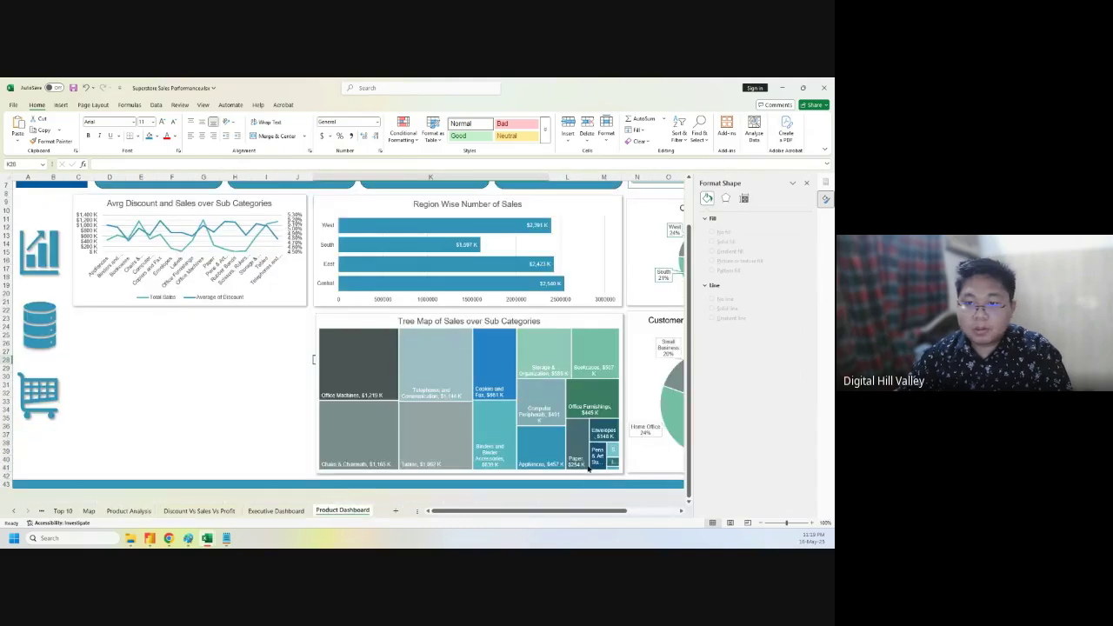
drag(516, 511, 564, 510)
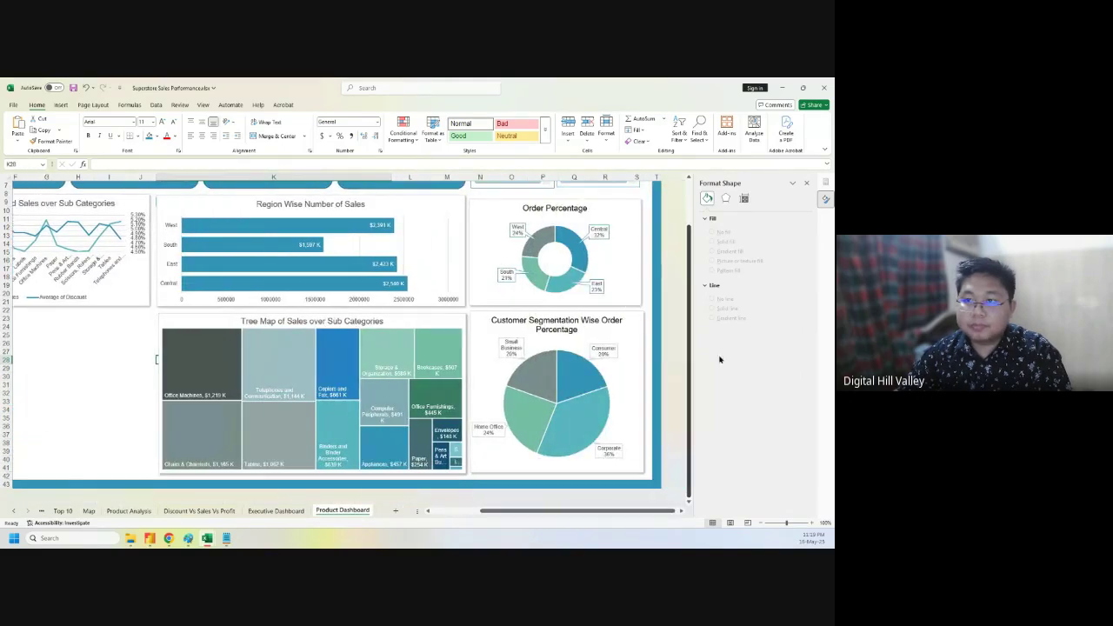
click(806, 182)
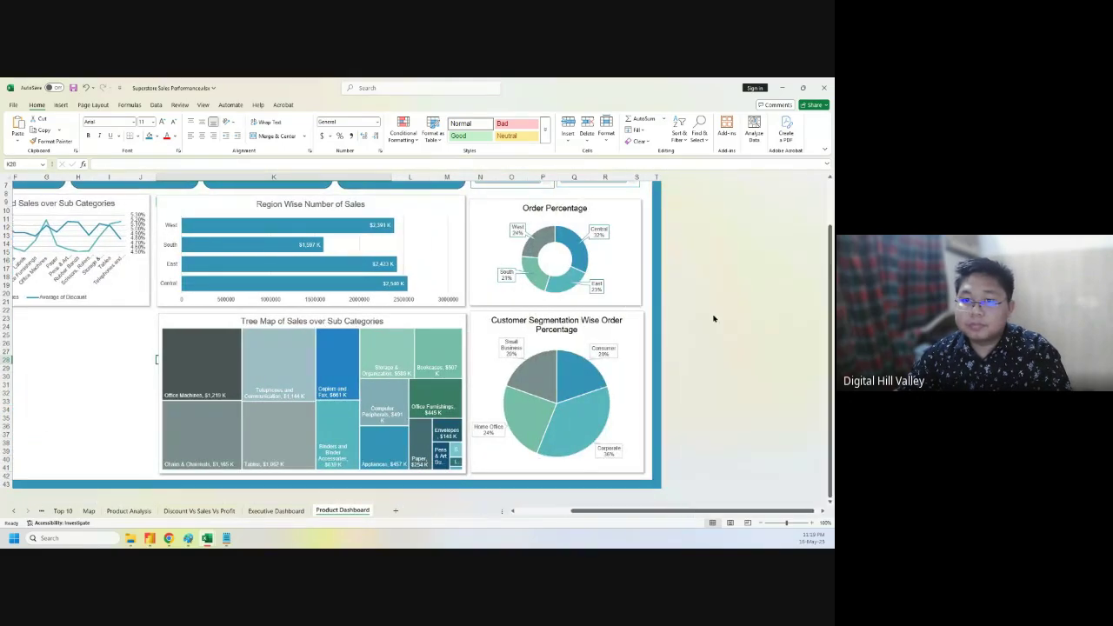
click(541, 315)
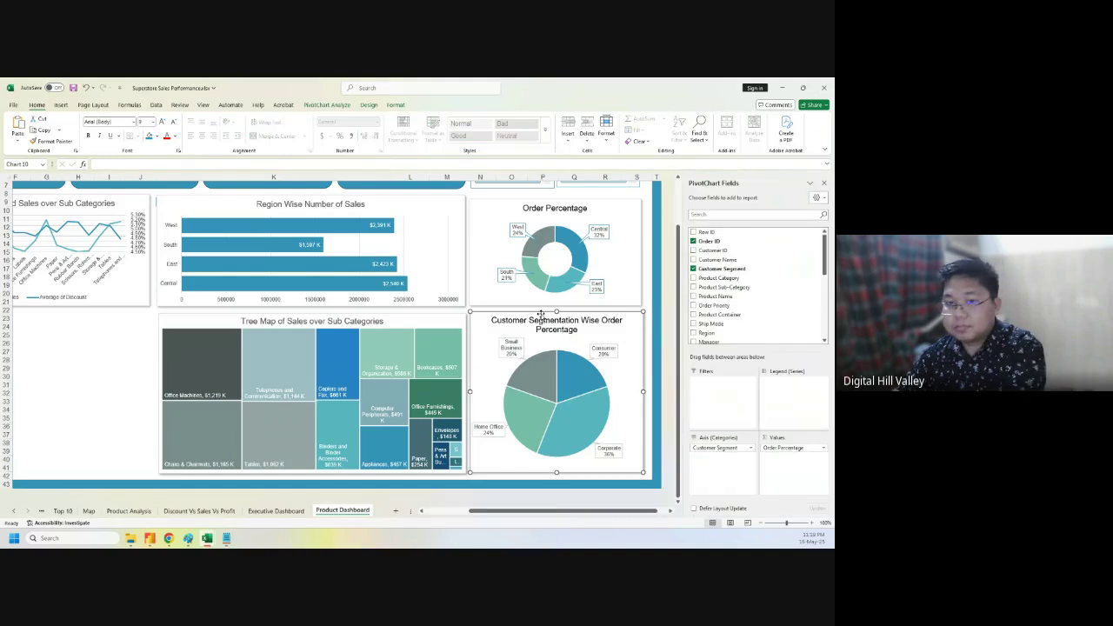
key(Delete)
- Paste the Category Wise Sales Percentage pie and position it beside the treemap
click(530, 346)
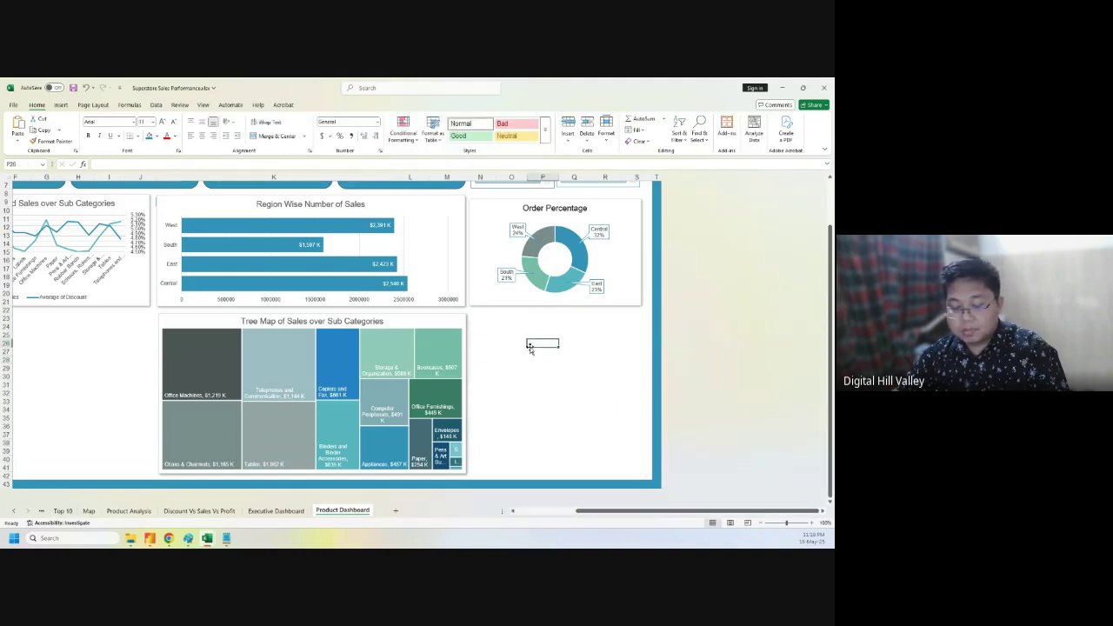
text(v)
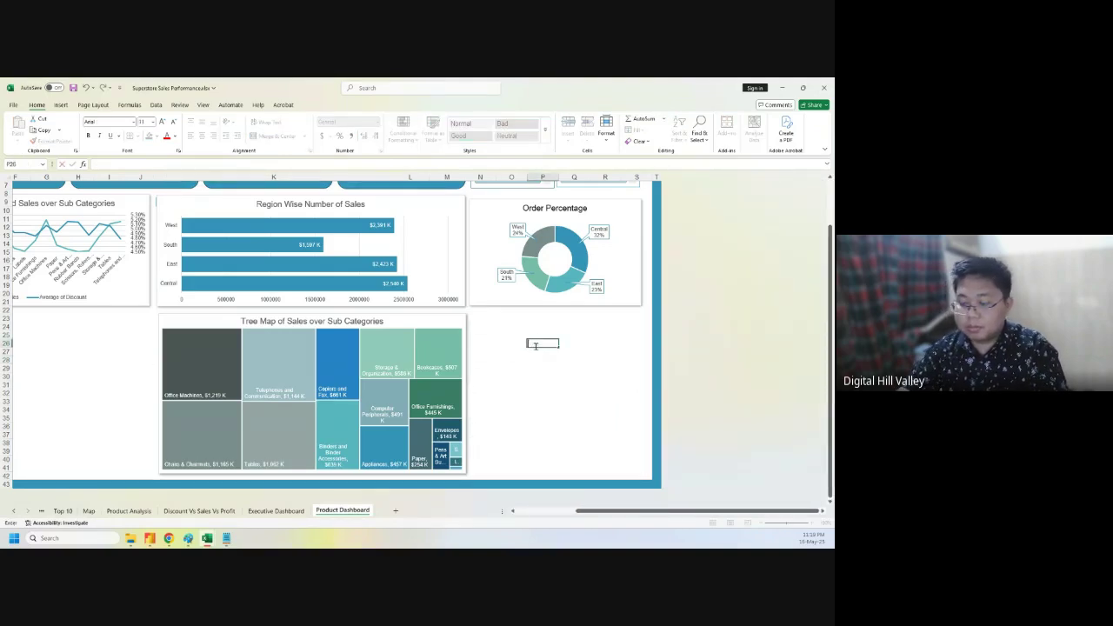
click(546, 391)
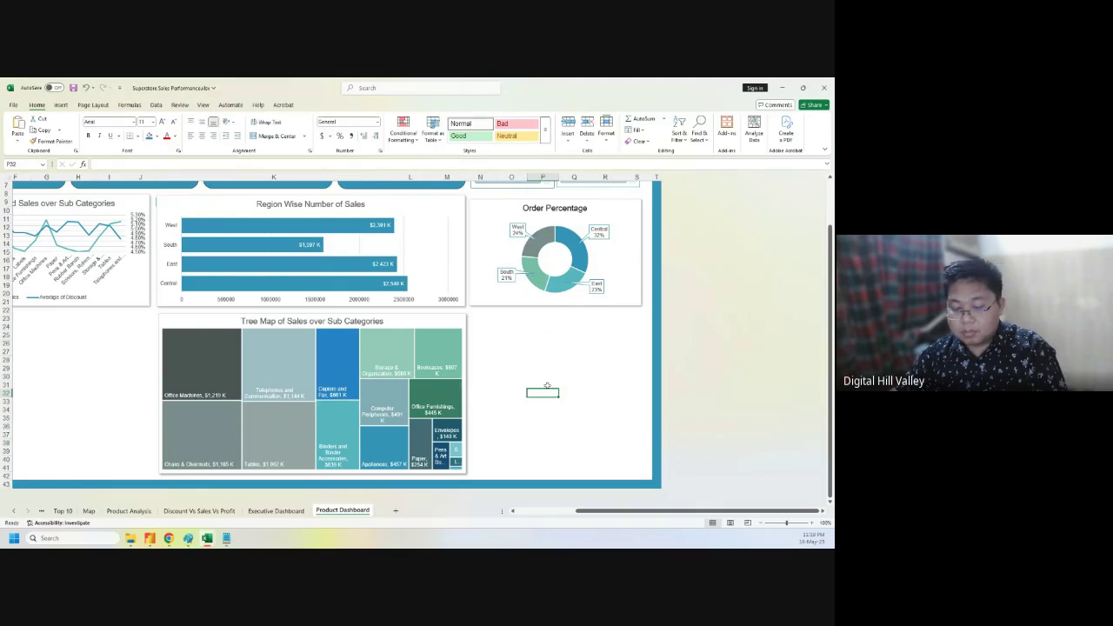
key(ctrl+v)
drag(568, 390, 511, 318)
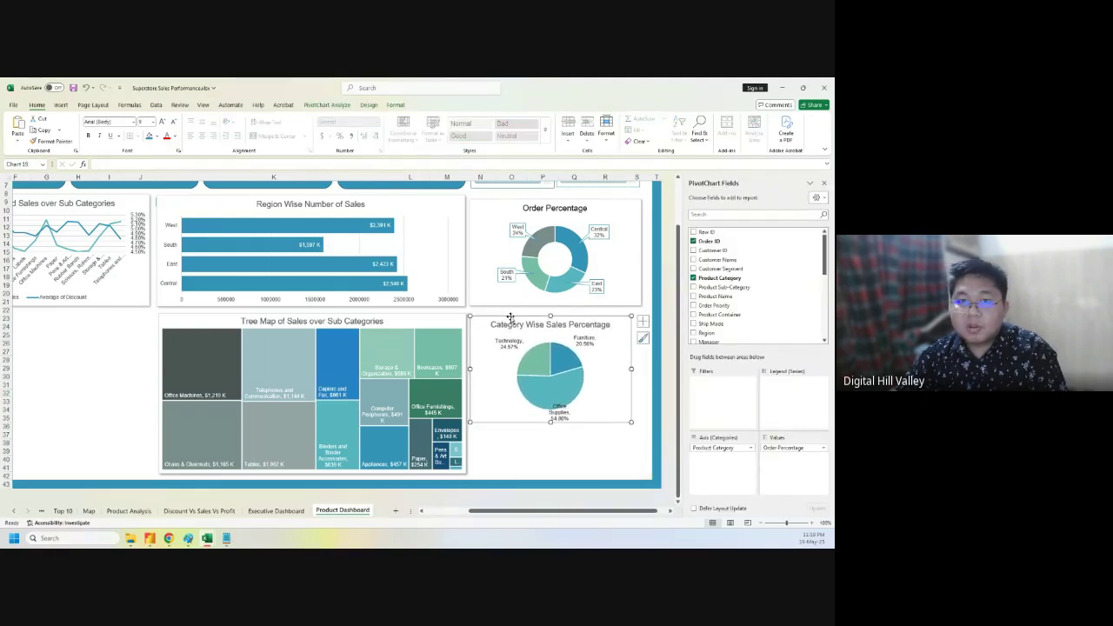
- Preview the chart's Shape Effects shadow options on the Format tab without applying any
click(396, 105)
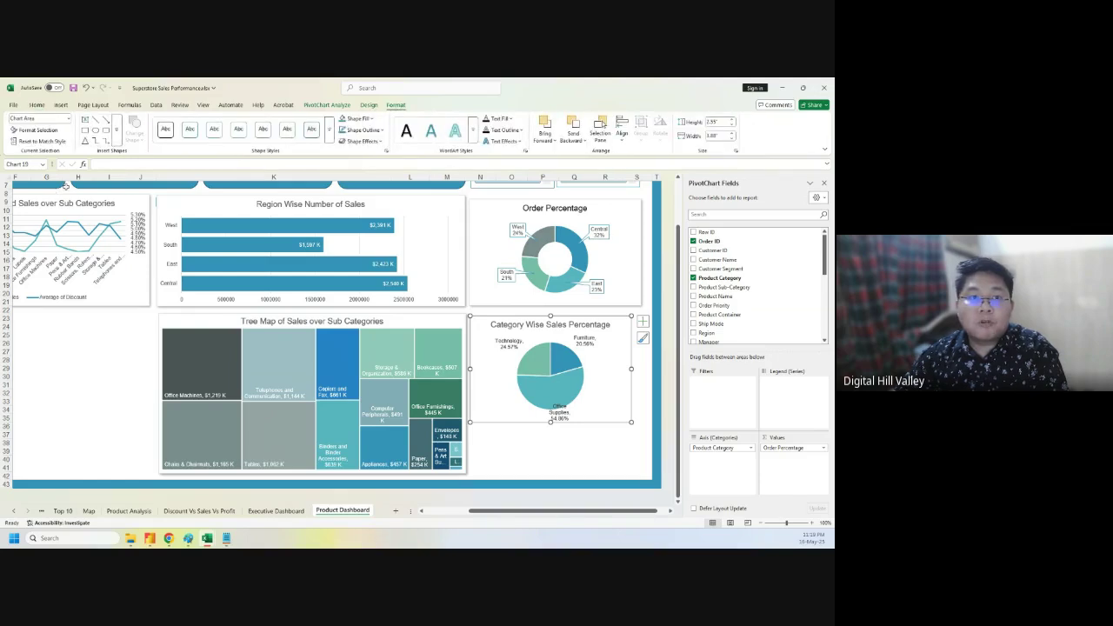
click(362, 141)
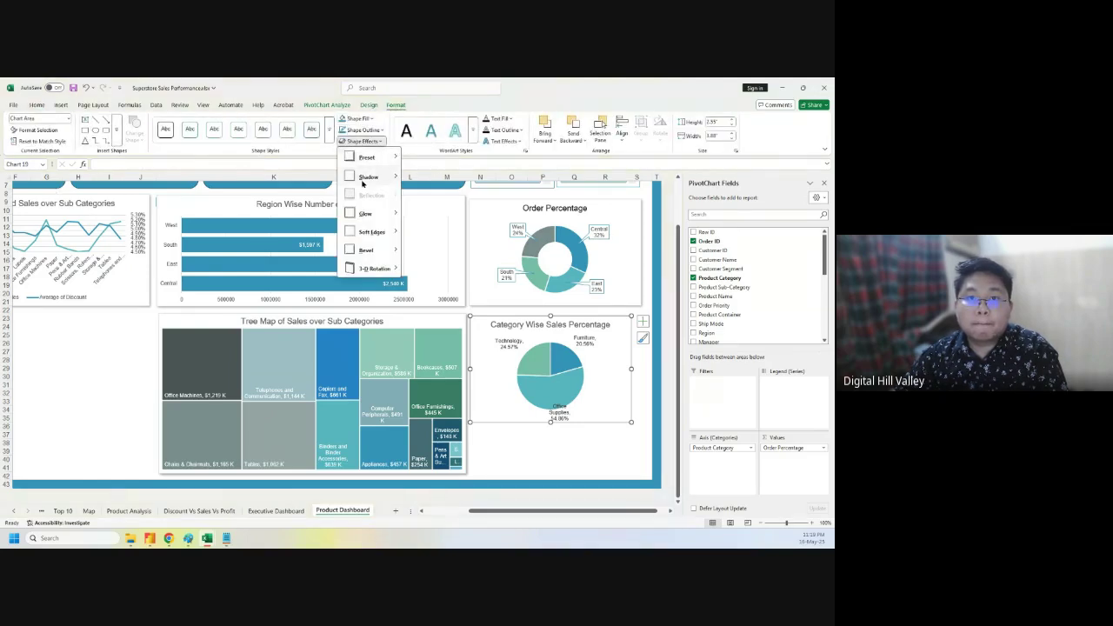
mouse_move(362, 187)
key(Escape)
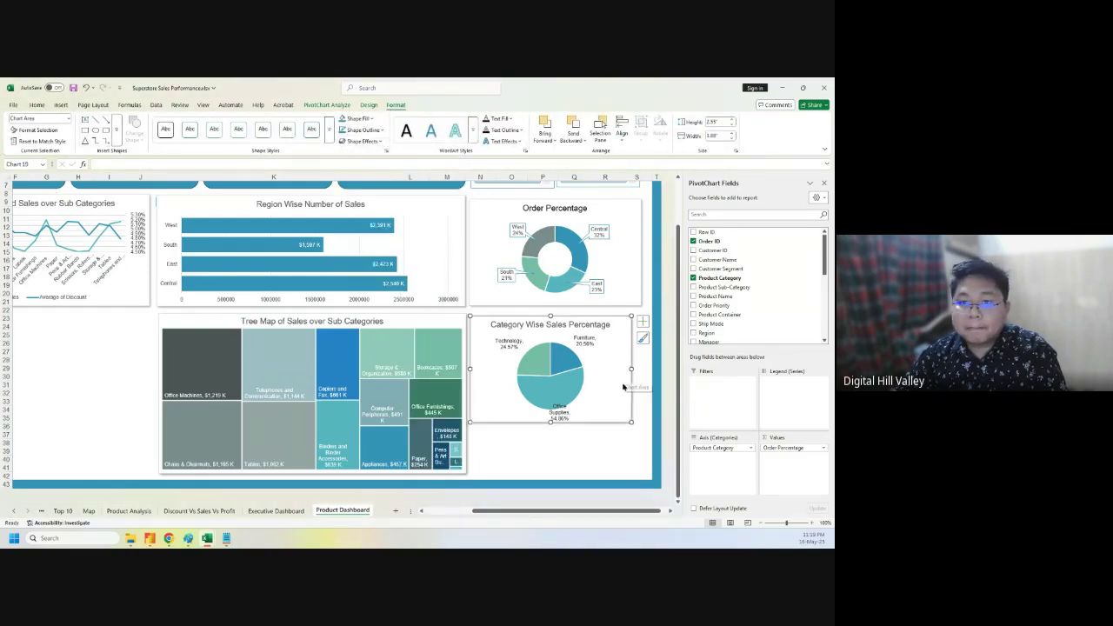
- Widen the pie chart and stretch it down to match the treemap's height
drag(631, 371, 641, 370)
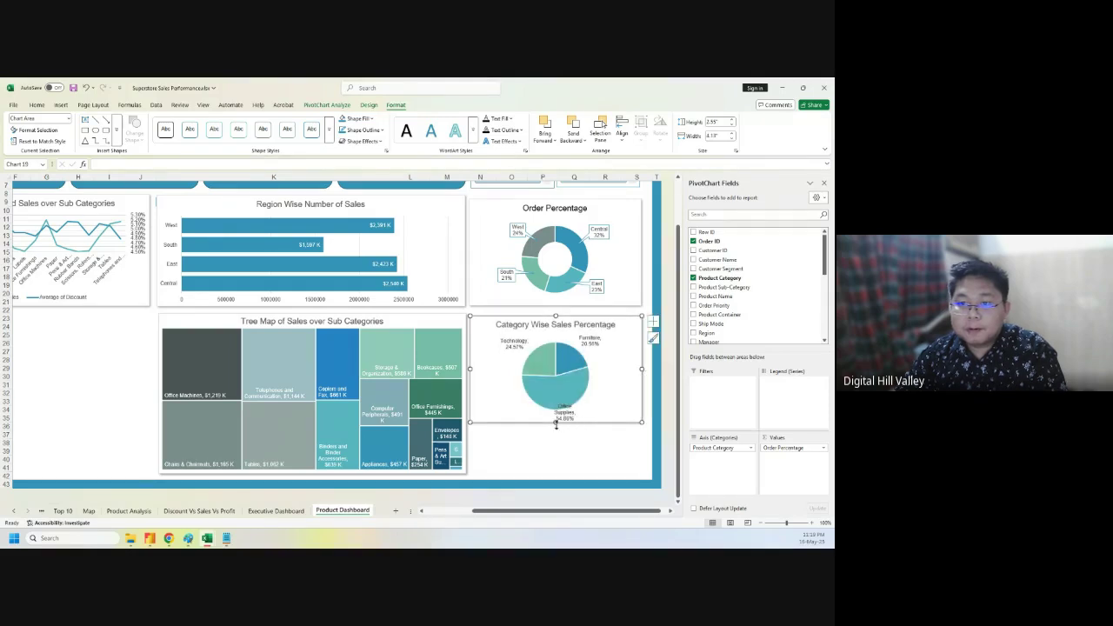
drag(554, 422, 553, 474)
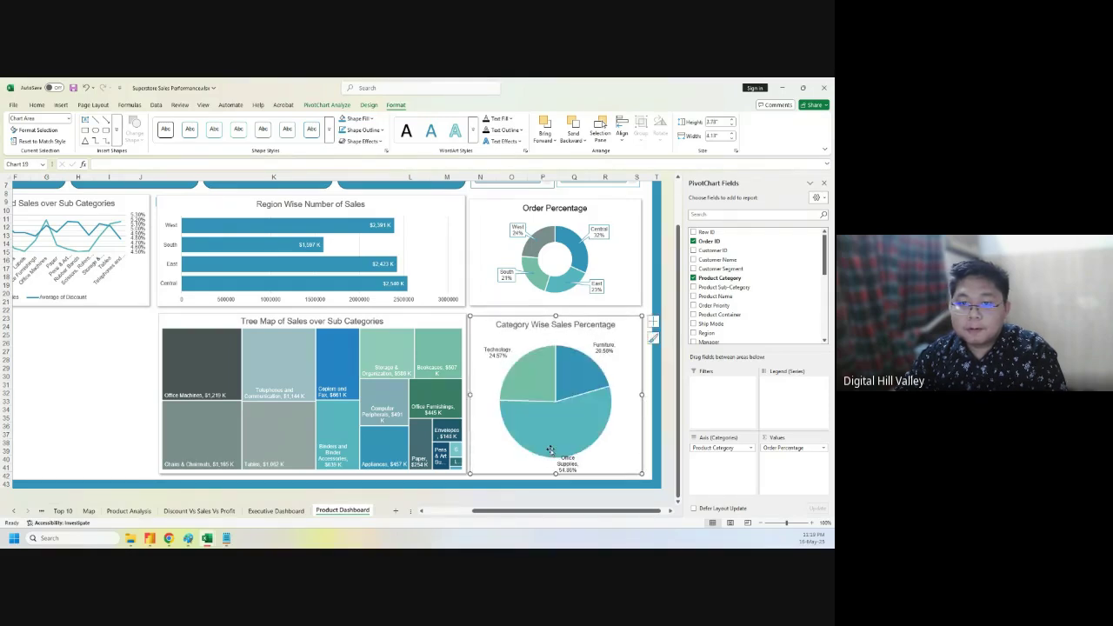
drag(553, 316, 552, 315)
click(54, 367)
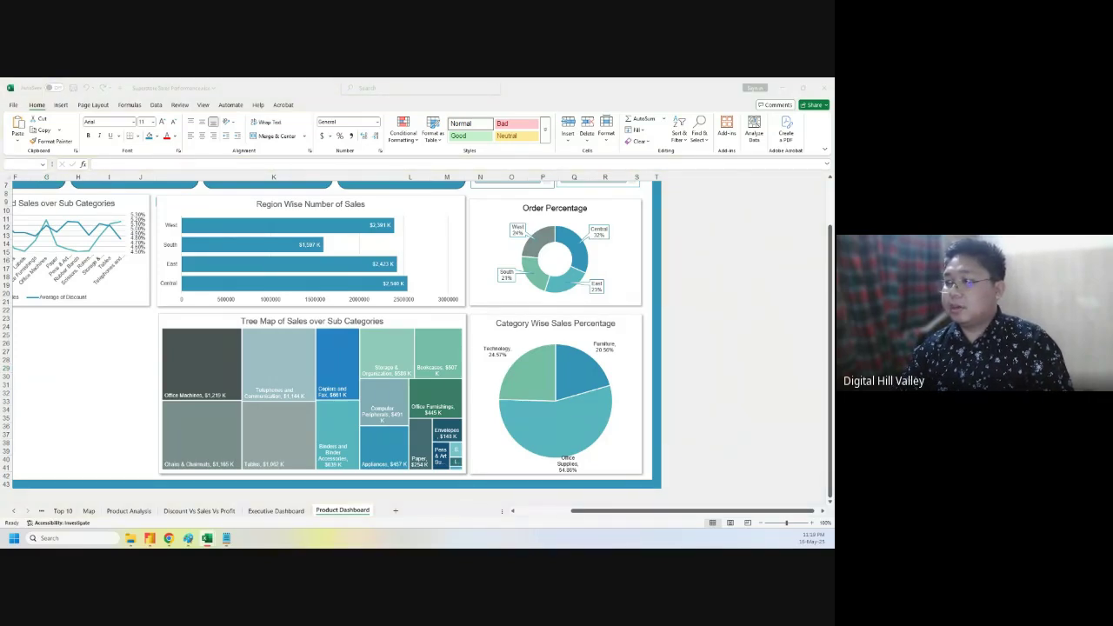
- Delete the Order Percentage donut chart from the top of the Product Dashboard
click(715, 305)
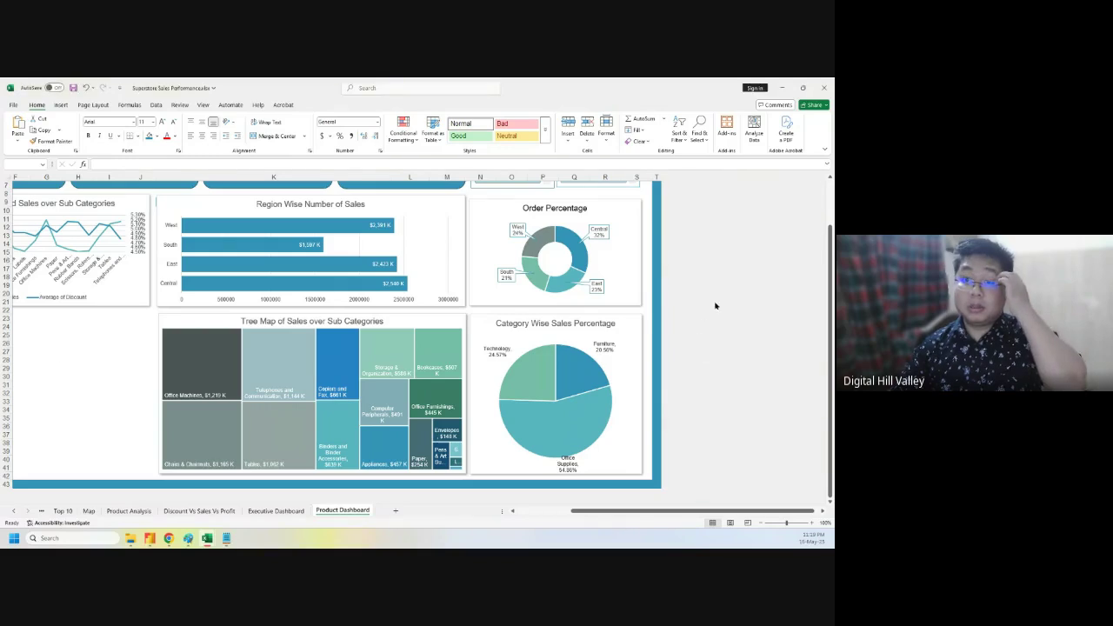
scroll(726, 288, up, 2)
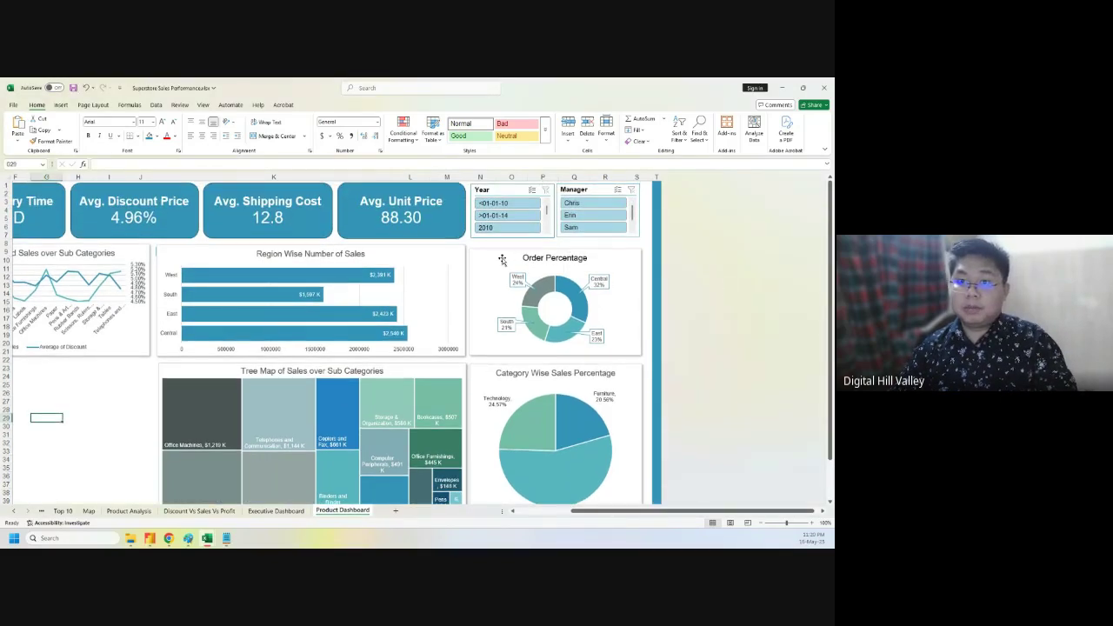
click(501, 259)
key(Delete)
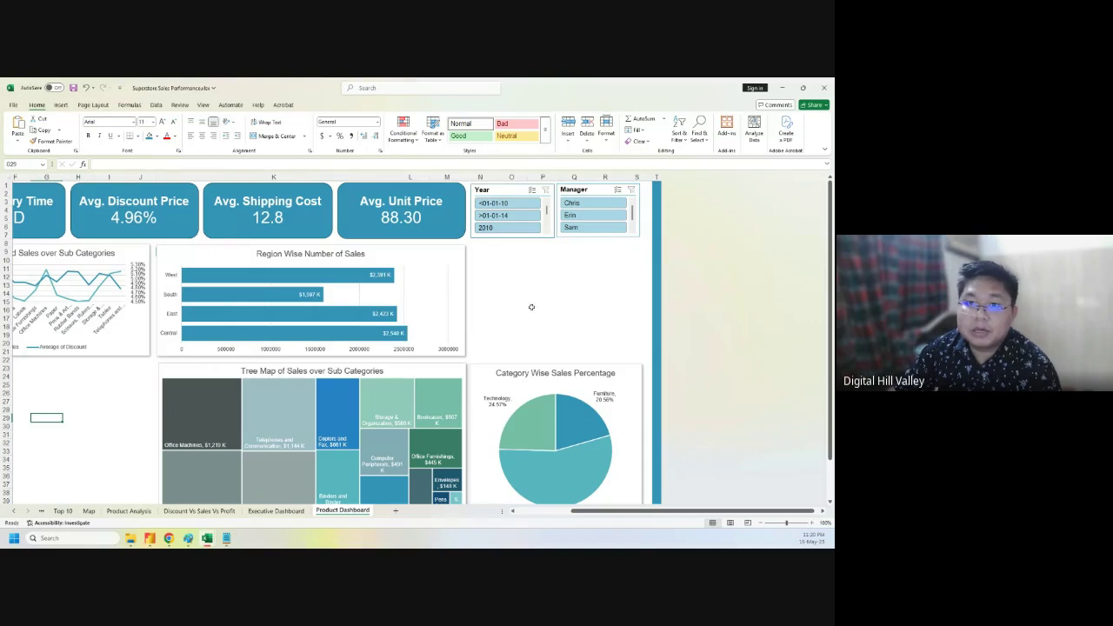
click(511, 193)
- Enable 'Hide items with no data' in the Year slicer's Slicer Settings
right_click(511, 193)
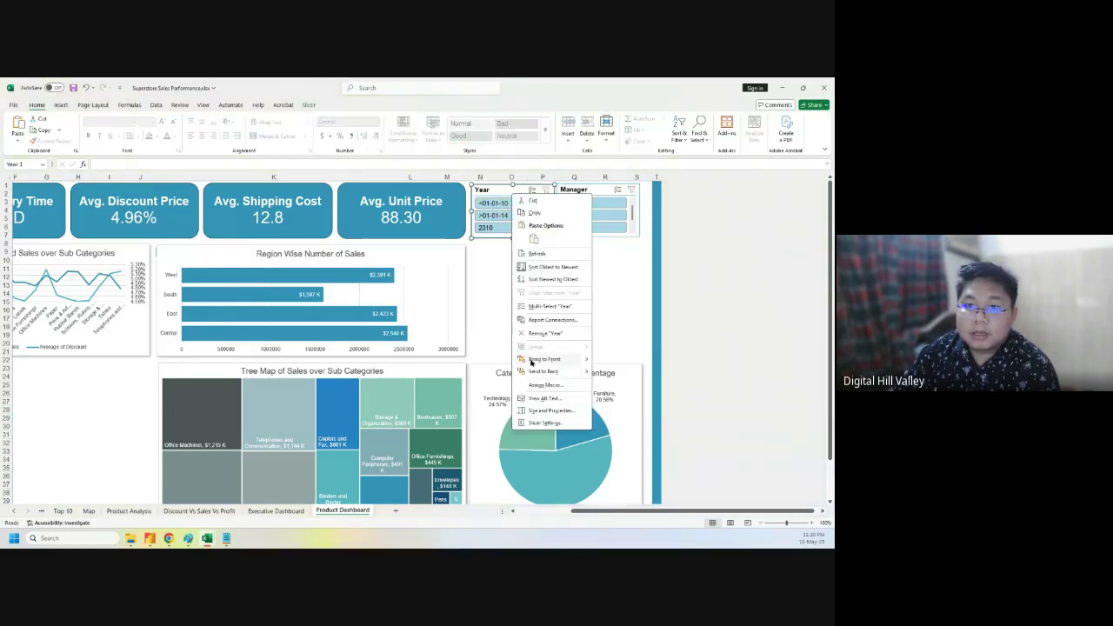
click(544, 424)
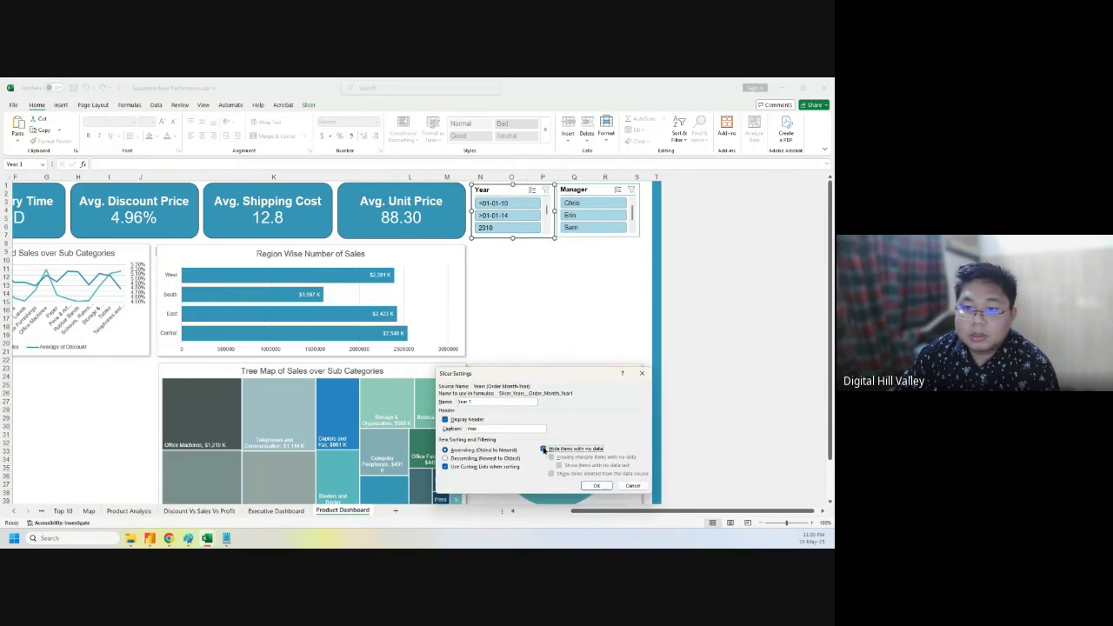
click(544, 449)
click(543, 450)
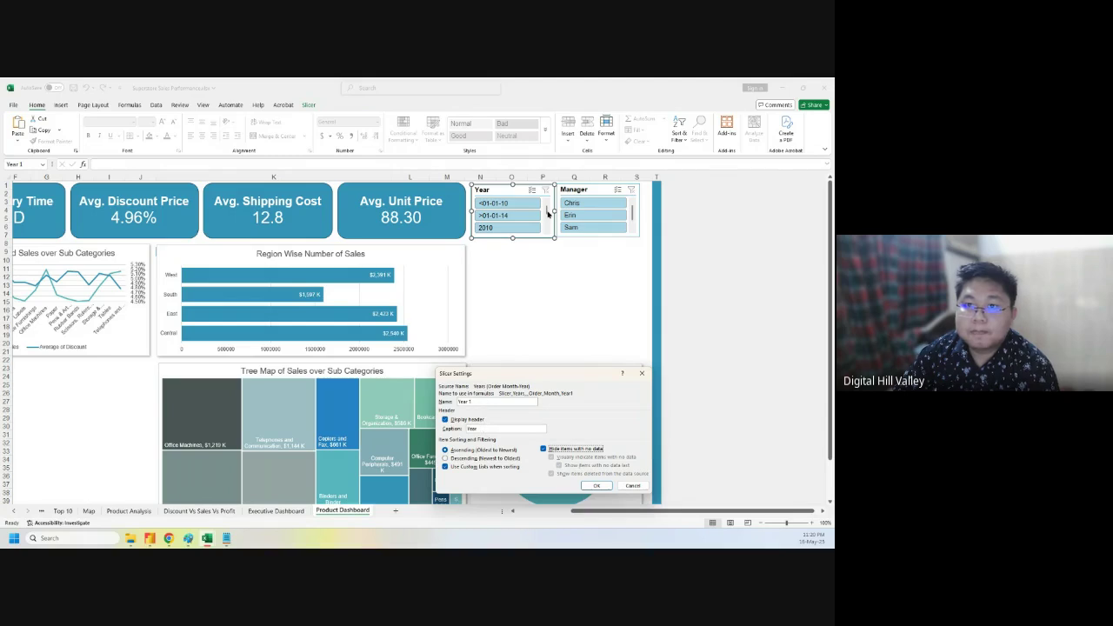
click(596, 485)
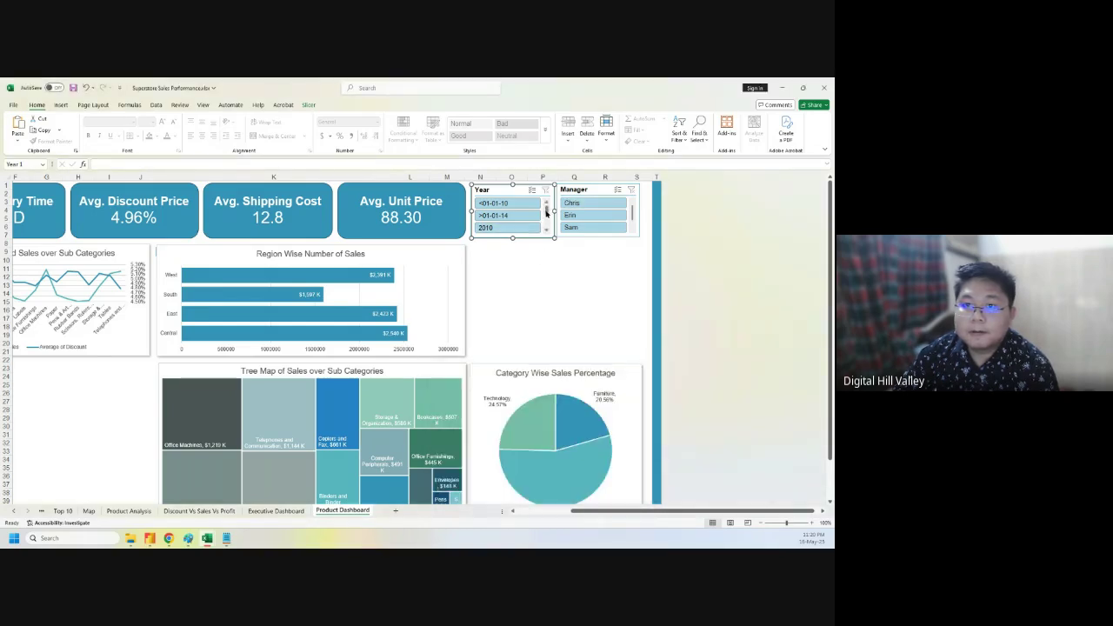
mouse_move(546, 203)
mouse_down()
mouse_move(546, 225)
mouse_move(547, 206)
mouse_up()
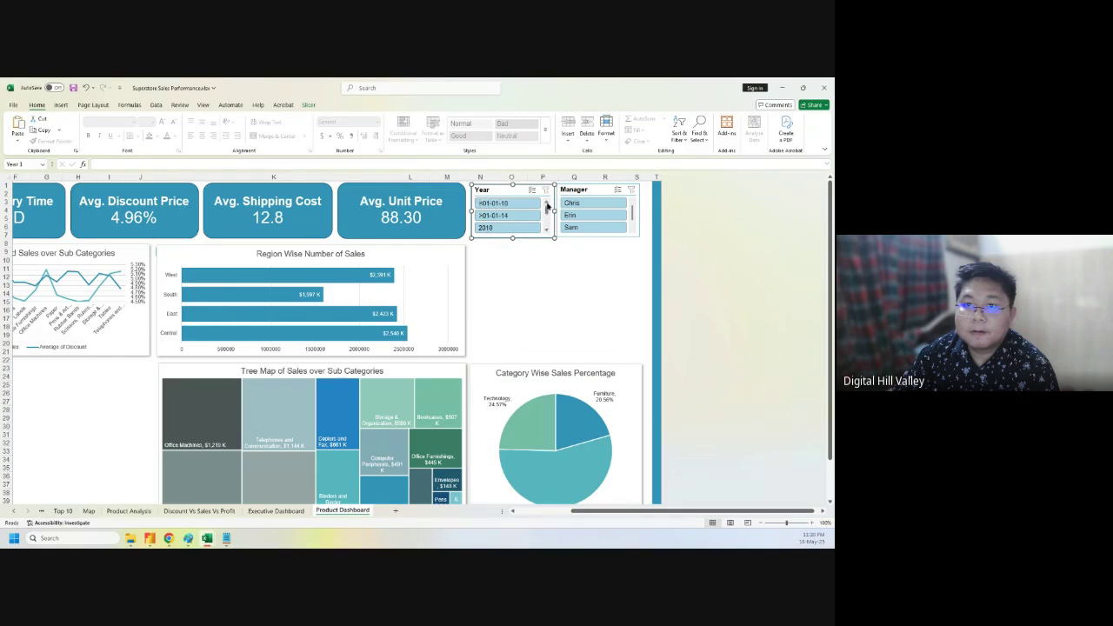
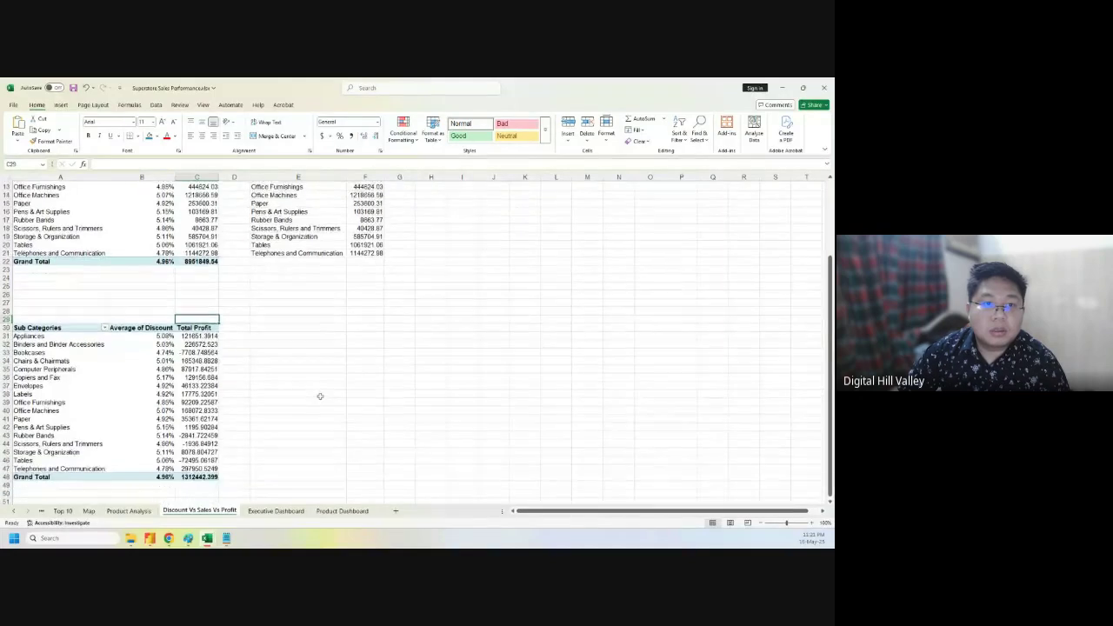
- Copy the Total Profit values (C30:C47) into G4 and widen column G
scroll(319, 393, up, 3)
scroll(320, 397, down, 1)
scroll(320, 396, down, 2)
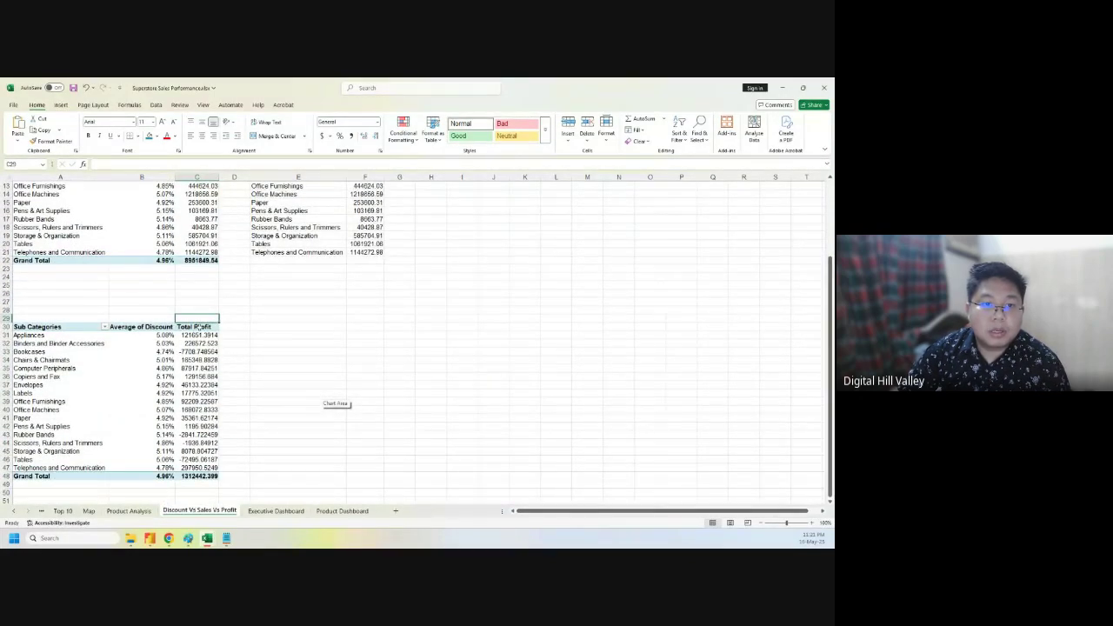
drag(198, 326, 223, 470)
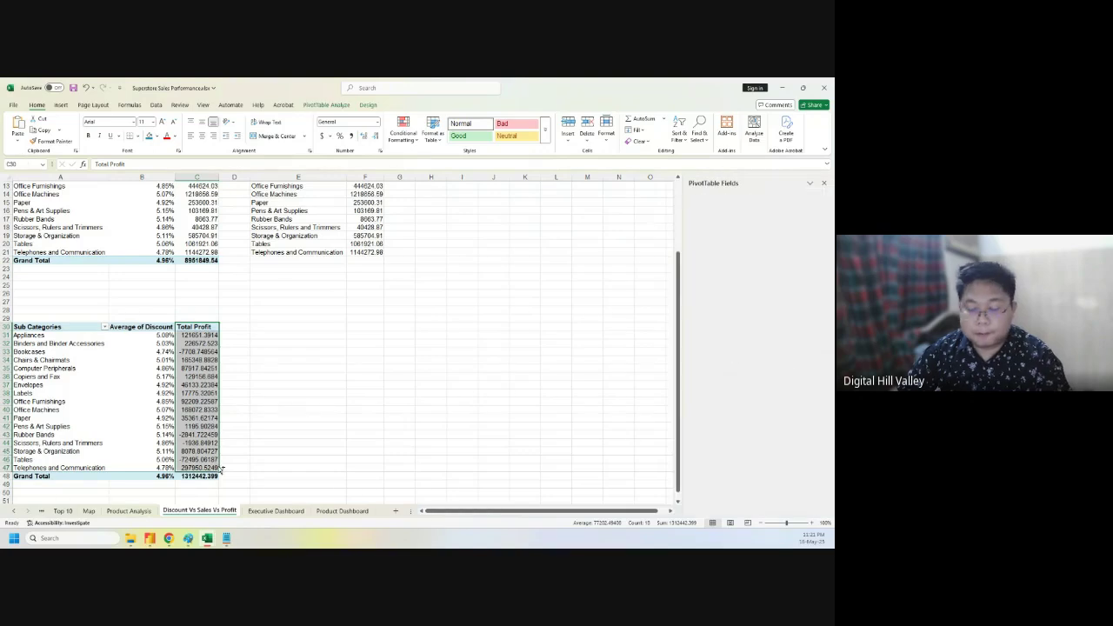
key(ctrl+c)
scroll(475, 390, up, 4)
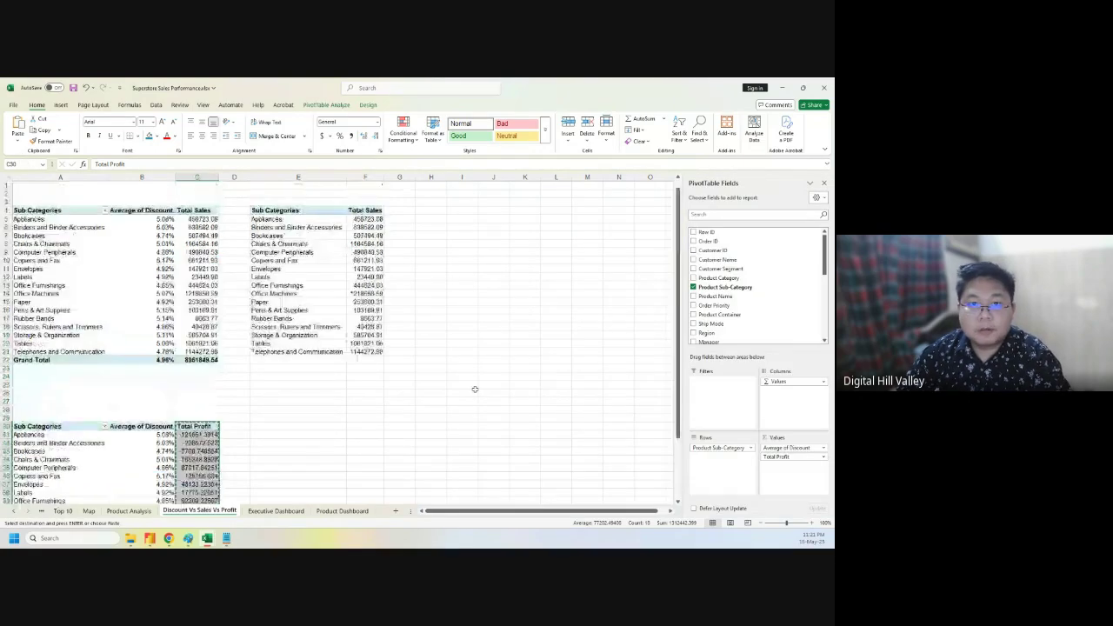
click(406, 210)
key(ctrl+v)
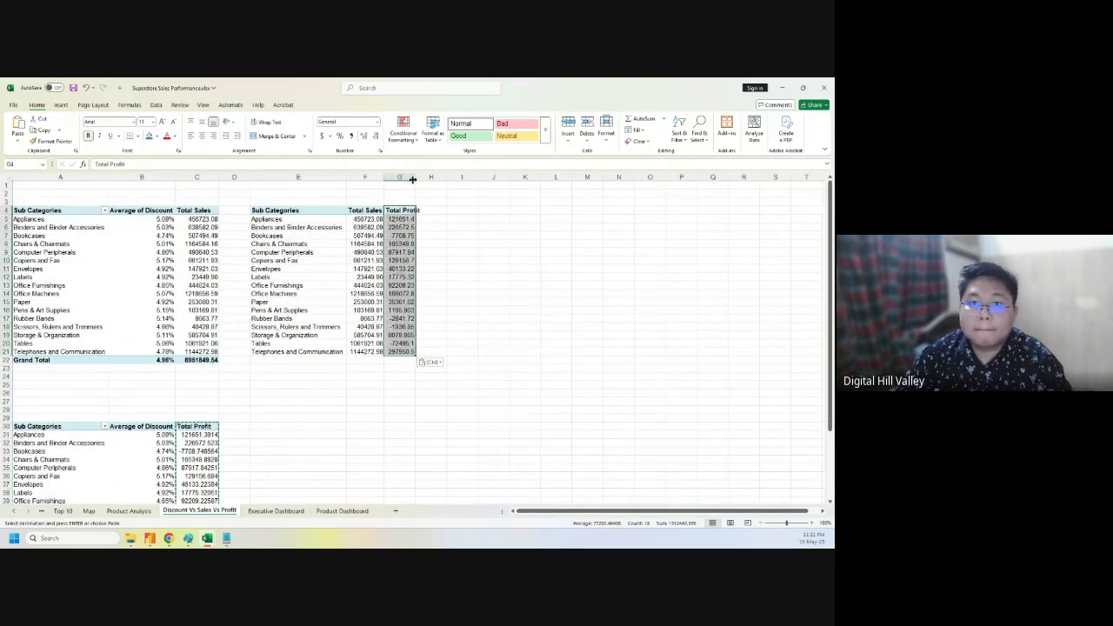
drag(412, 179, 440, 179)
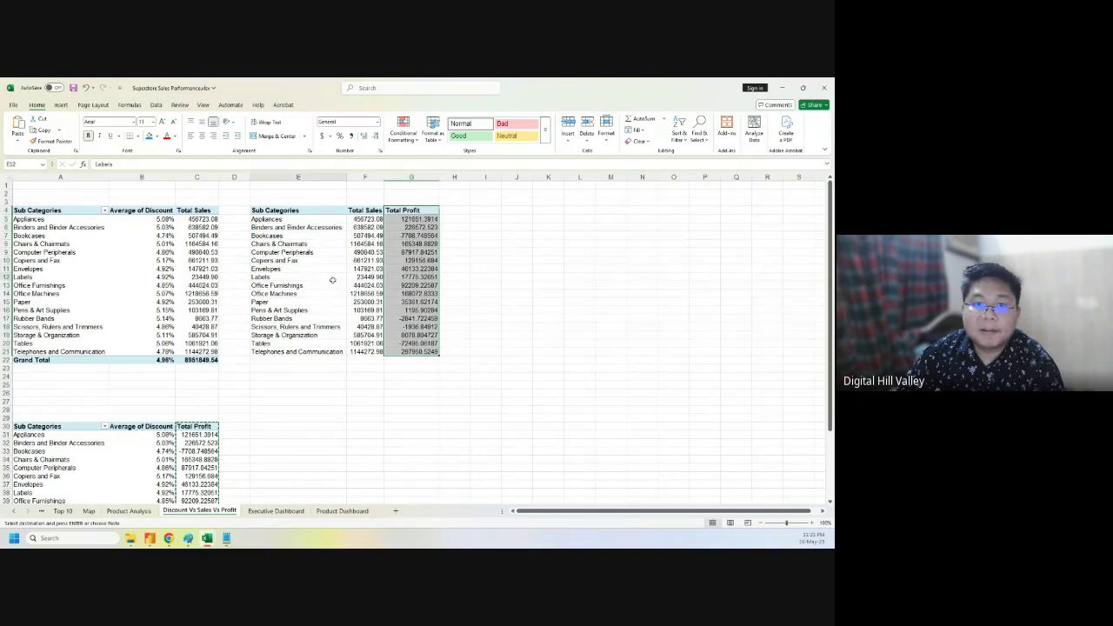
- Select the Sub Categories, Total Sales and Total Profit table E4:G21 for charting
click(295, 277)
drag(285, 210, 440, 356)
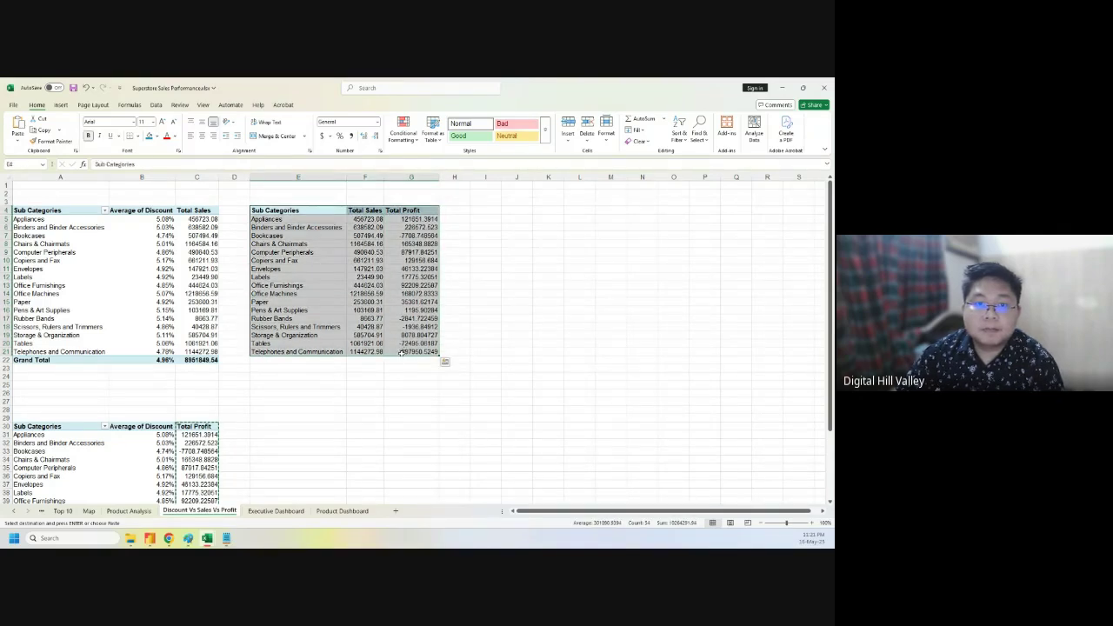
click(61, 105)
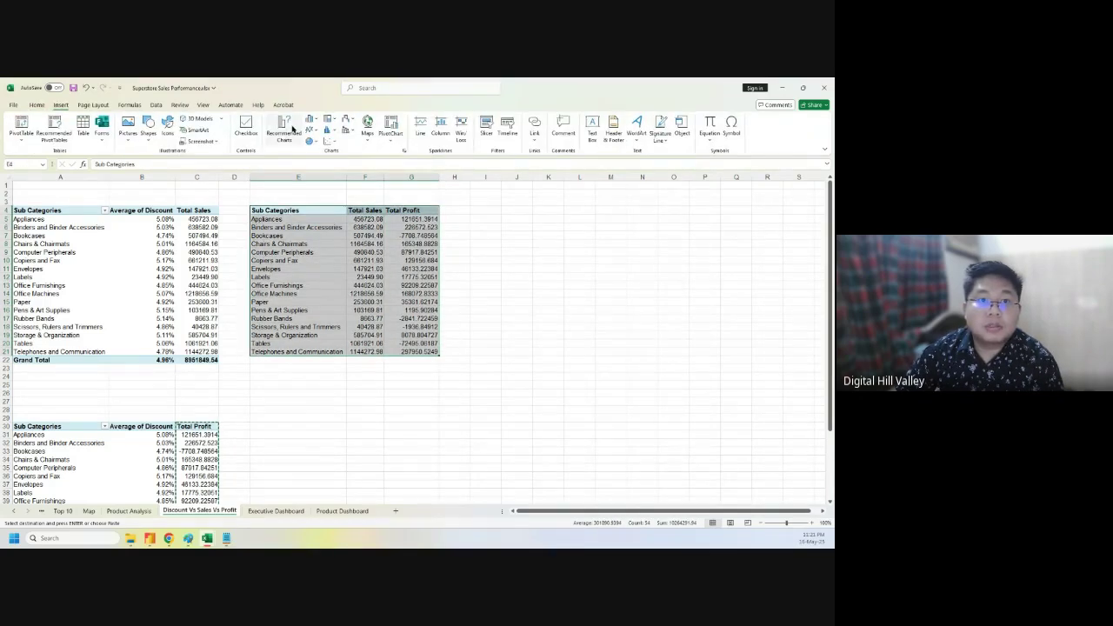
- Insert a combo chart with Total Sales and Total Profit as lines, sales on a secondary axis
click(286, 127)
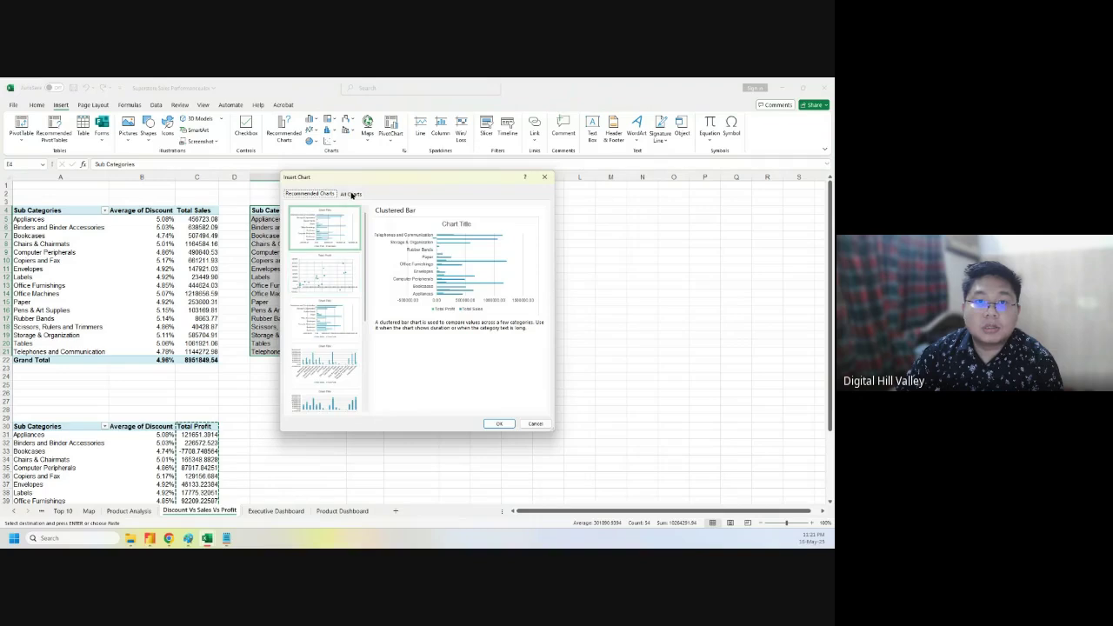
click(350, 193)
click(313, 241)
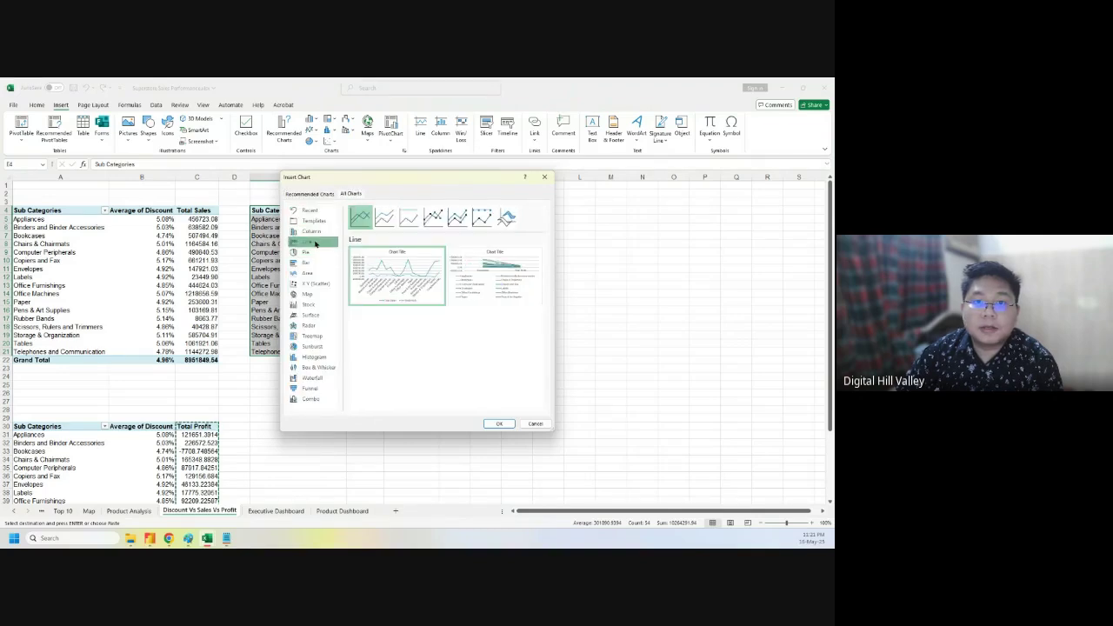
click(432, 219)
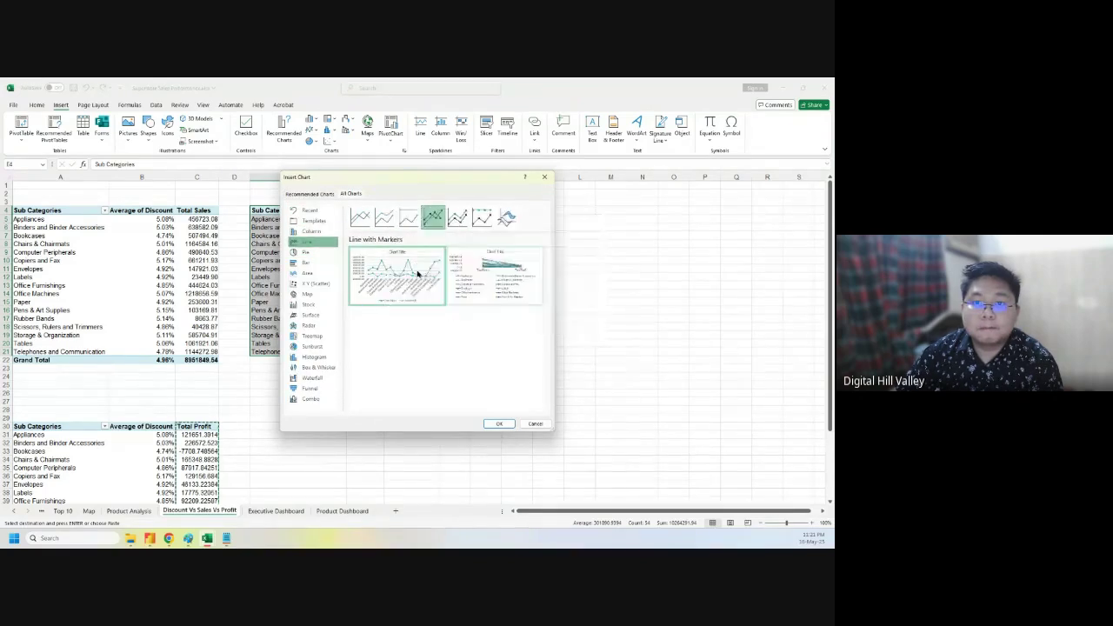
click(317, 399)
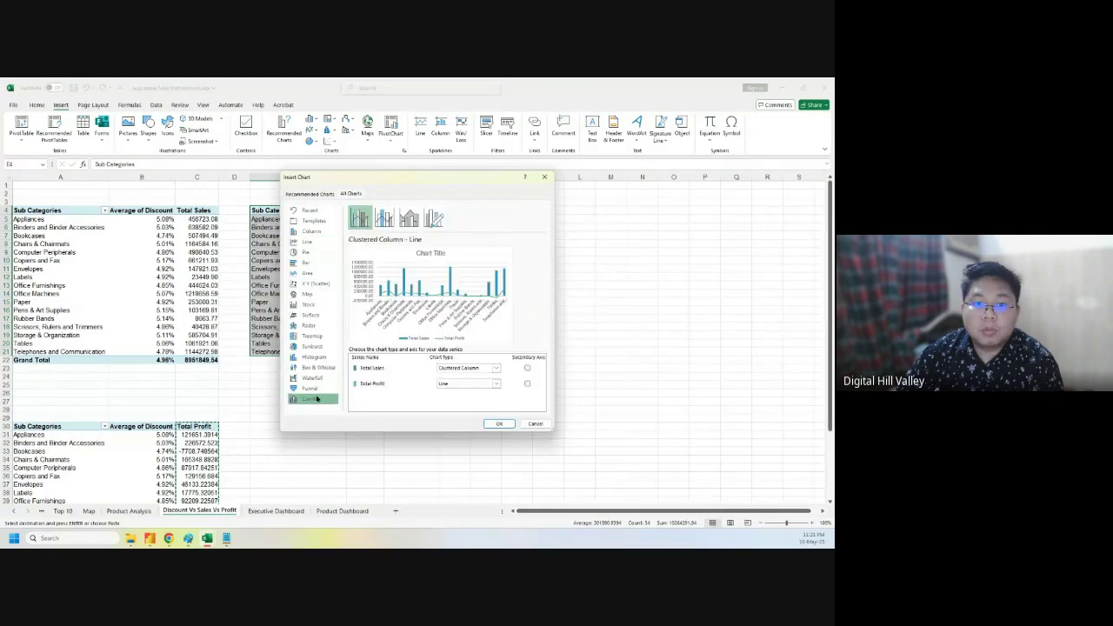
click(495, 369)
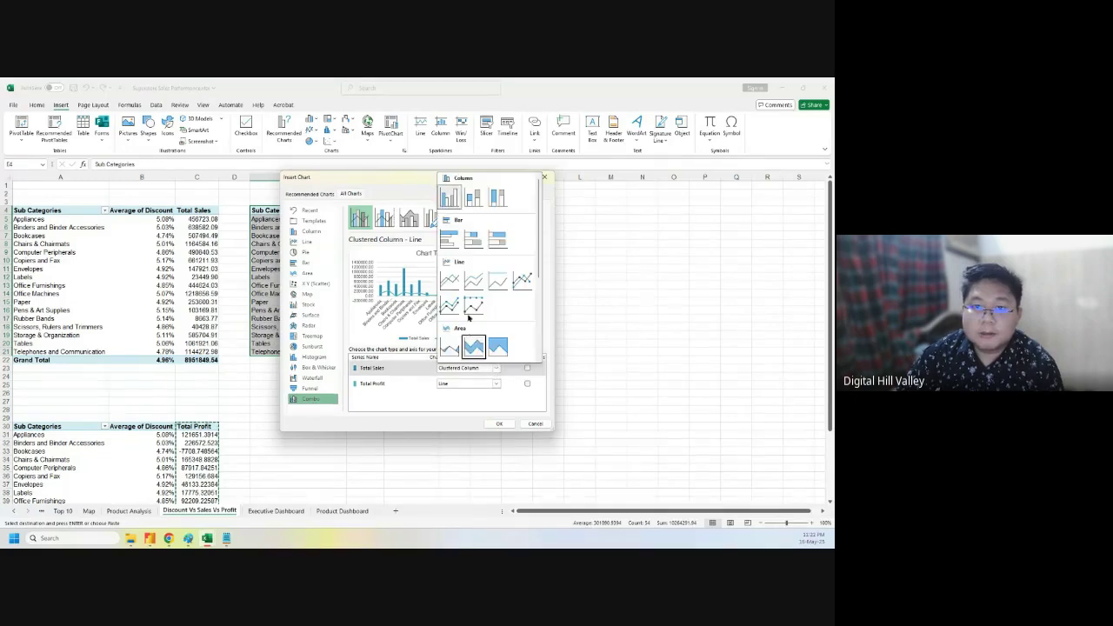
click(455, 279)
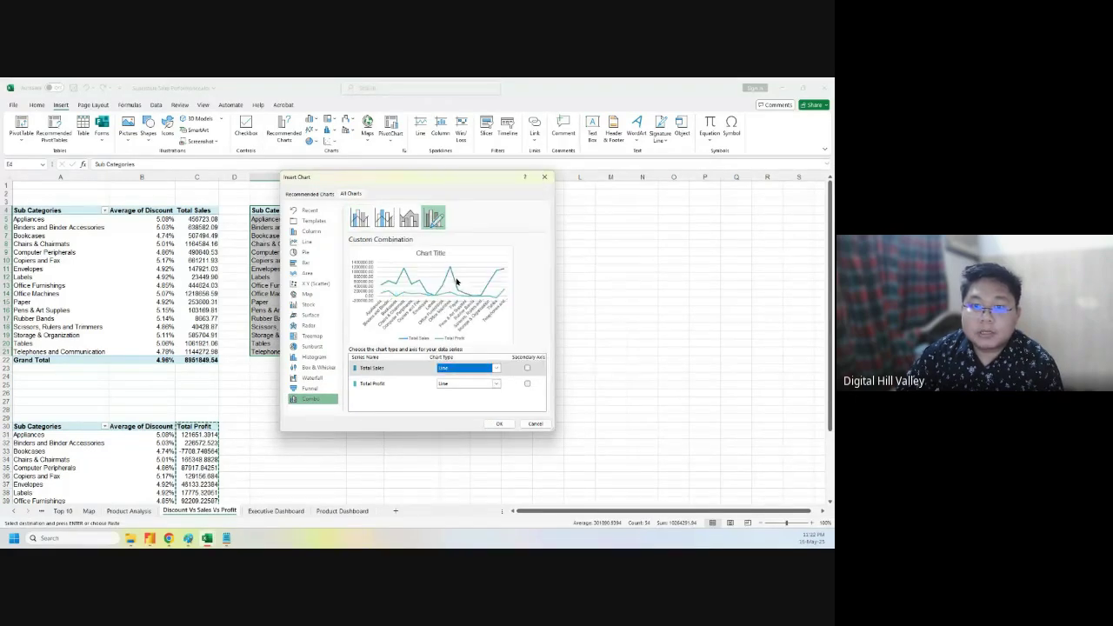
click(527, 368)
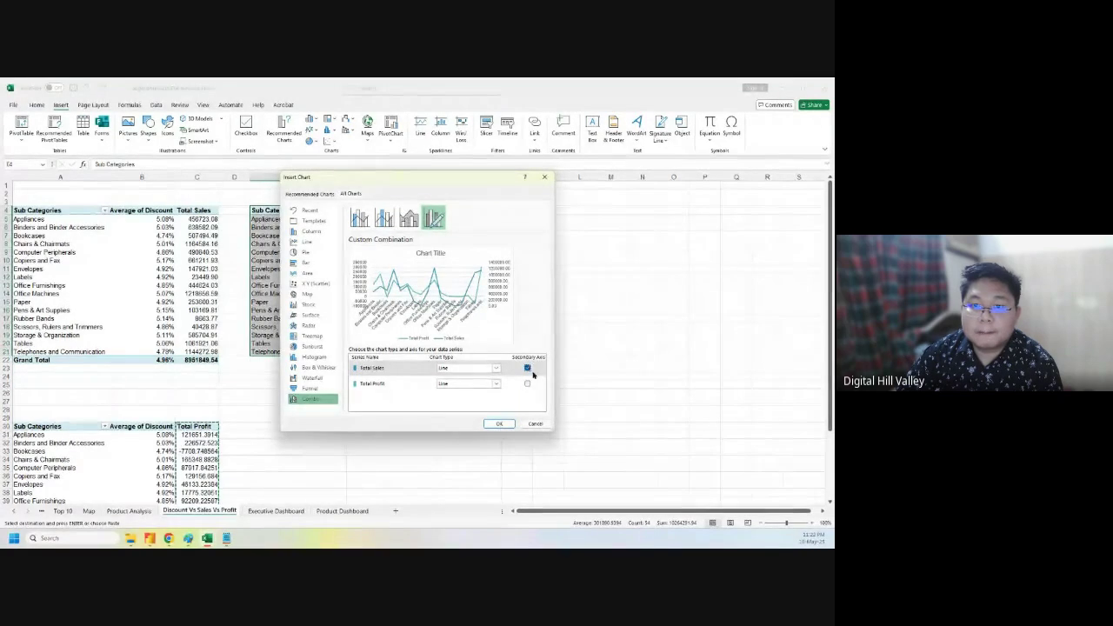
click(500, 423)
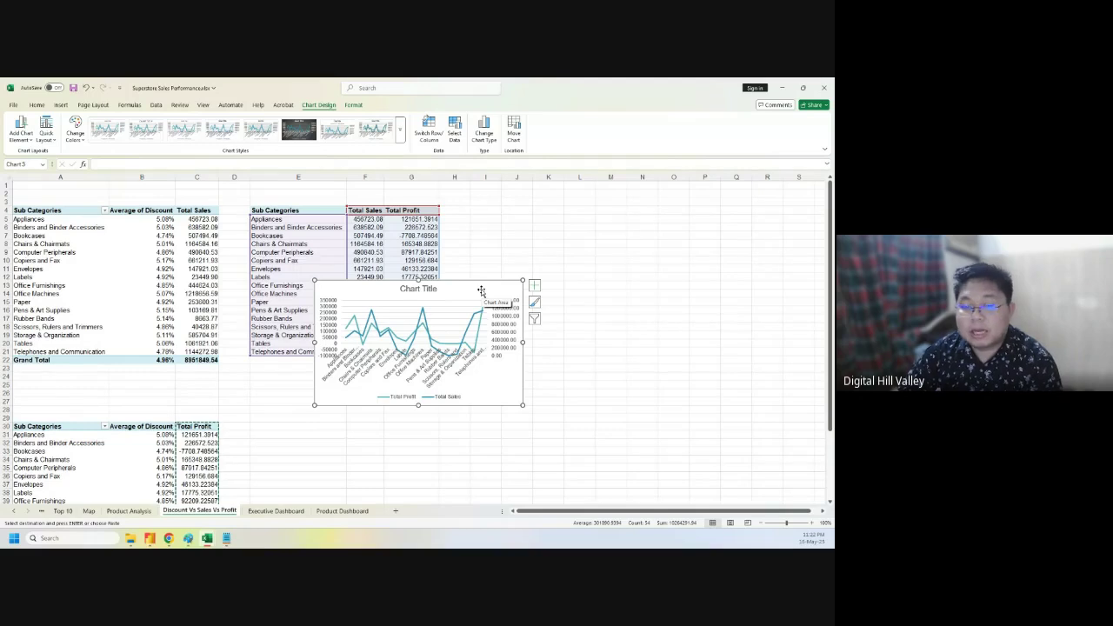
- Inspect the chart title and the right-hand Total Sales axis formatting
double_click(423, 287)
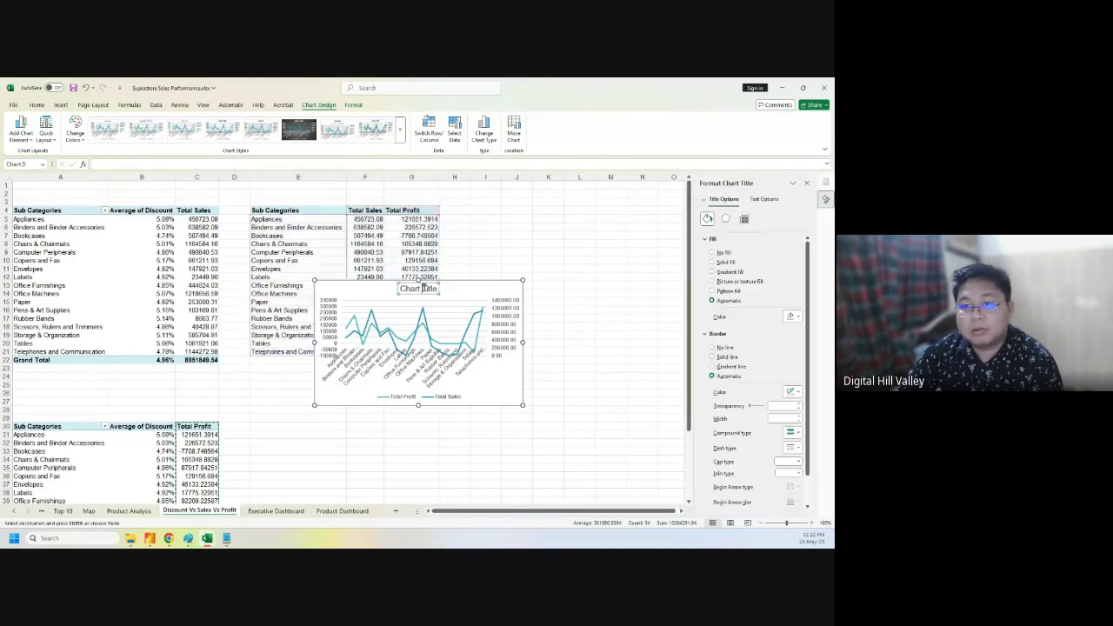
triple_click(425, 288)
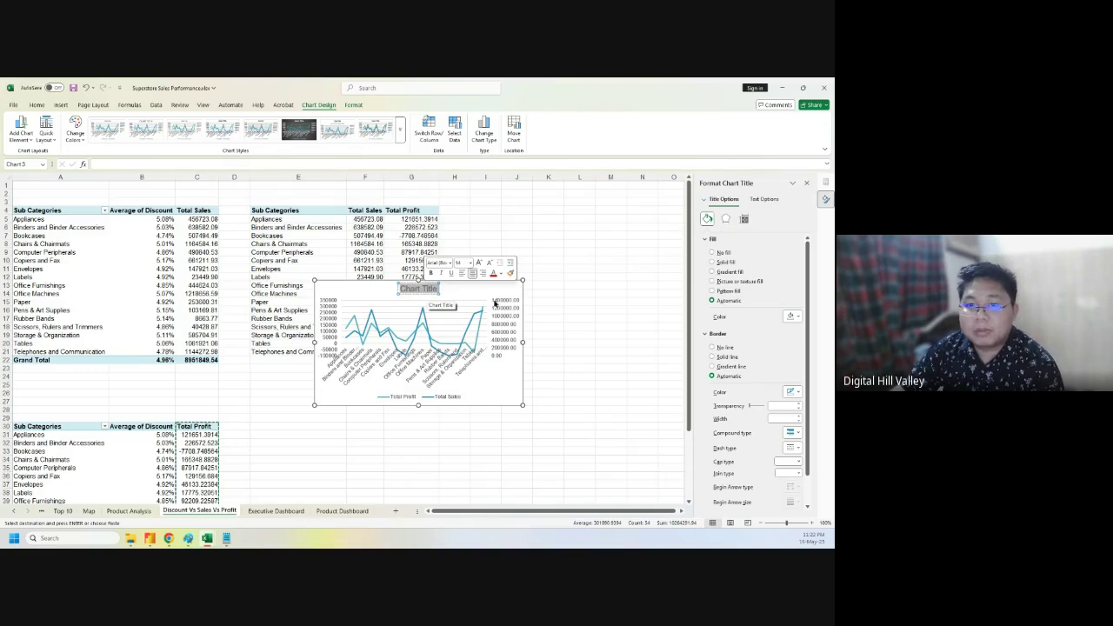
click(495, 303)
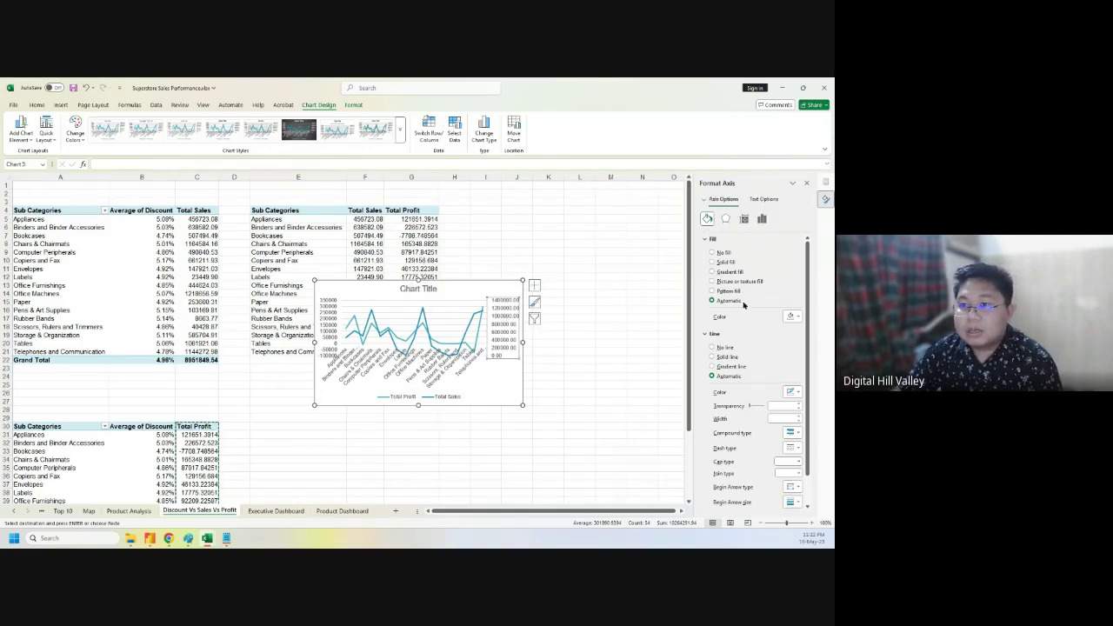
click(764, 199)
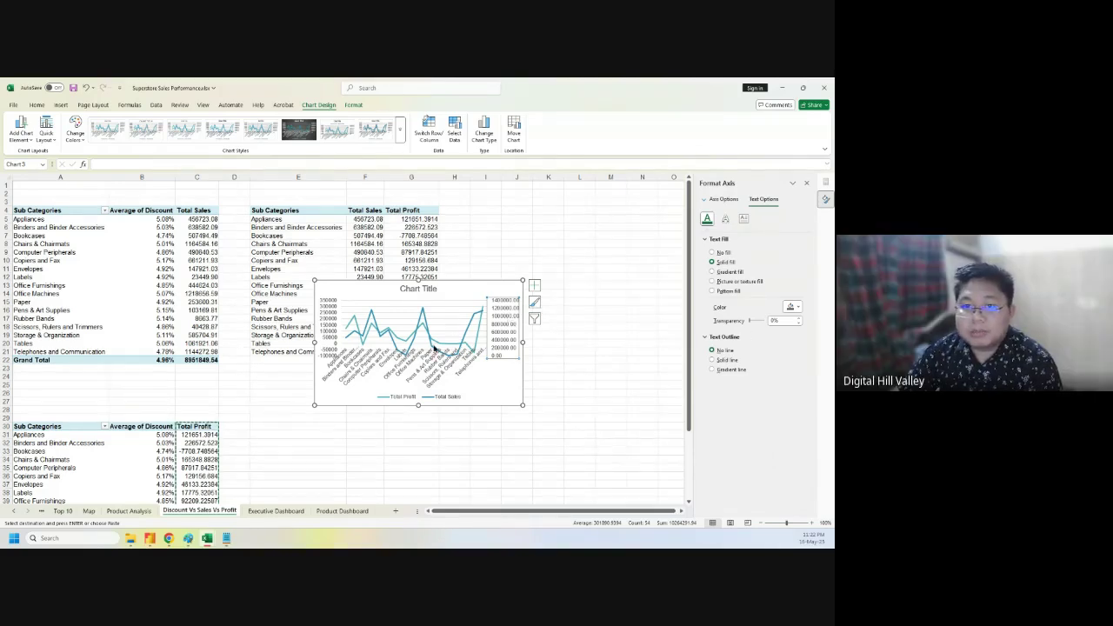
click(495, 285)
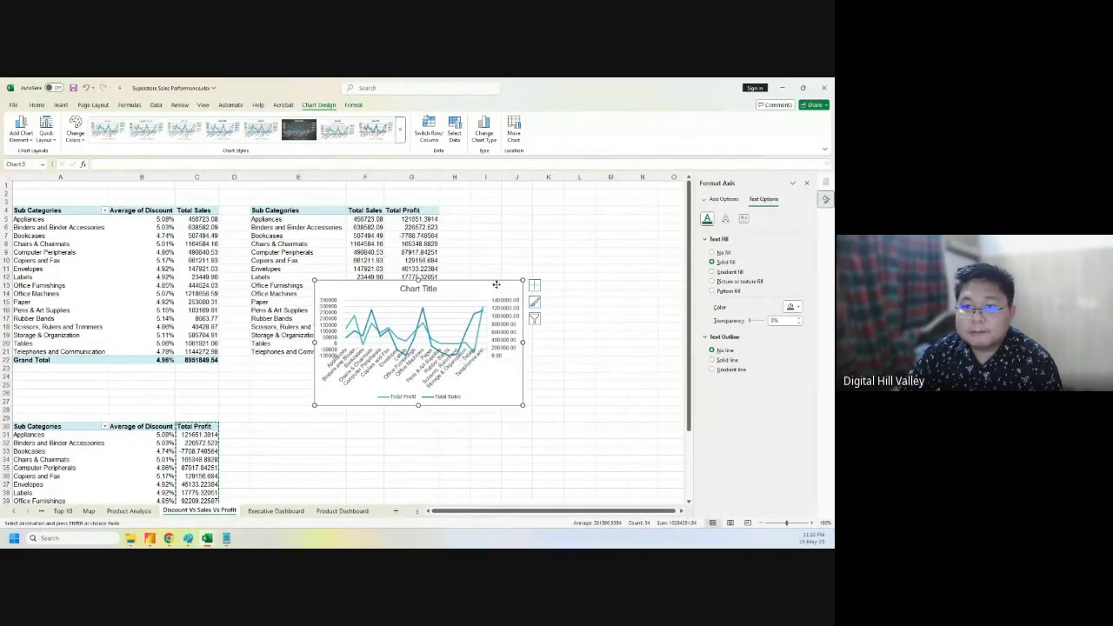
click(504, 311)
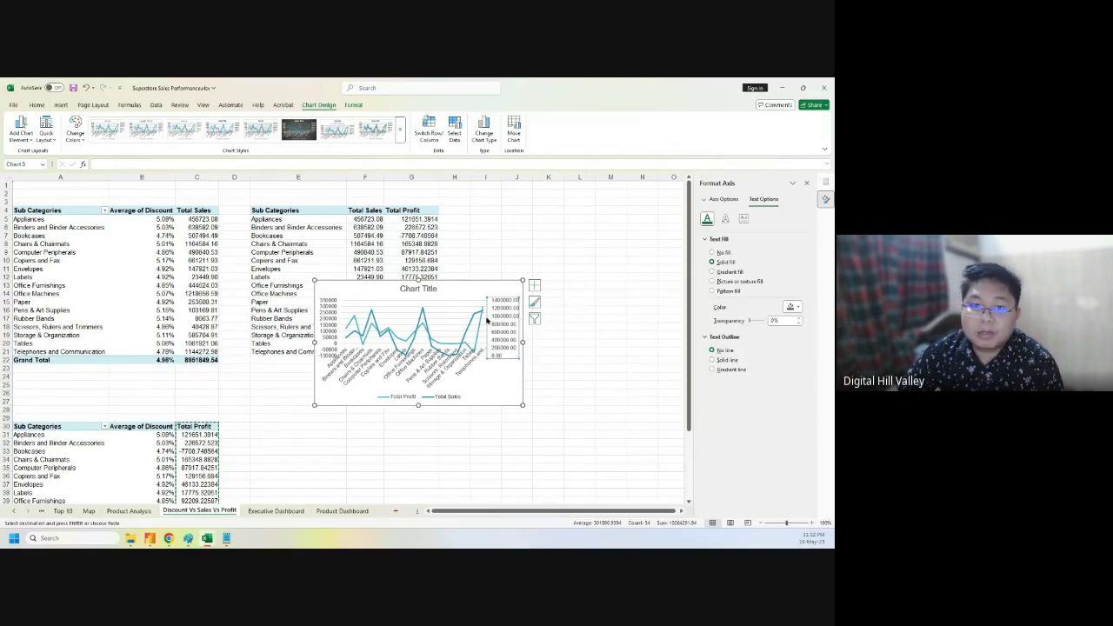
- Set the left profit axis minimum bound to 0
click(330, 319)
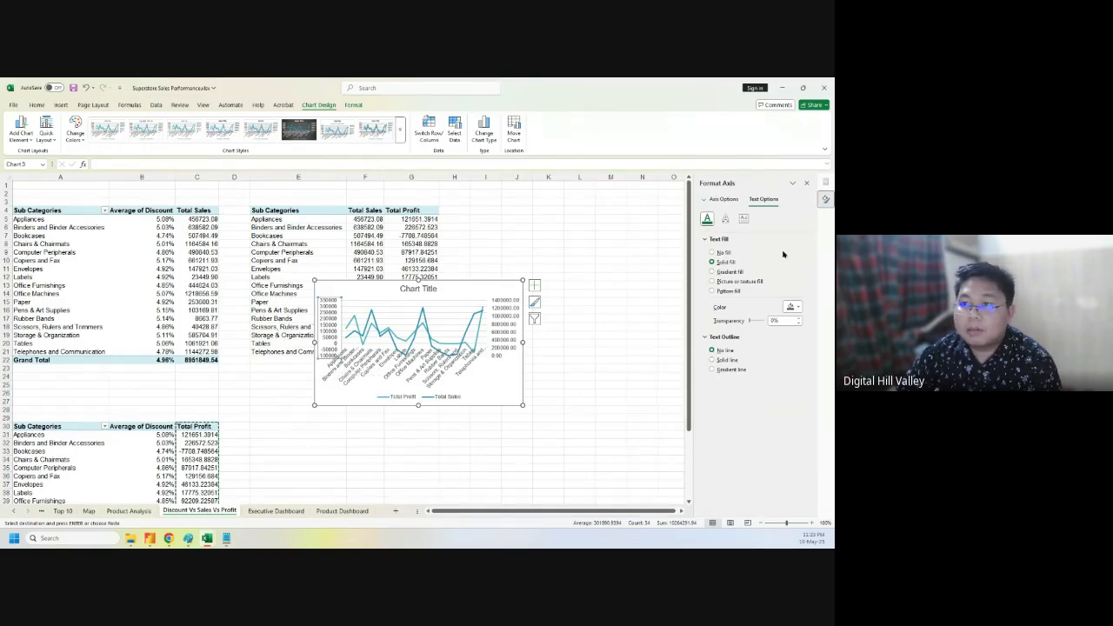
click(723, 199)
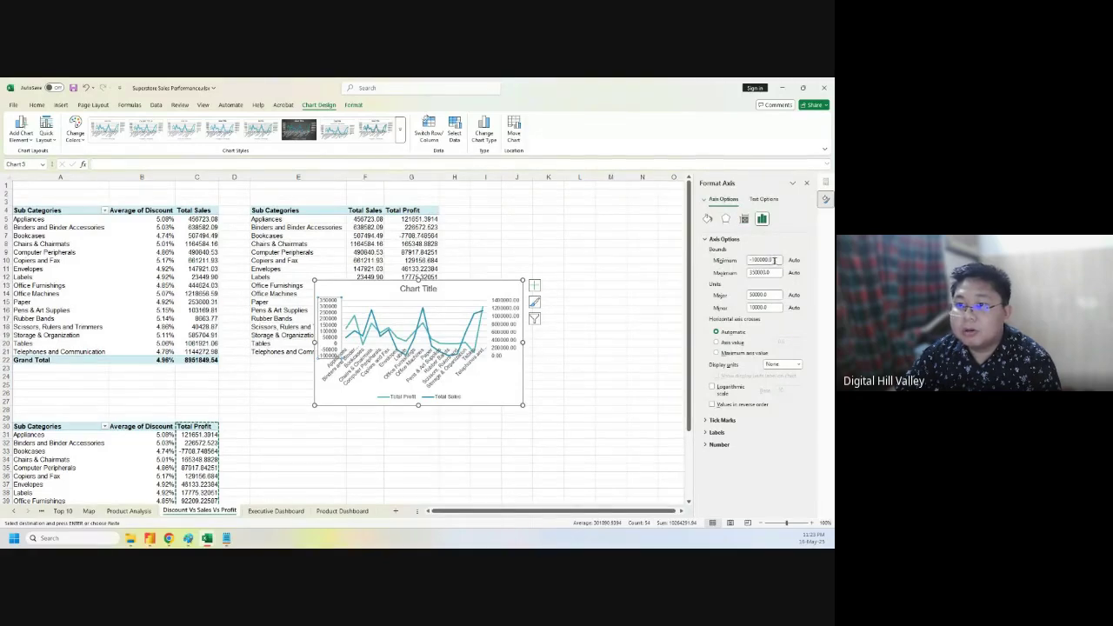
drag(774, 260, 746, 261)
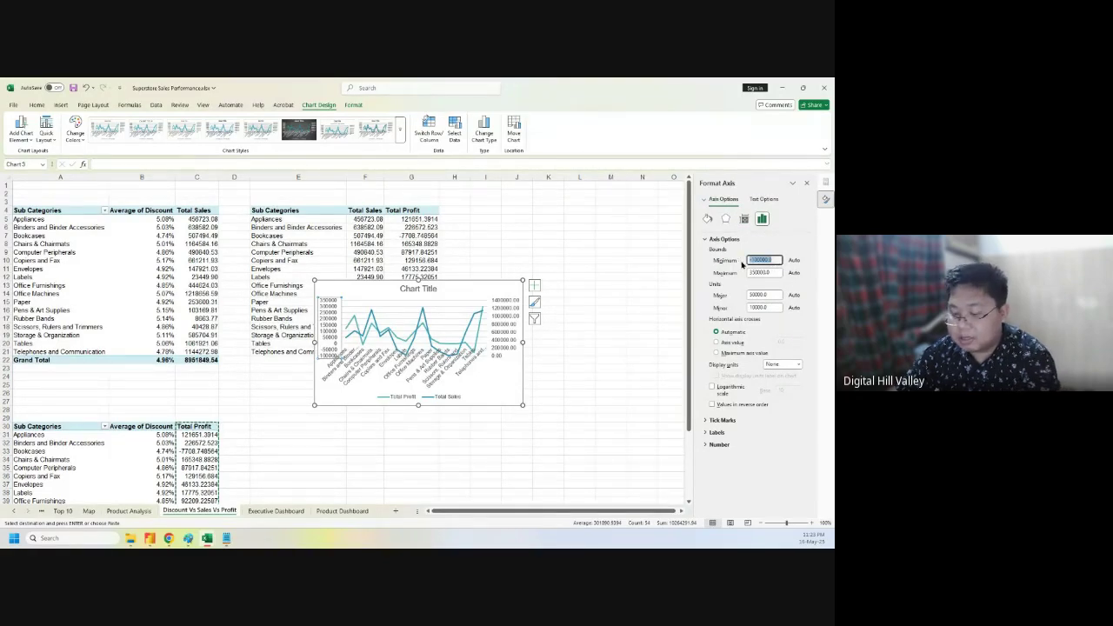
text(0)
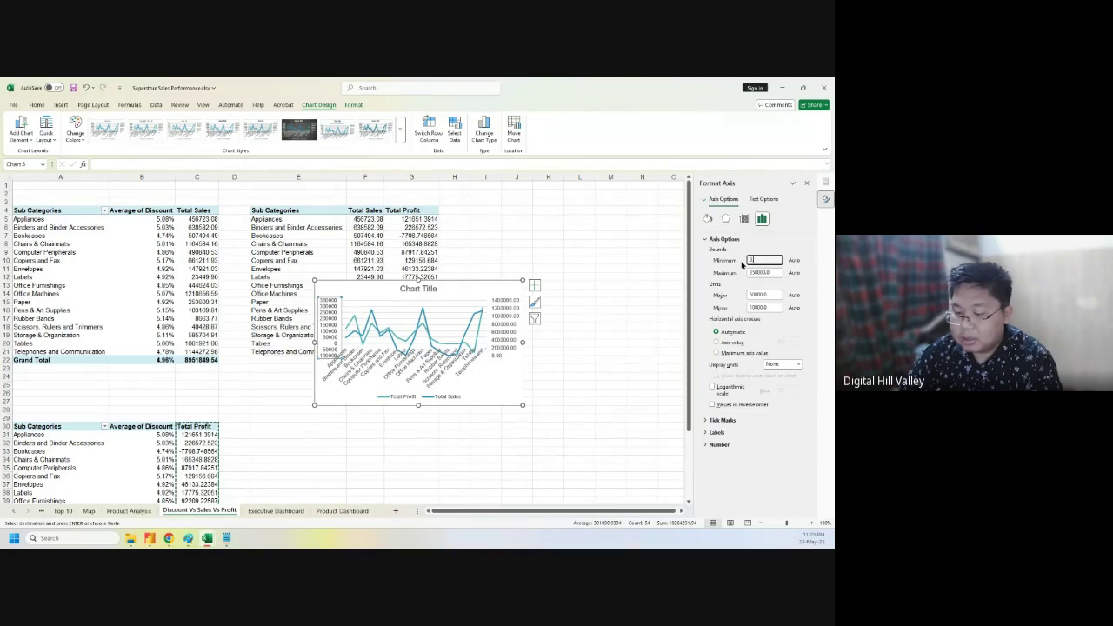
key(Return)
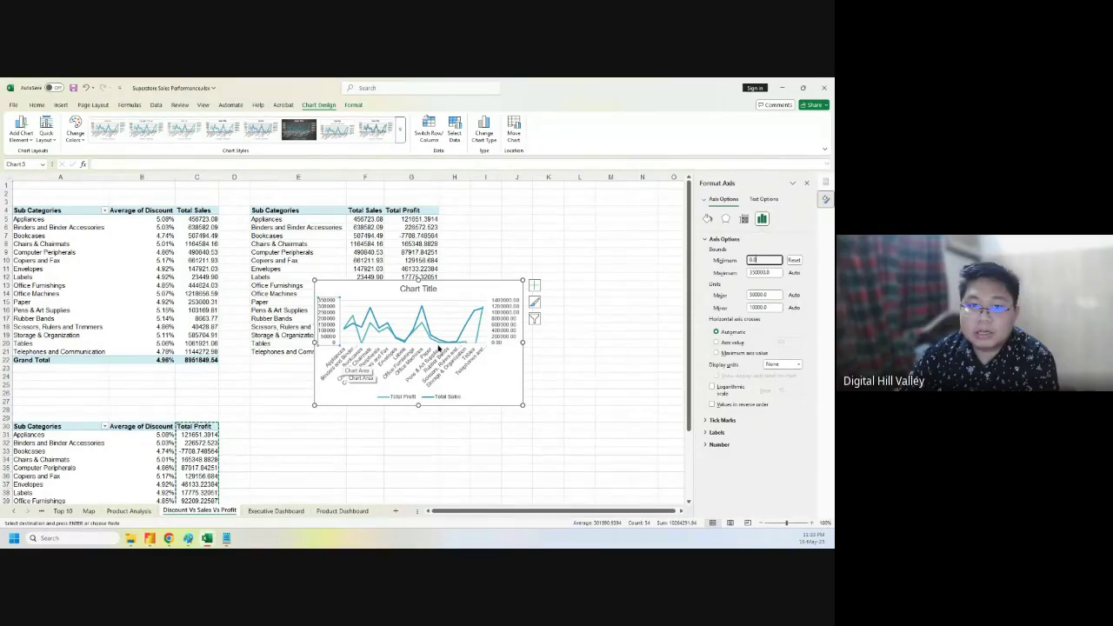
mouse_move(438, 348)
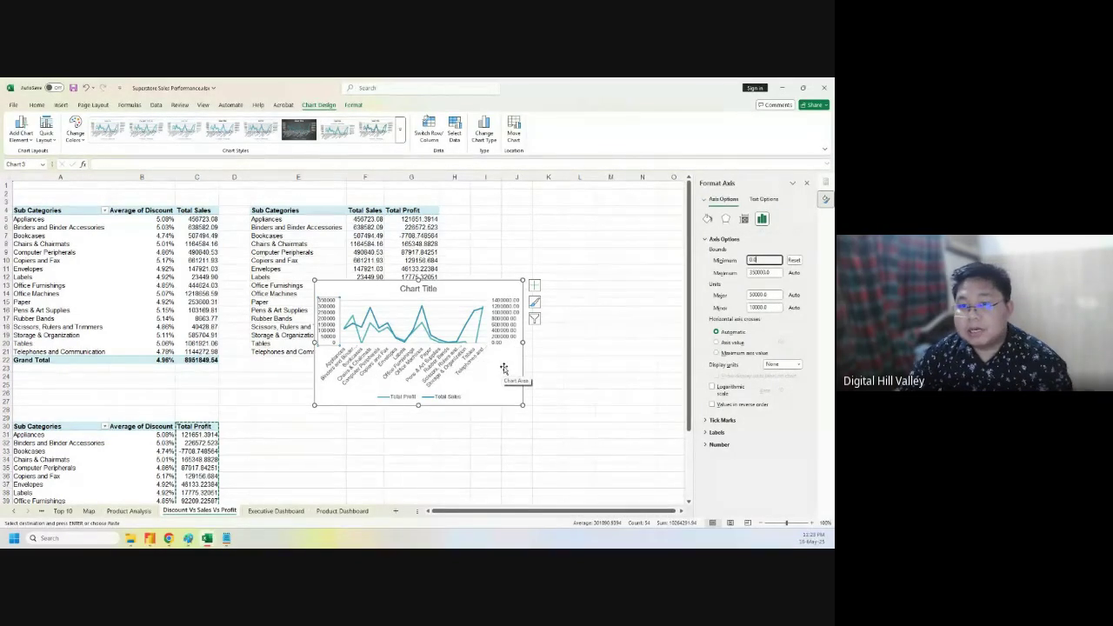
click(778, 240)
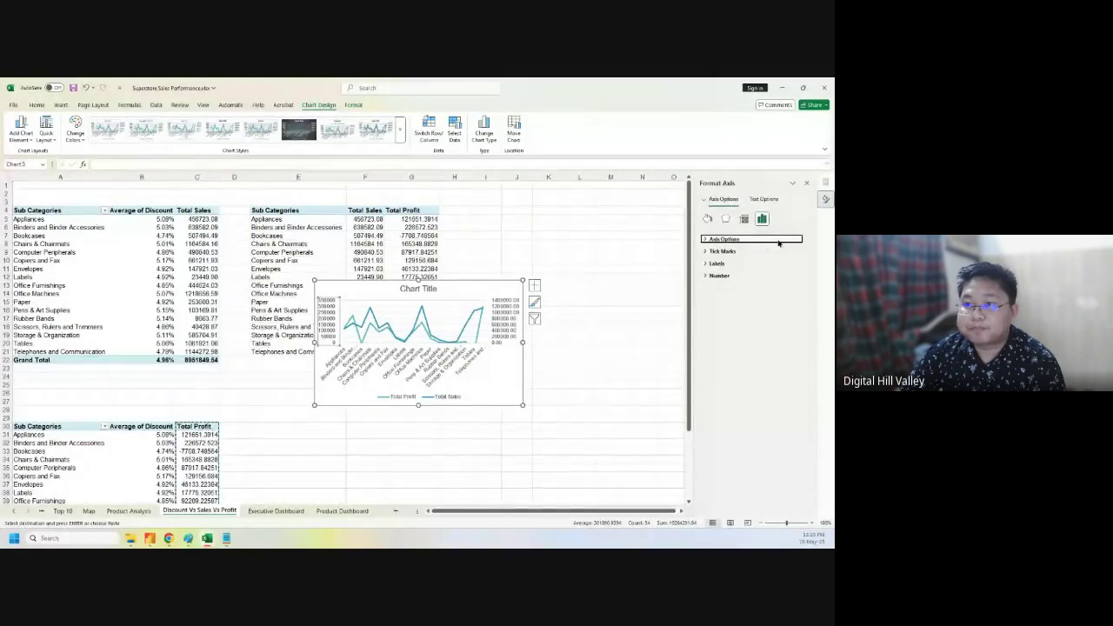
click(778, 240)
- Shift the chart slightly right and down, then reselect the left value axis
click(519, 379)
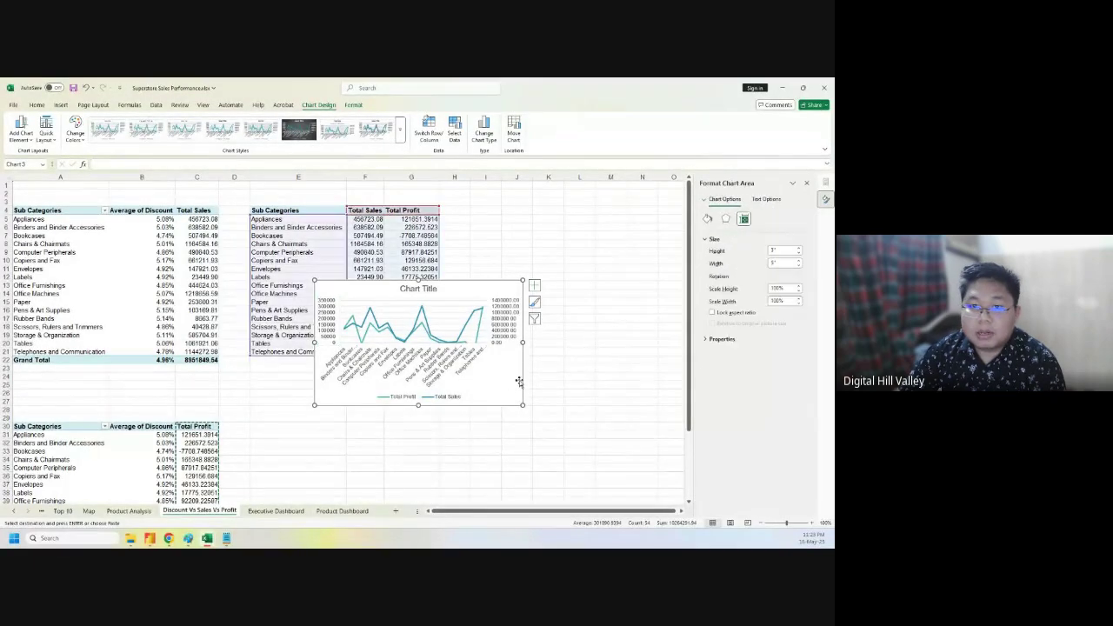
drag(474, 291, 531, 302)
click(479, 302)
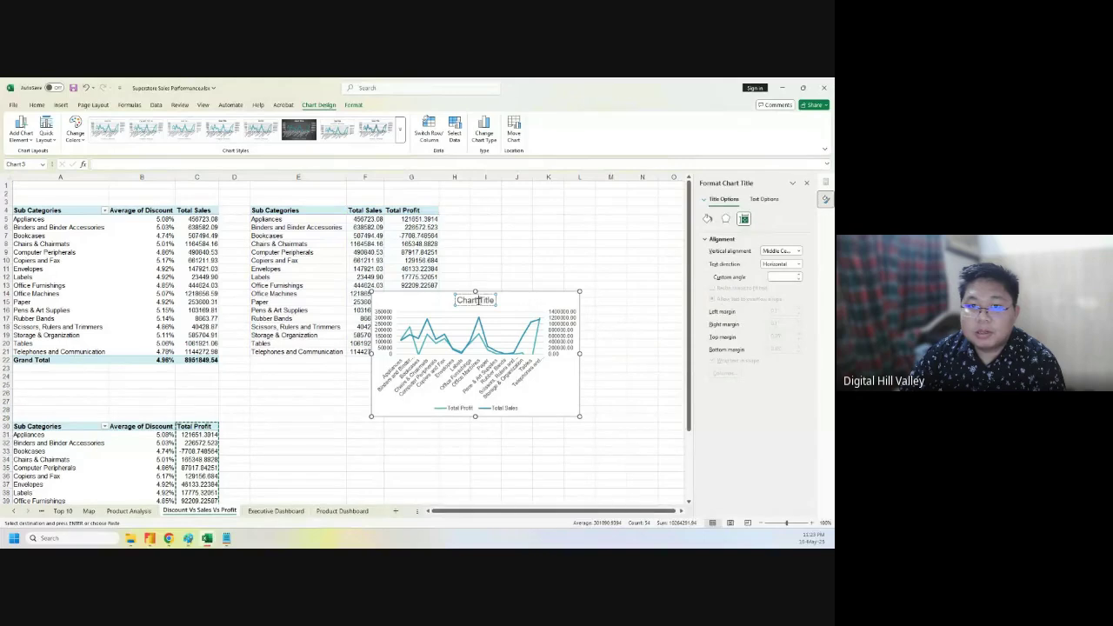
click(382, 334)
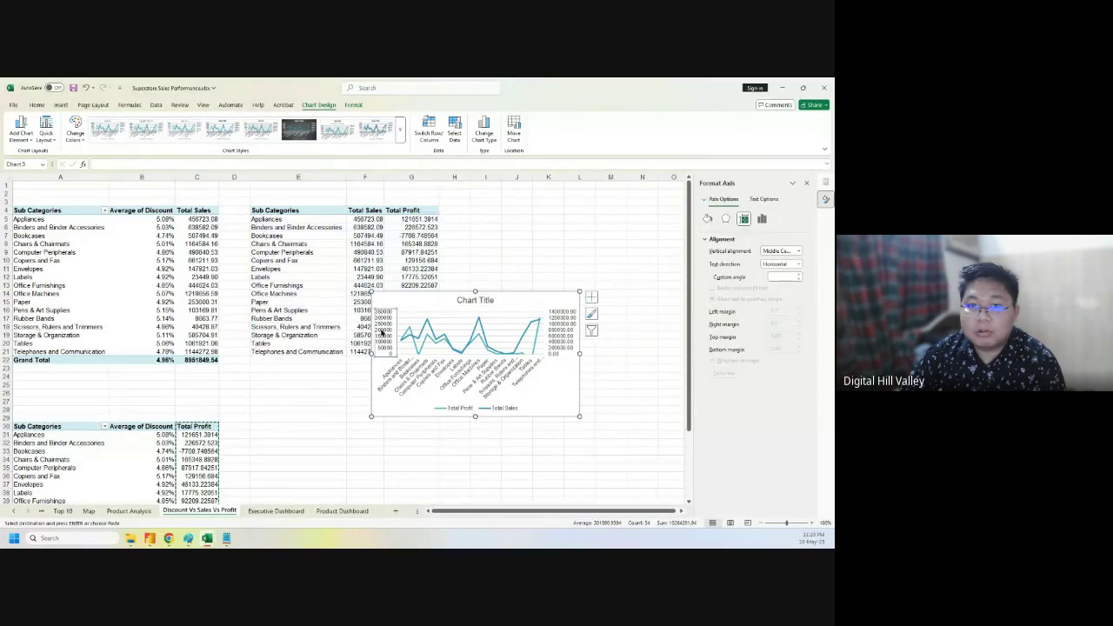
click(762, 219)
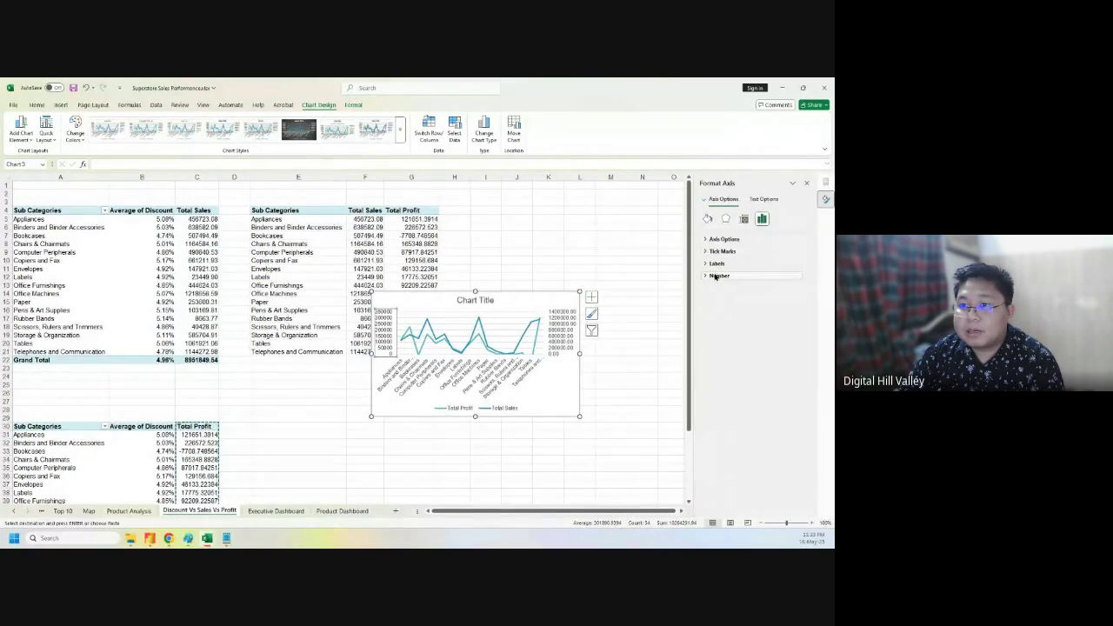
- Give both value axes the custom $#,###,"K" dollars-in-thousands number format
click(718, 274)
click(791, 297)
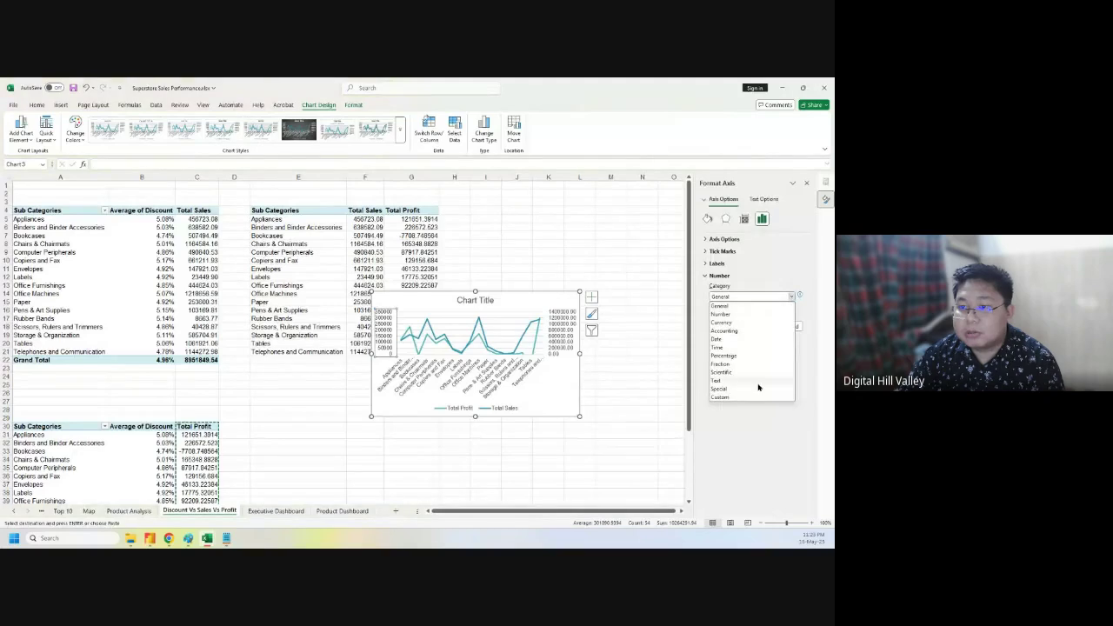
click(726, 398)
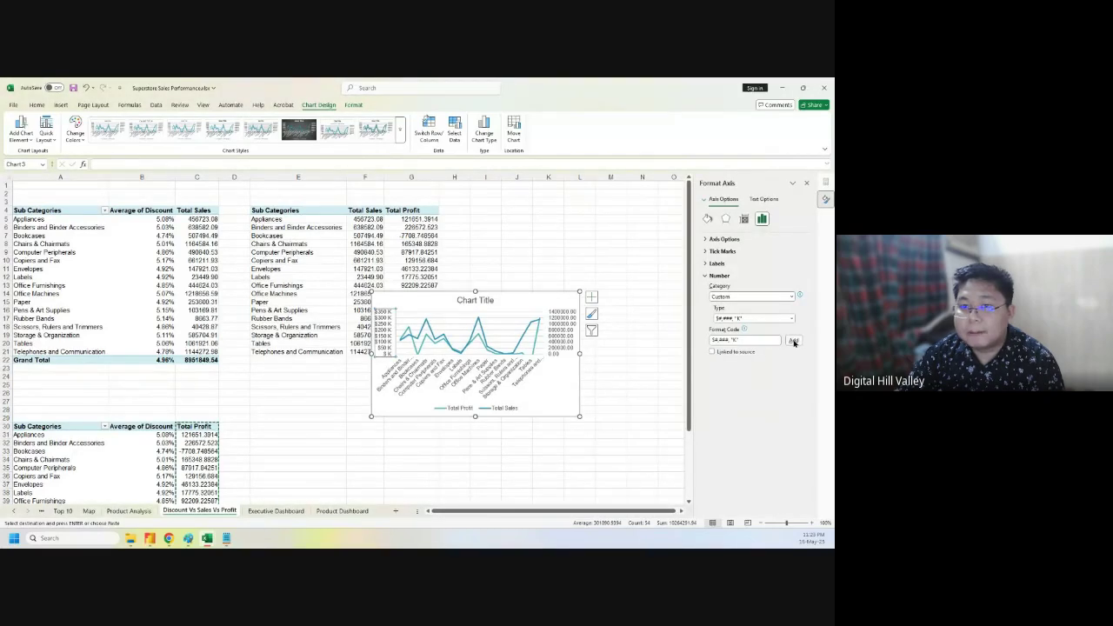
click(567, 332)
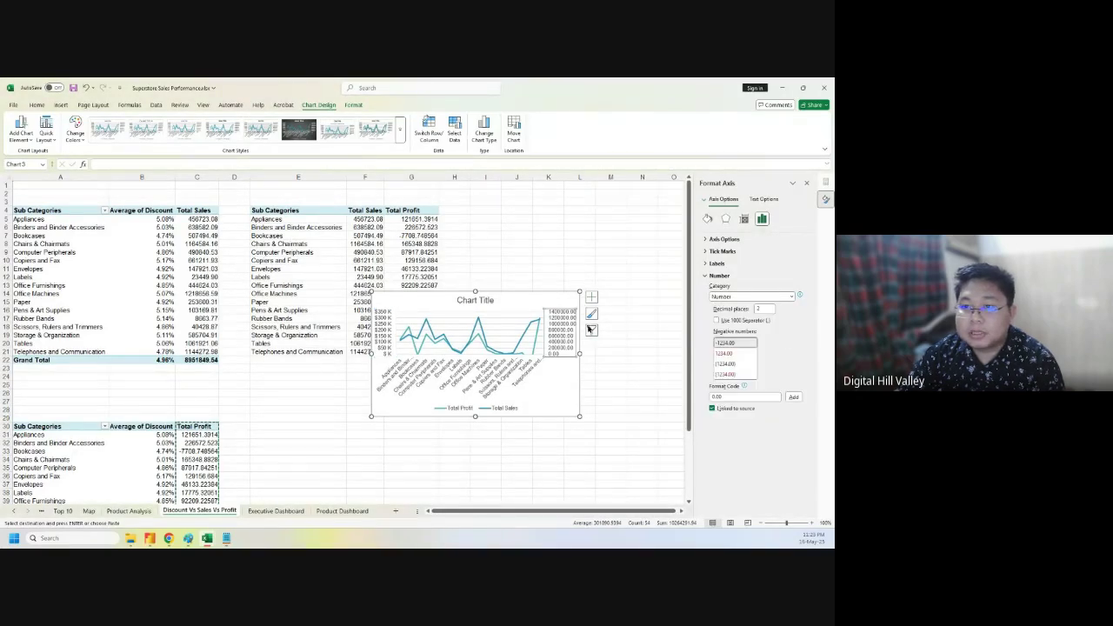
click(789, 300)
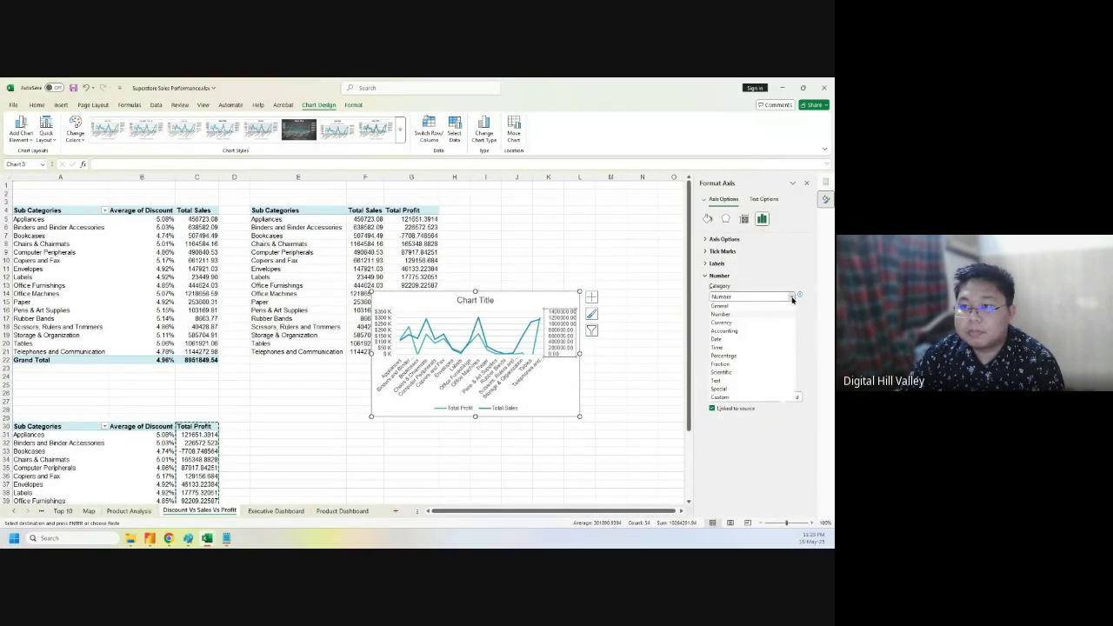
click(753, 400)
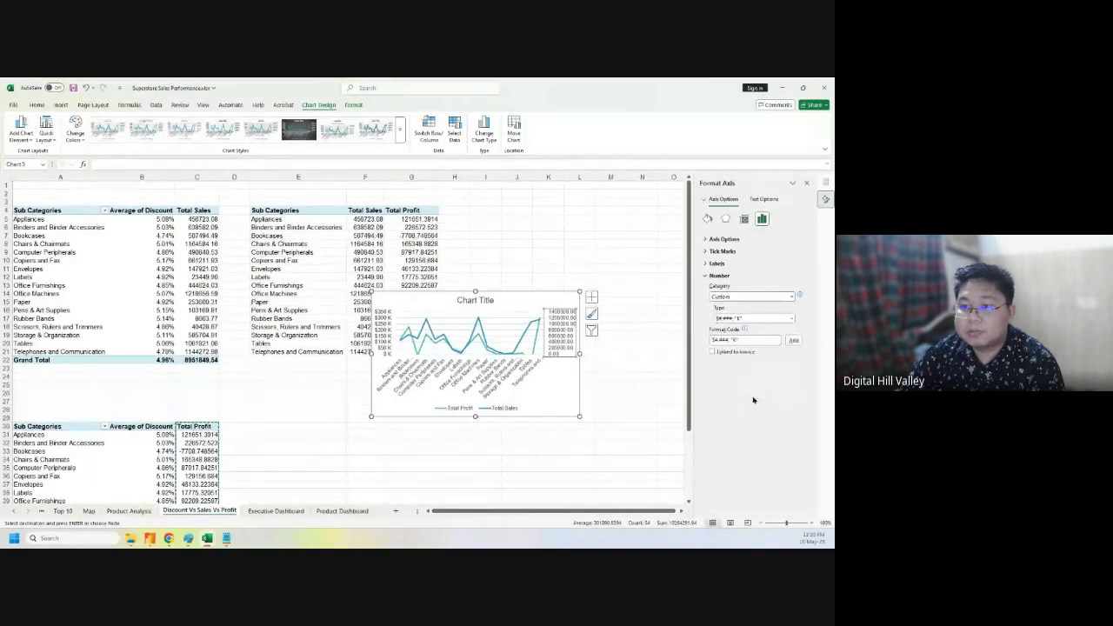
click(613, 343)
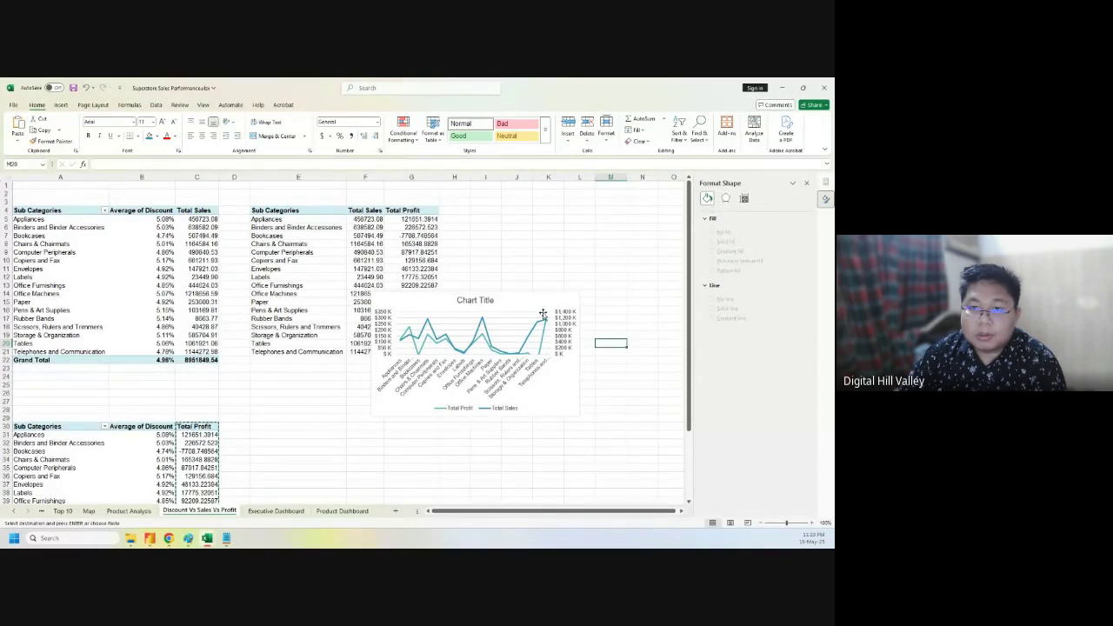
- Retitle the chart 'Sales Vs Profit Over Sub Categories'
click(474, 300)
triple_click(475, 300)
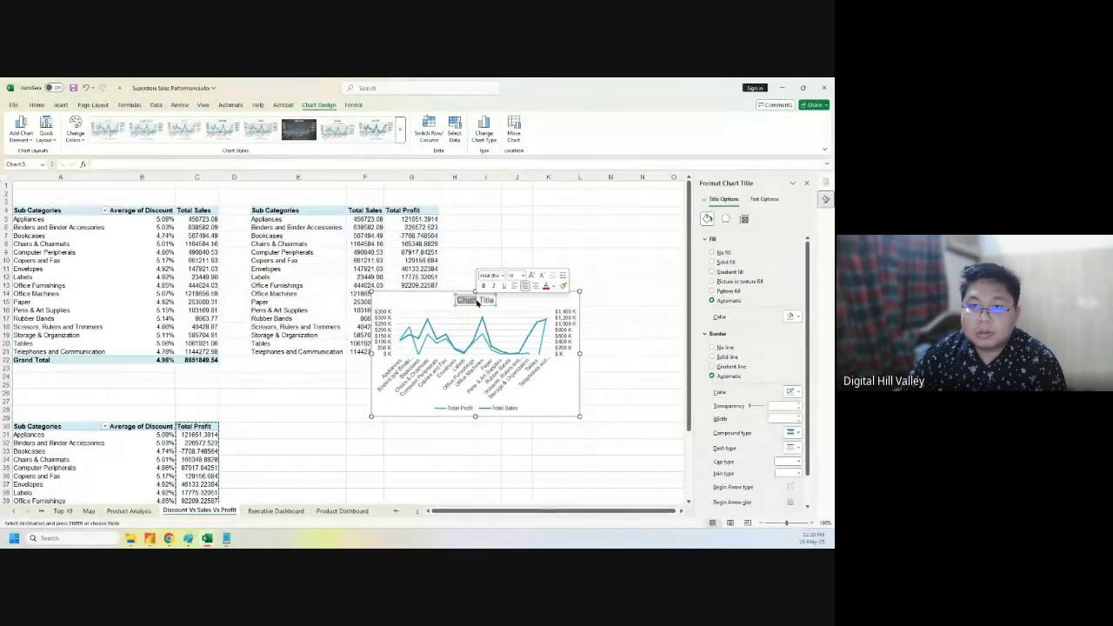
key(BackSpace)
text(Sales Vs)
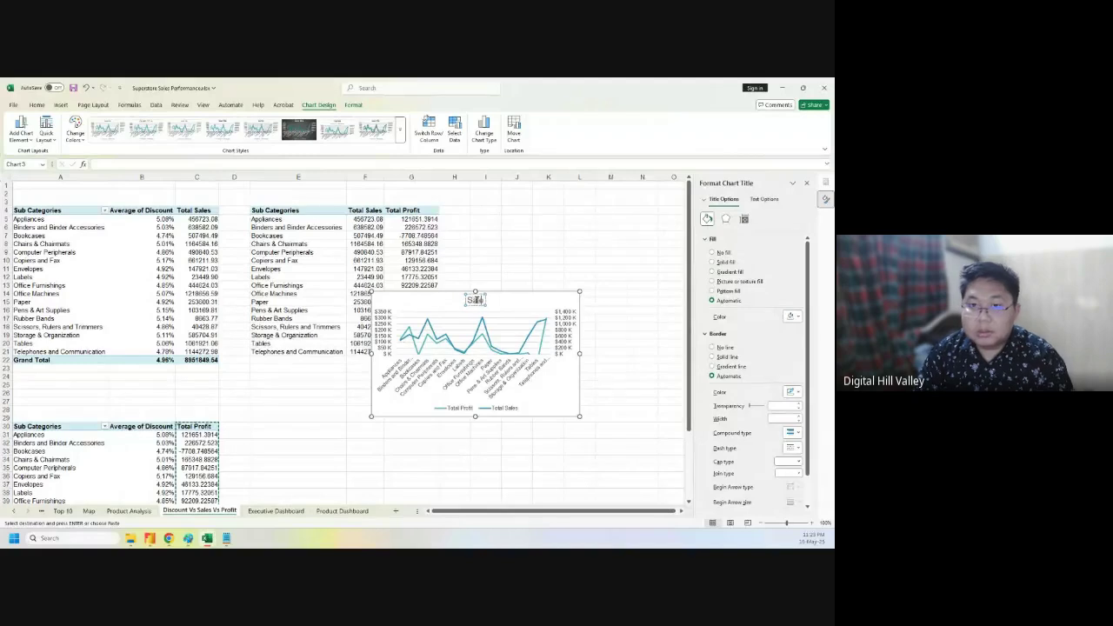
text( Profit)
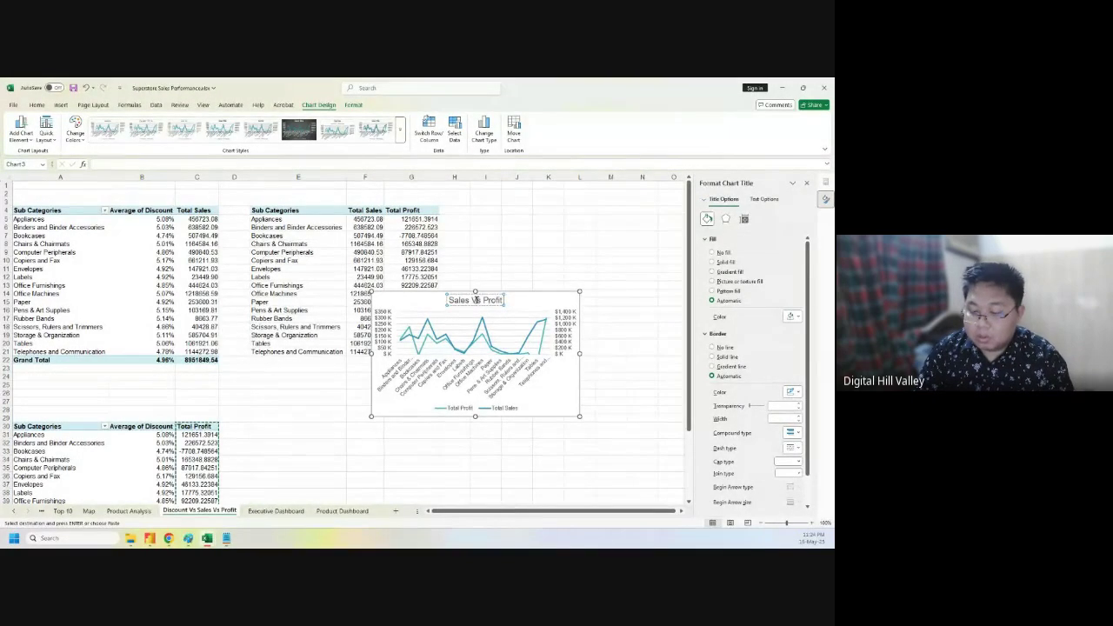
text( Over Sub)
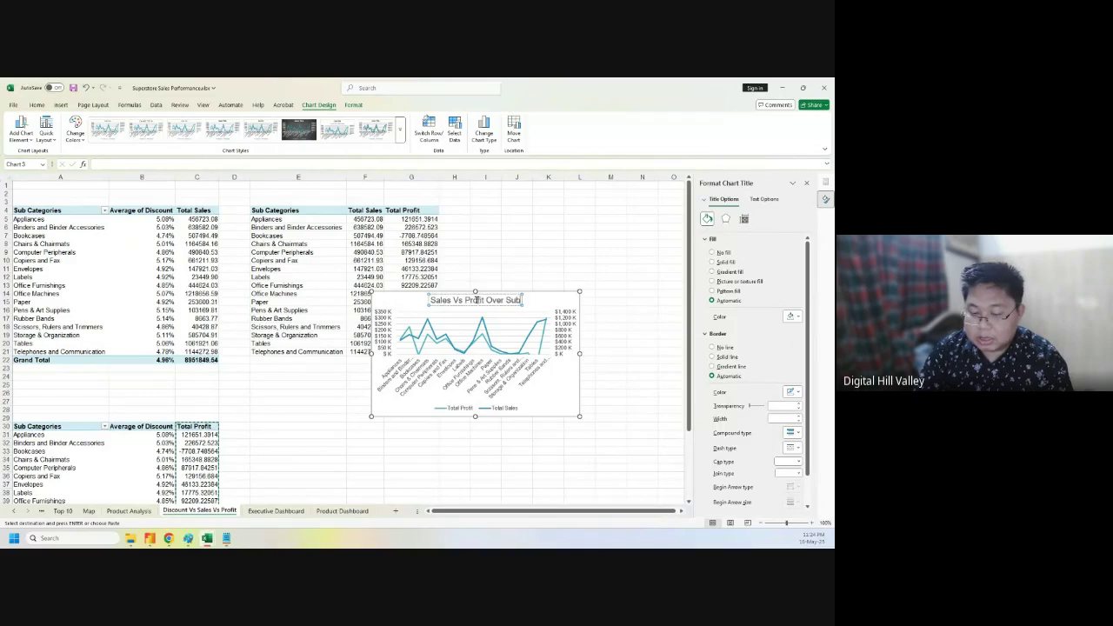
text( Categories)
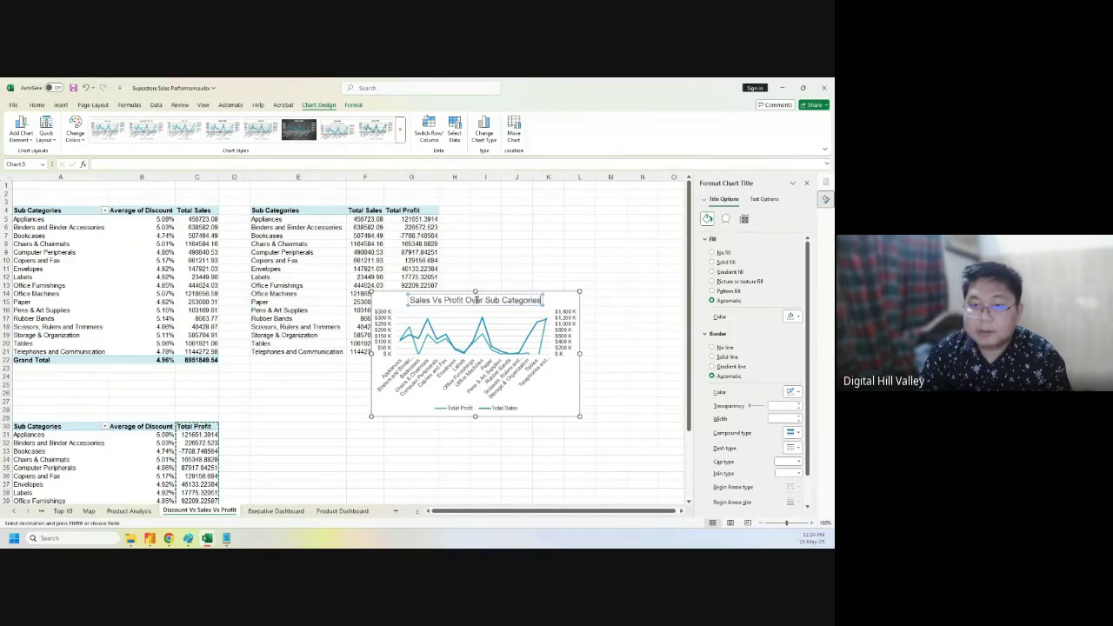
key(ctrl+v)
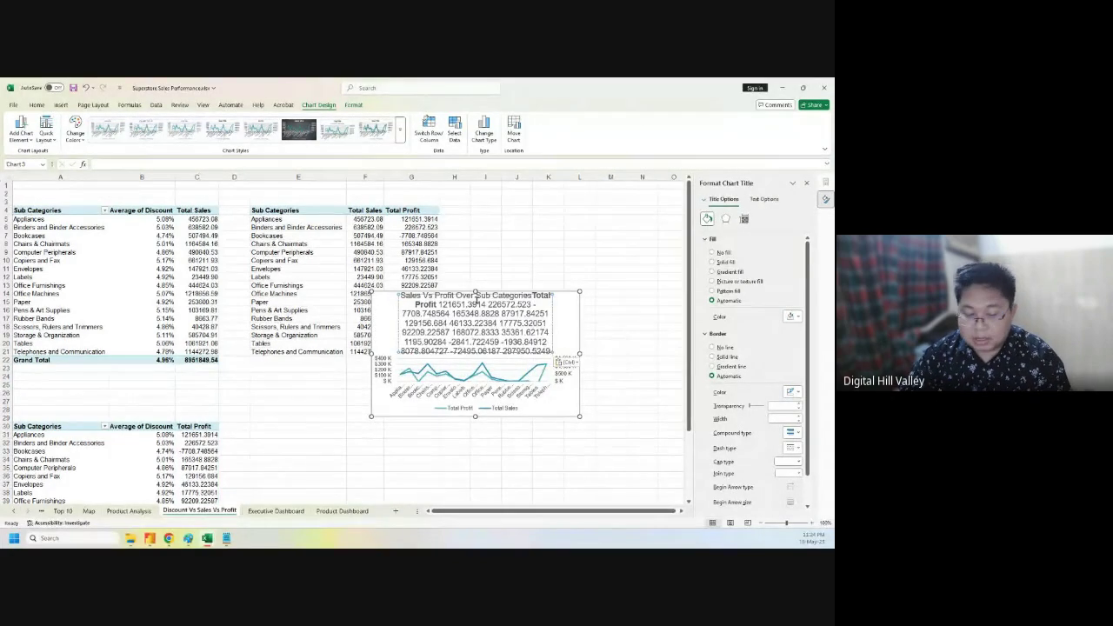
key(ctrl+z)
click(574, 267)
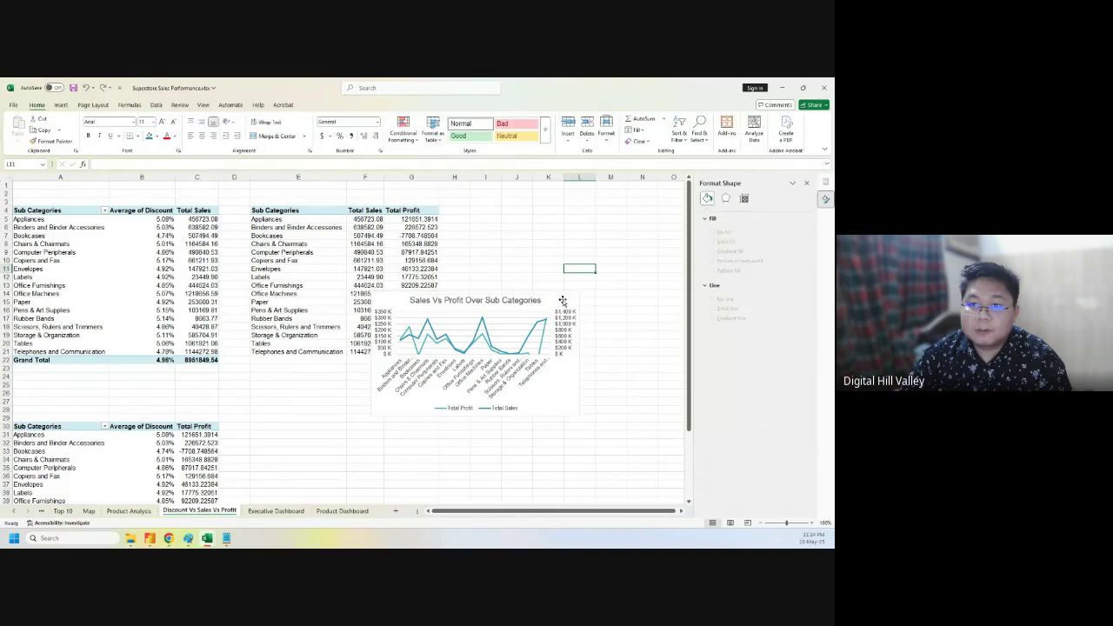
- Move the chart onto the Product Dashboard sheet by cutting and pasting it
click(562, 300)
key(Delete)
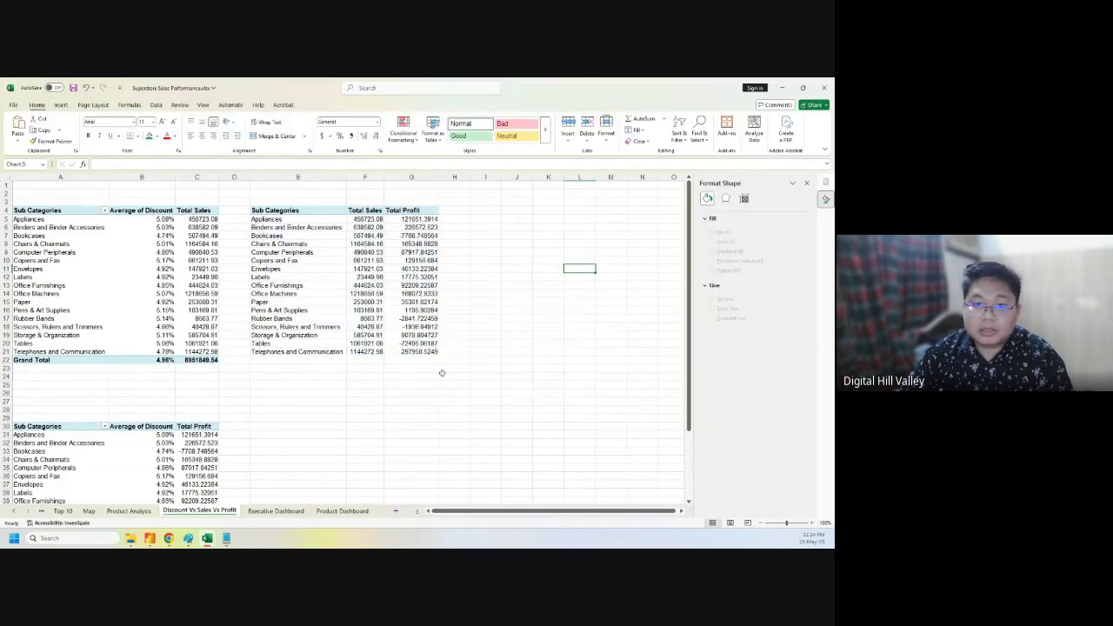
click(356, 503)
click(346, 511)
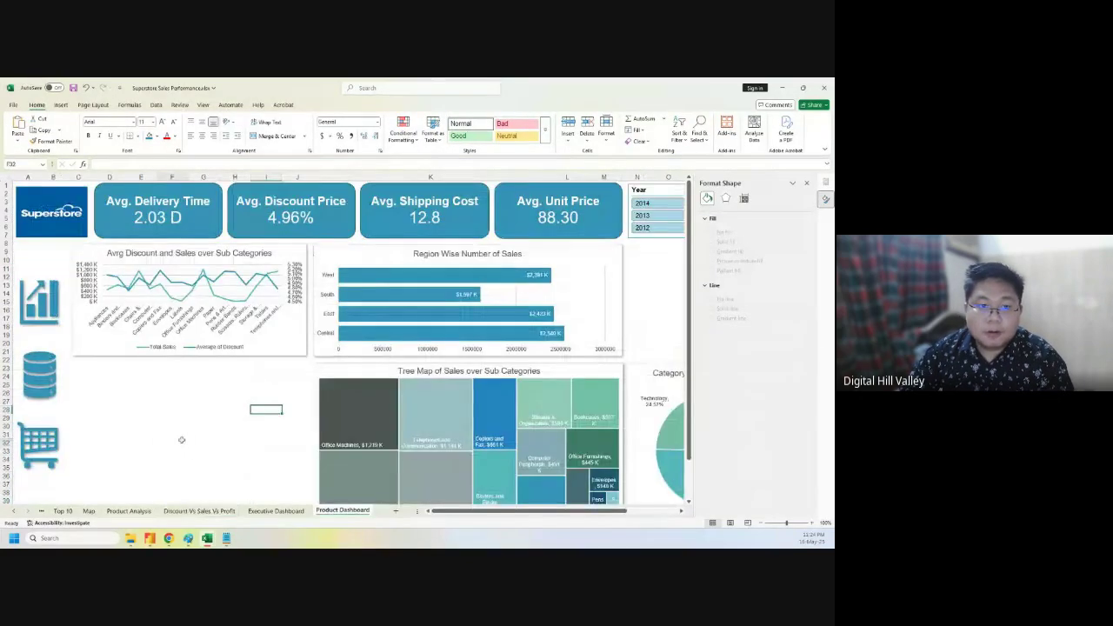
click(170, 440)
key(ctrl+v)
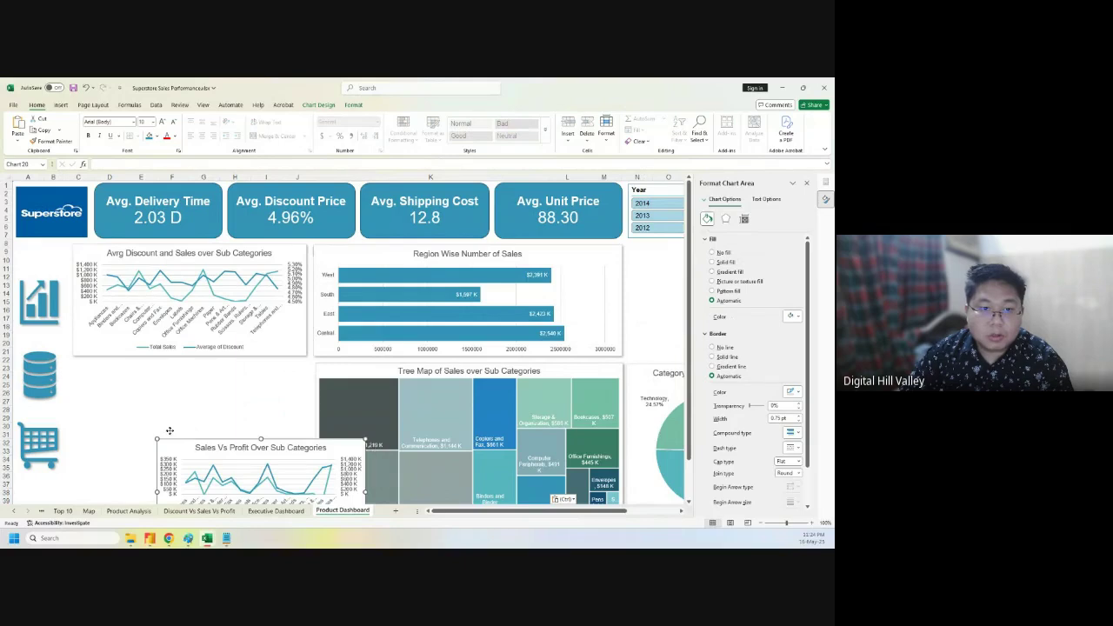
- Place the chart under the Avrg Discount chart and give it an outer shadow
drag(180, 440, 102, 372)
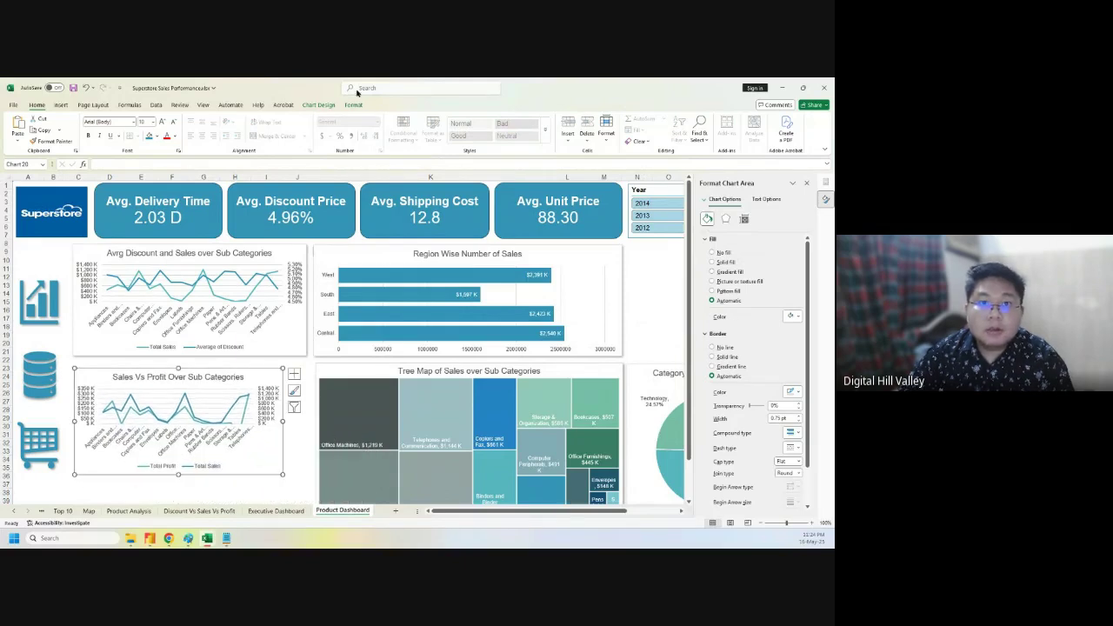
click(353, 104)
click(363, 141)
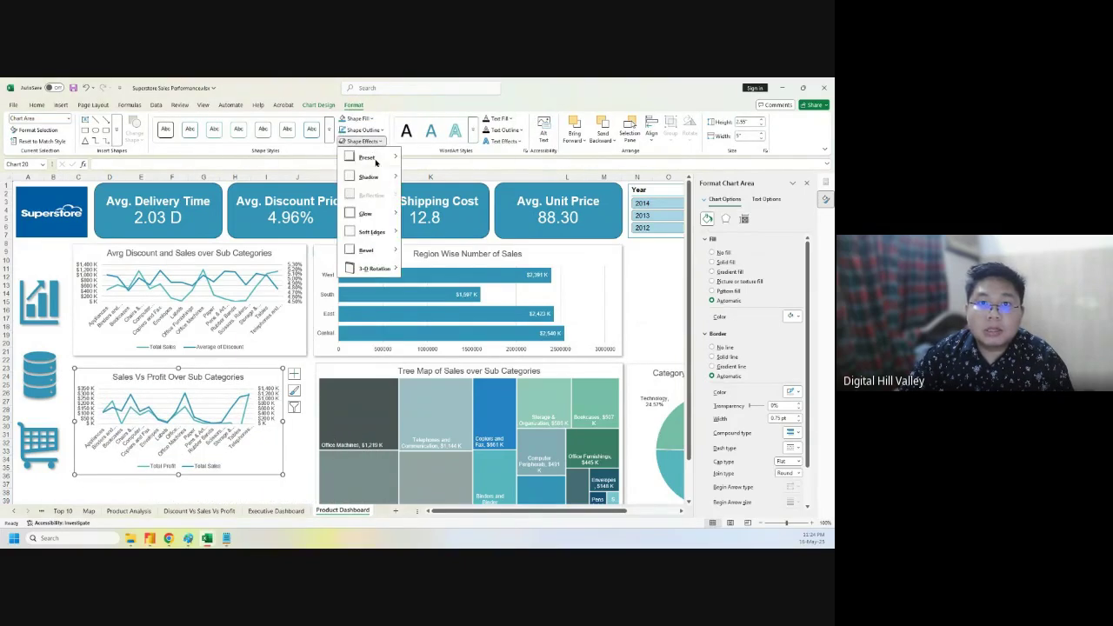
mouse_move(364, 213)
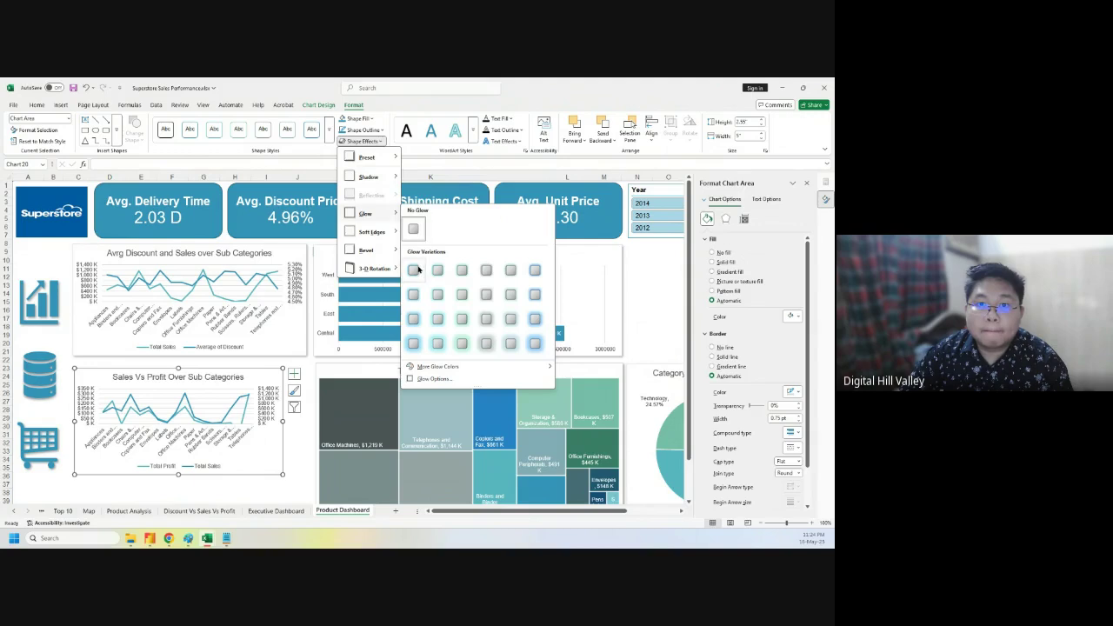
mouse_move(384, 177)
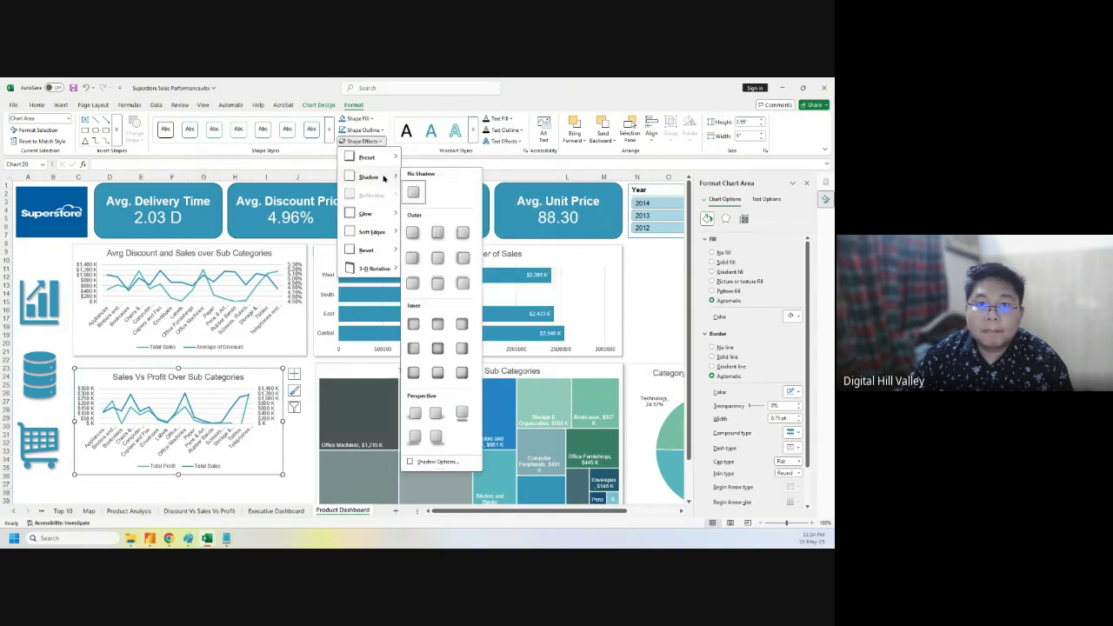
click(412, 232)
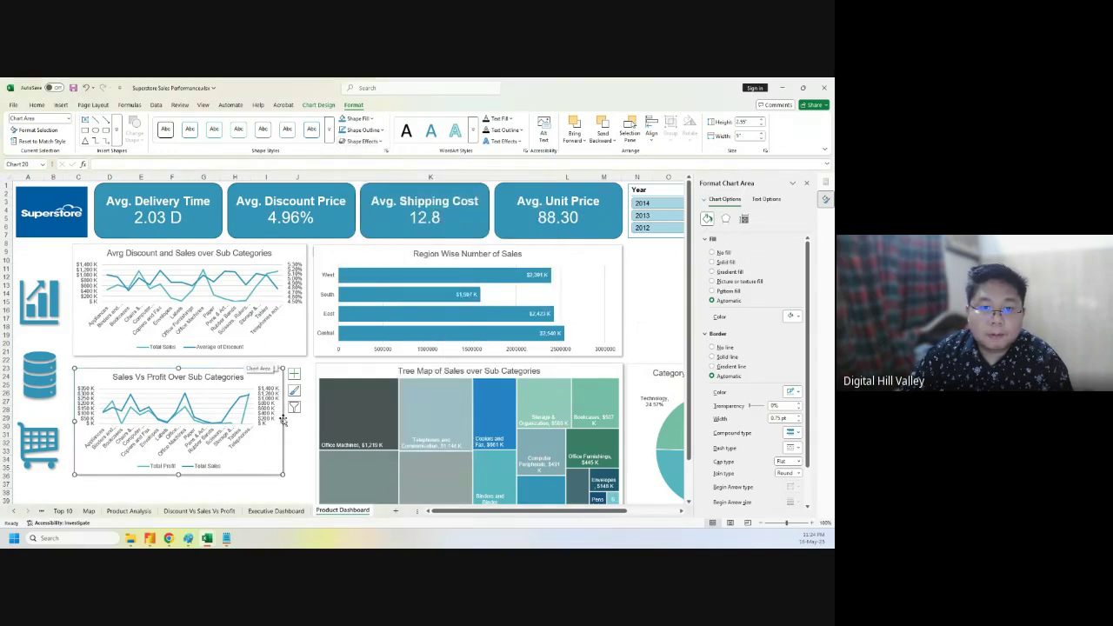
- Enlarge the chart to match the tree map's height beside it
drag(282, 420, 307, 424)
drag(191, 369, 192, 364)
scroll(208, 465, down, 1)
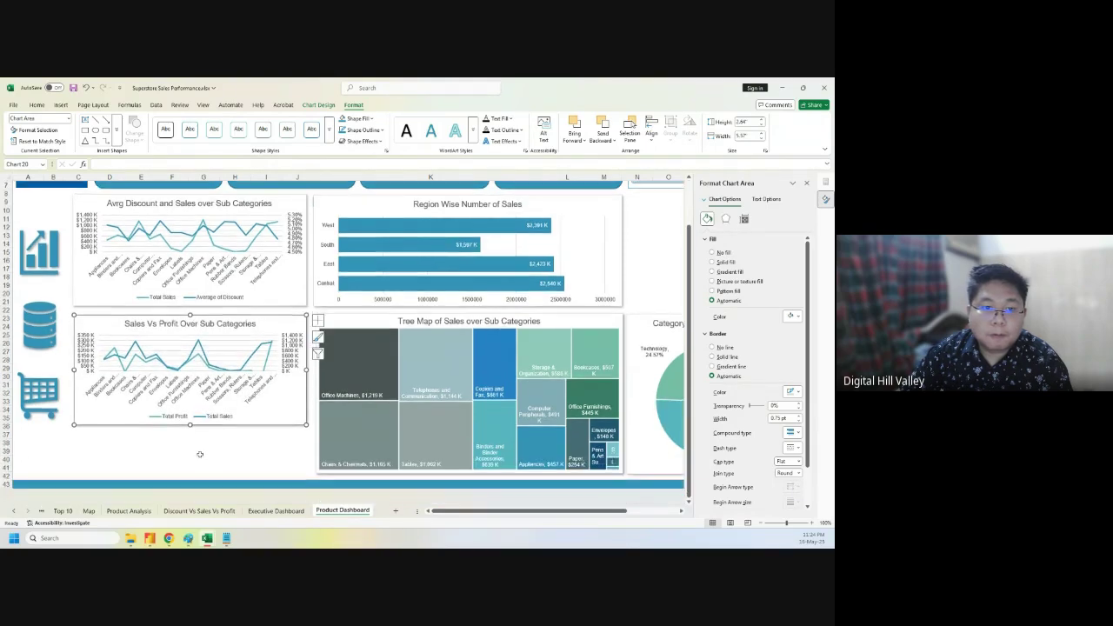
drag(190, 424, 194, 473)
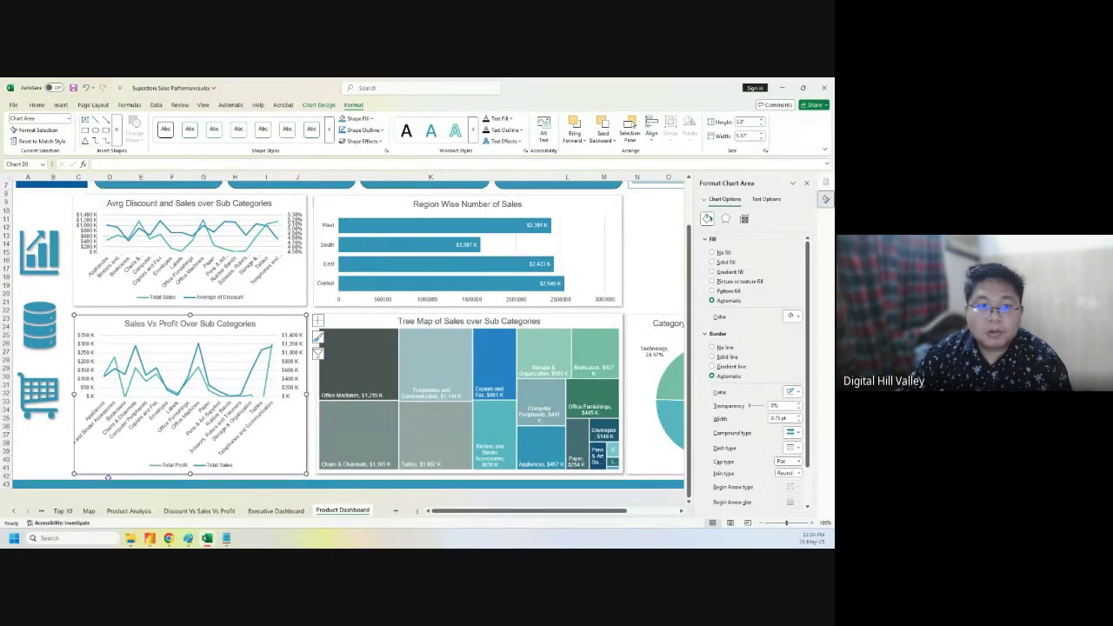
click(66, 457)
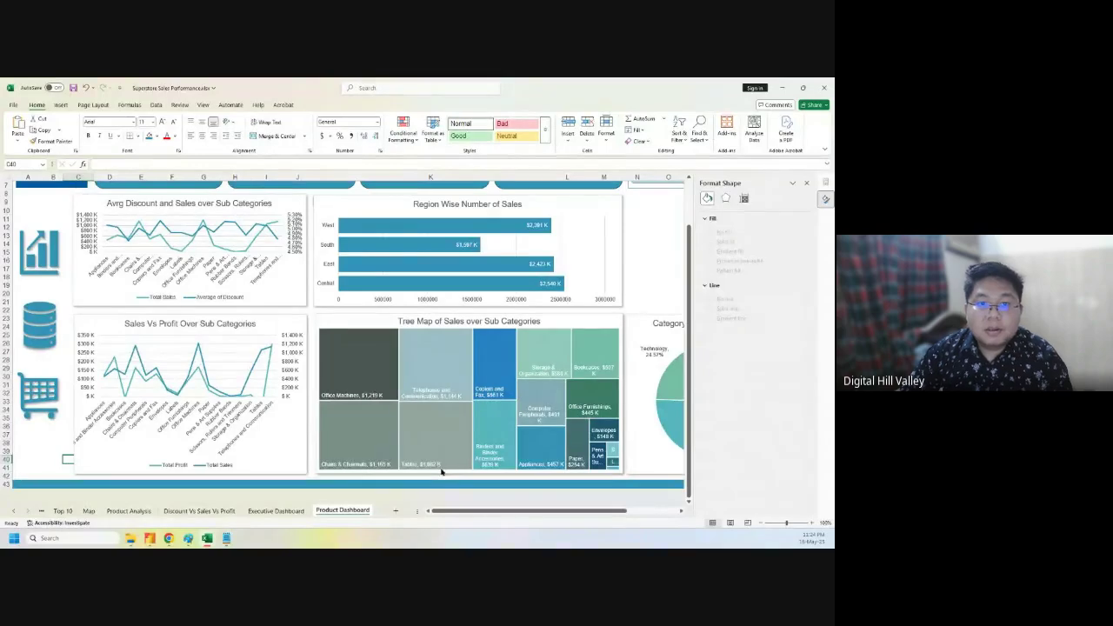
- Go to the Discount Vs Sales Vs Profit sheet and select a cell in its first pivot table
scroll(444, 405, up, 2)
drag(481, 514, 572, 522)
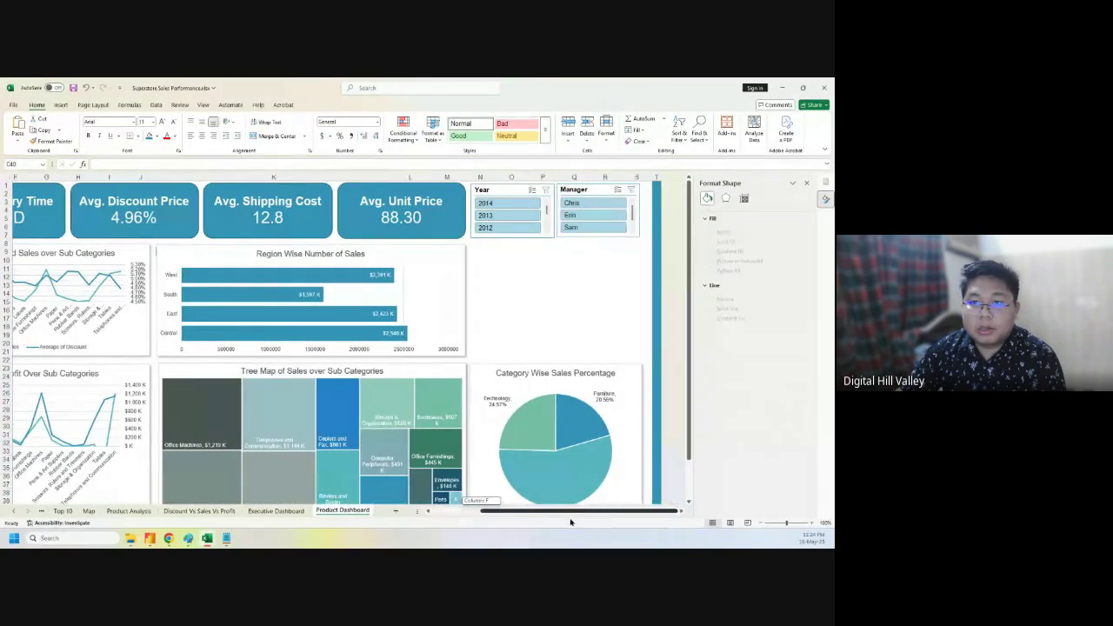
click(547, 301)
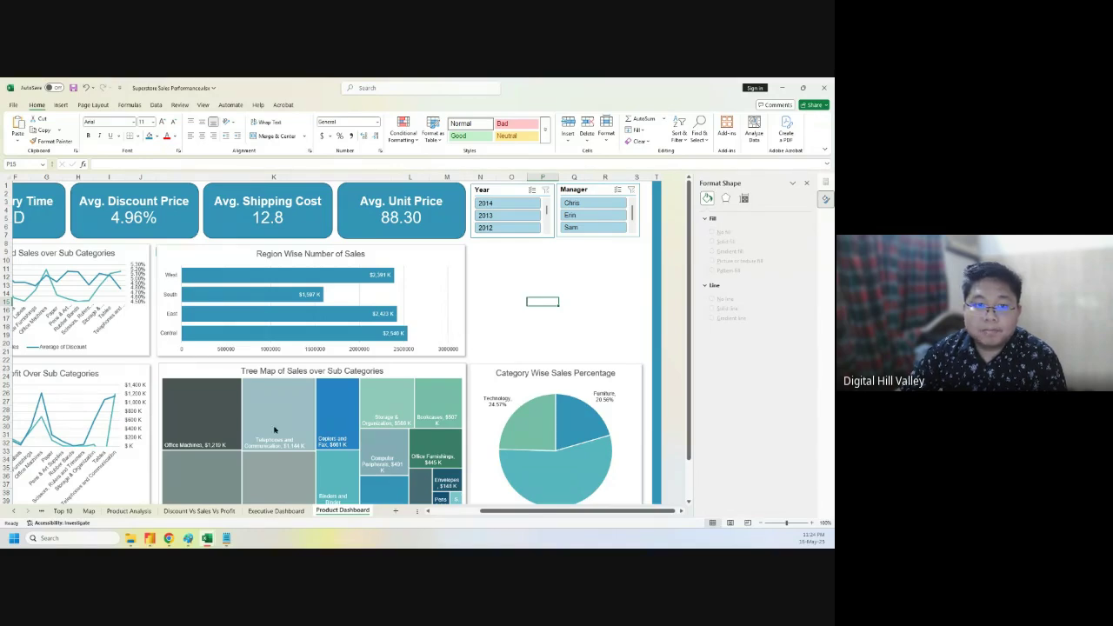
click(199, 510)
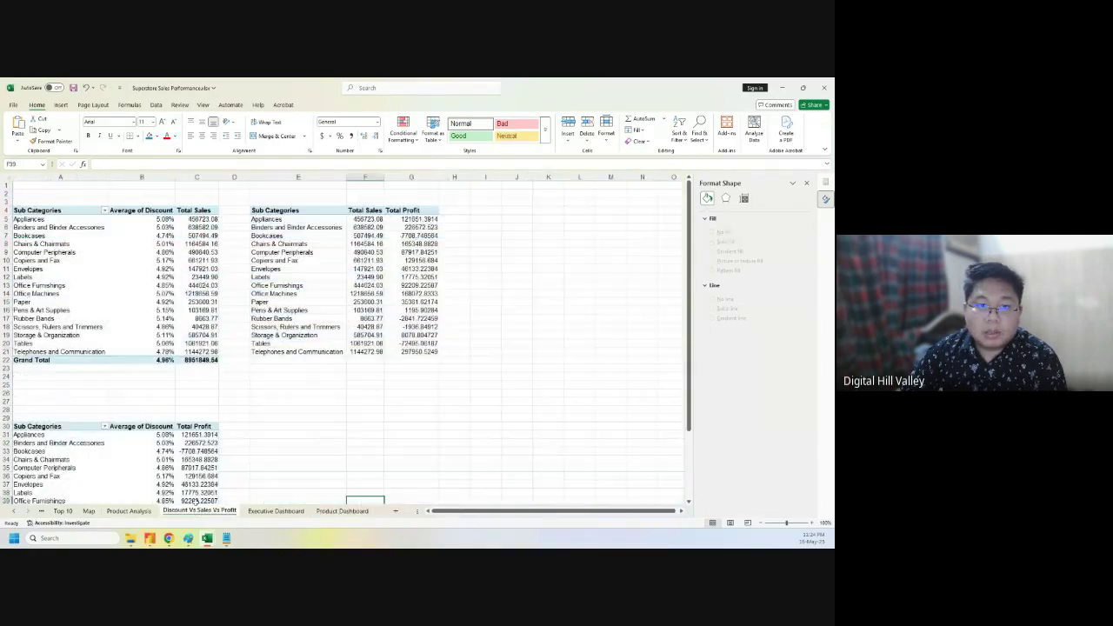
click(143, 294)
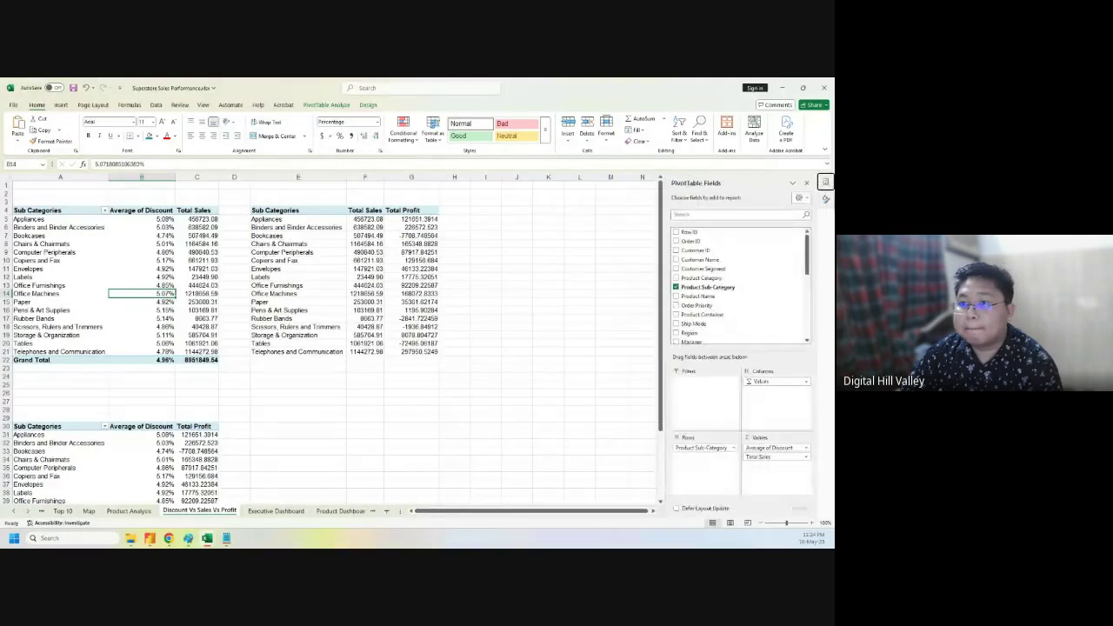
scroll(752, 322, down, 5)
scroll(752, 322, up, 5)
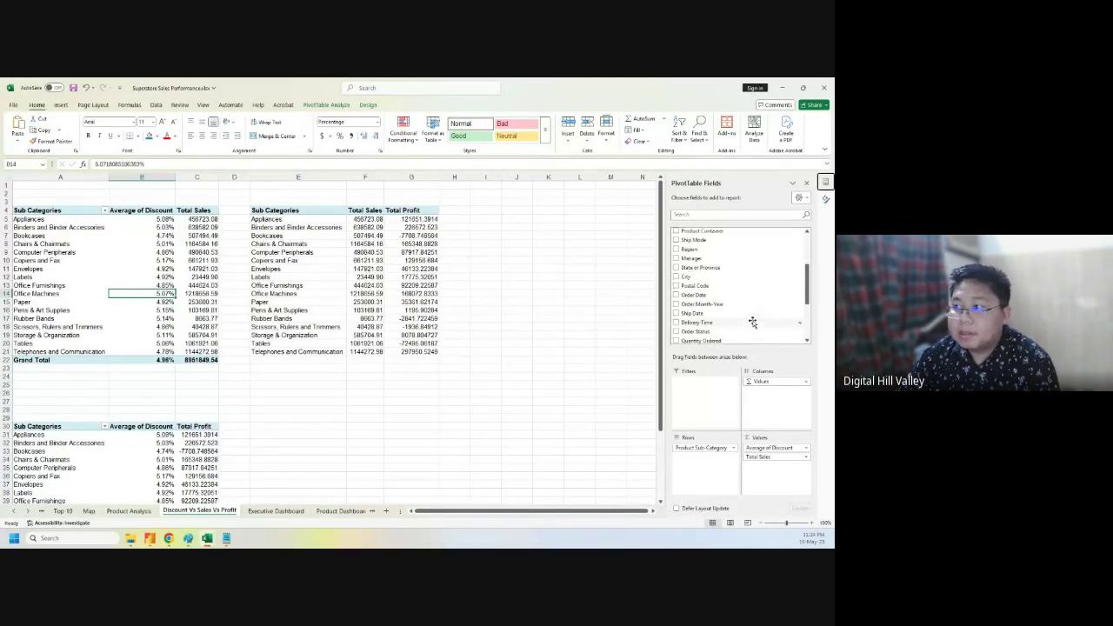
scroll(757, 308, down, 6)
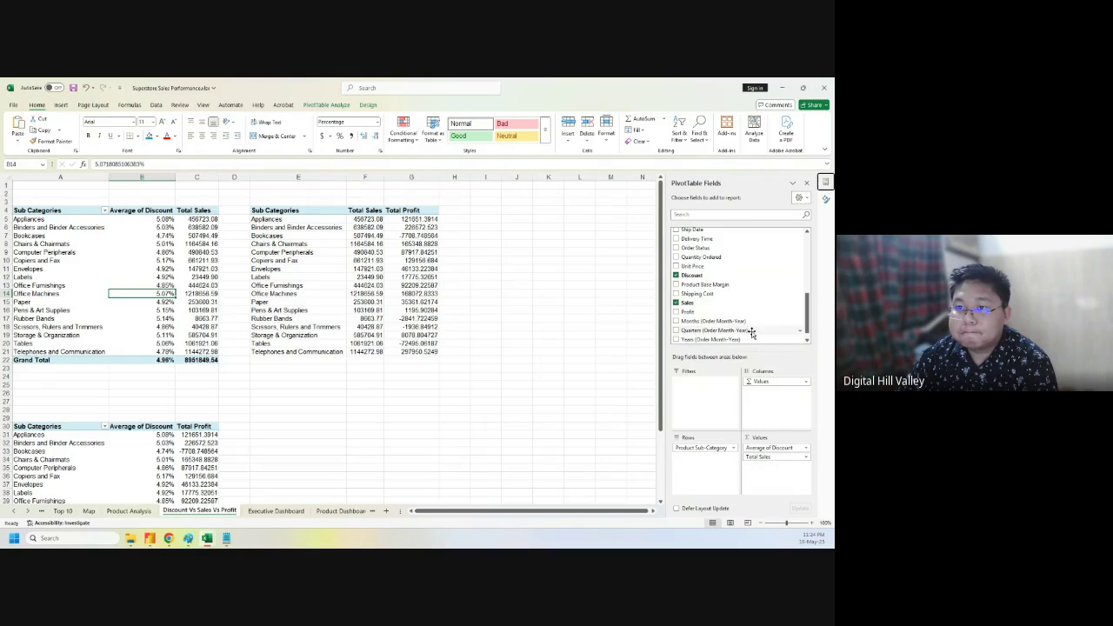
scroll(752, 332, up, 2)
scroll(751, 333, up, 2)
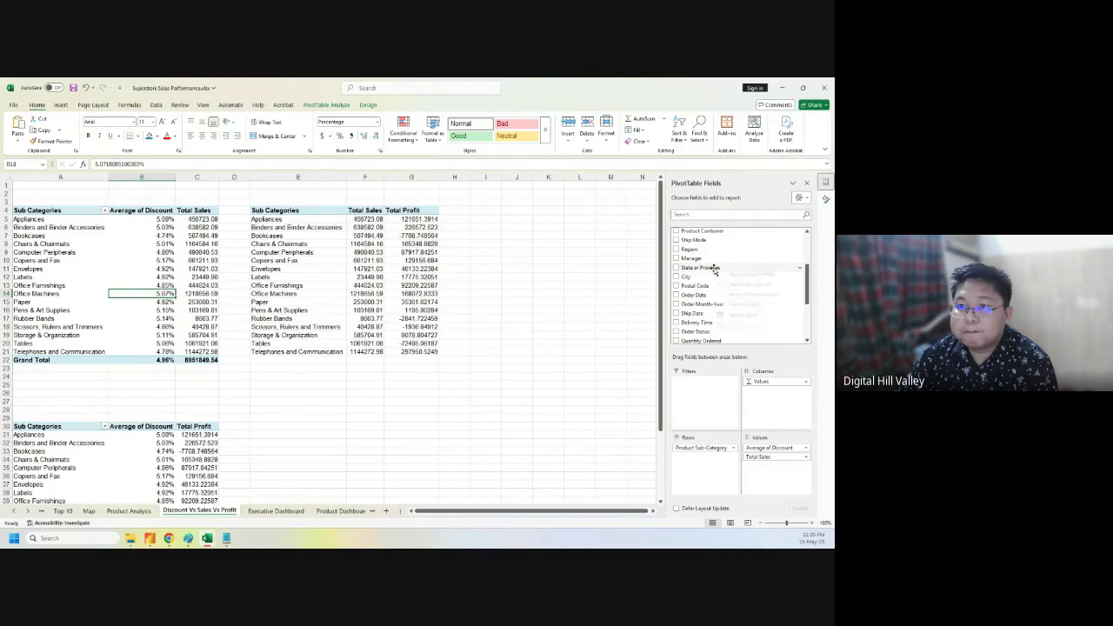
- Add a State or Province slicer, move it clear of the tables, and cut it
right_click(712, 268)
click(737, 317)
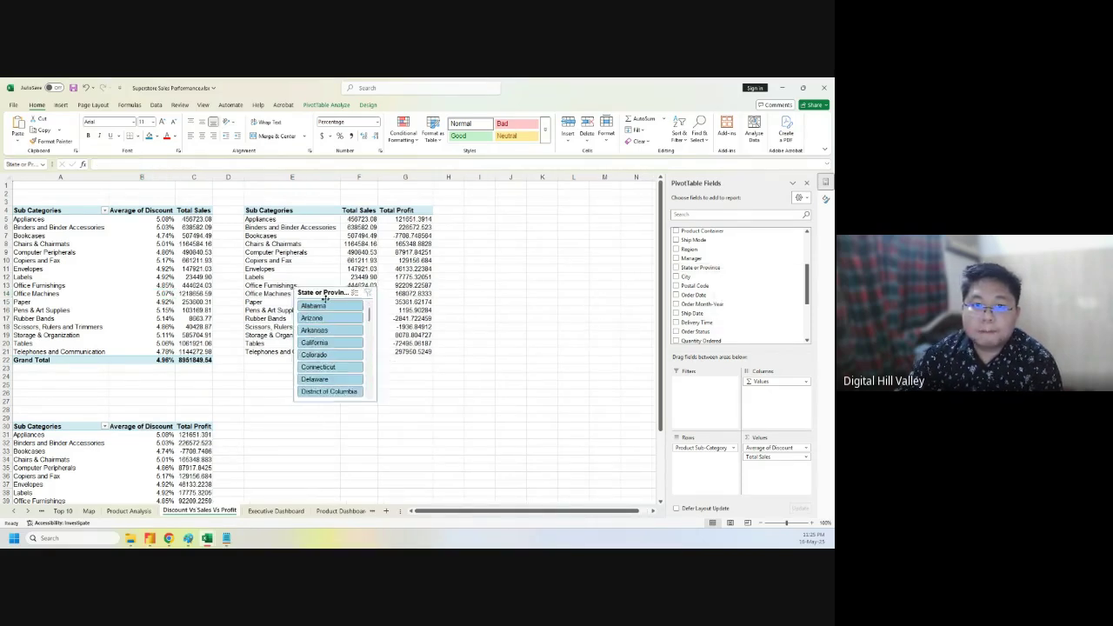
drag(314, 297, 479, 306)
key(Delete)
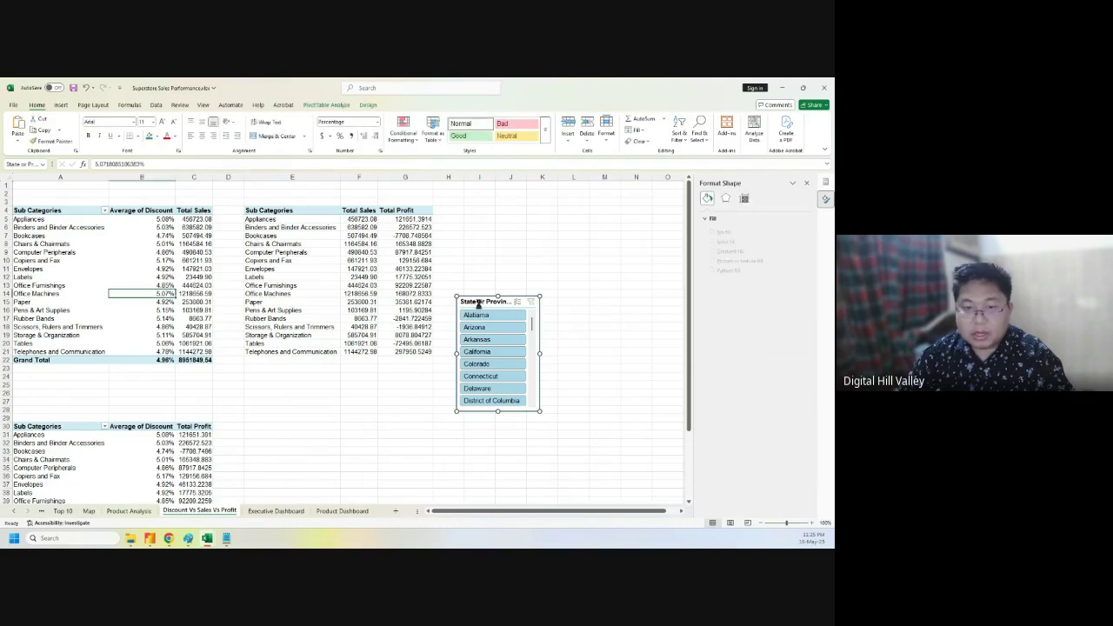
- Paste the State or Province slicer under the Year slicer, widened to align with the Manager slicer
click(341, 511)
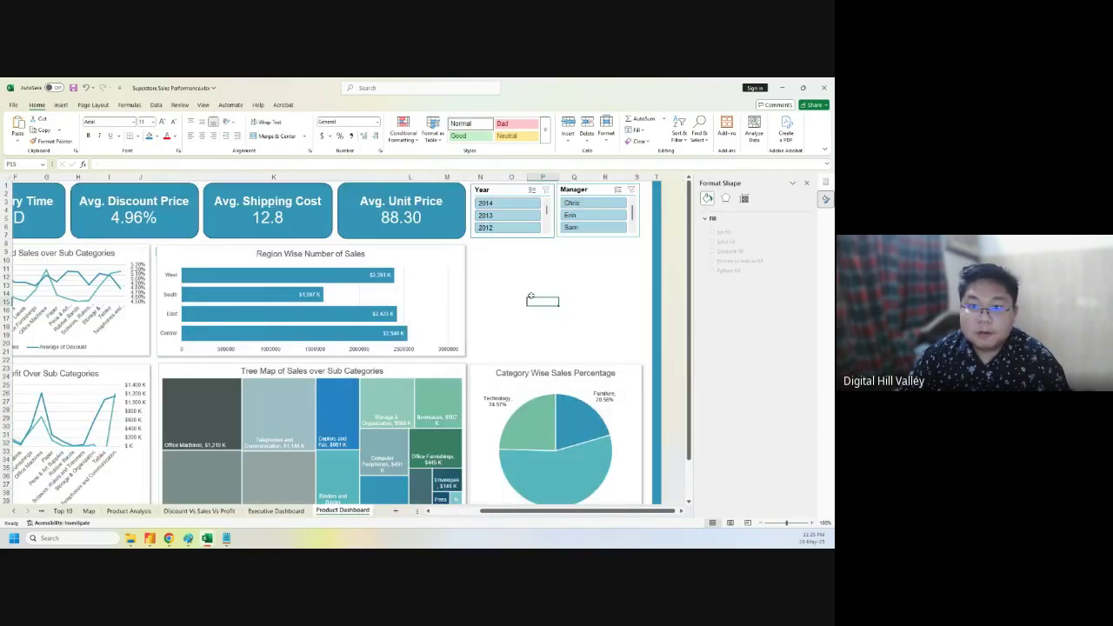
key(ctrl+v)
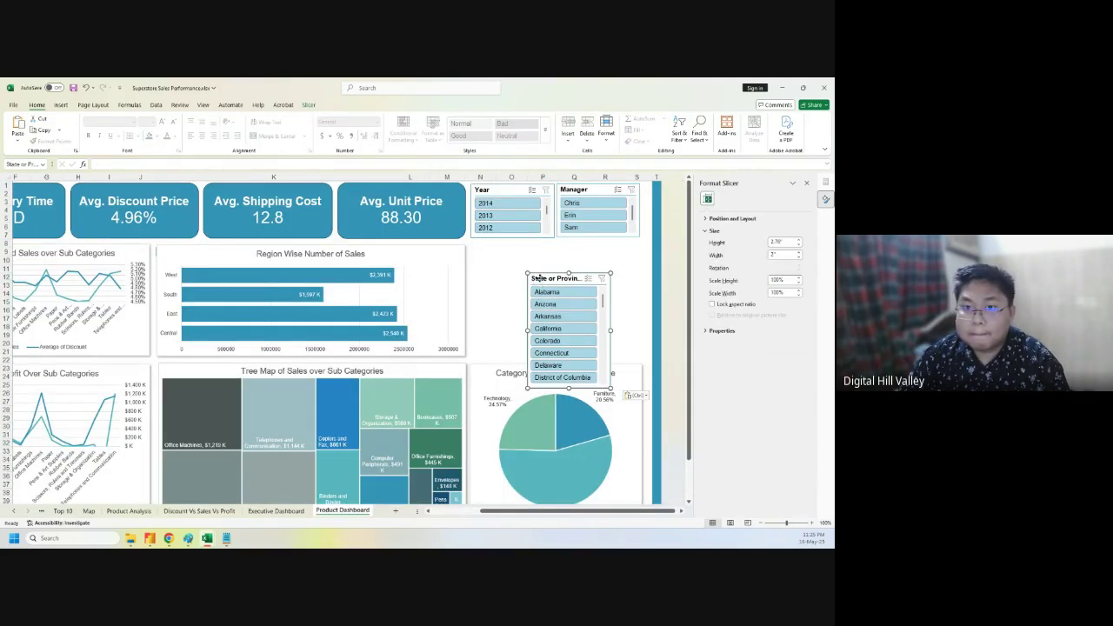
drag(536, 277, 481, 251)
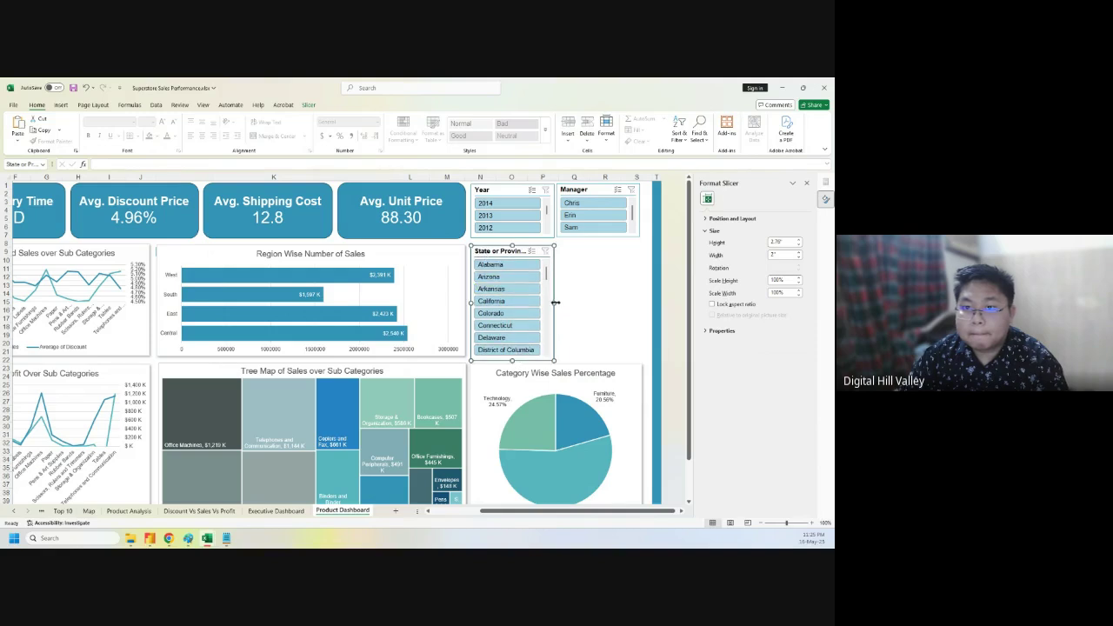
drag(555, 302, 641, 303)
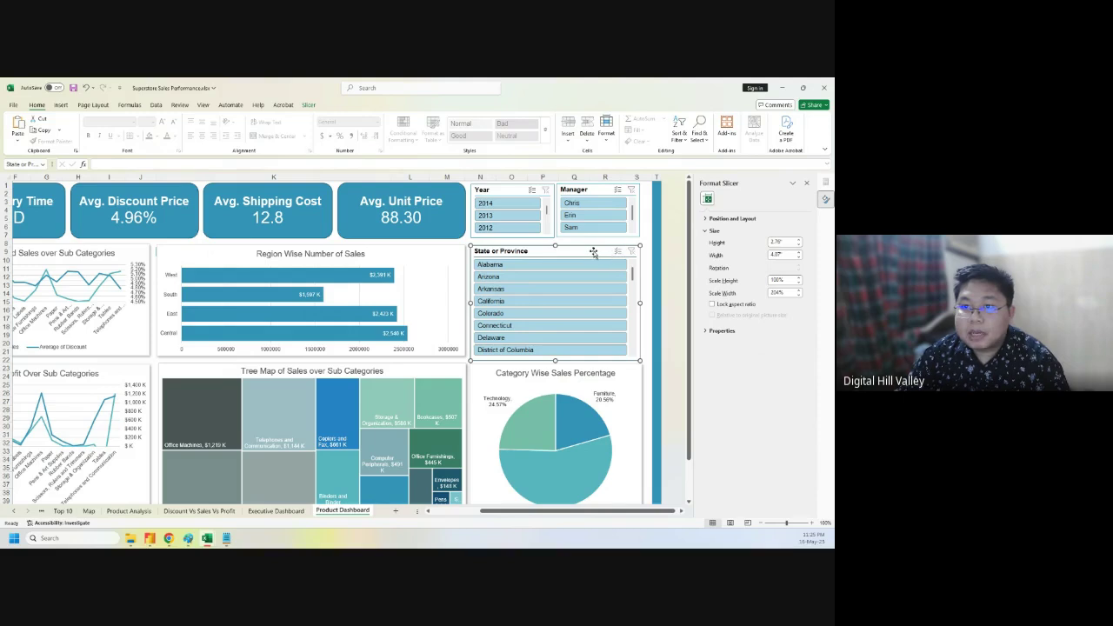
- Open Slicer Settings for the State or Province slicer
right_click(548, 250)
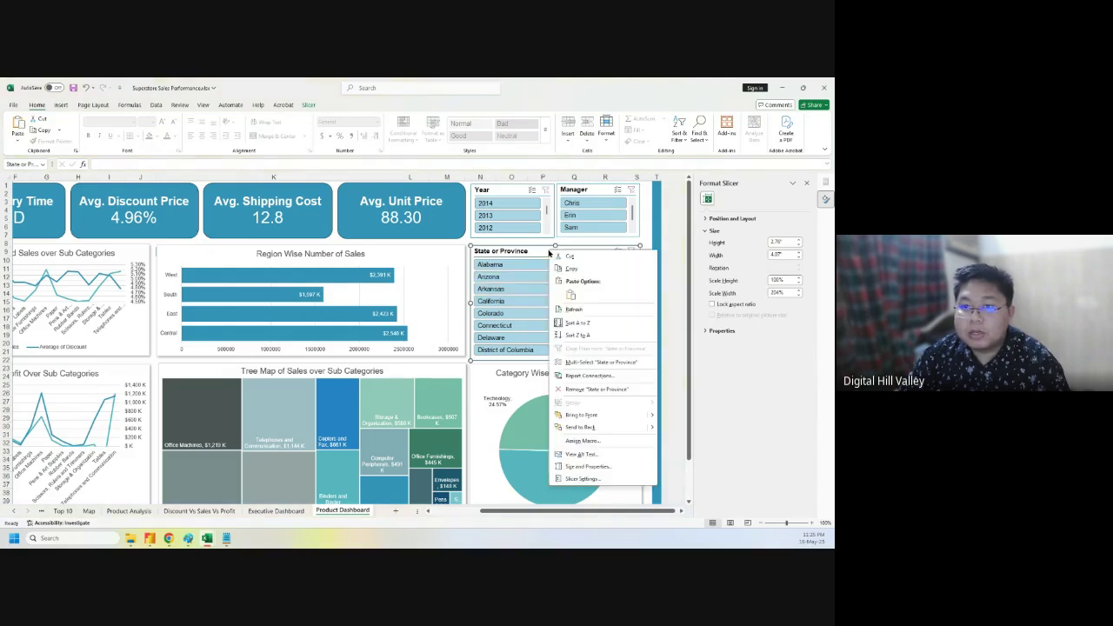
click(611, 363)
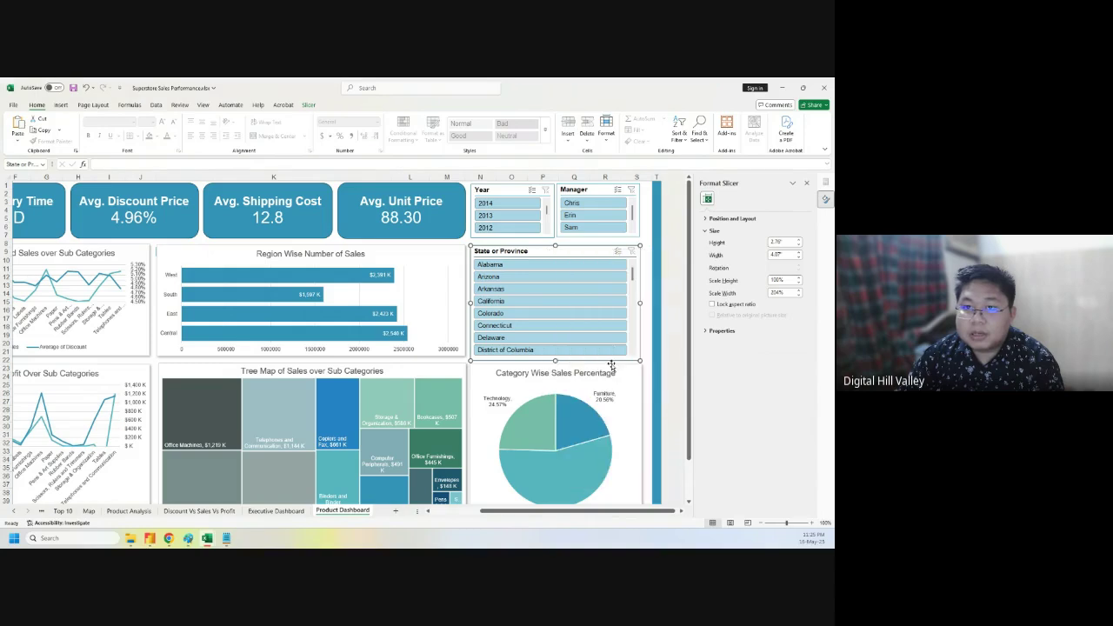
right_click(575, 250)
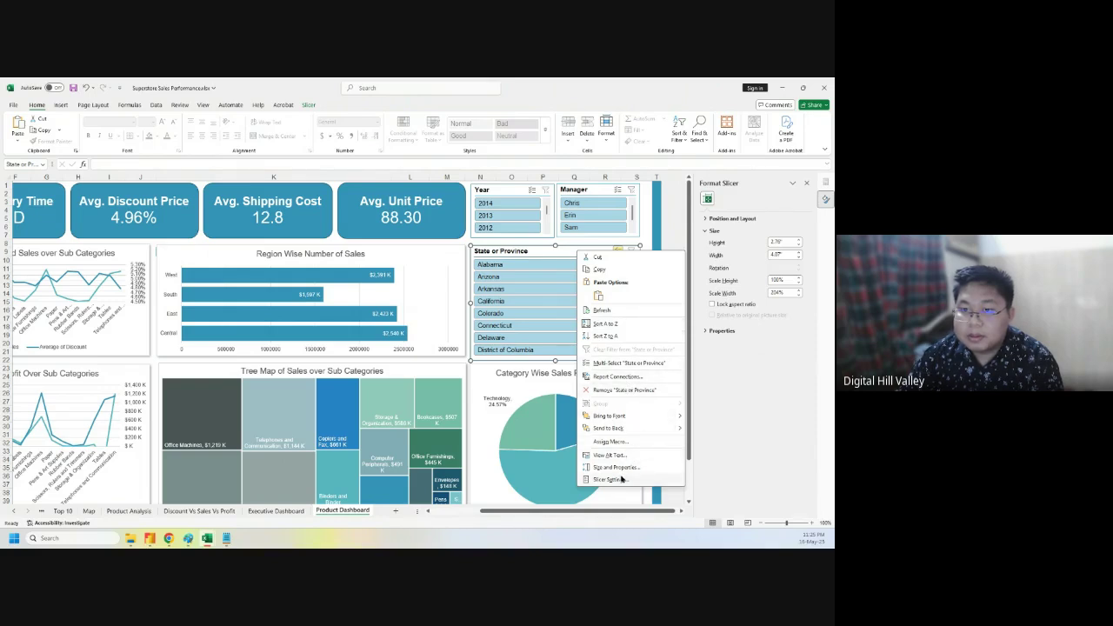
key(Escape)
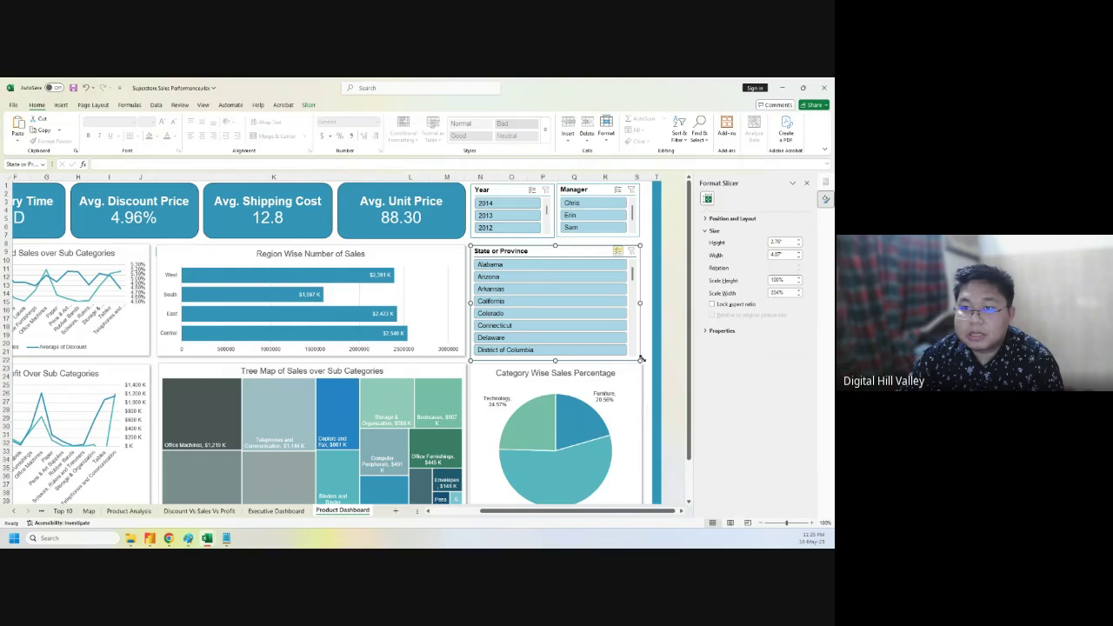
right_click(580, 250)
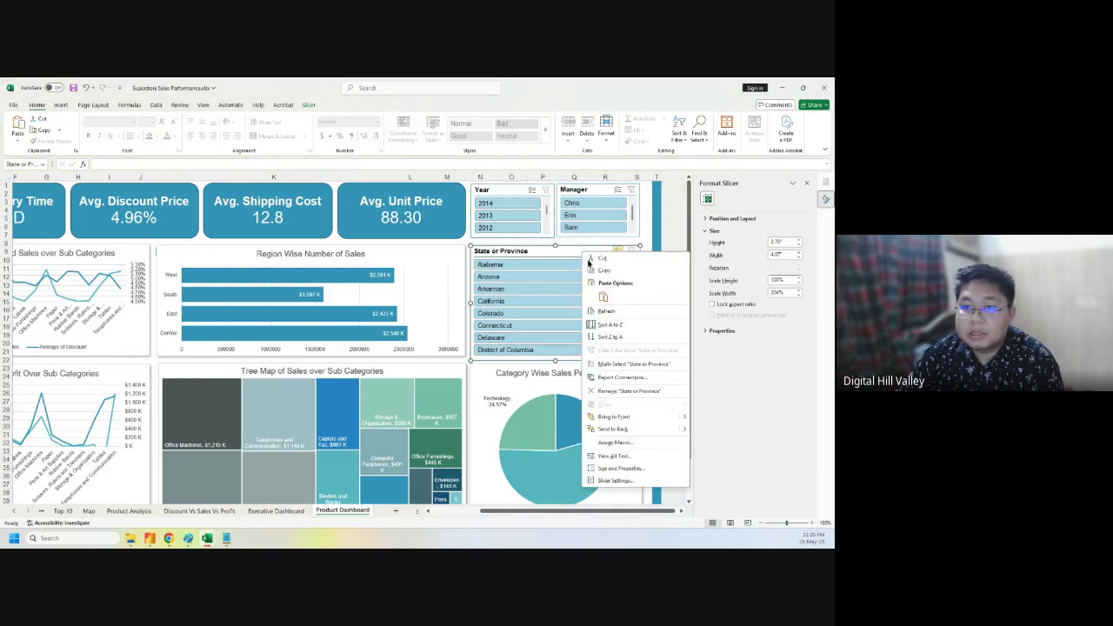
click(622, 473)
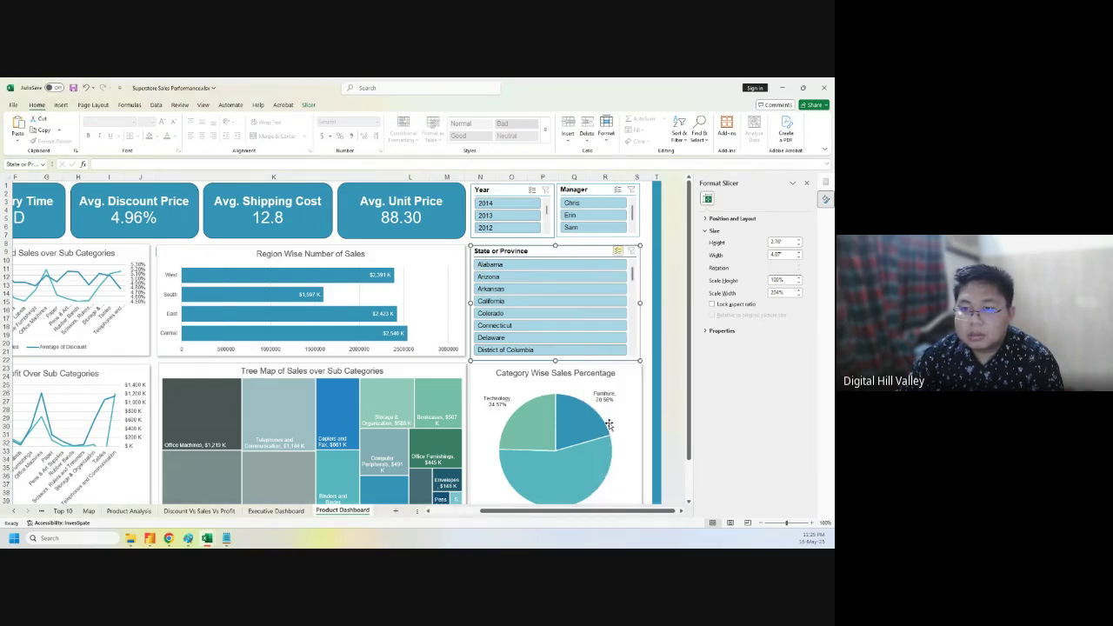
right_click(596, 254)
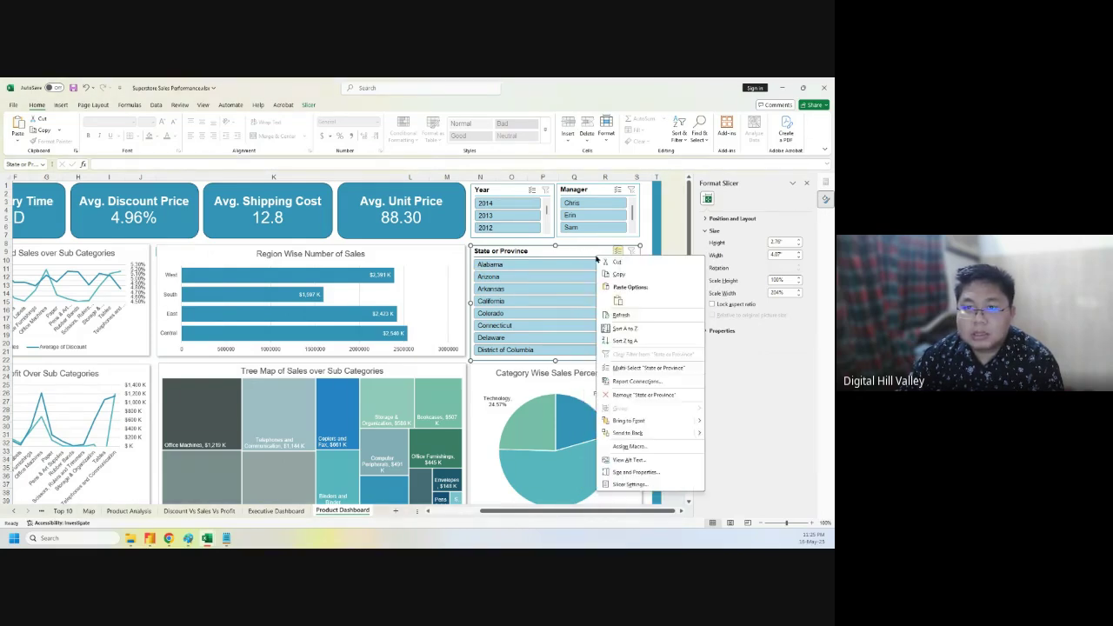
click(627, 485)
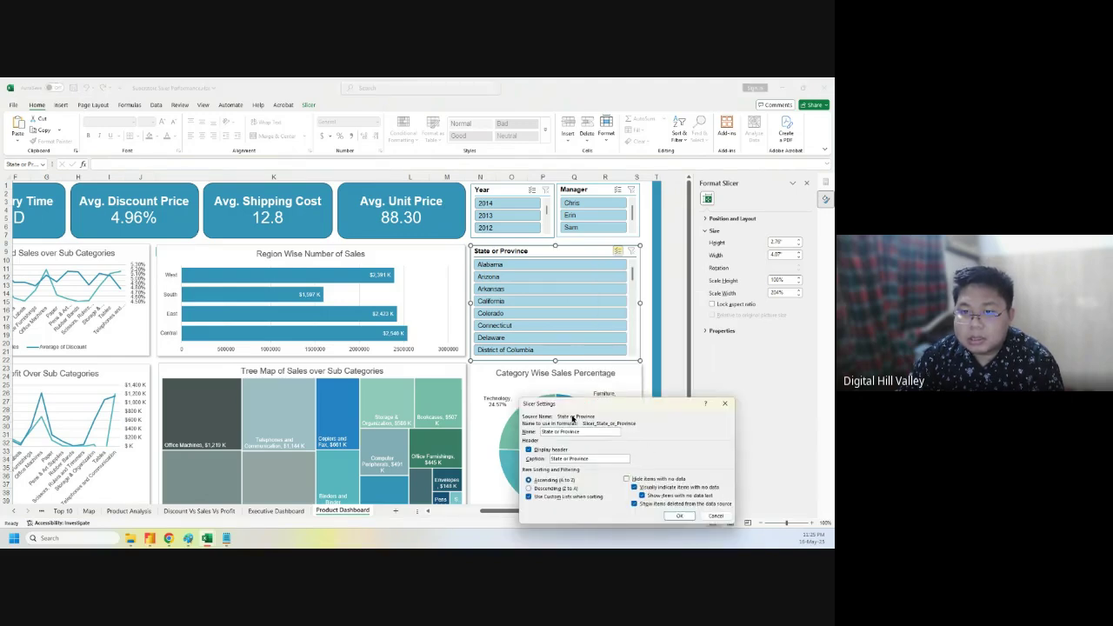
- Enable 'Hide items with no data' for the State or Province slicer and confirm
click(625, 479)
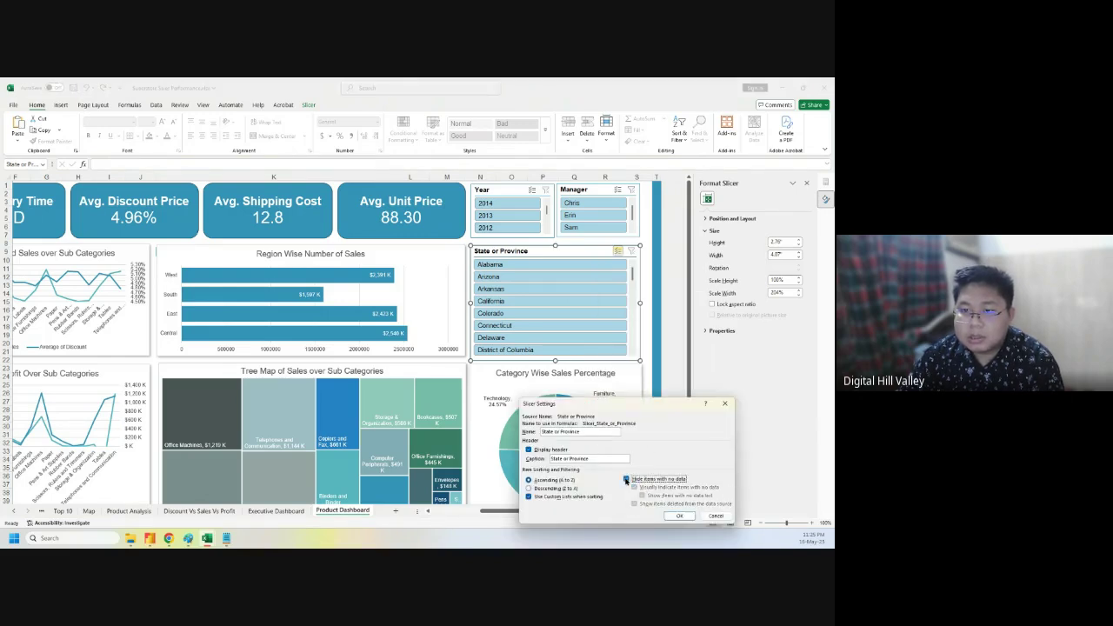
click(681, 518)
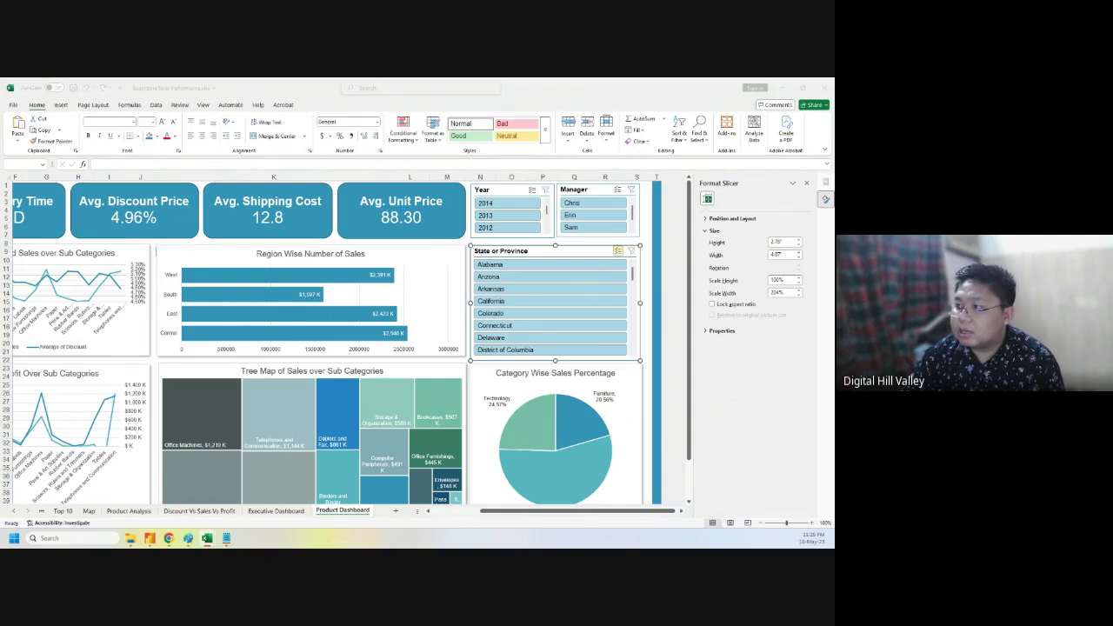
right_click(582, 254)
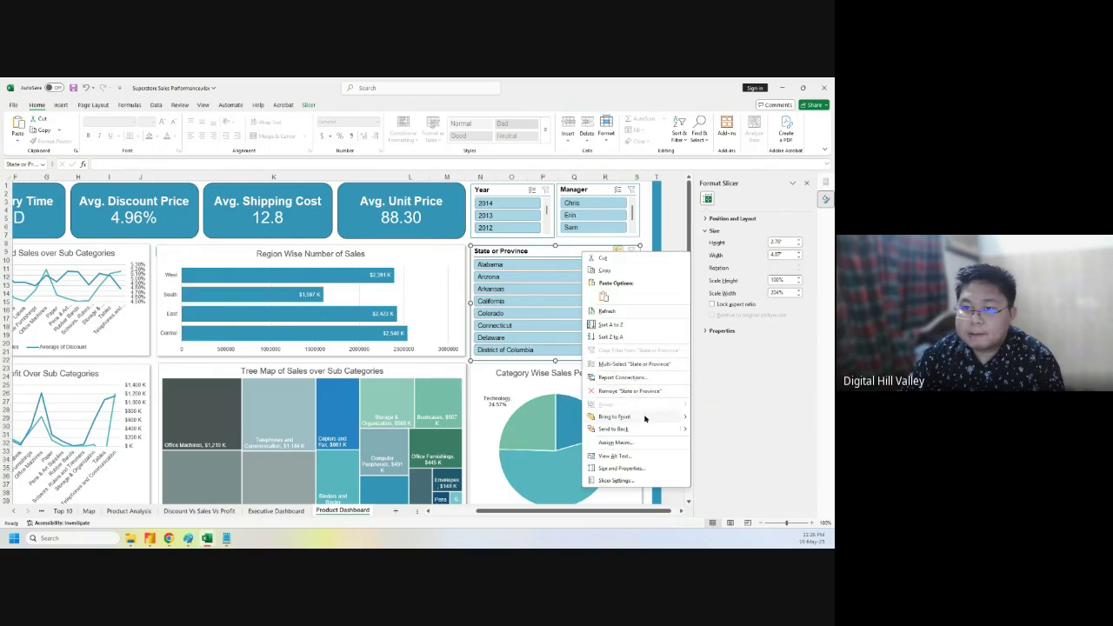
- Link the State or Province slicer to all 13 pivot tables, including PivotTable1–19 and Trends and KPI, via Report Connections
click(634, 379)
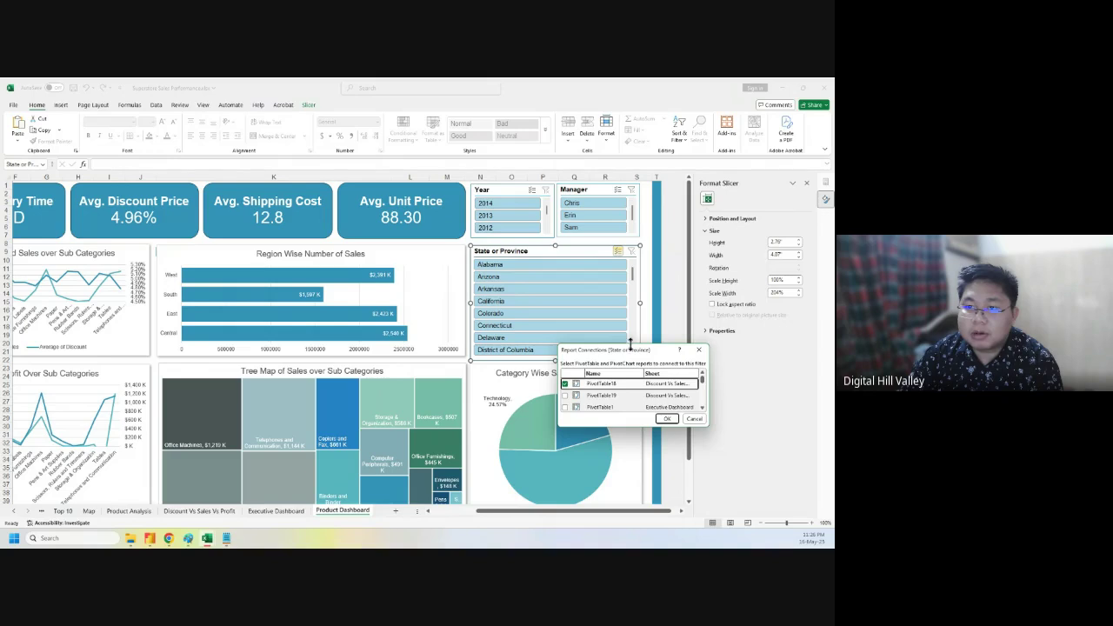
drag(631, 345, 648, 201)
click(565, 254)
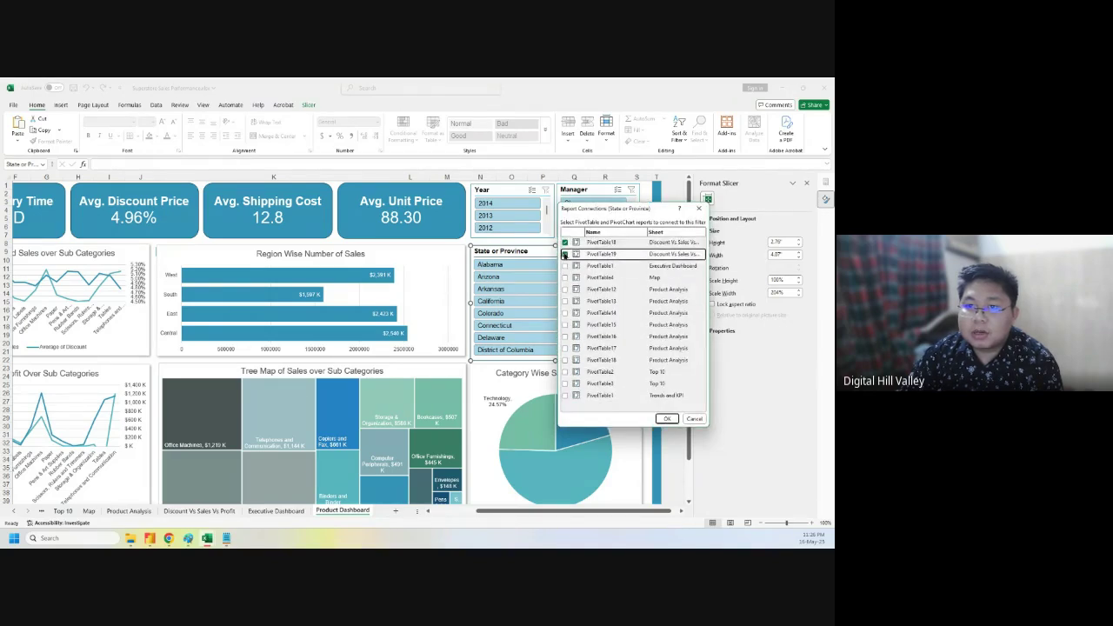
click(565, 266)
click(565, 277)
click(565, 290)
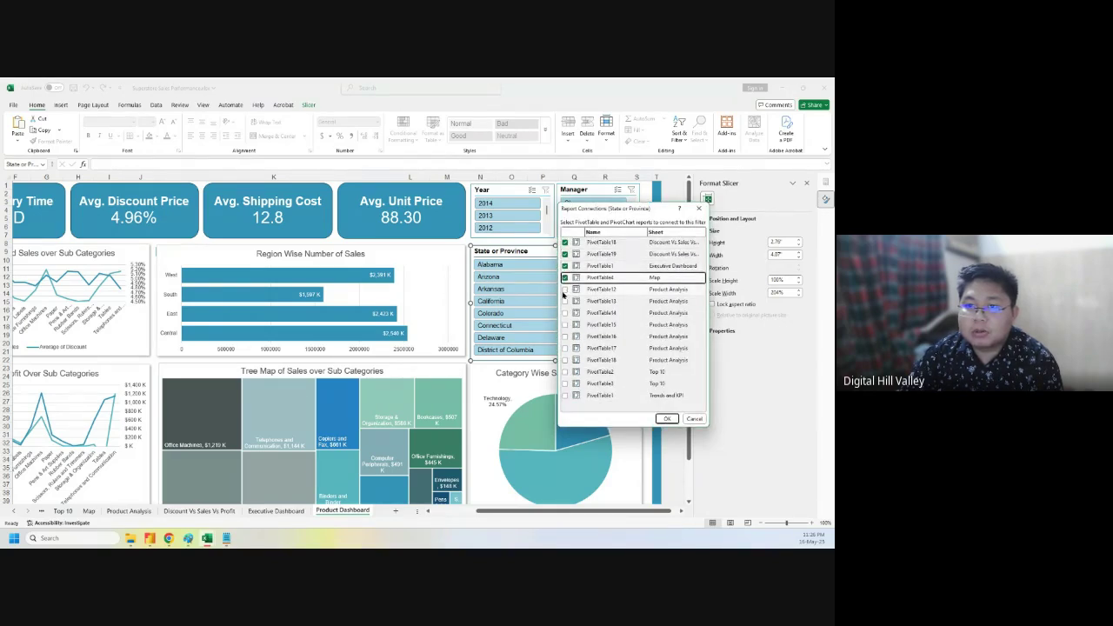
click(565, 301)
click(565, 313)
click(565, 324)
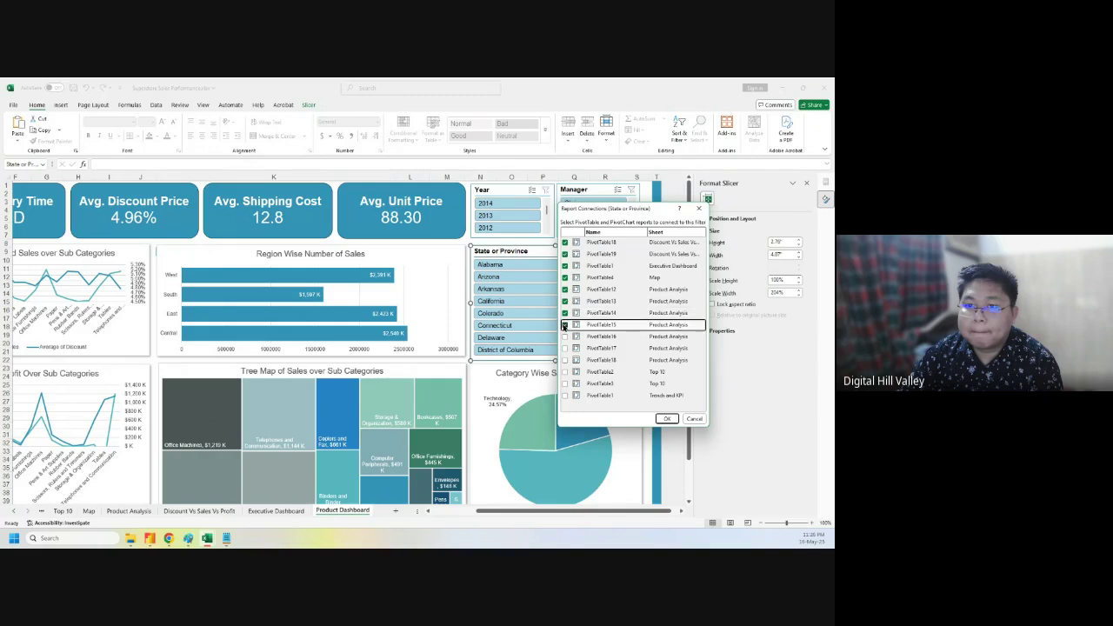
click(565, 337)
click(565, 348)
click(565, 359)
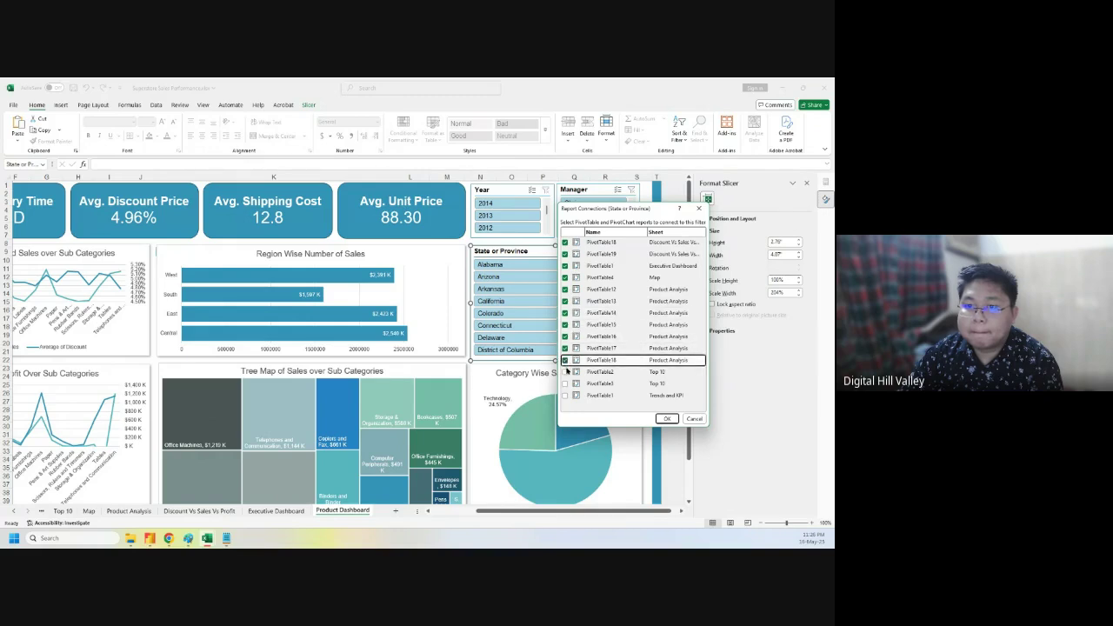
click(566, 371)
click(565, 383)
click(565, 394)
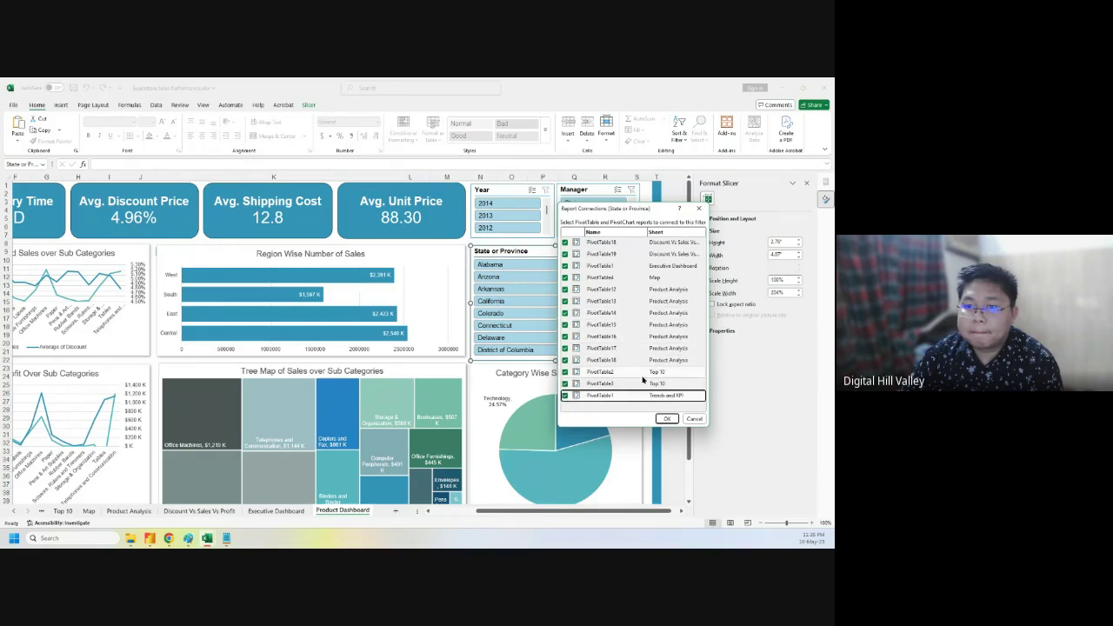
click(667, 418)
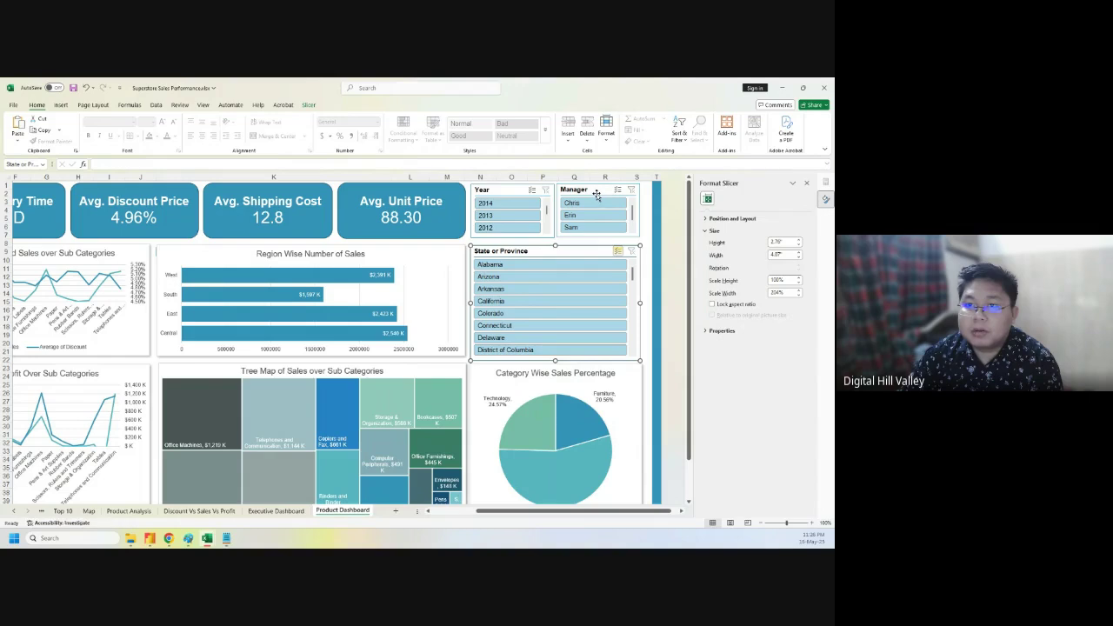
click(596, 190)
- Connect the Manager slicer to every pivot table through Report Connections
right_click(598, 191)
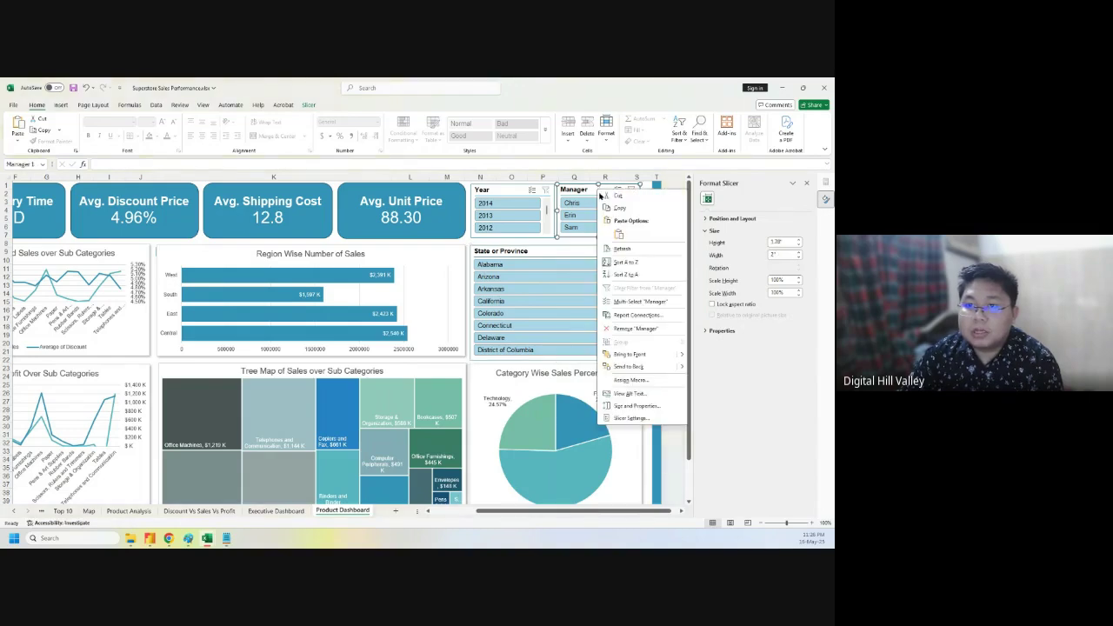
click(632, 314)
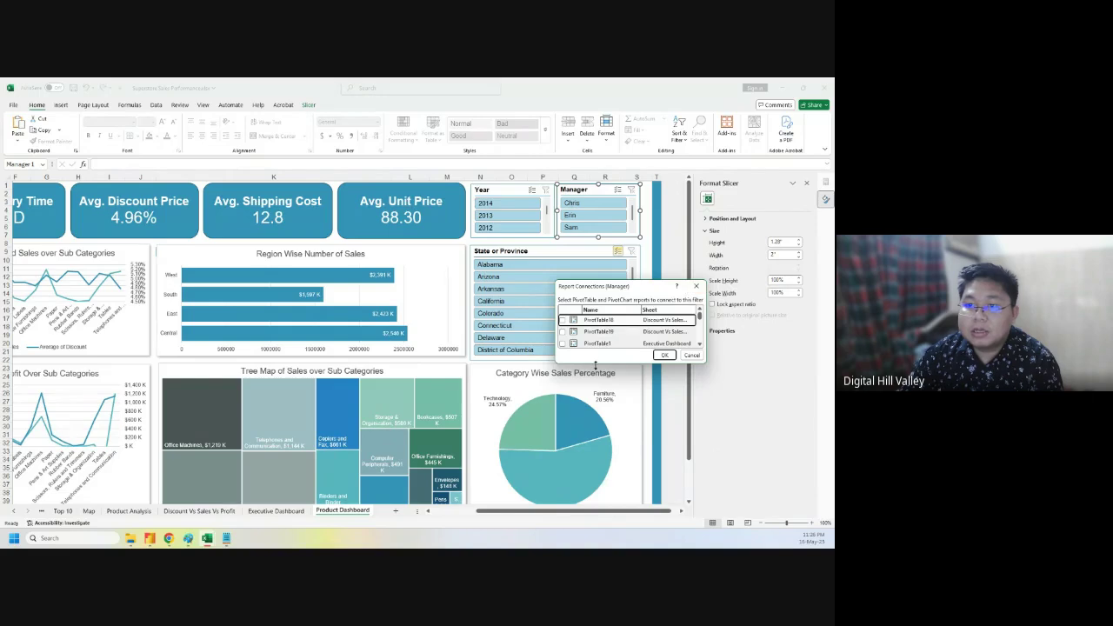
drag(596, 362, 609, 497)
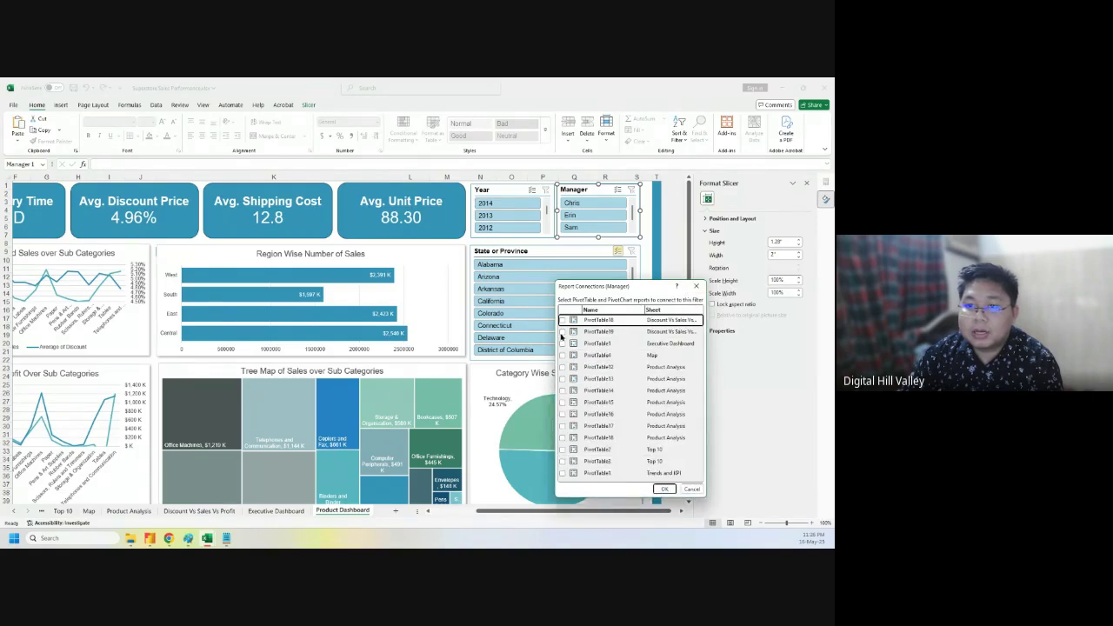
click(562, 321)
click(562, 331)
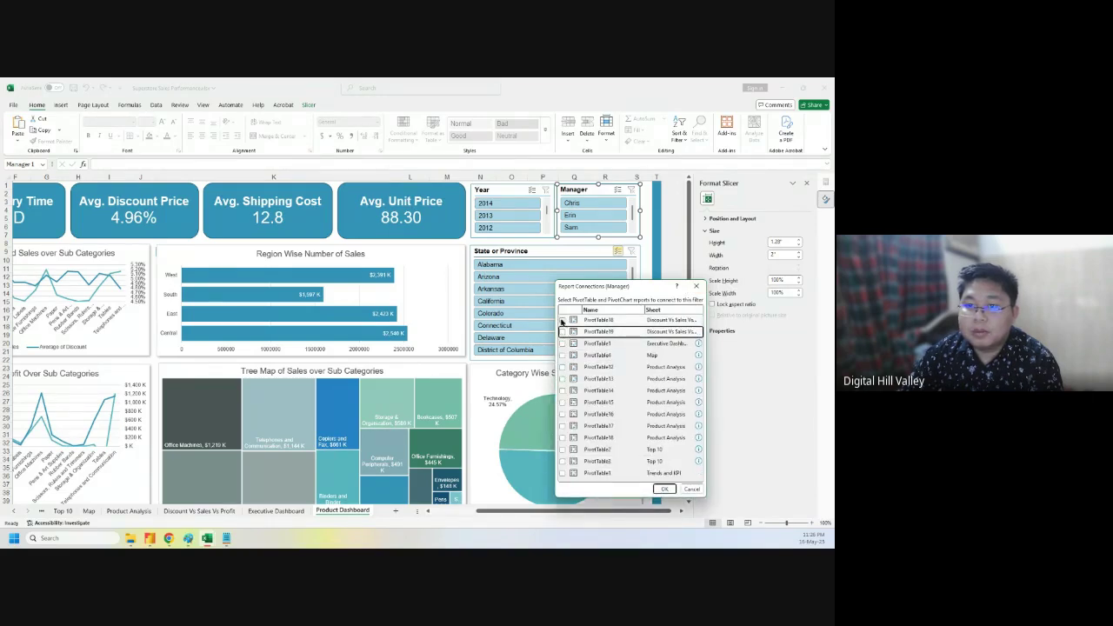
click(561, 321)
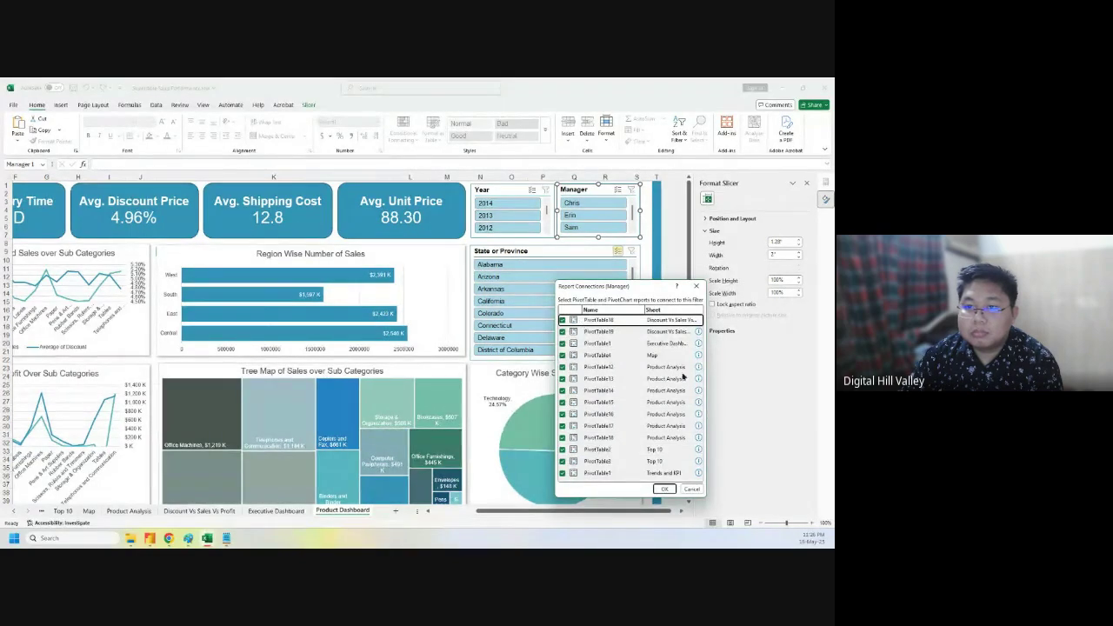
click(663, 489)
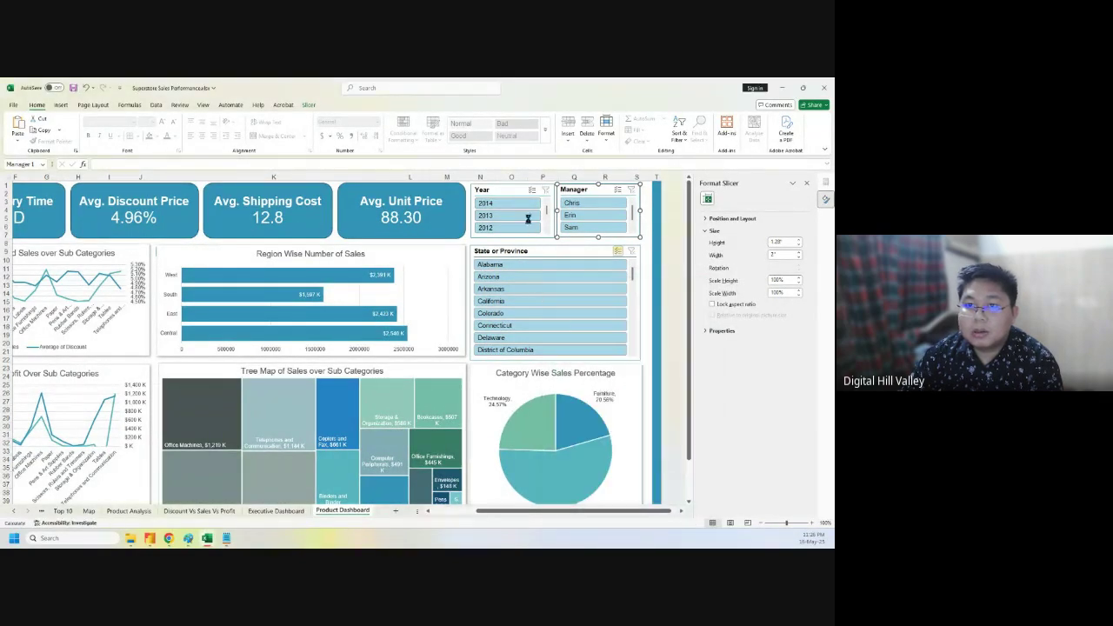
- Turn on multi-select for the Year and Manager slicers
right_click(508, 189)
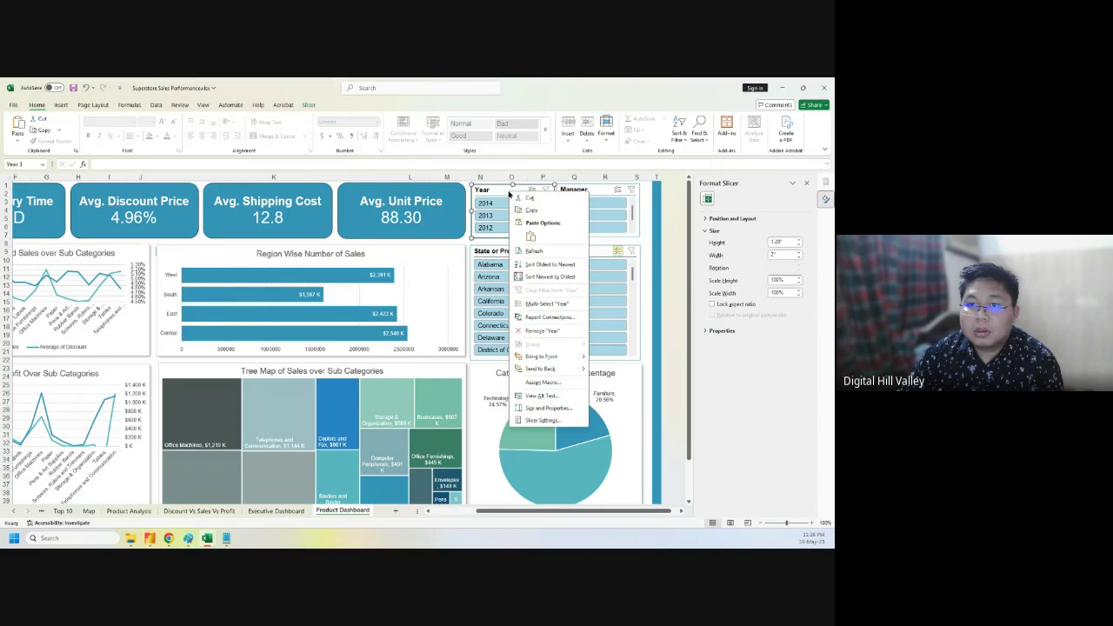
click(538, 305)
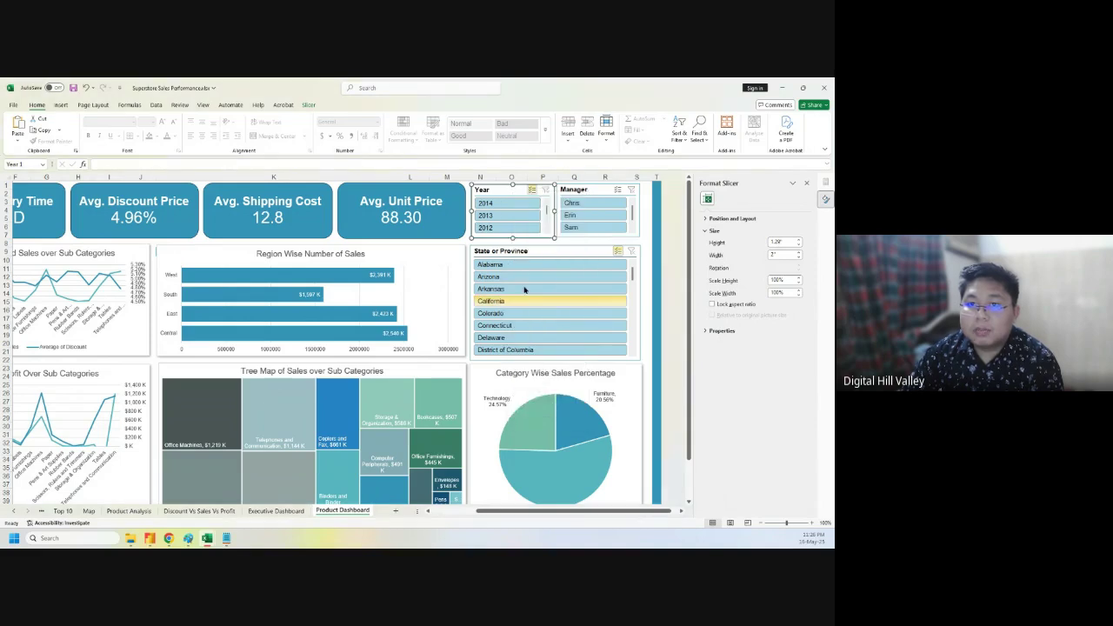
right_click(601, 191)
click(628, 304)
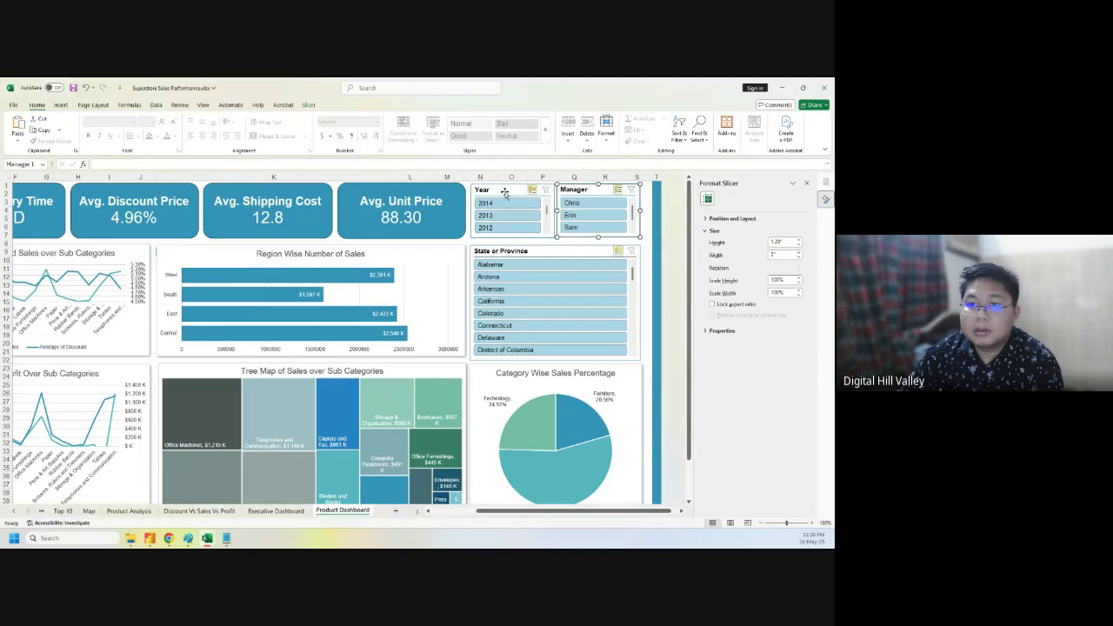
- Add PivotTable18 to the Year slicer's report connections
right_click(501, 192)
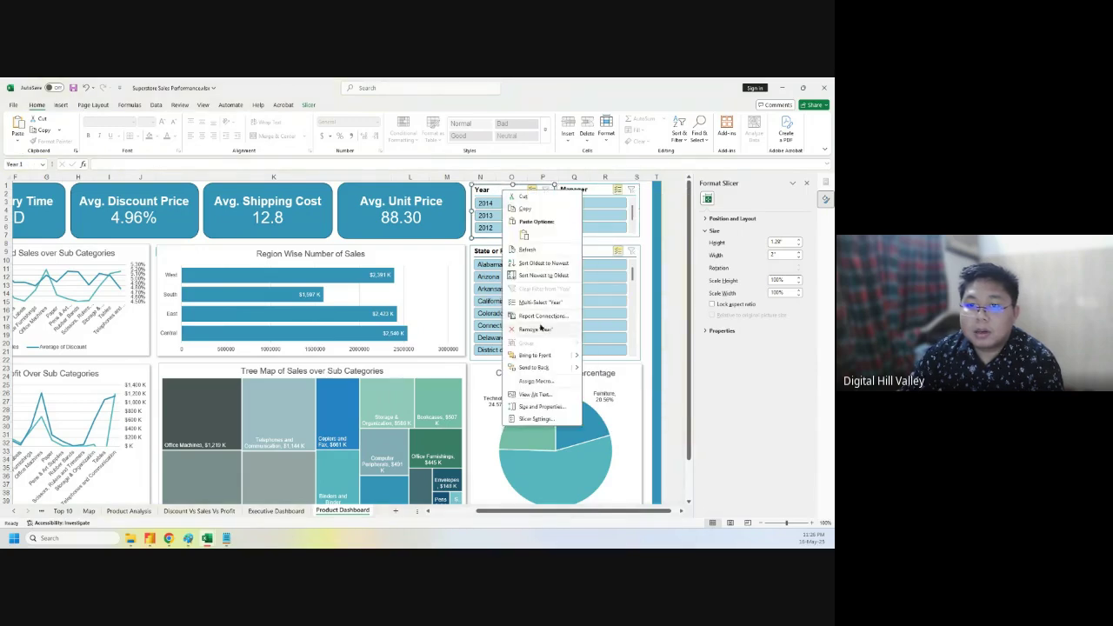
click(539, 317)
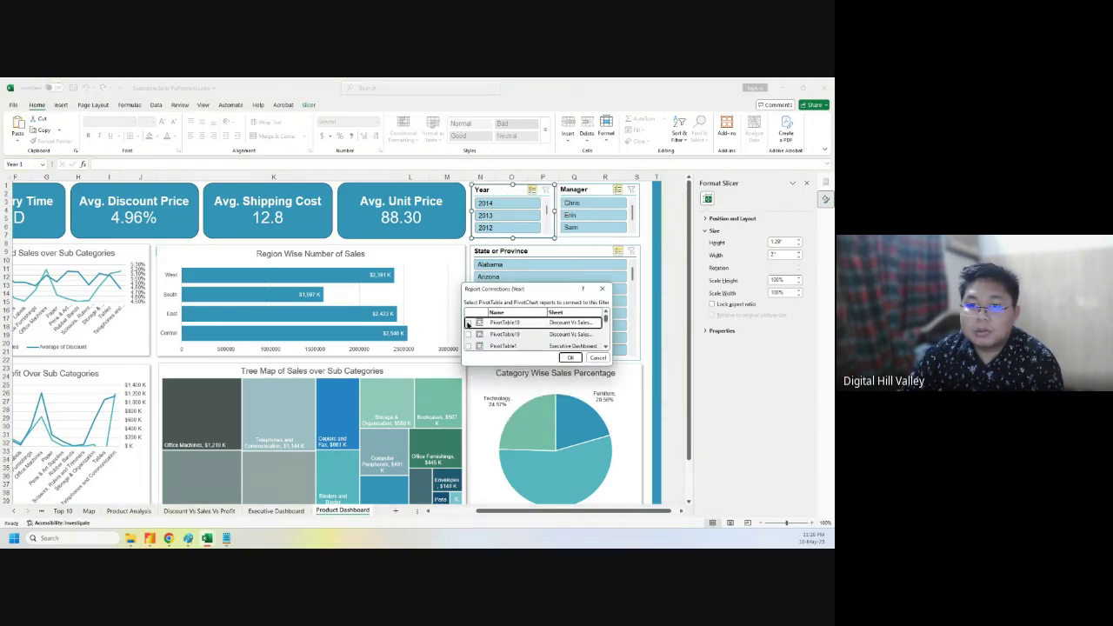
click(469, 322)
click(569, 358)
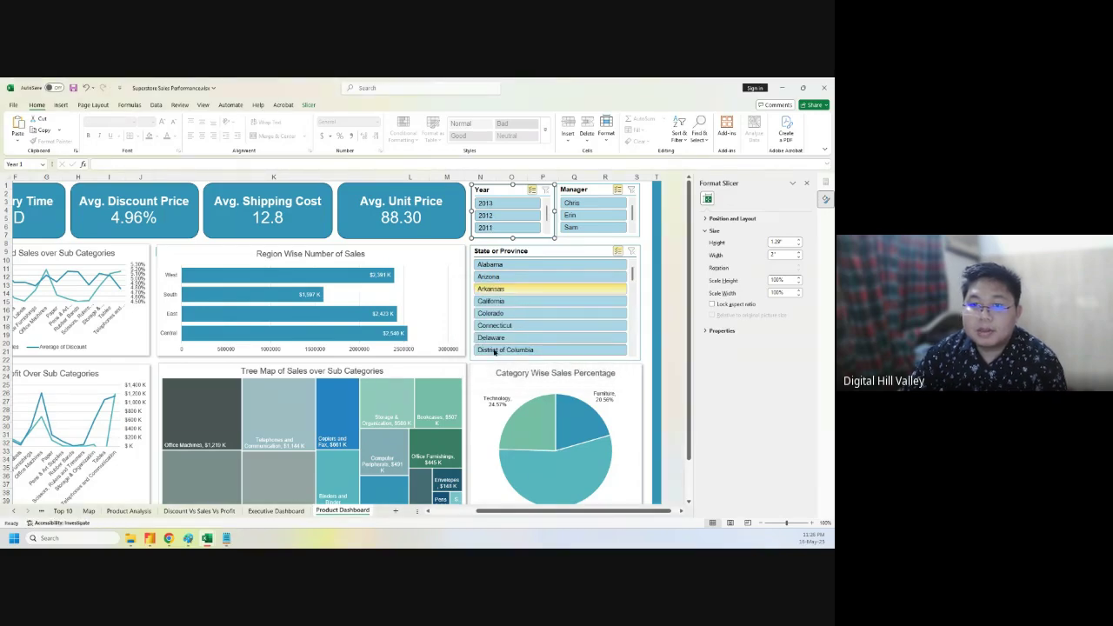
- Test the dashboard by filtering to Alabama and clearing it, then select the shopping-cart icon
click(501, 267)
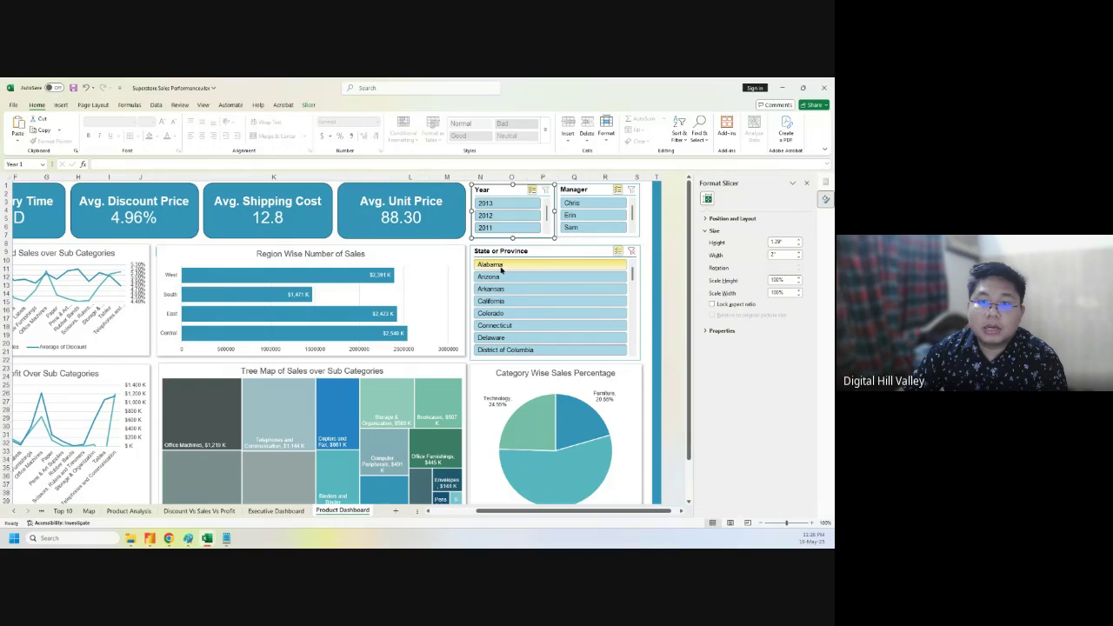
click(502, 269)
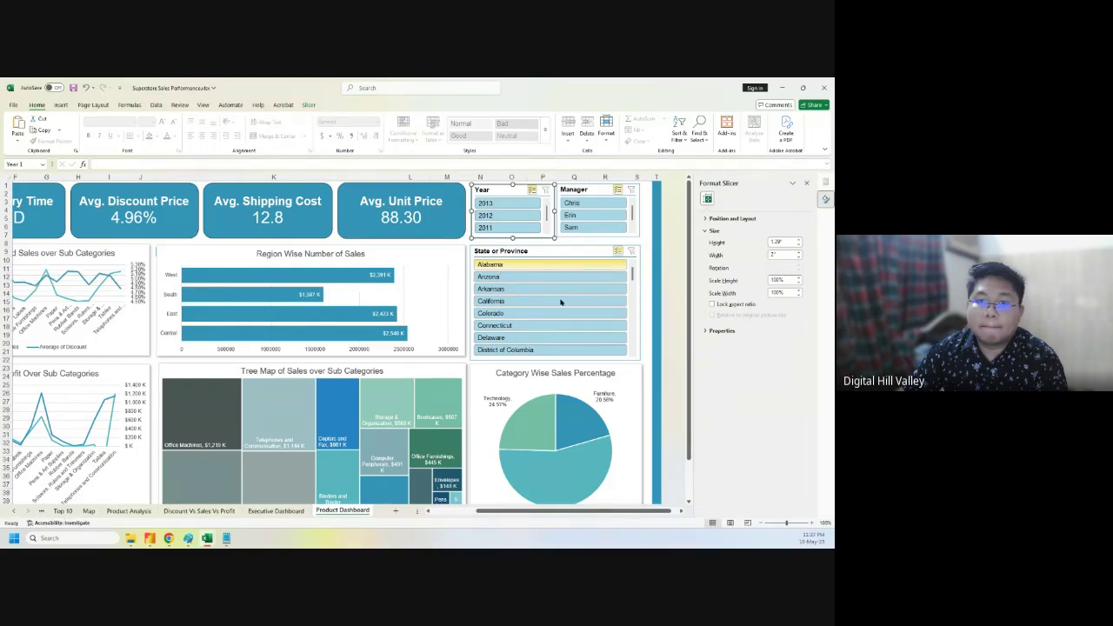
drag(553, 504, 442, 515)
click(39, 443)
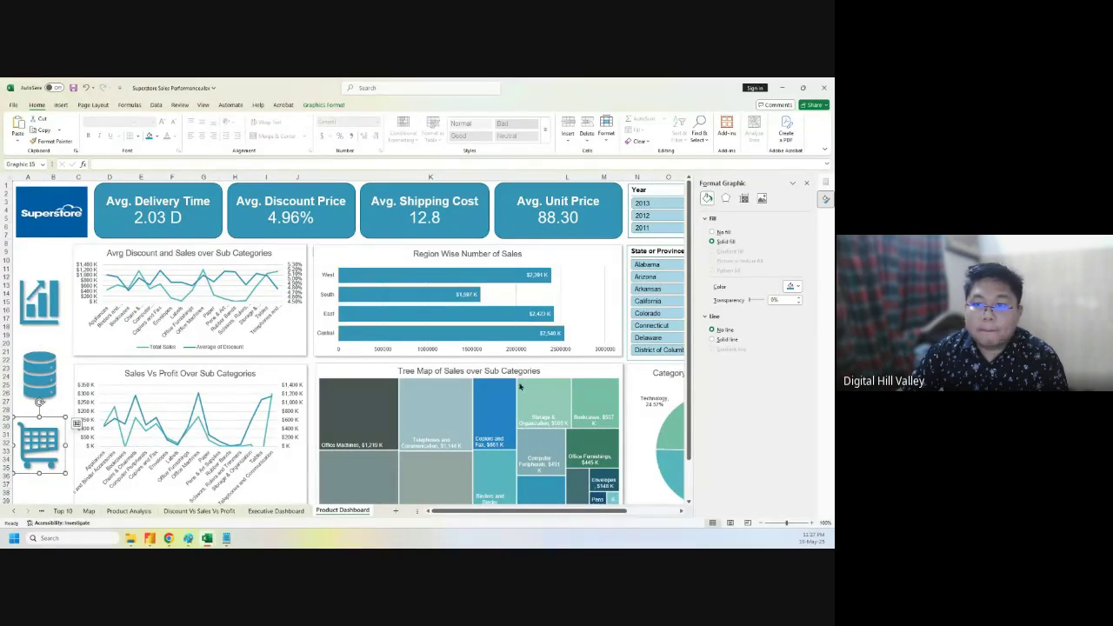
- Link the Product Dashboard cart icon to the Product Dashboard sheet
right_click(43, 443)
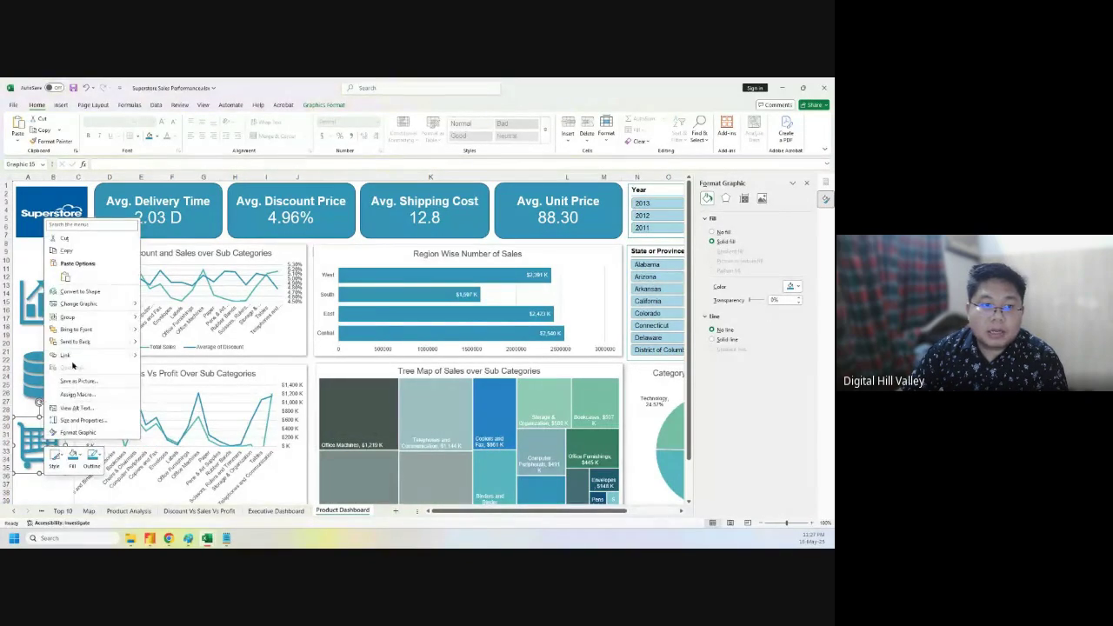
click(165, 352)
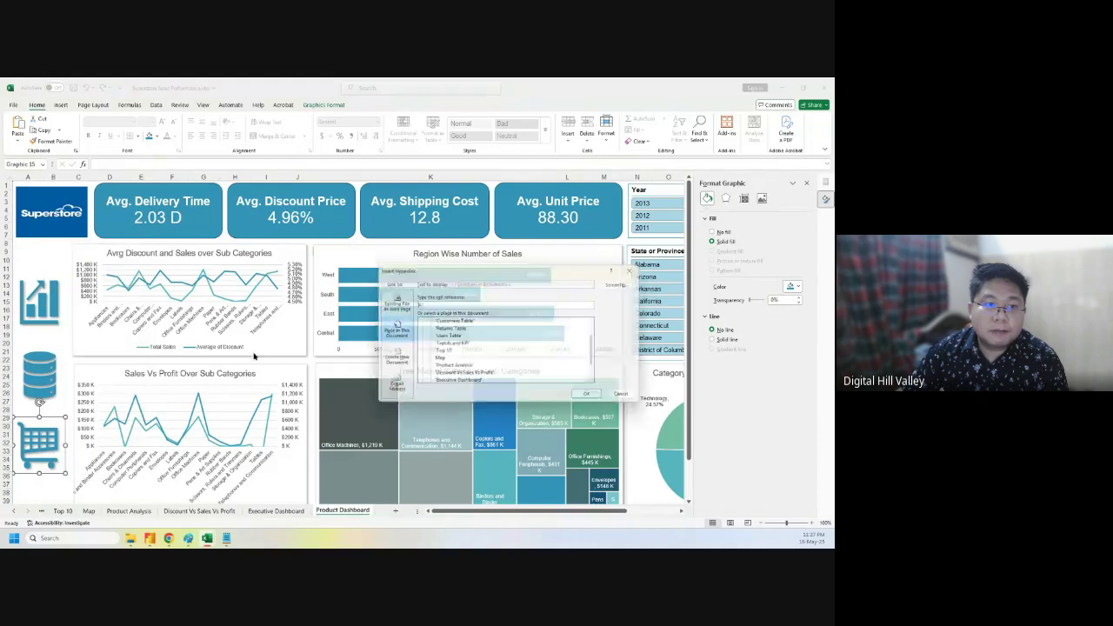
scroll(487, 357, down, 1)
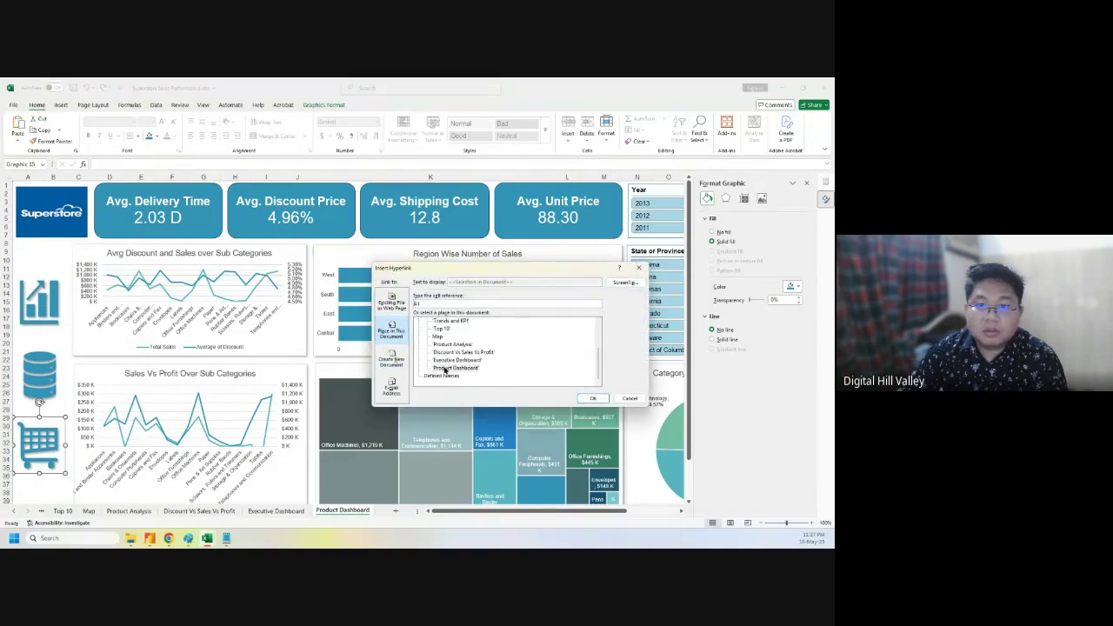
click(455, 369)
click(594, 398)
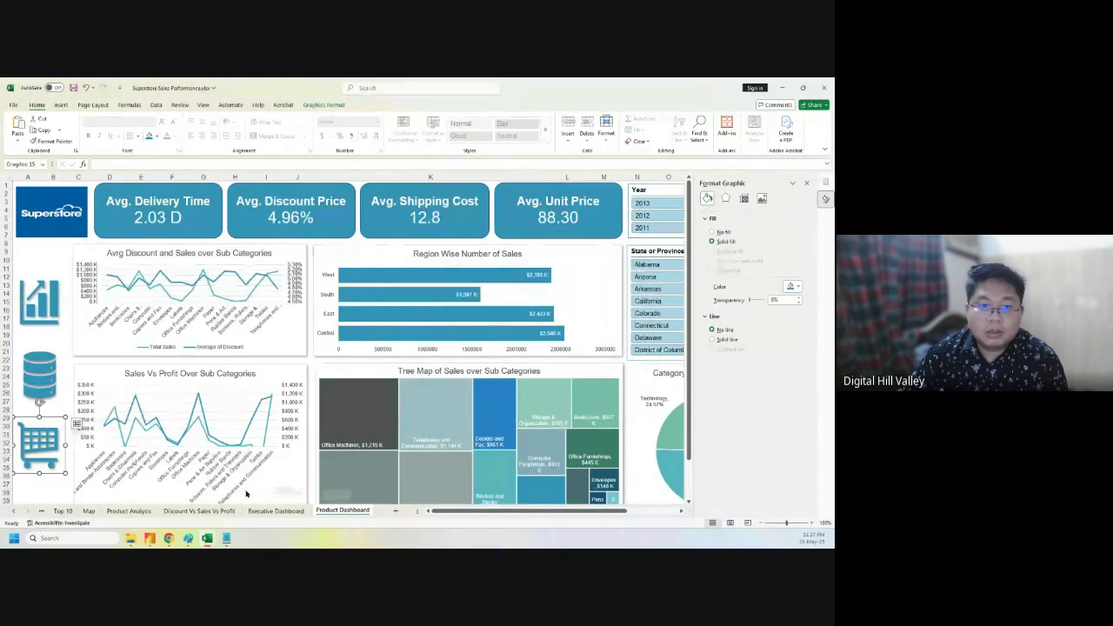
- Link the Executive Dashboard's cart icon to the Product Dashboard sheet too
click(276, 511)
click(40, 439)
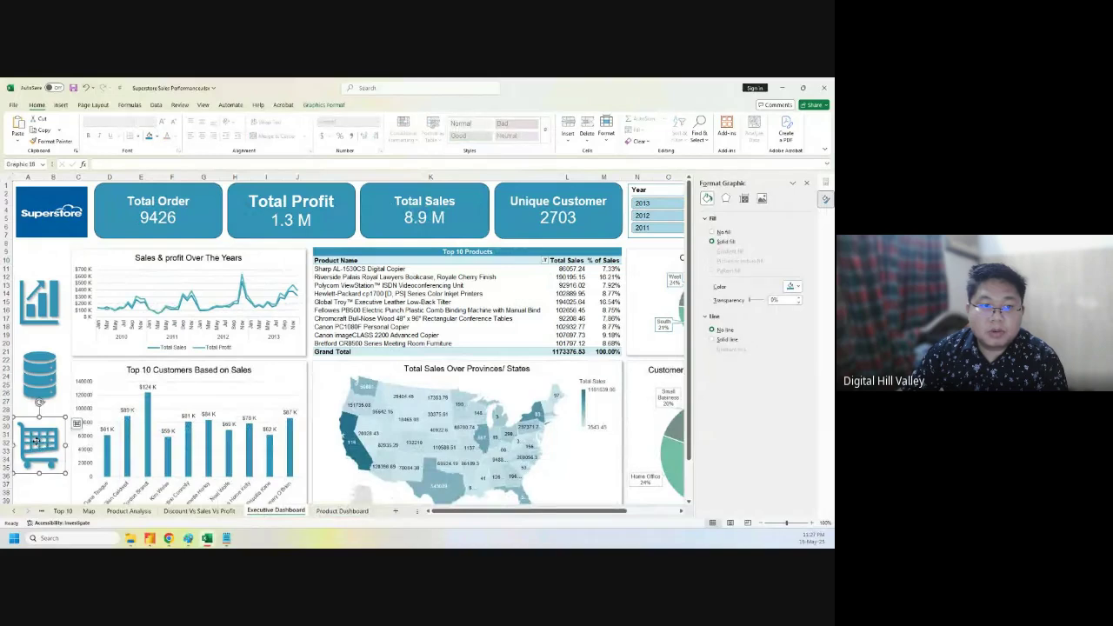
right_click(40, 443)
click(59, 358)
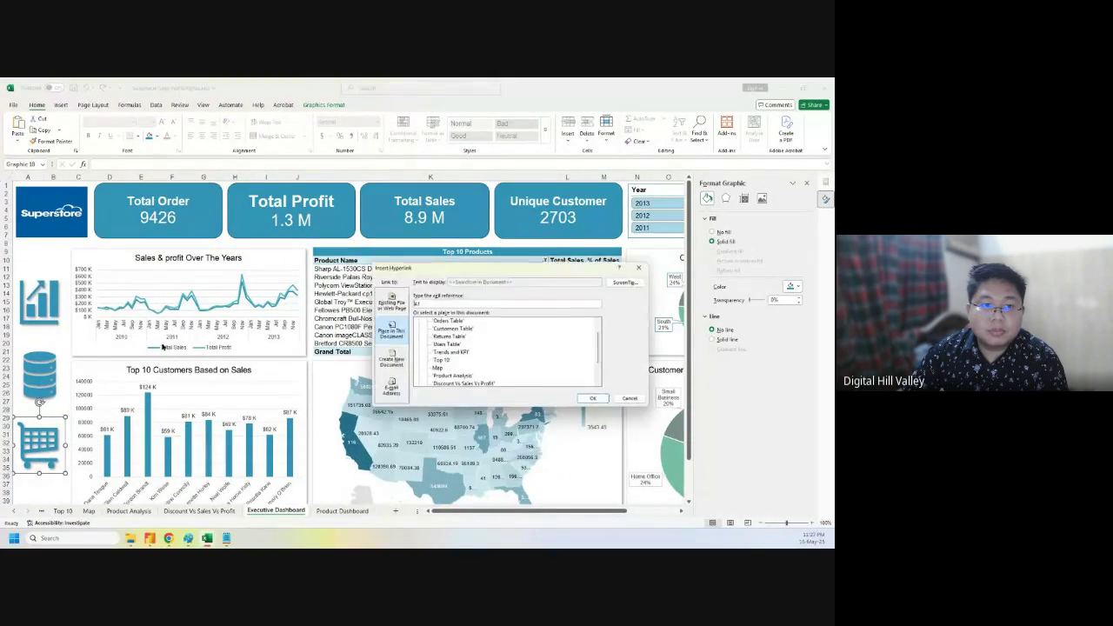
scroll(480, 372, down, 2)
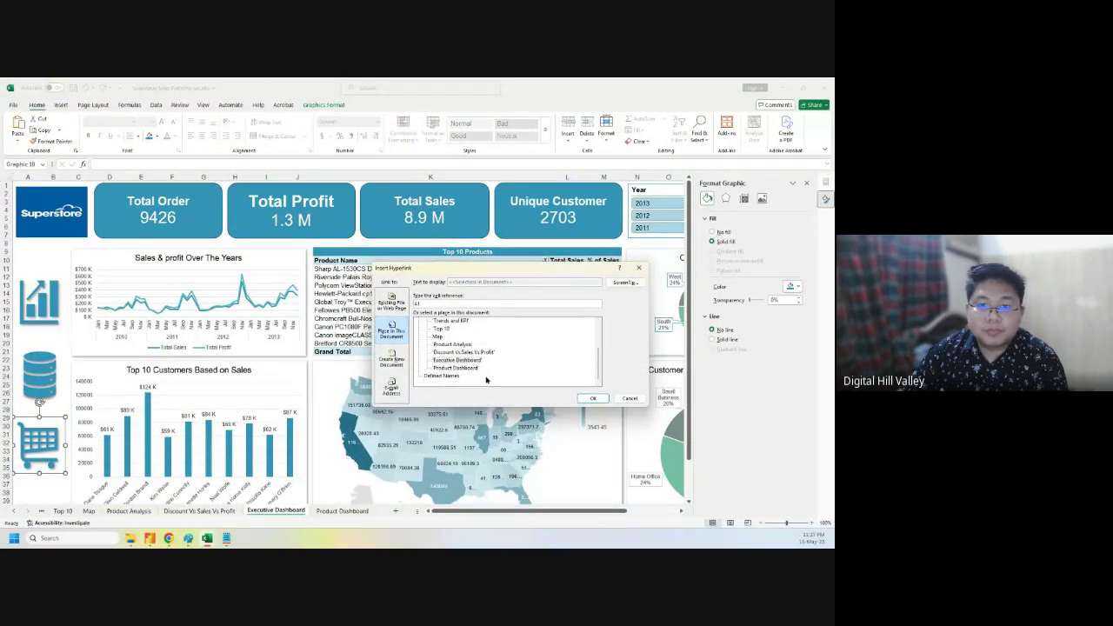
click(455, 367)
click(591, 399)
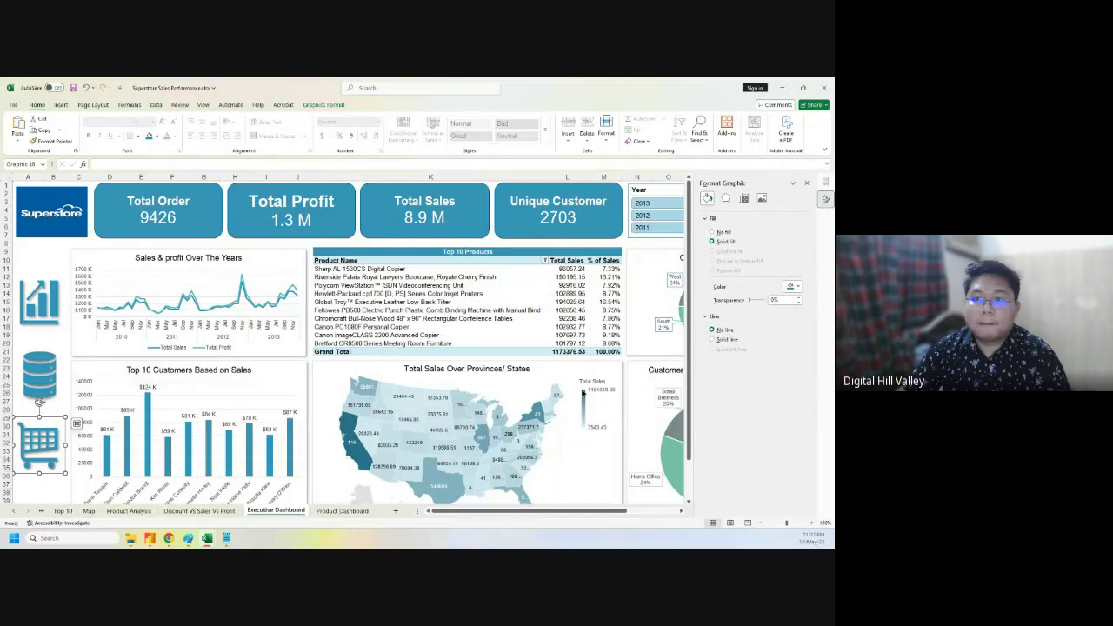
- Deselect the graphic, close the formatting pane and return to the Product Dashboard sheet
click(627, 245)
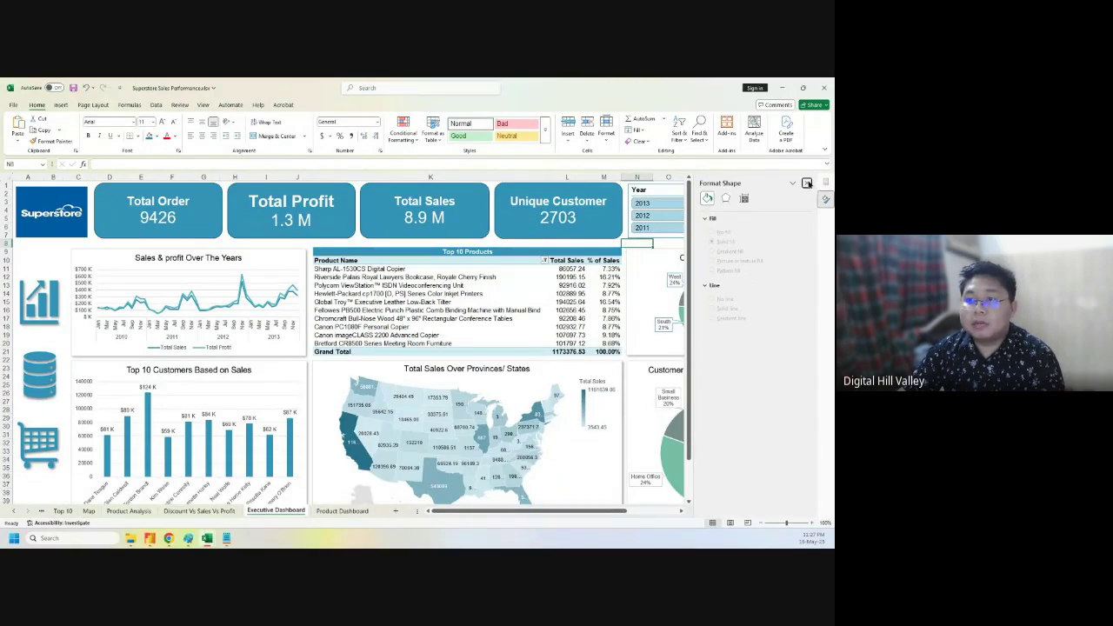
click(807, 183)
click(806, 234)
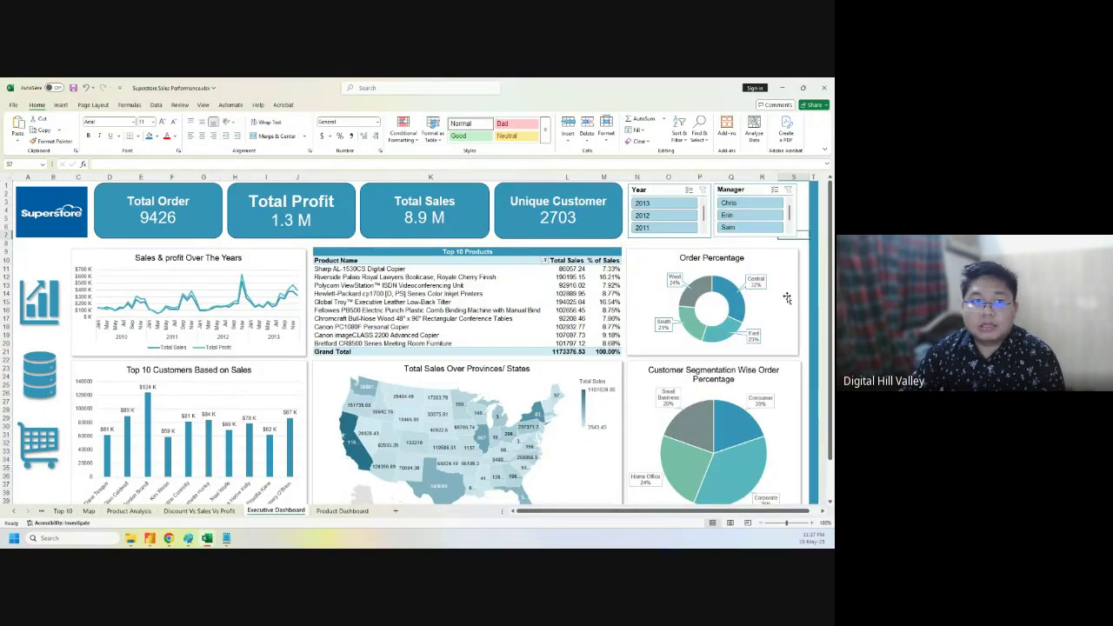
scroll(787, 298, down, 8)
scroll(787, 298, up, 8)
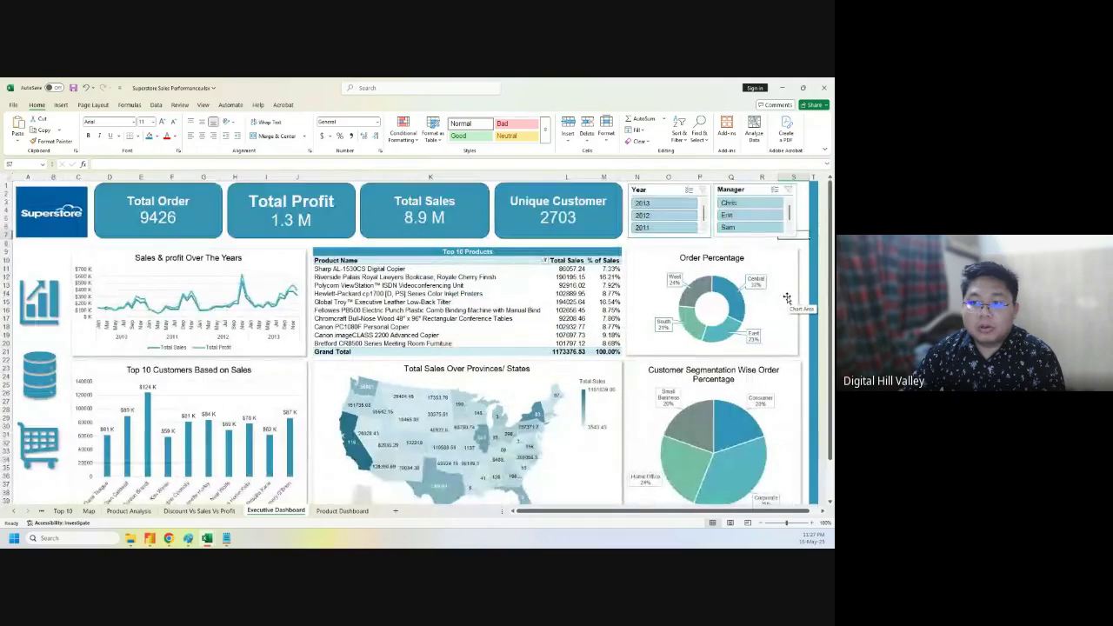
click(331, 243)
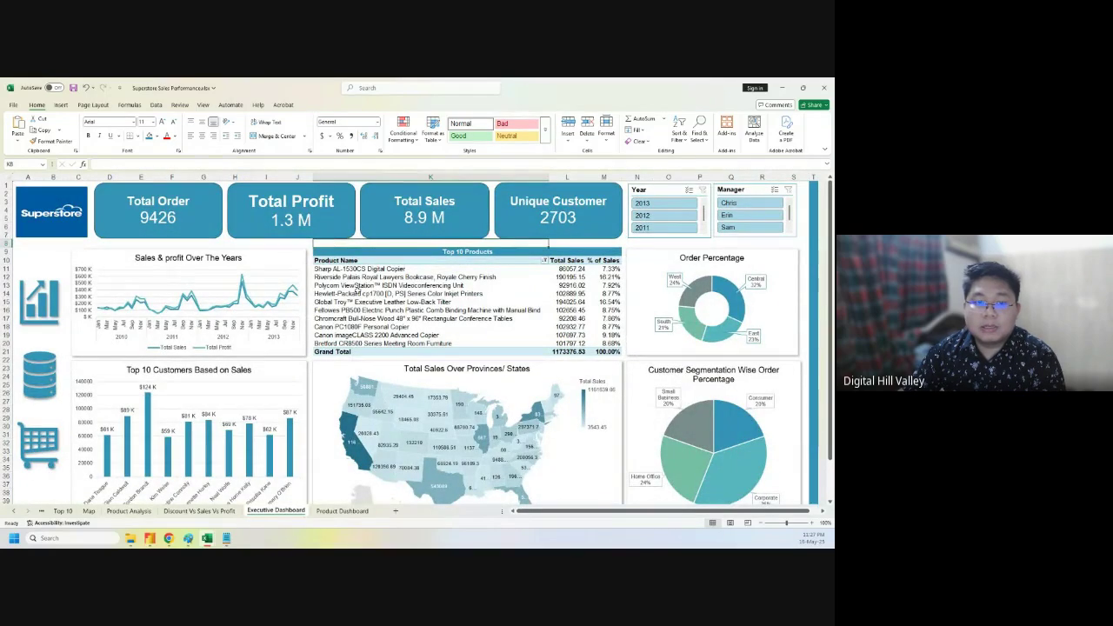
click(340, 510)
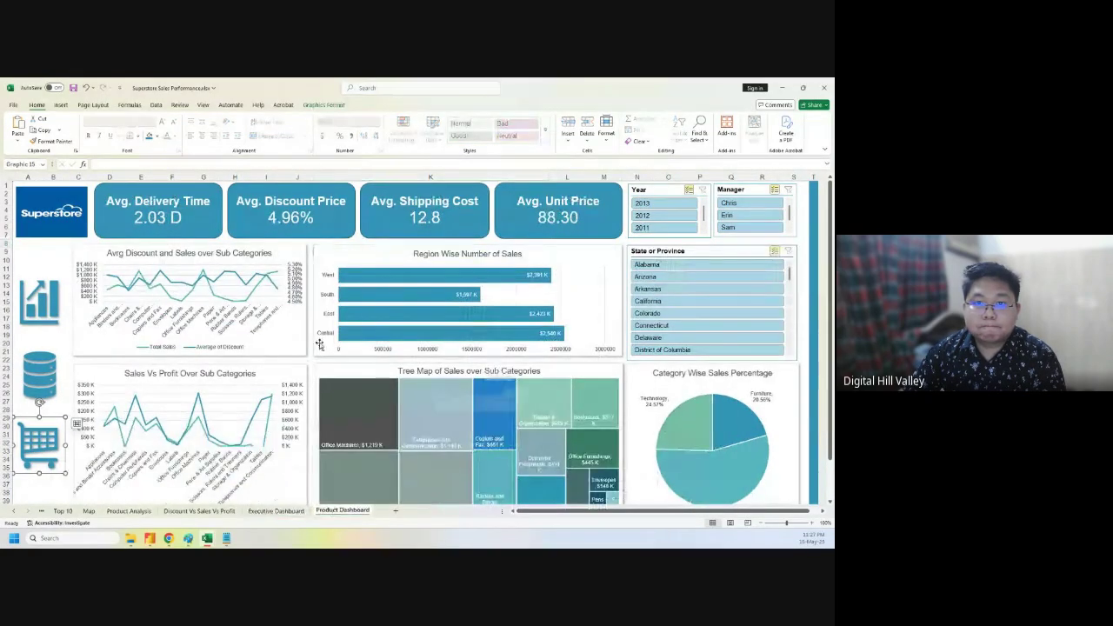
- Deselect the cart graphic by selecting an empty cell
click(307, 246)
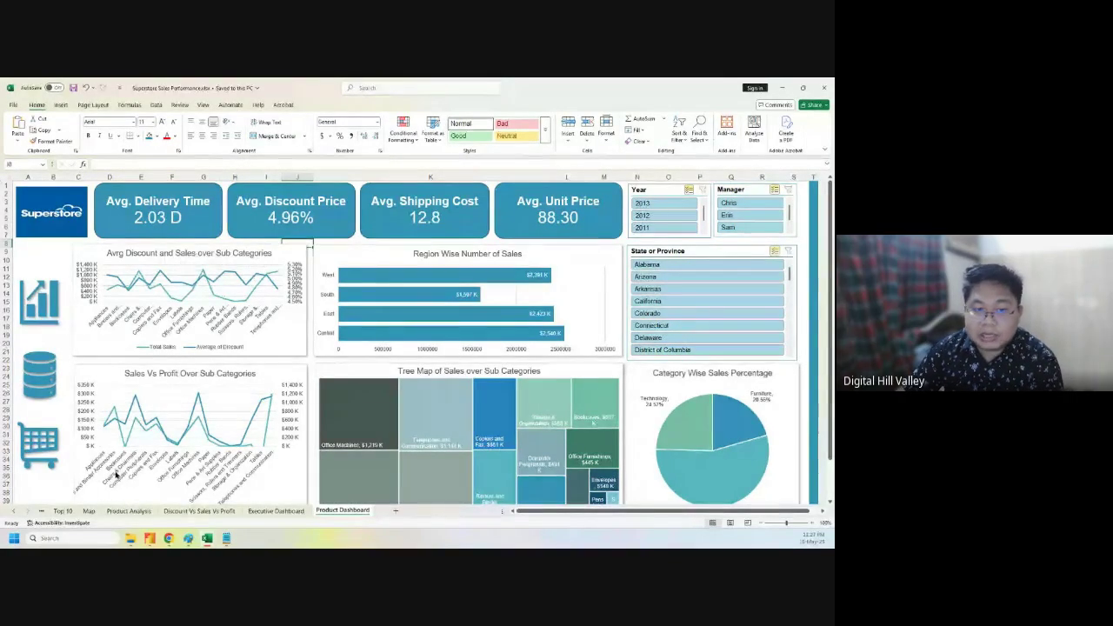
- Browse the Top 10, Trends and KPI, and Discount Vs Sales Vs Profit sheets
click(49, 513)
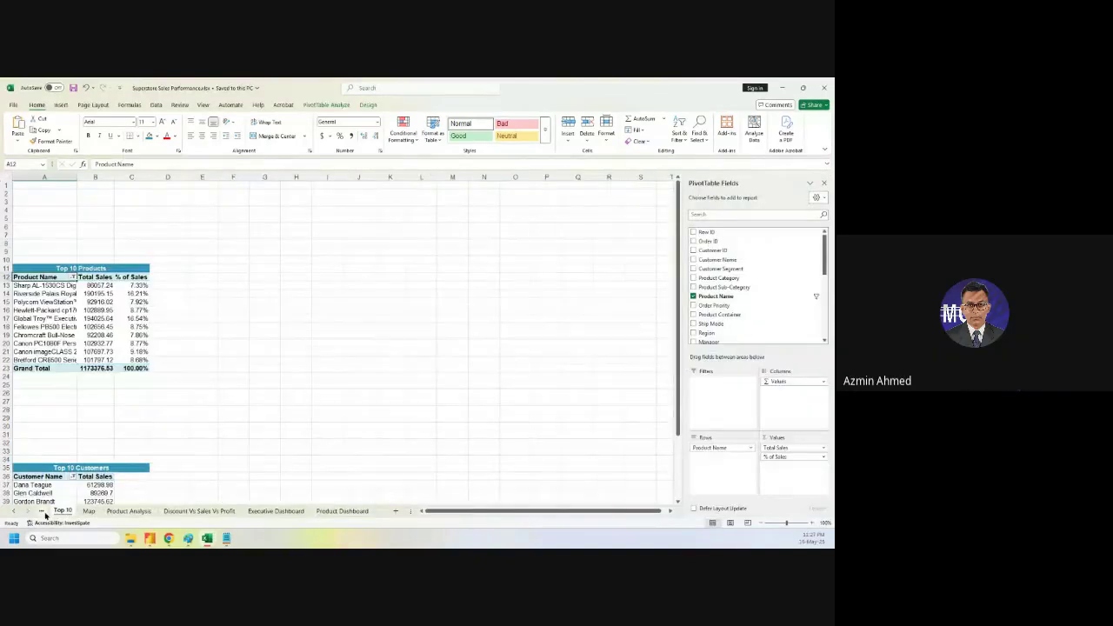
click(45, 515)
scroll(290, 447, up, 10)
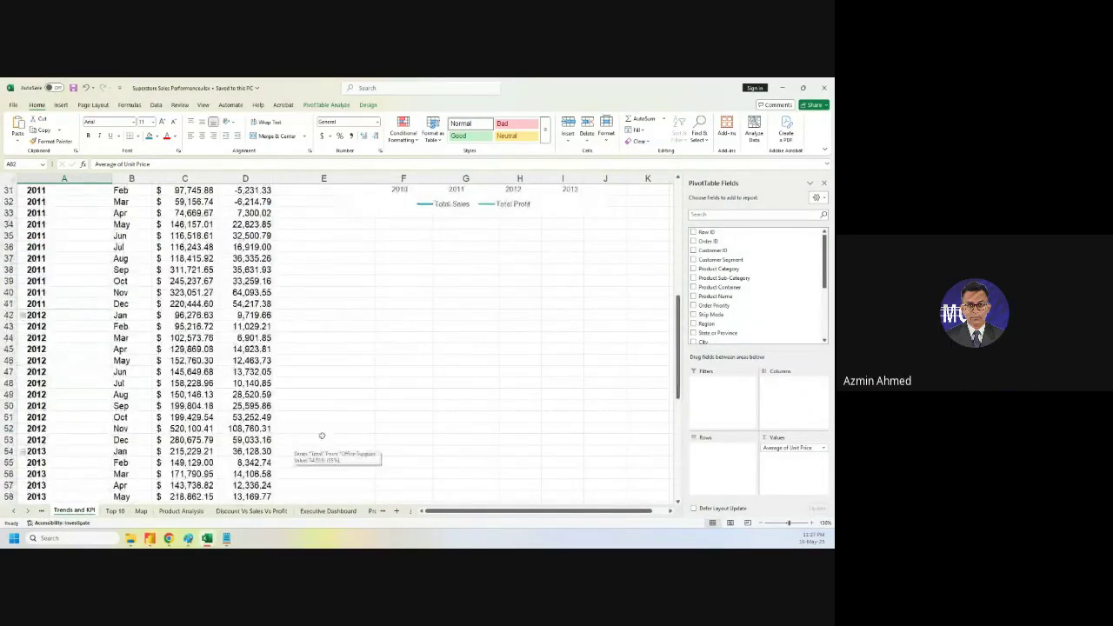
click(251, 512)
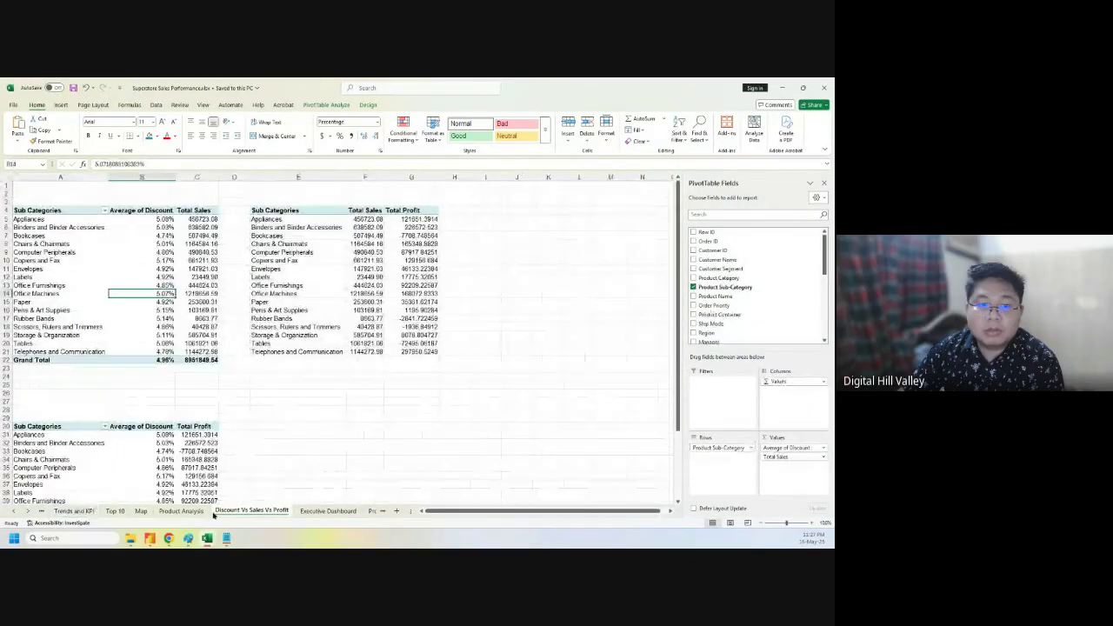
click(114, 511)
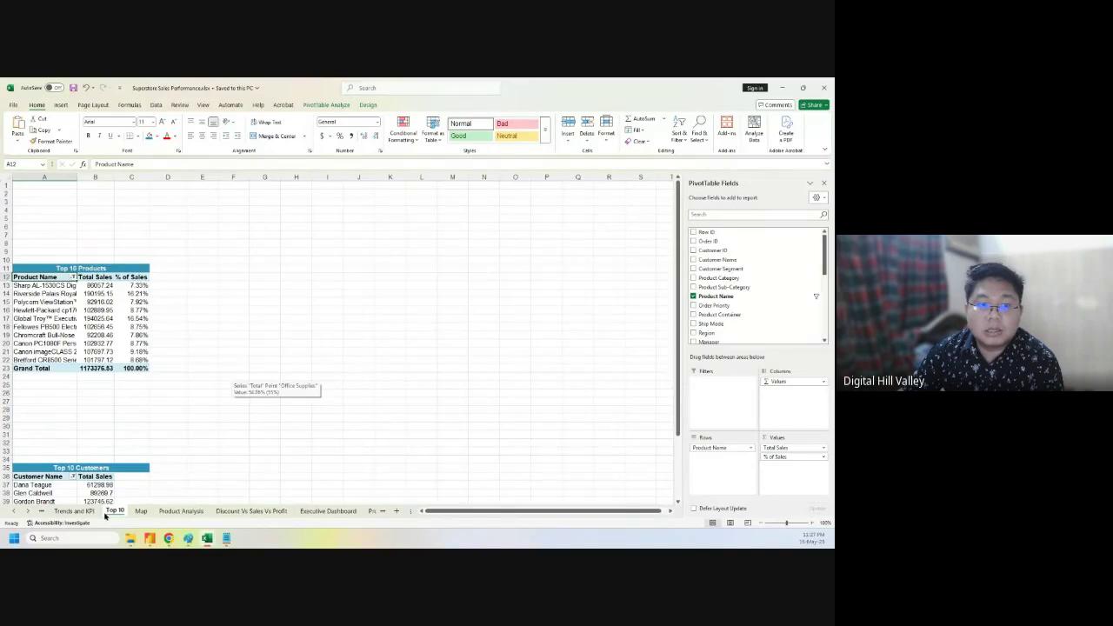
click(74, 511)
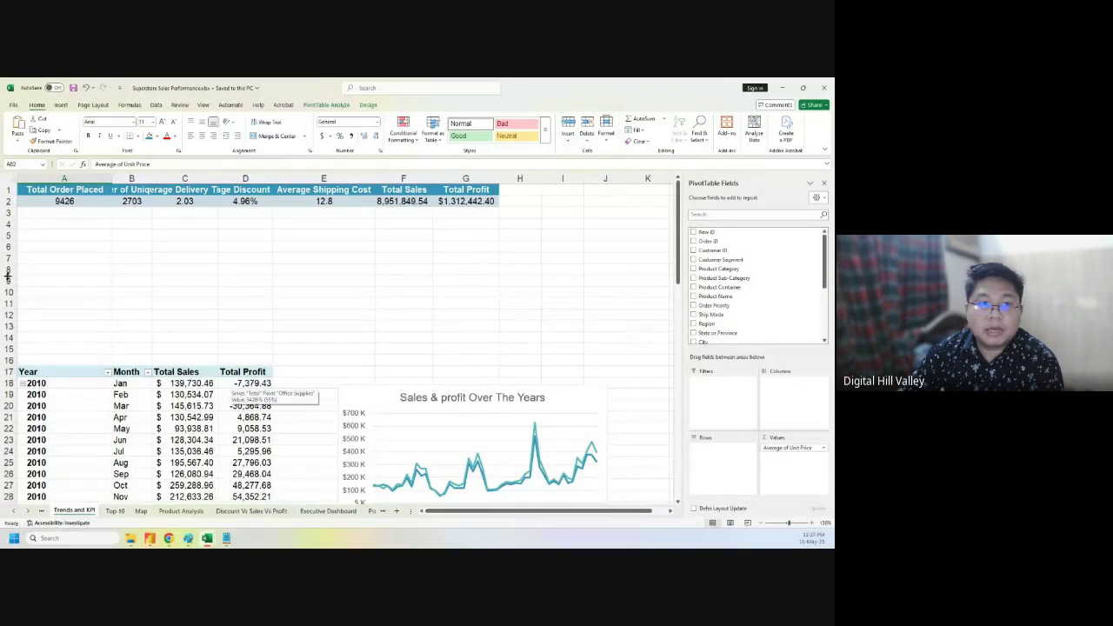
- Inspect the Trends and KPI pivot values: Total Order Placed 9426 and Average of Unit Price
drag(52, 192, 52, 200)
click(164, 284)
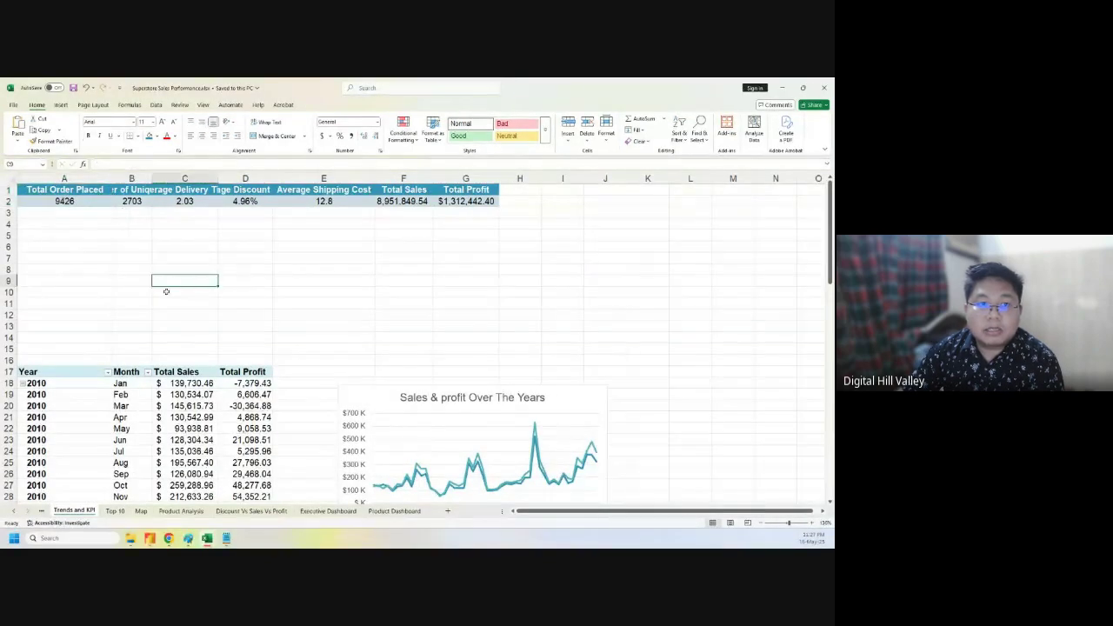
click(74, 201)
click(65, 190)
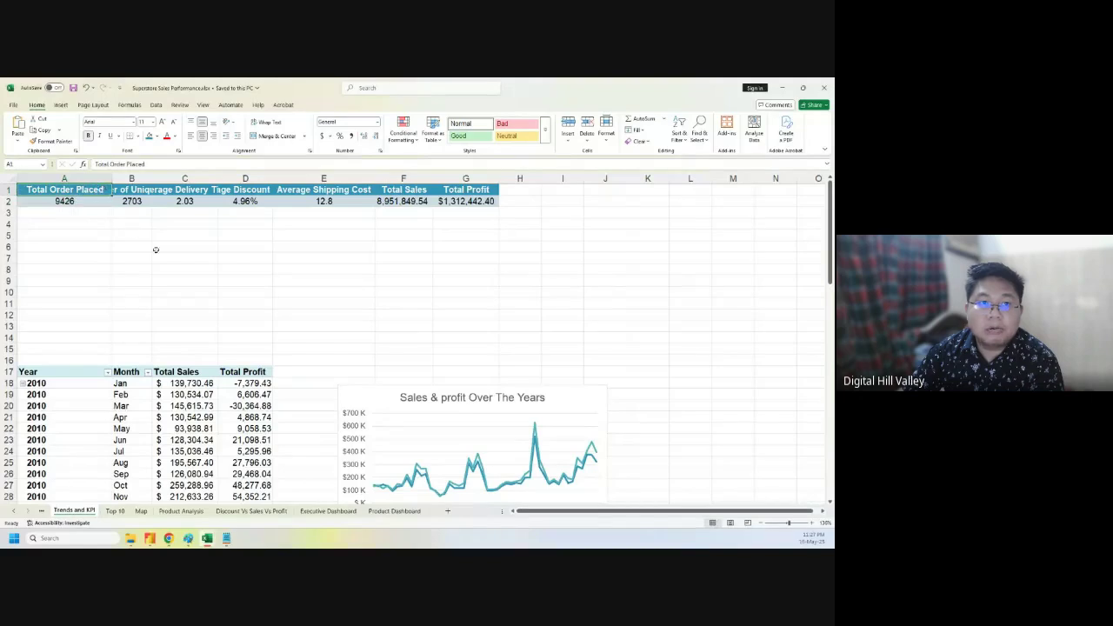
scroll(154, 248, down, 8)
scroll(261, 352, down, 20)
scroll(273, 363, up, 5)
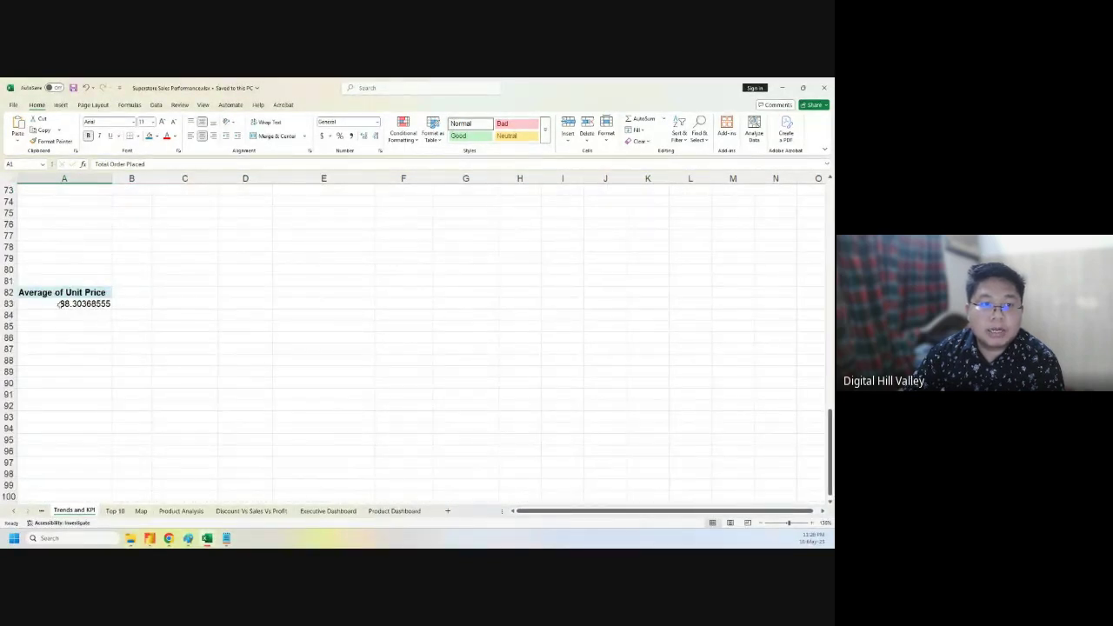
click(82, 302)
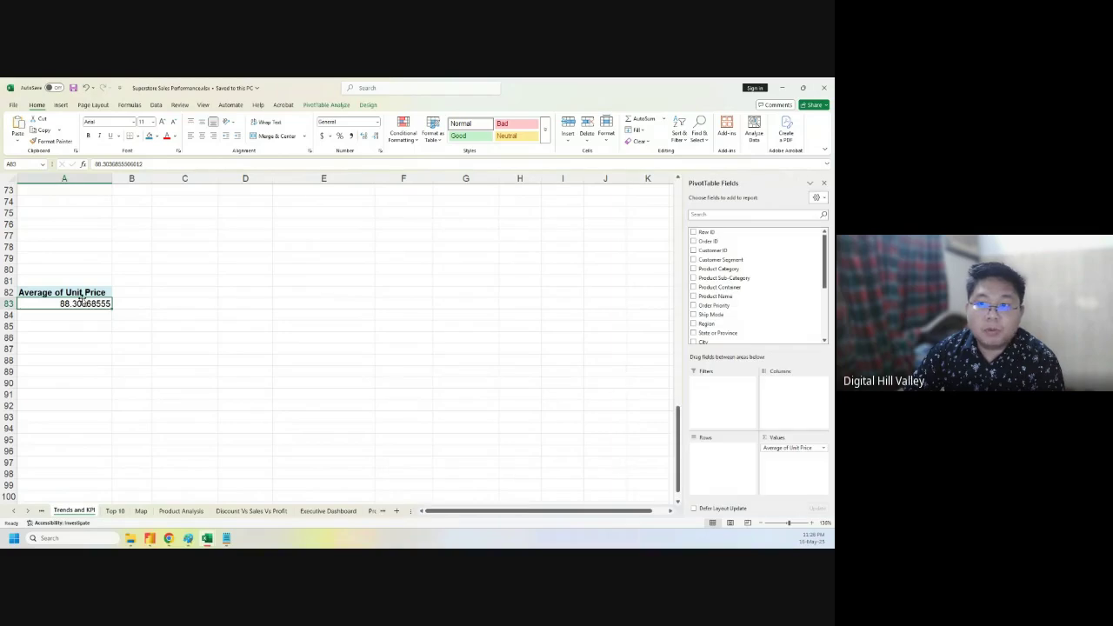
double_click(68, 293)
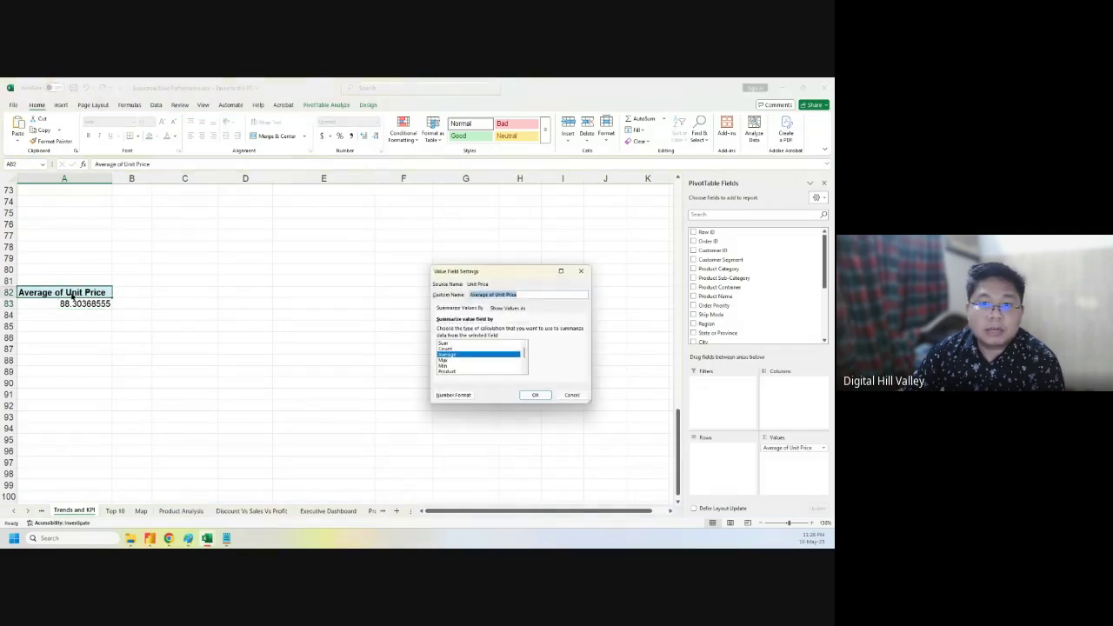
click(581, 271)
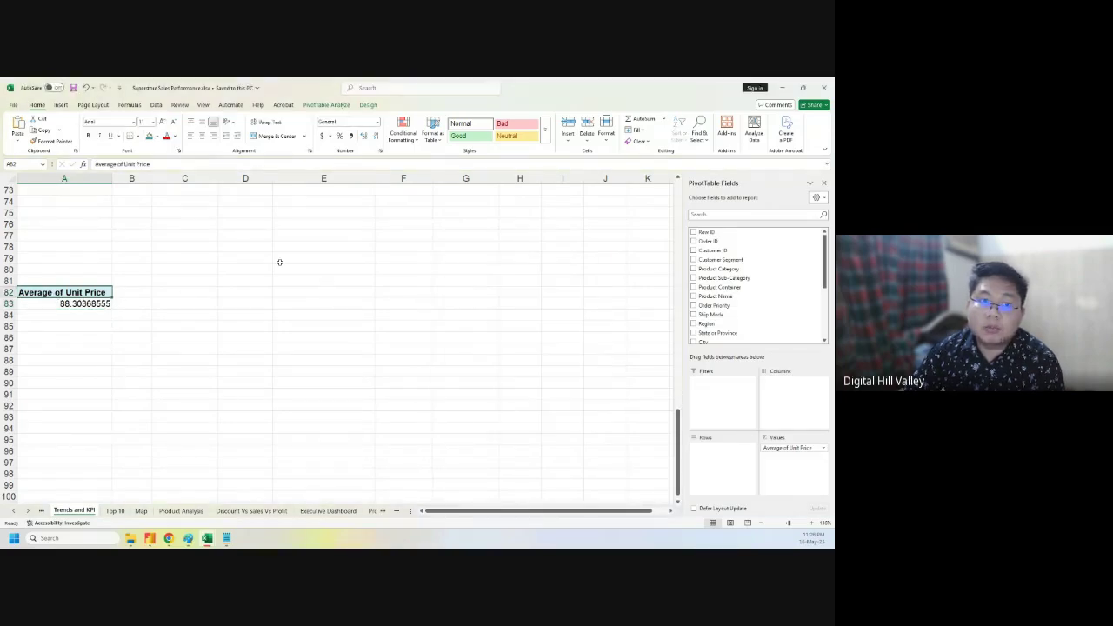
drag(135, 303, 231, 293)
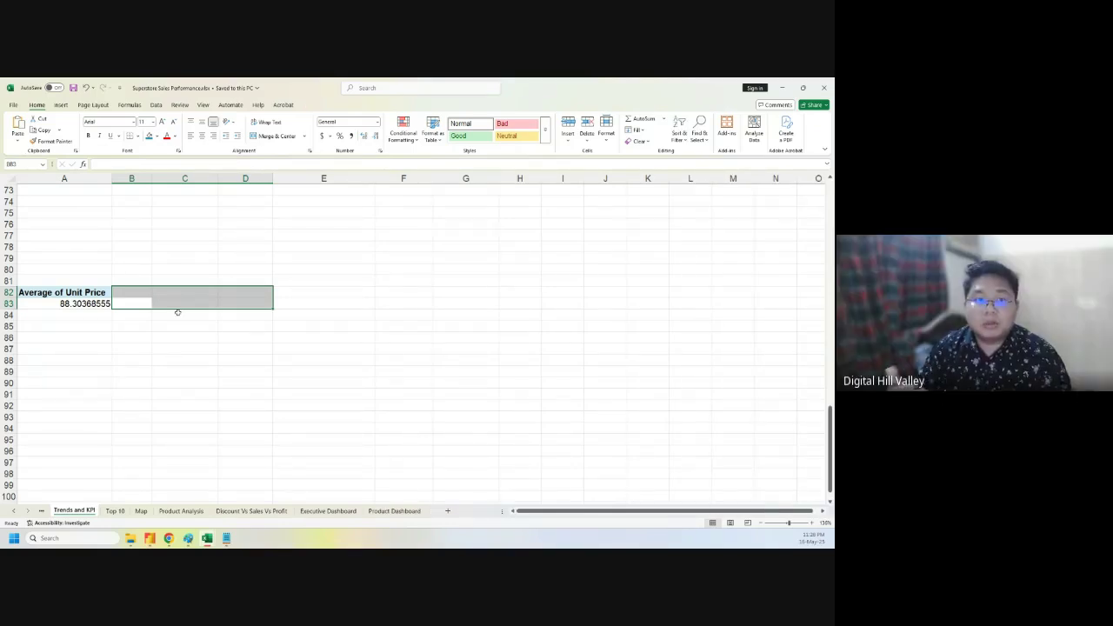
click(246, 325)
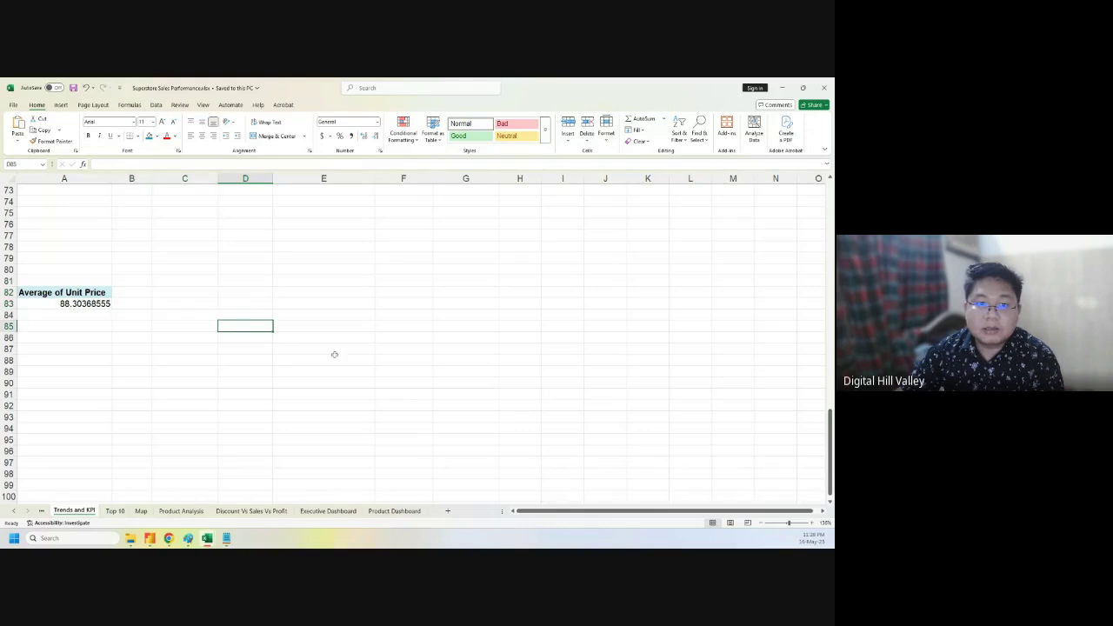
- Save the workbook on the Product Dashboard sheet with Ctrl+S and close Excel
click(382, 510)
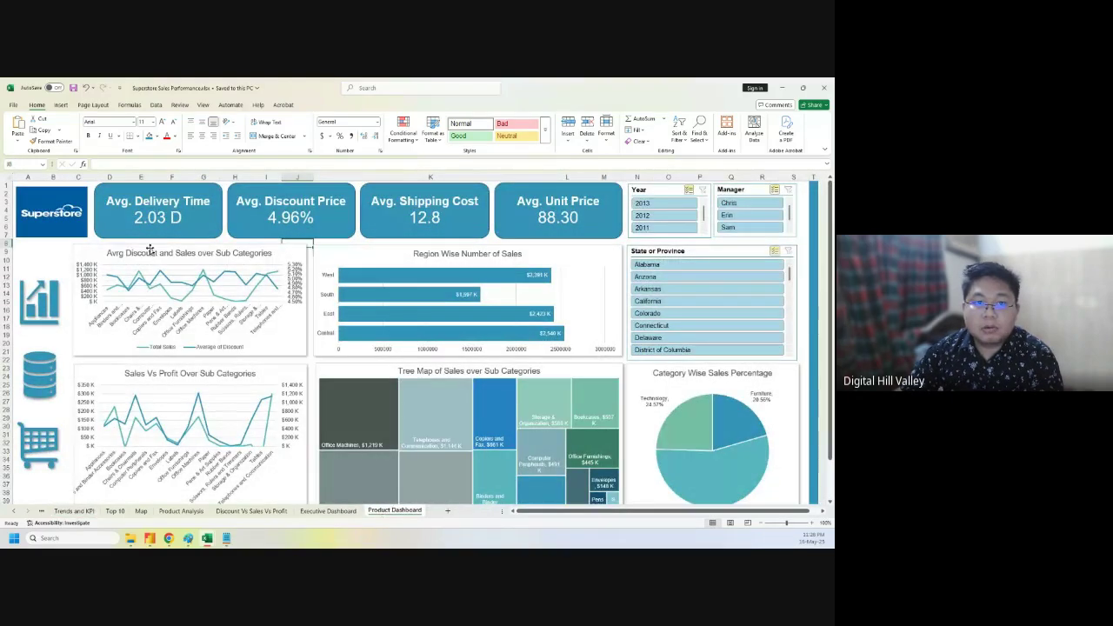
click(226, 243)
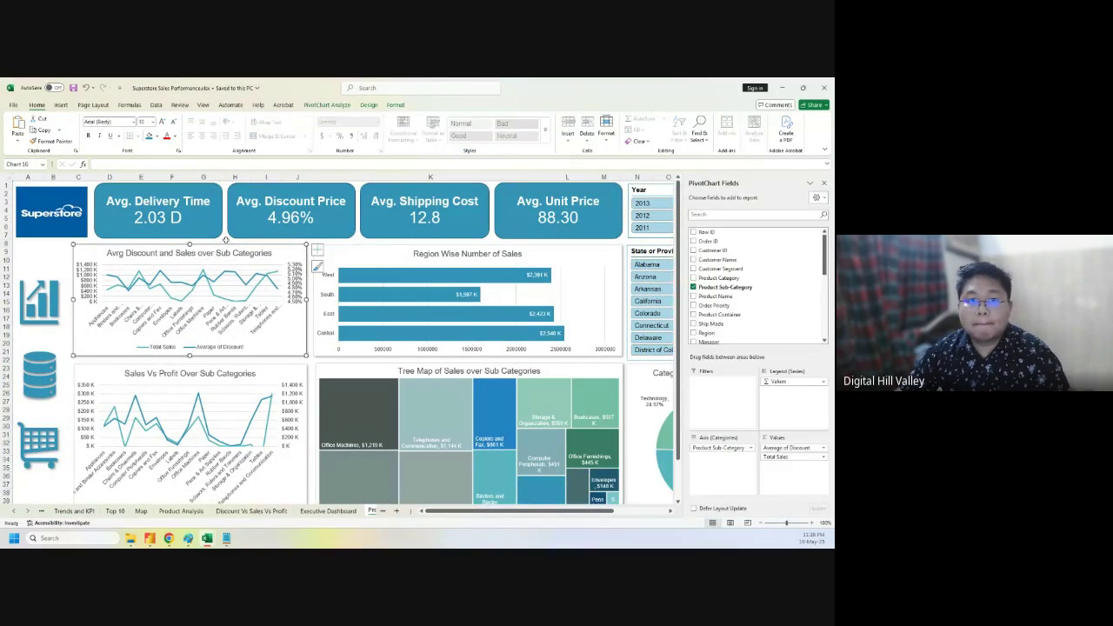
click(226, 240)
key(ctrl+s)
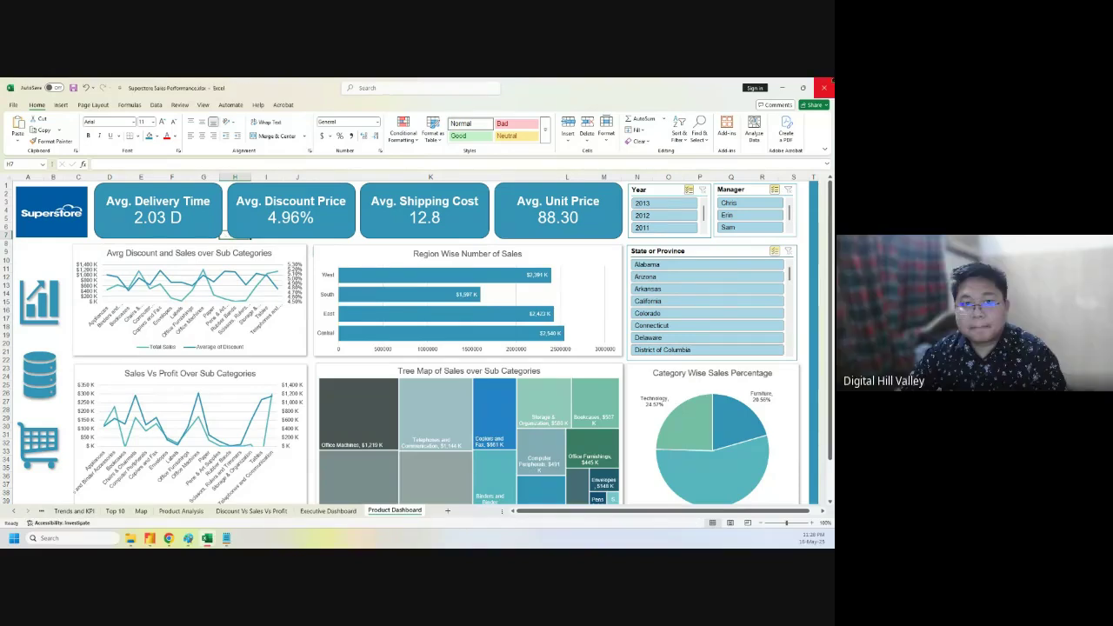
click(823, 87)
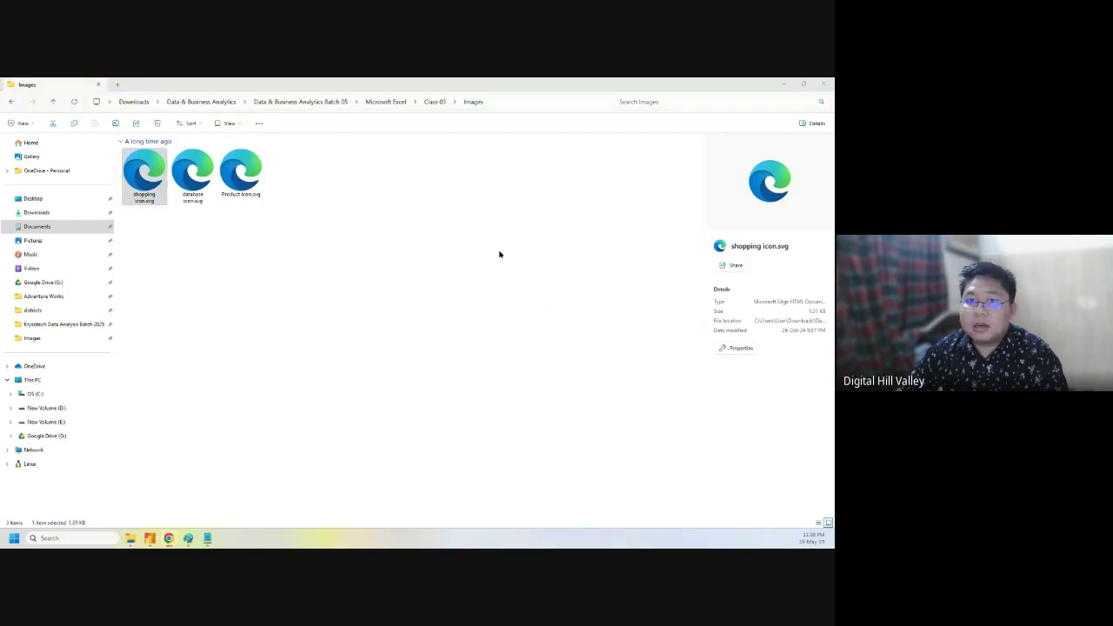
- Minimize File Explorer to reveal the browser's superstore logo results
click(782, 85)
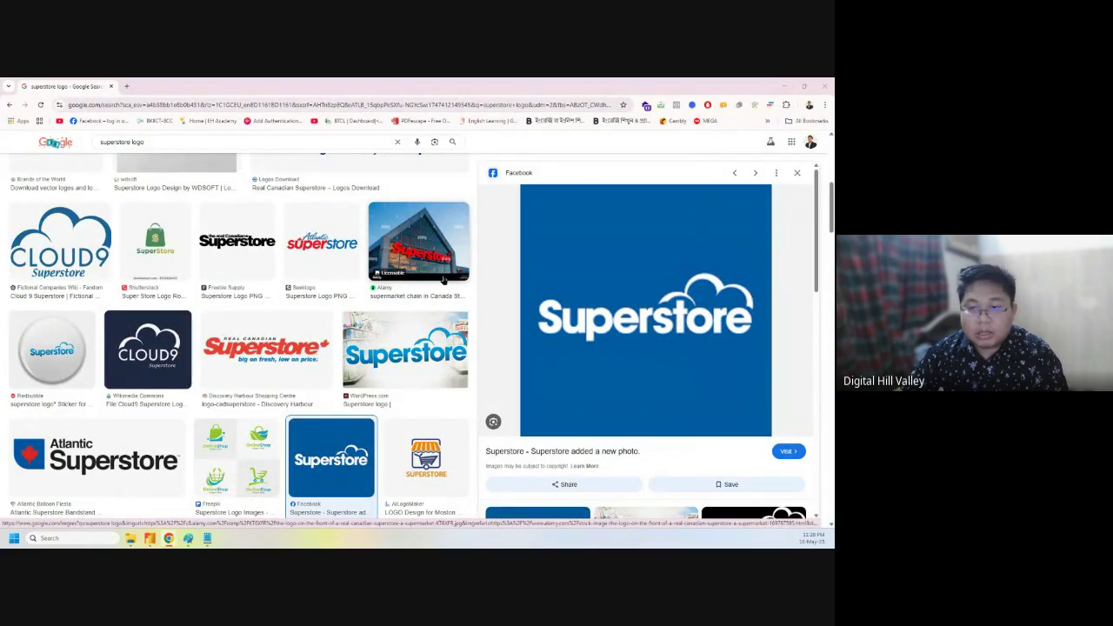
- Clear 'superstore logo' from the Google search box and dismiss the suggestions
scroll(464, 168, up, 5)
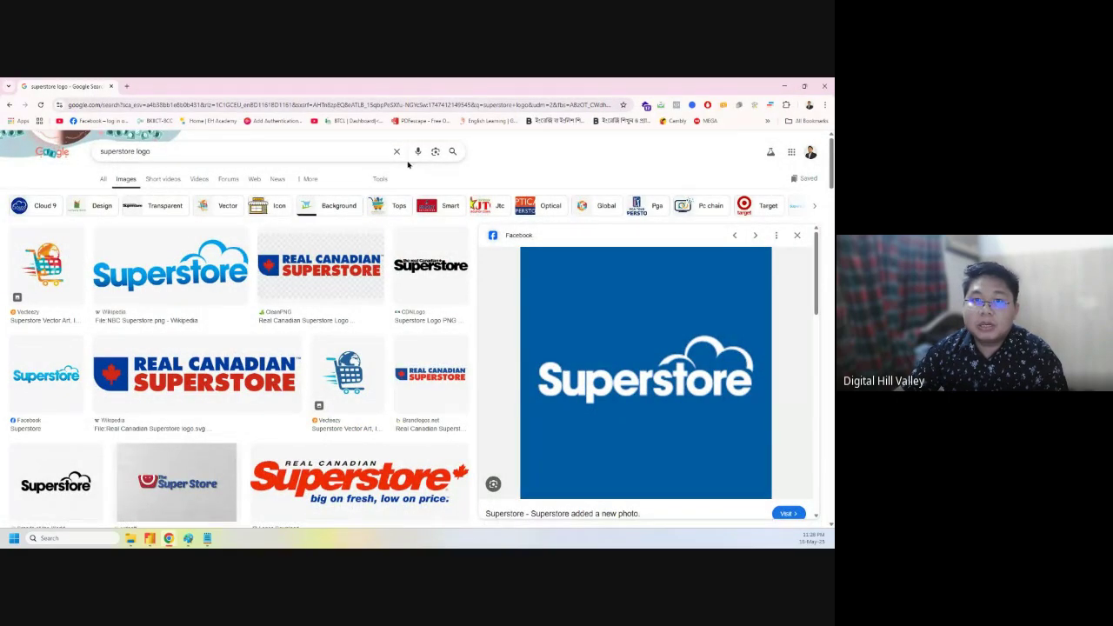
click(396, 152)
click(537, 156)
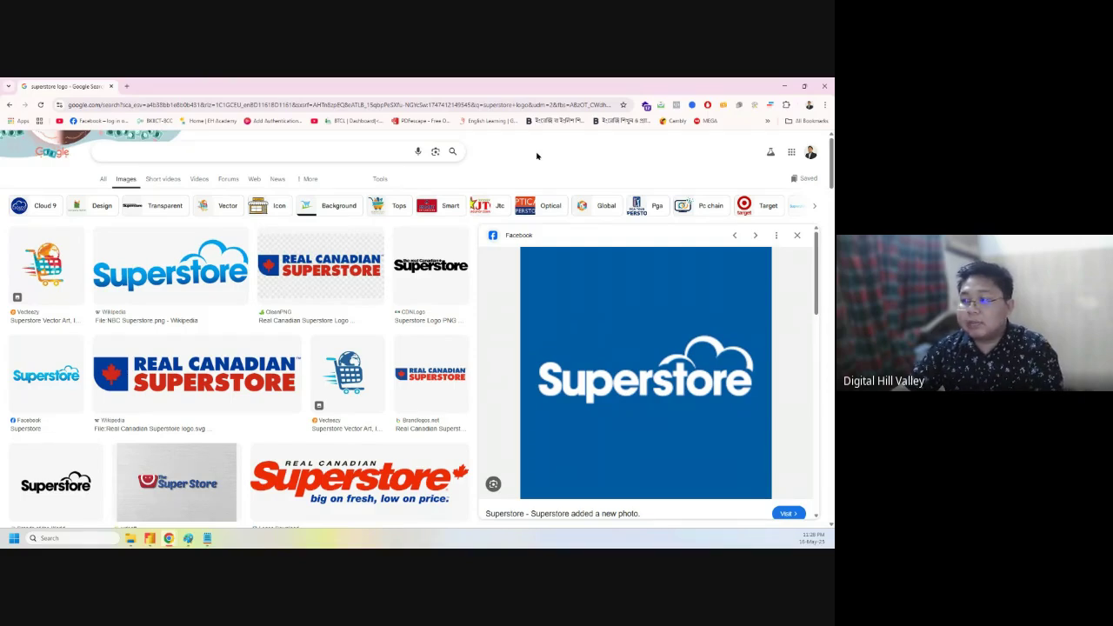
mouse_move(169, 539)
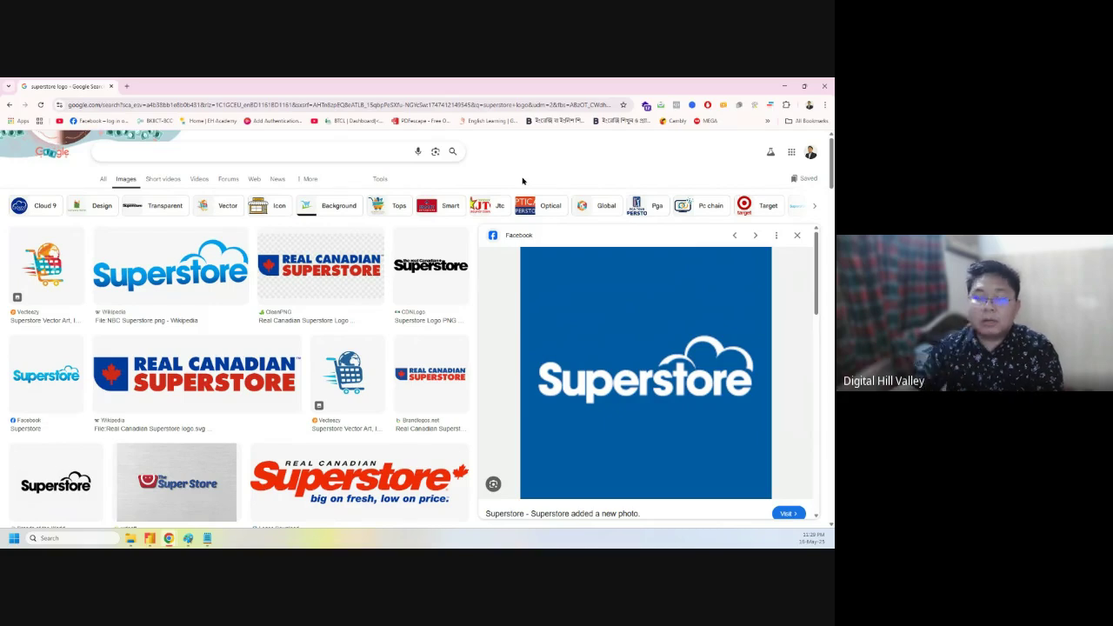
- Search Google for 'microsoft sign in' in a new tab
click(127, 85)
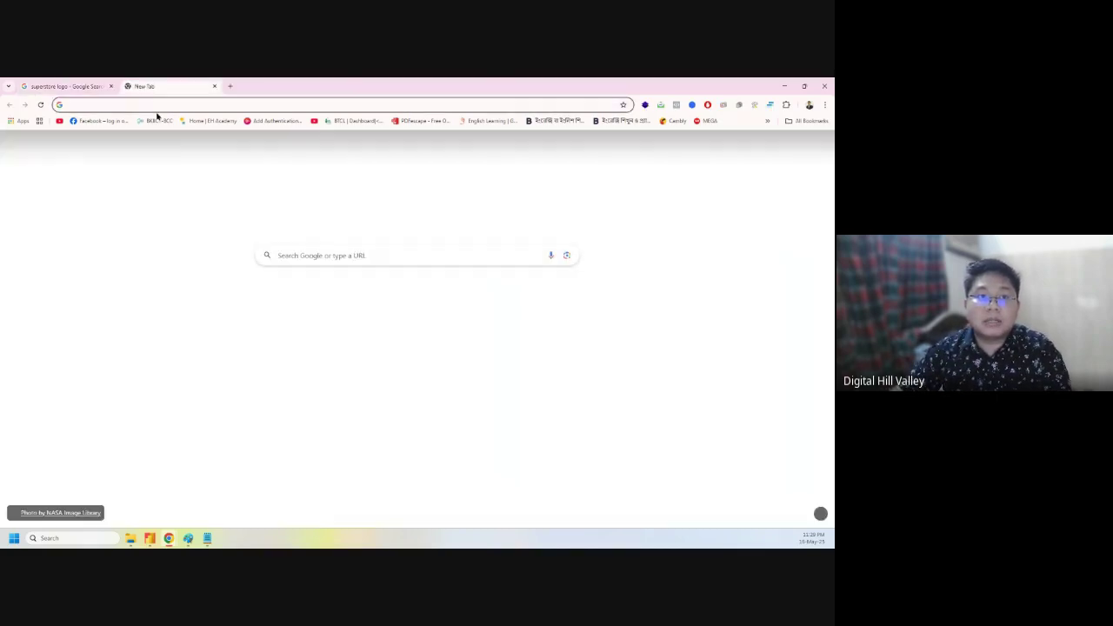
click(165, 104)
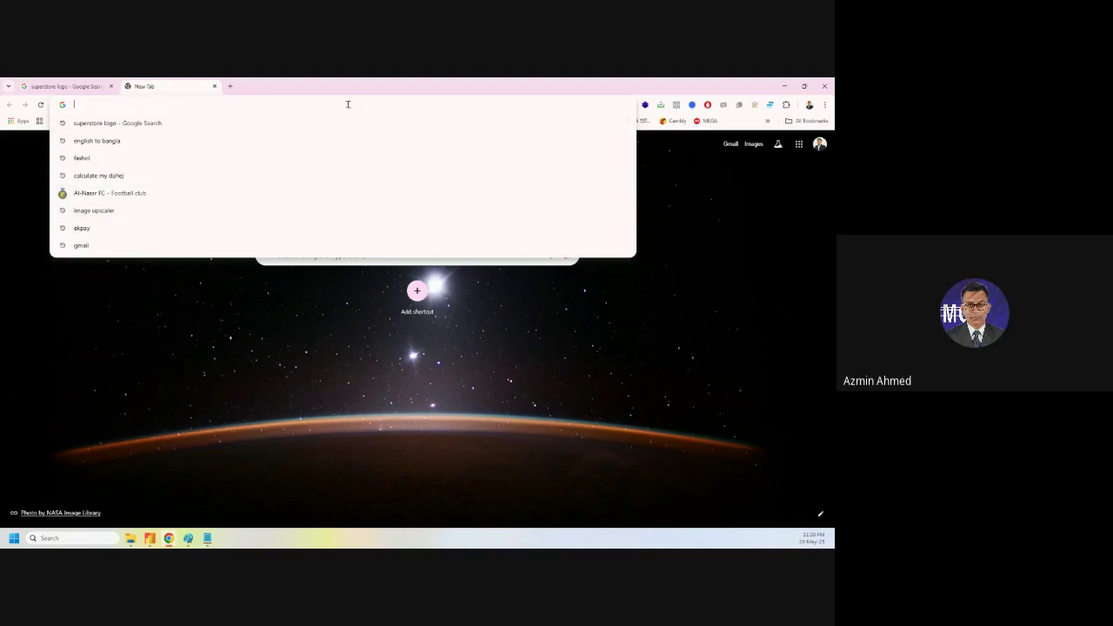
text(microsoft)
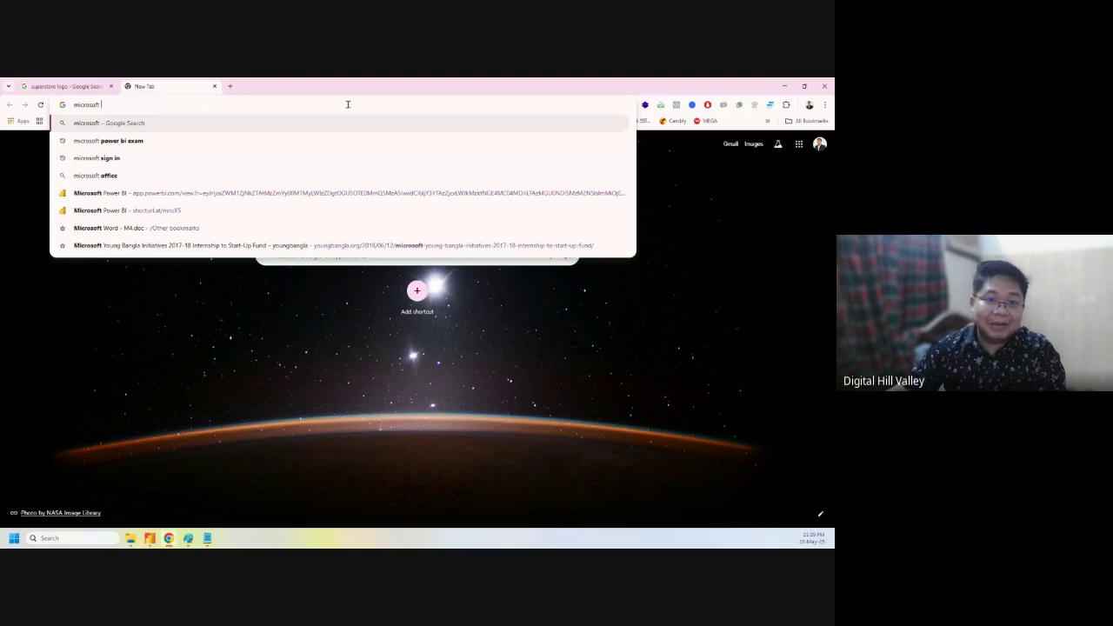
text(sign in)
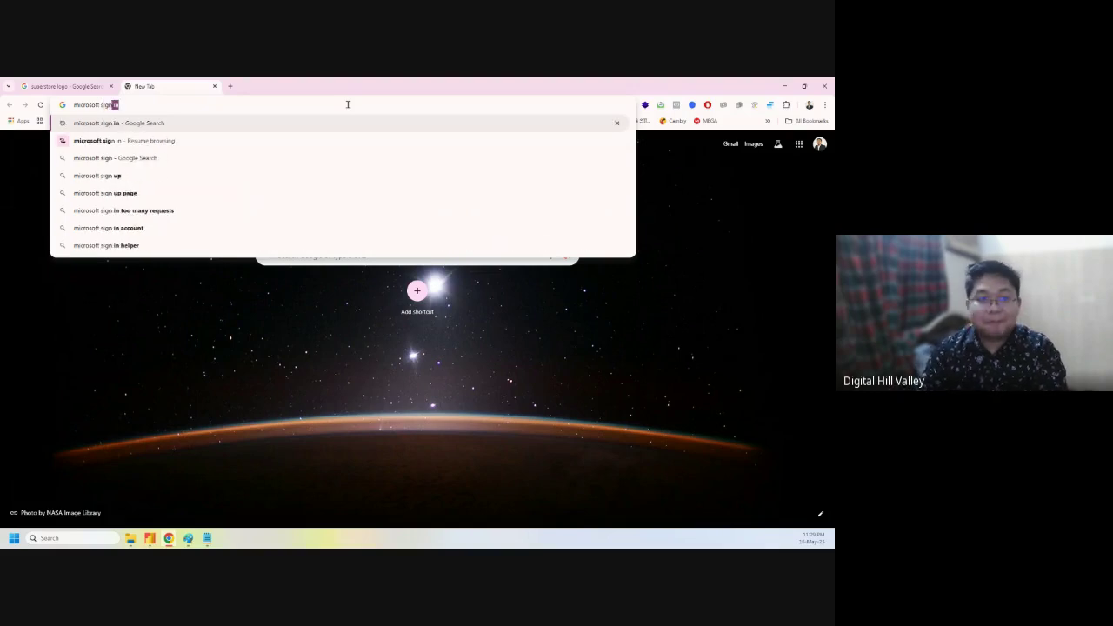
key(Return)
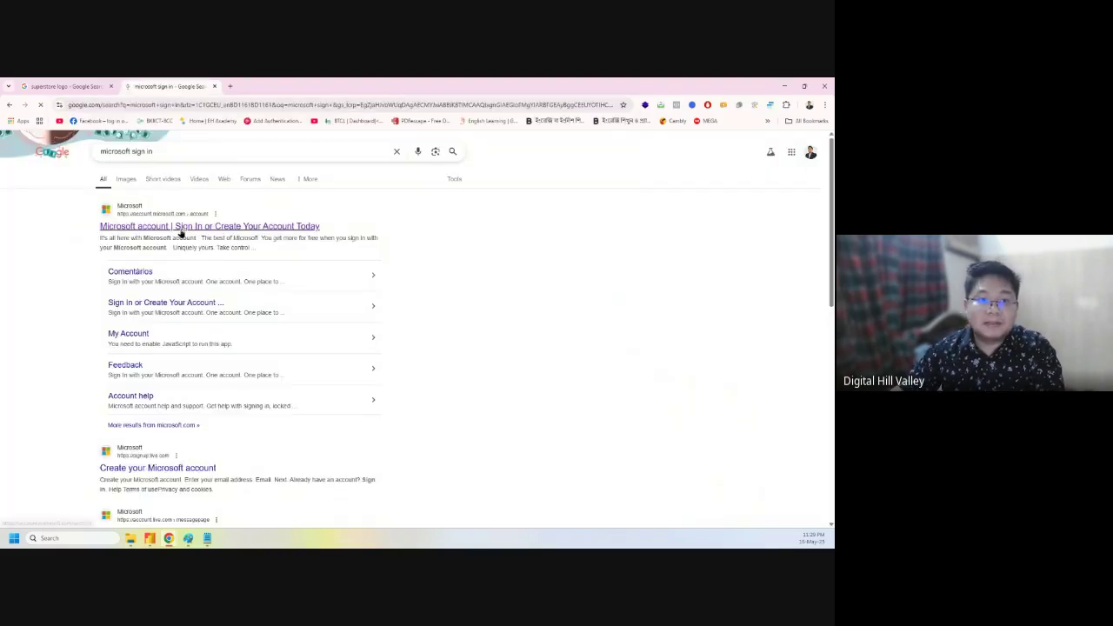
- Revise the query to 'microsoft dropbox login', then to 'microsoft onedrive login', and search
scroll(206, 434, down, 1)
scroll(206, 434, up, 1)
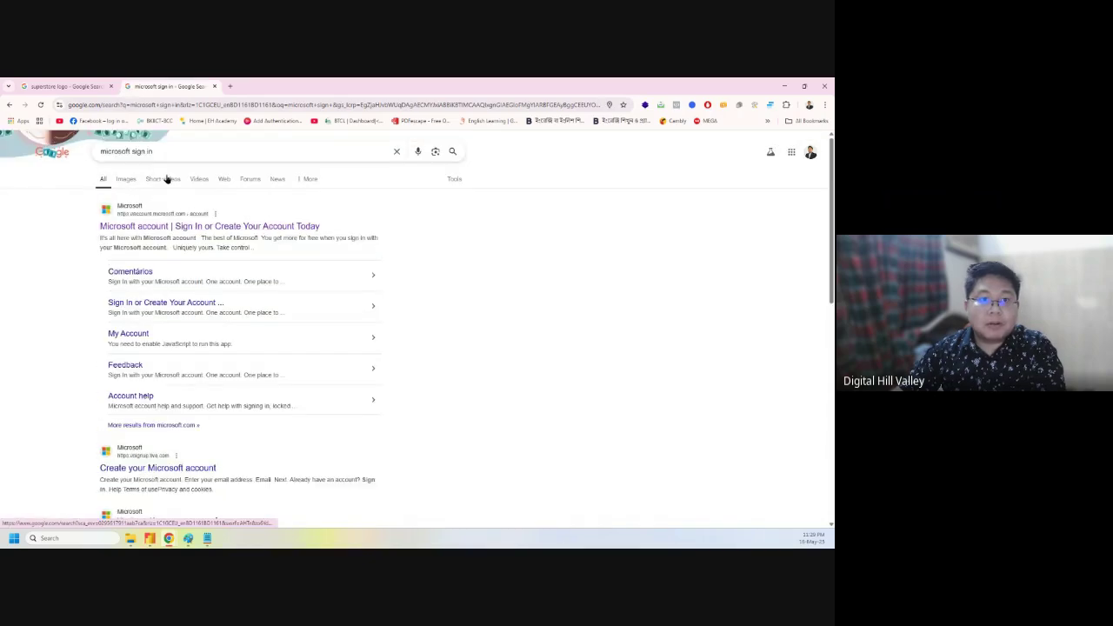
drag(153, 152, 133, 152)
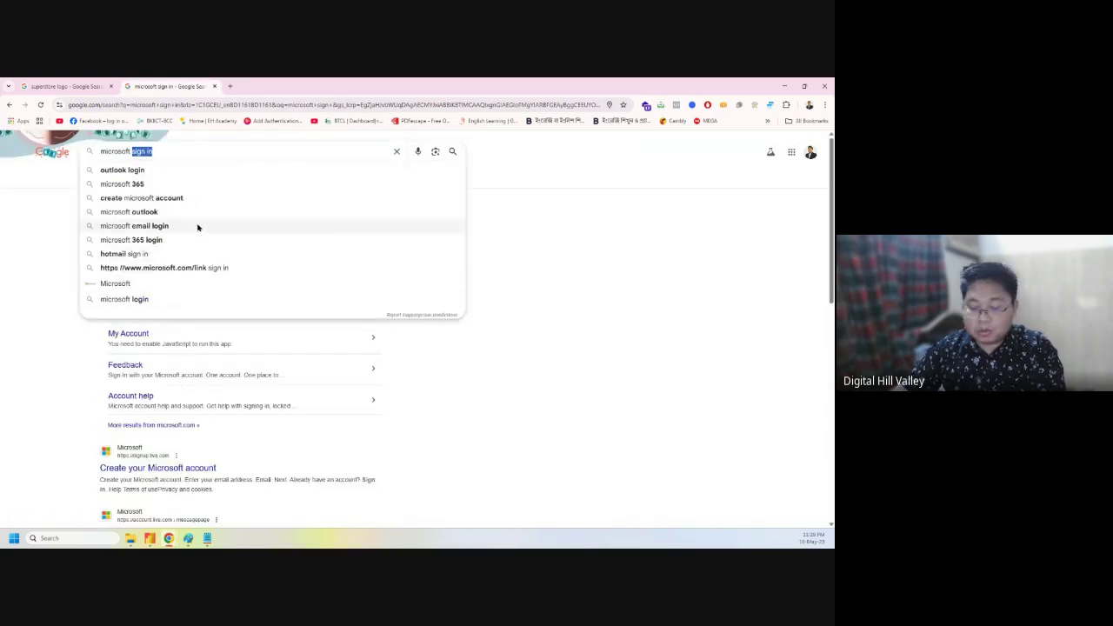
text(dropbo)
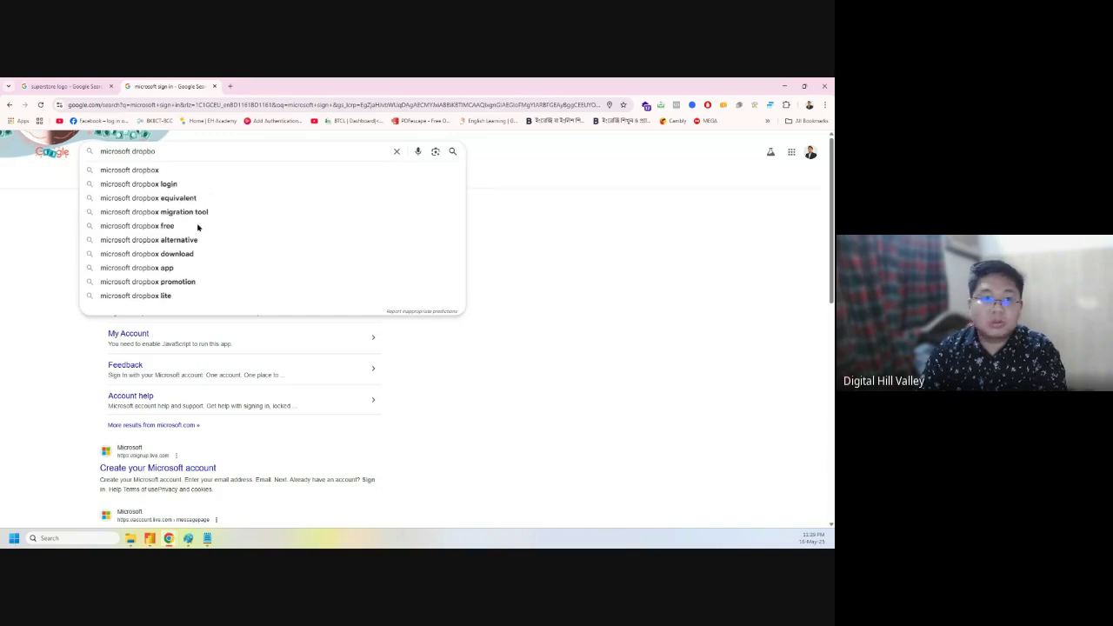
click(179, 184)
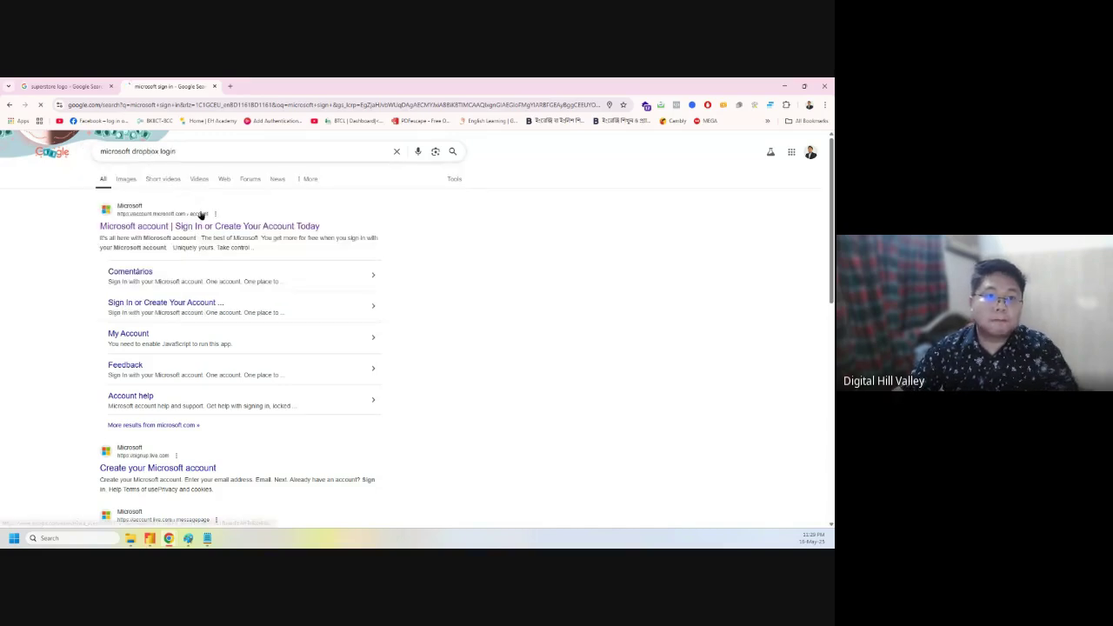
click(132, 538)
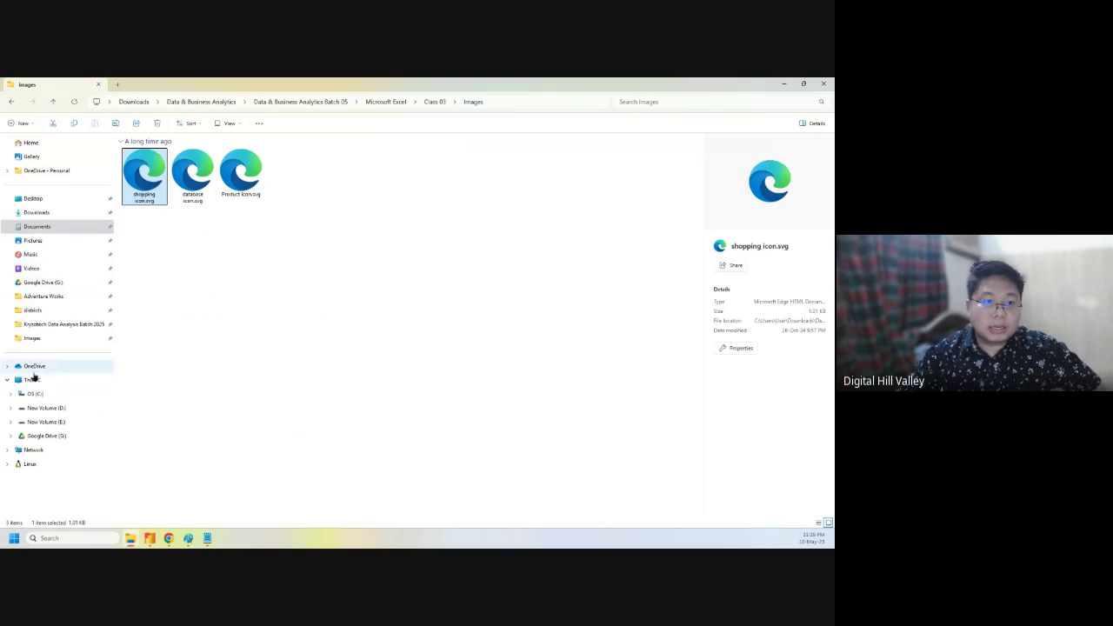
key(alt+Tab)
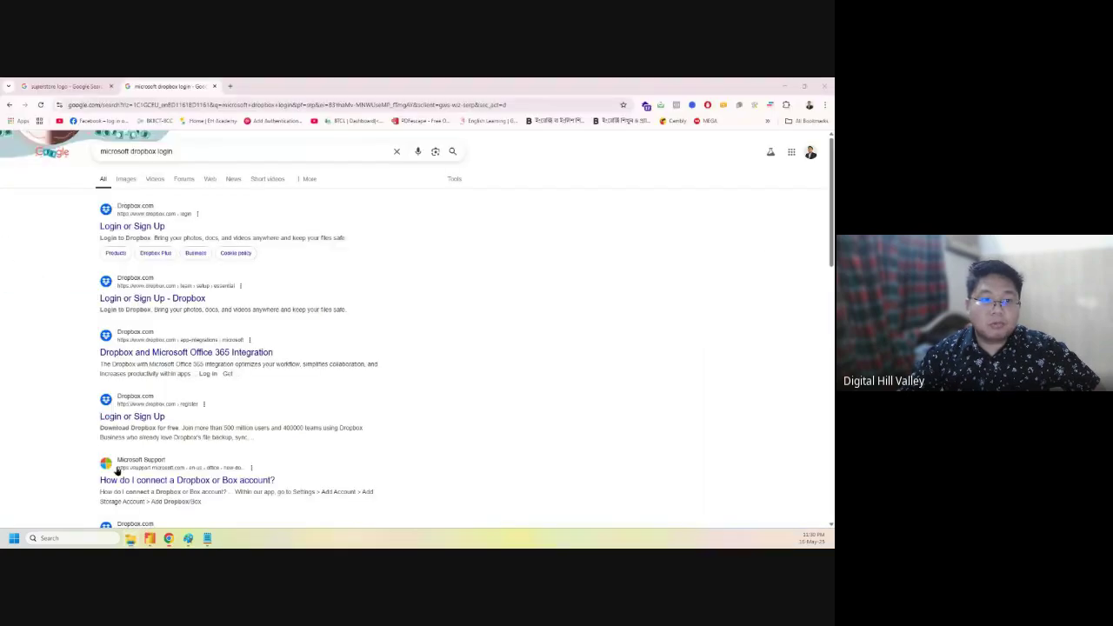
double_click(144, 151)
text(onedr)
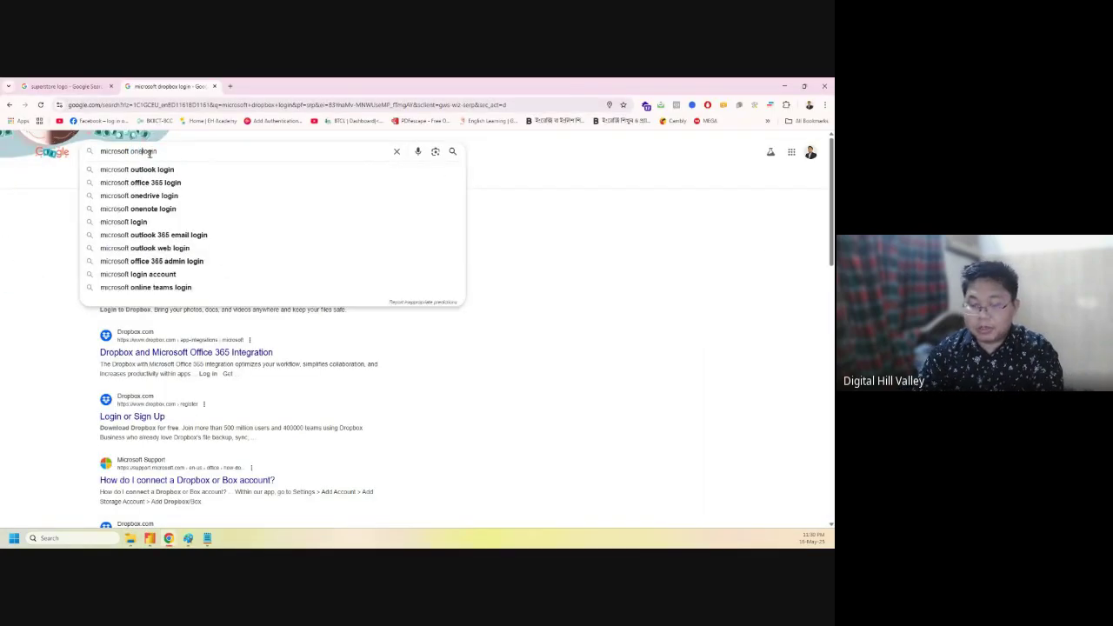
text(ive)
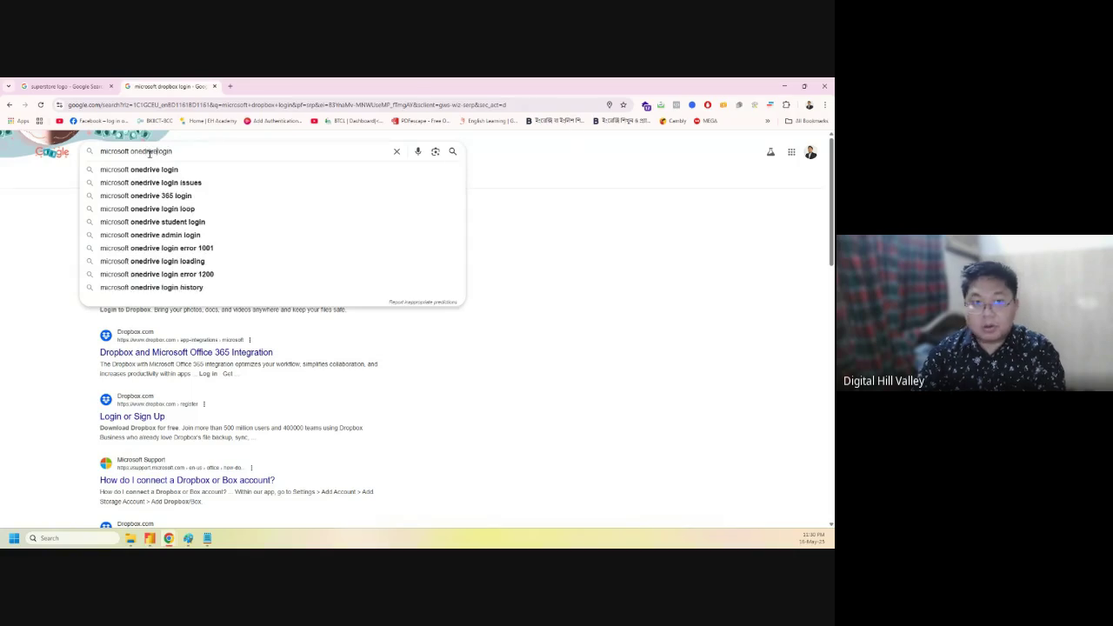
key(Return)
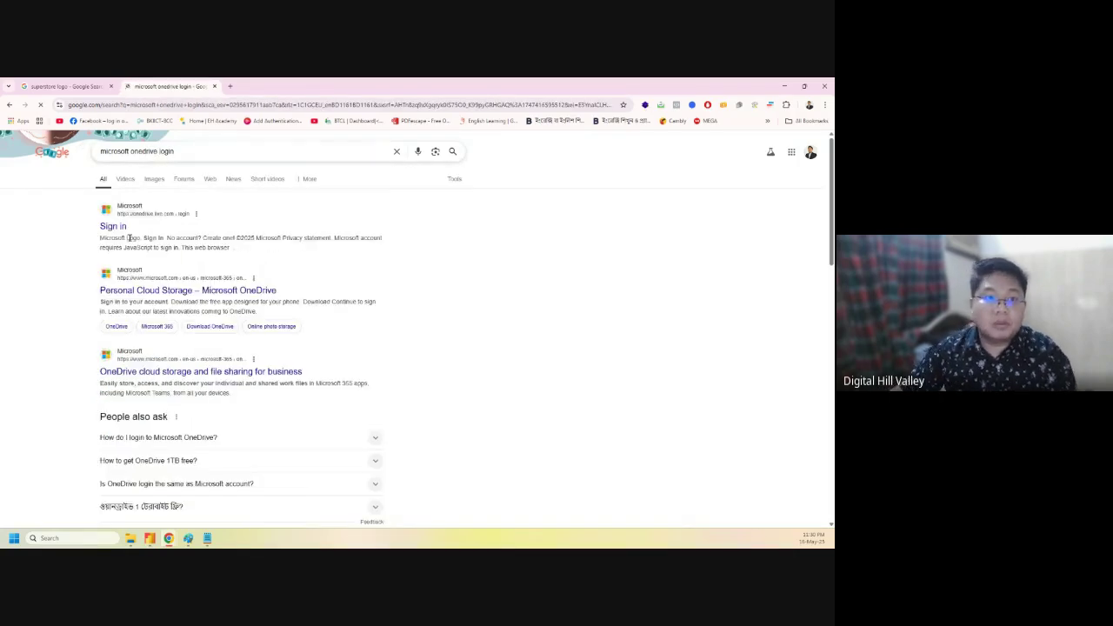
- Open the OneDrive Sign in result and submit the account e-mail to sign in
click(116, 229)
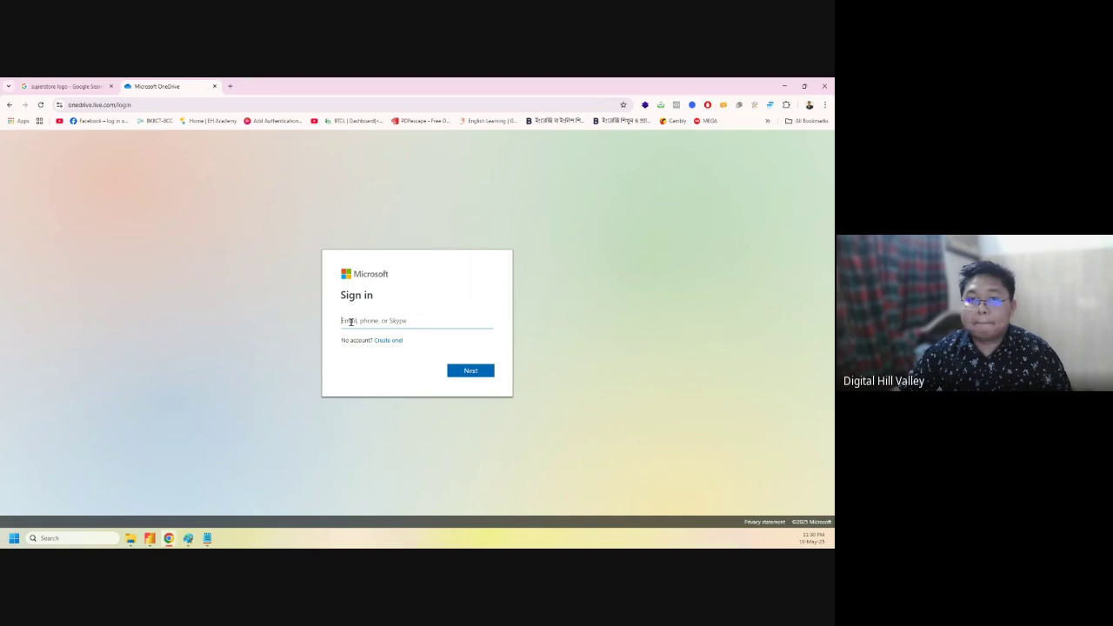
click(232, 88)
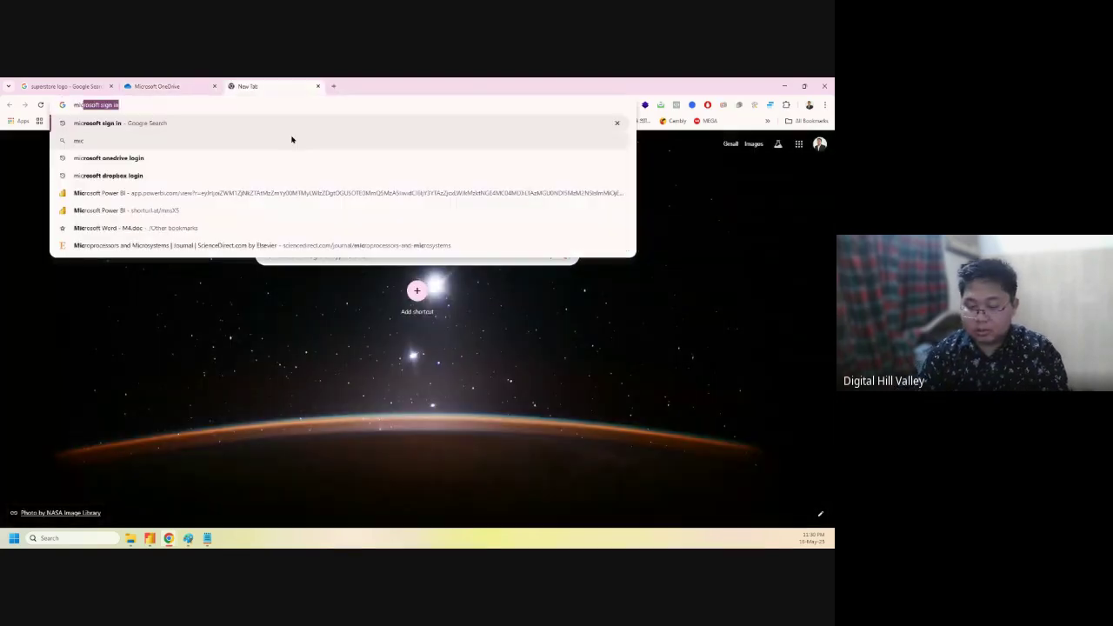
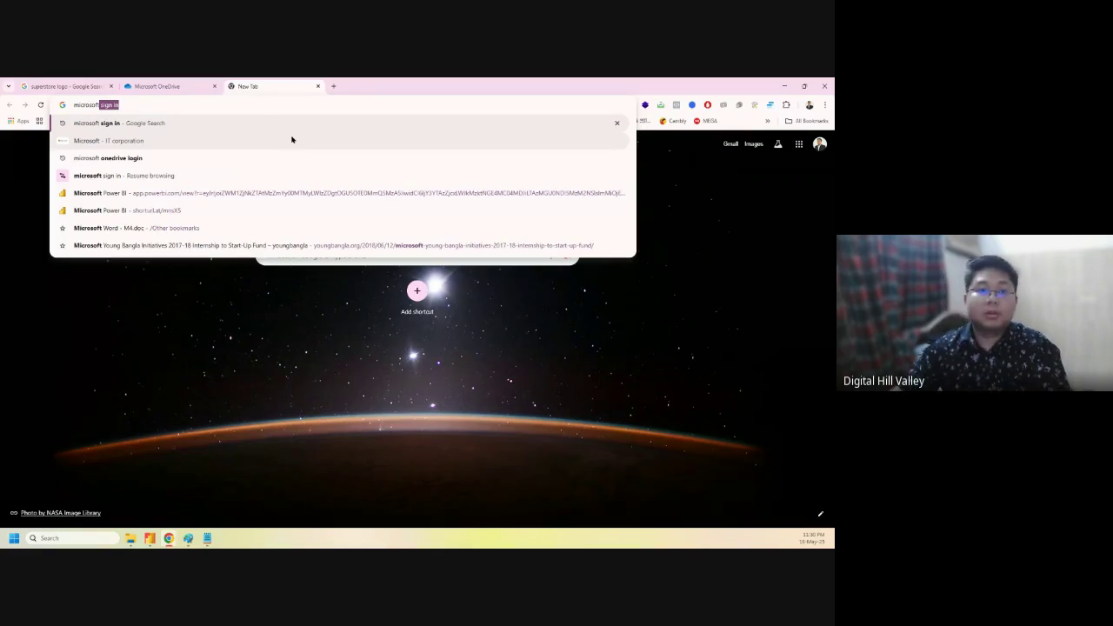
click(190, 83)
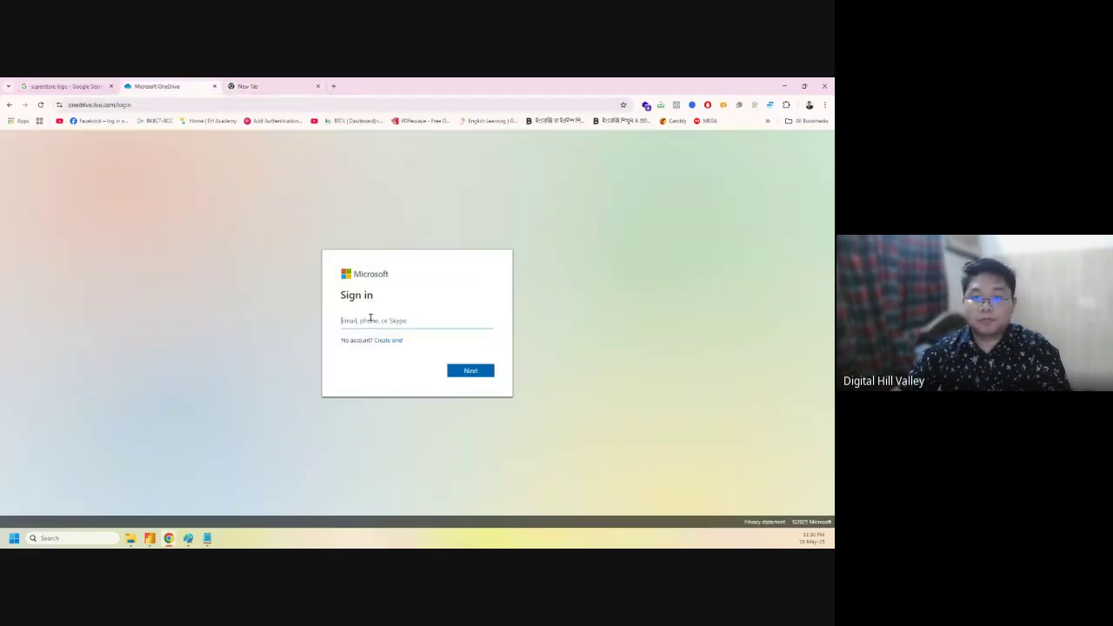
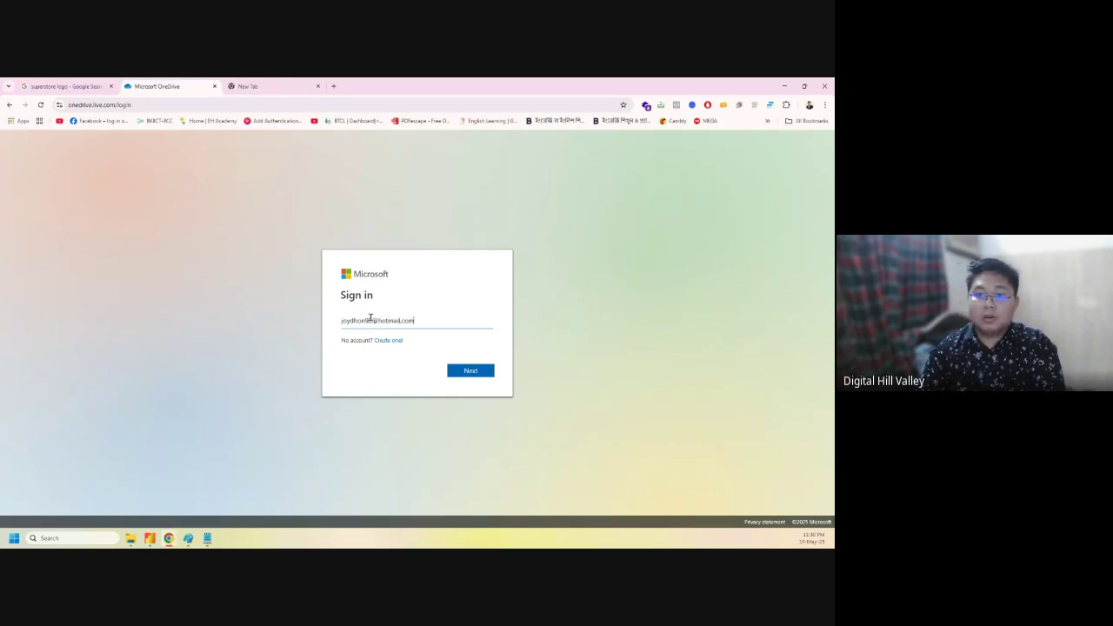
key(Return)
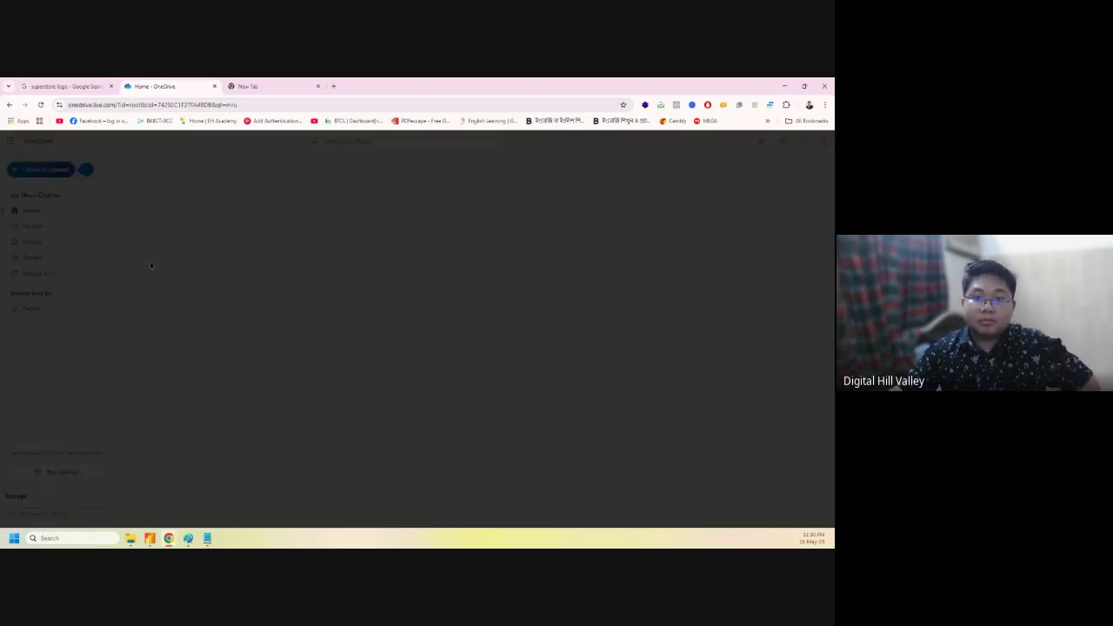
- Dismiss the storage upgrade popup and 100 GB trial banner, and show My files
click(539, 249)
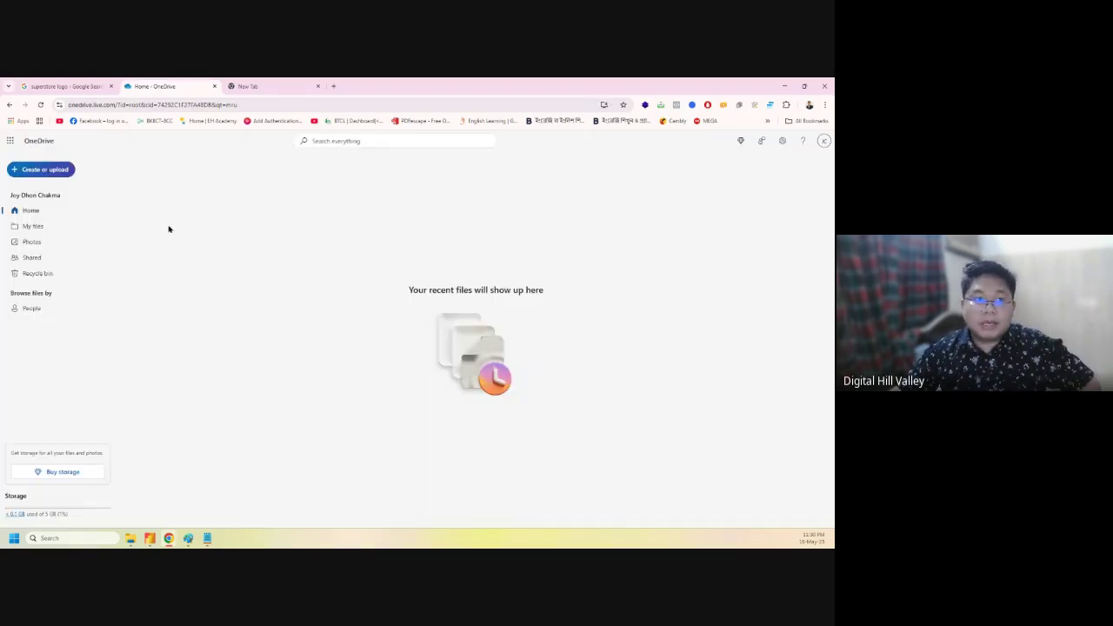
click(28, 227)
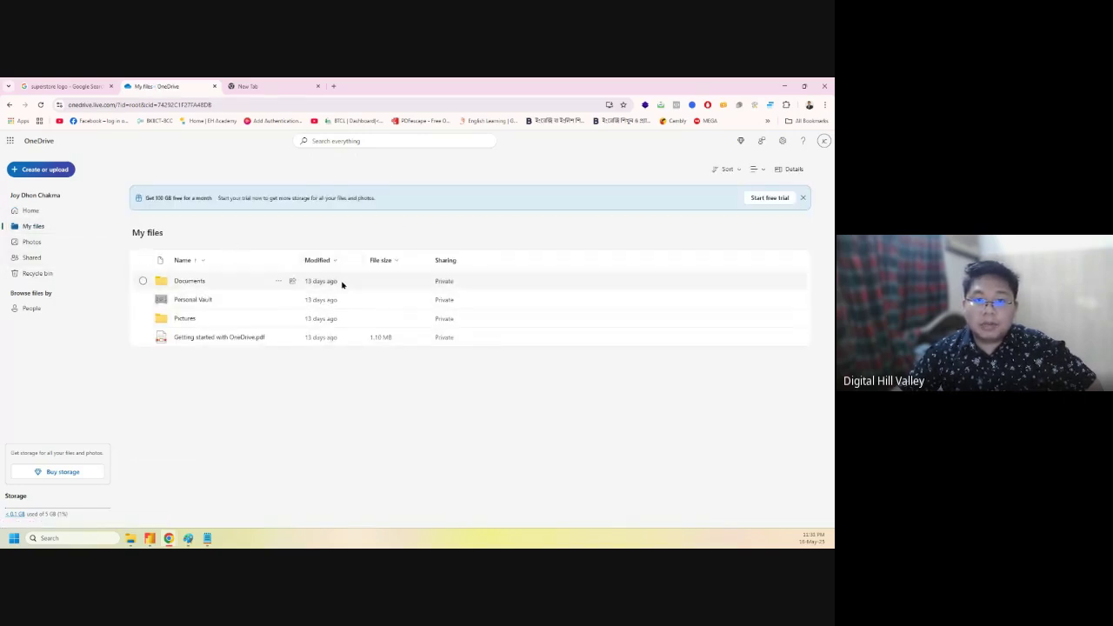
click(803, 197)
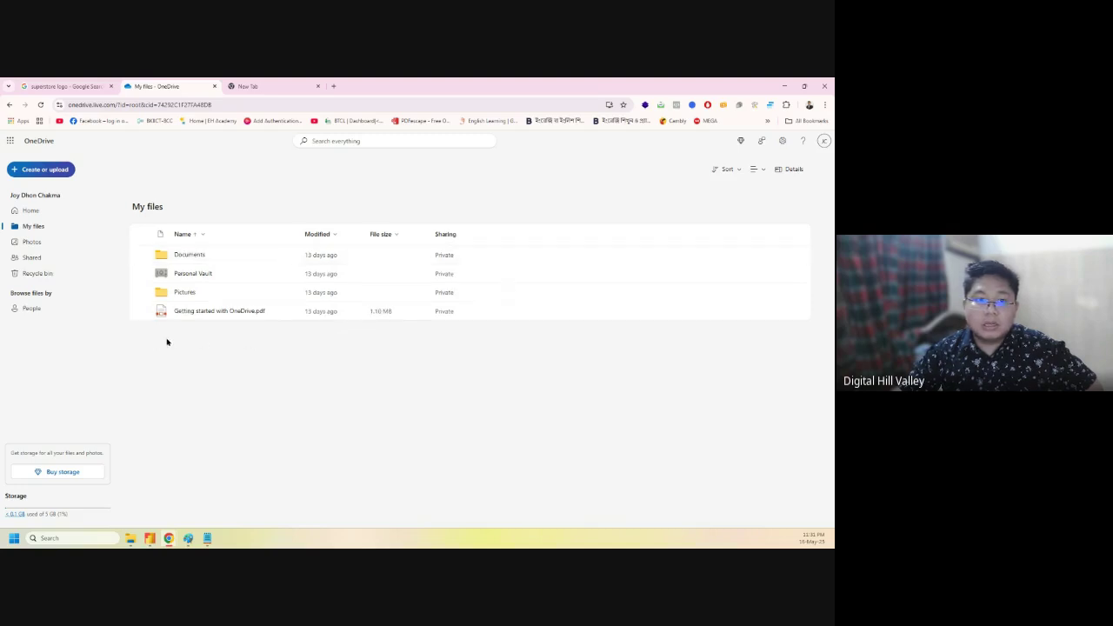
right_click(175, 376)
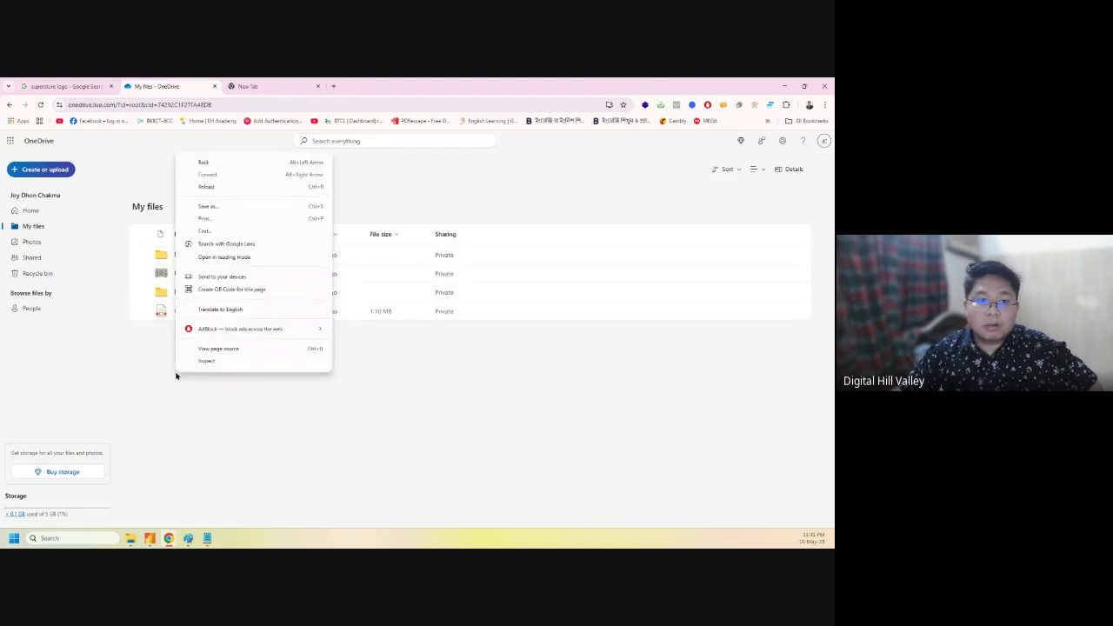
click(171, 377)
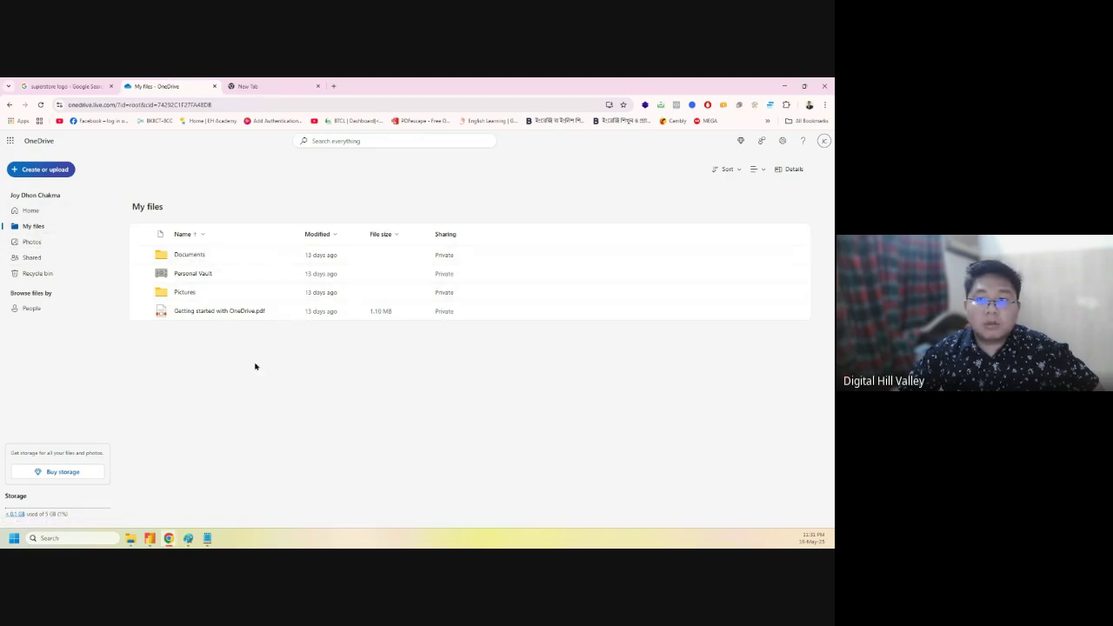
click(765, 169)
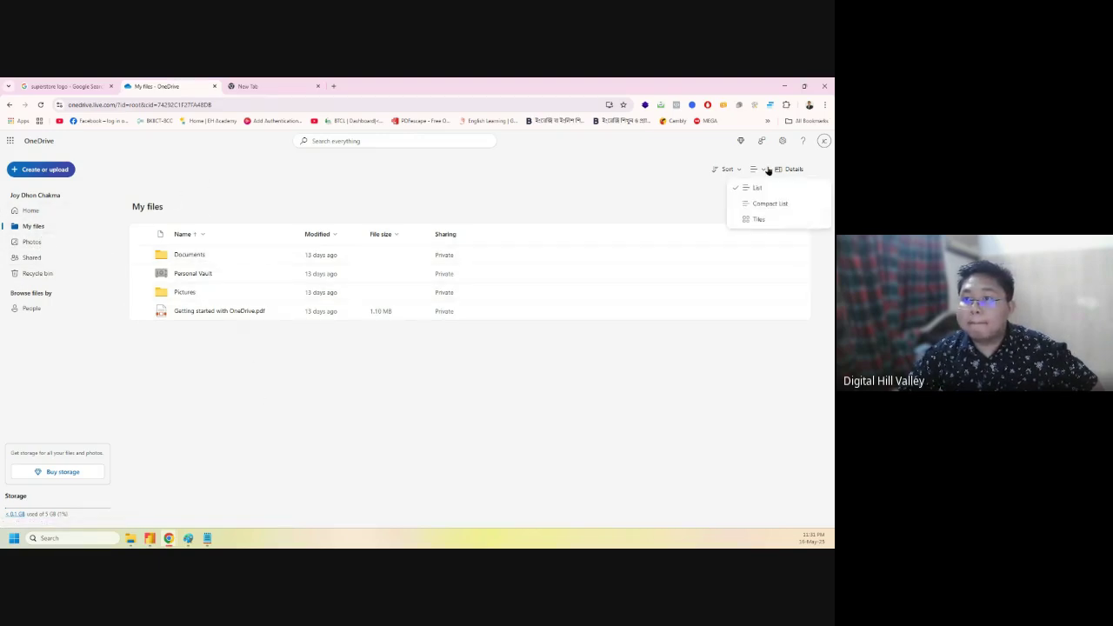
click(768, 170)
click(40, 173)
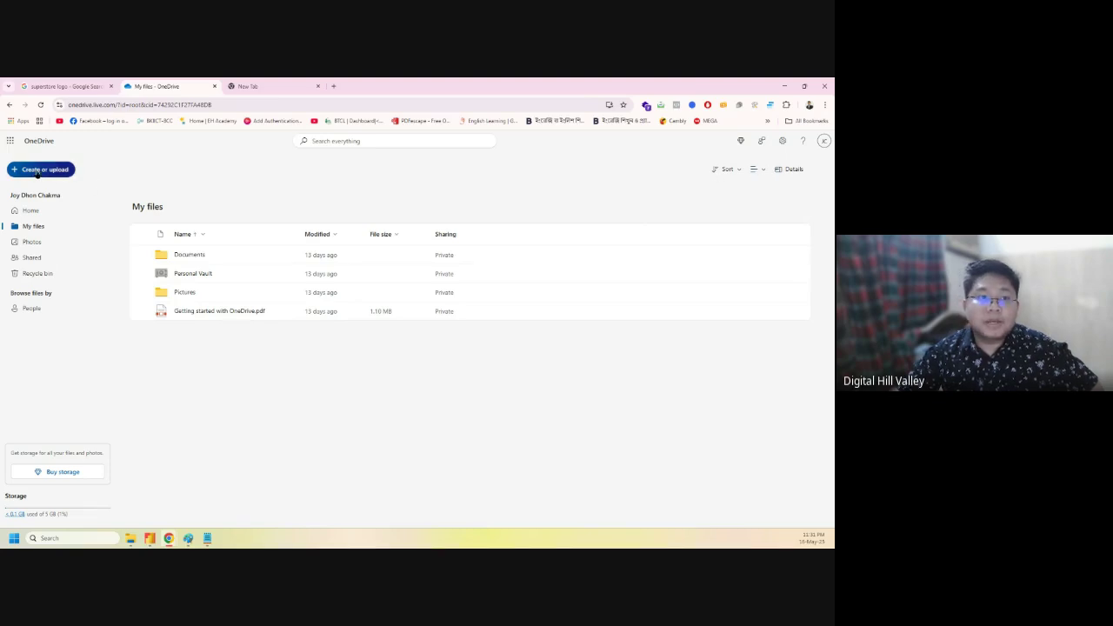
- Create a folder named 'Excel Projects' via Create or upload > Folder and open the empty folder
click(35, 191)
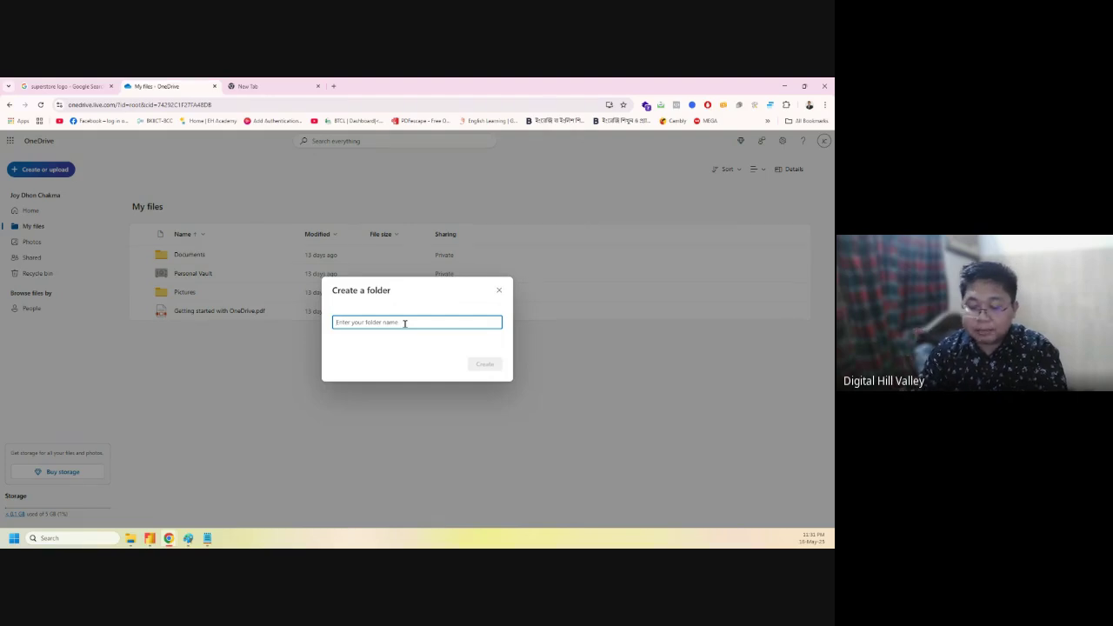
text(Excel)
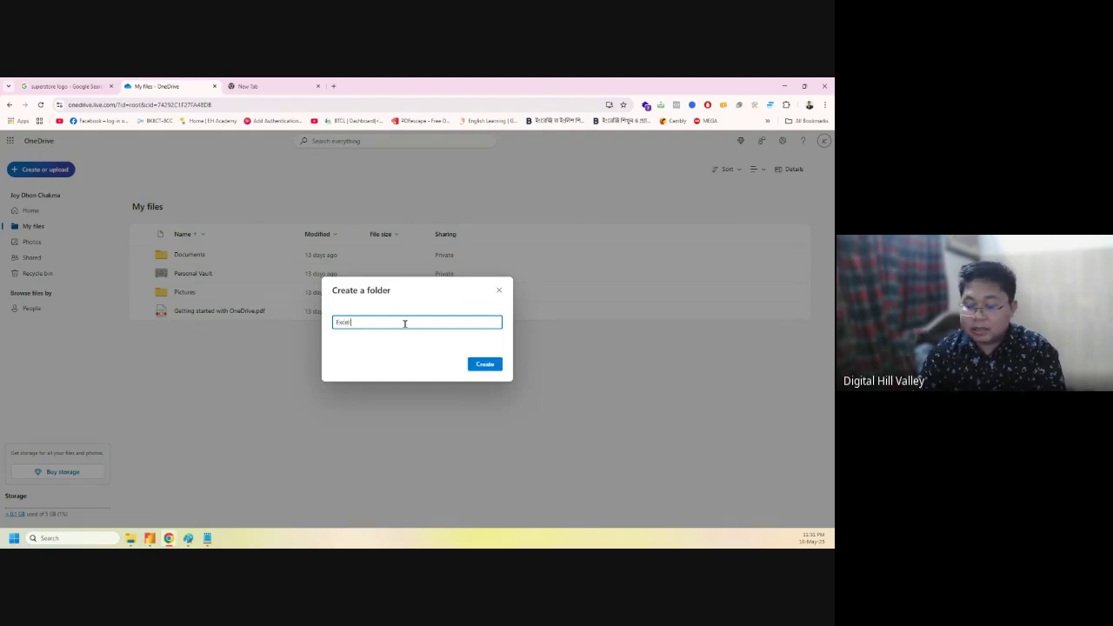
text( Projects)
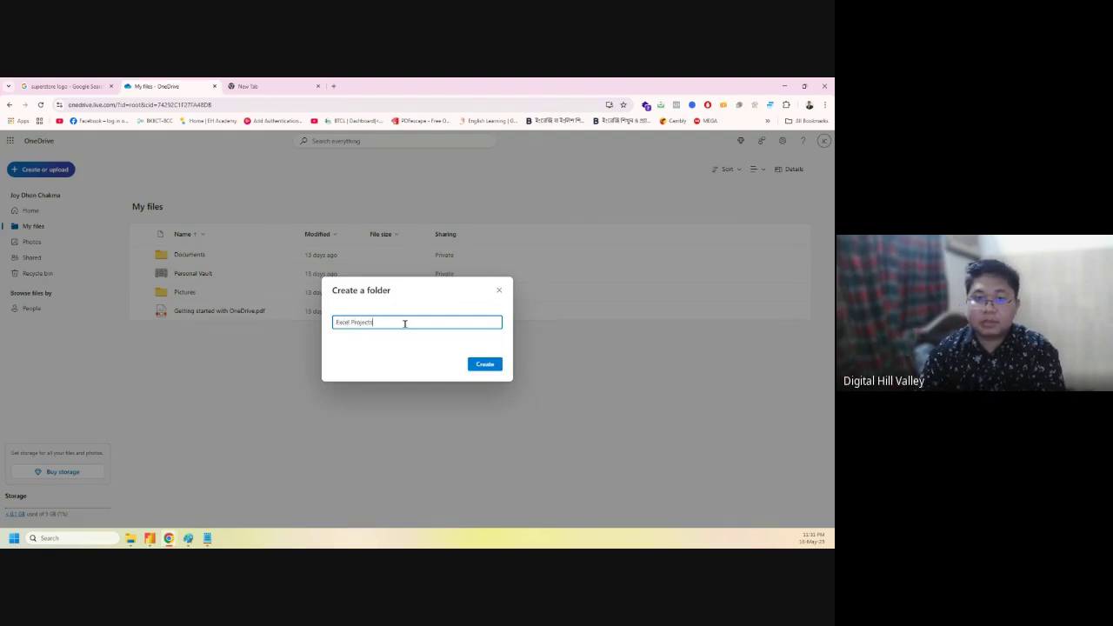
click(482, 365)
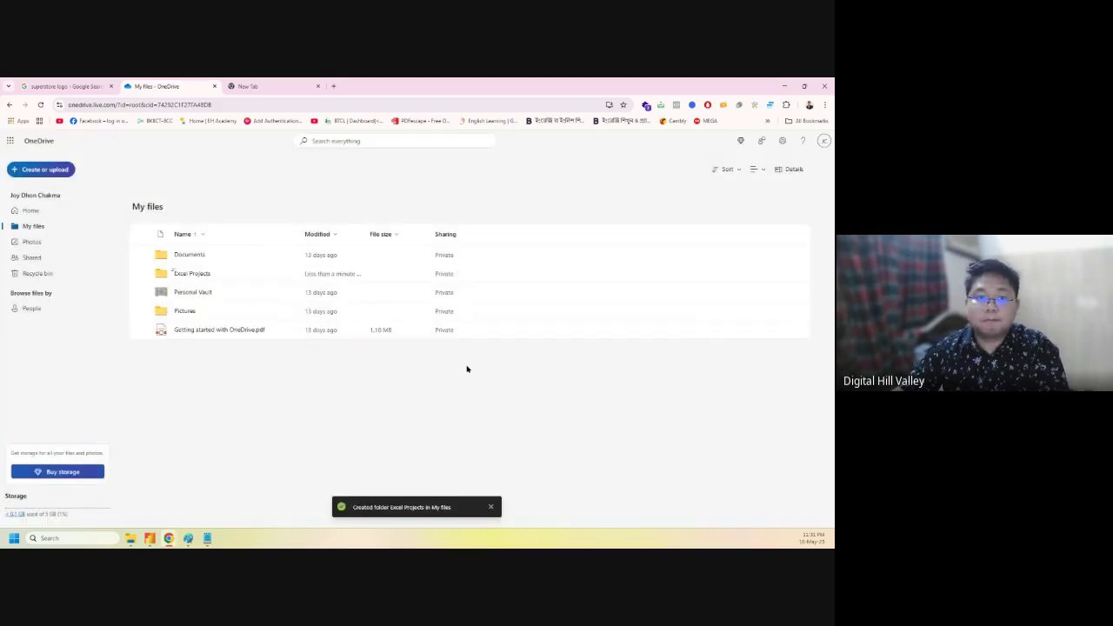
double_click(233, 273)
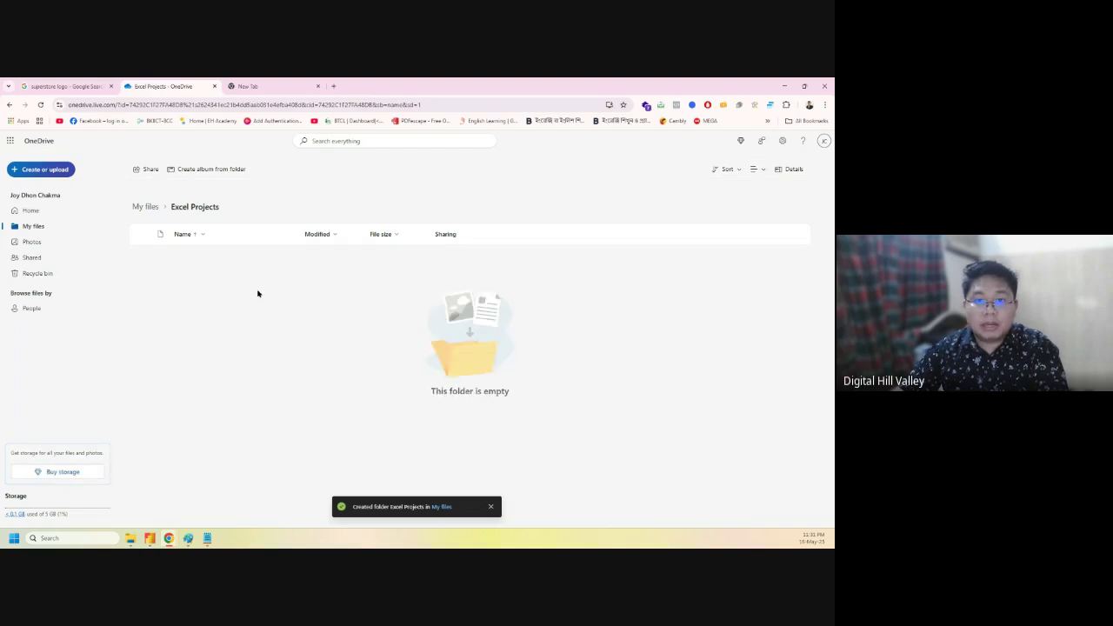
click(41, 169)
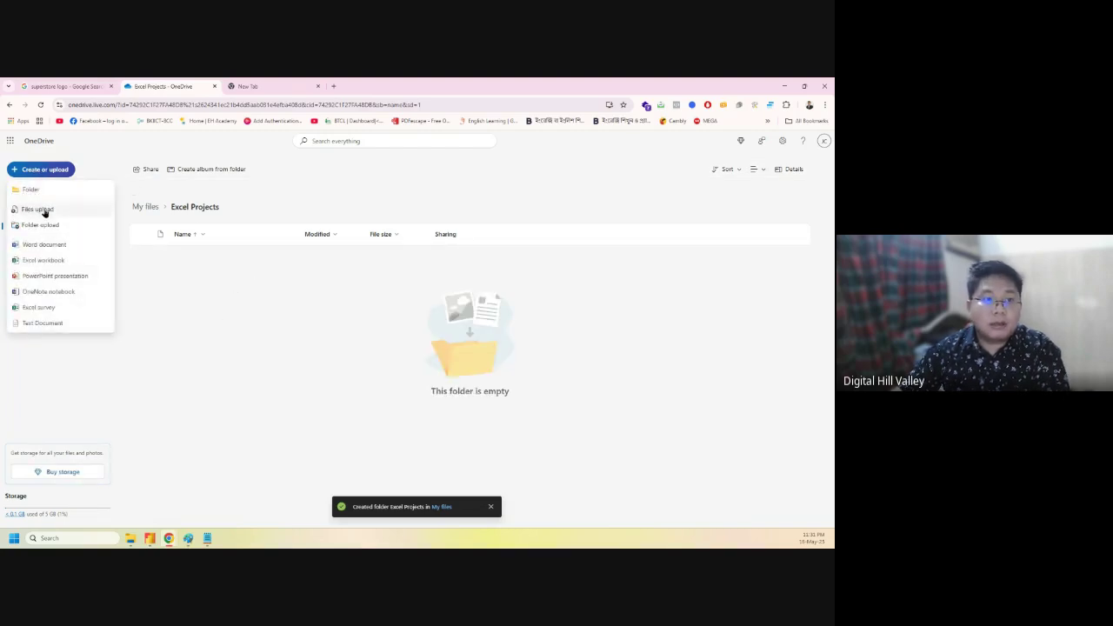
- Start a Files upload and browse to Data & Business Analytics > Batch 05 > Microsoft Excel
click(37, 210)
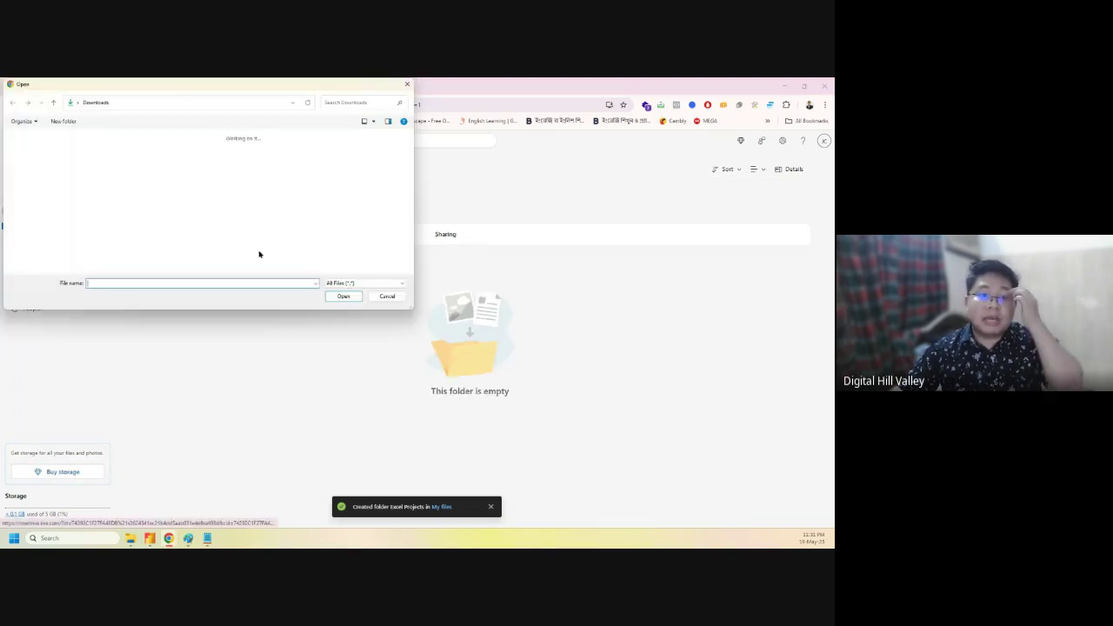
scroll(259, 202, down, 10)
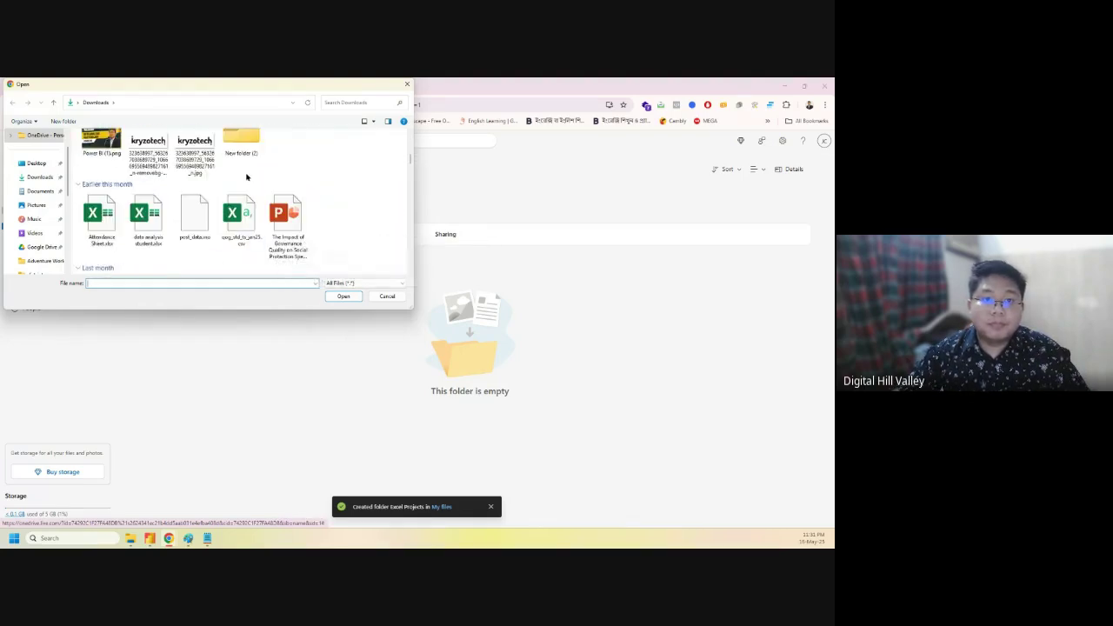
scroll(287, 209, down, 1)
scroll(300, 209, down, 5)
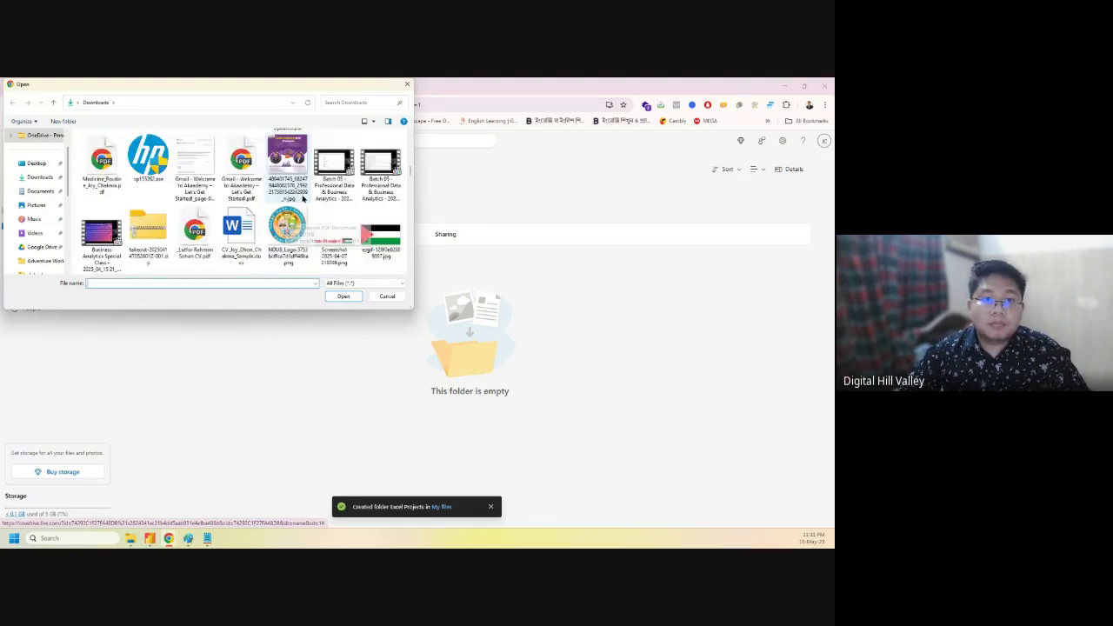
scroll(296, 226, down, 6)
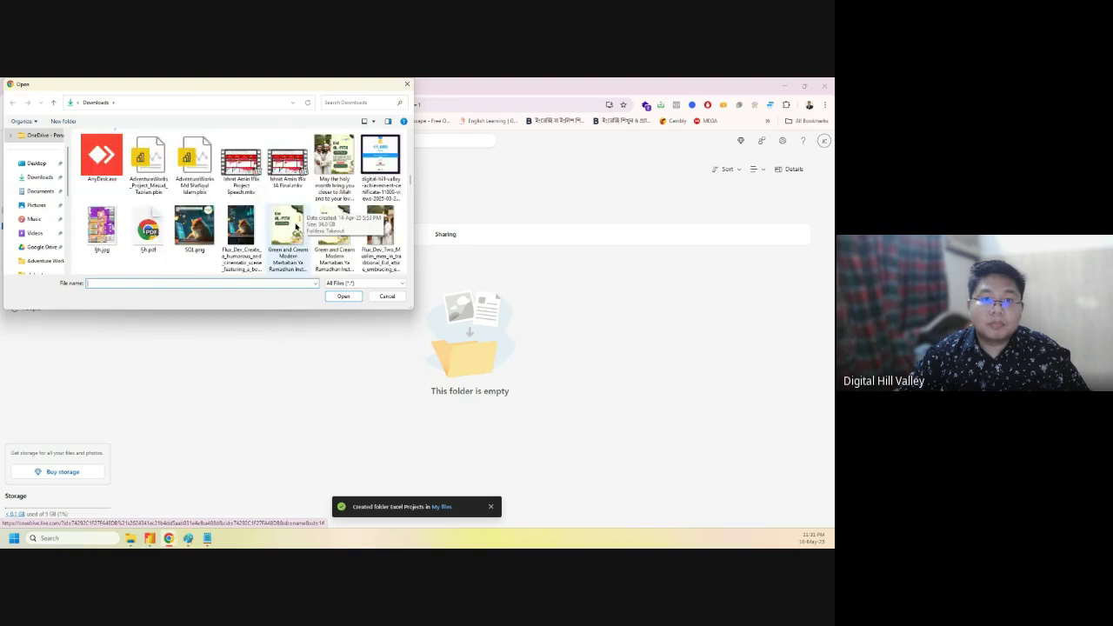
scroll(296, 228, down, 4)
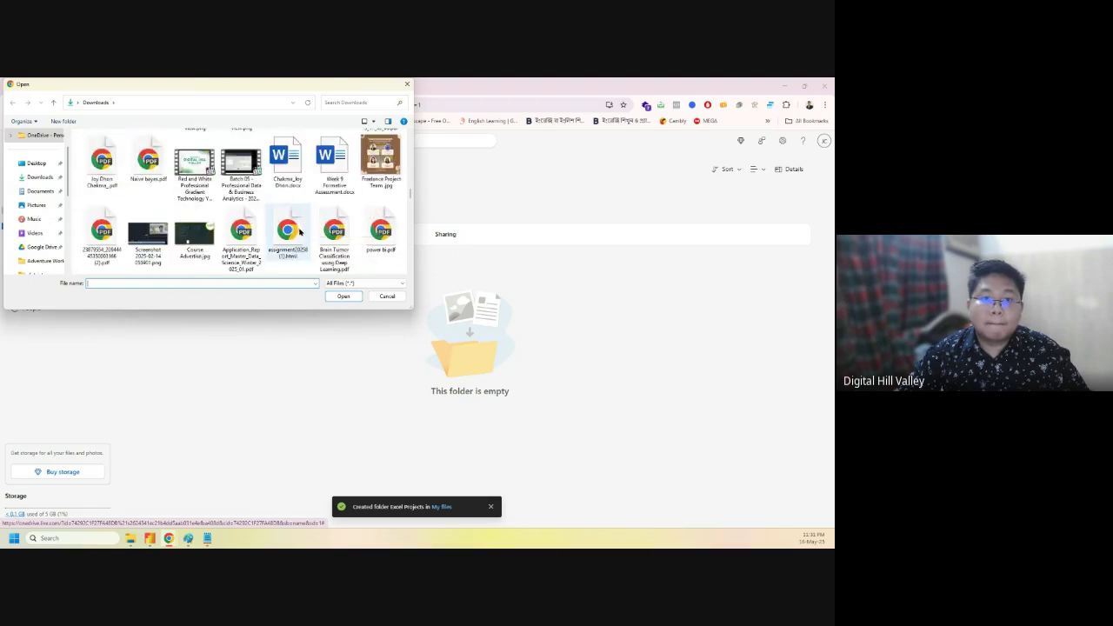
scroll(298, 233, down, 4)
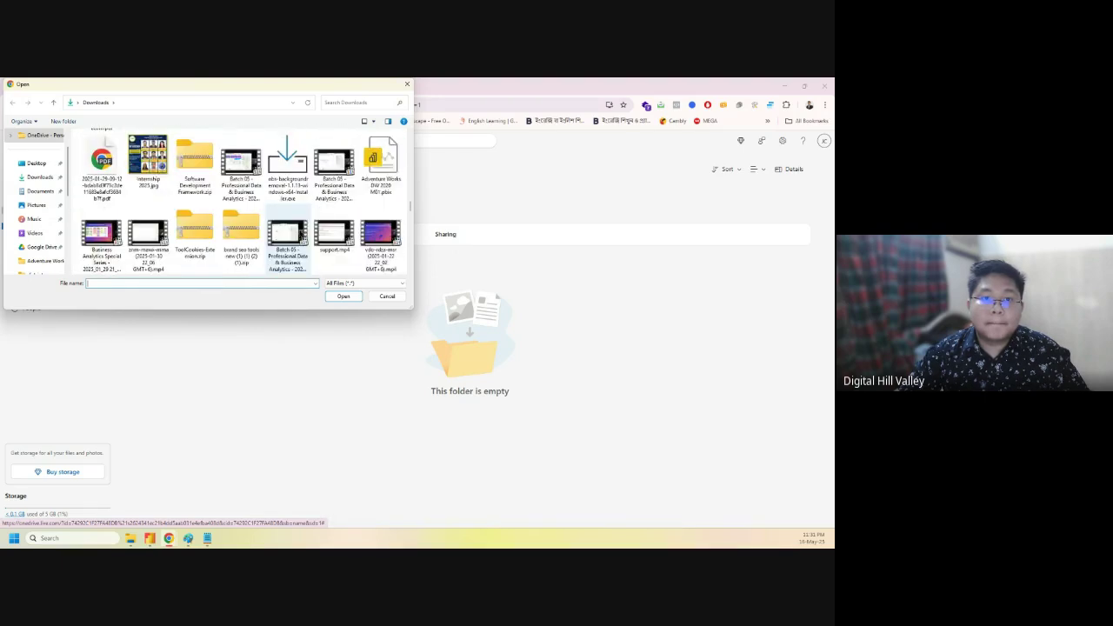
scroll(305, 230, up, 6)
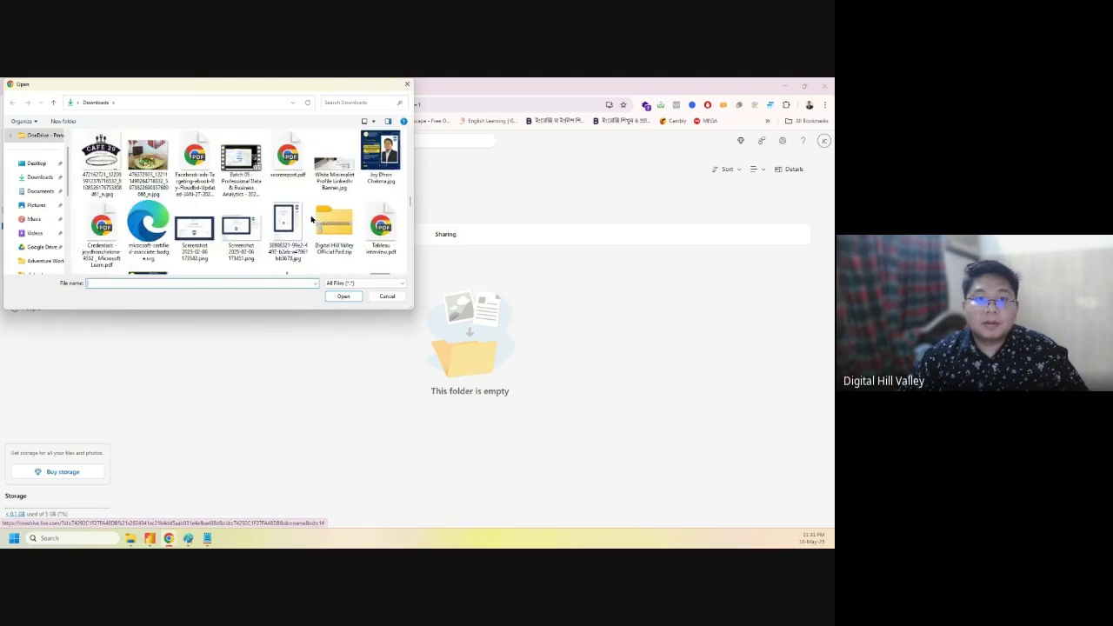
scroll(310, 219, up, 6)
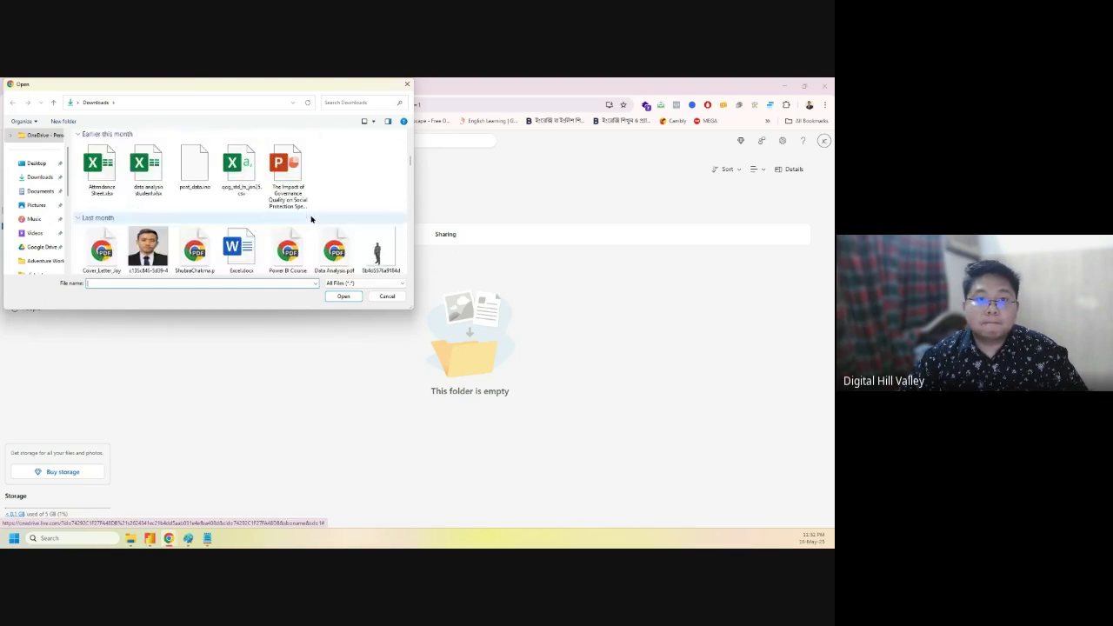
scroll(310, 219, down, 6)
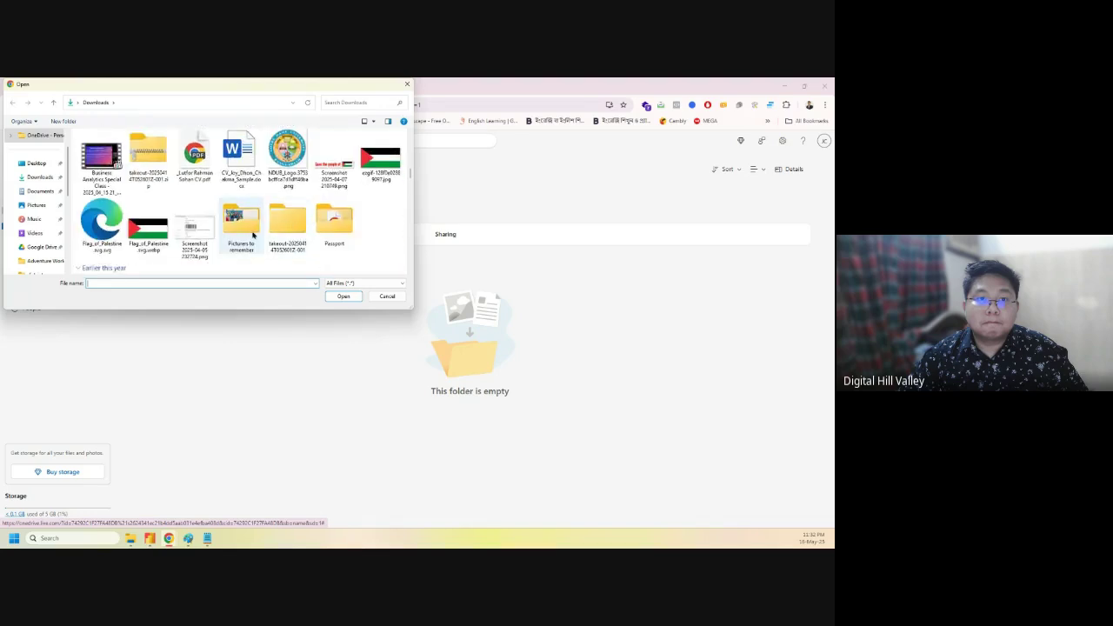
scroll(253, 234, down, 3)
drag(410, 182, 408, 216)
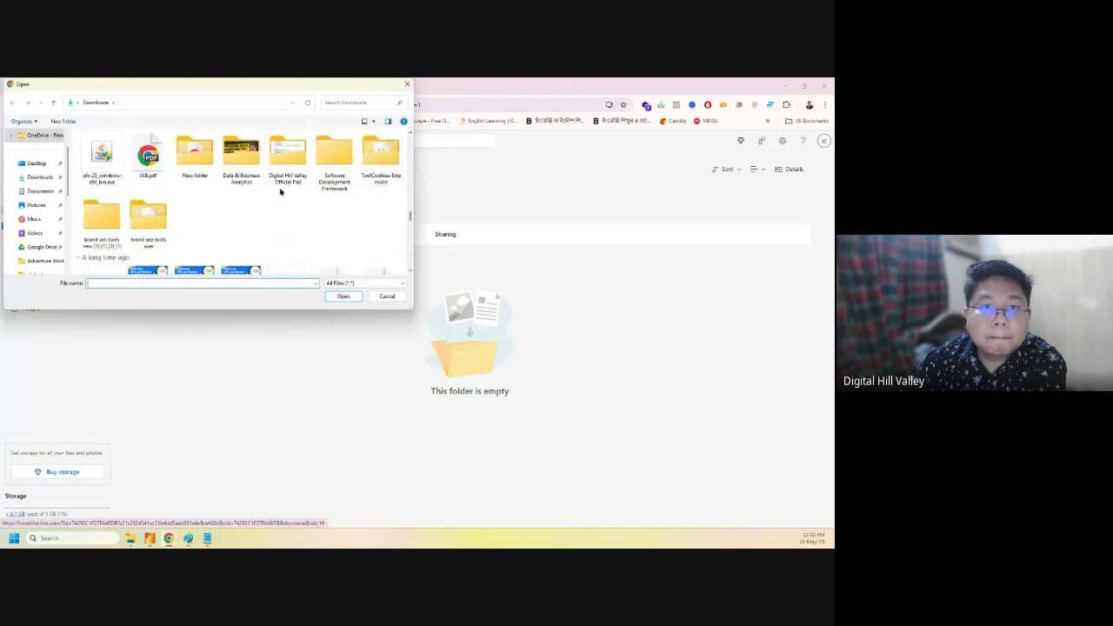
double_click(241, 157)
double_click(115, 159)
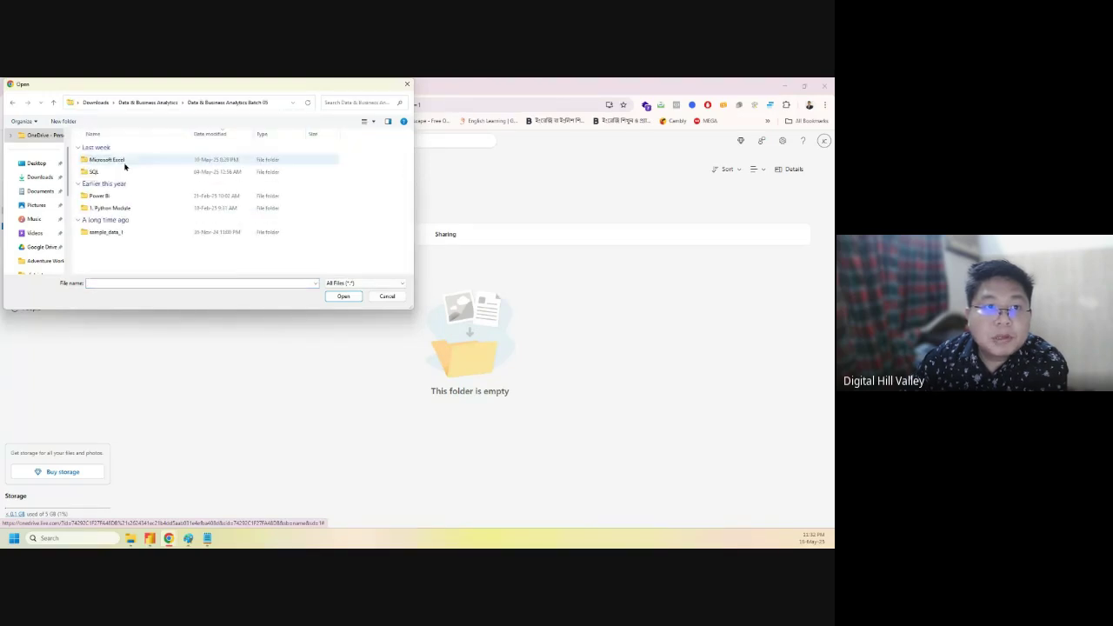
double_click(122, 164)
- Upload Superstore Sales Performance.xlsx from Class 03 and open it in a new tab
click(120, 164)
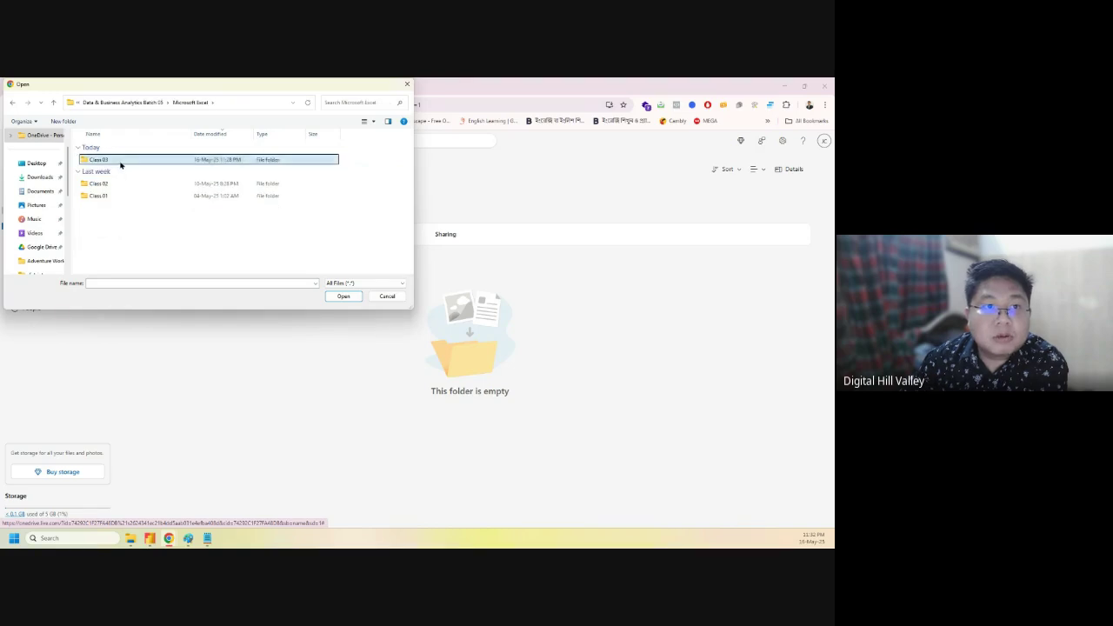
double_click(120, 162)
click(141, 161)
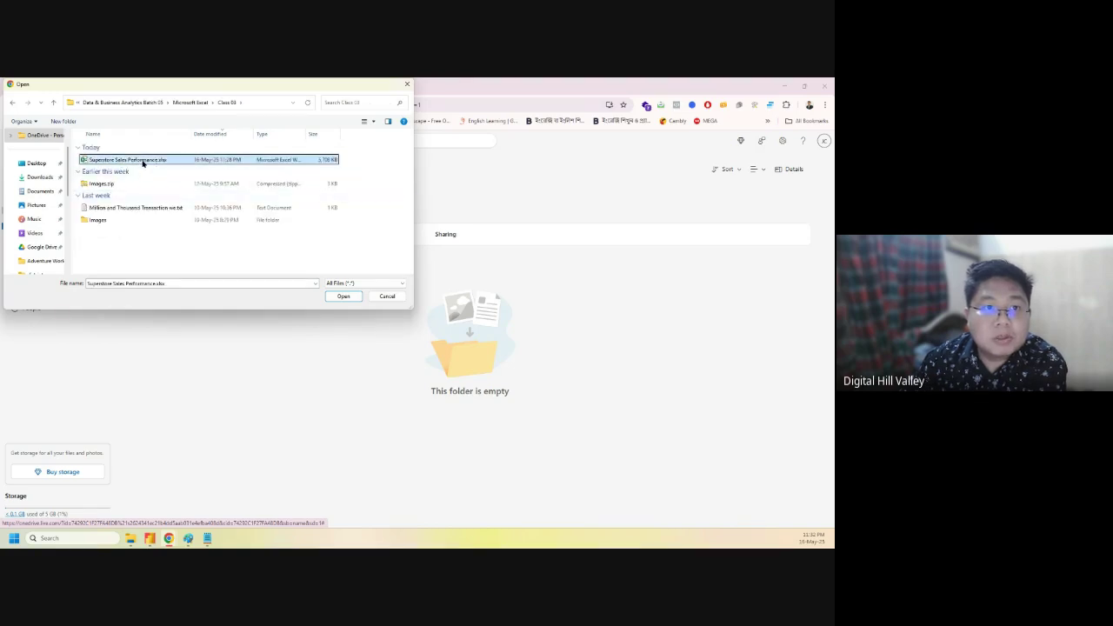
click(342, 296)
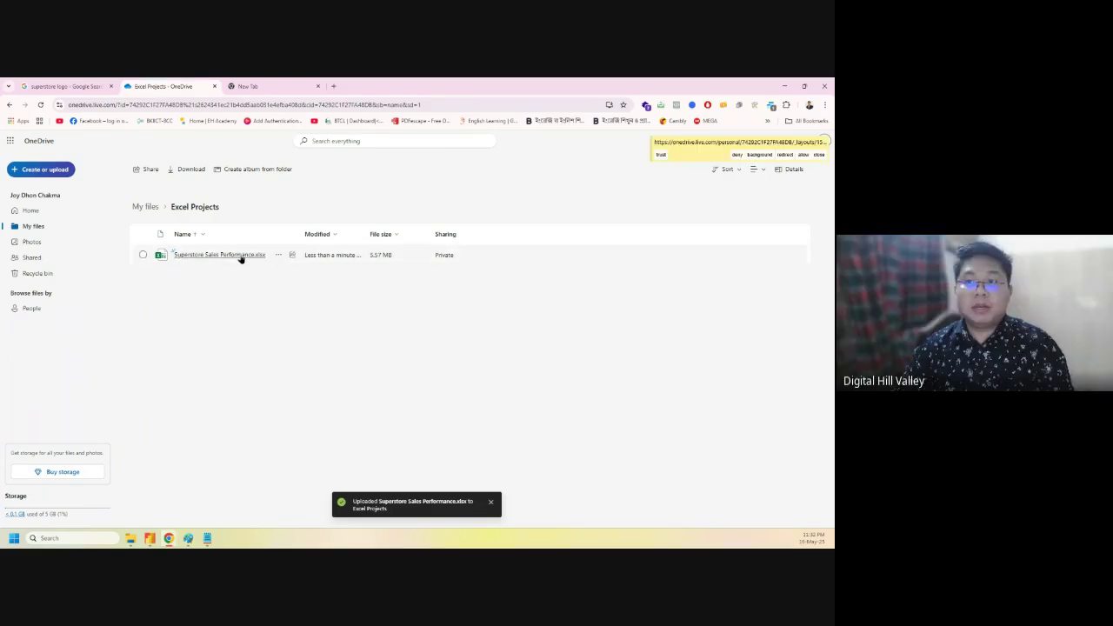
click(803, 155)
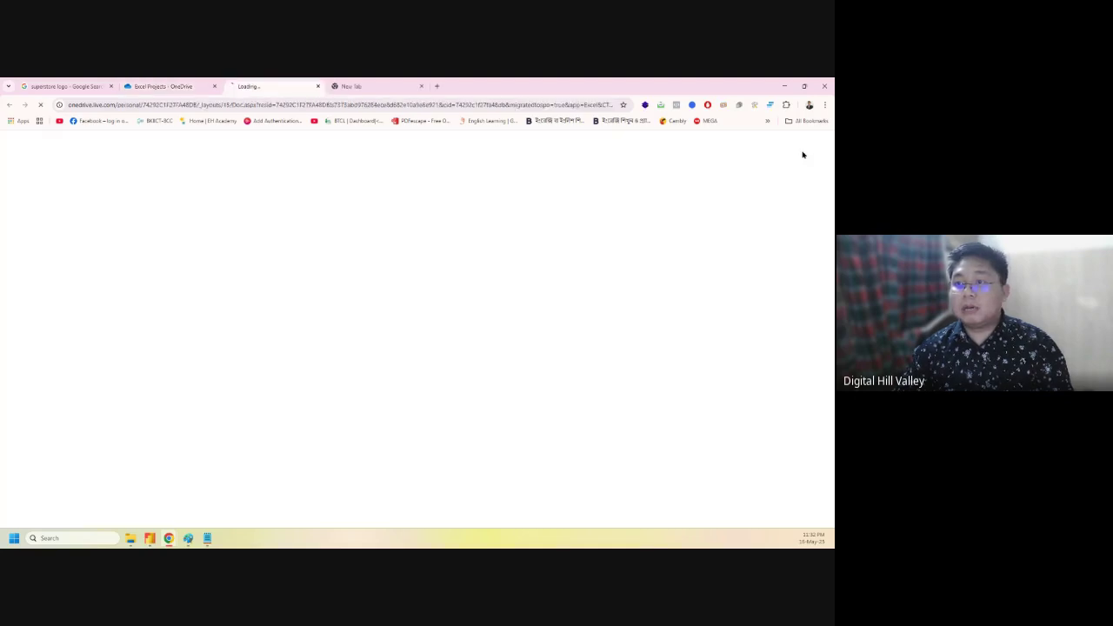